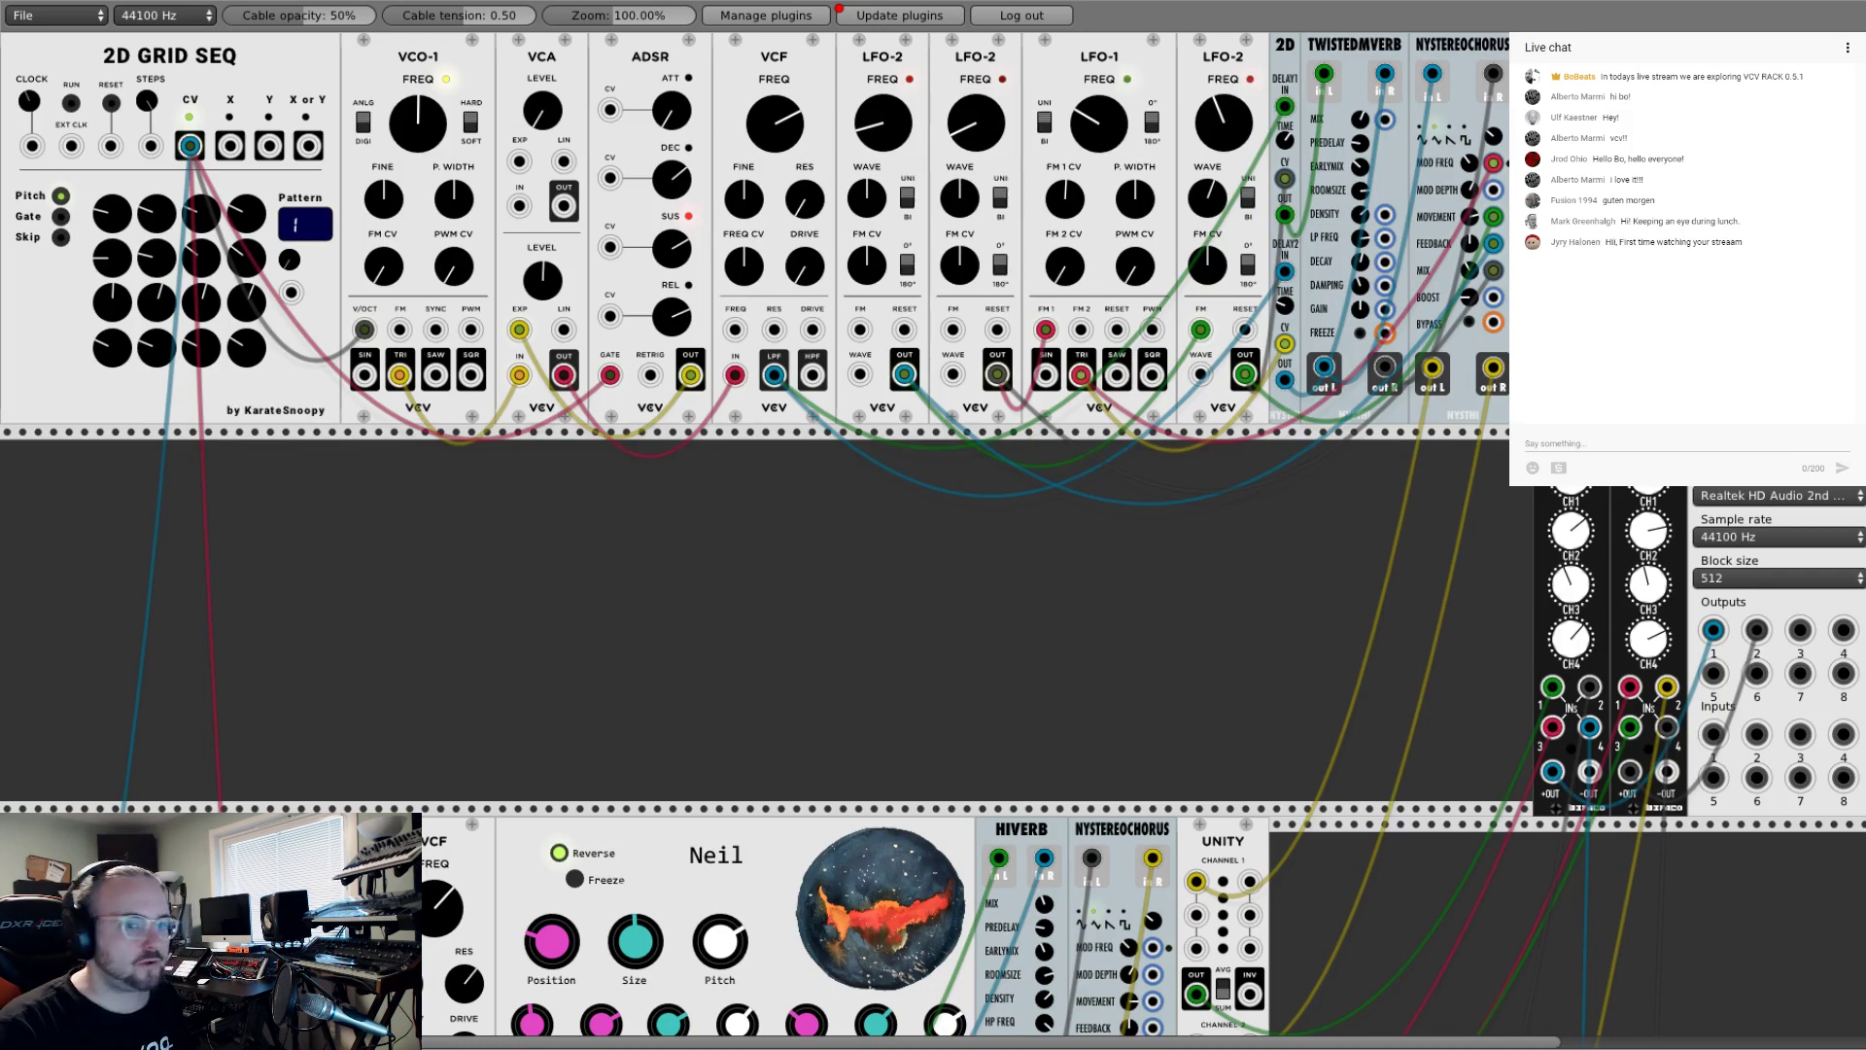
Step: Look over the module rows of the loaded patch, from the 2D Grid Seq voice down to the MIDI to CV row
{"action": "scroll", "coordinate": [933, 583], "scroll_direction": "down", "scroll_amount": 8}
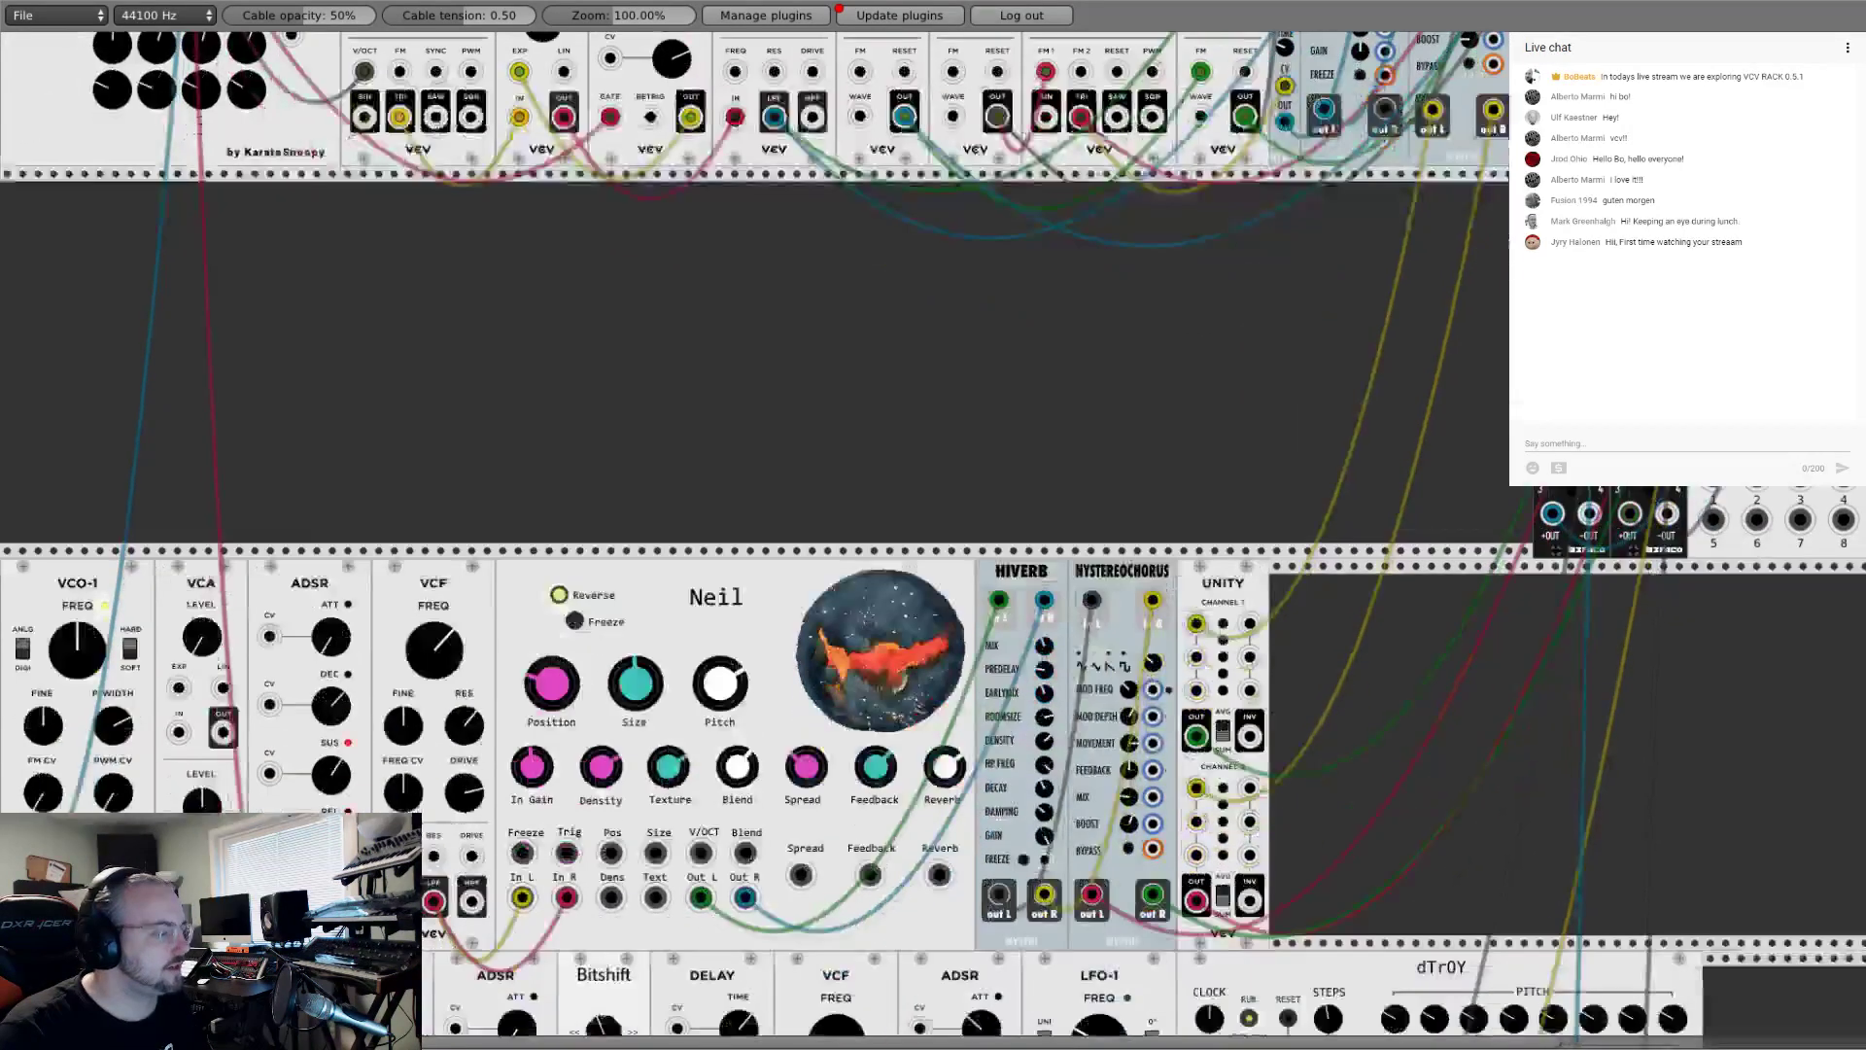
{"action": "scroll", "coordinate": [933, 540], "scroll_direction": "down", "scroll_amount": 6}
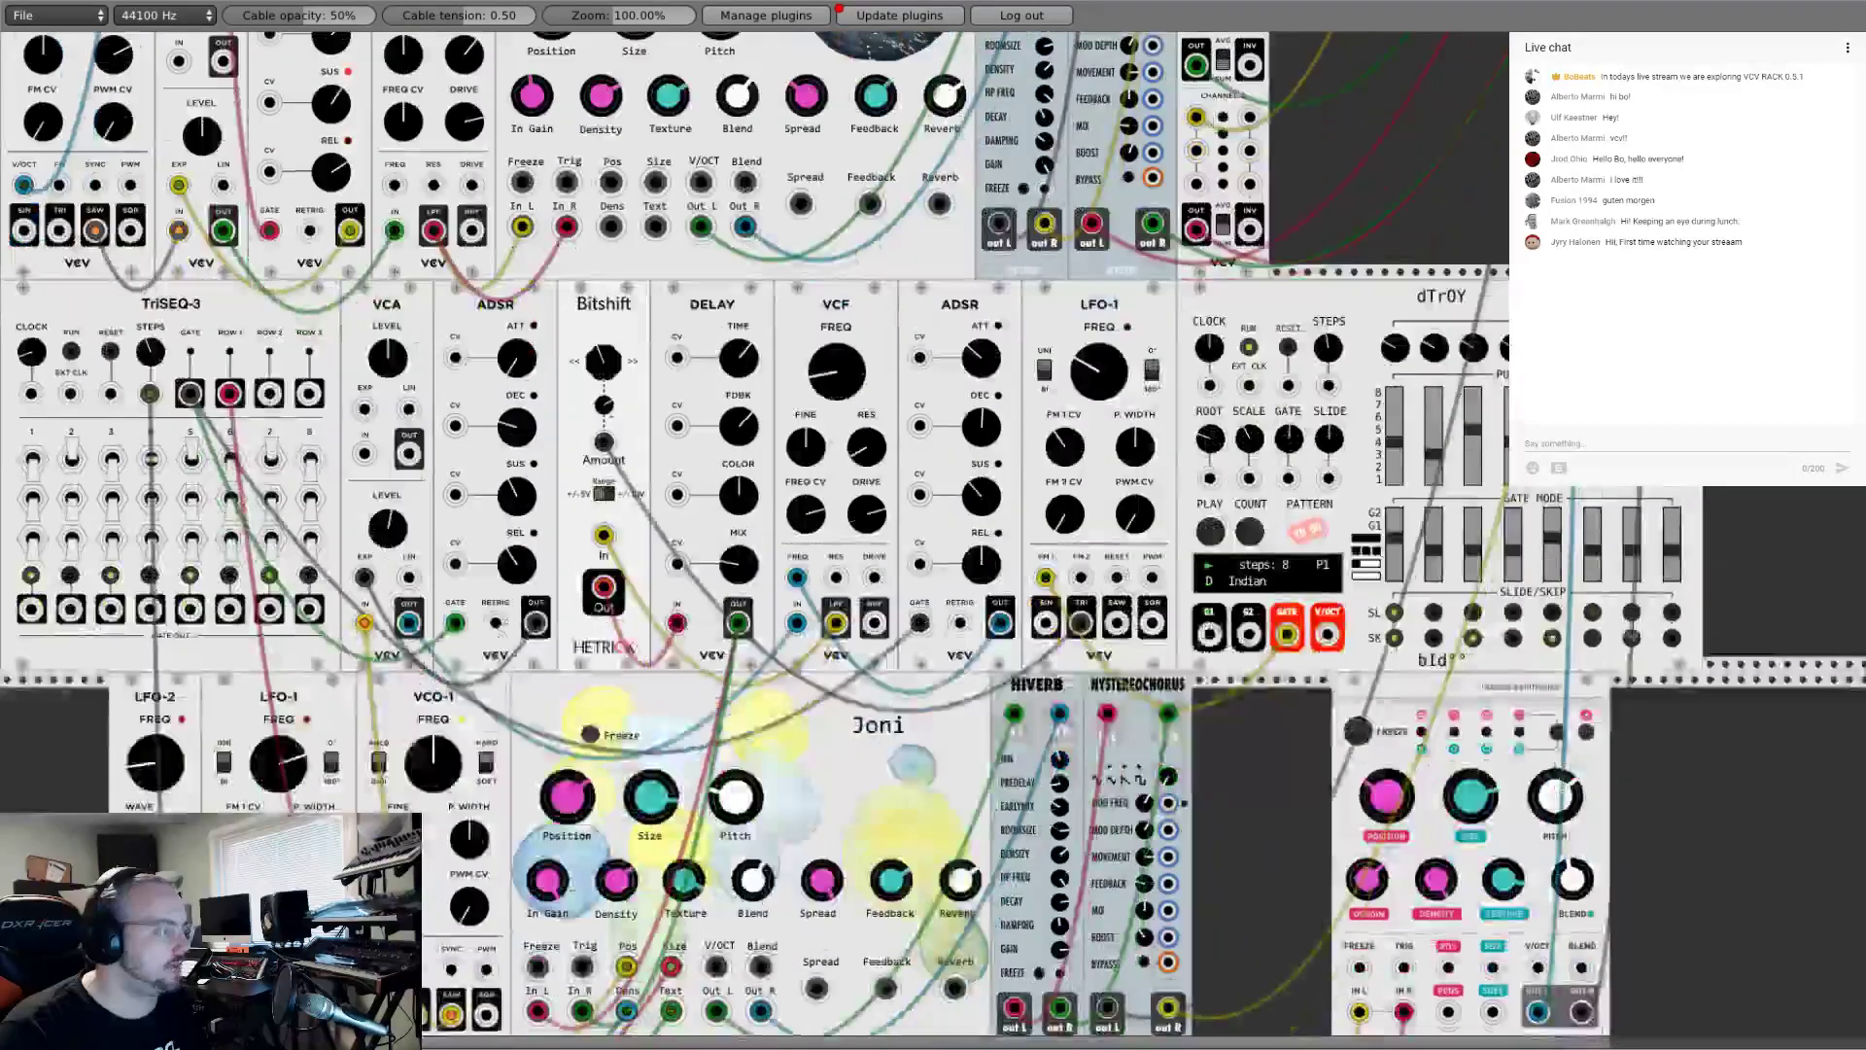
{"action": "scroll", "coordinate": [933, 540], "scroll_direction": "down", "scroll_amount": 5}
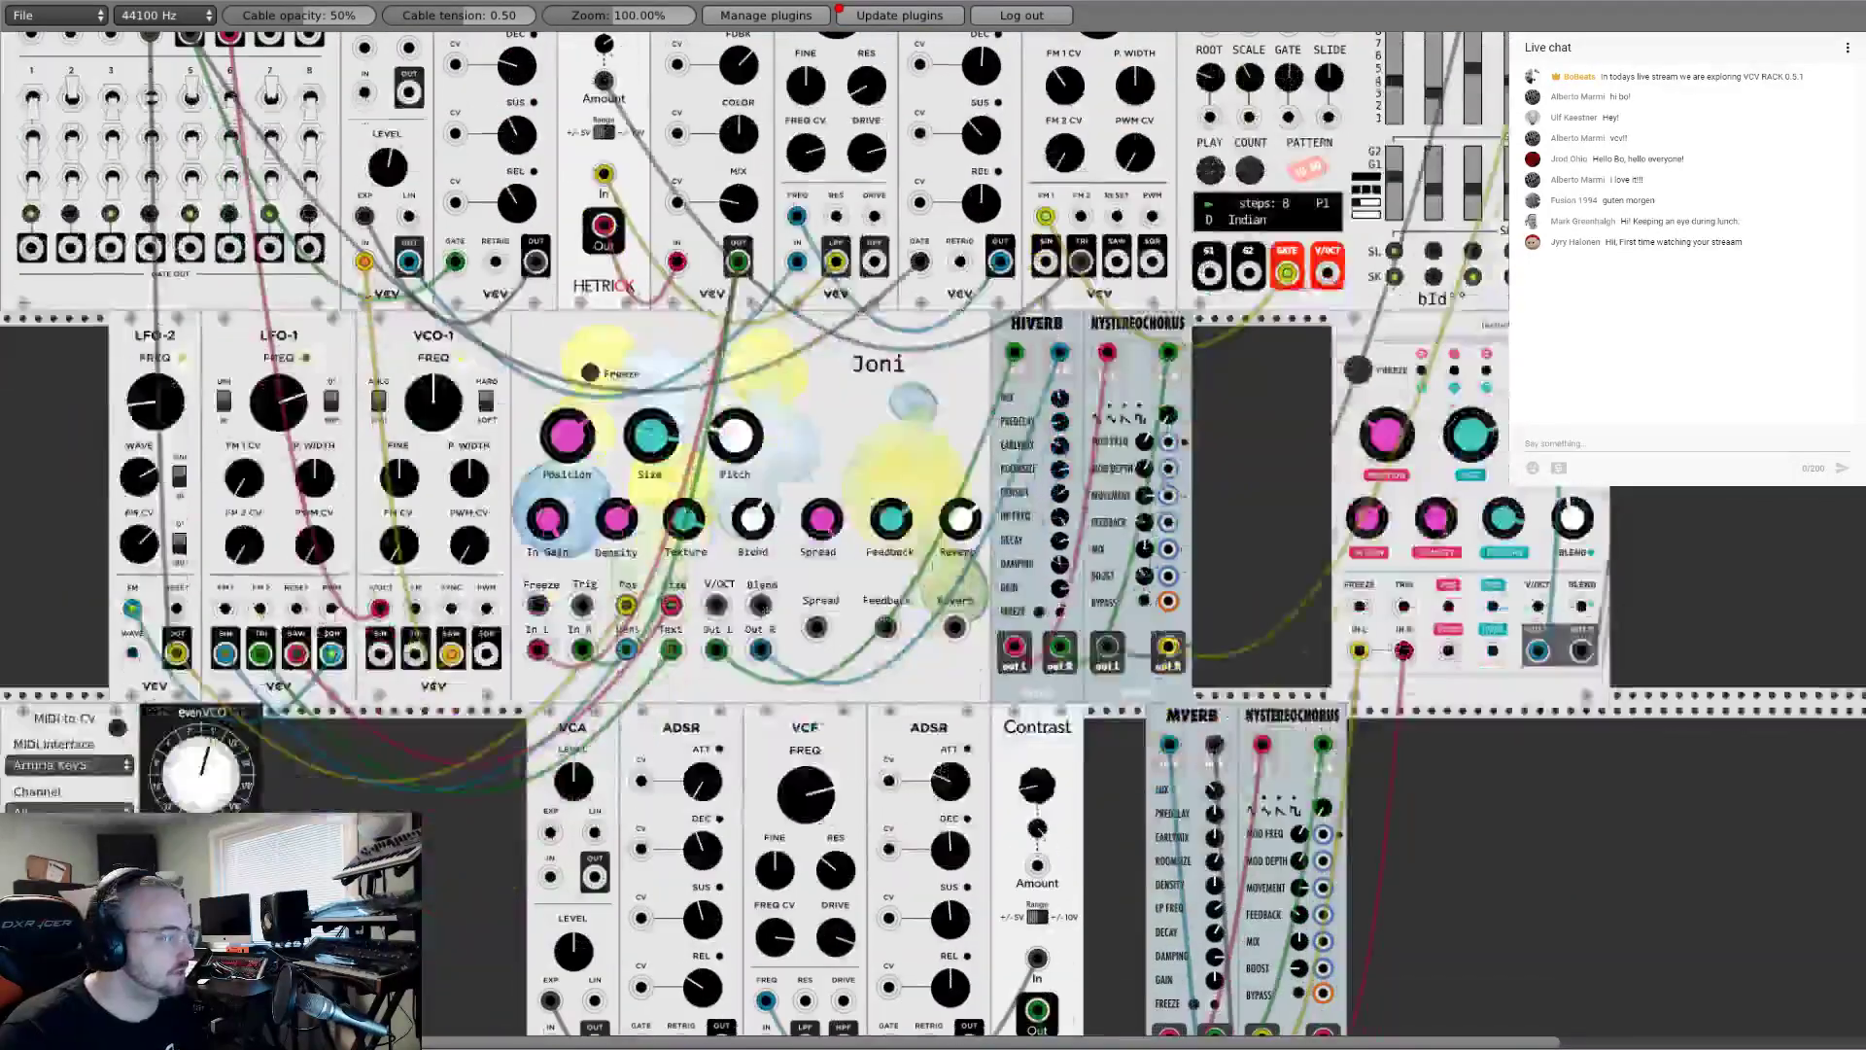
{"action": "scroll", "coordinate": [933, 539], "scroll_direction": "down", "scroll_amount": 6}
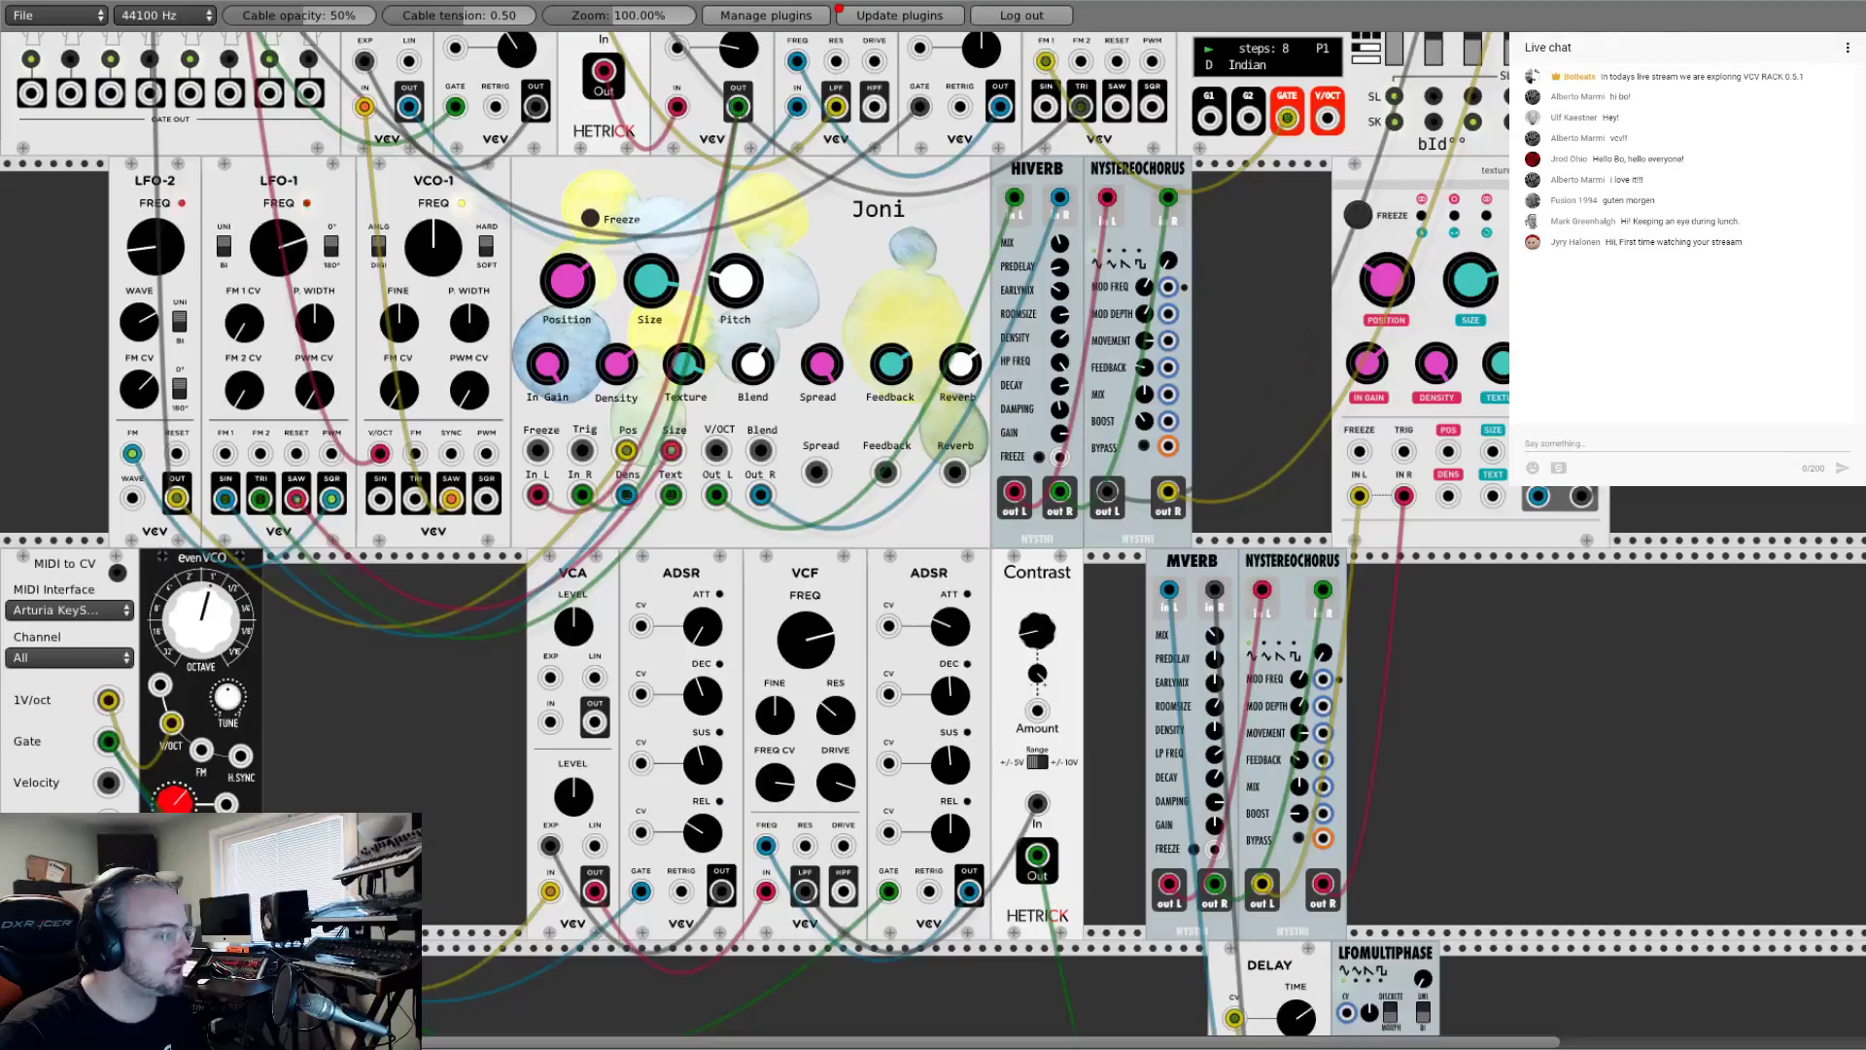
{"action": "scroll", "coordinate": [933, 539], "scroll_direction": "up", "scroll_amount": 15}
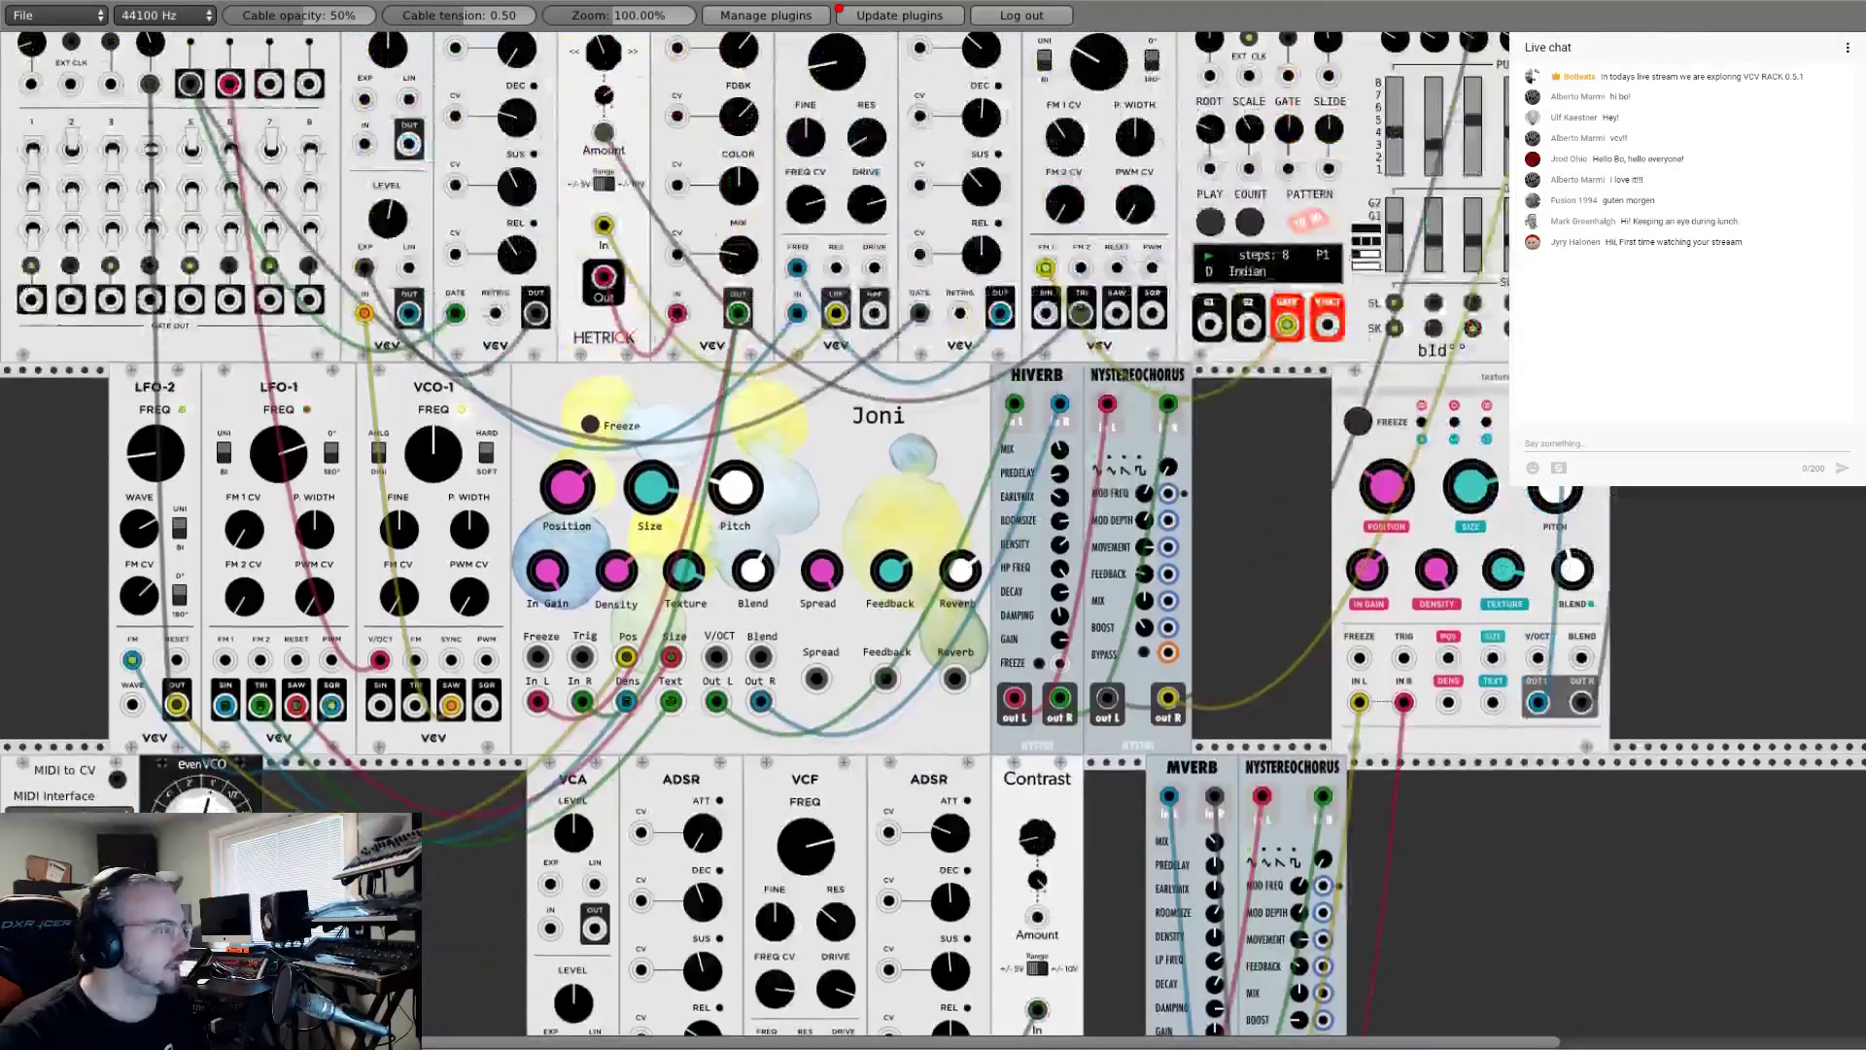
{"action": "scroll", "coordinate": [932, 539], "scroll_direction": "up", "scroll_amount": 6}
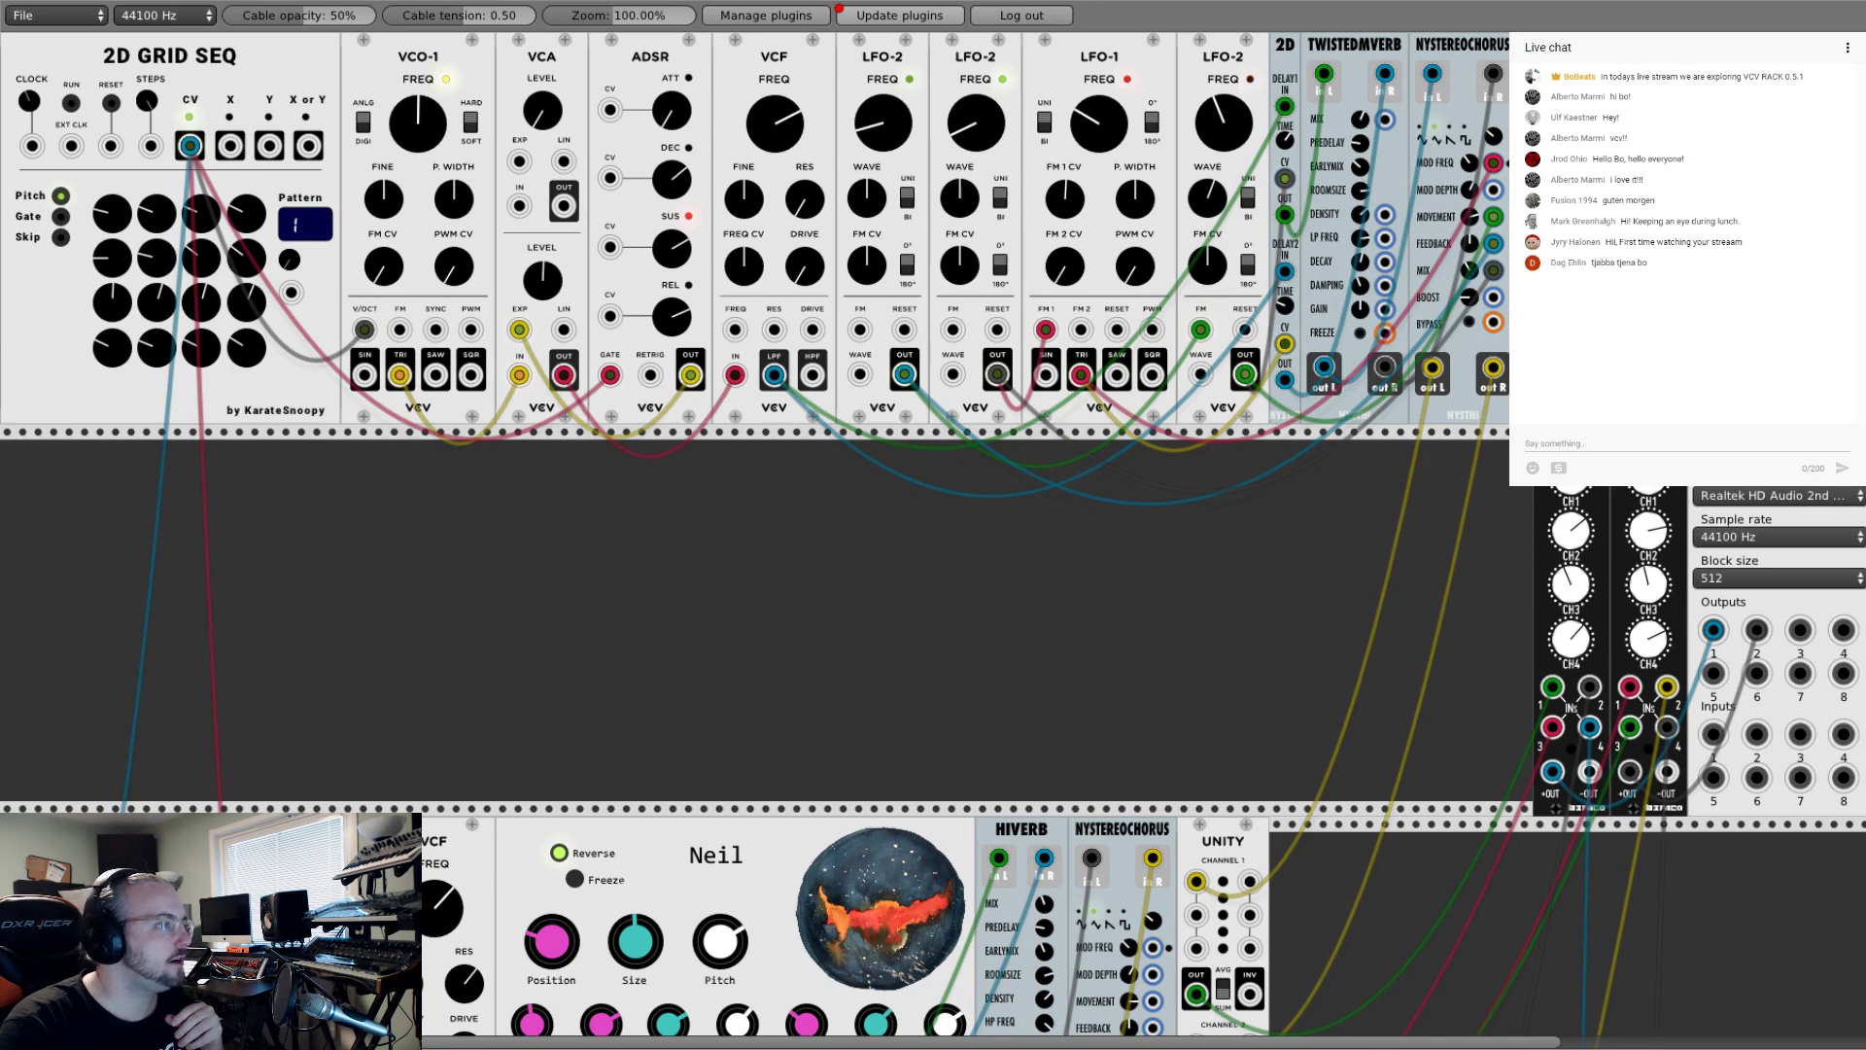
Step: Browse the installed modules by manufacturer, from Amalgamated Harmonics to trowaSoft, and close the list without adding one
{"action": "right_click", "coordinate": [628, 538]}
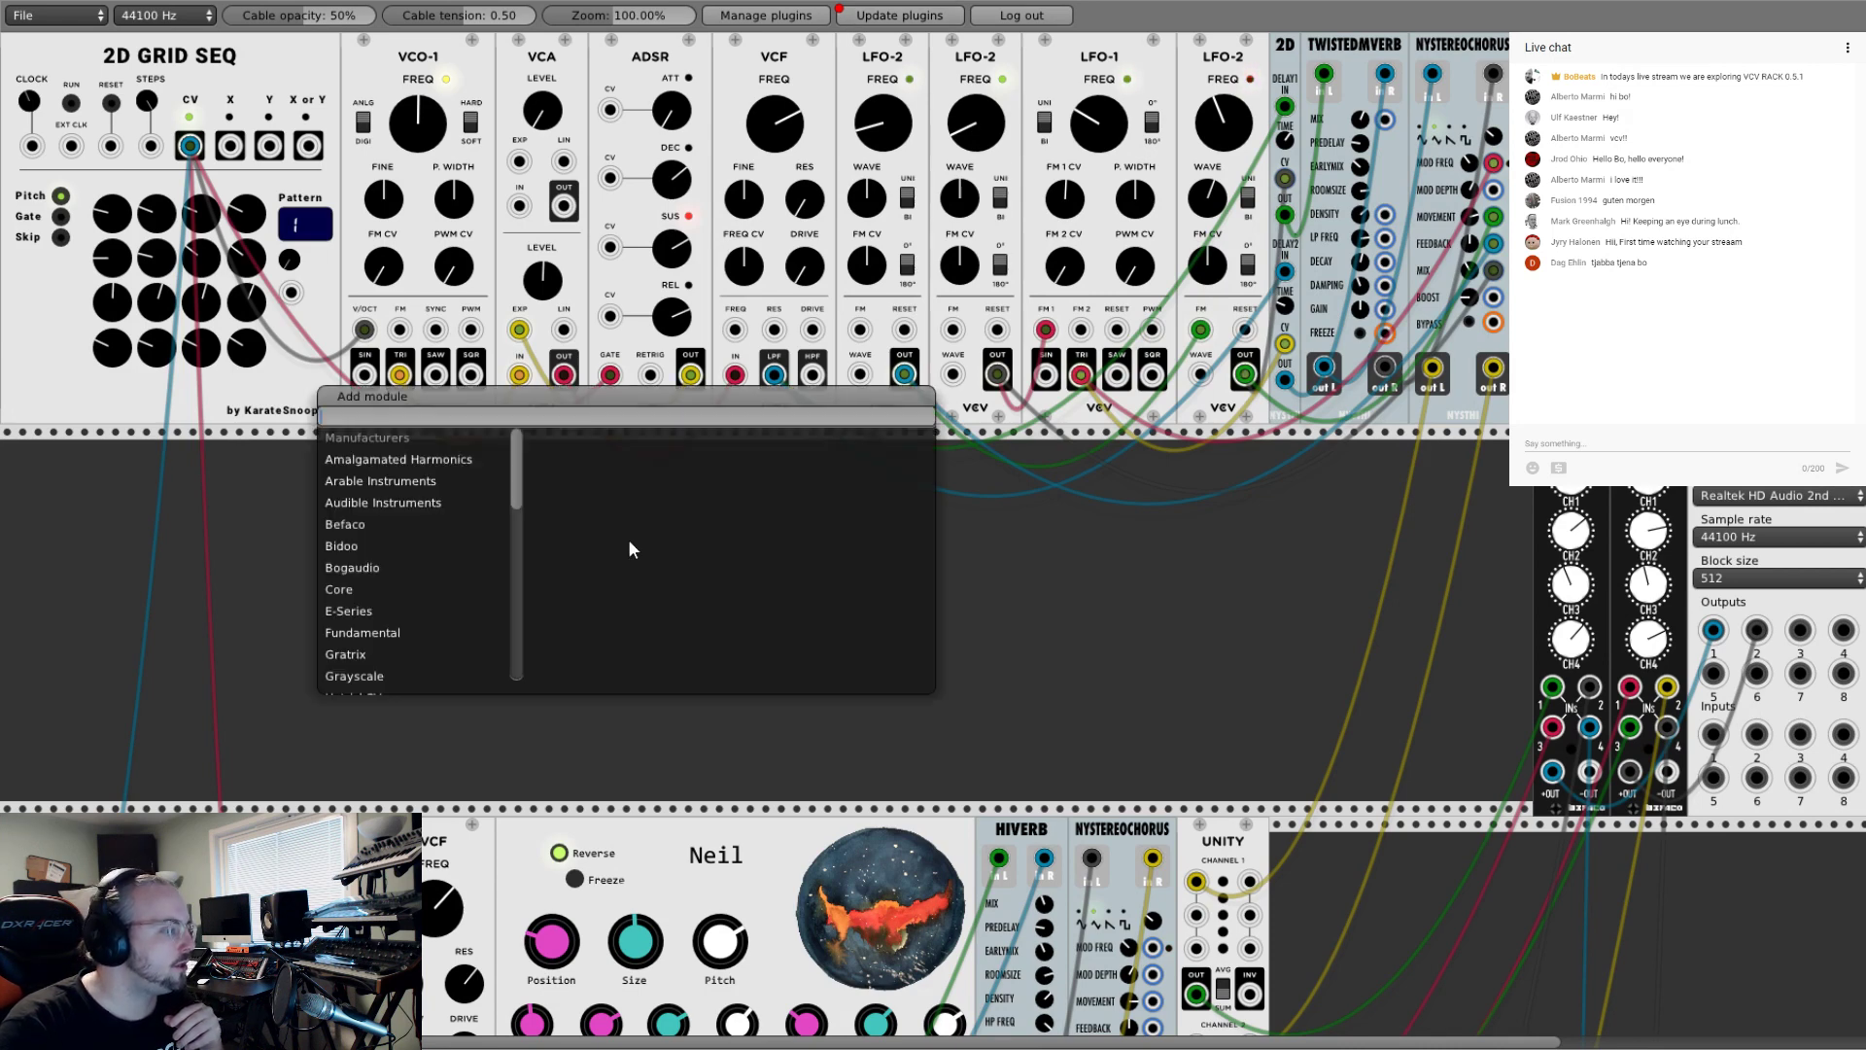
{"action": "left_click_drag", "start_coordinate": [515, 446], "coordinate": [515, 617]}
{"action": "scroll", "coordinate": [418, 545], "scroll_direction": "up", "scroll_amount": 10}
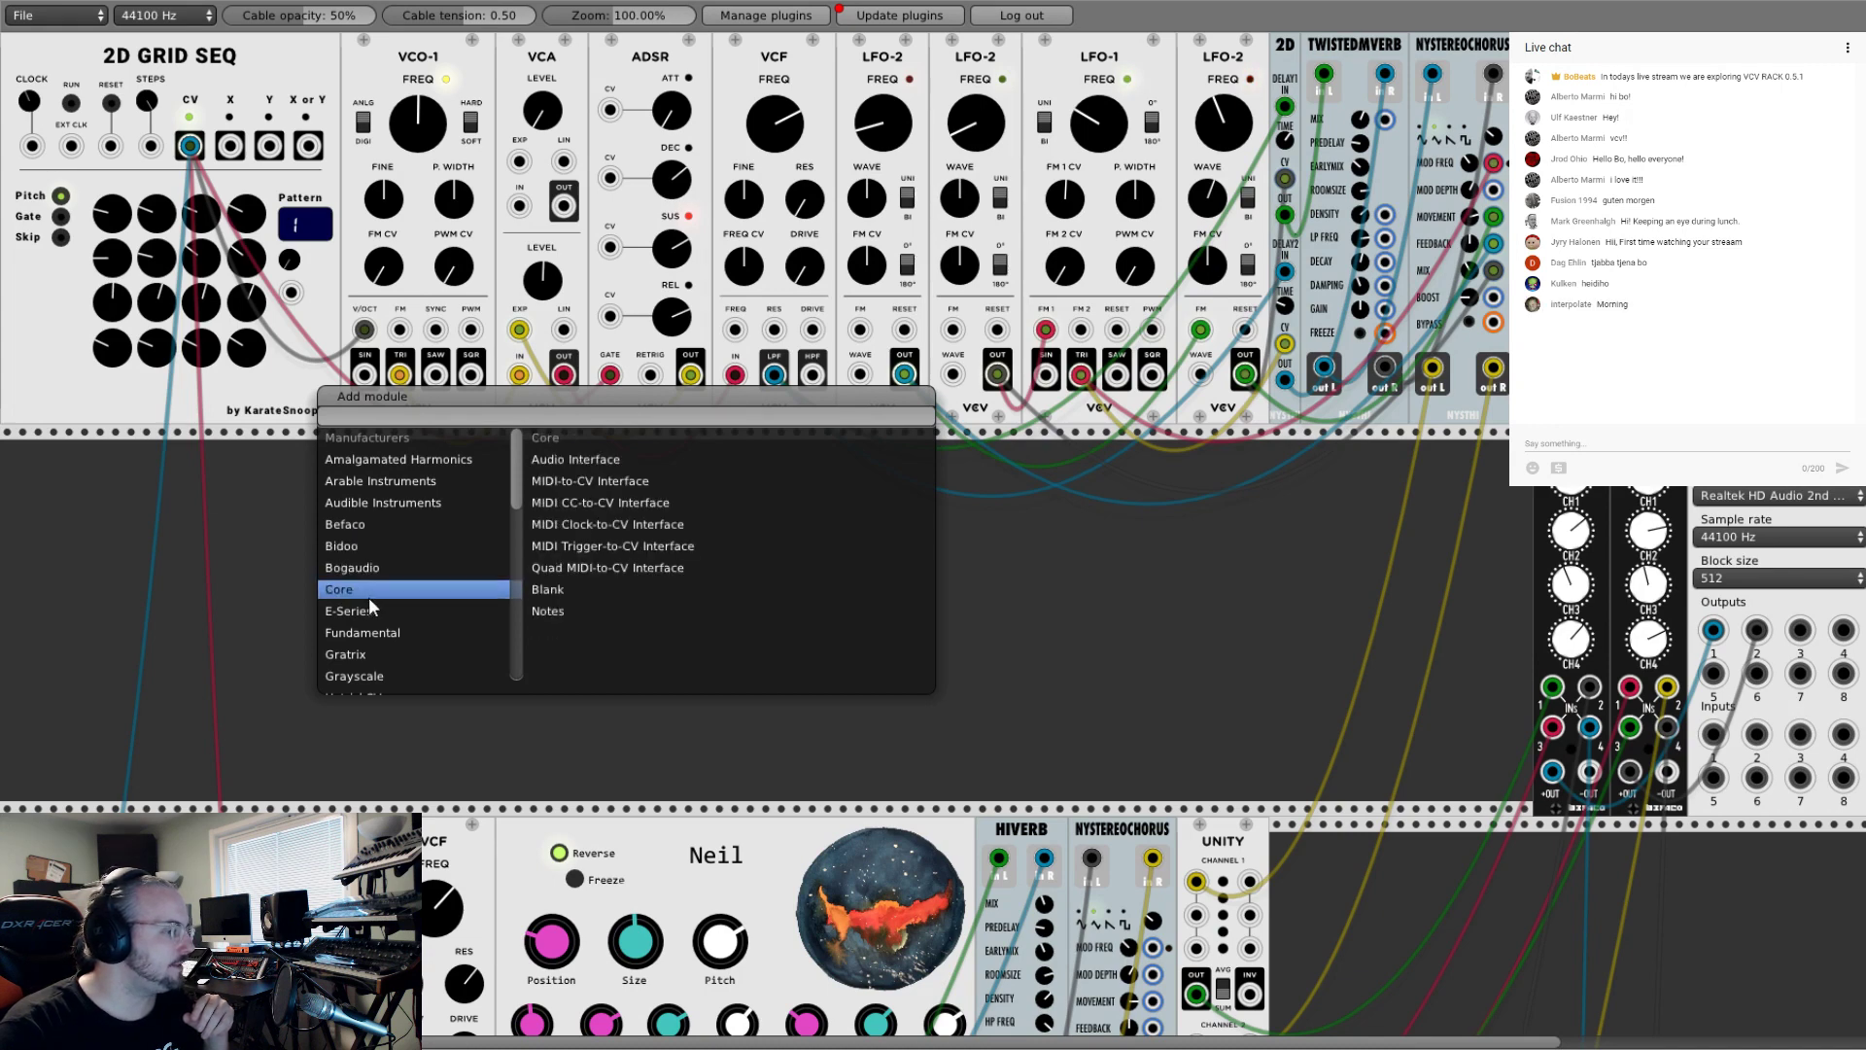
{"action": "scroll", "coordinate": [369, 602], "scroll_direction": "down", "scroll_amount": 1}
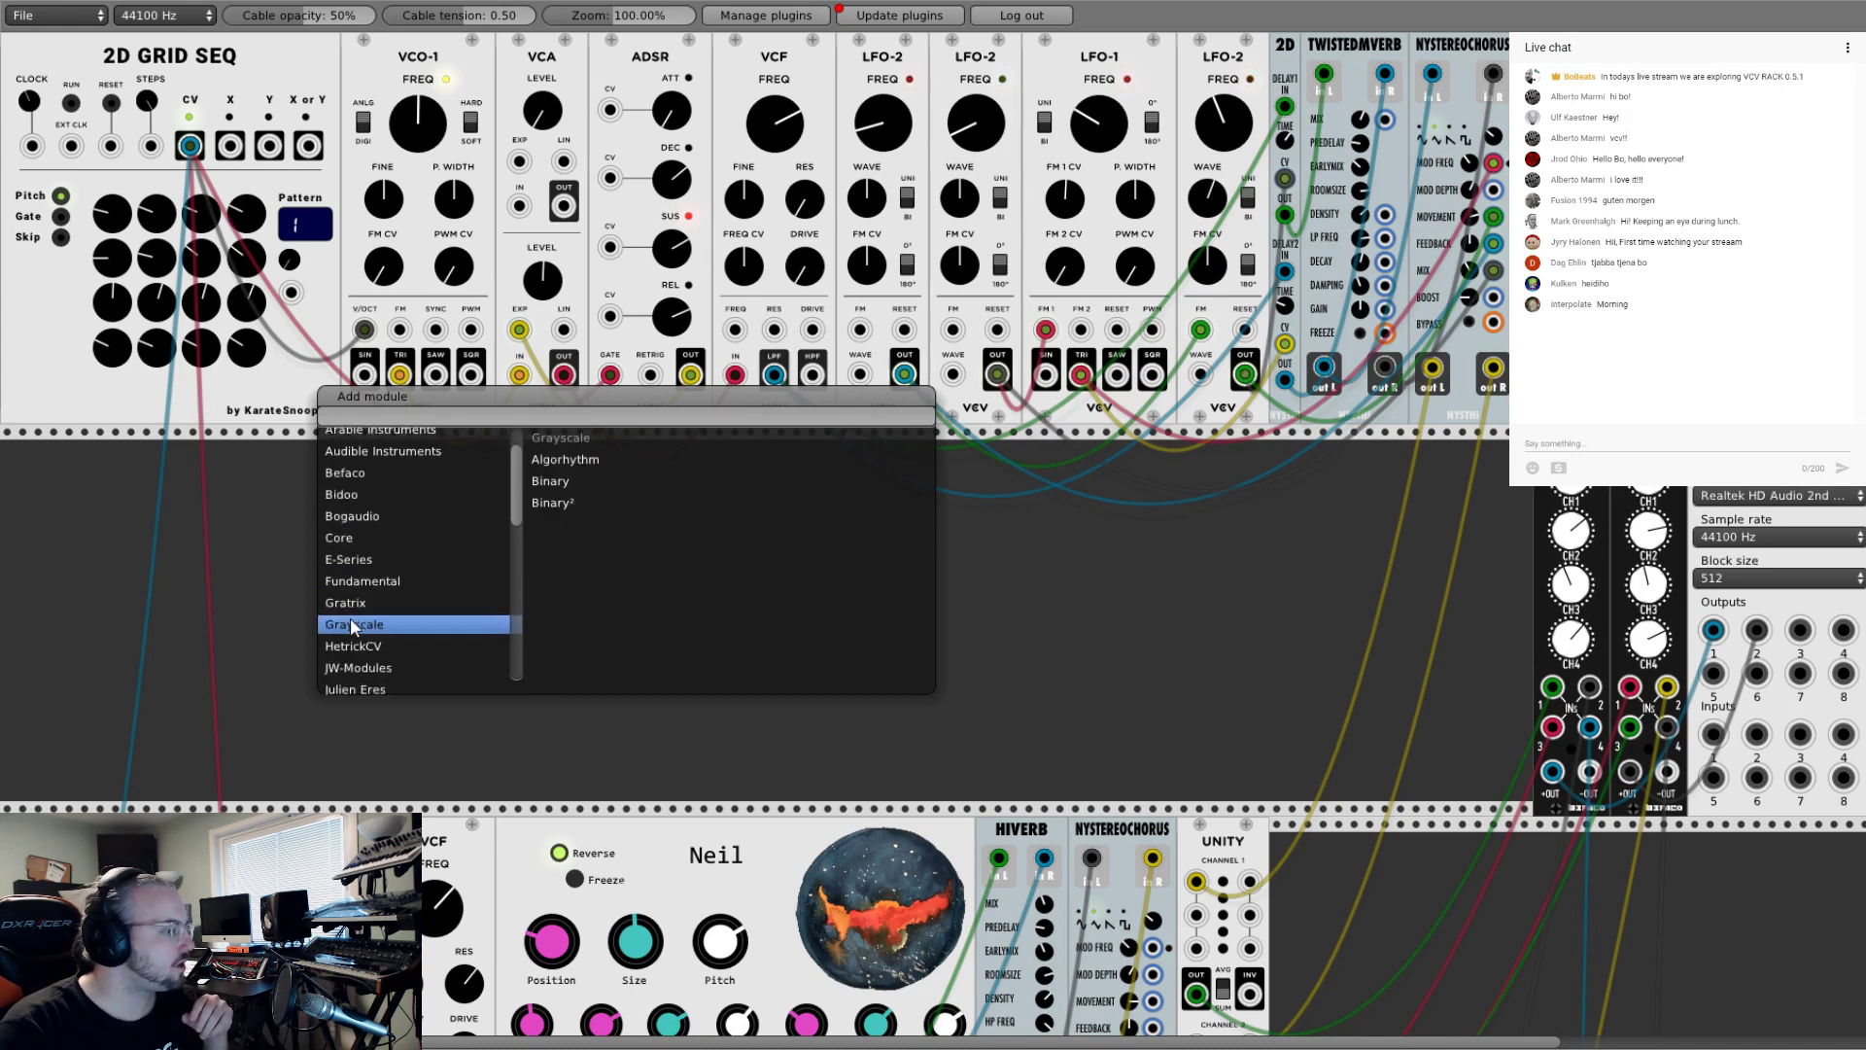
{"action": "scroll", "coordinate": [355, 612], "scroll_direction": "down", "scroll_amount": 2}
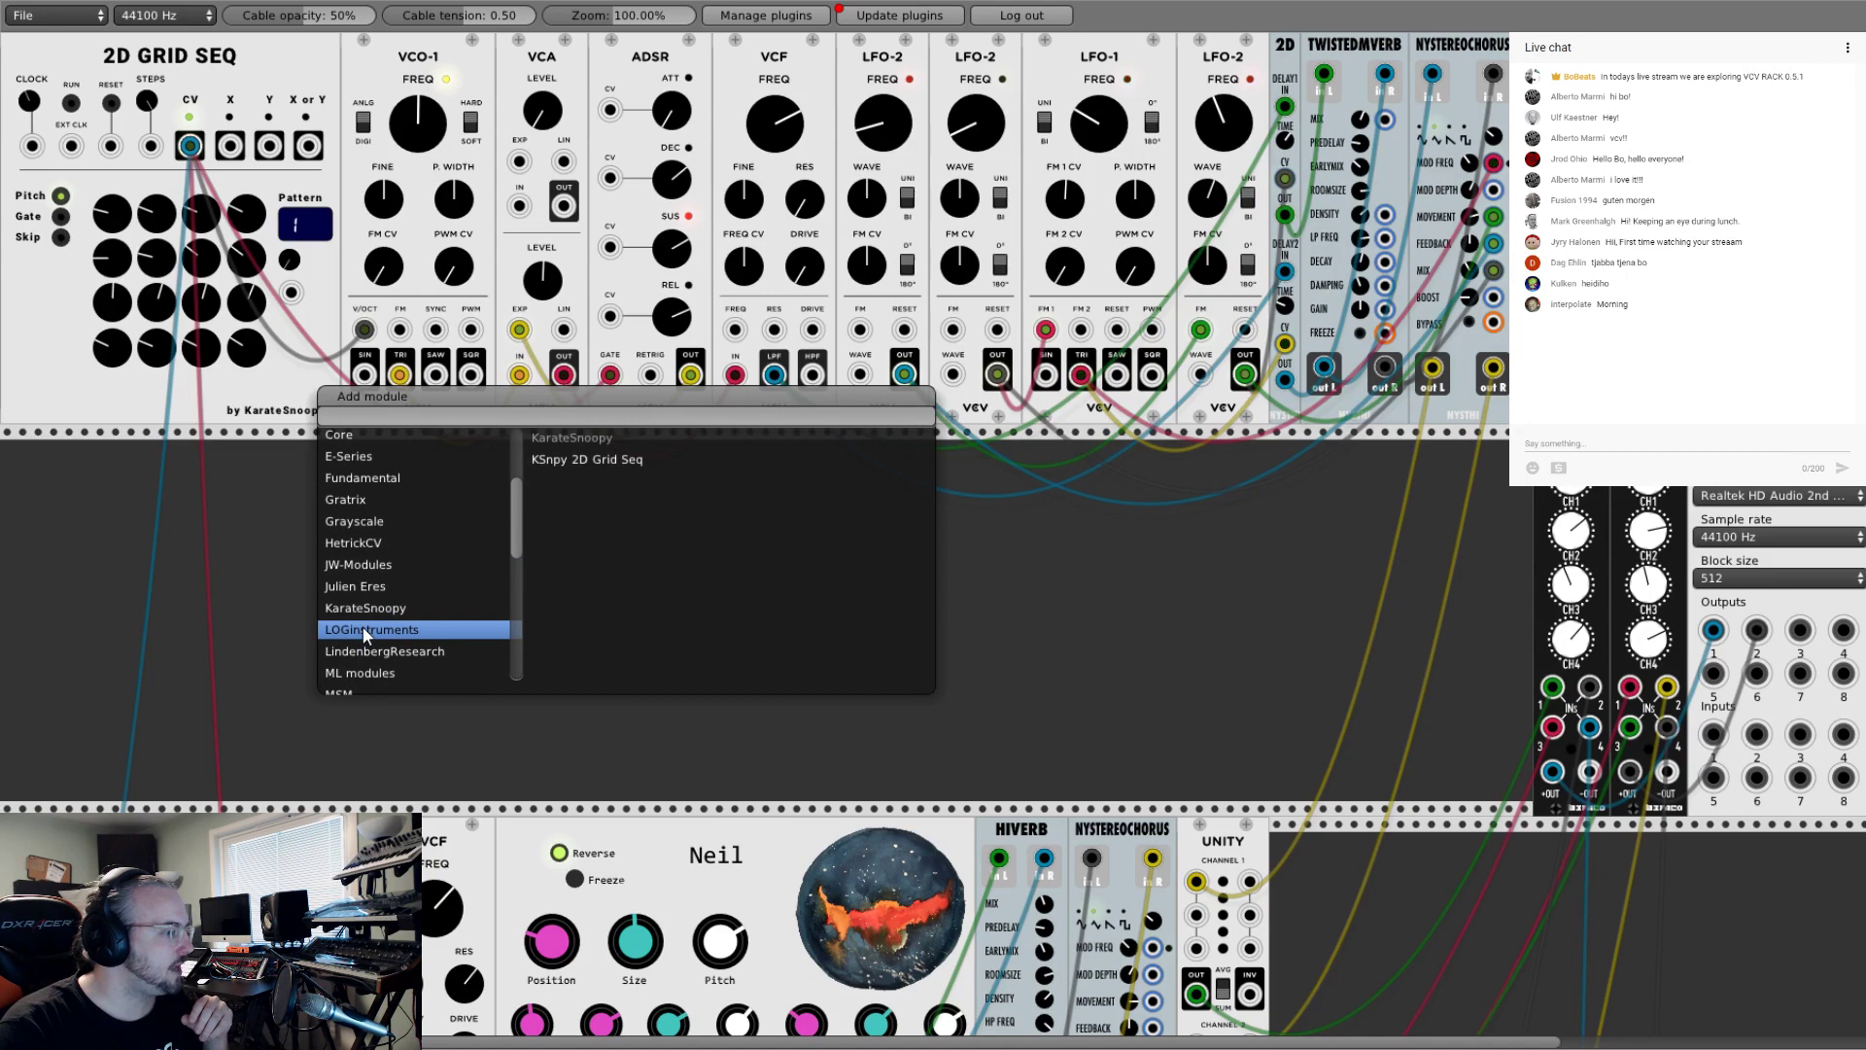
{"action": "scroll", "coordinate": [365, 625], "scroll_direction": "down", "scroll_amount": 1}
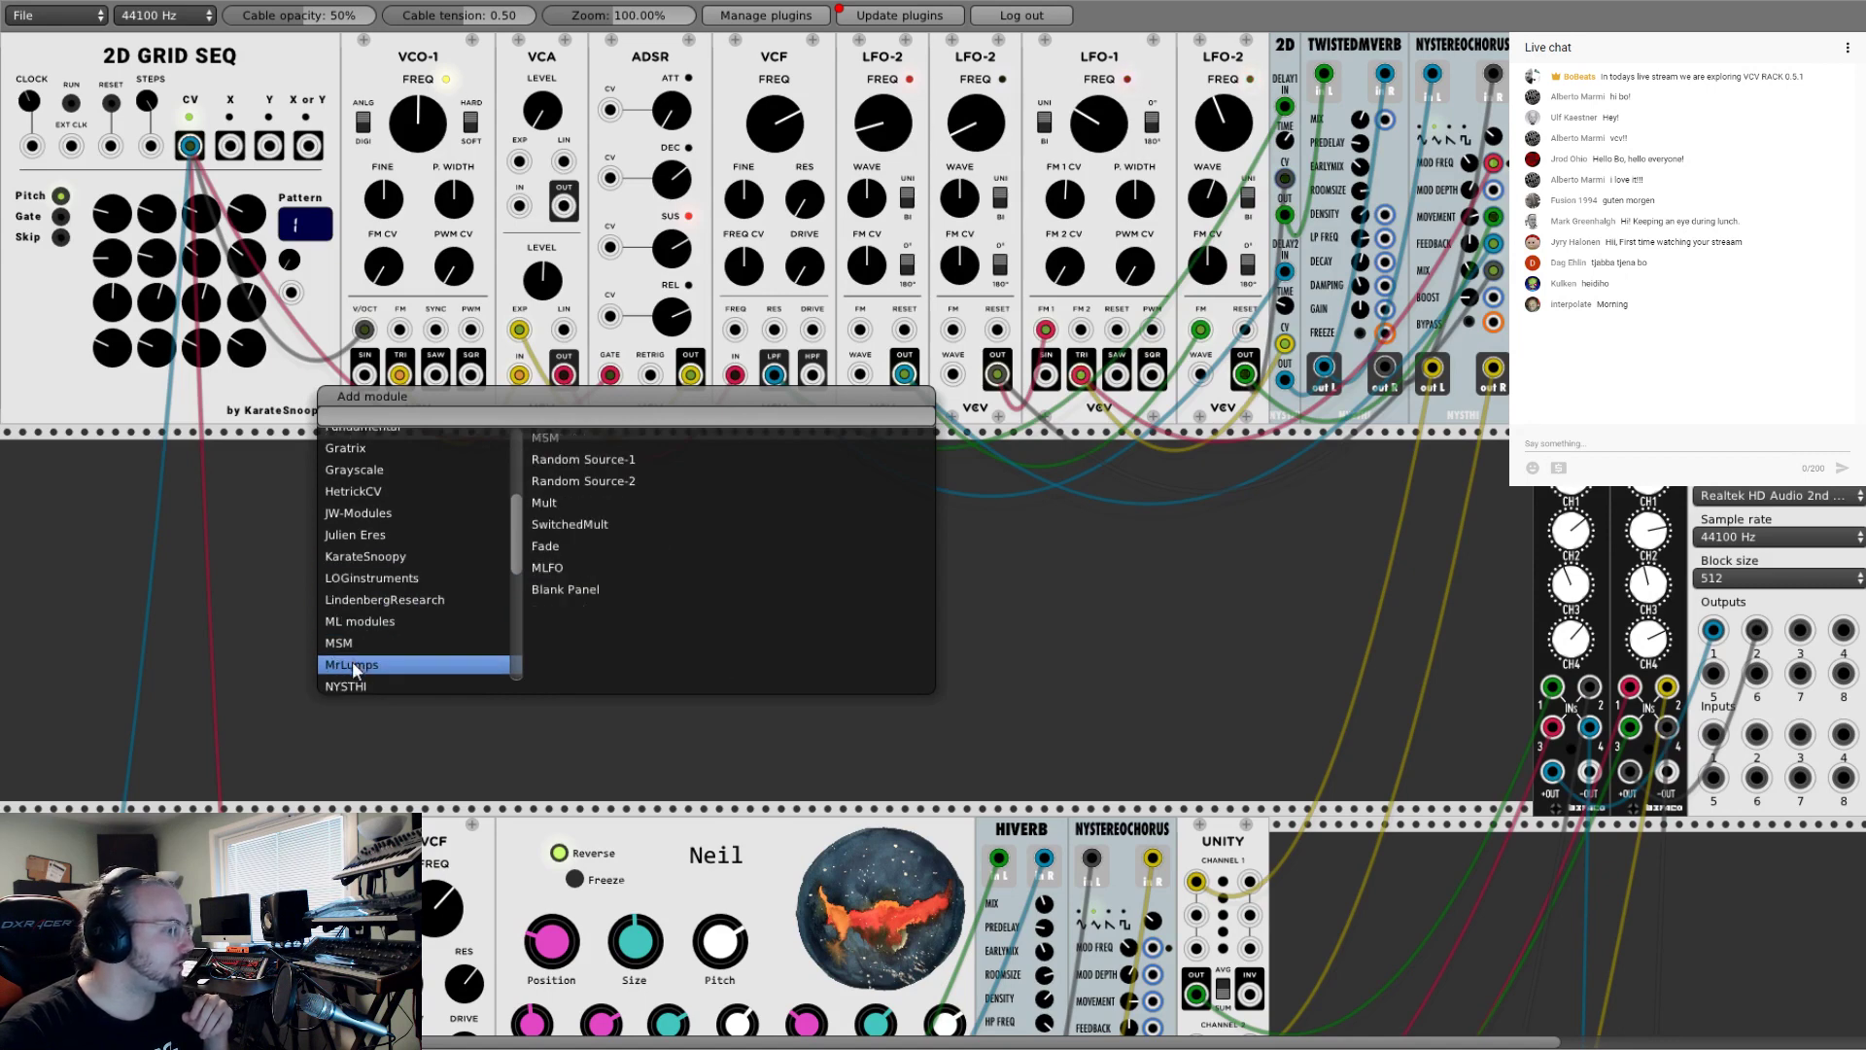
{"action": "scroll", "coordinate": [352, 661], "scroll_direction": "down", "scroll_amount": 1}
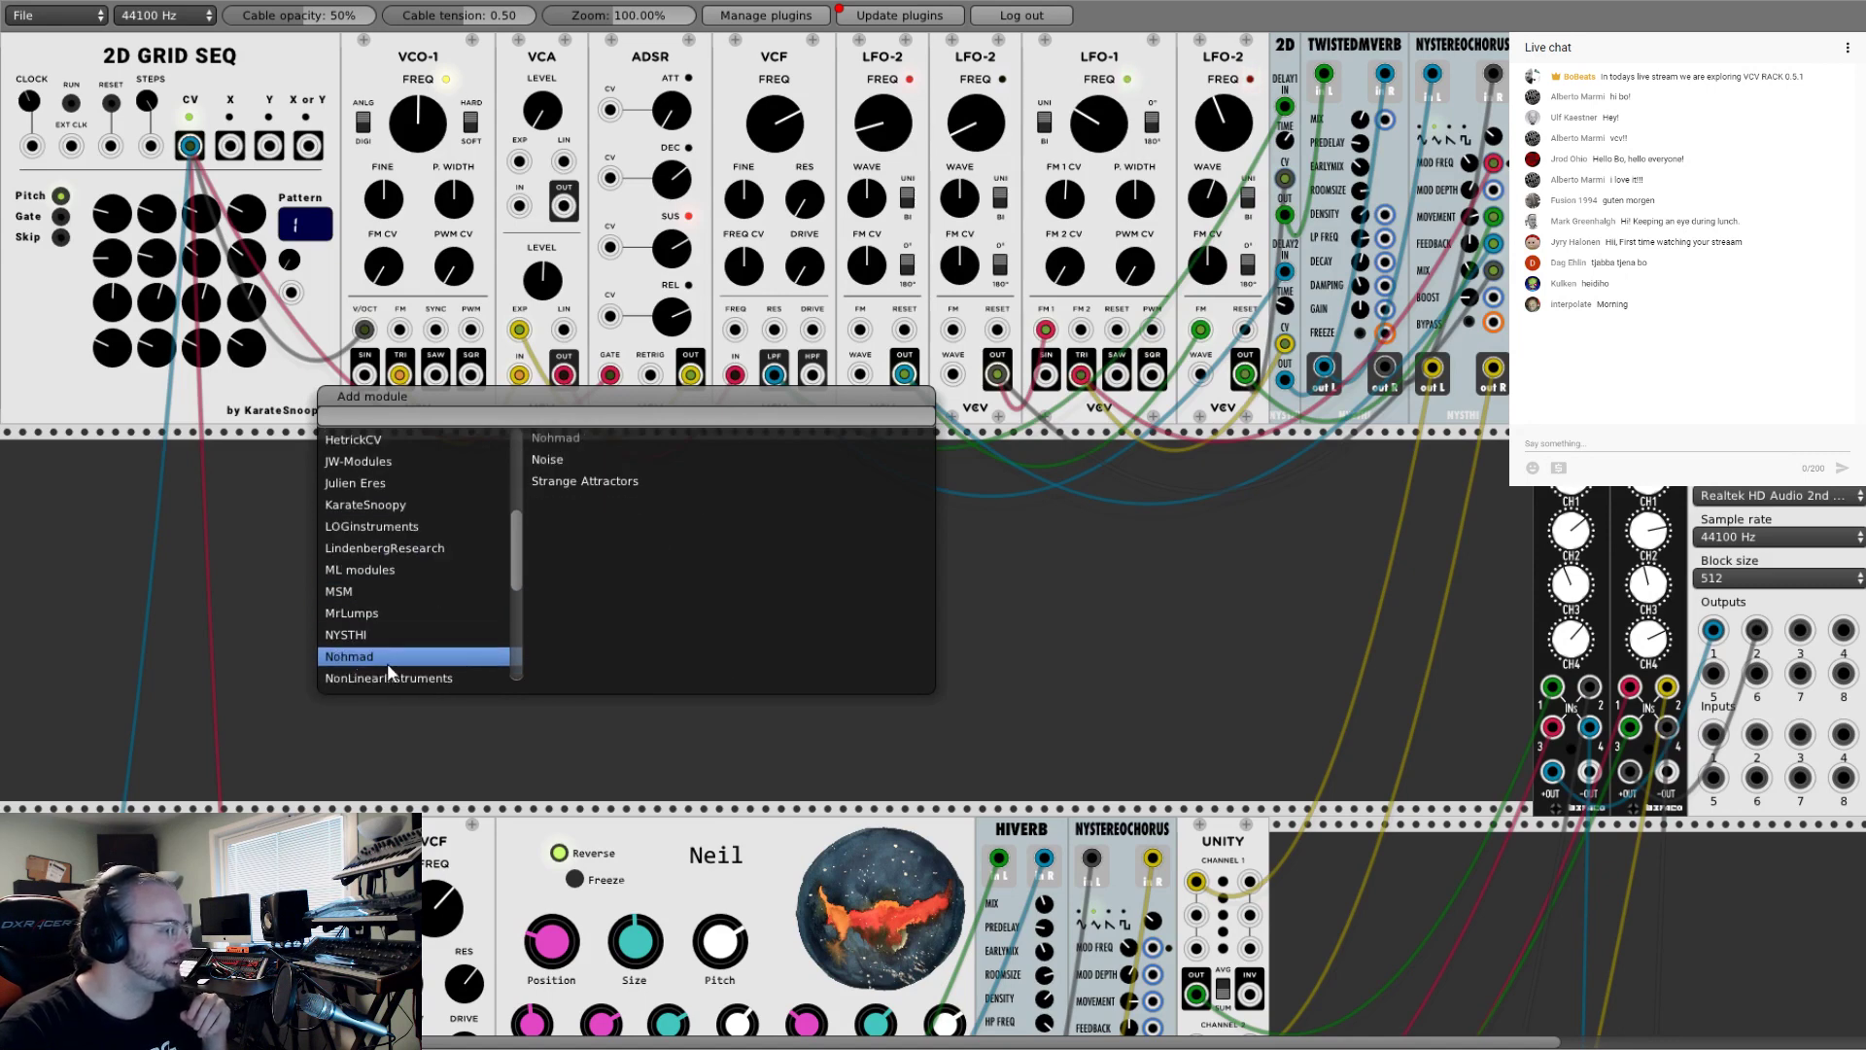
{"action": "scroll", "coordinate": [386, 627], "scroll_direction": "down", "scroll_amount": 1}
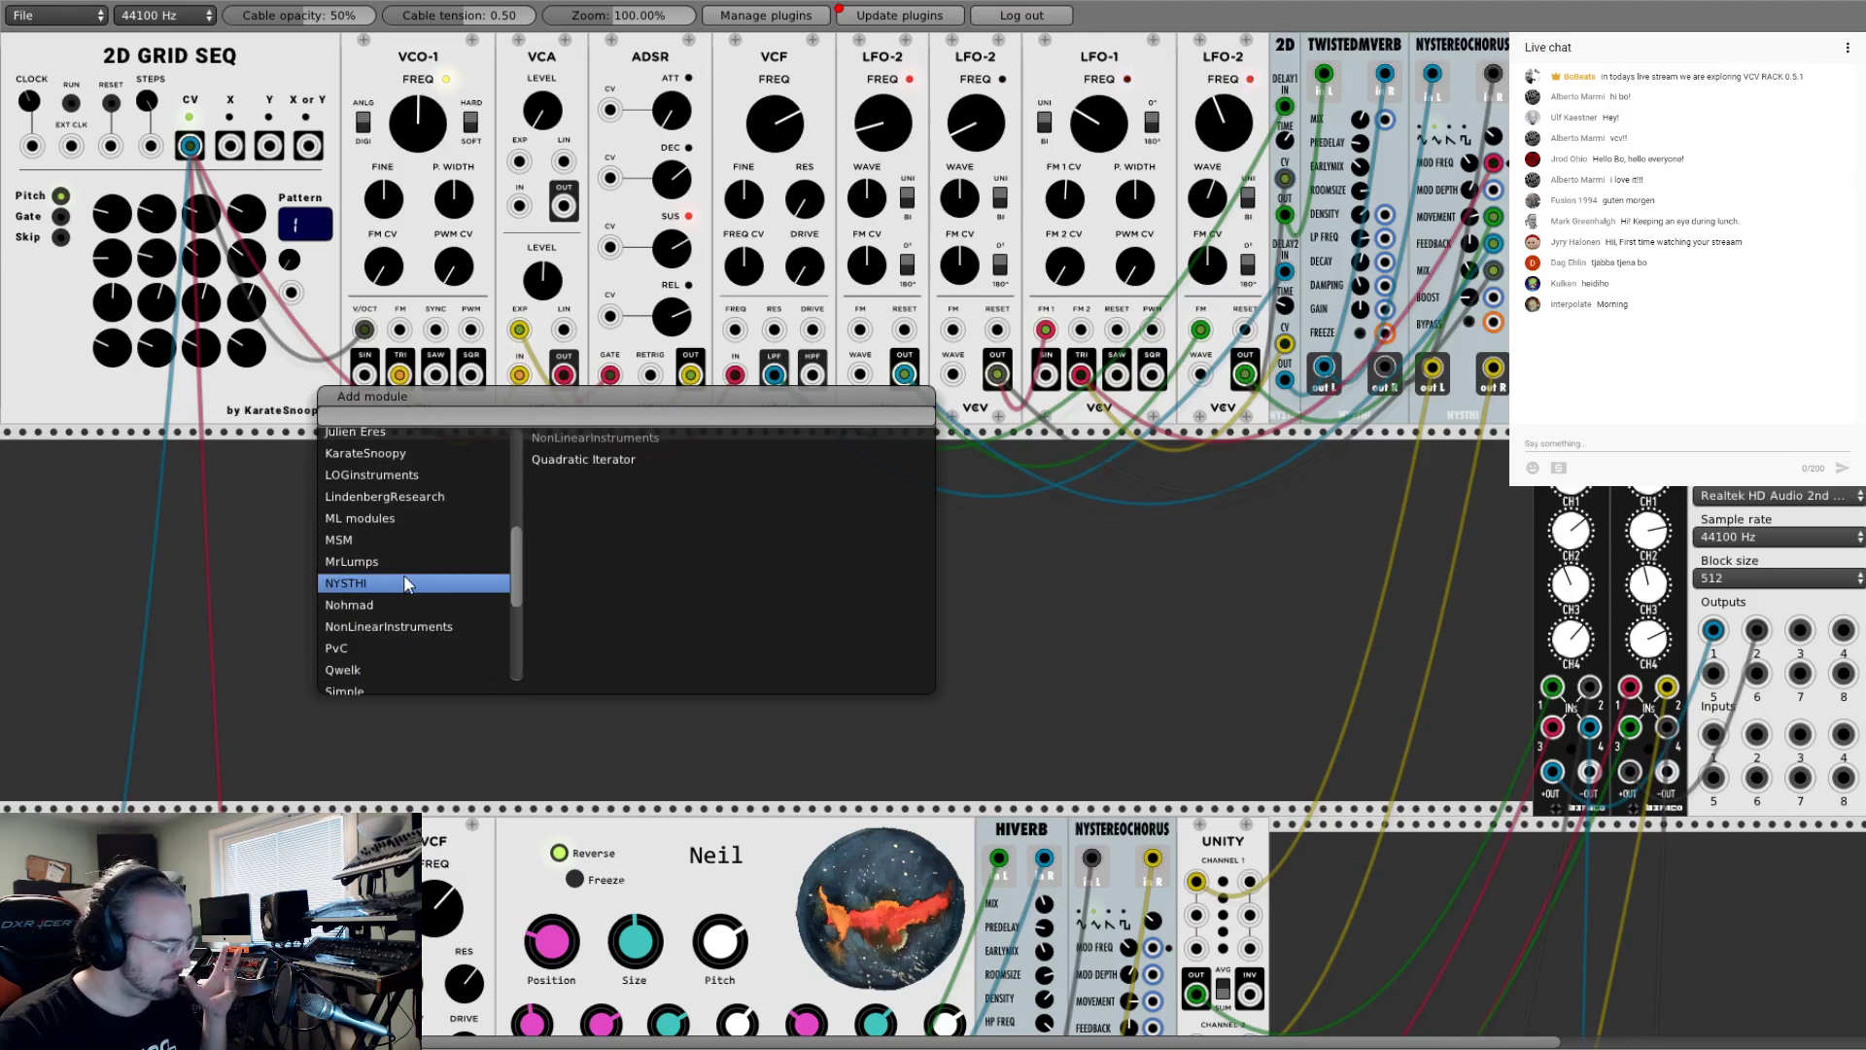
{"action": "scroll", "coordinate": [434, 556], "scroll_direction": "down", "scroll_amount": 5}
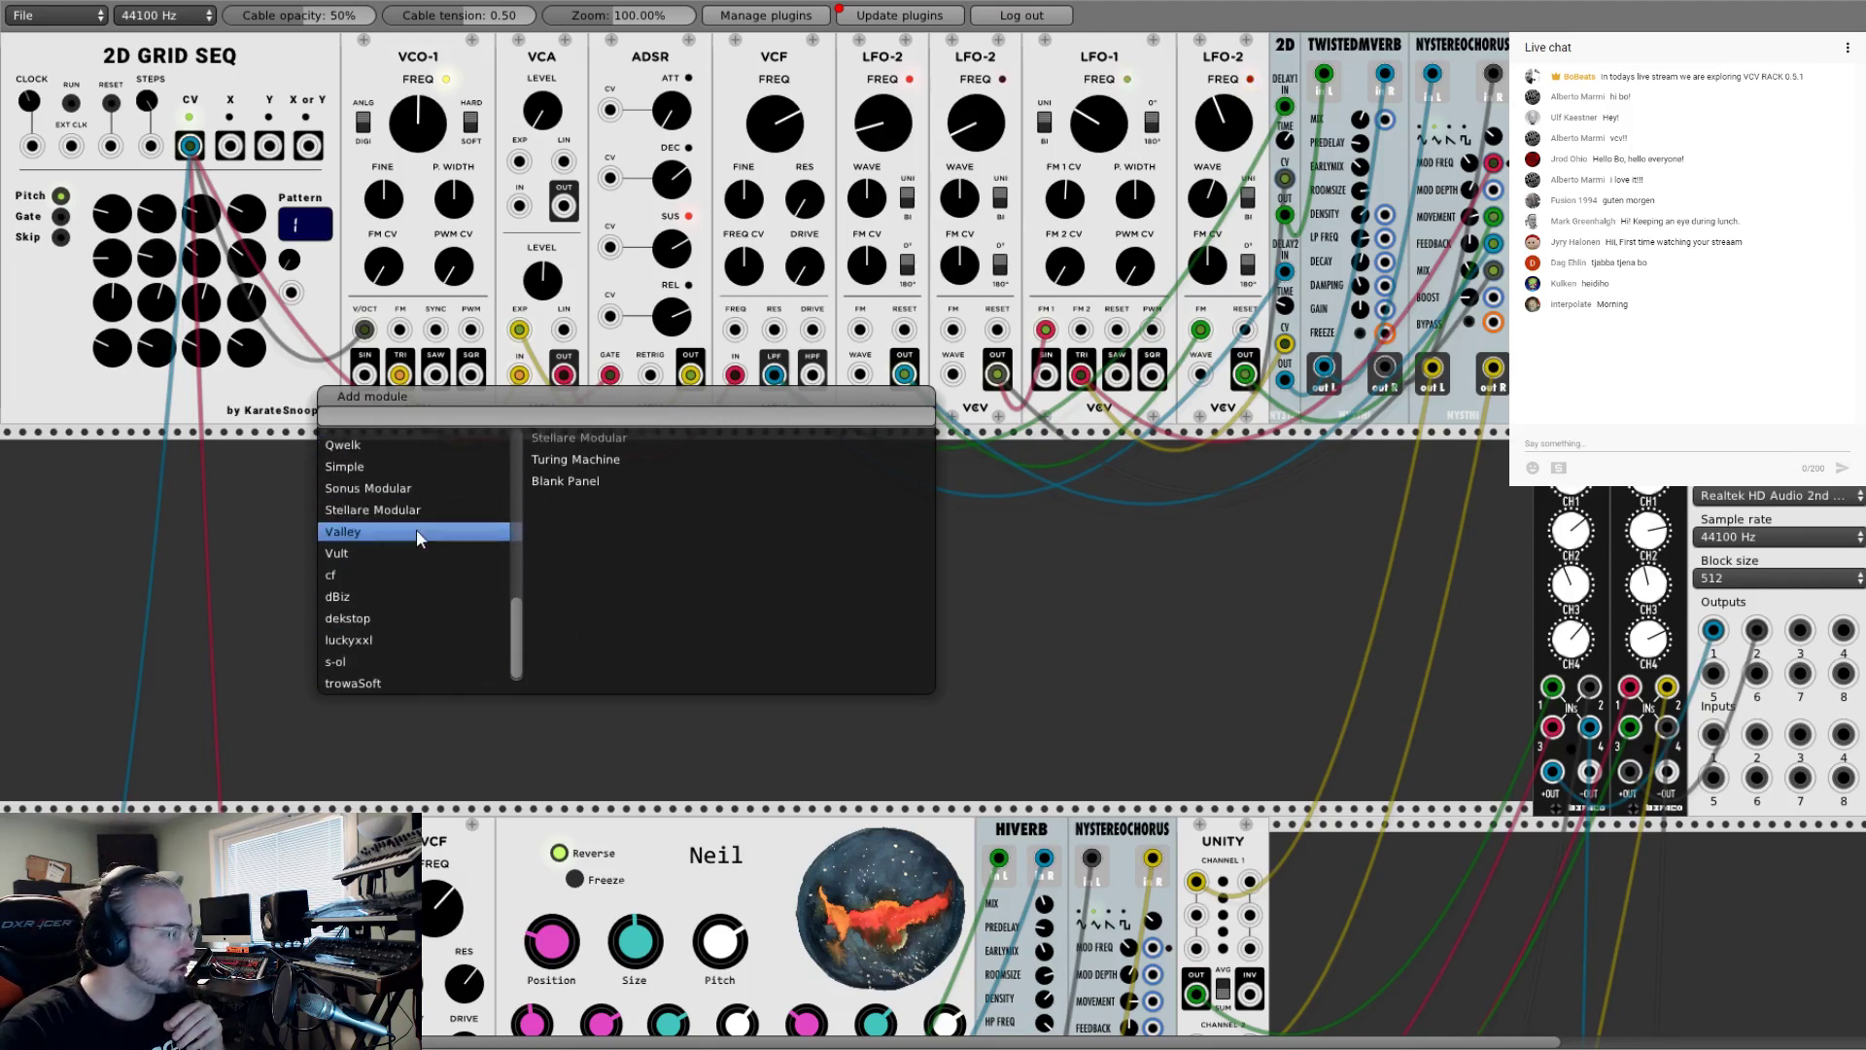
{"action": "scroll", "coordinate": [404, 515], "scroll_direction": "up", "scroll_amount": 5}
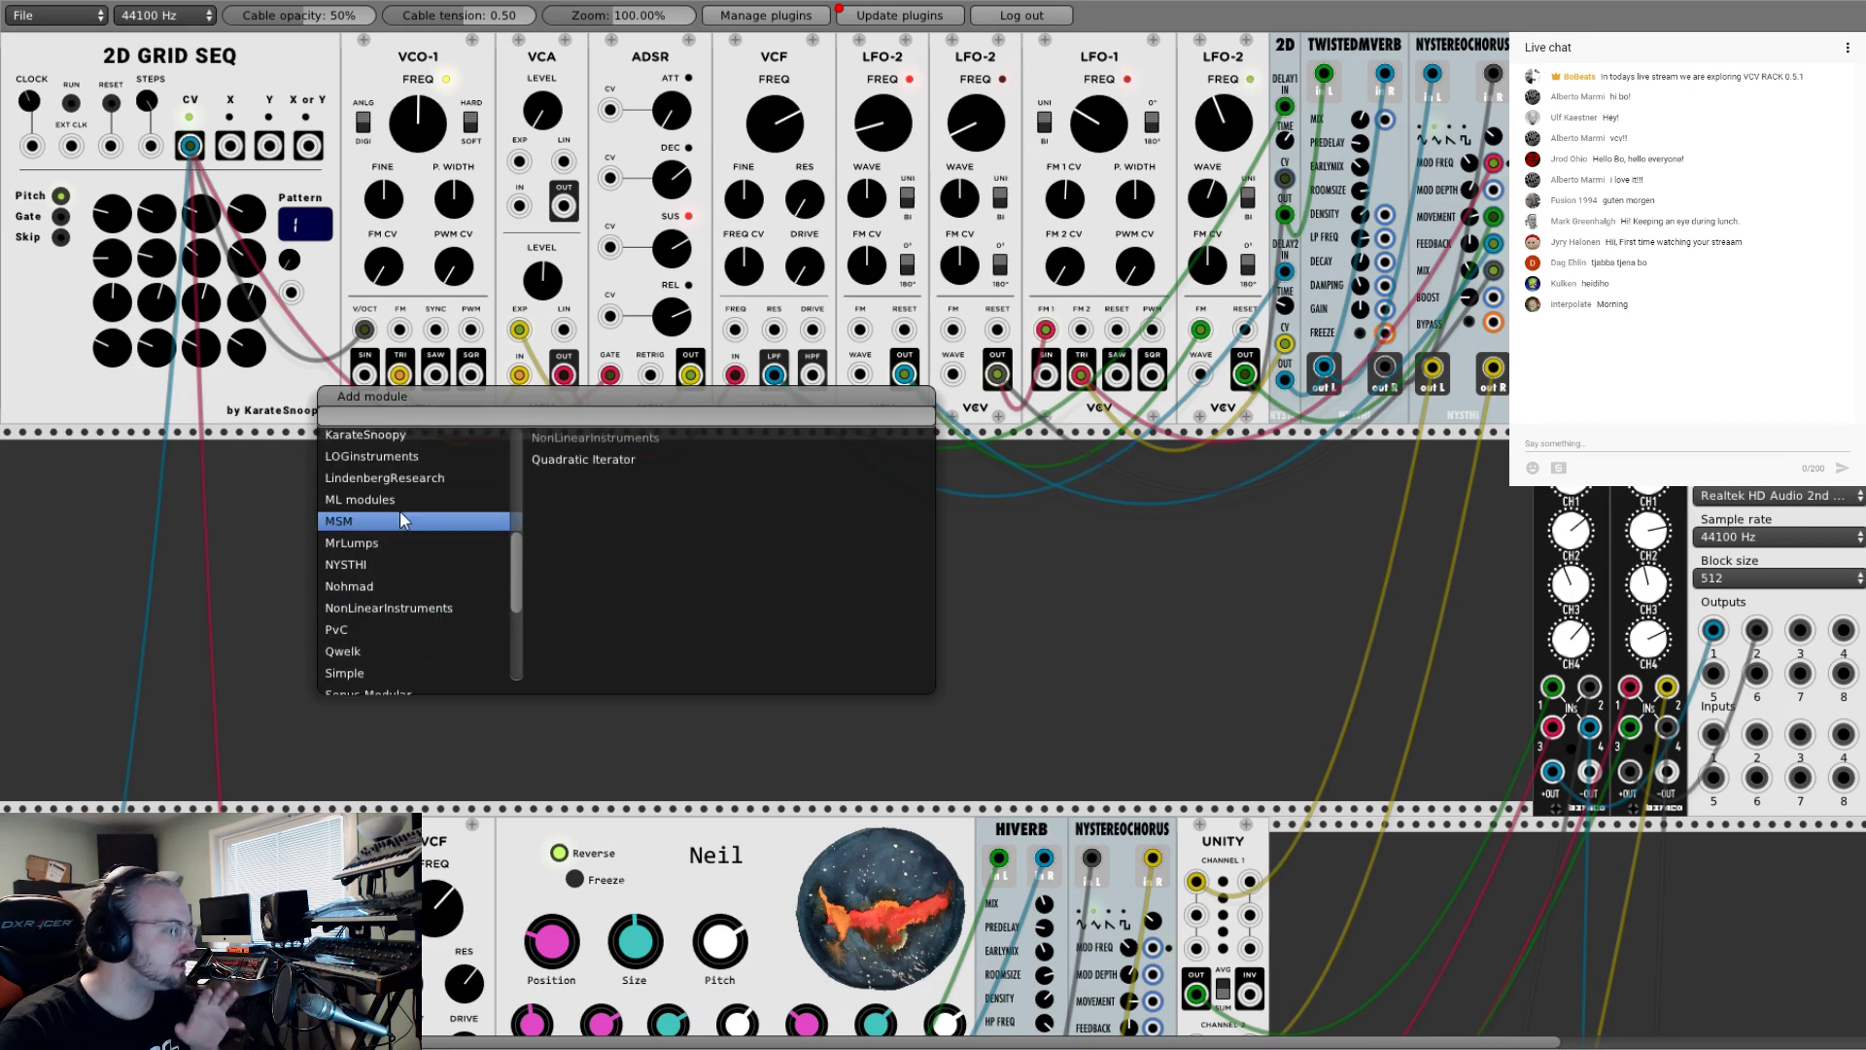
{"action": "mouse_move", "coordinate": [401, 517]}
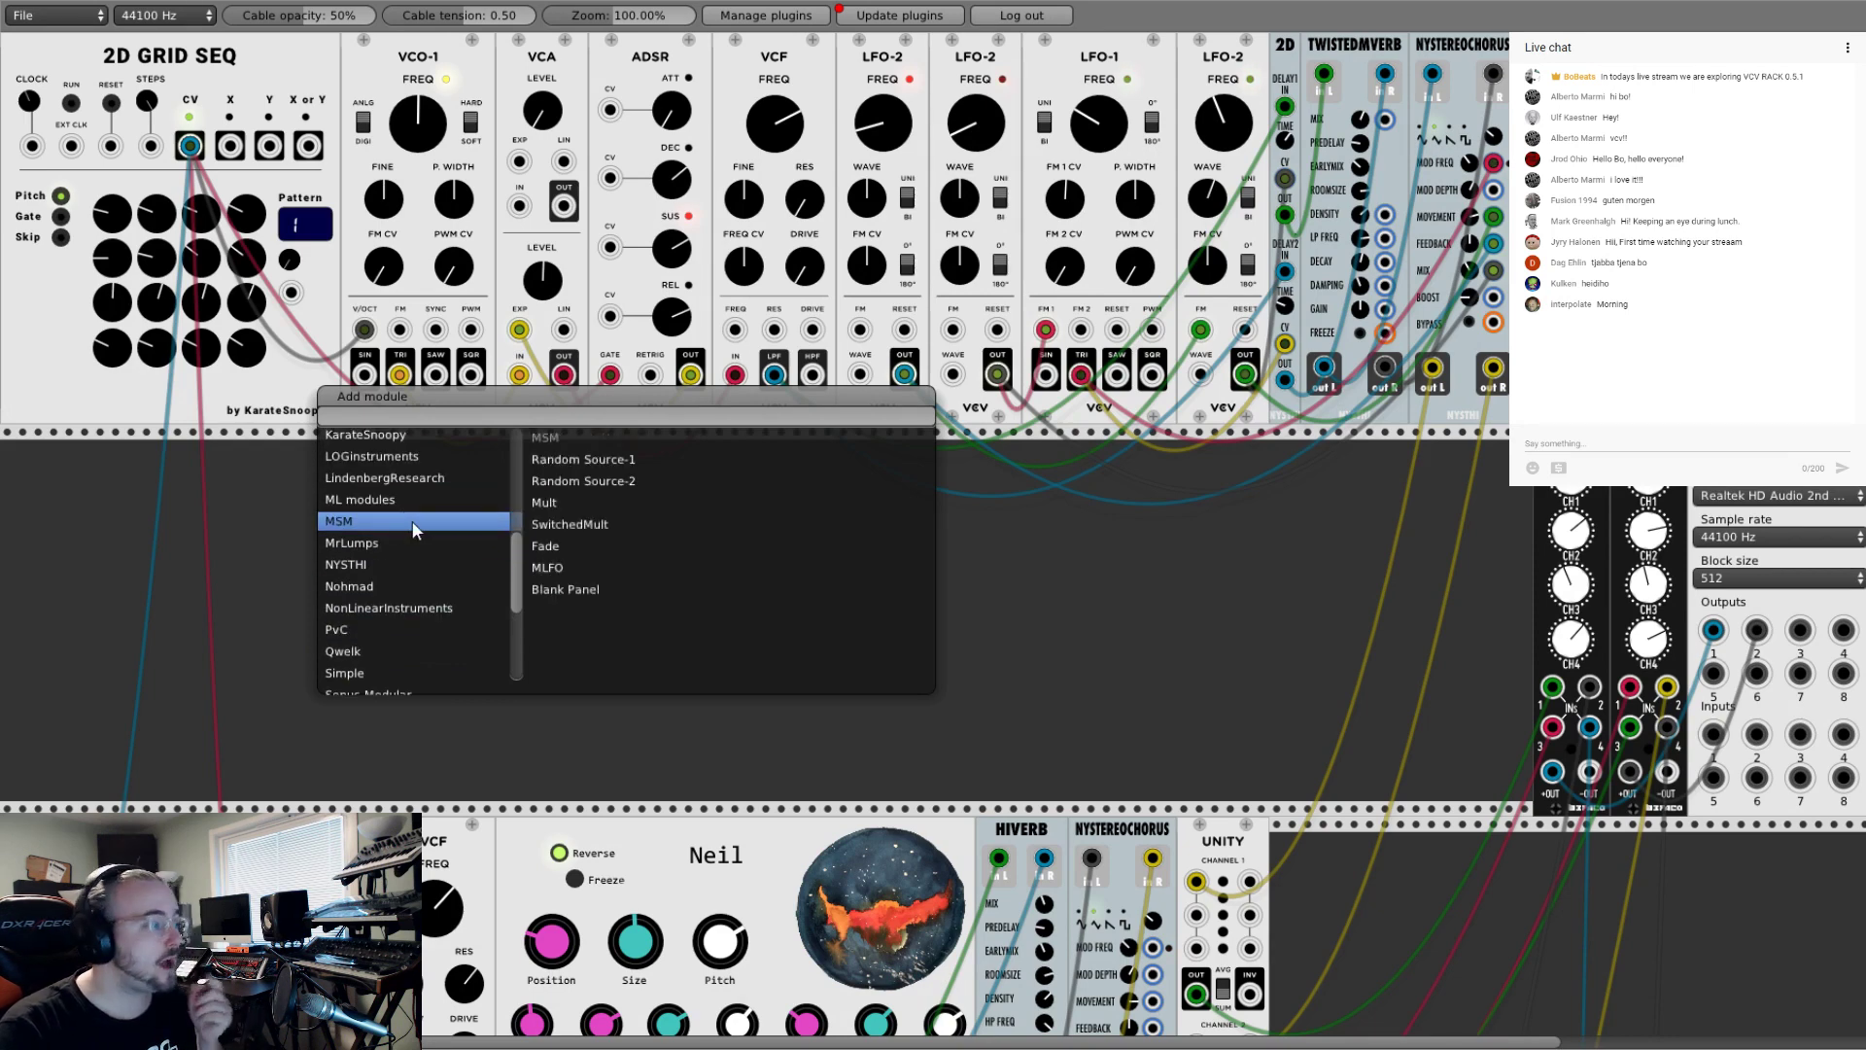
{"action": "scroll", "coordinate": [399, 509], "scroll_direction": "up", "scroll_amount": 4}
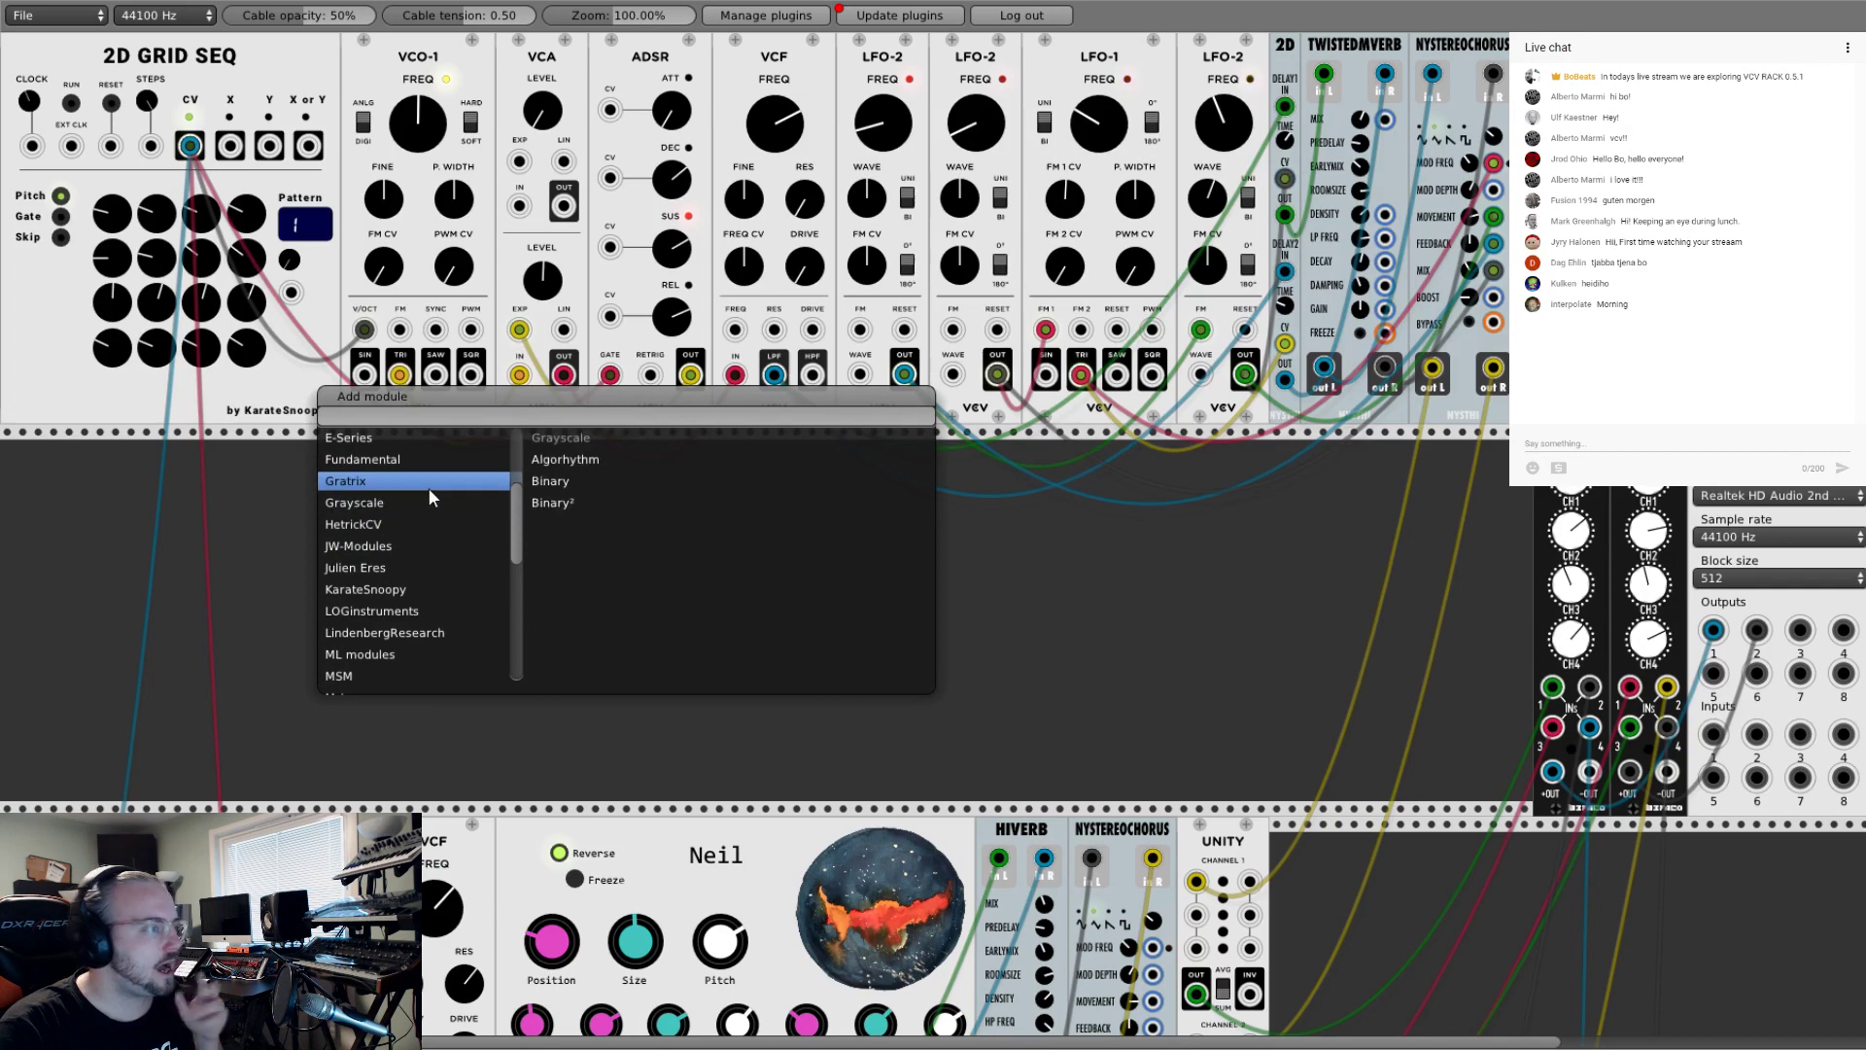
{"action": "scroll", "coordinate": [420, 478], "scroll_direction": "up", "scroll_amount": 4}
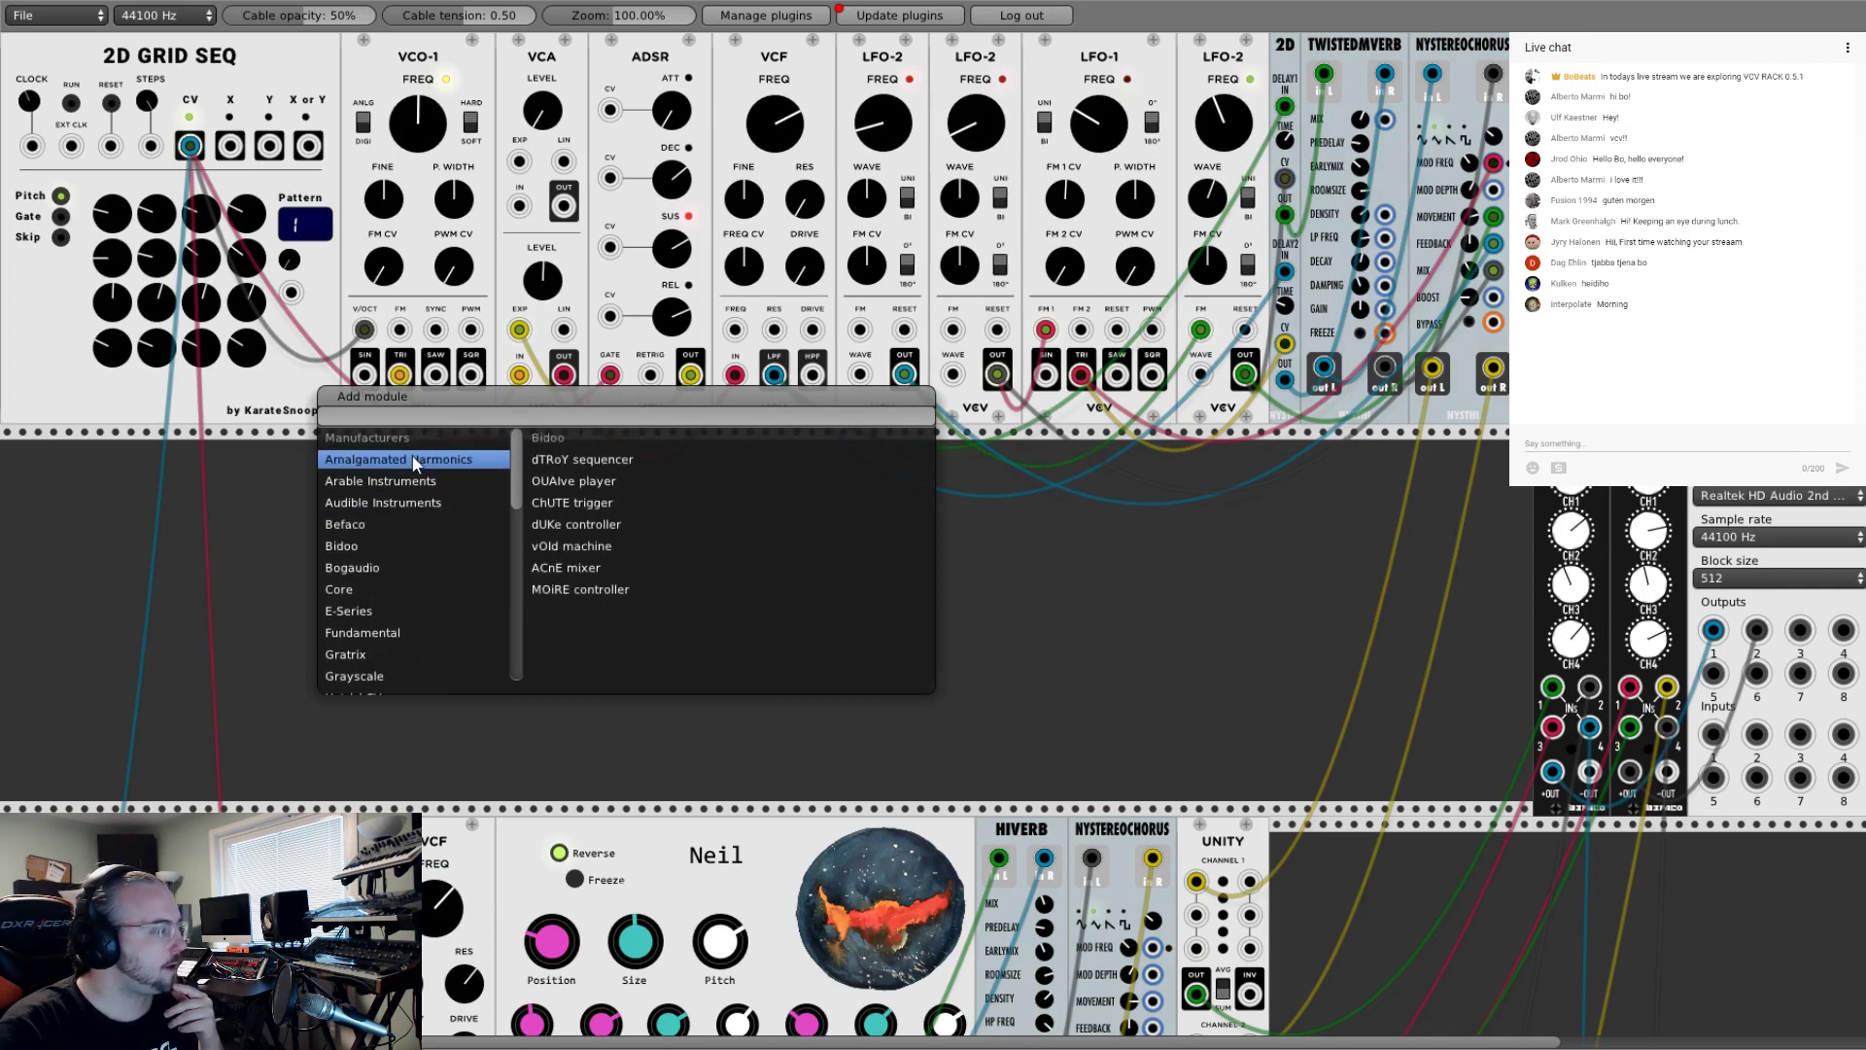
{"action": "left_click", "coordinate": [981, 550]}
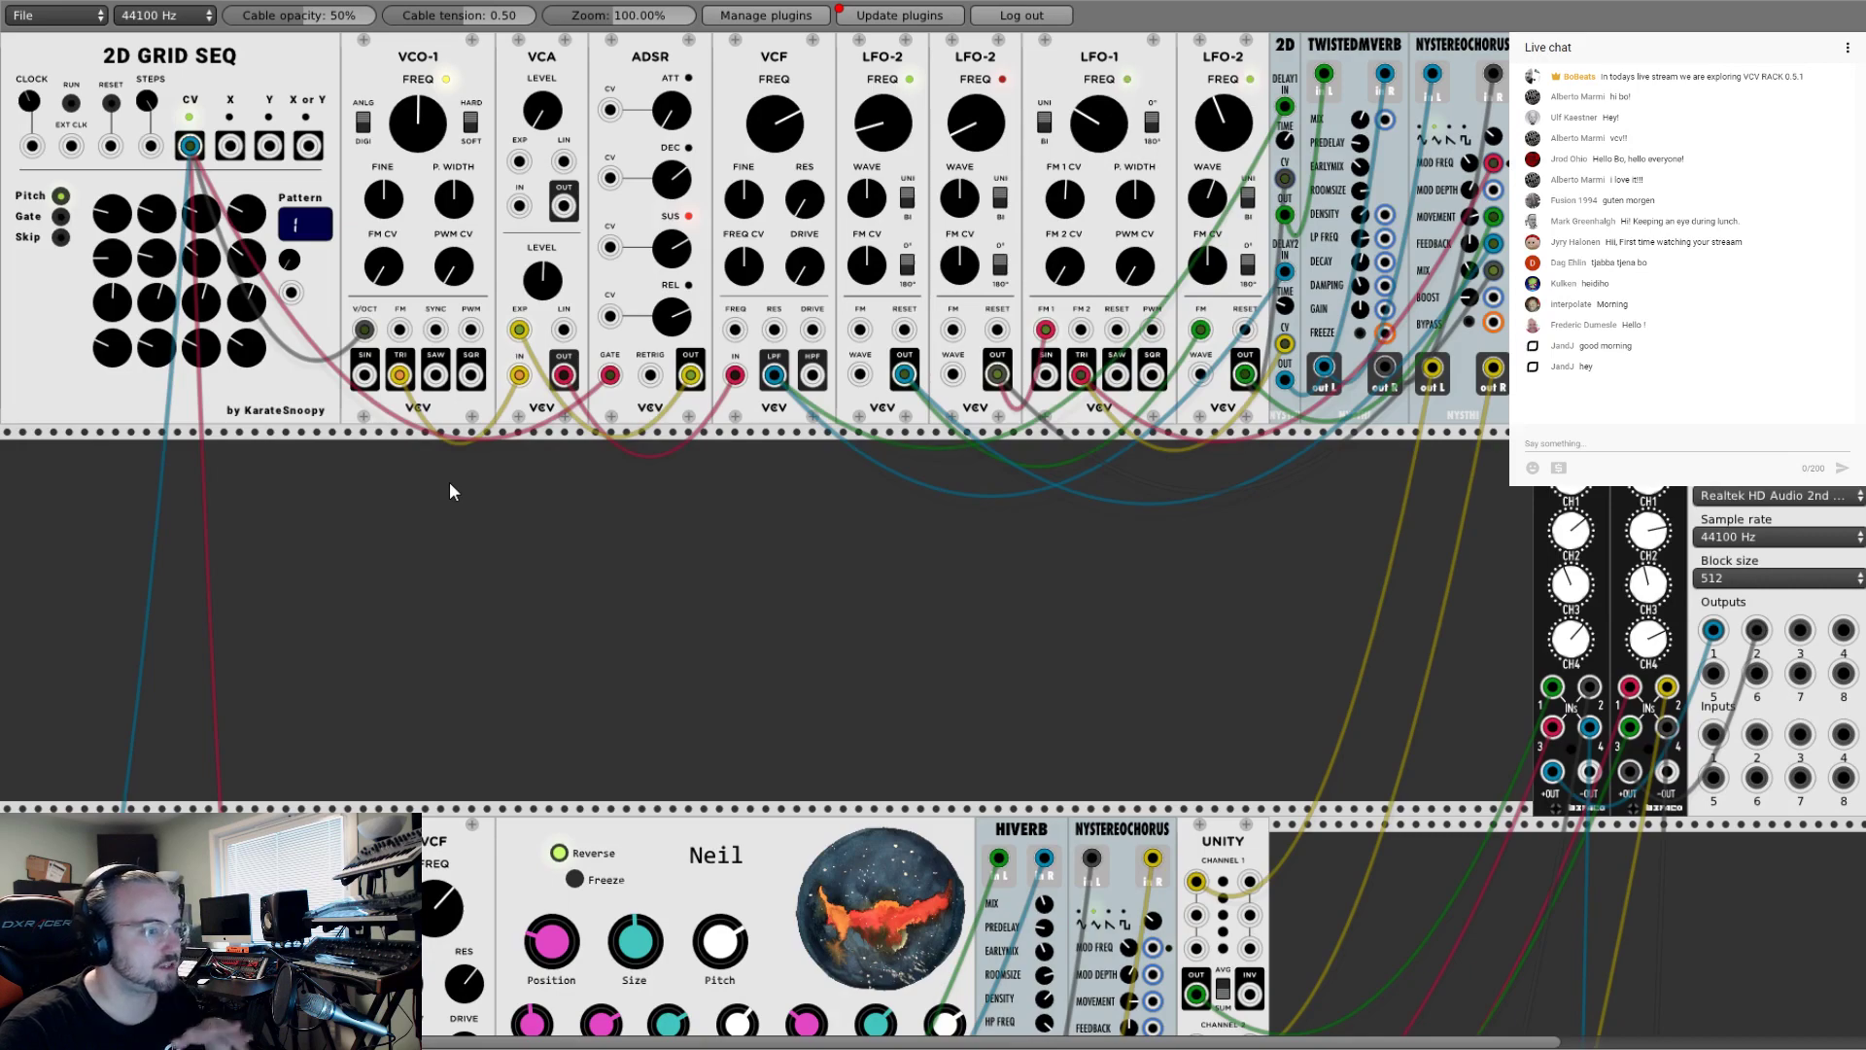
Step: Play the 2D Grid Seq sequencer briefly to hear its voices and stop it again
{"action": "scroll", "coordinate": [649, 597], "scroll_direction": "down", "scroll_amount": 8}
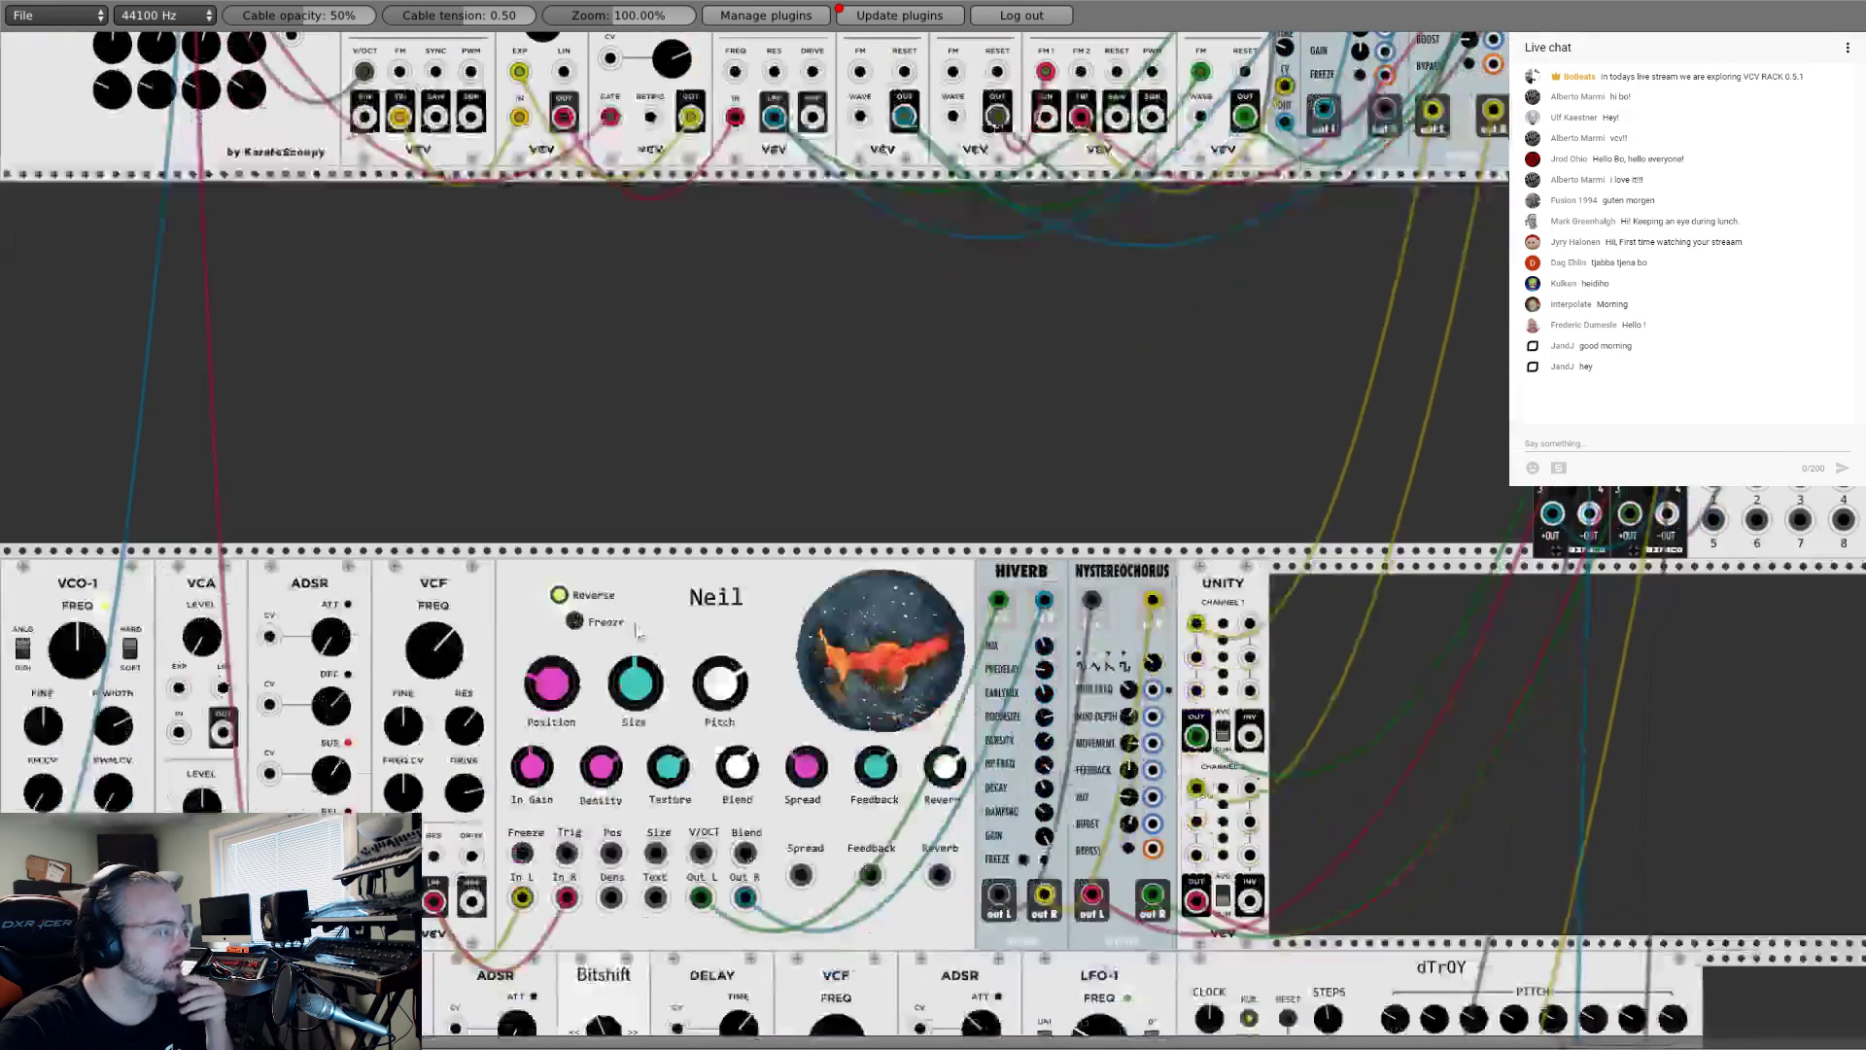
{"action": "scroll", "coordinate": [618, 663], "scroll_direction": "down", "scroll_amount": 8}
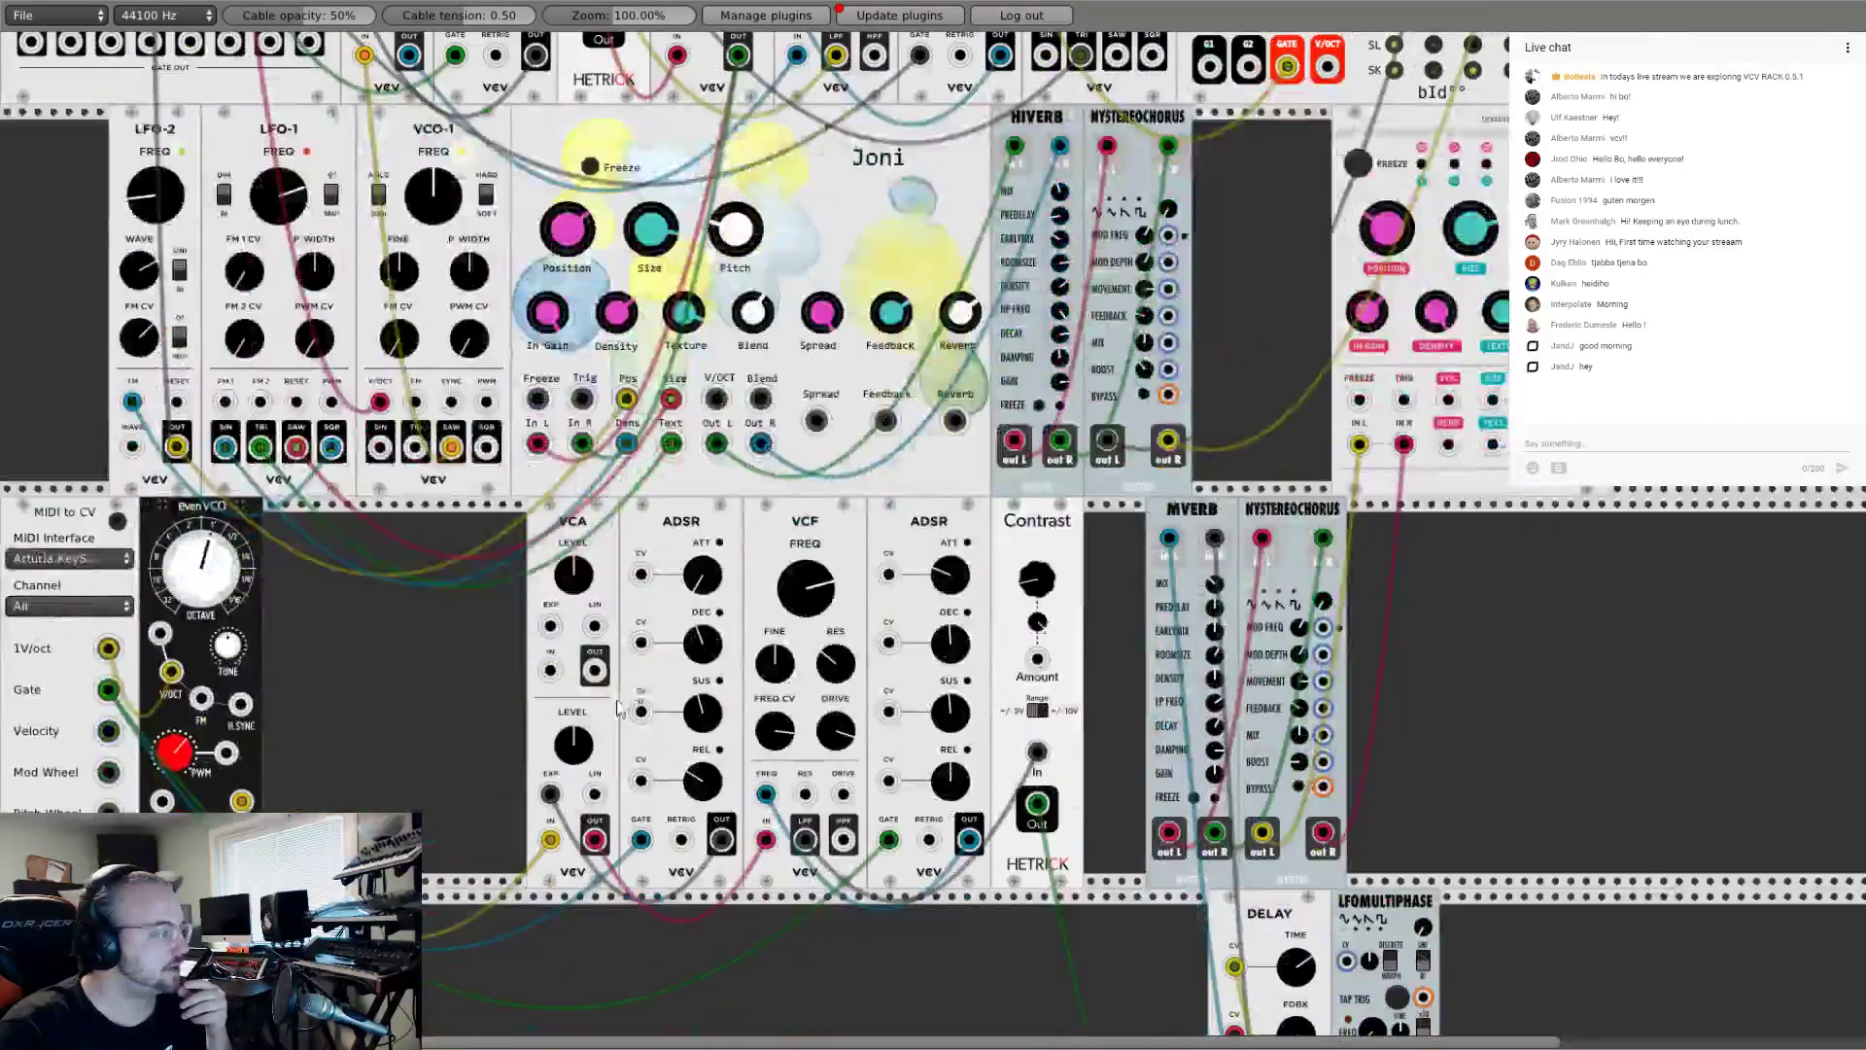
{"action": "scroll", "coordinate": [649, 724], "scroll_direction": "up", "scroll_amount": 8}
{"action": "scroll", "coordinate": [649, 724], "scroll_direction": "up", "scroll_amount": 10}
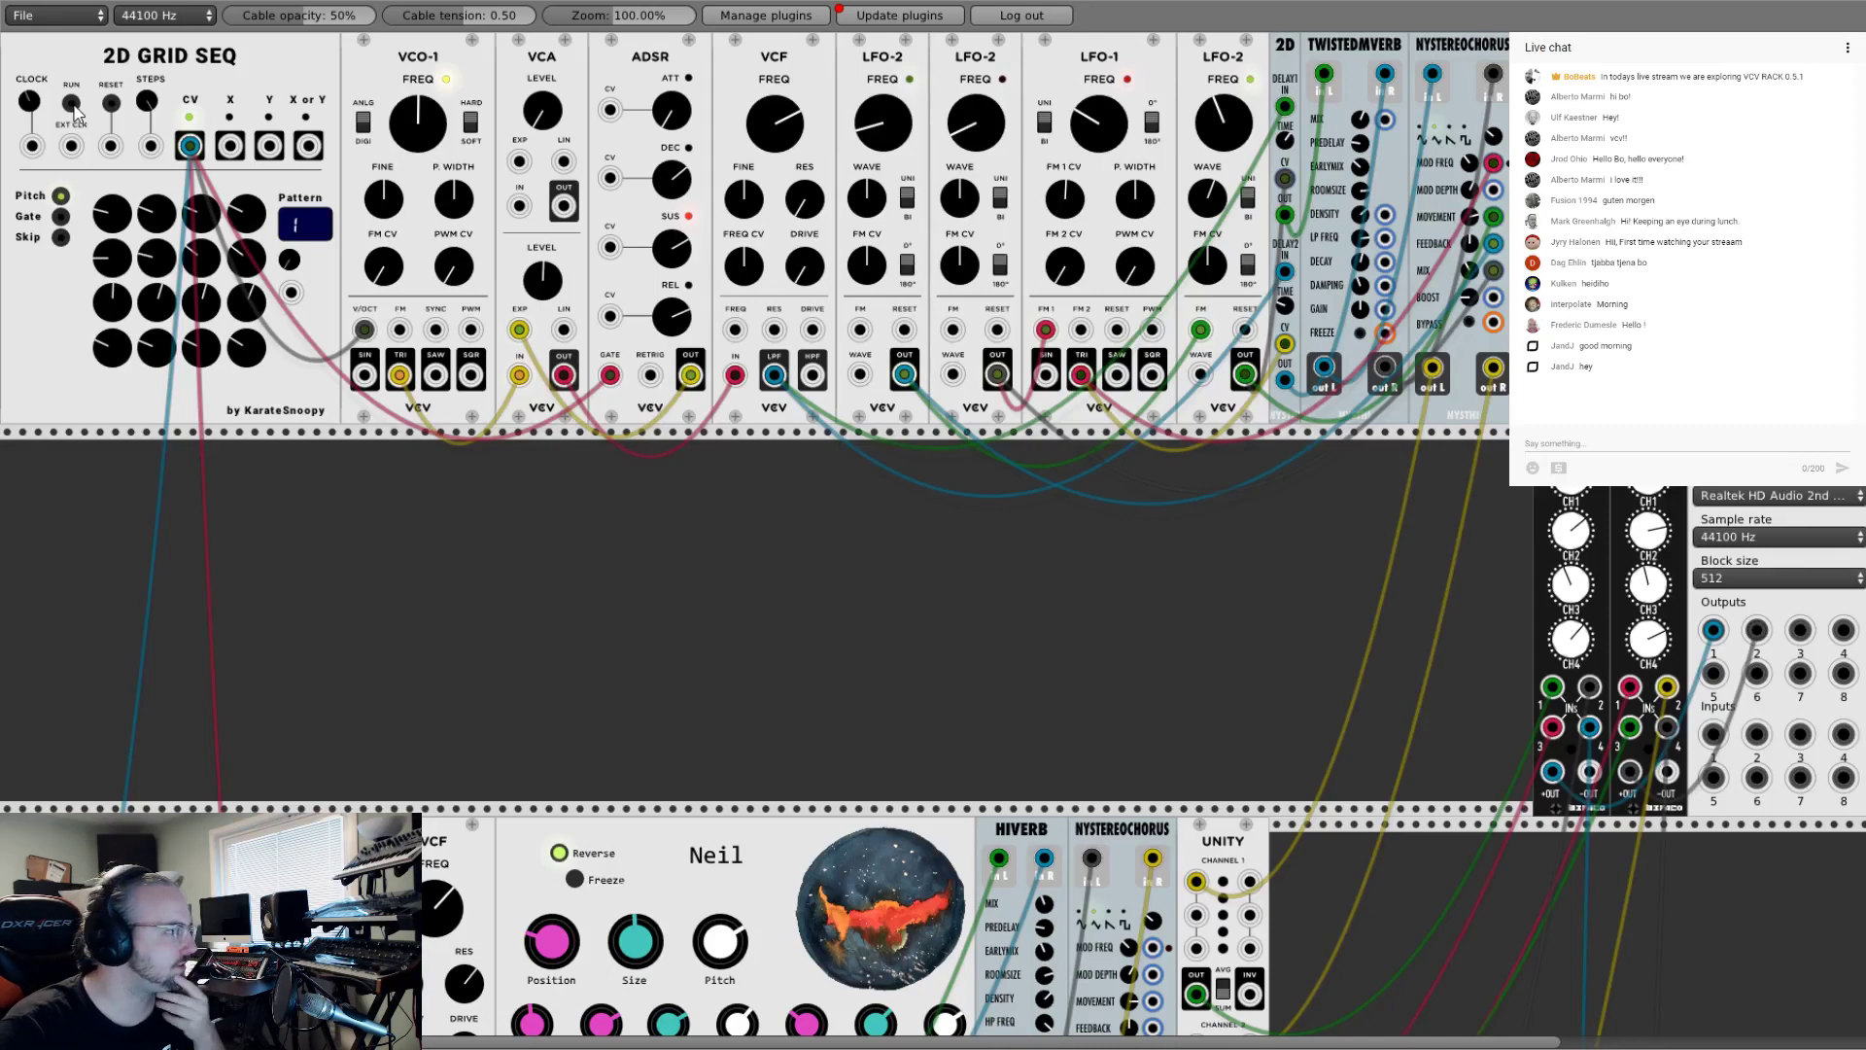
{"action": "left_click", "coordinate": [73, 105]}
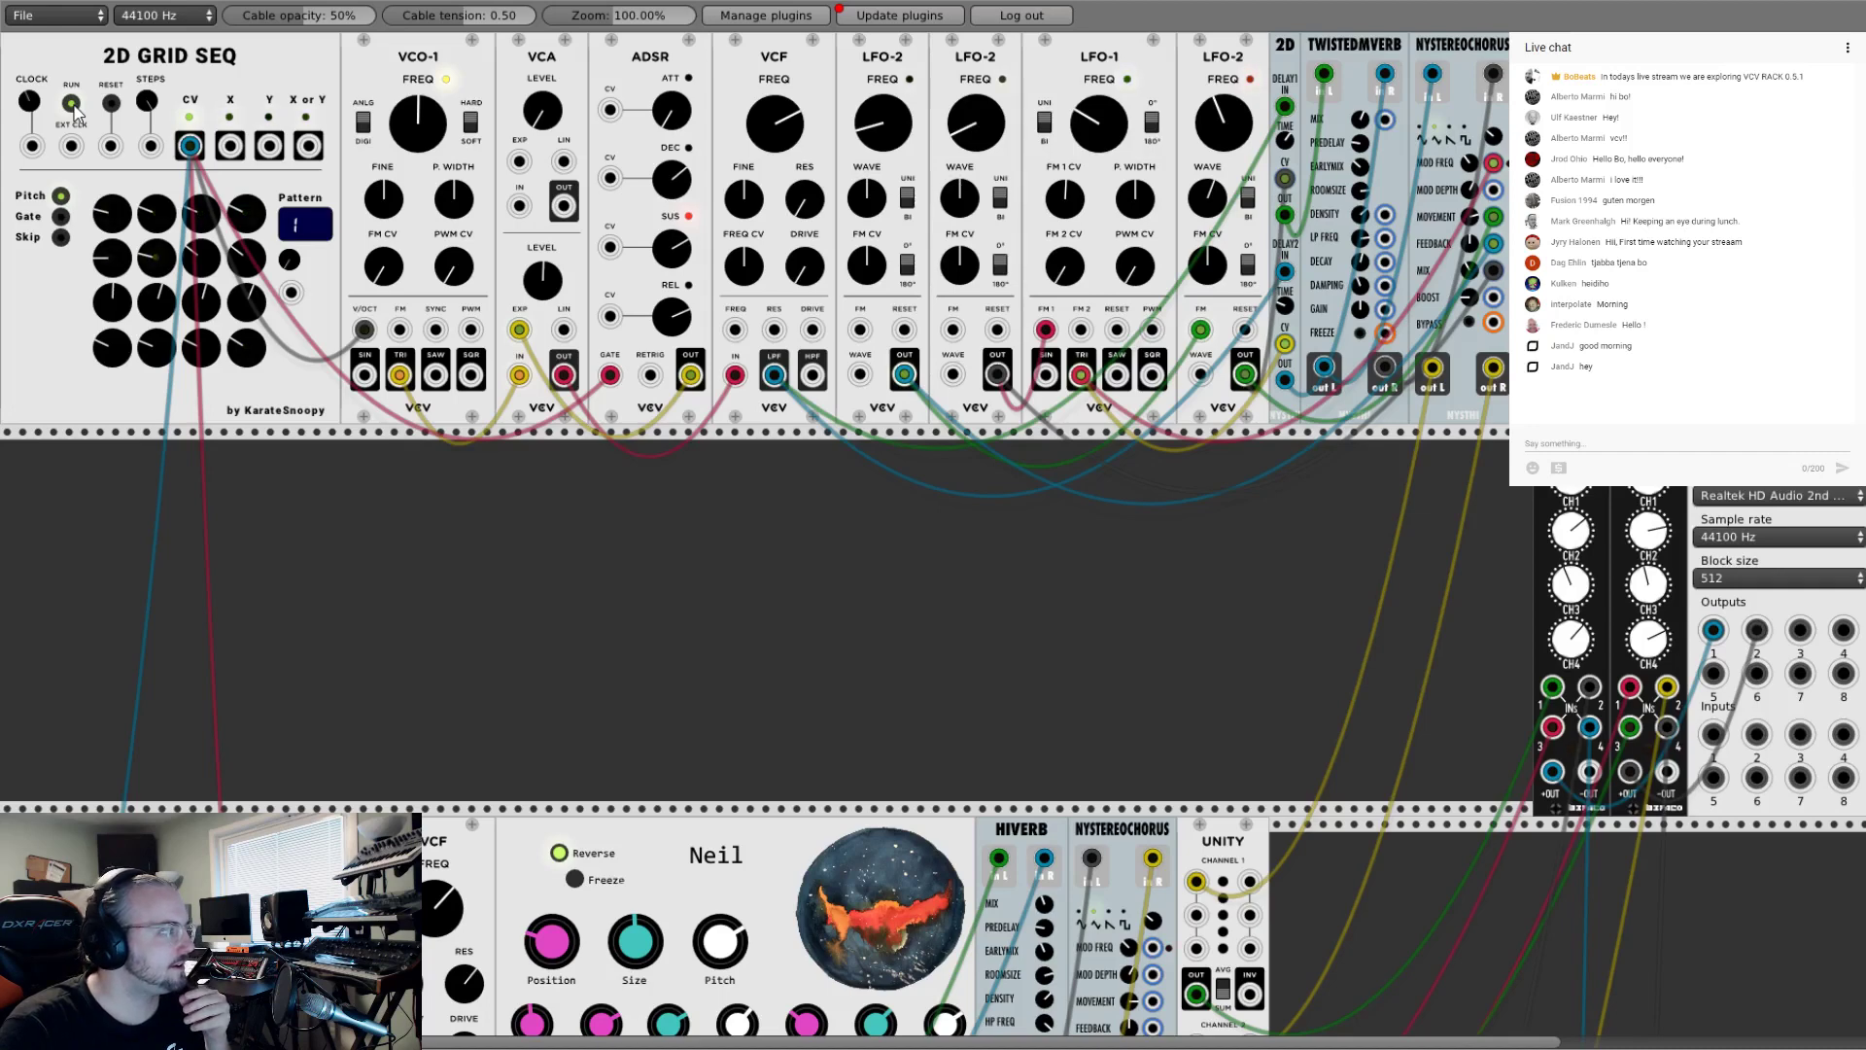
{"action": "left_click", "coordinate": [73, 105]}
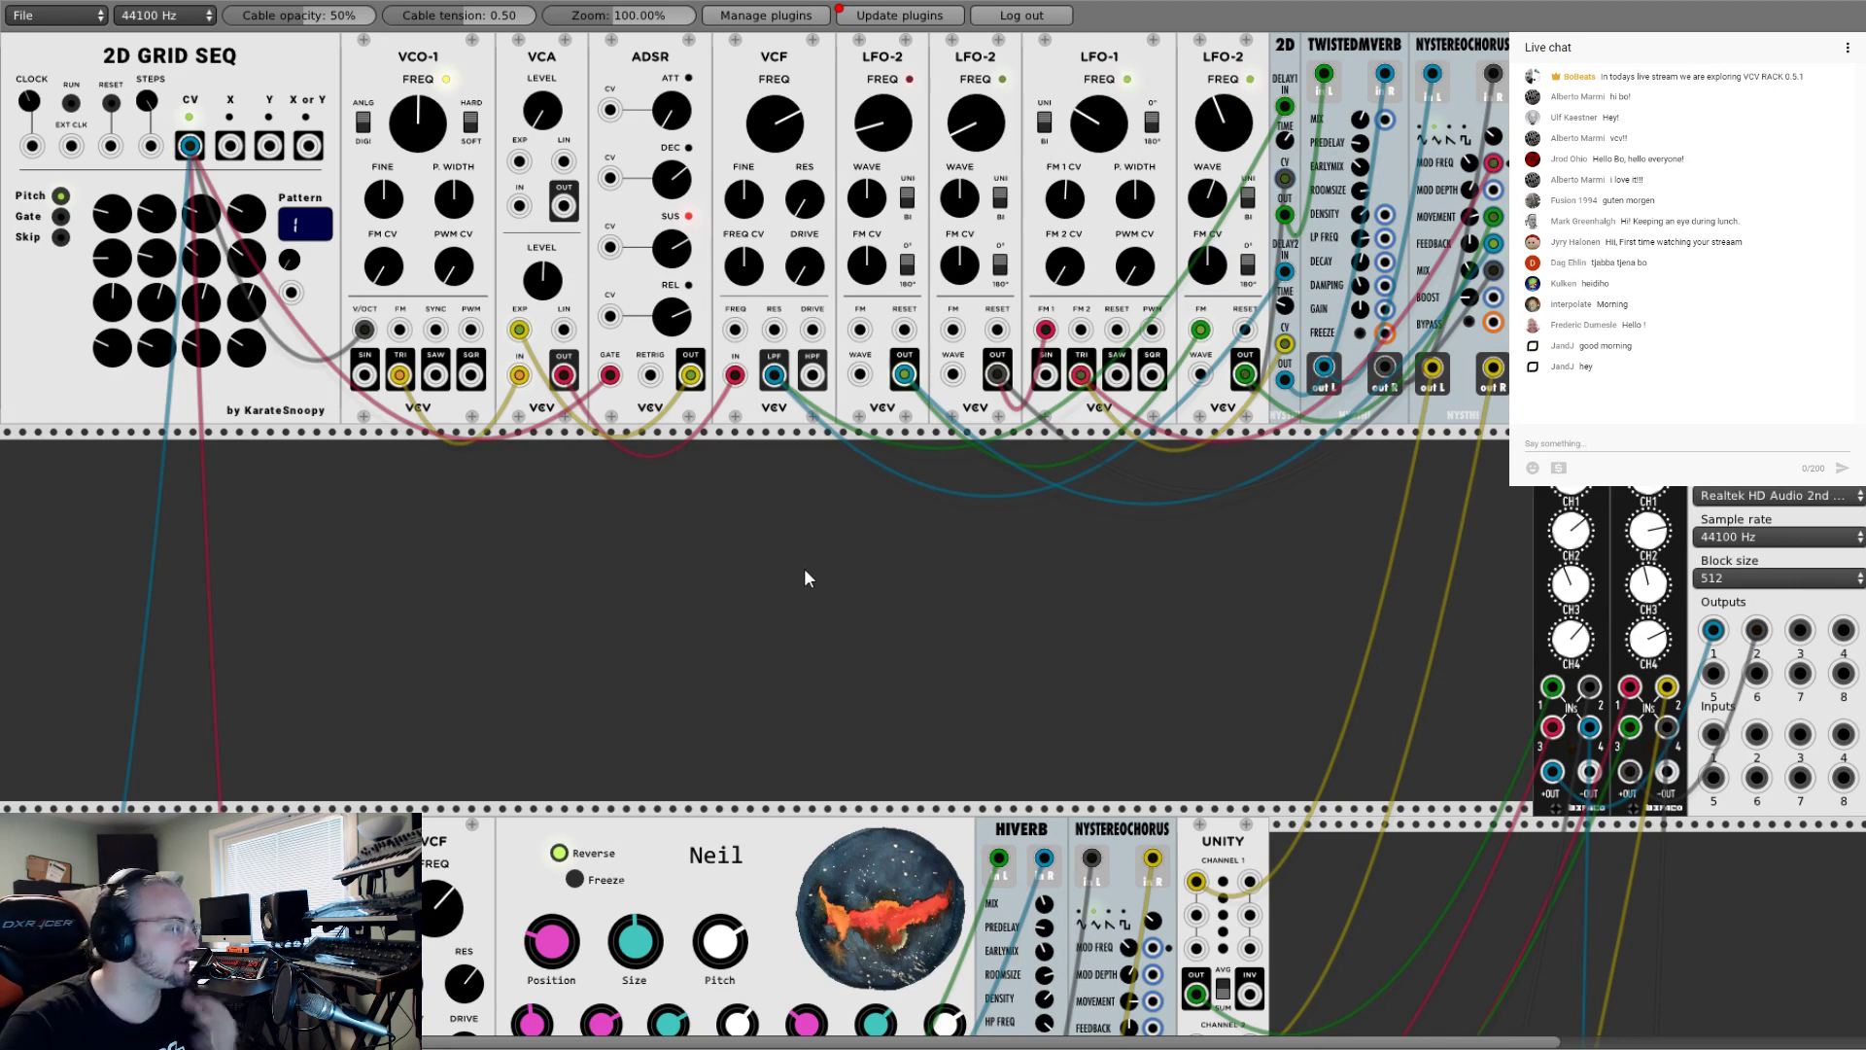
Step: Run the TriSEQ-3 sequencer in the row below the Neil module to hear its voice
{"action": "scroll", "coordinate": [804, 574], "scroll_direction": "down", "scroll_amount": 5}
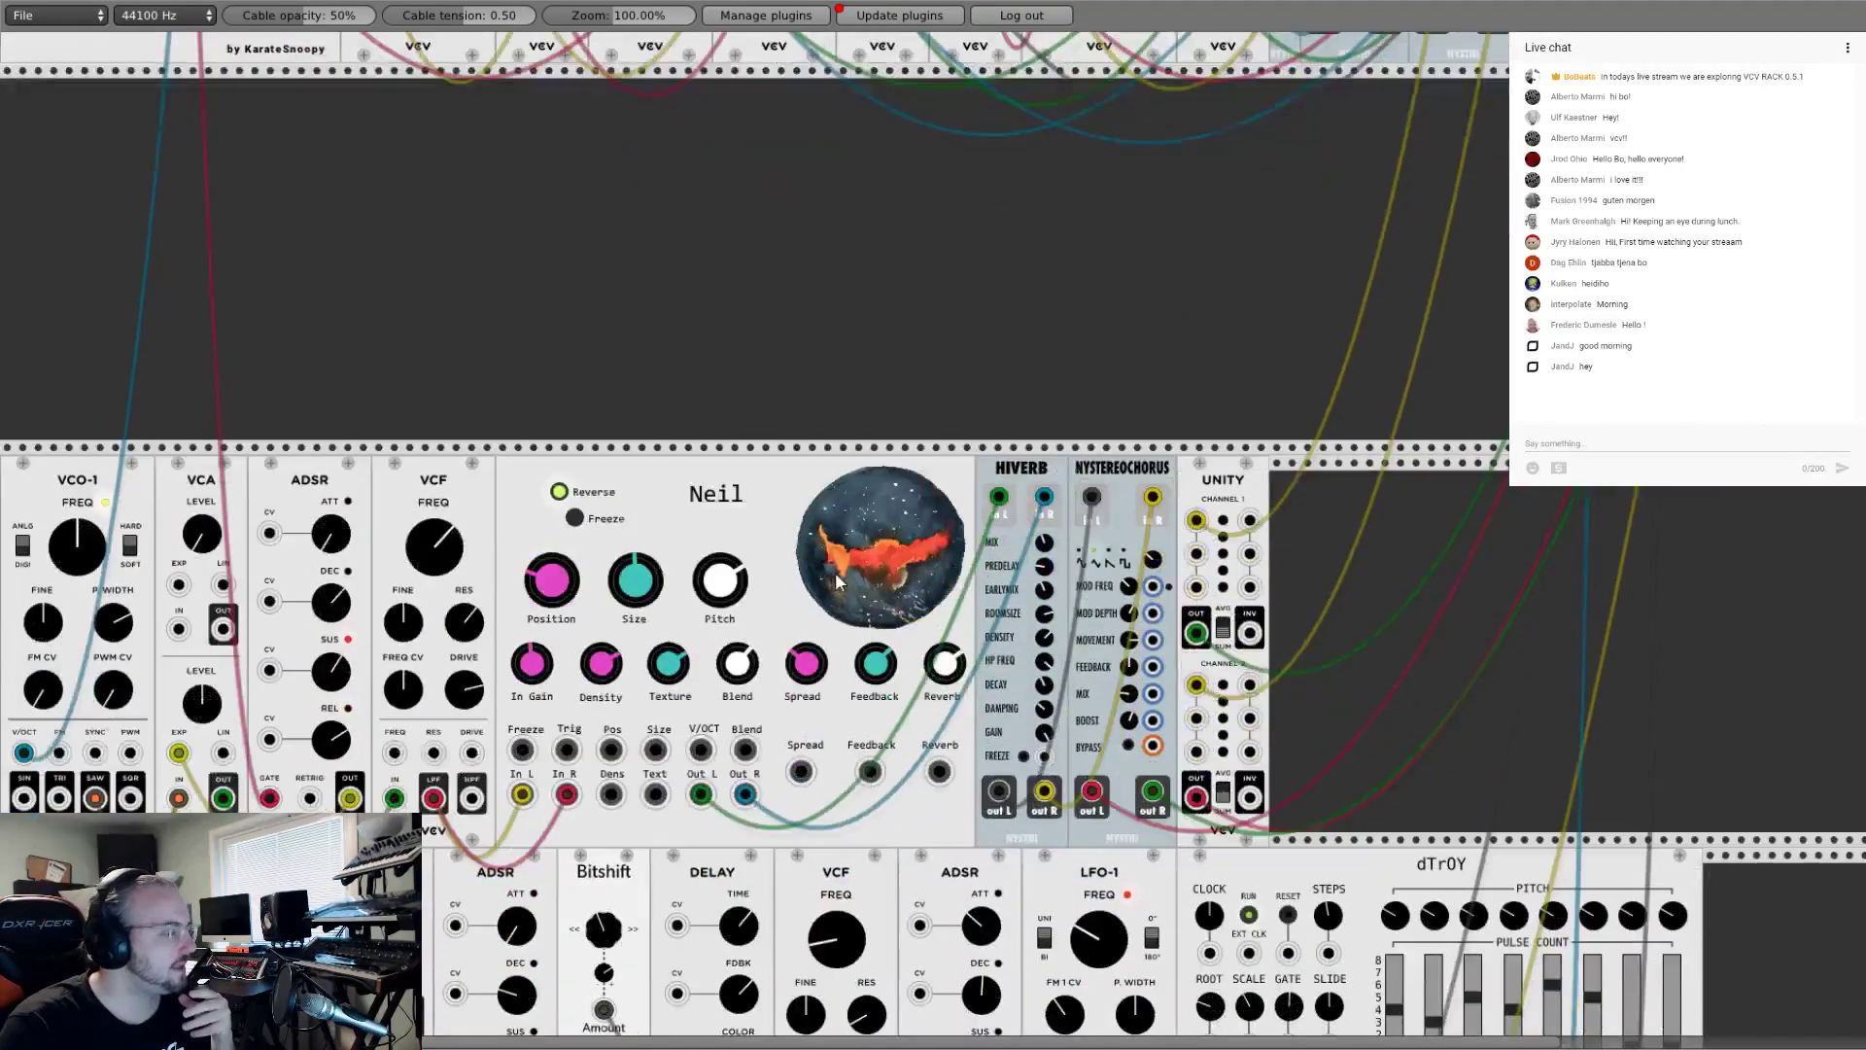
{"action": "scroll", "coordinate": [818, 575], "scroll_direction": "up", "scroll_amount": 3}
{"action": "scroll", "coordinate": [816, 578], "scroll_direction": "down", "scroll_amount": 6}
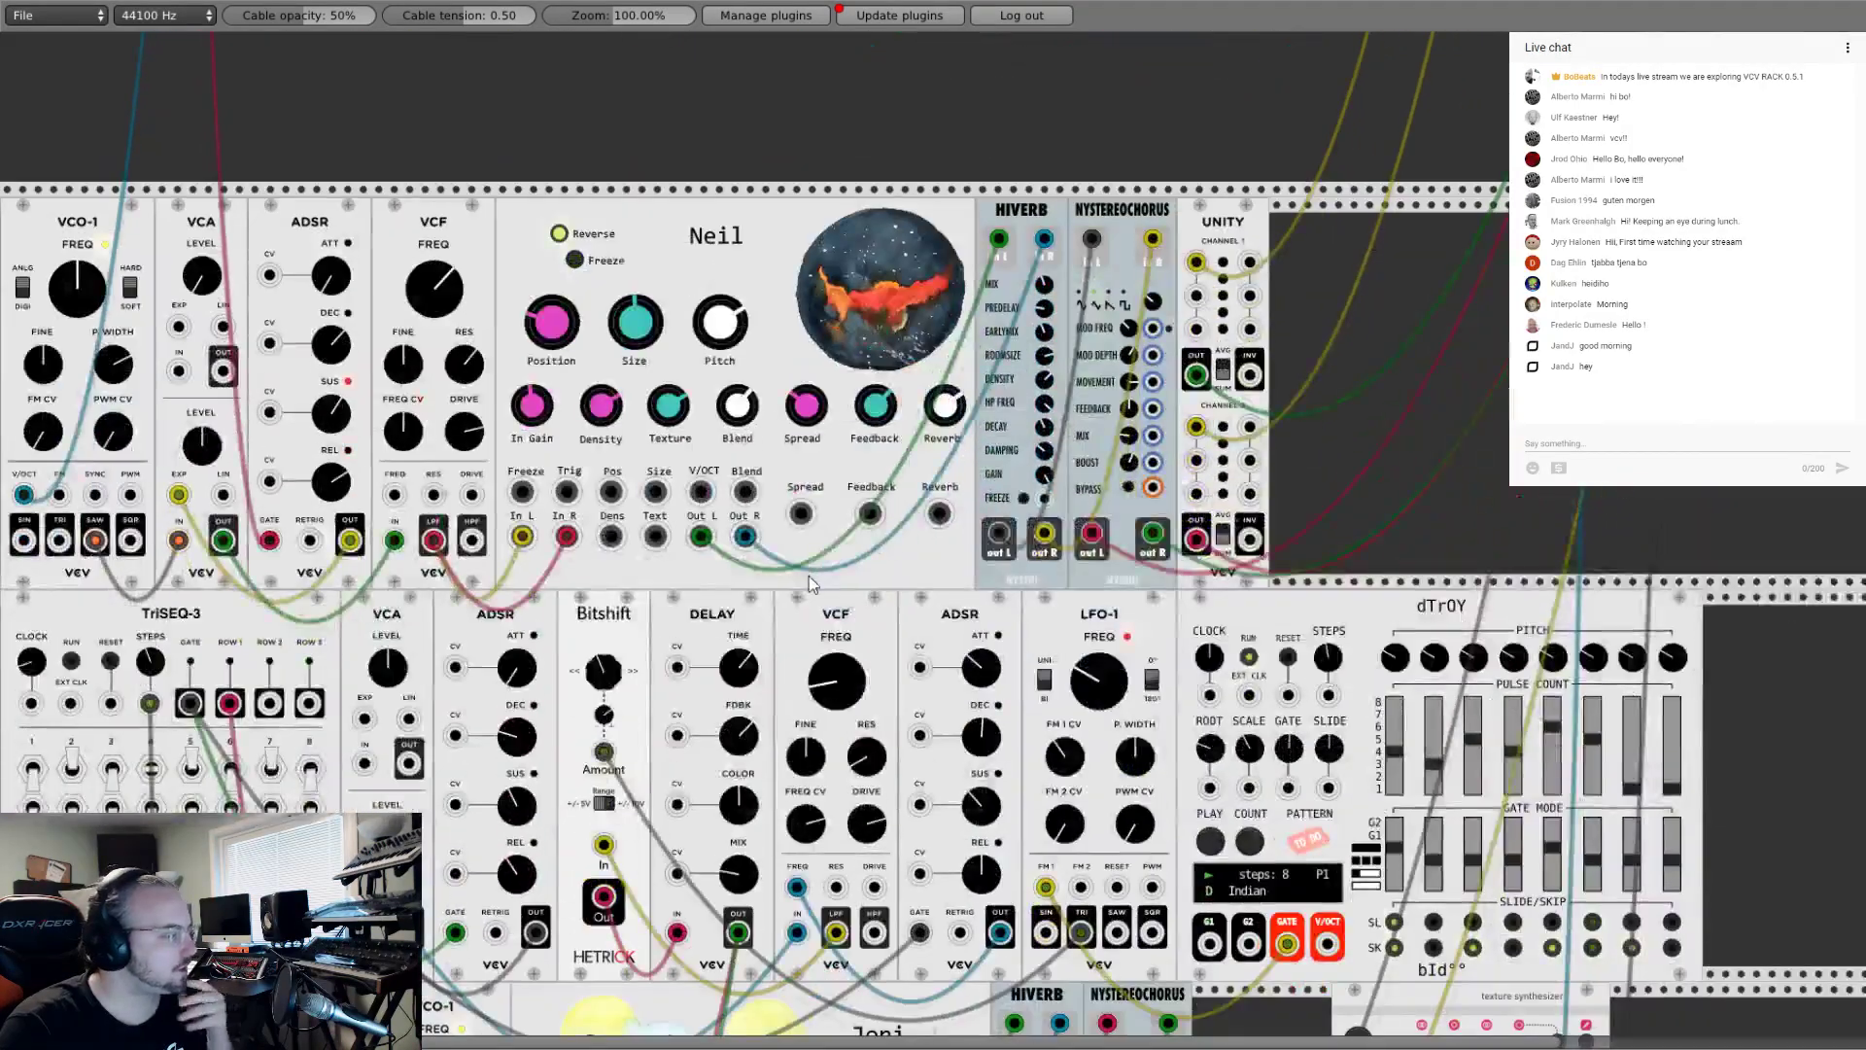
{"action": "scroll", "coordinate": [798, 595], "scroll_direction": "down", "scroll_amount": 2}
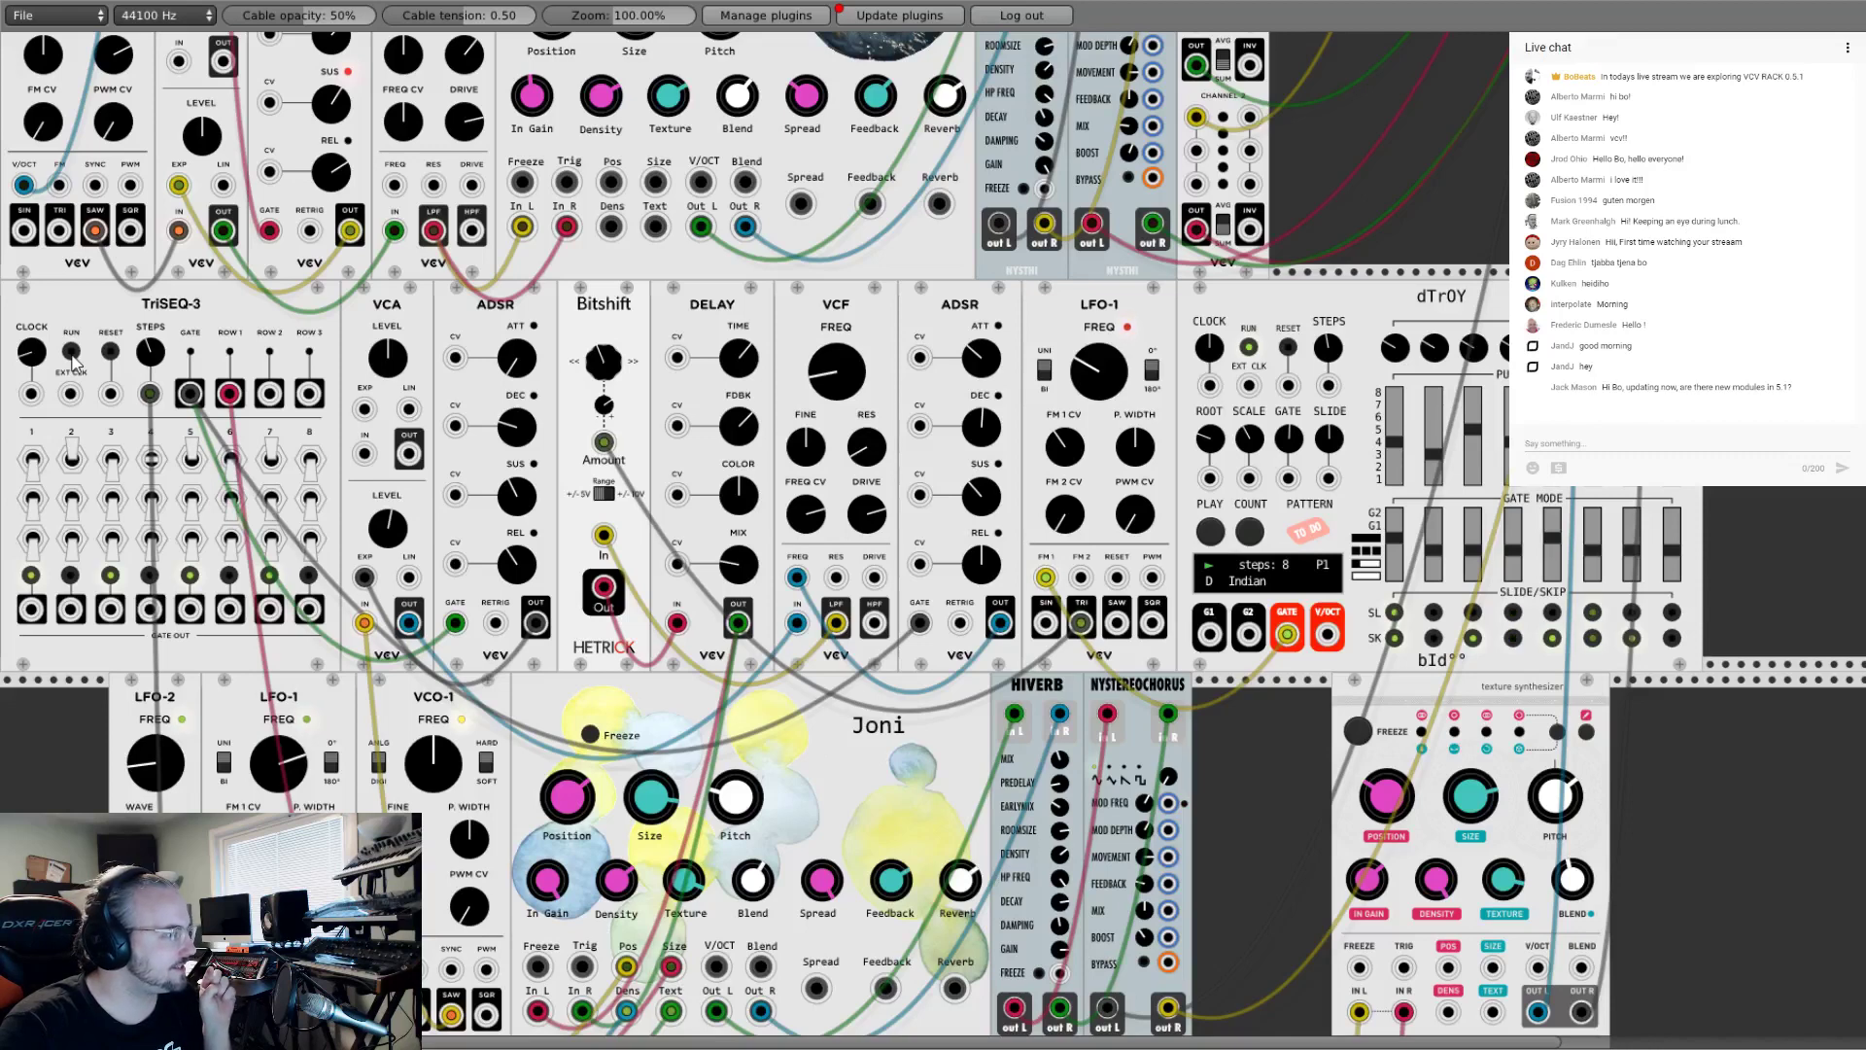
{"action": "left_click", "coordinate": [72, 353]}
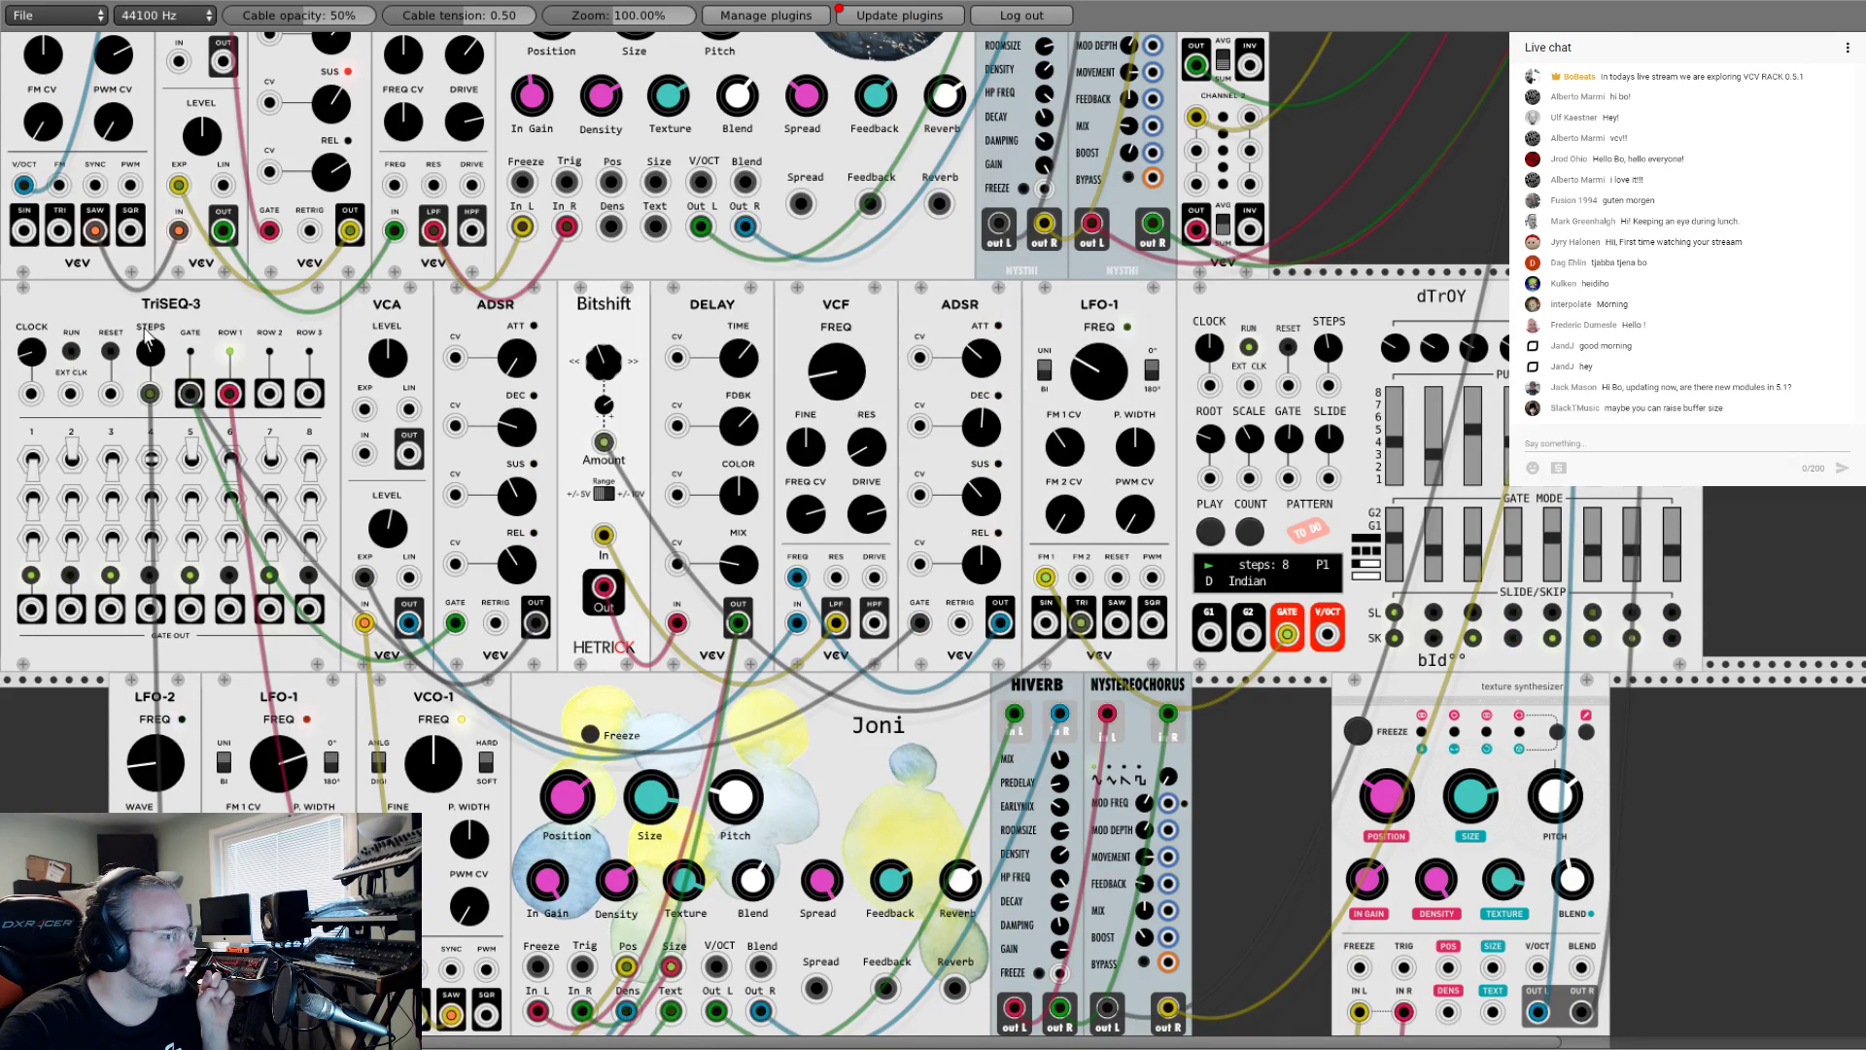
{"action": "scroll", "coordinate": [201, 338], "scroll_direction": "up", "scroll_amount": 10}
{"action": "scroll", "coordinate": [201, 338], "scroll_direction": "up", "scroll_amount": 6}
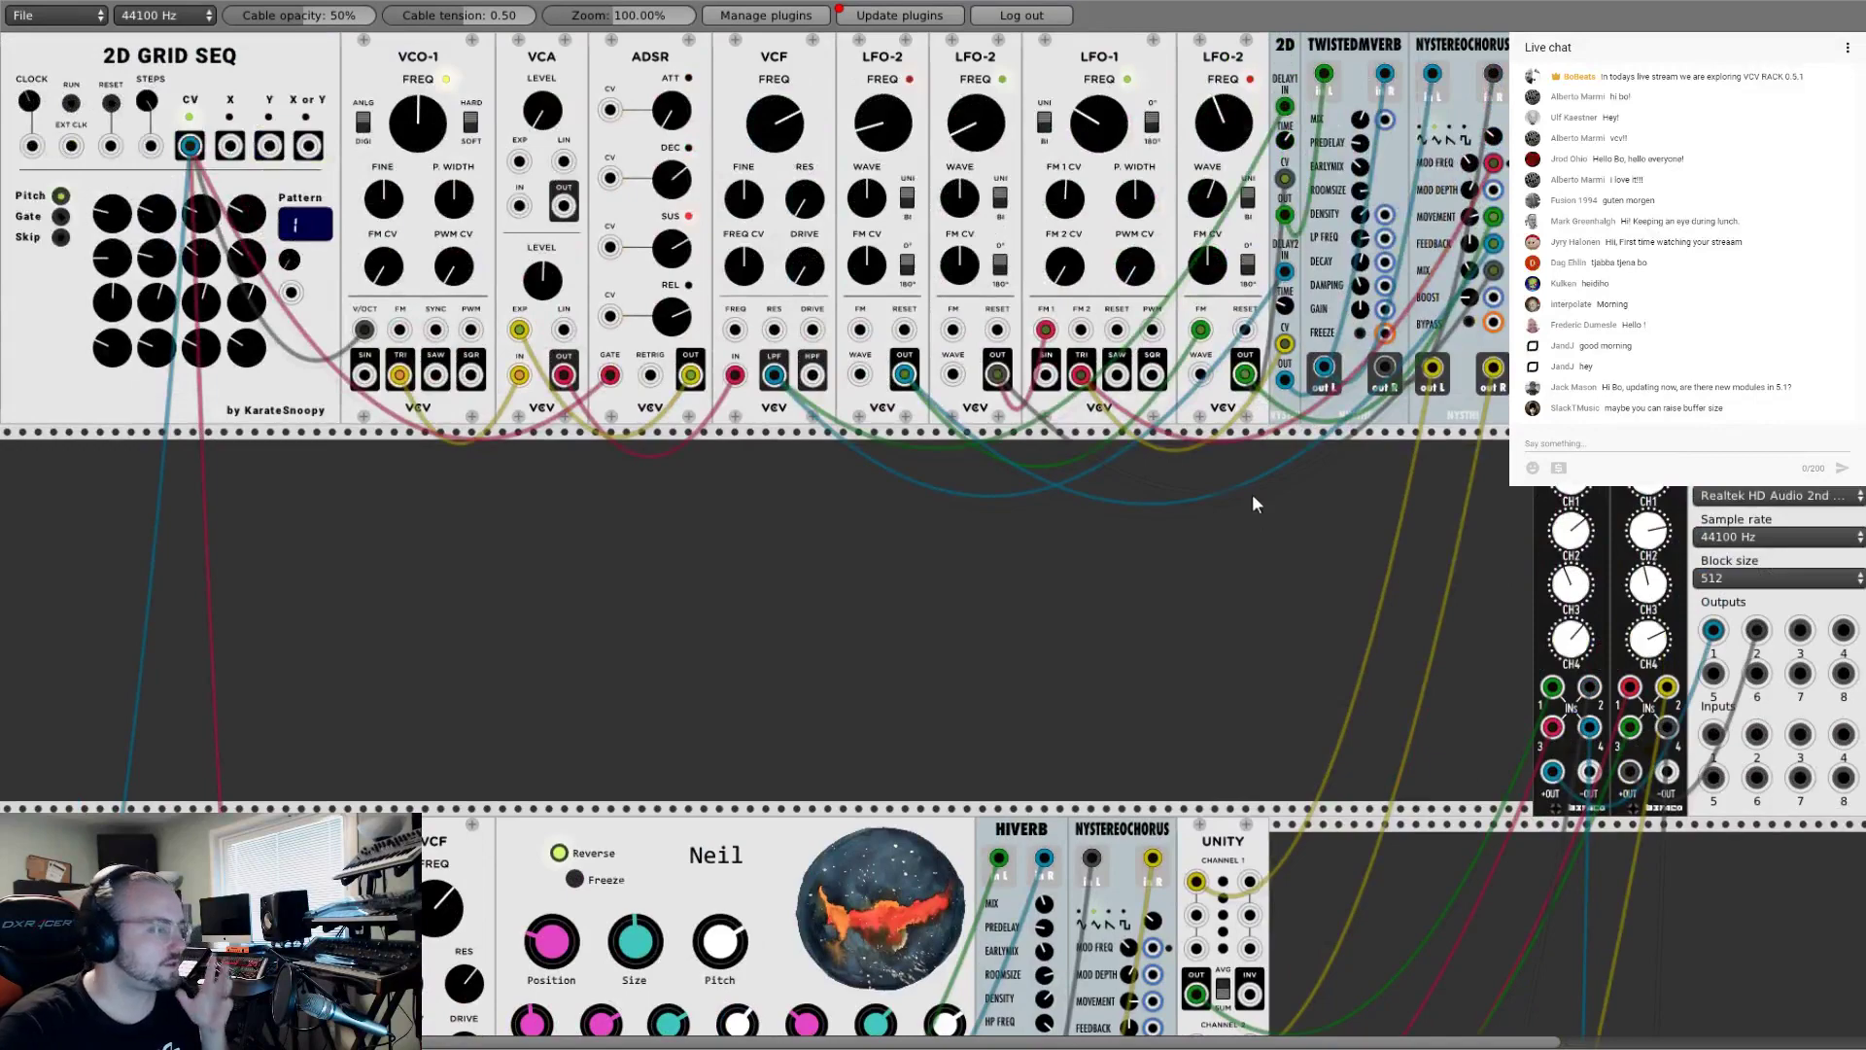
{"action": "scroll", "coordinate": [948, 544], "scroll_direction": "down", "scroll_amount": 9}
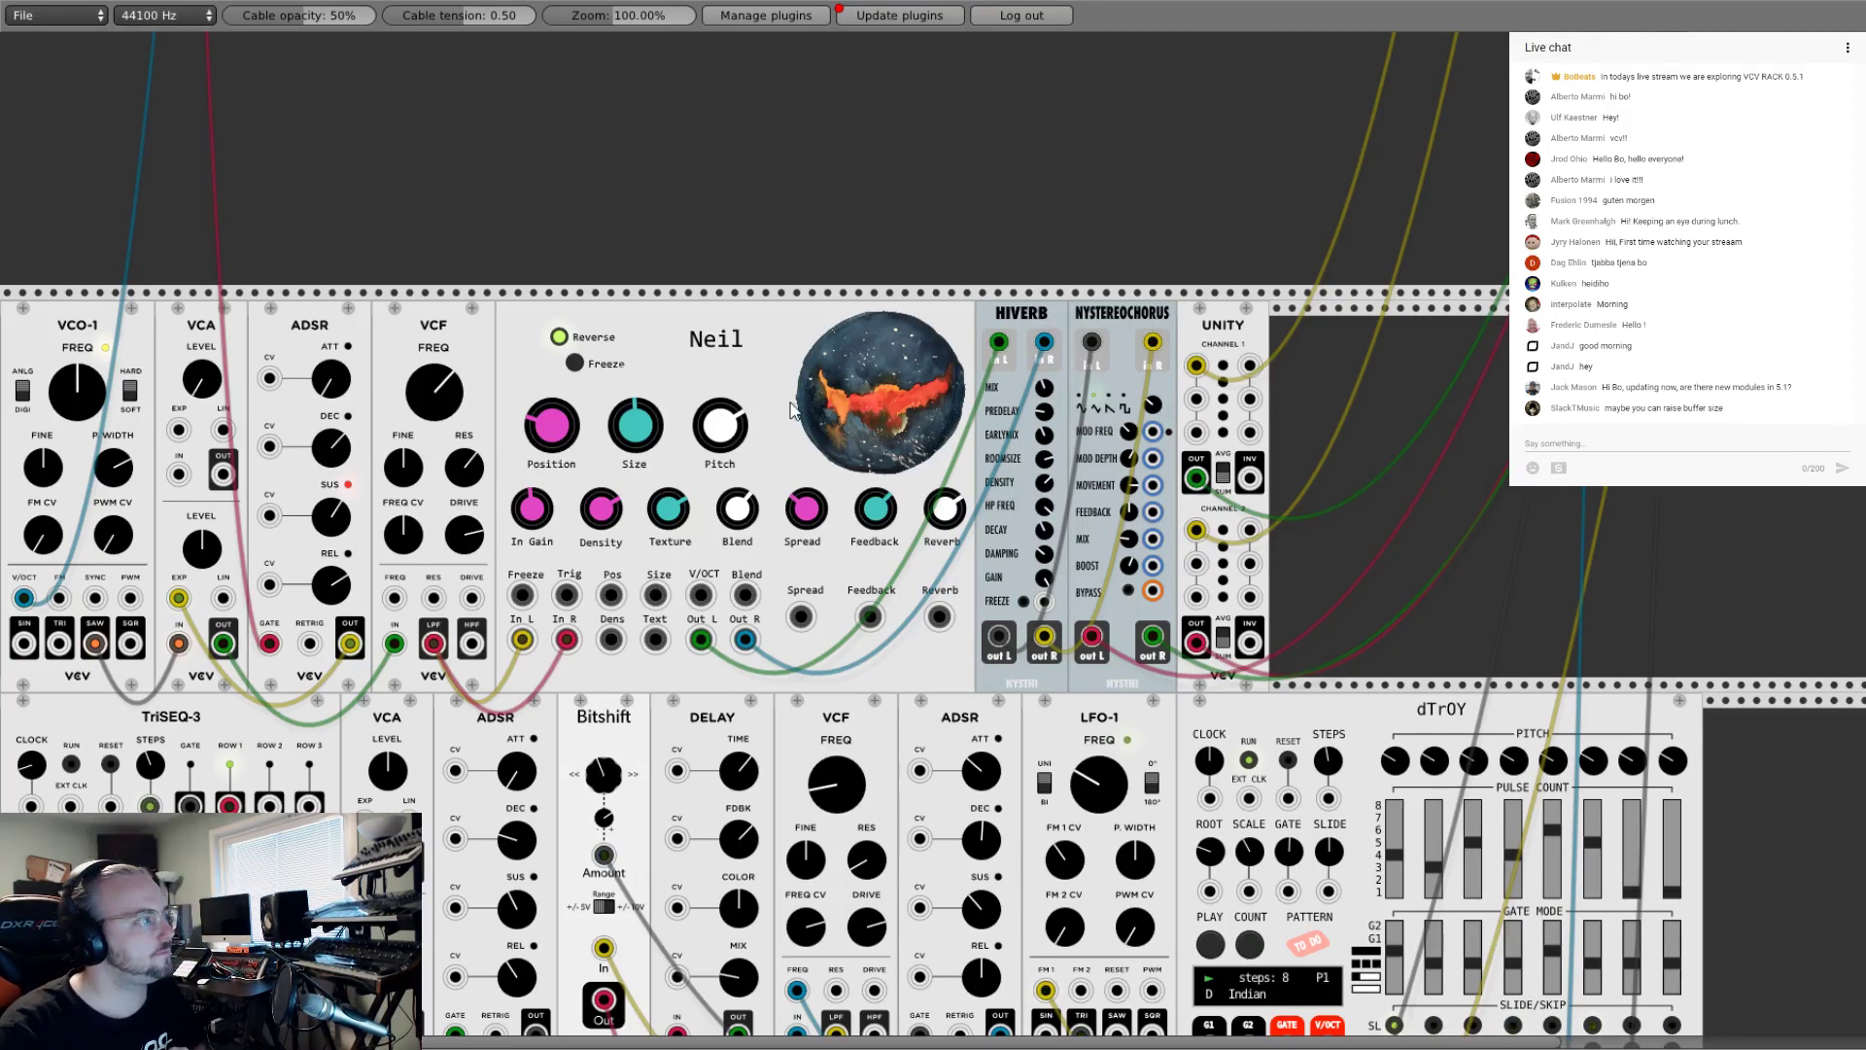
{"action": "scroll", "coordinate": [789, 409], "scroll_direction": "up", "scroll_amount": 10}
{"action": "scroll", "coordinate": [723, 426], "scroll_direction": "down", "scroll_amount": 7}
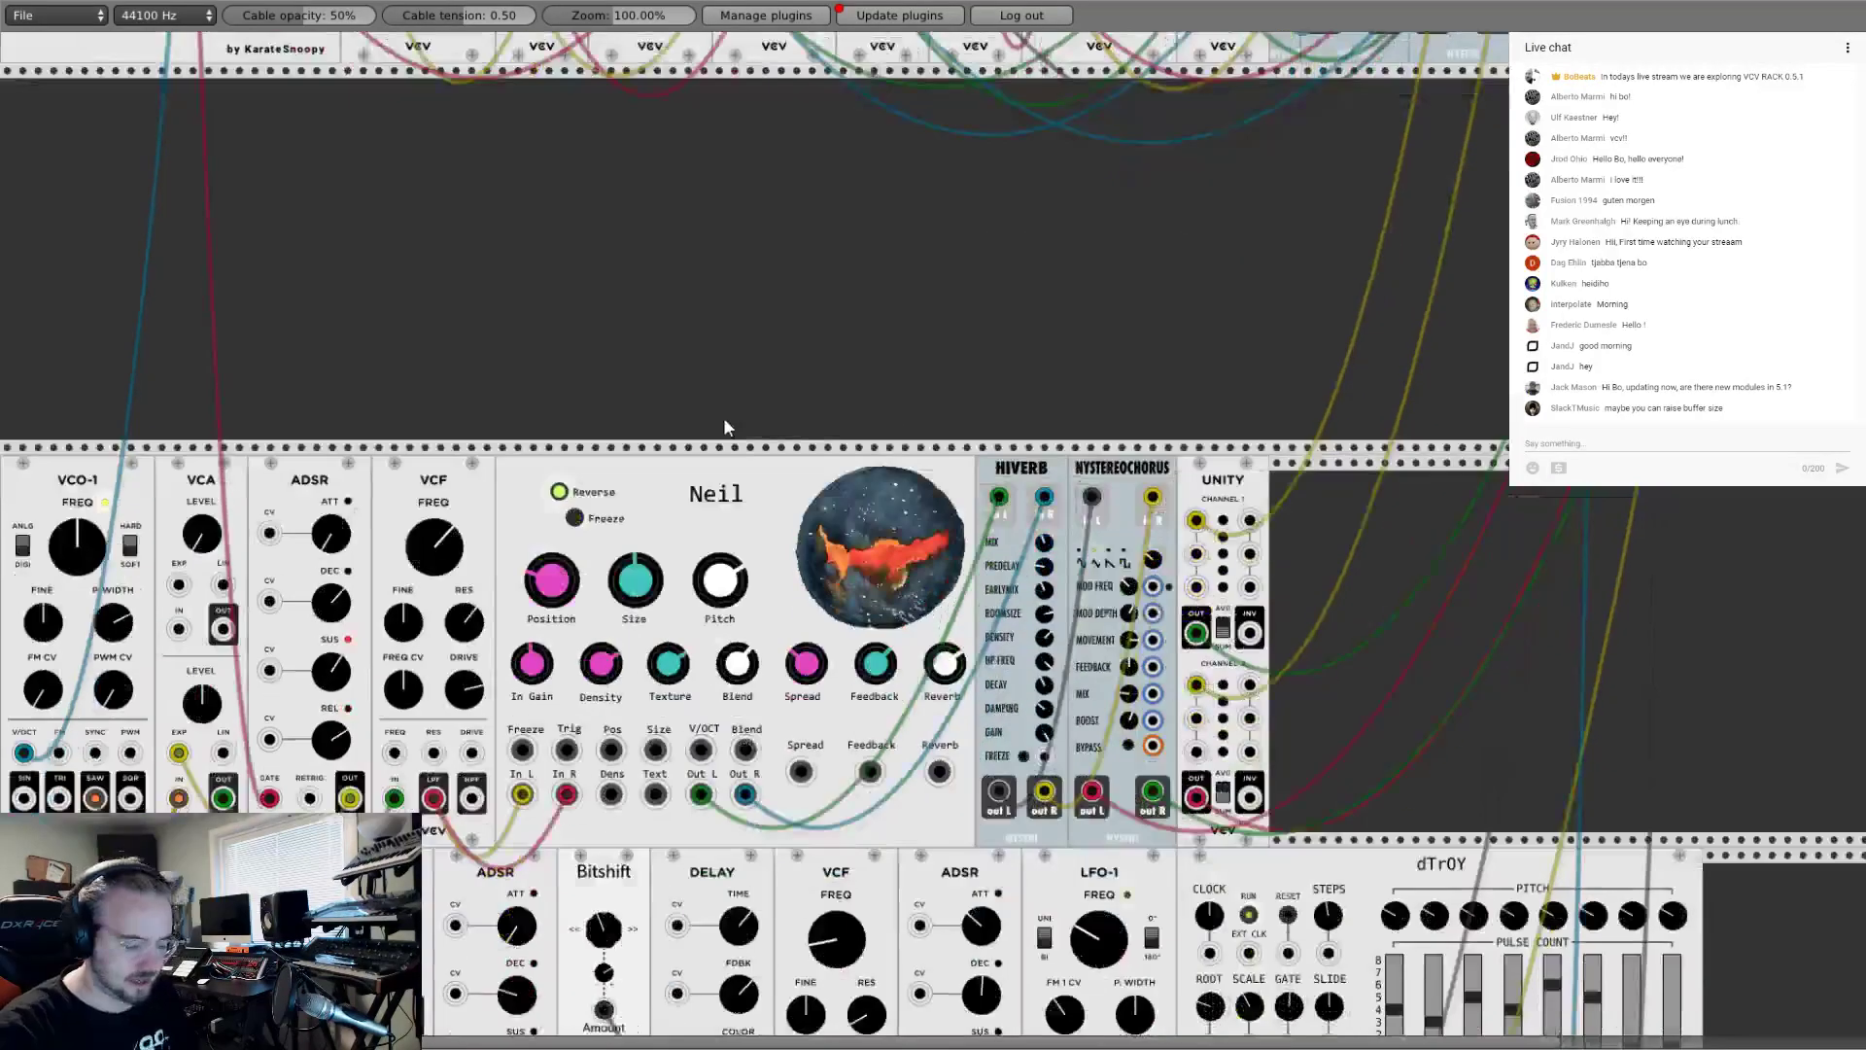
{"action": "scroll", "coordinate": [723, 427], "scroll_direction": "down", "scroll_amount": 4}
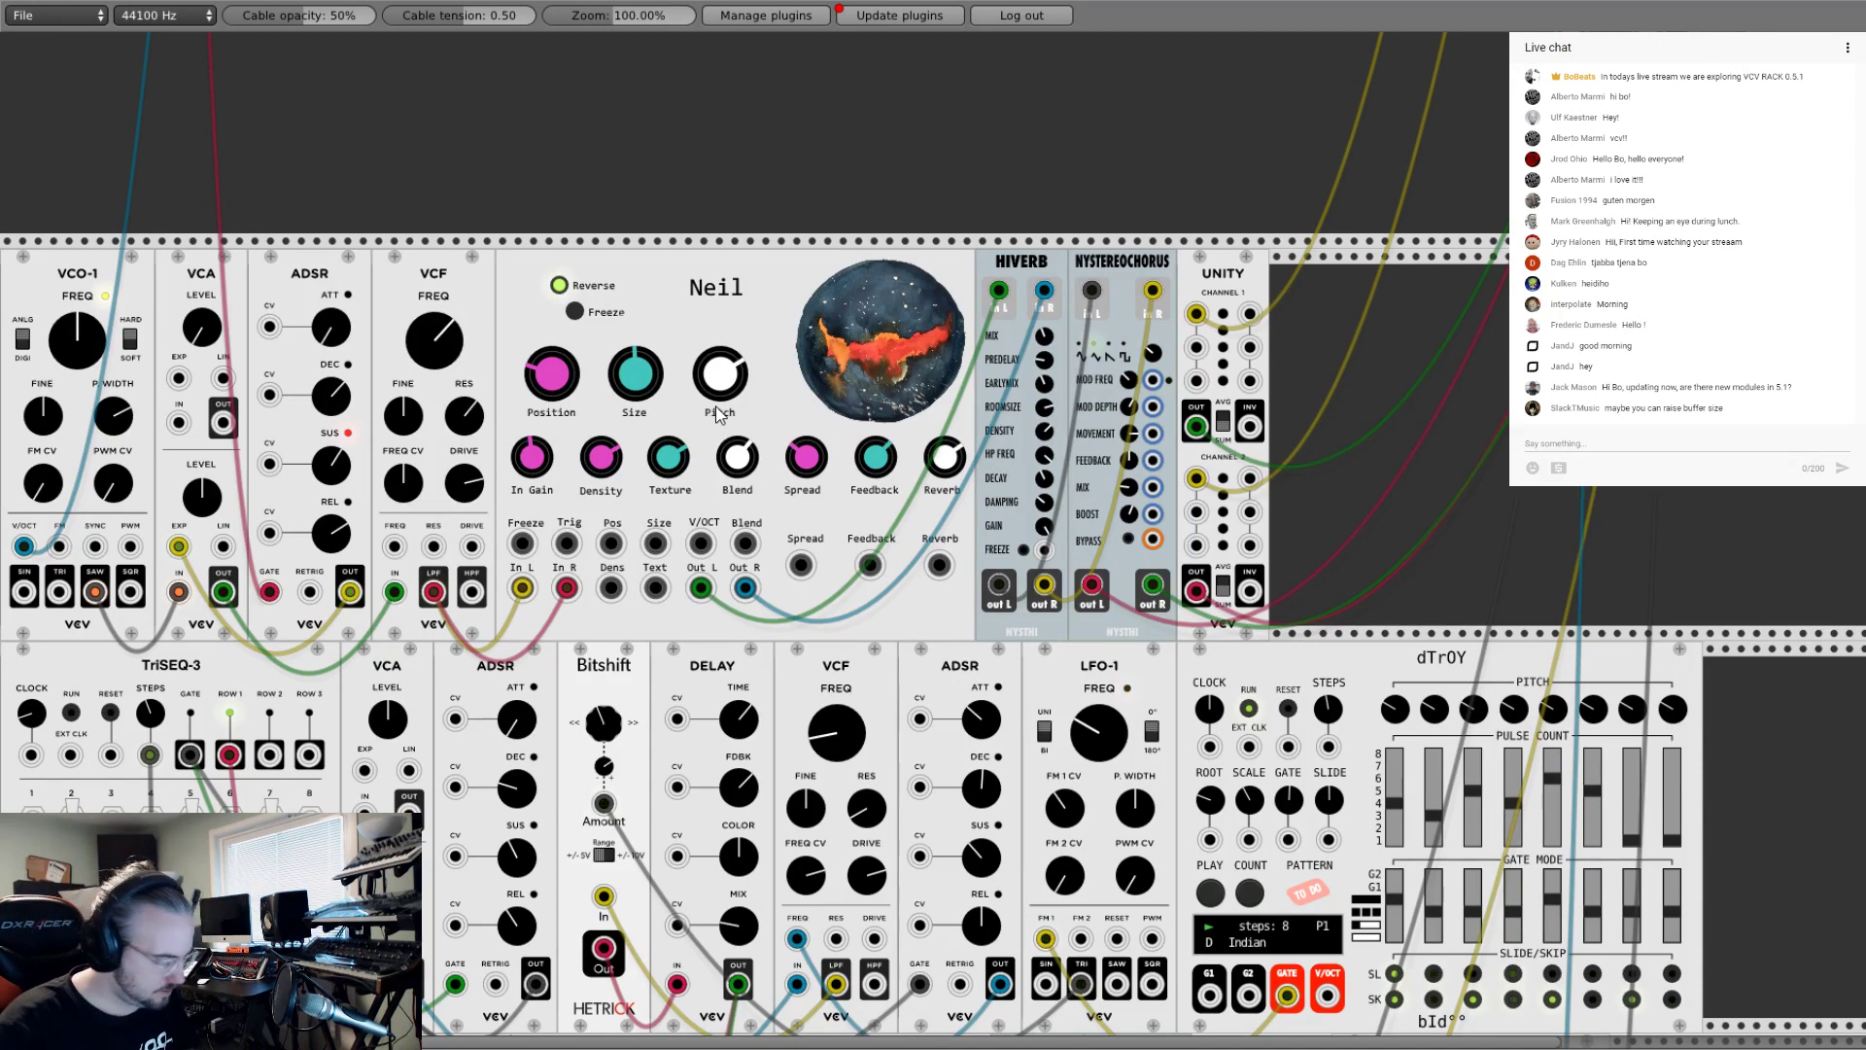
{"action": "scroll", "coordinate": [502, 206], "scroll_direction": "up", "scroll_amount": 3}
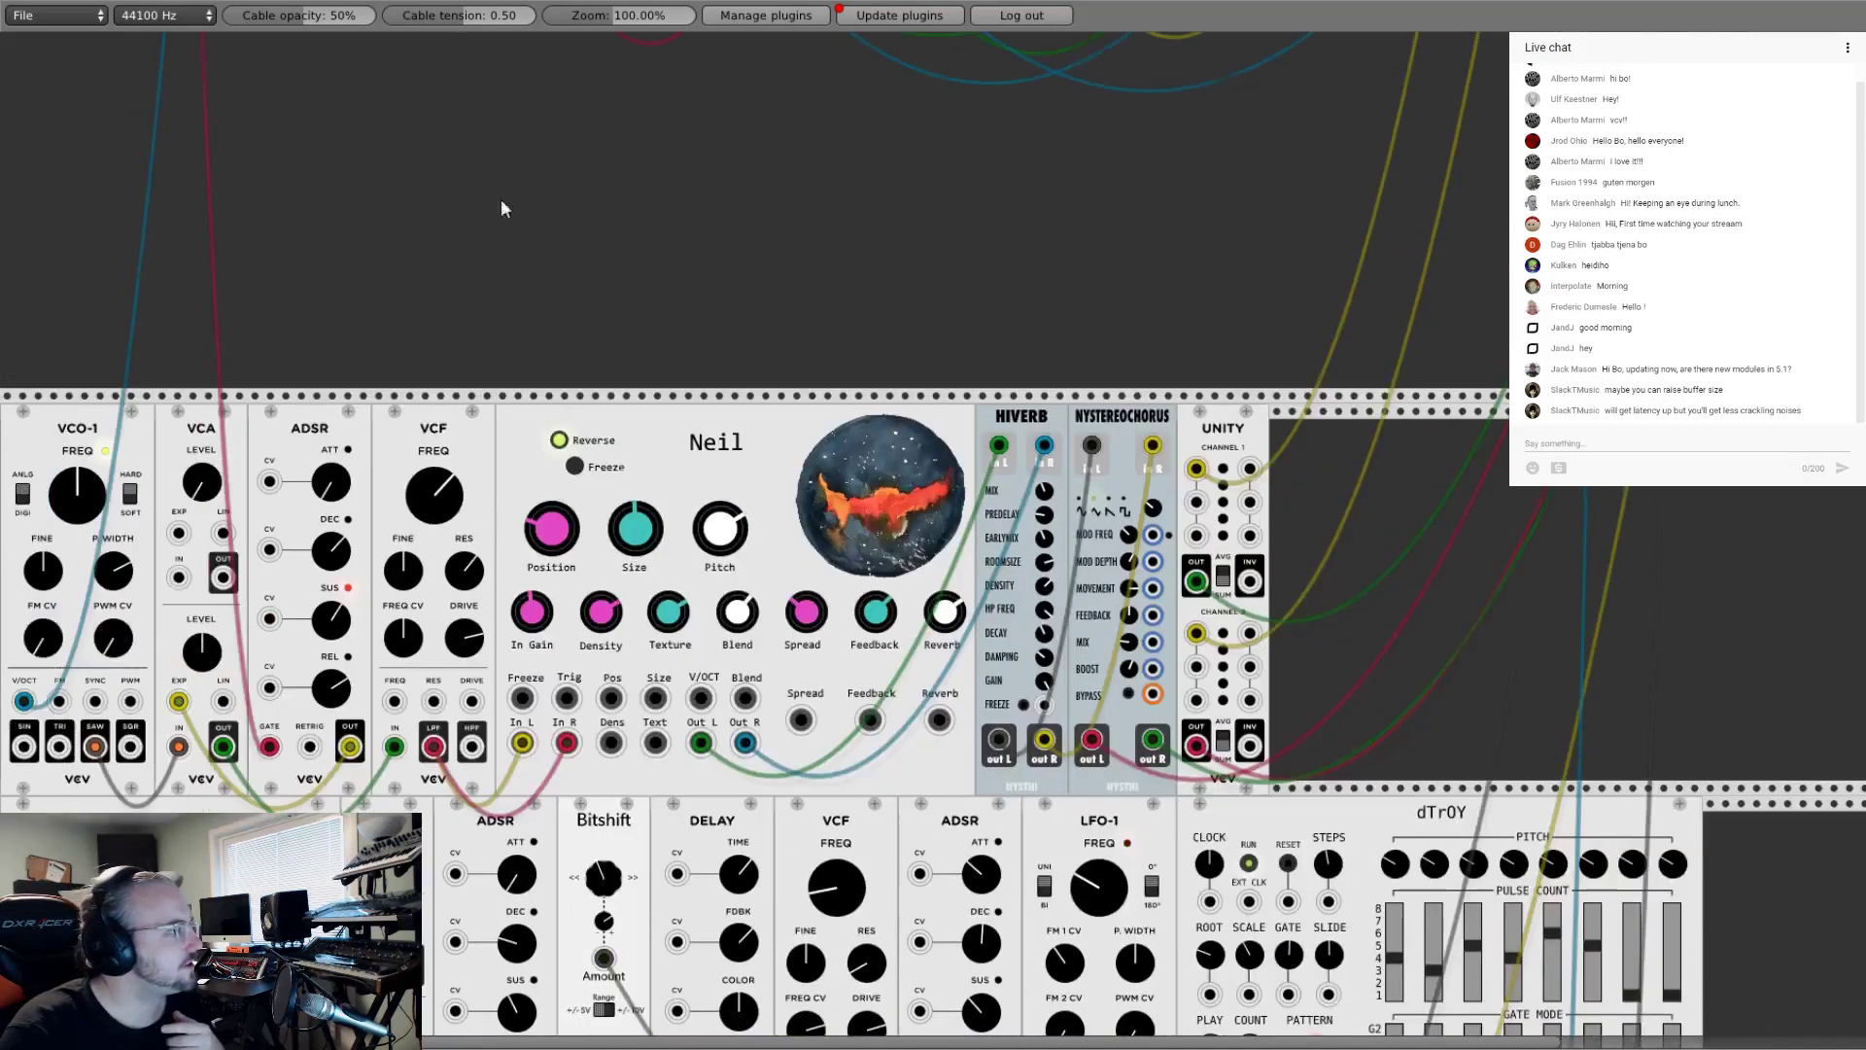
Step: Start a new, empty patch in place of the loaded generative patch
{"action": "left_click", "coordinate": [47, 15]}
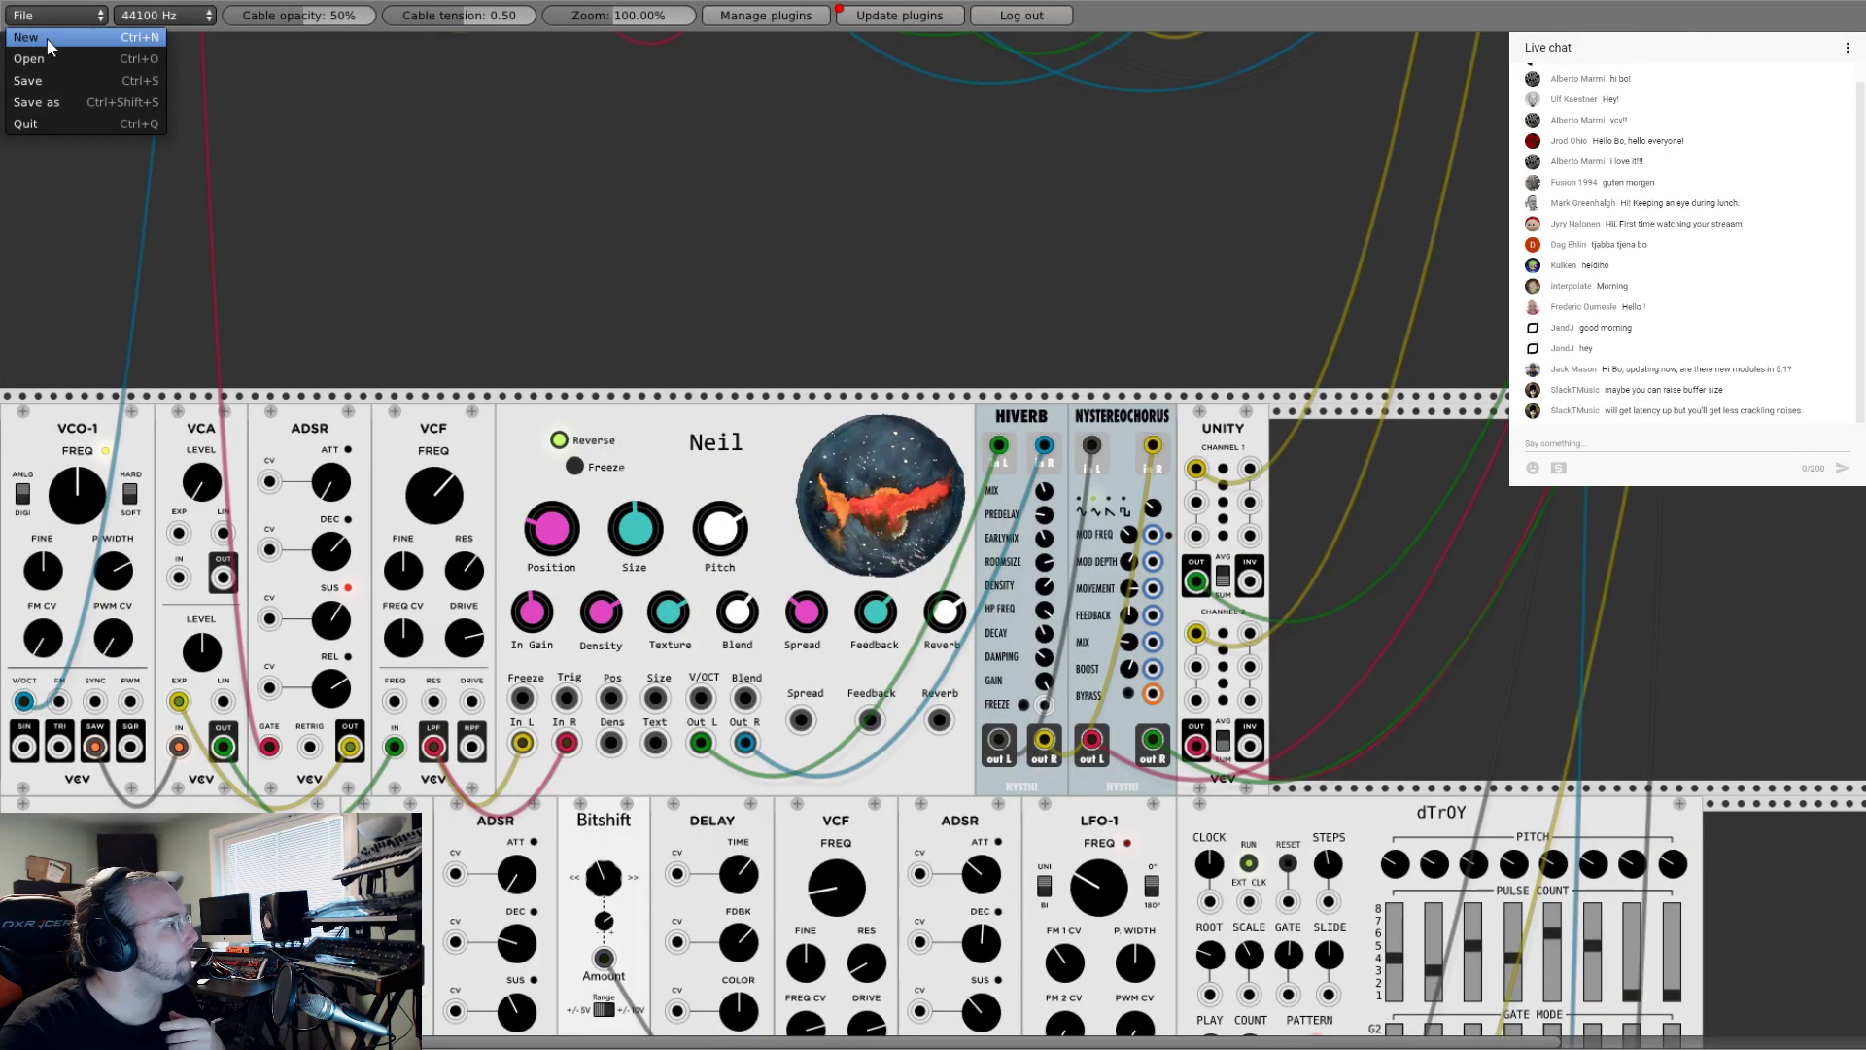
{"action": "left_click", "coordinate": [57, 20]}
{"action": "left_click", "coordinate": [56, 21]}
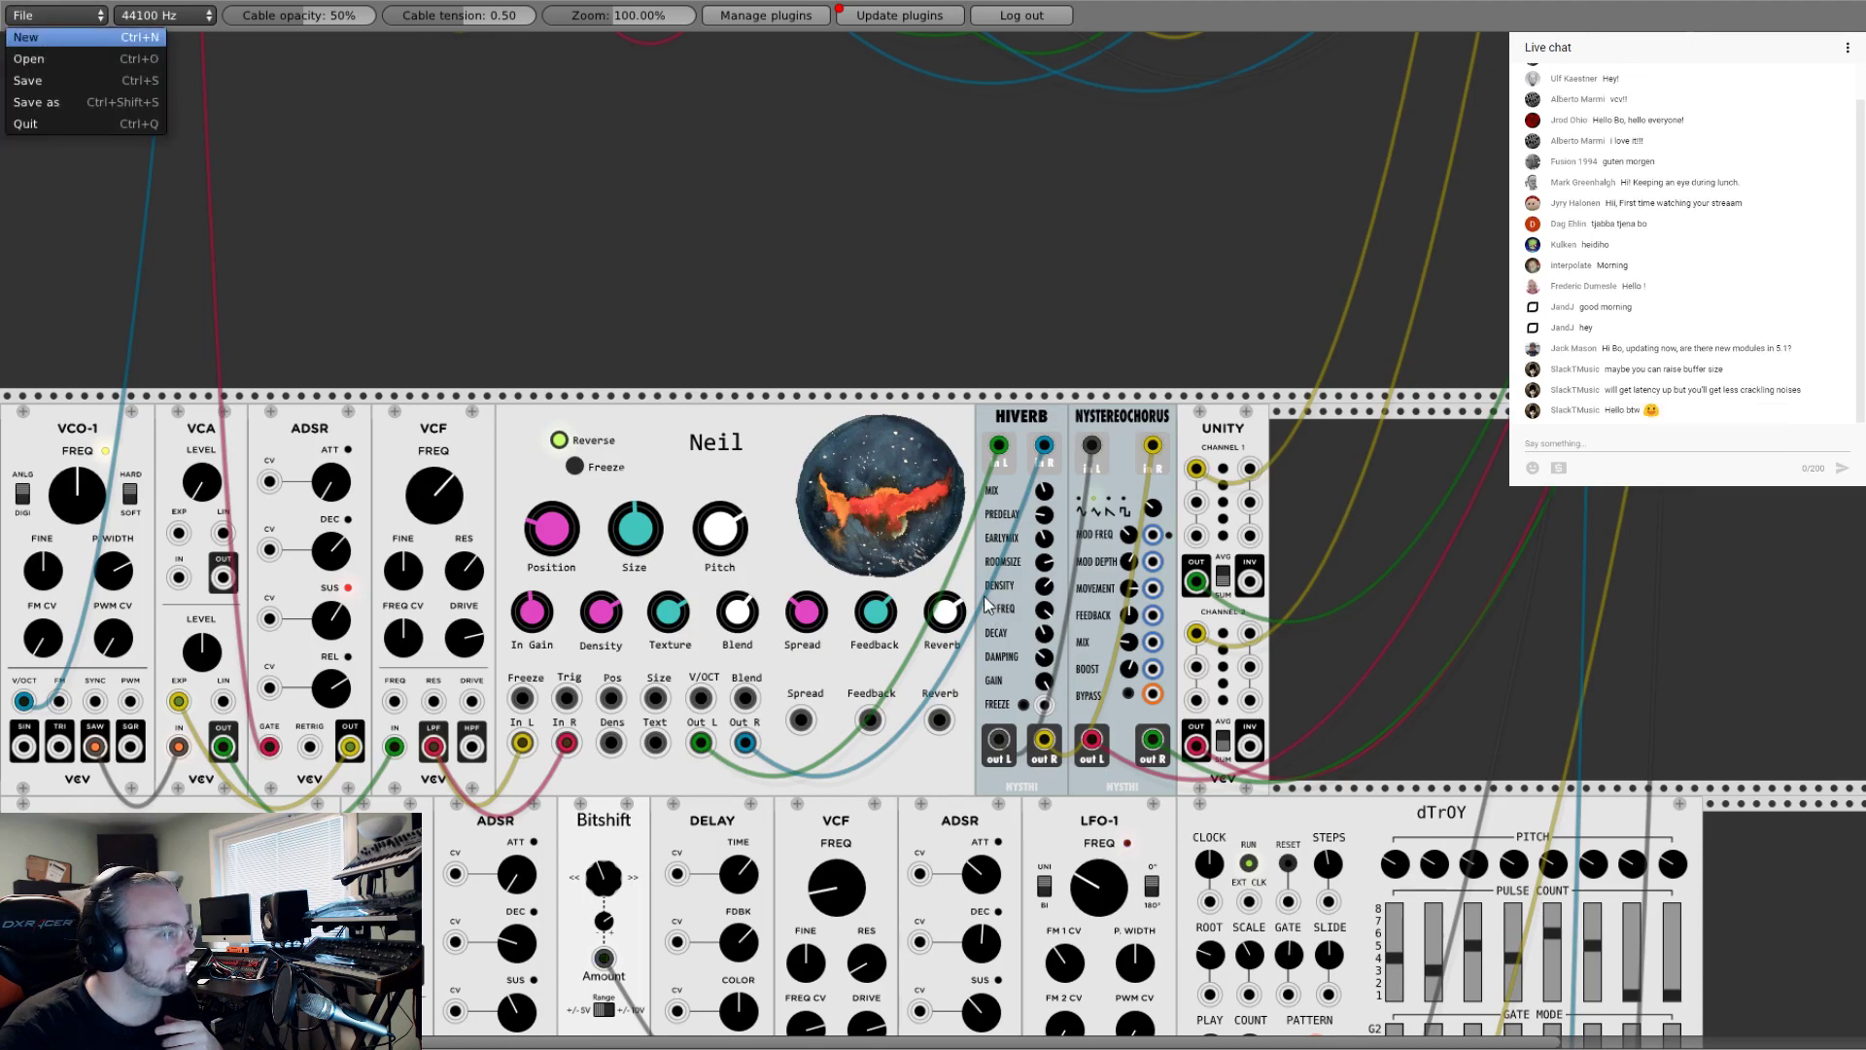
{"action": "key", "text": "ctrl+n"}
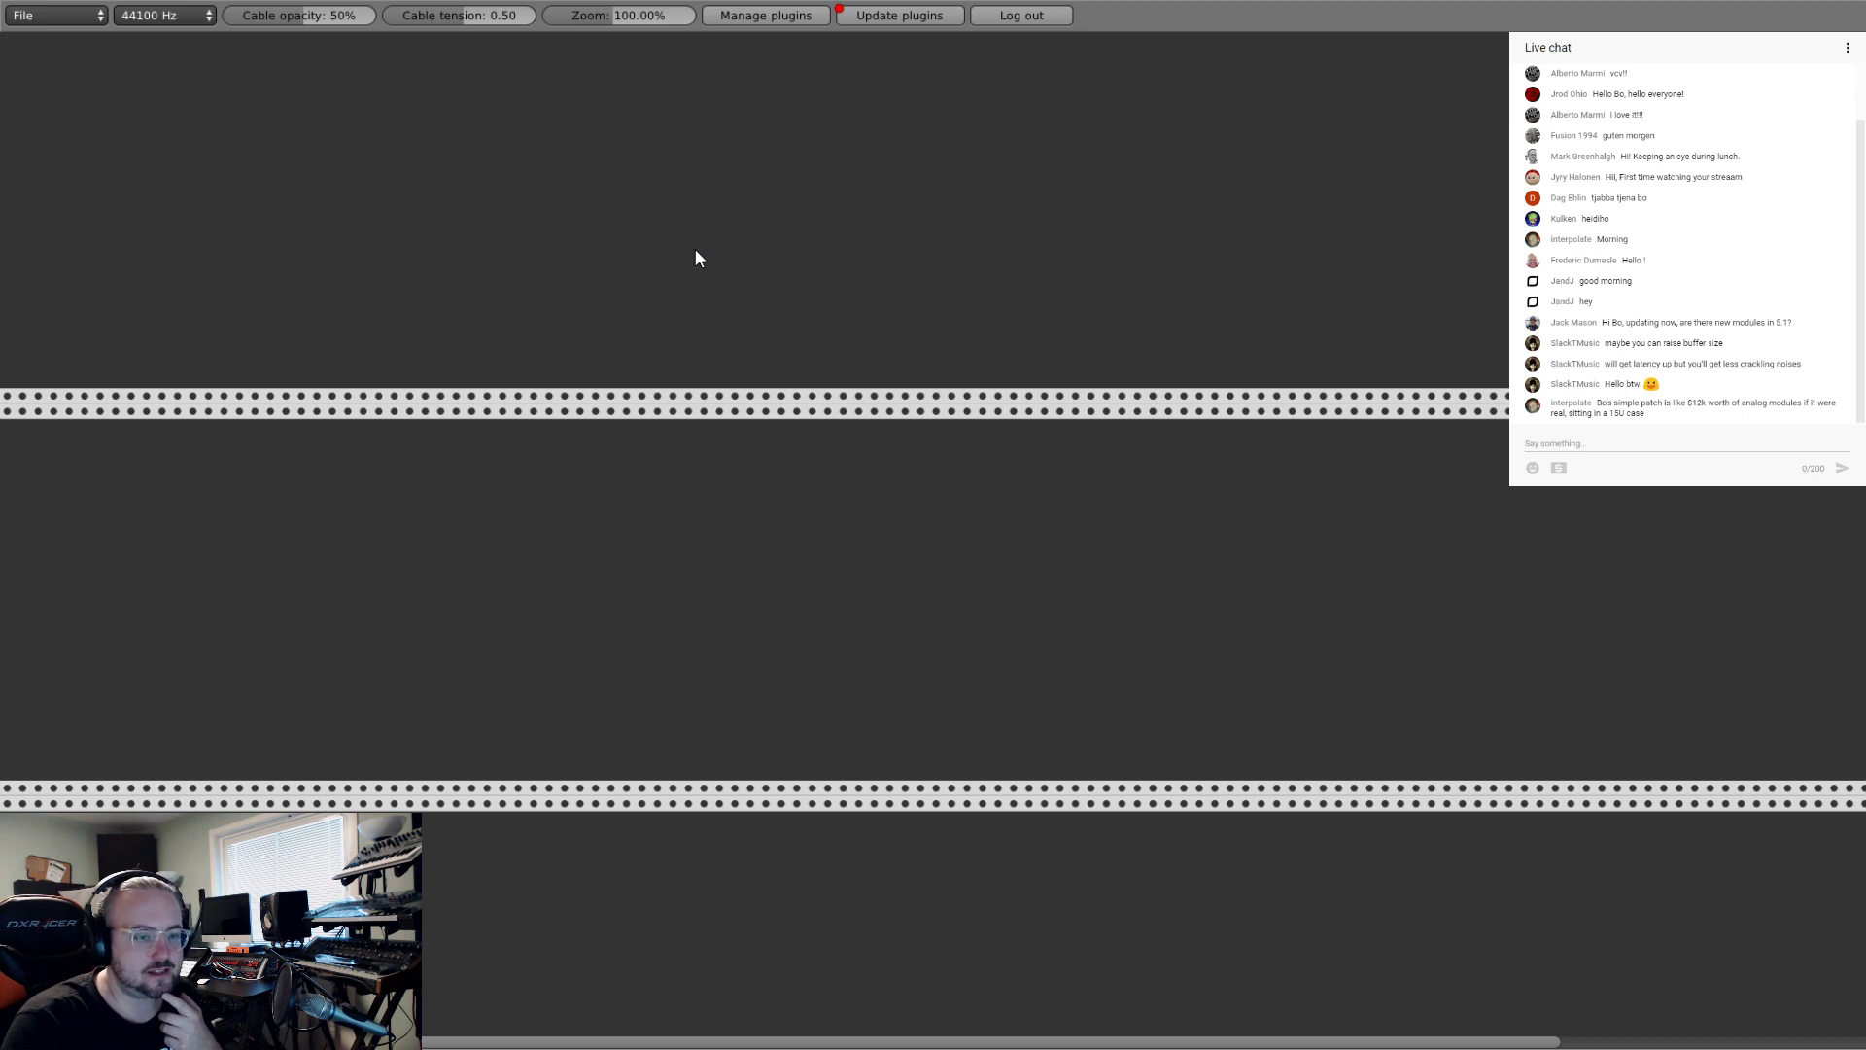
Step: Add a Fundamental VCO-2 oscillator to the empty rack and place it with free space before it in the row
{"action": "right_click", "coordinate": [406, 253]}
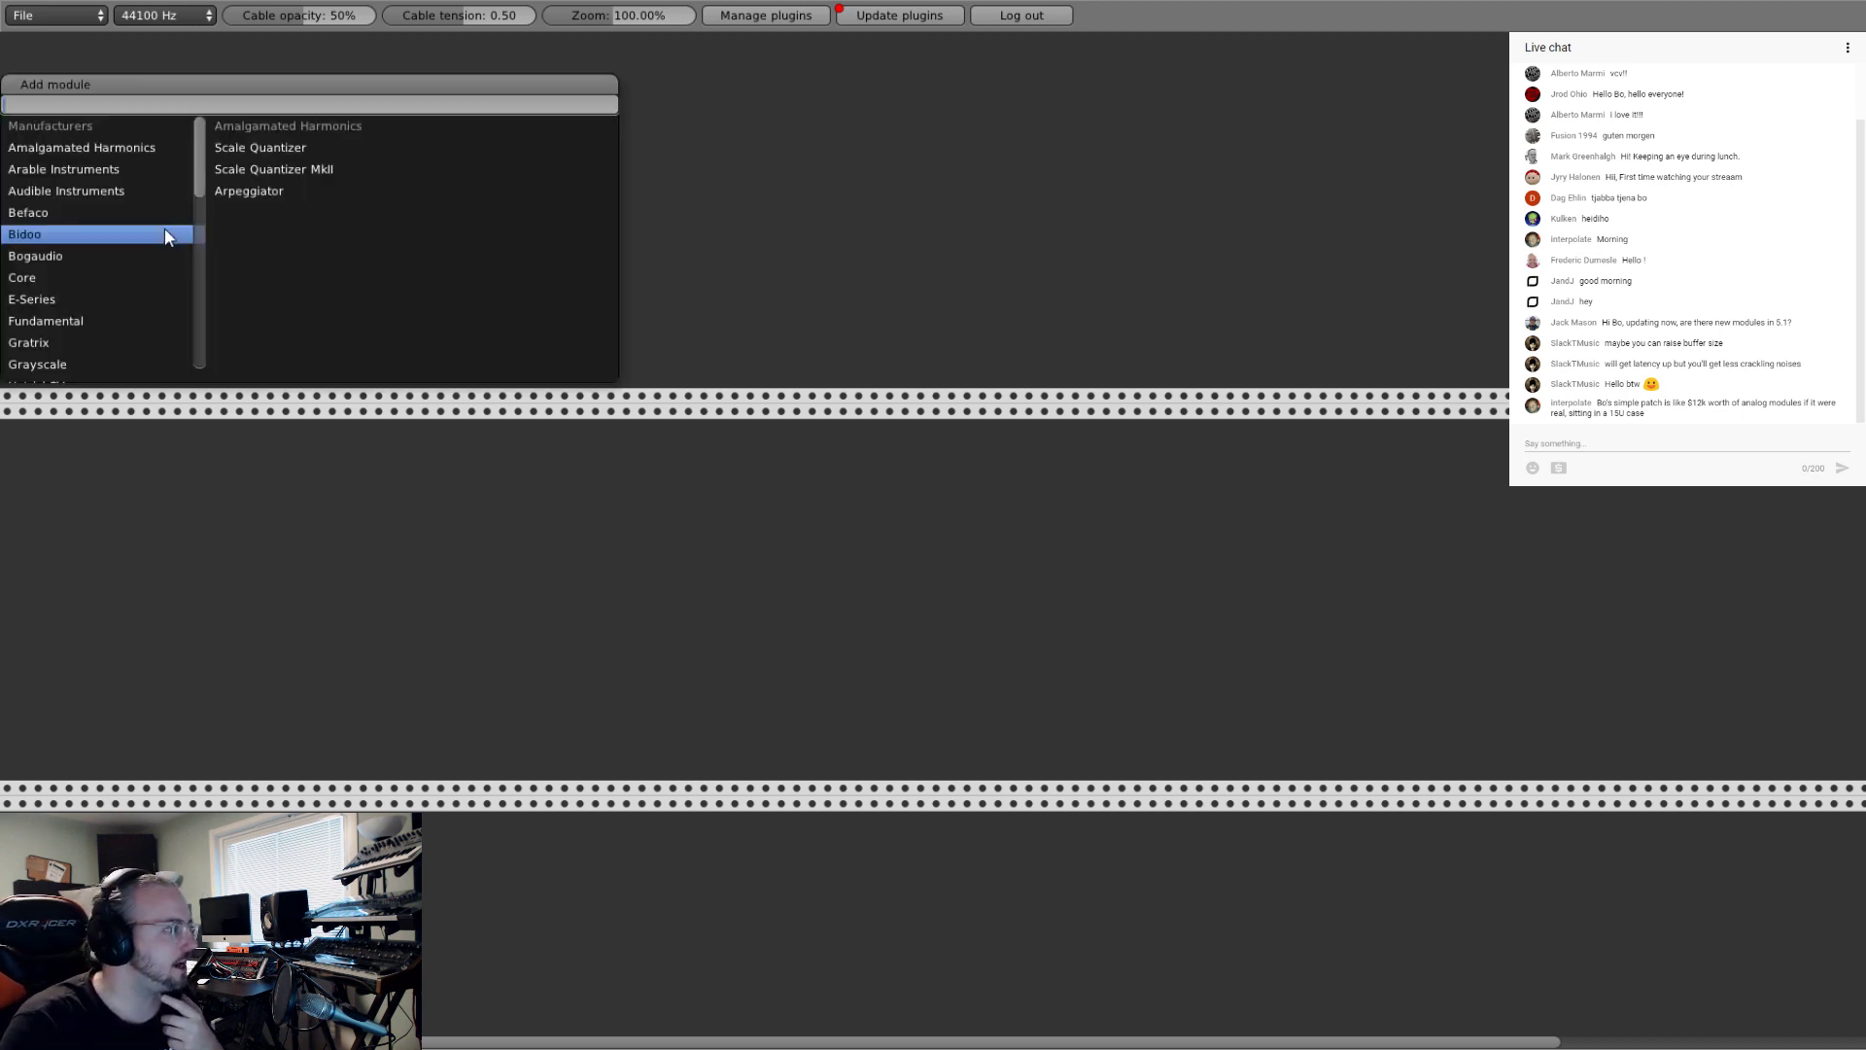
{"action": "scroll", "coordinate": [149, 289], "scroll_direction": "down", "scroll_amount": 8}
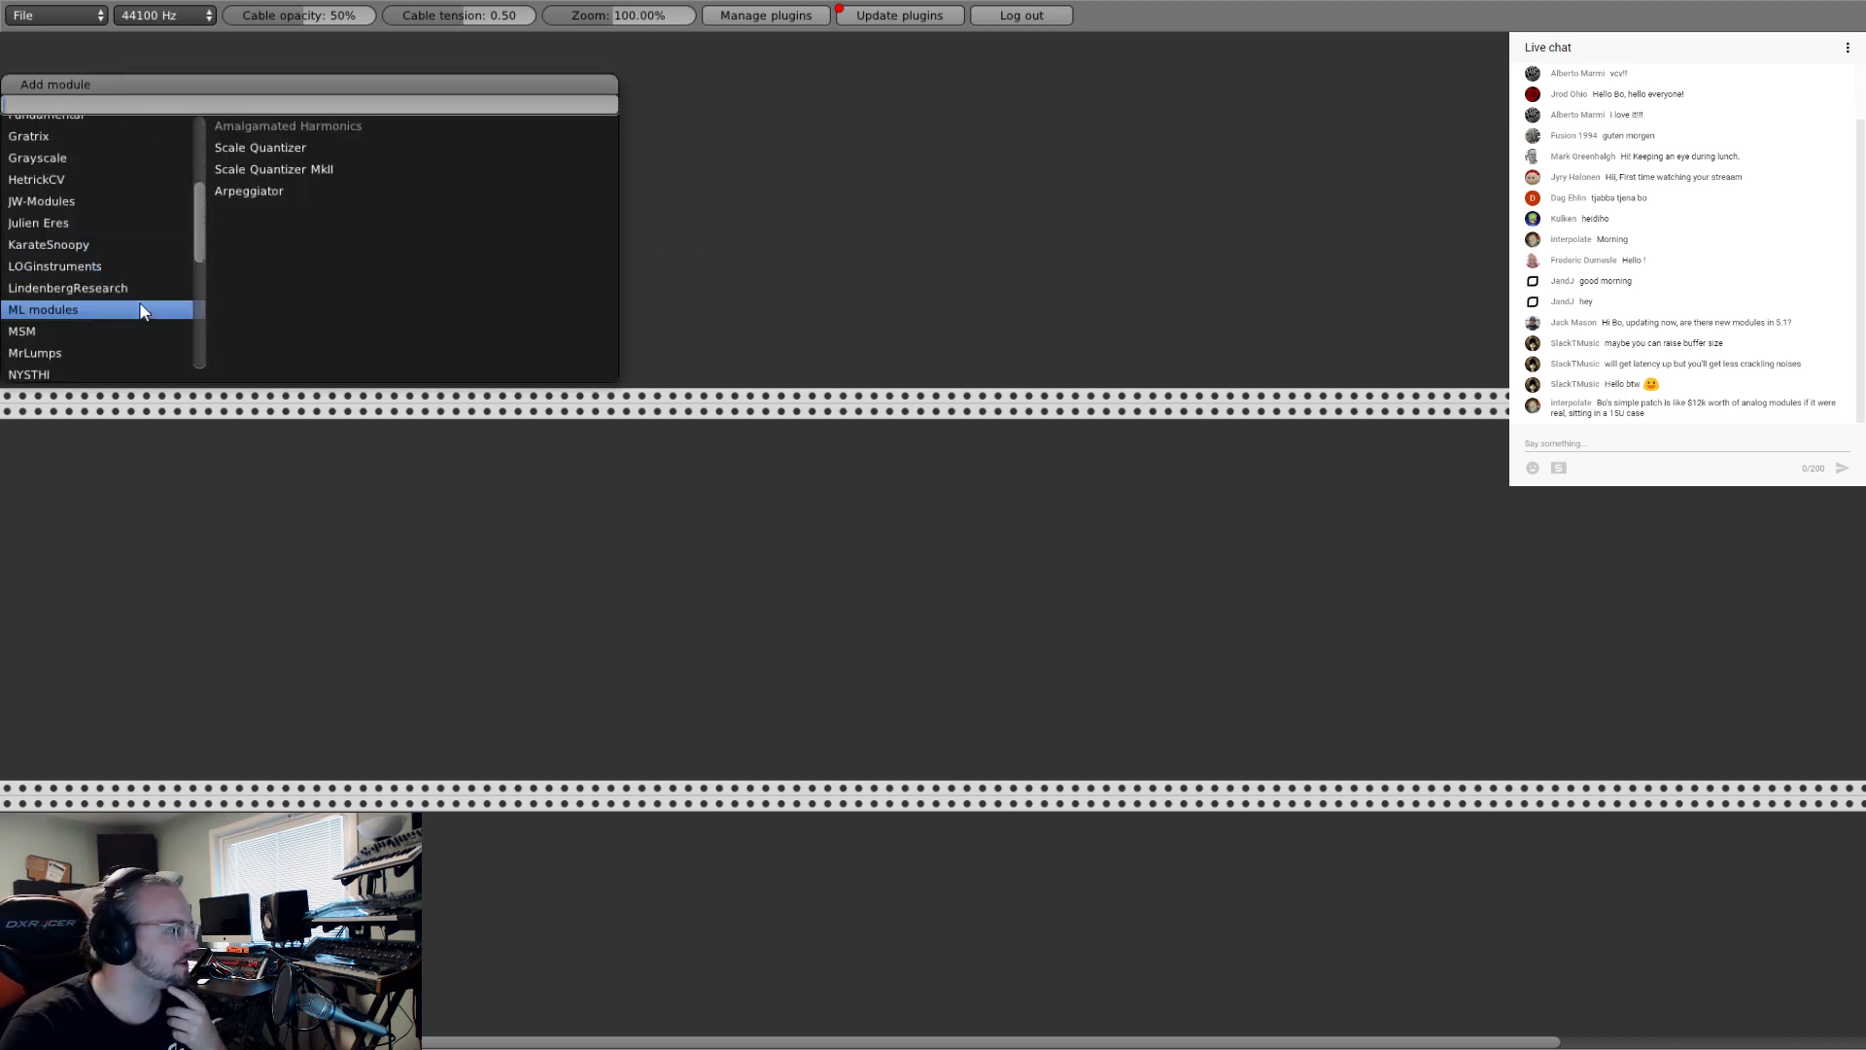
{"action": "scroll", "coordinate": [133, 374], "scroll_direction": "down", "scroll_amount": 5}
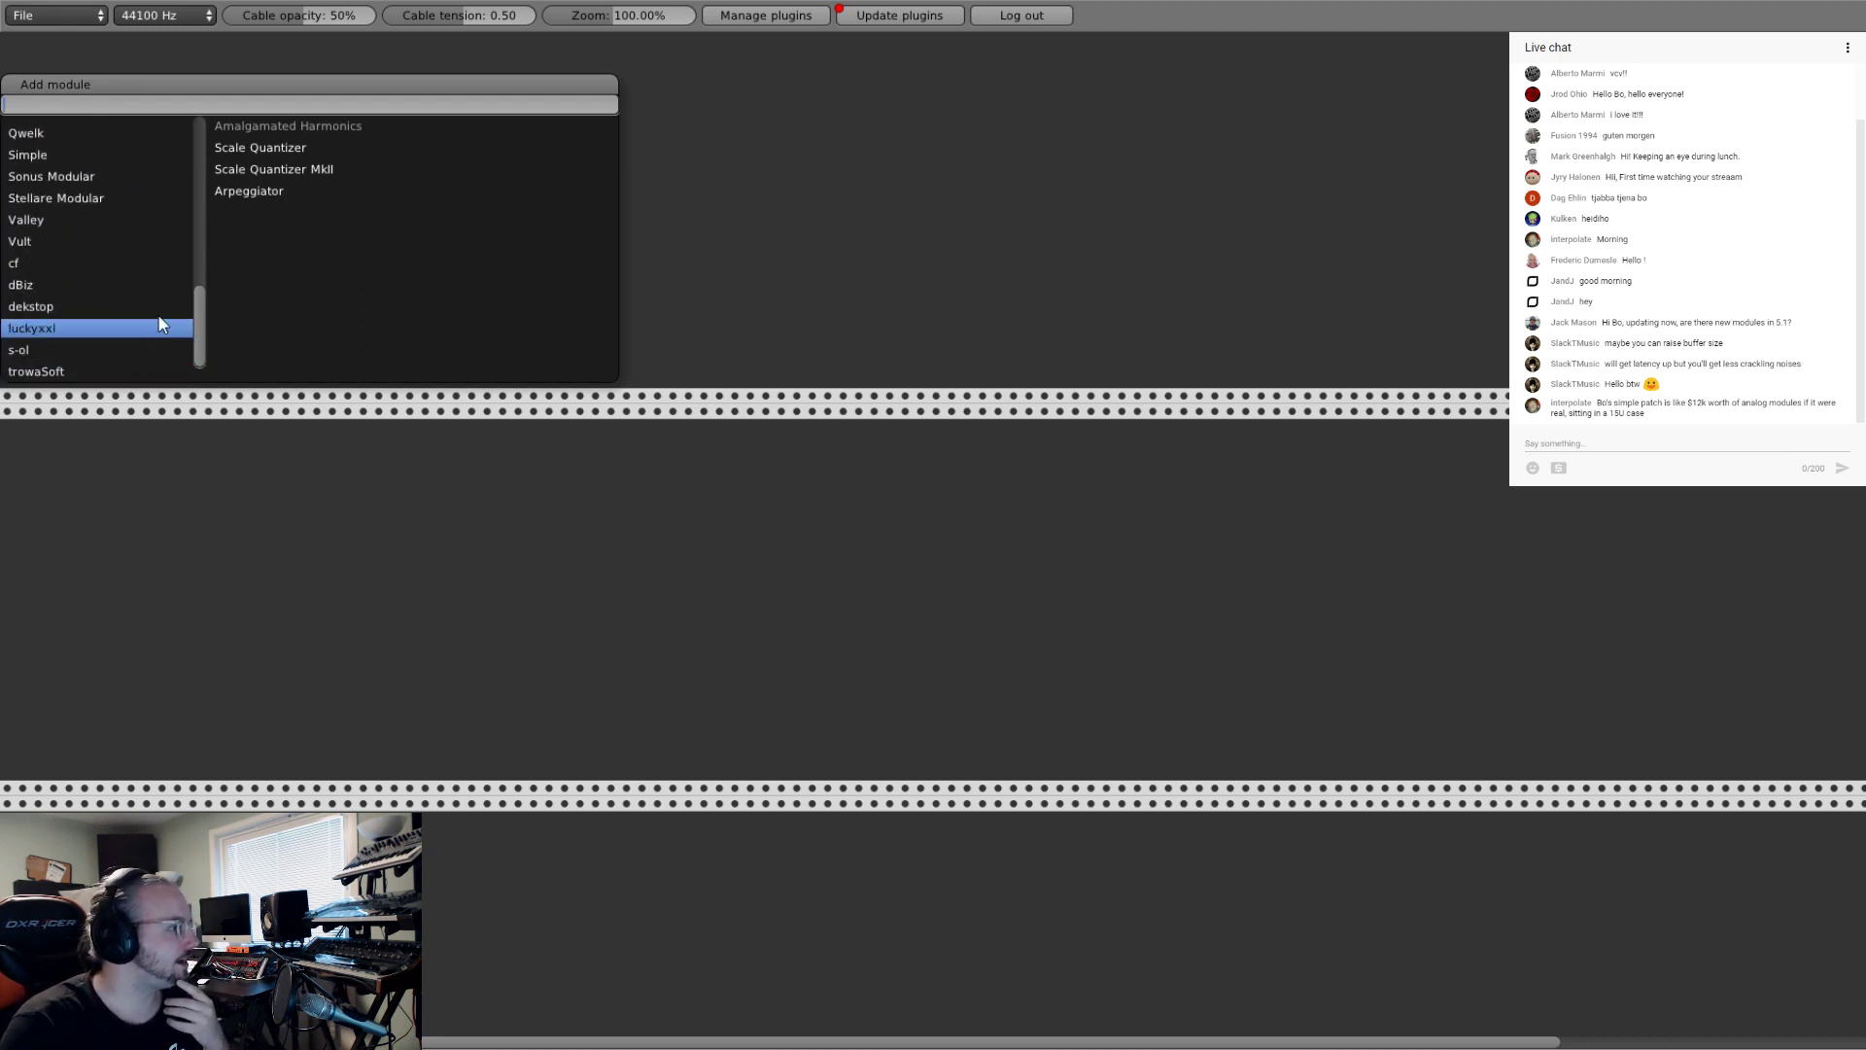
{"action": "scroll", "coordinate": [102, 345], "scroll_direction": "up", "scroll_amount": 5}
{"action": "scroll", "coordinate": [102, 340], "scroll_direction": "up", "scroll_amount": 8}
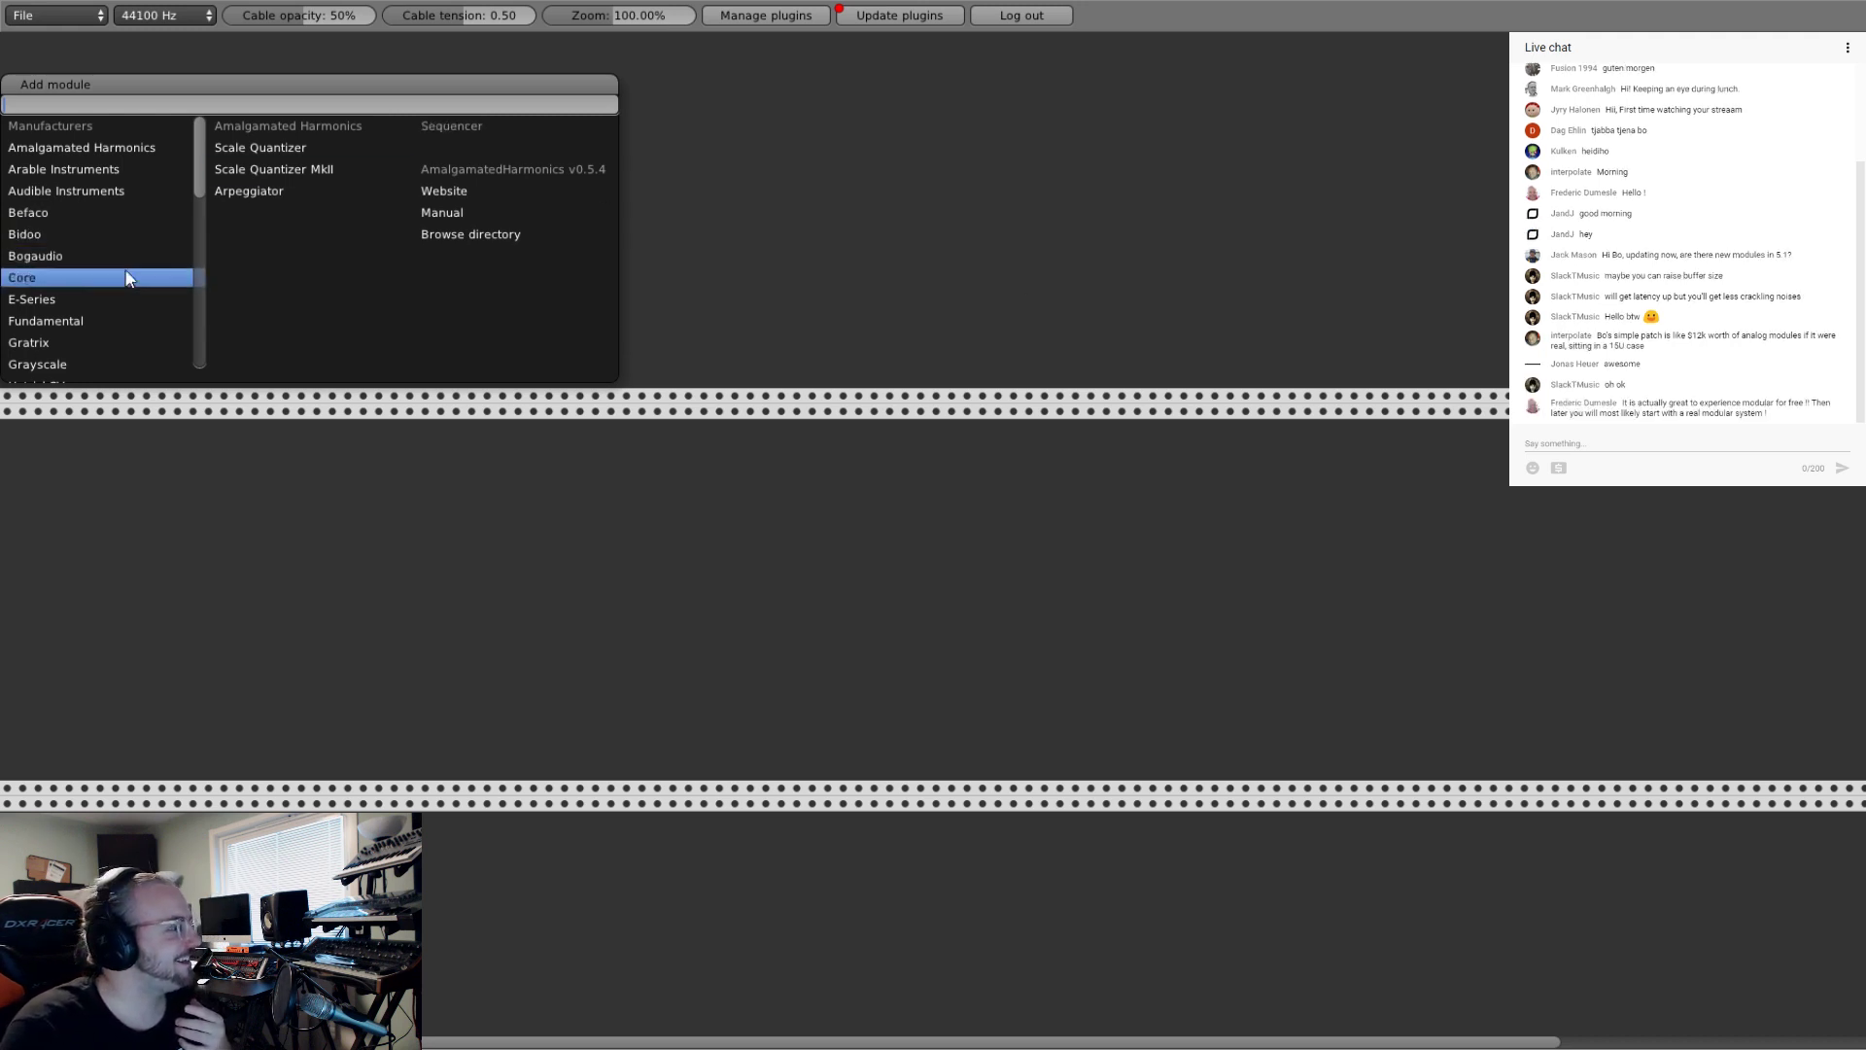
{"action": "scroll", "coordinate": [103, 306], "scroll_direction": "down", "scroll_amount": 8}
{"action": "scroll", "coordinate": [118, 347], "scroll_direction": "up", "scroll_amount": 8}
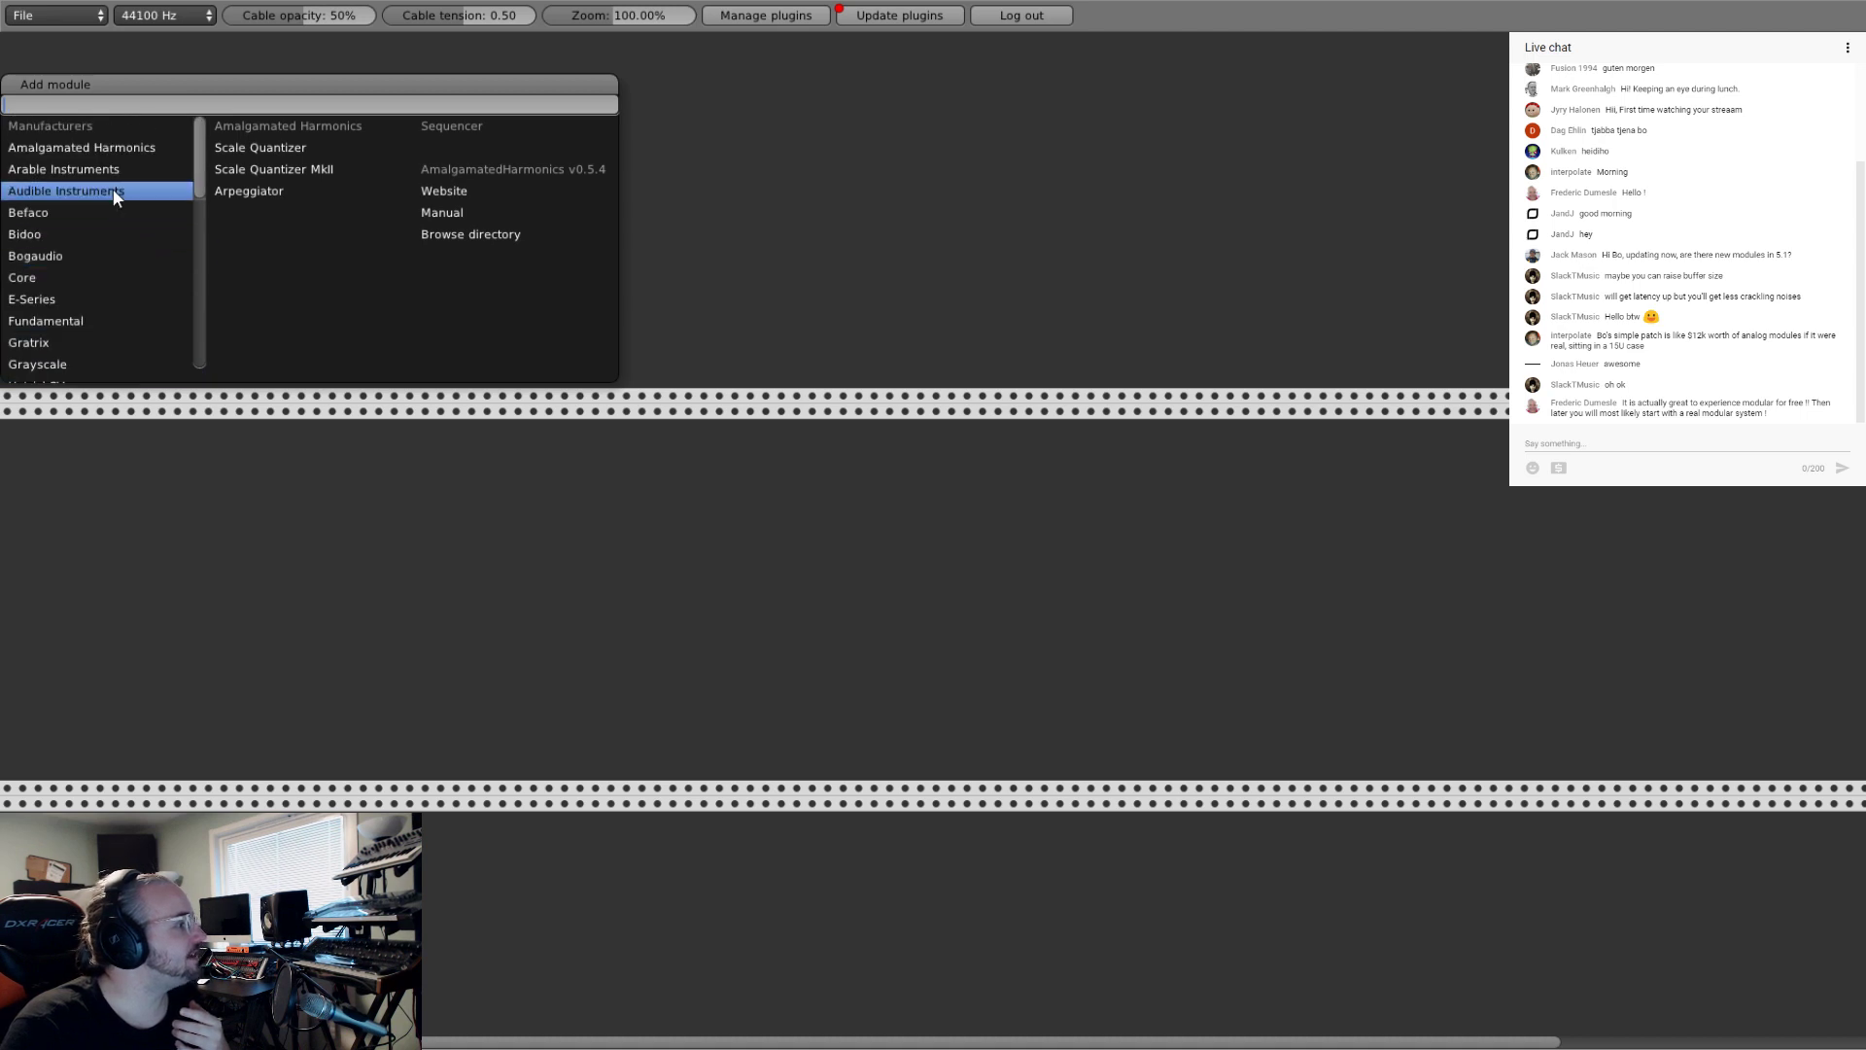
{"action": "left_click", "coordinate": [78, 326]}
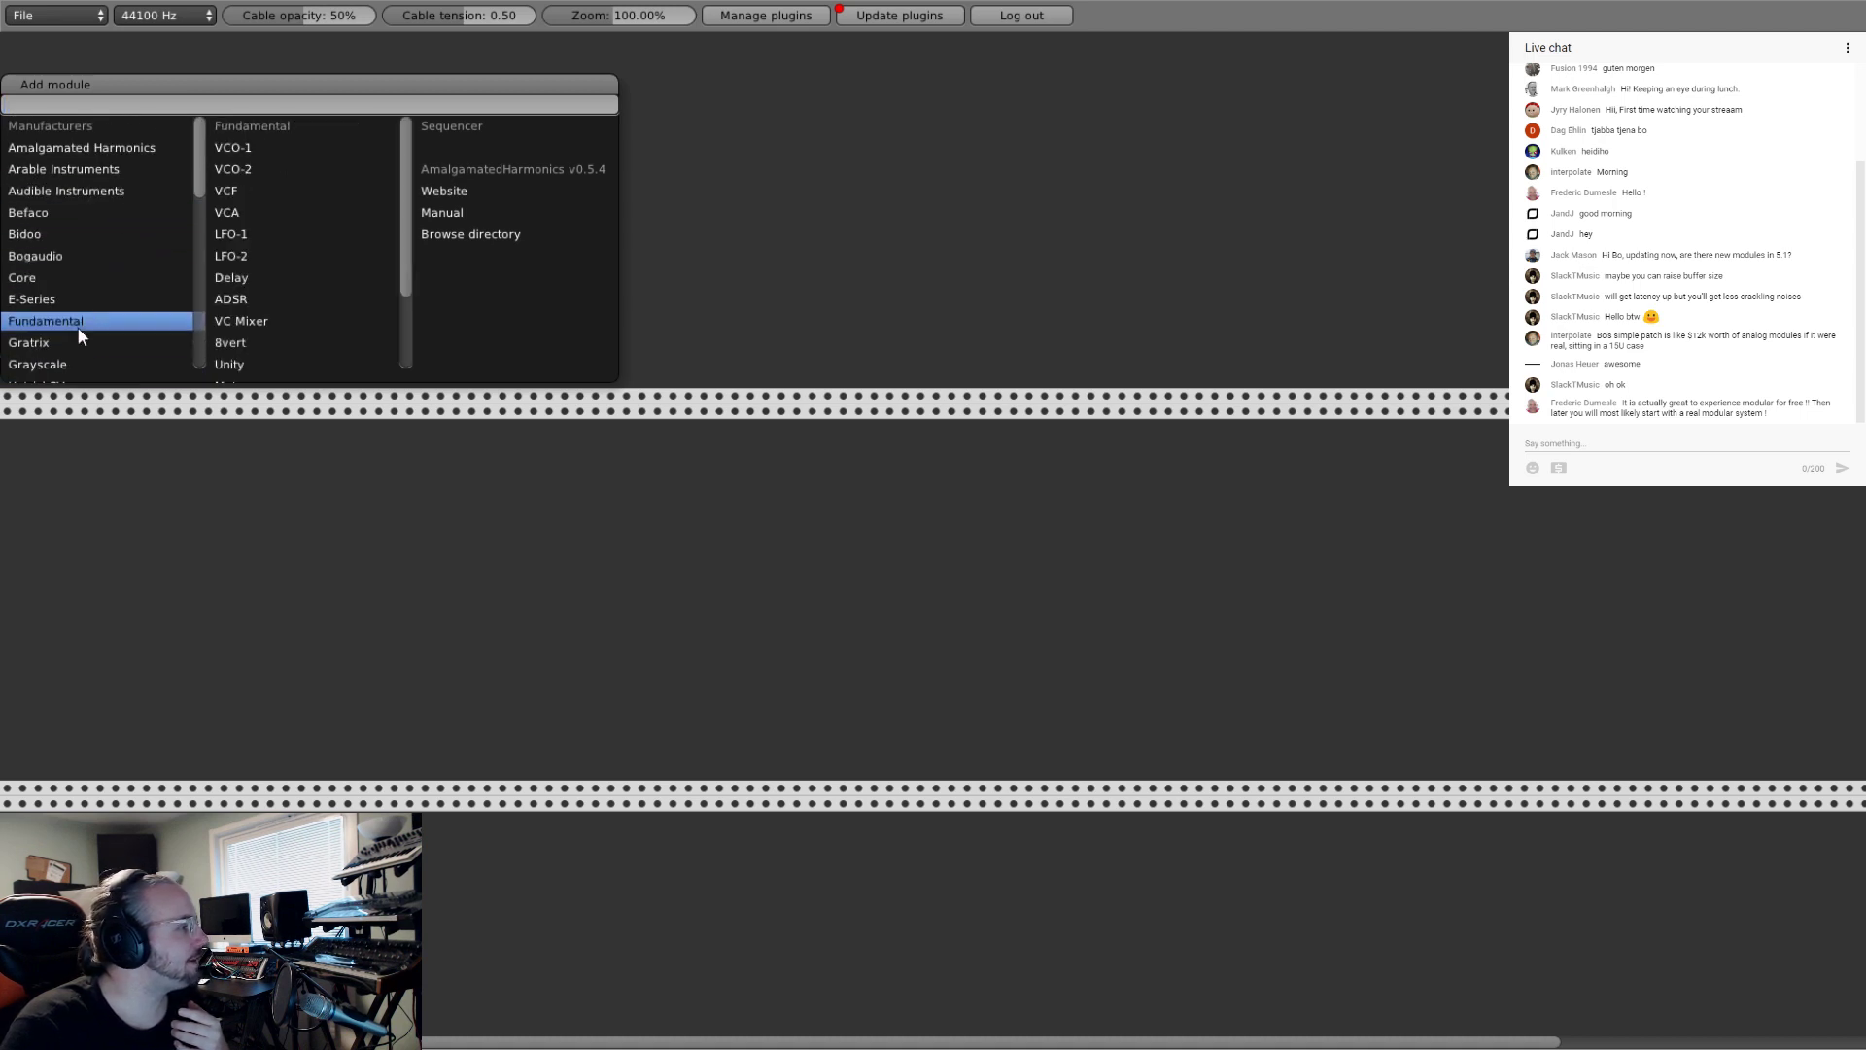
{"action": "left_click", "coordinate": [249, 173]}
{"action": "left_click_drag", "start_coordinate": [191, 76], "coordinate": [595, 206]}
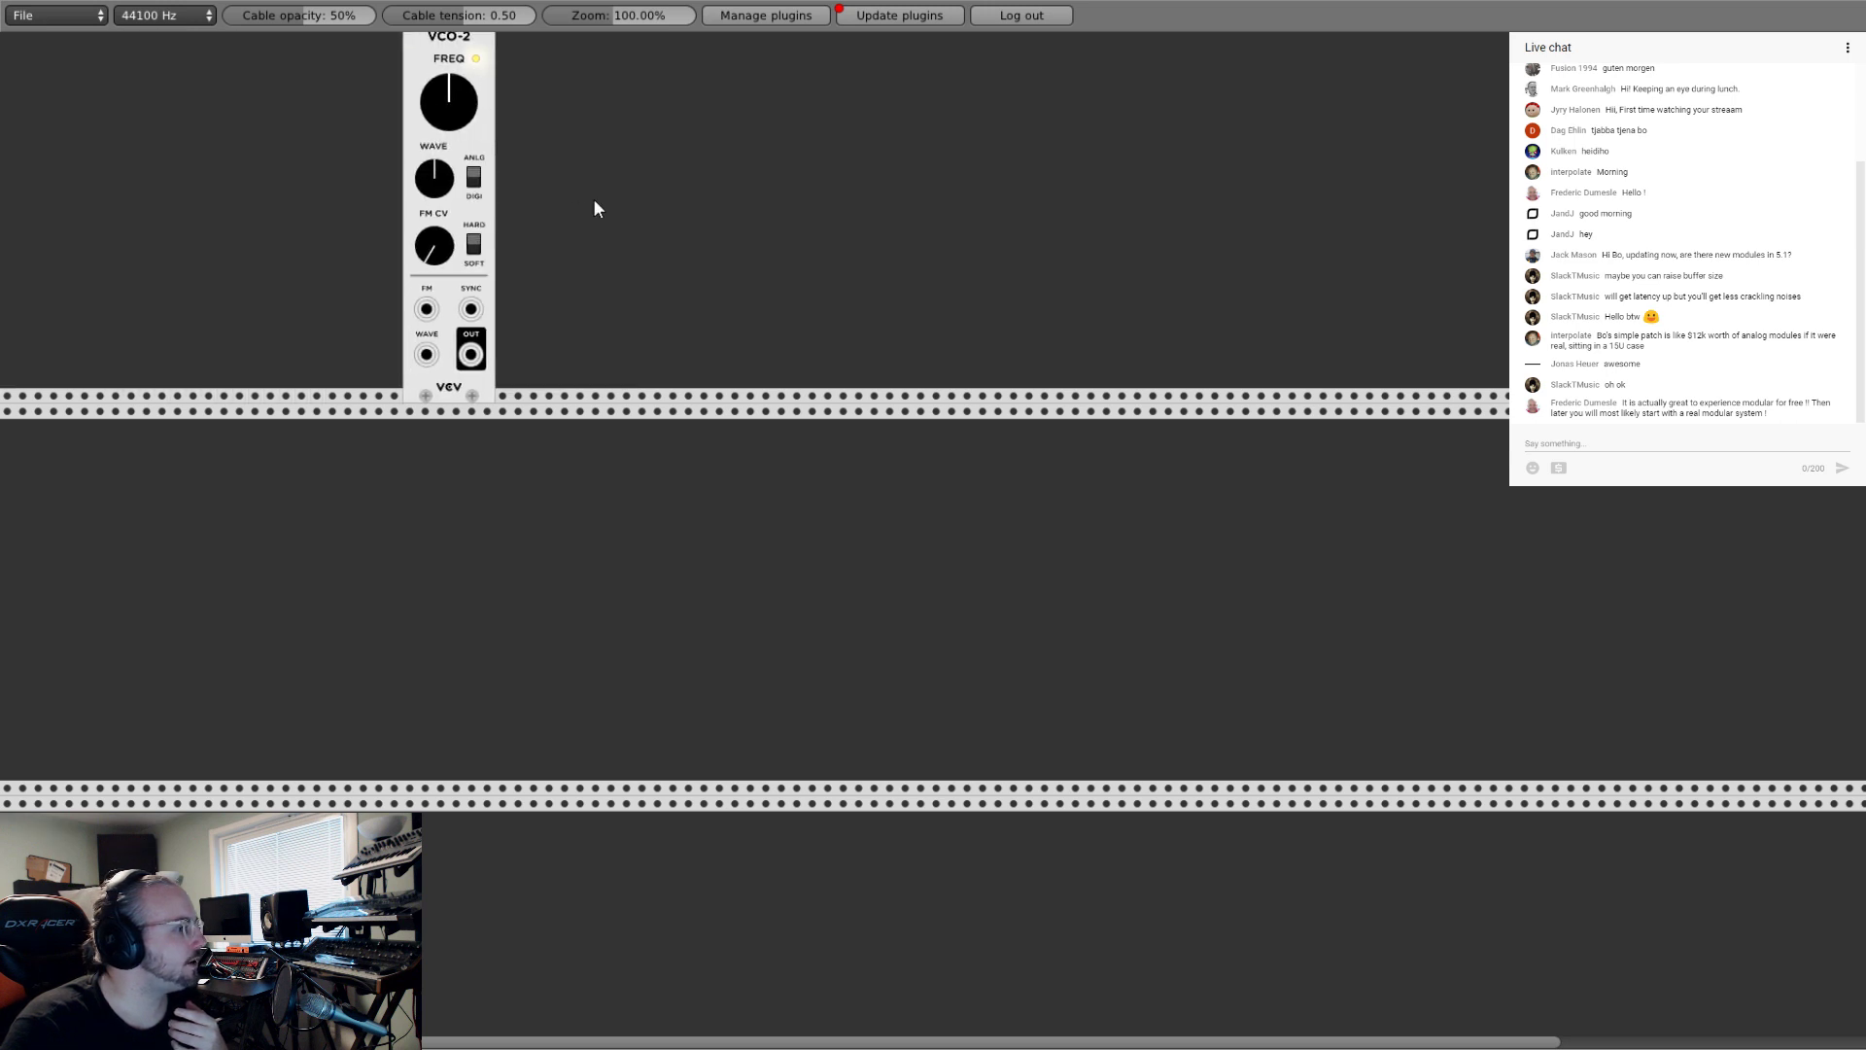
Step: Add Fundamental ADSR, VCA and VCF modules in that order after the VCO-2 in the same row
{"action": "right_click", "coordinate": [588, 231]}
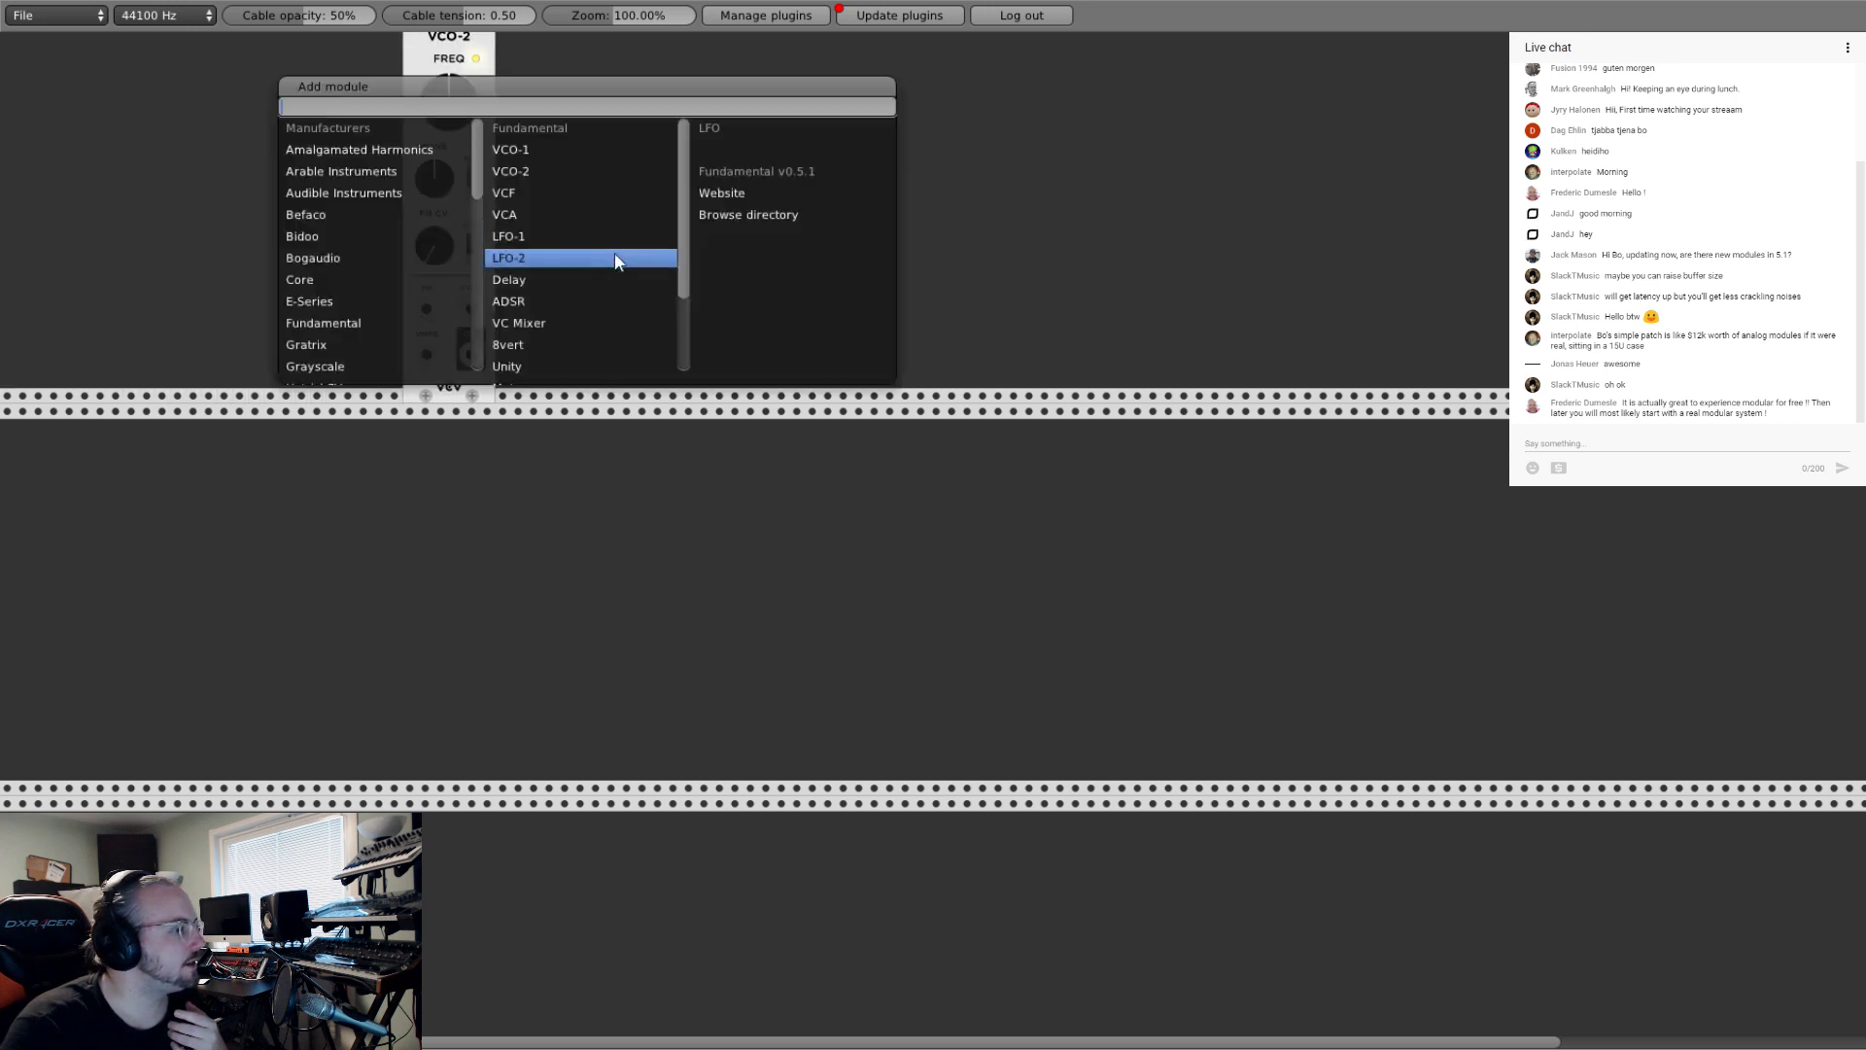
{"action": "left_click", "coordinate": [548, 299]}
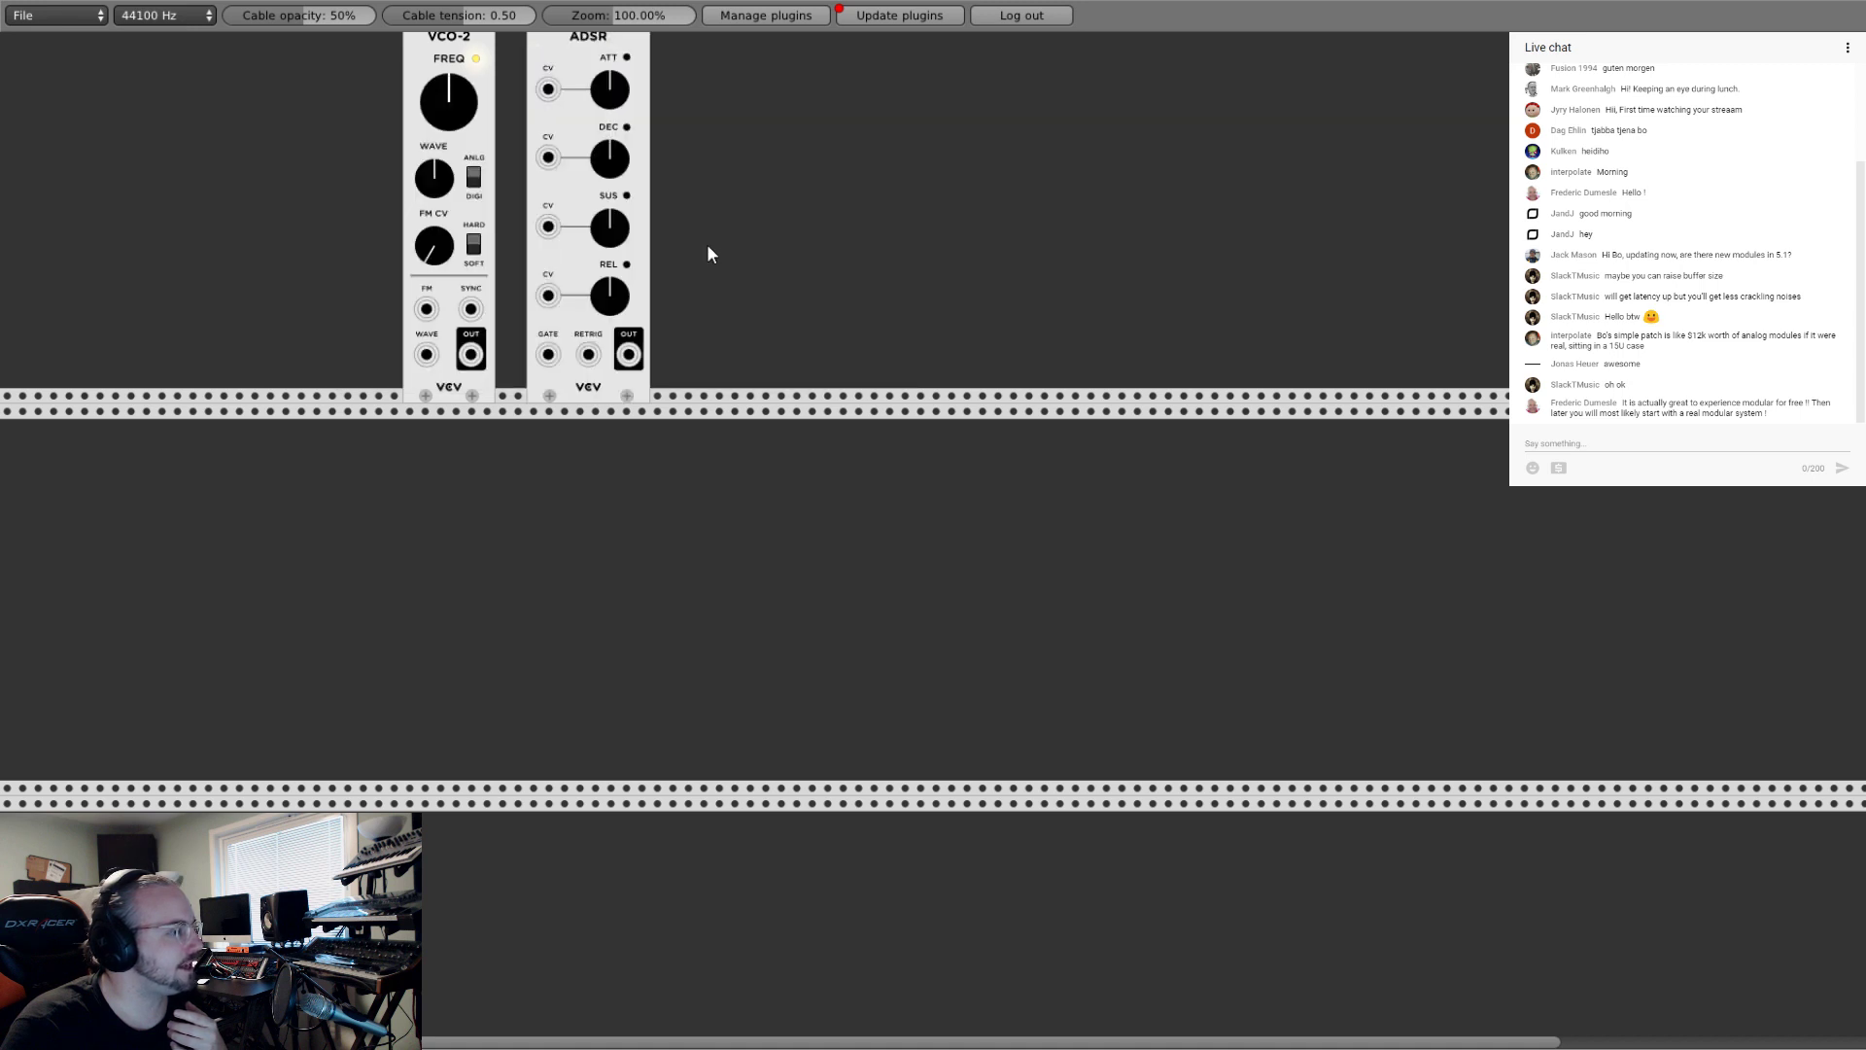
{"action": "right_click", "coordinate": [707, 243]}
{"action": "left_click", "coordinate": [695, 230]}
{"action": "right_click", "coordinate": [875, 214]}
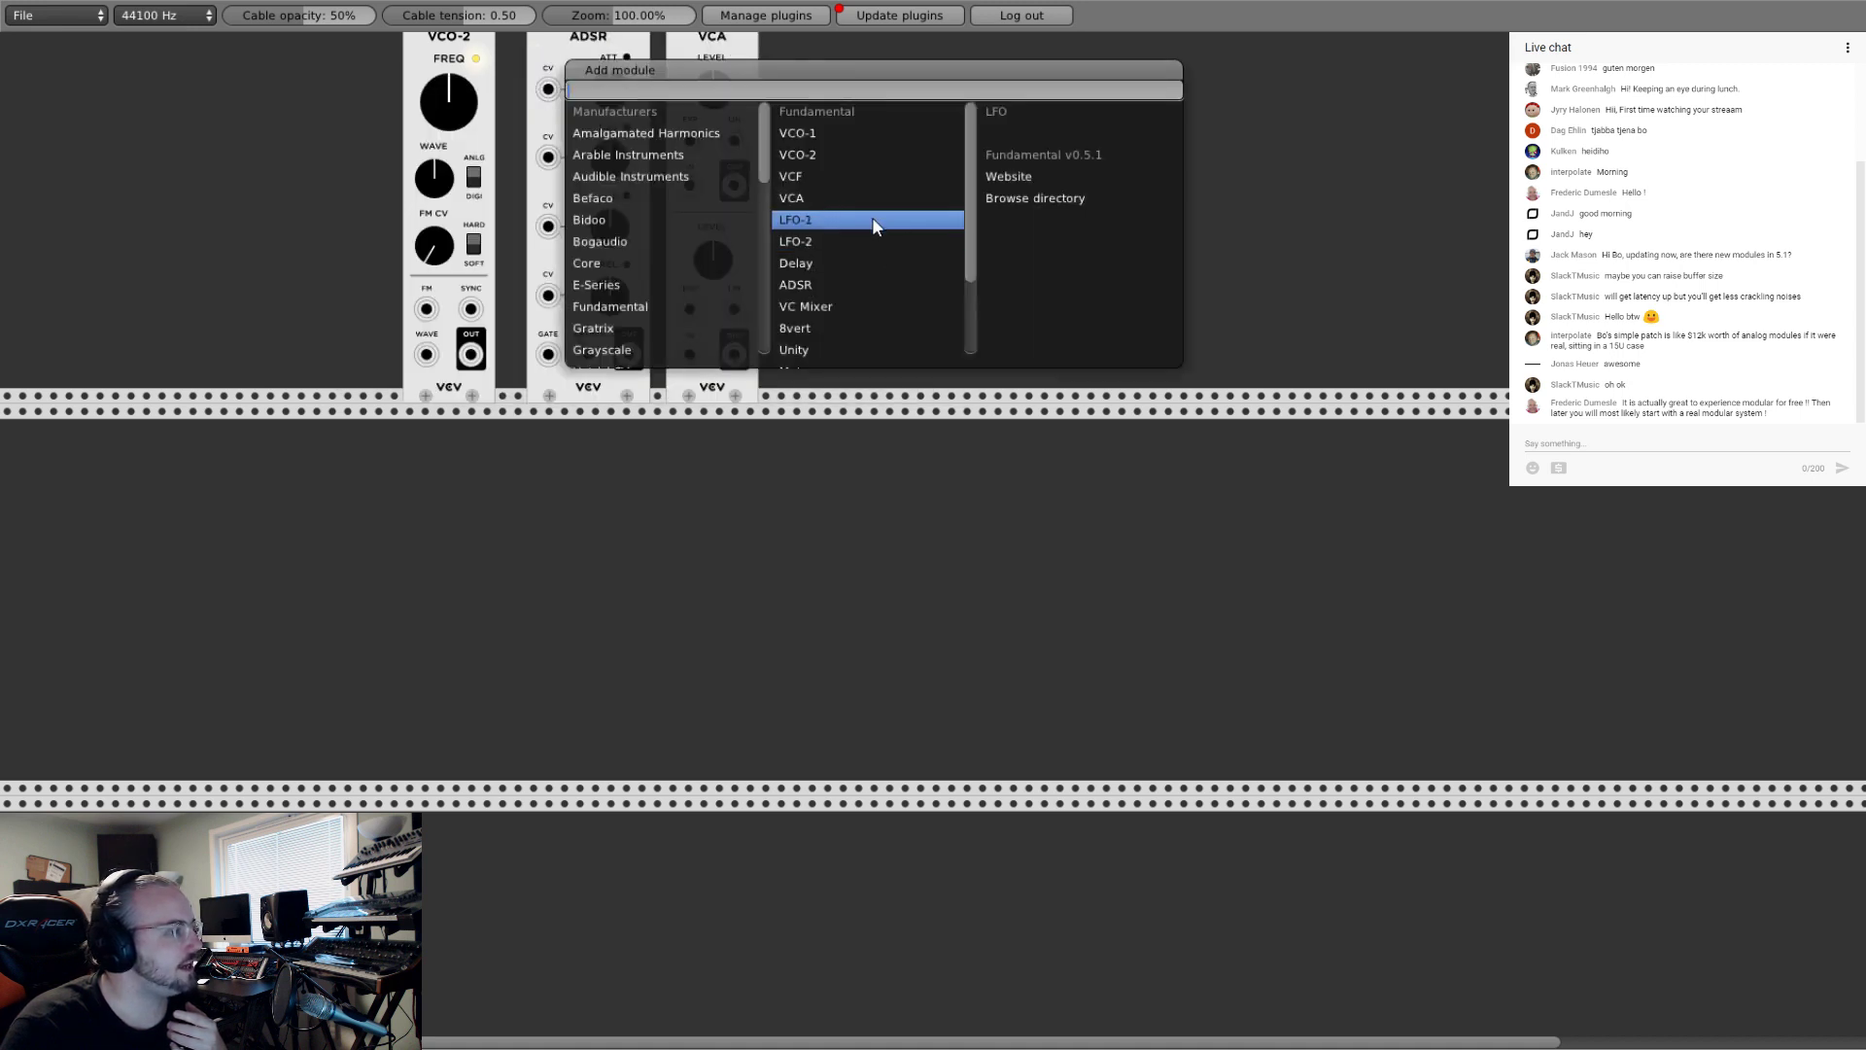
{"action": "left_click", "coordinate": [837, 181]}
{"action": "scroll", "coordinate": [1039, 114], "scroll_direction": "up", "scroll_amount": 1}
{"action": "scroll", "coordinate": [1040, 115], "scroll_direction": "up", "scroll_amount": 3}
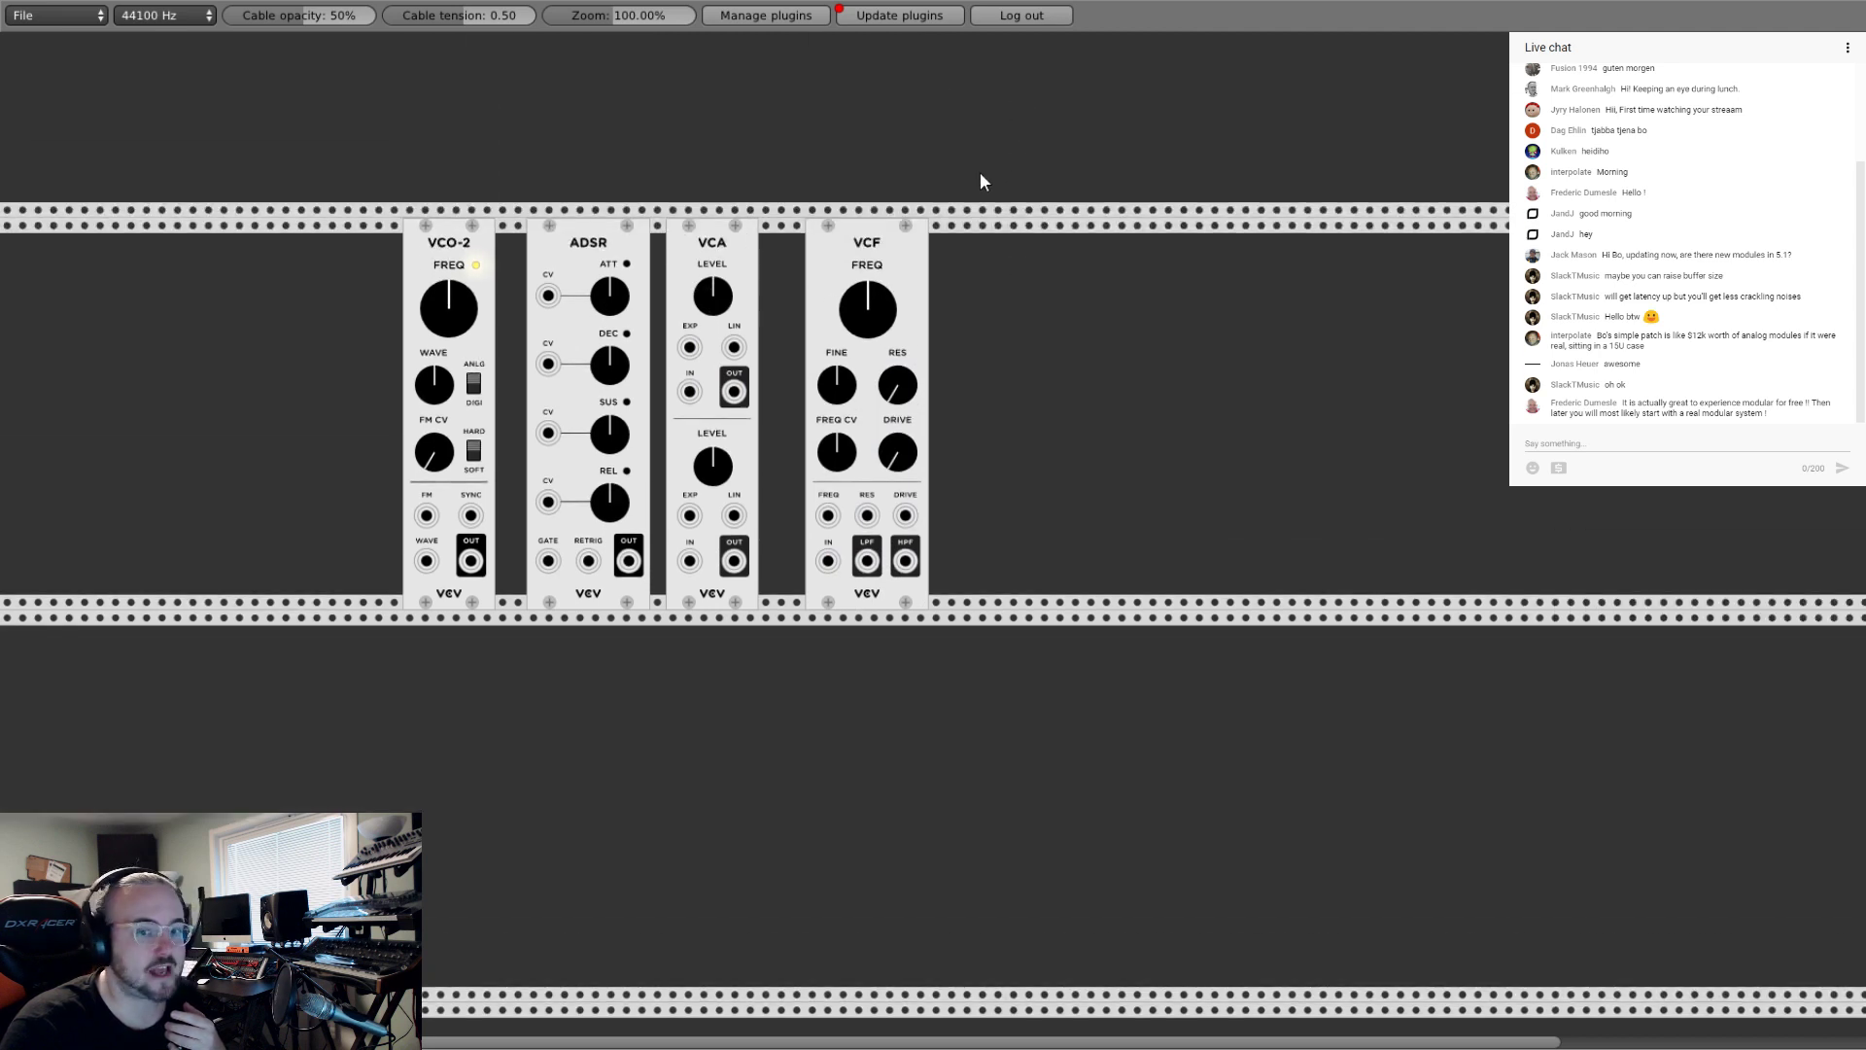
Step: Find the Core manufacturer's modules and add its Audio Interface after the VCF
{"action": "right_click", "coordinate": [1106, 383]}
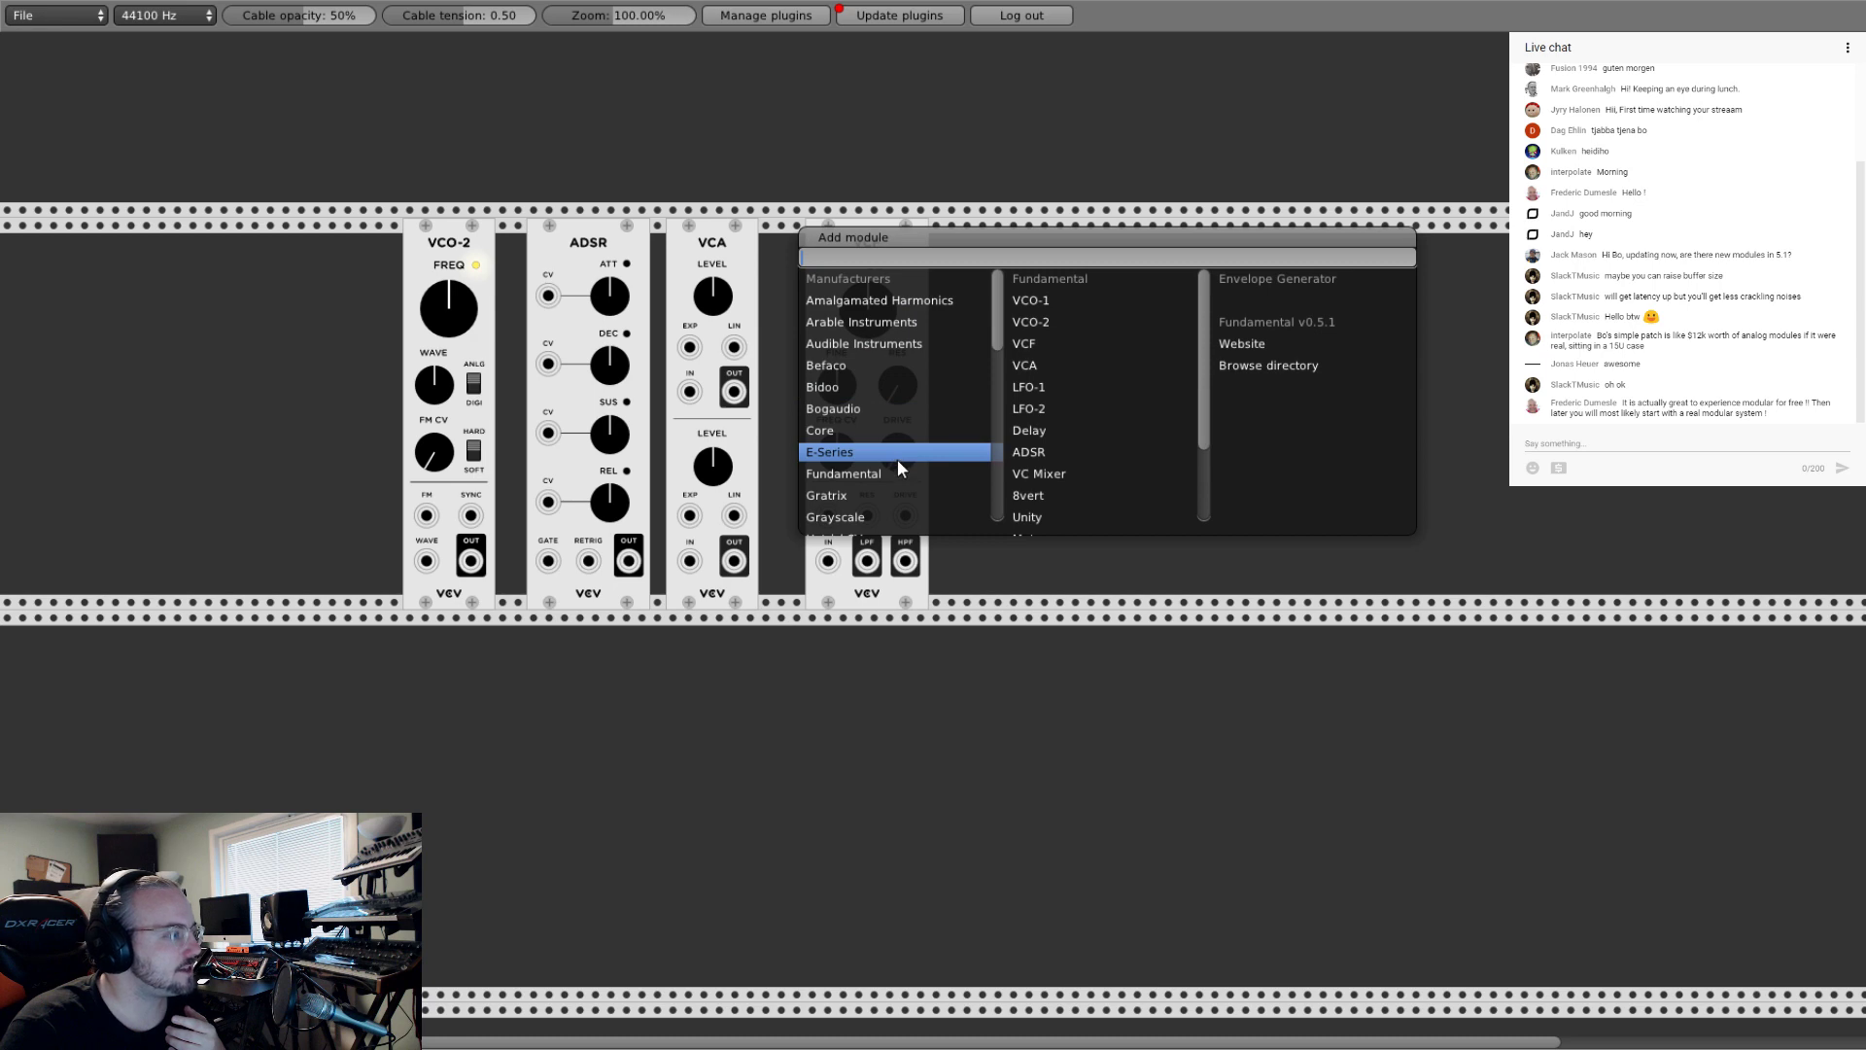
{"action": "scroll", "coordinate": [896, 368], "scroll_direction": "down", "scroll_amount": 1}
{"action": "scroll", "coordinate": [894, 375], "scroll_direction": "down", "scroll_amount": 3}
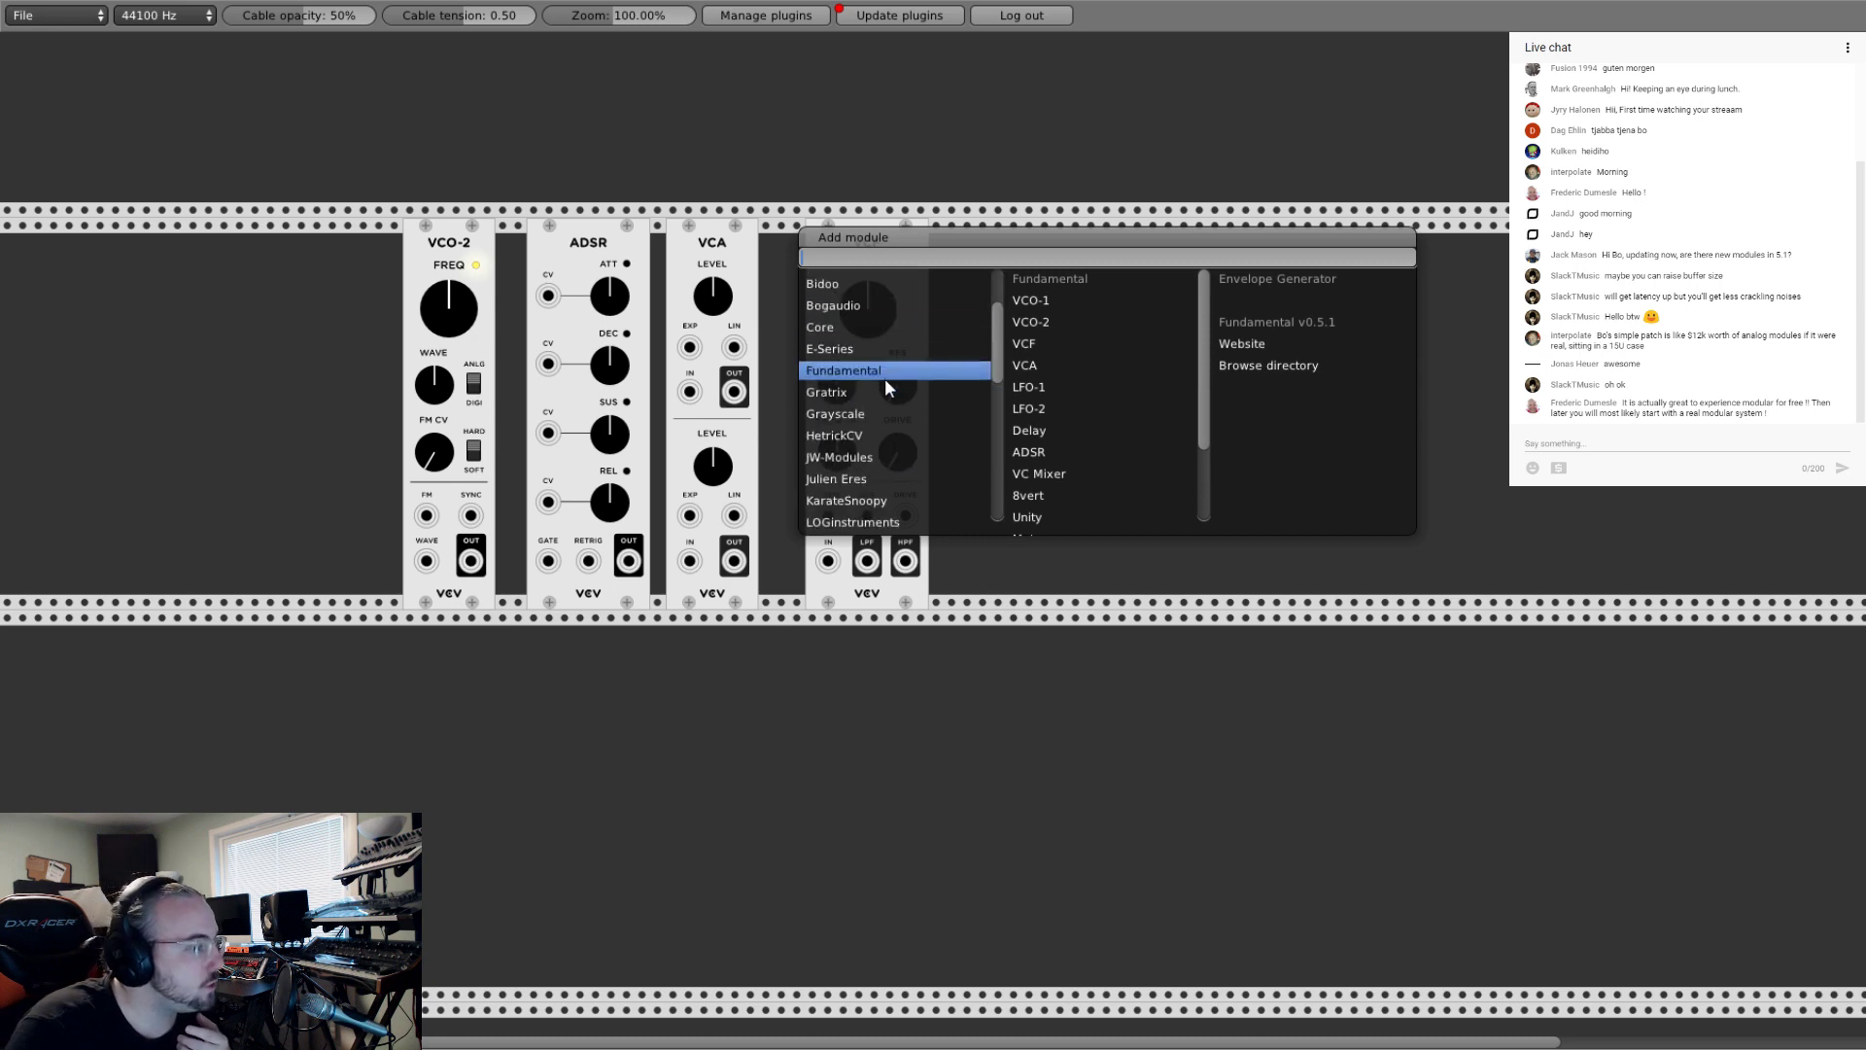
{"action": "scroll", "coordinate": [888, 399], "scroll_direction": "down", "scroll_amount": 6}
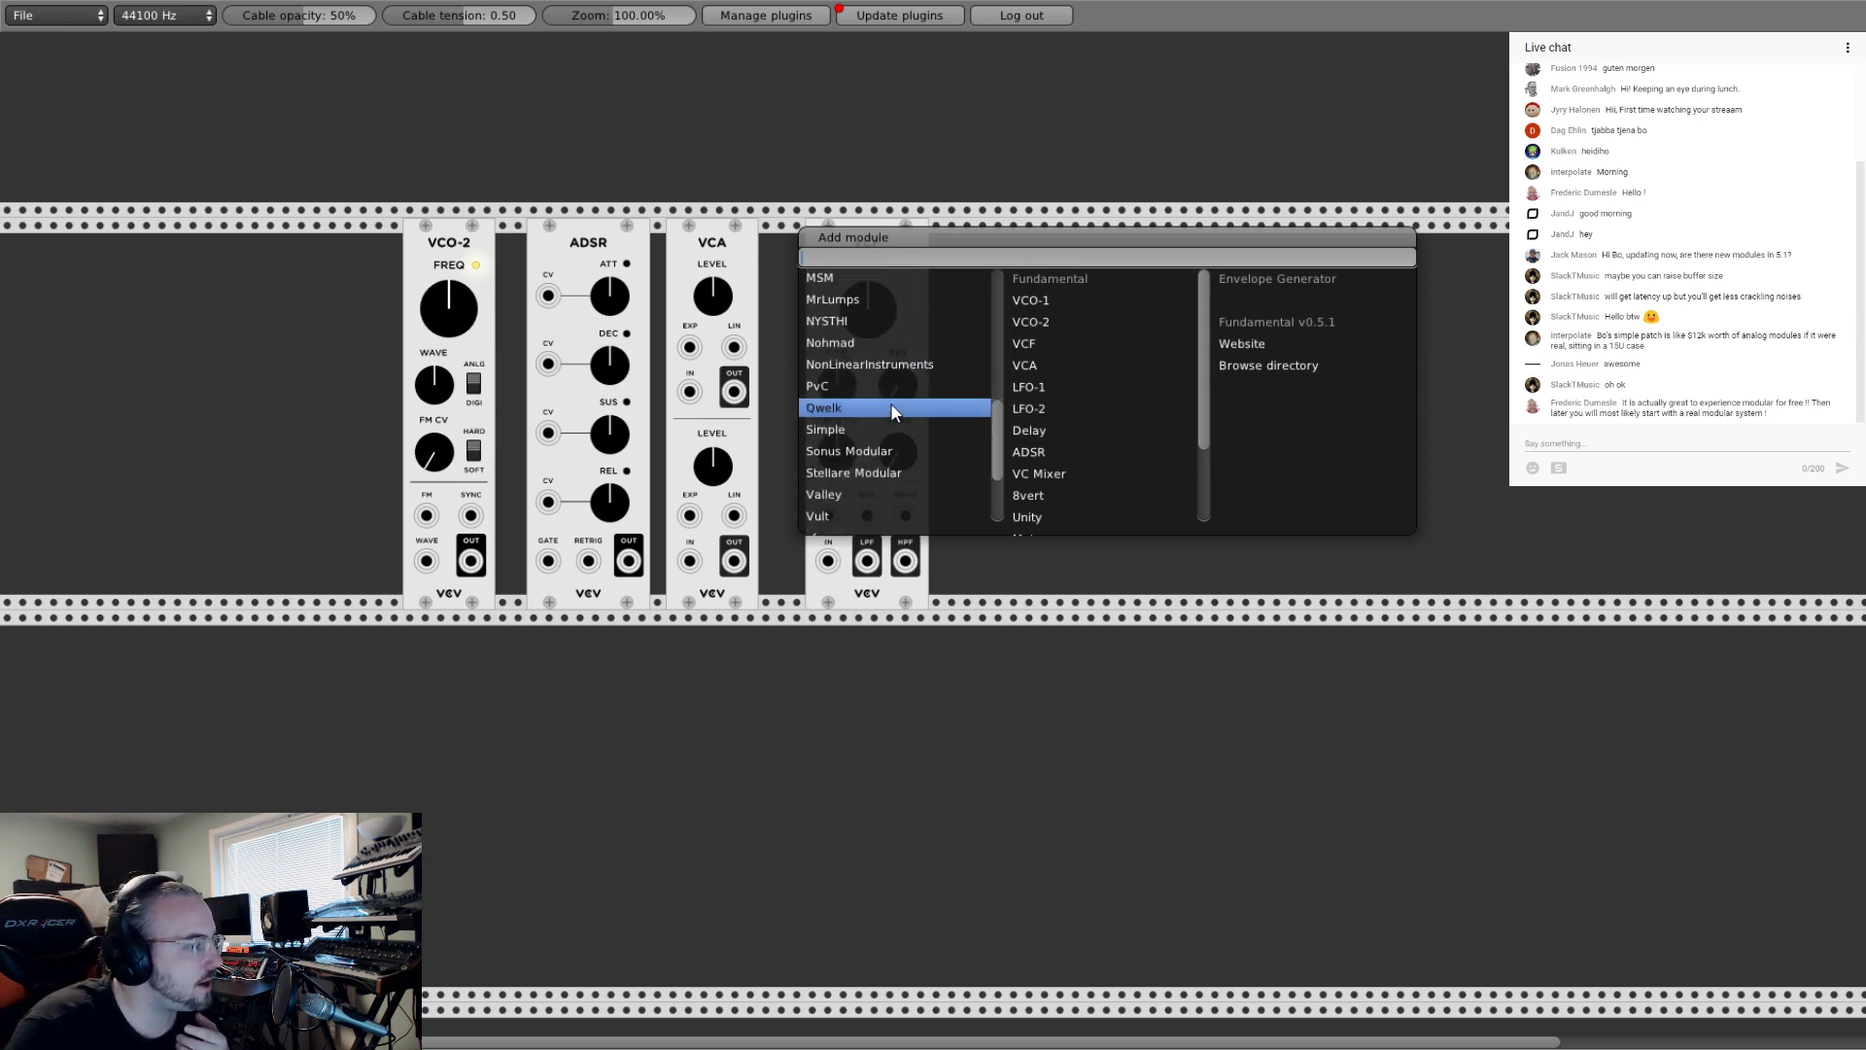
{"action": "scroll", "coordinate": [904, 433], "scroll_direction": "up", "scroll_amount": 7}
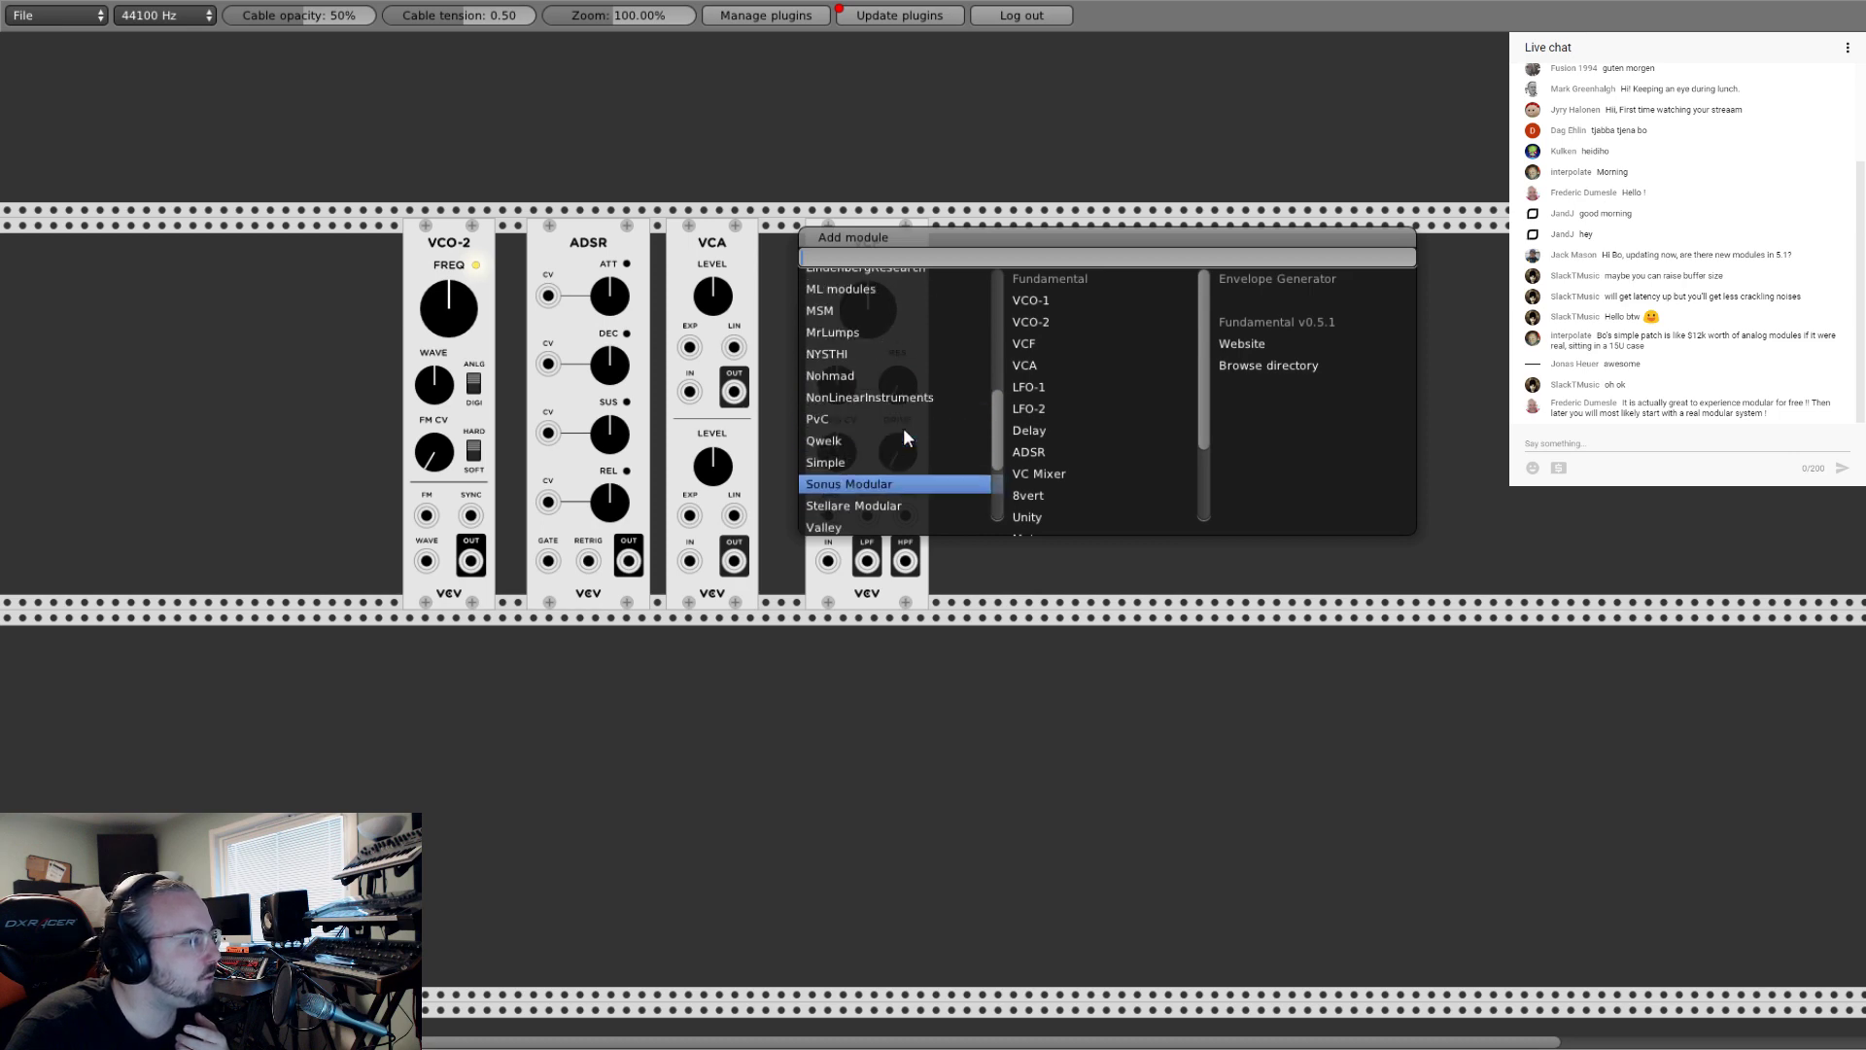
{"action": "scroll", "coordinate": [904, 435], "scroll_direction": "up", "scroll_amount": 2}
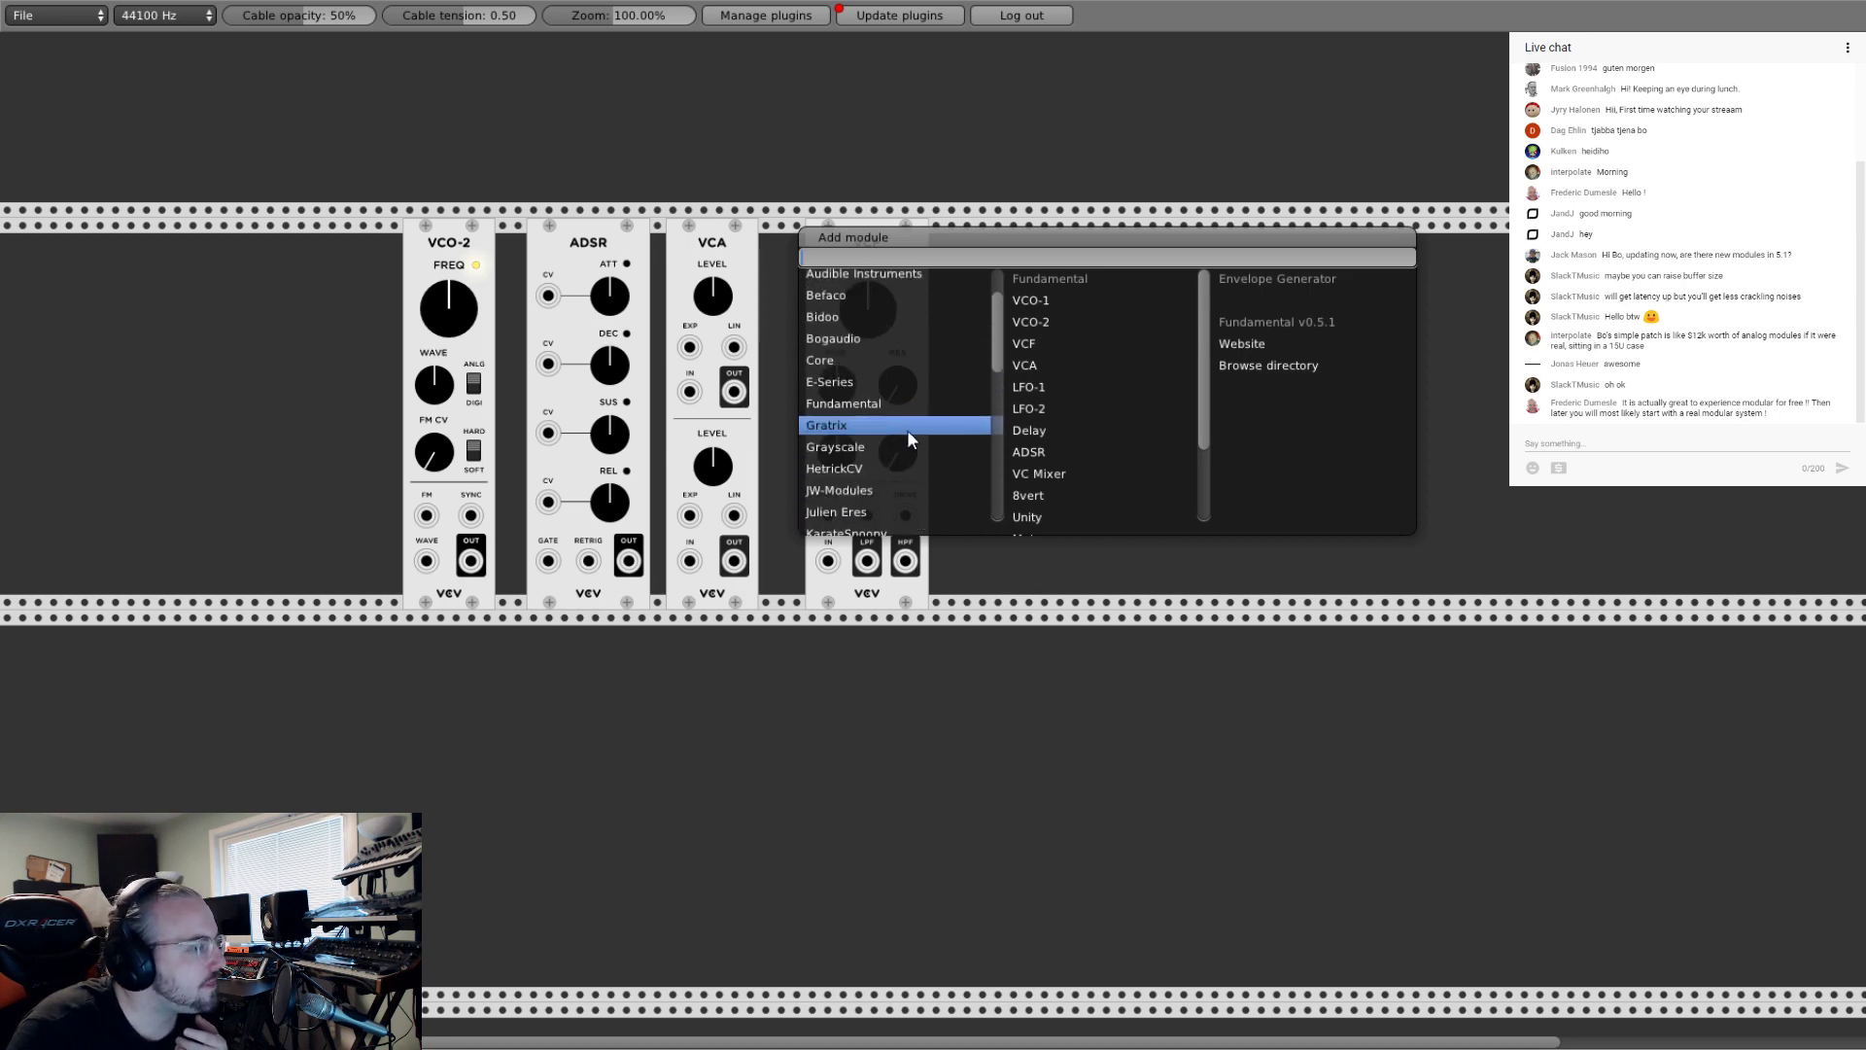
{"action": "scroll", "coordinate": [902, 404], "scroll_direction": "up", "scroll_amount": 2}
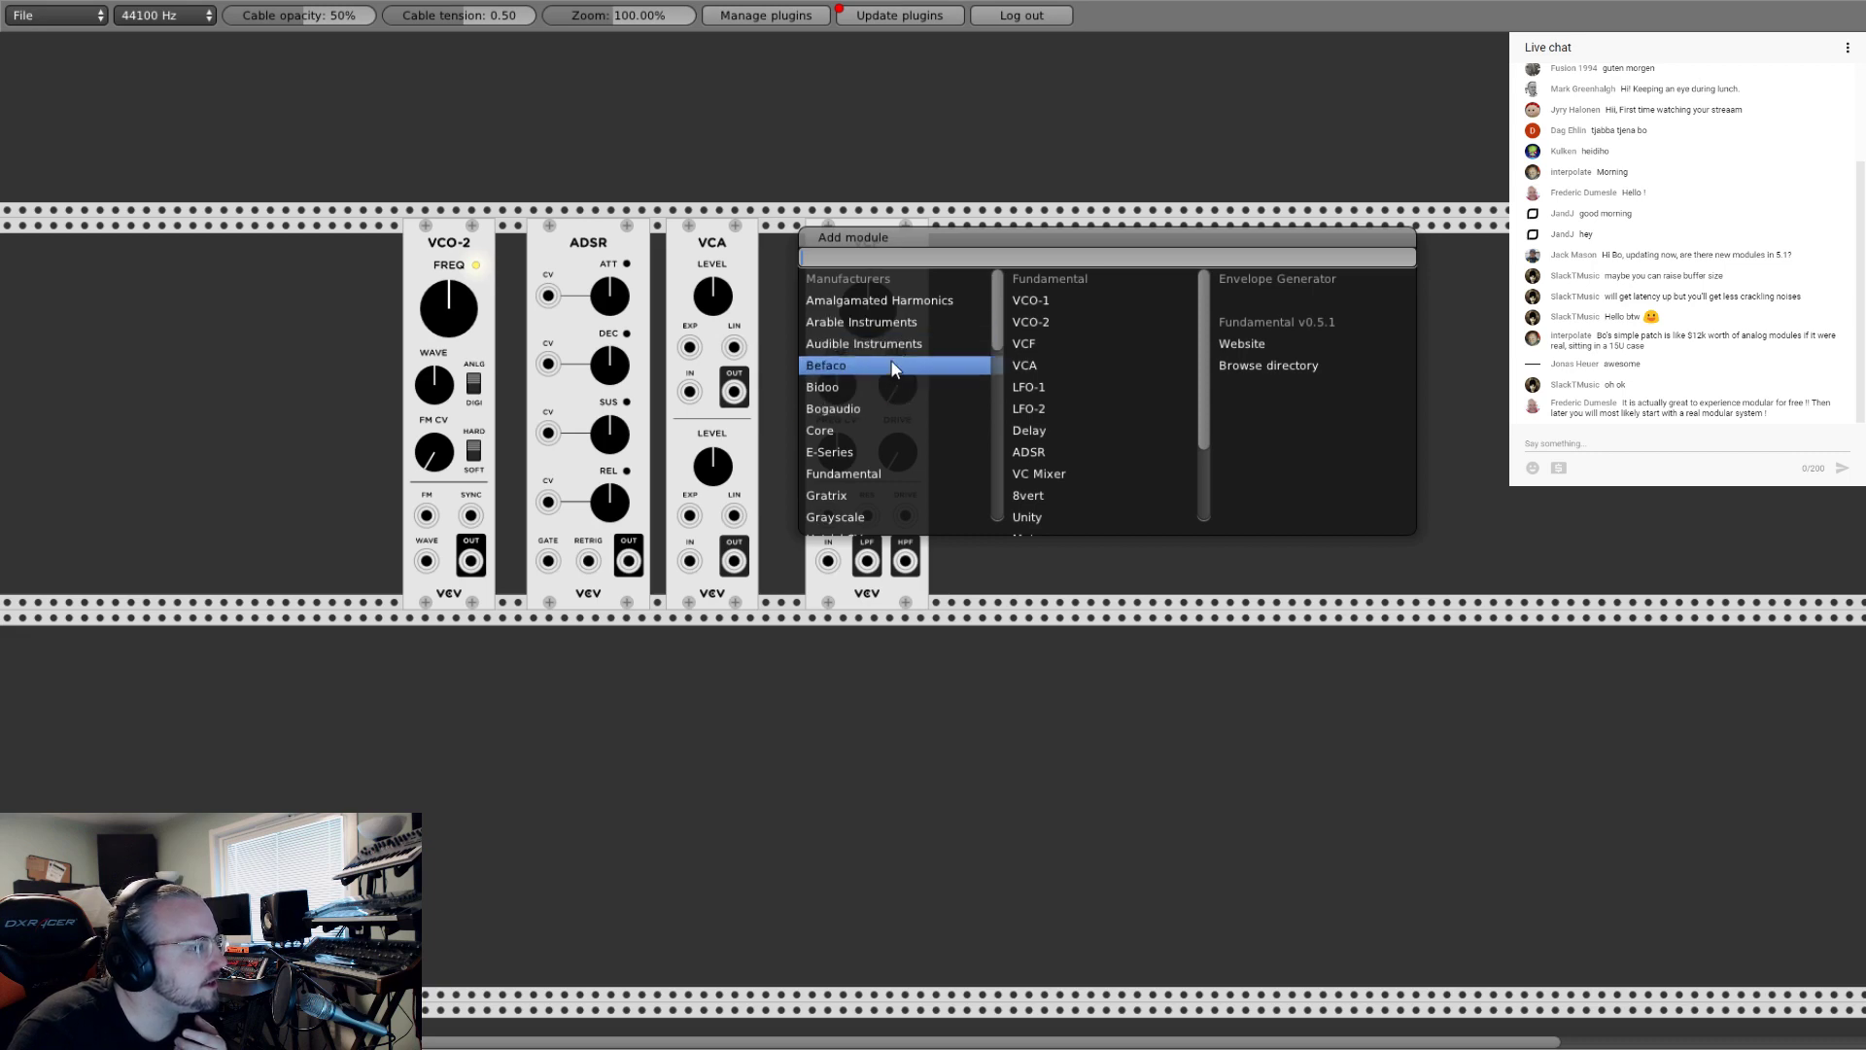
{"action": "left_click", "coordinate": [859, 431]}
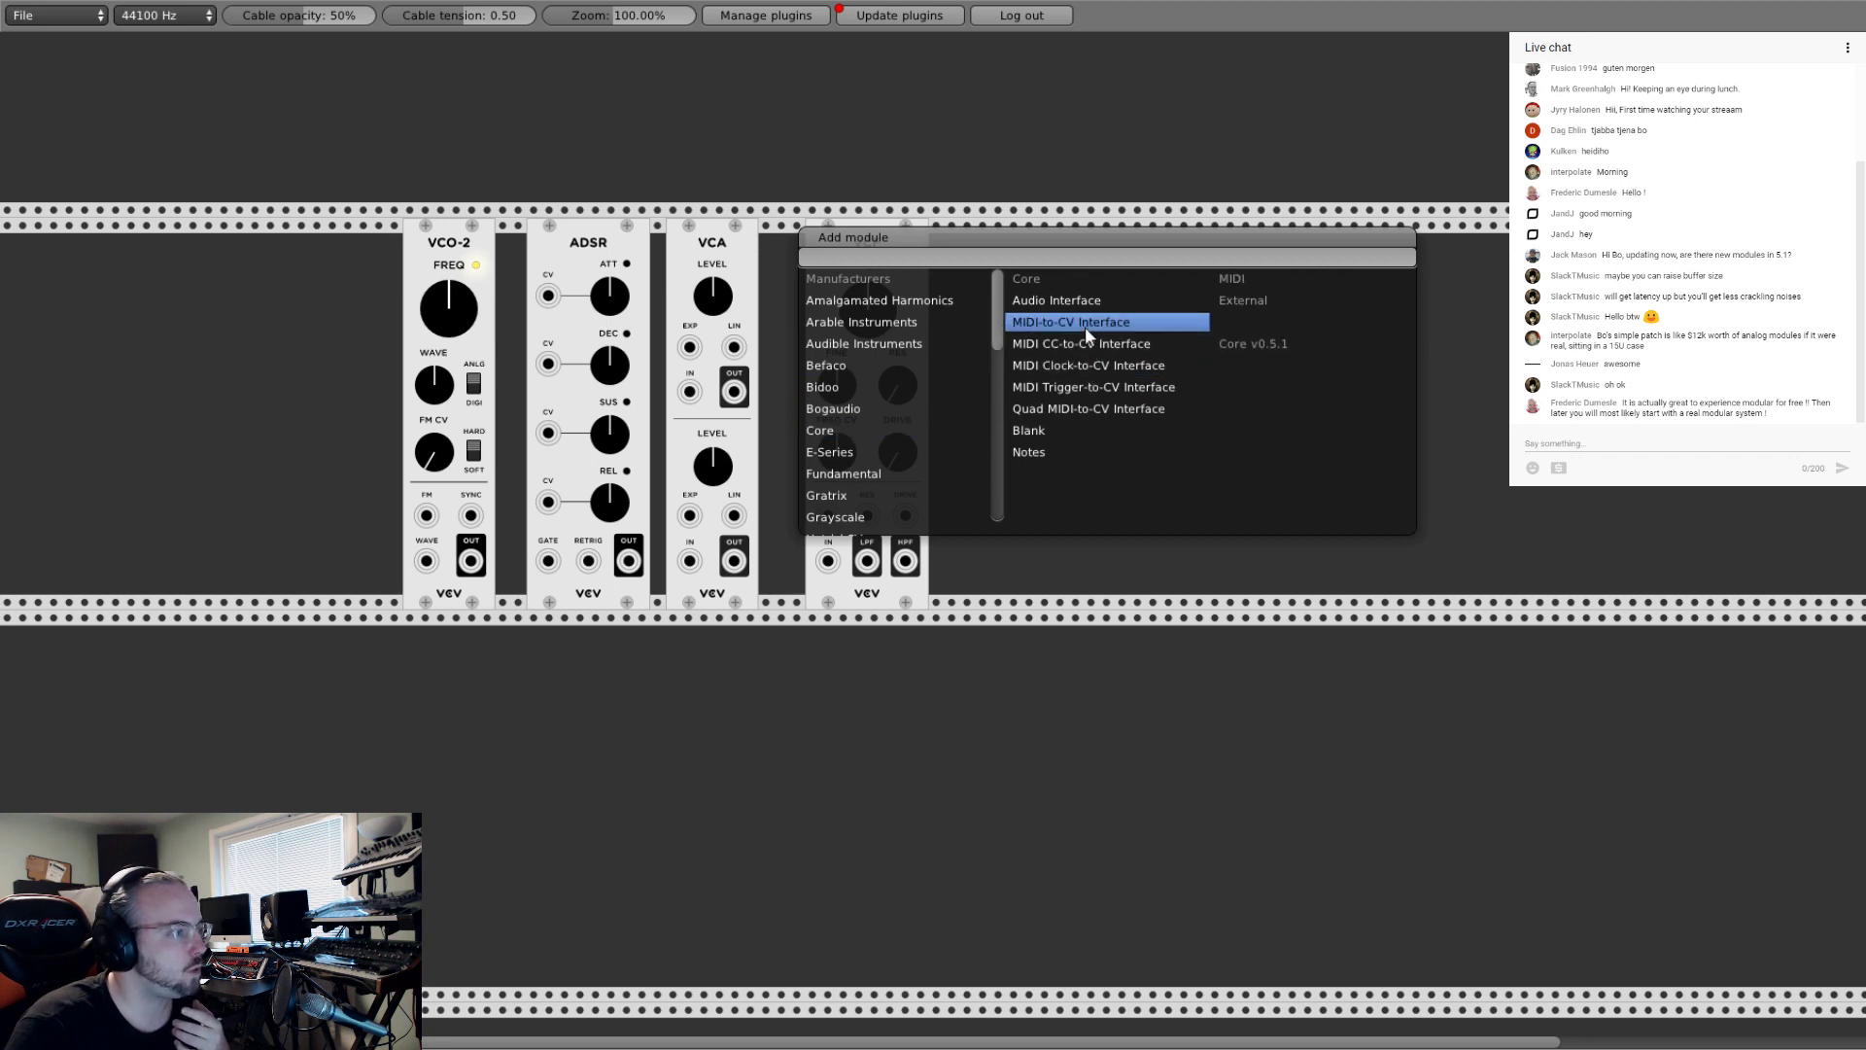
{"action": "left_click", "coordinate": [1058, 303]}
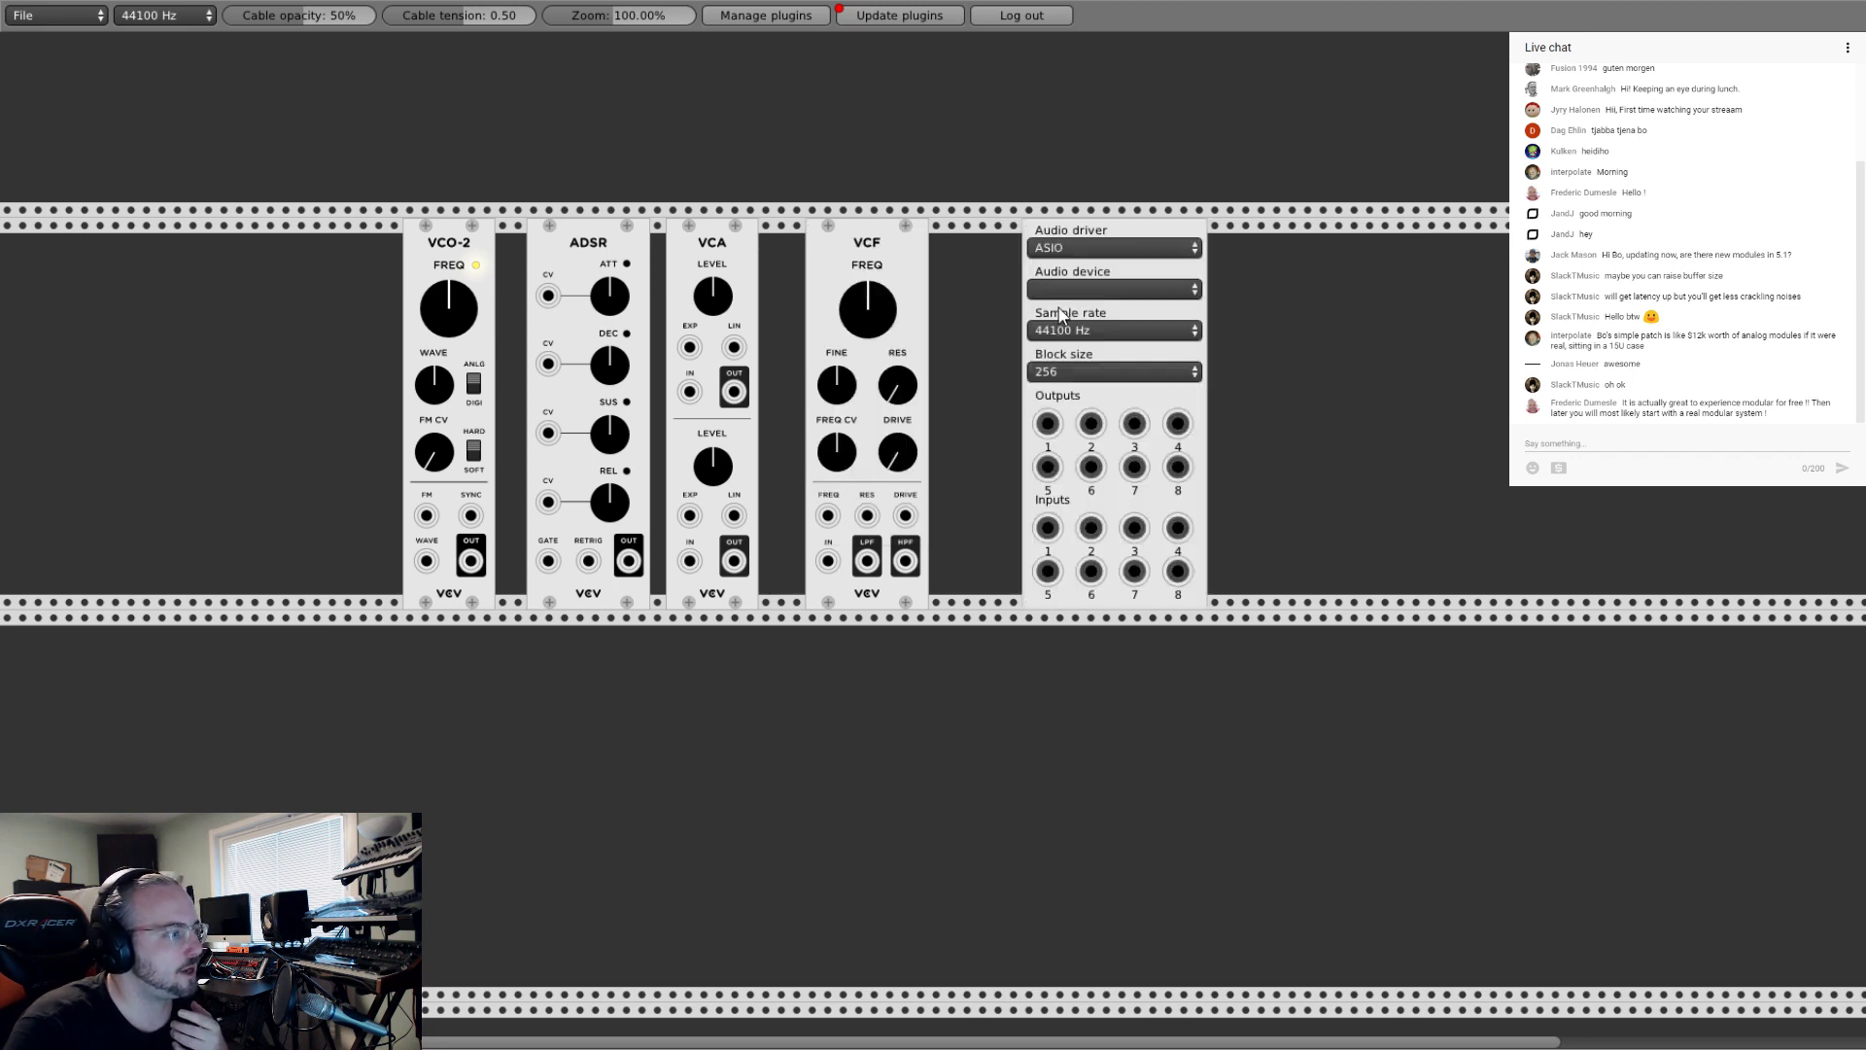
Step: Add a Core MIDI-to-CV Interface before the VCO-2 and move the Audio Interface farther away from the VCF
{"action": "right_click", "coordinate": [789, 720]}
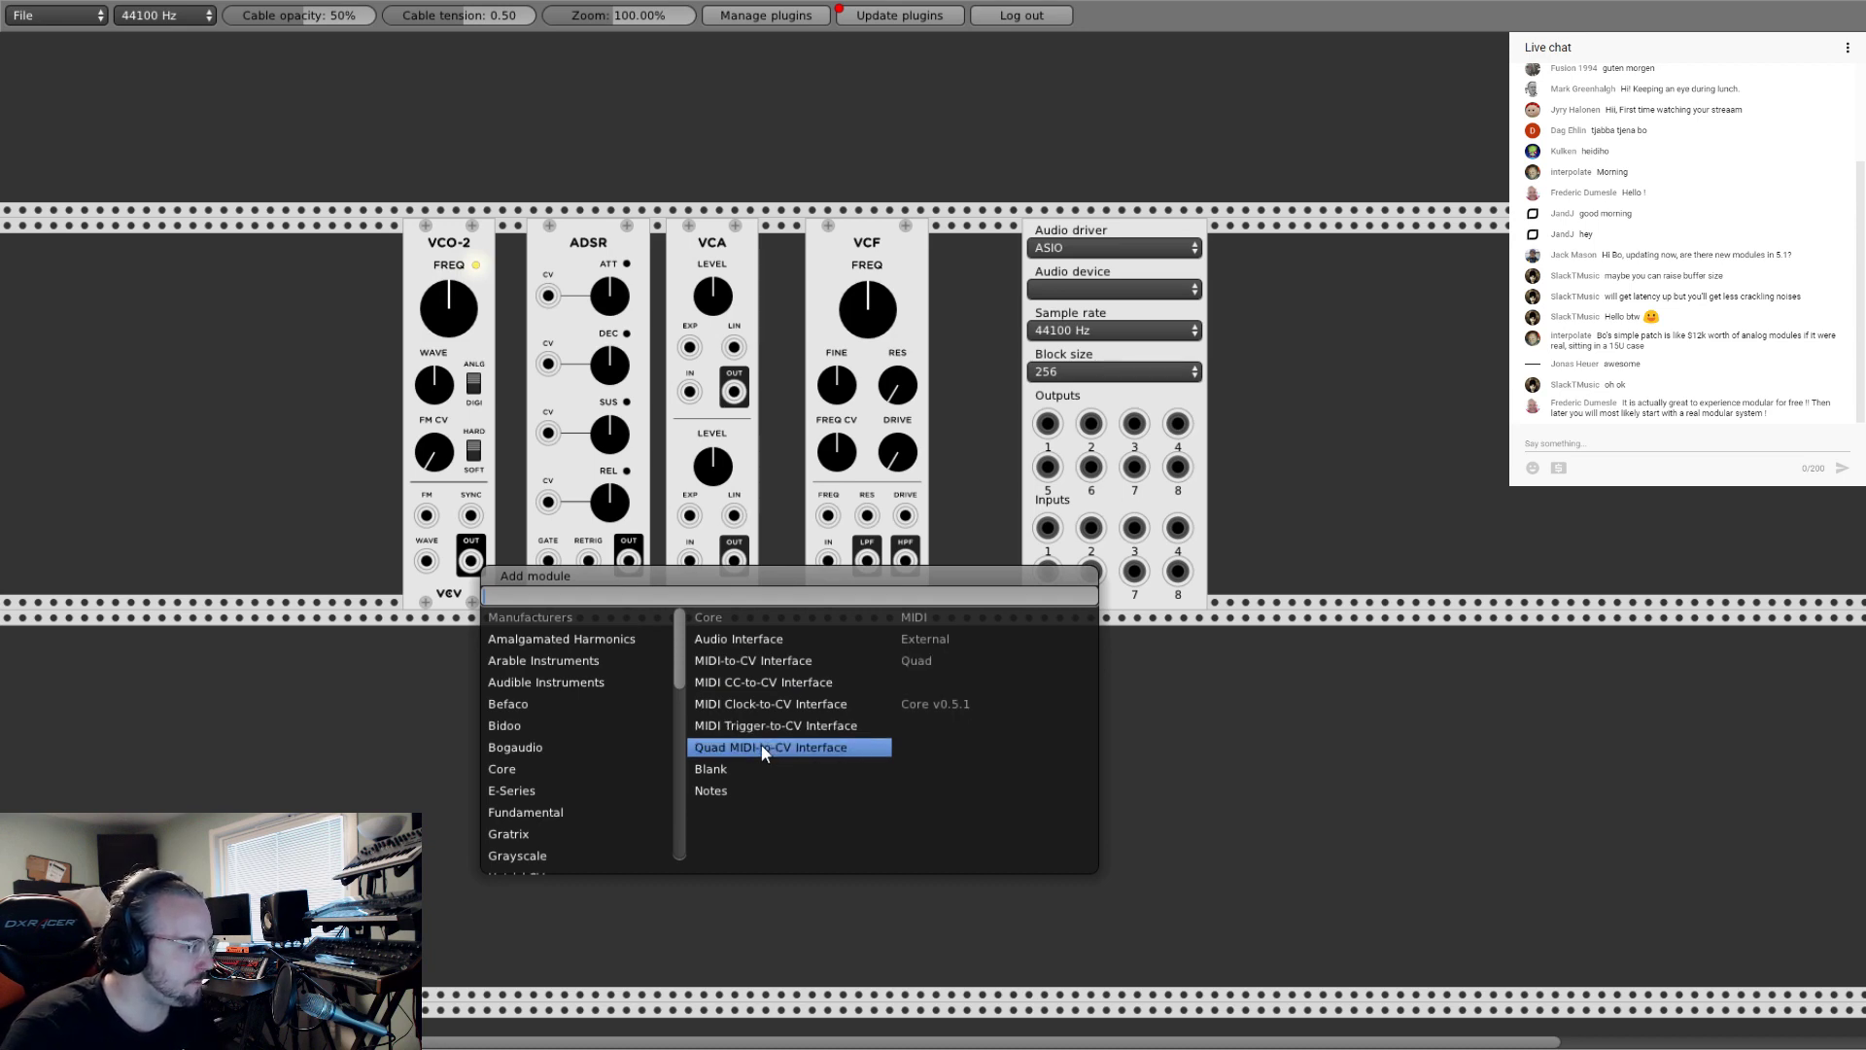
{"action": "left_click", "coordinate": [731, 662]}
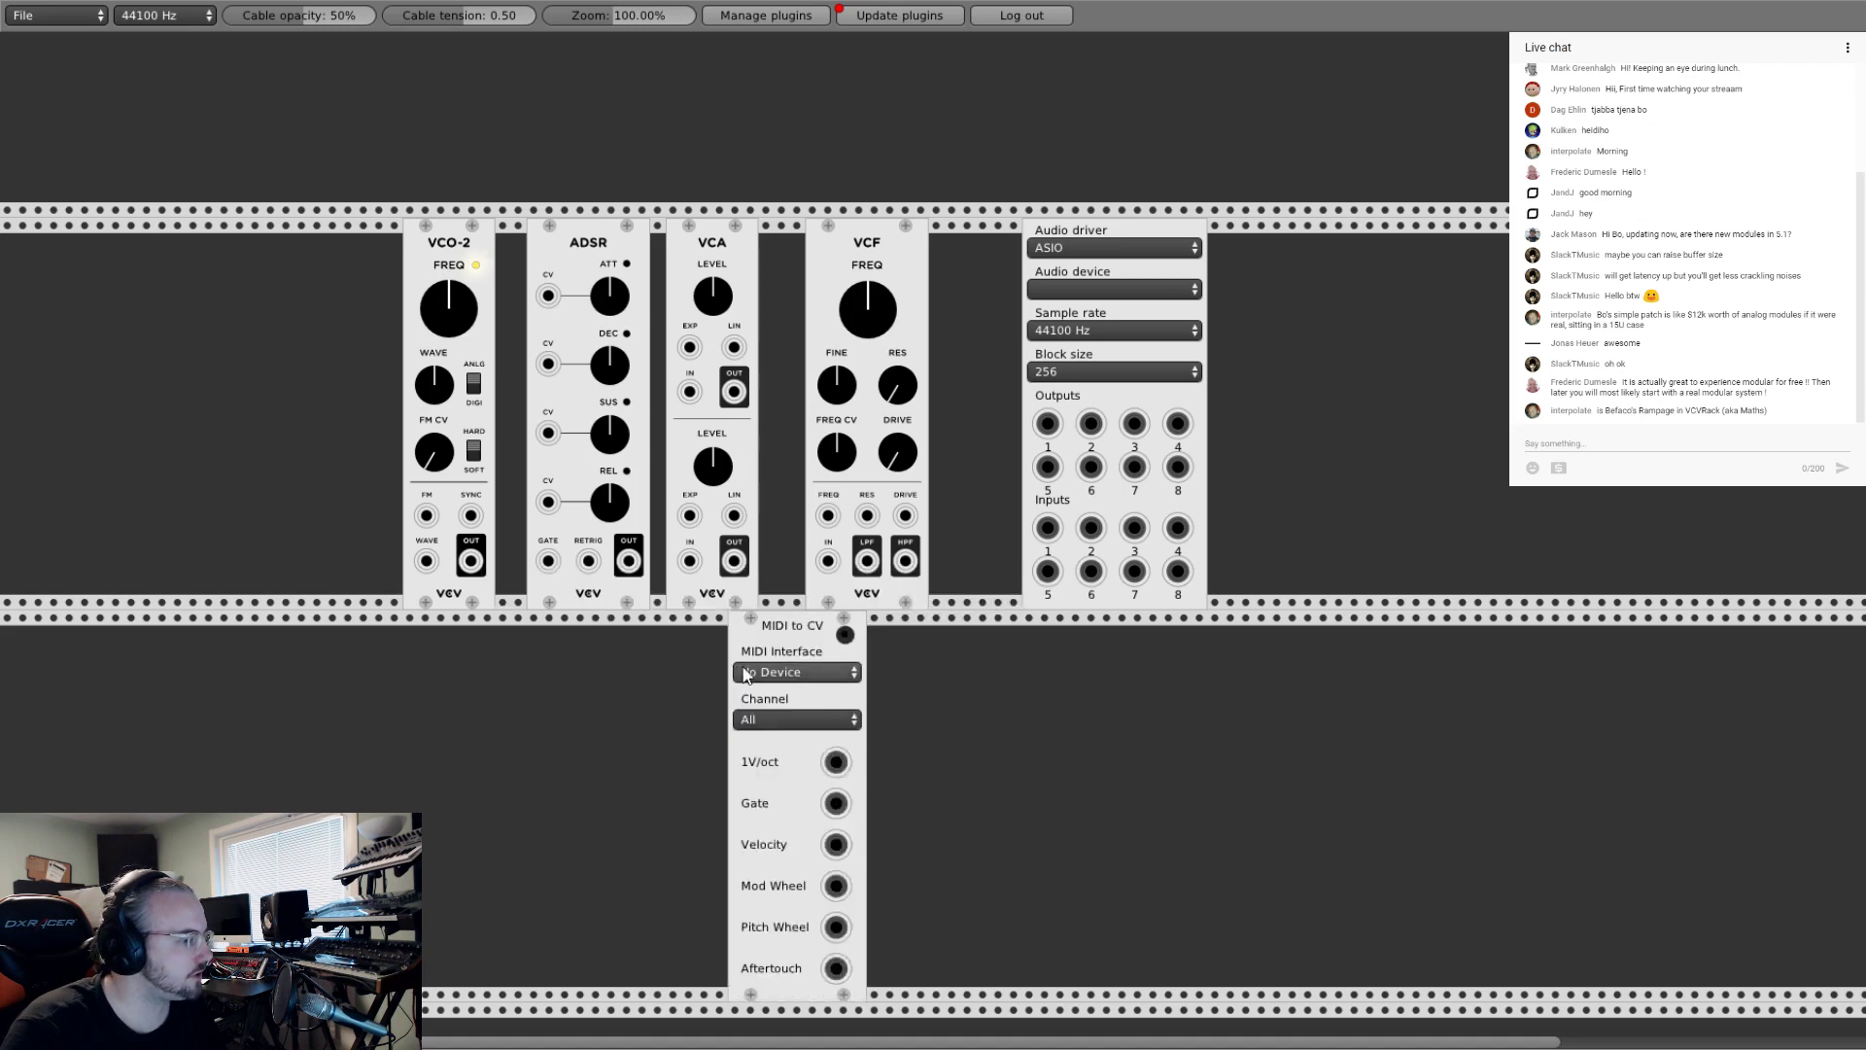
{"action": "left_click_drag", "start_coordinate": [777, 687], "coordinate": [175, 308]}
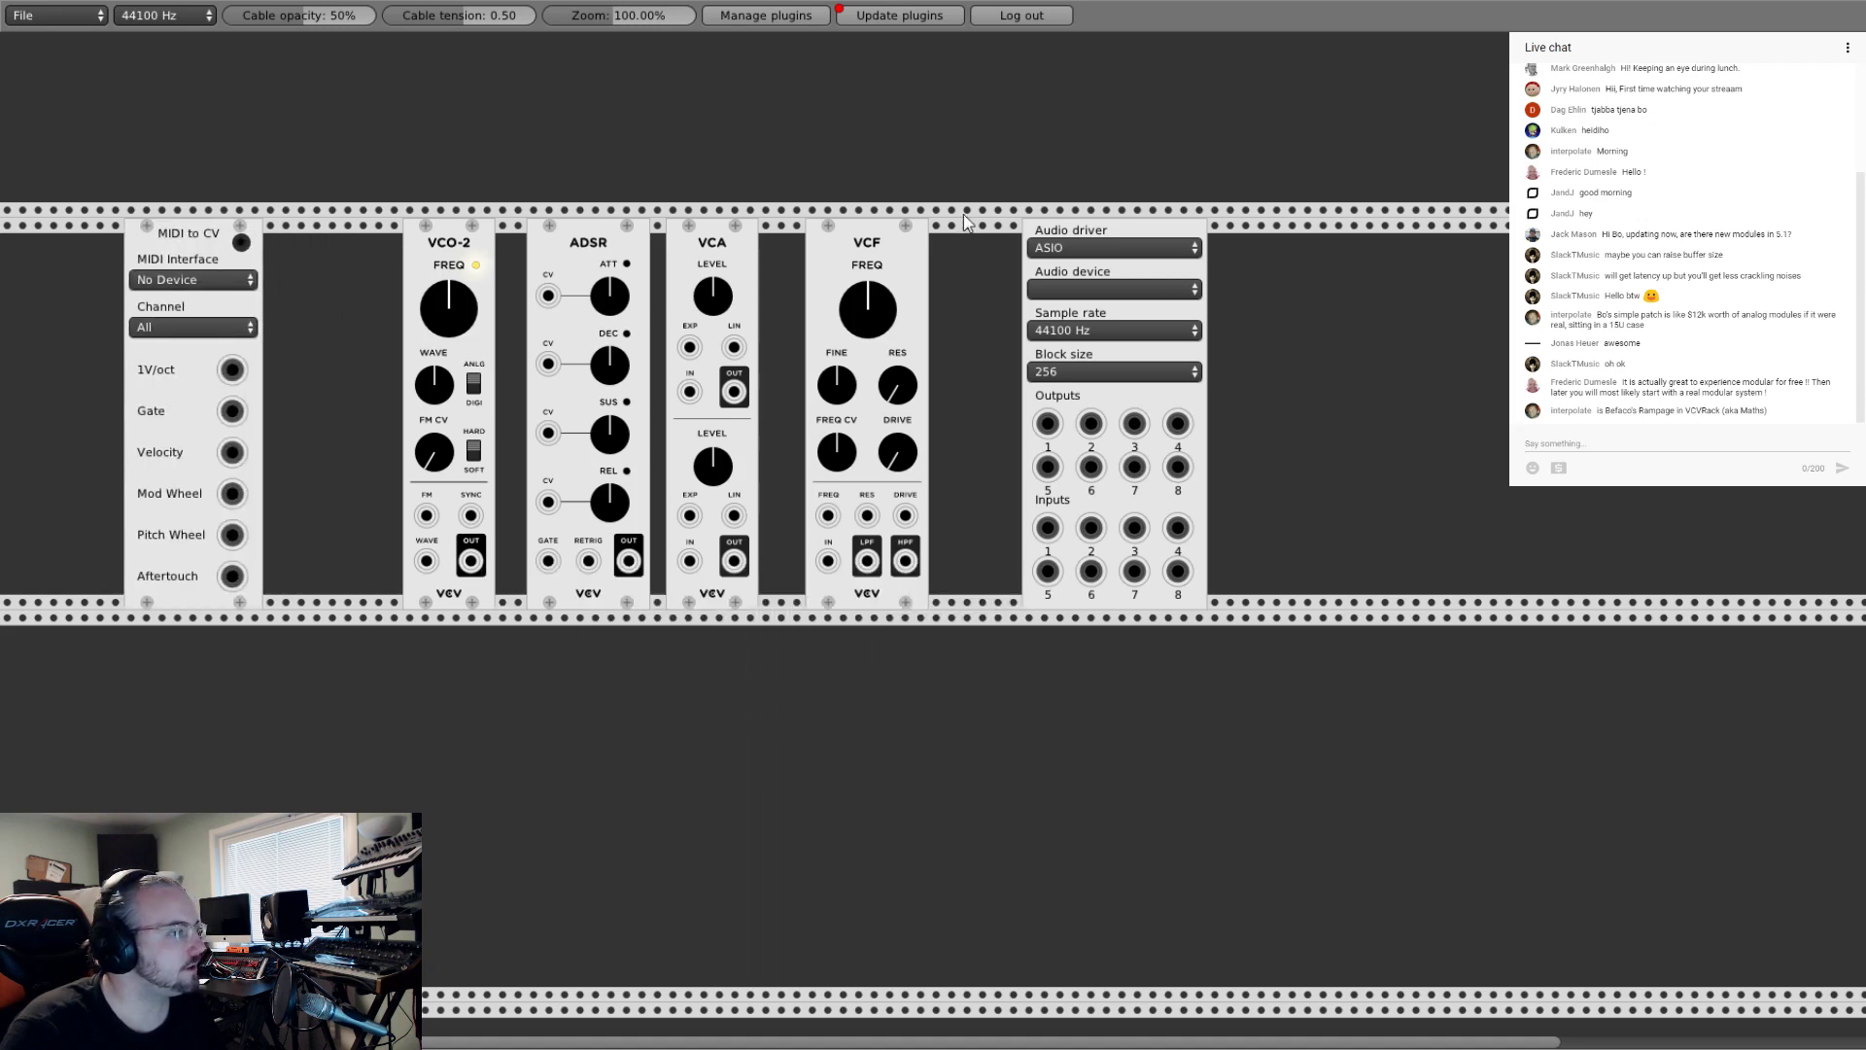
{"action": "left_click_drag", "start_coordinate": [1092, 219], "coordinate": [1590, 220]}
Step: Add two Befaco Mixer modules and place them side by side directly before the Audio Interface
{"action": "right_click", "coordinate": [866, 210]}
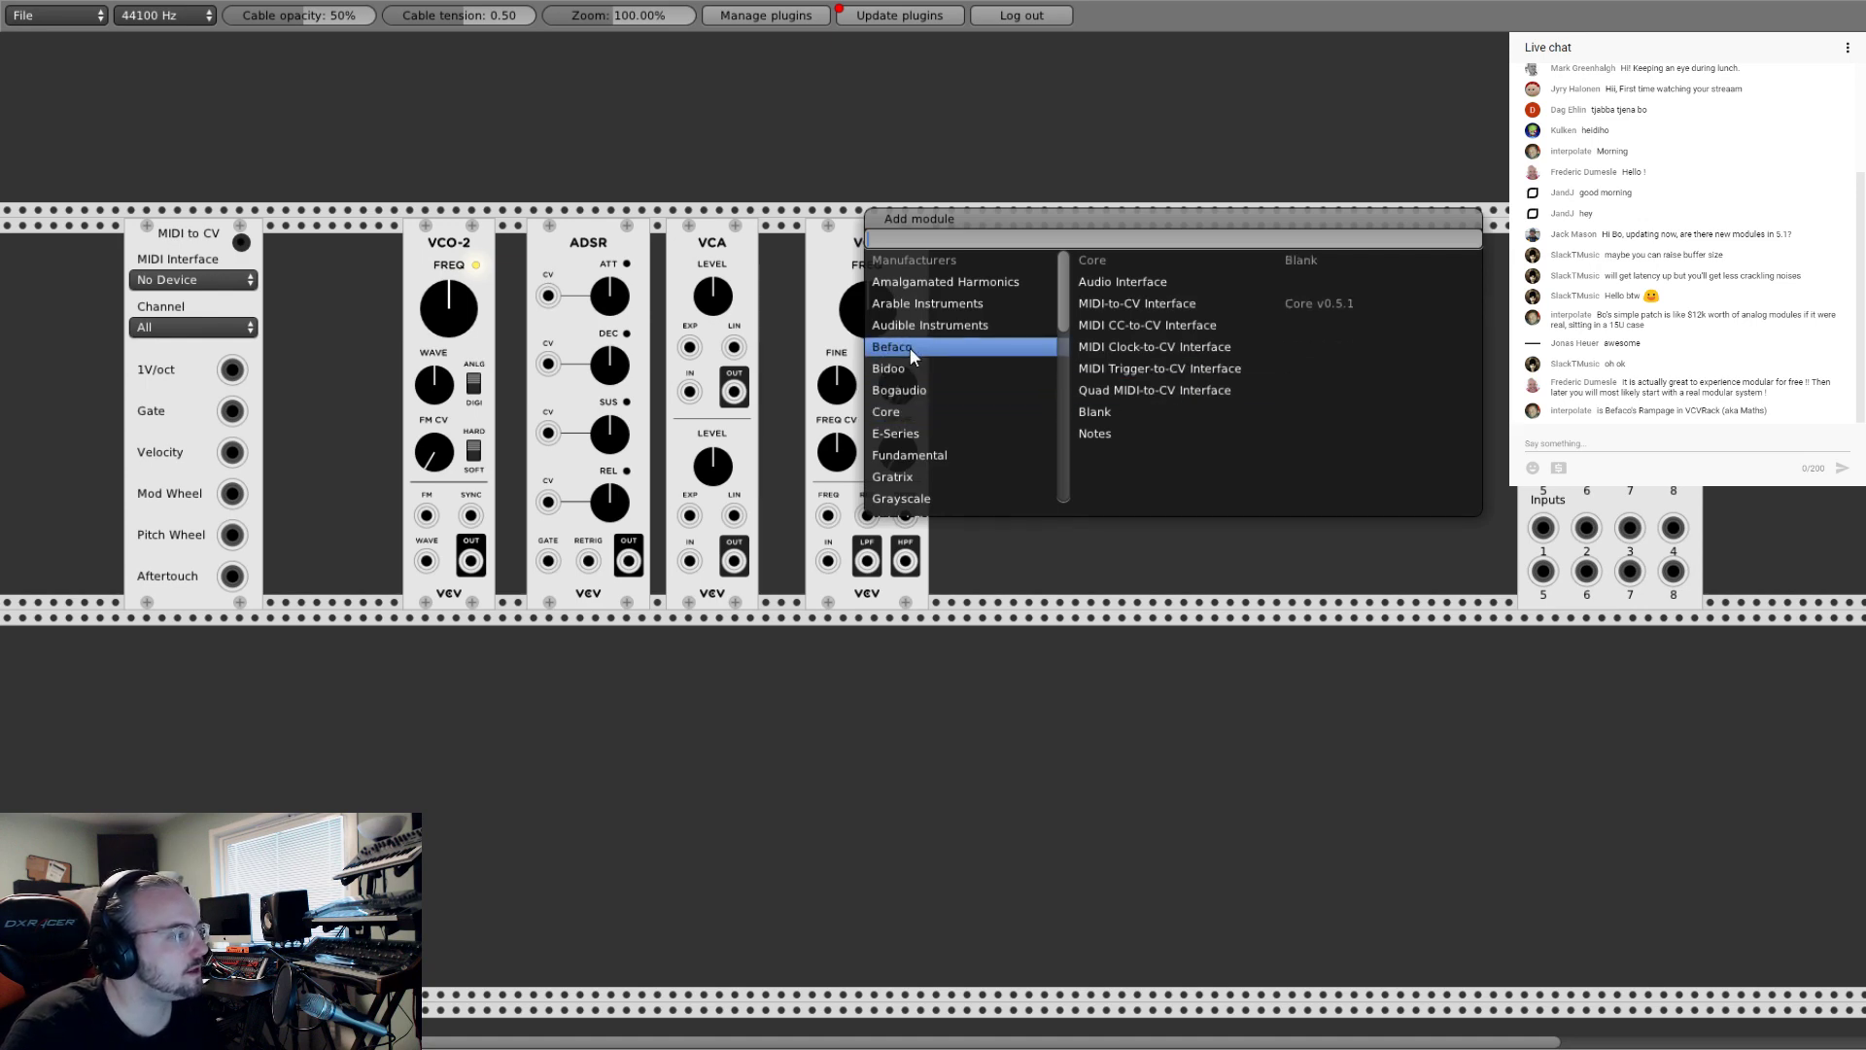
{"action": "mouse_move", "coordinate": [908, 347]}
{"action": "left_click", "coordinate": [1156, 369]}
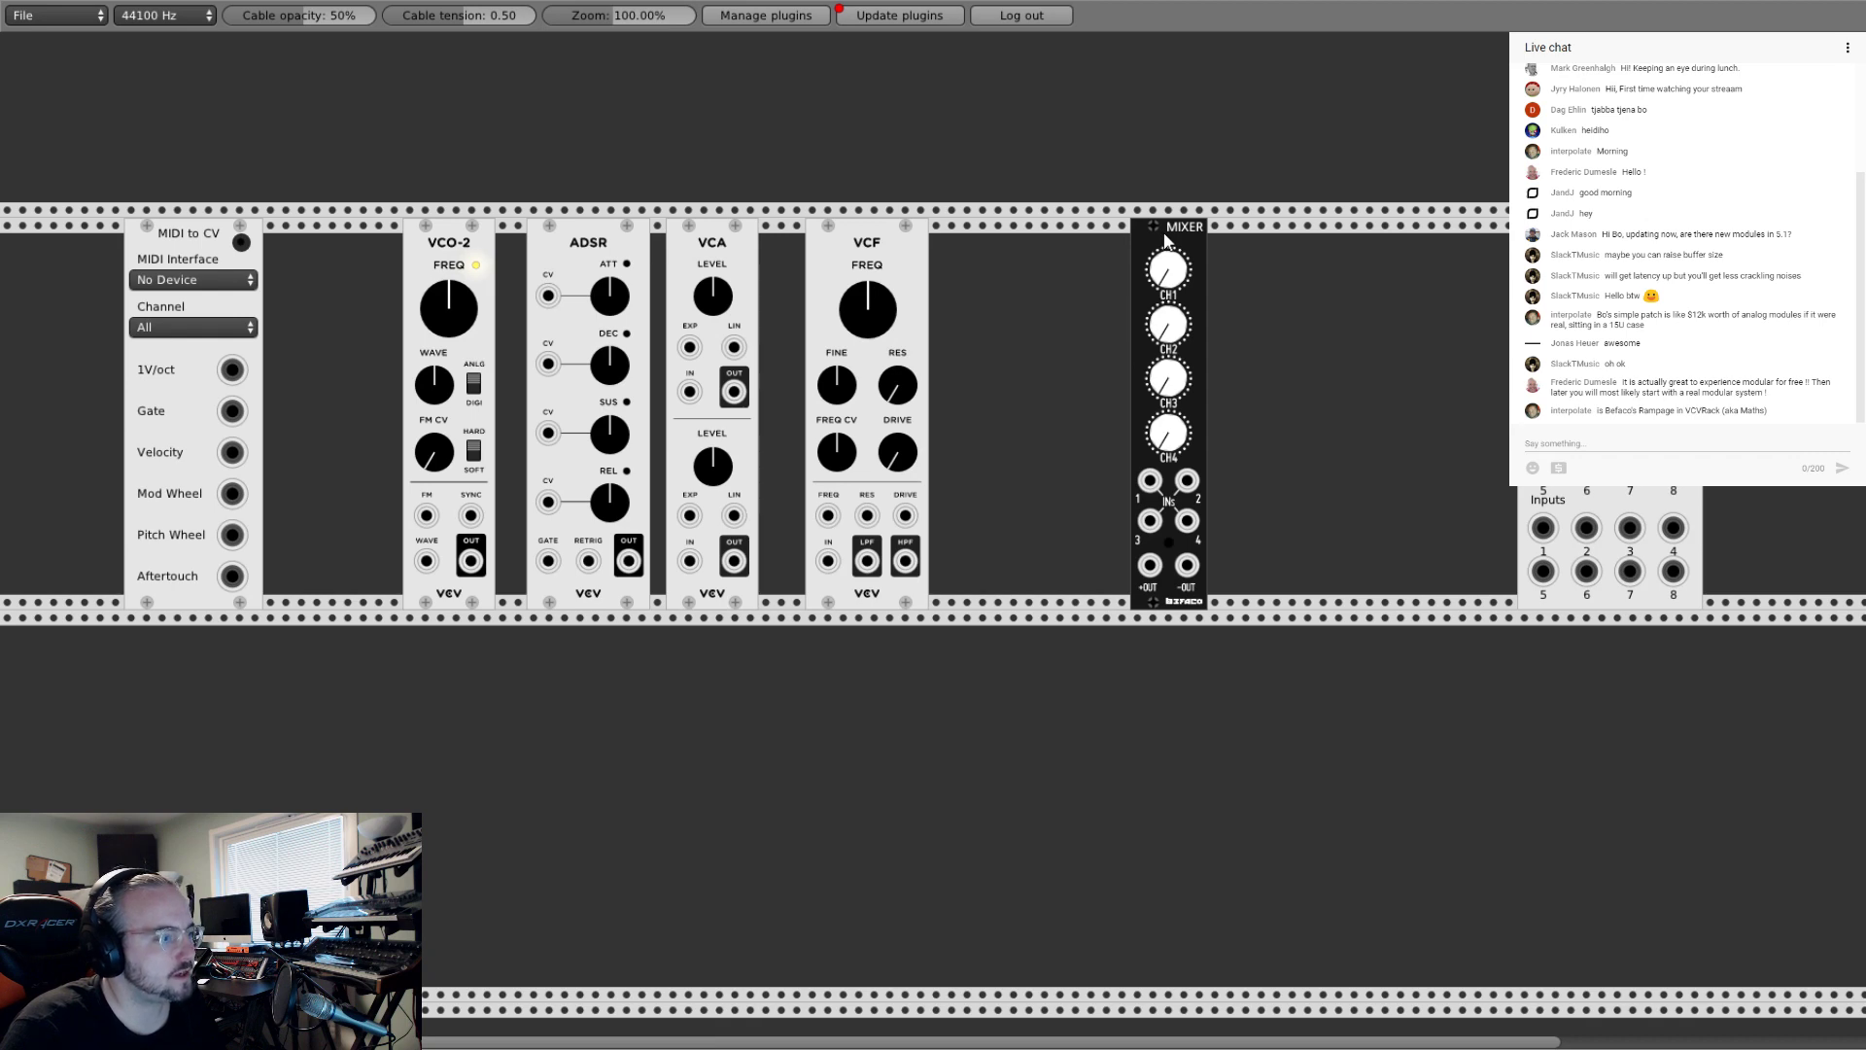
{"action": "left_click_drag", "start_coordinate": [1165, 240], "coordinate": [1338, 260]}
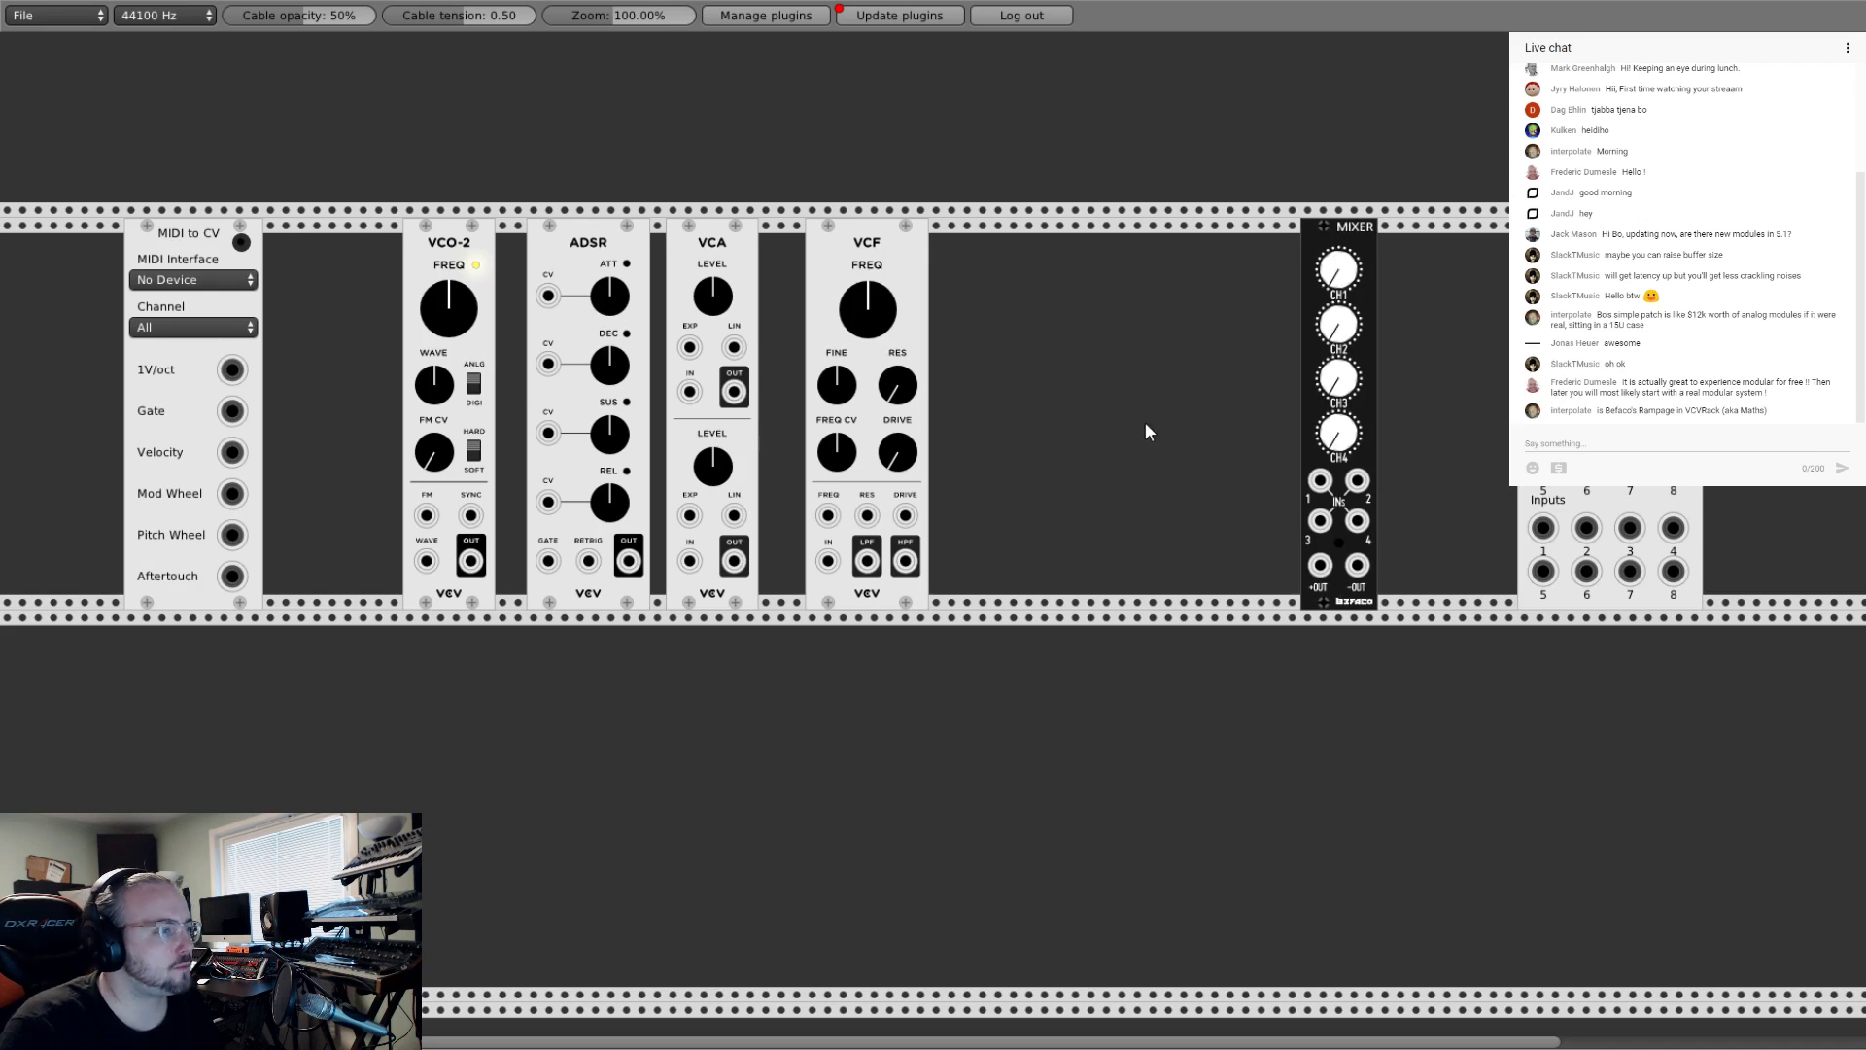
{"action": "right_click", "coordinate": [1104, 399]}
{"action": "left_click", "coordinate": [1085, 408]}
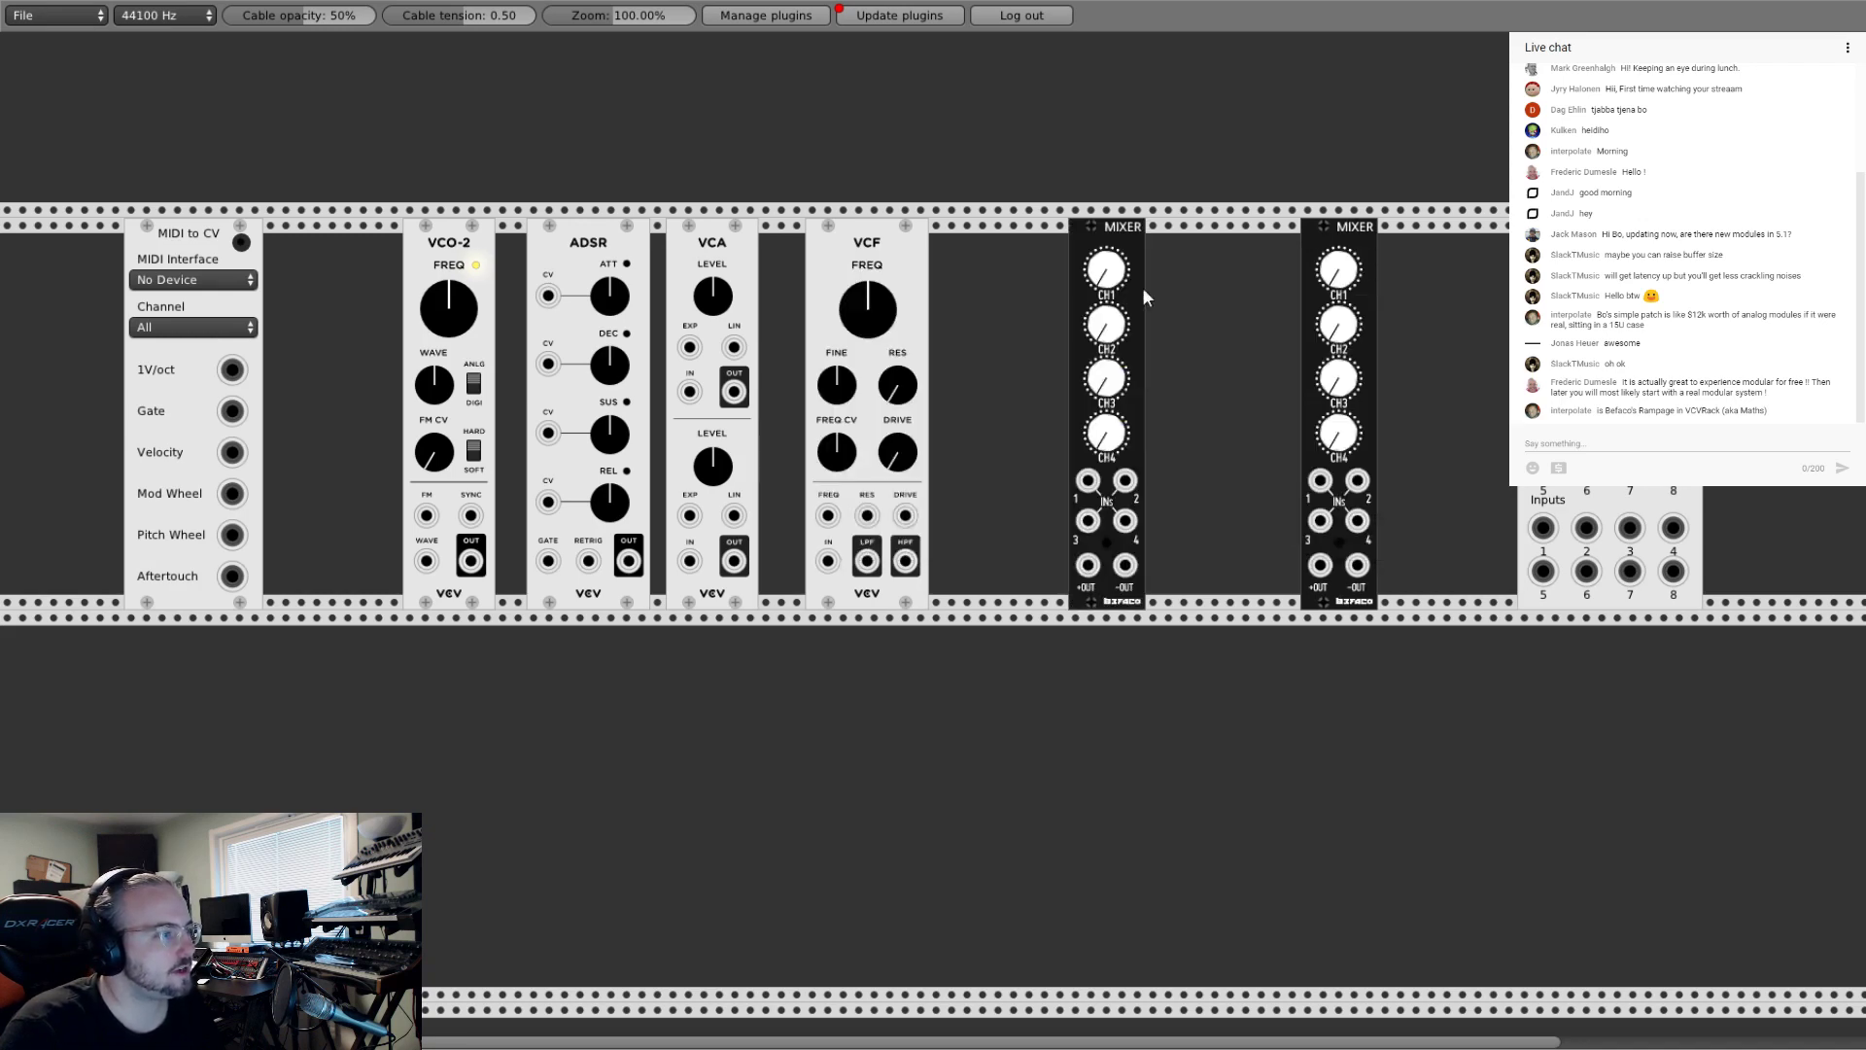
{"action": "left_click_drag", "start_coordinate": [1119, 254], "coordinate": [1501, 240]}
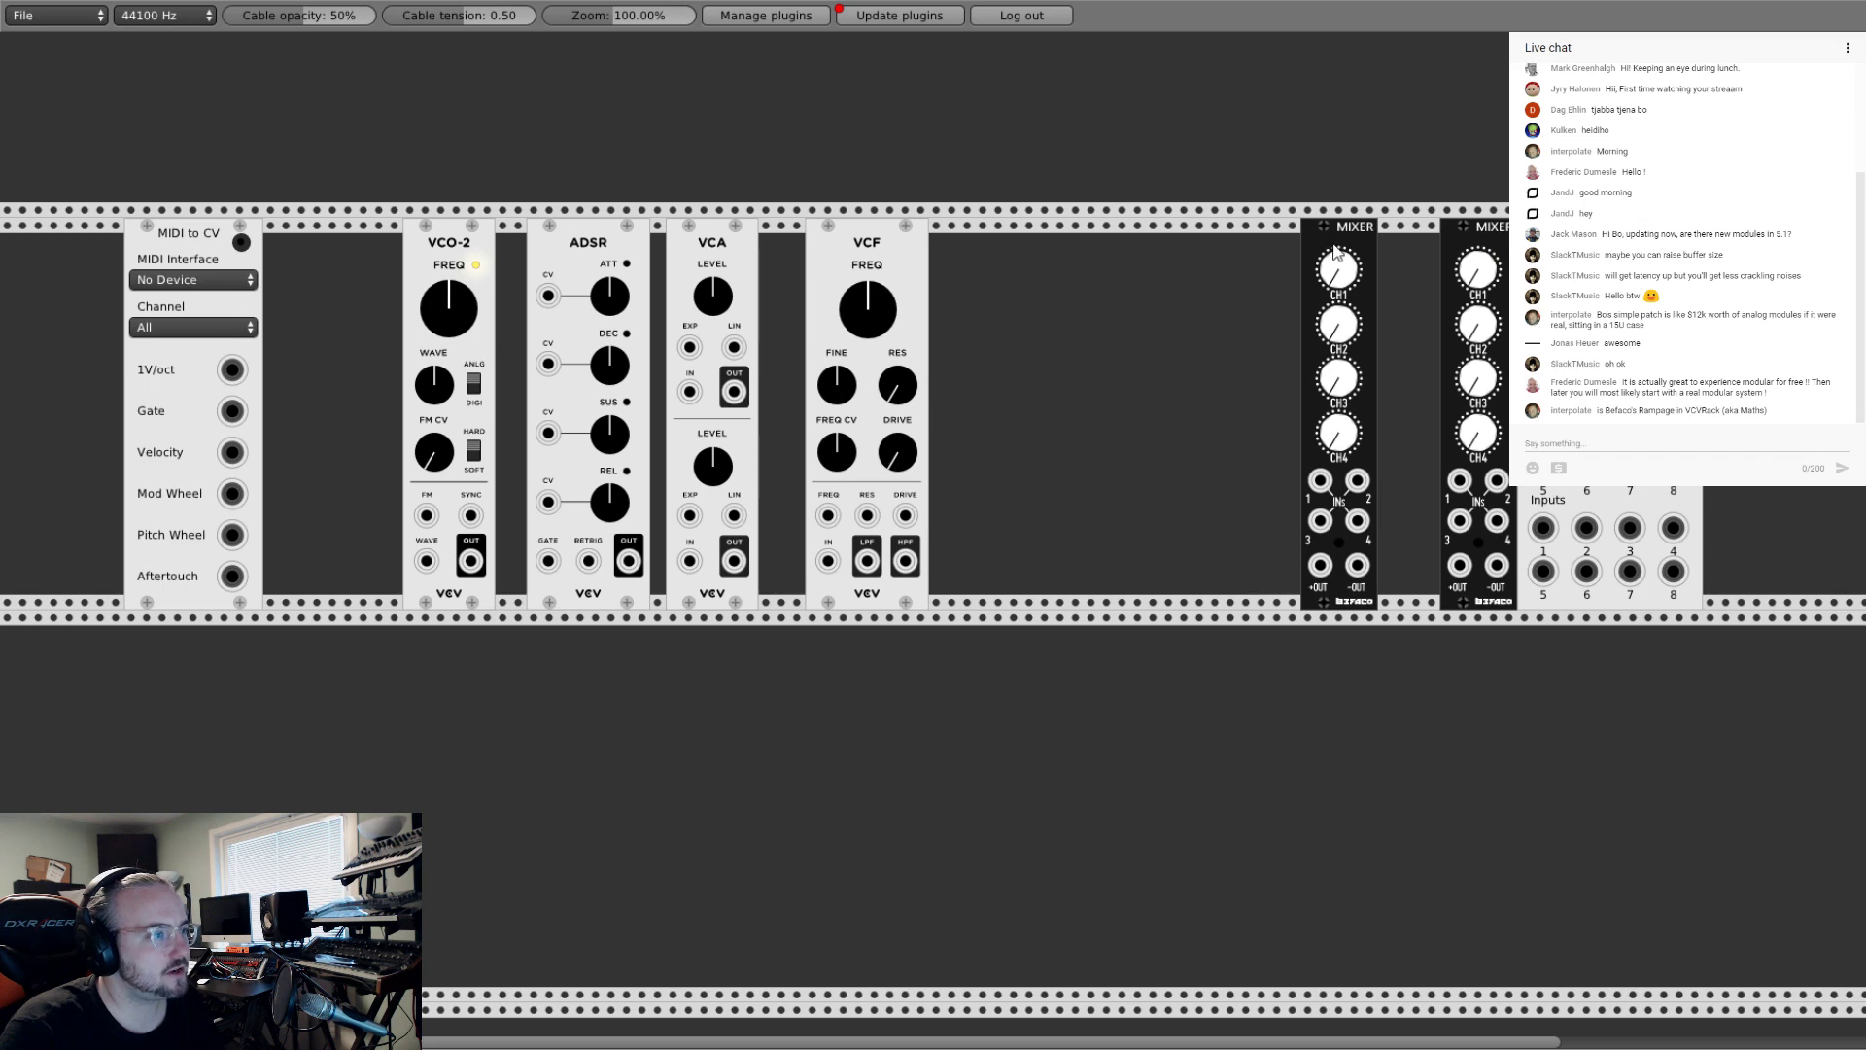
{"action": "left_click_drag", "start_coordinate": [1334, 251], "coordinate": [1397, 251]}
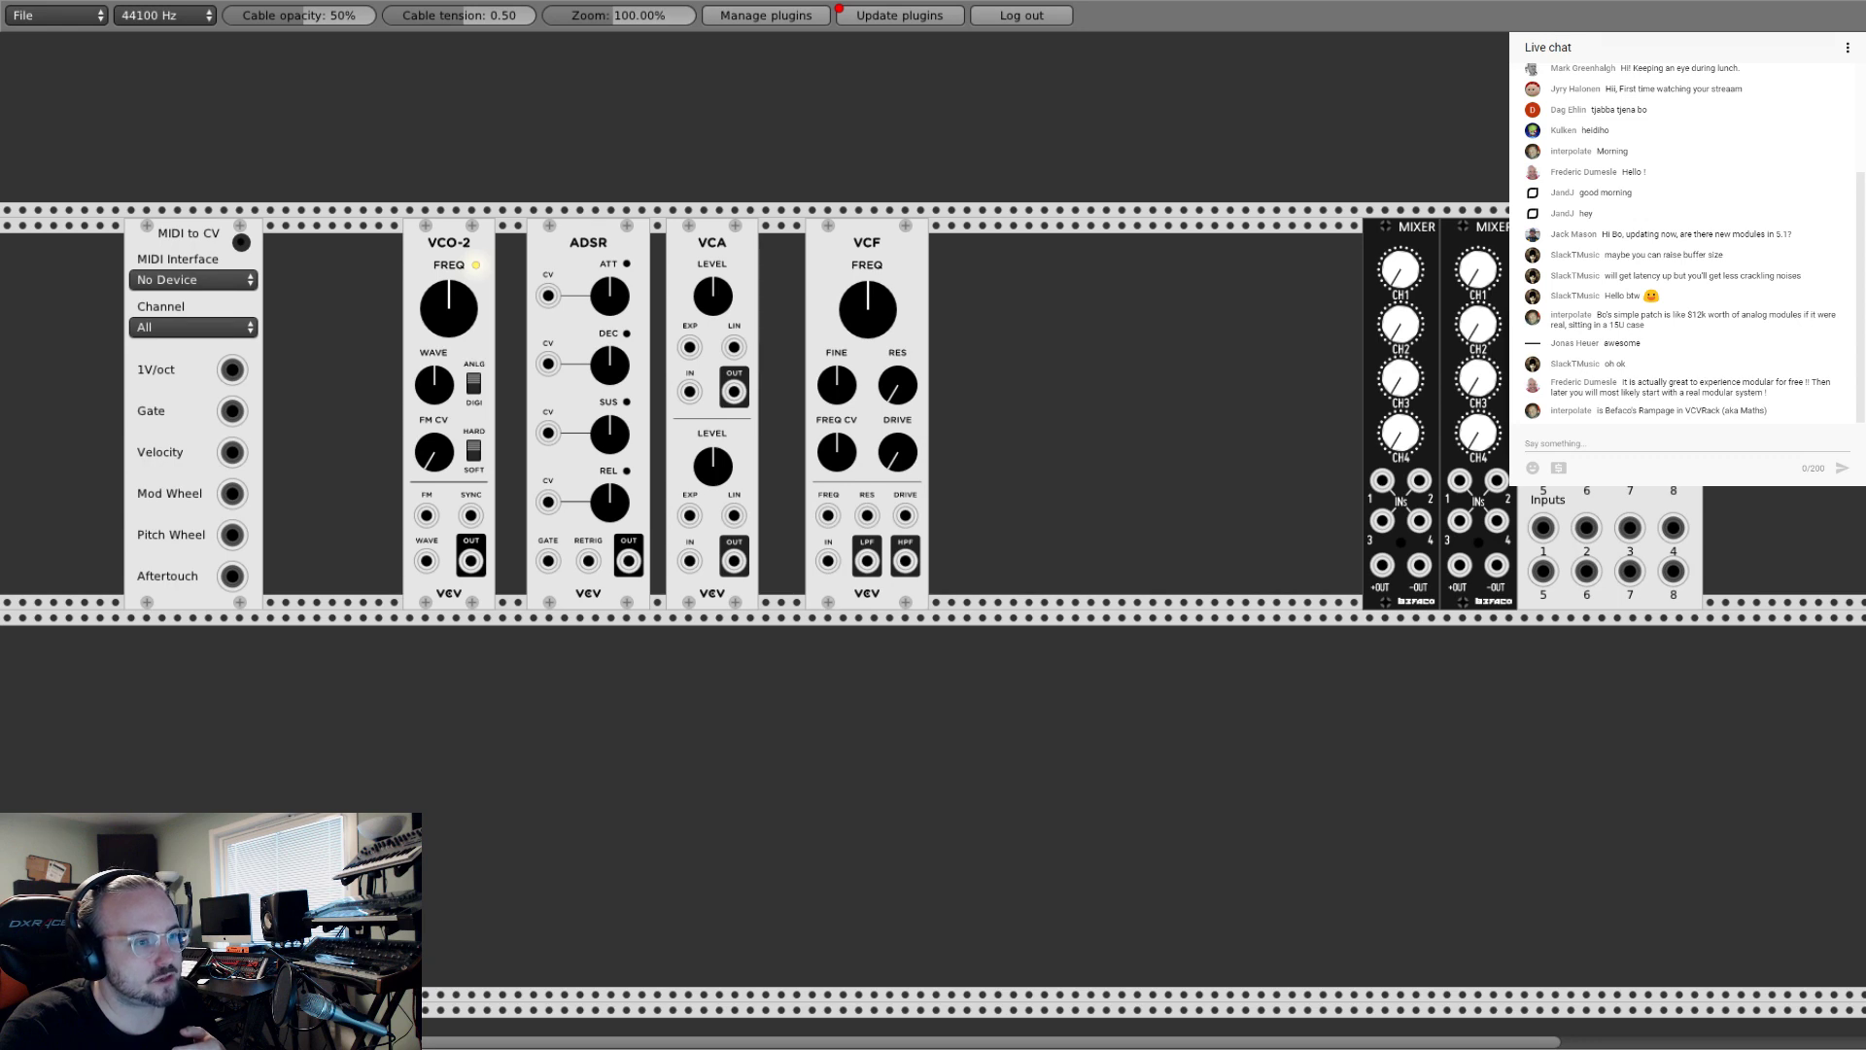
Step: Choose a different block size on the Audio Interface
{"action": "left_click", "coordinate": [1594, 371]}
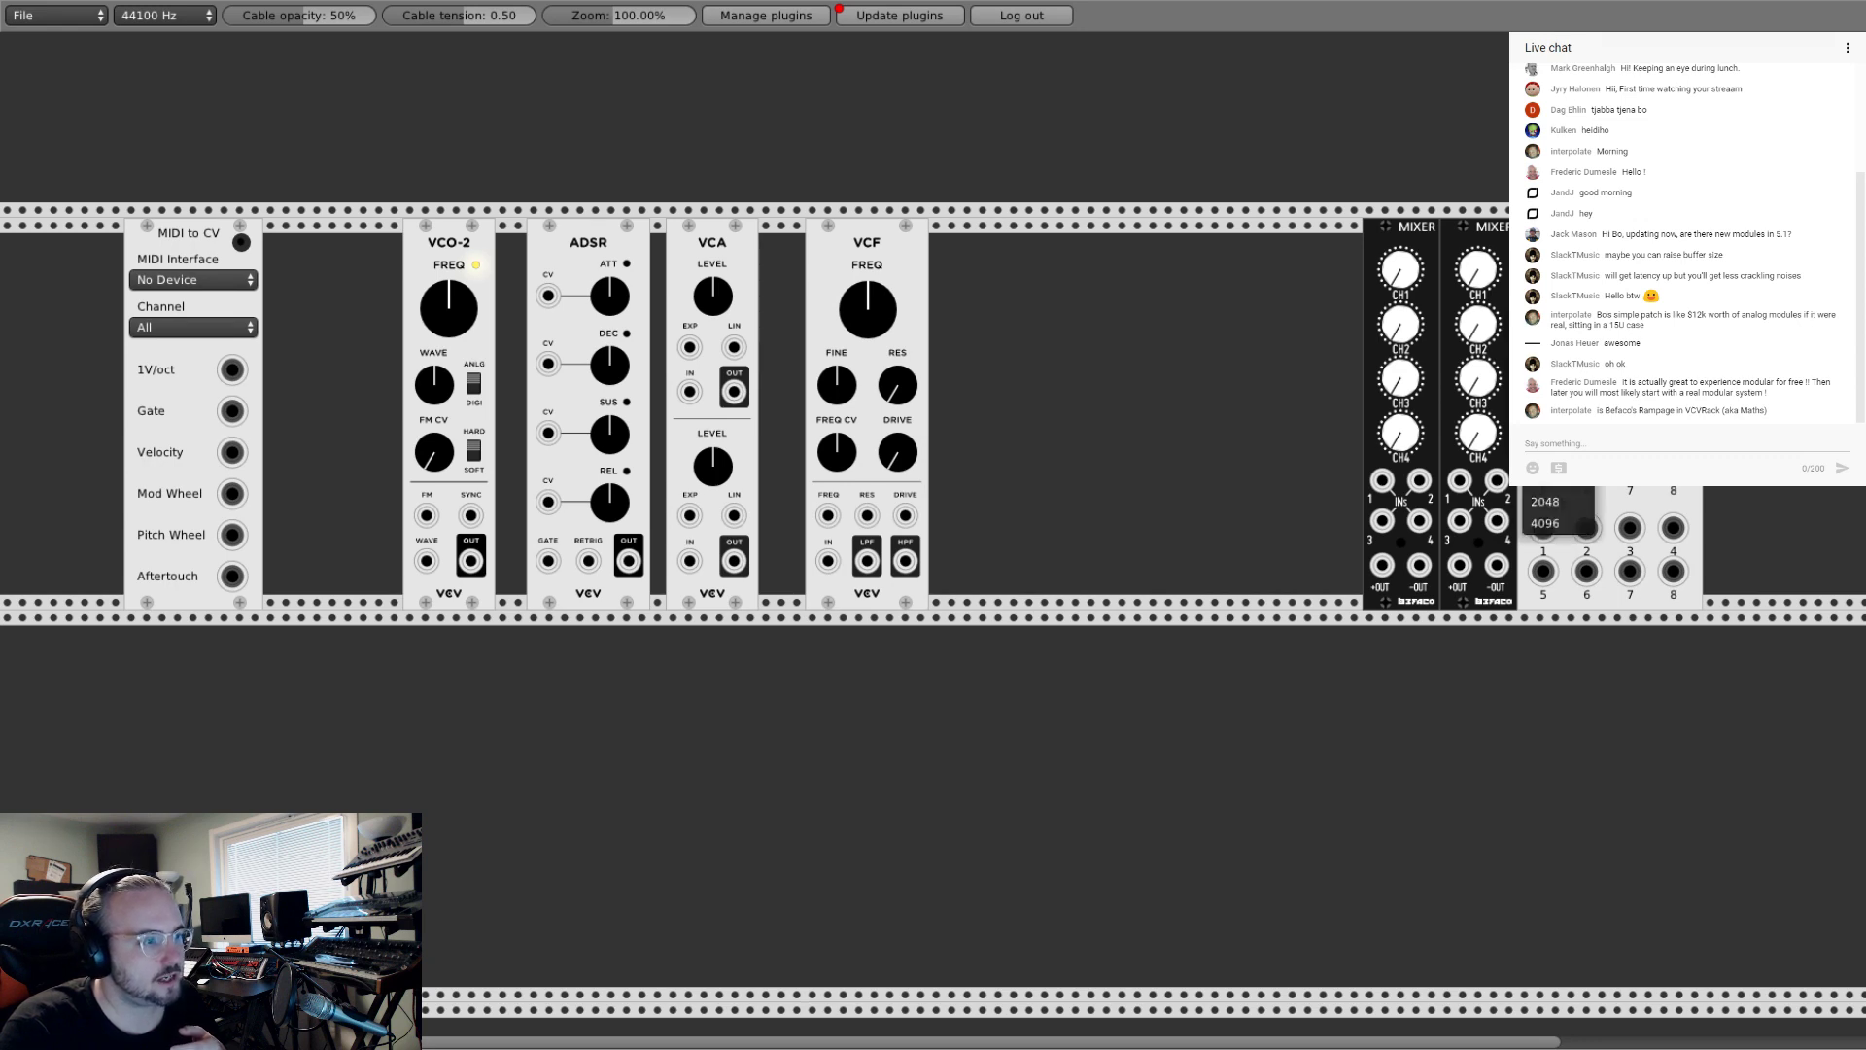
{"action": "left_click", "coordinate": [1555, 460]}
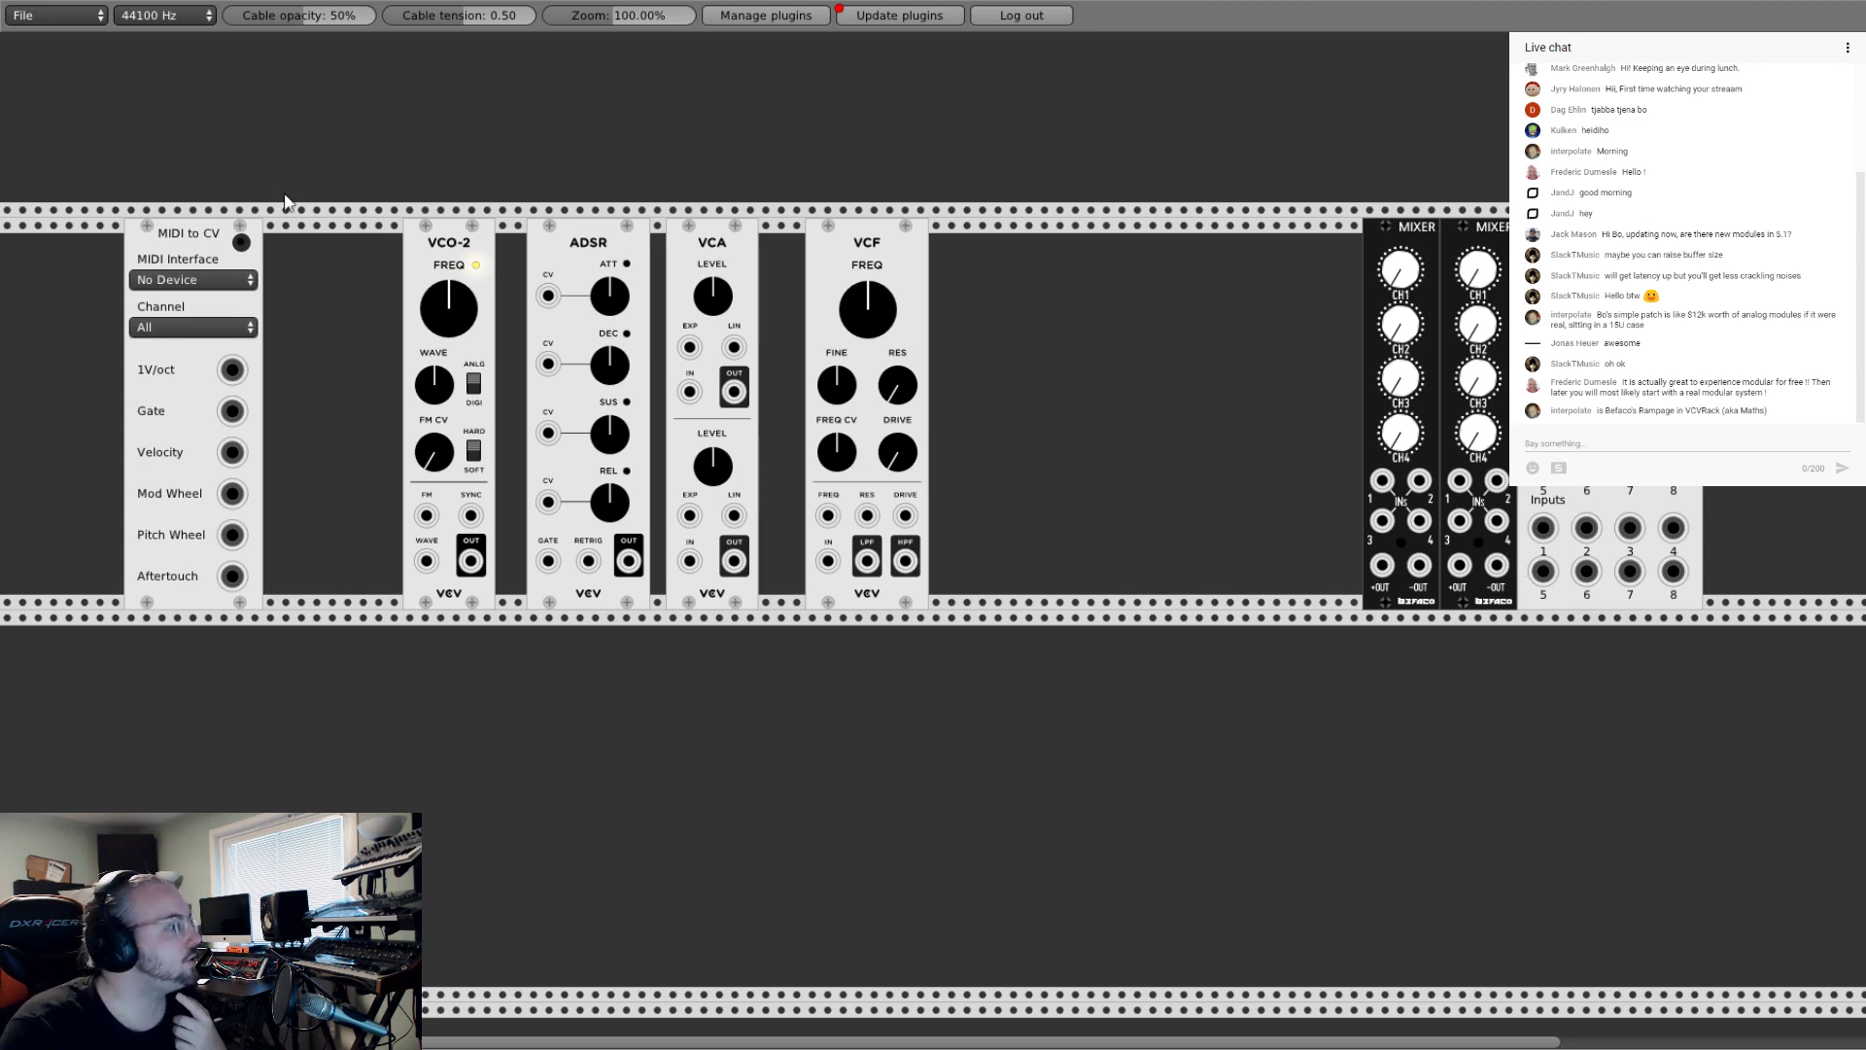
Step: Move the MIDI to CV module closer to the VCO-2 and set its MIDI interface to Arturia KeyStep 32
{"action": "left_click_drag", "start_coordinate": [194, 239], "coordinate": [256, 239]}
{"action": "left_click", "coordinate": [237, 278]}
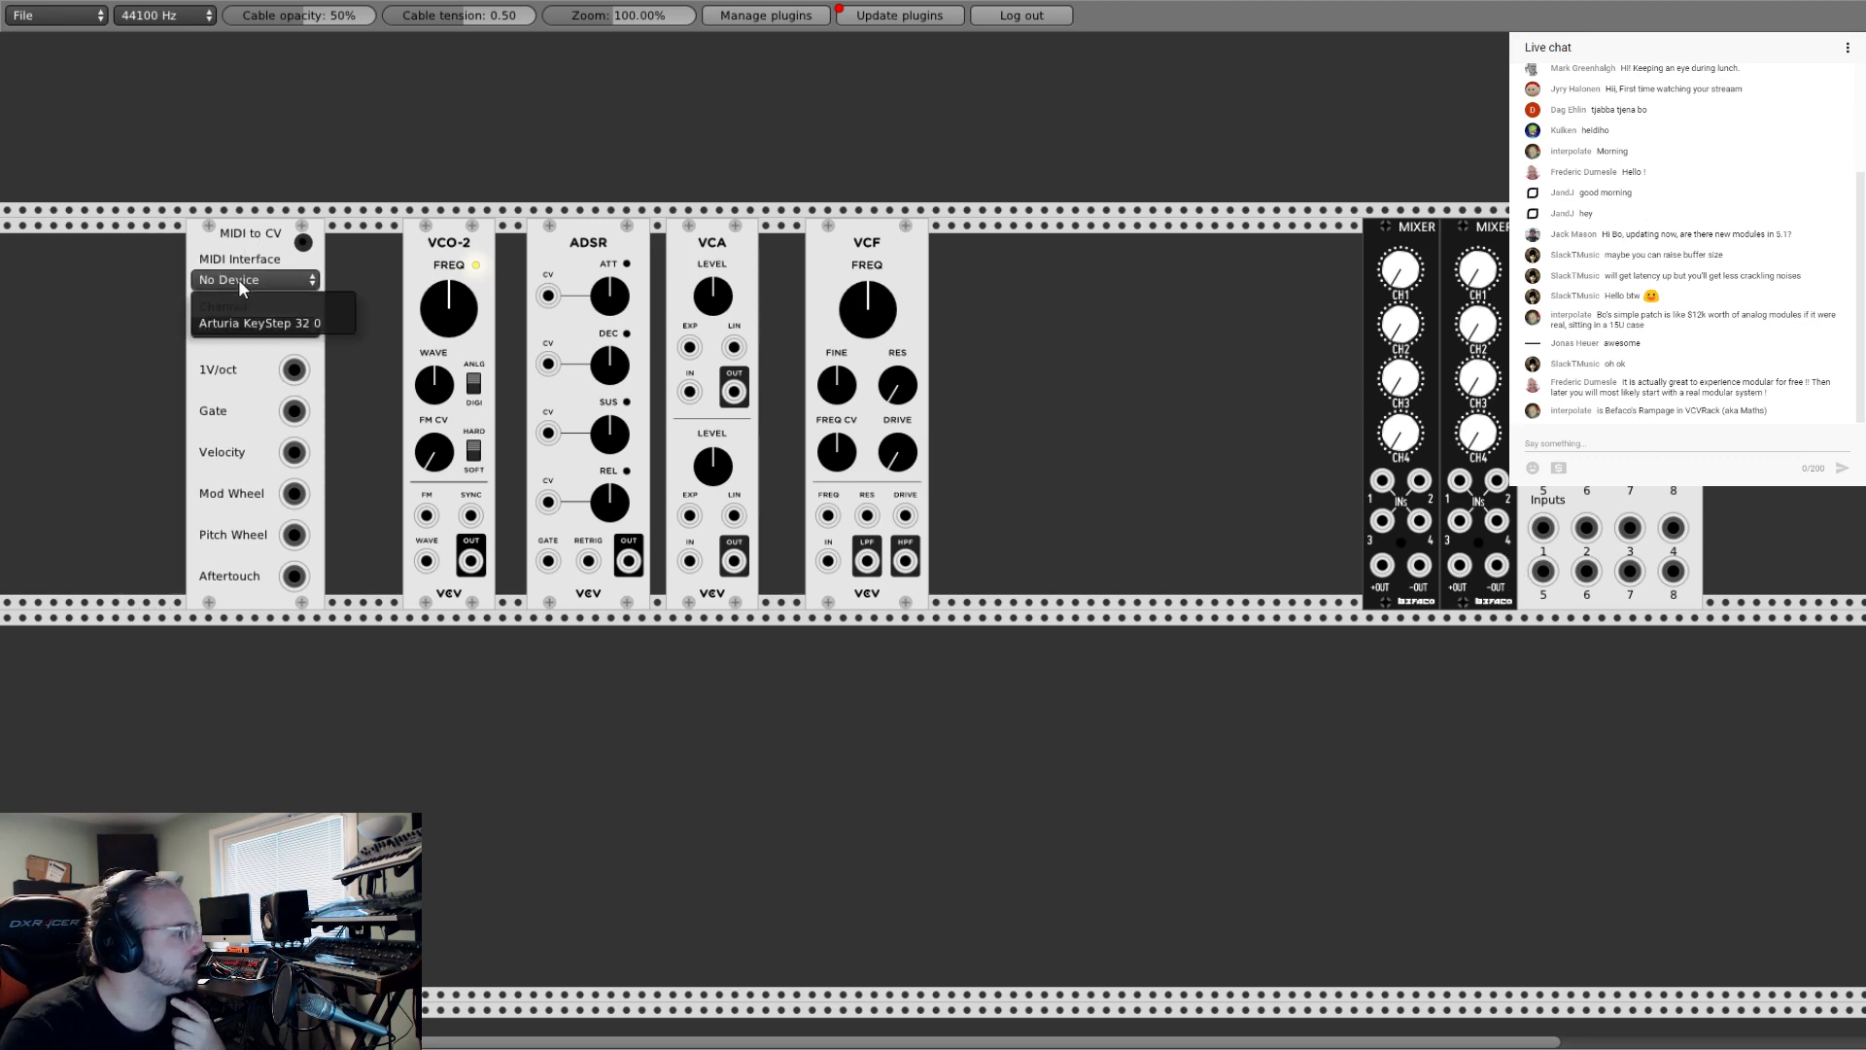
{"action": "left_click", "coordinate": [255, 322]}
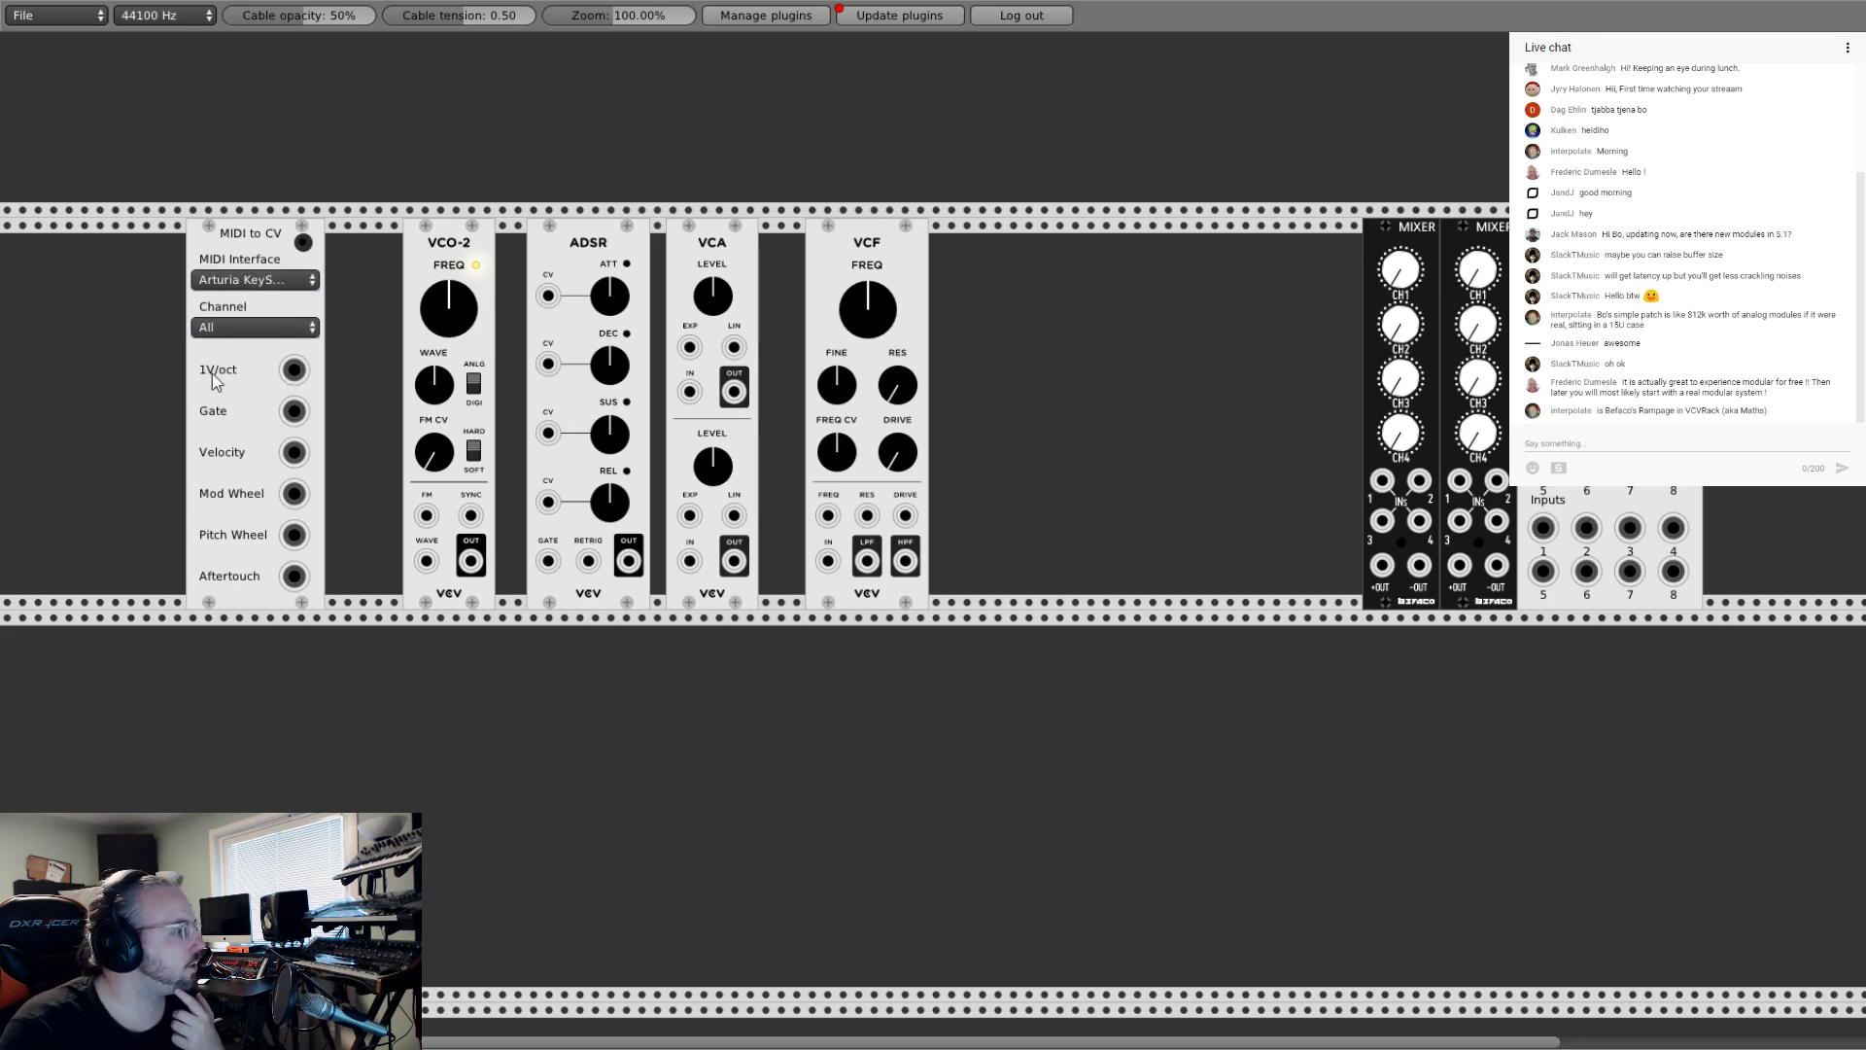
Step: Replace the VCO-2 with a Fundamental VCO-1 placed between the MIDI to CV and ADSR modules
{"action": "left_click_drag", "start_coordinate": [292, 373], "coordinate": [386, 578]}
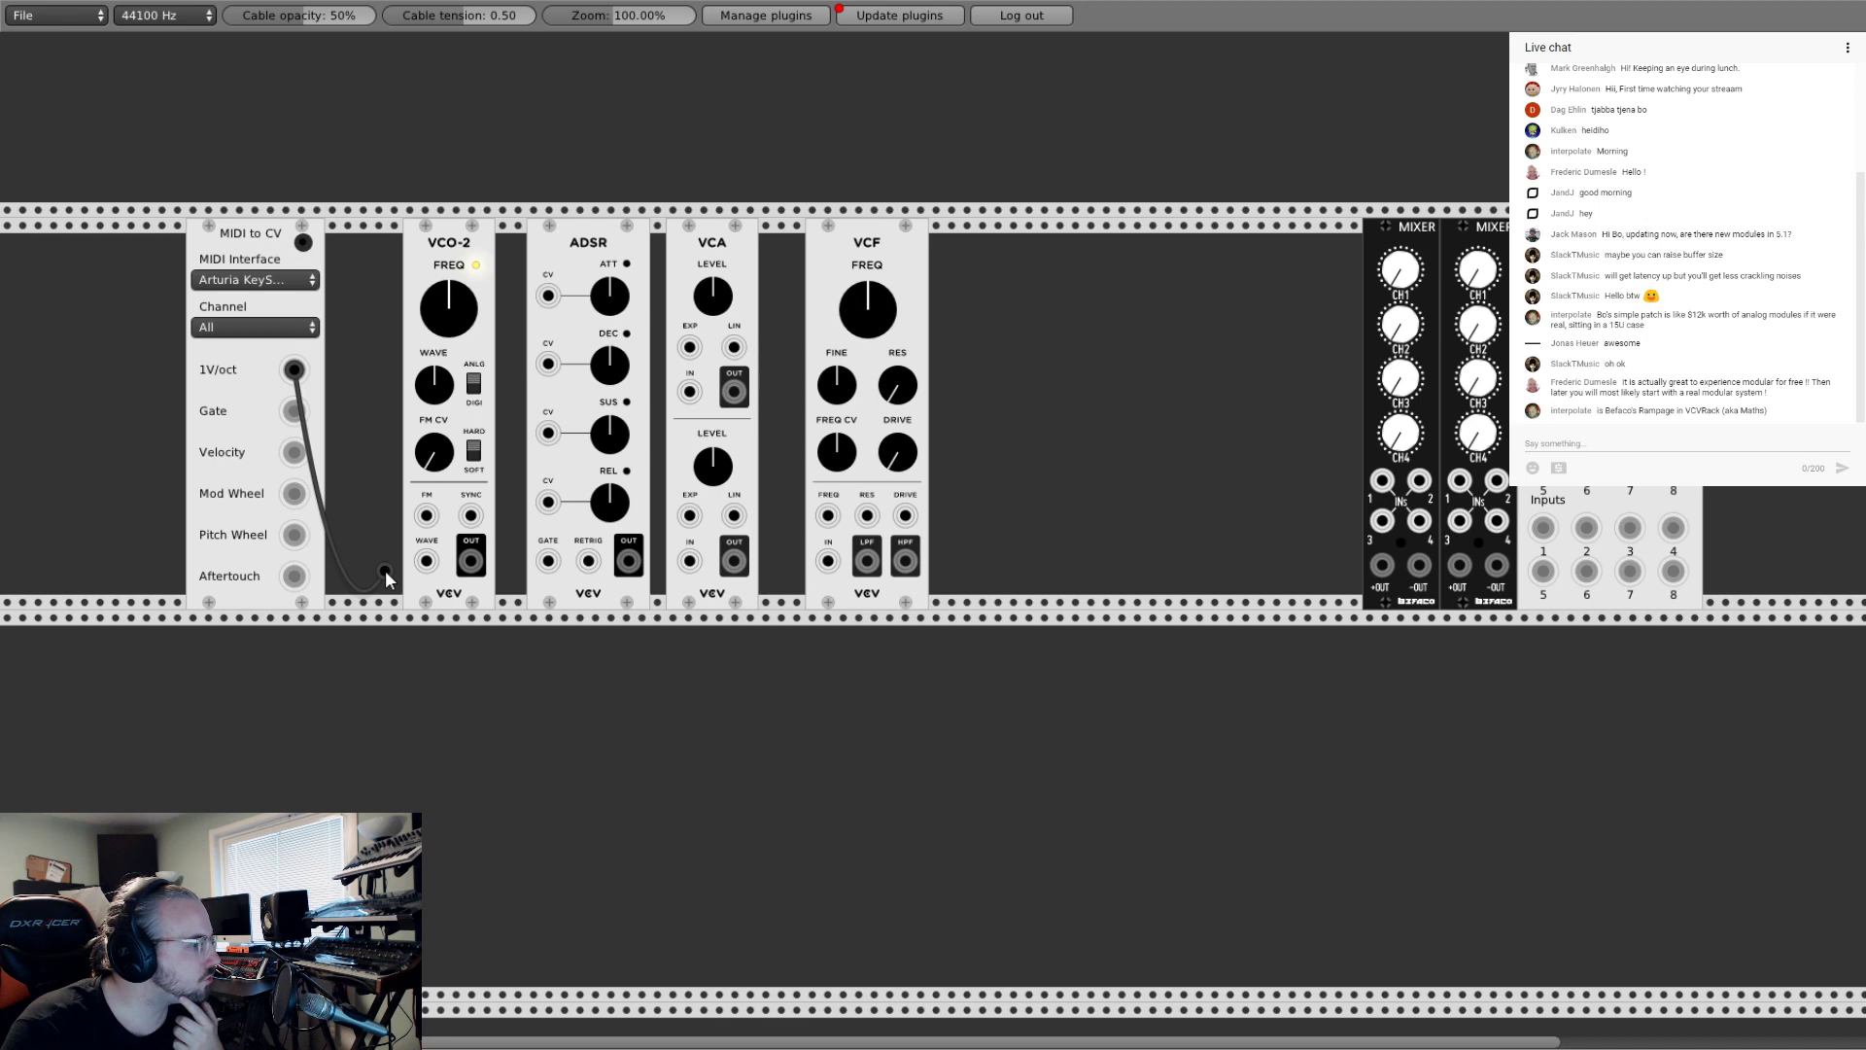
{"action": "left_click_drag", "start_coordinate": [386, 571], "coordinate": [380, 570]}
{"action": "right_click", "coordinate": [410, 241]}
{"action": "left_click", "coordinate": [427, 357]}
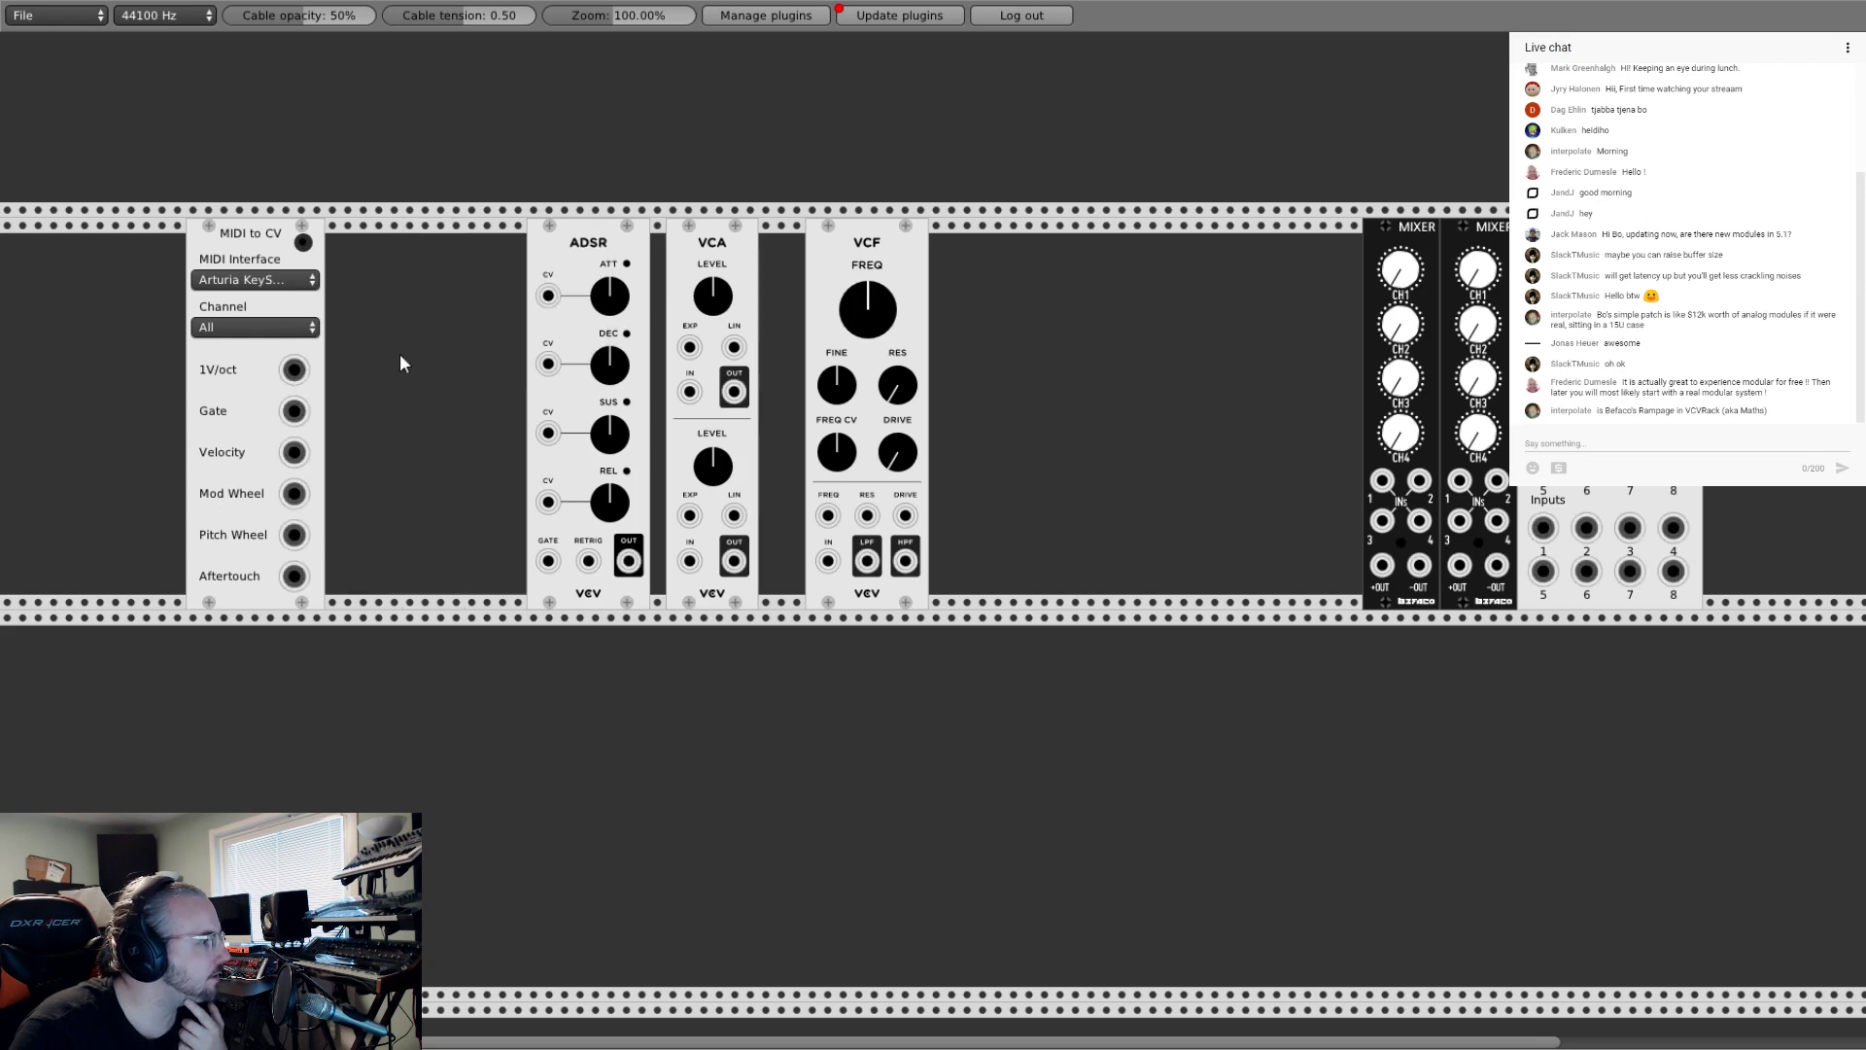
{"action": "right_click", "coordinate": [400, 353]}
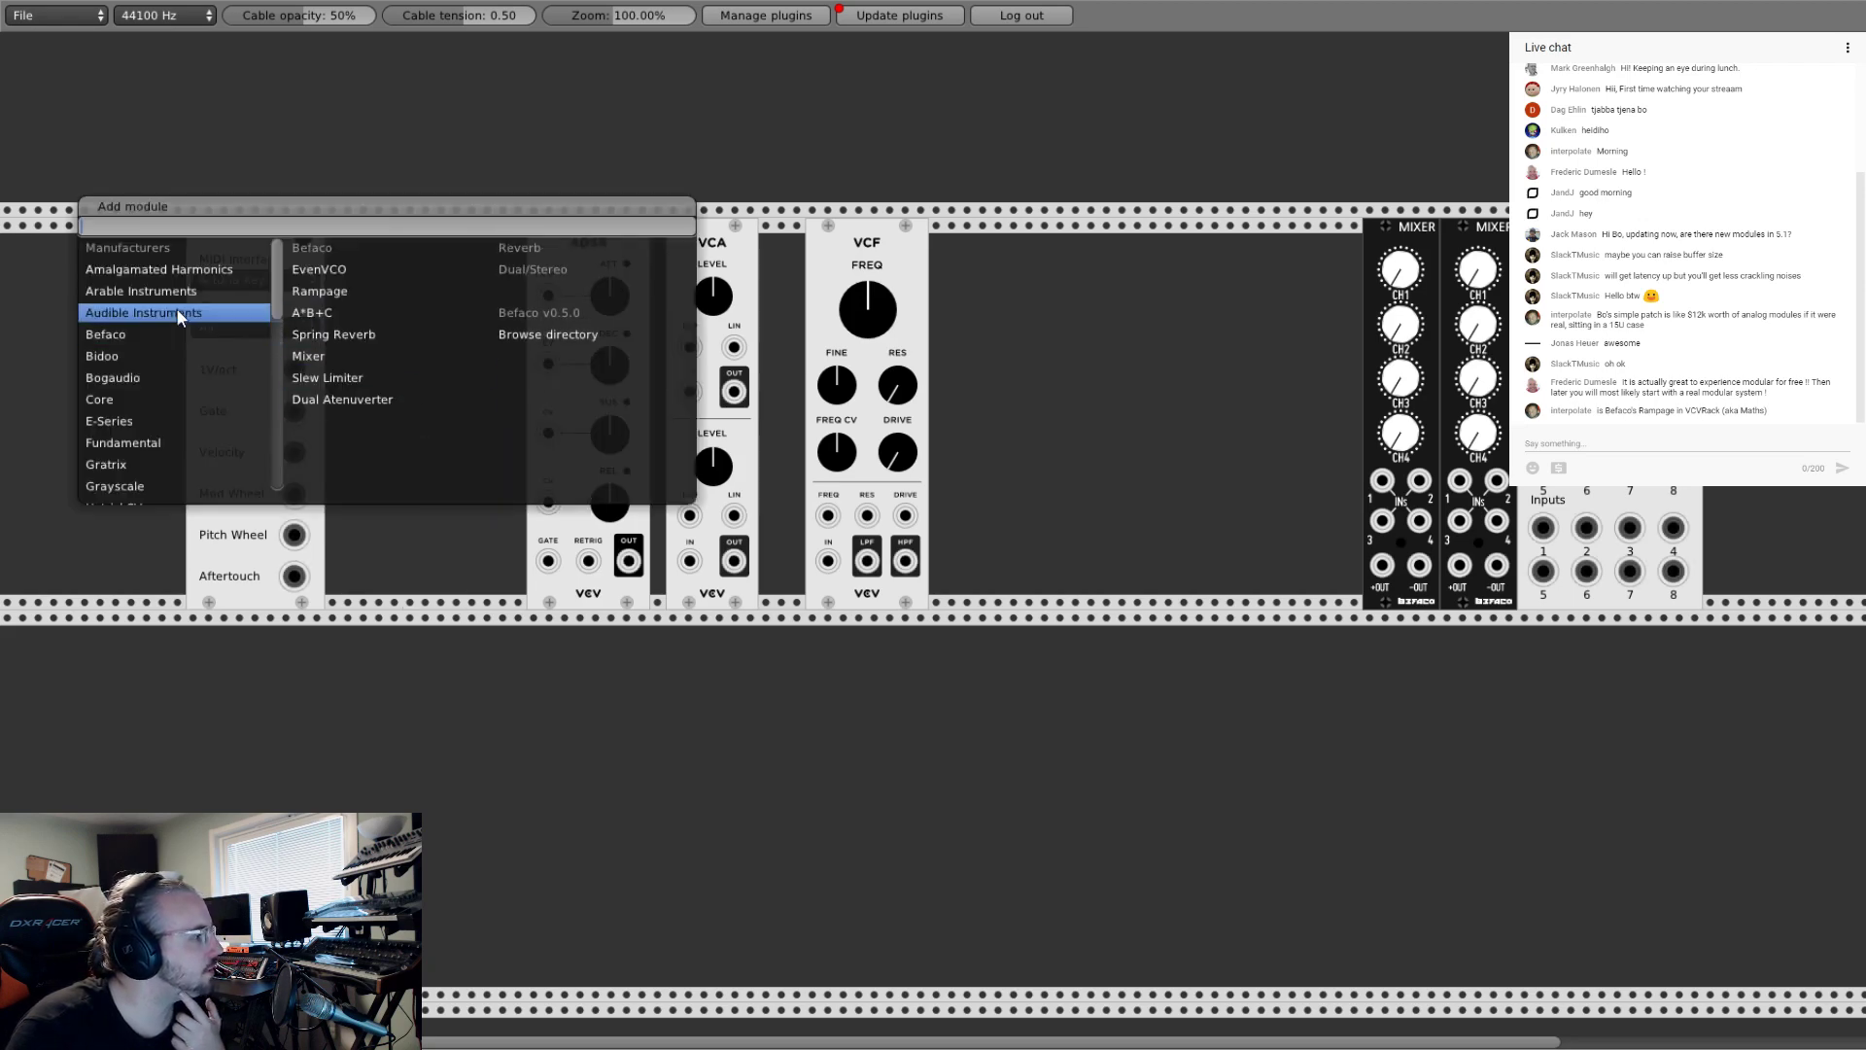
{"action": "left_click", "coordinate": [188, 445]}
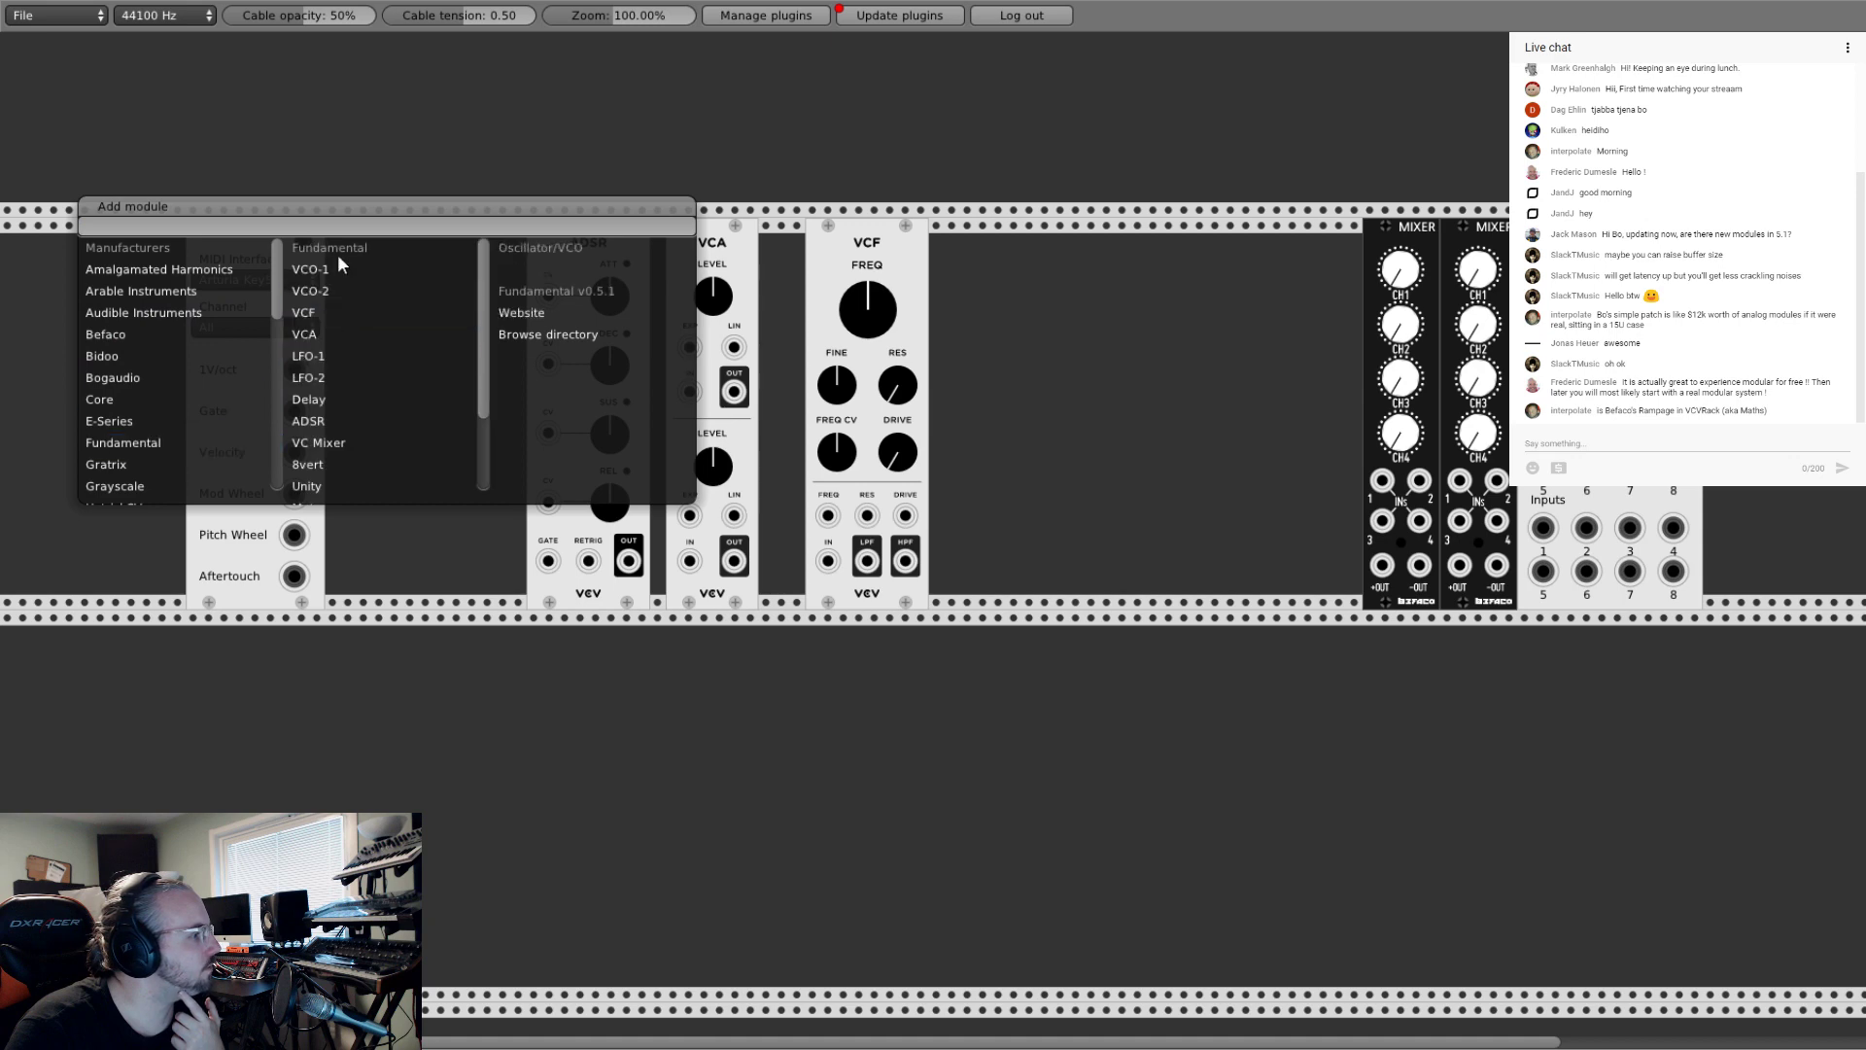
{"action": "left_click", "coordinate": [338, 265]}
{"action": "mouse_move", "coordinate": [438, 251]}
{"action": "left_mouse_down"}
{"action": "mouse_move", "coordinate": [481, 249]}
{"action": "mouse_move", "coordinate": [449, 248]}
{"action": "left_mouse_up"}
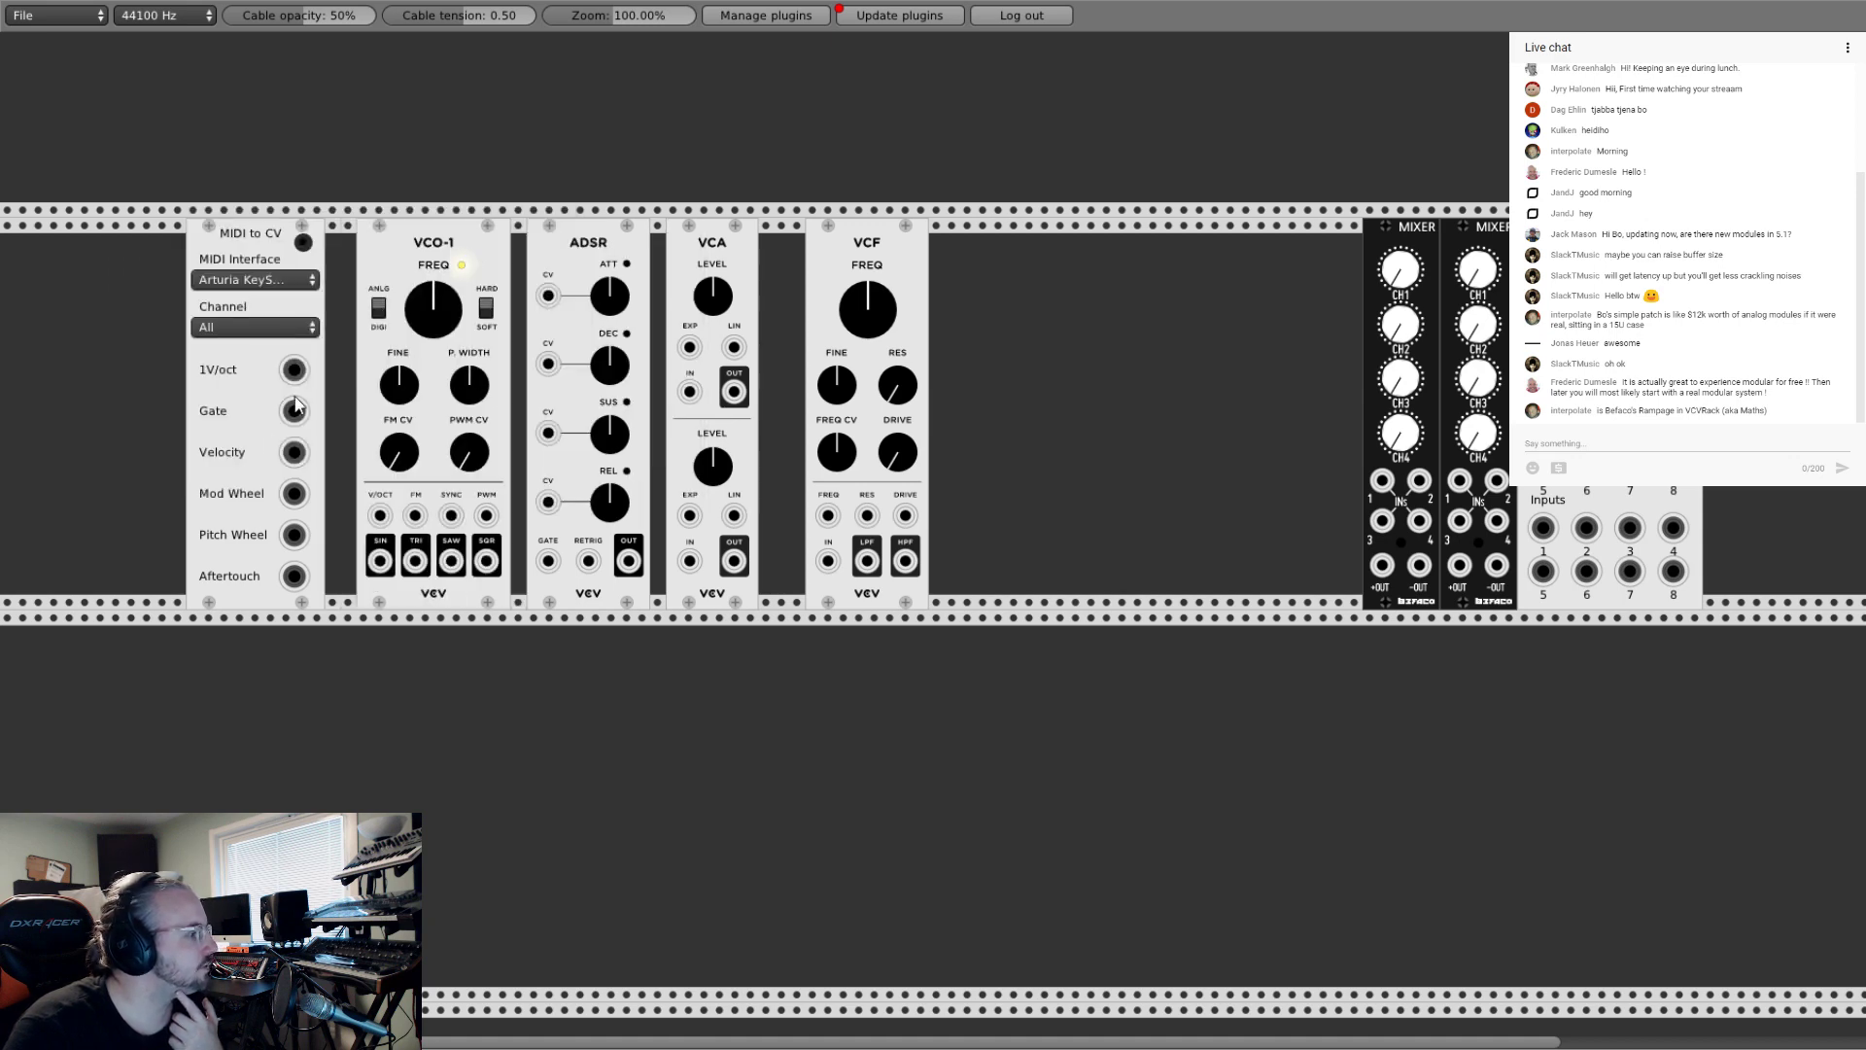
Step: Patch MIDI 1V/oct to the VCO-1 V/OCT input, Gate to the ADSR gate, and the ADSR output to the lower VCA's EXP input
{"action": "left_click_drag", "start_coordinate": [295, 370], "coordinate": [379, 515]}
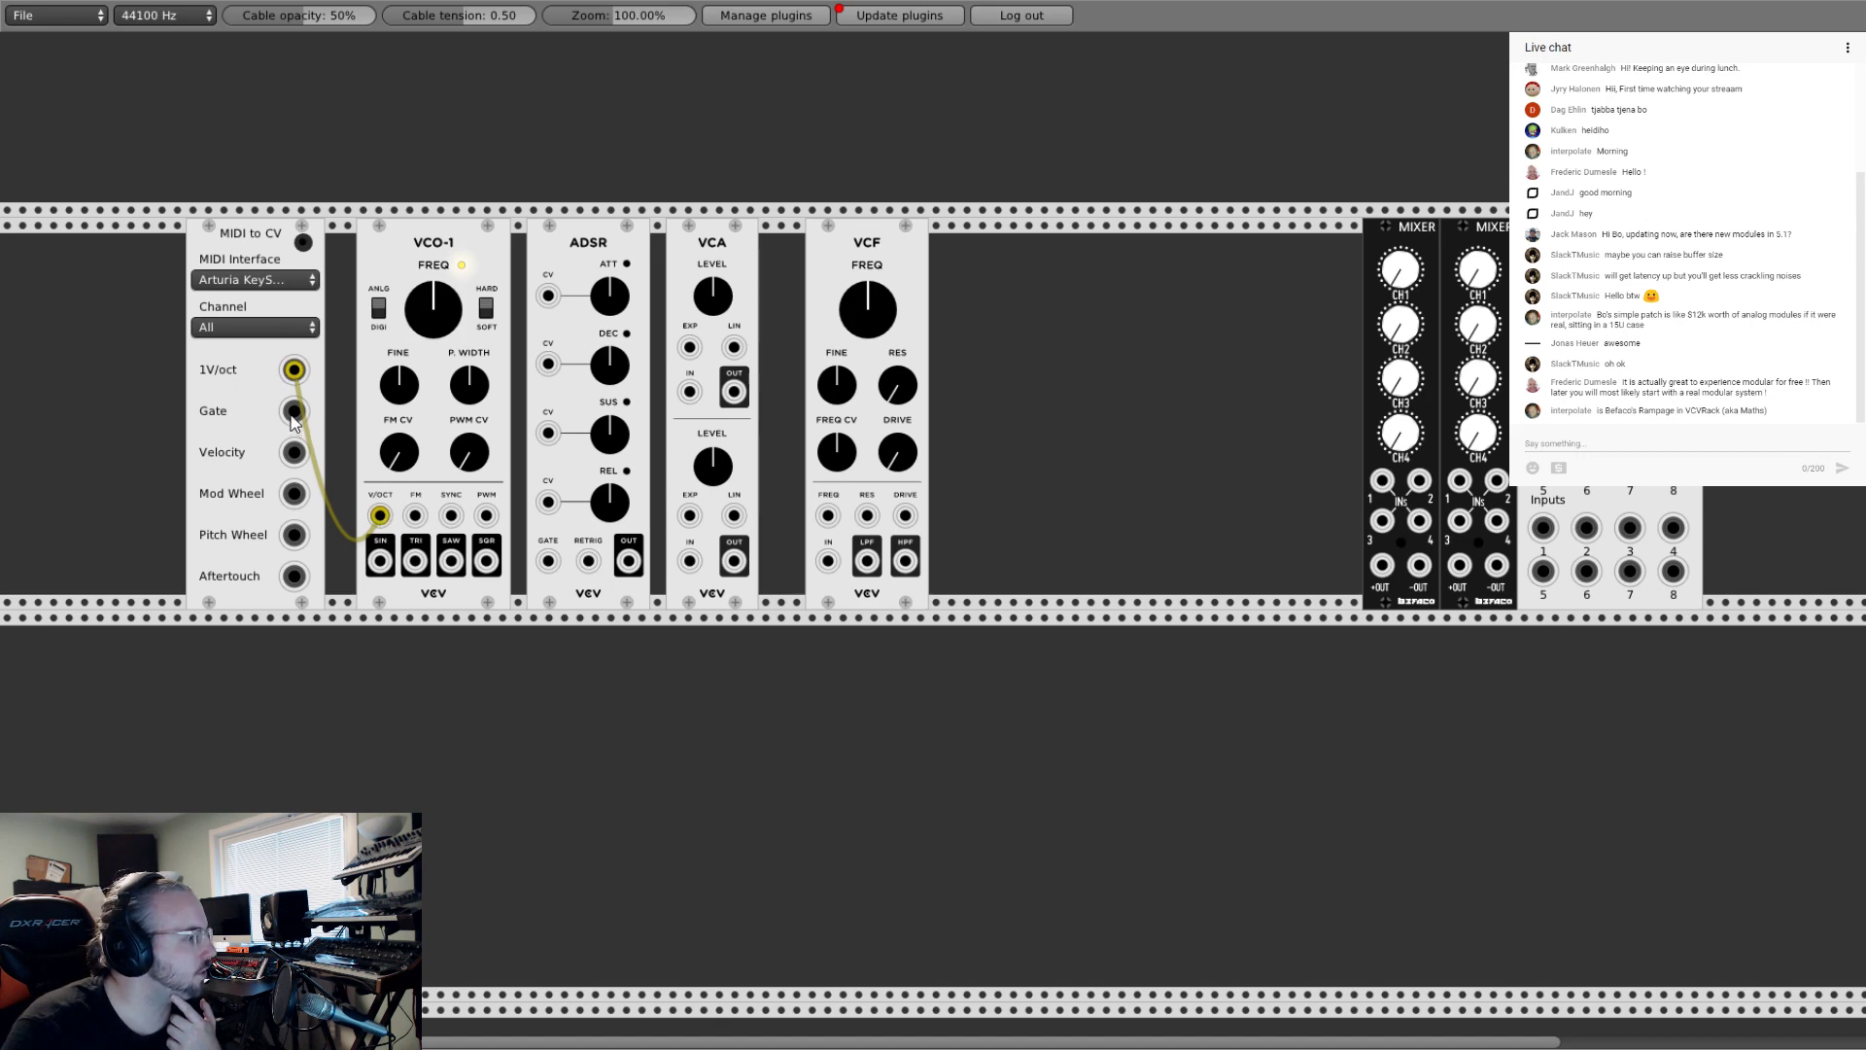
{"action": "left_click_drag", "start_coordinate": [293, 411], "coordinate": [548, 561]}
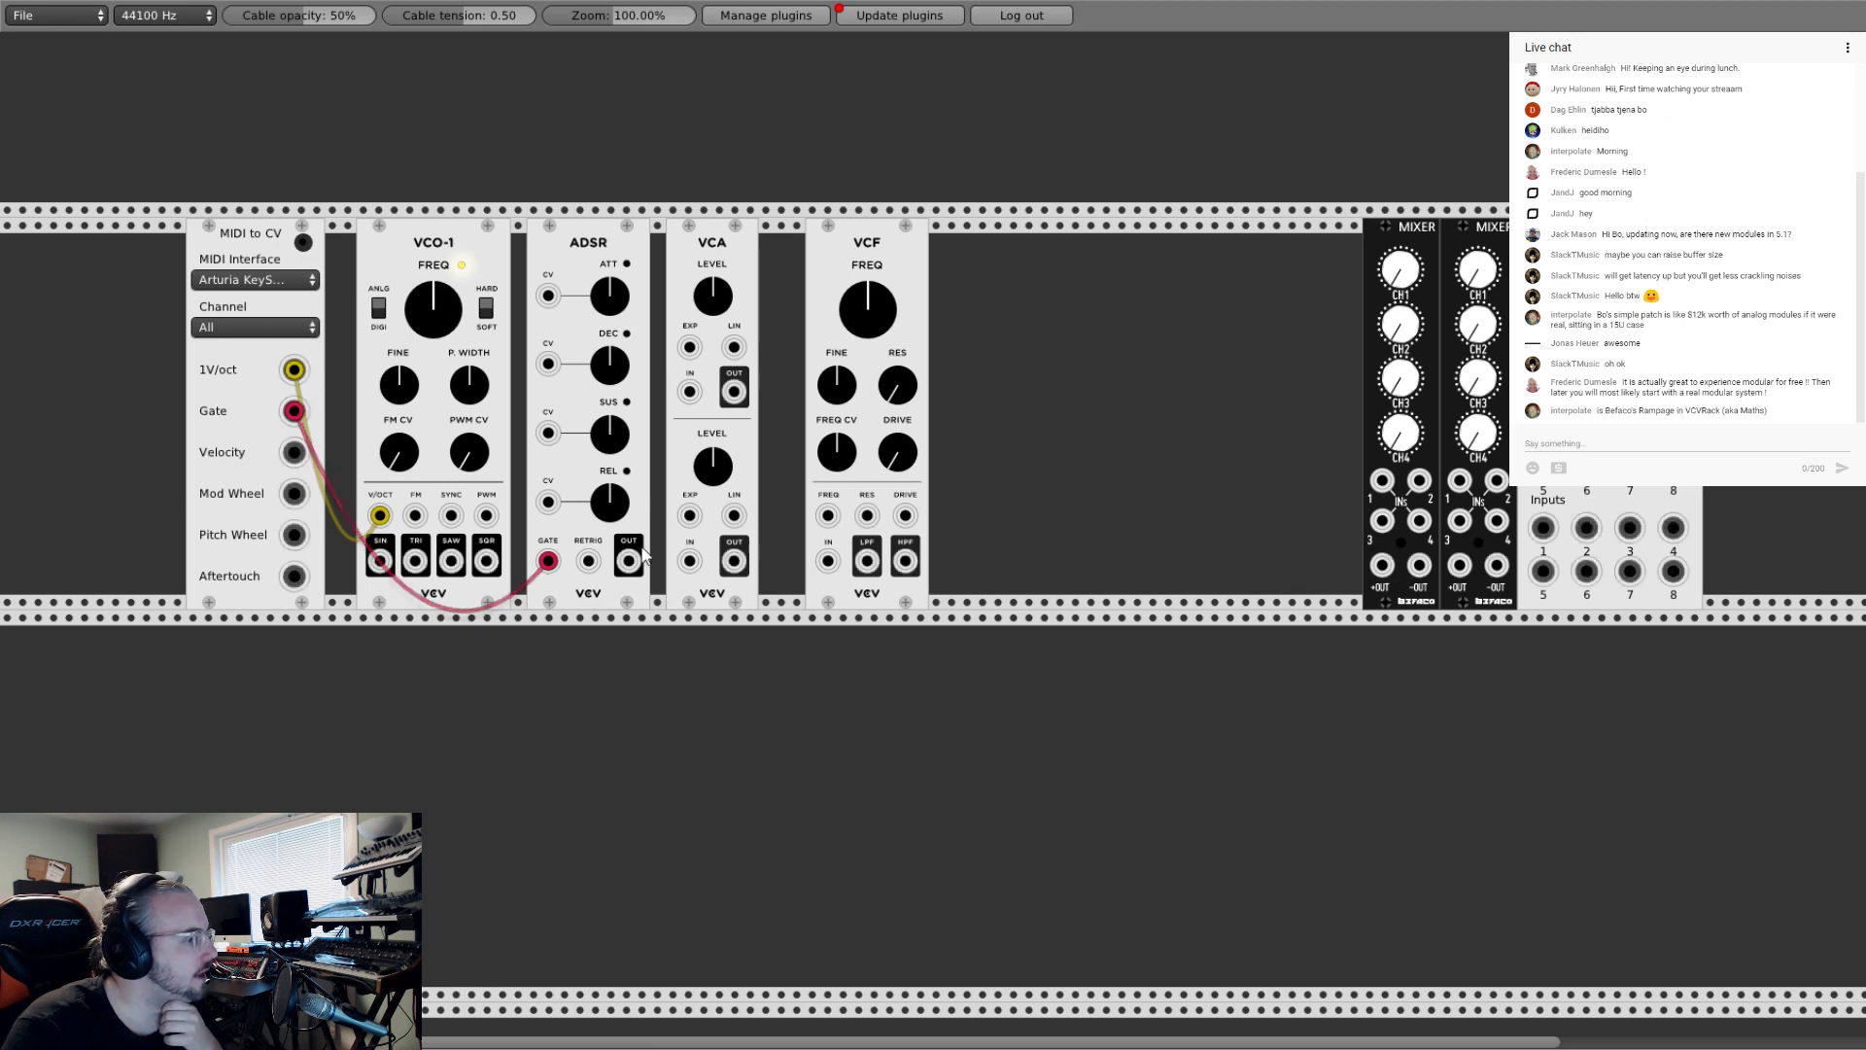
{"action": "mouse_move", "coordinate": [629, 561]}
{"action": "left_mouse_down"}
{"action": "mouse_move", "coordinate": [649, 581]}
{"action": "mouse_move", "coordinate": [689, 515]}
{"action": "left_mouse_up"}
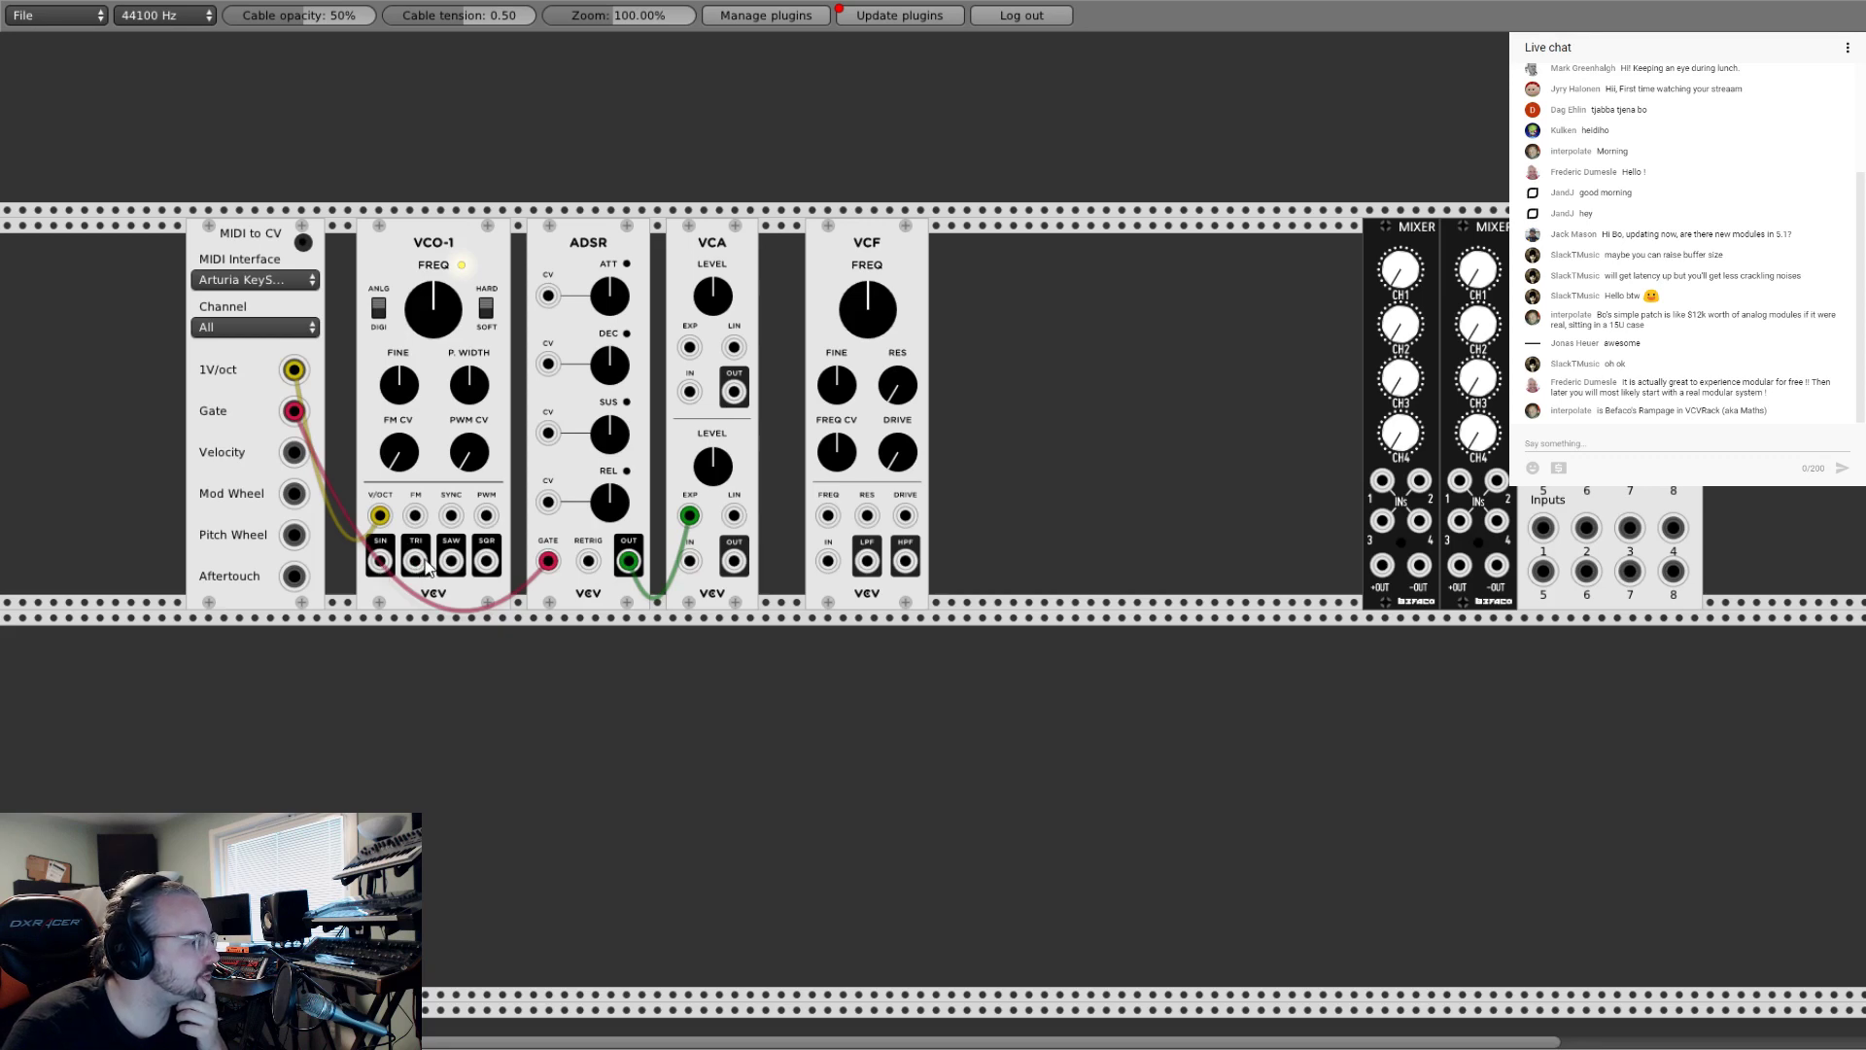
Step: Route the VCO-1 triangle output through the lower VCA and the VCF's low-pass output into the first mixer, and on to the Audio Interface
{"action": "left_click_drag", "start_coordinate": [420, 563], "coordinate": [1381, 481]}
{"action": "left_click_drag", "start_coordinate": [1381, 565], "coordinate": [1543, 433]}
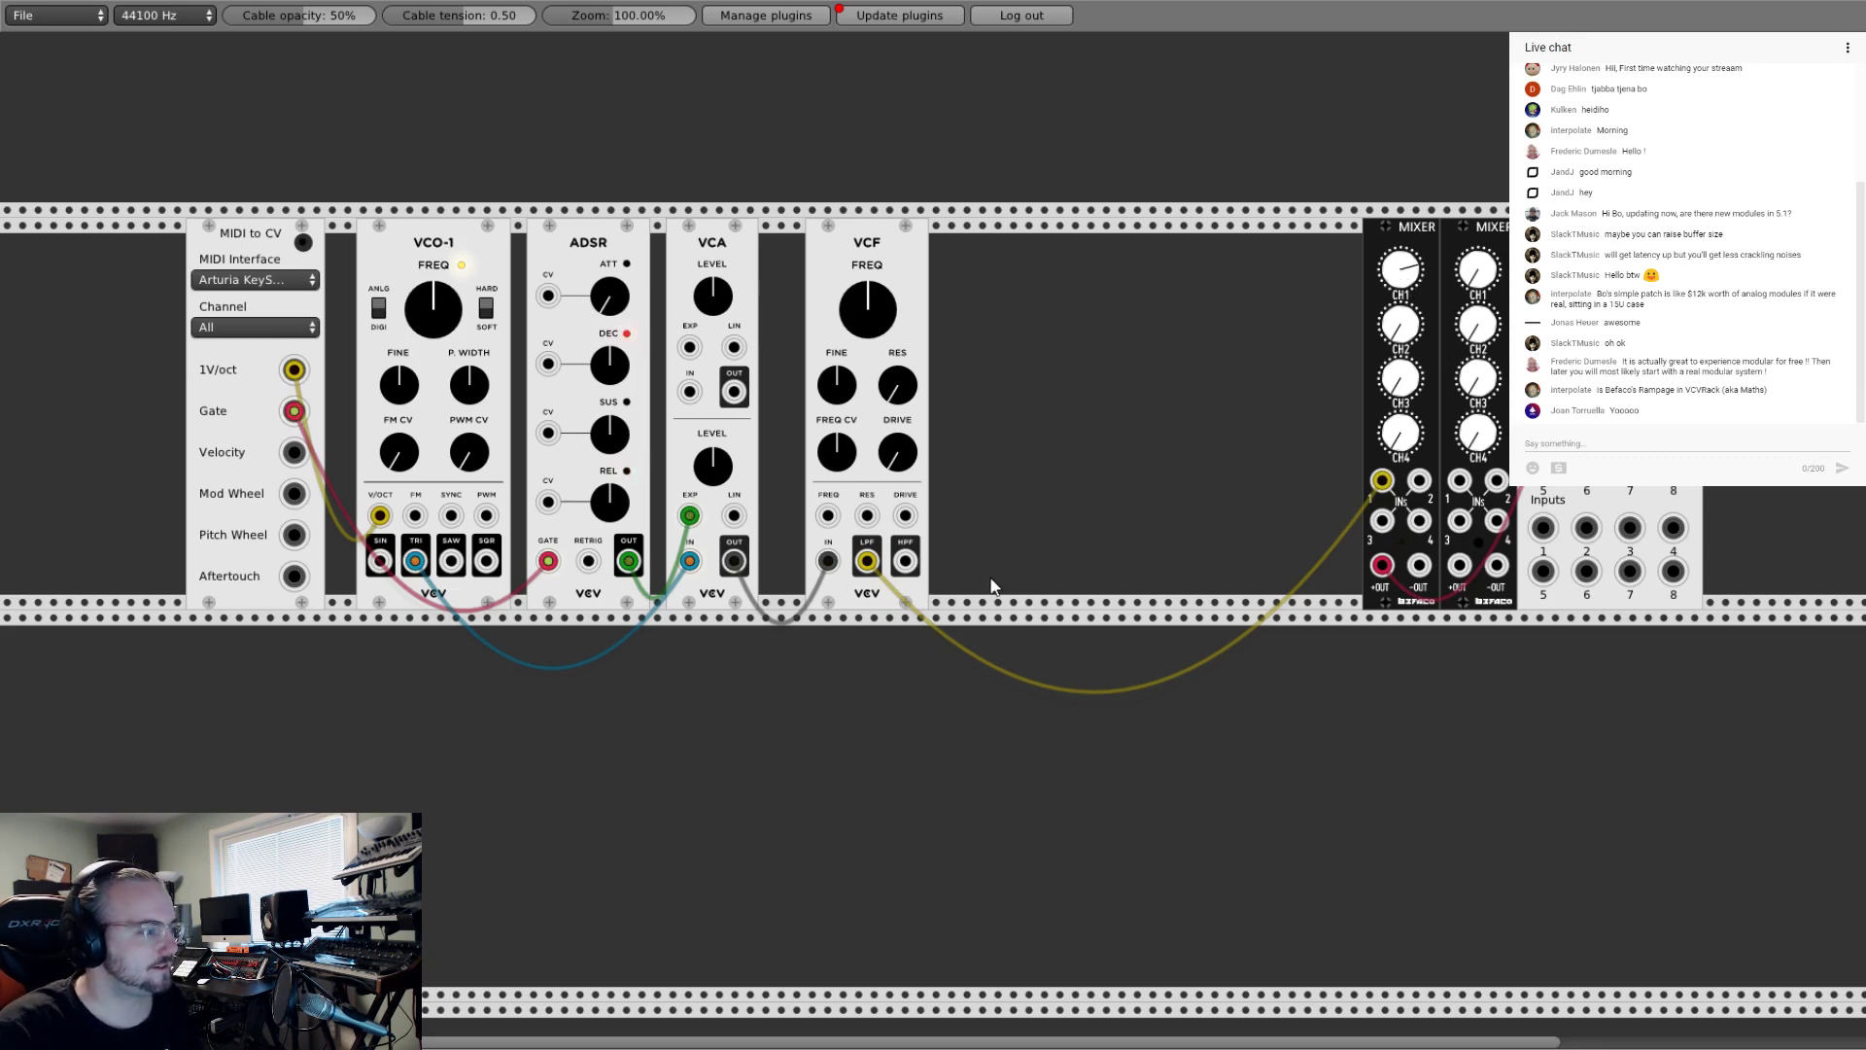
Step: Add the Arable Instruments Neil texture synthesizer in the row below, starting just past the VCF
{"action": "right_click", "coordinate": [1351, 480]}
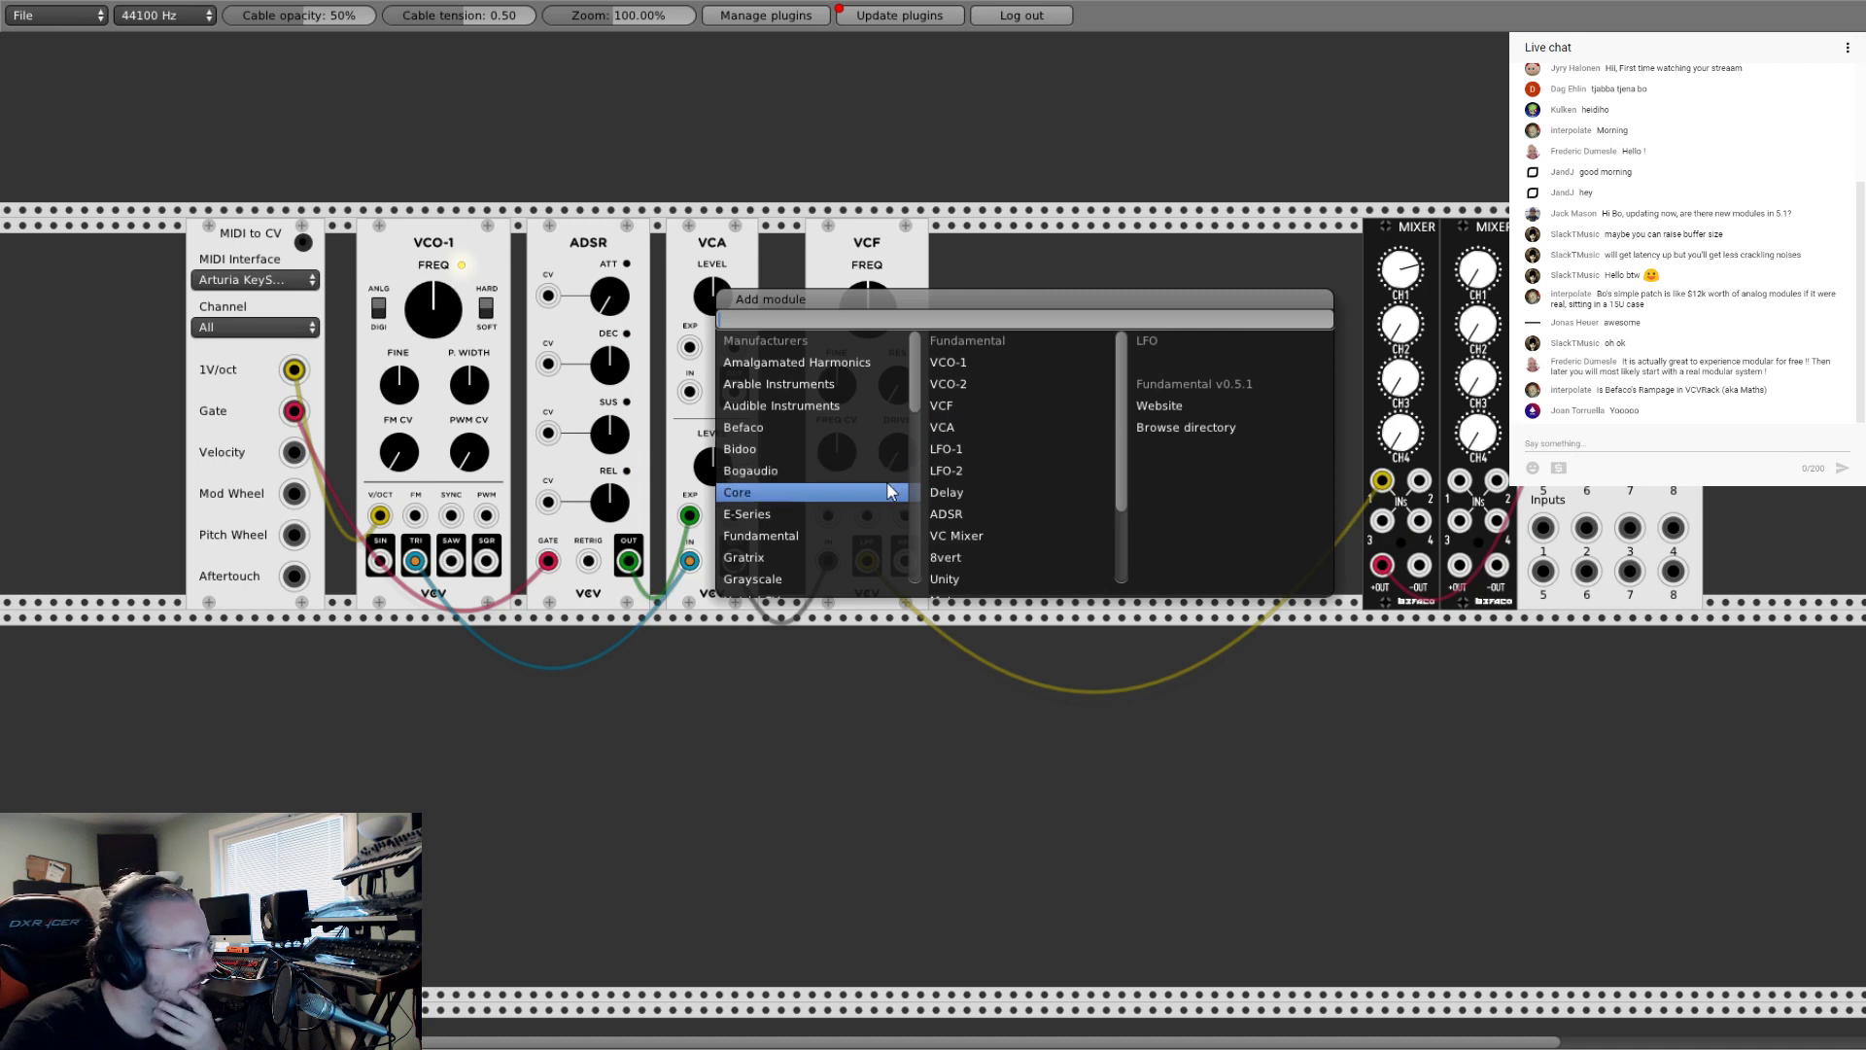
{"action": "scroll", "coordinate": [855, 486], "scroll_direction": "down", "scroll_amount": 3}
{"action": "scroll", "coordinate": [852, 491], "scroll_direction": "up", "scroll_amount": 3}
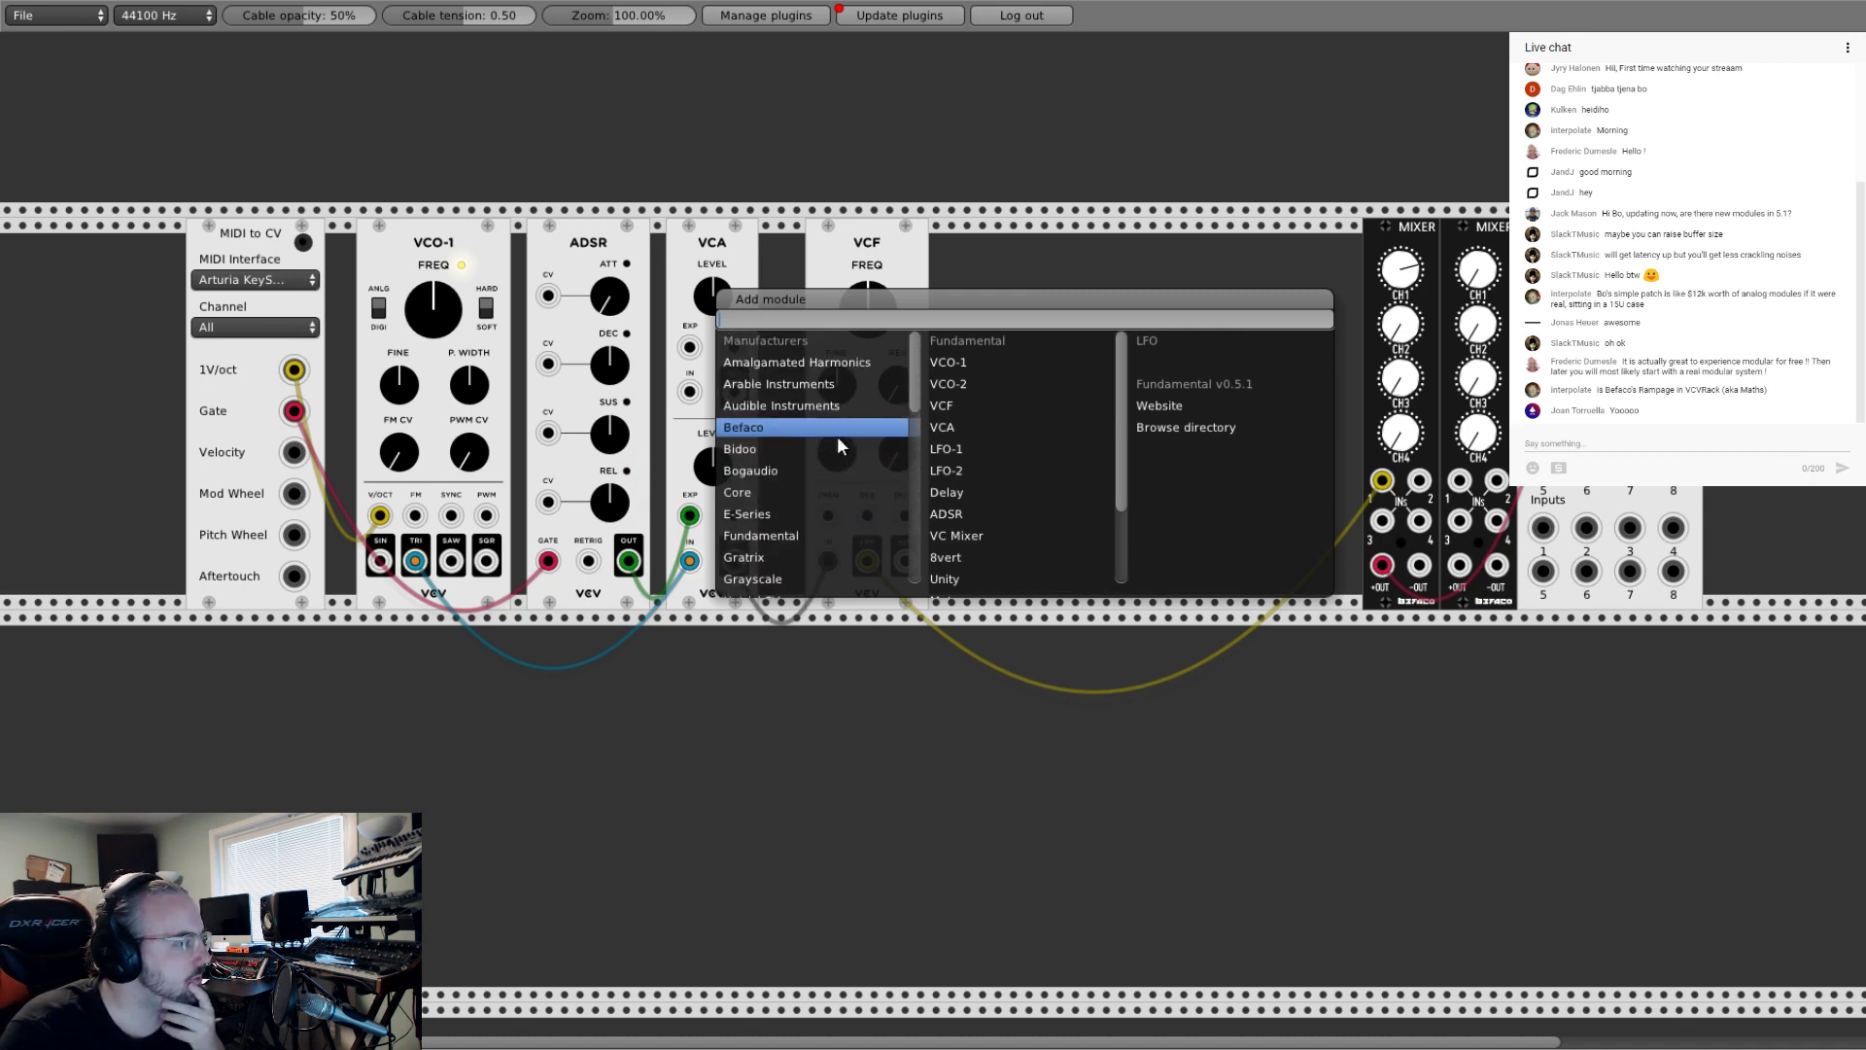
{"action": "left_click", "coordinate": [822, 383]}
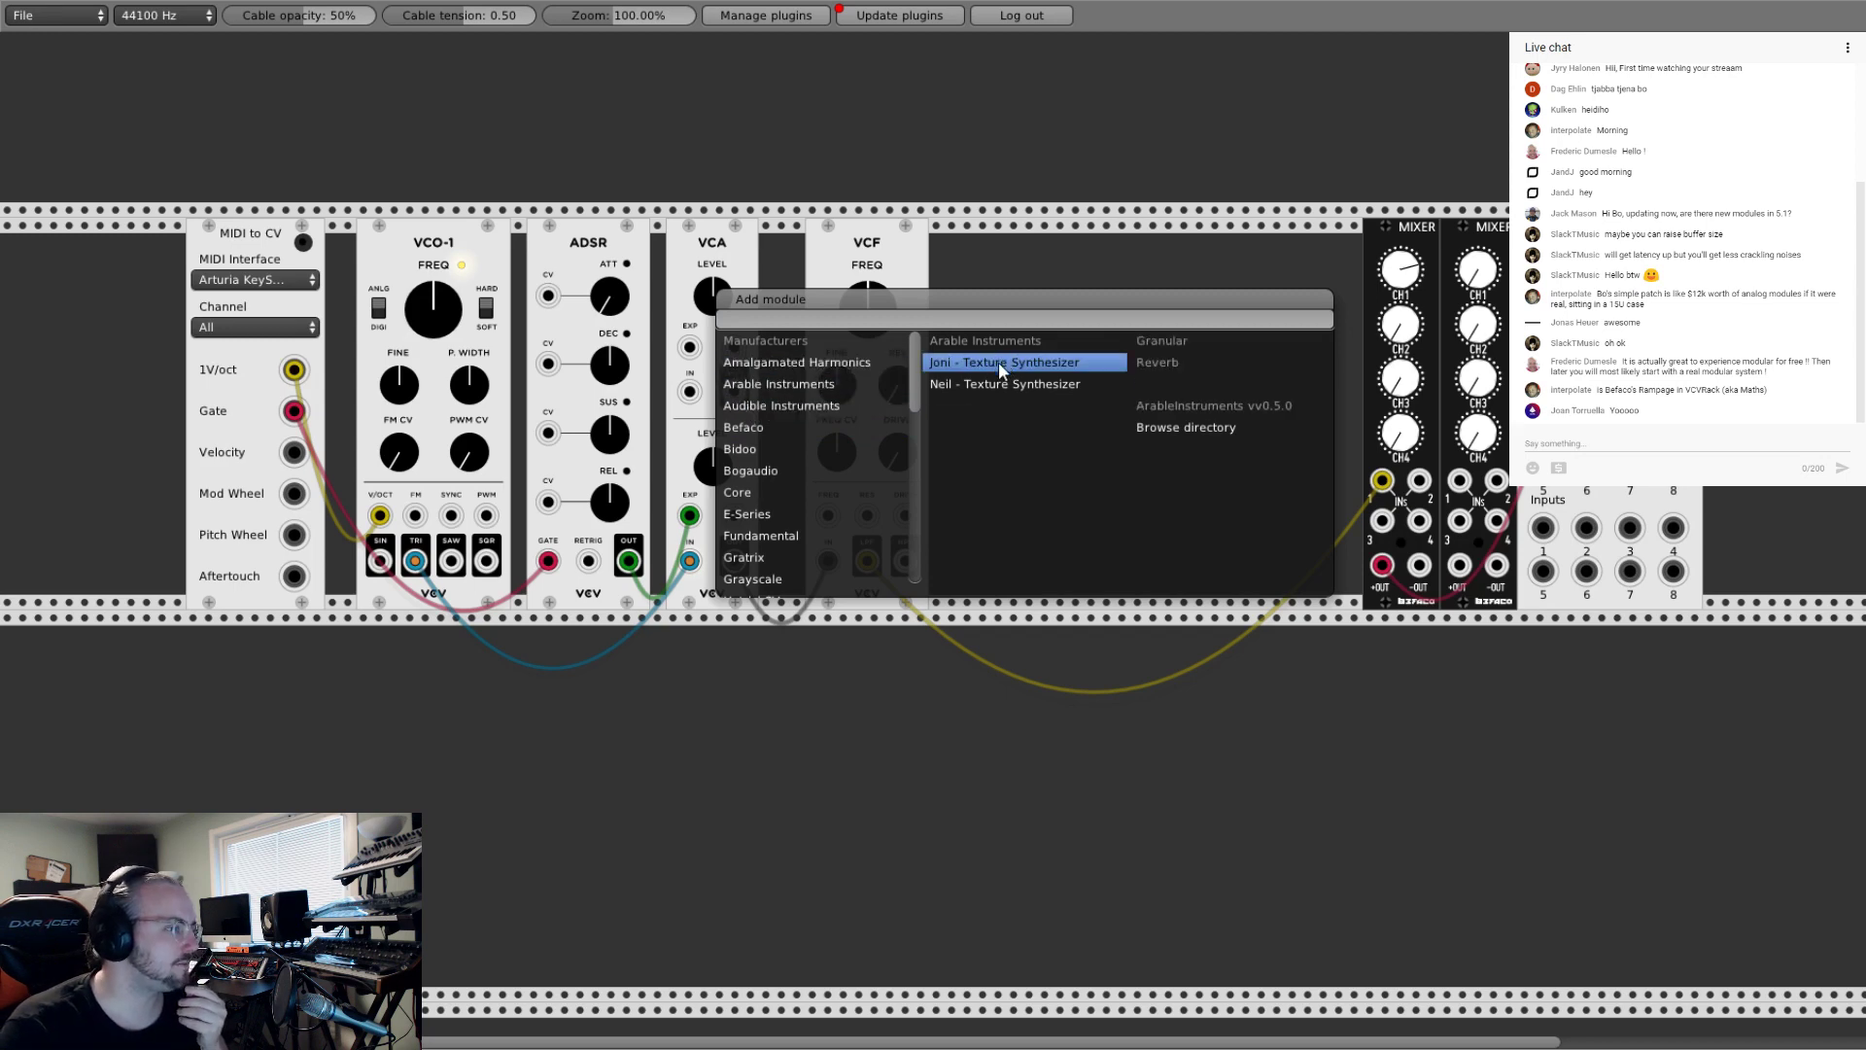
{"action": "left_click", "coordinate": [971, 383]}
{"action": "left_click_drag", "start_coordinate": [1057, 644], "coordinate": [1215, 654]}
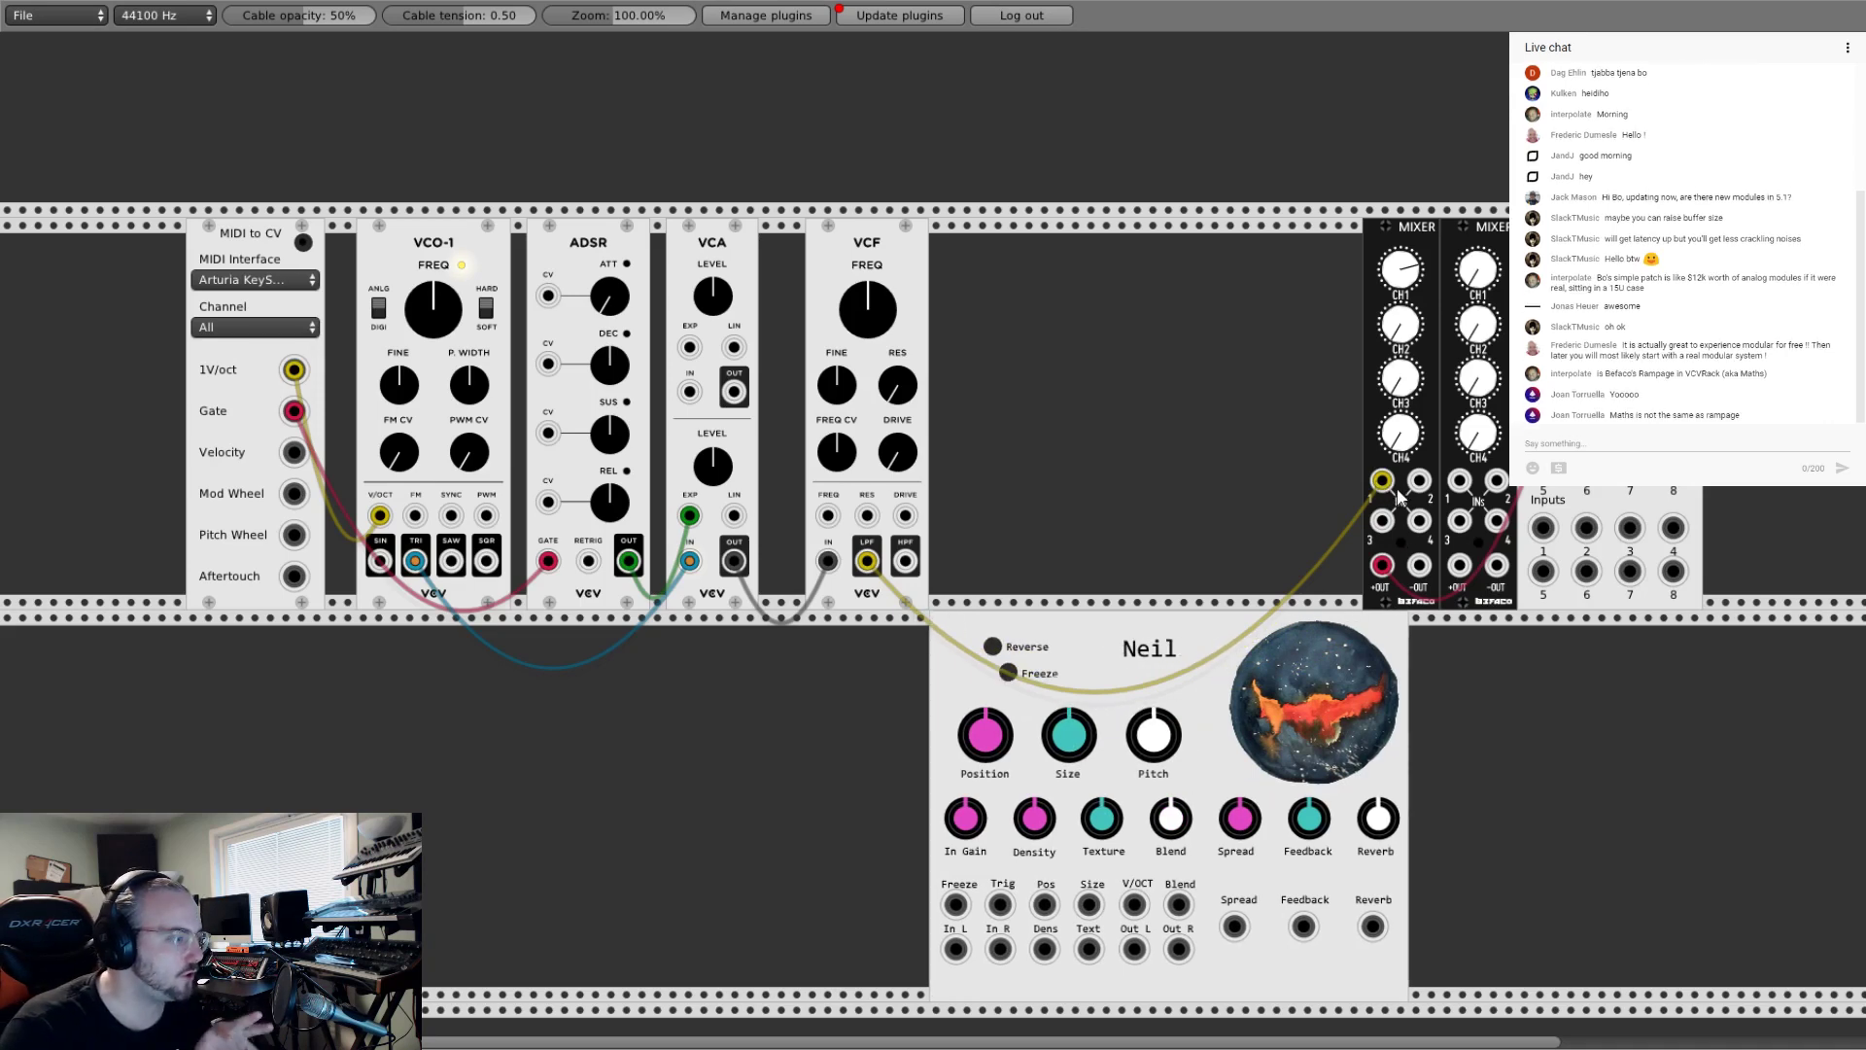
Step: Patch the VCF's low-pass output into Neil's two audio inputs, and its stereo outputs through separate mixers into the Audio Interface
{"action": "left_click_drag", "start_coordinate": [1384, 483], "coordinate": [950, 957]}
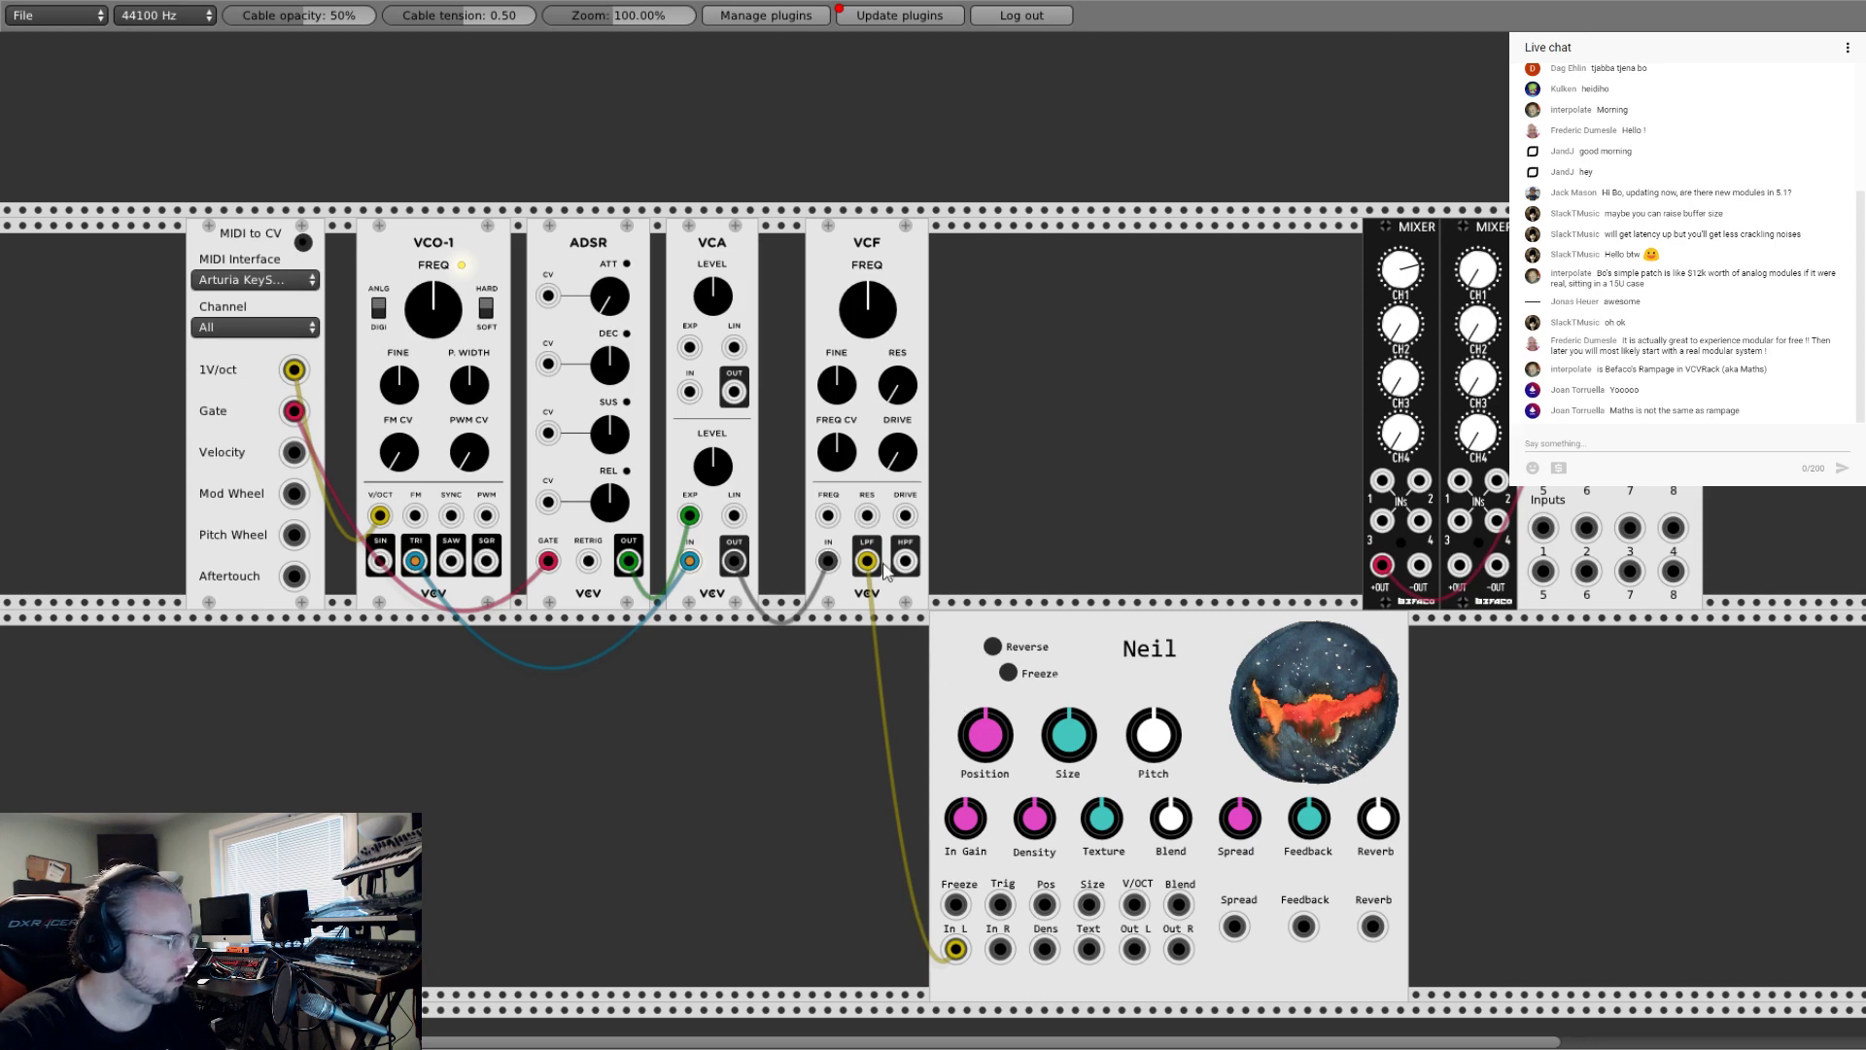
{"action": "left_click_drag", "start_coordinate": [868, 560], "coordinate": [1000, 946]}
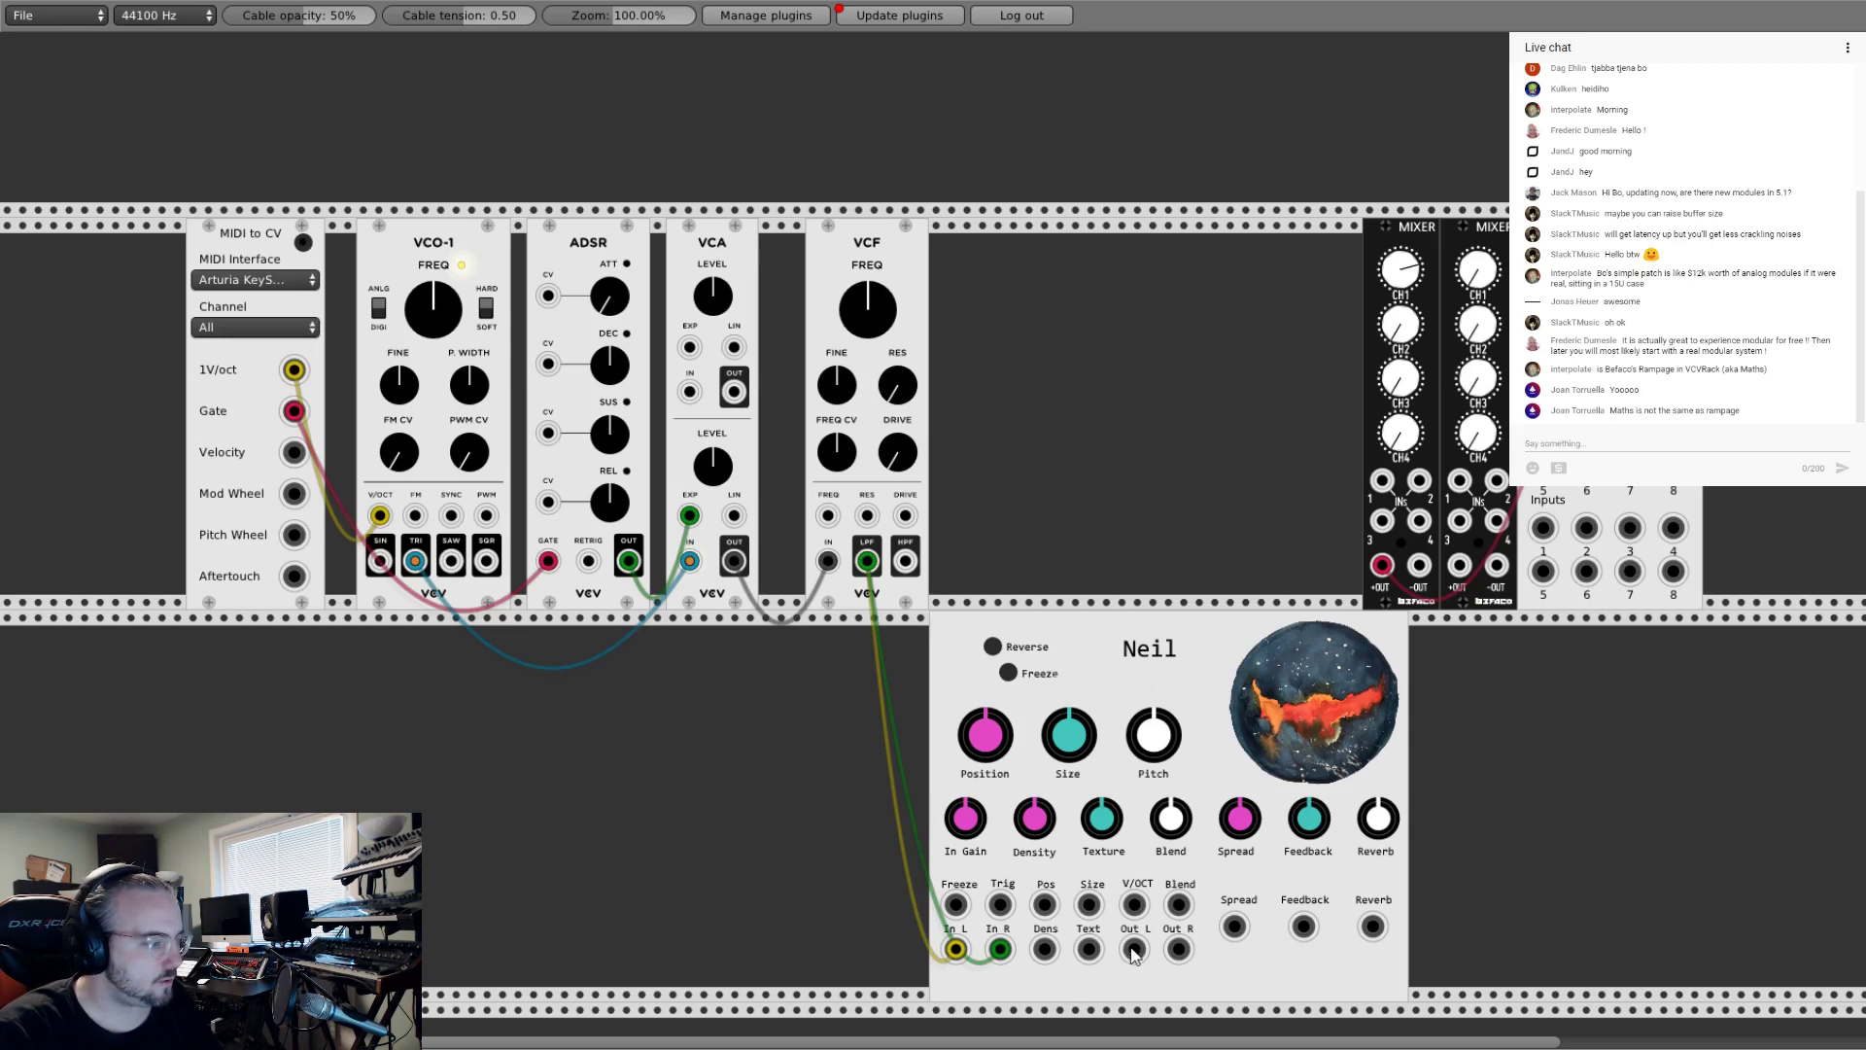
{"action": "left_click_drag", "start_coordinate": [1133, 949], "coordinate": [1381, 480]}
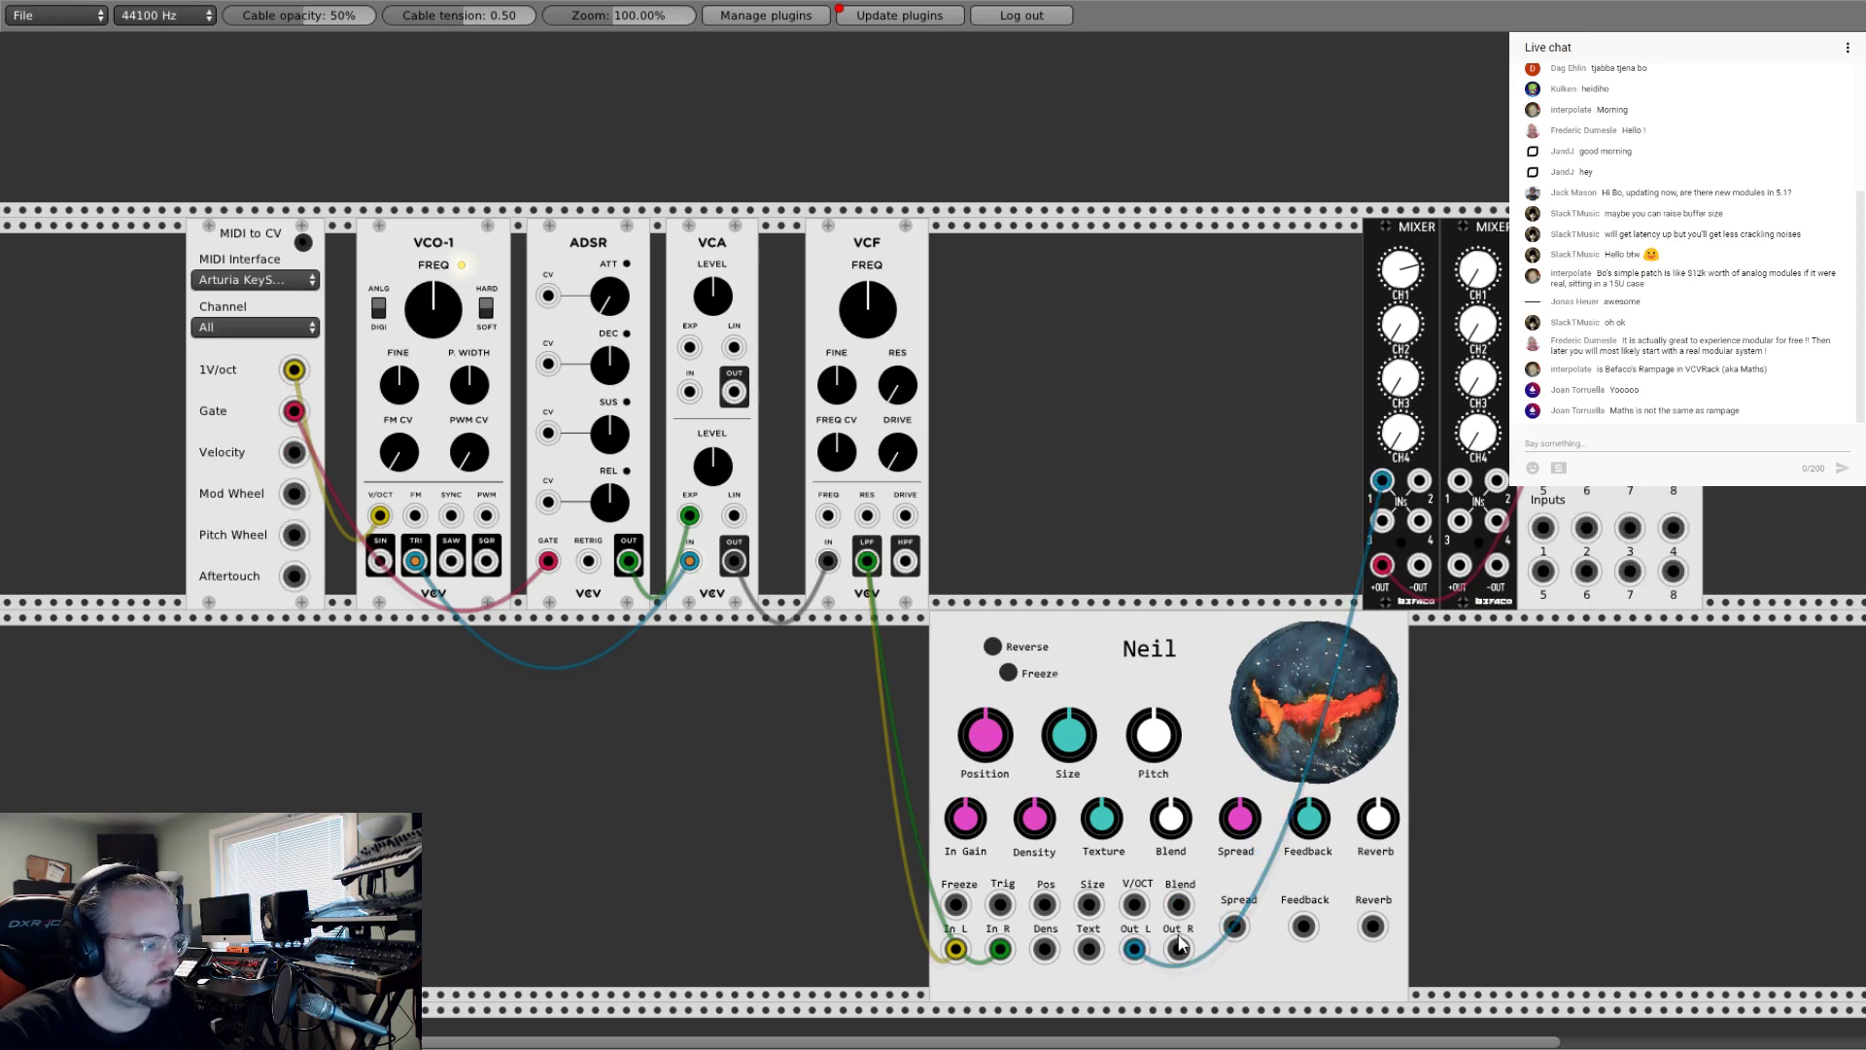
{"action": "left_click_drag", "start_coordinate": [1178, 947], "coordinate": [1458, 480]}
{"action": "left_click_drag", "start_coordinate": [1459, 564], "coordinate": [1543, 457]}
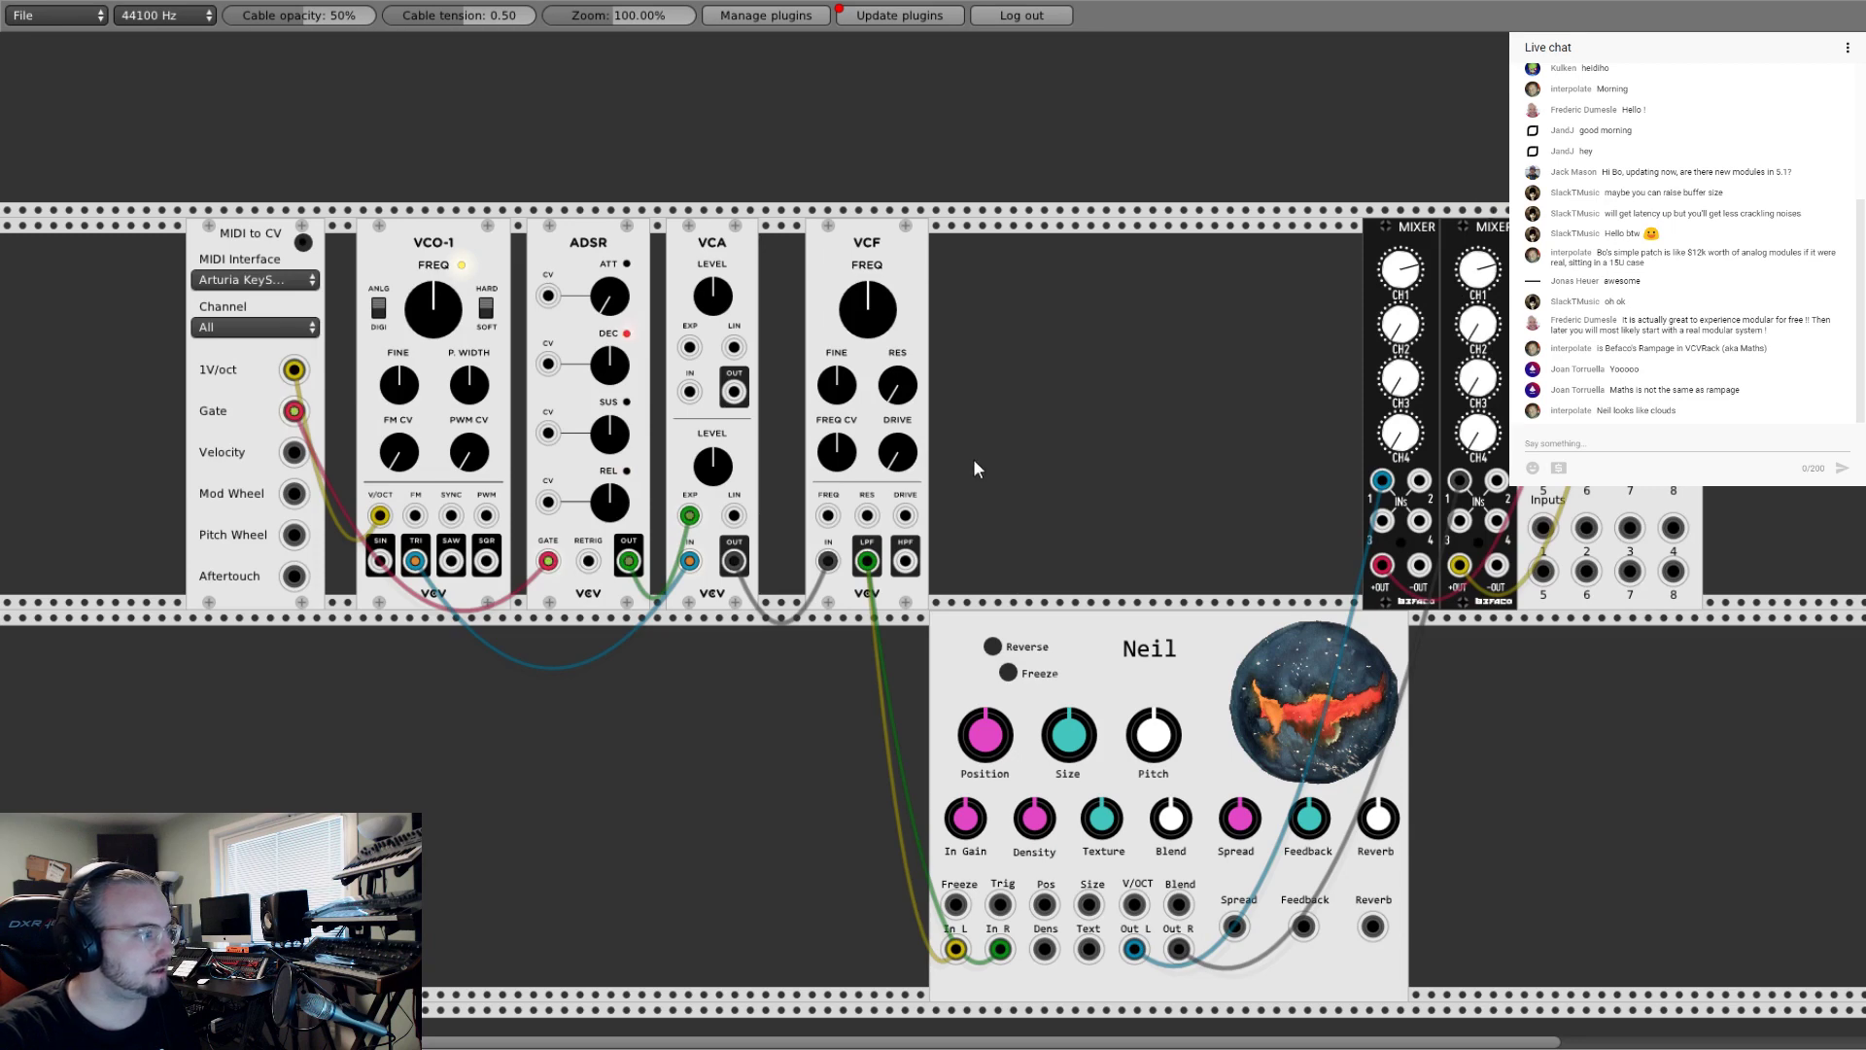
Step: Raise the VCF's DRIVE and turn up Neil's Position, Size, Pitch, Density, Texture, Blend and Spread
{"action": "left_click_drag", "start_coordinate": [916, 449], "coordinate": [928, 486]}
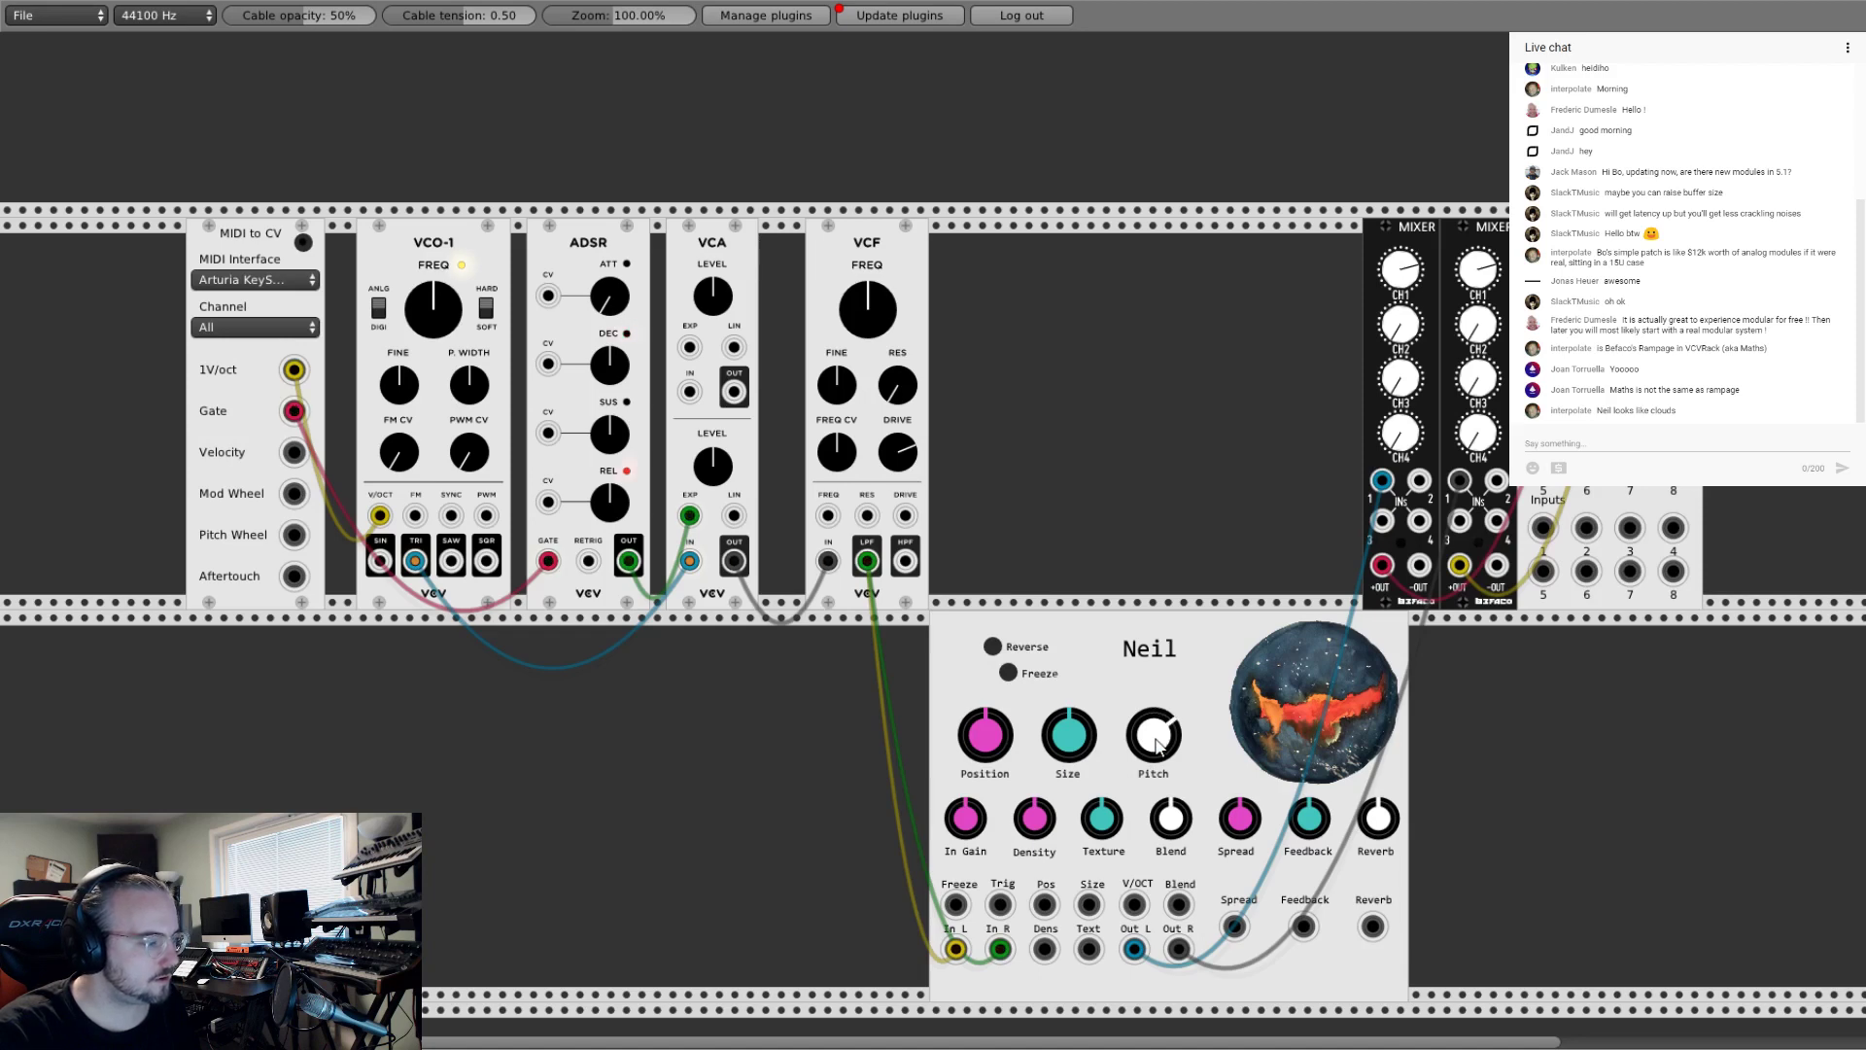
{"action": "left_click_drag", "start_coordinate": [1079, 763], "coordinate": [985, 748]}
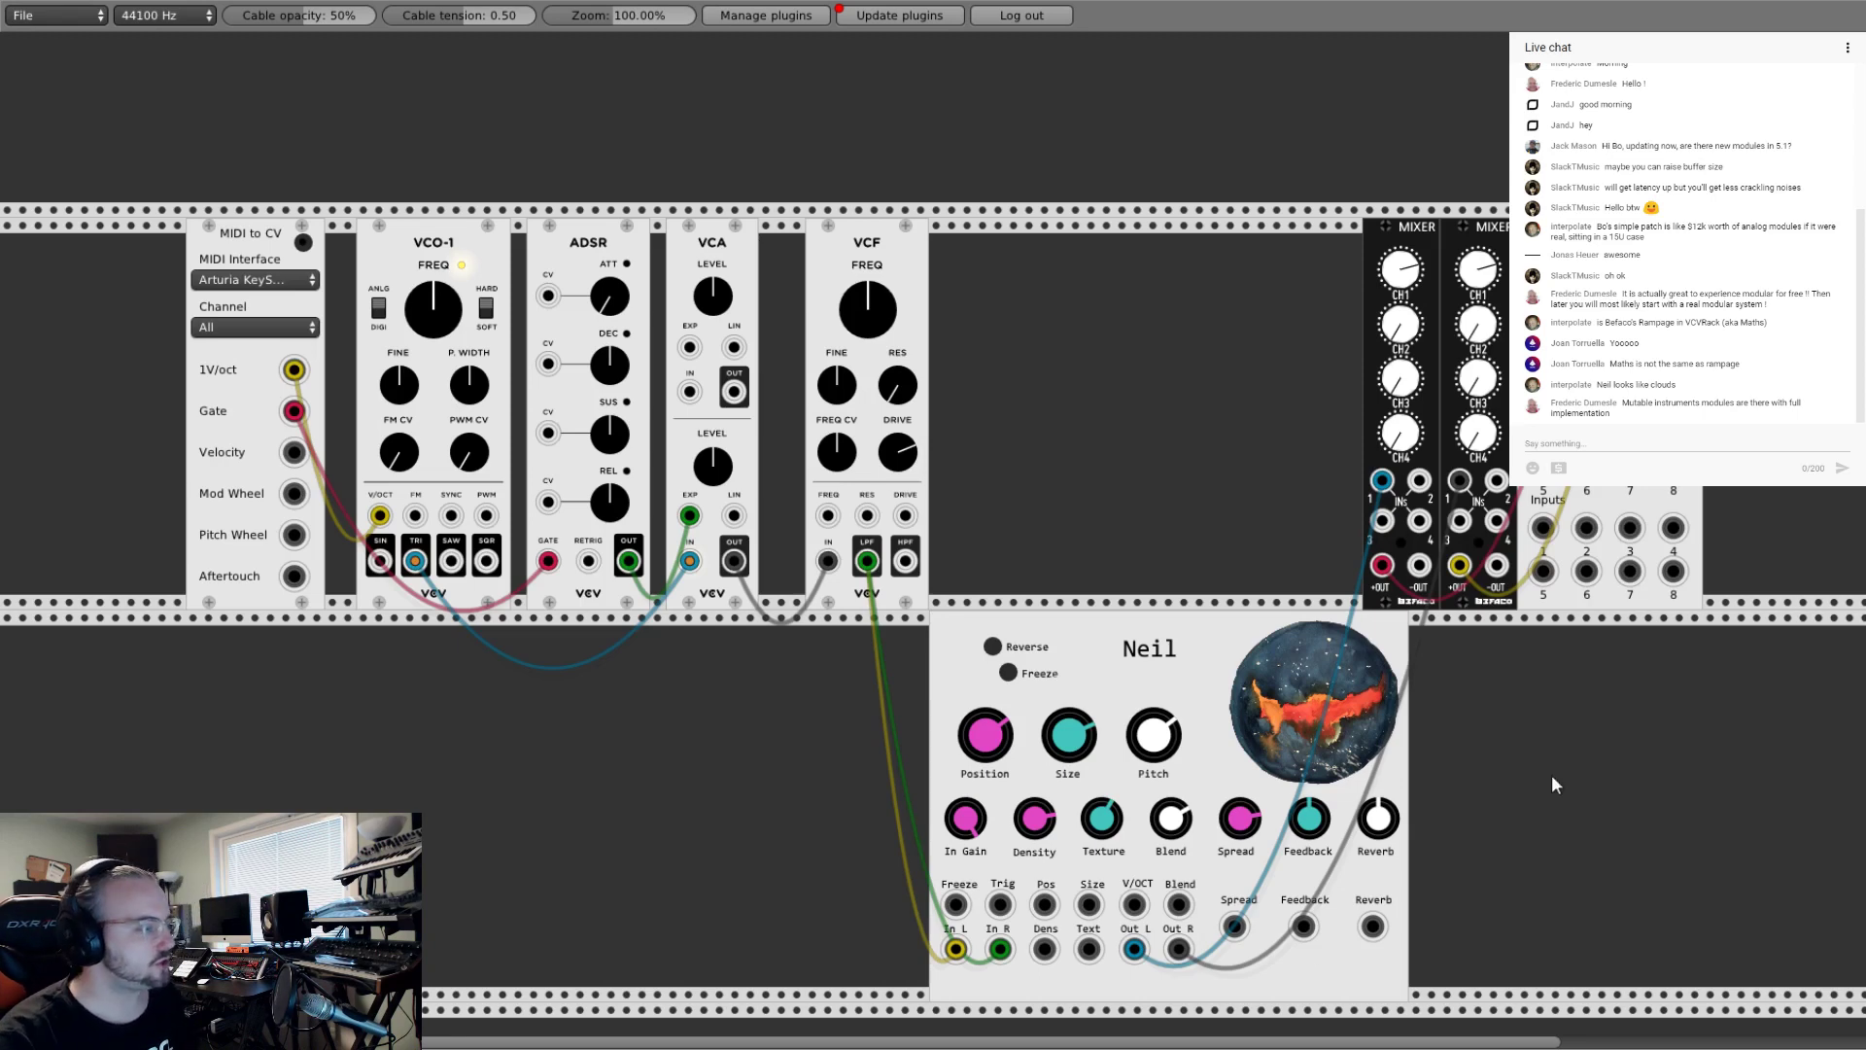
Step: Add the Arable Instruments Joni texture synthesizer below the MIDI to CV module and move Neil directly beside it
{"action": "right_click", "coordinate": [814, 852]}
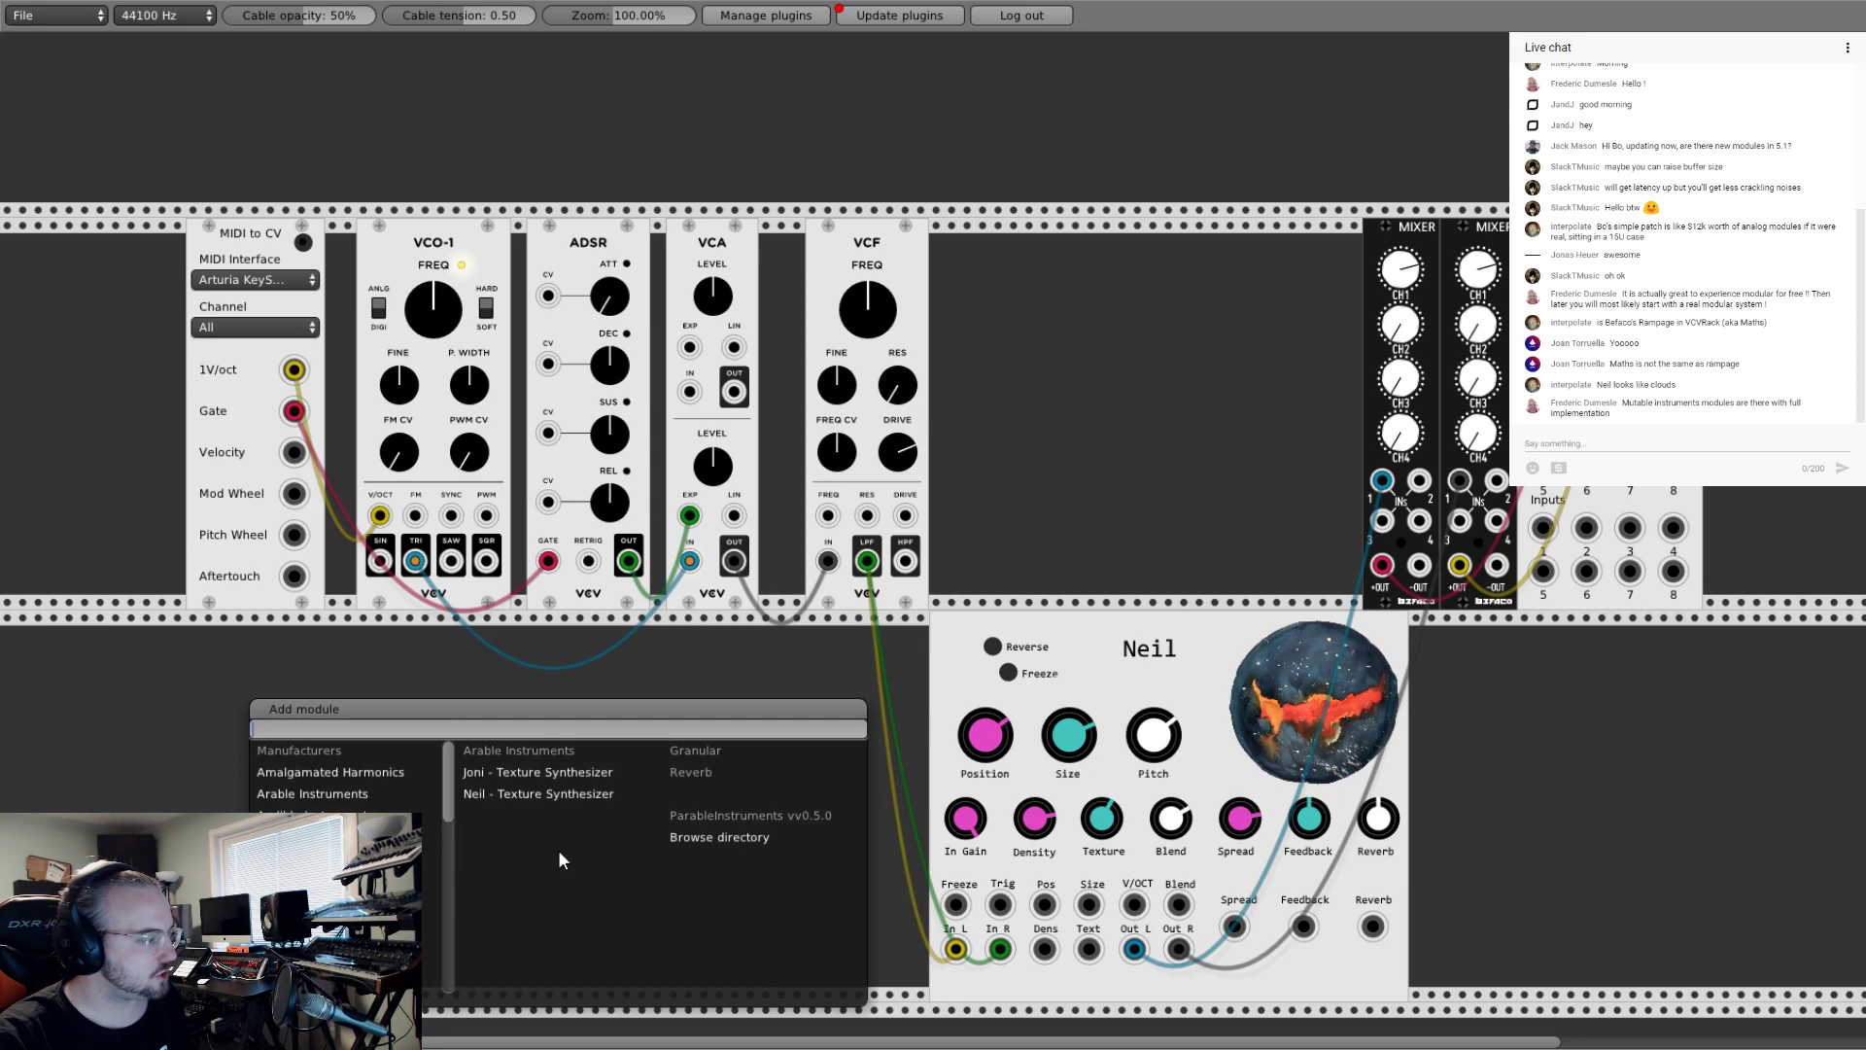
{"action": "left_click", "coordinate": [546, 773]}
{"action": "left_click_drag", "start_coordinate": [759, 661], "coordinate": [610, 666]}
{"action": "left_click_drag", "start_coordinate": [1079, 624], "coordinate": [810, 622]}
{"action": "right_click", "coordinate": [1074, 614]}
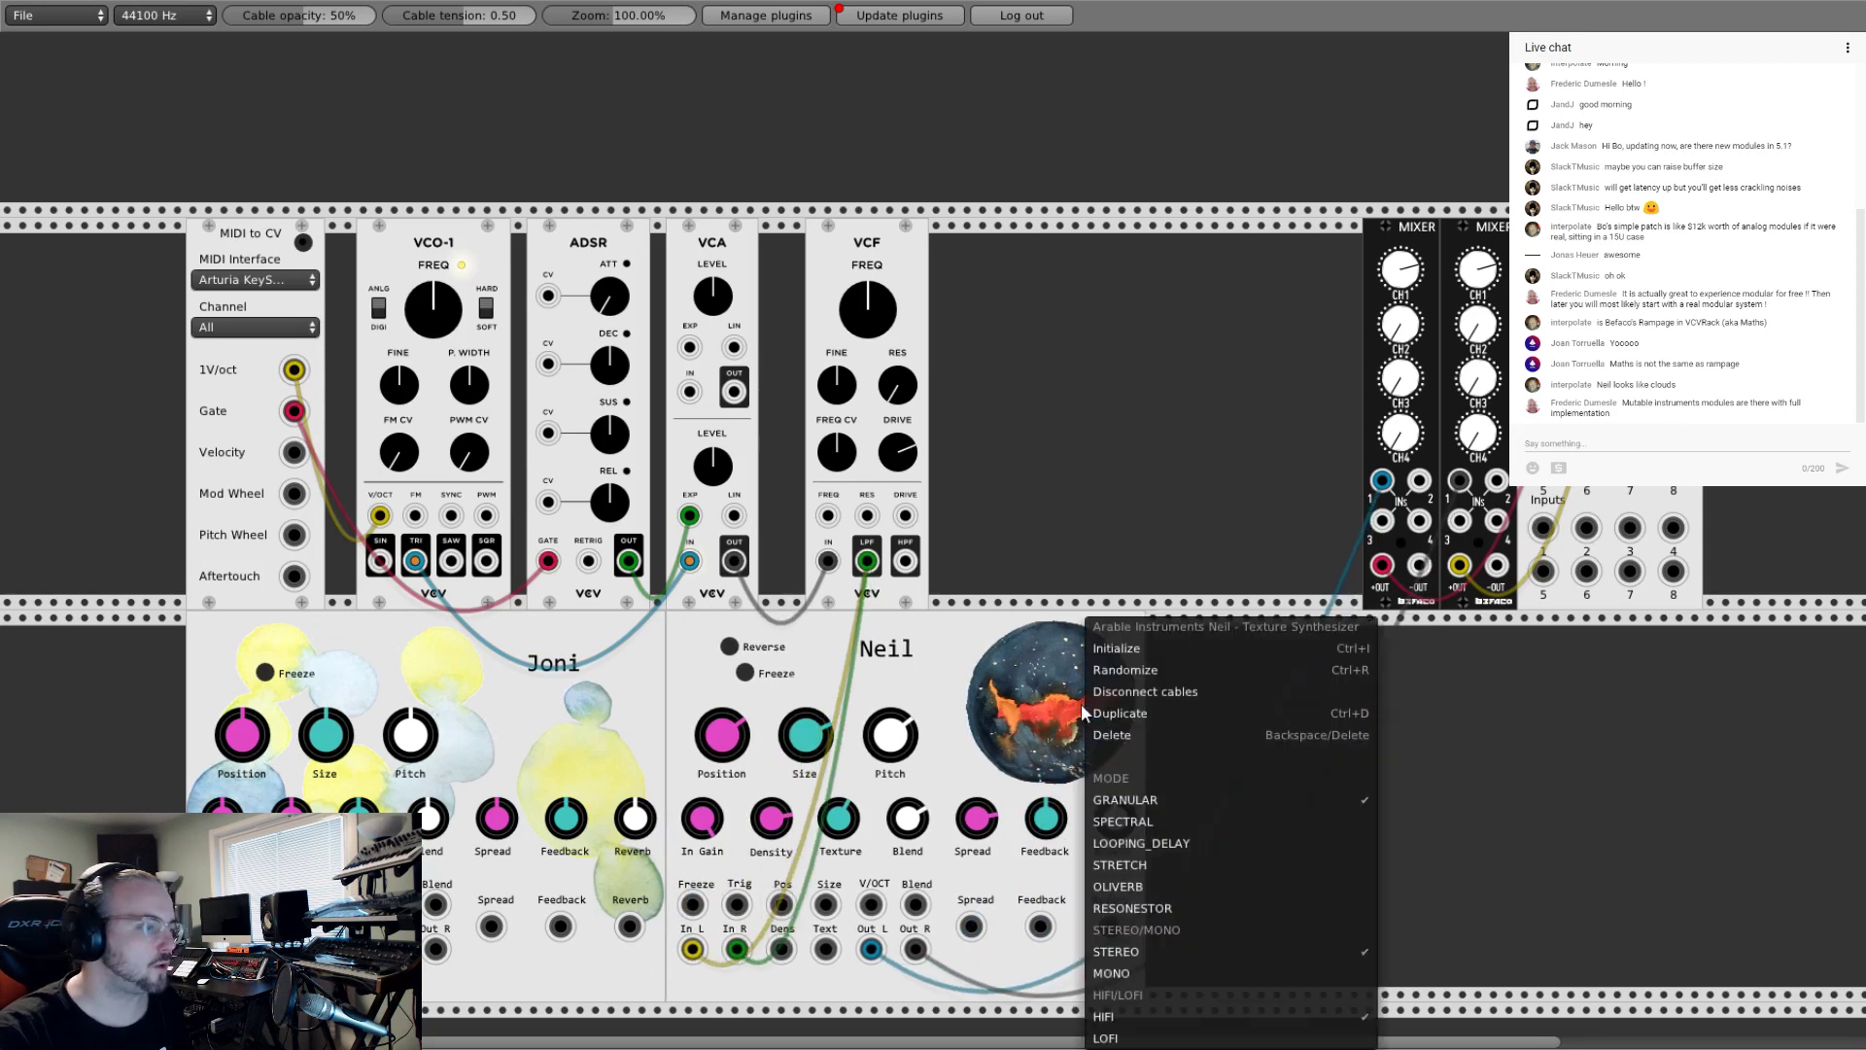
Step: Add an Audible Instruments Texture Synthesizer beside Neil and delete it again
{"action": "right_click", "coordinate": [1298, 726]}
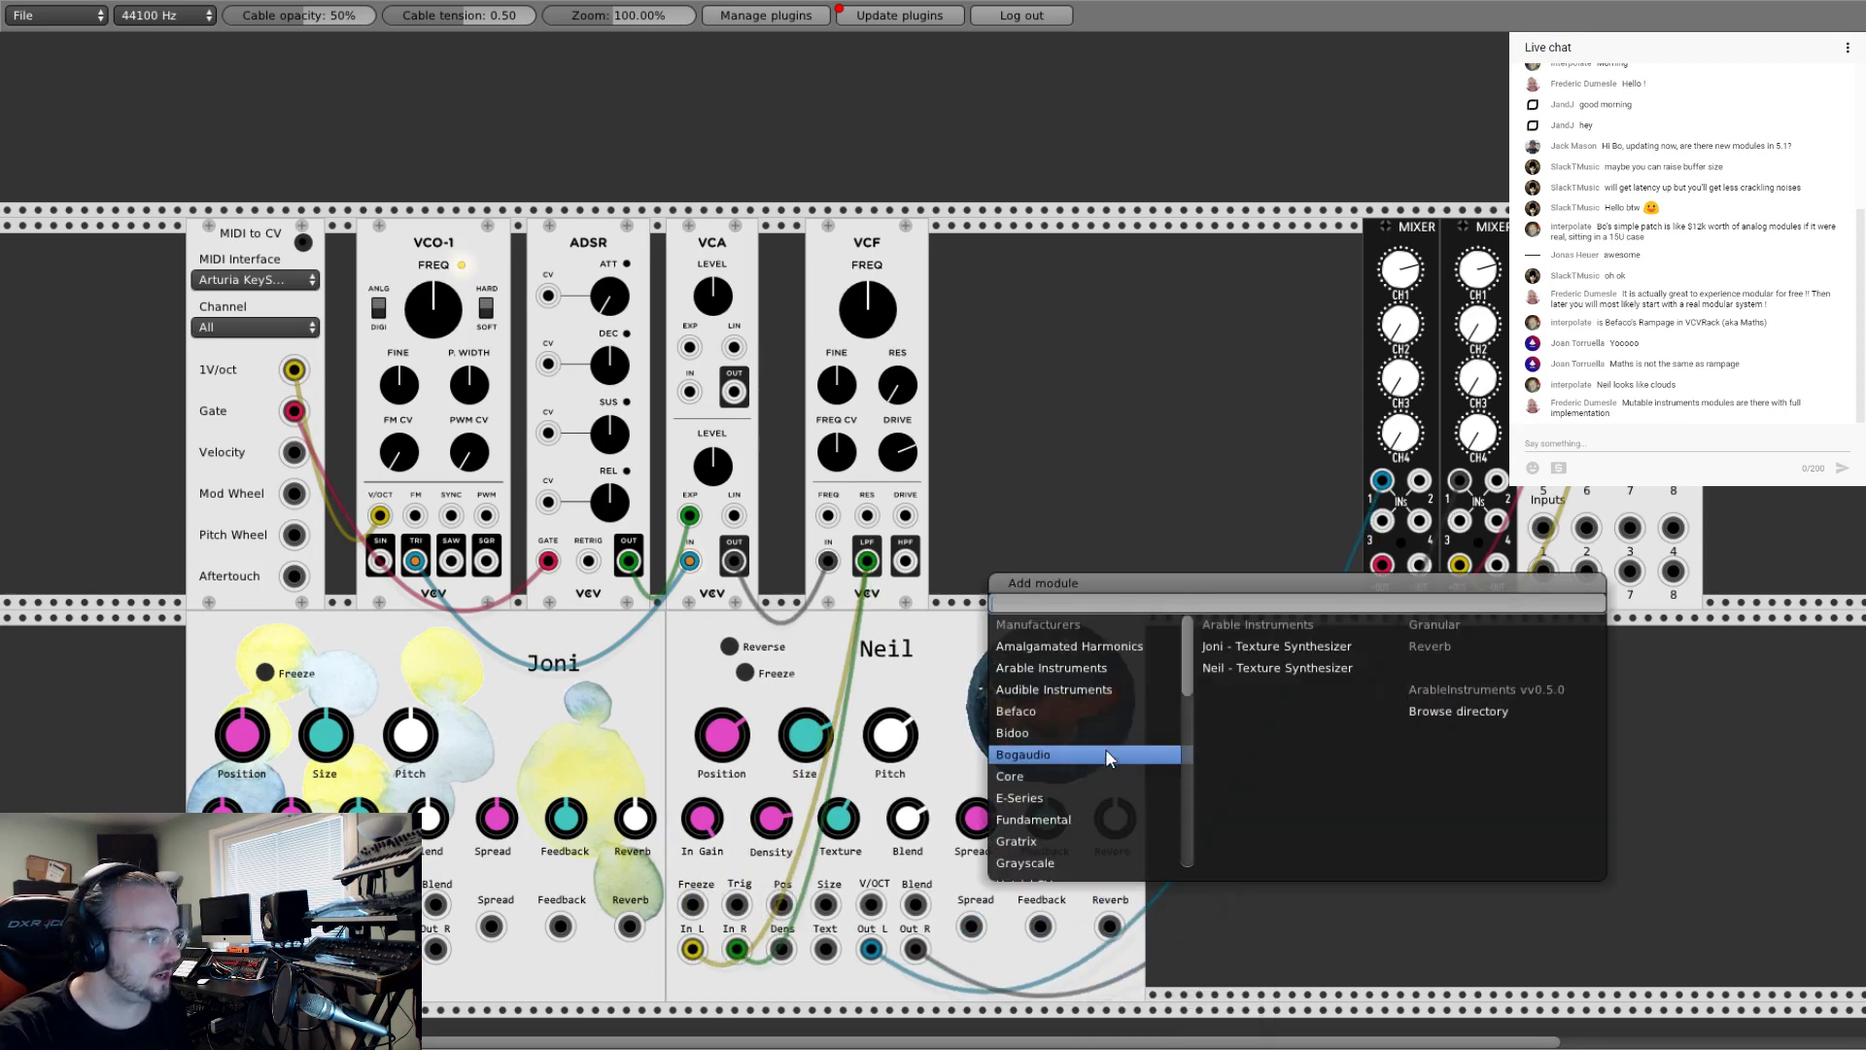
{"action": "left_click", "coordinate": [1125, 688]}
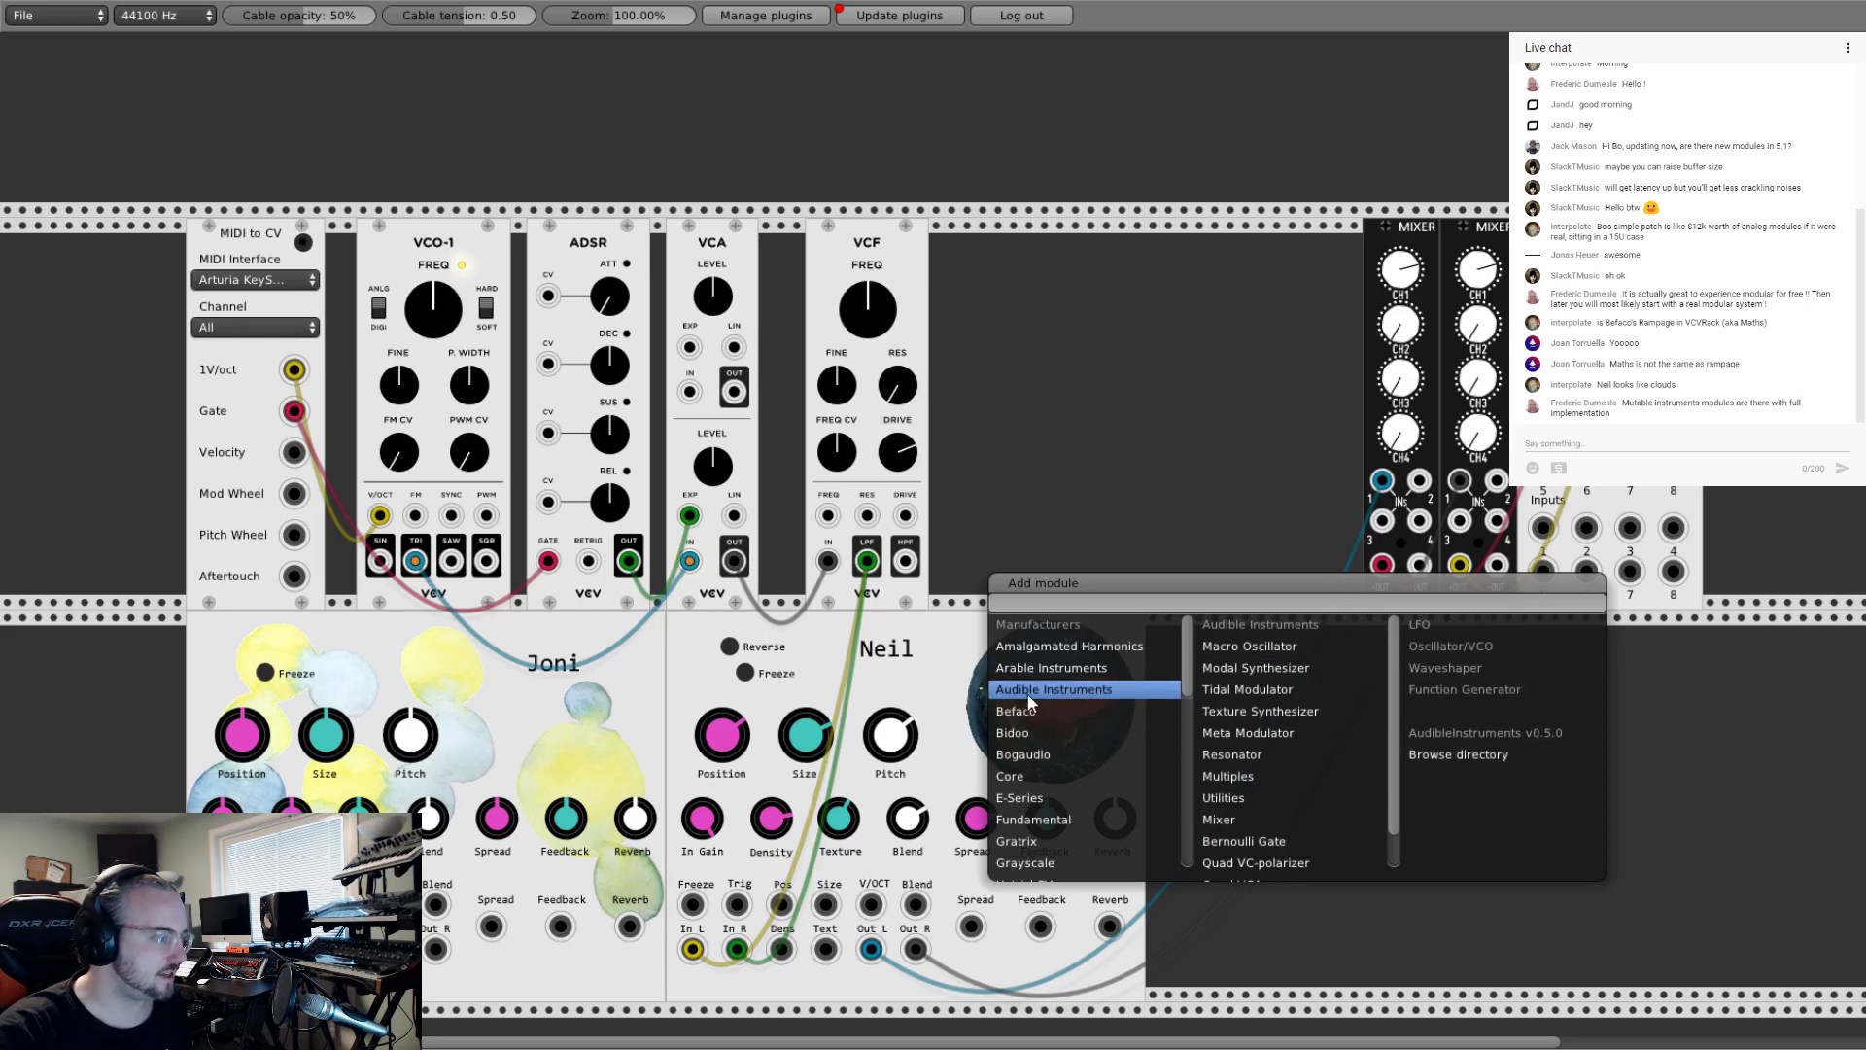
{"action": "left_click", "coordinate": [1287, 711]}
{"action": "right_click", "coordinate": [1282, 720]}
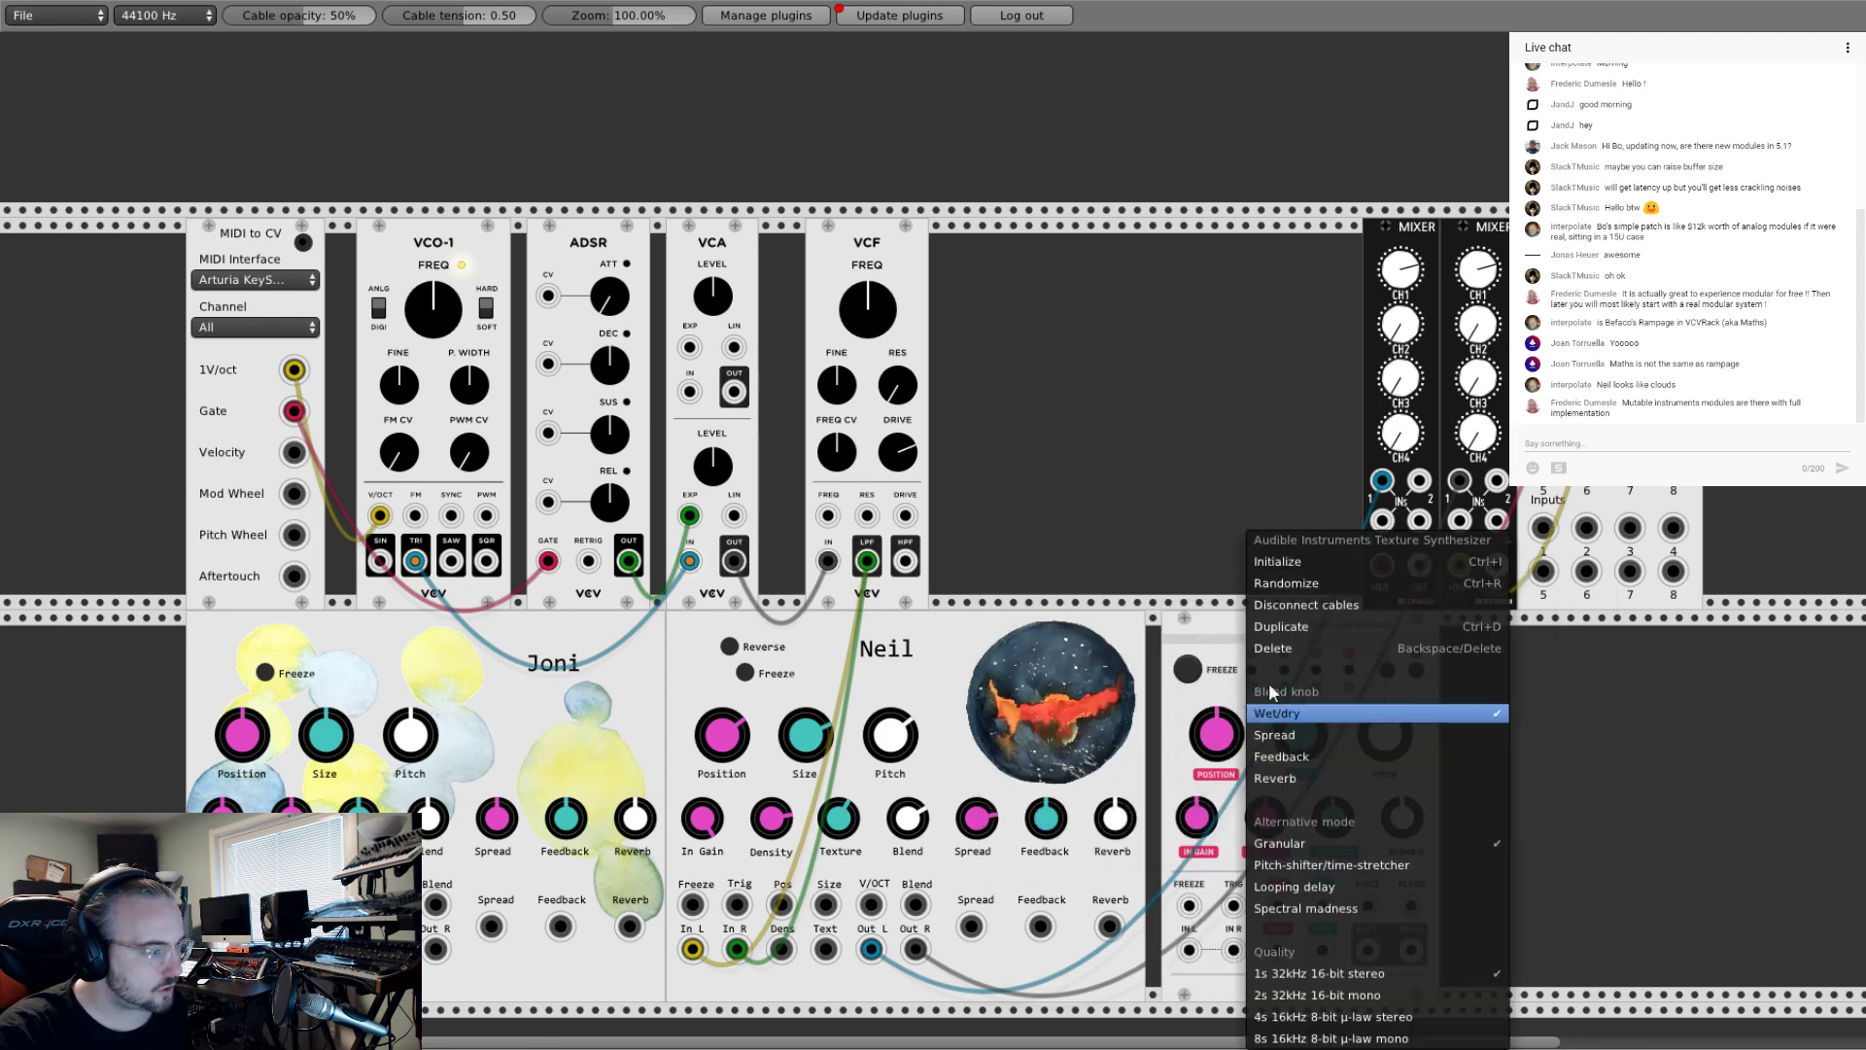
{"action": "left_click", "coordinate": [1268, 643]}
Step: Add an Audible Instruments Tidal Modulator beside Neil and delete it again
{"action": "right_click", "coordinate": [1268, 643]}
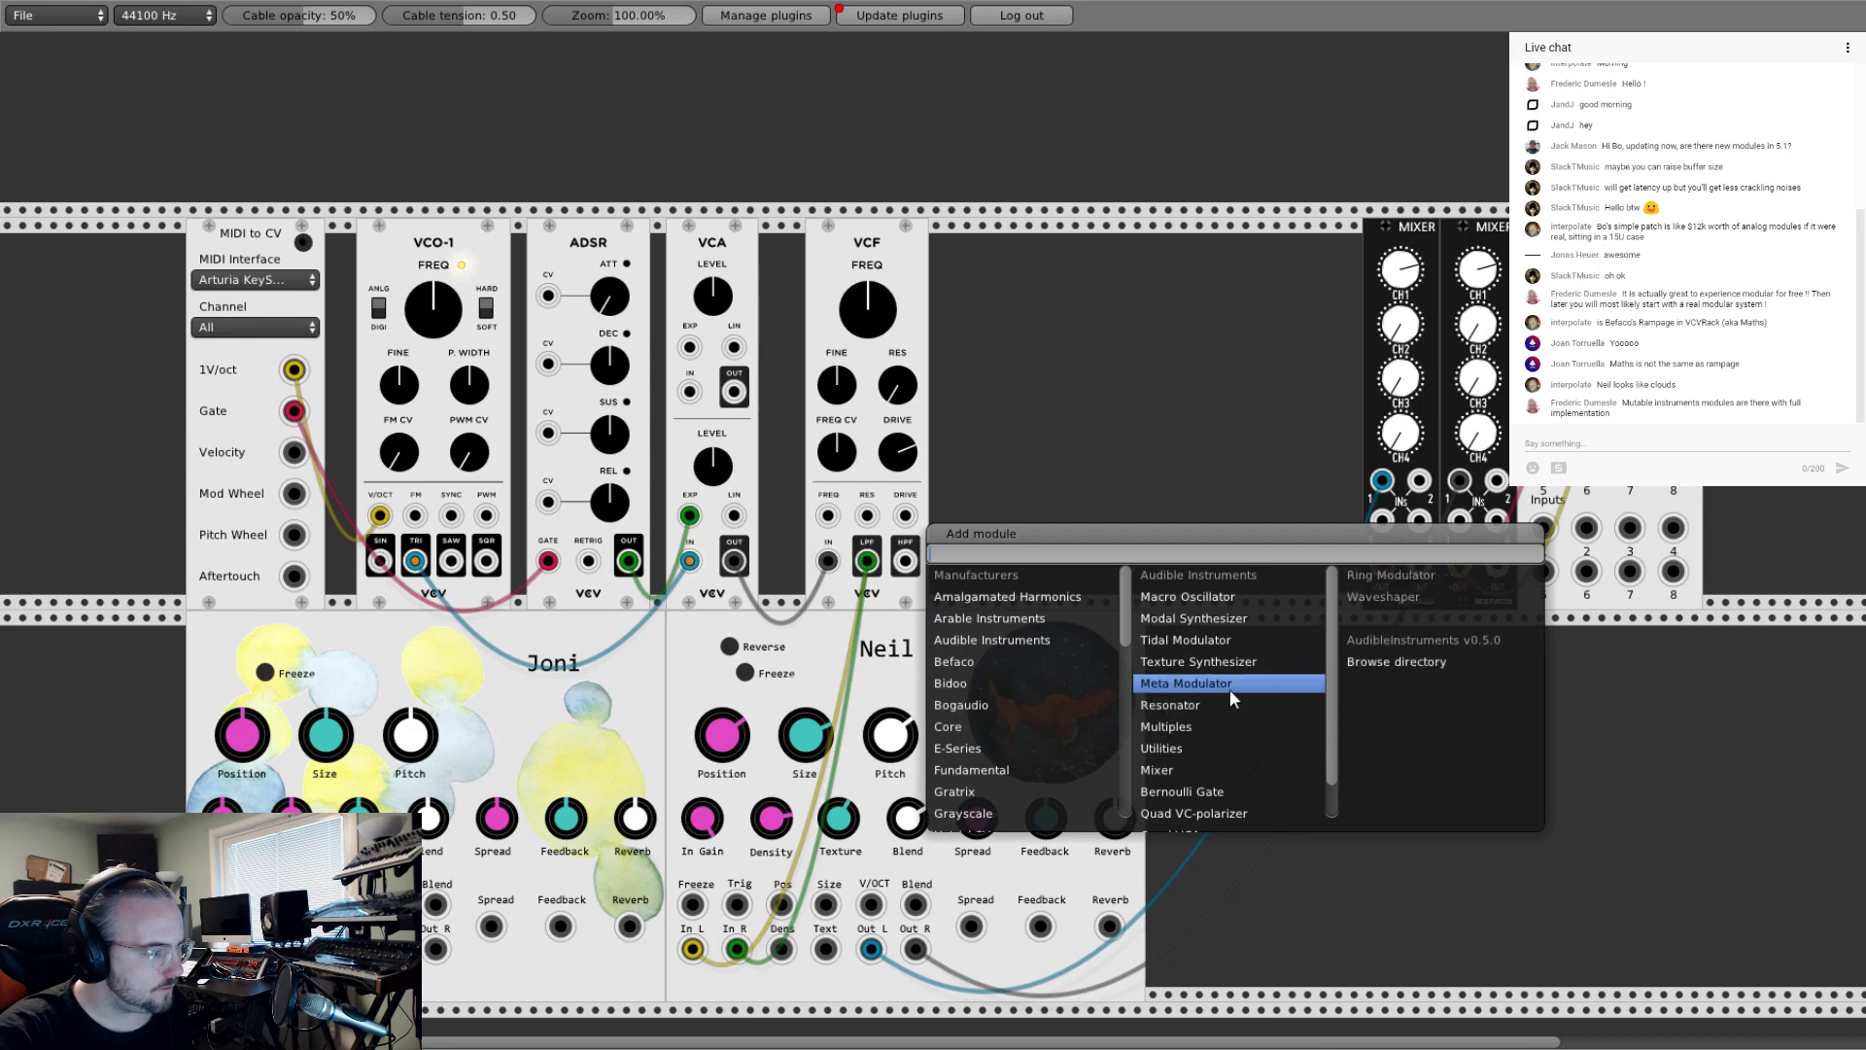
{"action": "left_click", "coordinate": [1215, 649]}
{"action": "right_click", "coordinate": [1223, 683]}
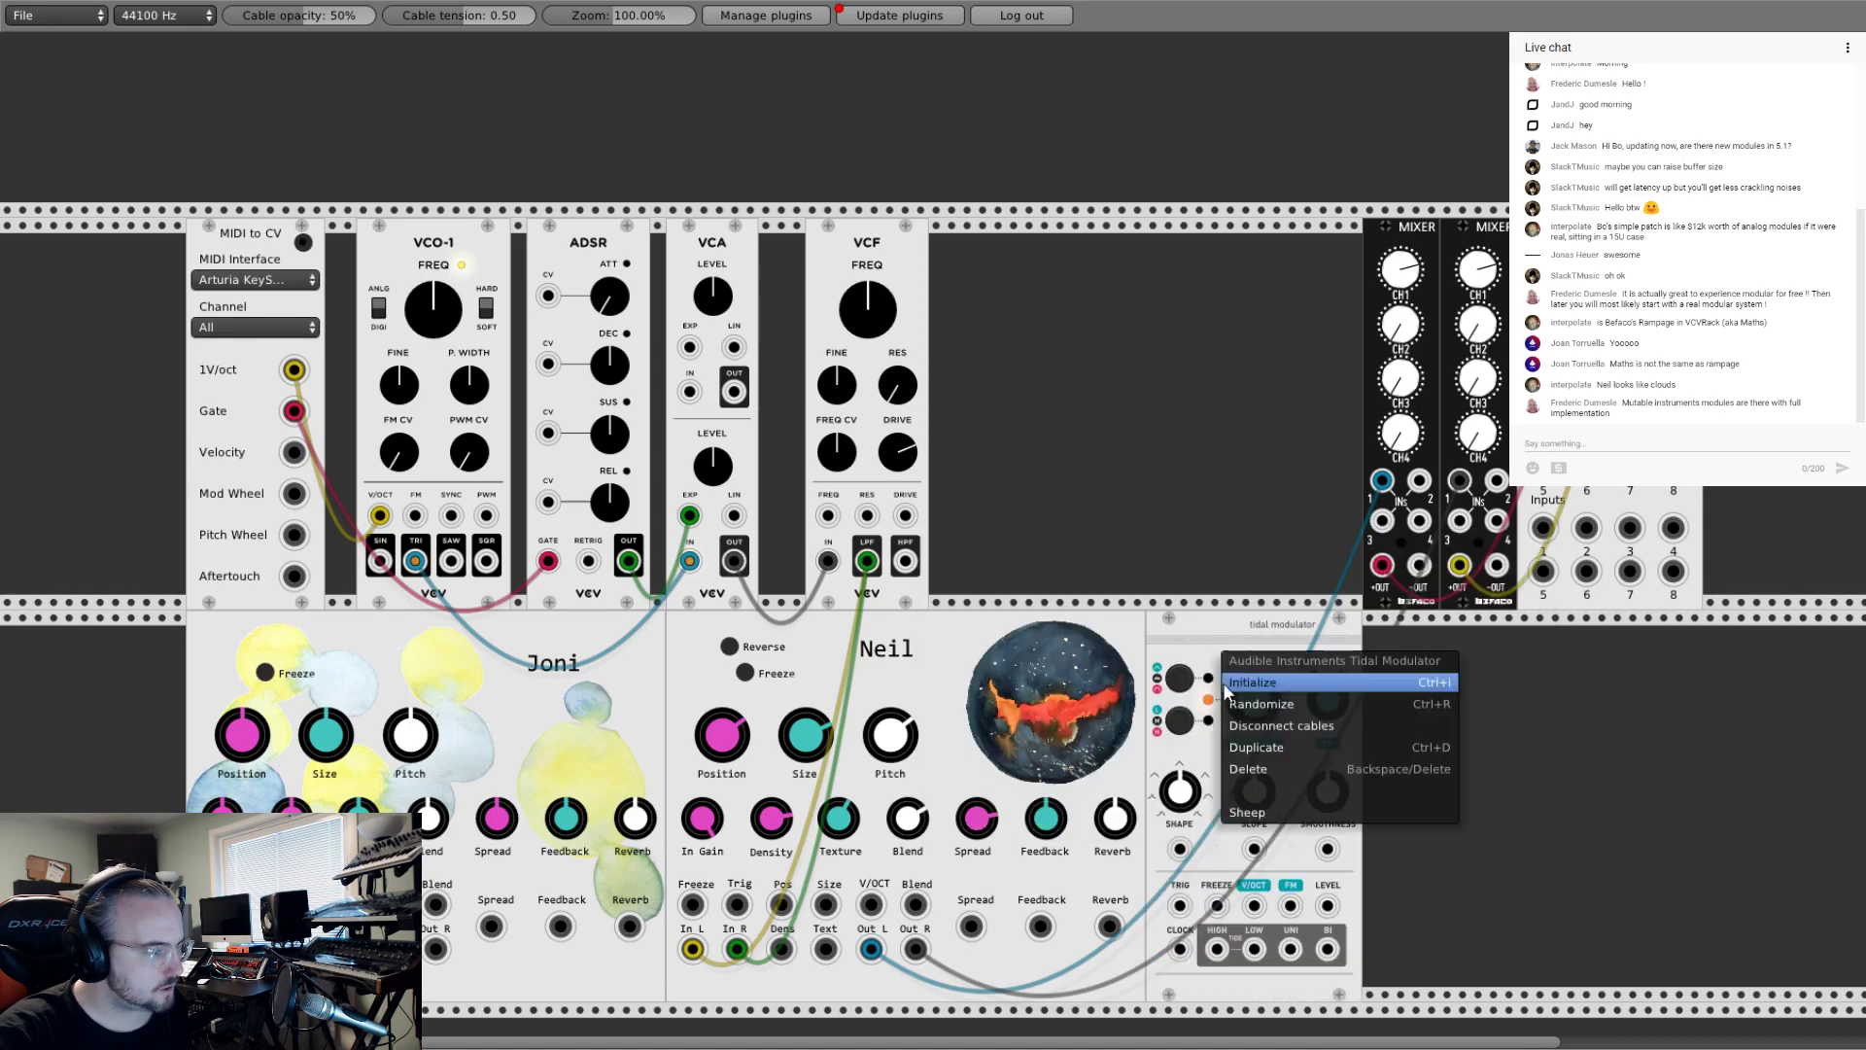
{"action": "left_click", "coordinate": [1246, 768]}
Step: Add an Audible Instruments Modal Synthesizer beside Neil and delete it again
{"action": "right_click", "coordinate": [1246, 768]}
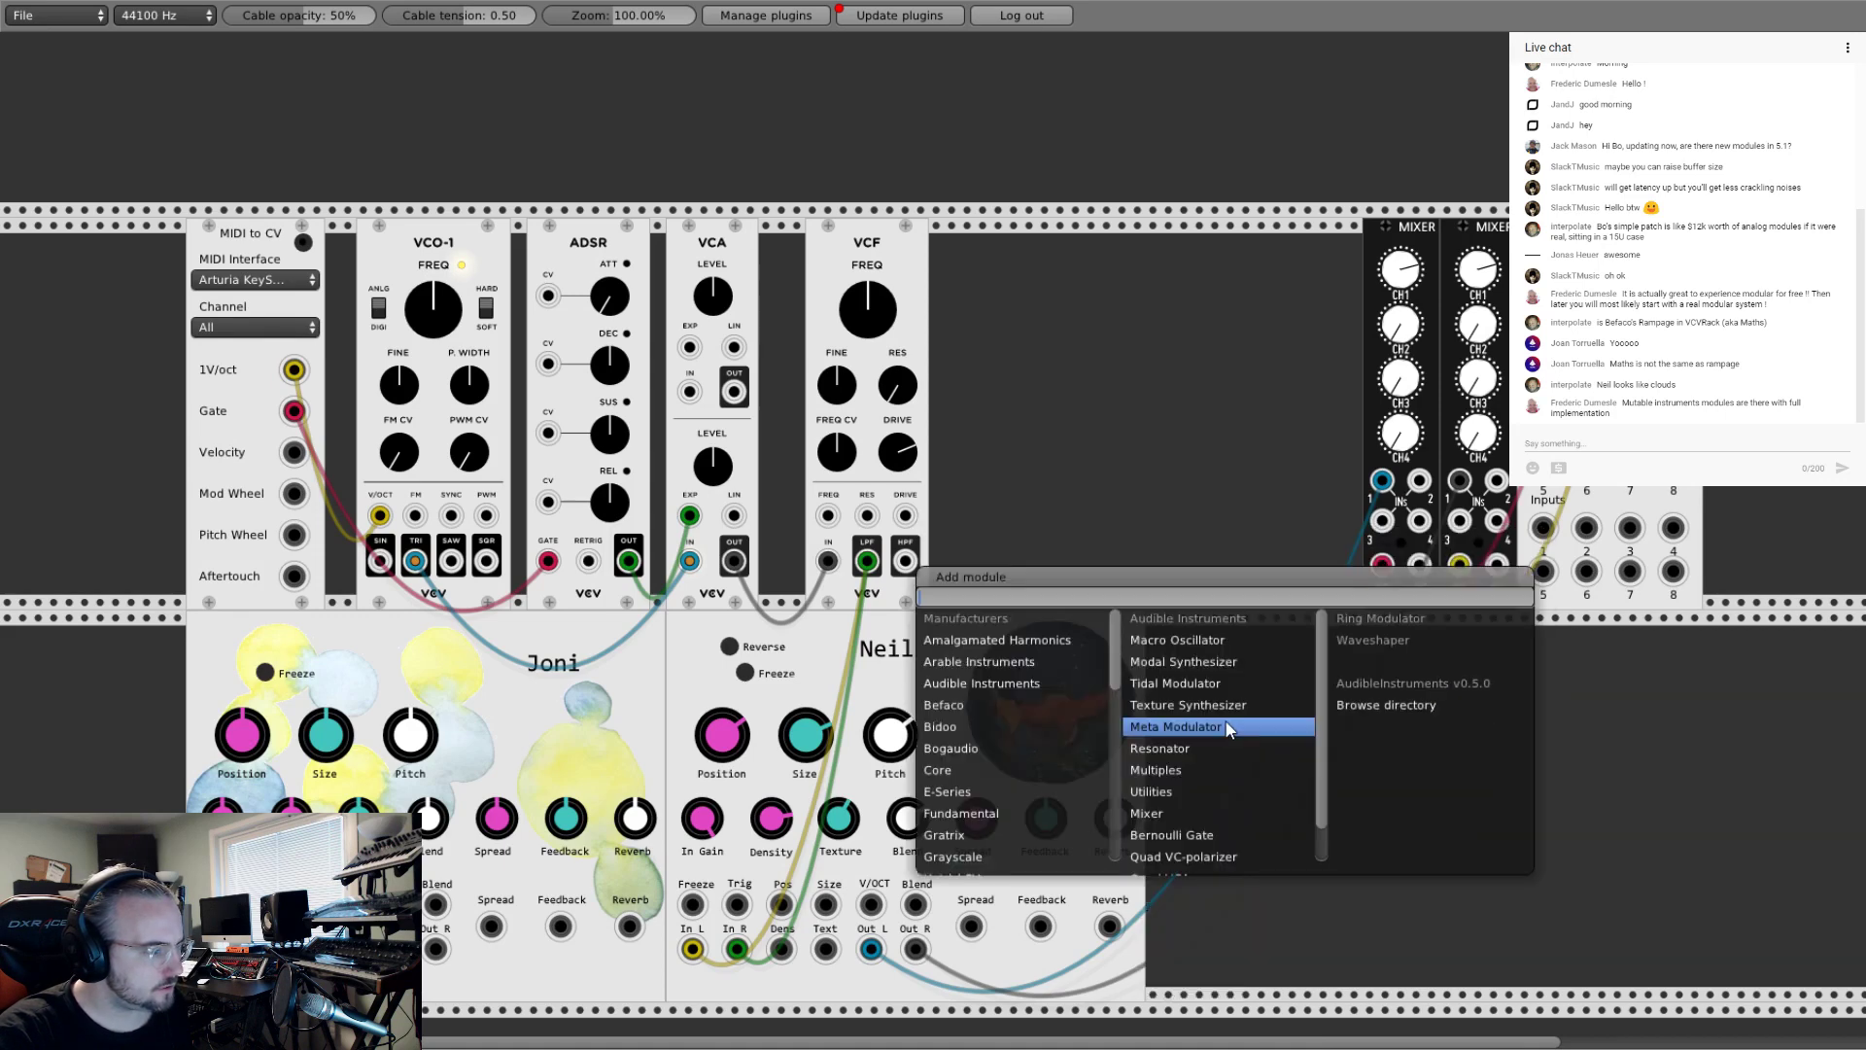
{"action": "left_click", "coordinate": [1205, 664]}
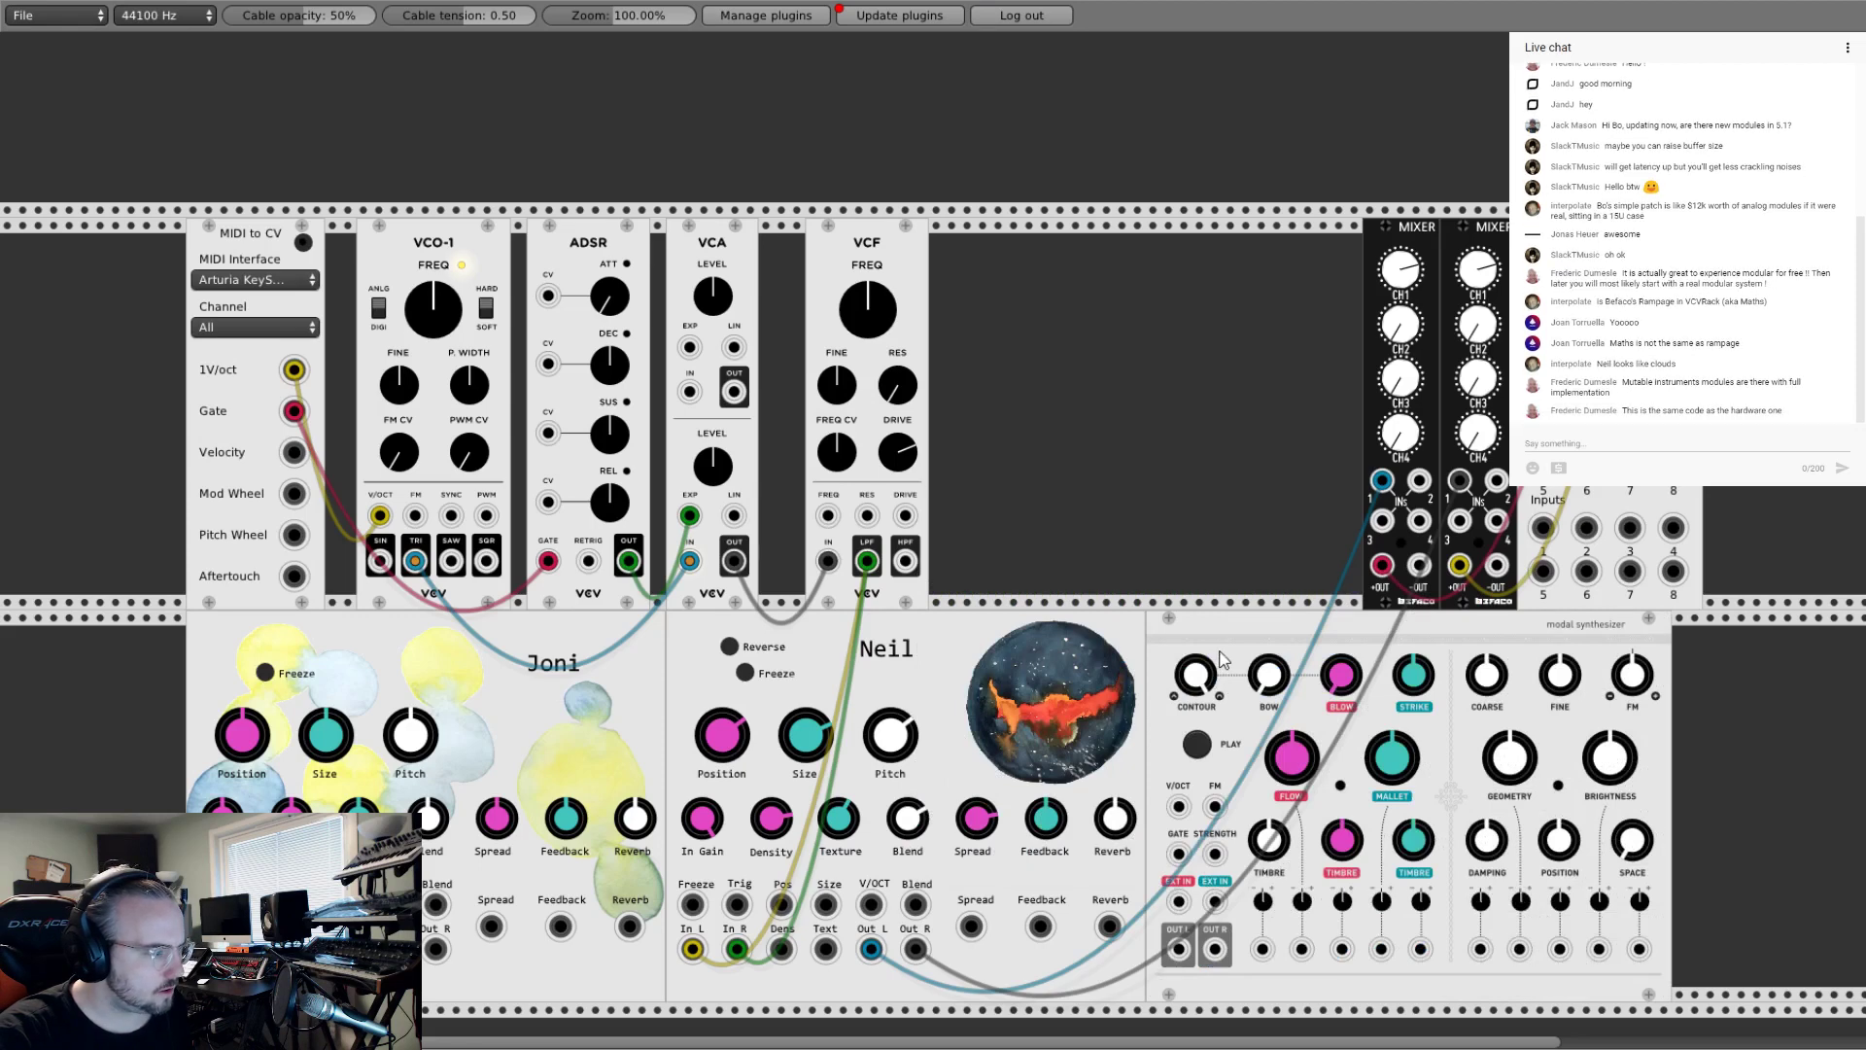
{"action": "right_click", "coordinate": [1222, 658]}
{"action": "left_click", "coordinate": [1249, 769]}
Step: Browse the Audible Instruments modules, add the Modal Synthesizer once more and remove it
{"action": "right_click", "coordinate": [1263, 699]}
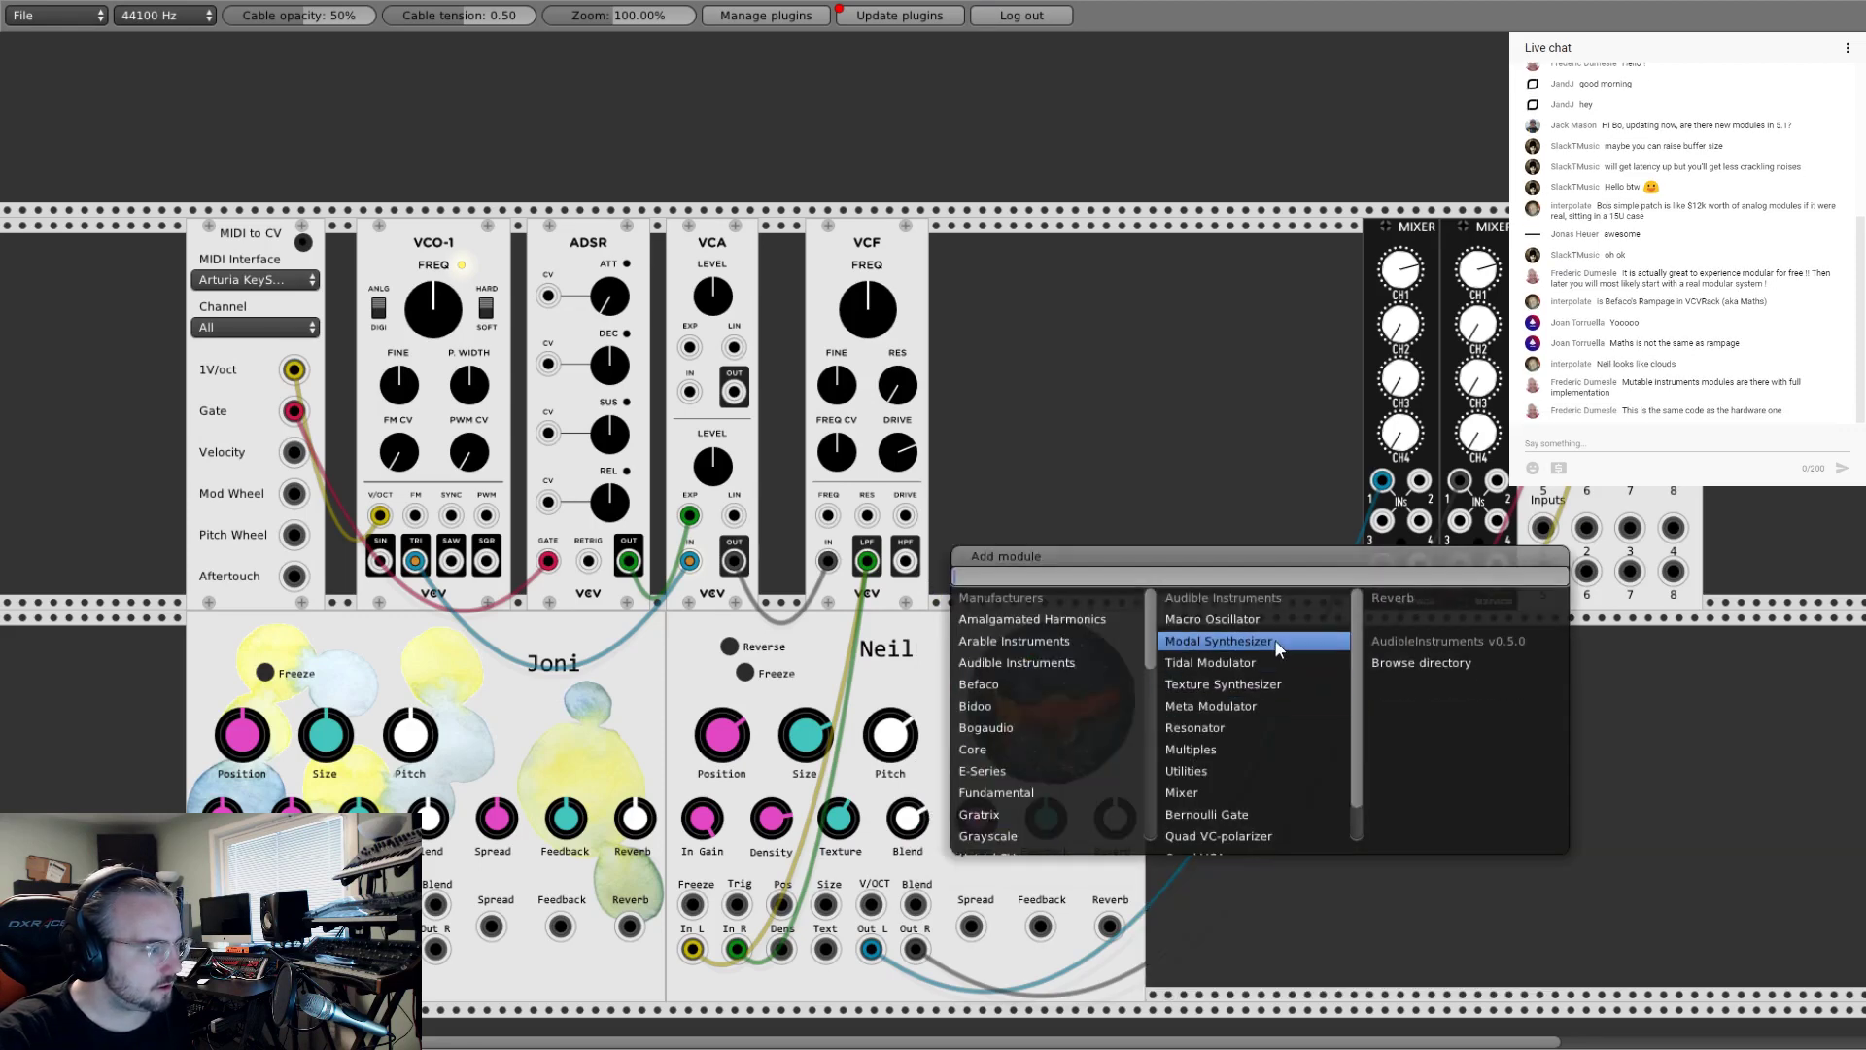
{"action": "scroll", "coordinate": [1250, 704], "scroll_direction": "down", "scroll_amount": 2}
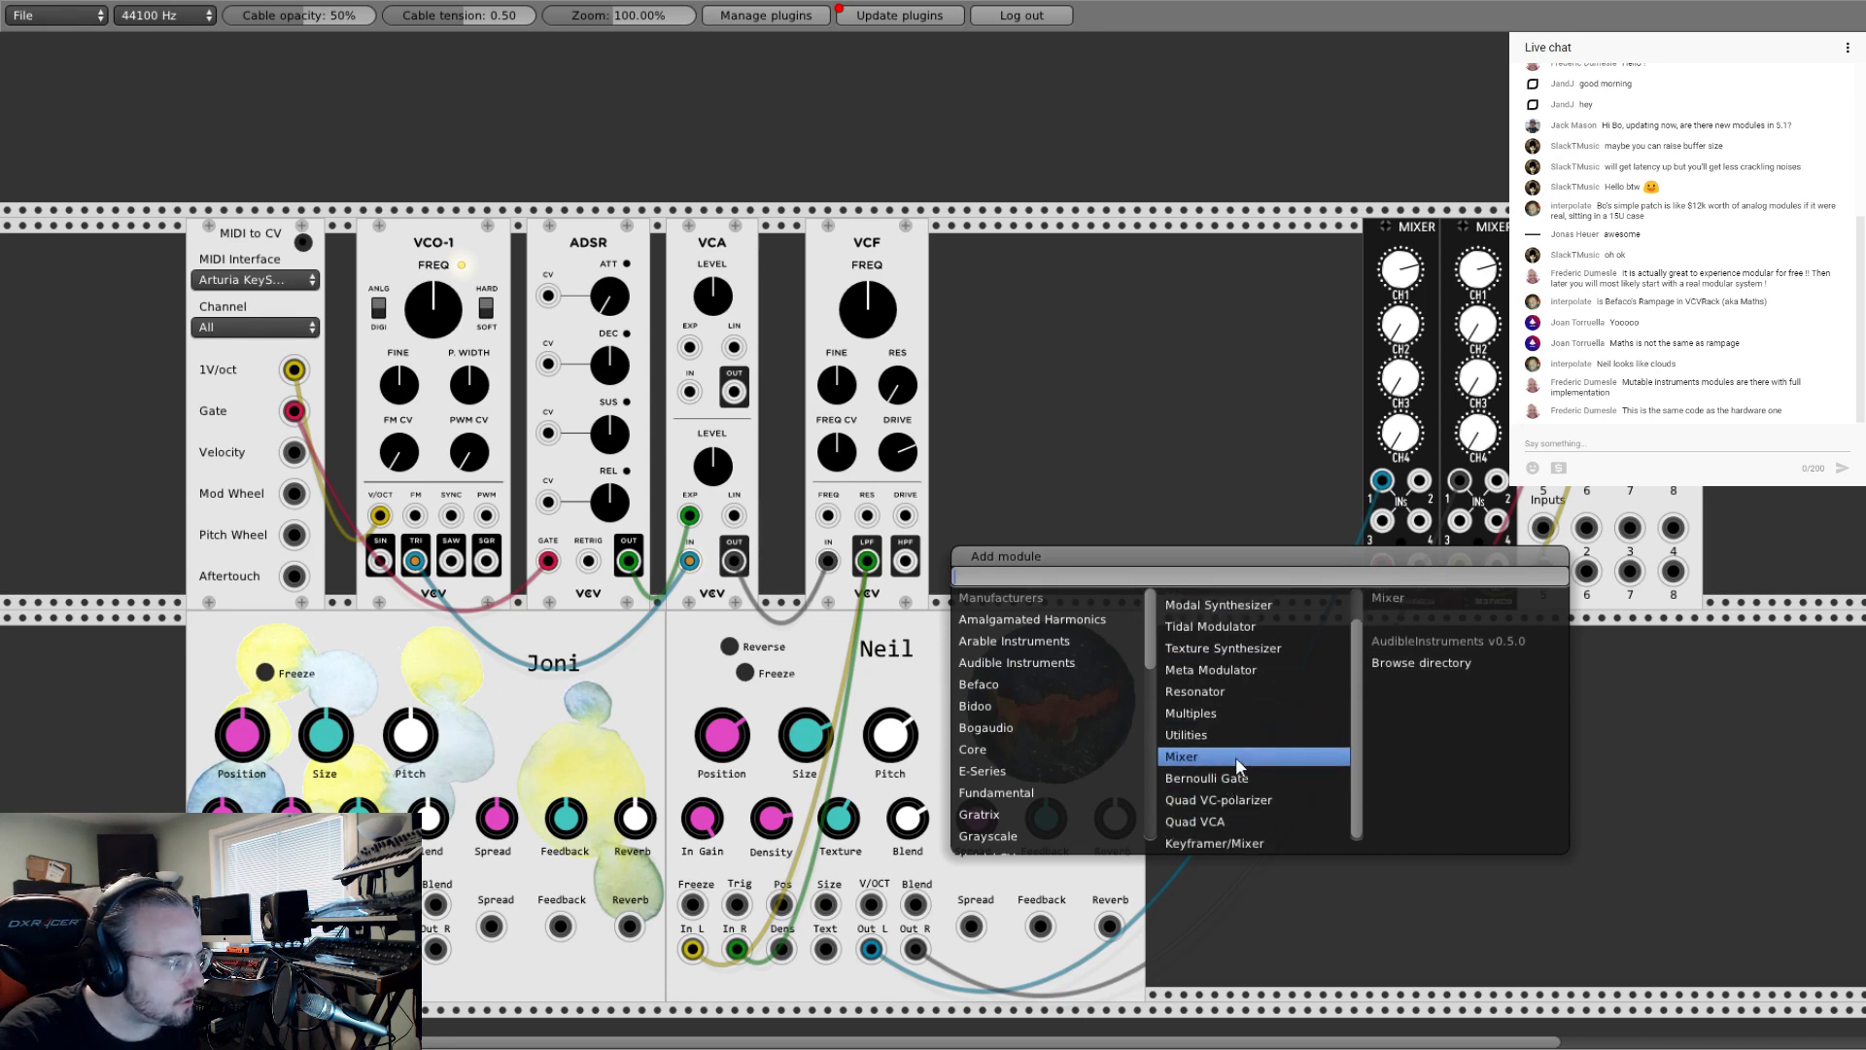
{"action": "scroll", "coordinate": [1228, 700], "scroll_direction": "up", "scroll_amount": 2}
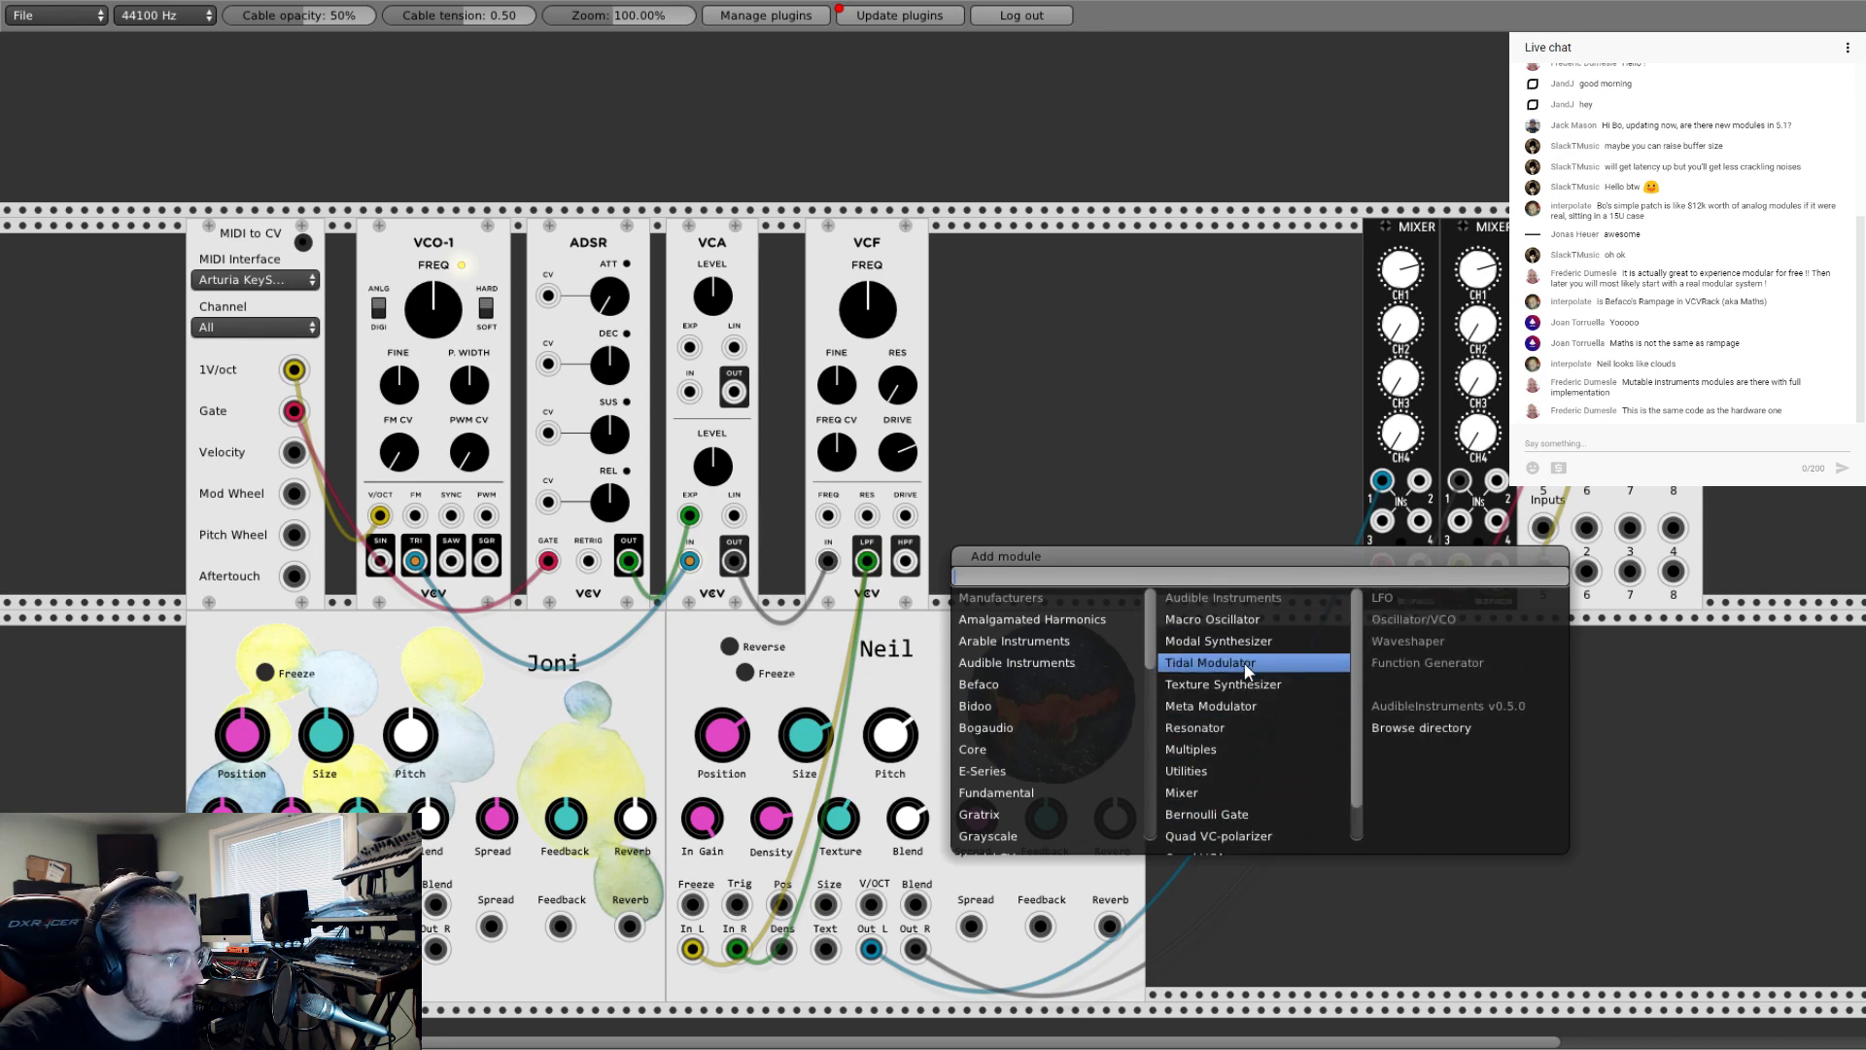
{"action": "left_click", "coordinate": [1233, 635]}
{"action": "right_click", "coordinate": [1230, 636]}
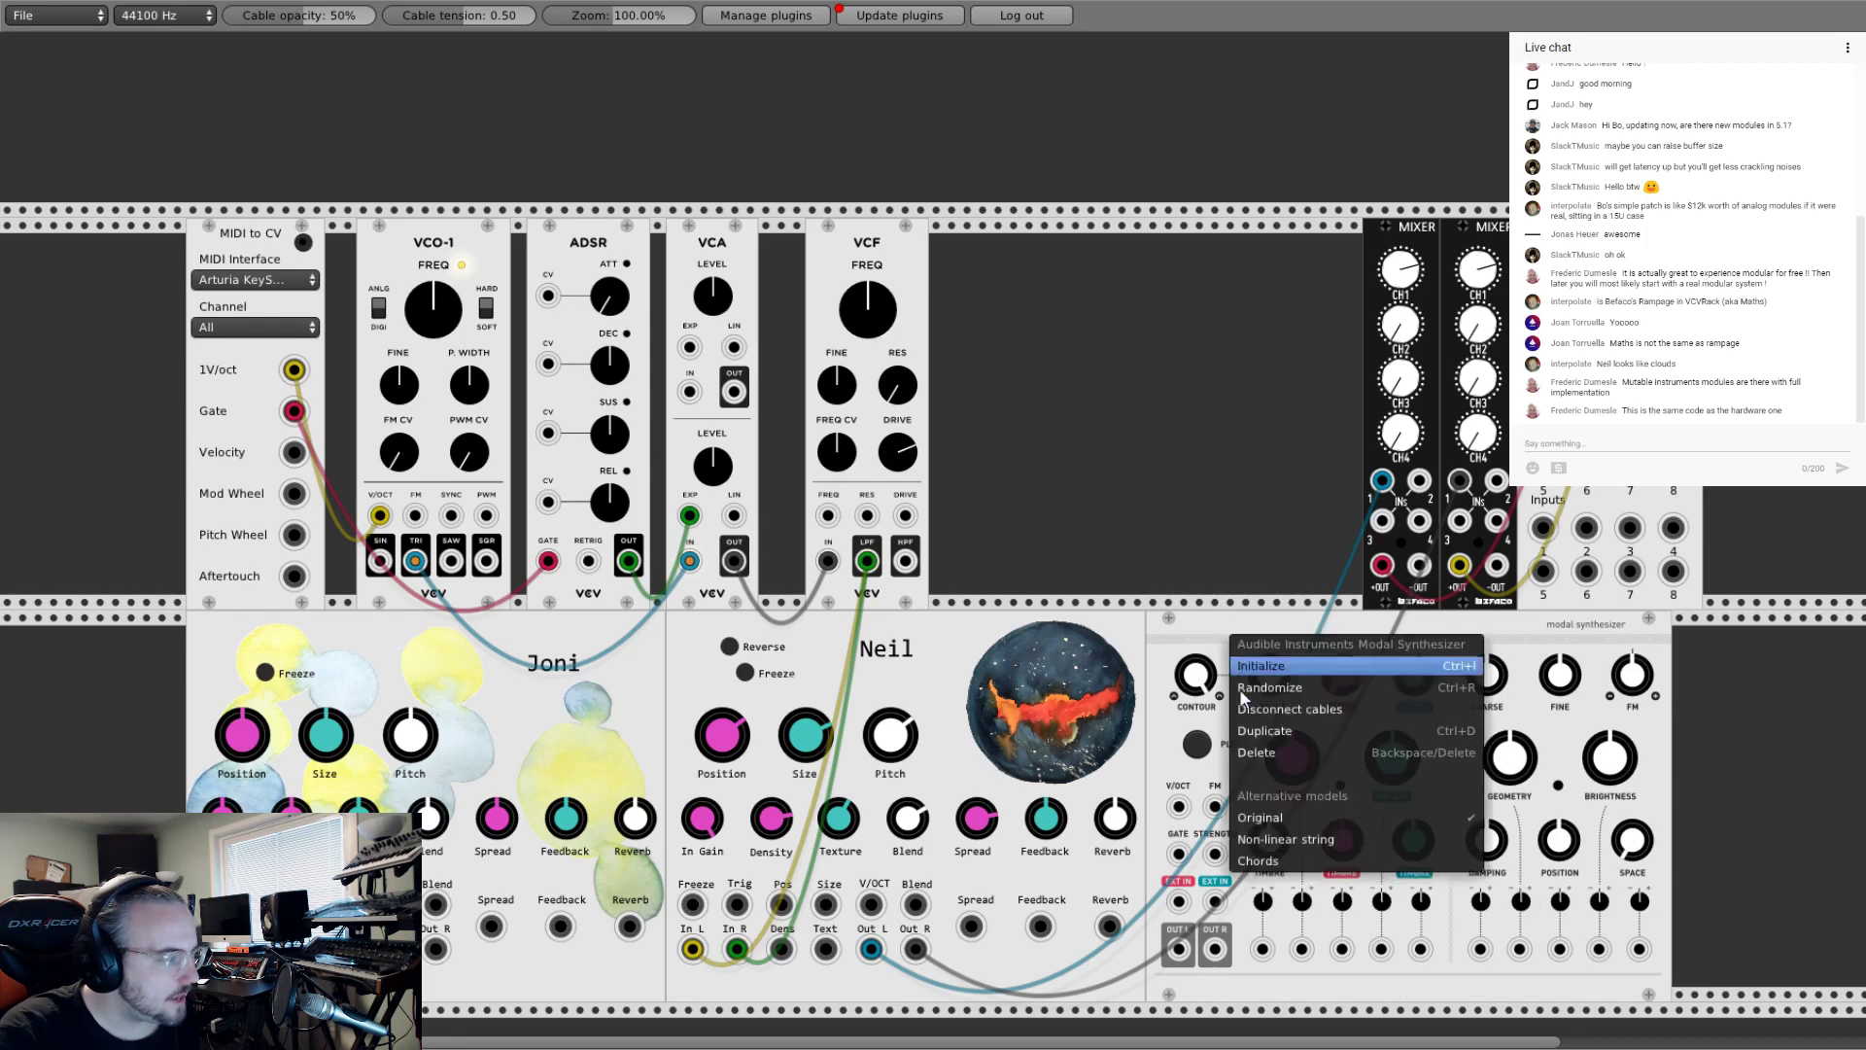
{"action": "left_click", "coordinate": [1273, 753]}
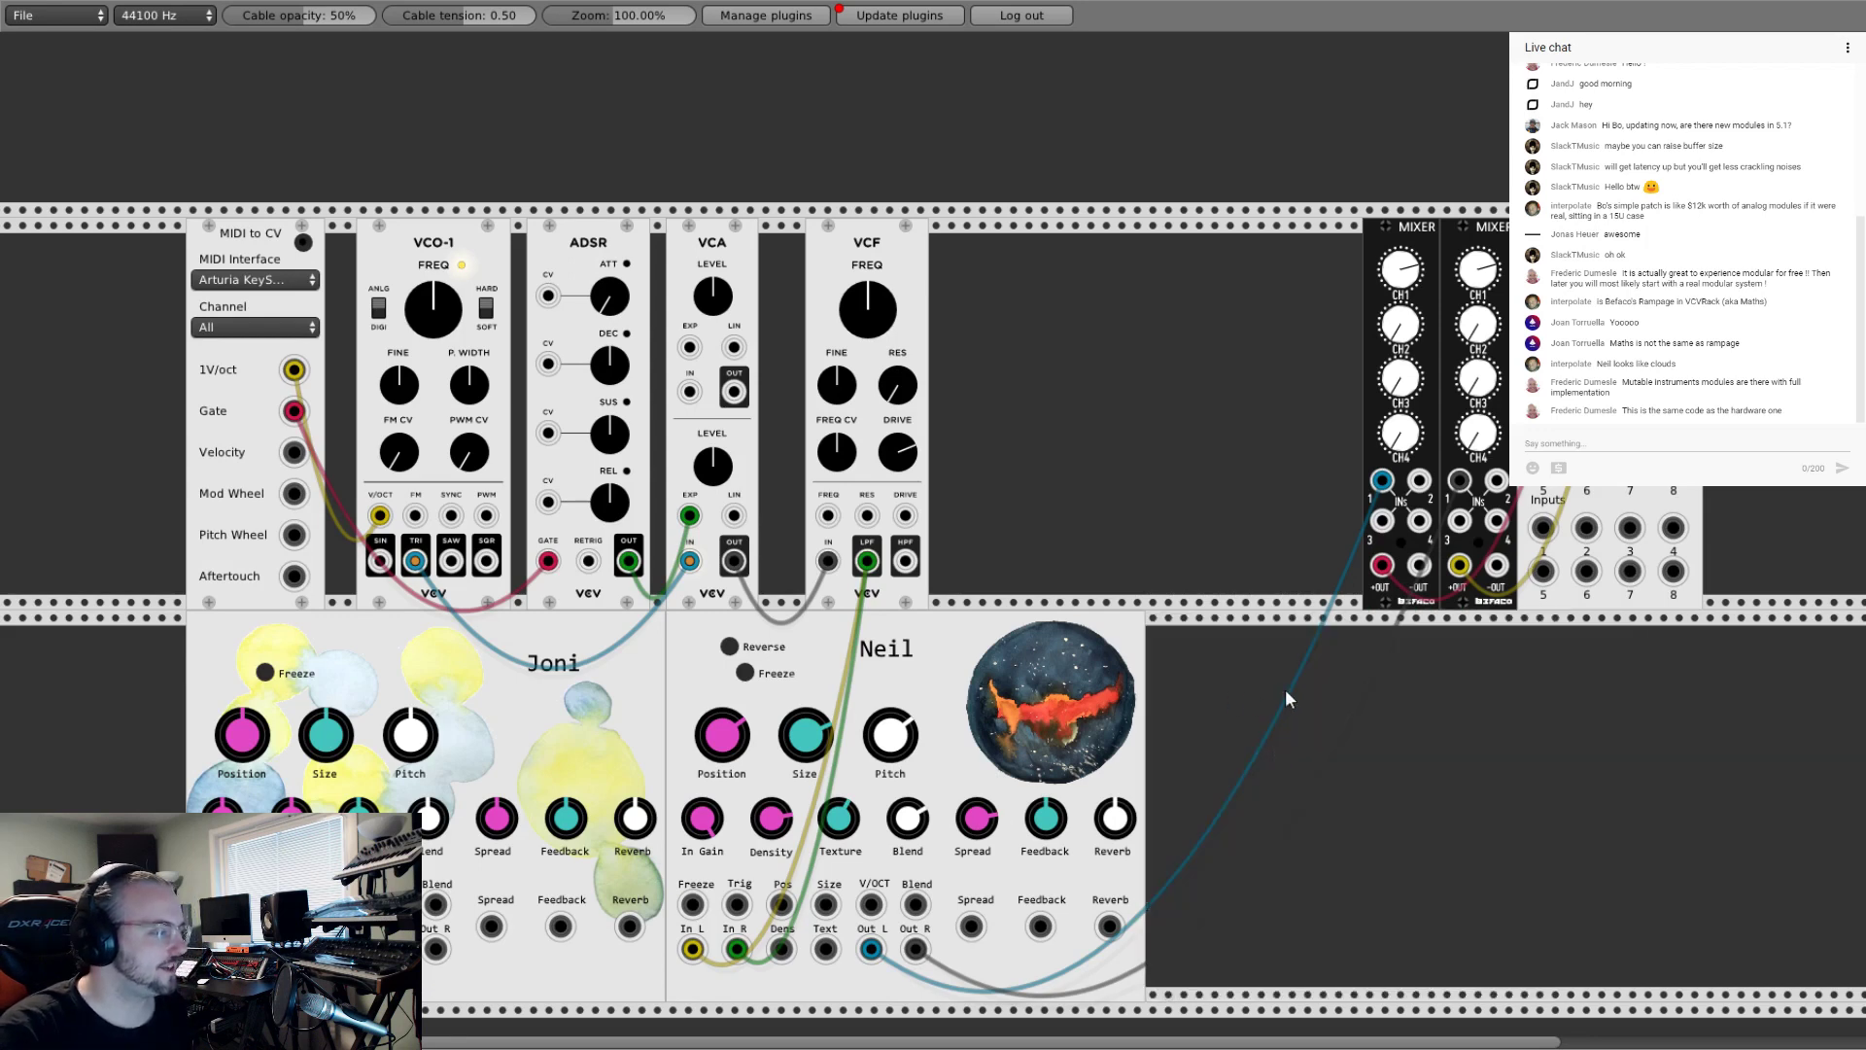
Step: Shift Neil and Joni farther along the lower row and add an Audible Instruments Modal Synthesizer directly after Neil
{"action": "left_click_drag", "start_coordinate": [1025, 632], "coordinate": [1149, 632]}
{"action": "left_click_drag", "start_coordinate": [571, 685], "coordinate": [695, 685]}
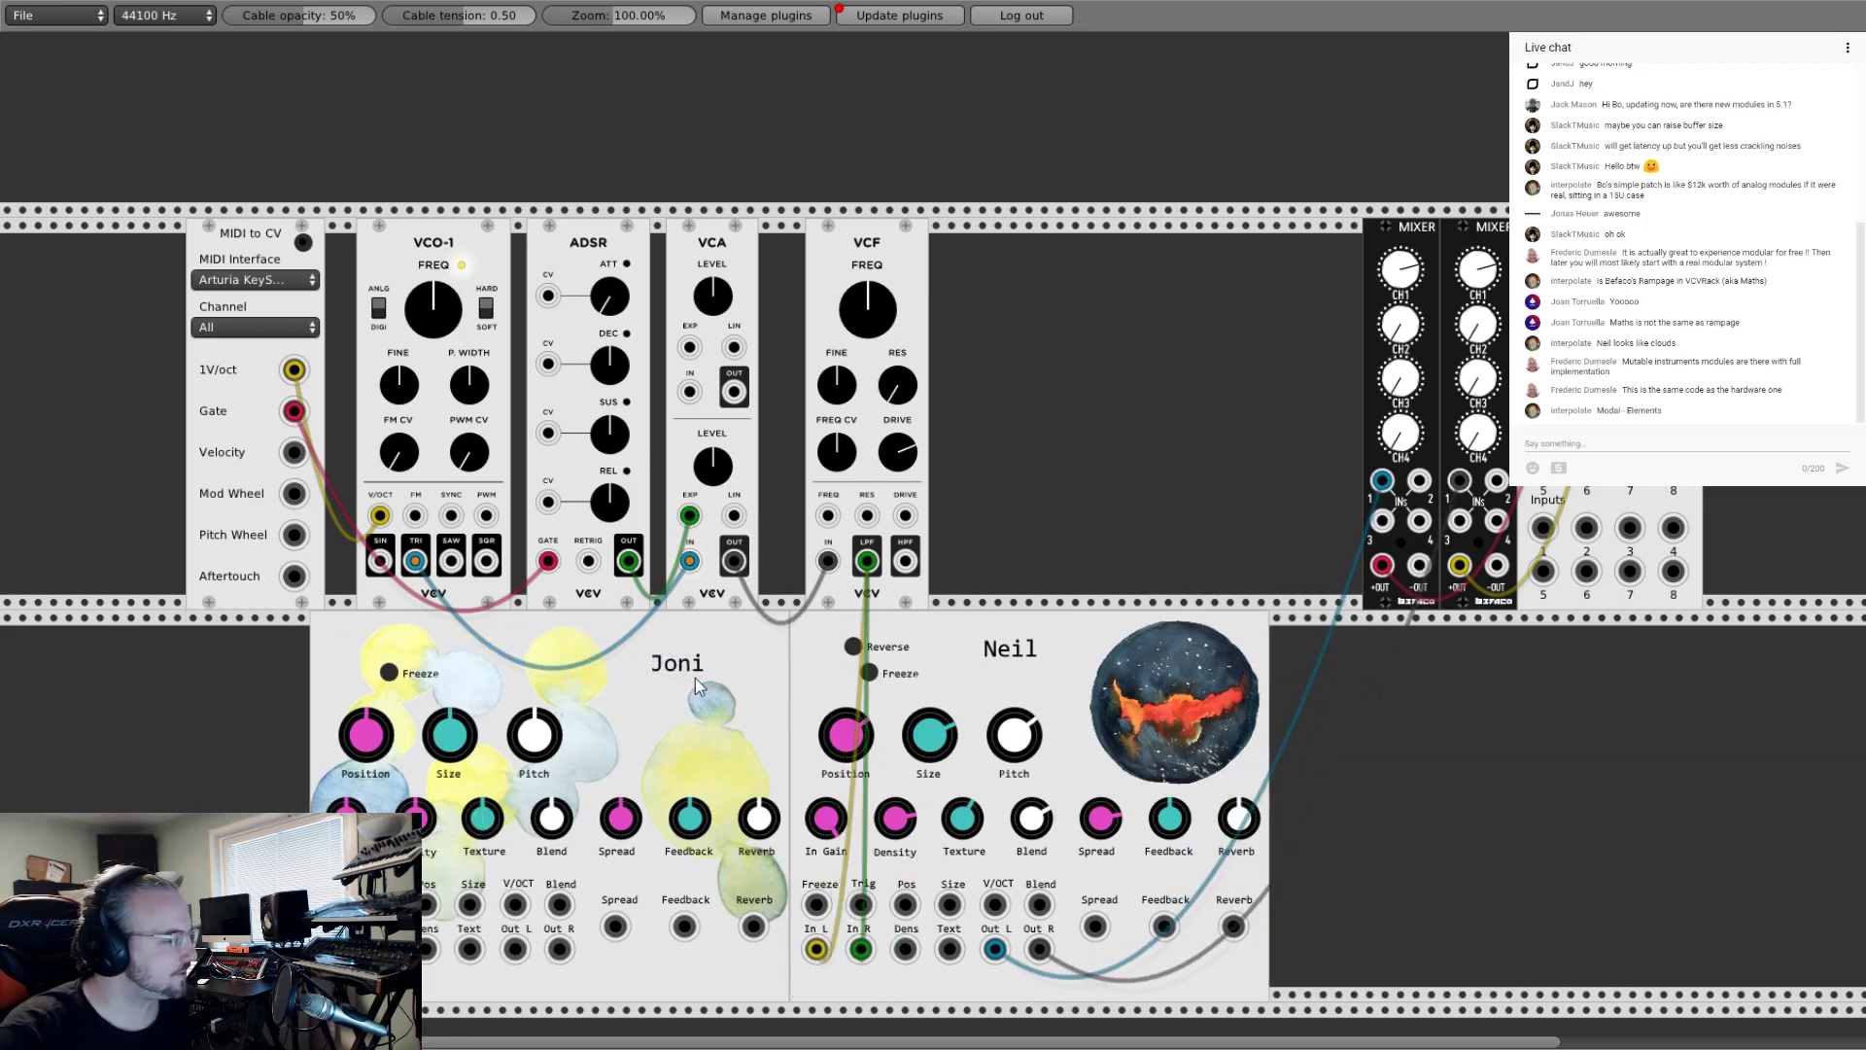
{"action": "right_click", "coordinate": [1420, 708]}
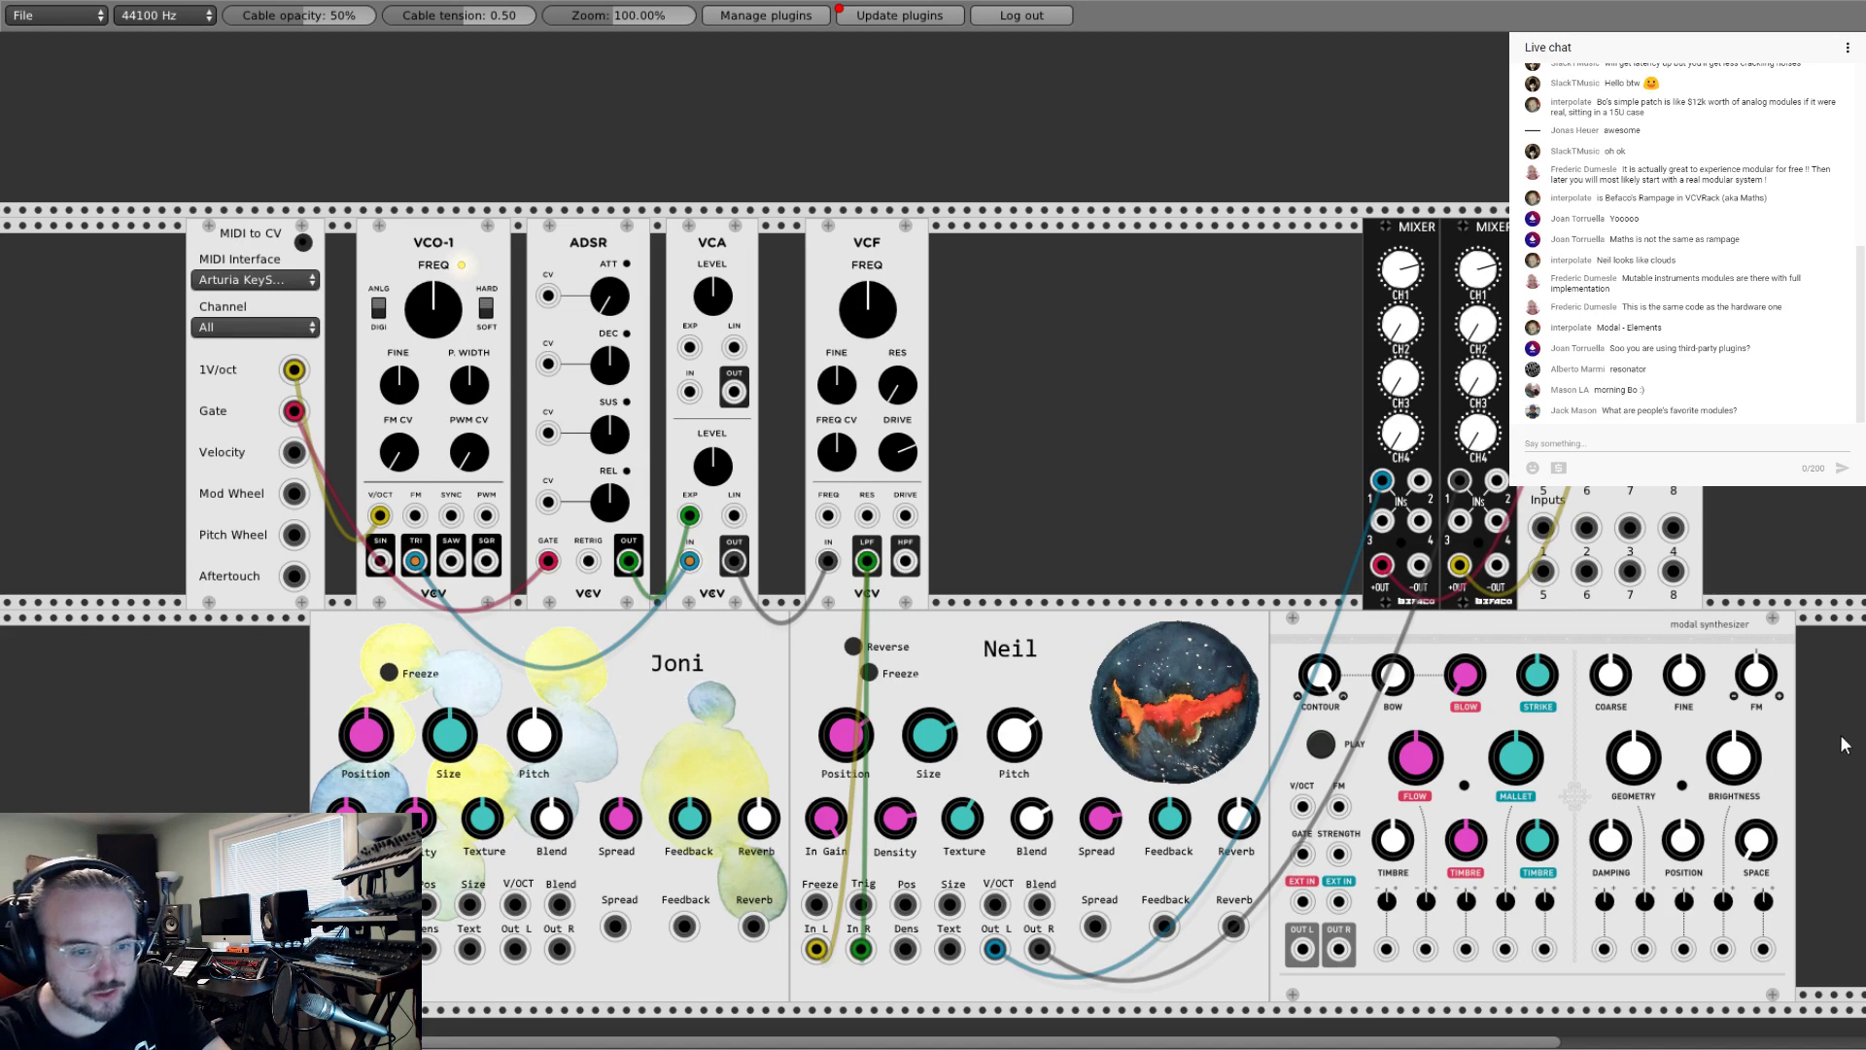
Step: Delete Joni and Neil from the lower row and move the Modal Synthesizer back to just past the VCF
{"action": "right_click", "coordinate": [692, 661]}
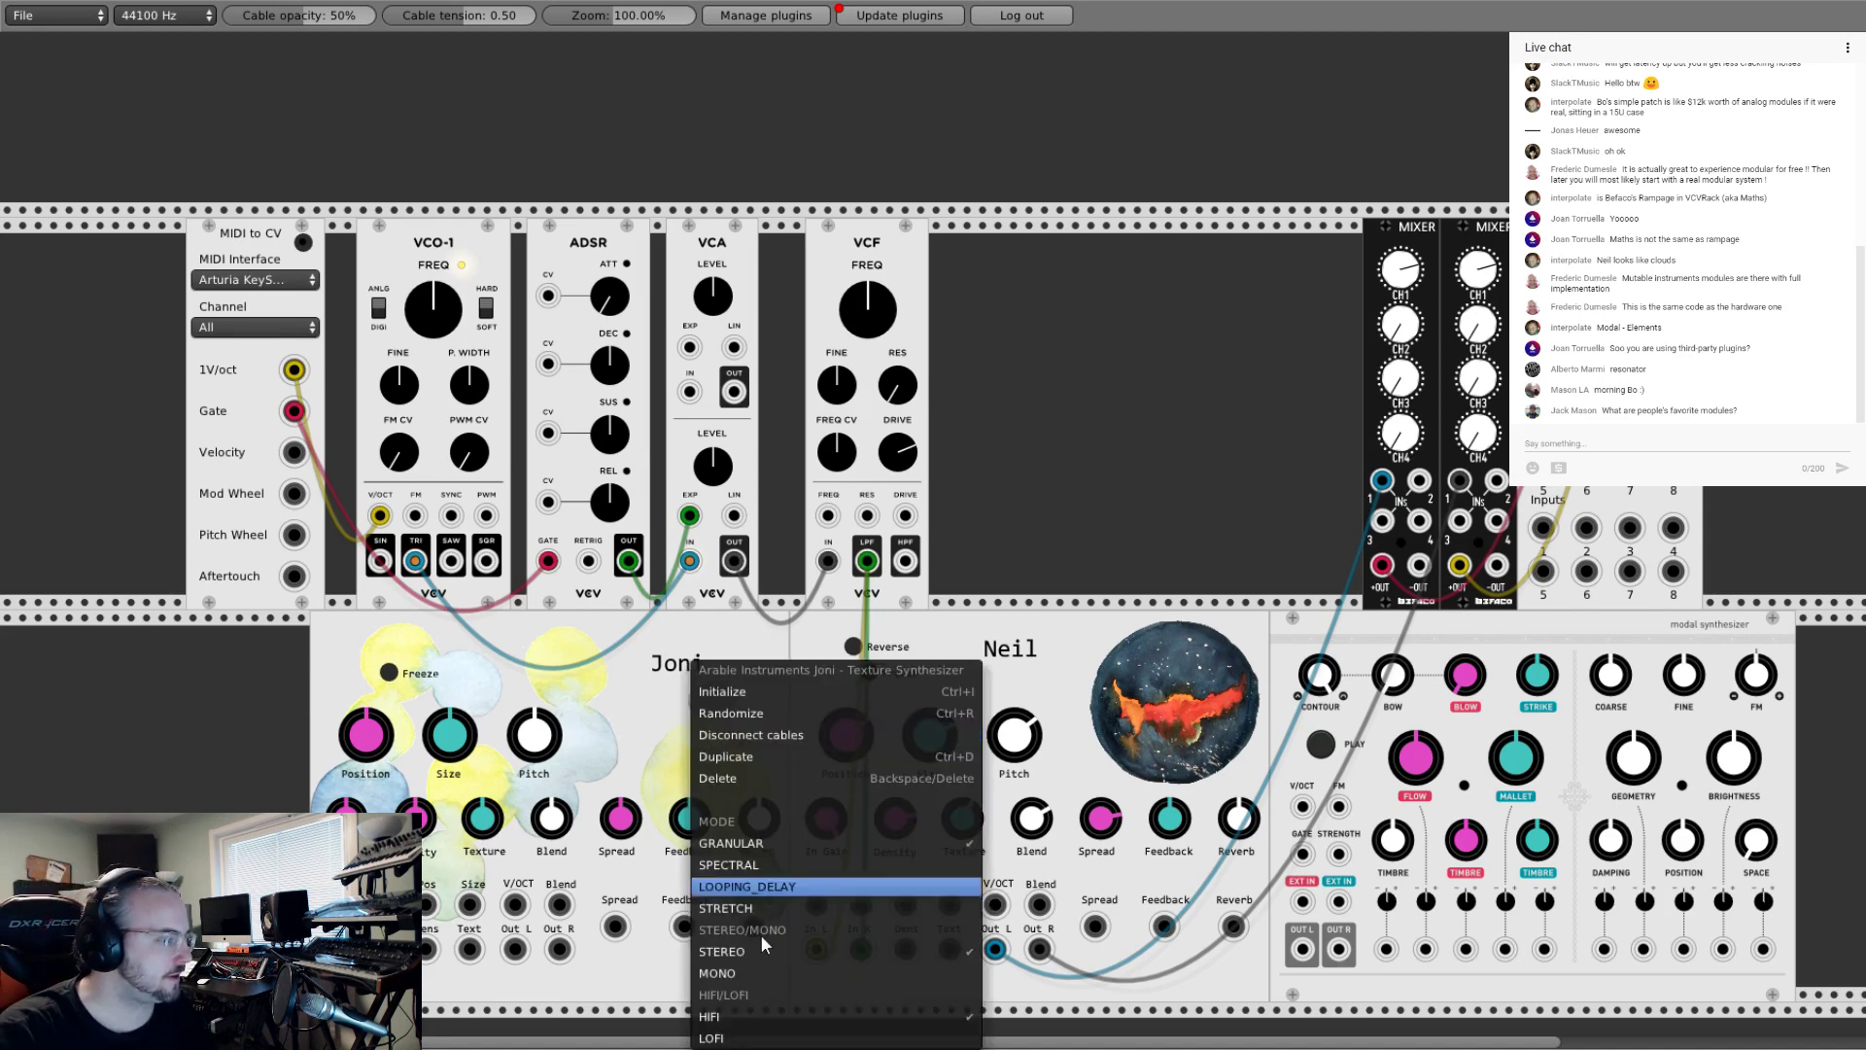
{"action": "left_click", "coordinate": [777, 779]}
{"action": "right_click", "coordinate": [902, 677]}
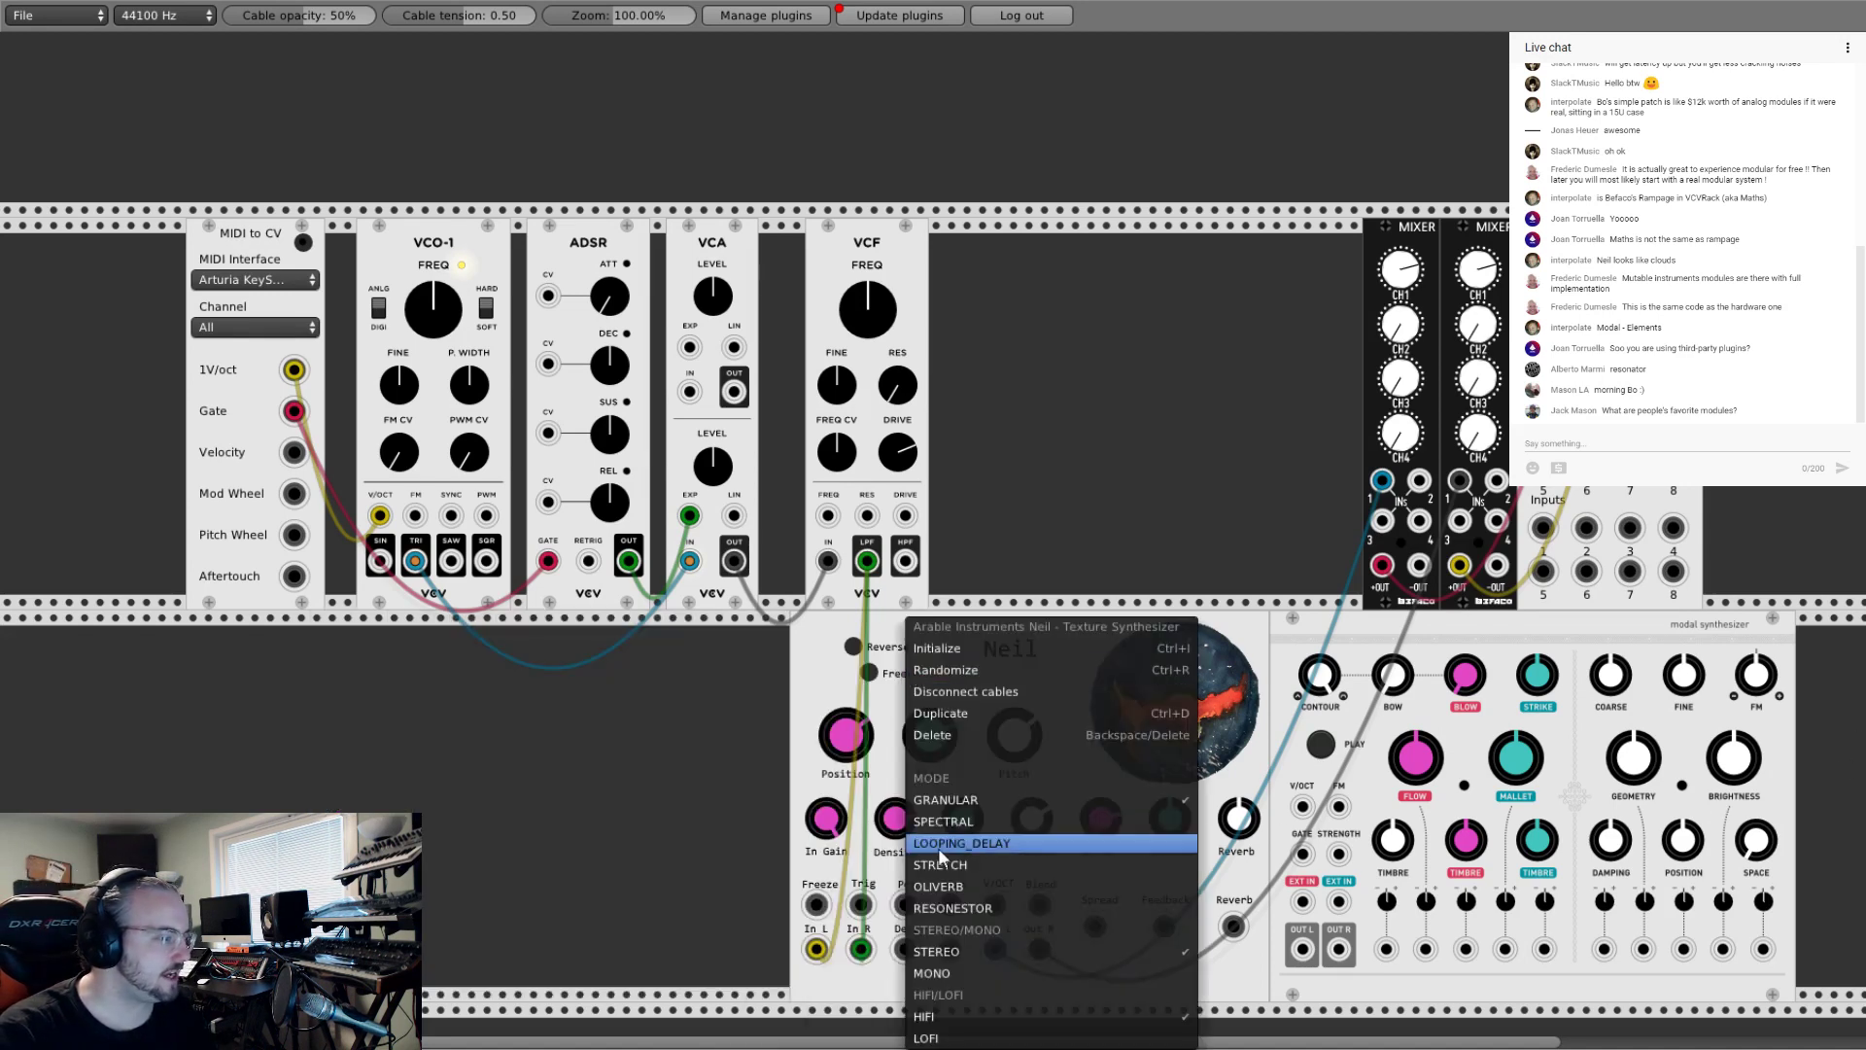
{"action": "left_click", "coordinate": [947, 737]}
{"action": "left_click_drag", "start_coordinate": [1297, 633], "coordinate": [1080, 627]}
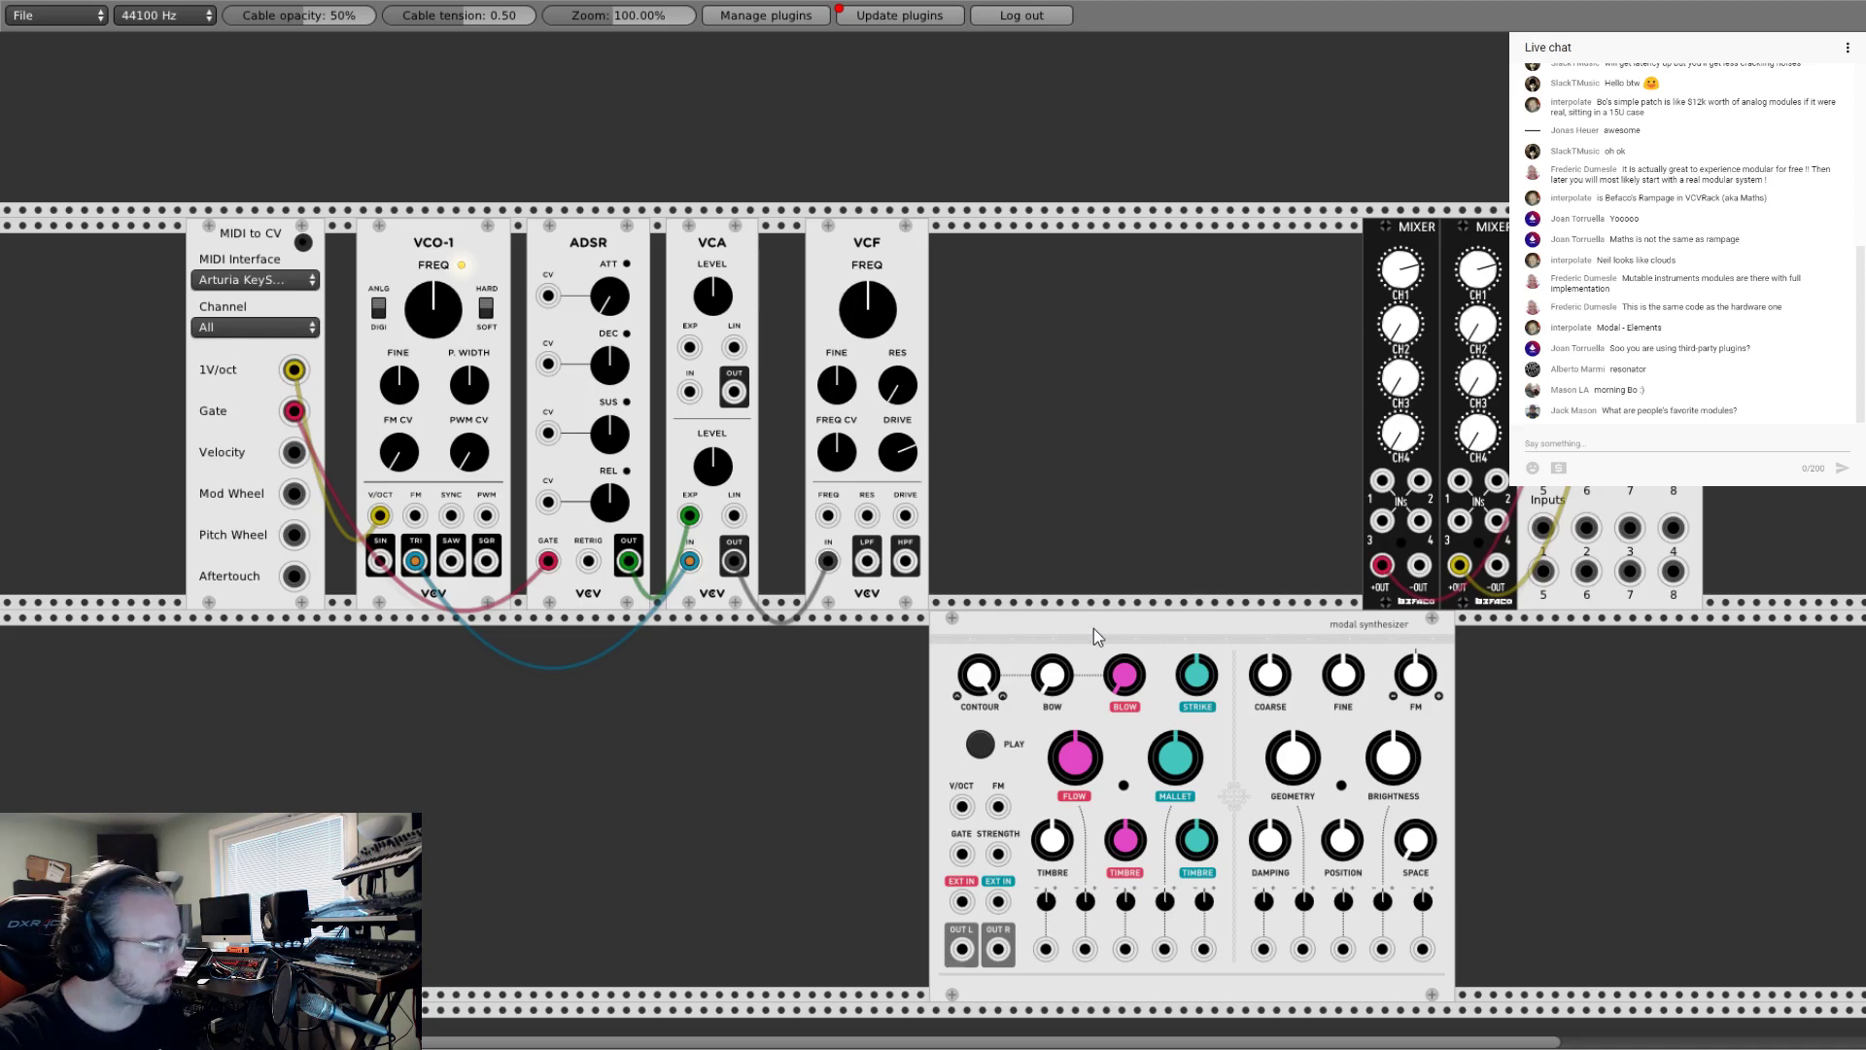
Step: Add an Arable Instruments Neil Texture Synthesizer directly before the Modal Synthesizer and patch the VCF's LPF output into its In L and In R
{"action": "right_click", "coordinate": [302, 597]}
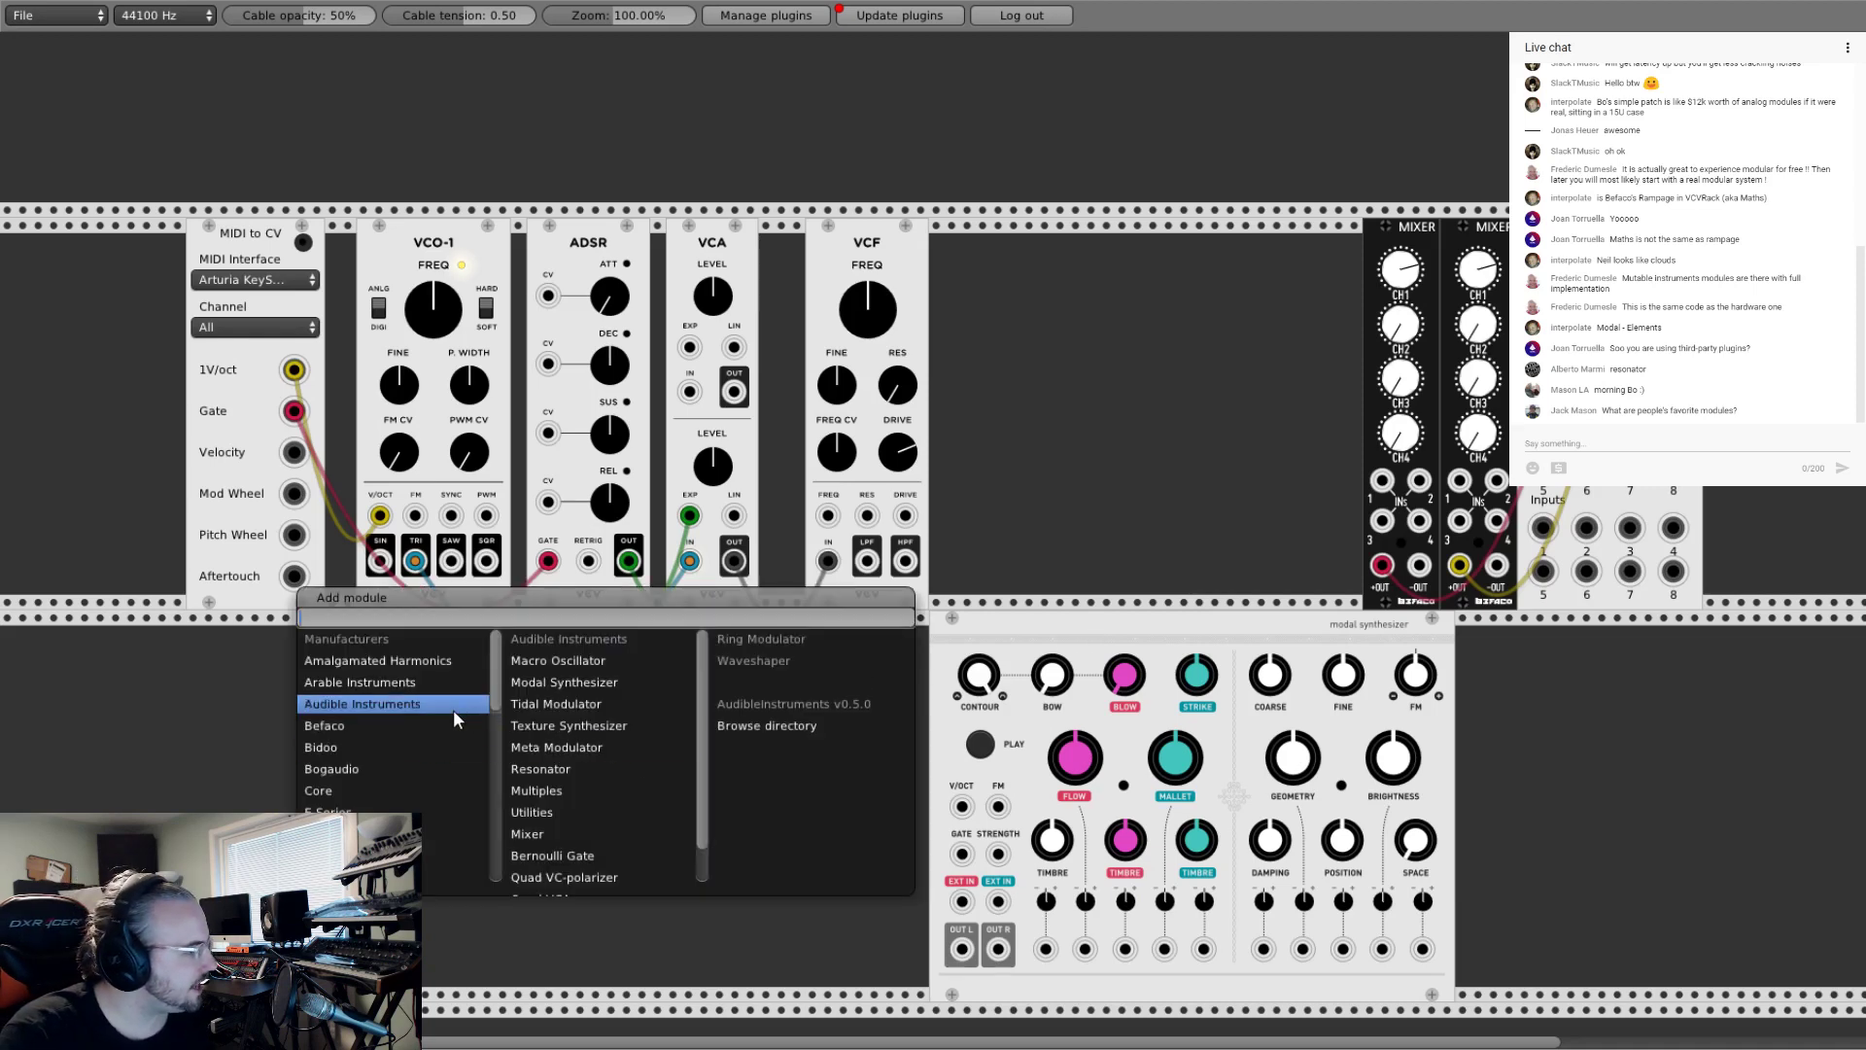
{"action": "left_click", "coordinate": [398, 678]}
{"action": "left_click", "coordinate": [553, 679]}
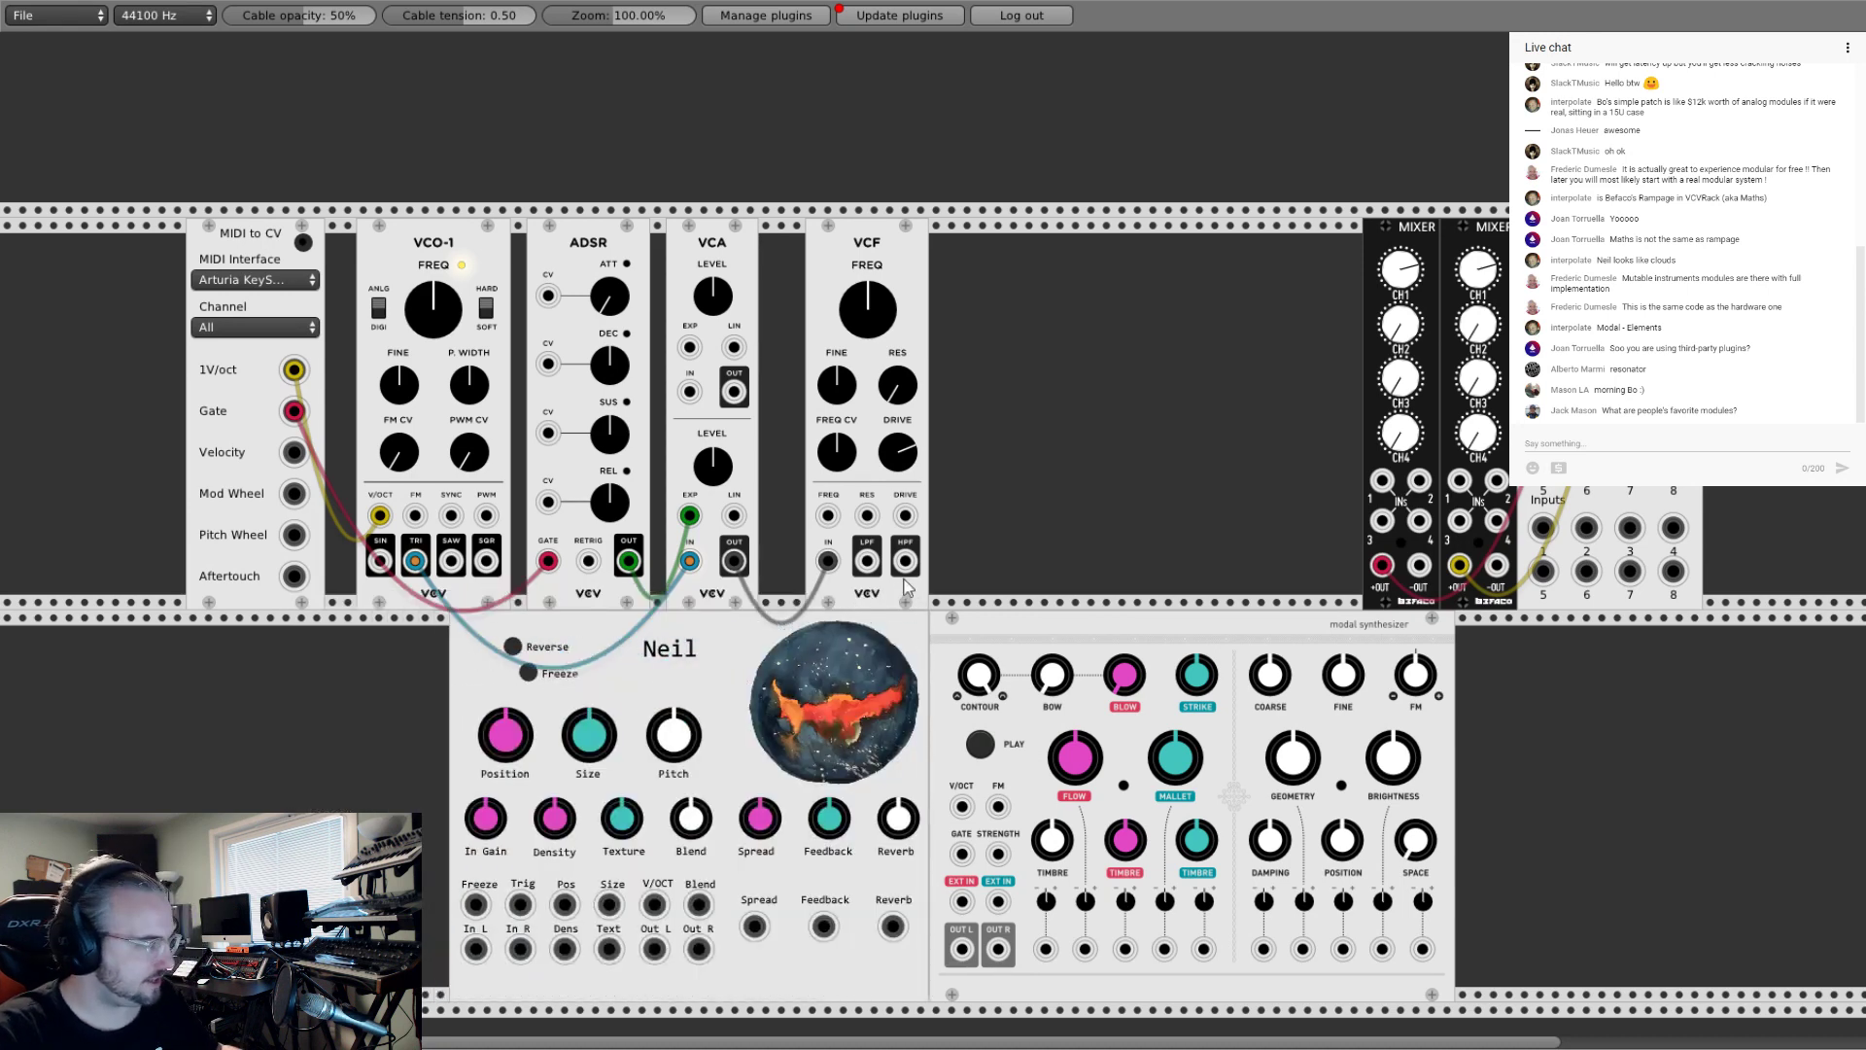
{"action": "left_click_drag", "start_coordinate": [867, 562], "coordinate": [476, 950]}
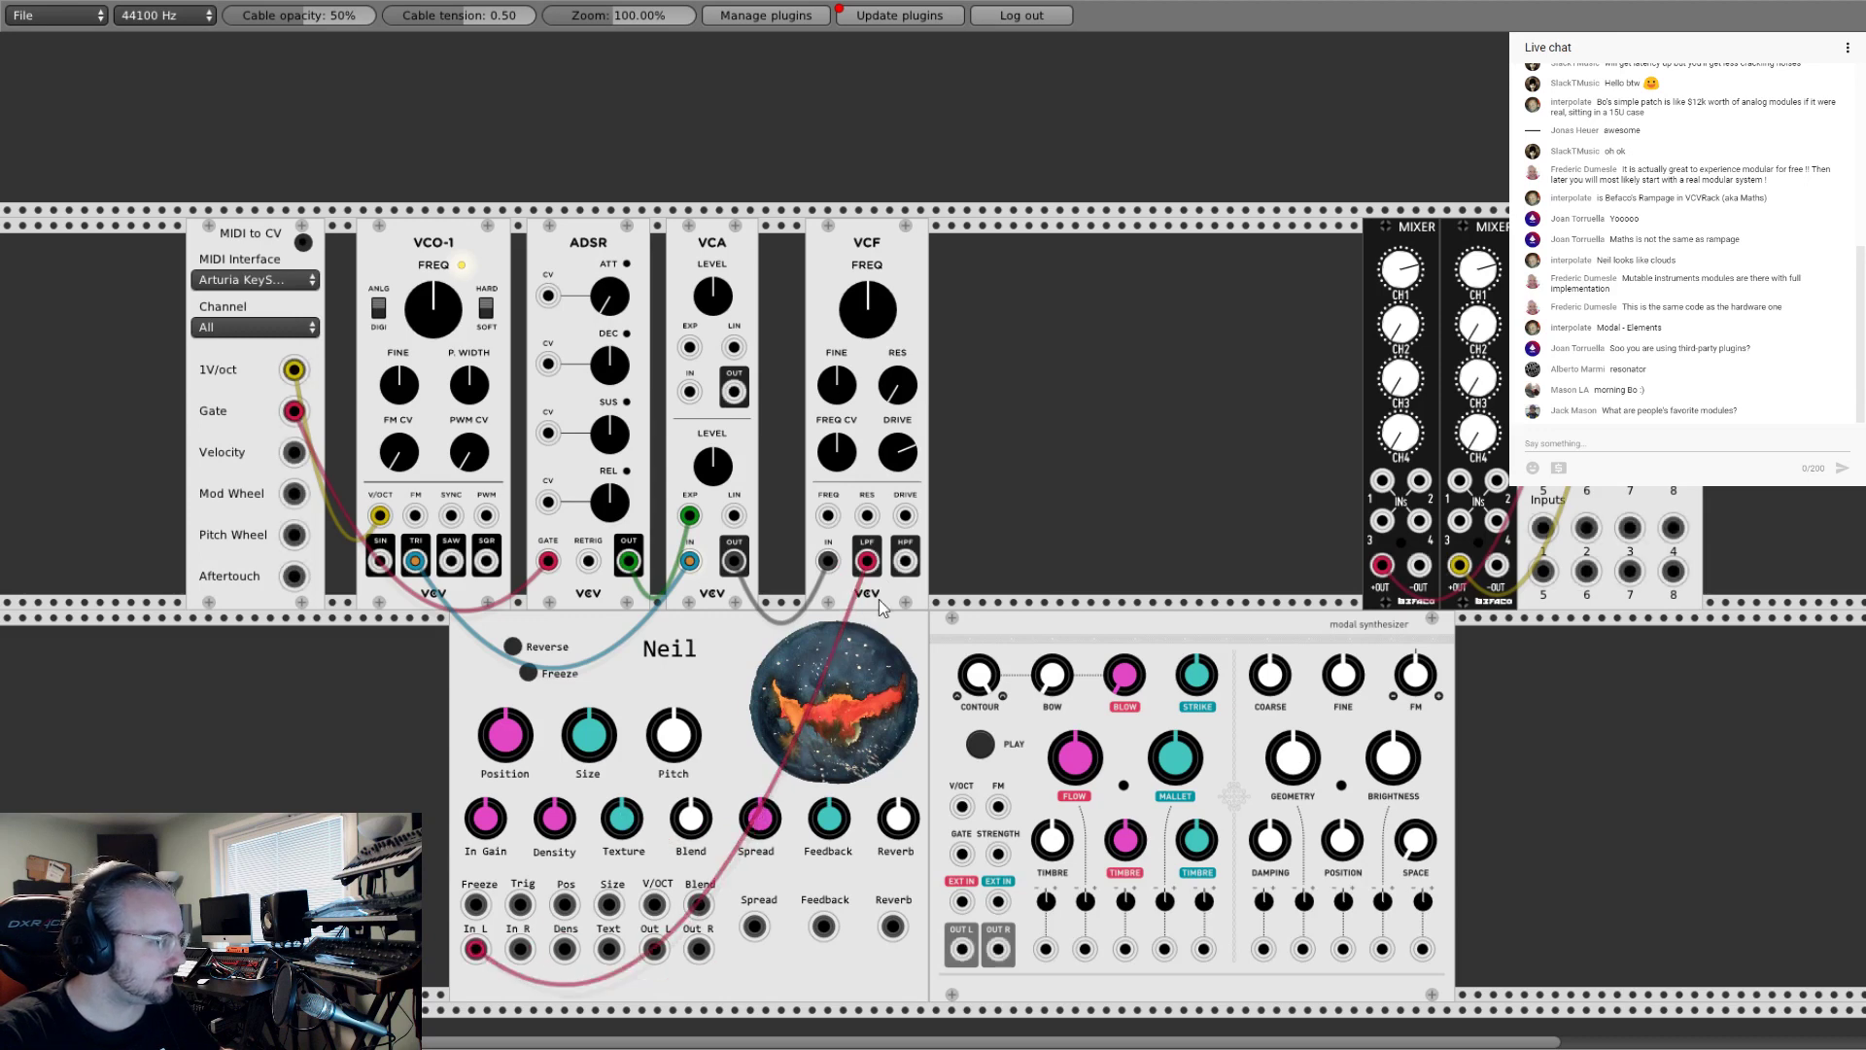
{"action": "left_click_drag", "start_coordinate": [867, 562], "coordinate": [520, 950]}
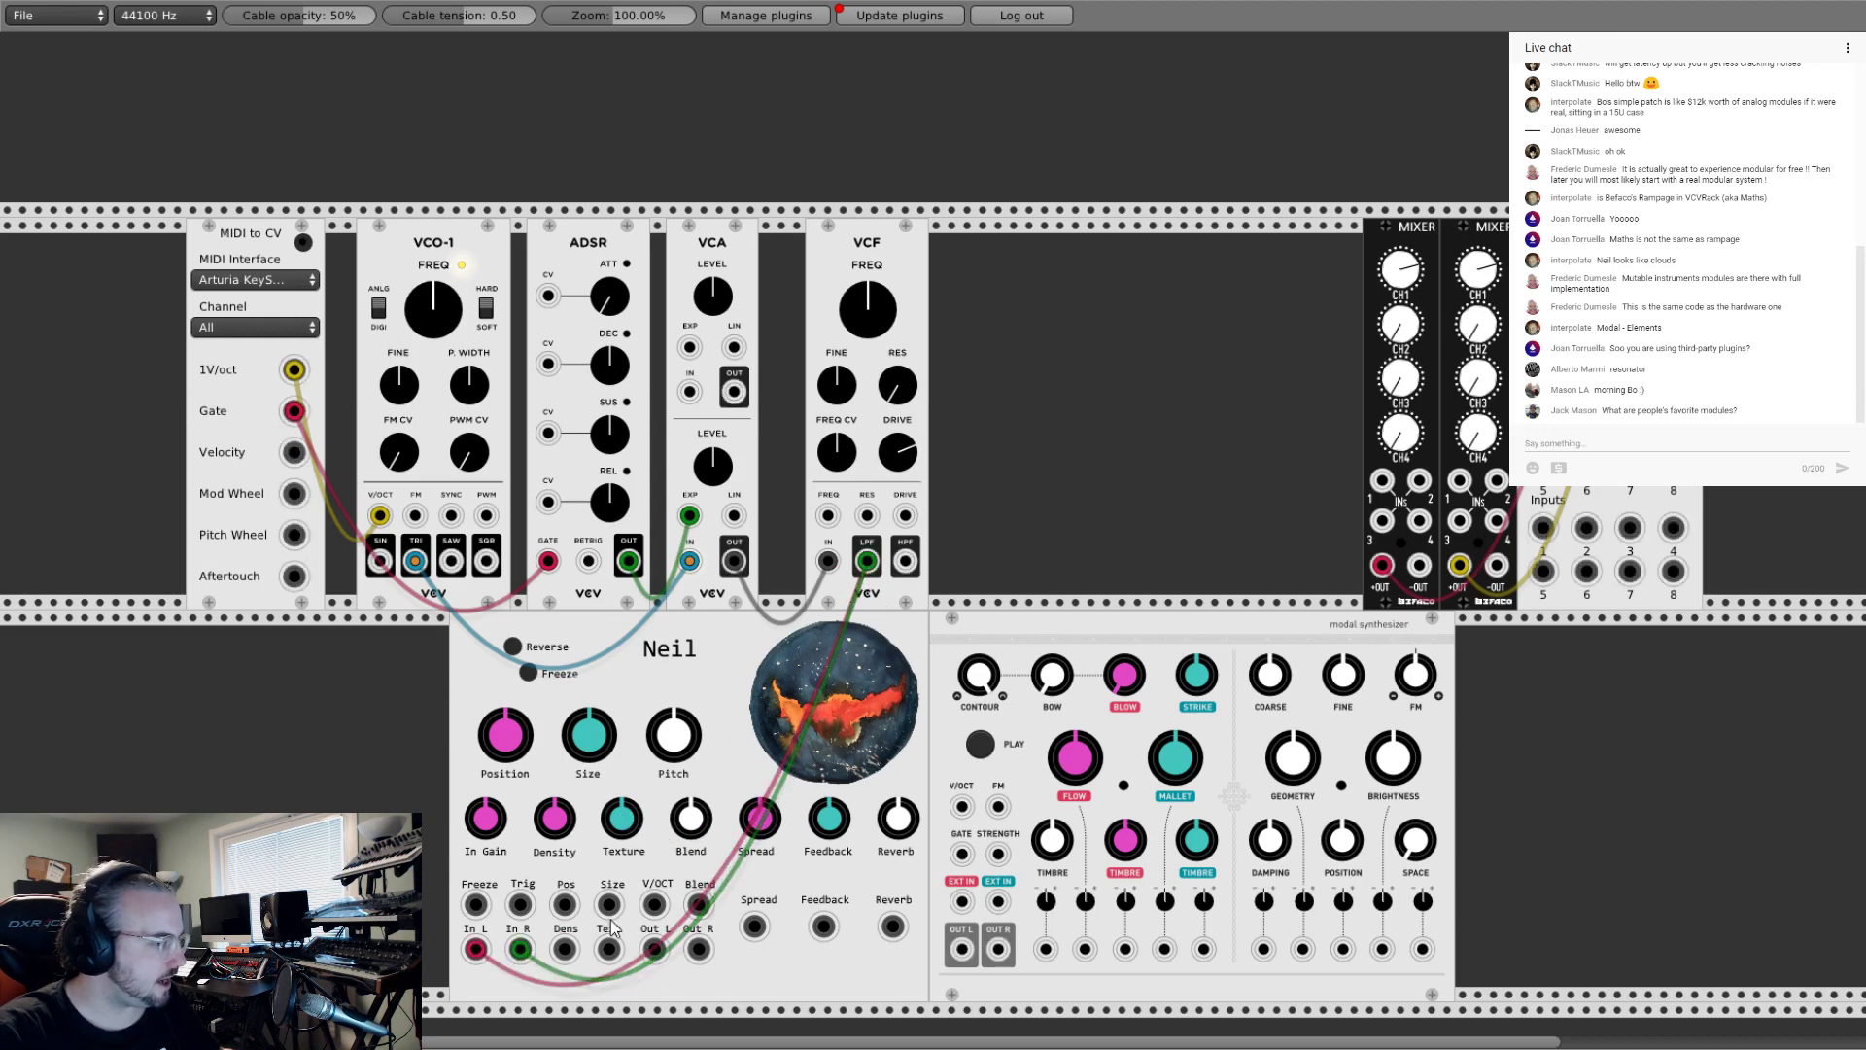
Step: Route Neil's stereo output through the Modal Synthesizer's external inputs into input 1 of both mixers, and adjust the VCF Drive and Modal Synthesizer knobs
{"action": "left_click_drag", "start_coordinate": [654, 949], "coordinate": [962, 902]}
{"action": "left_click_drag", "start_coordinate": [699, 949], "coordinate": [1381, 480]}
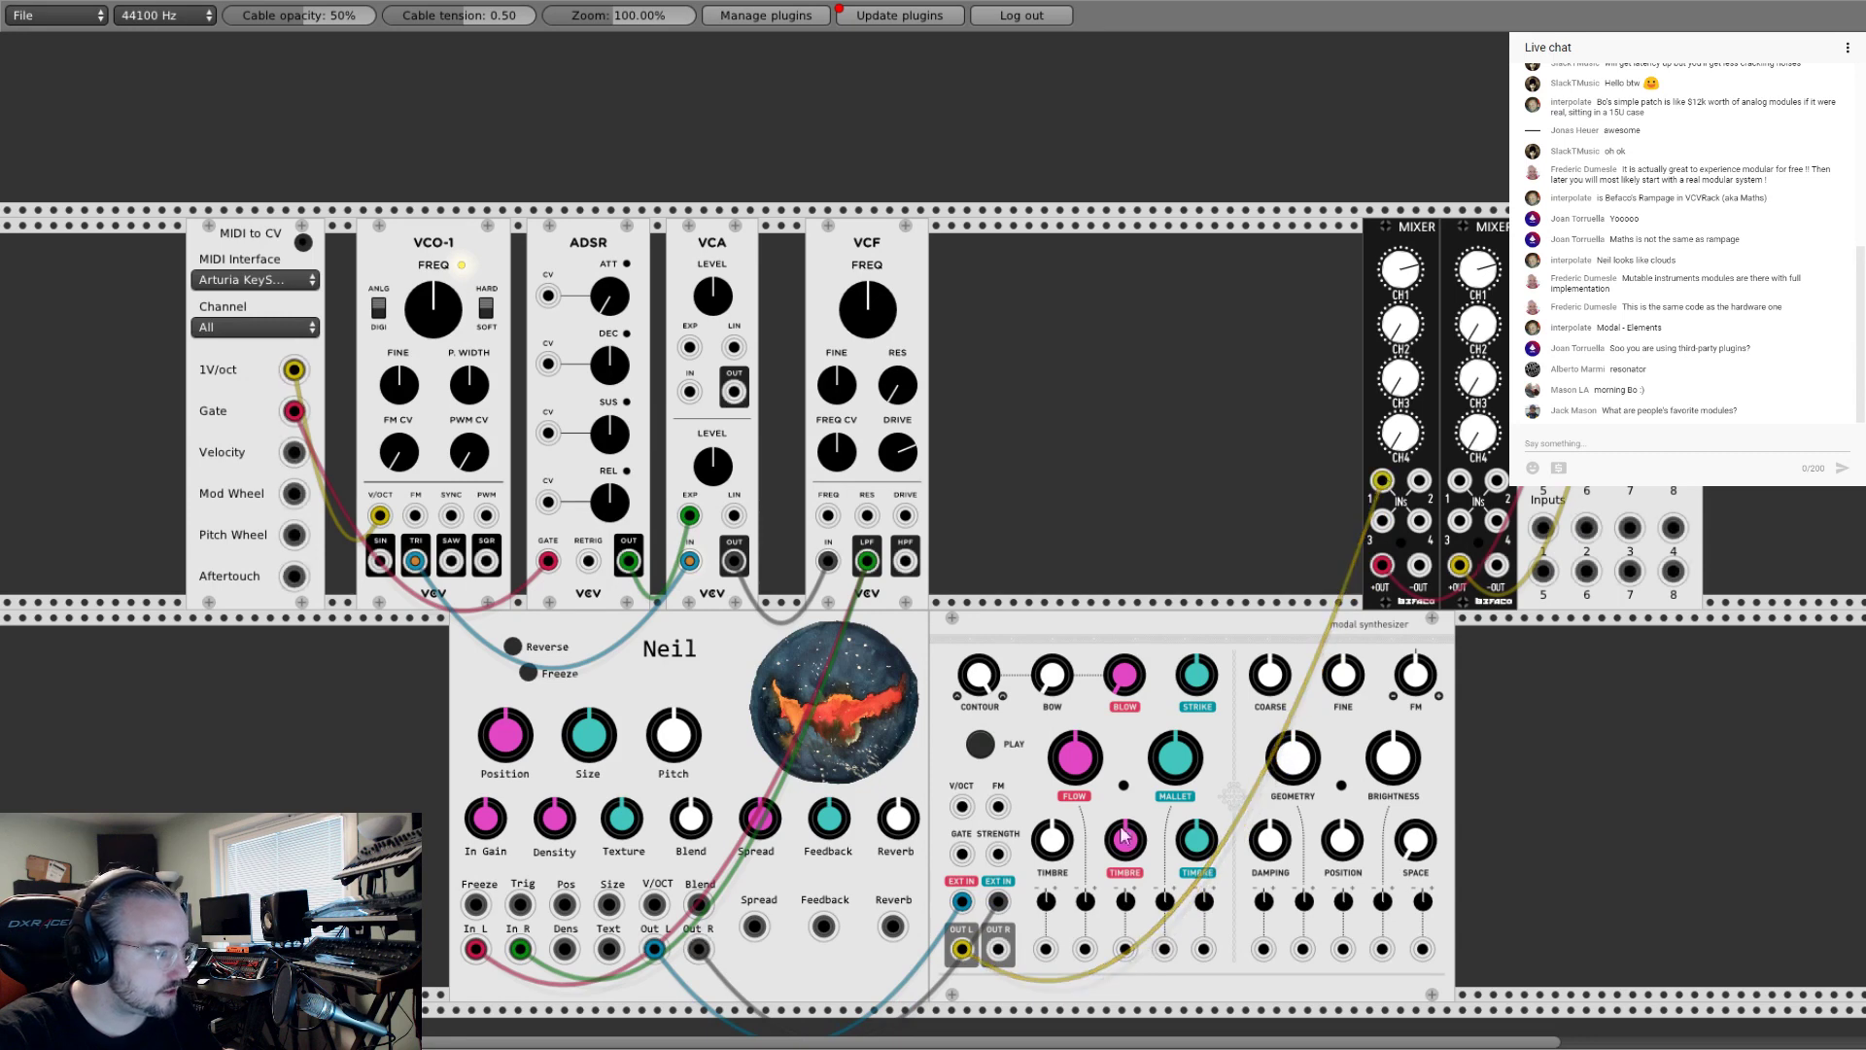
{"action": "left_click_drag", "start_coordinate": [997, 948], "coordinate": [1459, 480]}
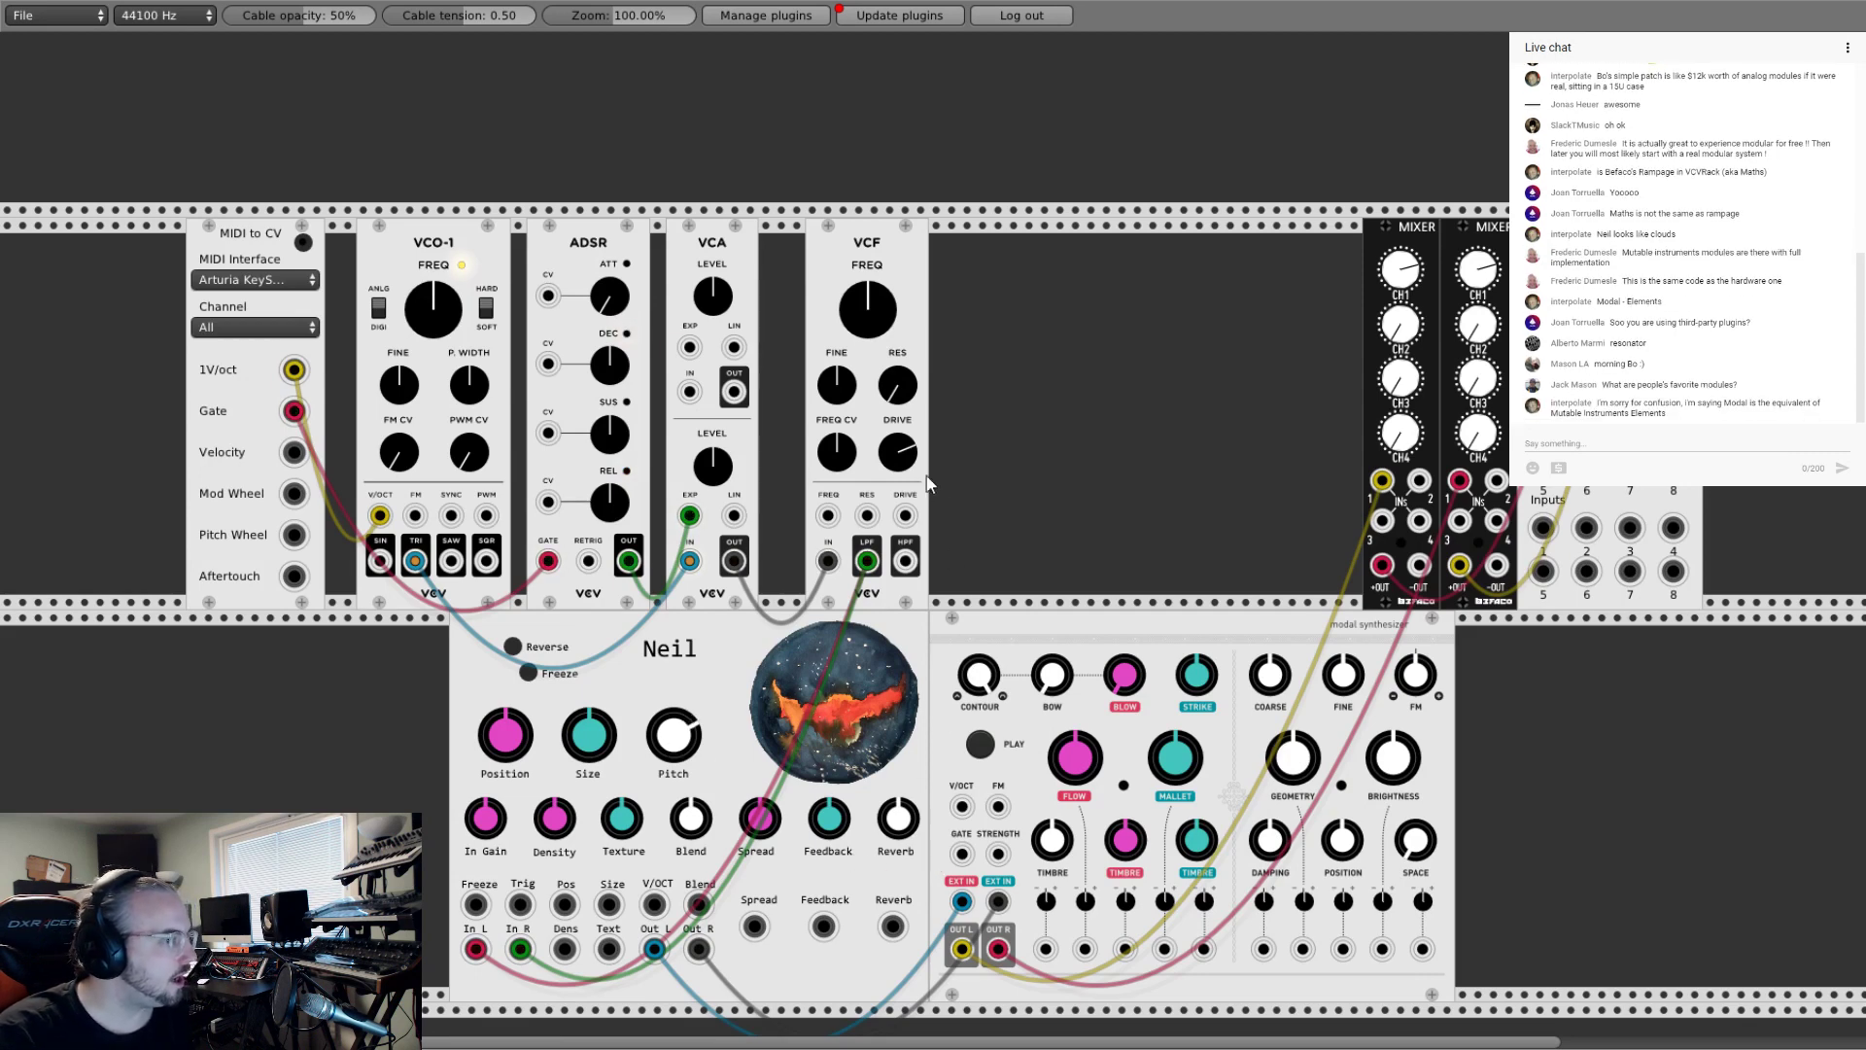
{"action": "left_click_drag", "start_coordinate": [904, 464], "coordinate": [904, 478]}
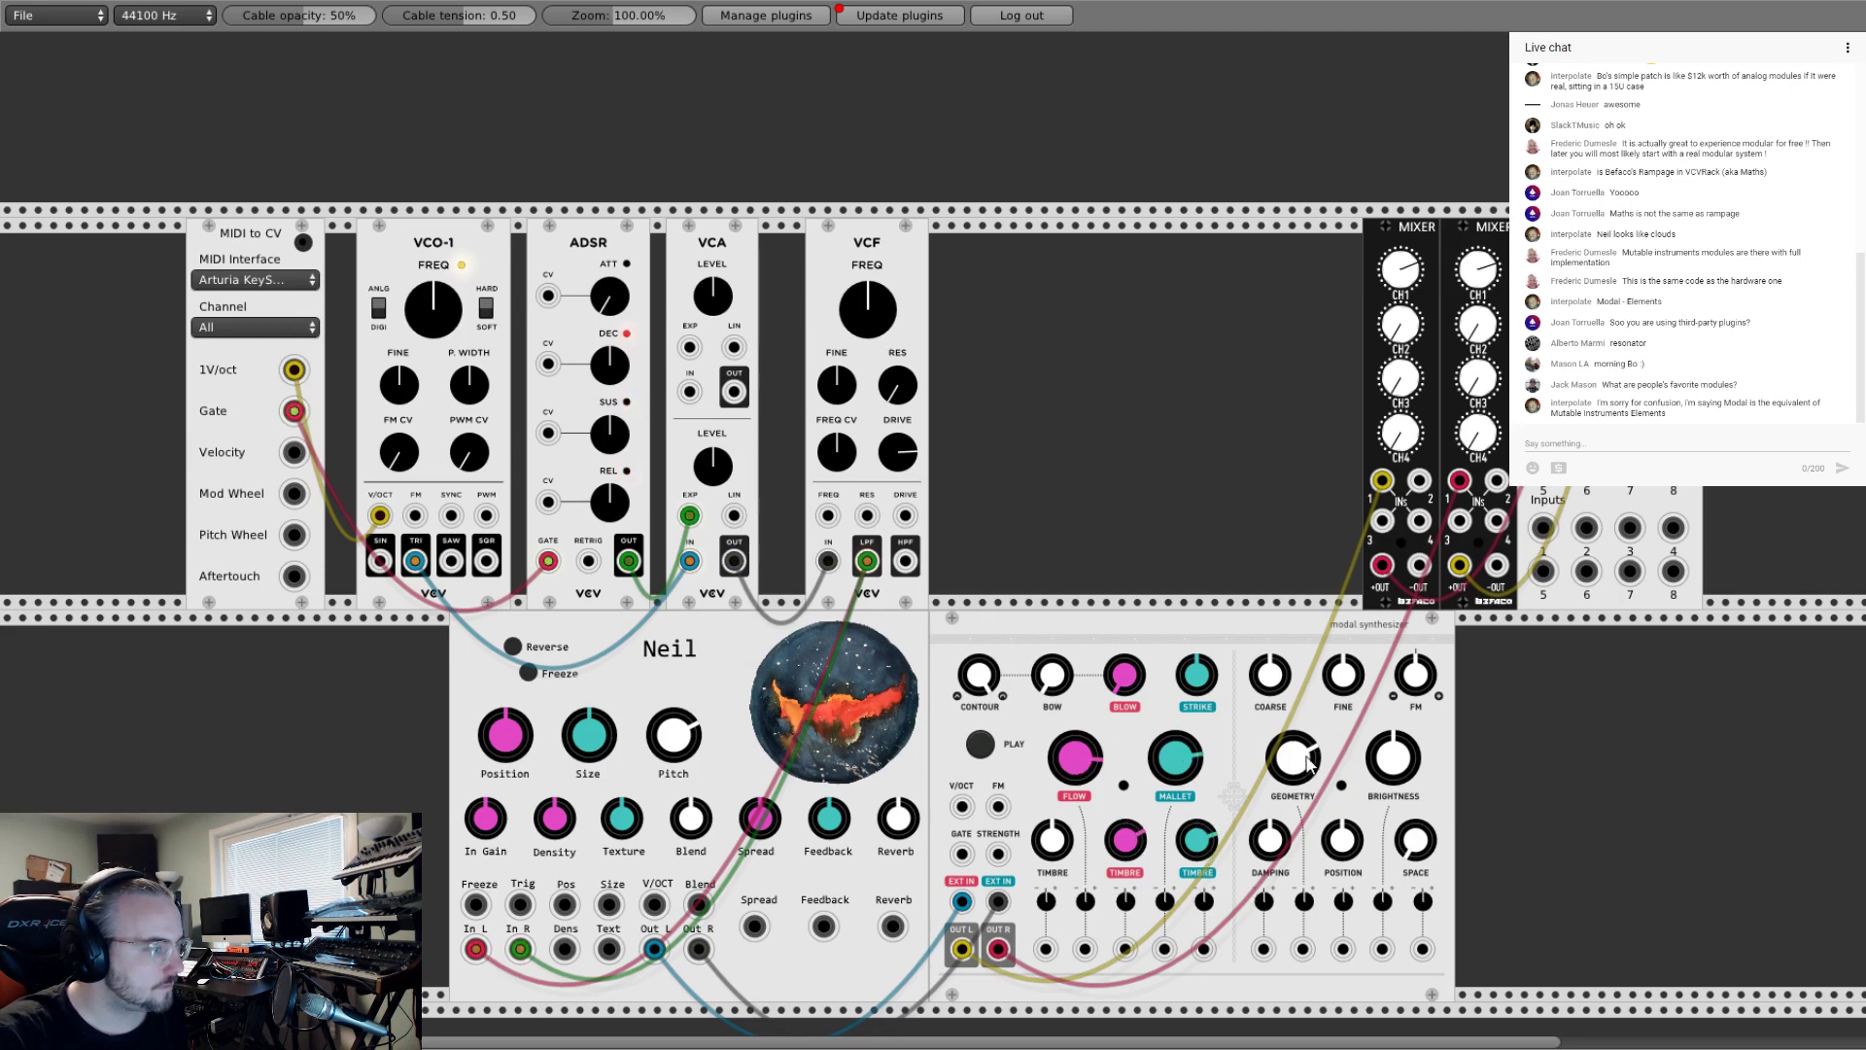
{"action": "left_click_drag", "start_coordinate": [1187, 672], "coordinate": [1194, 690]}
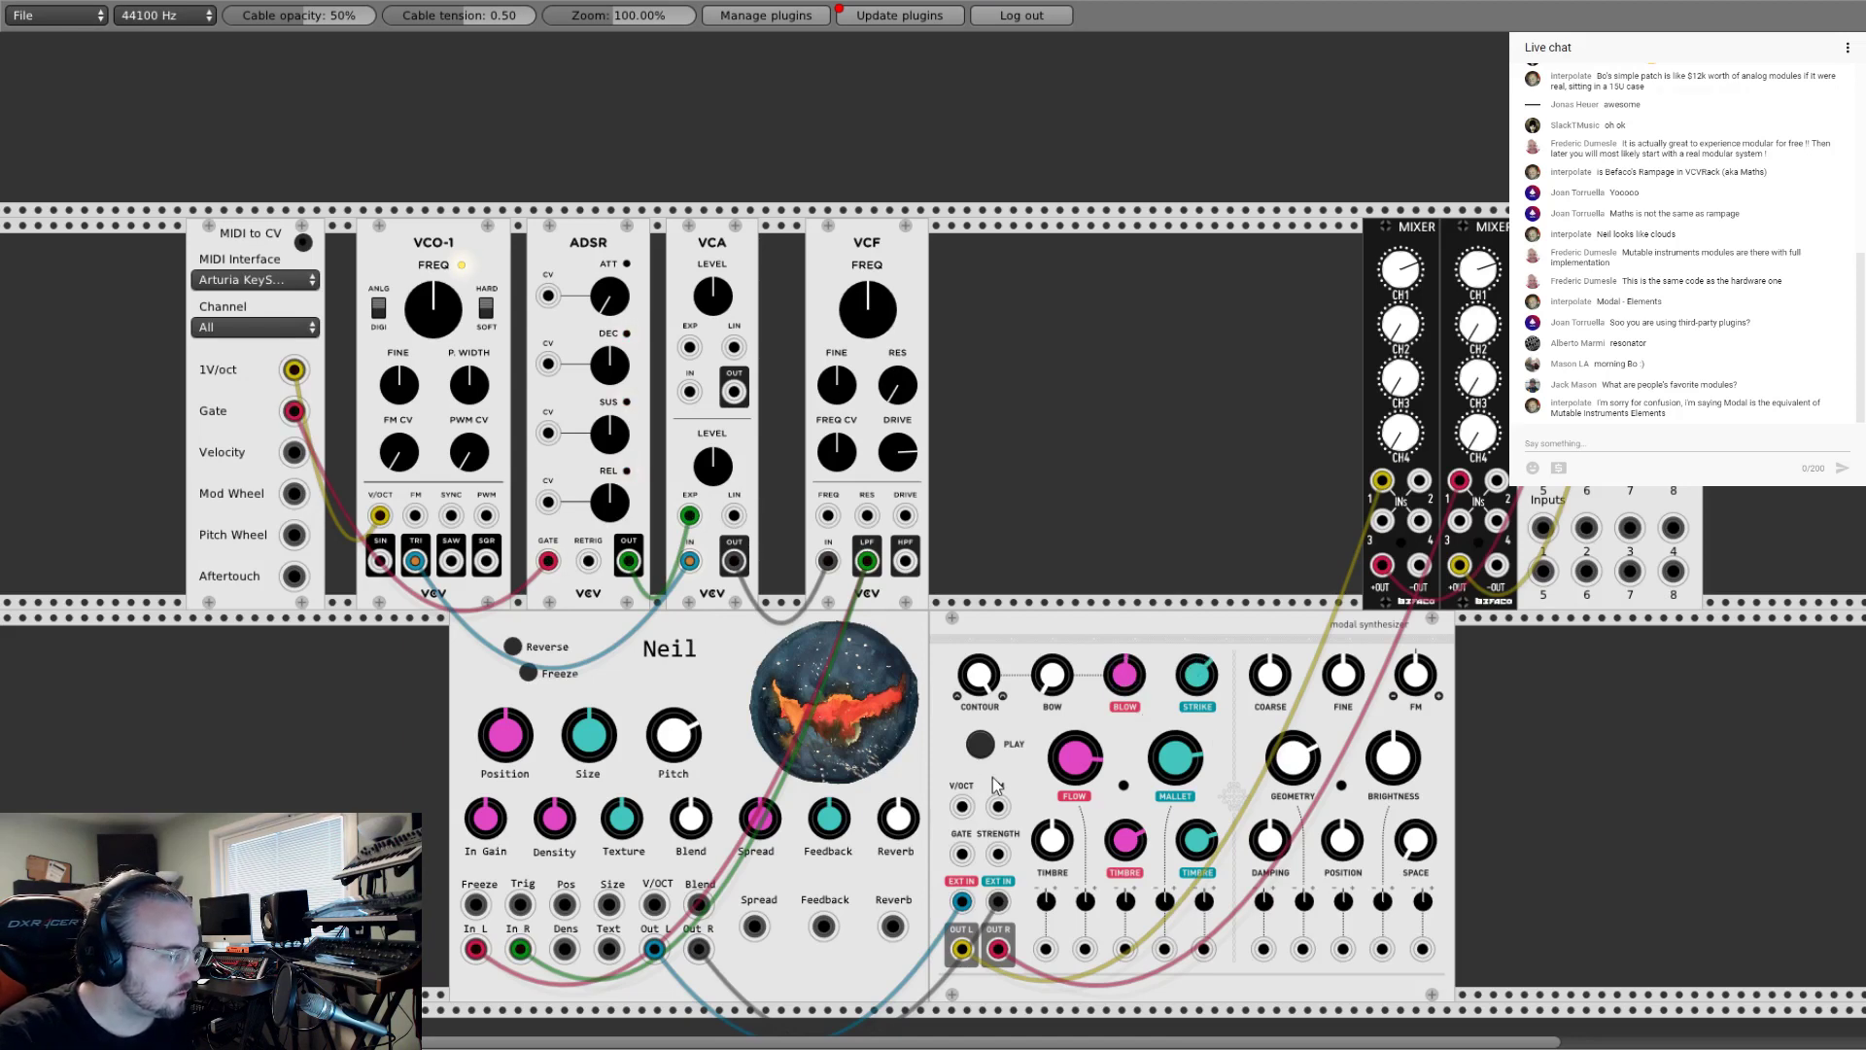
Step: Disconnect the Modal Synthesizer's cables and patch Neil's Out L and Out R straight into input 1 of the two mixers
{"action": "mouse_move", "coordinate": [998, 949]}
{"action": "left_mouse_down"}
{"action": "mouse_move", "coordinate": [984, 969]}
{"action": "mouse_move", "coordinate": [1040, 908]}
{"action": "mouse_move", "coordinate": [1000, 930]}
{"action": "left_mouse_up"}
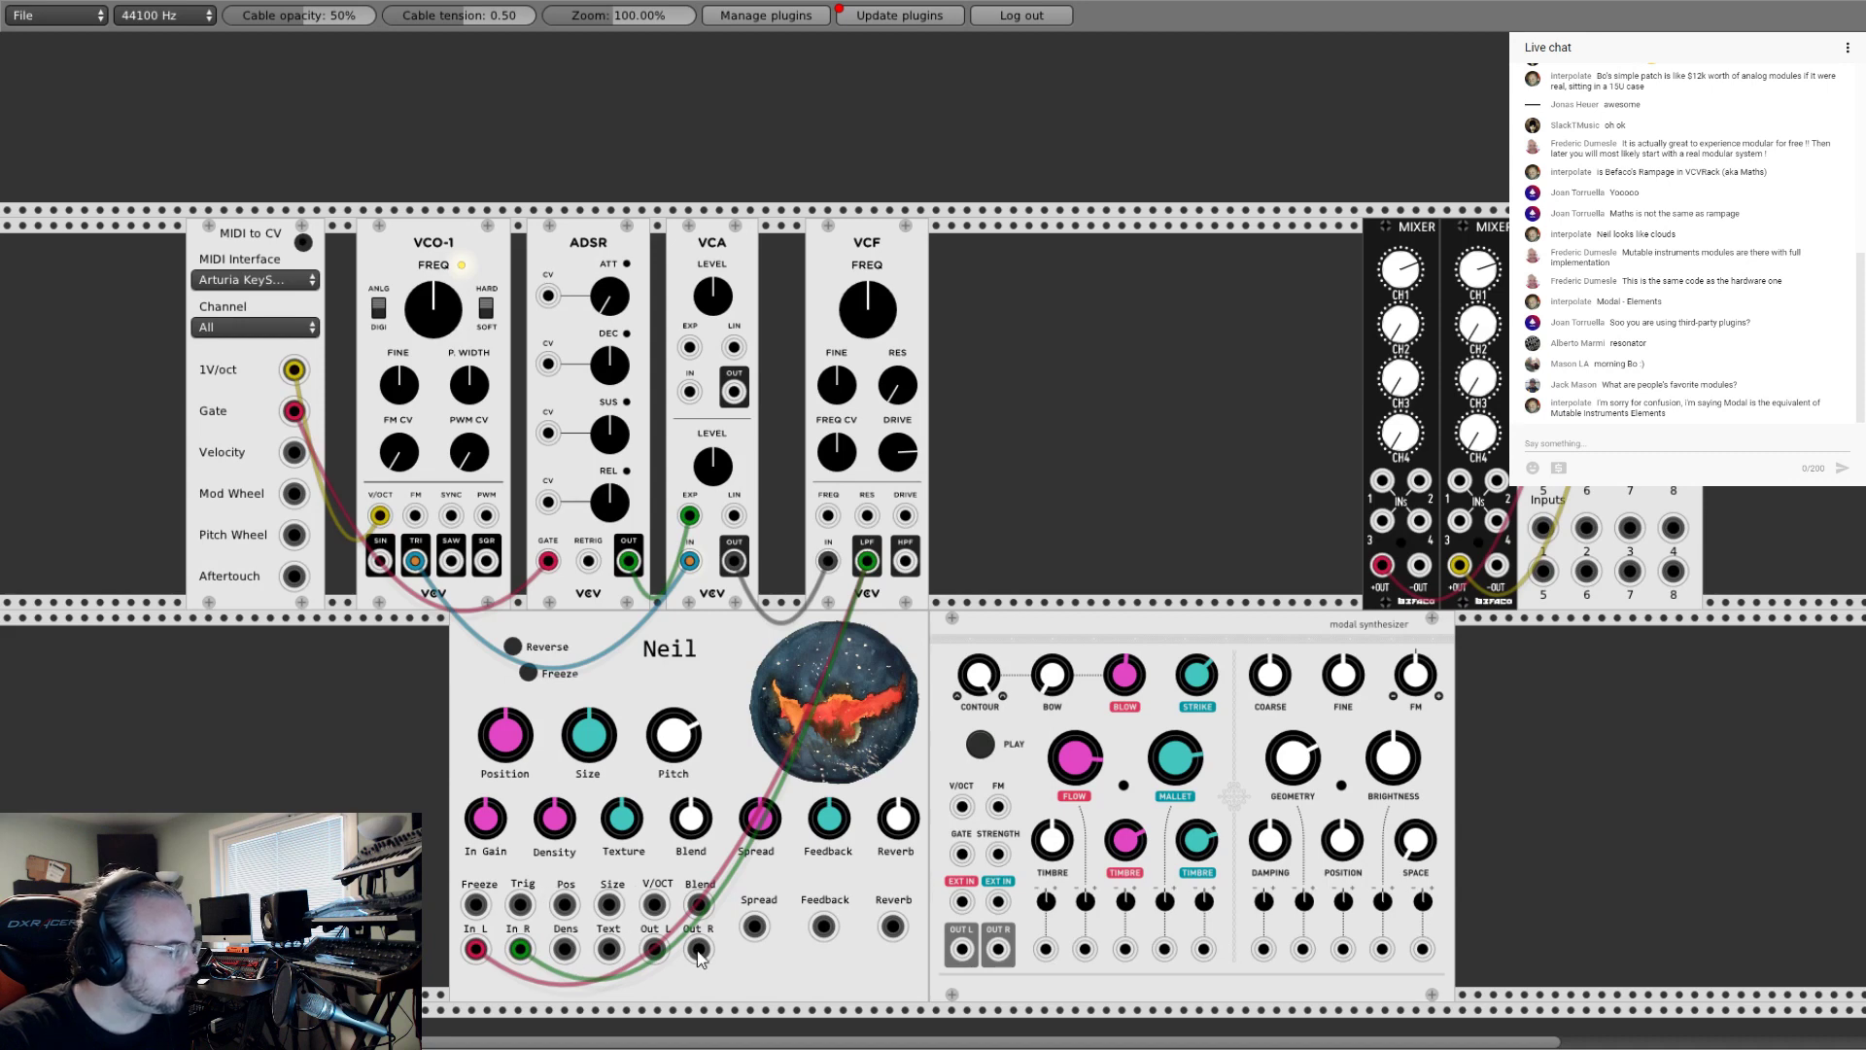
{"action": "left_click_drag", "start_coordinate": [654, 949], "coordinate": [1459, 480]}
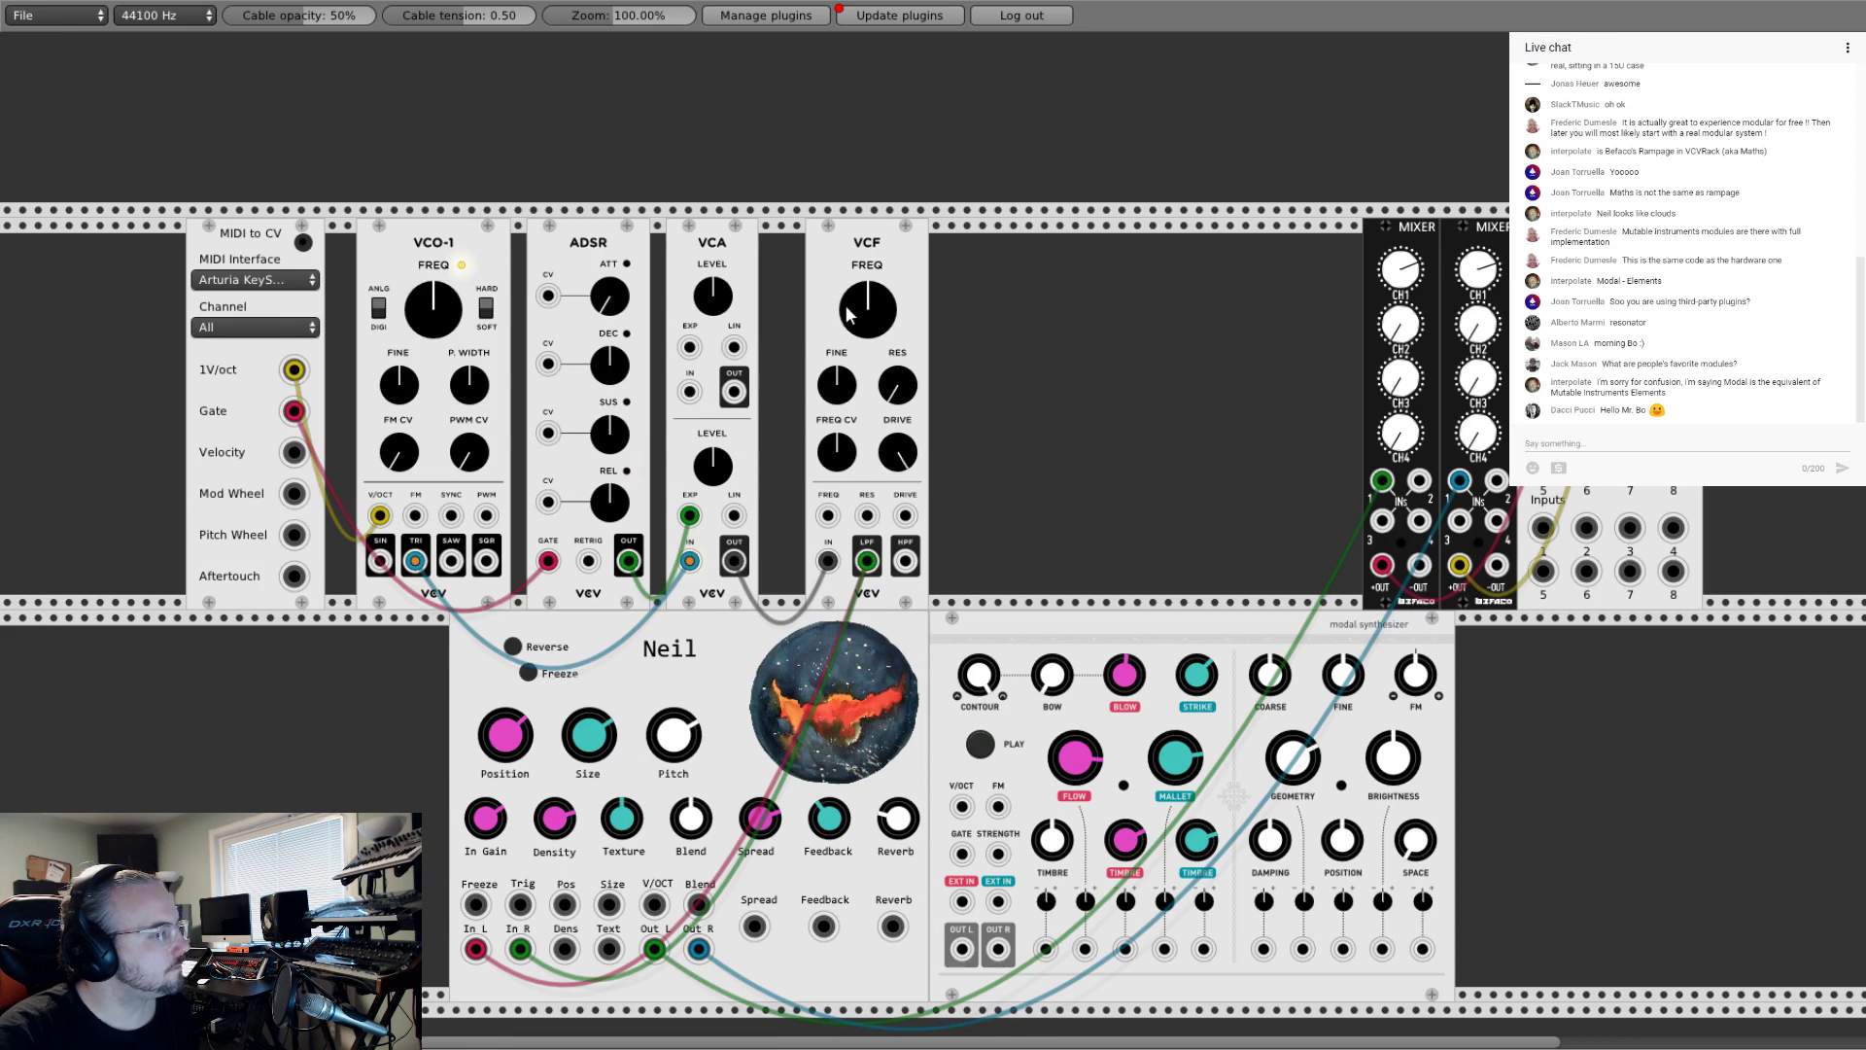
Step: Add a Fundamental ADSR beside the VCF, patching the MIDI Gate into its GATE input and its output into the VCF's FREQ input
{"action": "right_click", "coordinate": [1020, 352]}
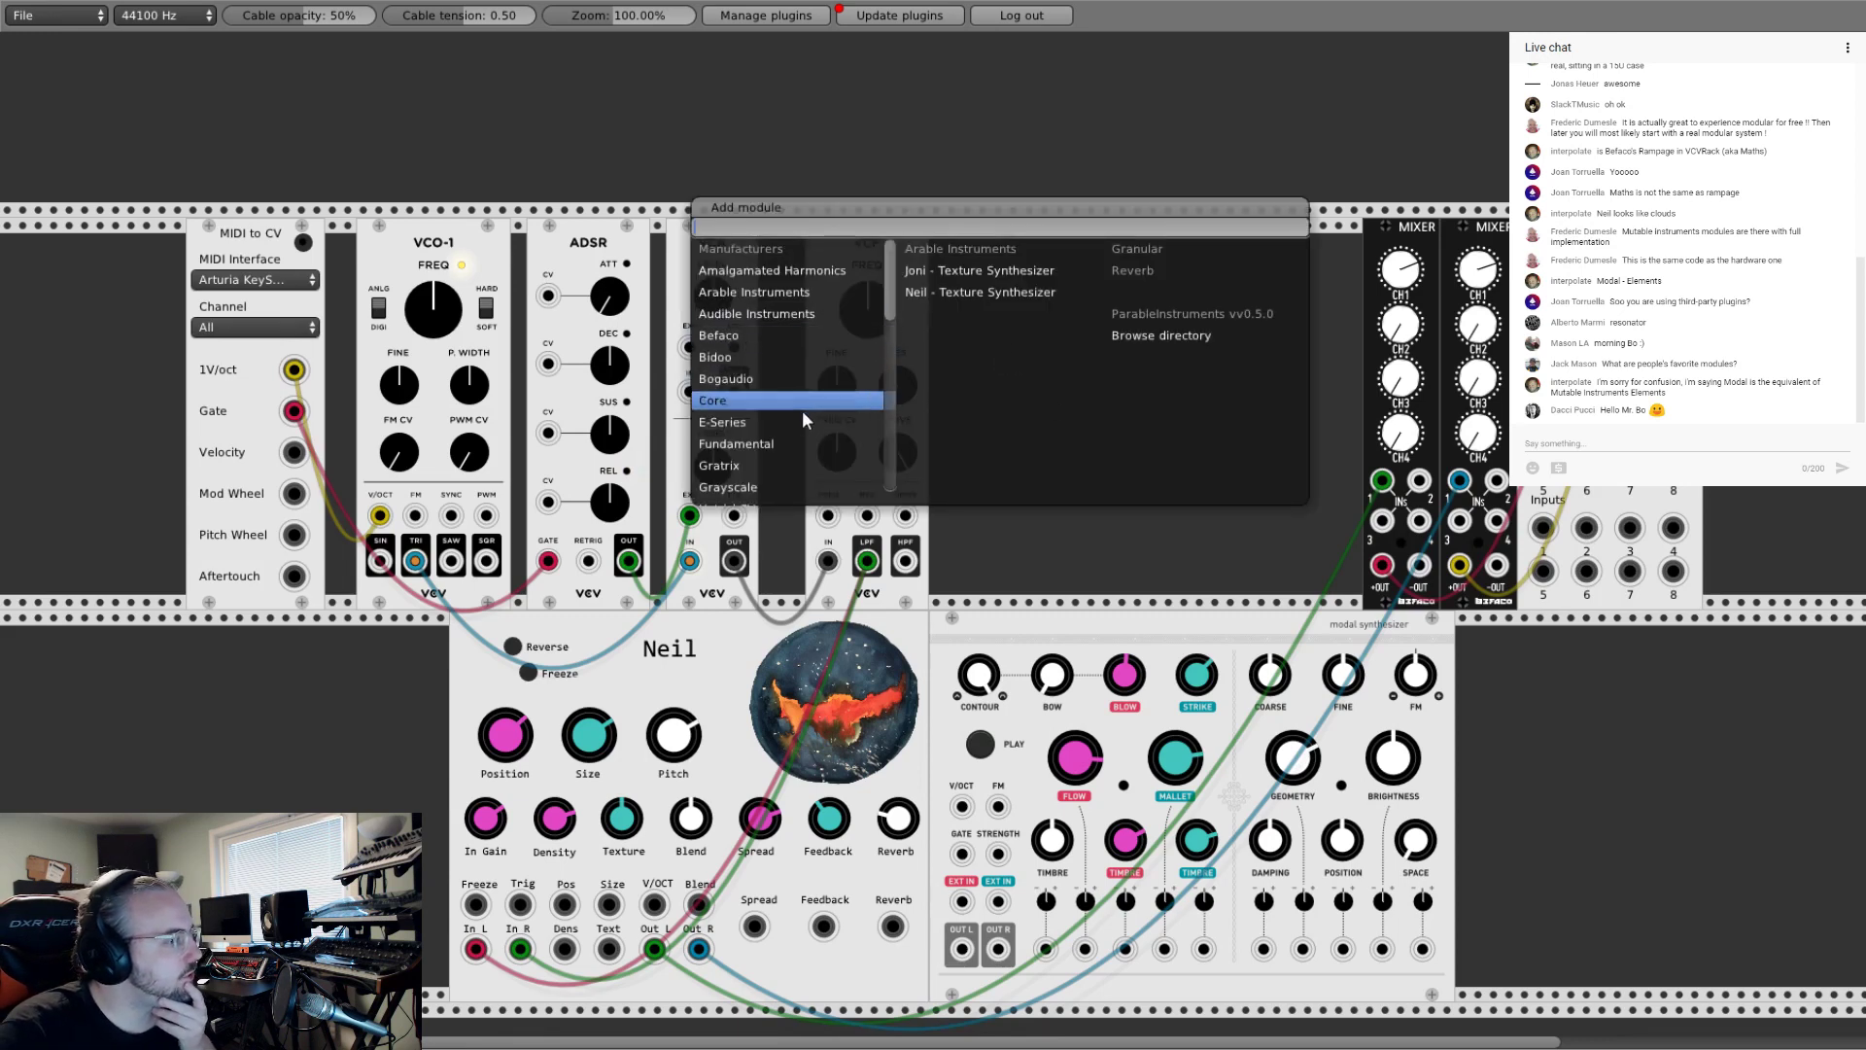
{"action": "left_click", "coordinate": [797, 445]}
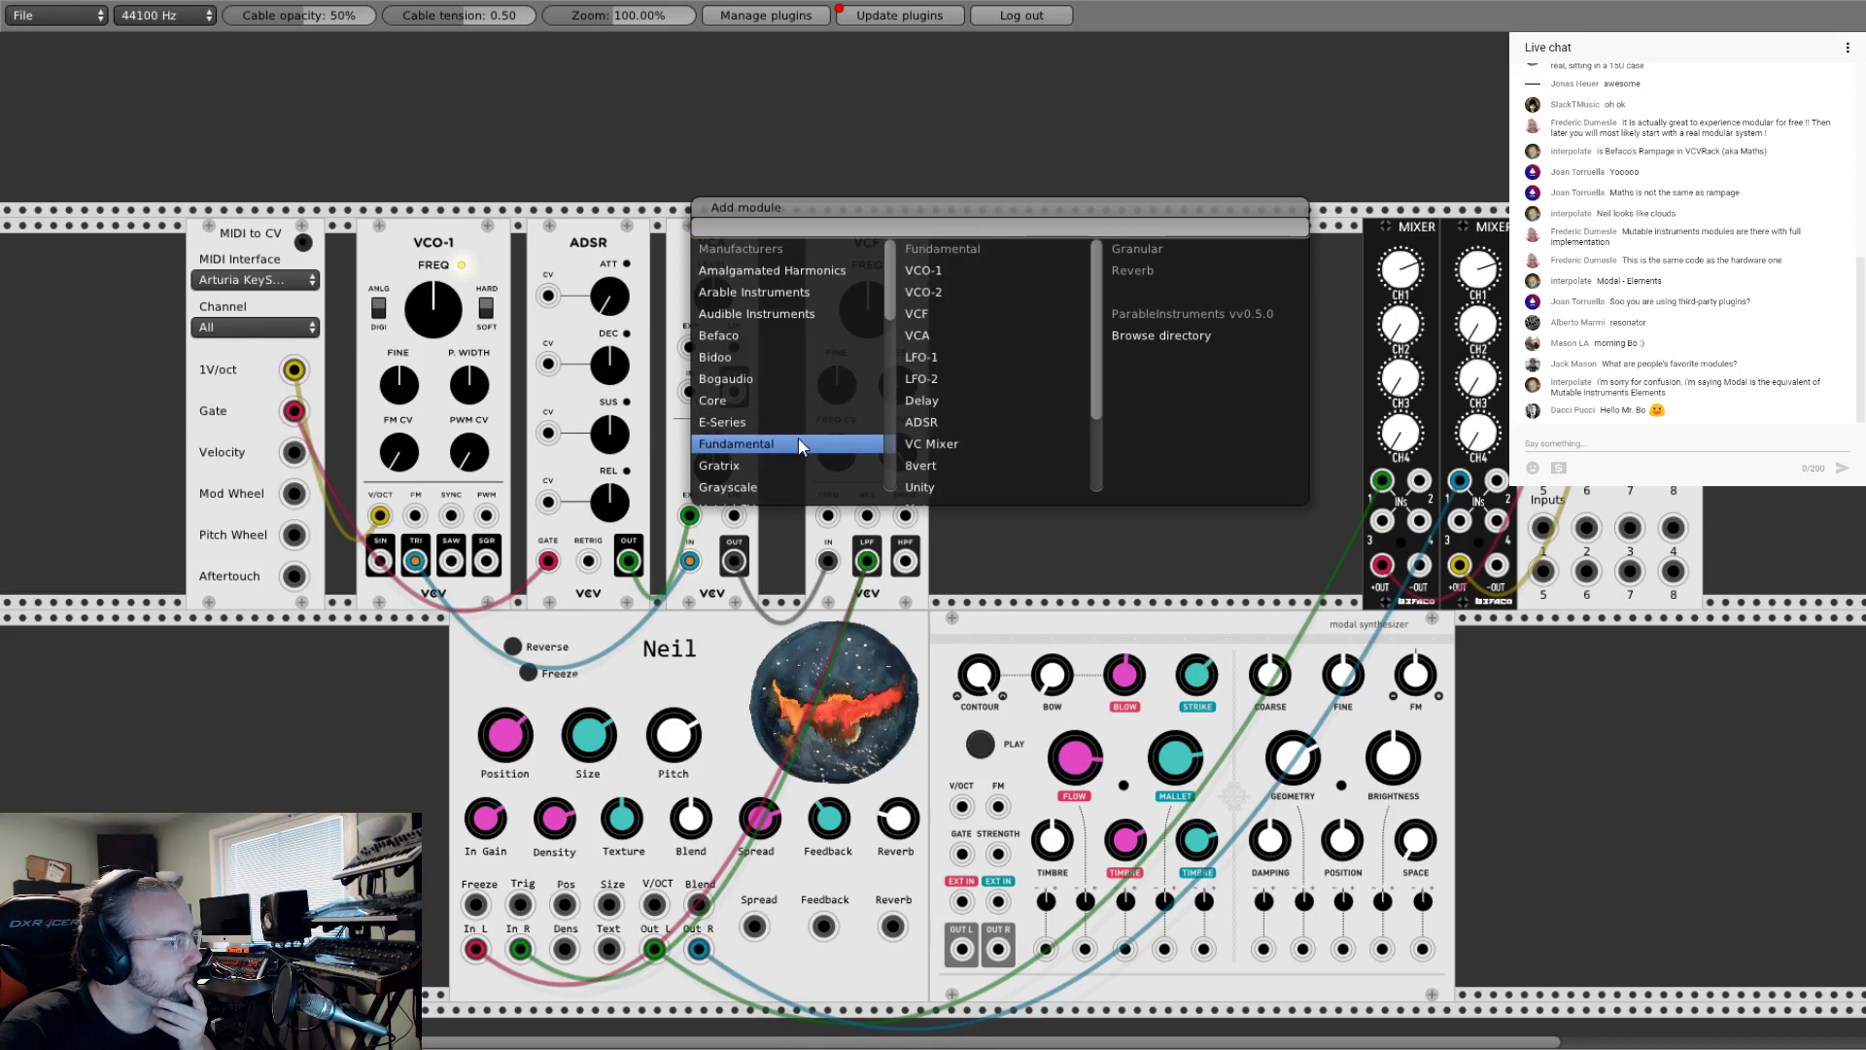
{"action": "left_click", "coordinate": [950, 414]}
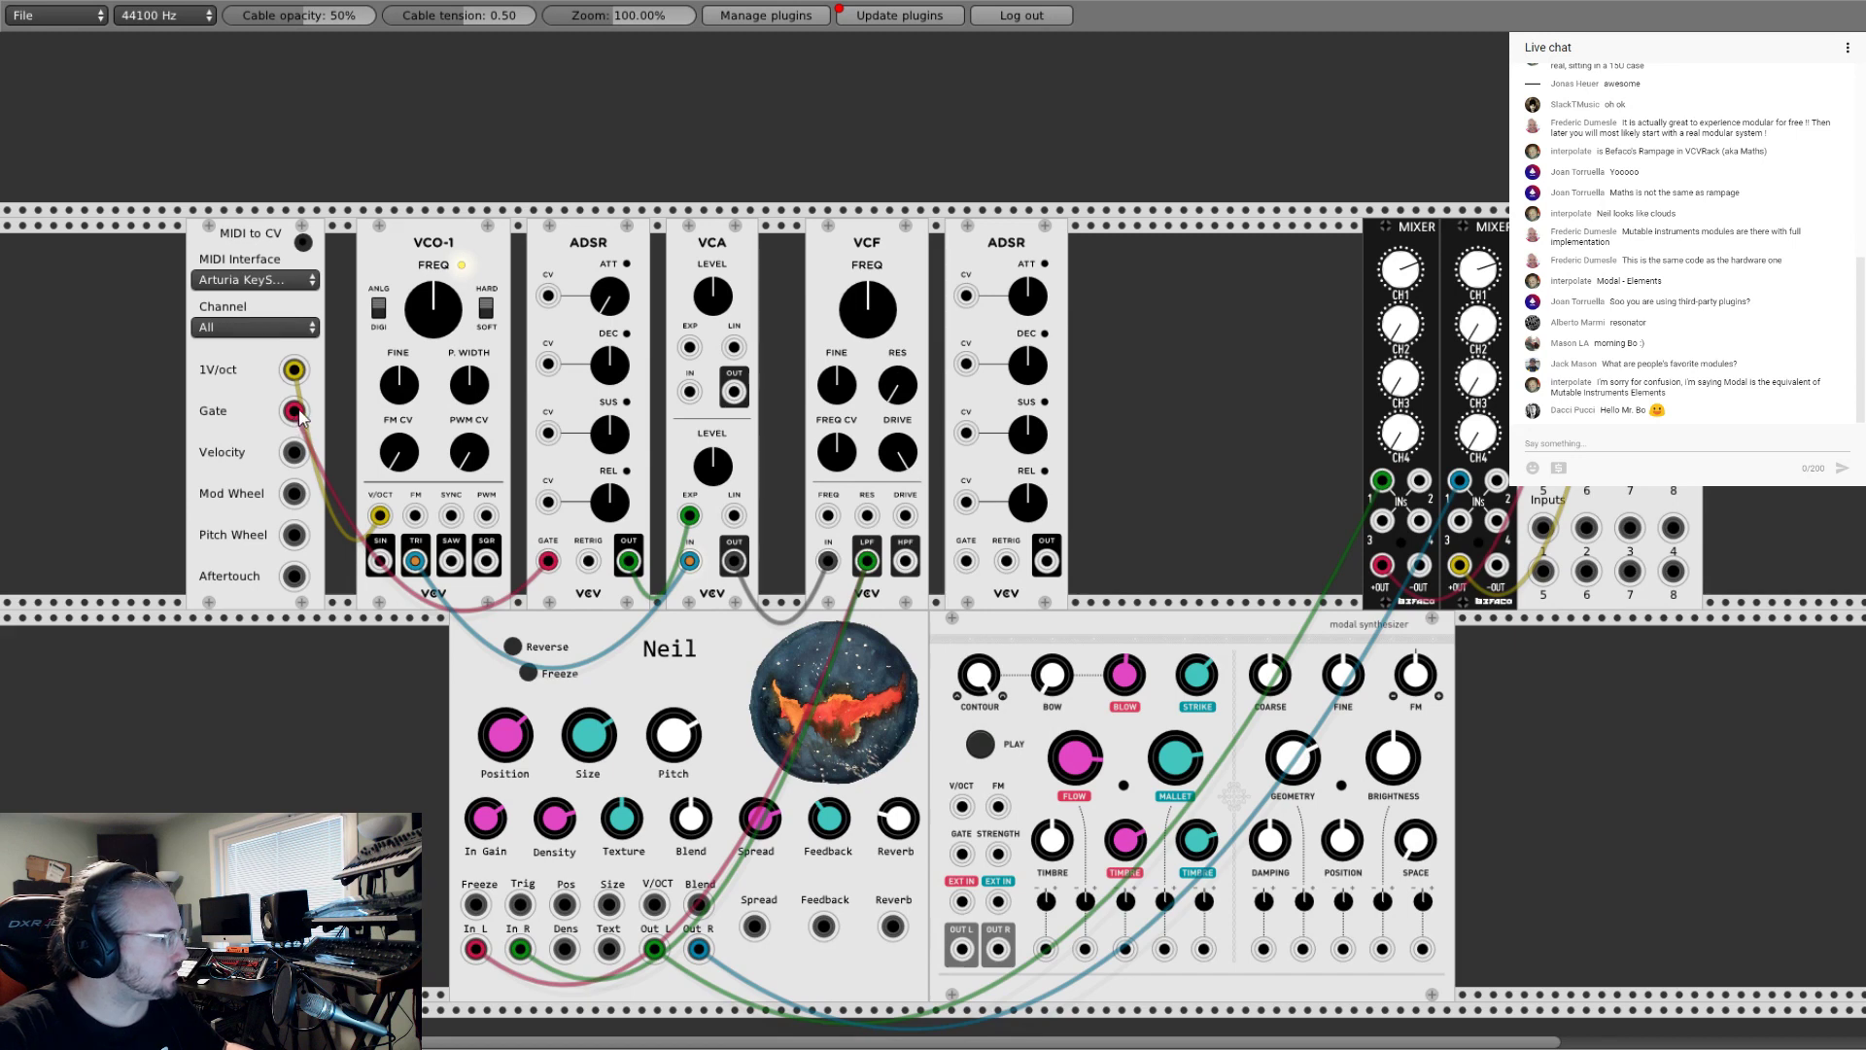
{"action": "left_click_drag", "start_coordinate": [293, 410], "coordinate": [966, 562]}
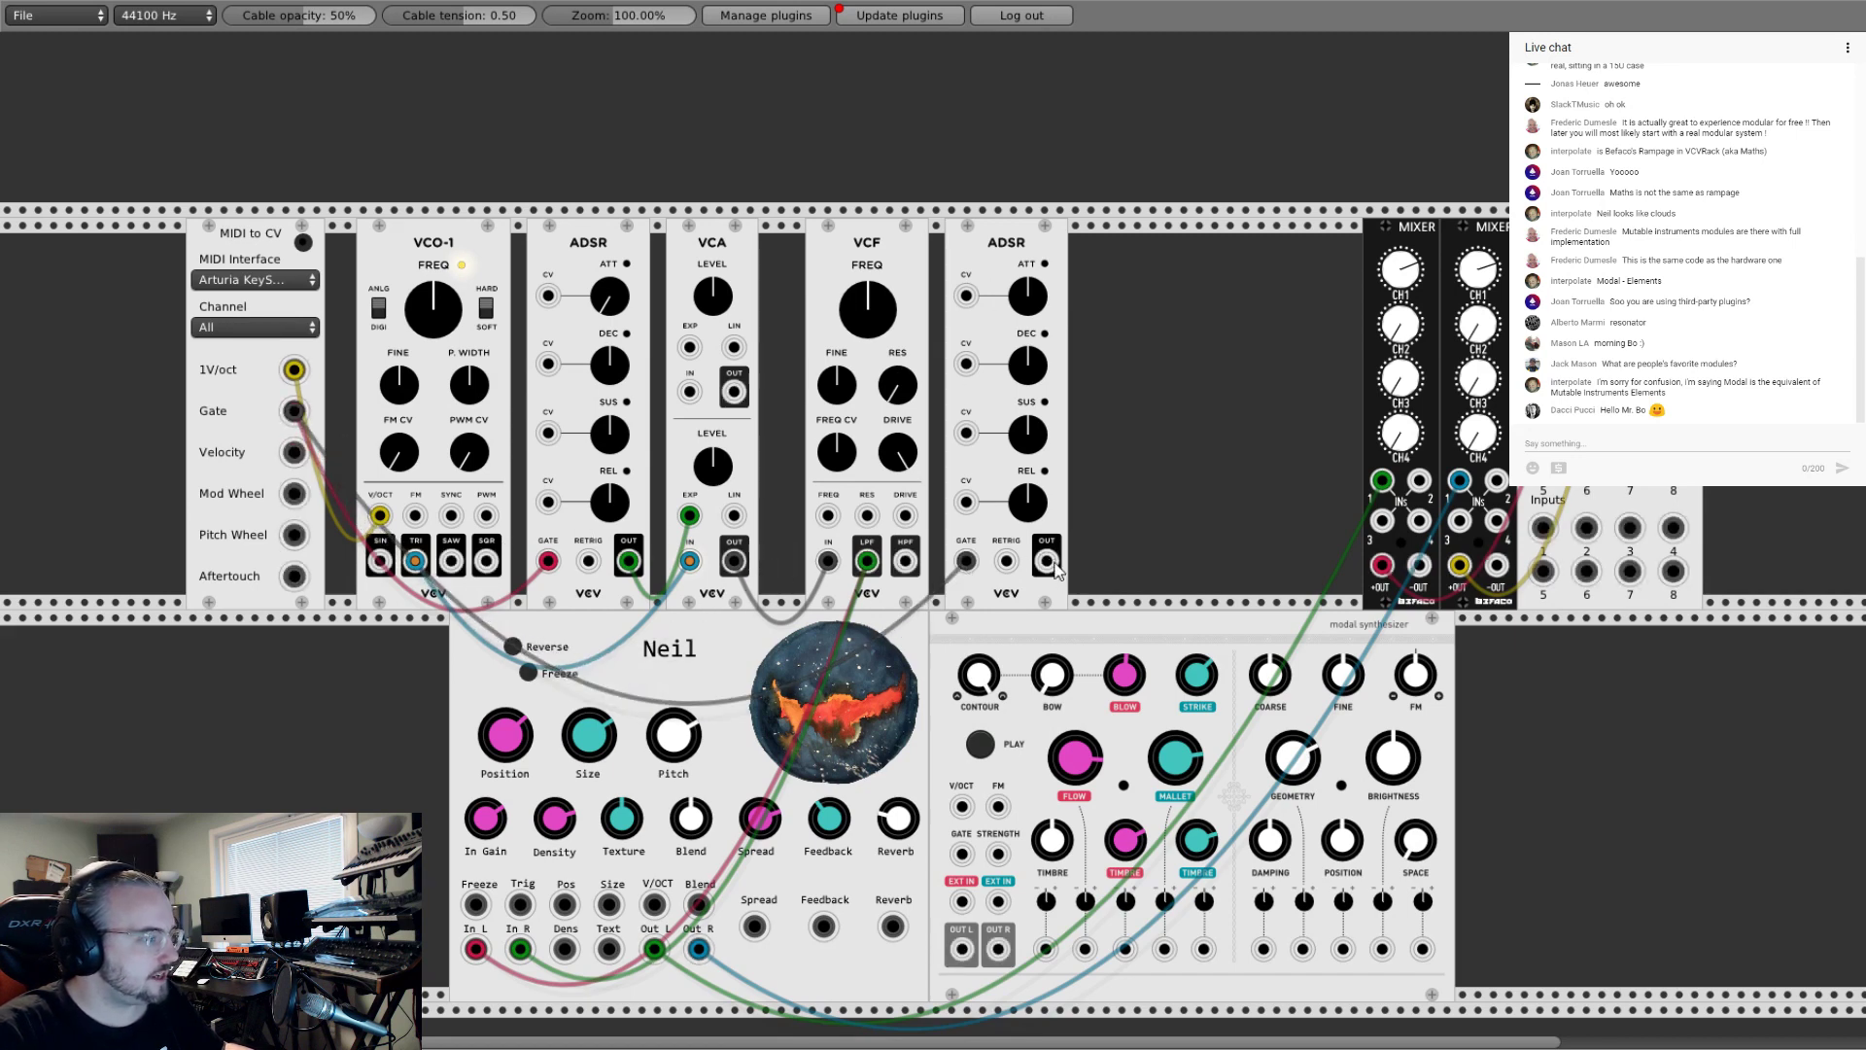
{"action": "left_click_drag", "start_coordinate": [1050, 567], "coordinate": [834, 523]}
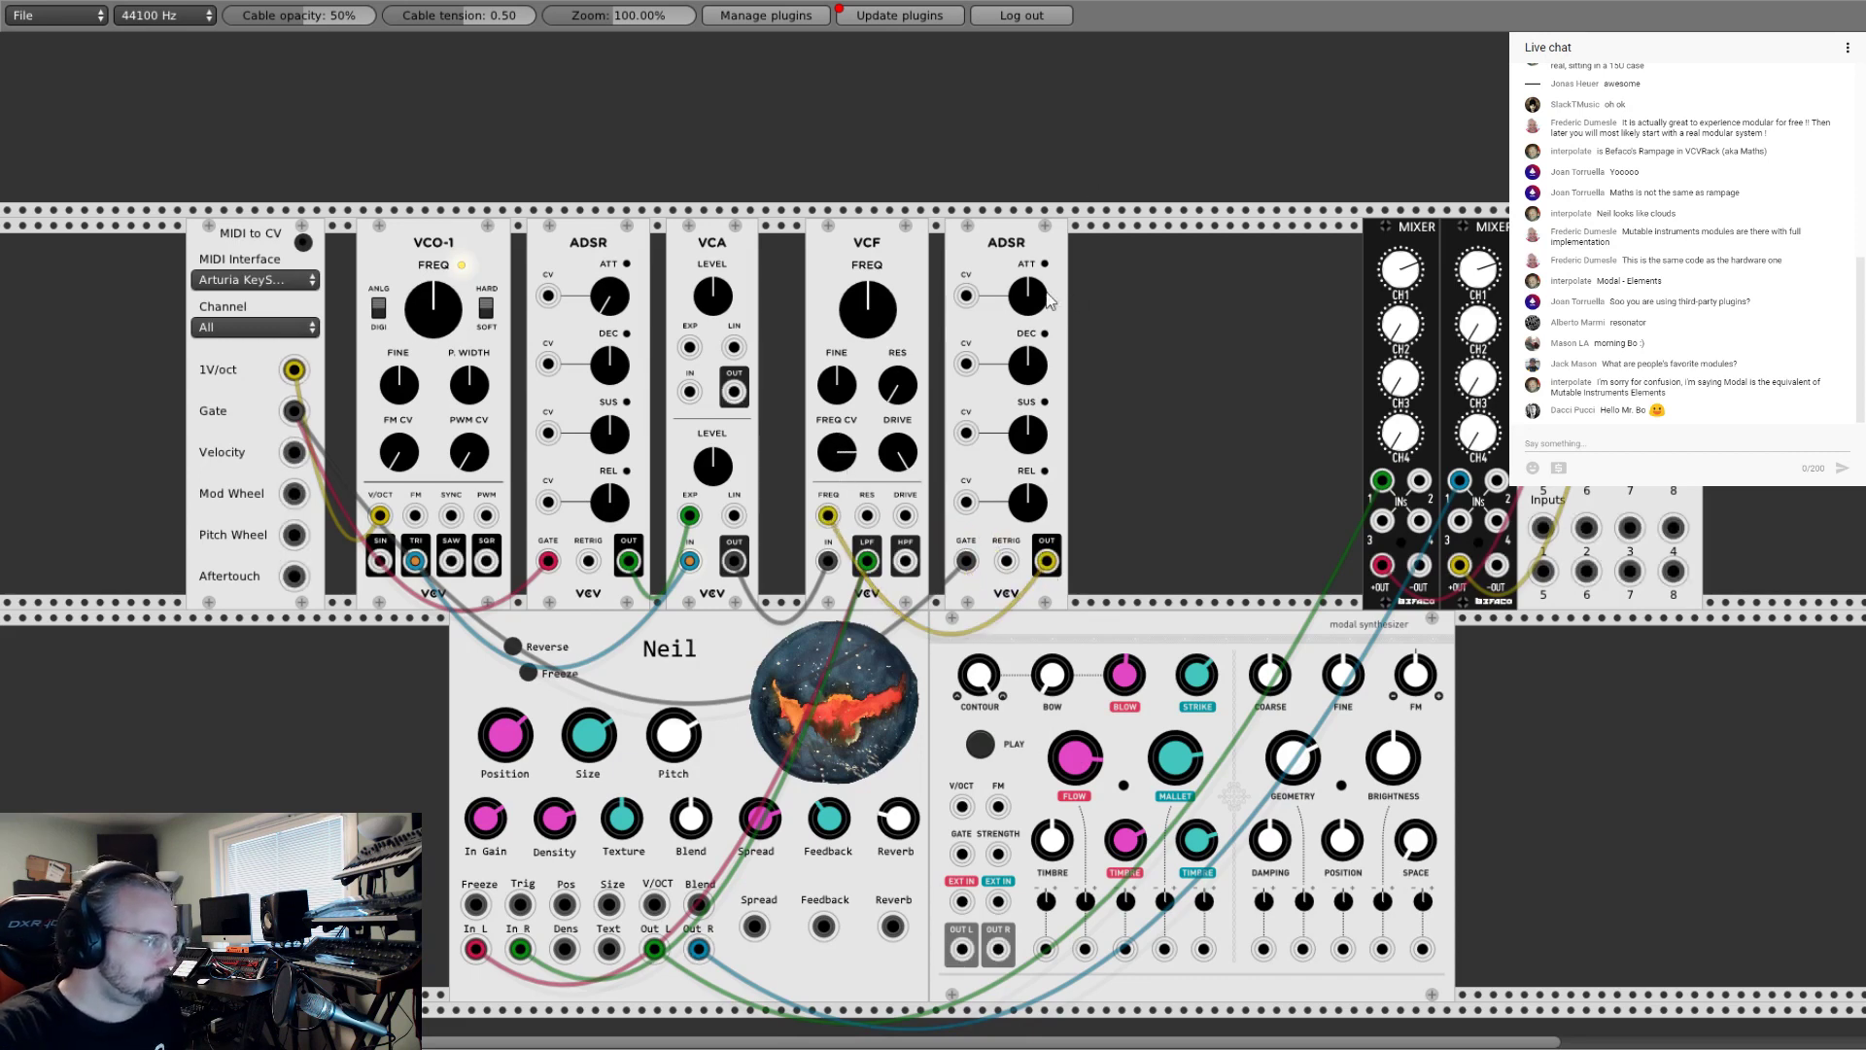
Step: Adjust the new ADSR's attack and lower the VCF's frequency, with the ADSR placed flush against the VCF
{"action": "left_click_drag", "start_coordinate": [1027, 311], "coordinate": [1040, 370]}
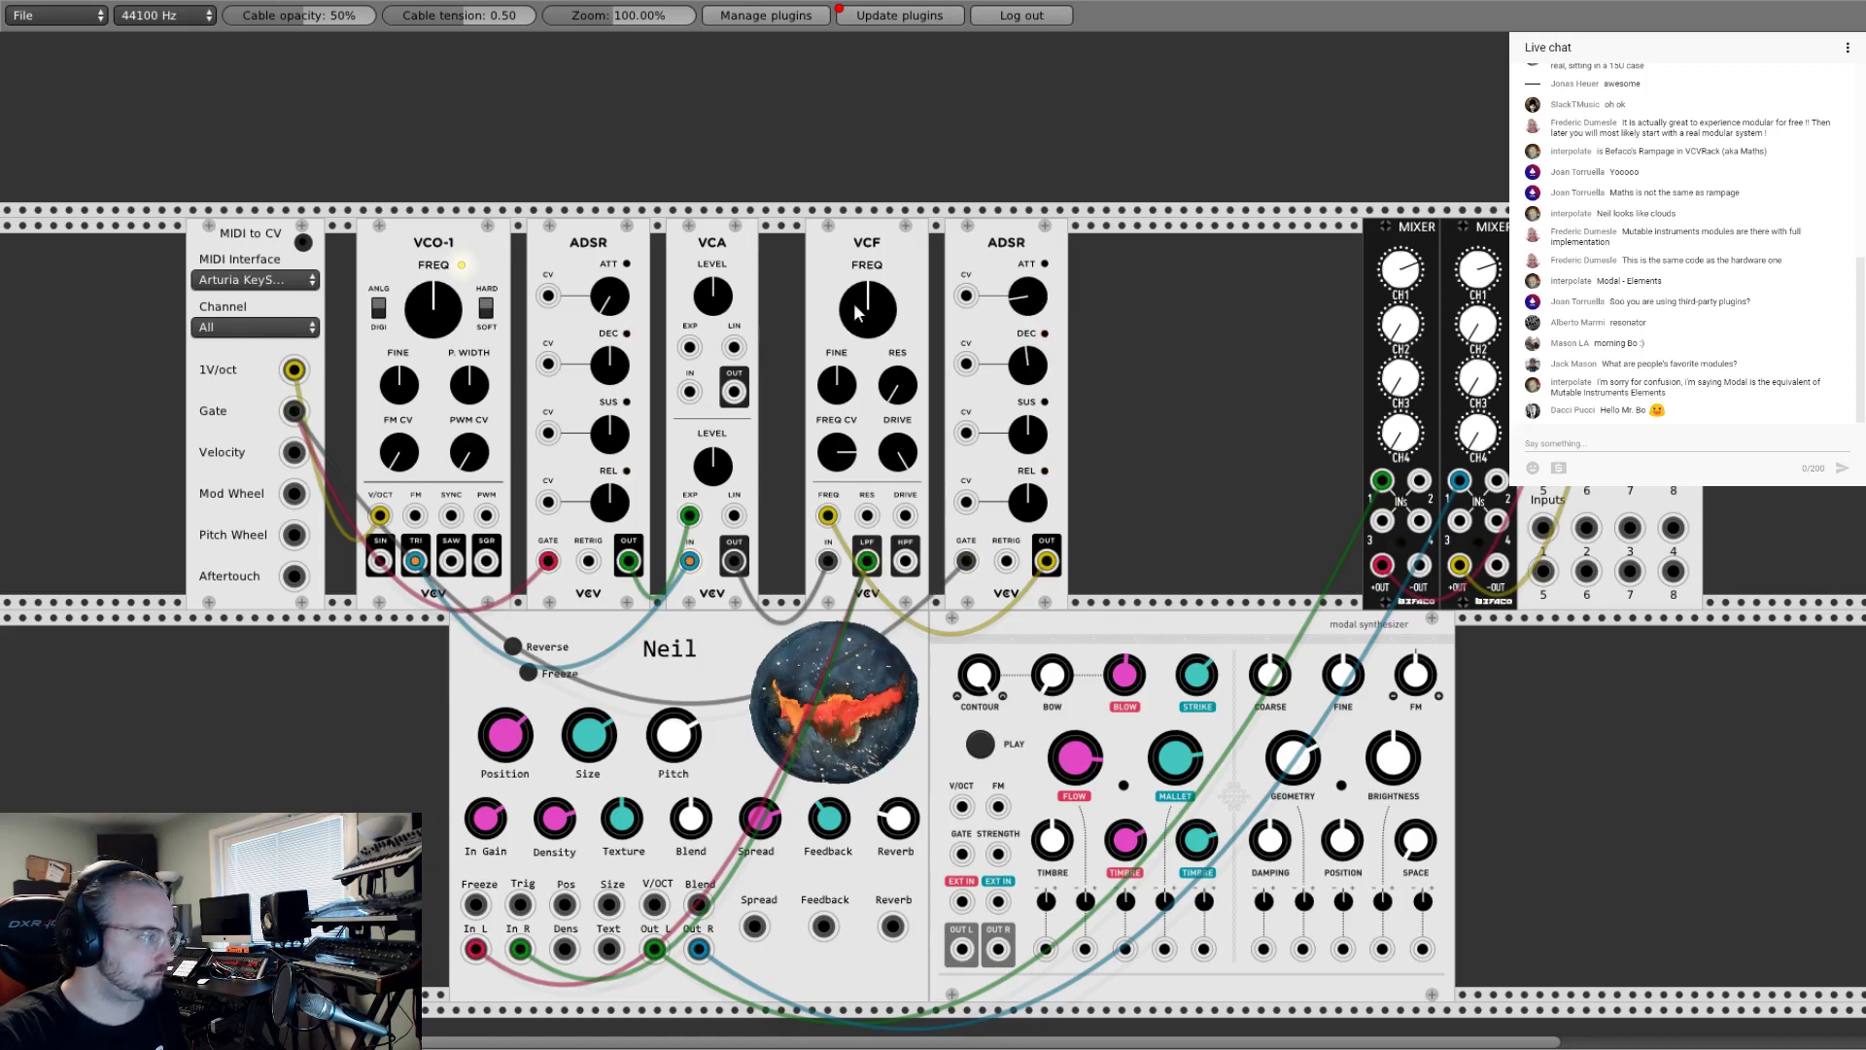
{"action": "left_click_drag", "start_coordinate": [856, 311], "coordinate": [856, 340]}
{"action": "left_click_drag", "start_coordinate": [1043, 257], "coordinate": [1020, 253]}
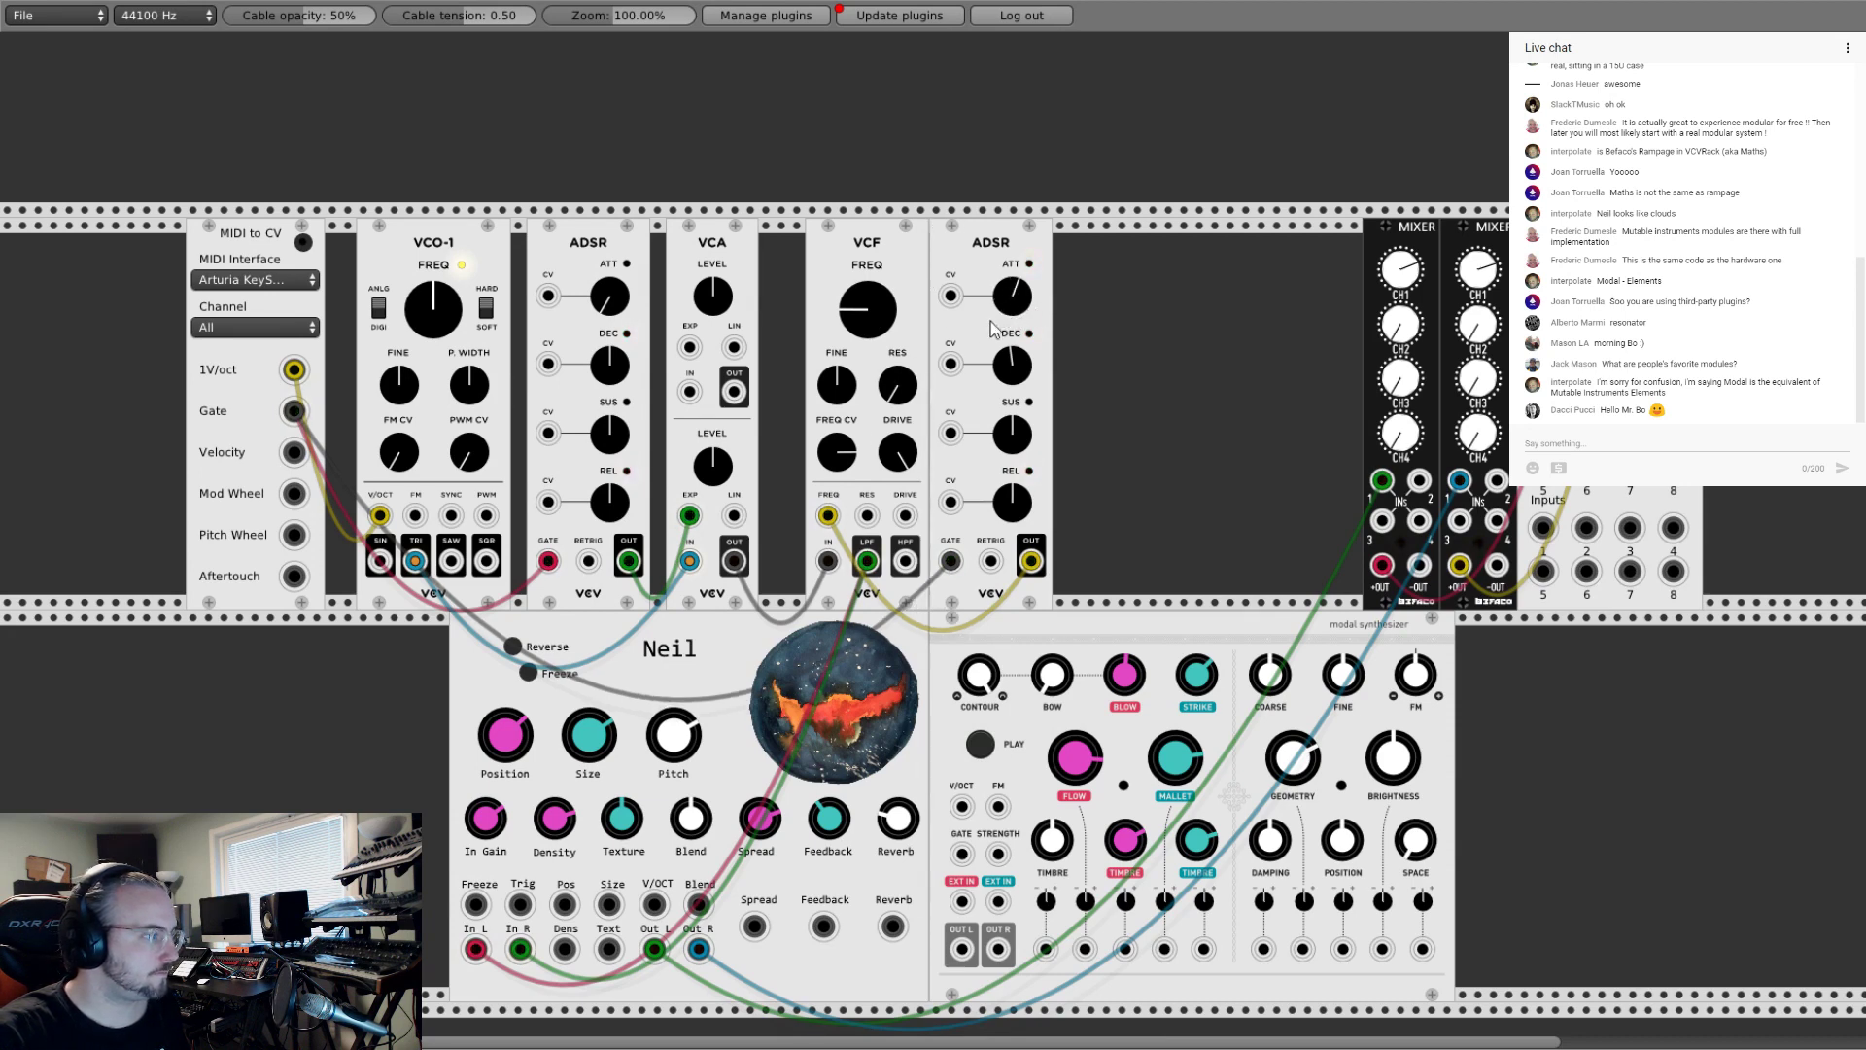
Step: Fine-tune the filter envelope's attack, decay, sustain and release together with the VCF's FREQ and FREQ CV amounts
{"action": "left_click_drag", "start_coordinate": [1005, 345], "coordinate": [1006, 320]}
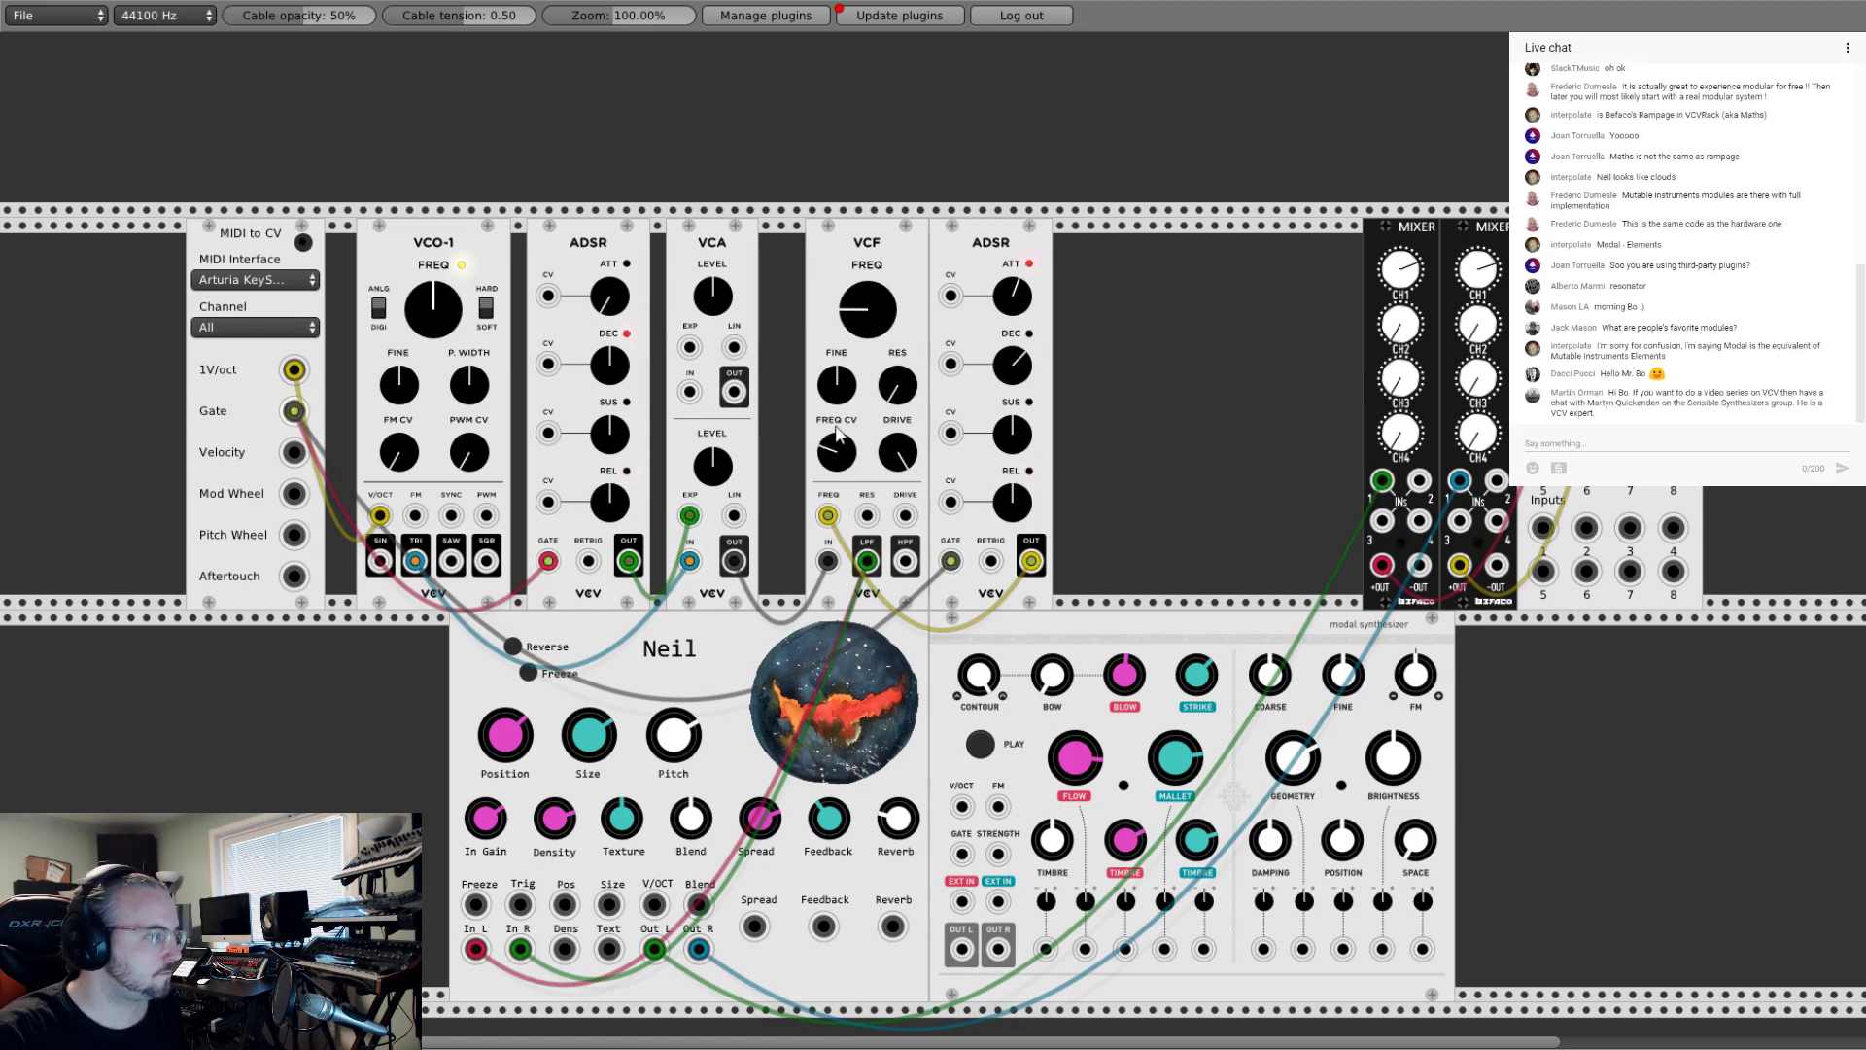
{"action": "left_click_drag", "start_coordinate": [837, 452], "coordinate": [837, 467]}
{"action": "left_click_drag", "start_coordinate": [1012, 434], "coordinate": [1012, 426]}
{"action": "left_click_drag", "start_coordinate": [1019, 509], "coordinate": [1018, 515]}
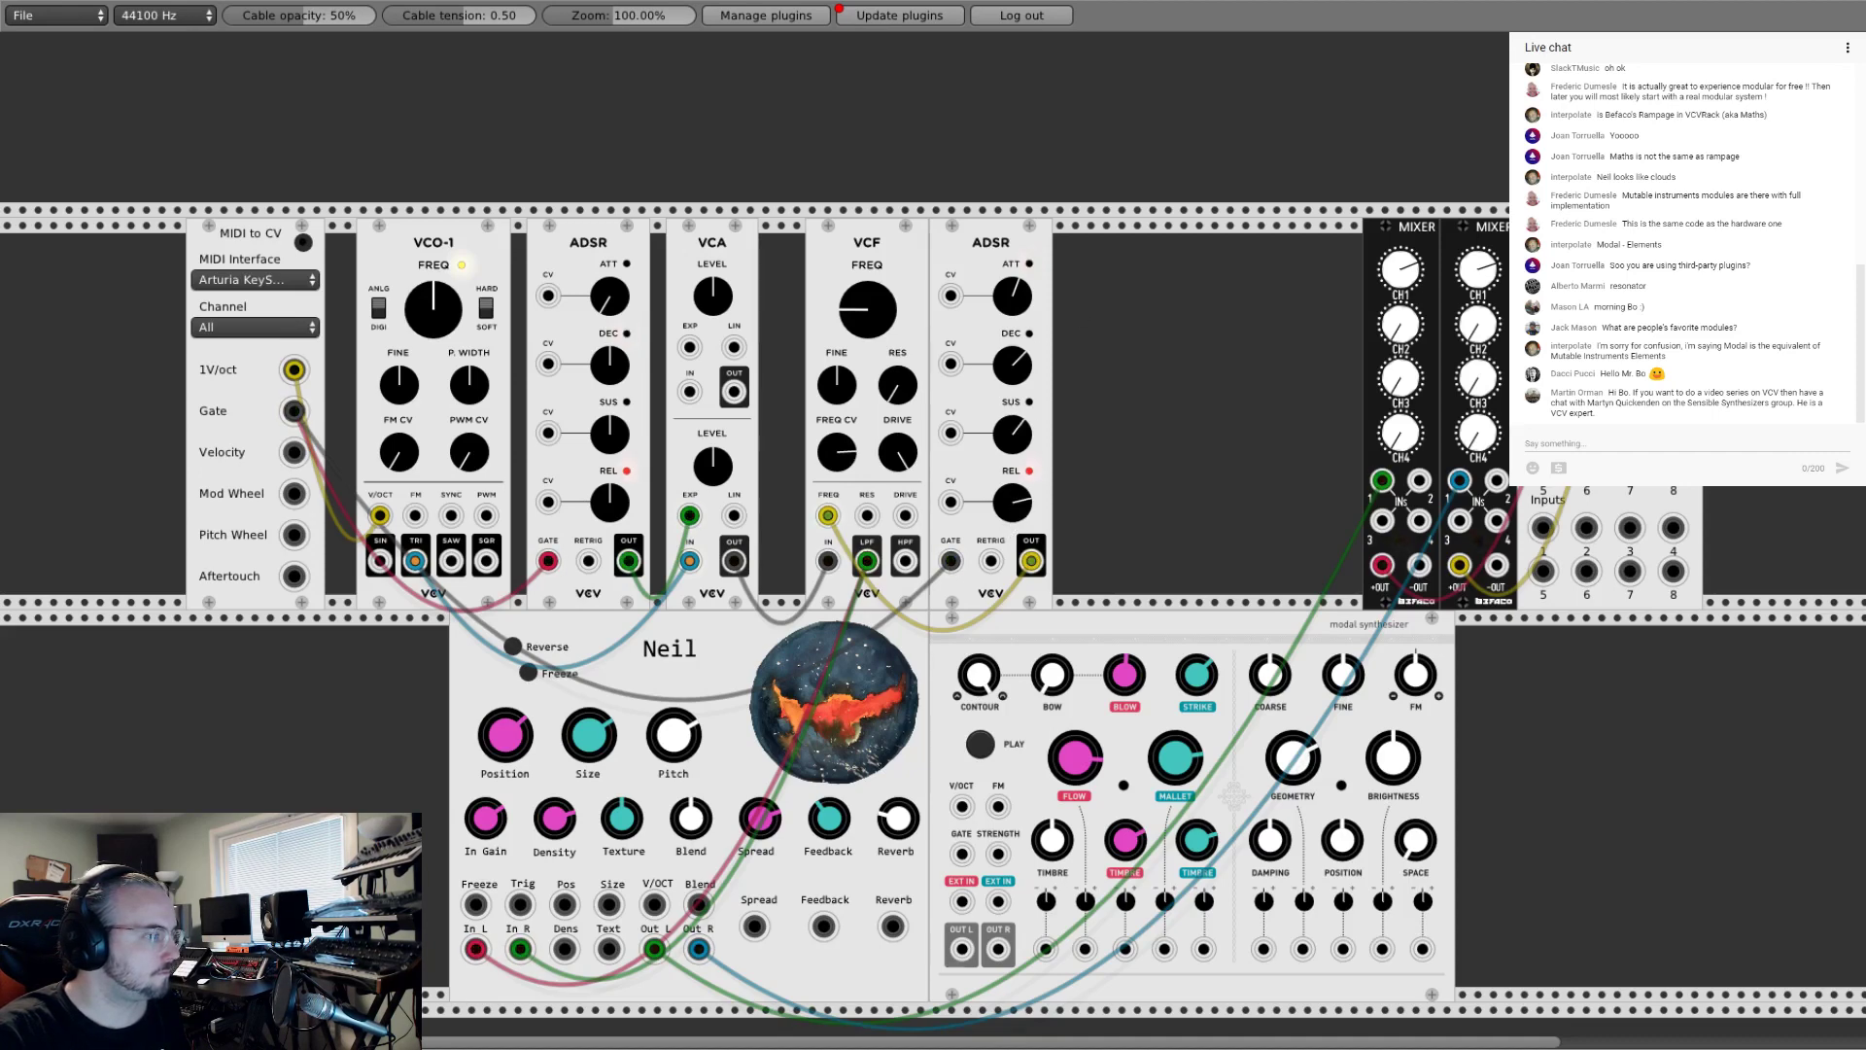
{"action": "mouse_move", "coordinate": [1012, 297]}
{"action": "left_mouse_down"}
{"action": "mouse_move", "coordinate": [1011, 319]}
{"action": "mouse_move", "coordinate": [1012, 284]}
{"action": "left_mouse_up"}
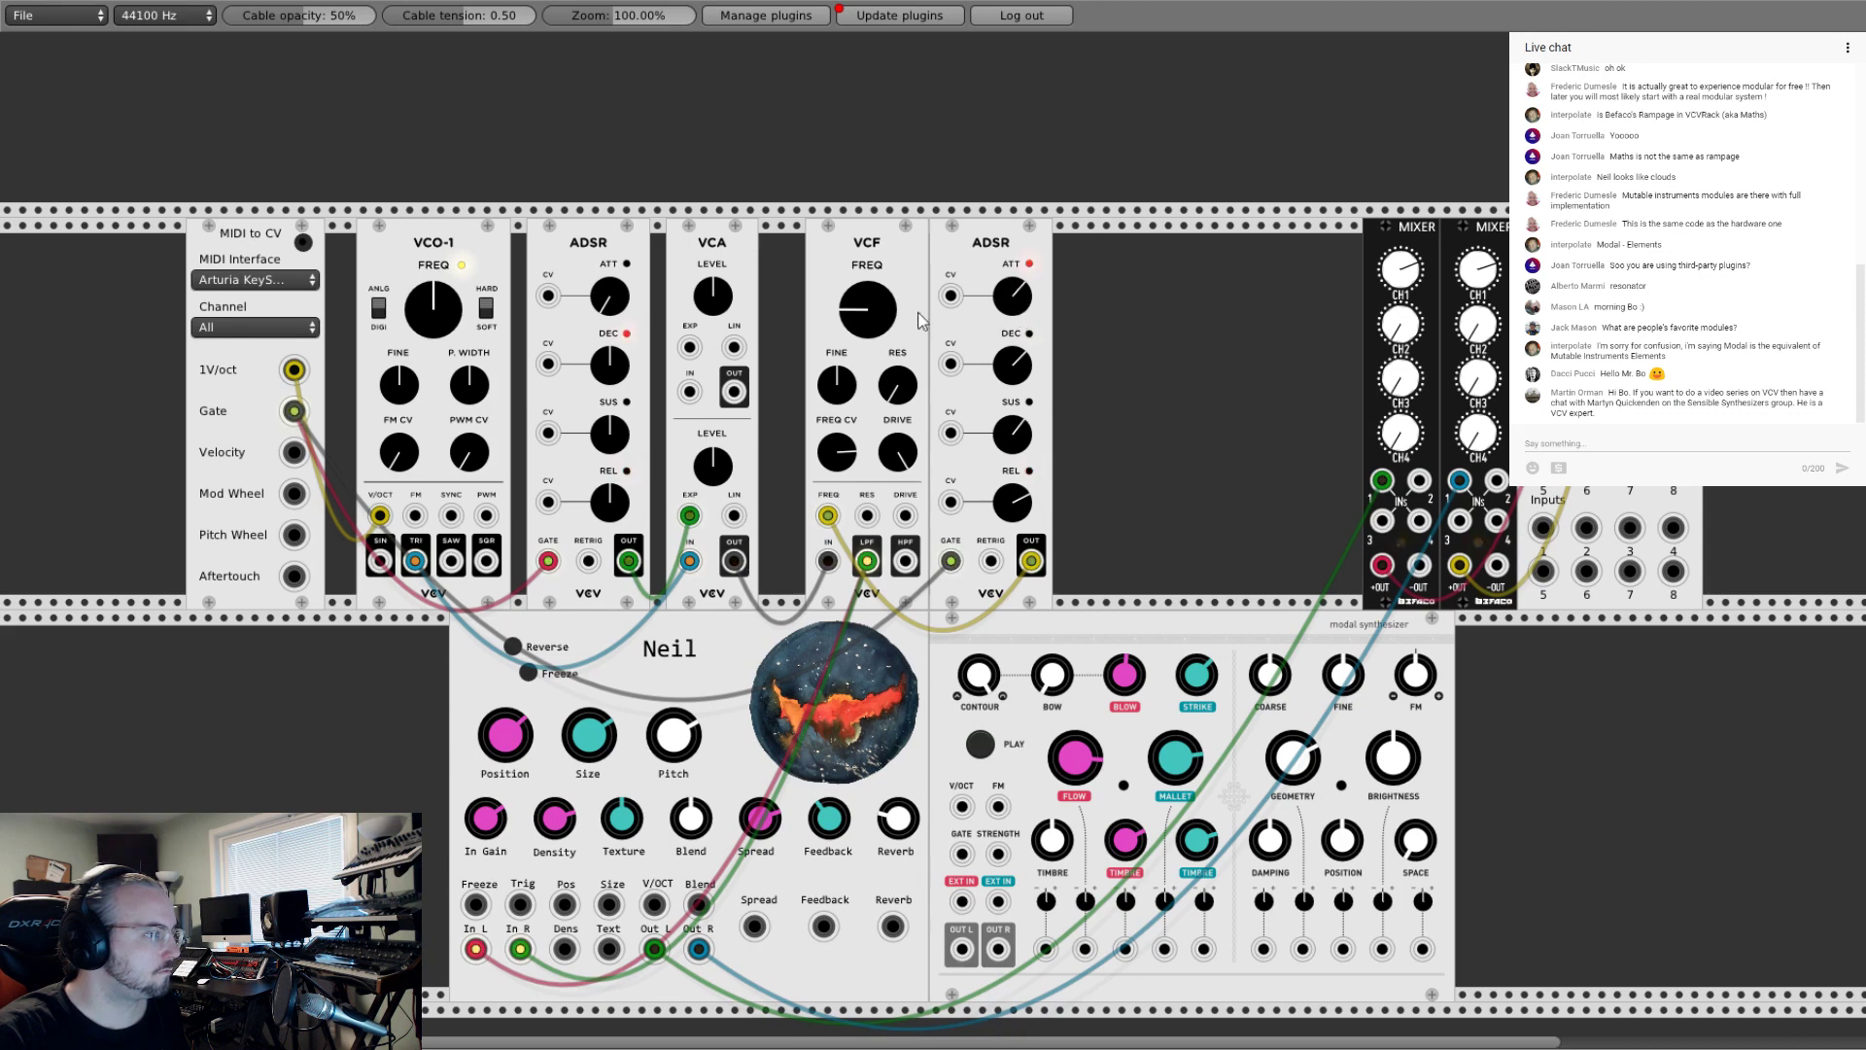
{"action": "left_click_drag", "start_coordinate": [867, 309], "coordinate": [867, 292]}
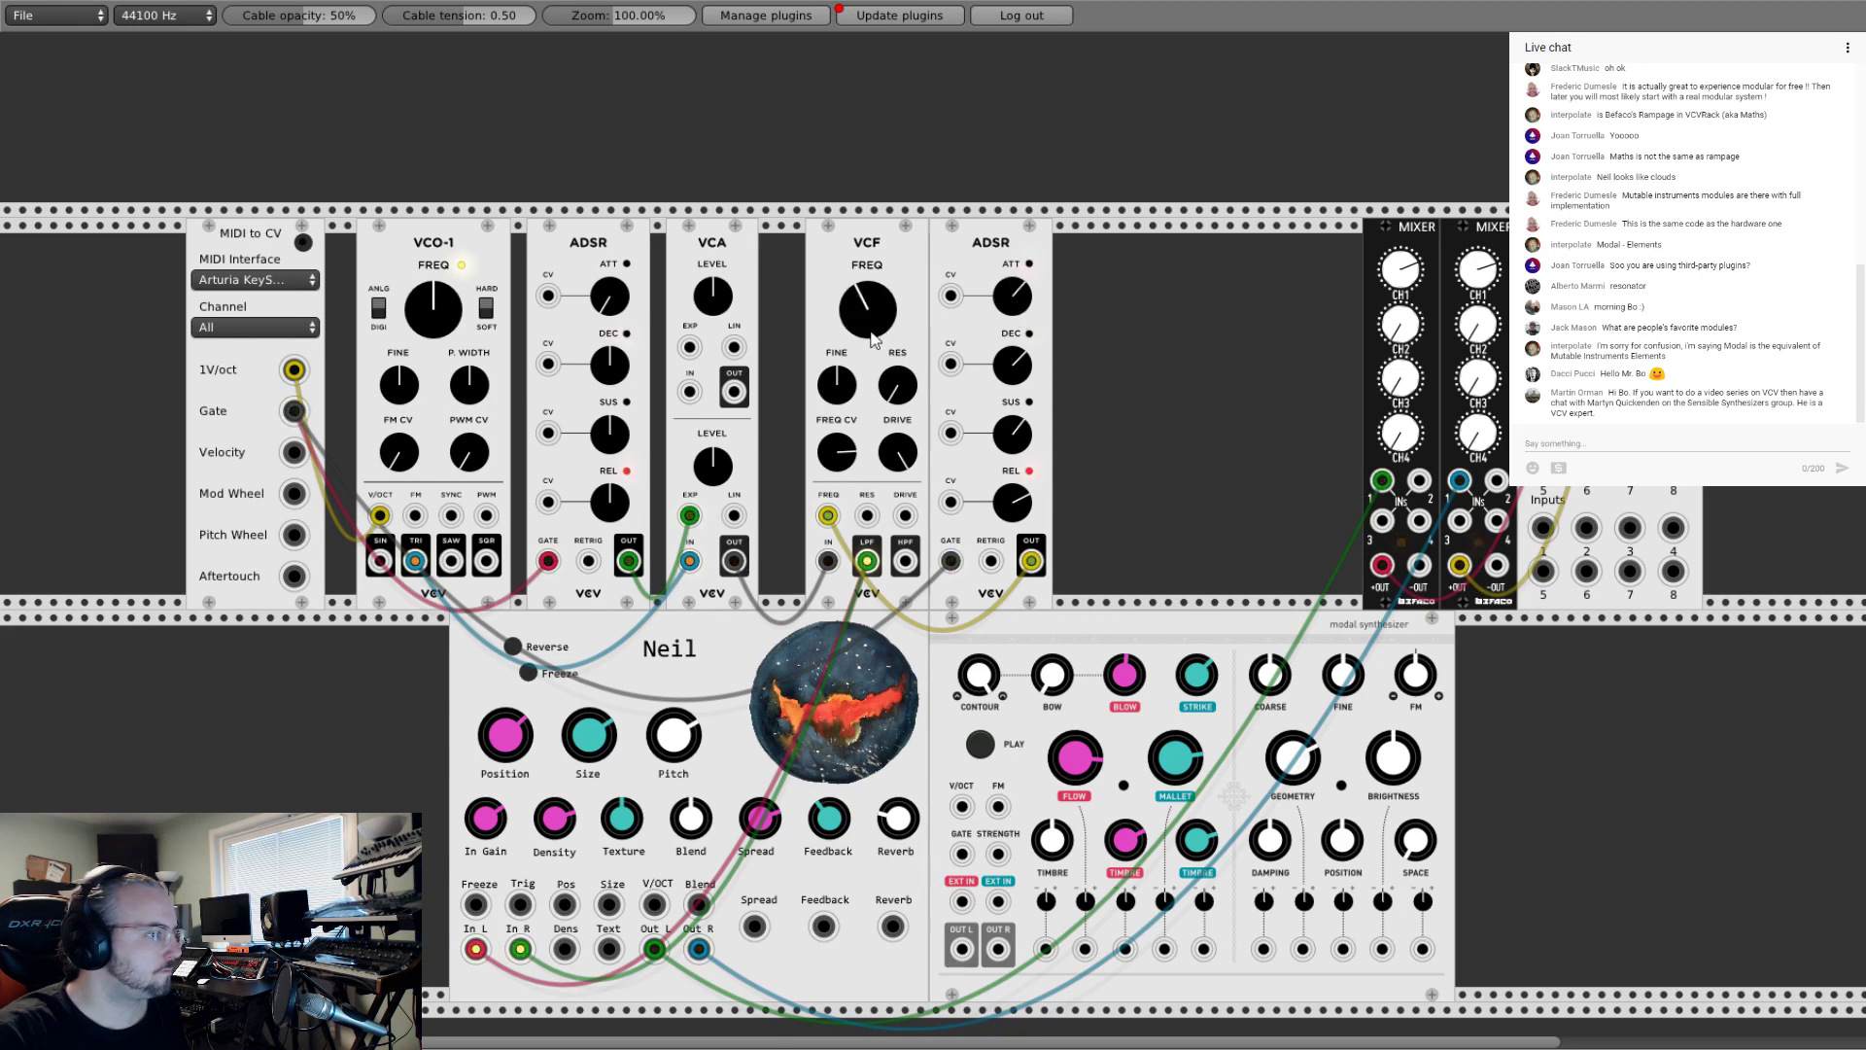
{"action": "left_click_drag", "start_coordinate": [841, 437], "coordinate": [854, 455]}
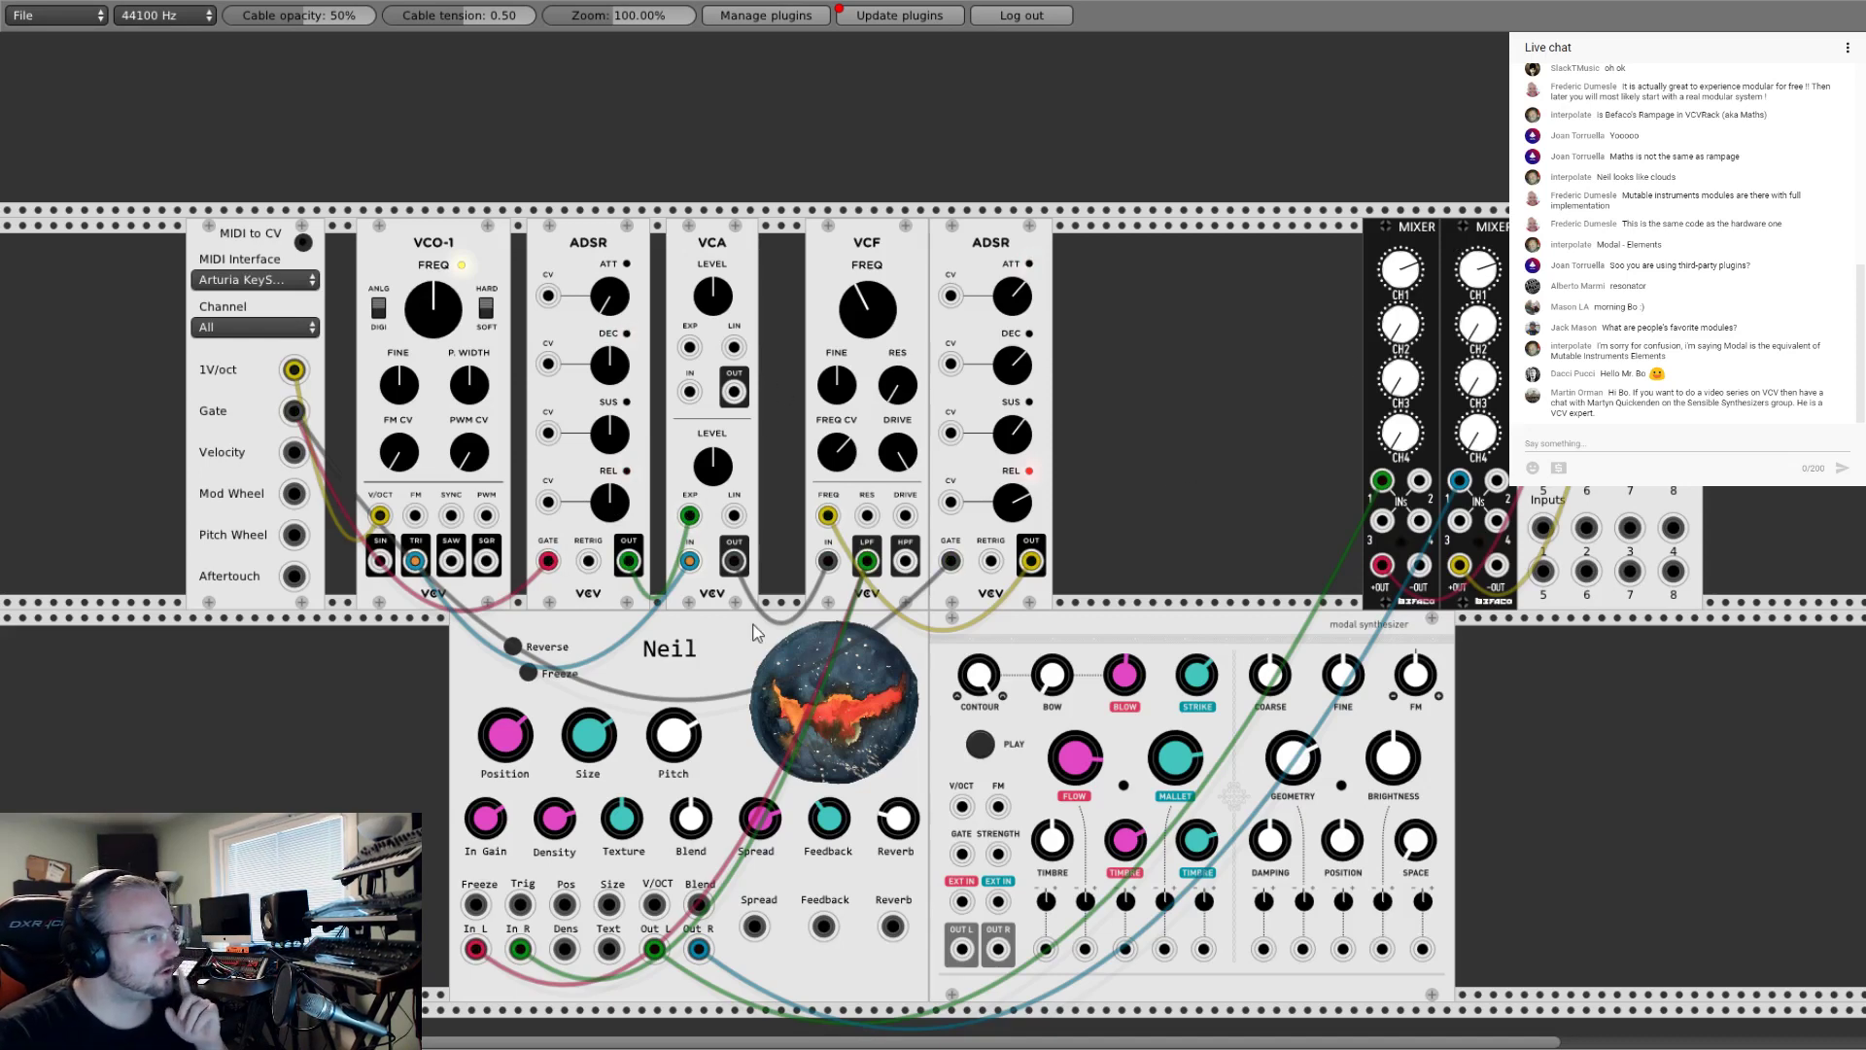
Step: Close the gaps in the rack, packing the voice modules beside MIDI to CV and aligning Neil and the Modal Synthesizer beneath them
{"action": "left_click_drag", "start_coordinate": [753, 623], "coordinate": [491, 626]}
{"action": "left_click_drag", "start_coordinate": [1011, 634], "coordinate": [818, 644]}
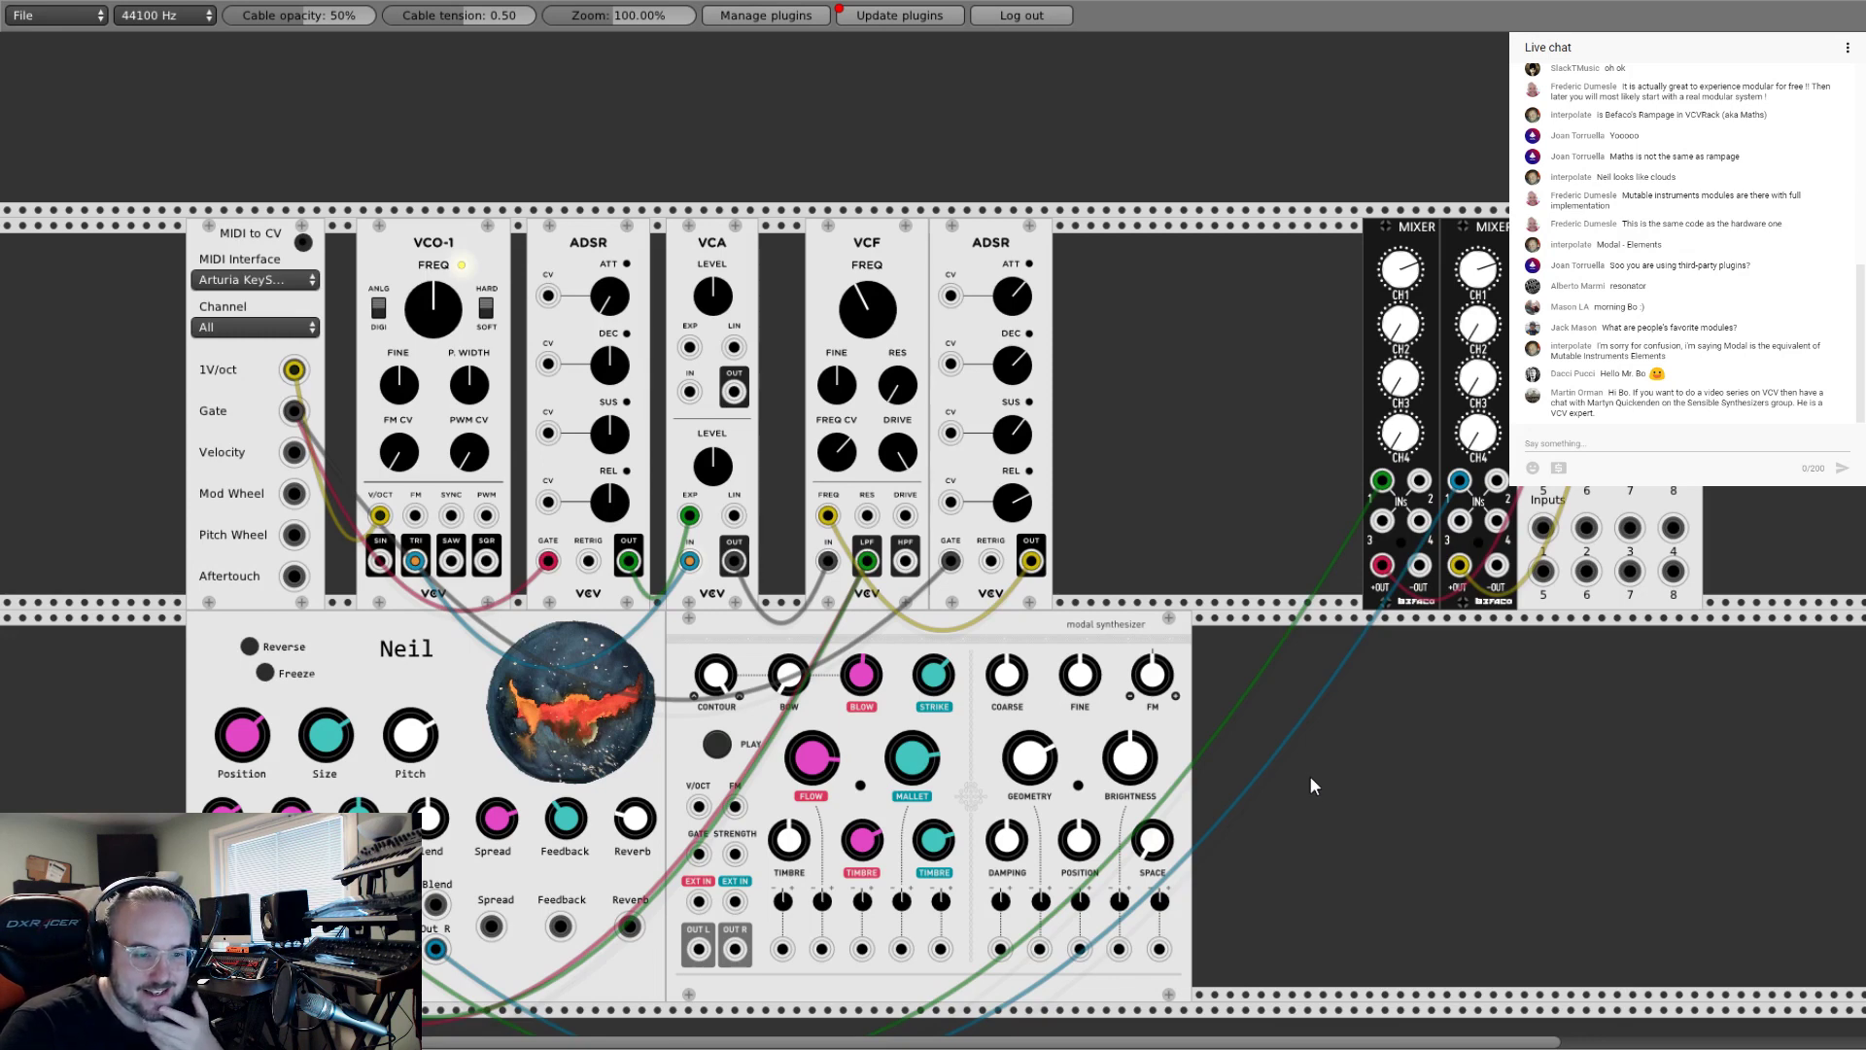
{"action": "scroll", "coordinate": [1359, 774], "scroll_direction": "down", "scroll_amount": 1}
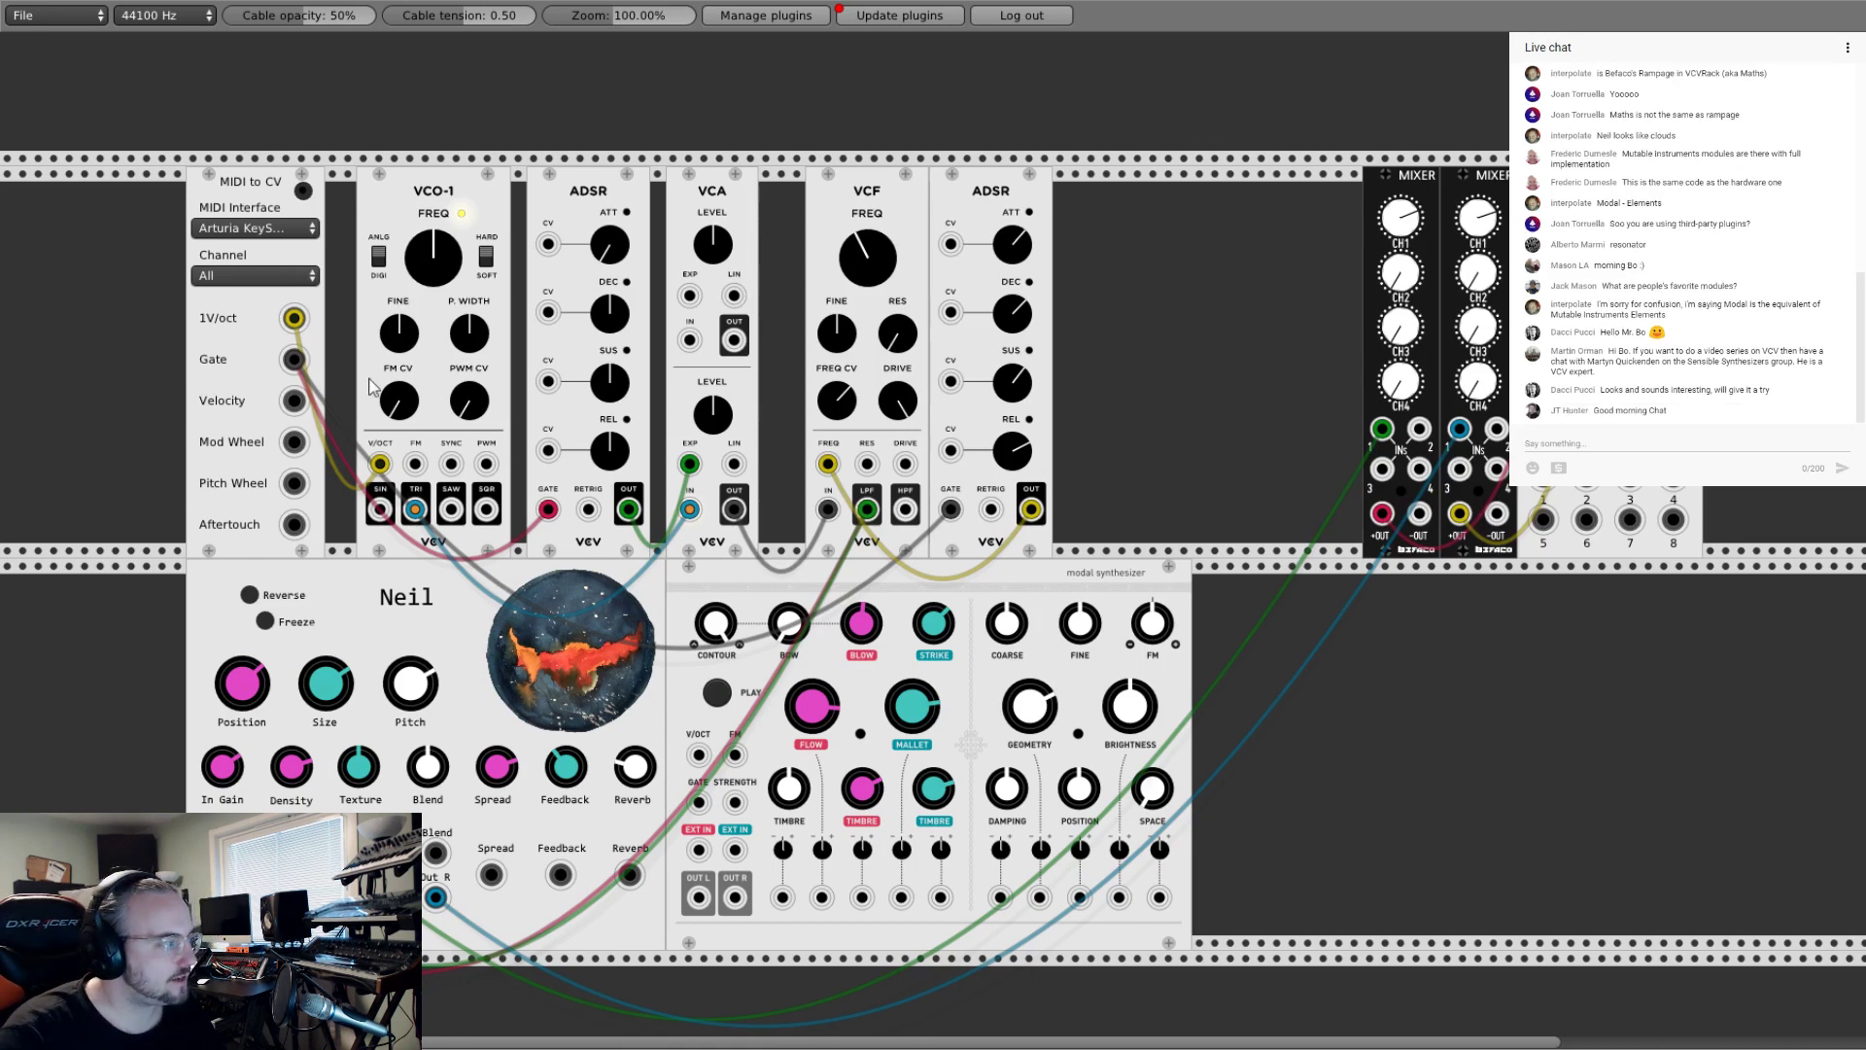
{"action": "left_click_drag", "start_coordinate": [457, 194], "coordinate": [420, 203]}
{"action": "left_click_drag", "start_coordinate": [575, 202], "coordinate": [511, 204]}
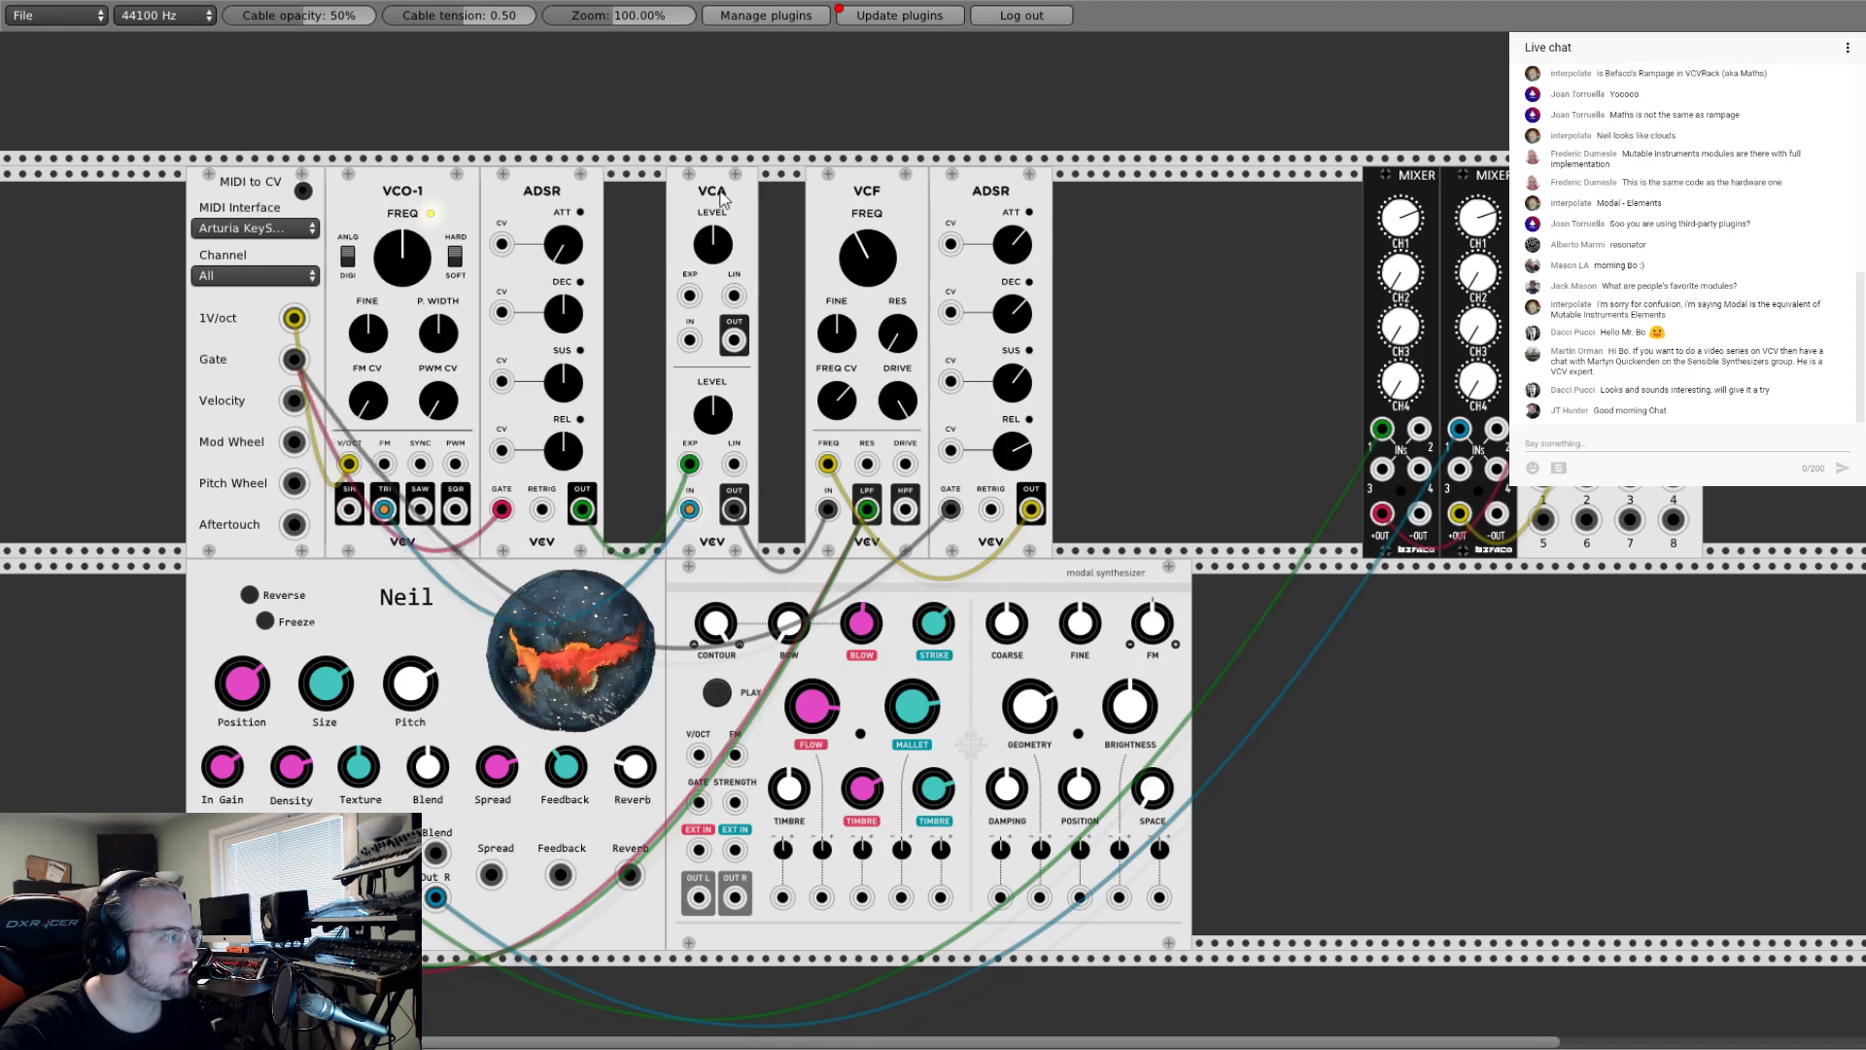
{"action": "left_click_drag", "start_coordinate": [735, 201], "coordinate": [634, 204]}
{"action": "left_click_drag", "start_coordinate": [833, 201], "coordinate": [726, 204]}
{"action": "left_click_drag", "start_coordinate": [985, 200], "coordinate": [877, 204]}
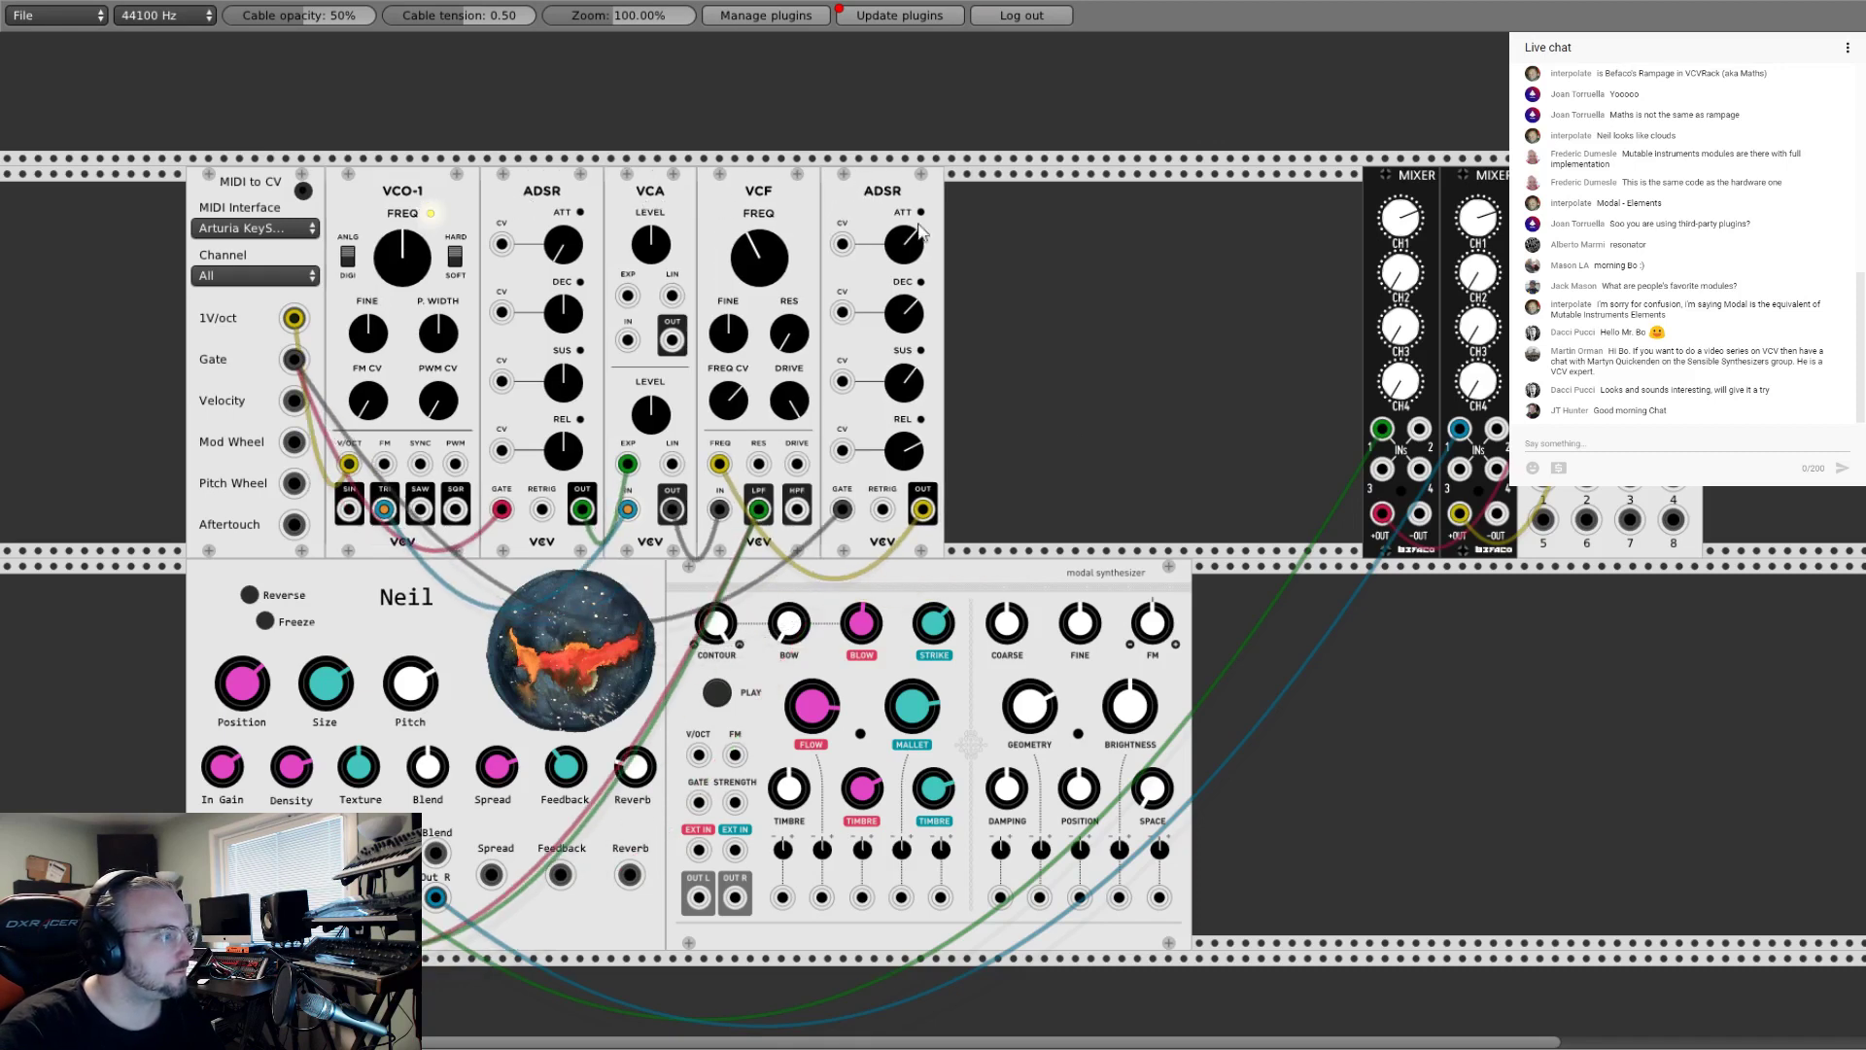
Step: Browse the module lists of manufacturers such as HetrickCV, JW-Modules, KarateSnoopy, LindenbergResearch and MSM for a module to add
{"action": "right_click", "coordinate": [1316, 678]}
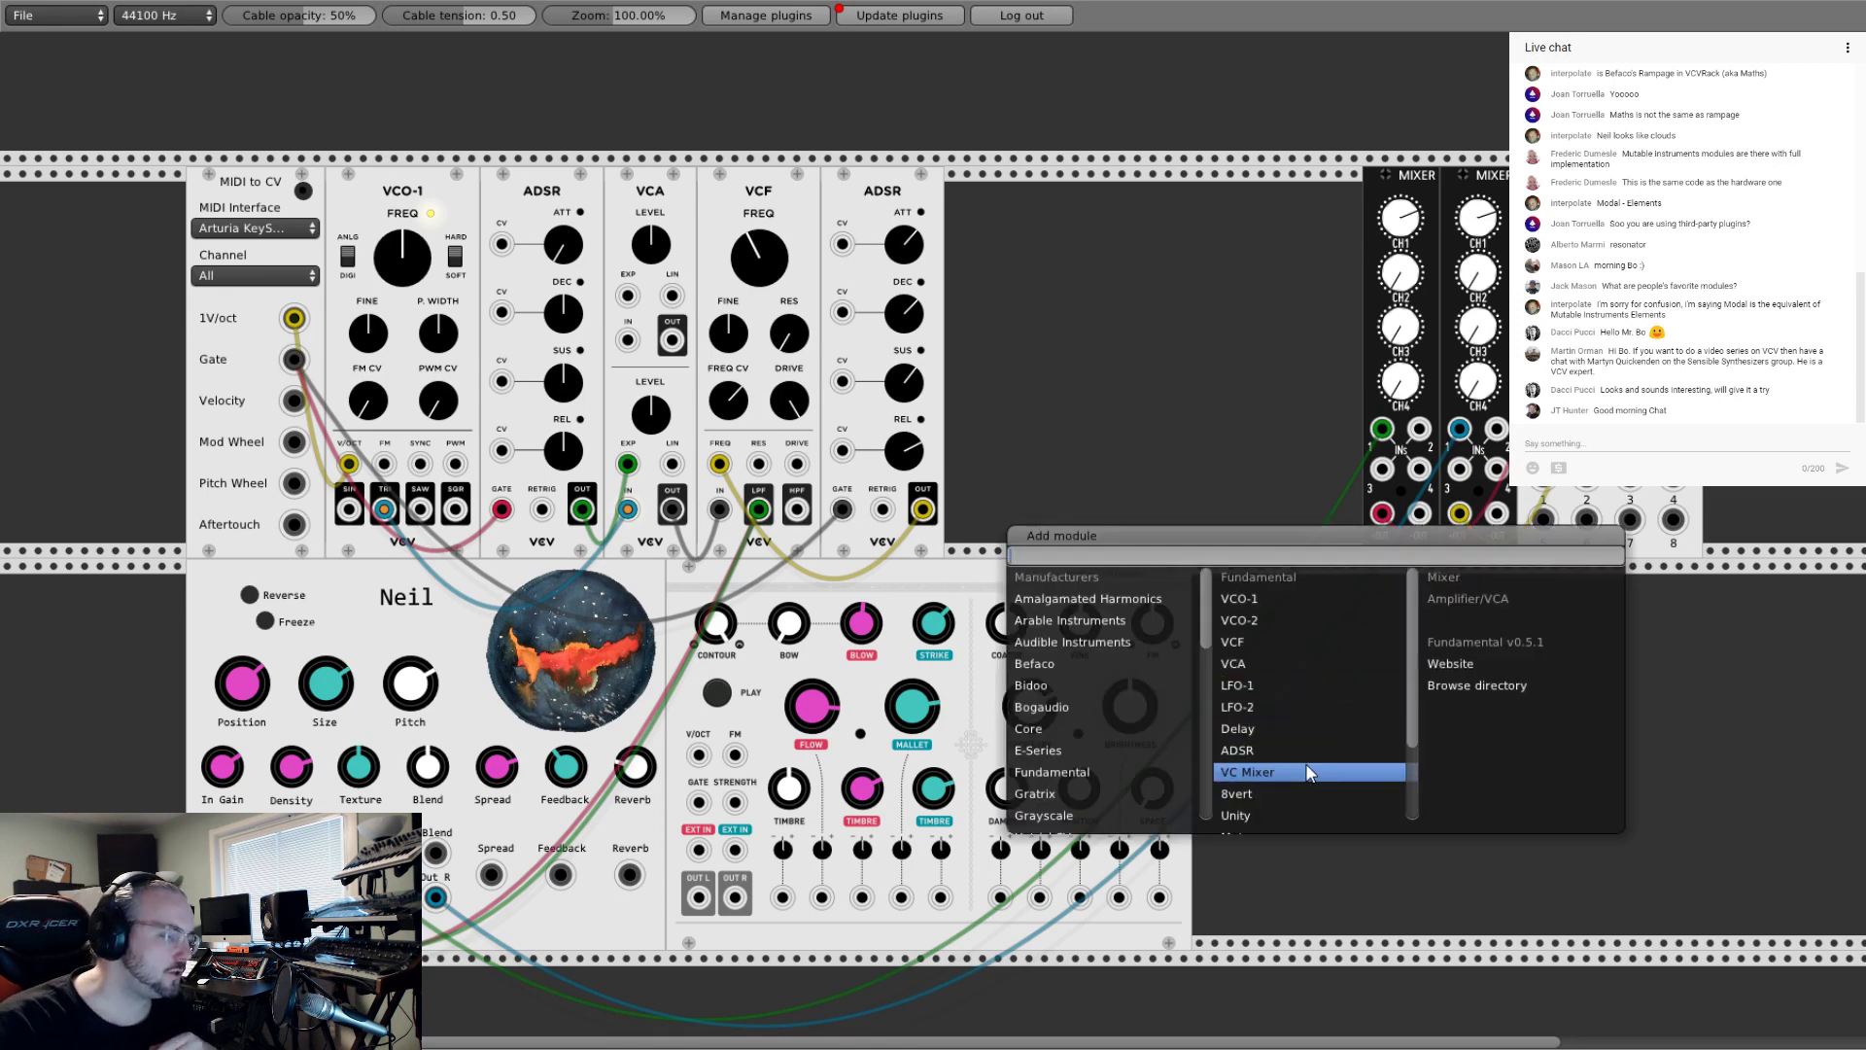
{"action": "scroll", "coordinate": [1319, 704], "scroll_direction": "down", "scroll_amount": 3}
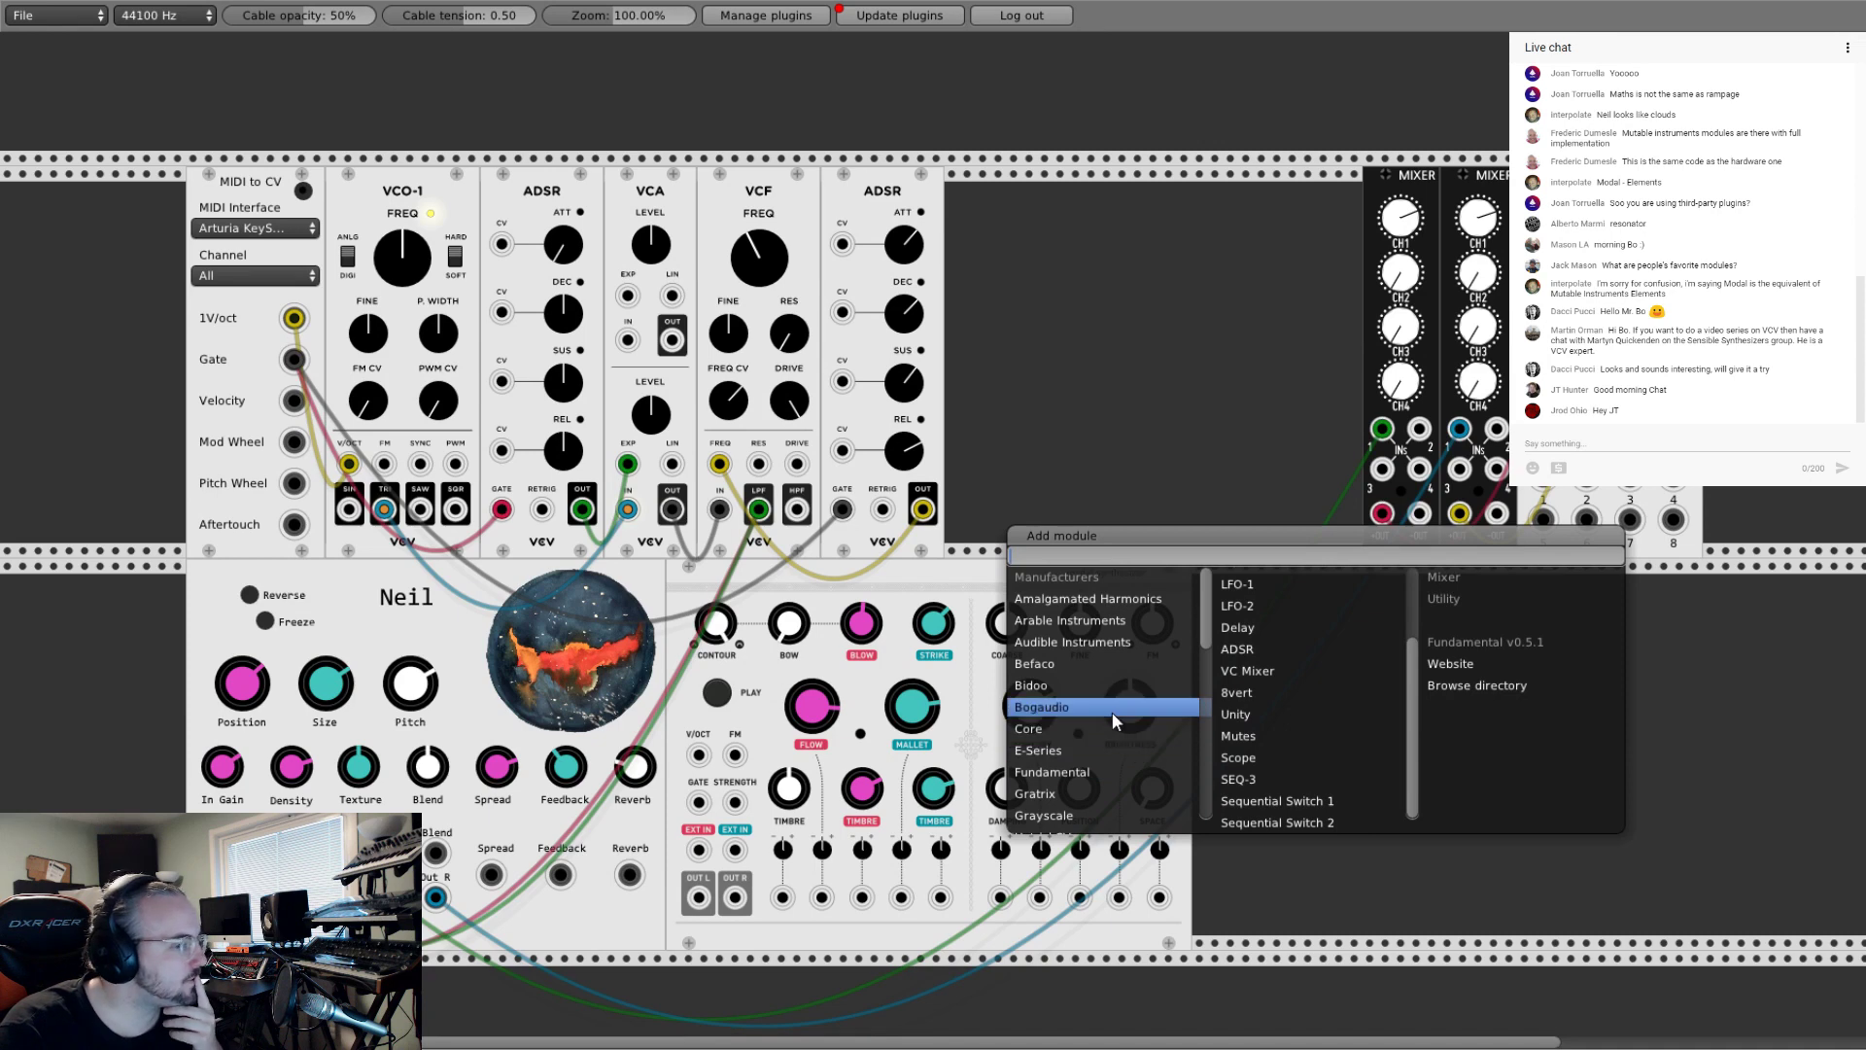
{"action": "scroll", "coordinate": [1119, 754], "scroll_direction": "down", "scroll_amount": 1}
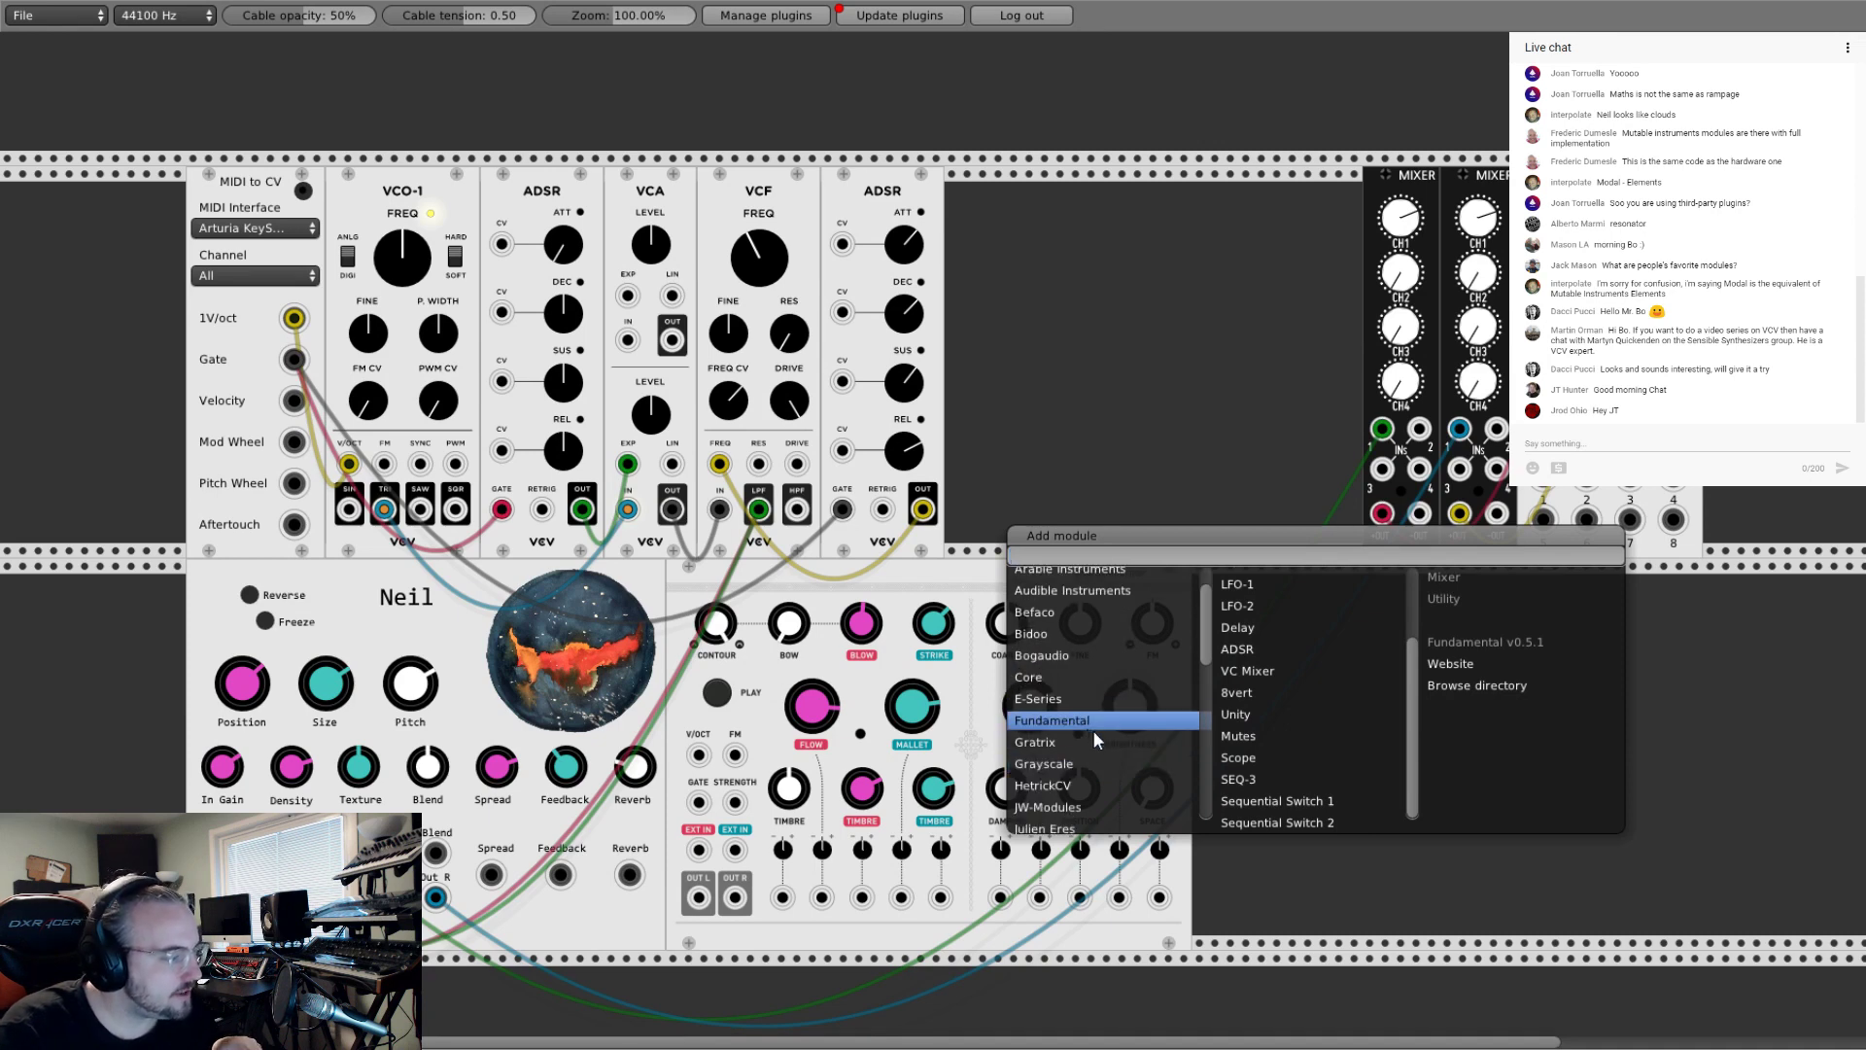
{"action": "left_click", "coordinate": [1085, 761]}
{"action": "left_click", "coordinate": [1063, 787]}
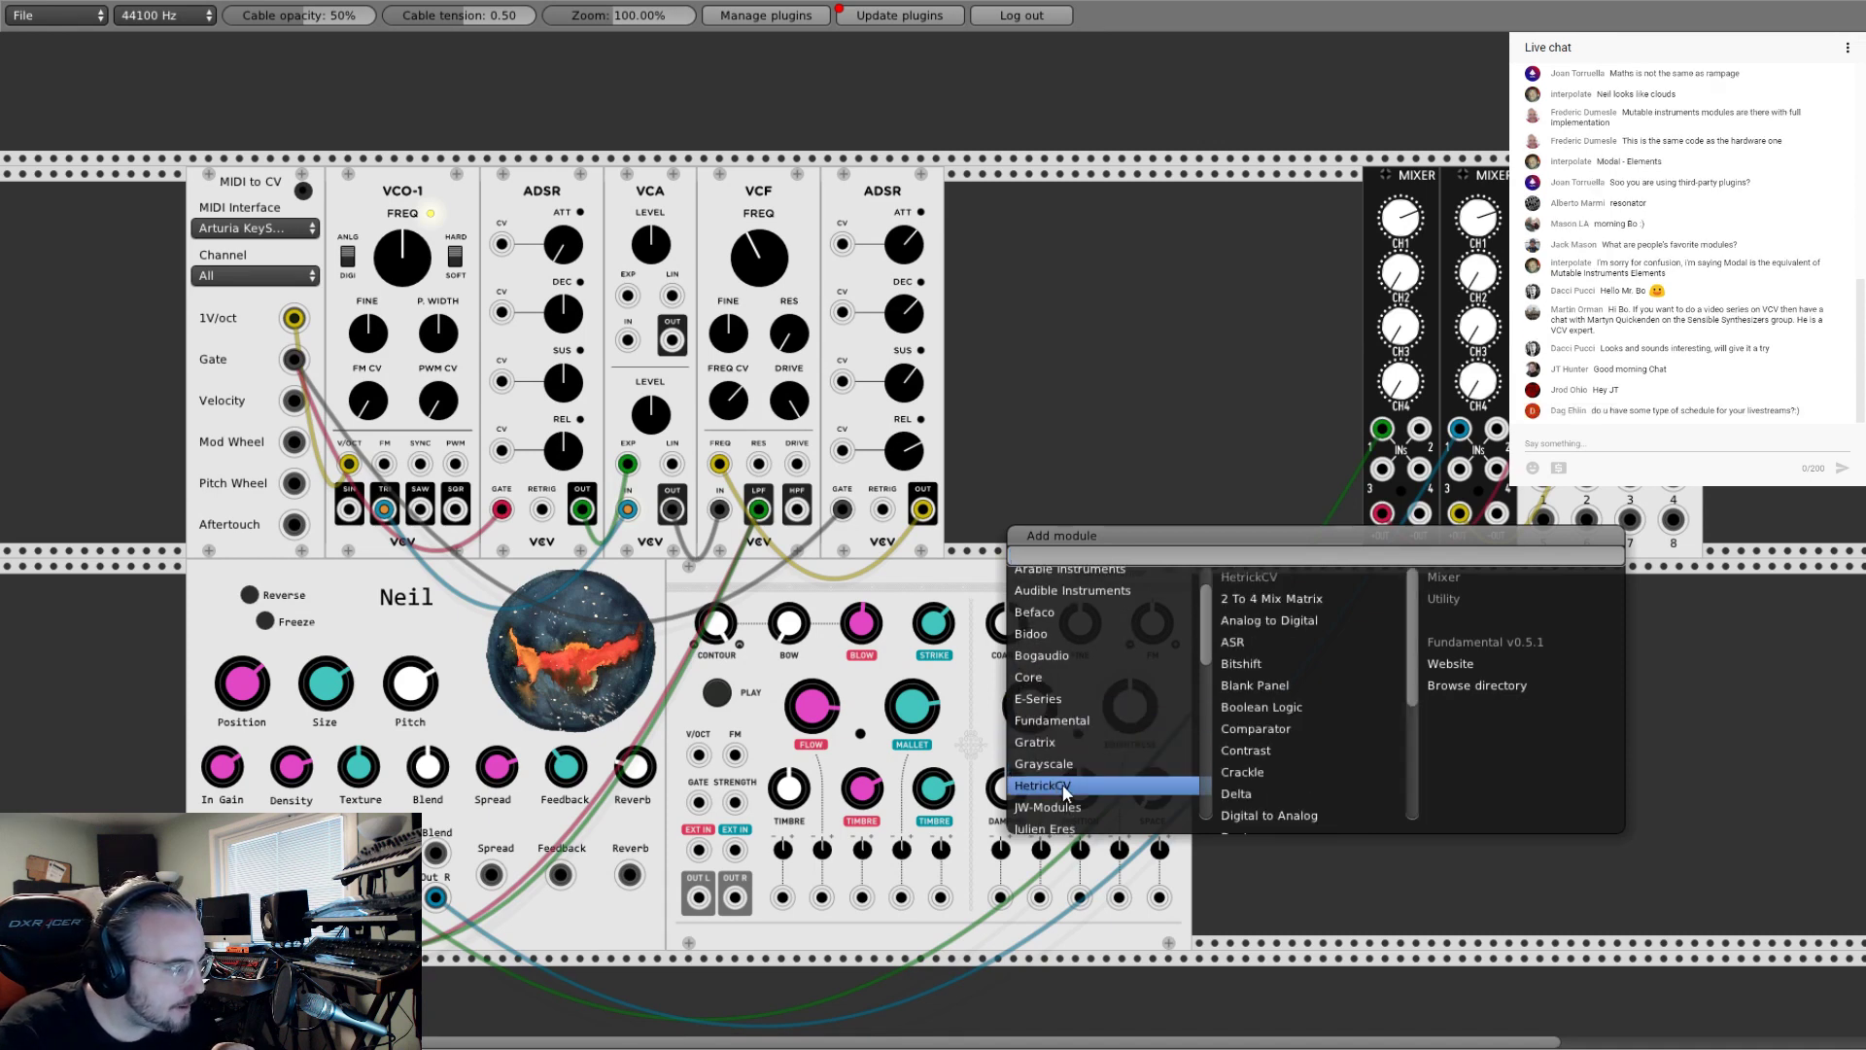
{"action": "scroll", "coordinate": [1069, 783], "scroll_direction": "down", "scroll_amount": 1}
{"action": "left_click", "coordinate": [1063, 776]}
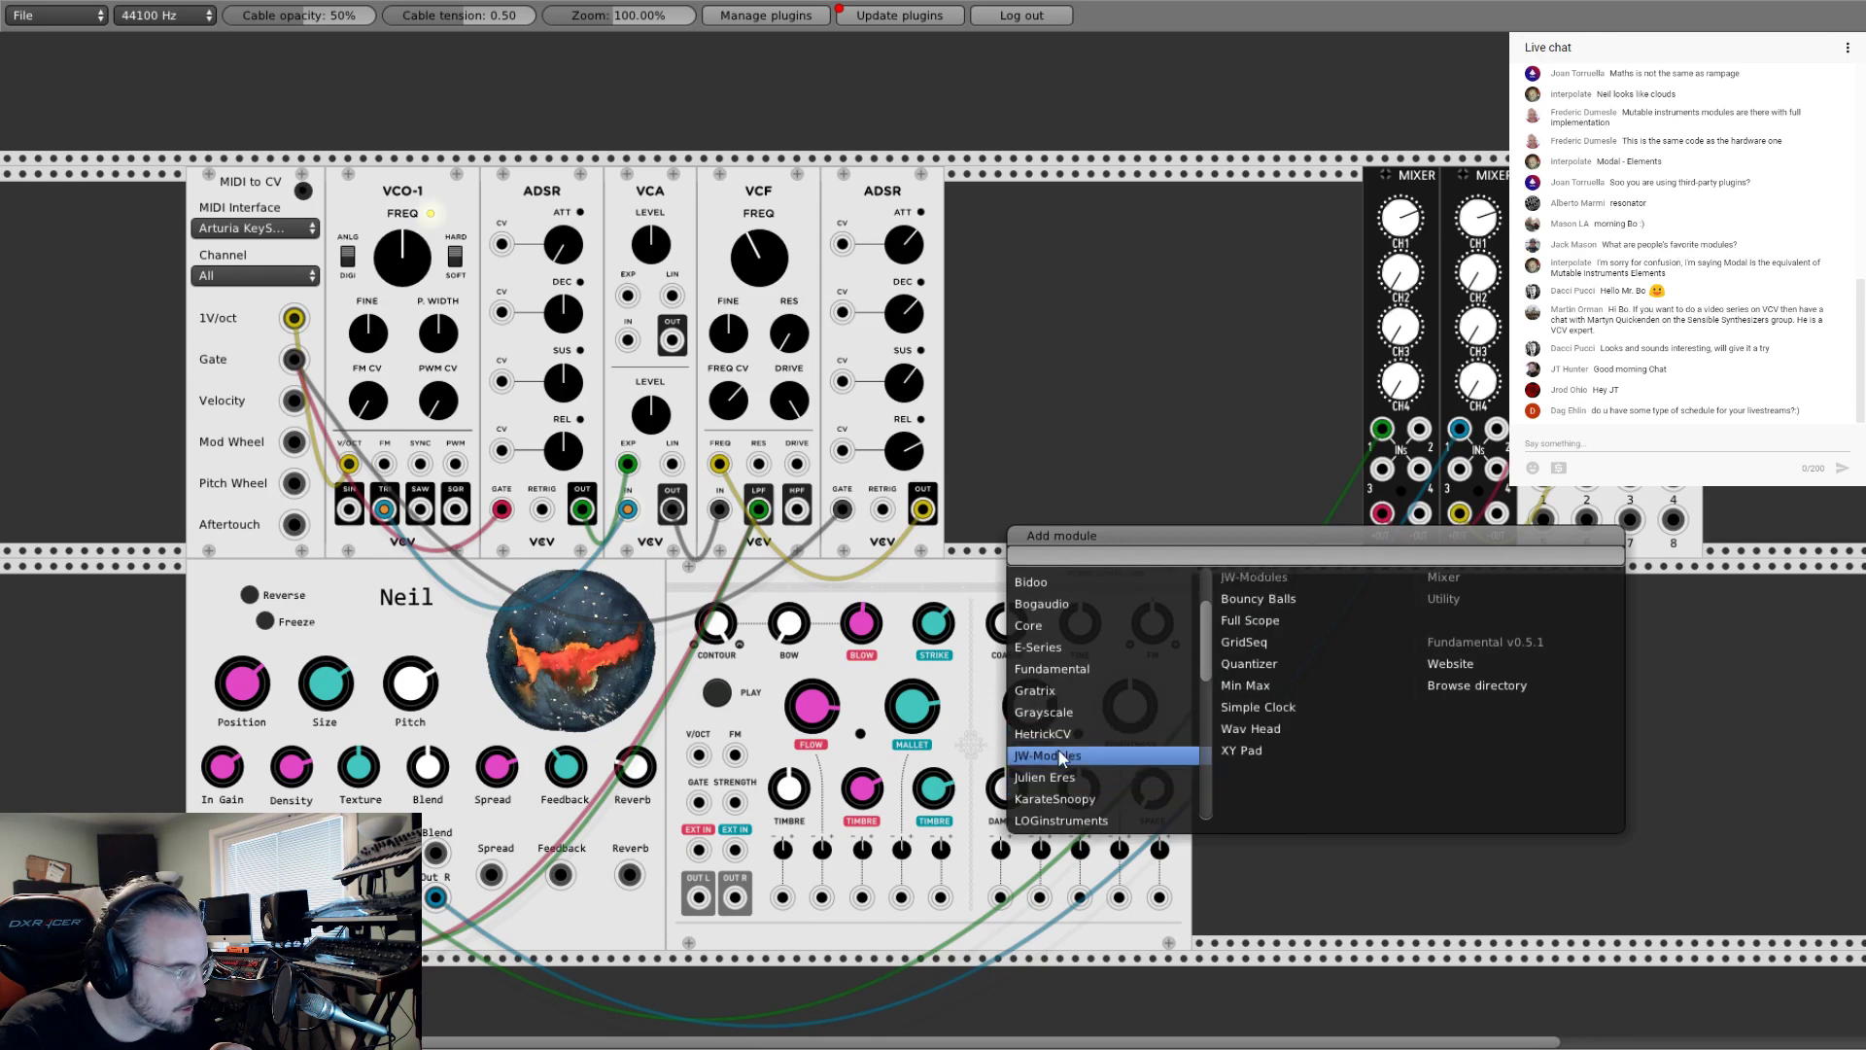
{"action": "left_click", "coordinate": [1070, 796]}
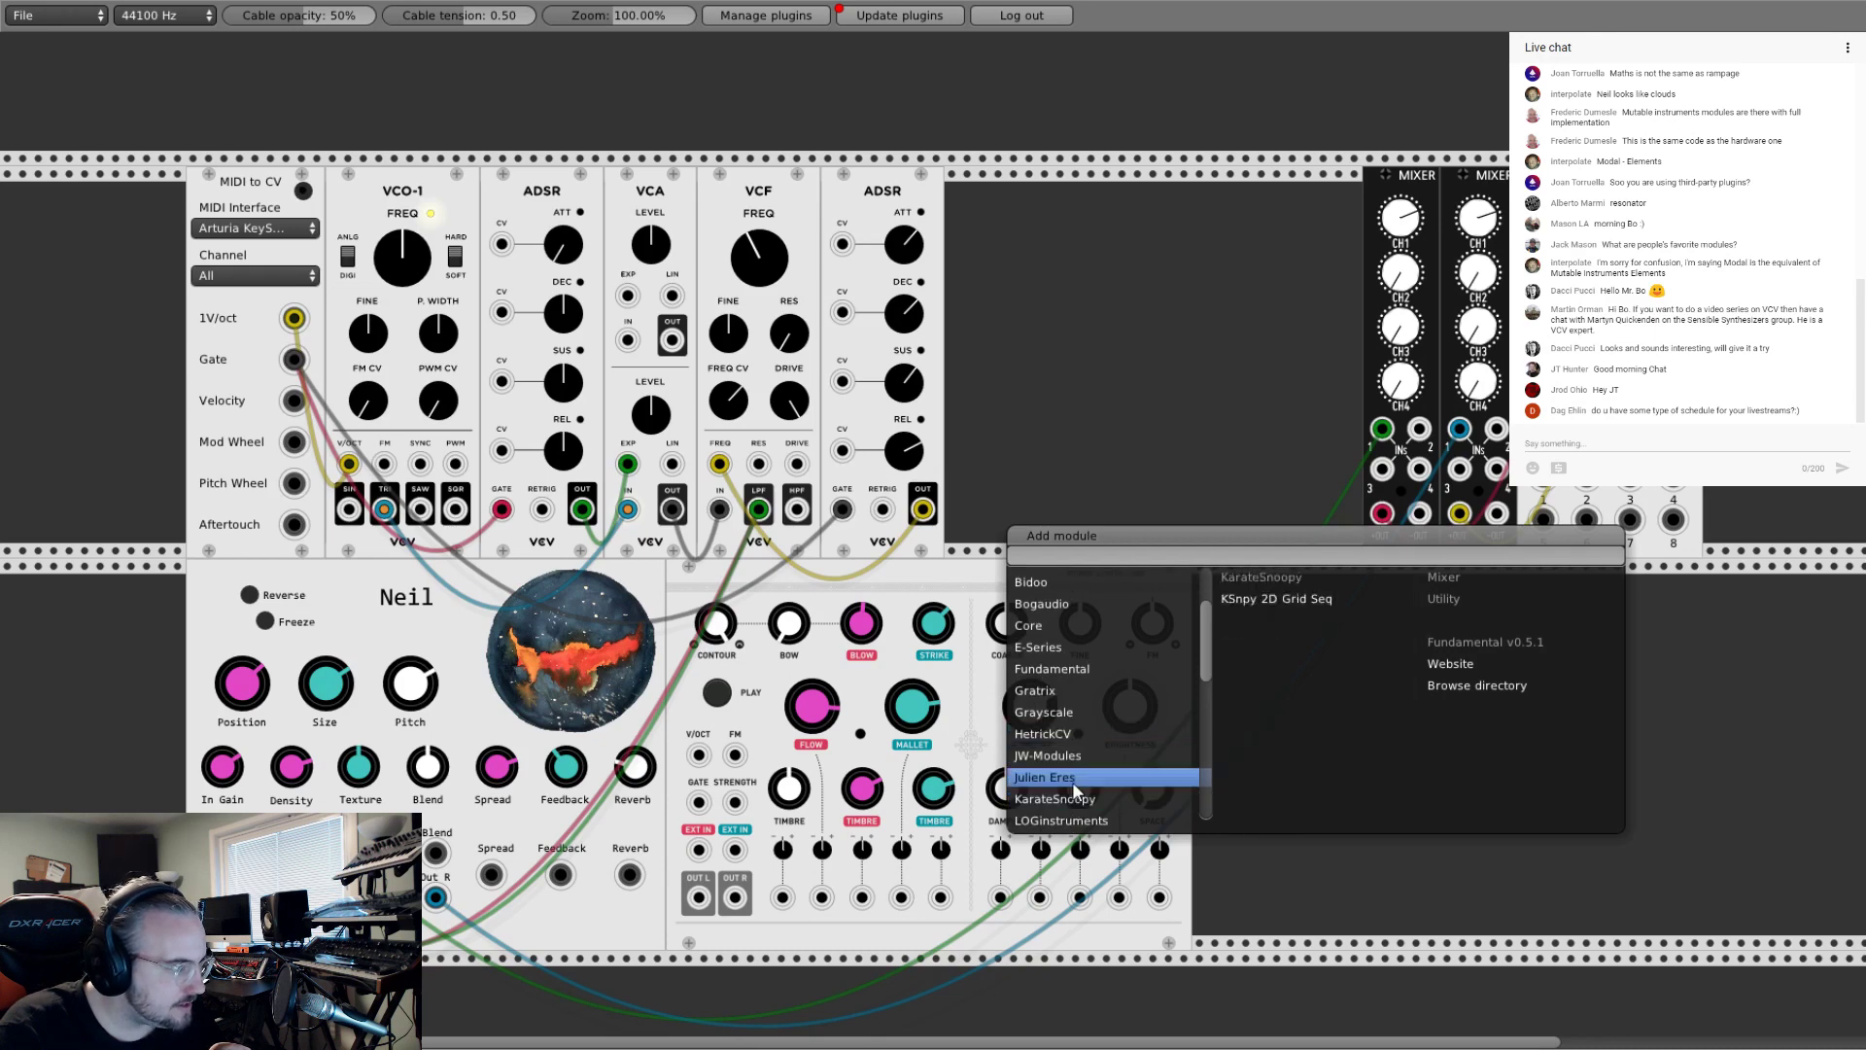
{"action": "scroll", "coordinate": [1079, 789], "scroll_direction": "down", "scroll_amount": 1}
{"action": "scroll", "coordinate": [1080, 783], "scroll_direction": "down", "scroll_amount": 1}
{"action": "left_click", "coordinate": [1081, 783]}
{"action": "scroll", "coordinate": [1081, 784], "scroll_direction": "down", "scroll_amount": 1}
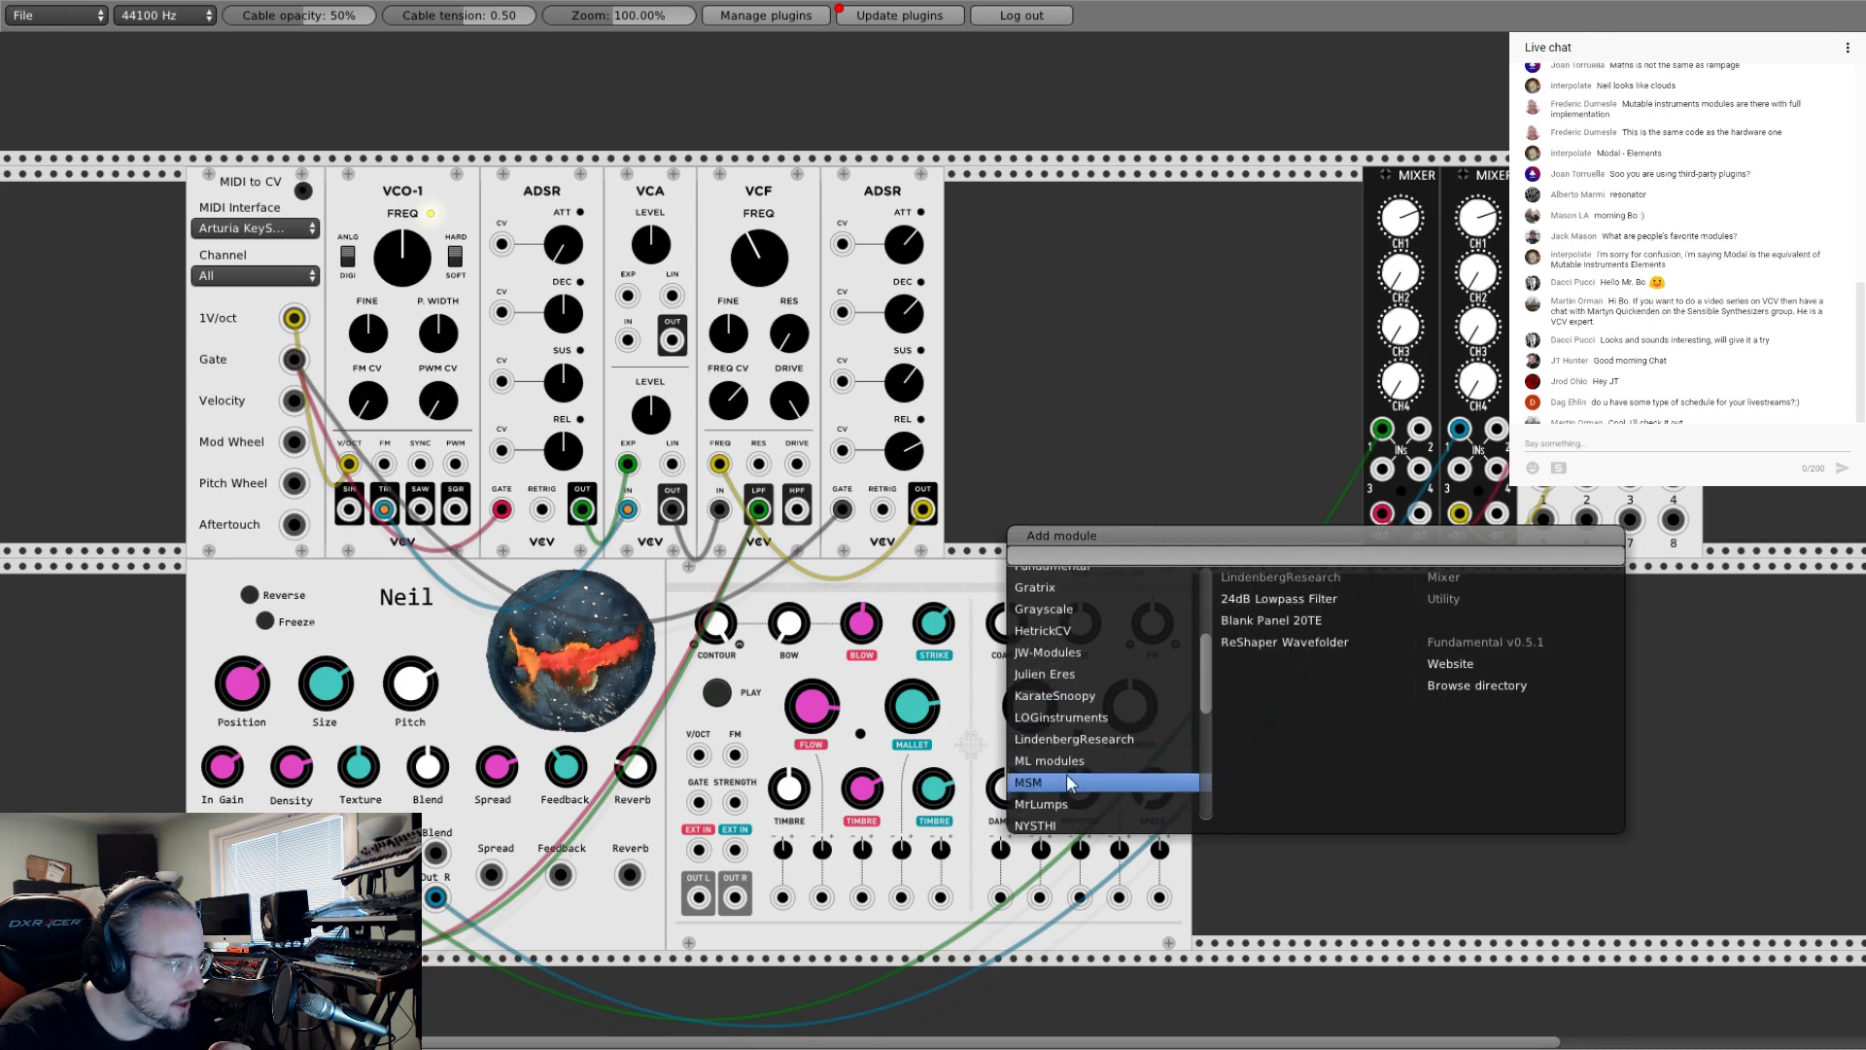
{"action": "left_click", "coordinate": [1065, 779]}
{"action": "scroll", "coordinate": [1064, 774], "scroll_direction": "down", "scroll_amount": 1}
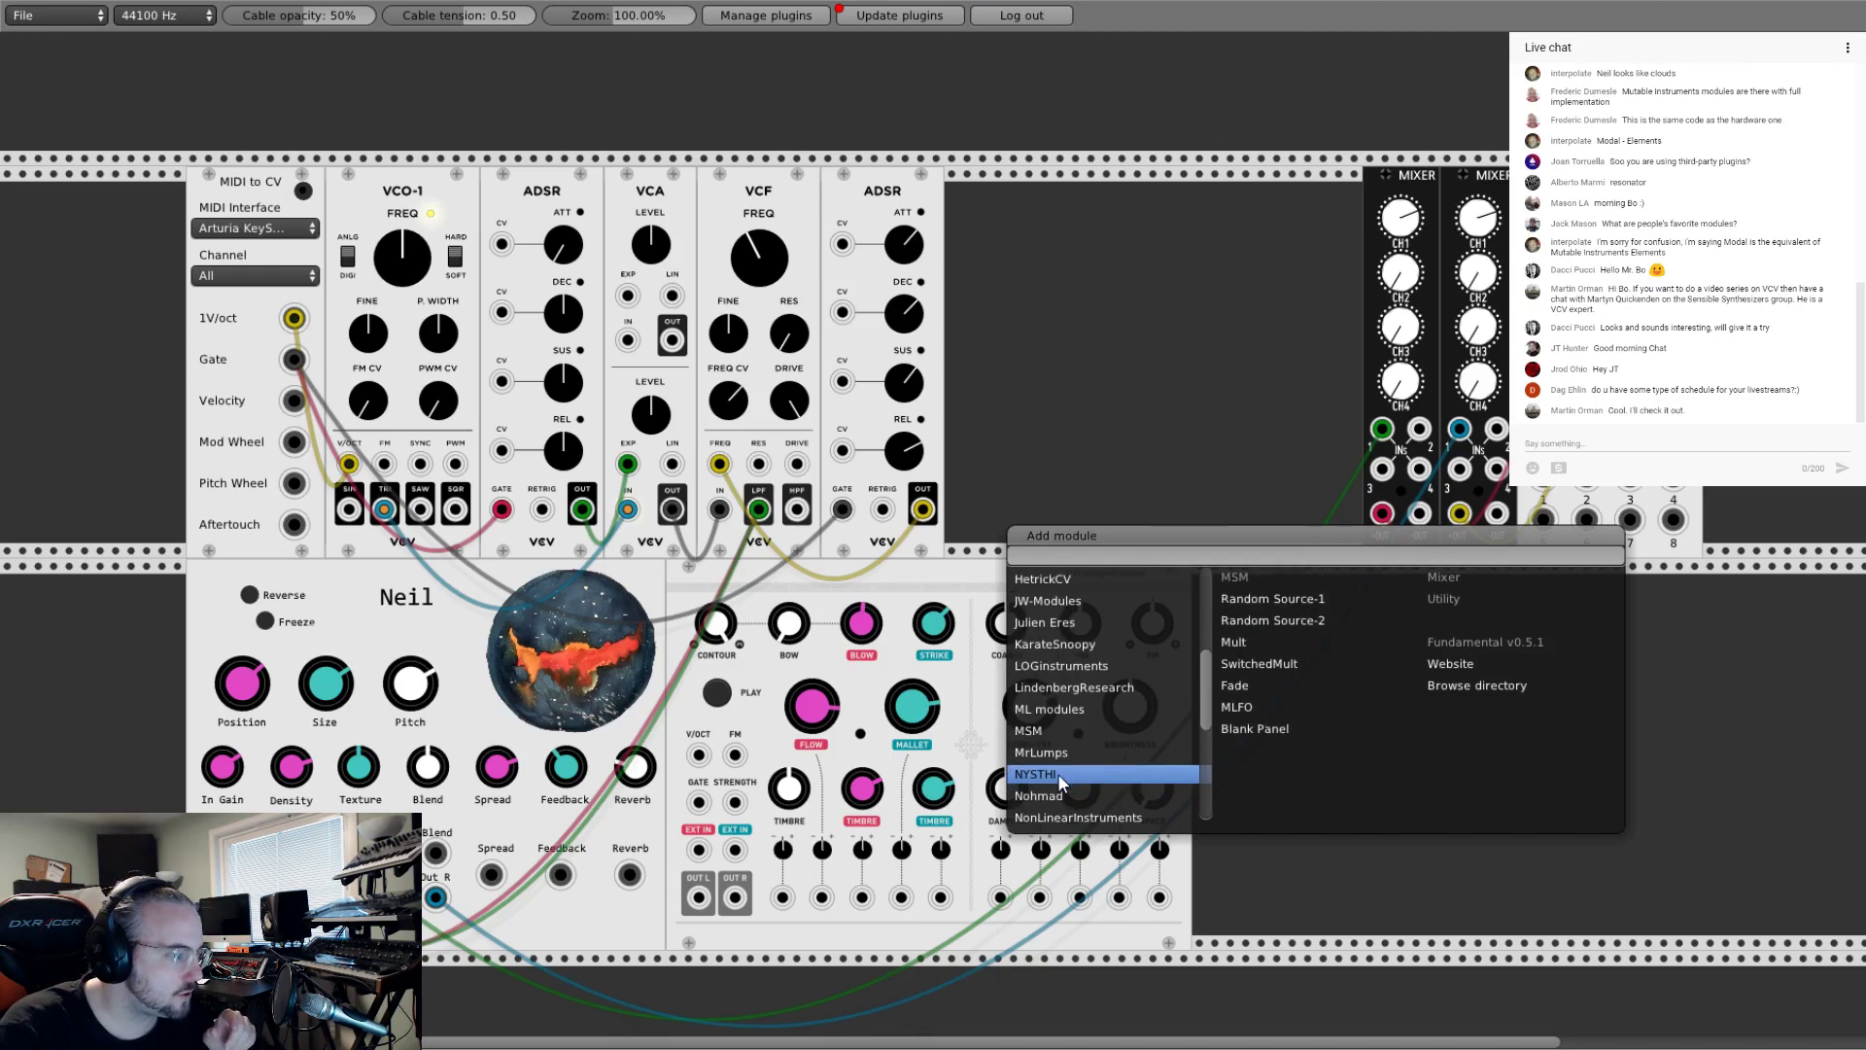
Step: Add a NYSTHI HiVerb flush beside the Modal Synthesizer and an NYStereoChorus directly after it
{"action": "left_click", "coordinate": [1057, 774]}
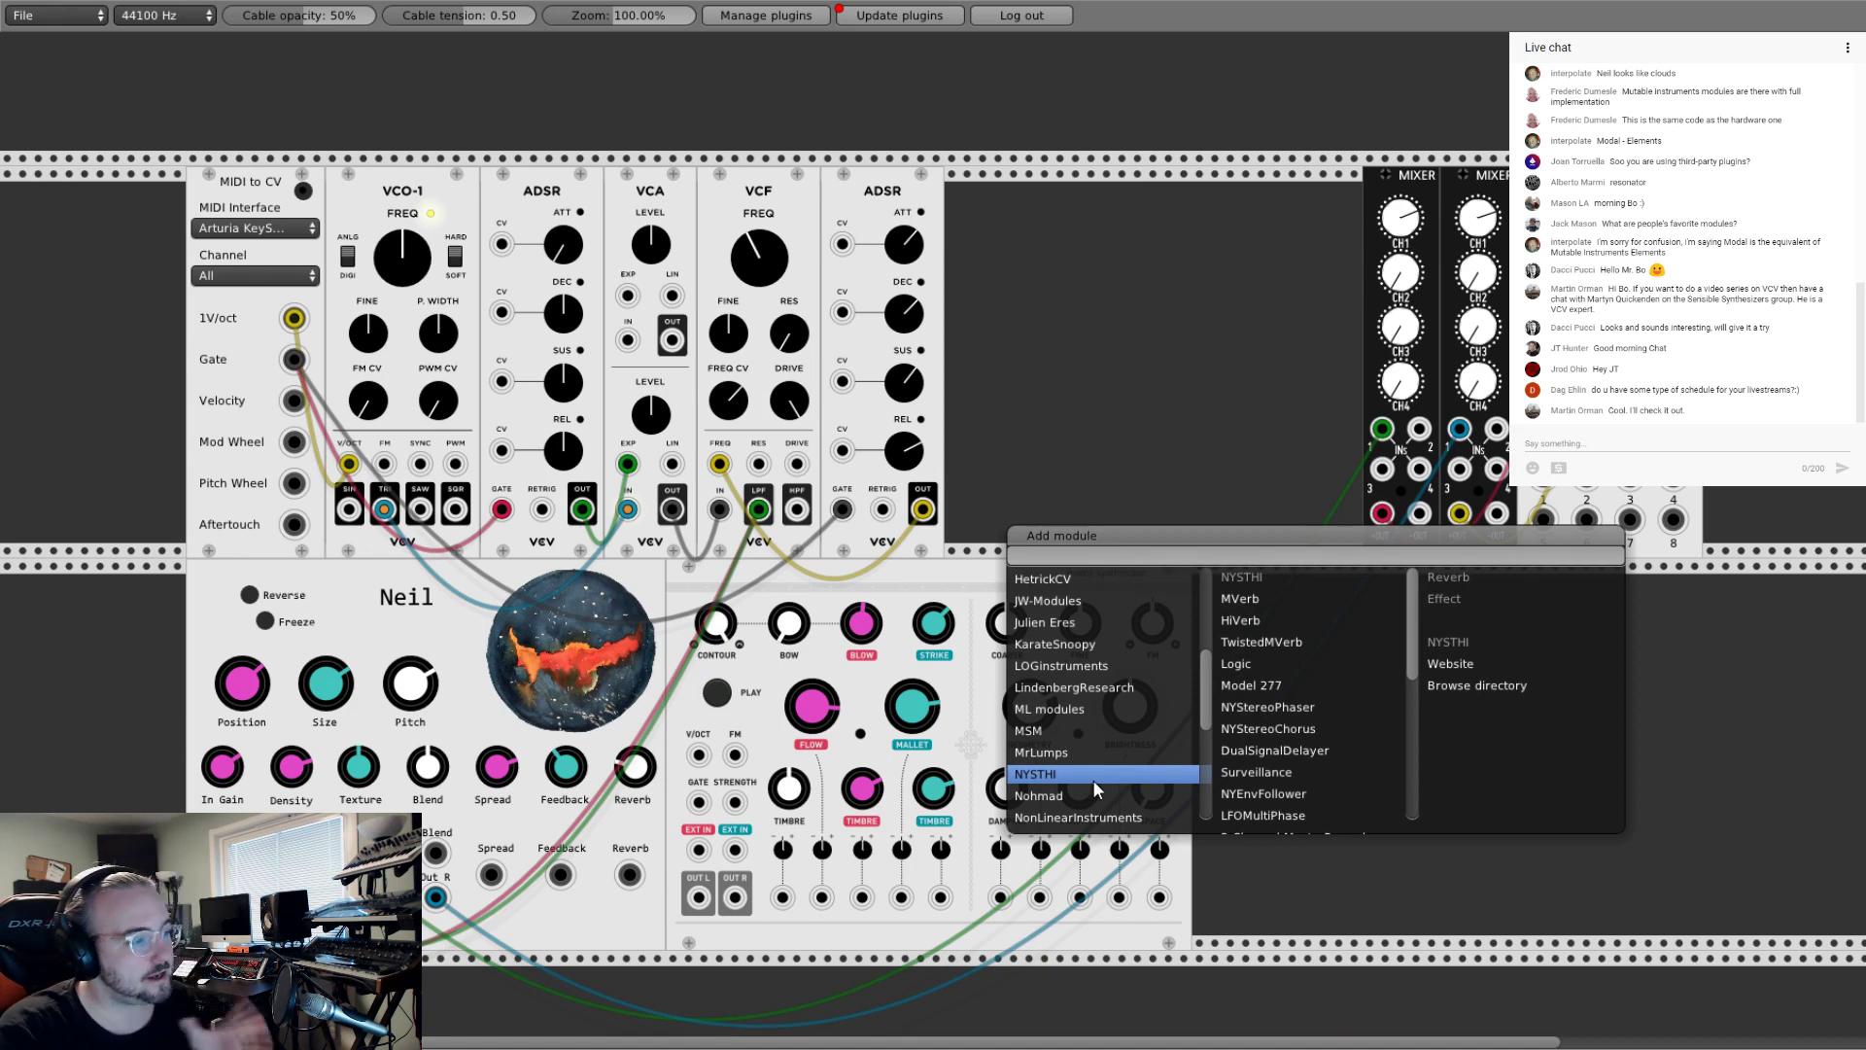
{"action": "left_click", "coordinate": [1260, 624]}
{"action": "left_click_drag", "start_coordinate": [1324, 586], "coordinate": [1246, 586]}
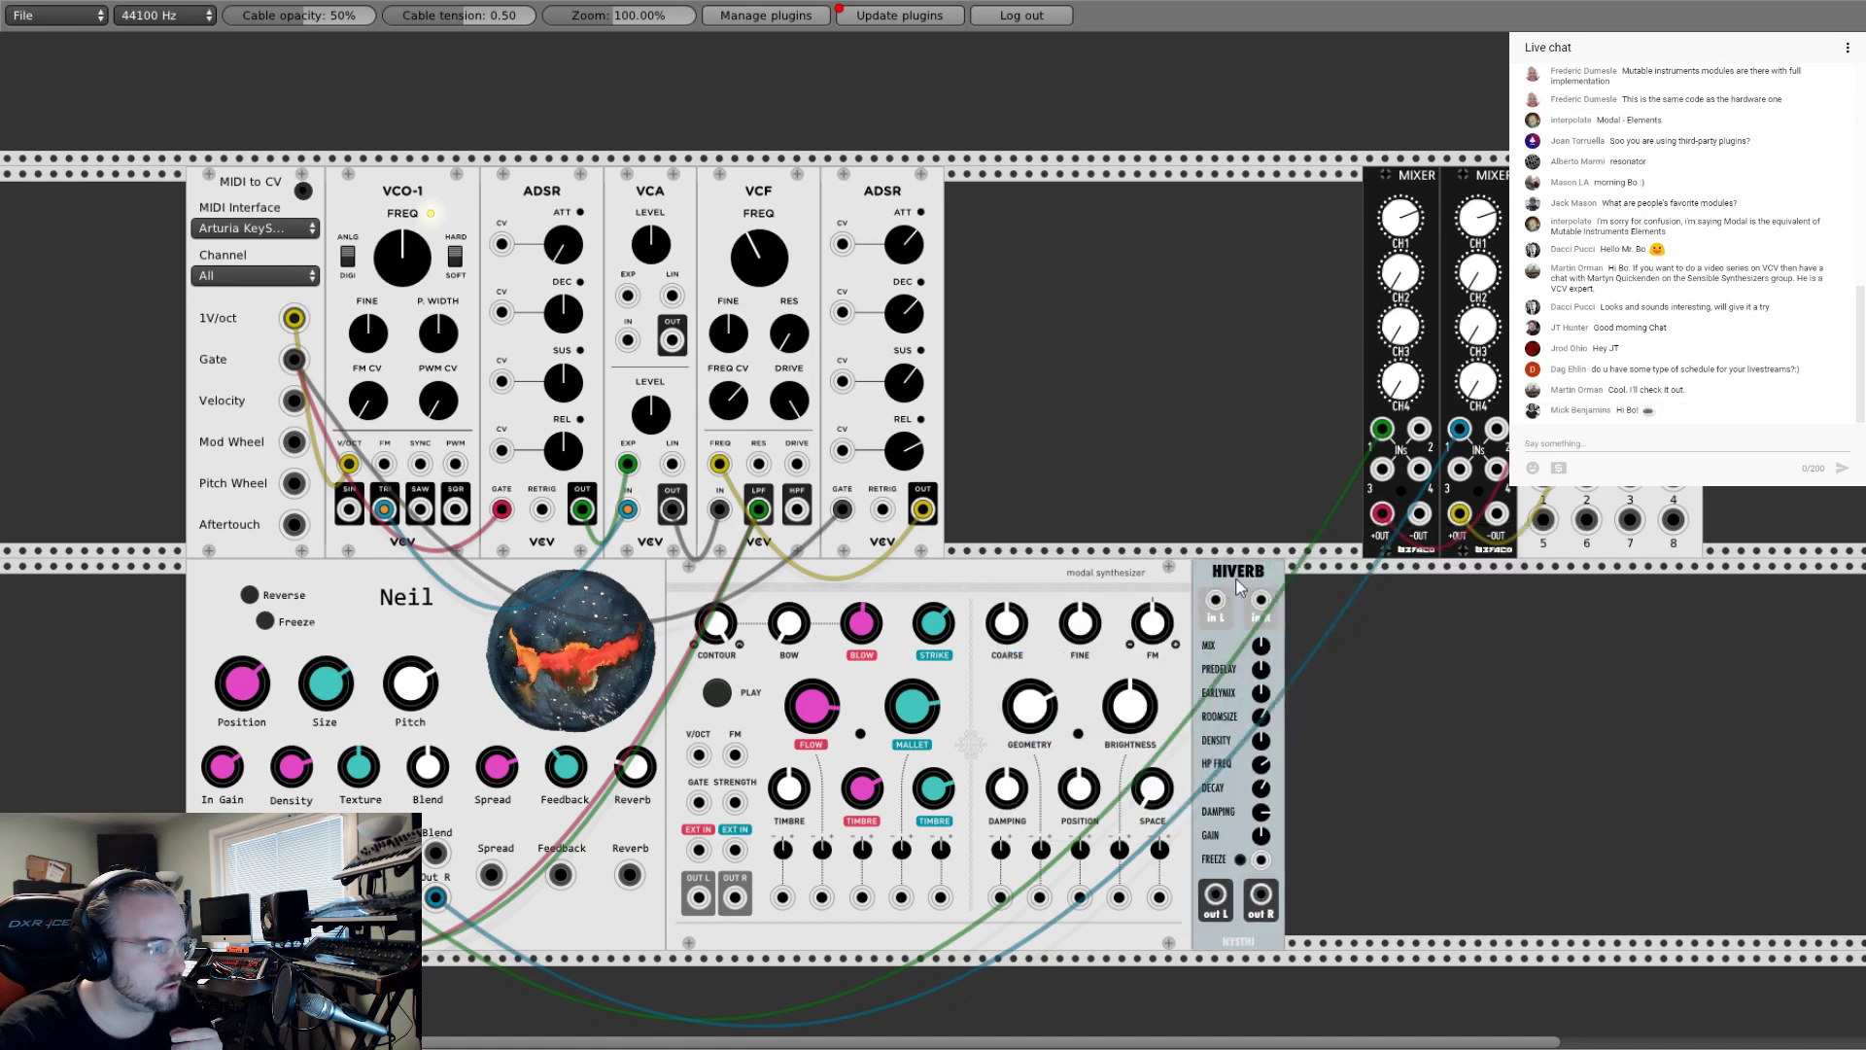
{"action": "right_click", "coordinate": [1328, 651]}
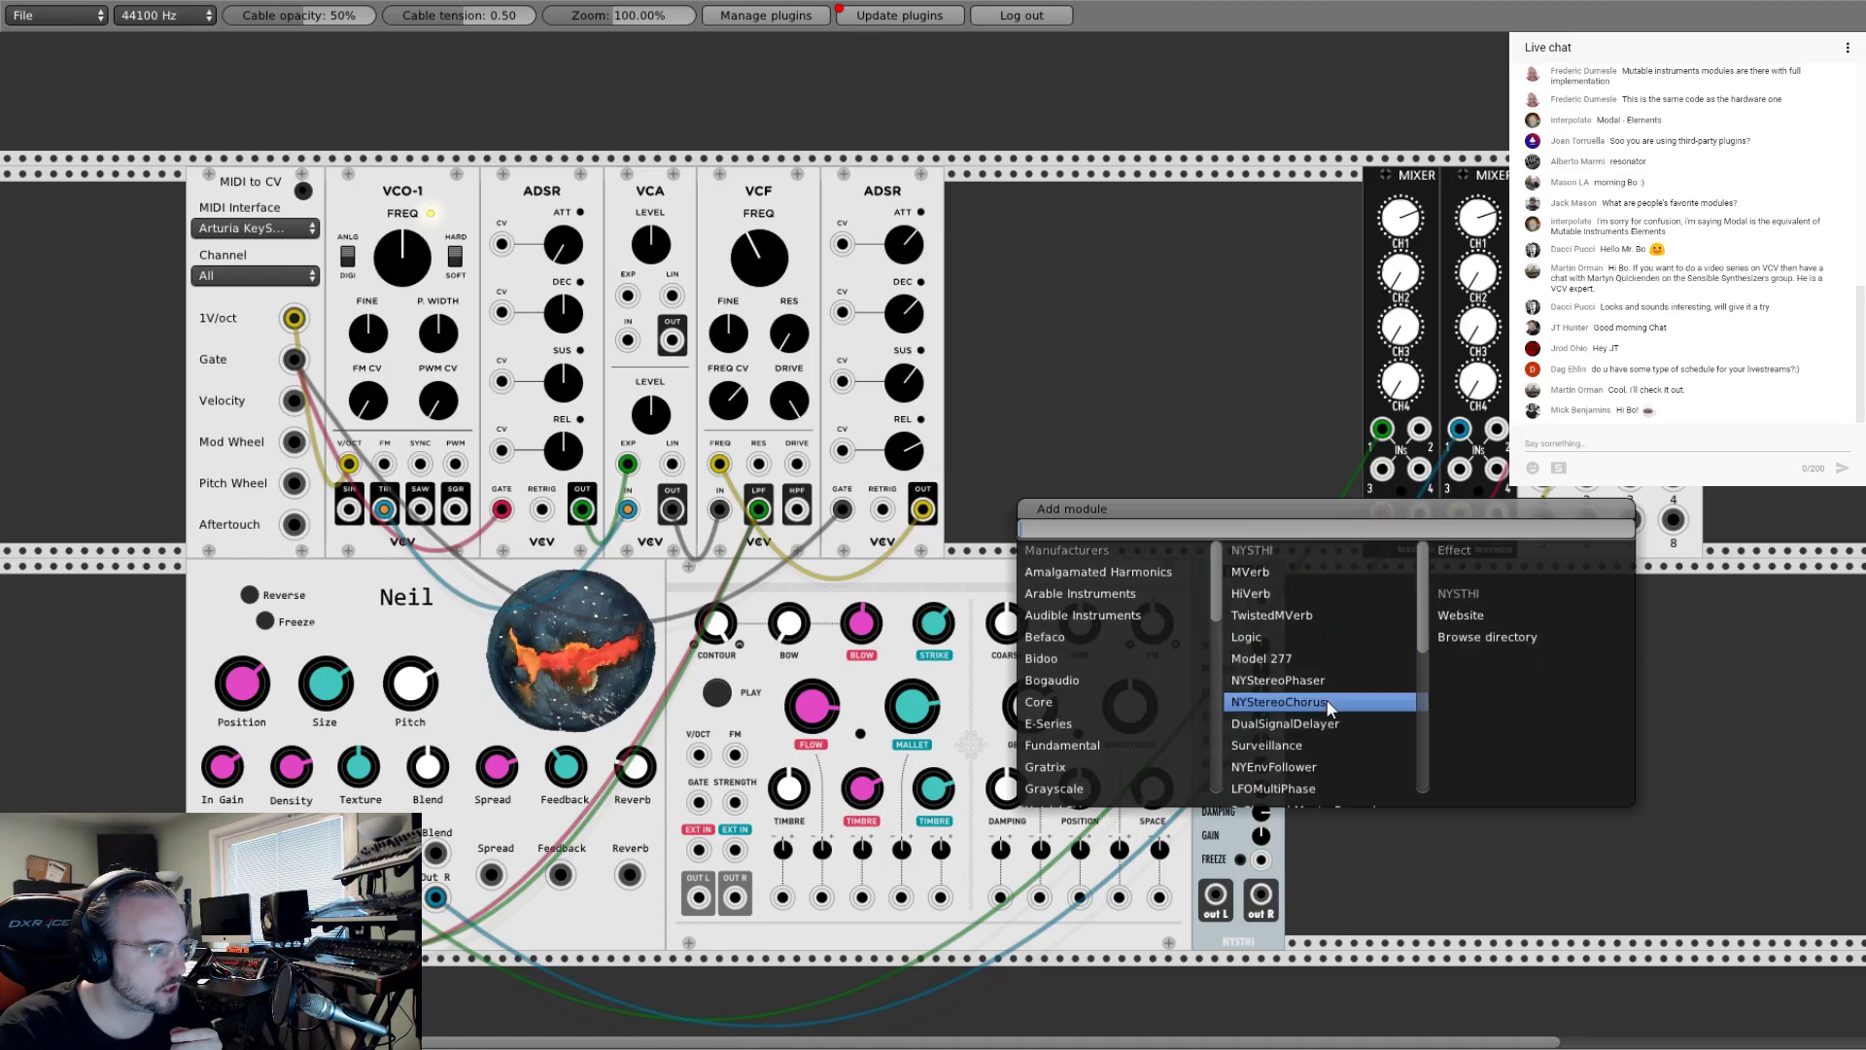
{"action": "left_click", "coordinate": [1331, 707]}
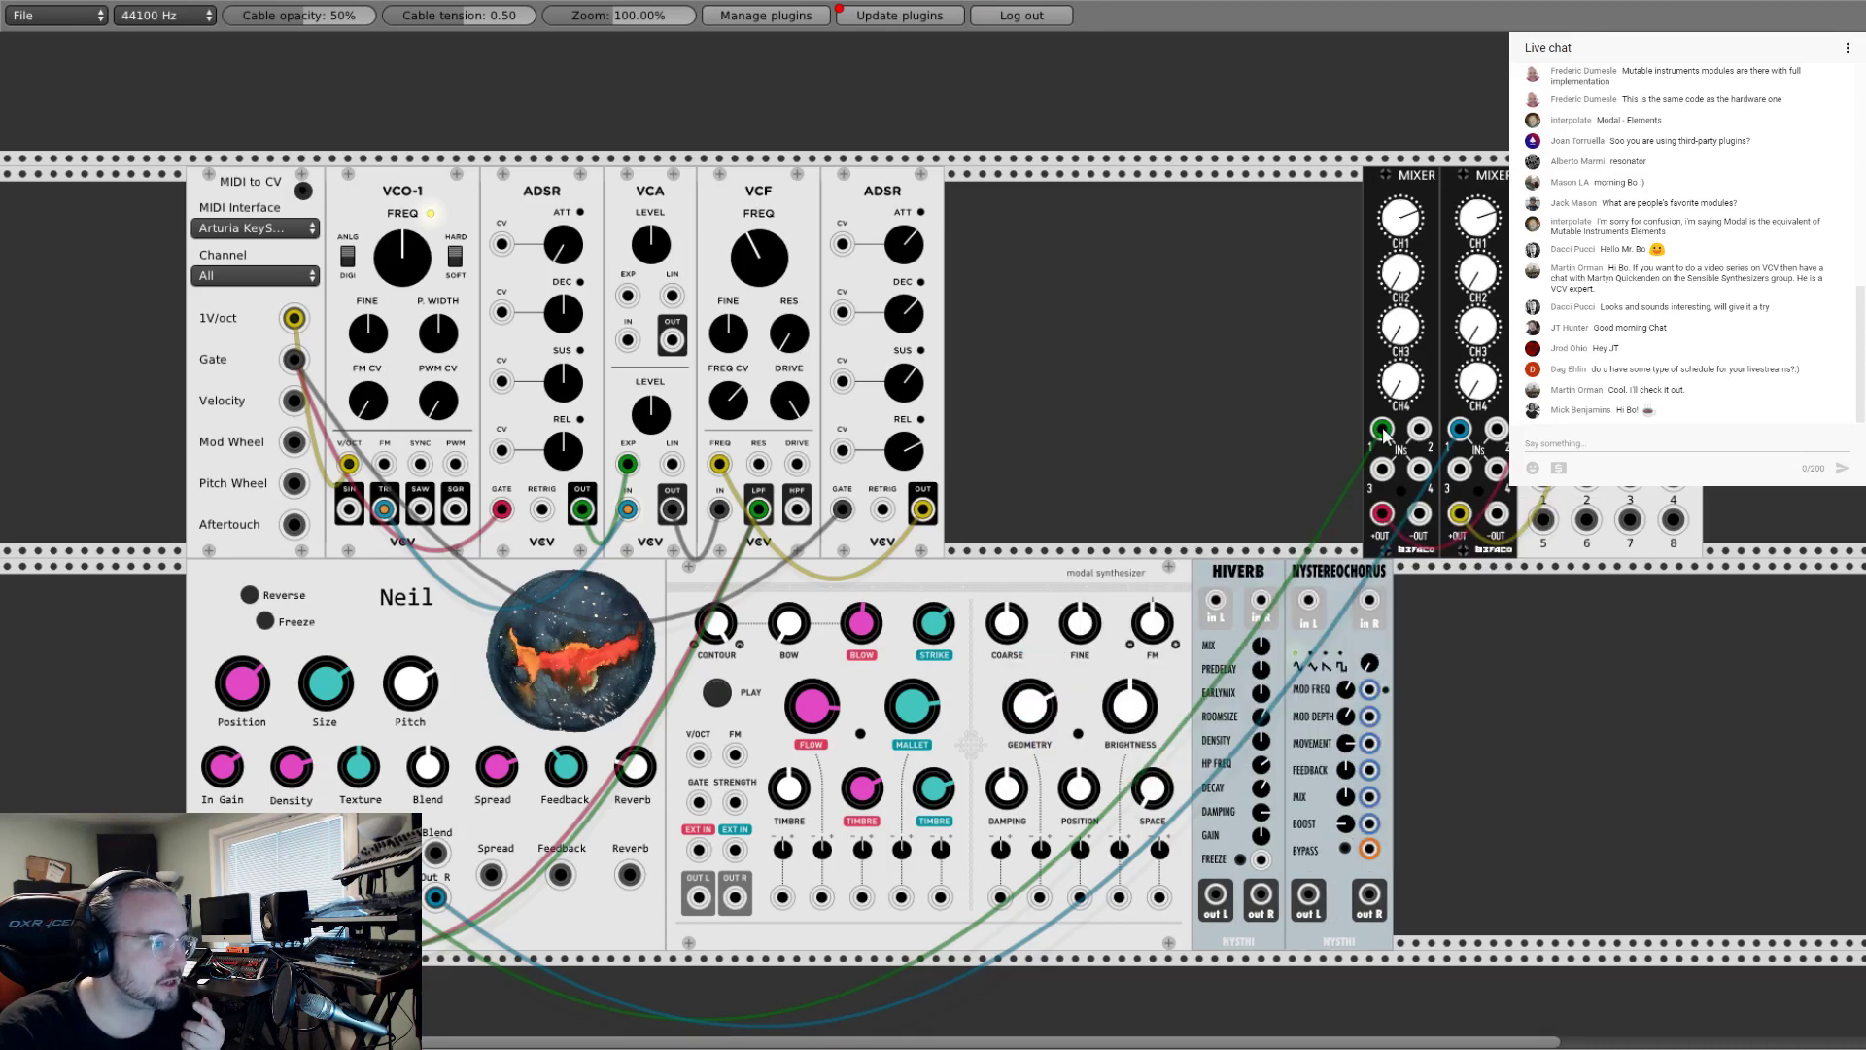
Step: Reroute Neil's stereo output through the HiVerb and the NYStereoChorus into the first input of each mixer
{"action": "left_click_drag", "start_coordinate": [1382, 429], "coordinate": [1215, 599]}
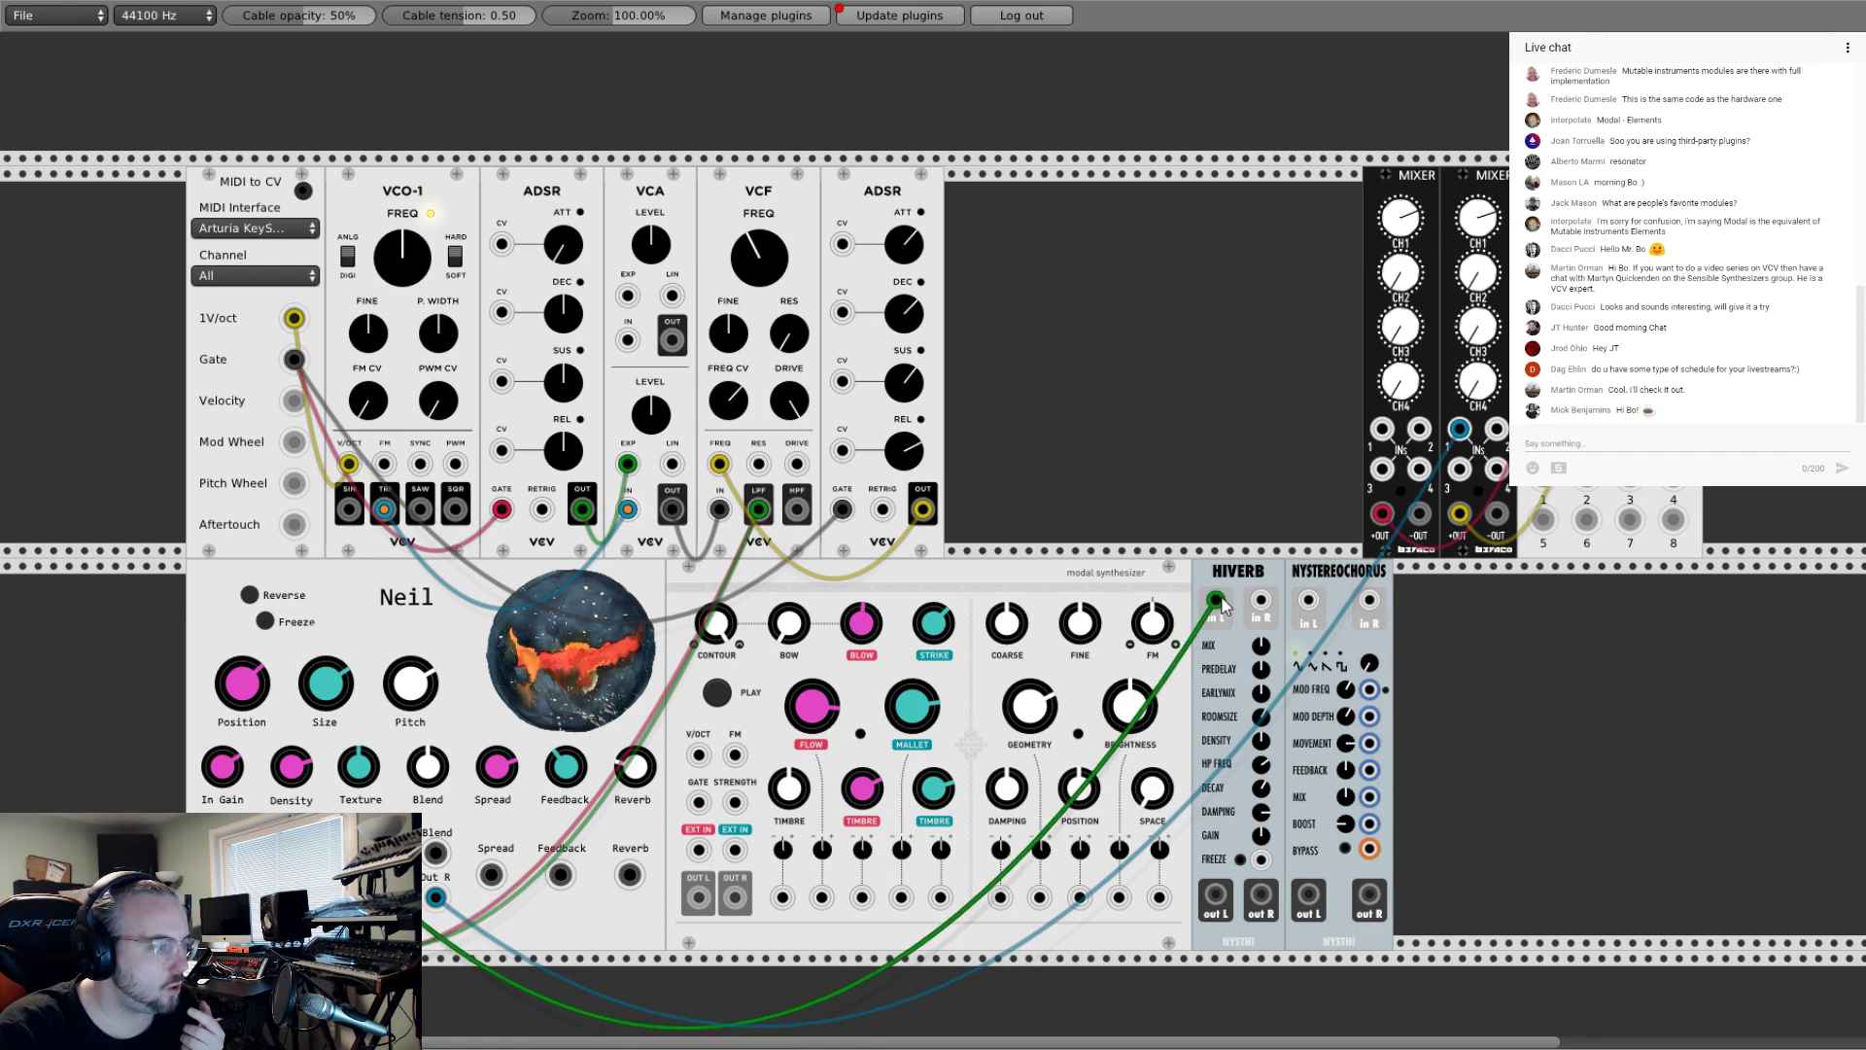
{"action": "left_click_drag", "start_coordinate": [1455, 442], "coordinate": [1260, 600]}
{"action": "left_click_drag", "start_coordinate": [1214, 894], "coordinate": [1308, 600]}
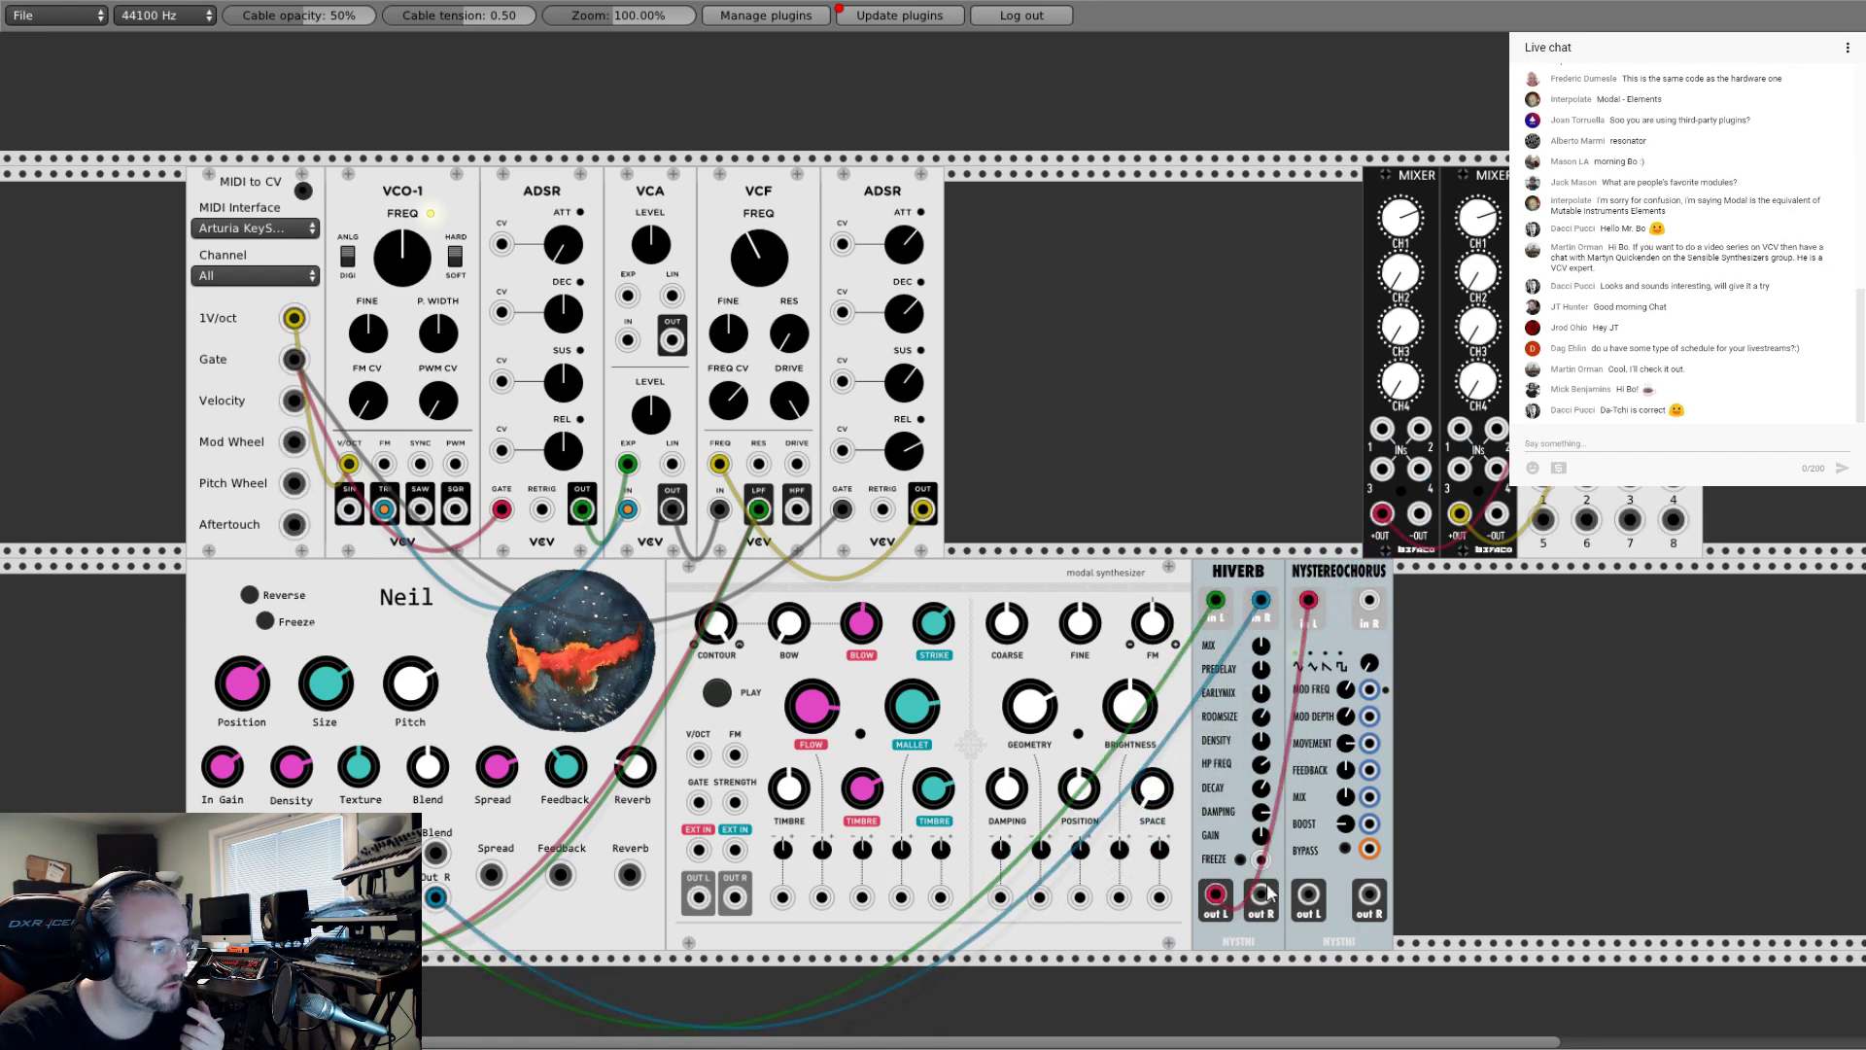
{"action": "left_click_drag", "start_coordinate": [1260, 894], "coordinate": [1366, 608]}
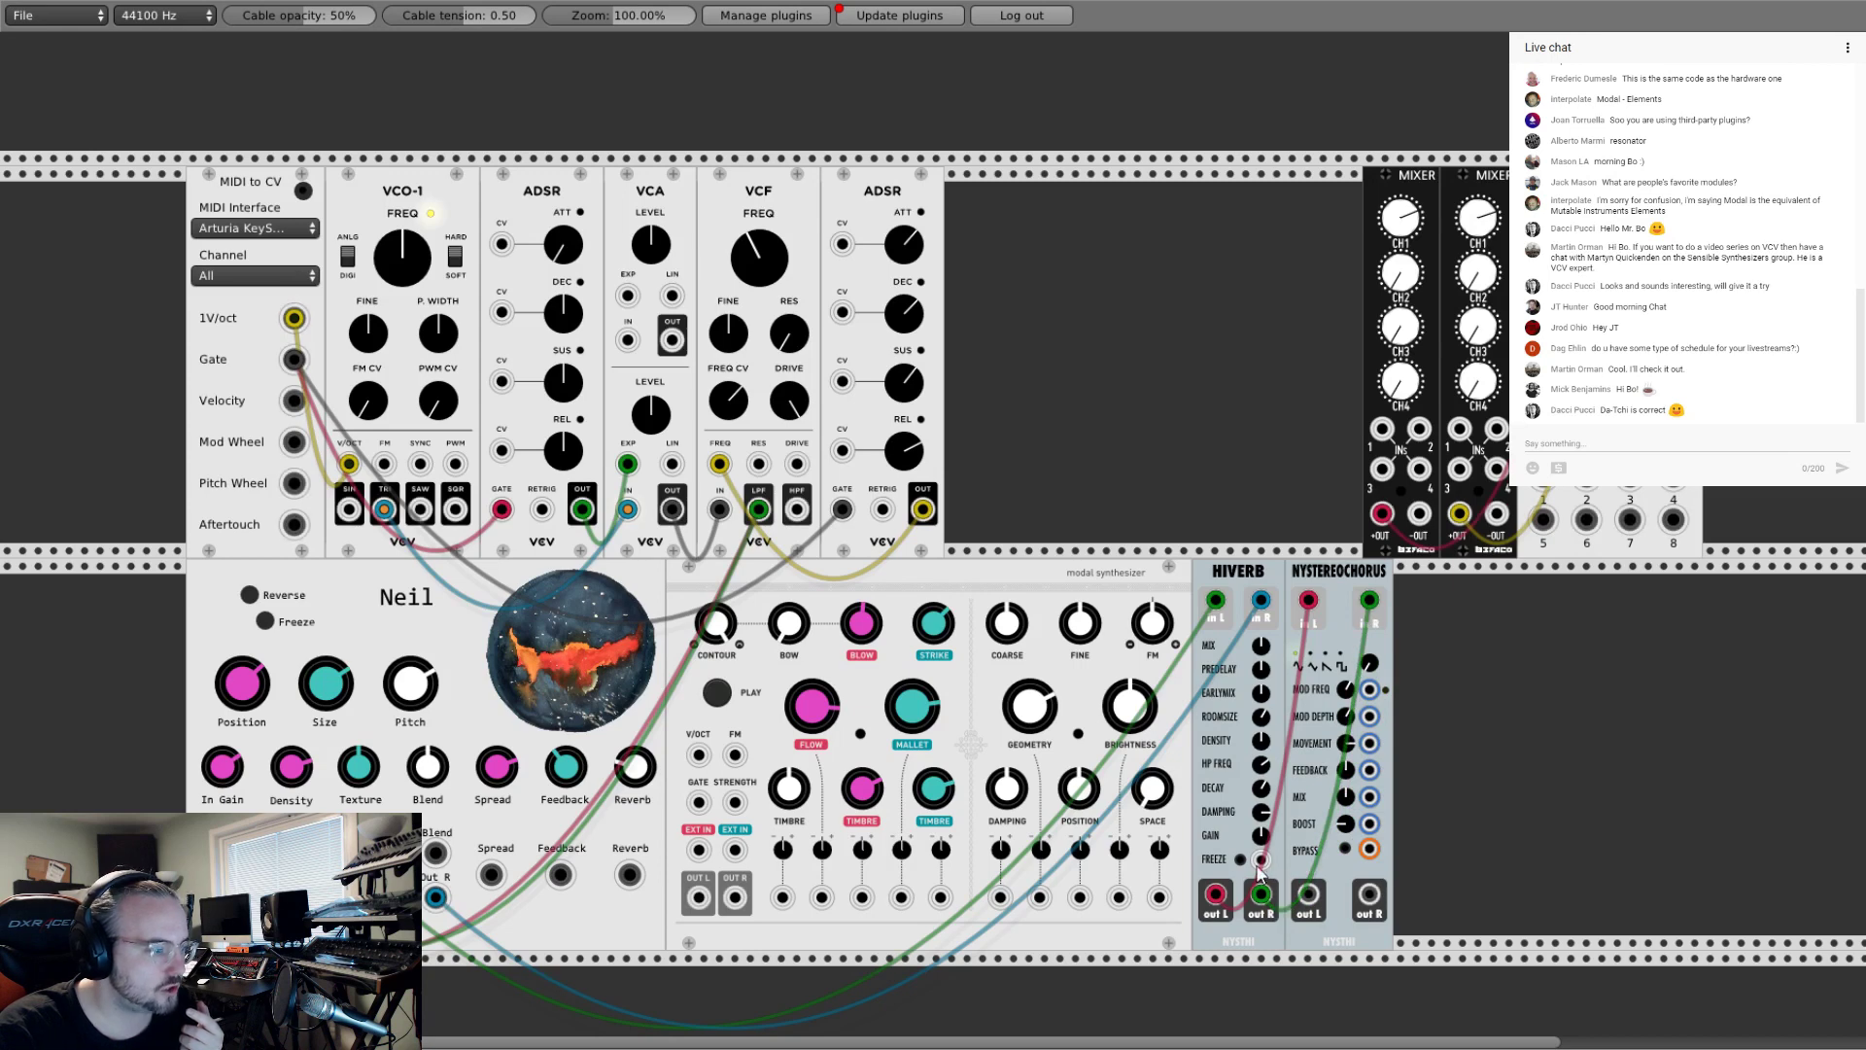
{"action": "left_click_drag", "start_coordinate": [1308, 894], "coordinate": [1380, 429]}
{"action": "left_click_drag", "start_coordinate": [1380, 890], "coordinate": [1458, 428]}
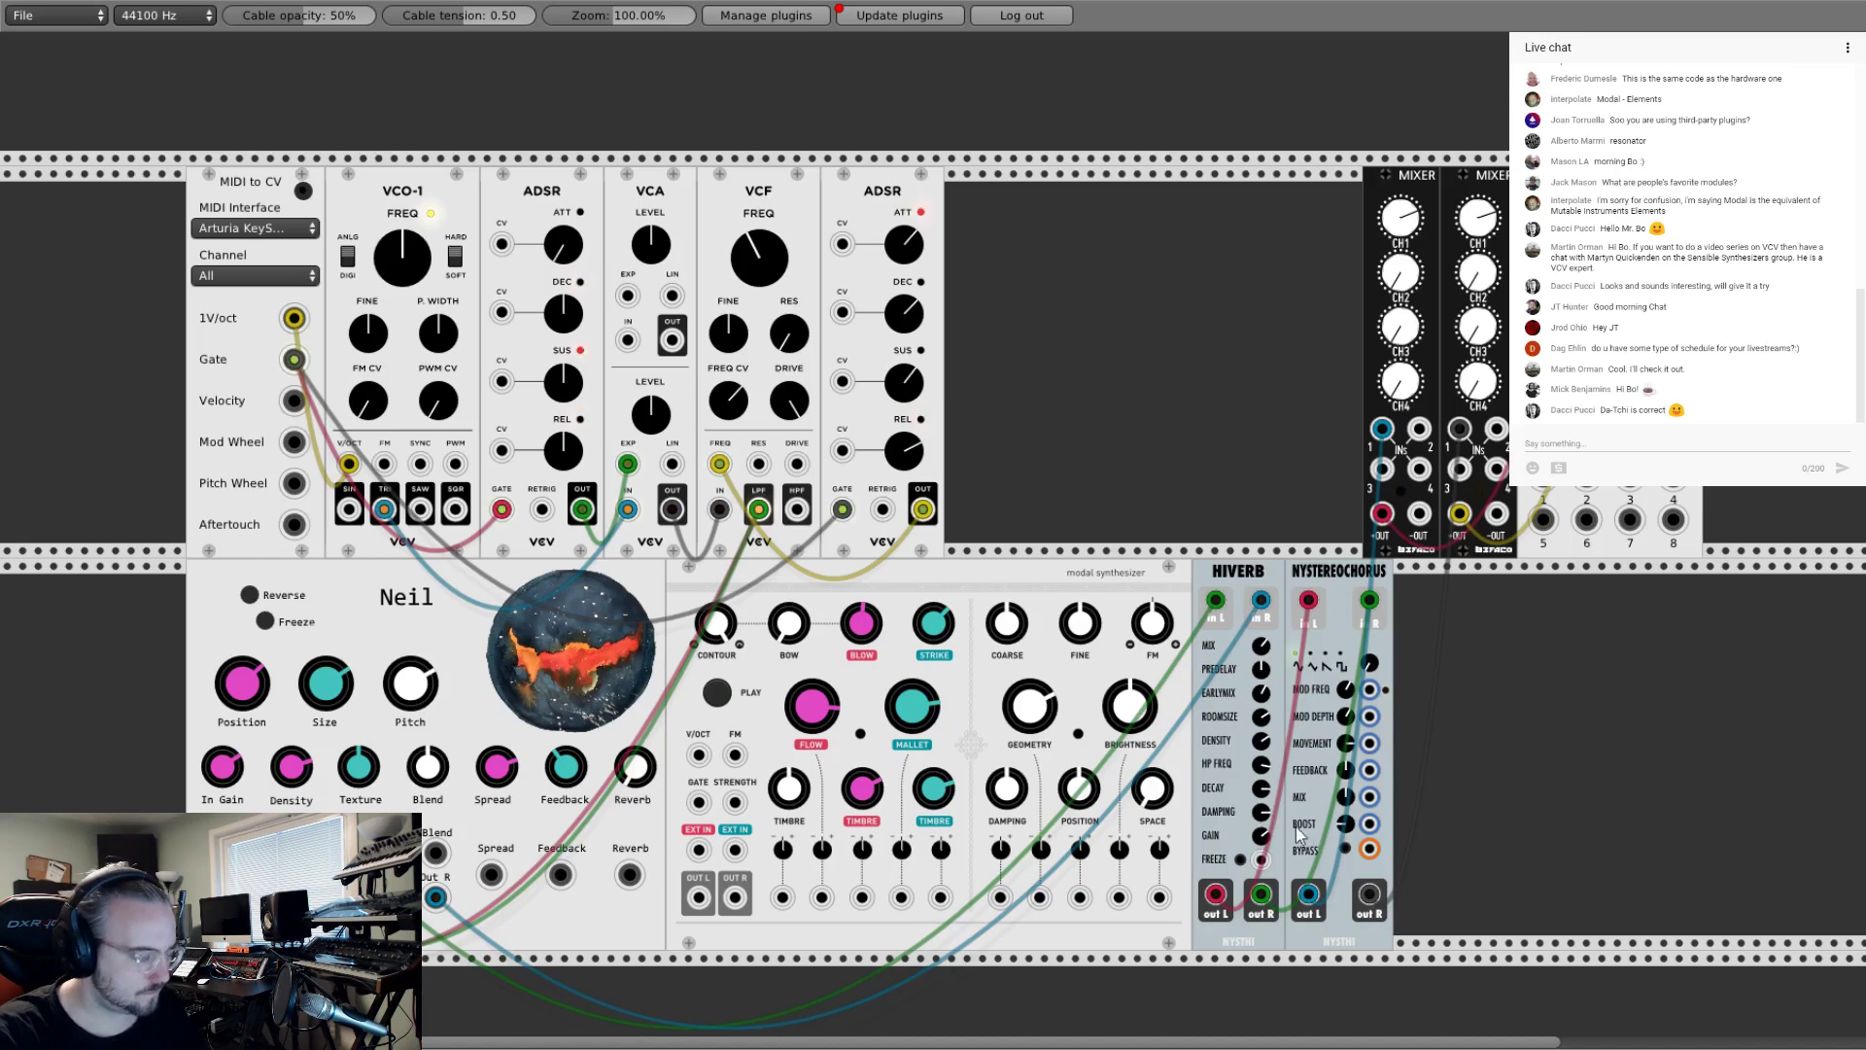
Step: Adjust the HiVerb's DECAY and the NYStereoChorus's MOD FREQ and MOVEMENT
{"action": "left_click_drag", "start_coordinate": [1261, 787], "coordinate": [1282, 785]}
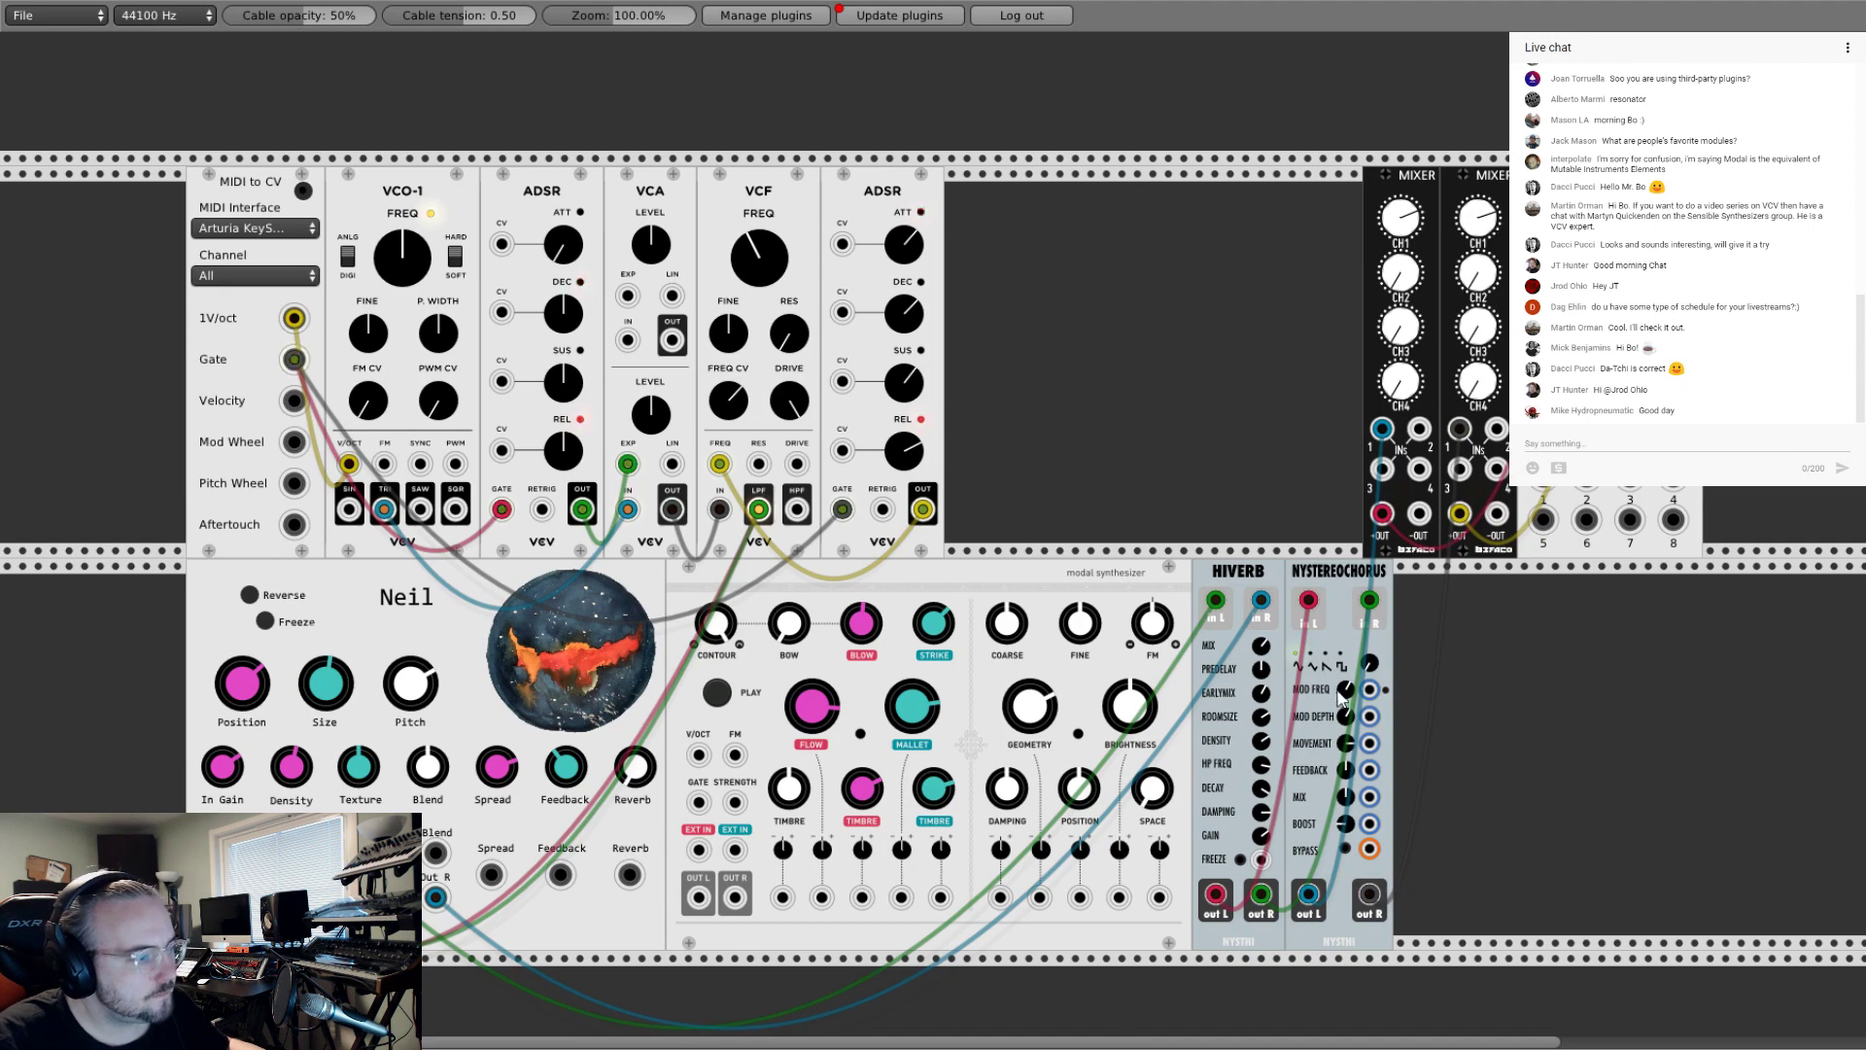
{"action": "left_click_drag", "start_coordinate": [1344, 692], "coordinate": [1343, 704]}
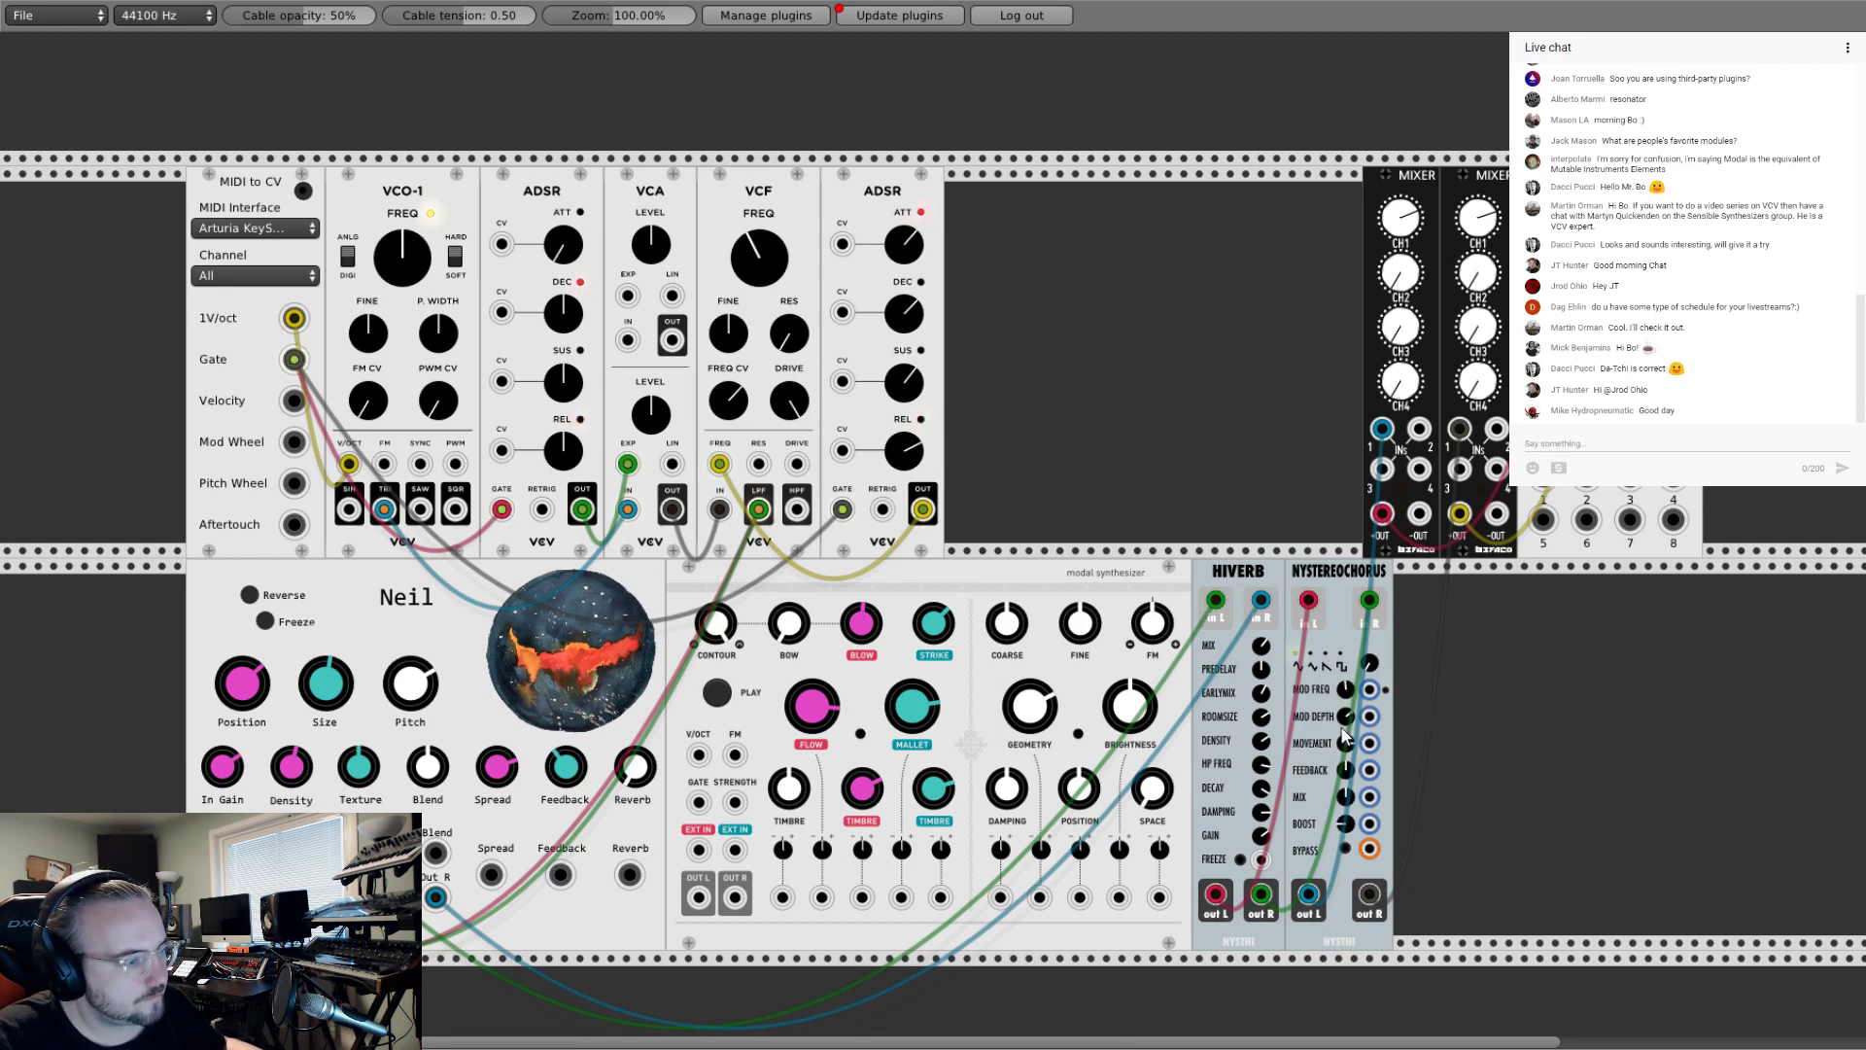
{"action": "left_click_drag", "start_coordinate": [1347, 744], "coordinate": [1347, 760]}
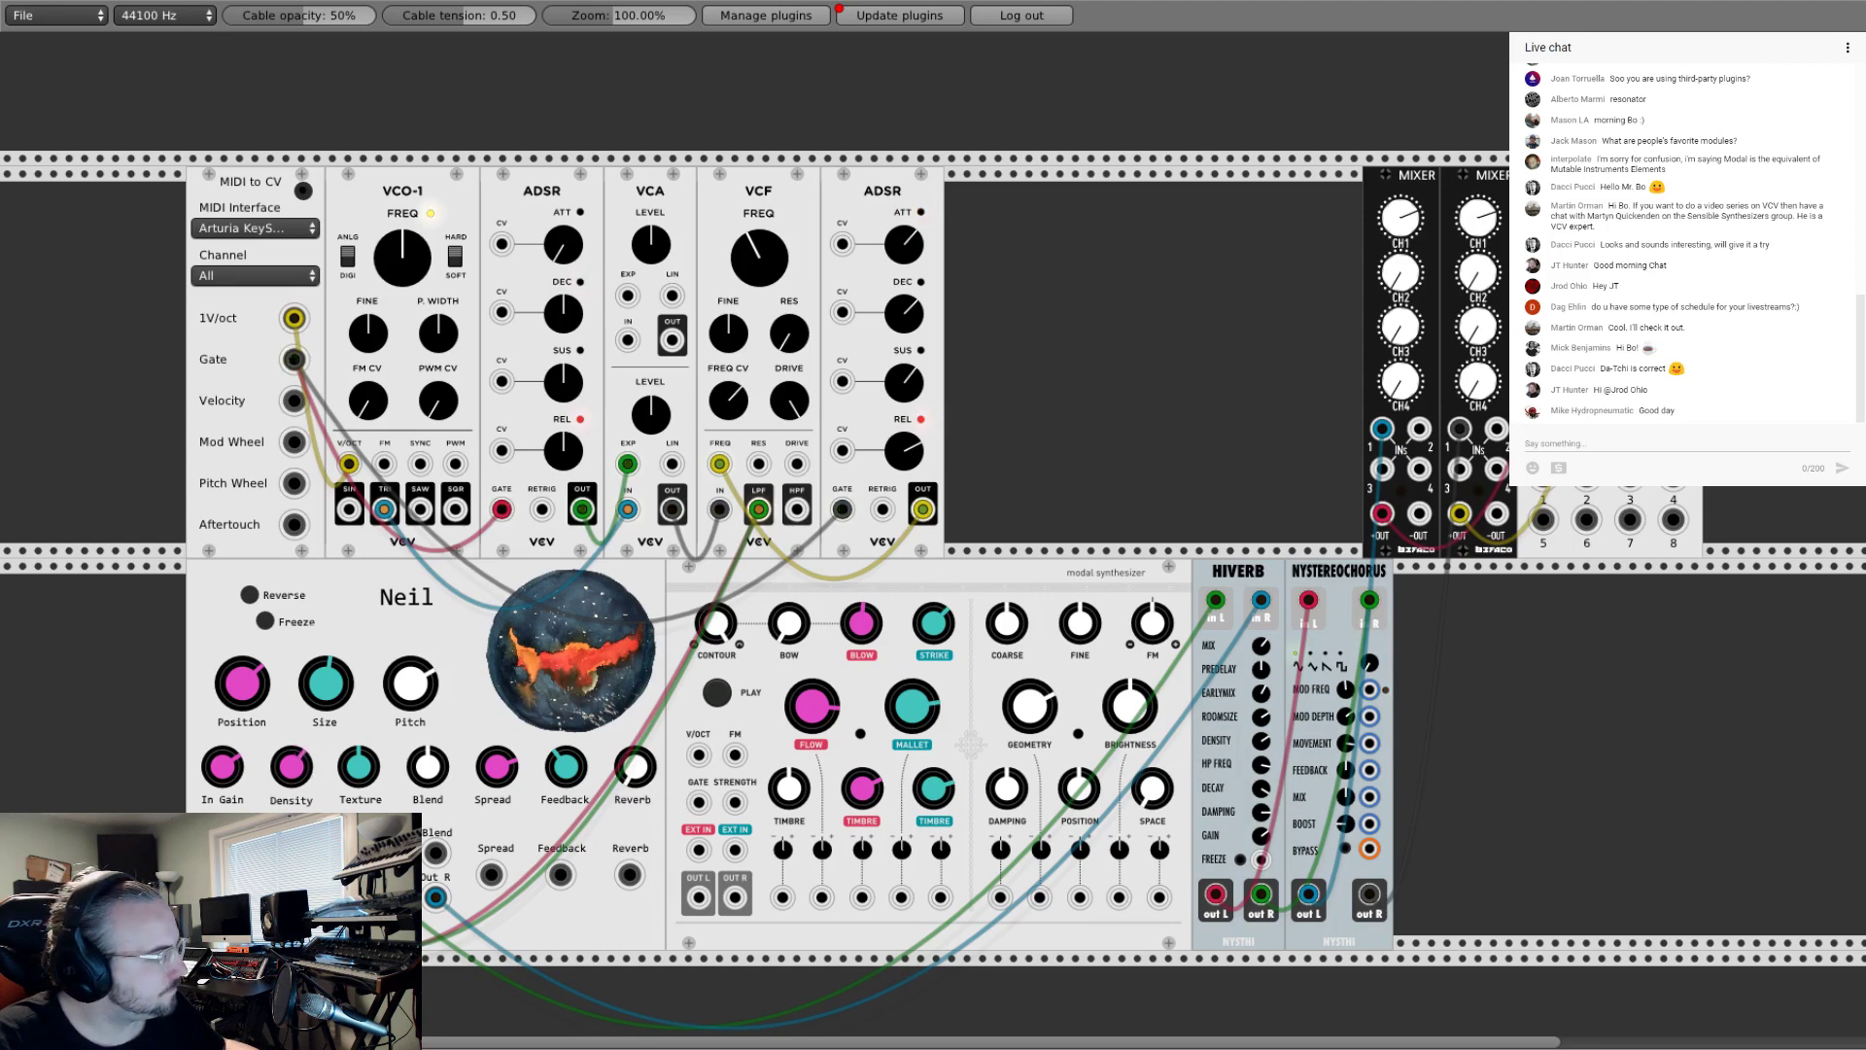
{"action": "left_click_drag", "start_coordinate": [332, 663], "coordinate": [333, 668]}
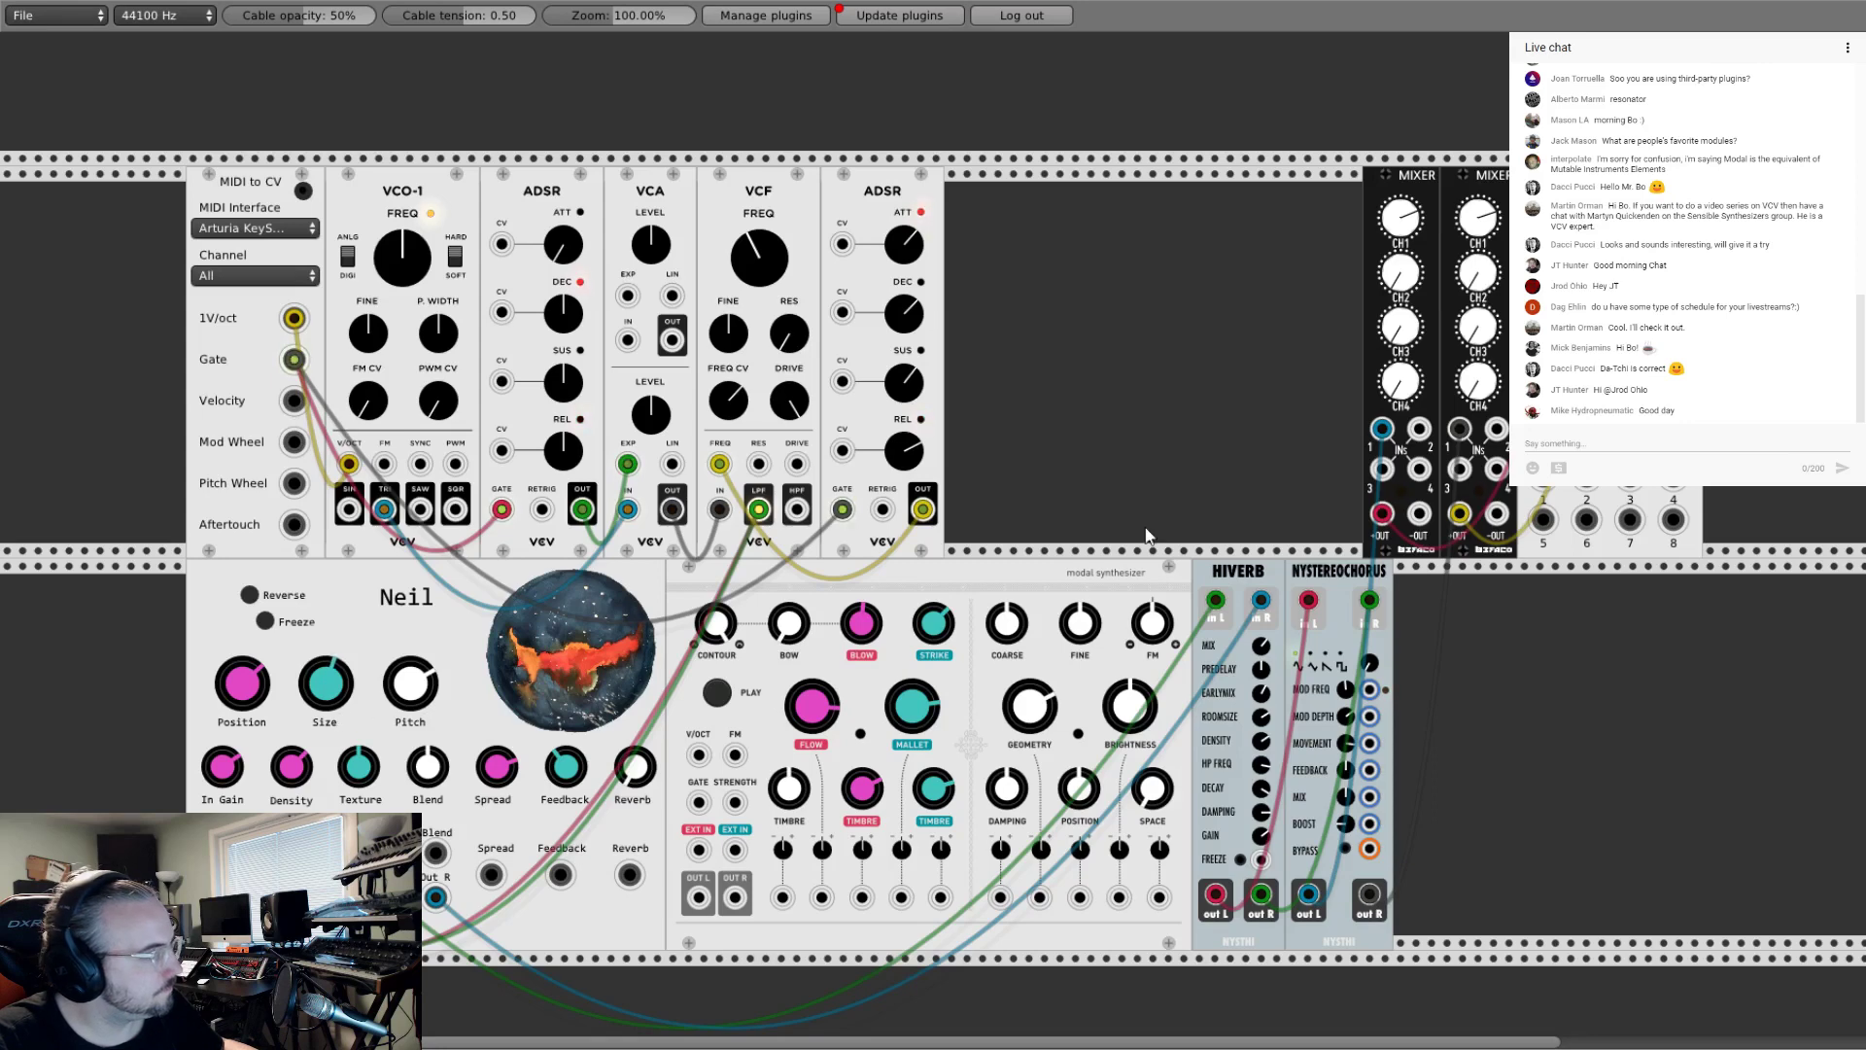
Step: Add a Fundamental LFO-2, patch its output into one of Neil's CV inputs and place the LFO flush before Neil
{"action": "right_click", "coordinate": [1147, 534]}
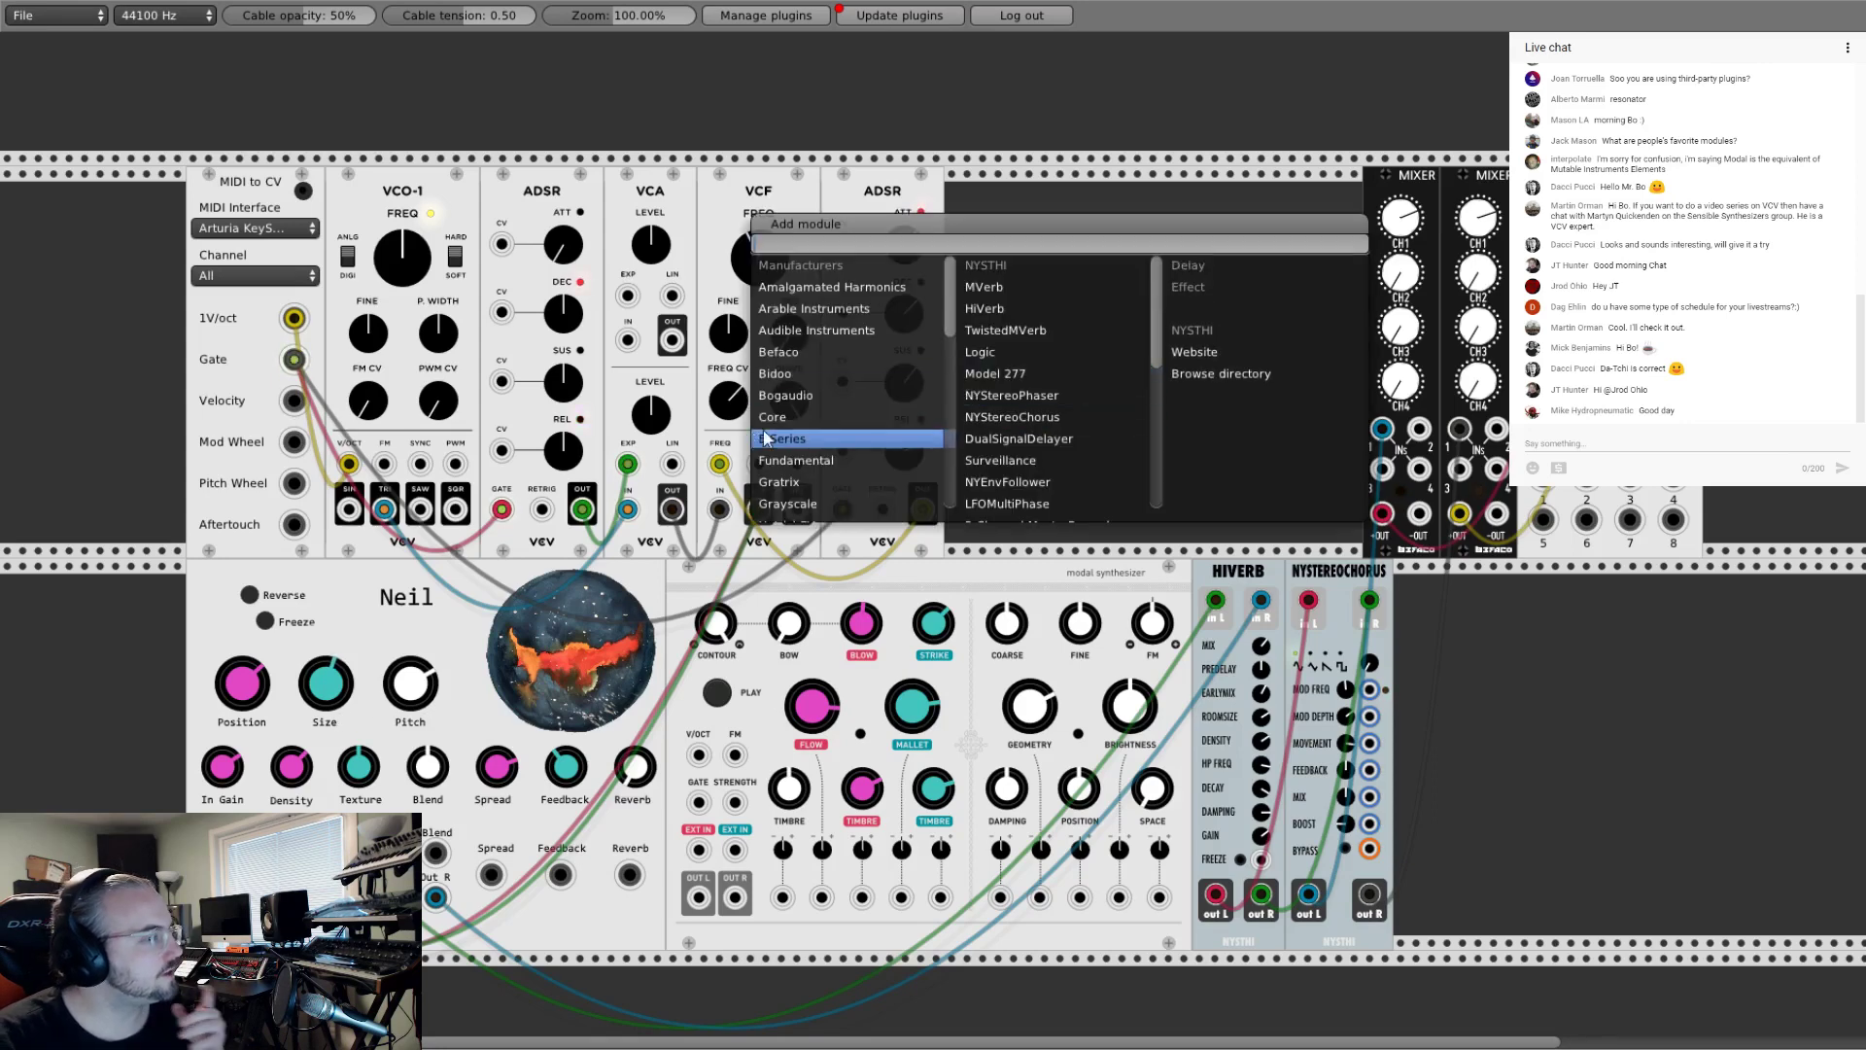
{"action": "left_click", "coordinate": [834, 460]}
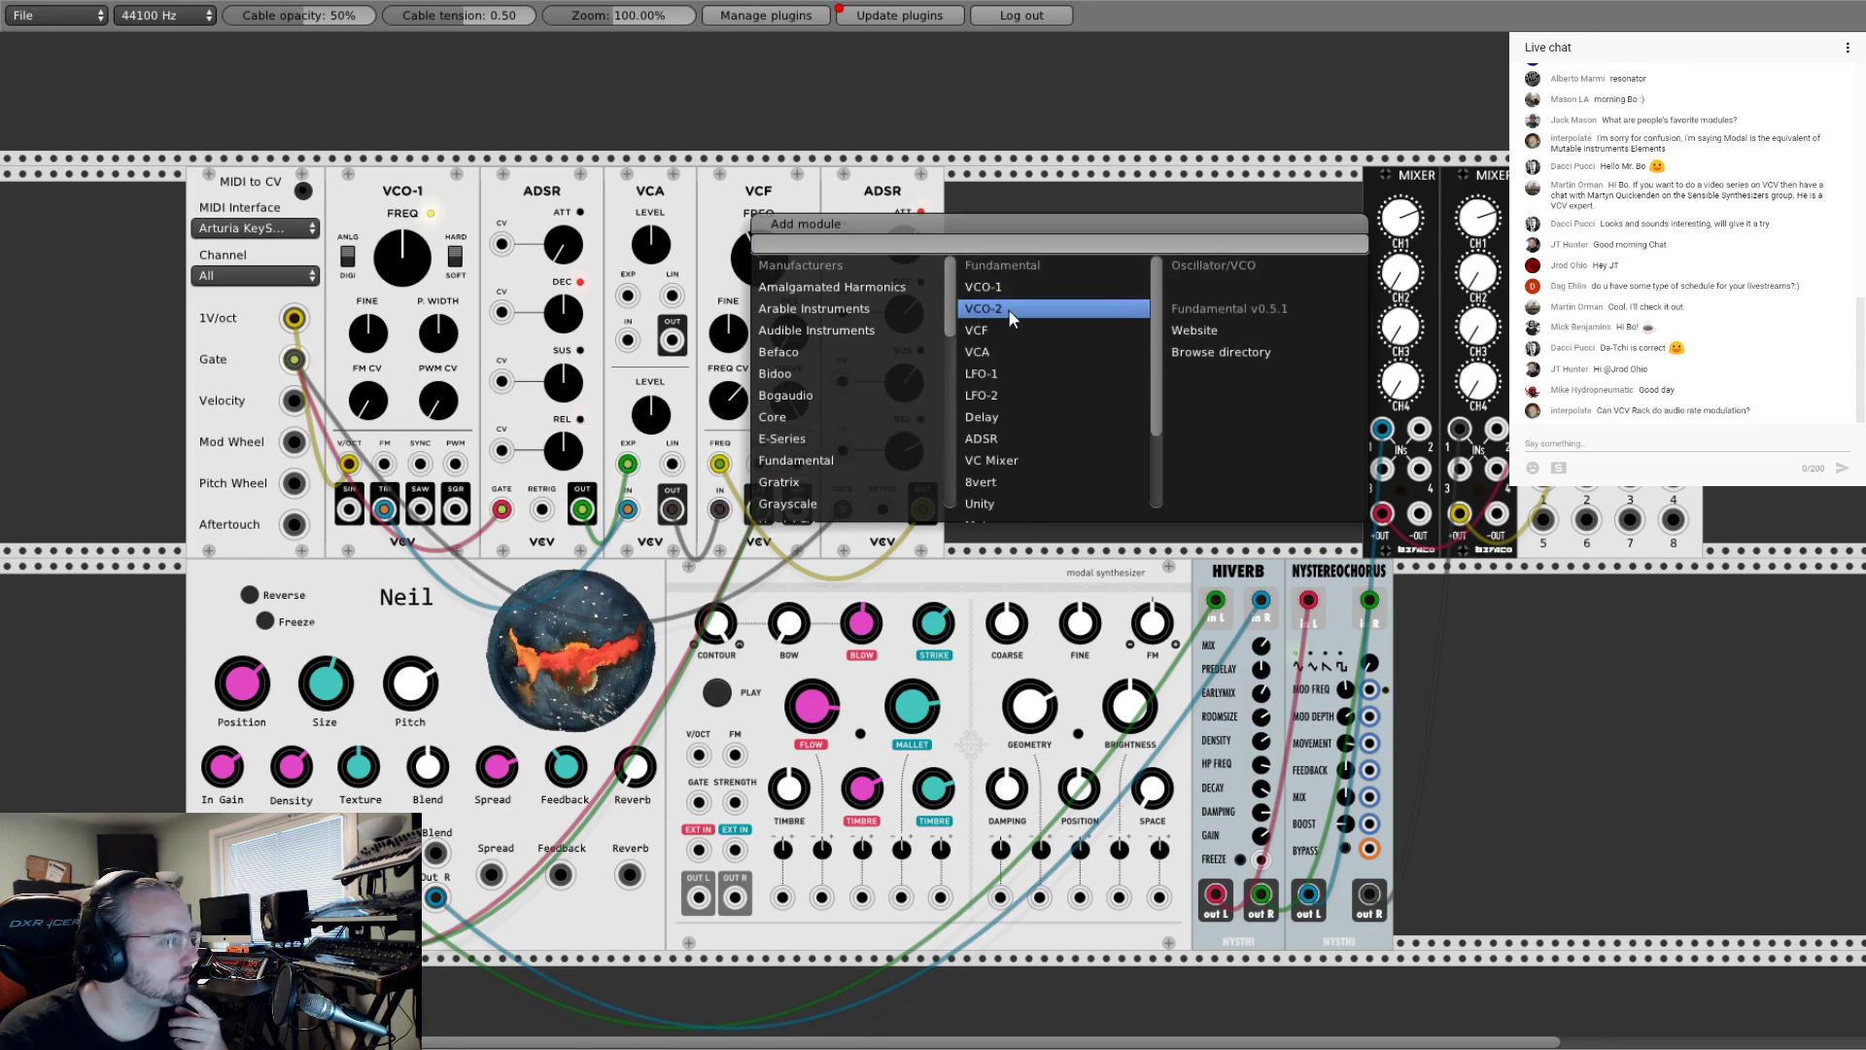
{"action": "left_click", "coordinate": [994, 392]}
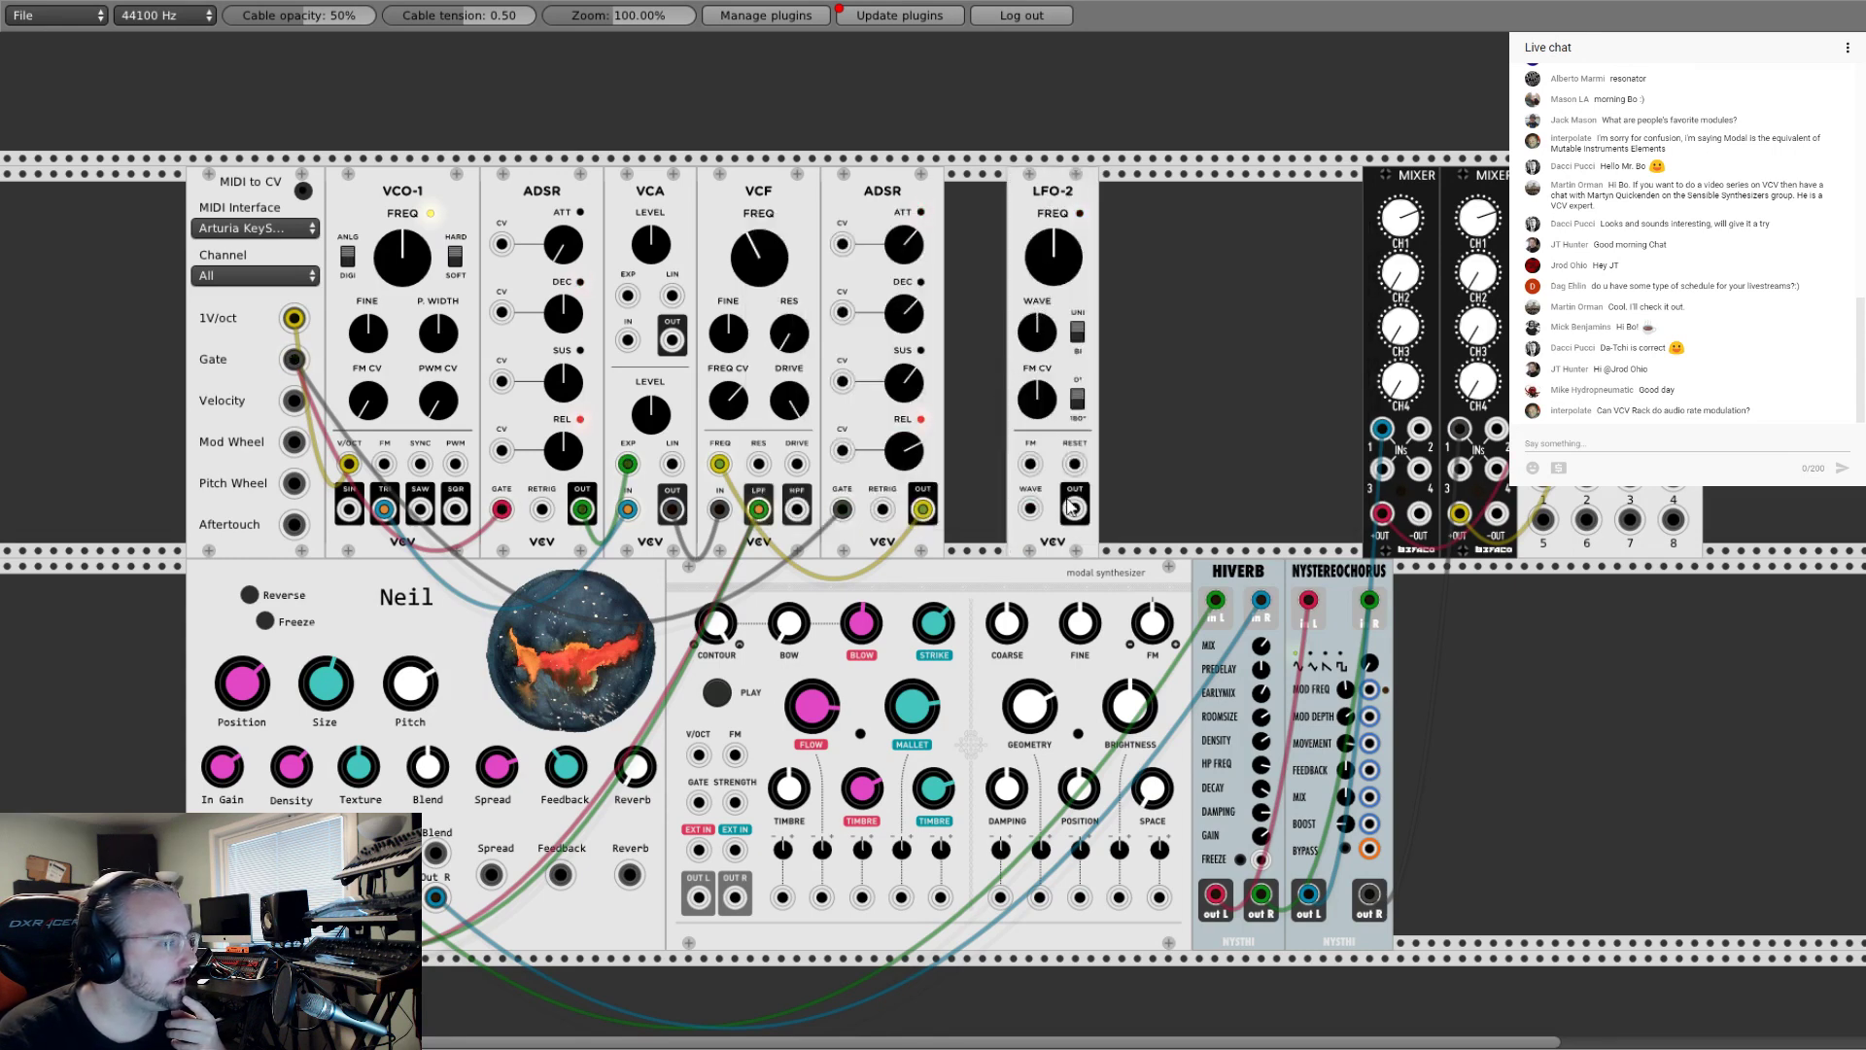
{"action": "left_click_drag", "start_coordinate": [1070, 506], "coordinate": [342, 856]}
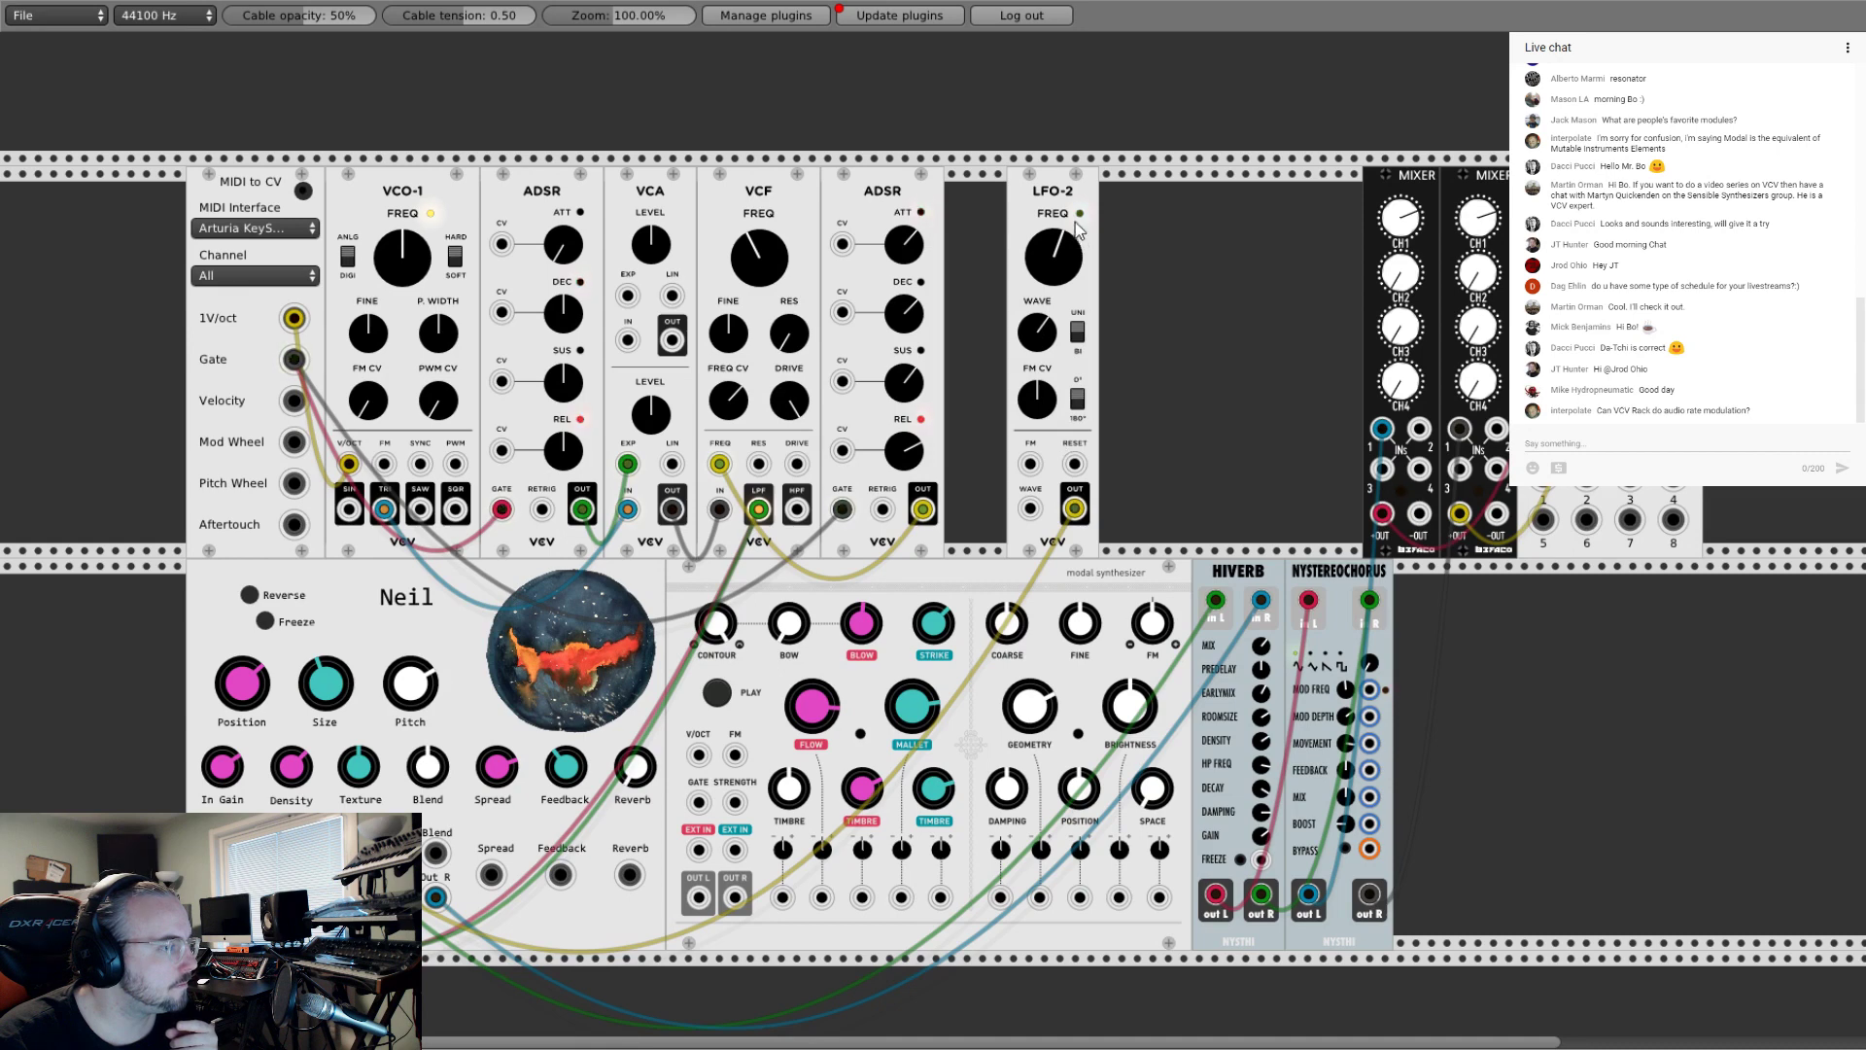
{"action": "left_click_drag", "start_coordinate": [1075, 221], "coordinate": [255, 630]}
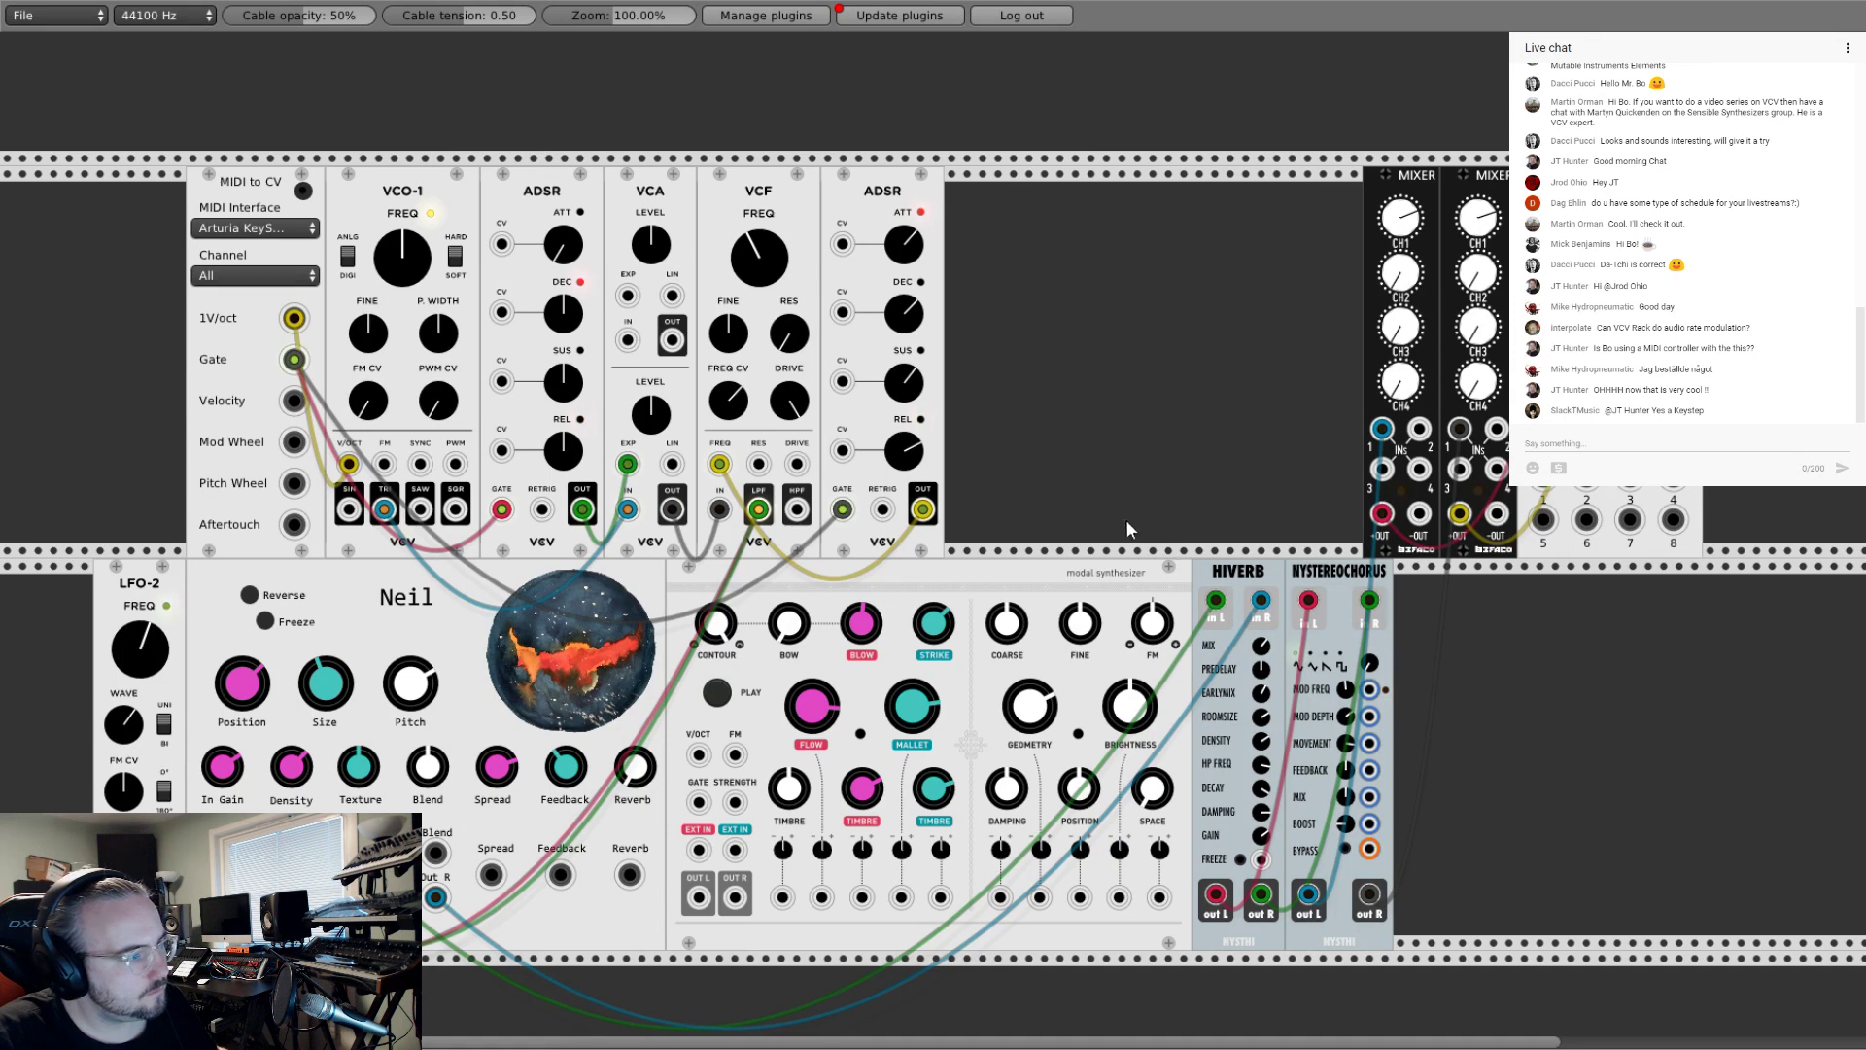
Step: Add two Fundamental Delay modules after the NYStereoChorus
{"action": "right_click", "coordinate": [949, 374]}
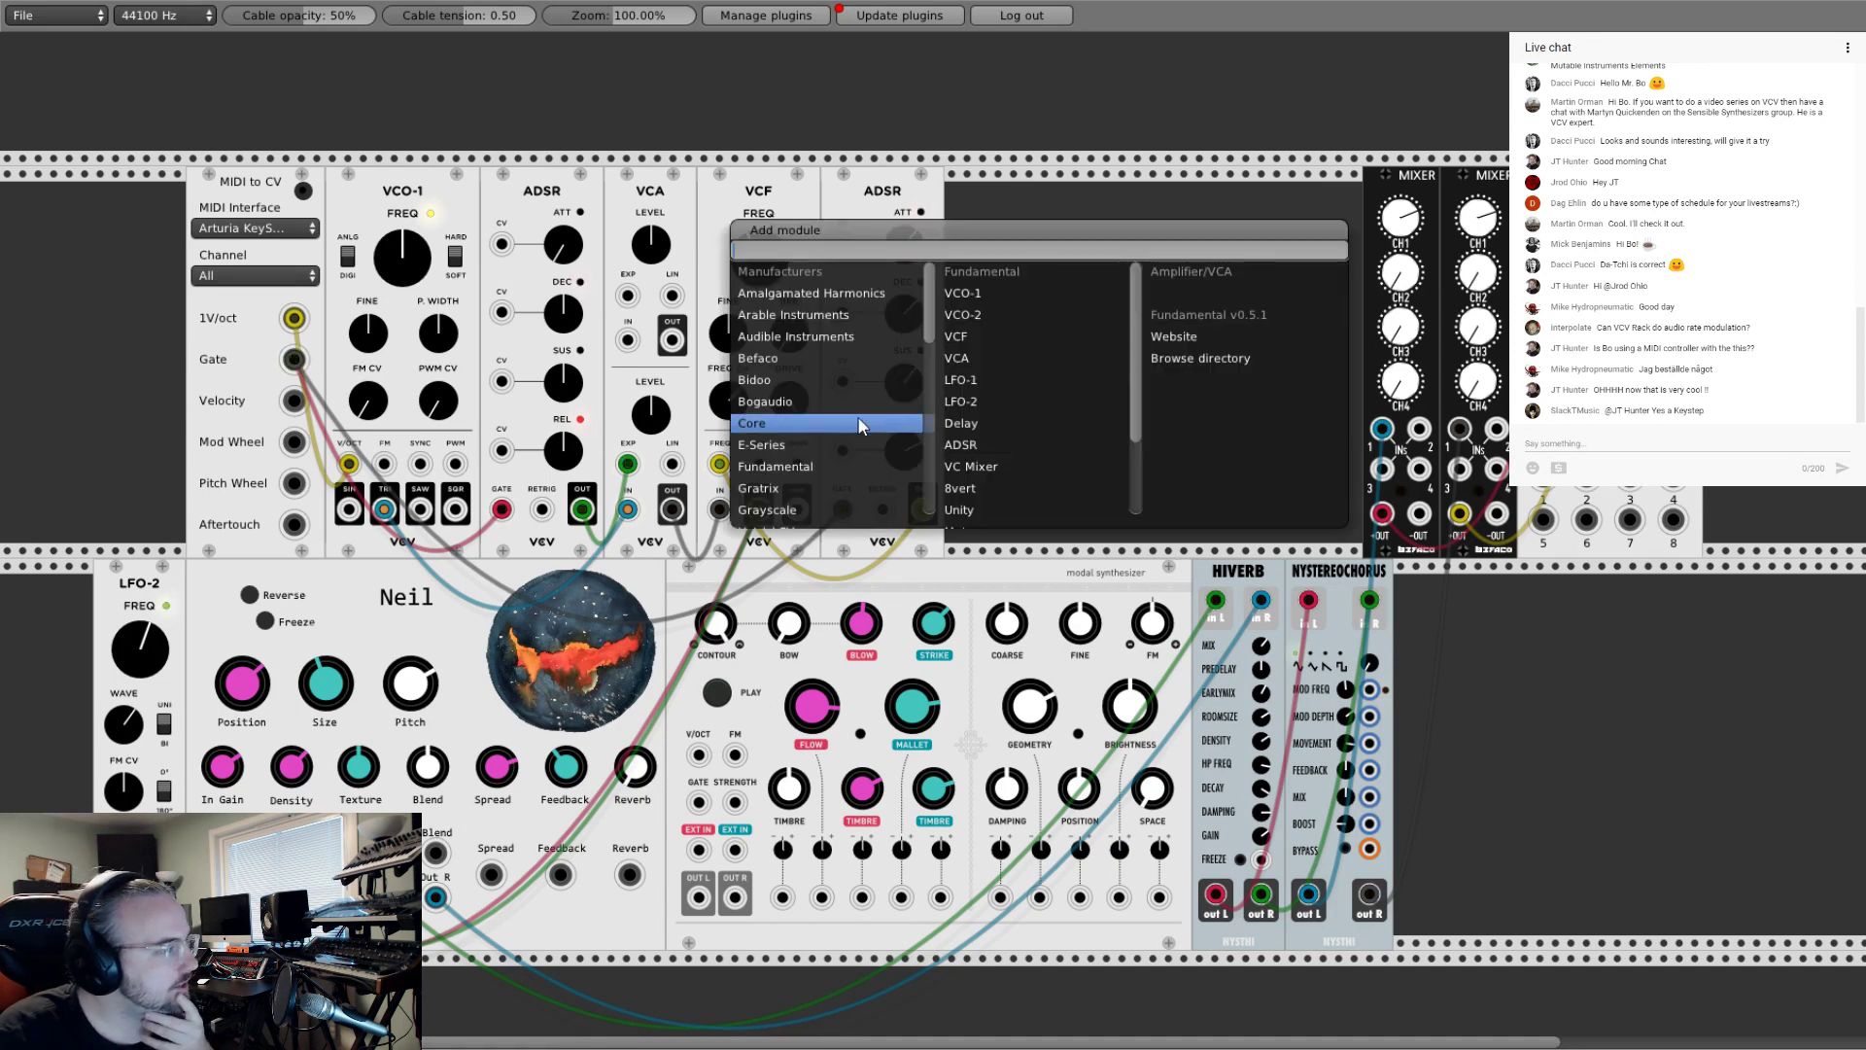
{"action": "left_click", "coordinate": [984, 422]}
{"action": "left_click_drag", "start_coordinate": [1052, 354], "coordinate": [1433, 637]}
{"action": "right_click", "coordinate": [1290, 466]}
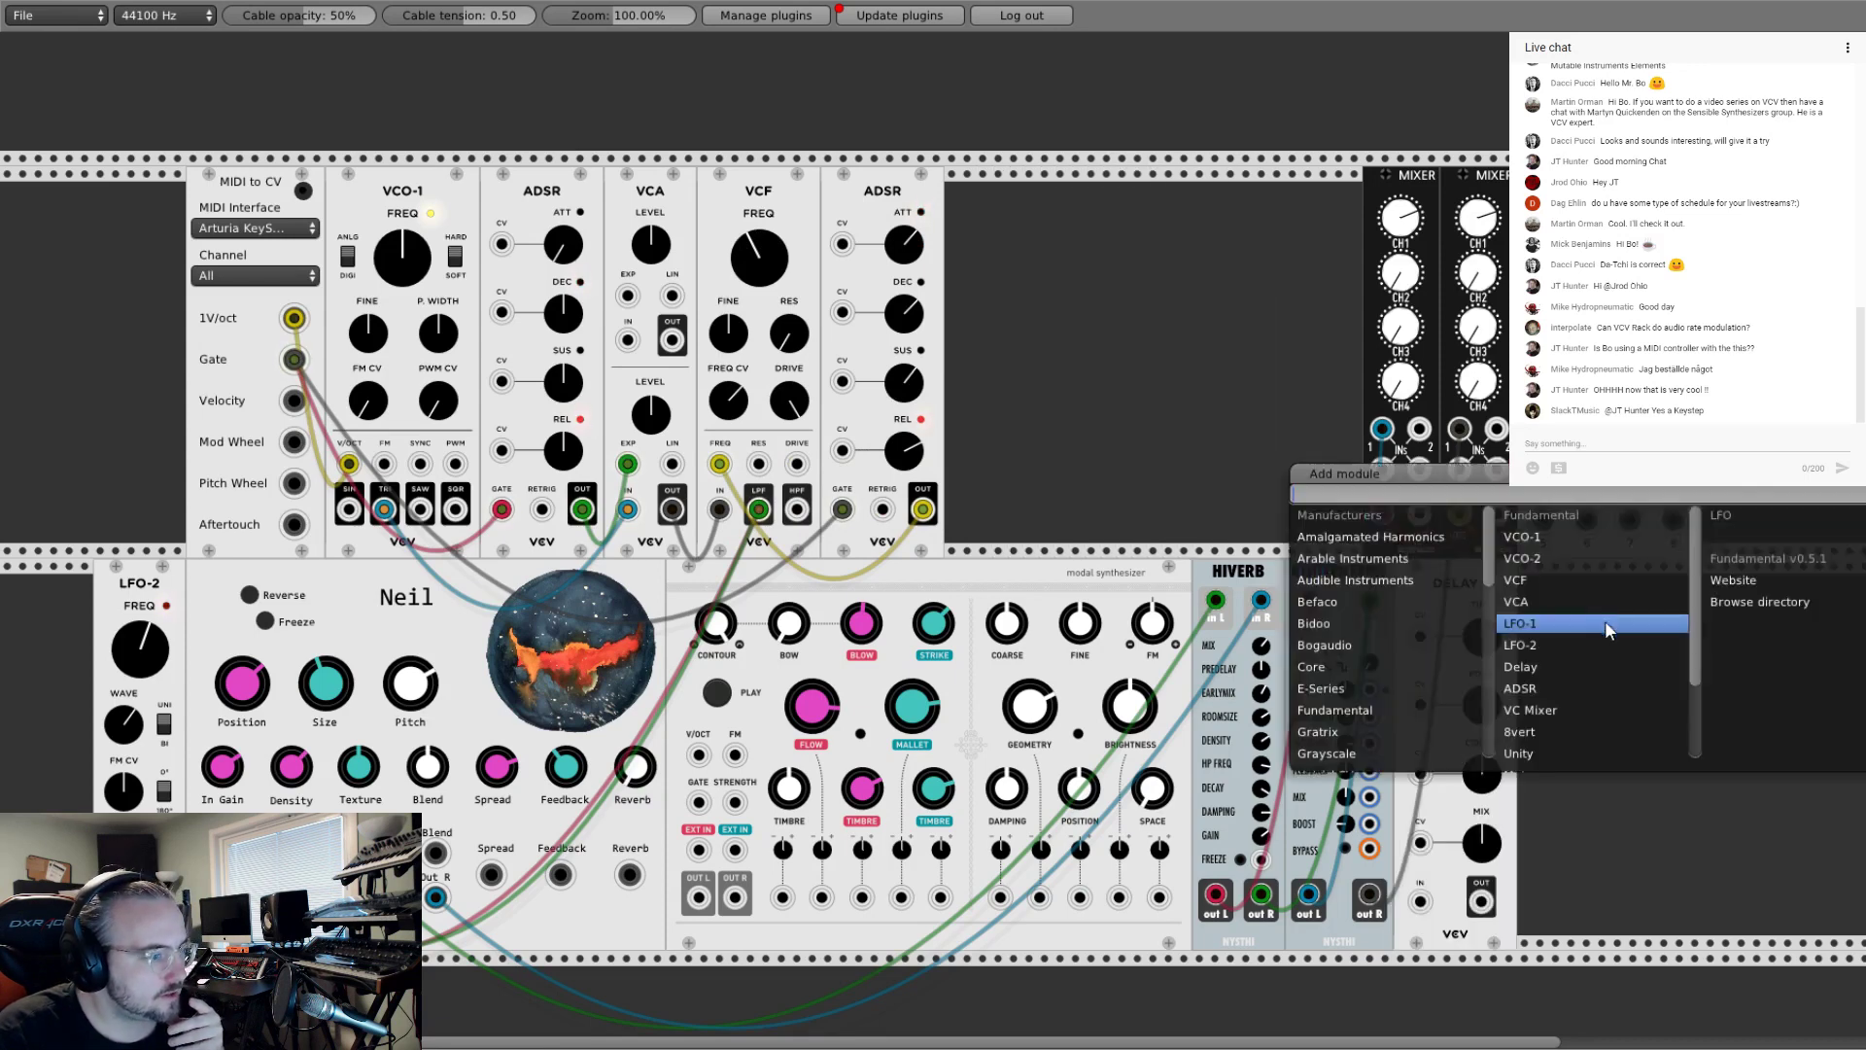
{"action": "left_click", "coordinate": [1549, 666]}
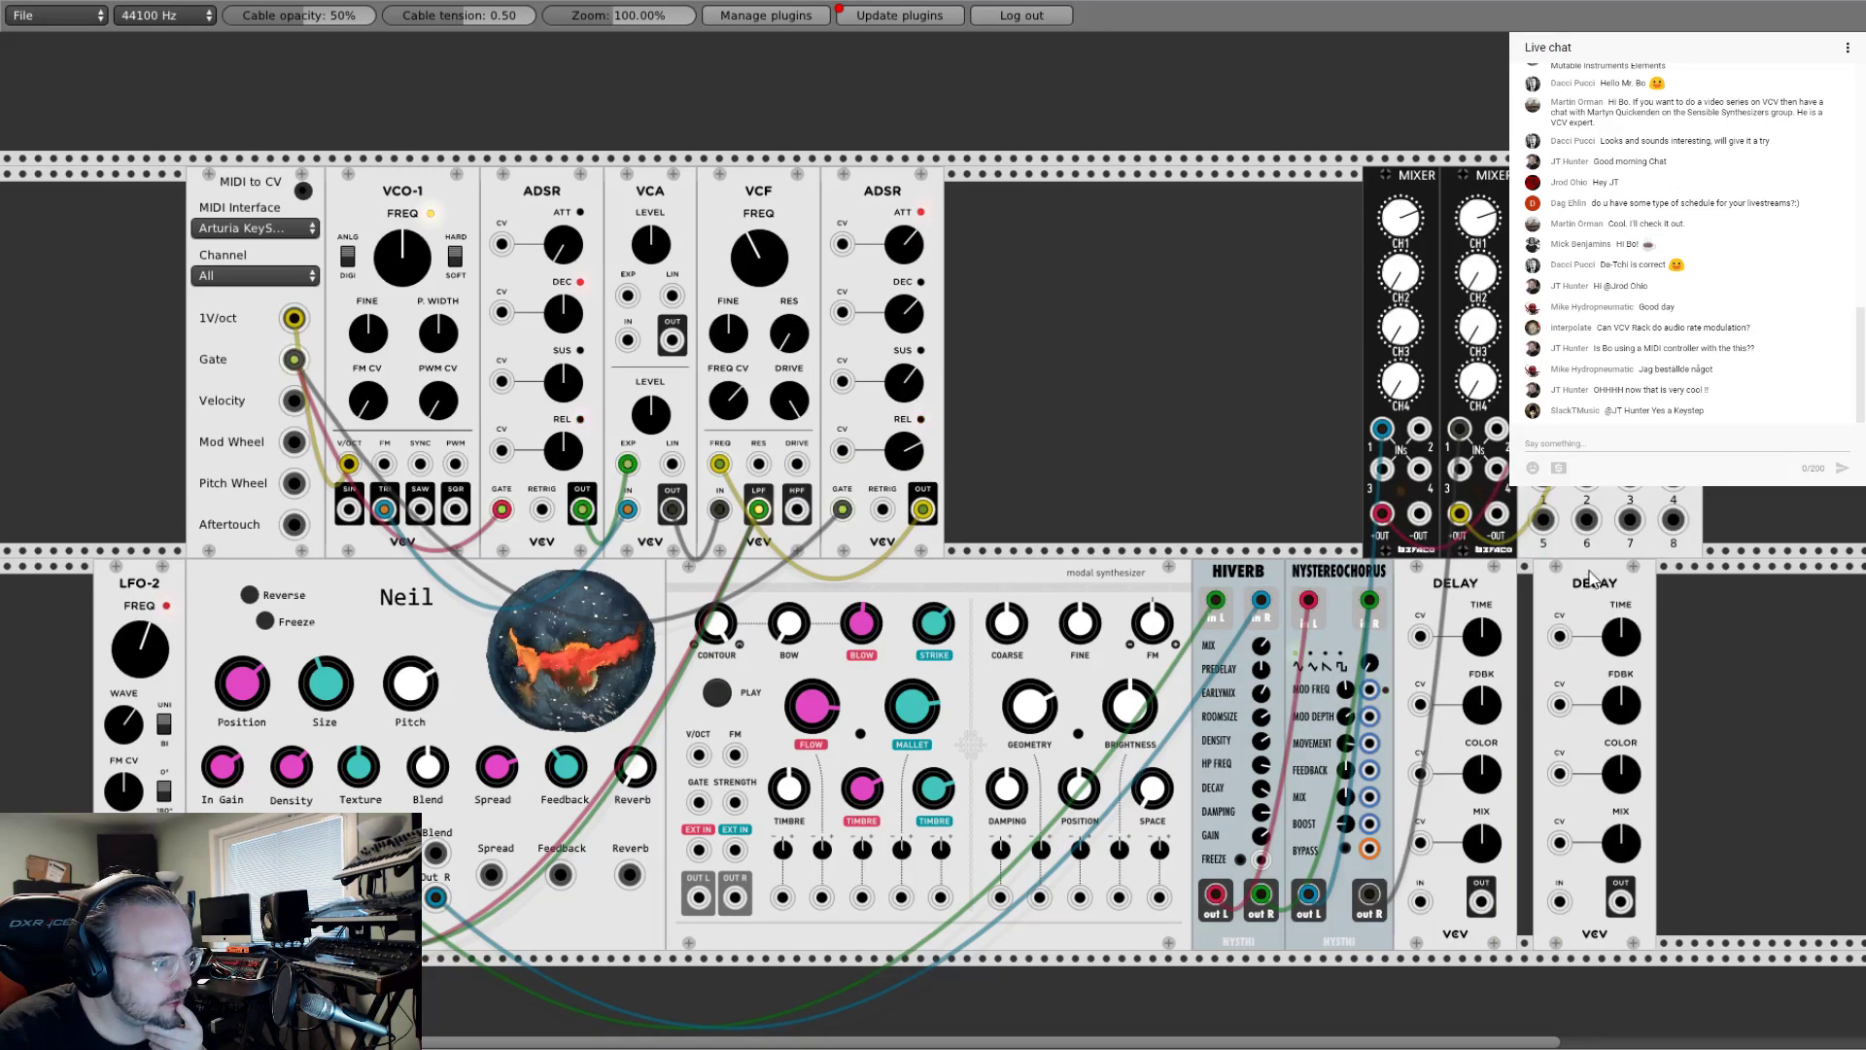
Step: Patch the chorus's left and right outputs through one Delay each into the first input of each mixer
{"action": "left_click_drag", "start_coordinate": [1543, 478], "coordinate": [1420, 900]}
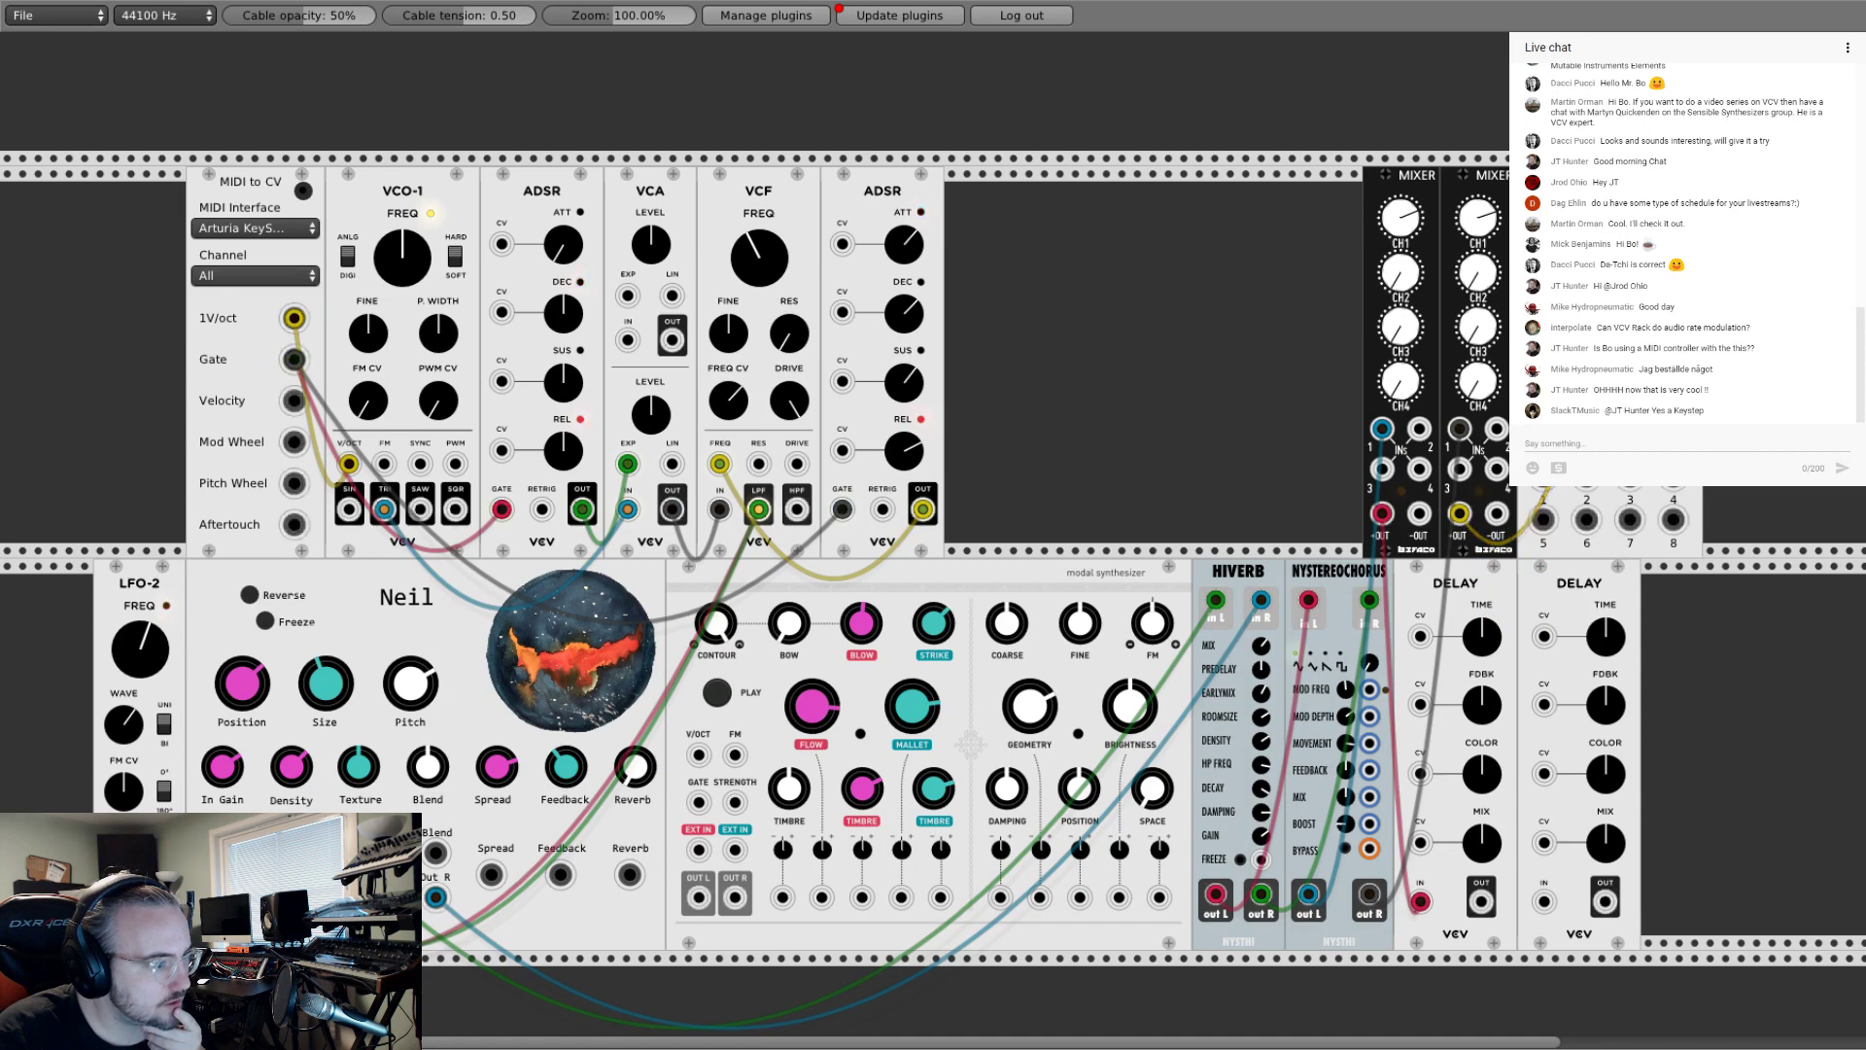
{"action": "mouse_move", "coordinate": [1420, 901]}
{"action": "left_mouse_down"}
{"action": "mouse_move", "coordinate": [1546, 486]}
{"action": "mouse_move", "coordinate": [1395, 439]}
{"action": "mouse_move", "coordinate": [1420, 901]}
{"action": "left_mouse_up"}
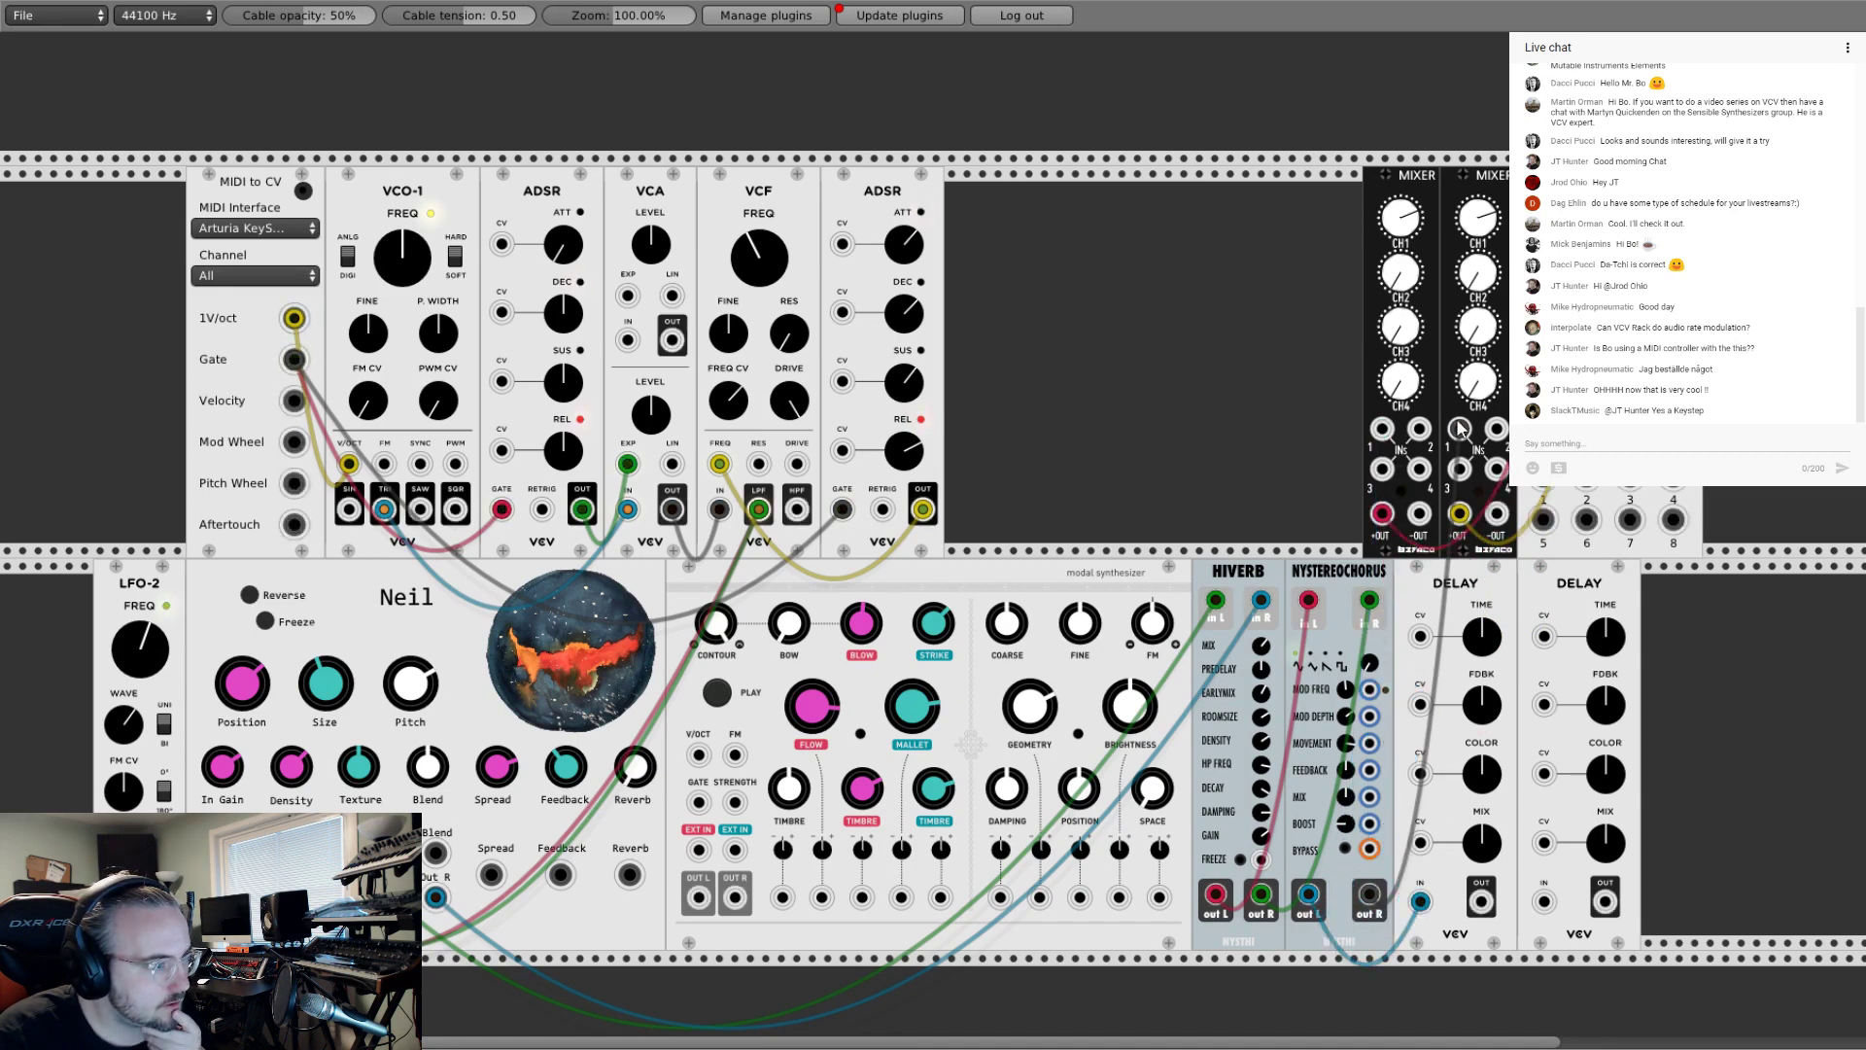
{"action": "left_click_drag", "start_coordinate": [1460, 428], "coordinate": [1381, 429]}
{"action": "left_click_drag", "start_coordinate": [1605, 900], "coordinate": [1461, 430]}
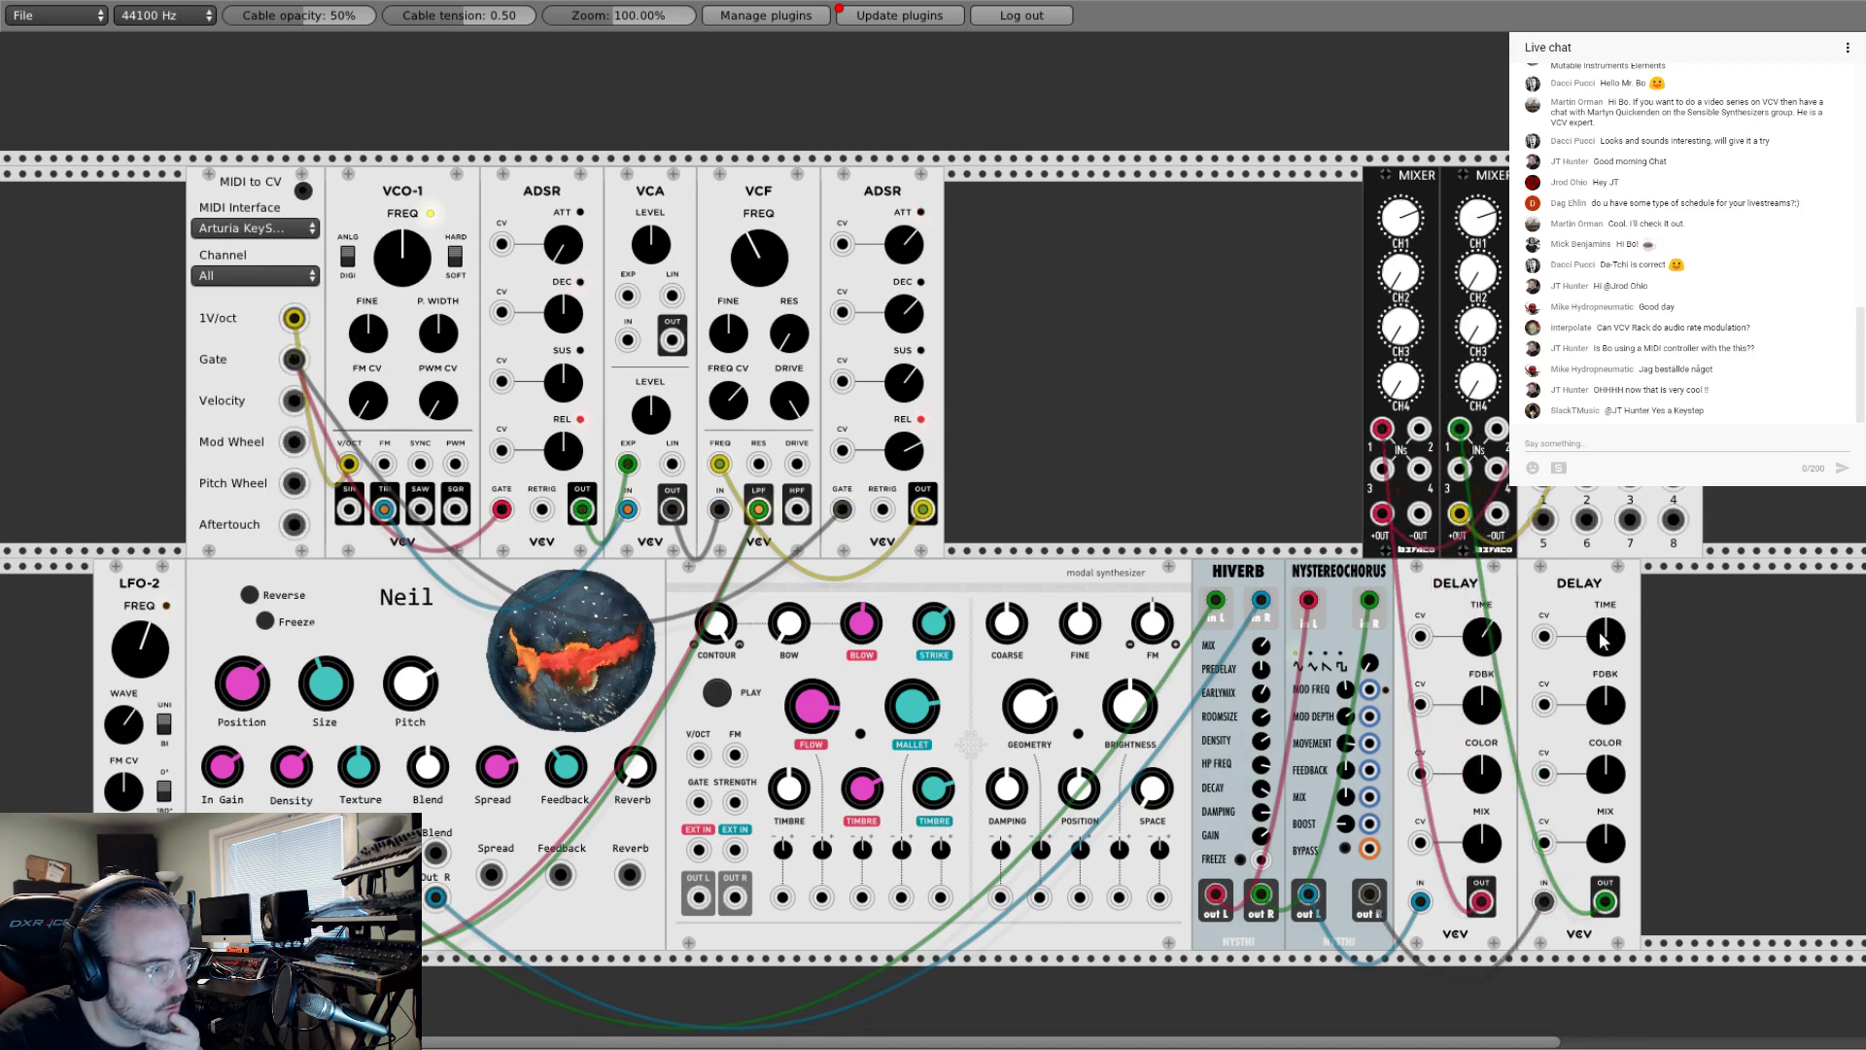
Step: Adjust the TIME, FDBK and COLOR settings of both Delay modules
{"action": "left_click_drag", "start_coordinate": [1604, 639], "coordinate": [1603, 591]}
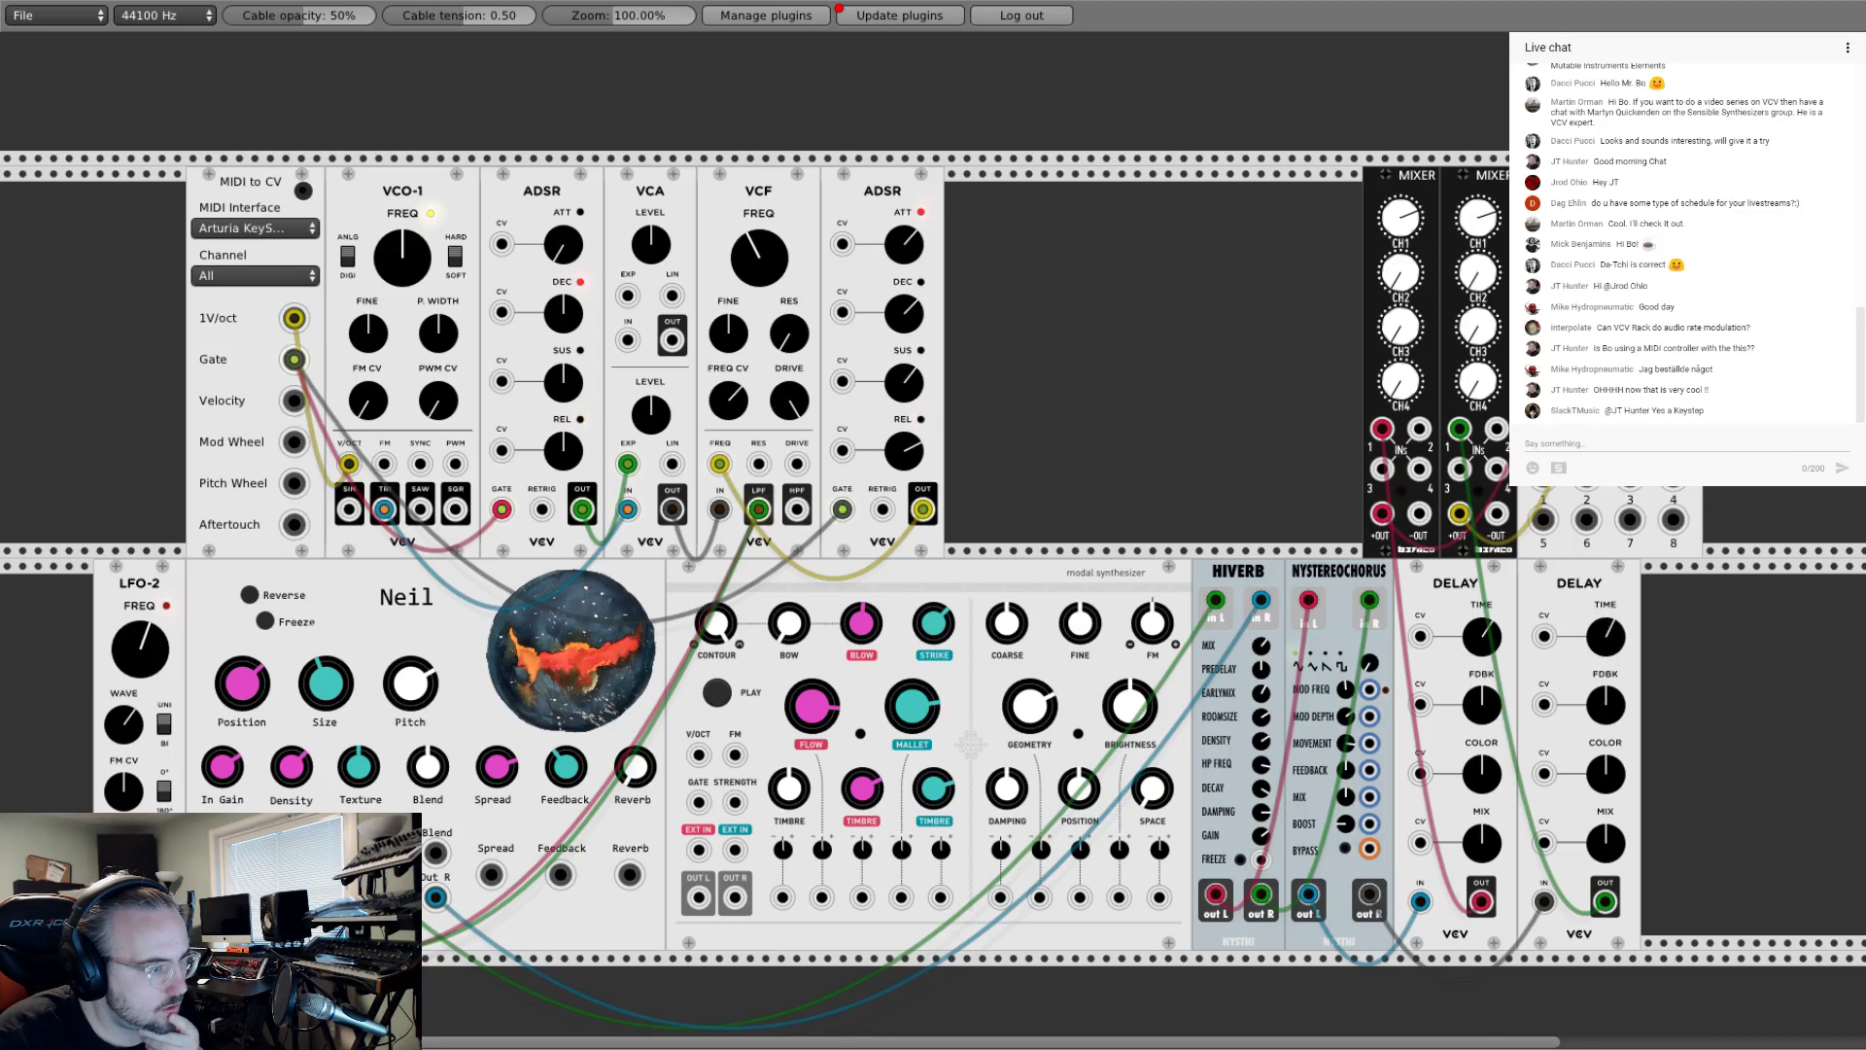
{"action": "mouse_move", "coordinate": [1487, 719]}
{"action": "left_mouse_down"}
{"action": "mouse_move", "coordinate": [1479, 769]}
{"action": "mouse_move", "coordinate": [1479, 749]}
{"action": "left_mouse_up"}
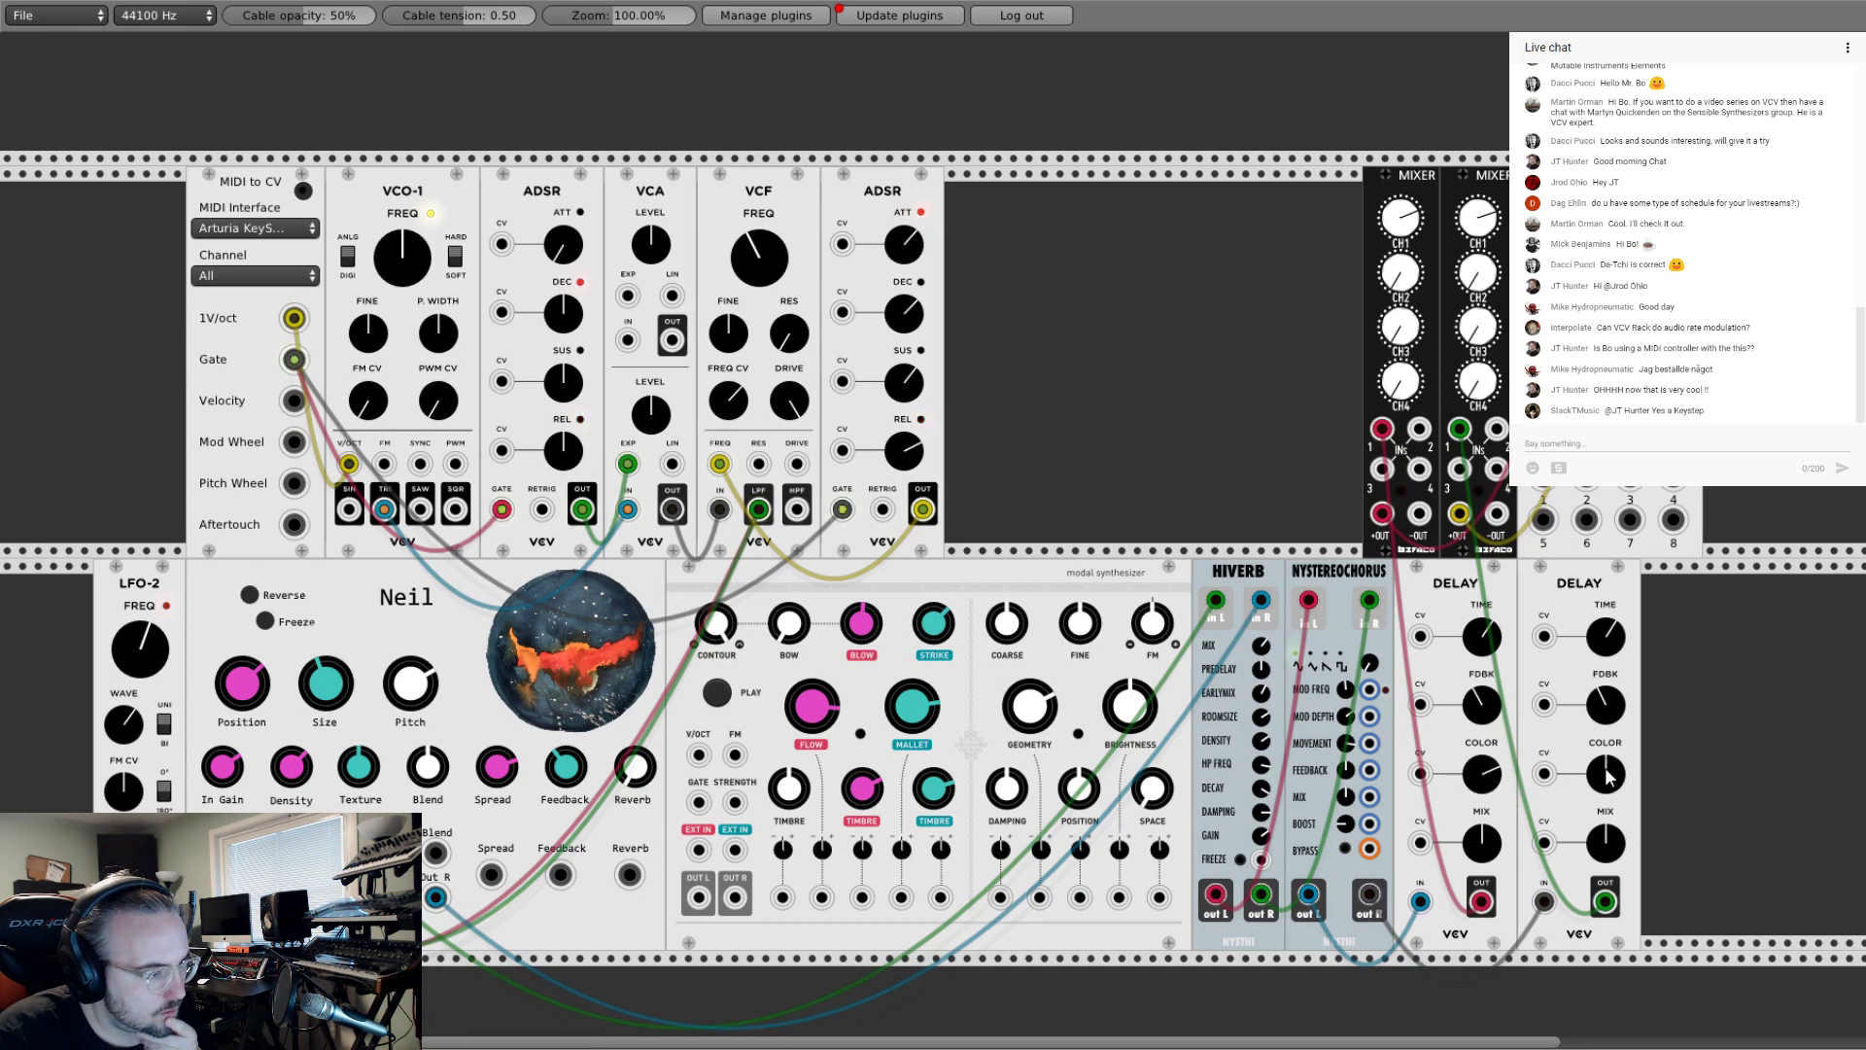
{"action": "left_click_drag", "start_coordinate": [1608, 775], "coordinate": [1608, 760]}
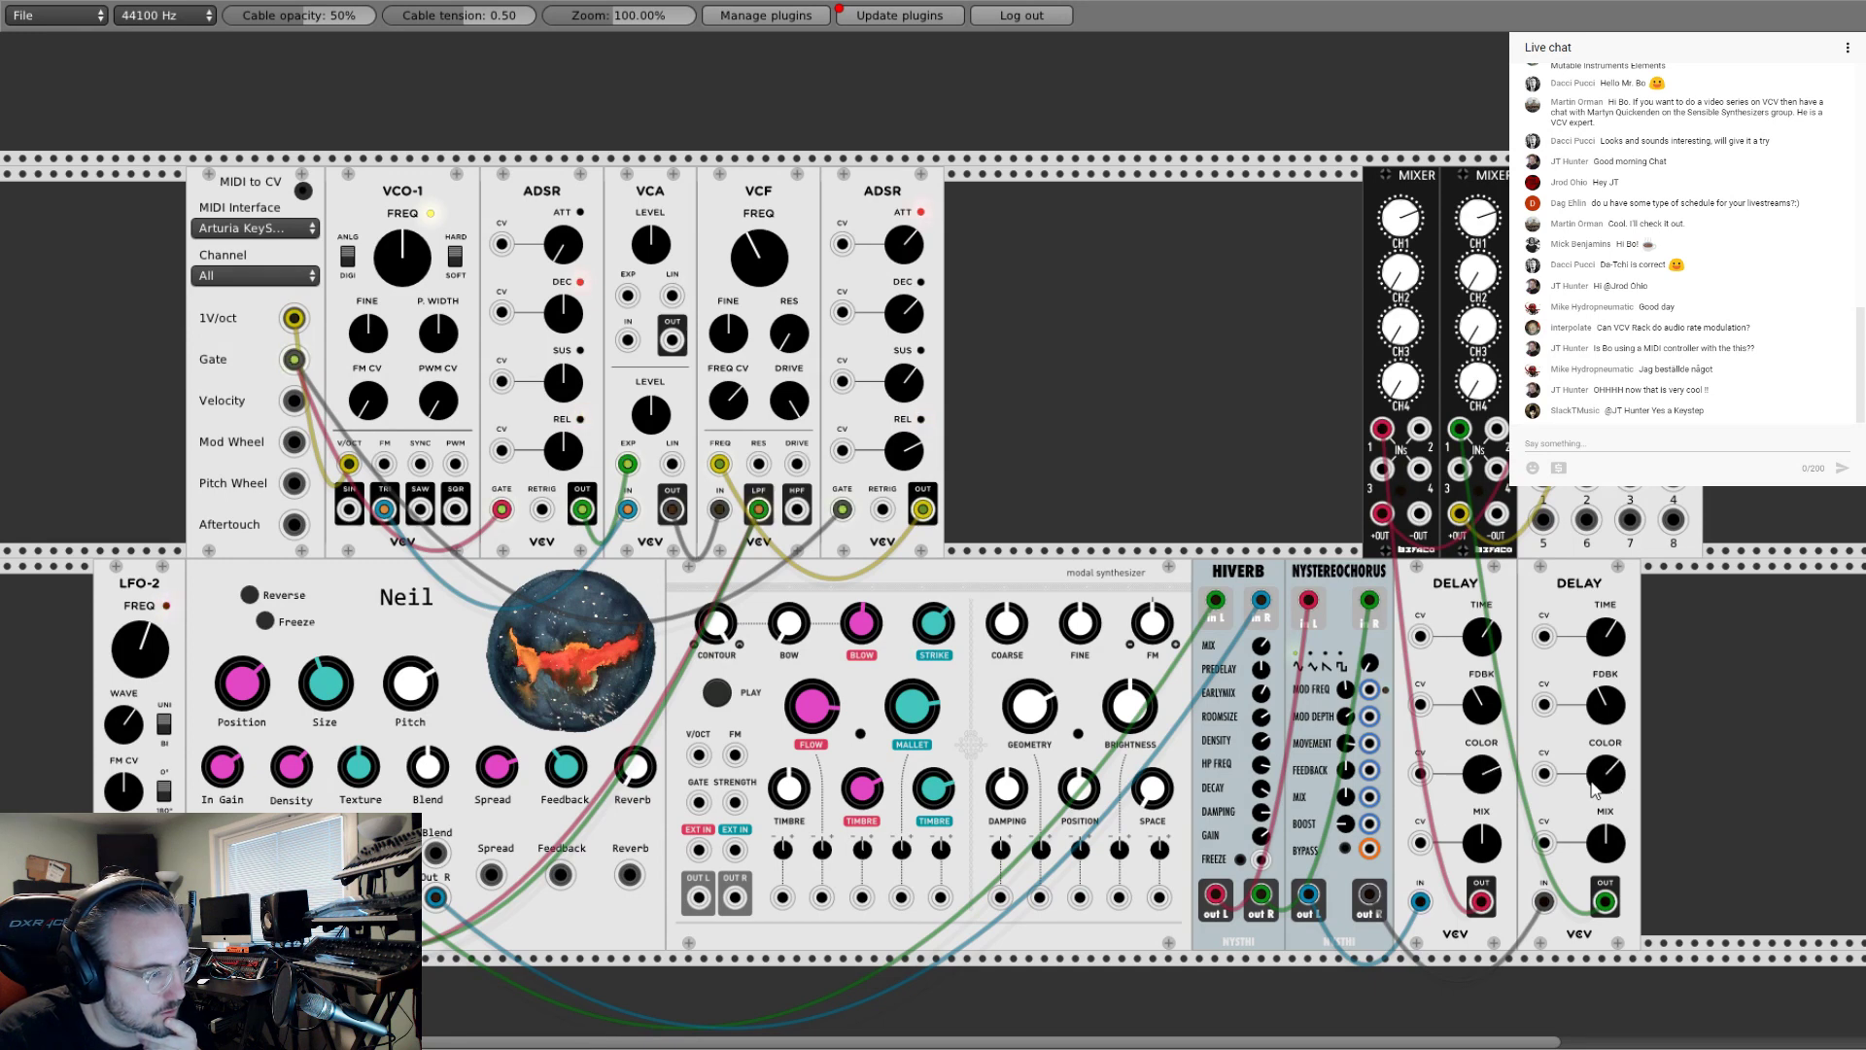
Step: Add a Fundamental LFO-2 after the Delays and patch its output into the first Delay's COLOR and FDBK CV inputs
{"action": "right_click", "coordinate": [1667, 736]}
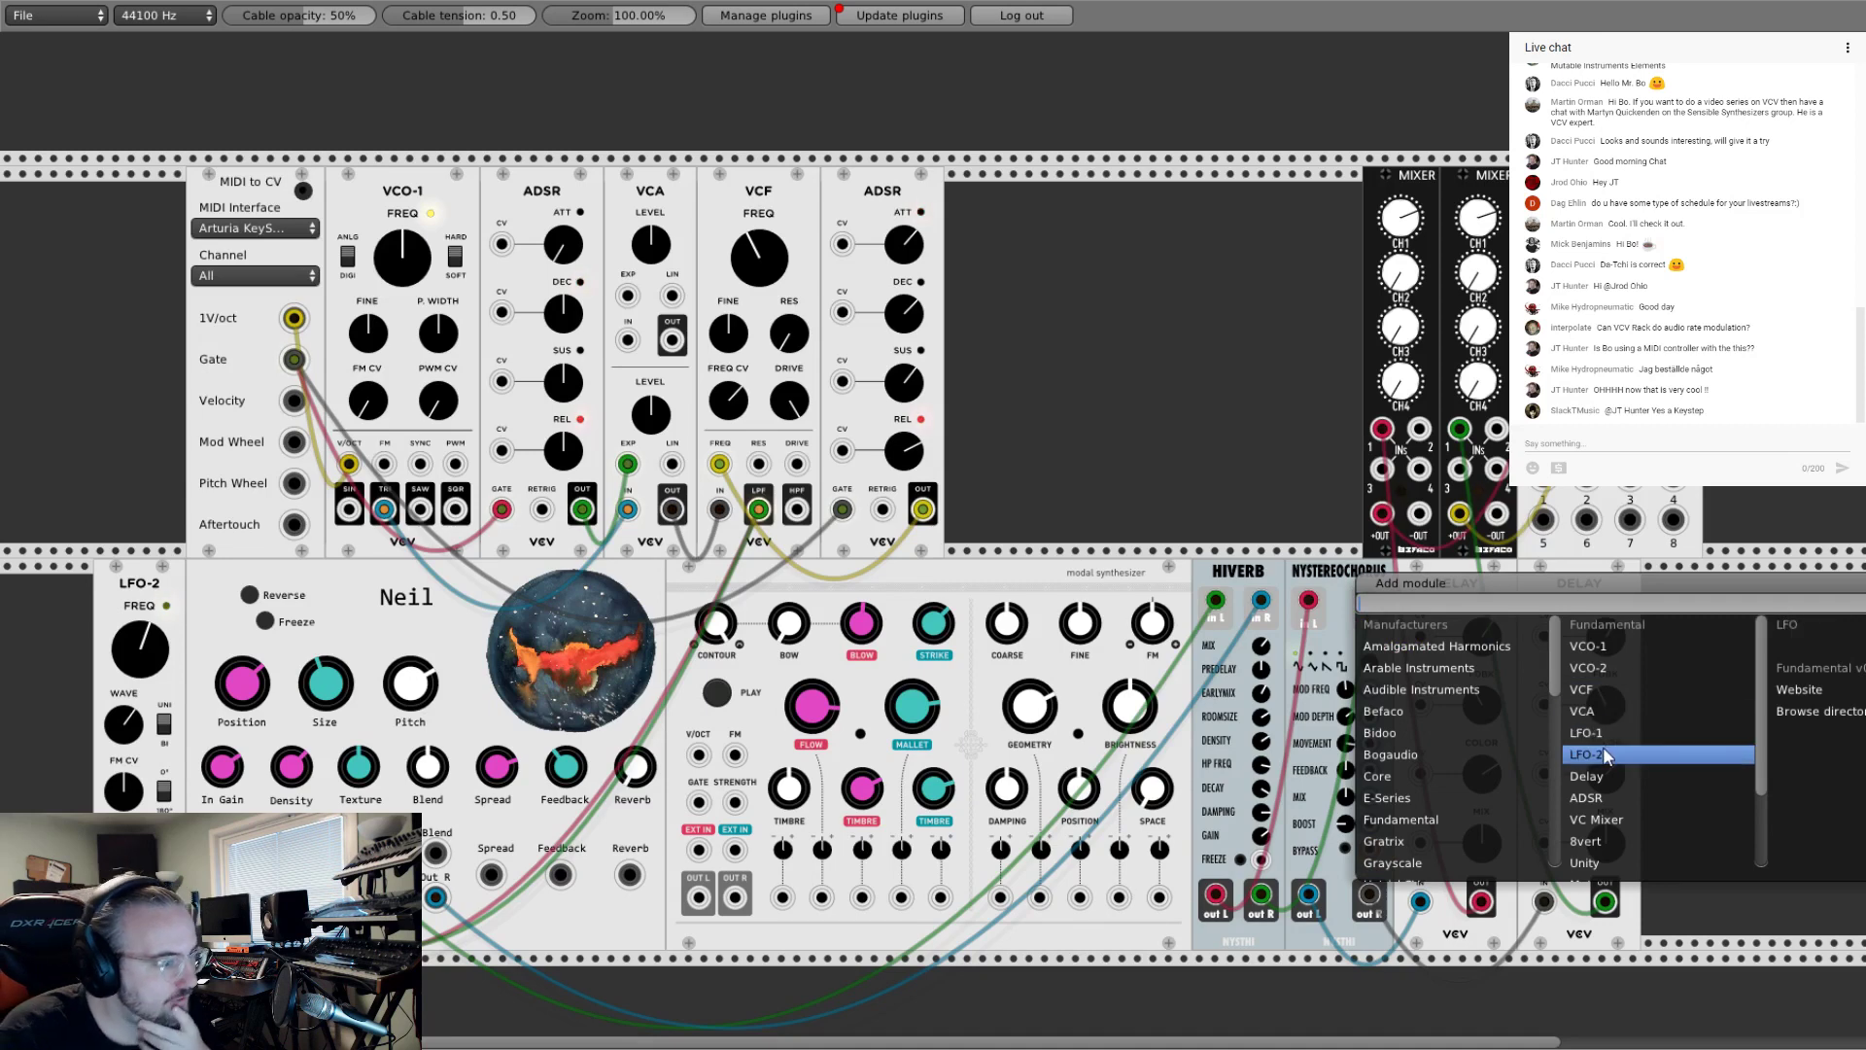
{"action": "left_click", "coordinate": [1602, 750]}
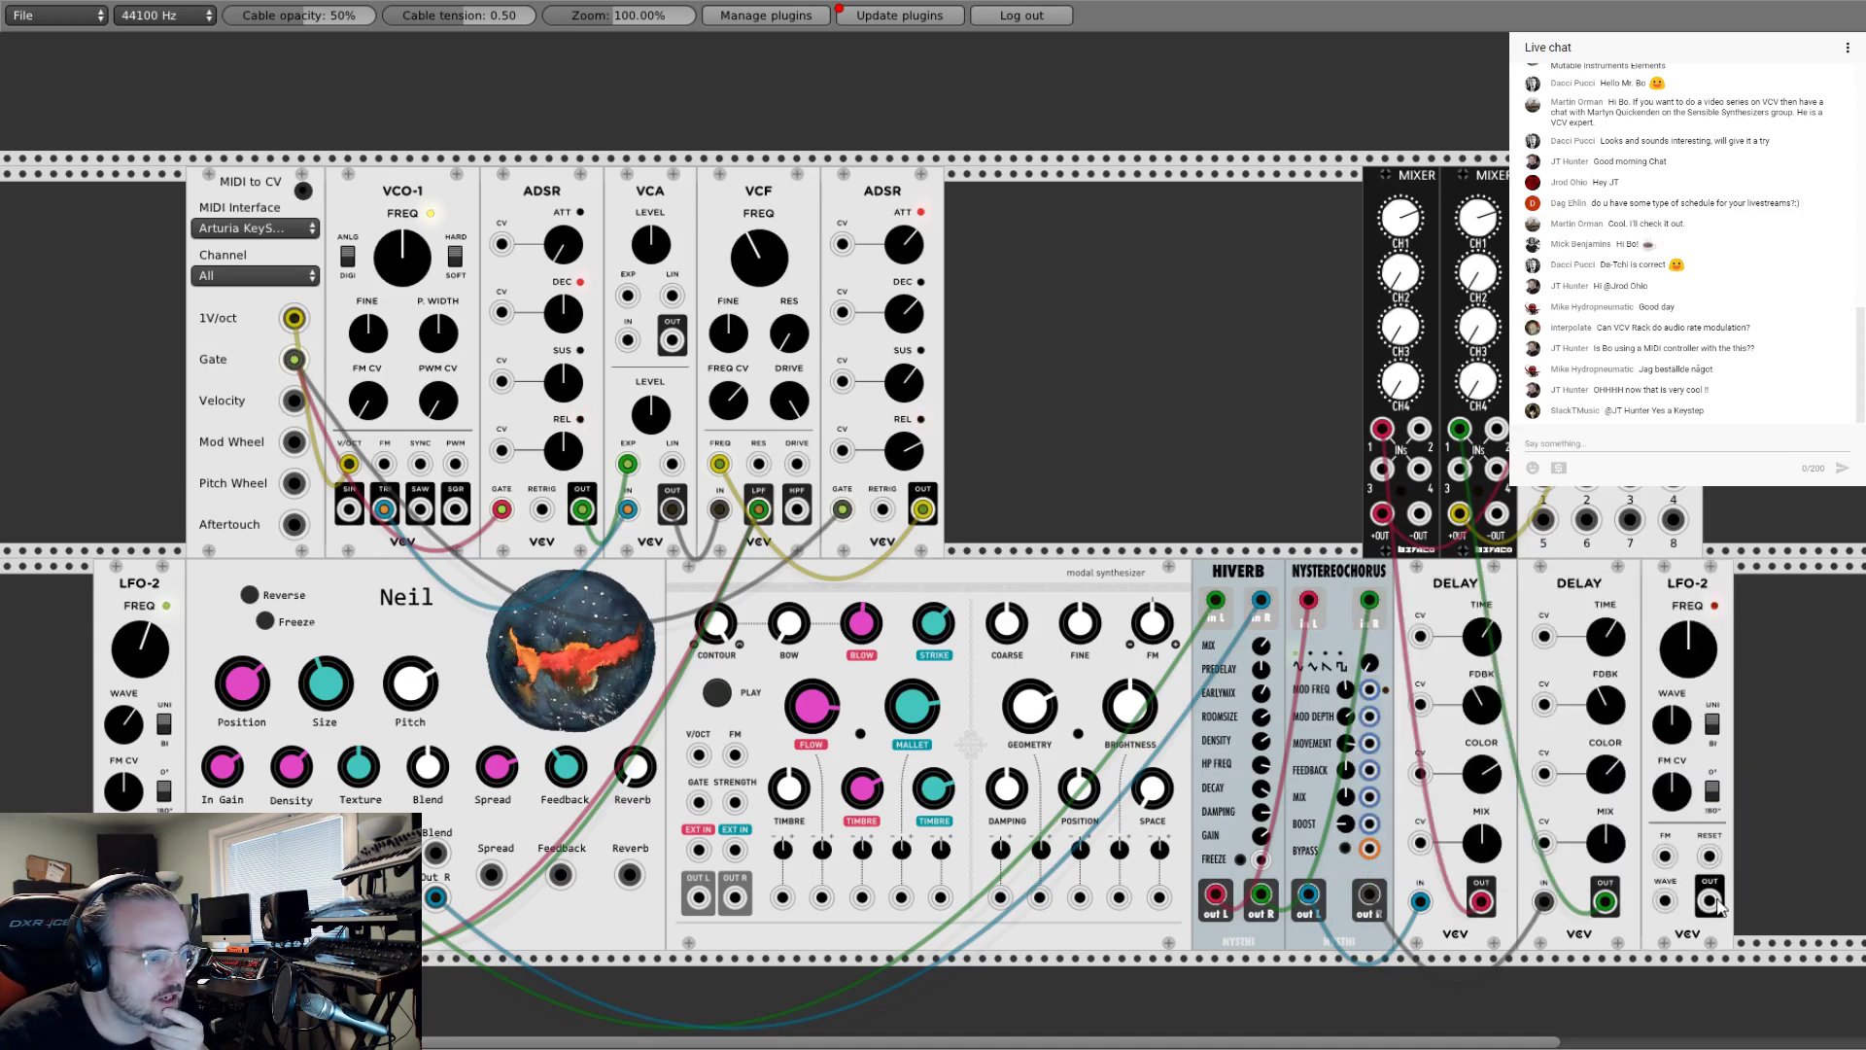
{"action": "left_click_drag", "start_coordinate": [1716, 904], "coordinate": [1420, 772]}
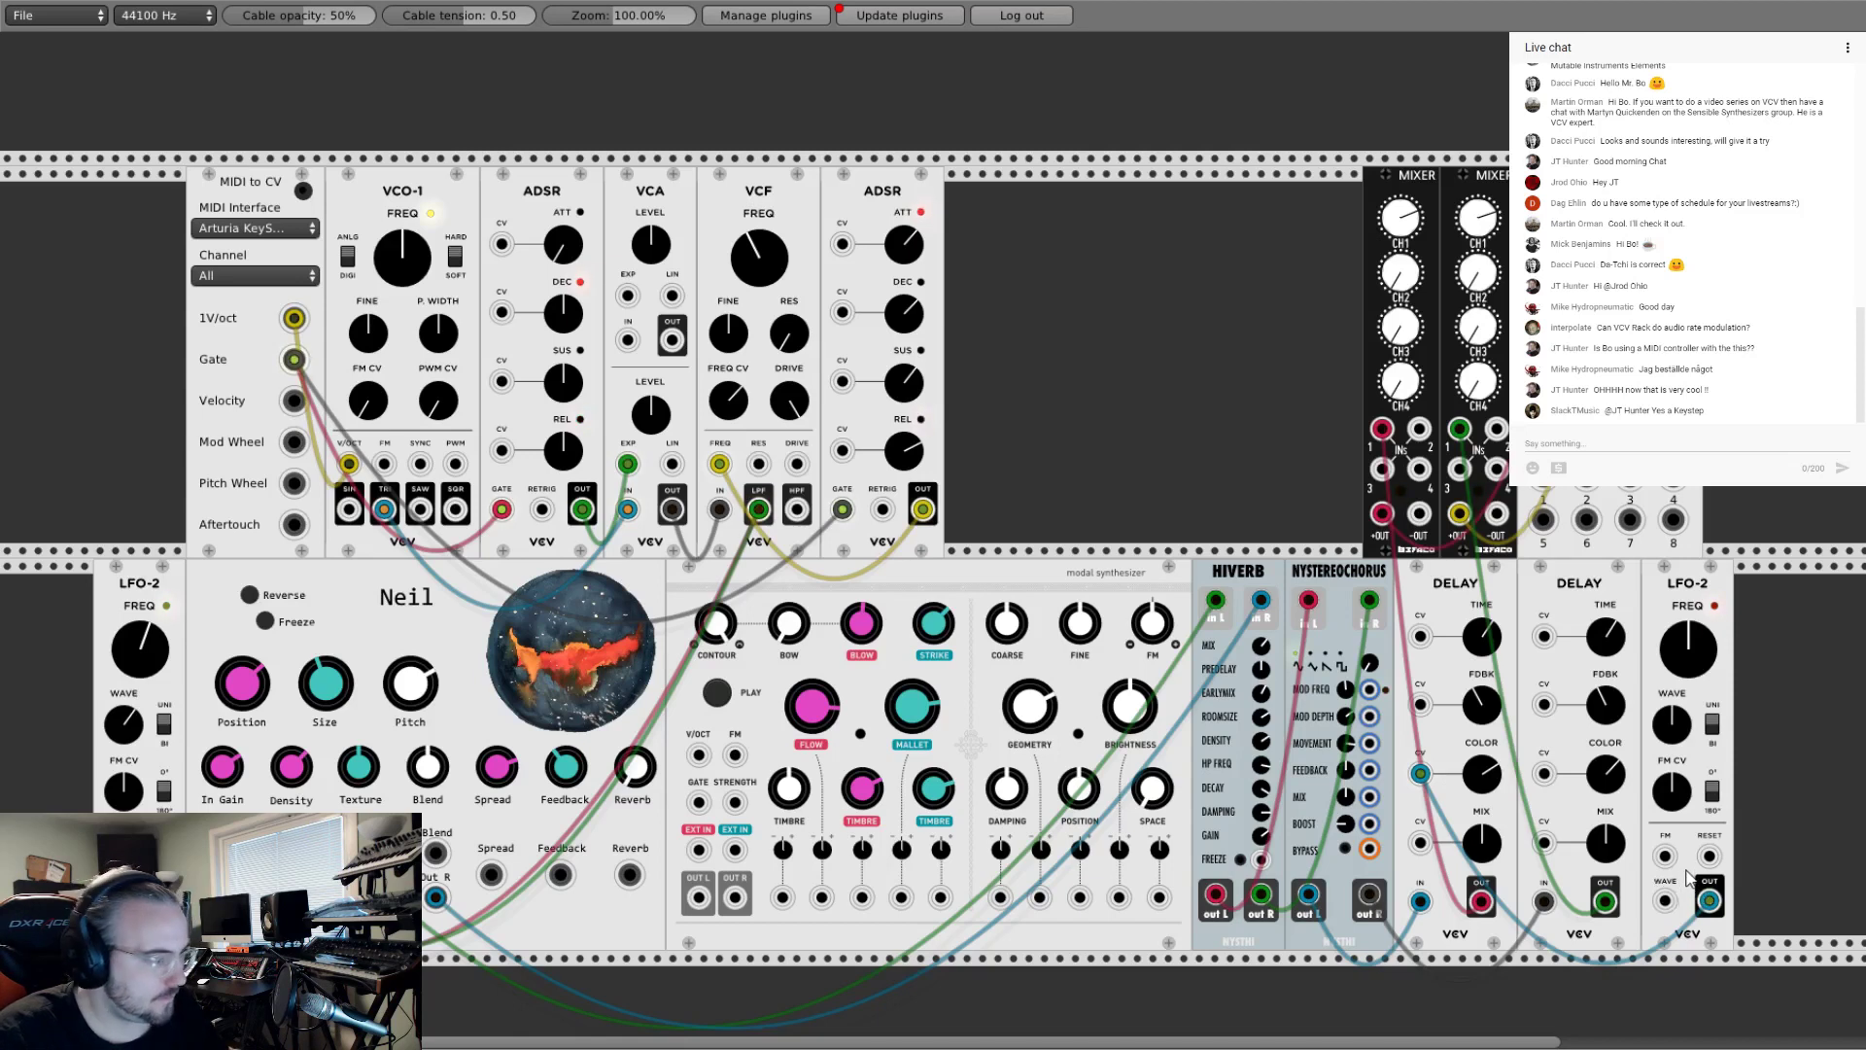
{"action": "left_click_drag", "start_coordinate": [1709, 900], "coordinate": [1422, 706]}
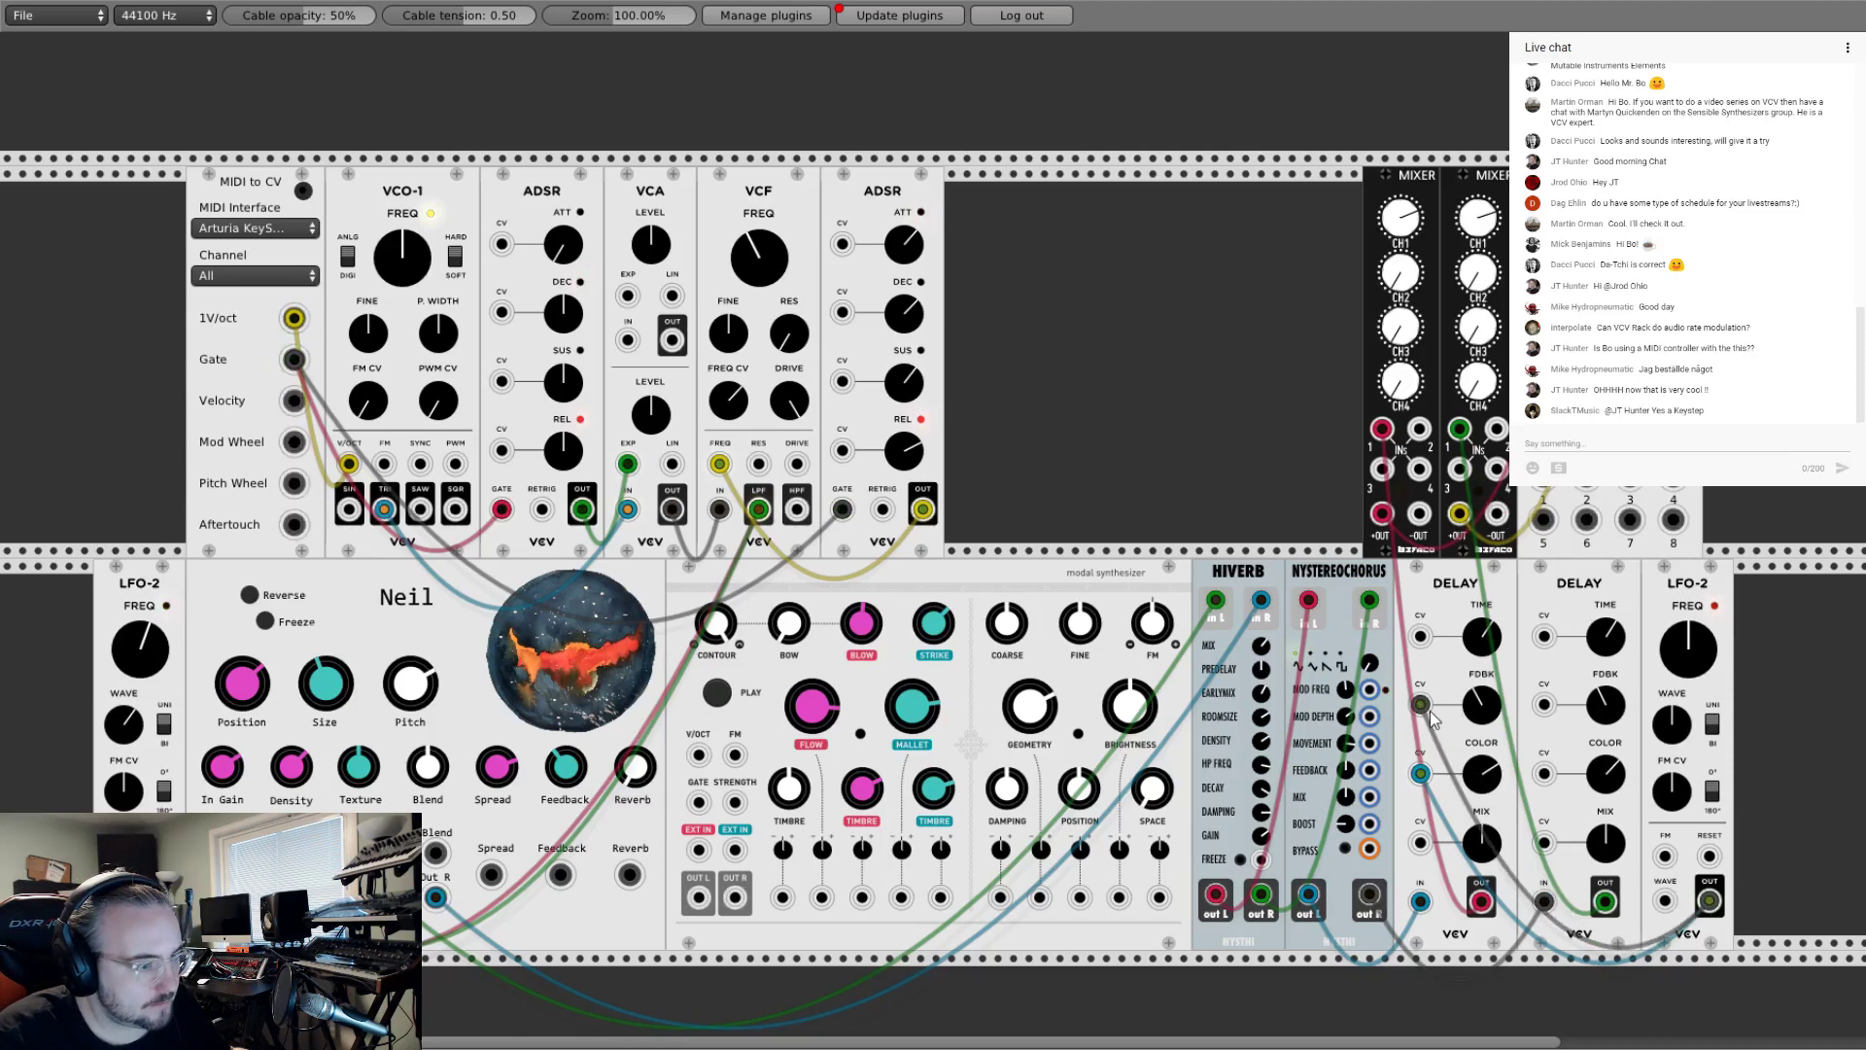
Step: Add another LFO-2 beside the one after the Delays and lower the FREQ of the existing one
{"action": "right_click", "coordinate": [1779, 754]}
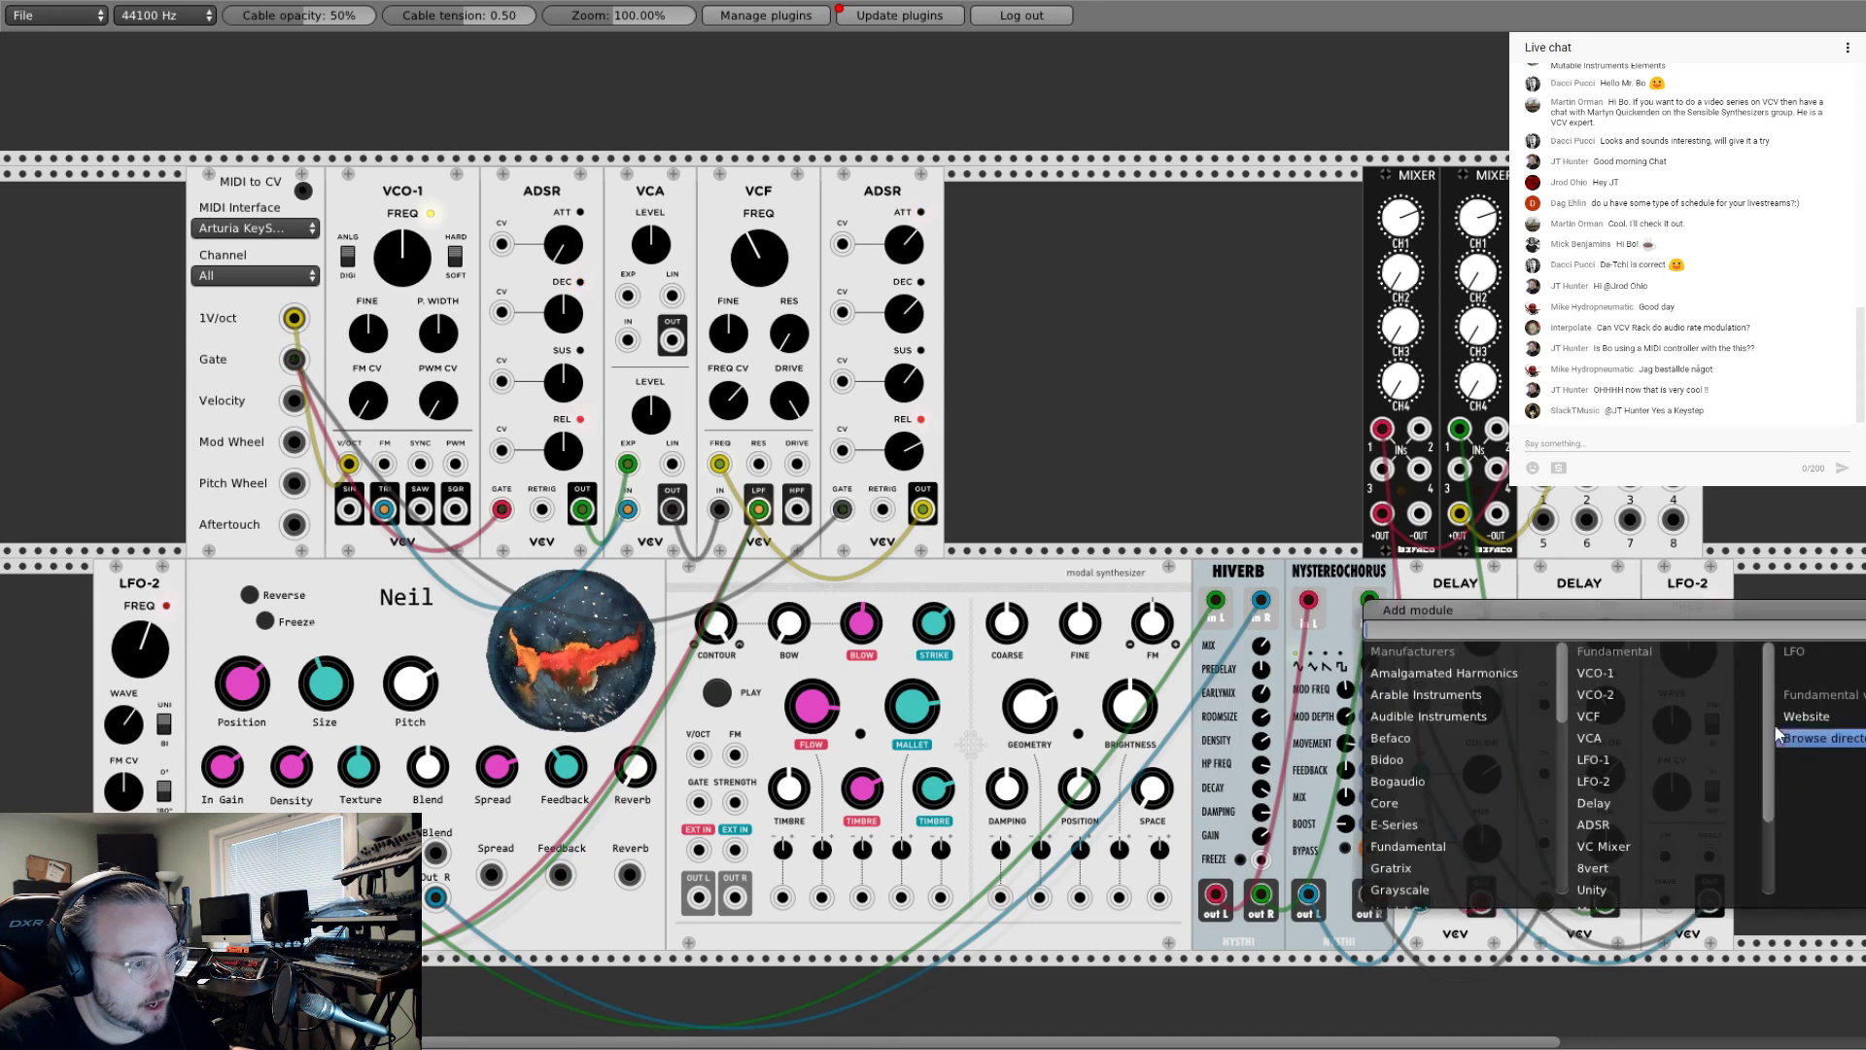
{"action": "left_click", "coordinate": [1644, 780]}
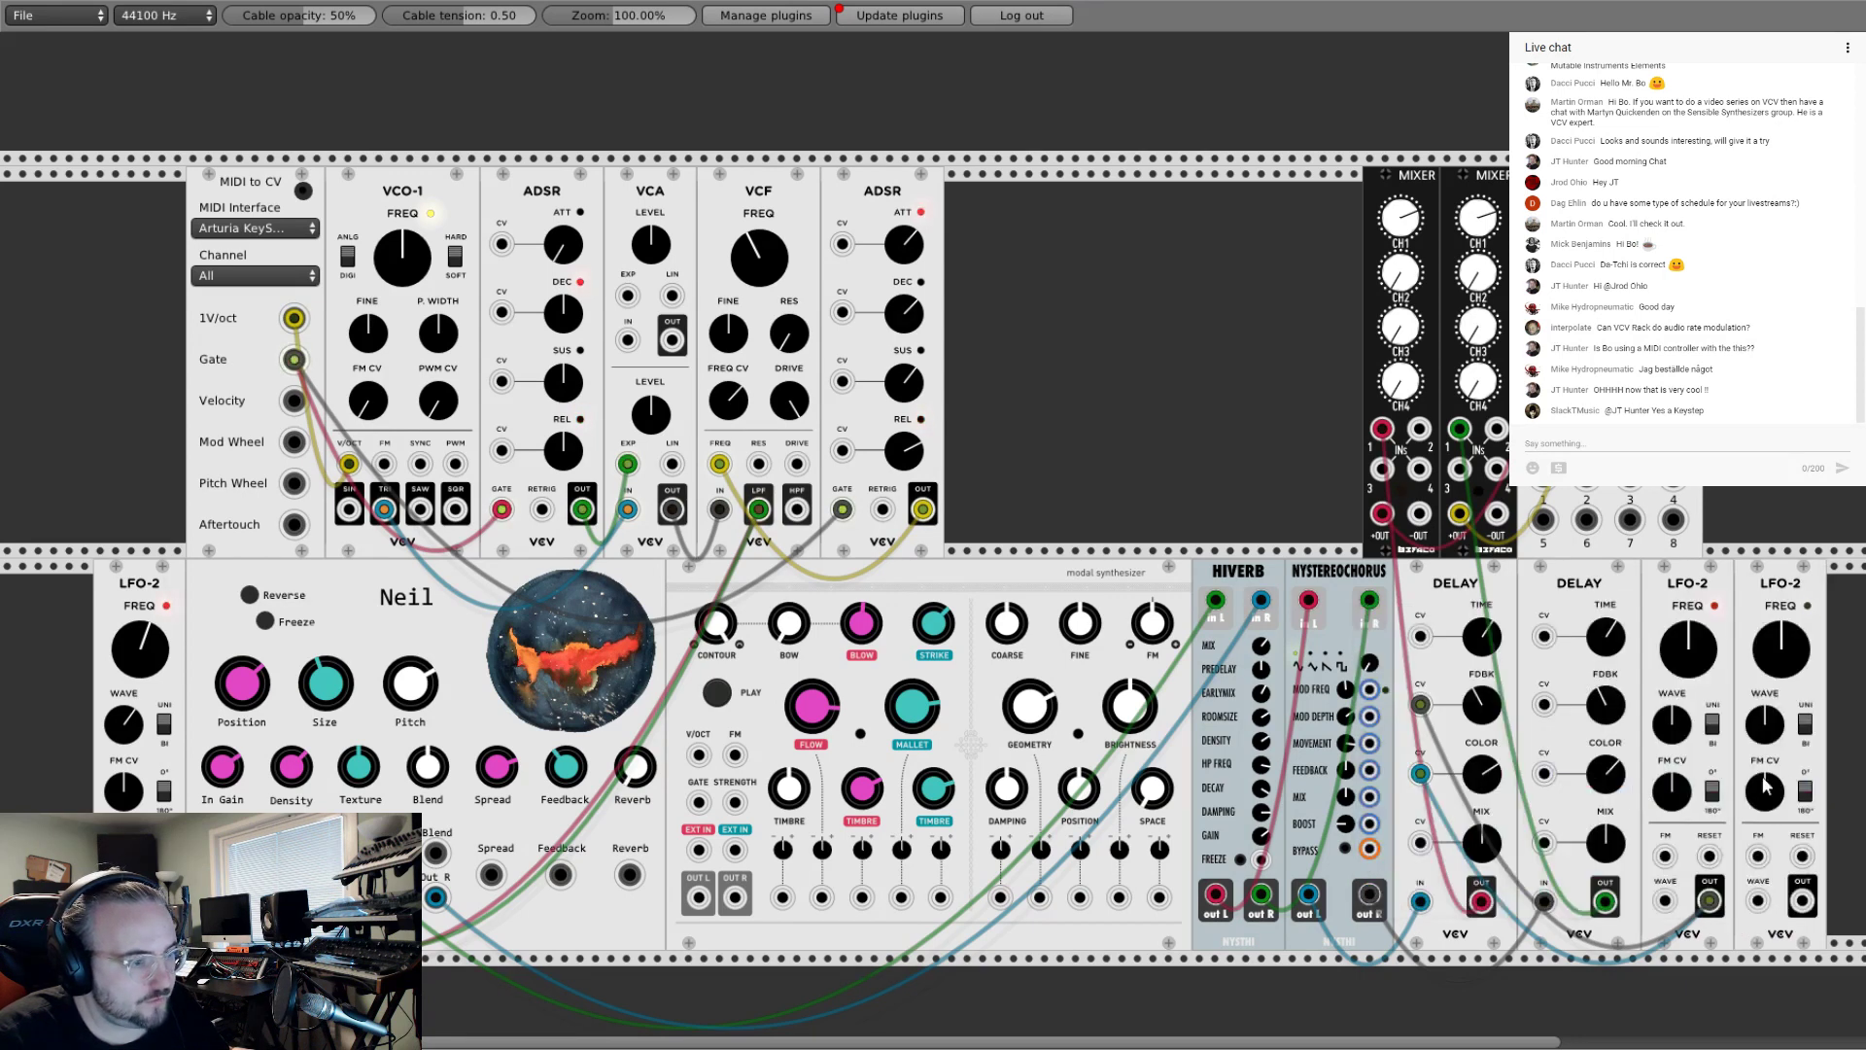
{"action": "left_click_drag", "start_coordinate": [1688, 648], "coordinate": [1688, 696]}
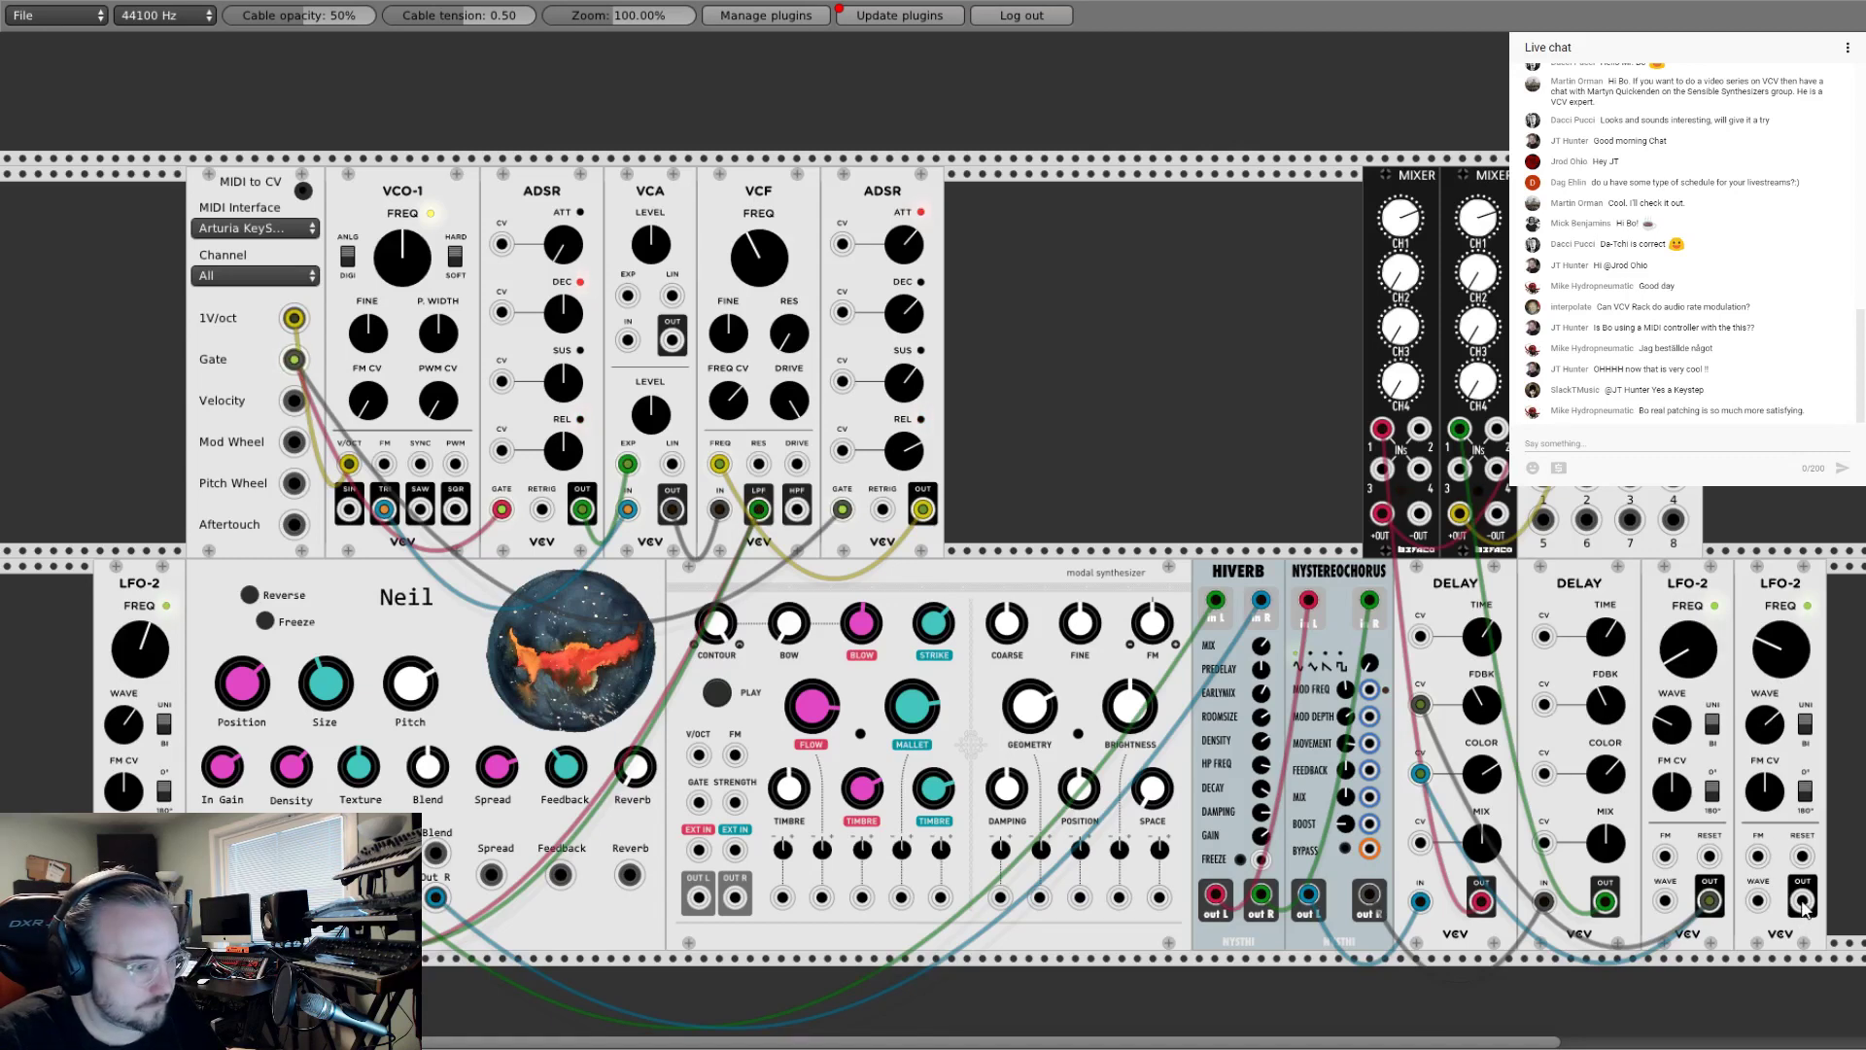
Step: Patch the last LFO-2's output into the second Delay's FDBK and COLOR CV inputs and lower its FREQ
{"action": "left_click_drag", "start_coordinate": [1803, 904], "coordinate": [1556, 712]}
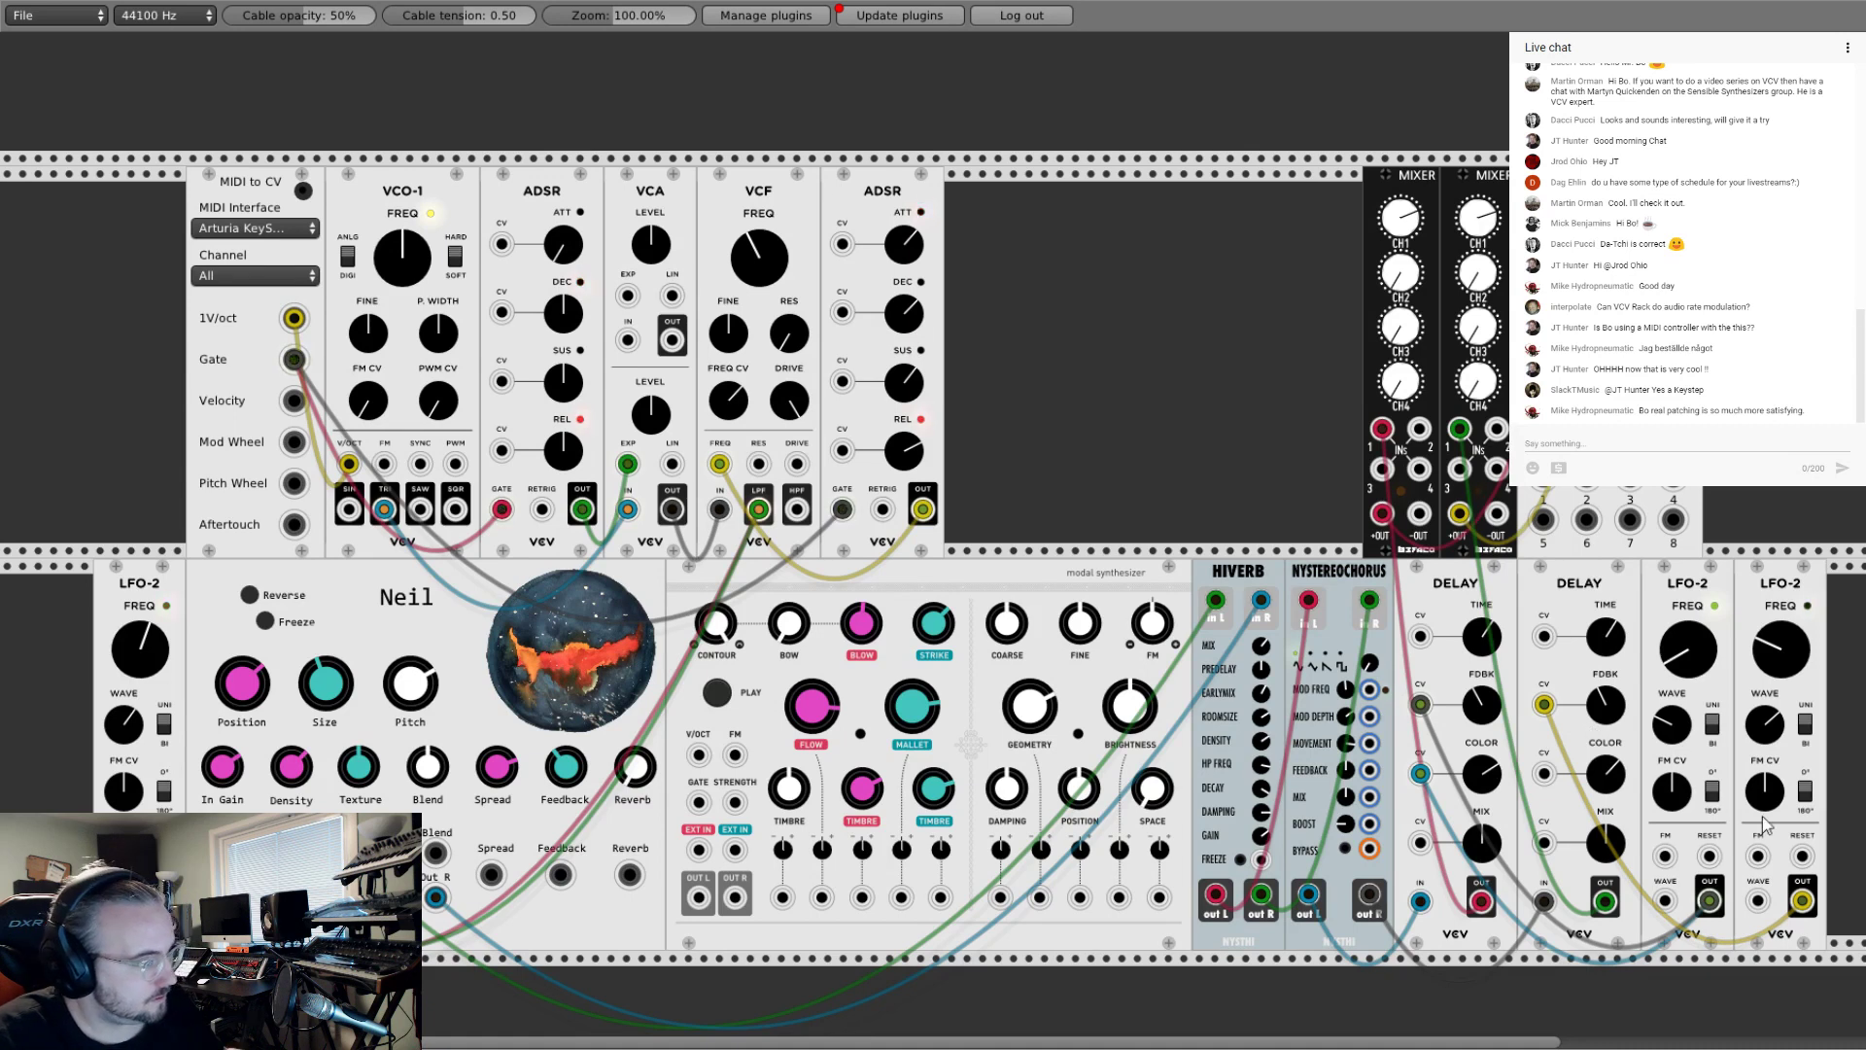
{"action": "left_click_drag", "start_coordinate": [1778, 649], "coordinate": [1778, 685]}
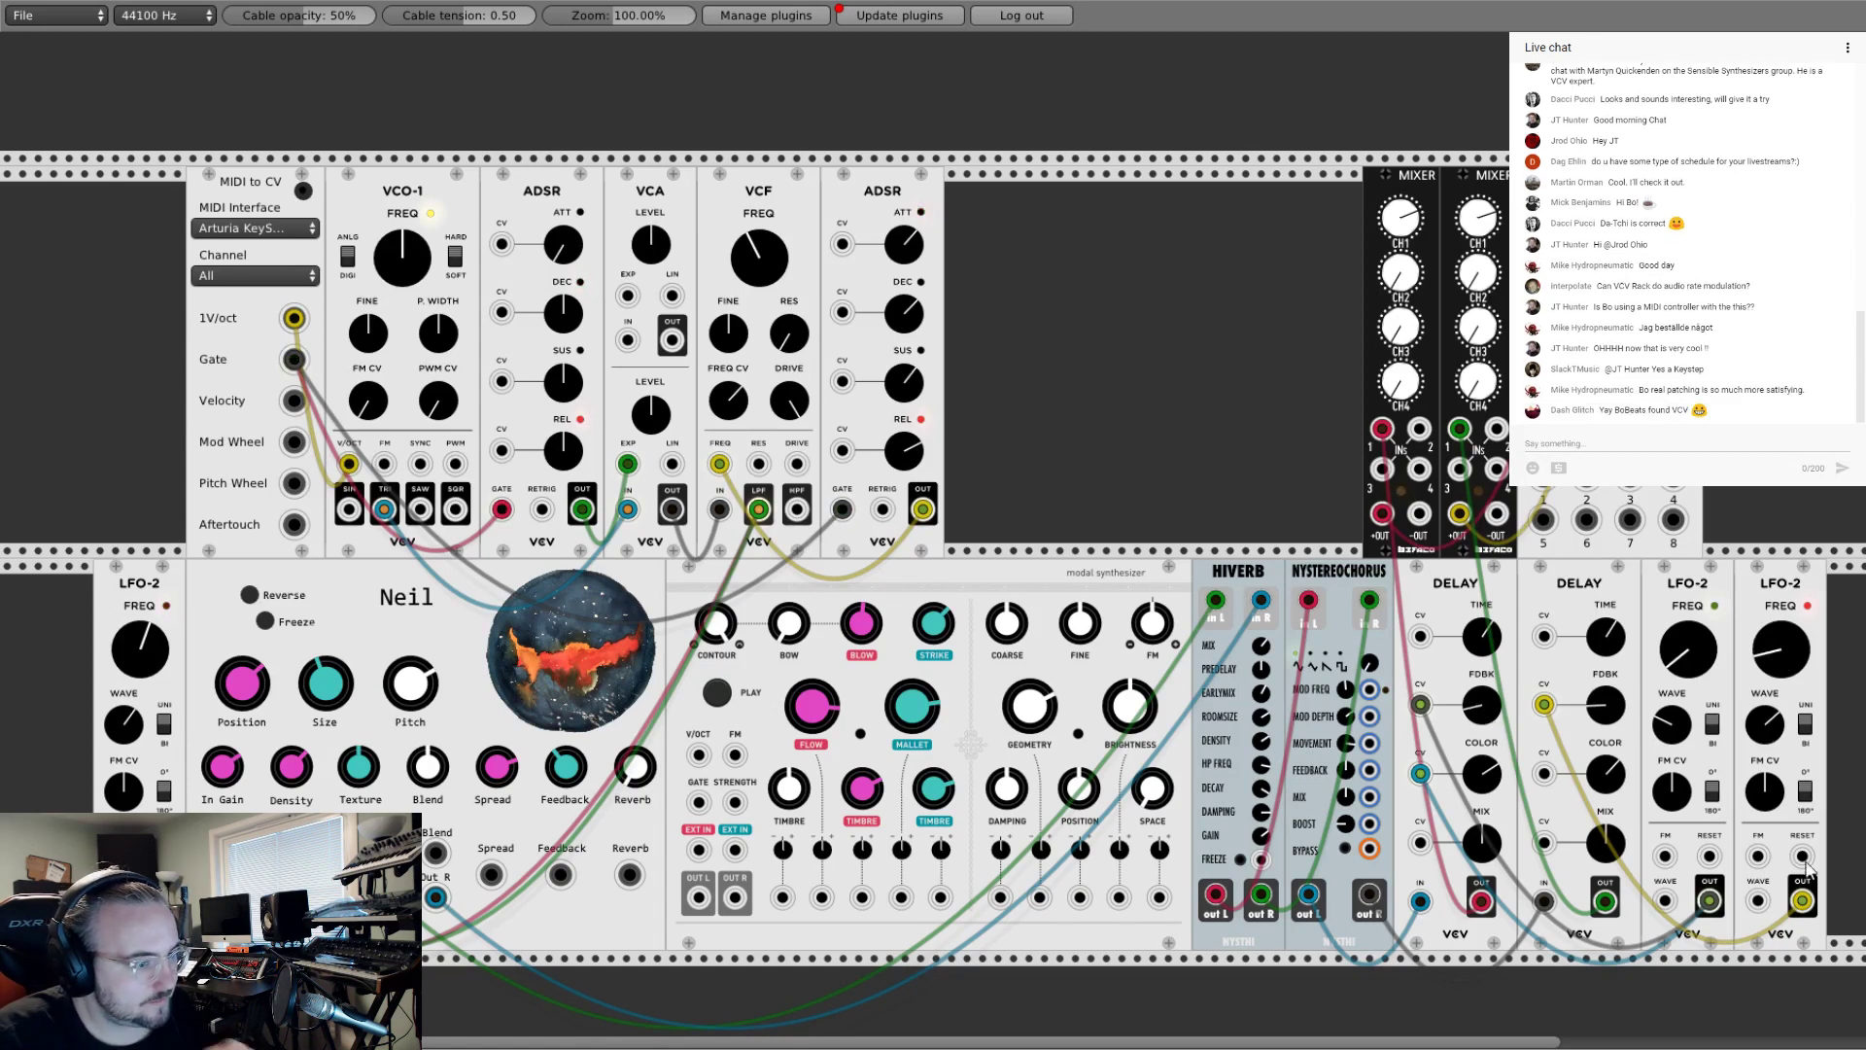
{"action": "left_click_drag", "start_coordinate": [1802, 899], "coordinate": [1544, 773]}
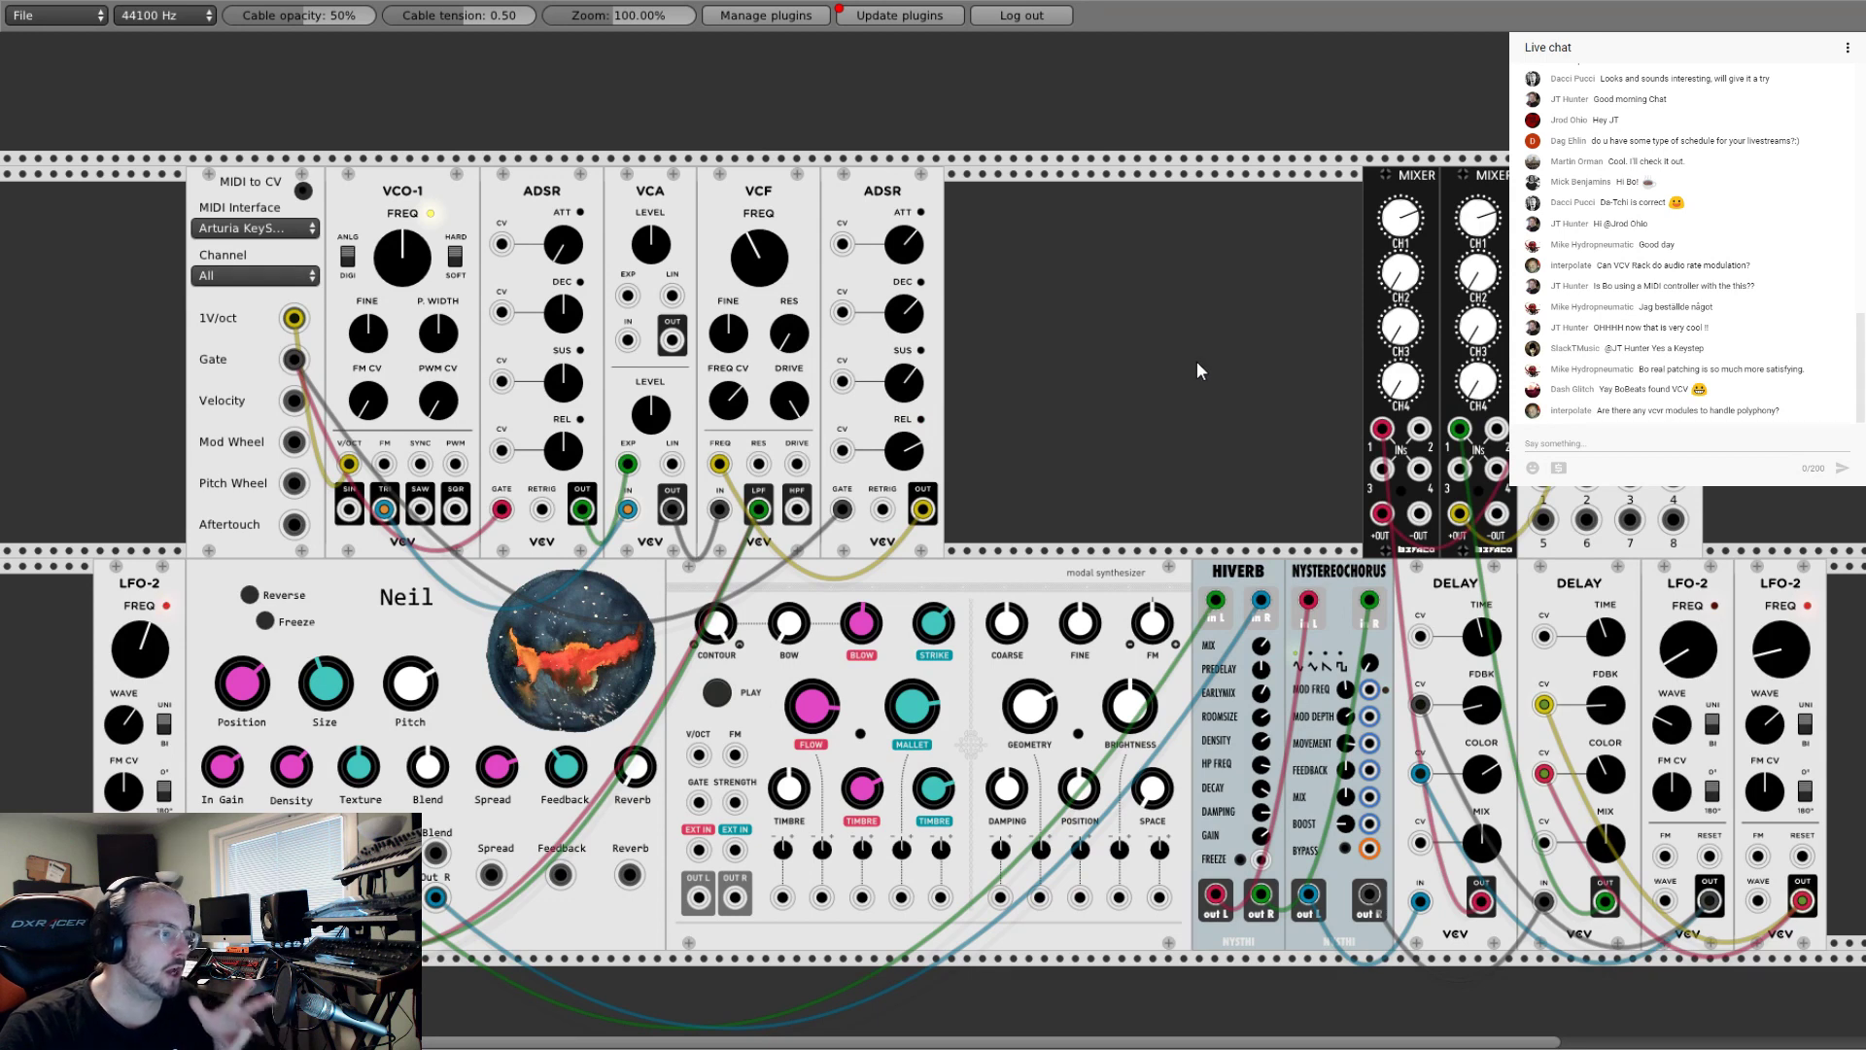
{"action": "right_click", "coordinate": [1016, 316]}
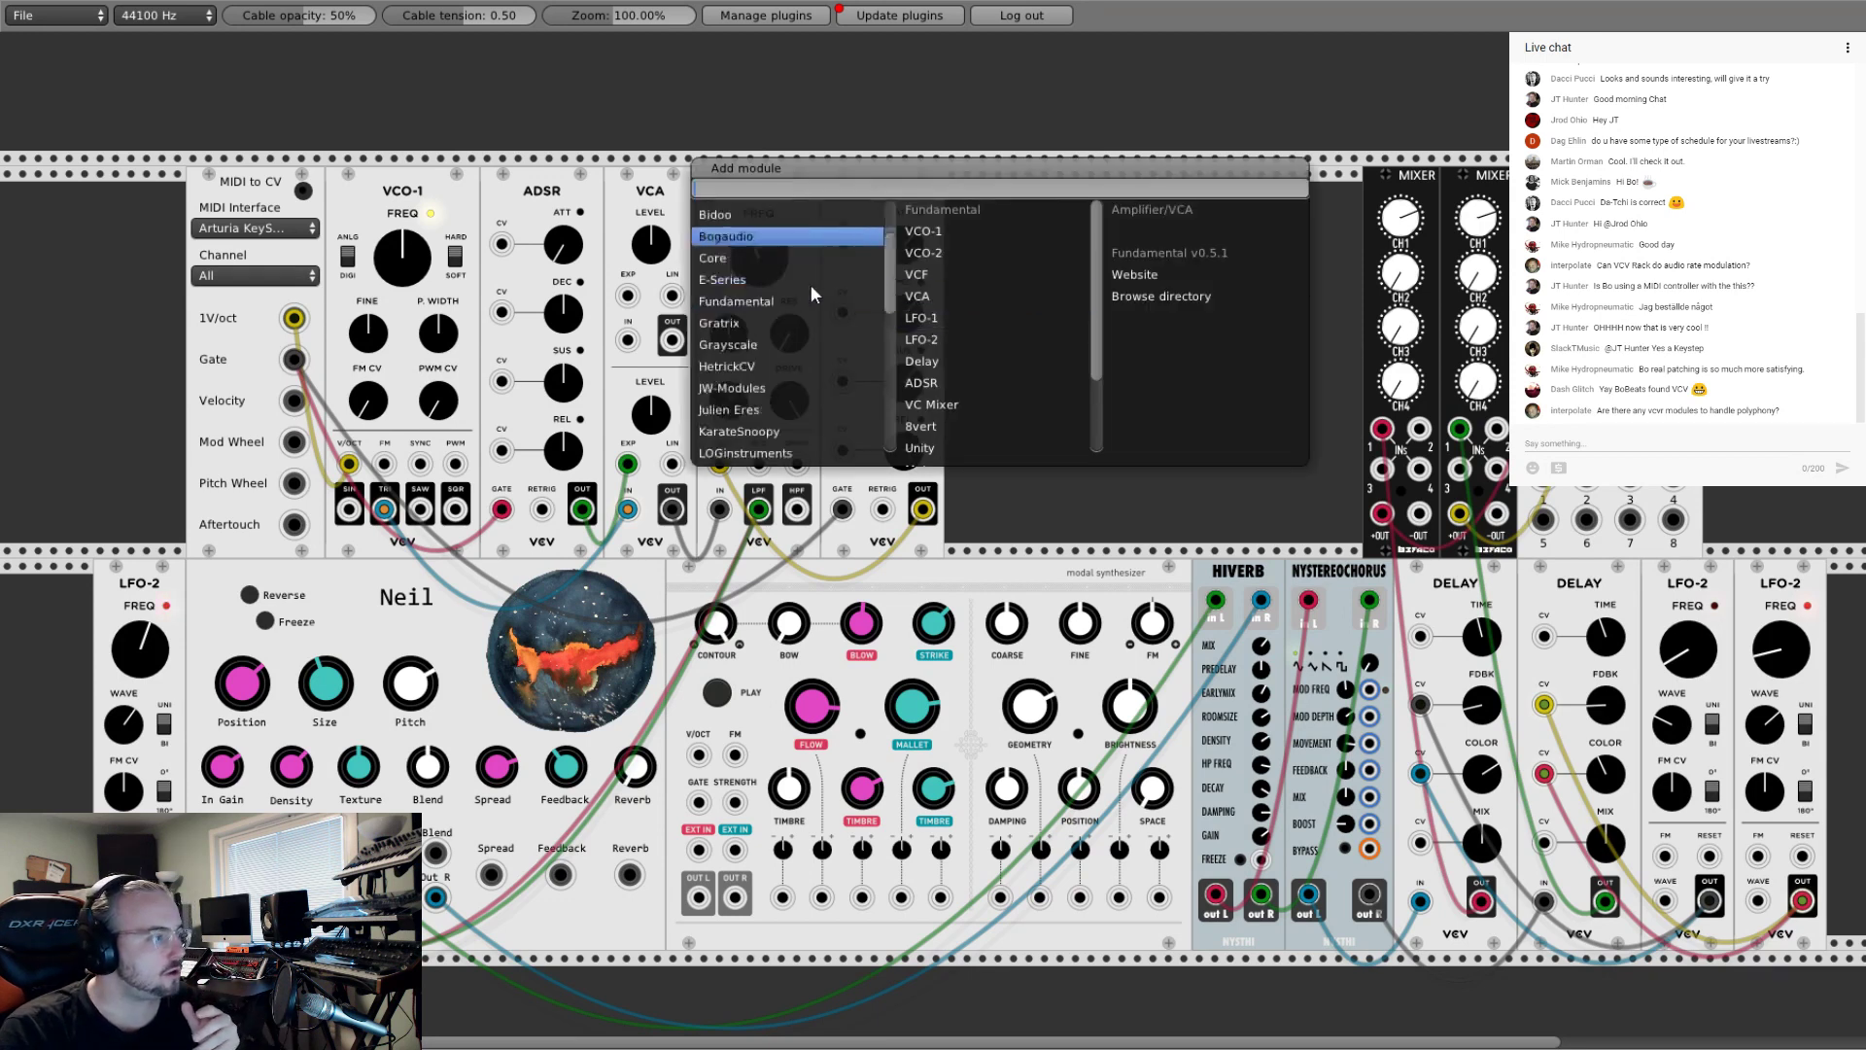
{"action": "scroll", "coordinate": [796, 342], "scroll_direction": "down", "scroll_amount": 5}
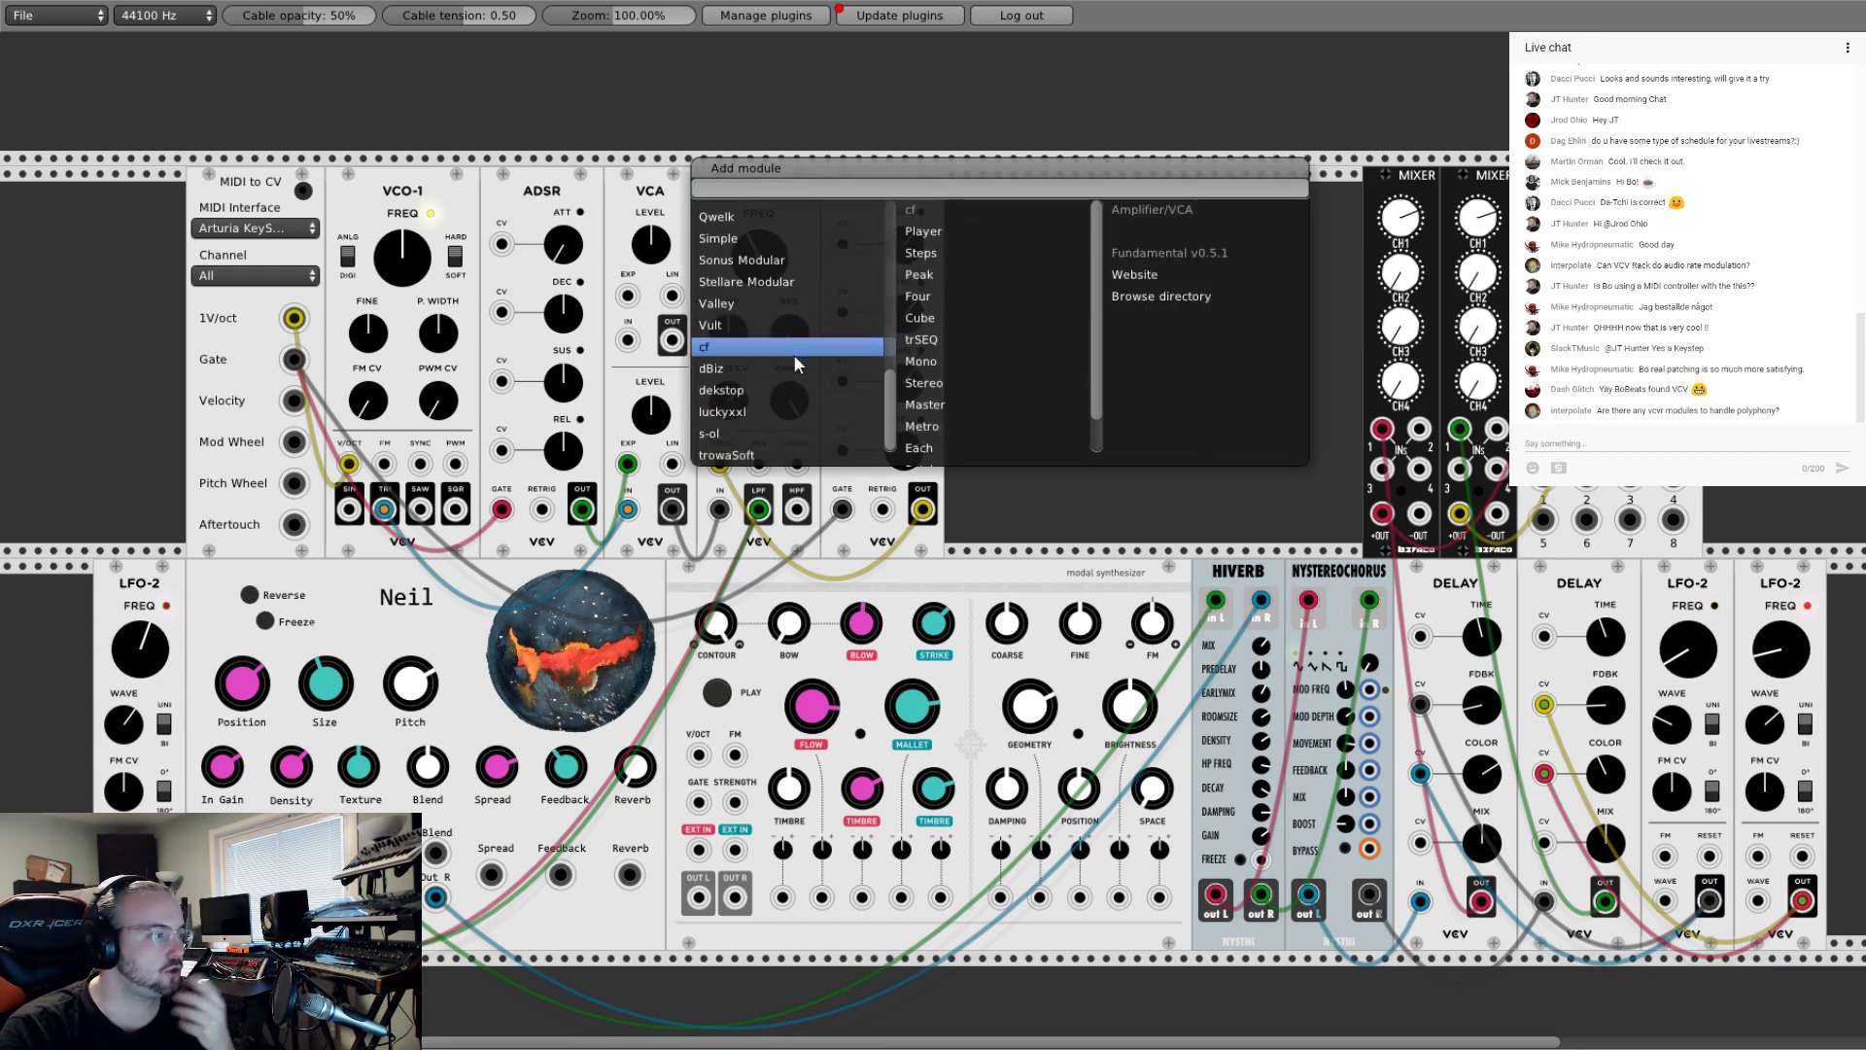
{"action": "left_click", "coordinate": [1180, 512]}
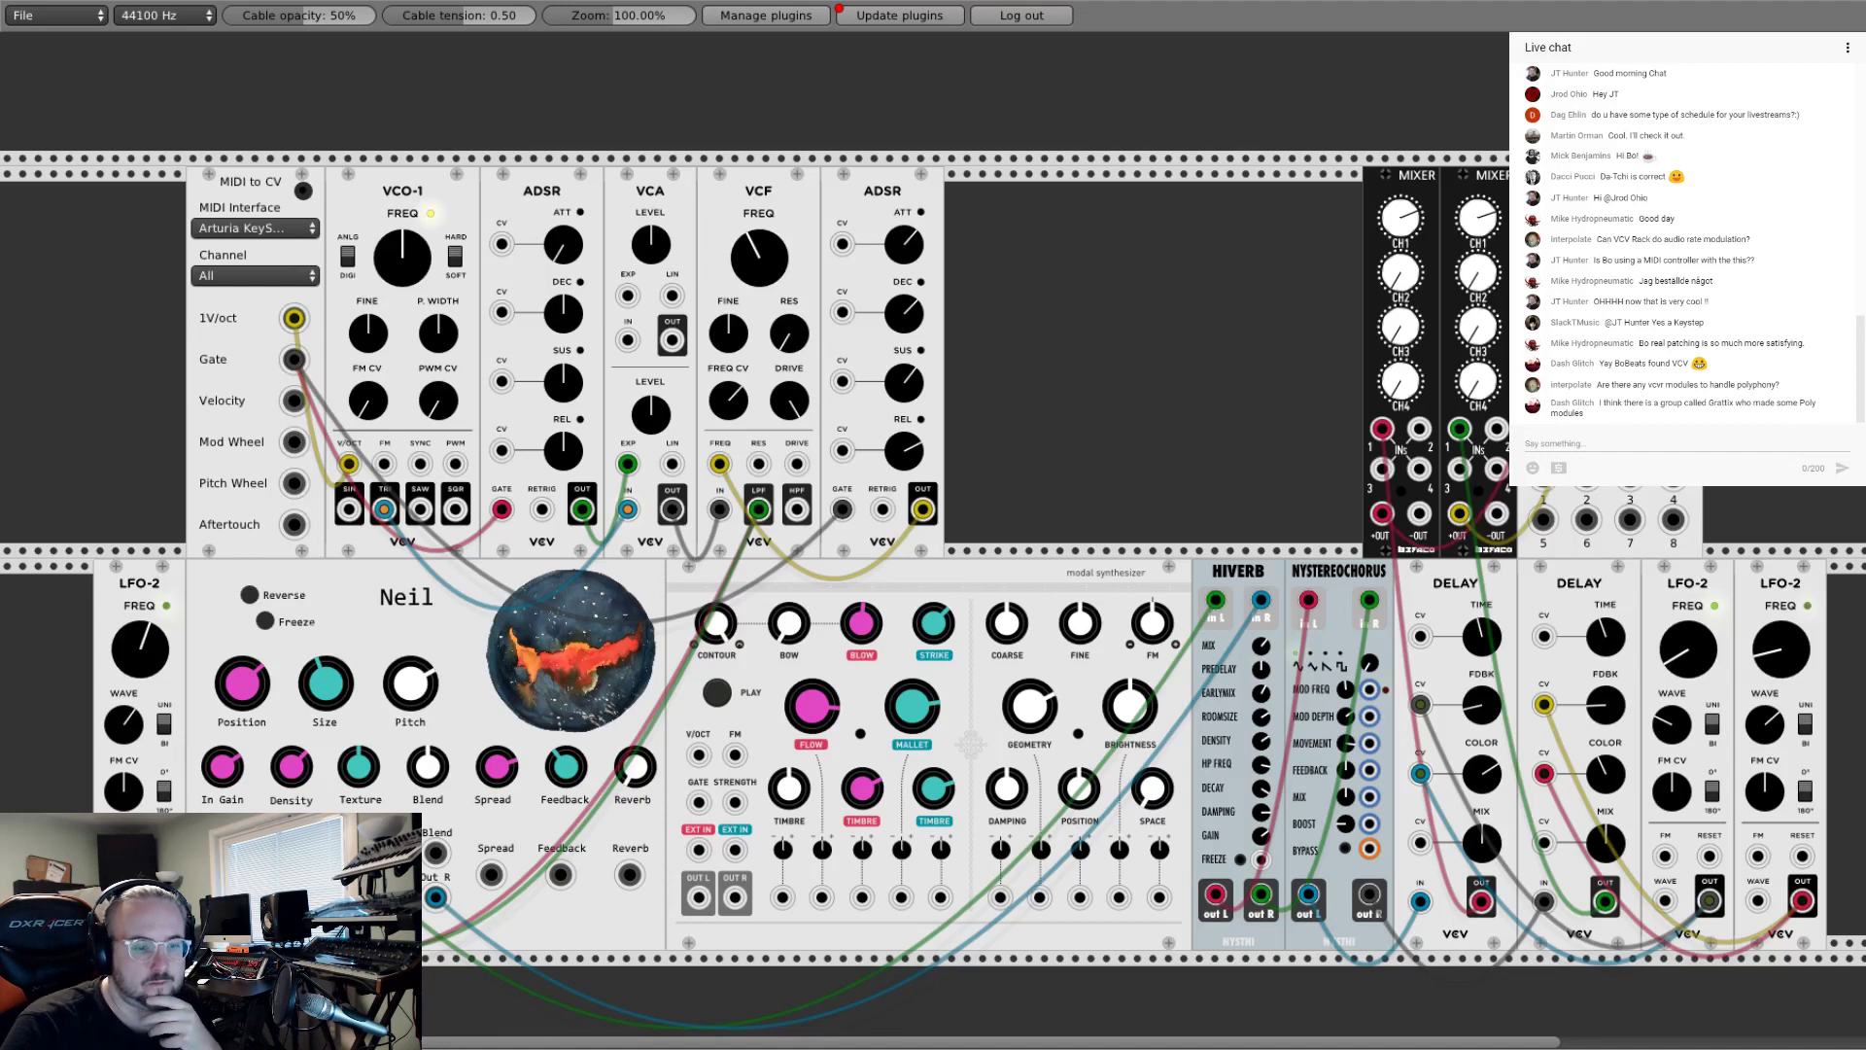
Step: Try out the Gratrix Chord-G1 module in the empty space of the upper row and delete it
{"action": "right_click", "coordinate": [1006, 309]}
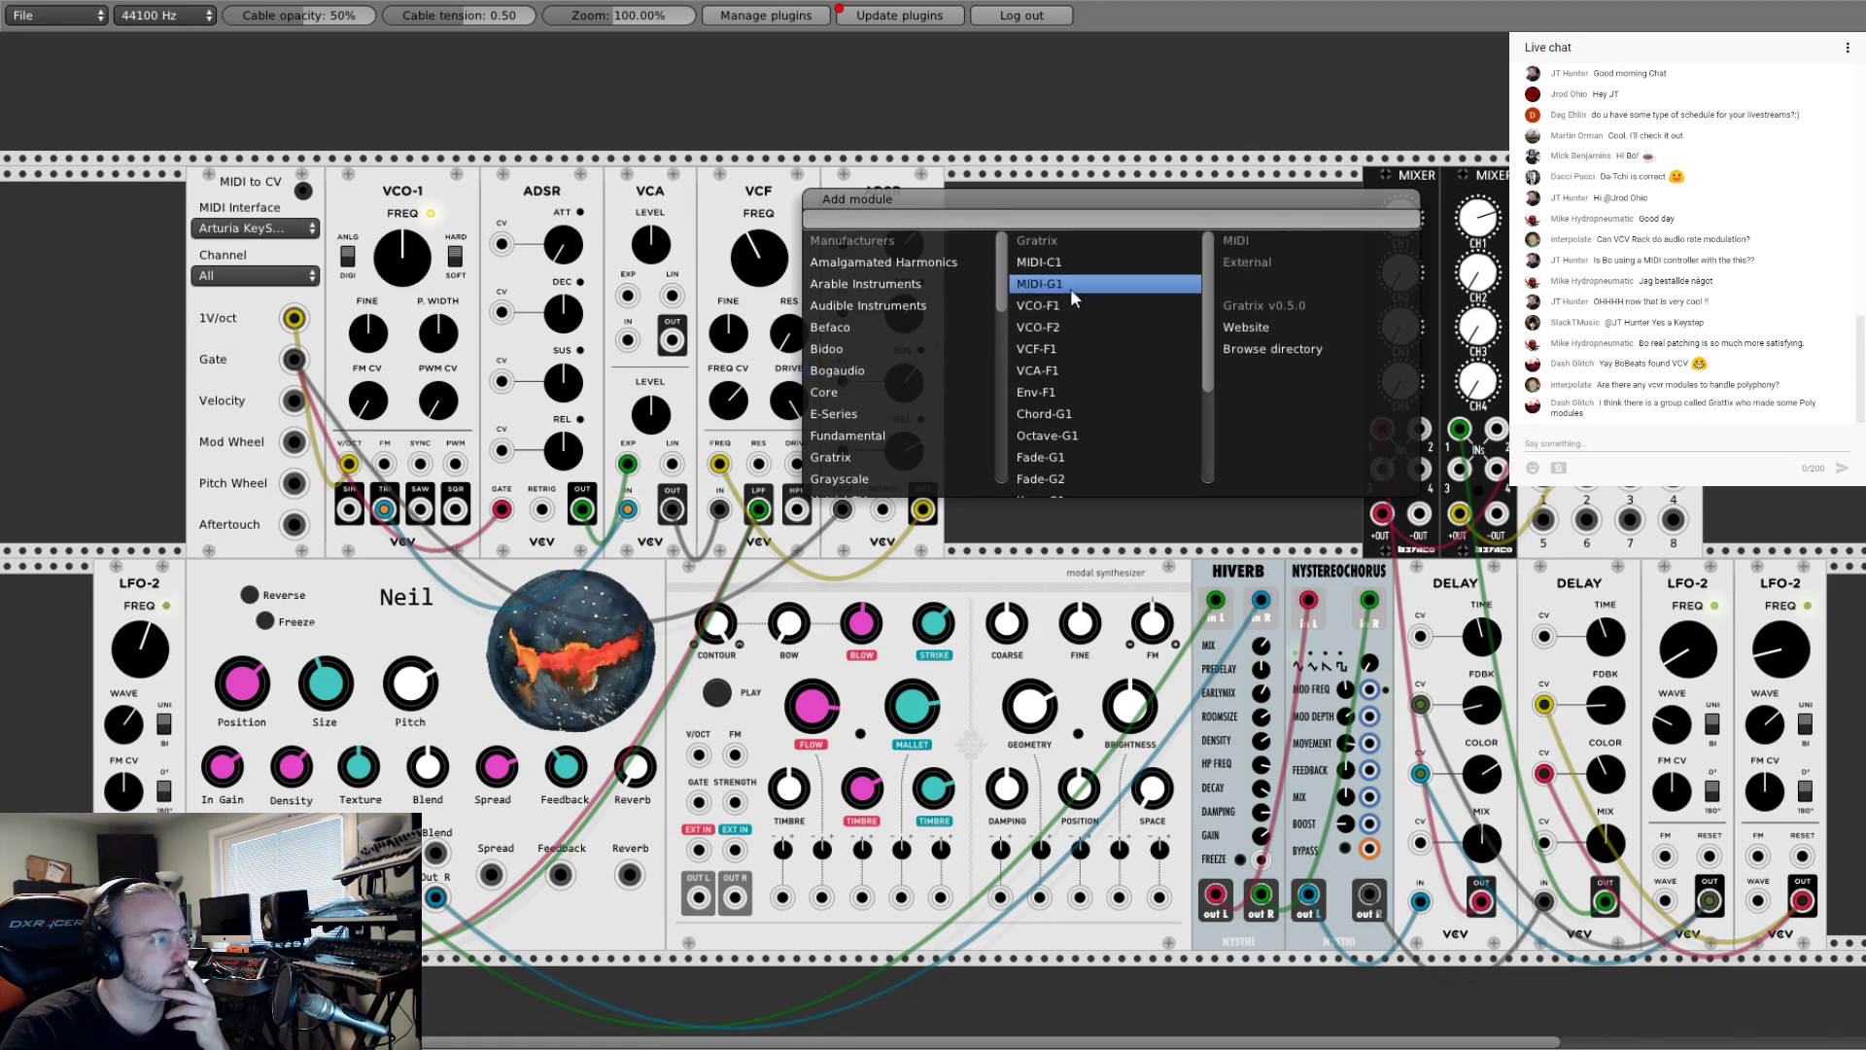
{"action": "scroll", "coordinate": [1071, 418], "scroll_direction": "down", "scroll_amount": 3}
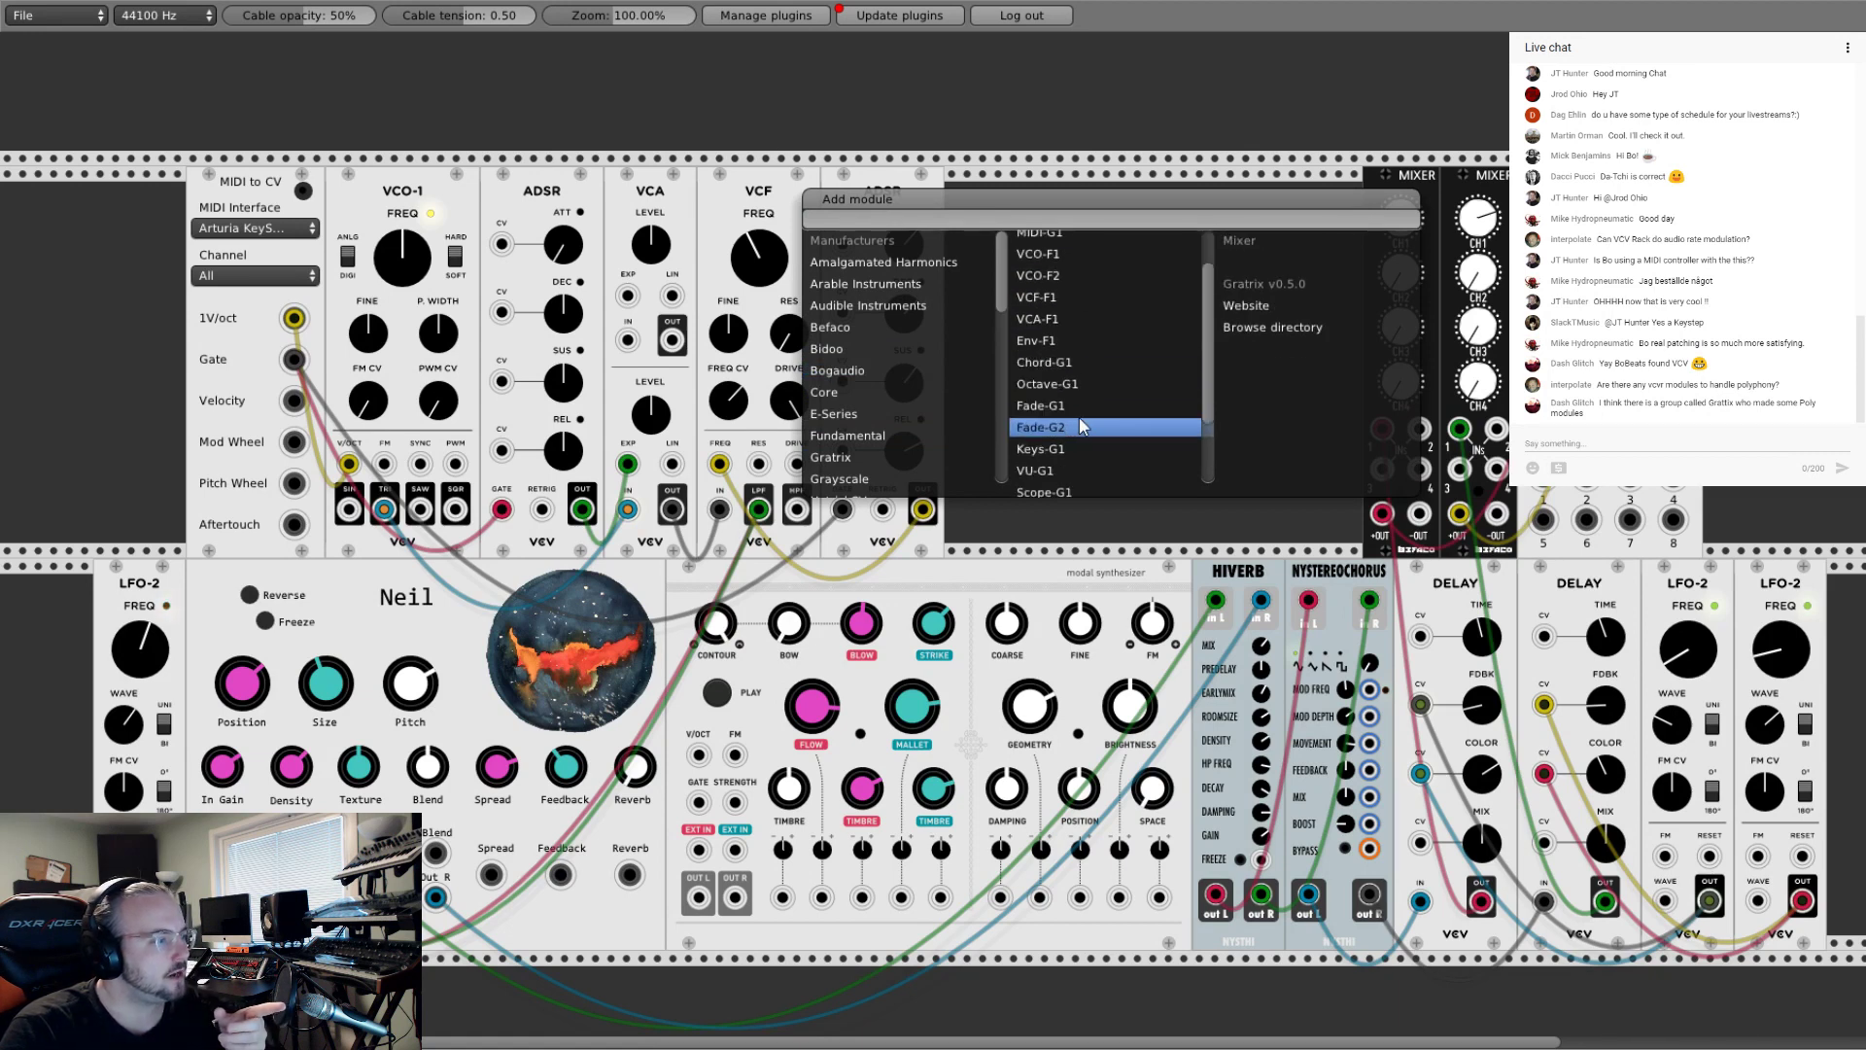
{"action": "scroll", "coordinate": [1092, 435], "scroll_direction": "up", "scroll_amount": 2}
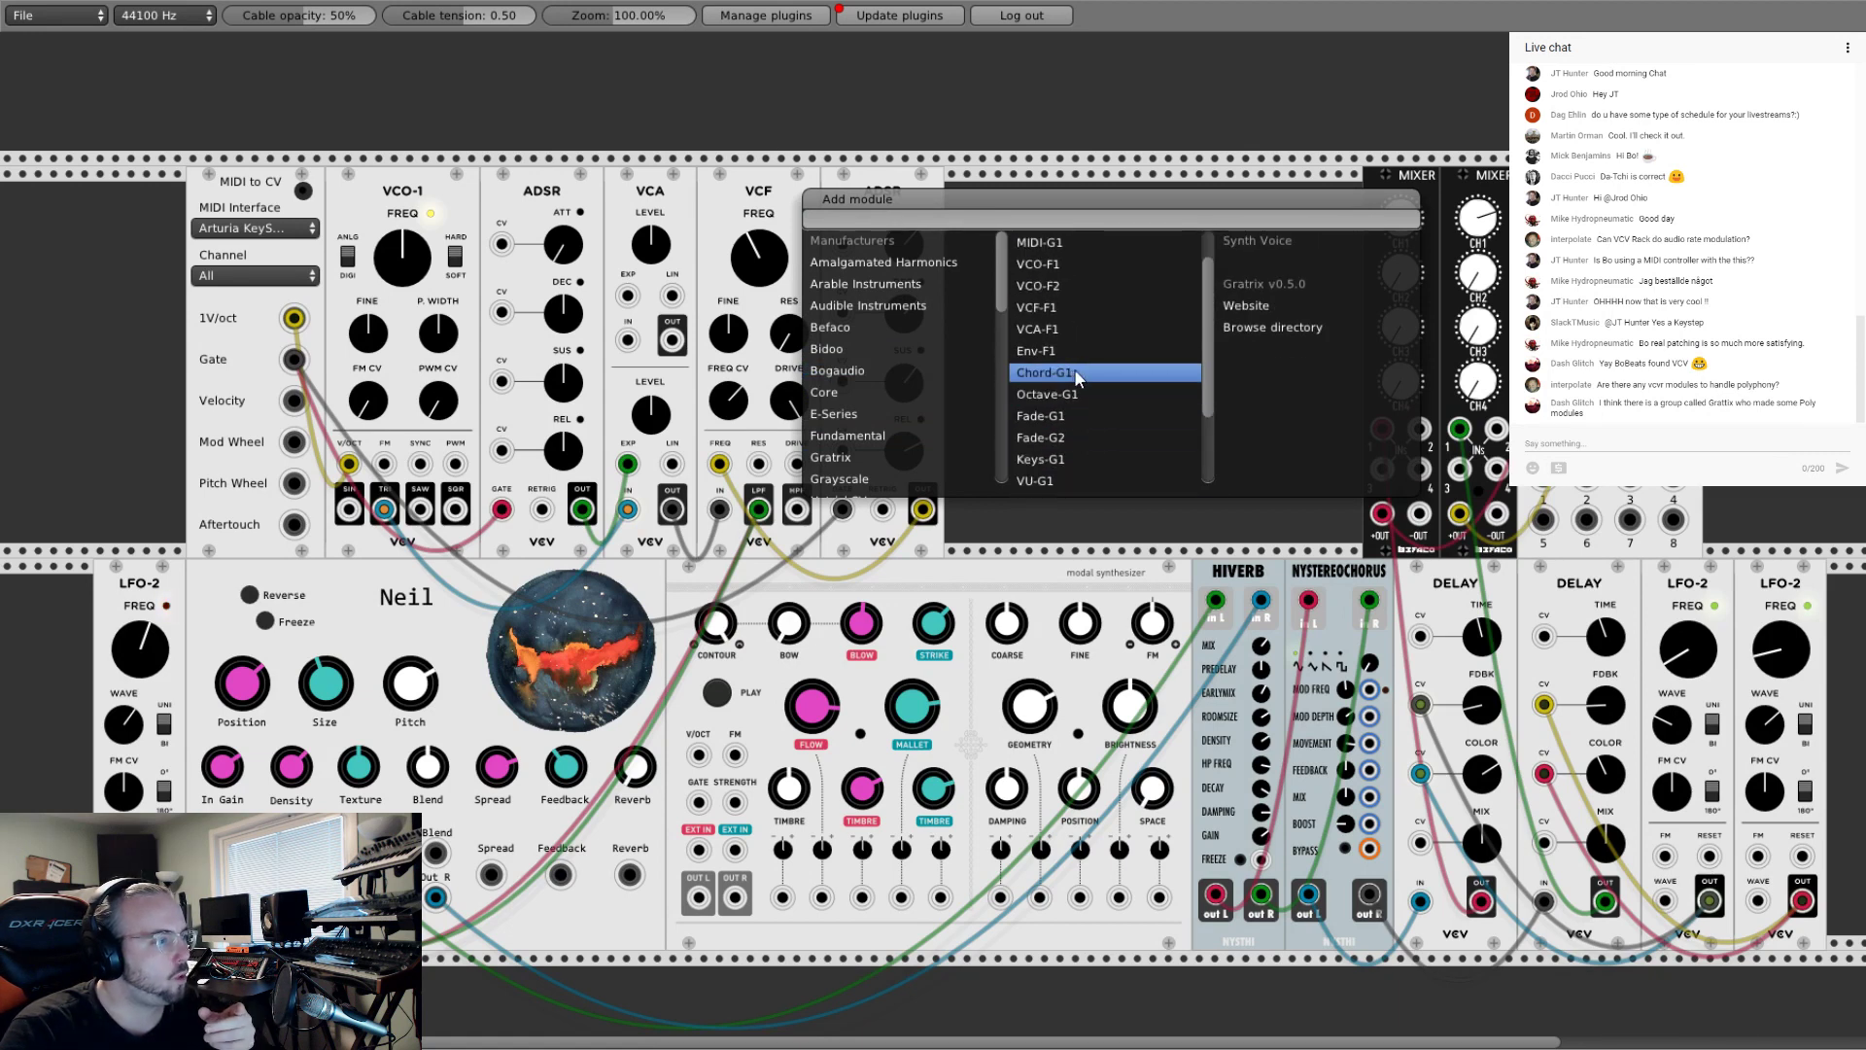
{"action": "left_click", "coordinate": [1053, 375]}
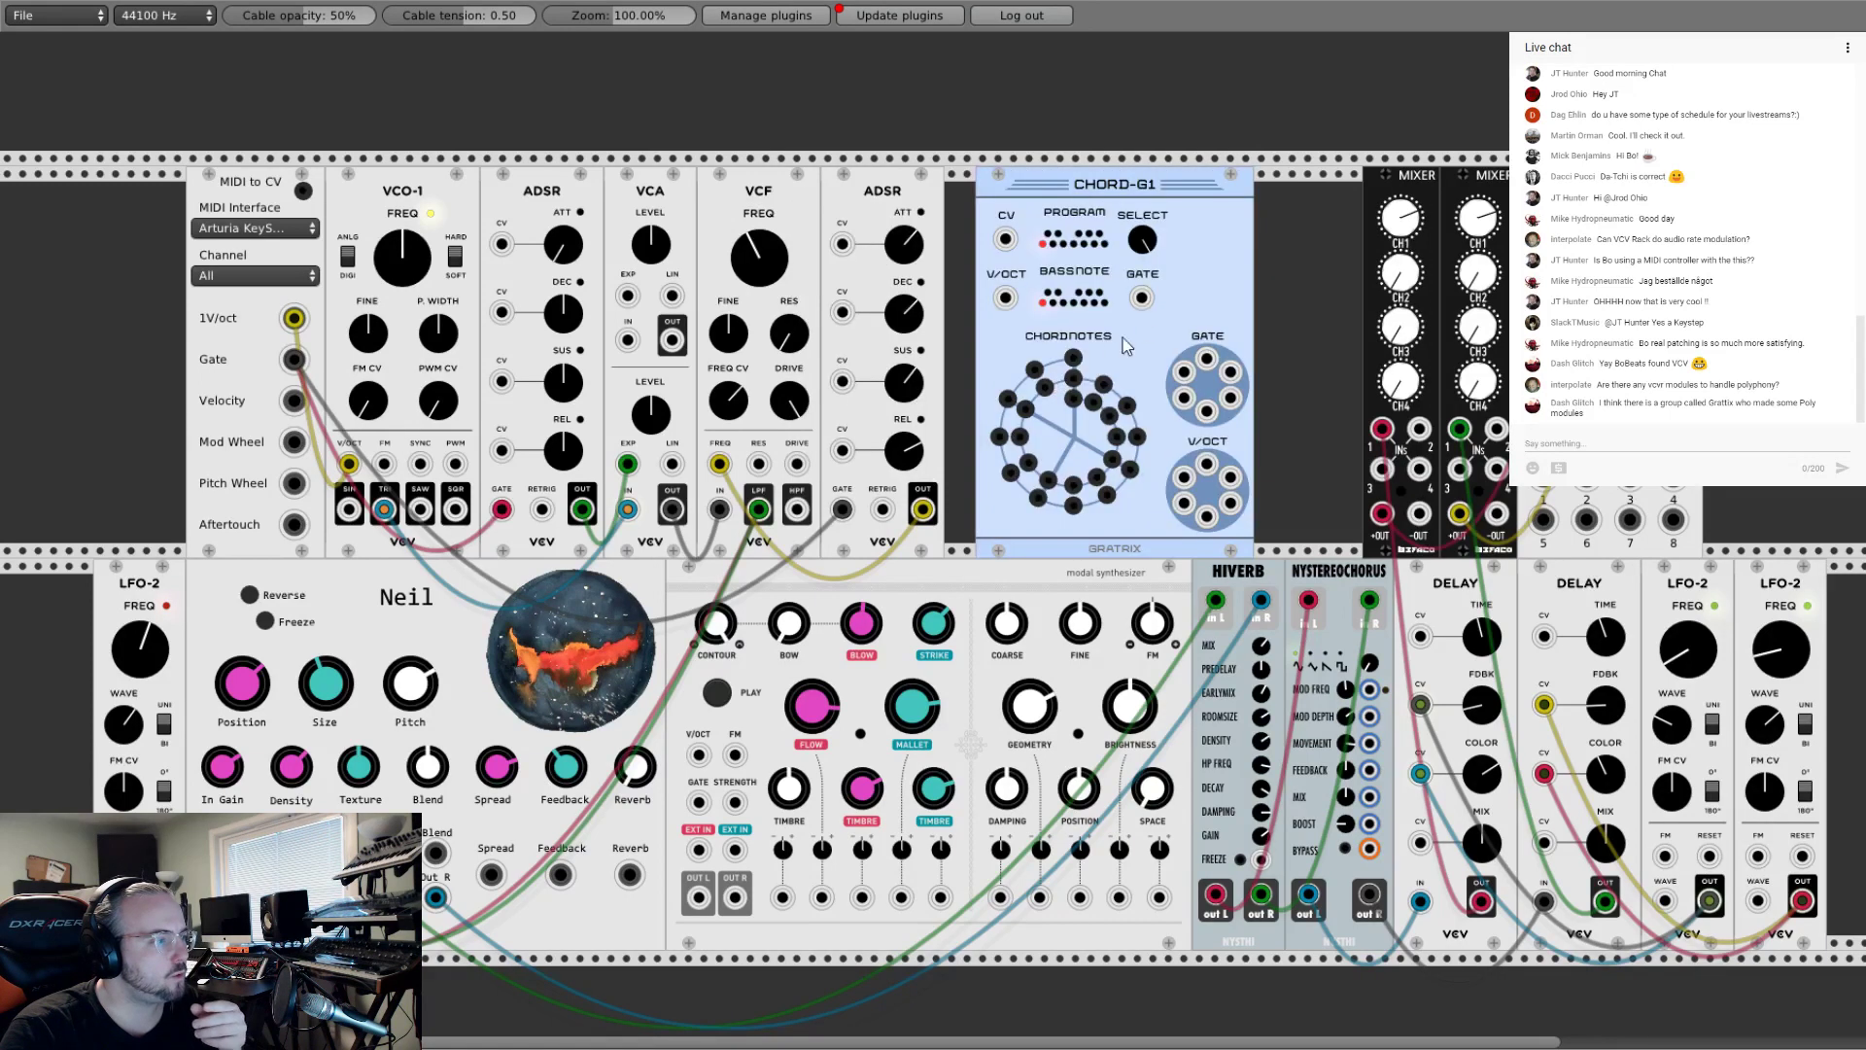
{"action": "right_click", "coordinate": [1183, 287]}
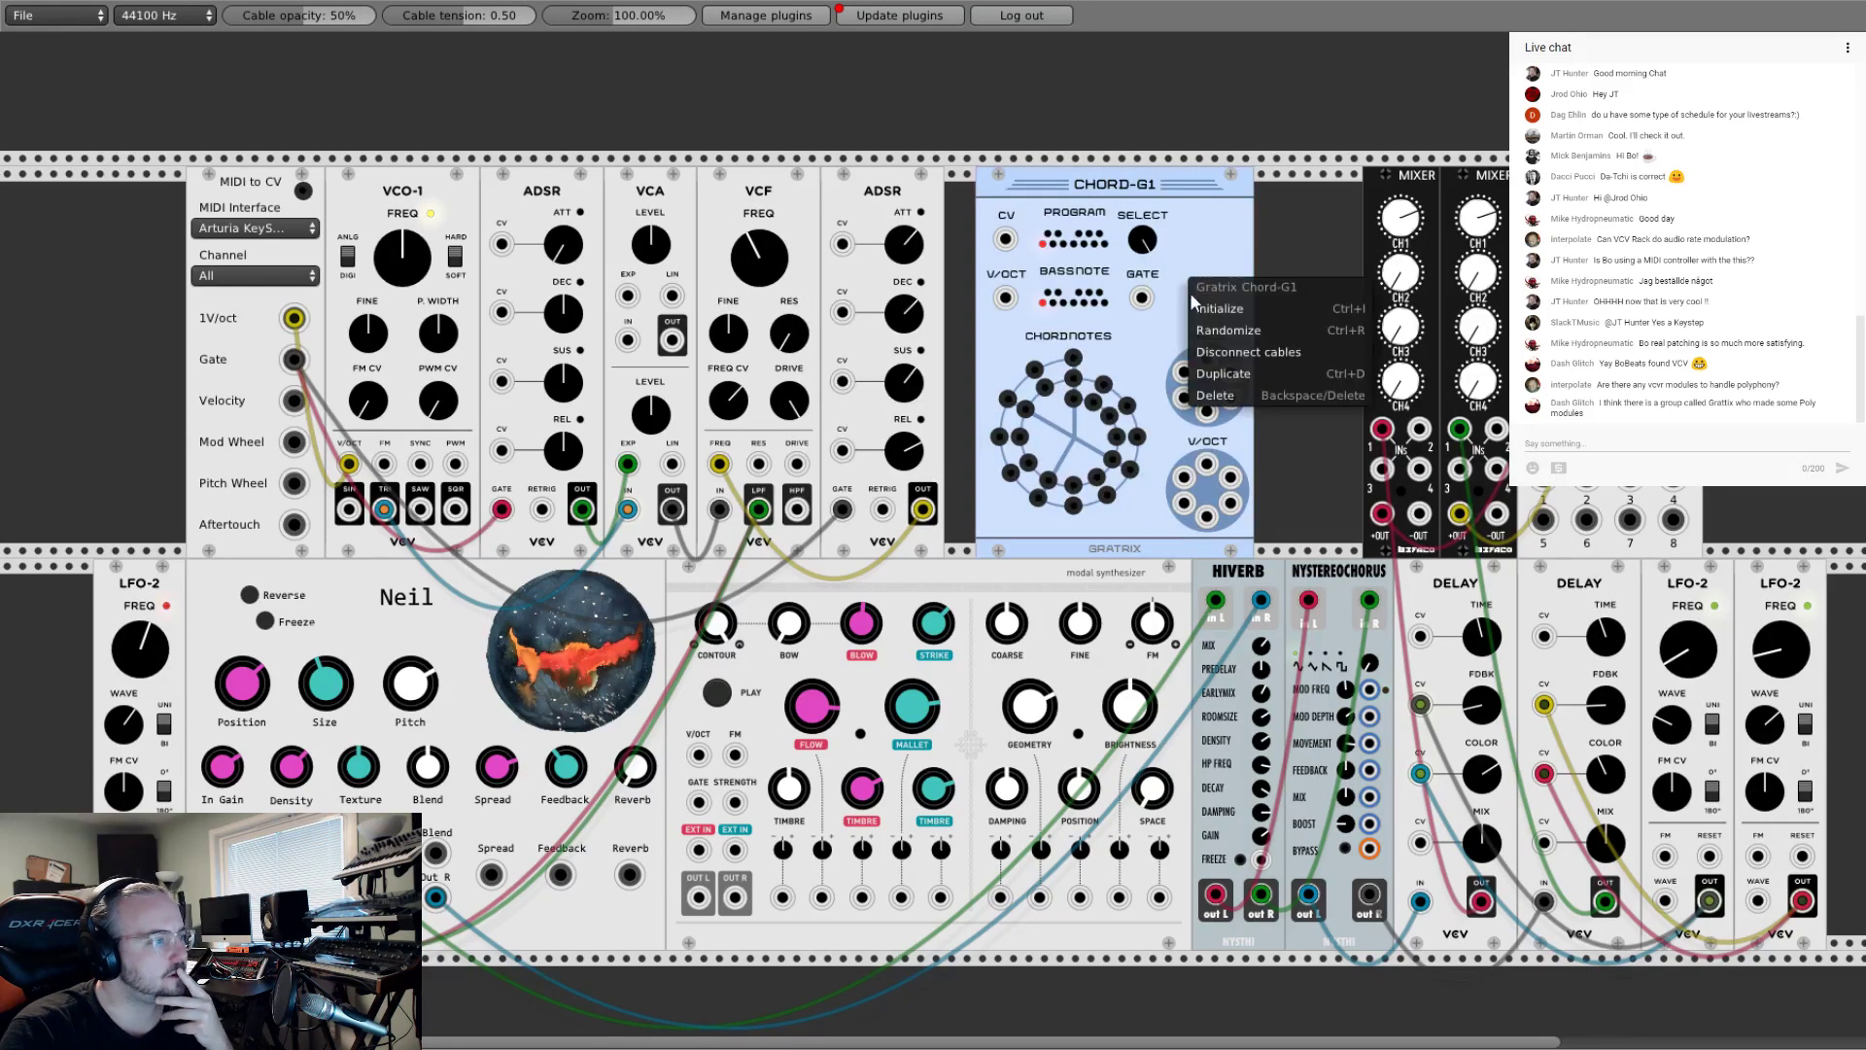
{"action": "left_click", "coordinate": [1235, 391]}
Step: Try out the Gratrix MIDI-C1 and MIDI-G1 modules in the upper row, deleting each one after viewing it
{"action": "right_click", "coordinate": [1128, 350]}
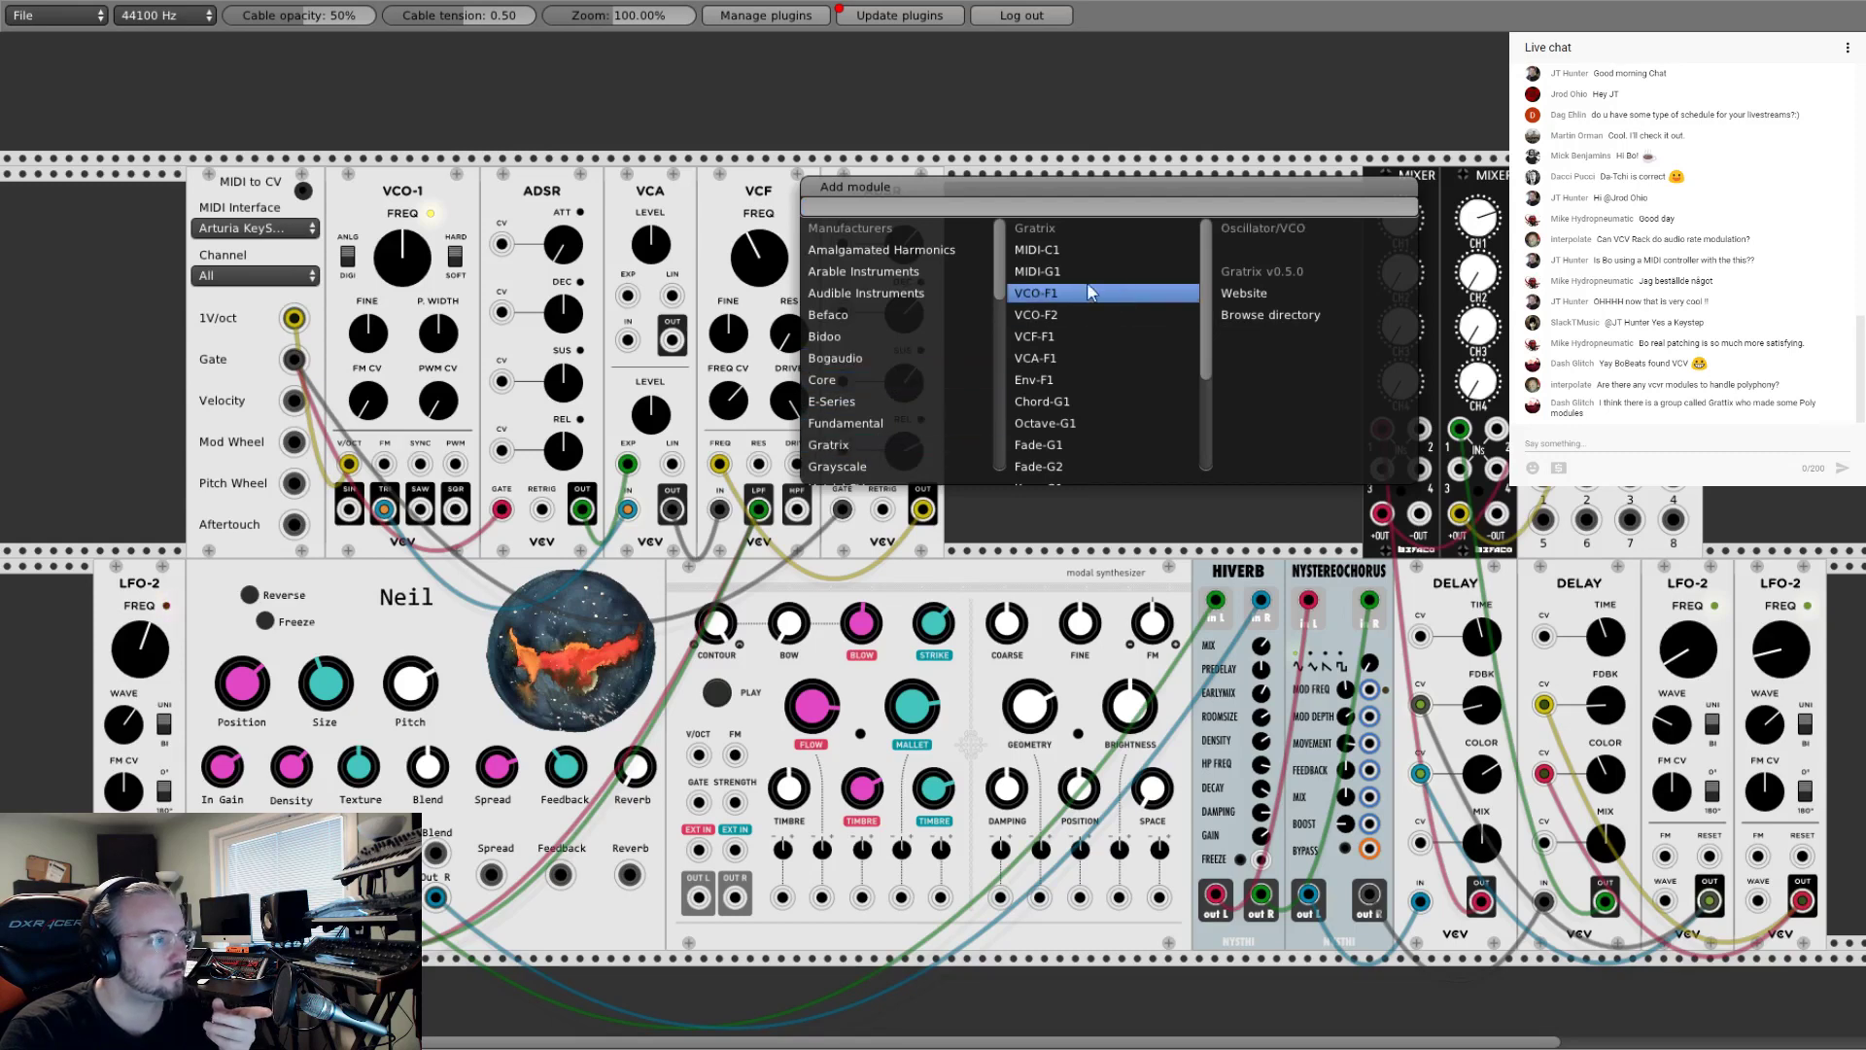
{"action": "left_click", "coordinate": [1069, 258]}
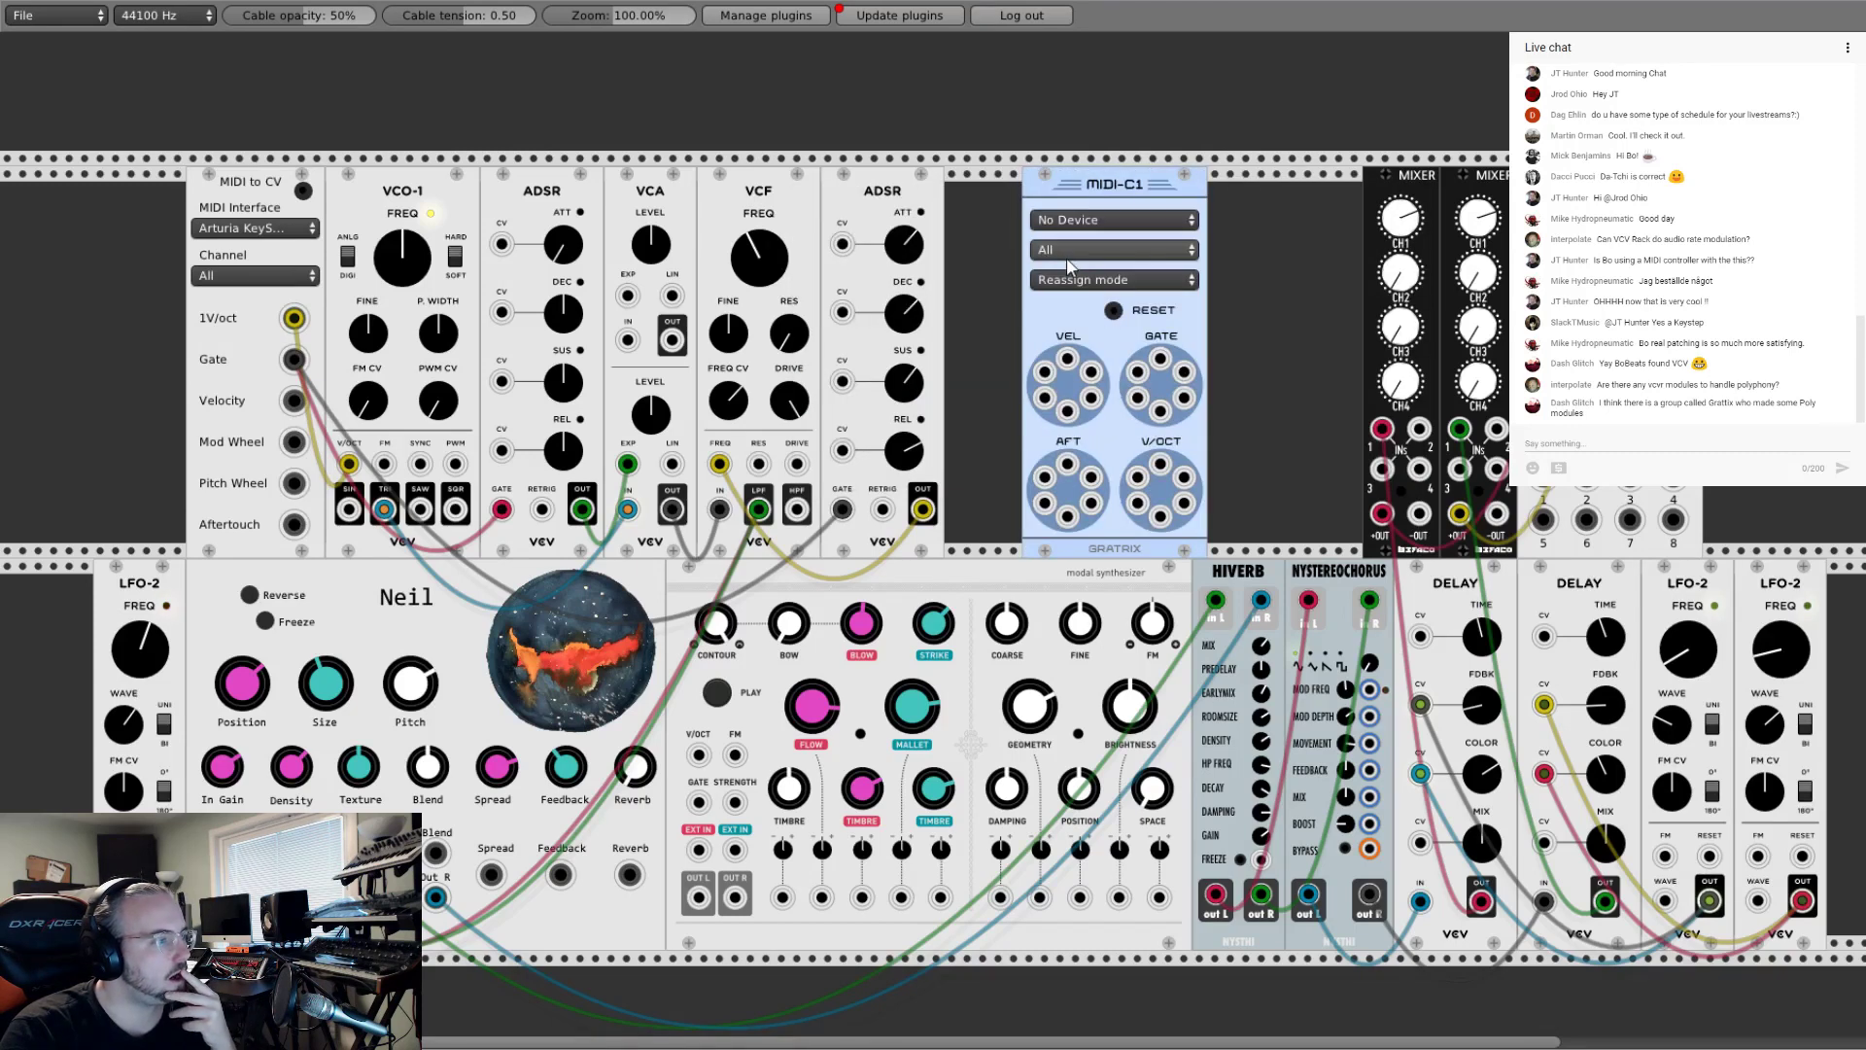
{"action": "right_click", "coordinate": [1059, 326]}
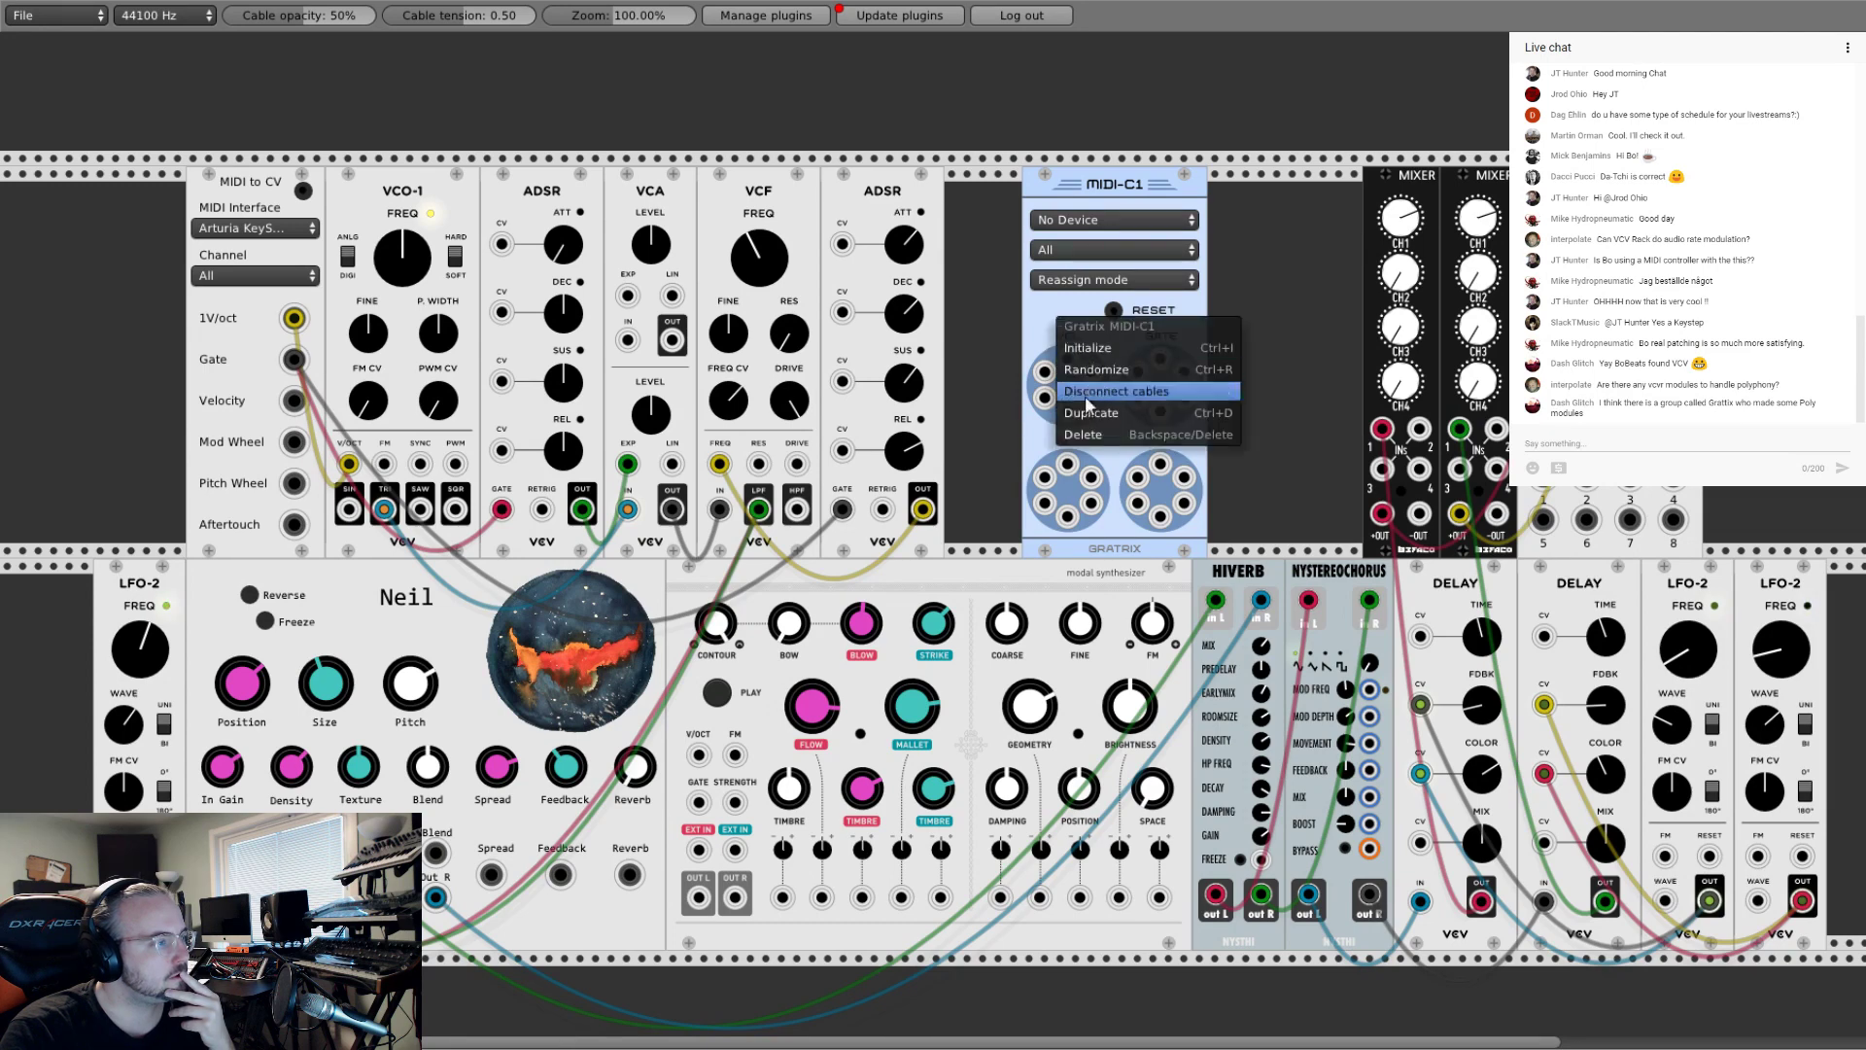
{"action": "left_click", "coordinate": [1079, 434]}
{"action": "right_click", "coordinate": [1051, 410]}
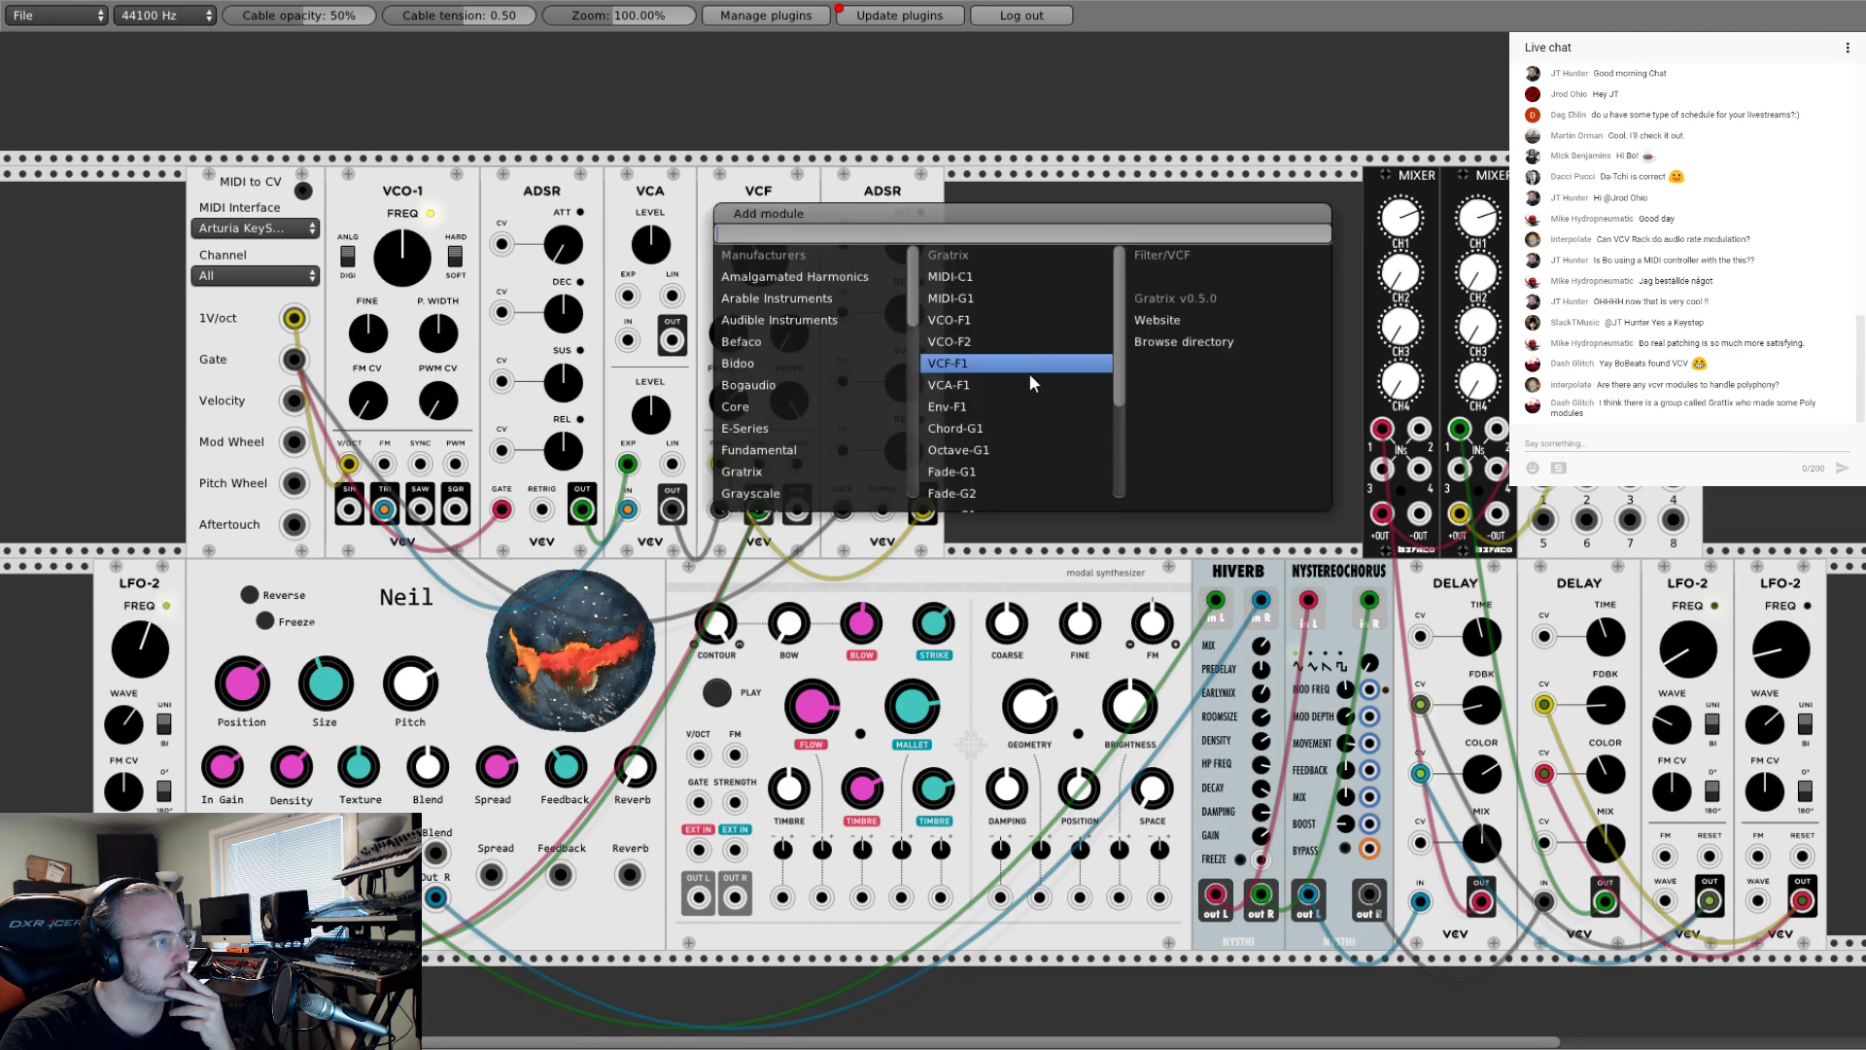
{"action": "left_click", "coordinate": [1001, 297]}
{"action": "right_click", "coordinate": [1046, 316]}
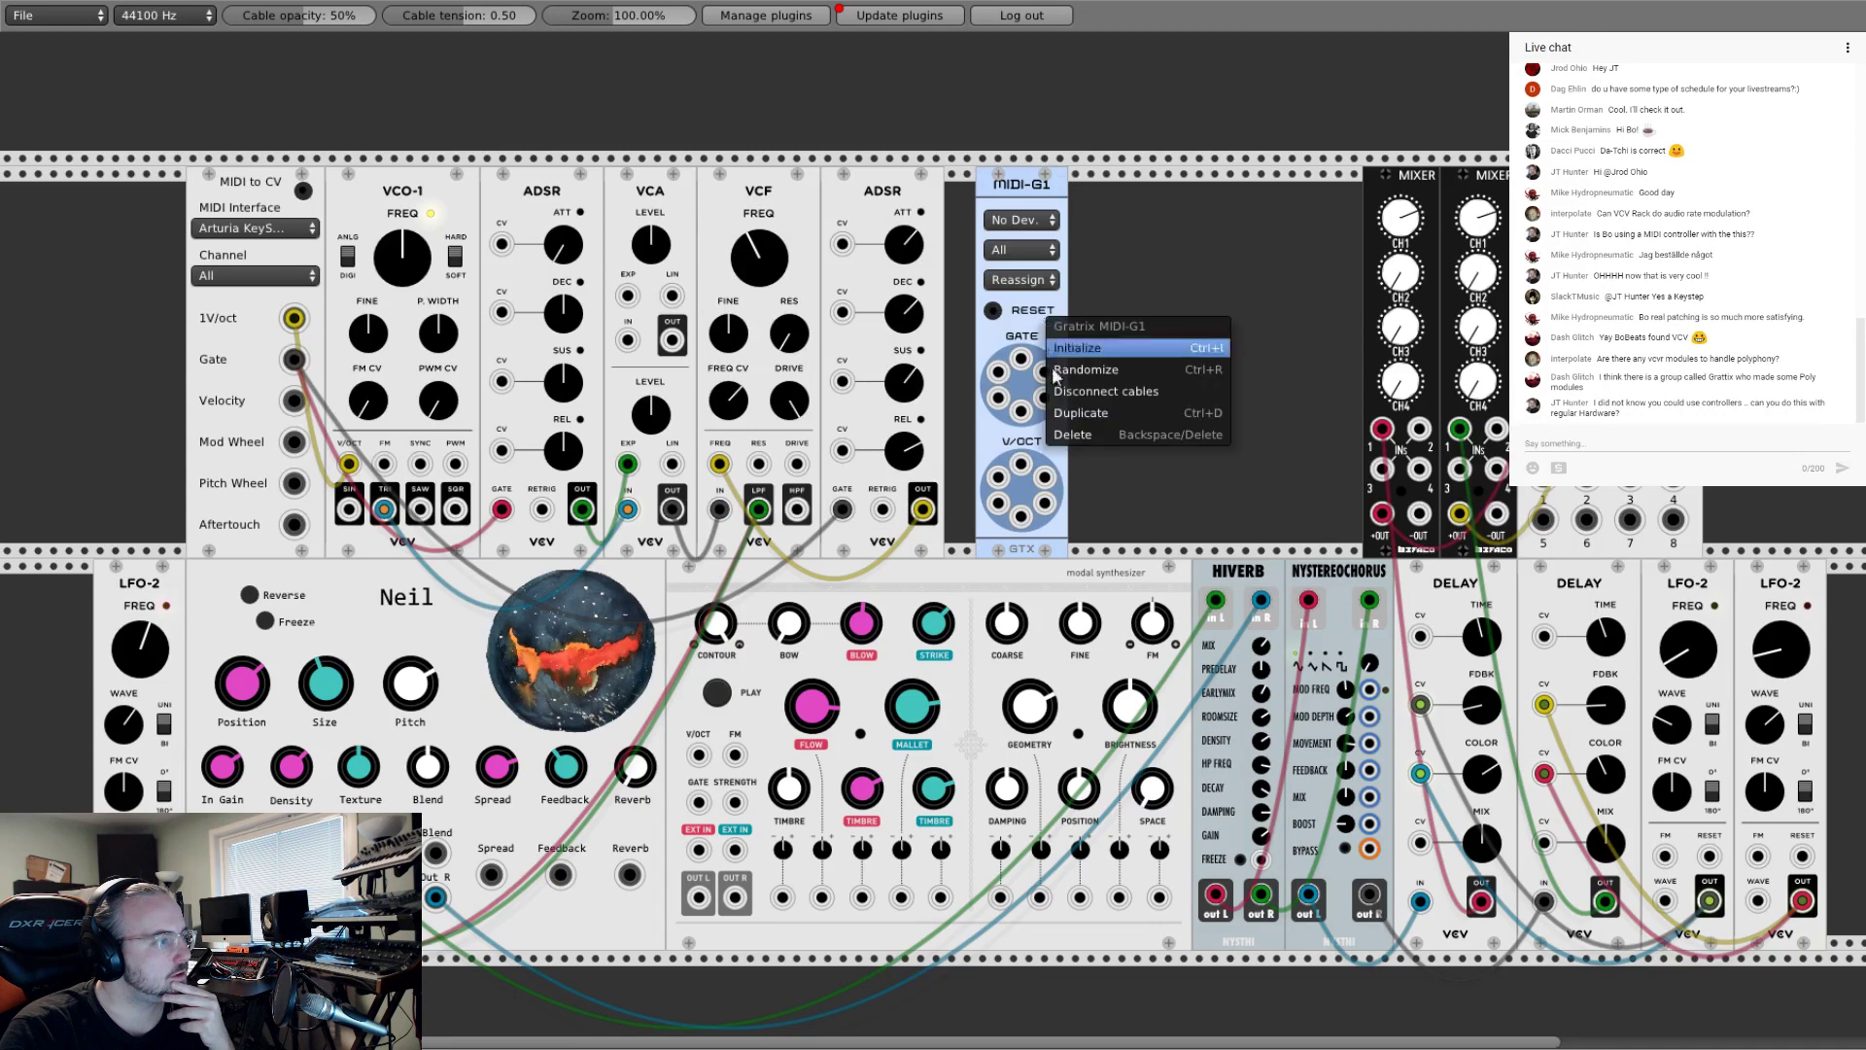
{"action": "left_click", "coordinate": [1074, 432]}
Step: Try out the Gratrix VCF-F1 filter module after the second ADSR and delete it
{"action": "right_click", "coordinate": [1074, 430]}
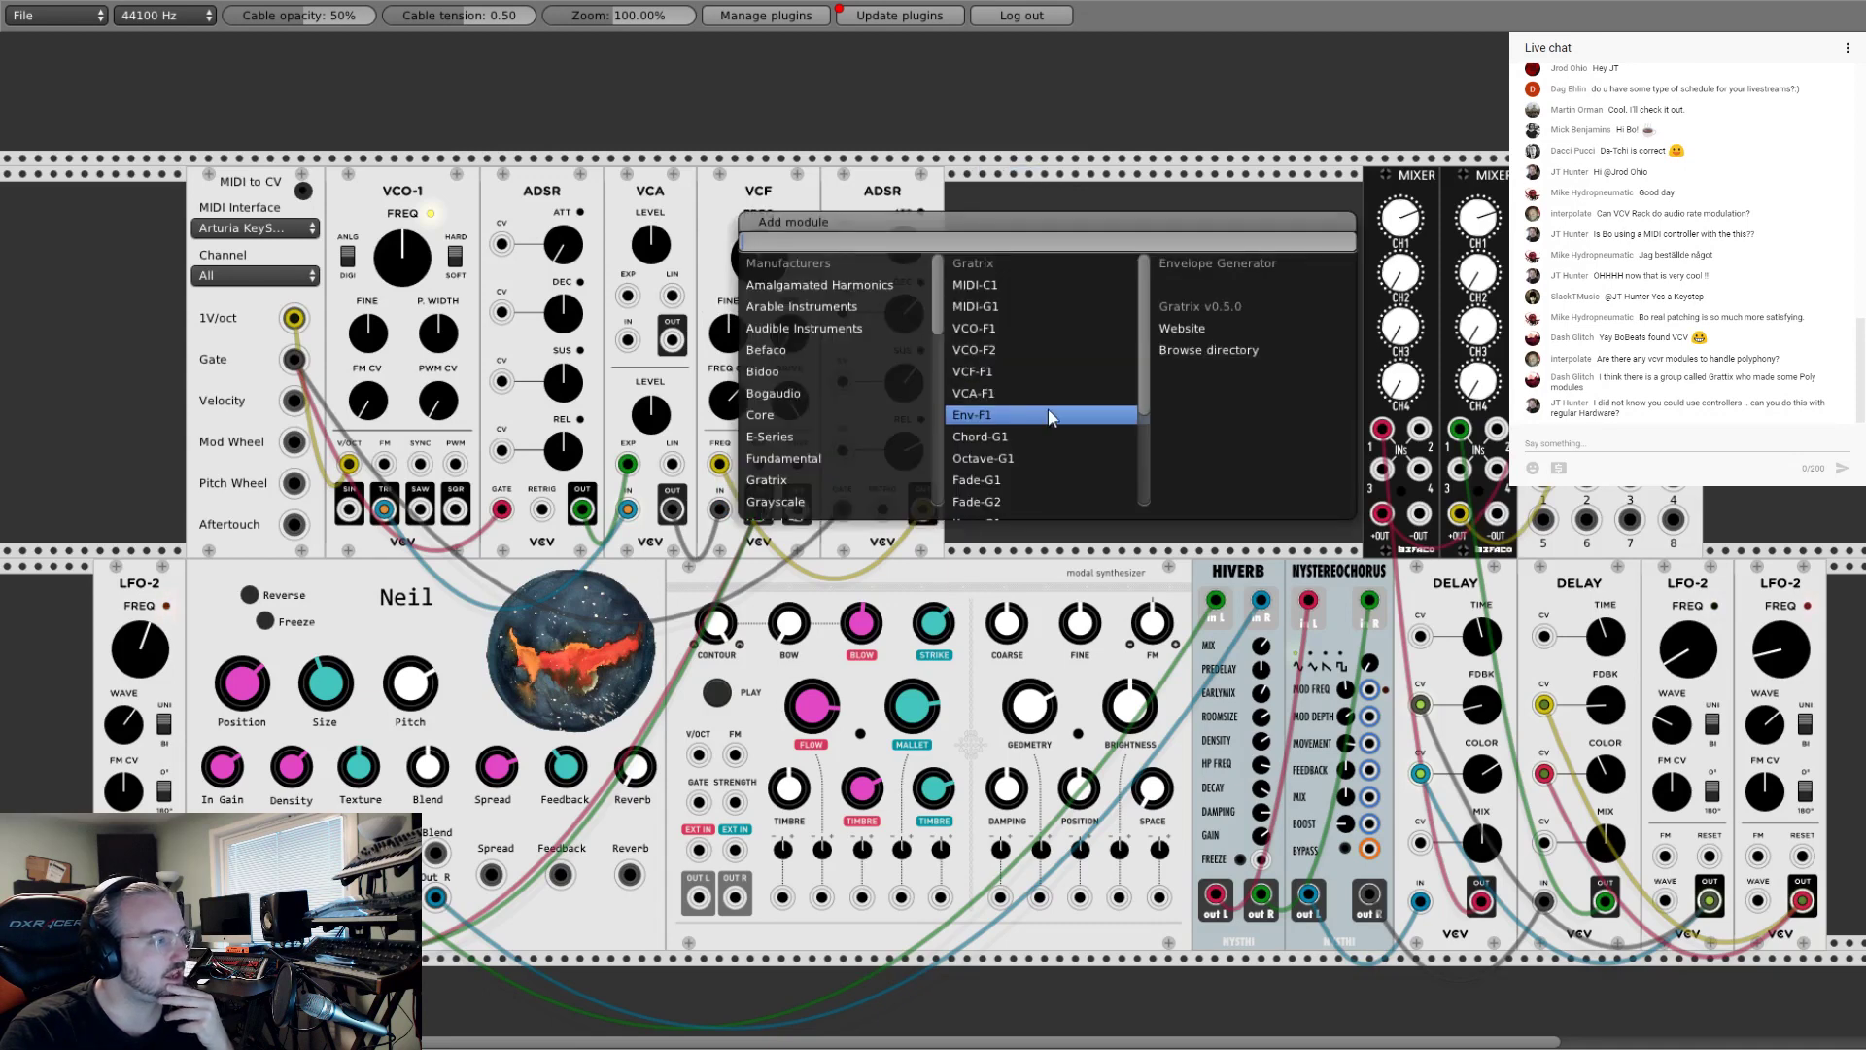
{"action": "scroll", "coordinate": [1047, 408], "scroll_direction": "down", "scroll_amount": 2}
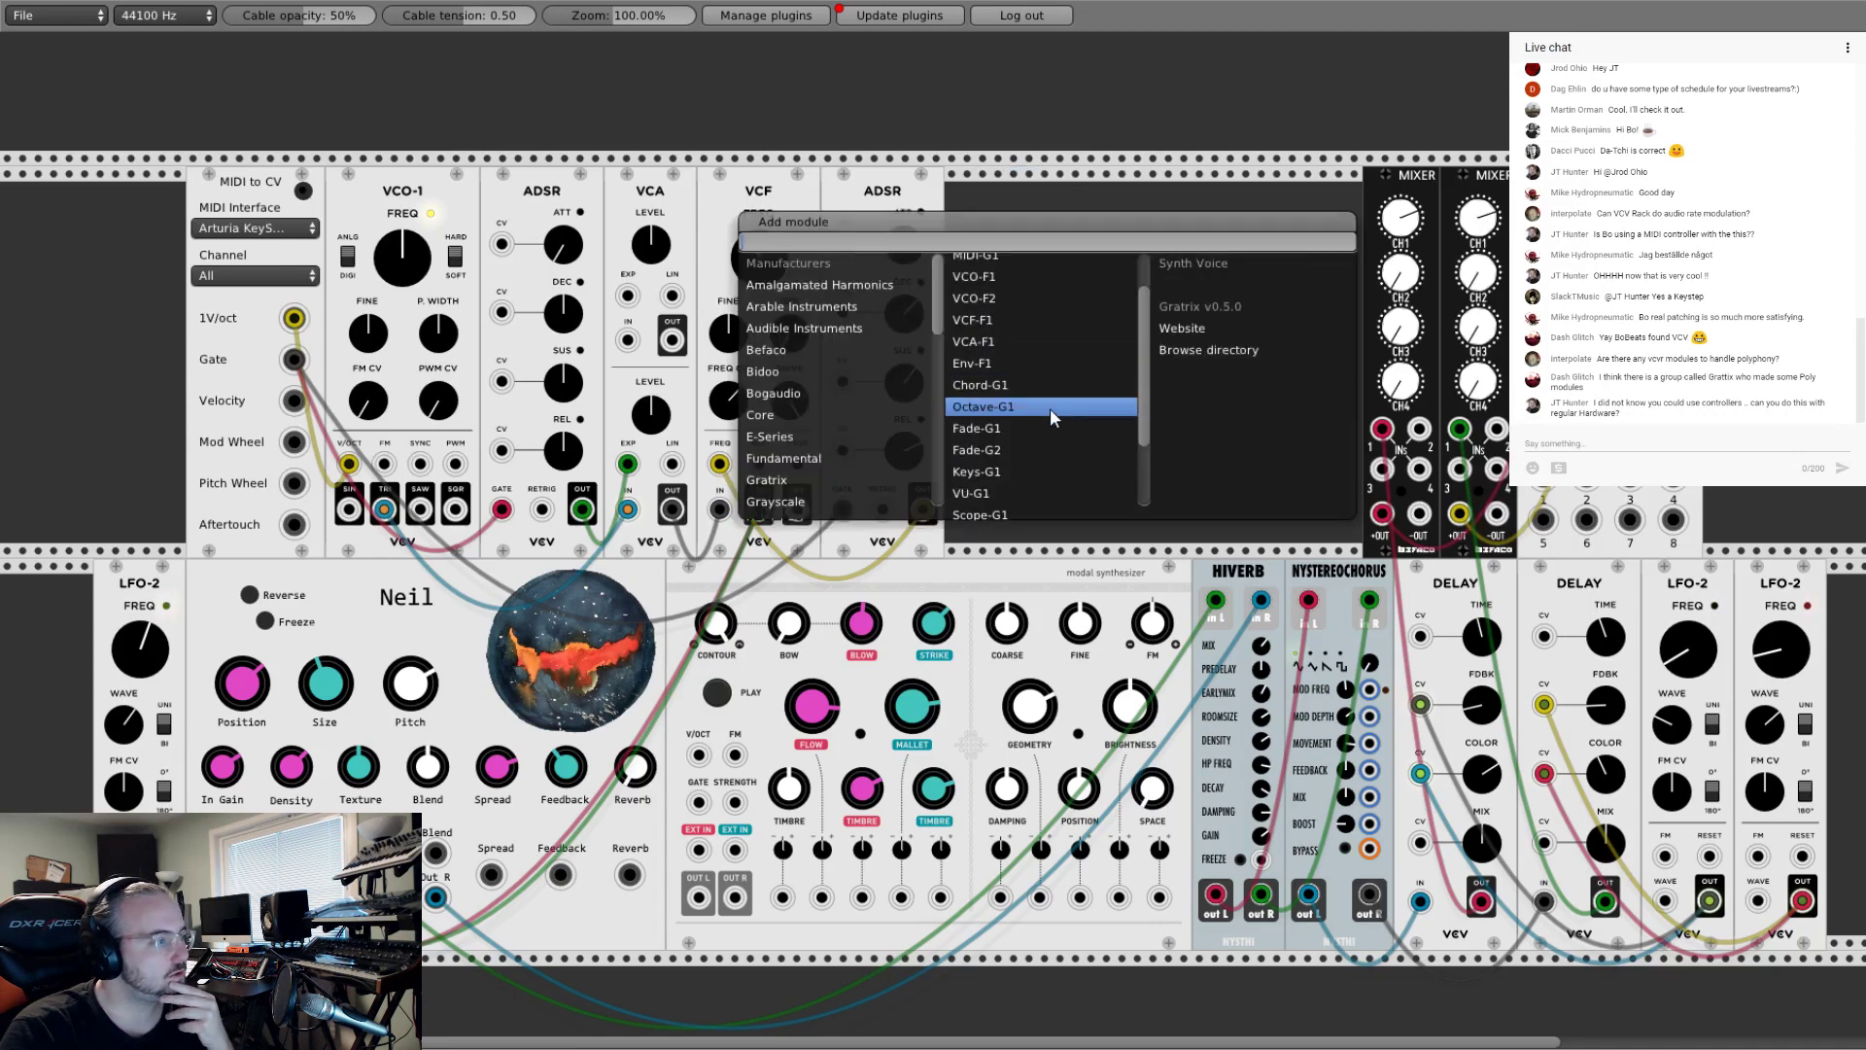
{"action": "left_click", "coordinate": [1001, 319]}
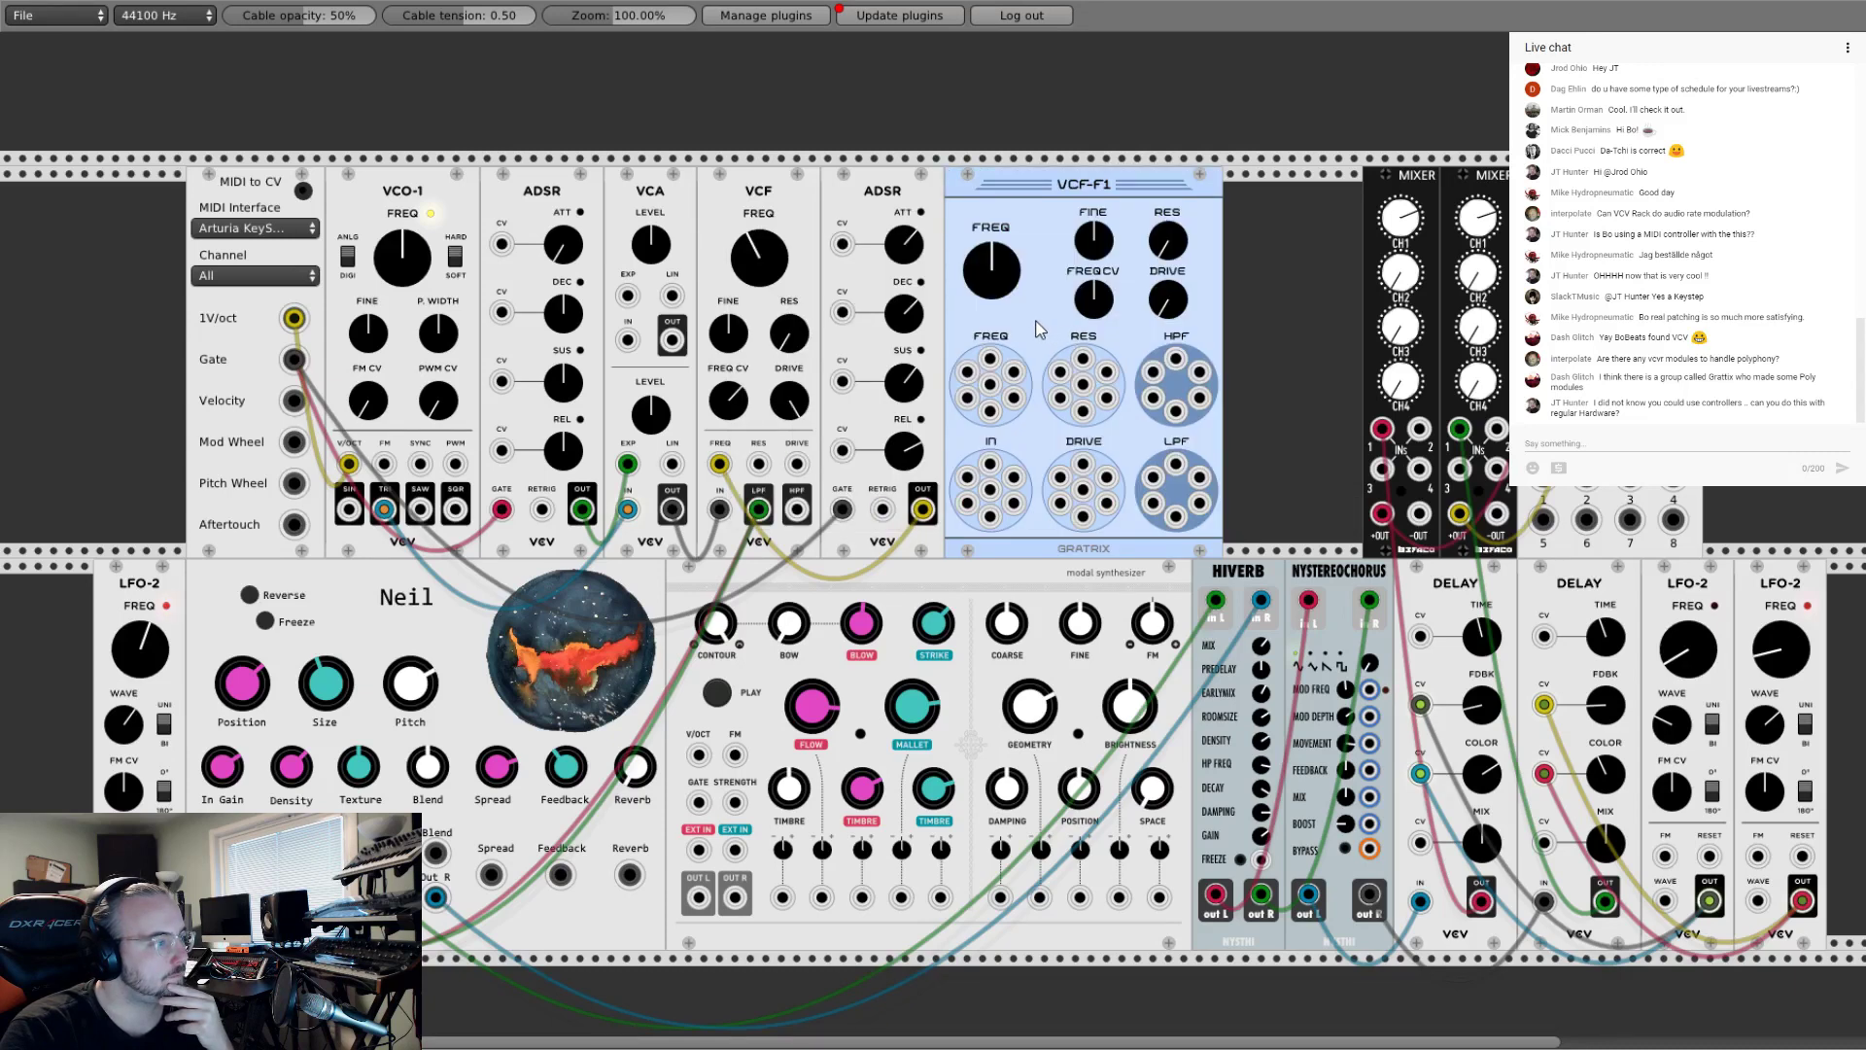
{"action": "right_click", "coordinate": [1040, 328]}
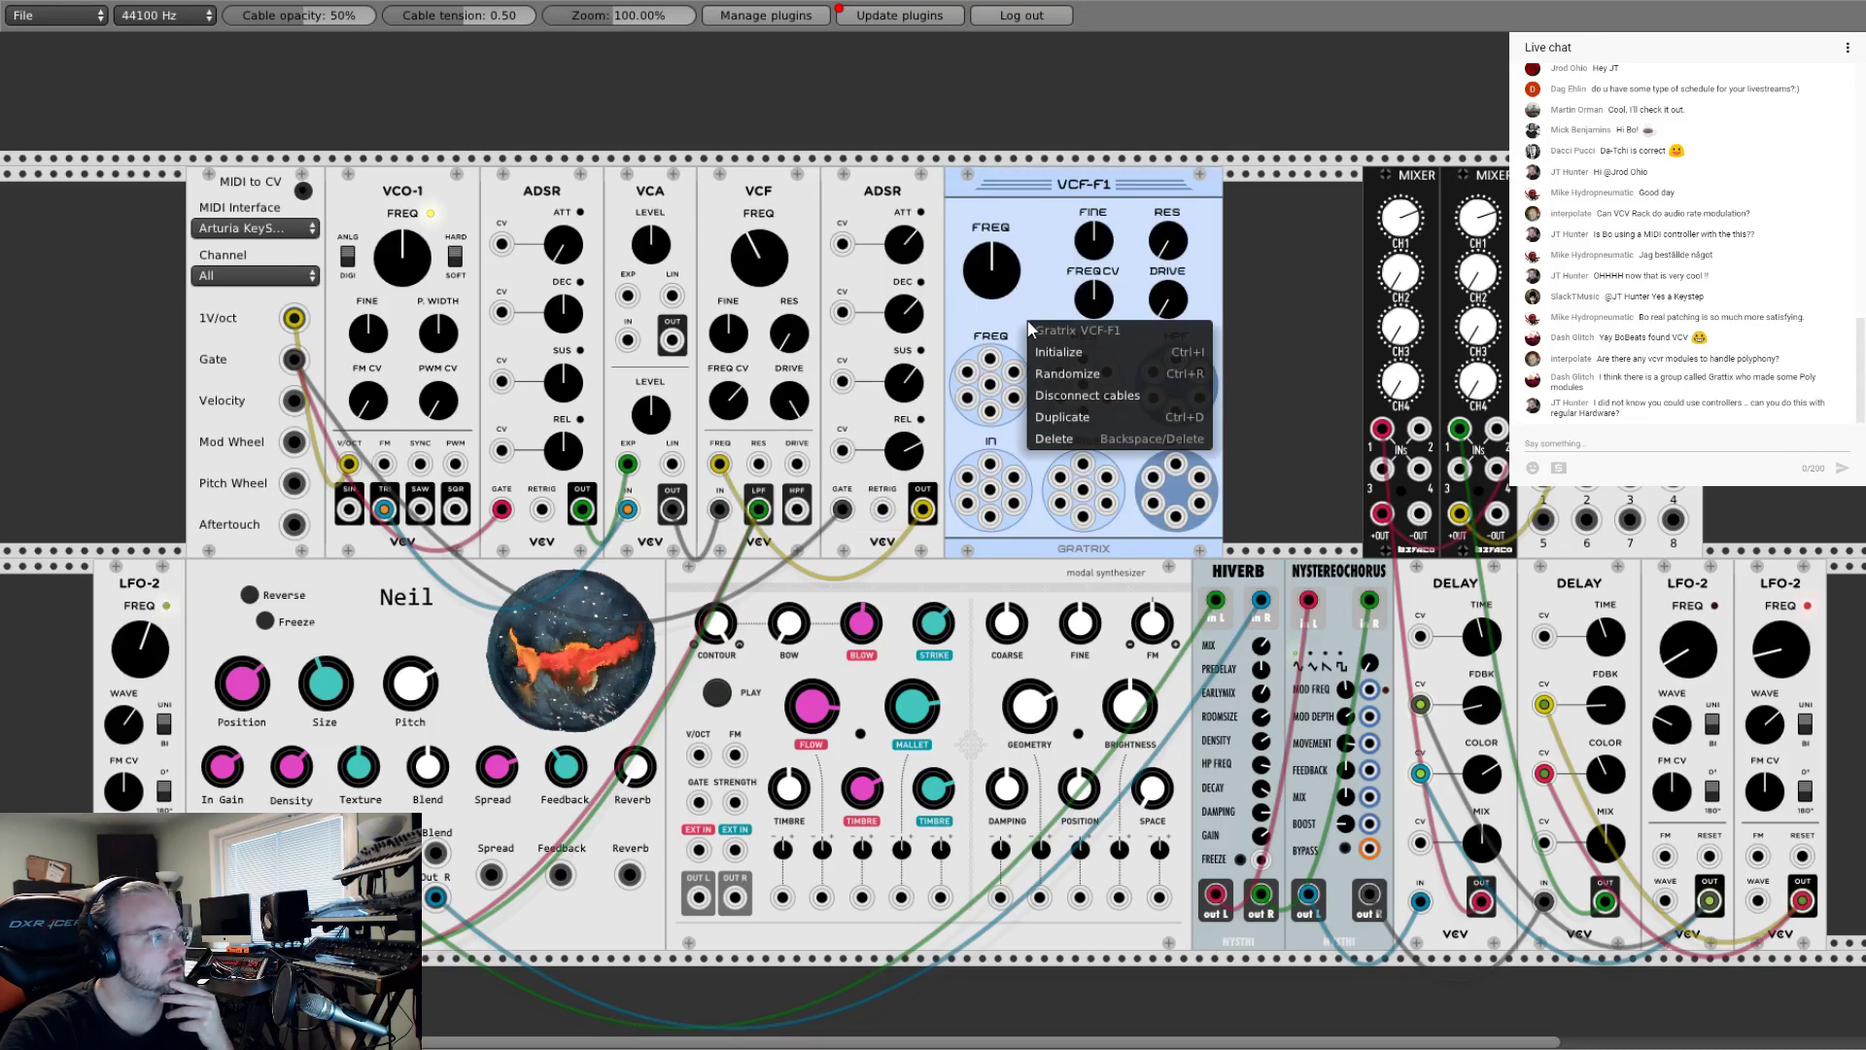
{"action": "left_click", "coordinate": [1054, 429]}
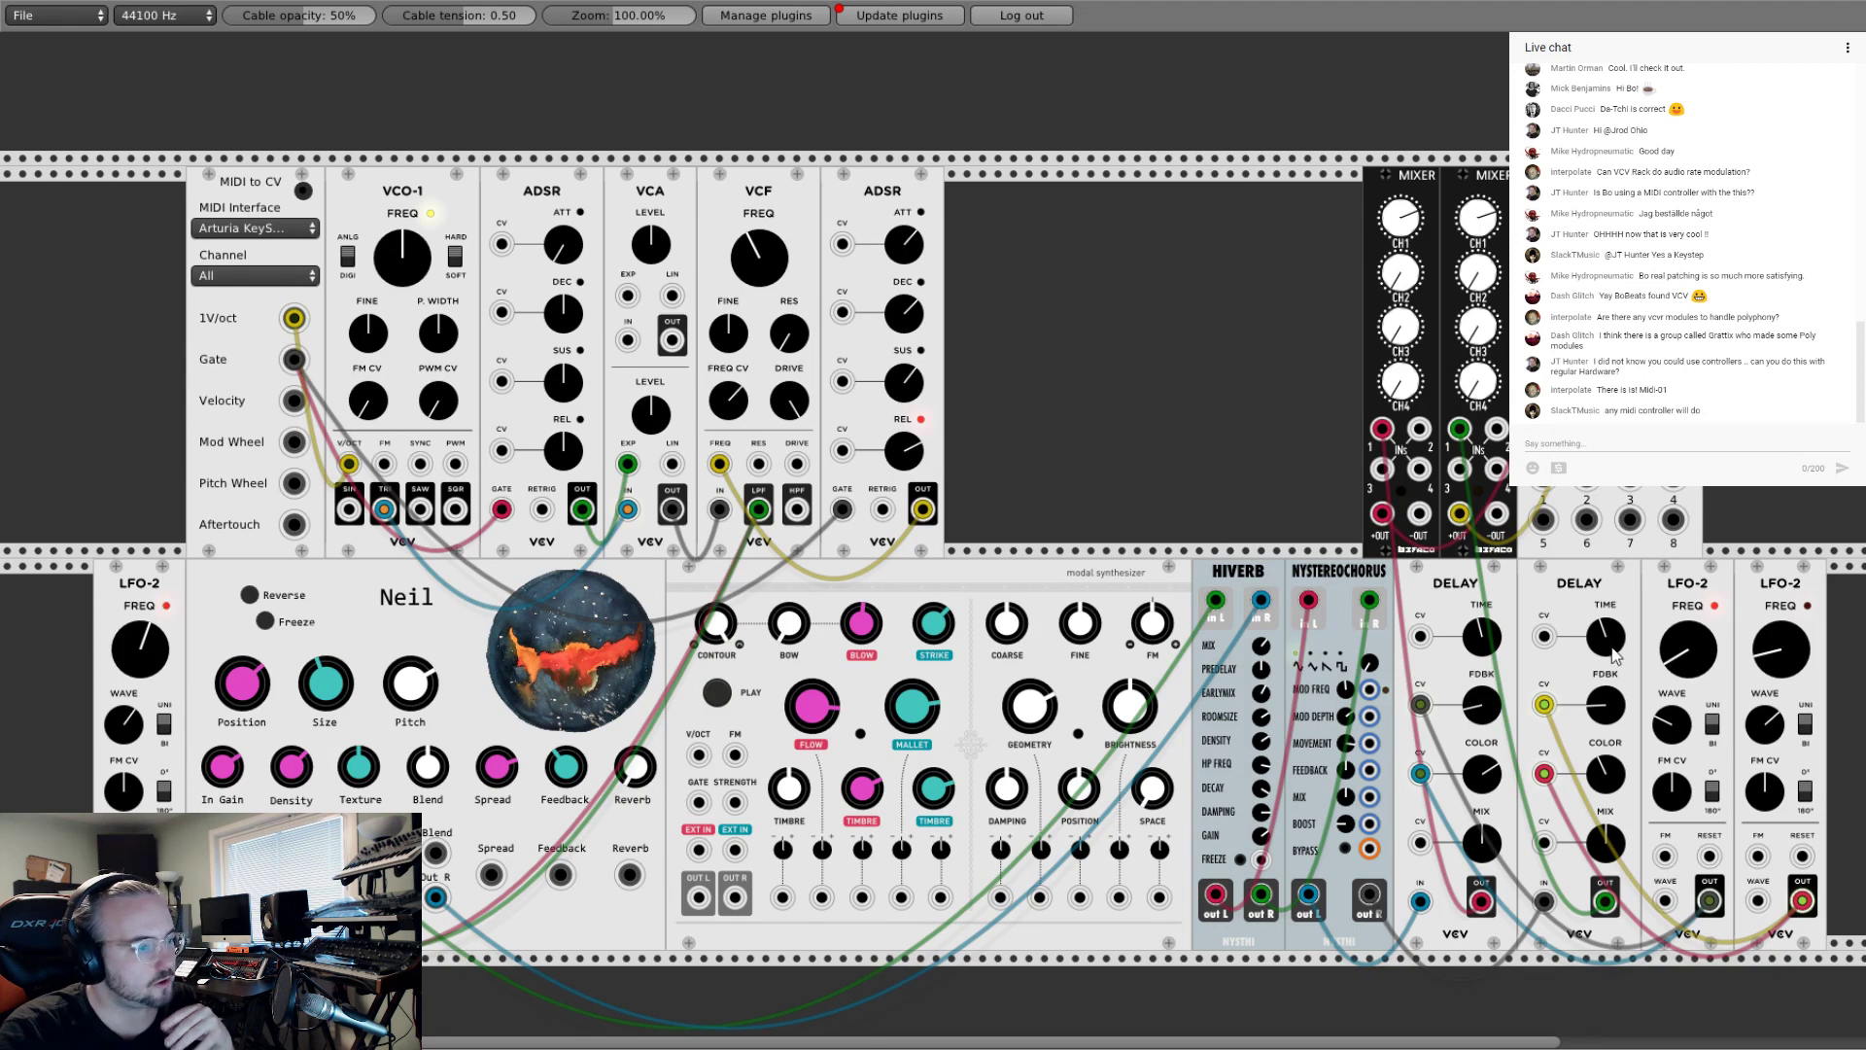
Step: Adjust the second Delay's TIME and spread the upper row by moving the MIDI to CV and audio interface modules outward
{"action": "left_click_drag", "start_coordinate": [1591, 656], "coordinate": [1592, 636]}
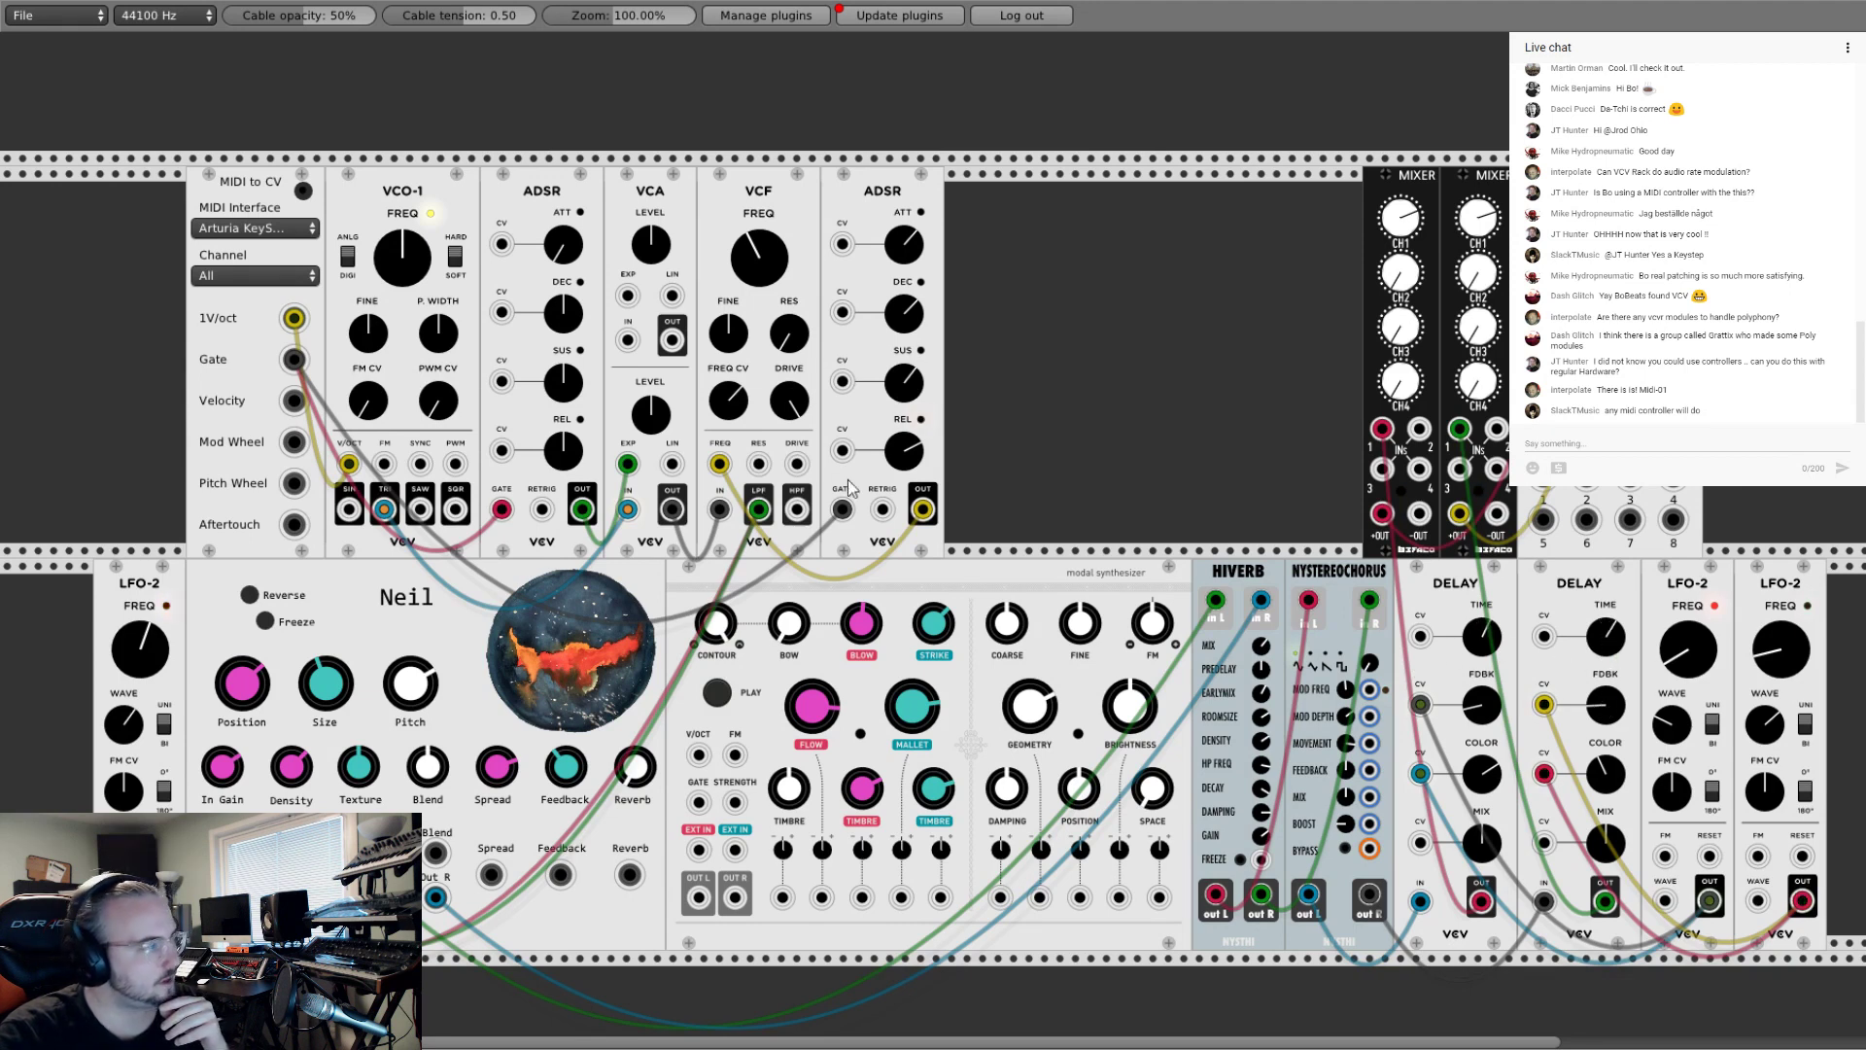
{"action": "left_click_drag", "start_coordinate": [269, 191], "coordinate": [171, 212]}
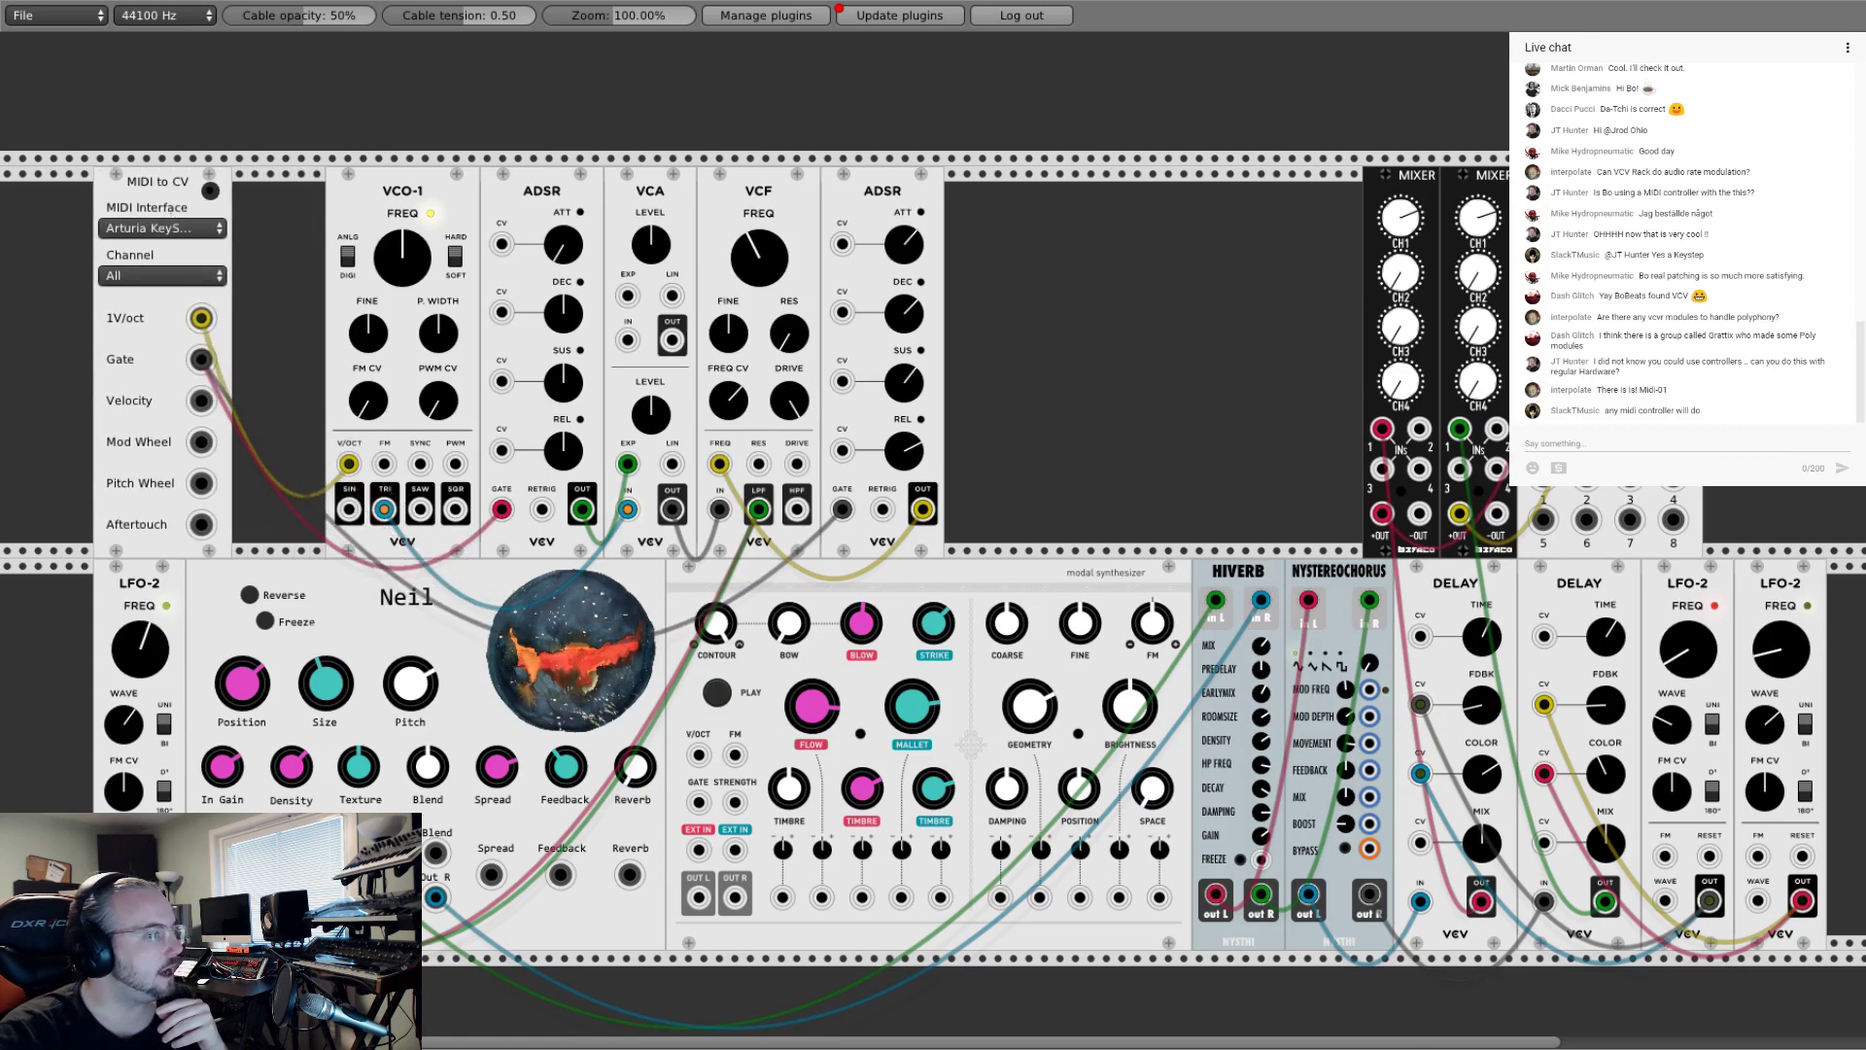
{"action": "left_click_drag", "start_coordinate": [1609, 457], "coordinate": [1732, 457]}
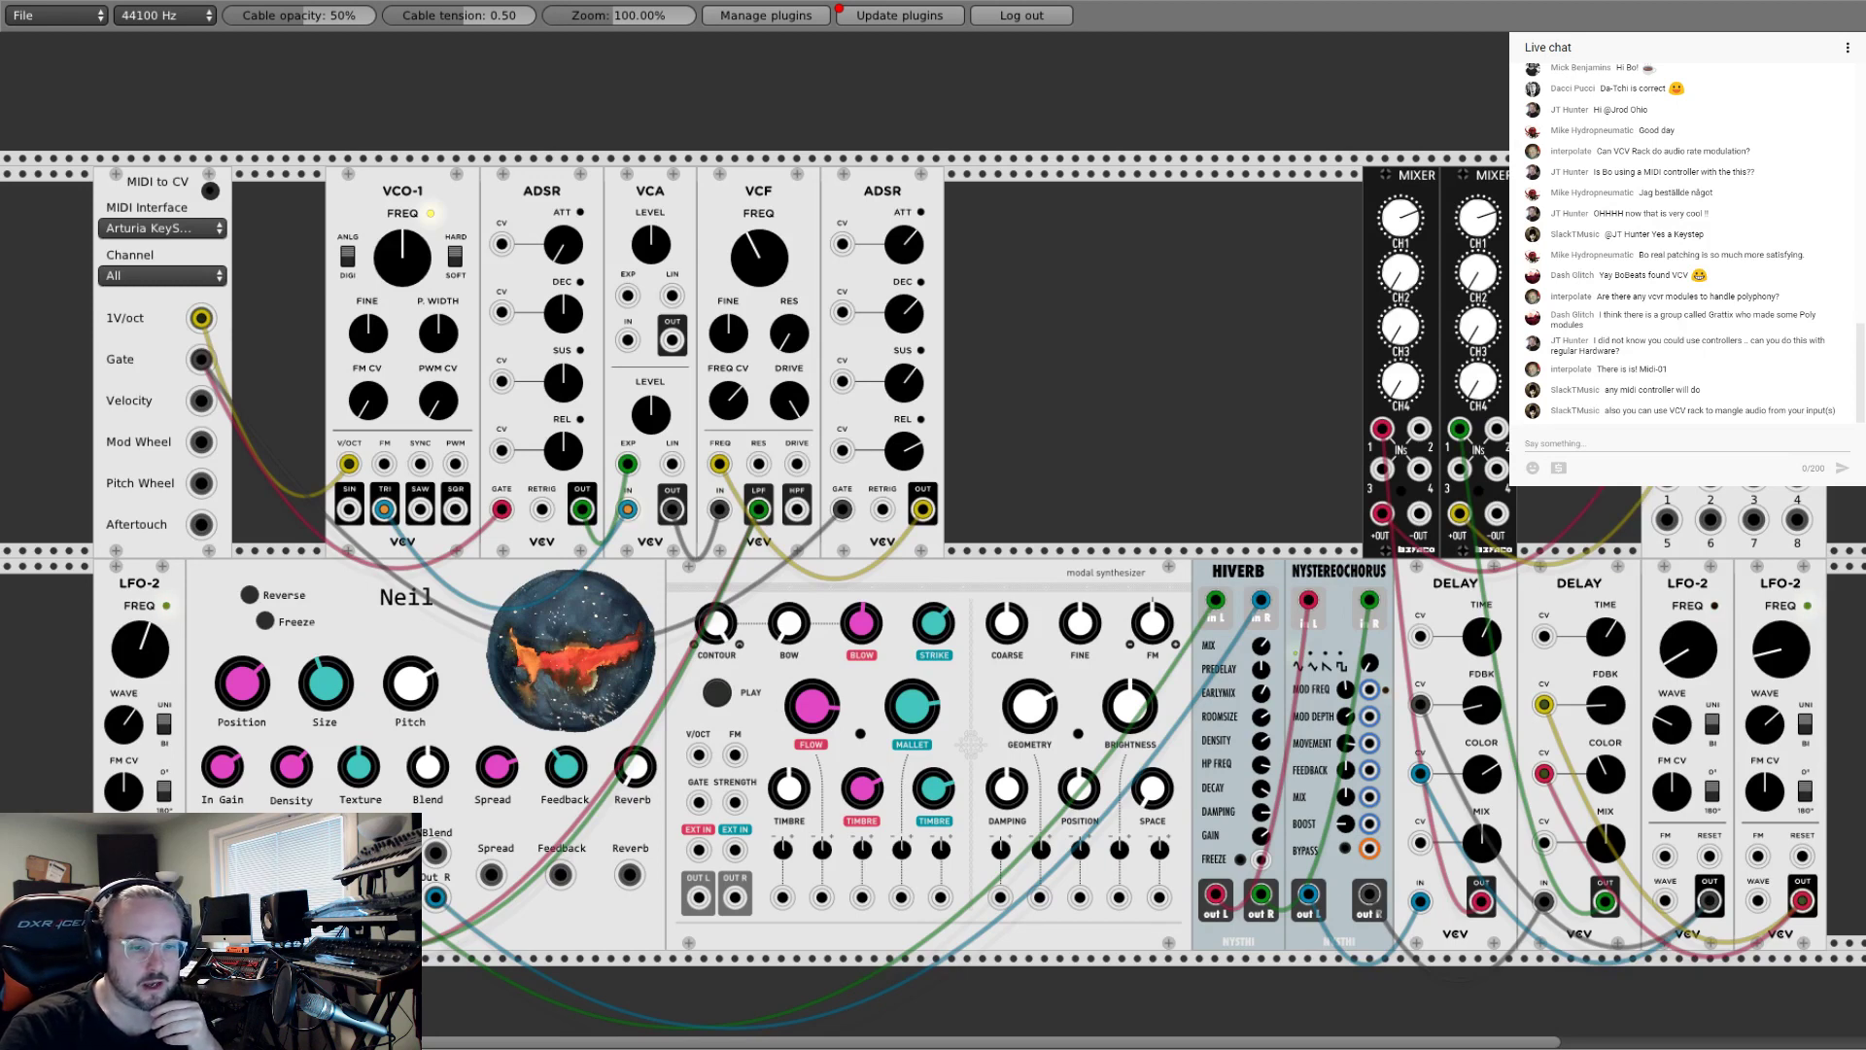
{"action": "right_click", "coordinate": [1087, 412]}
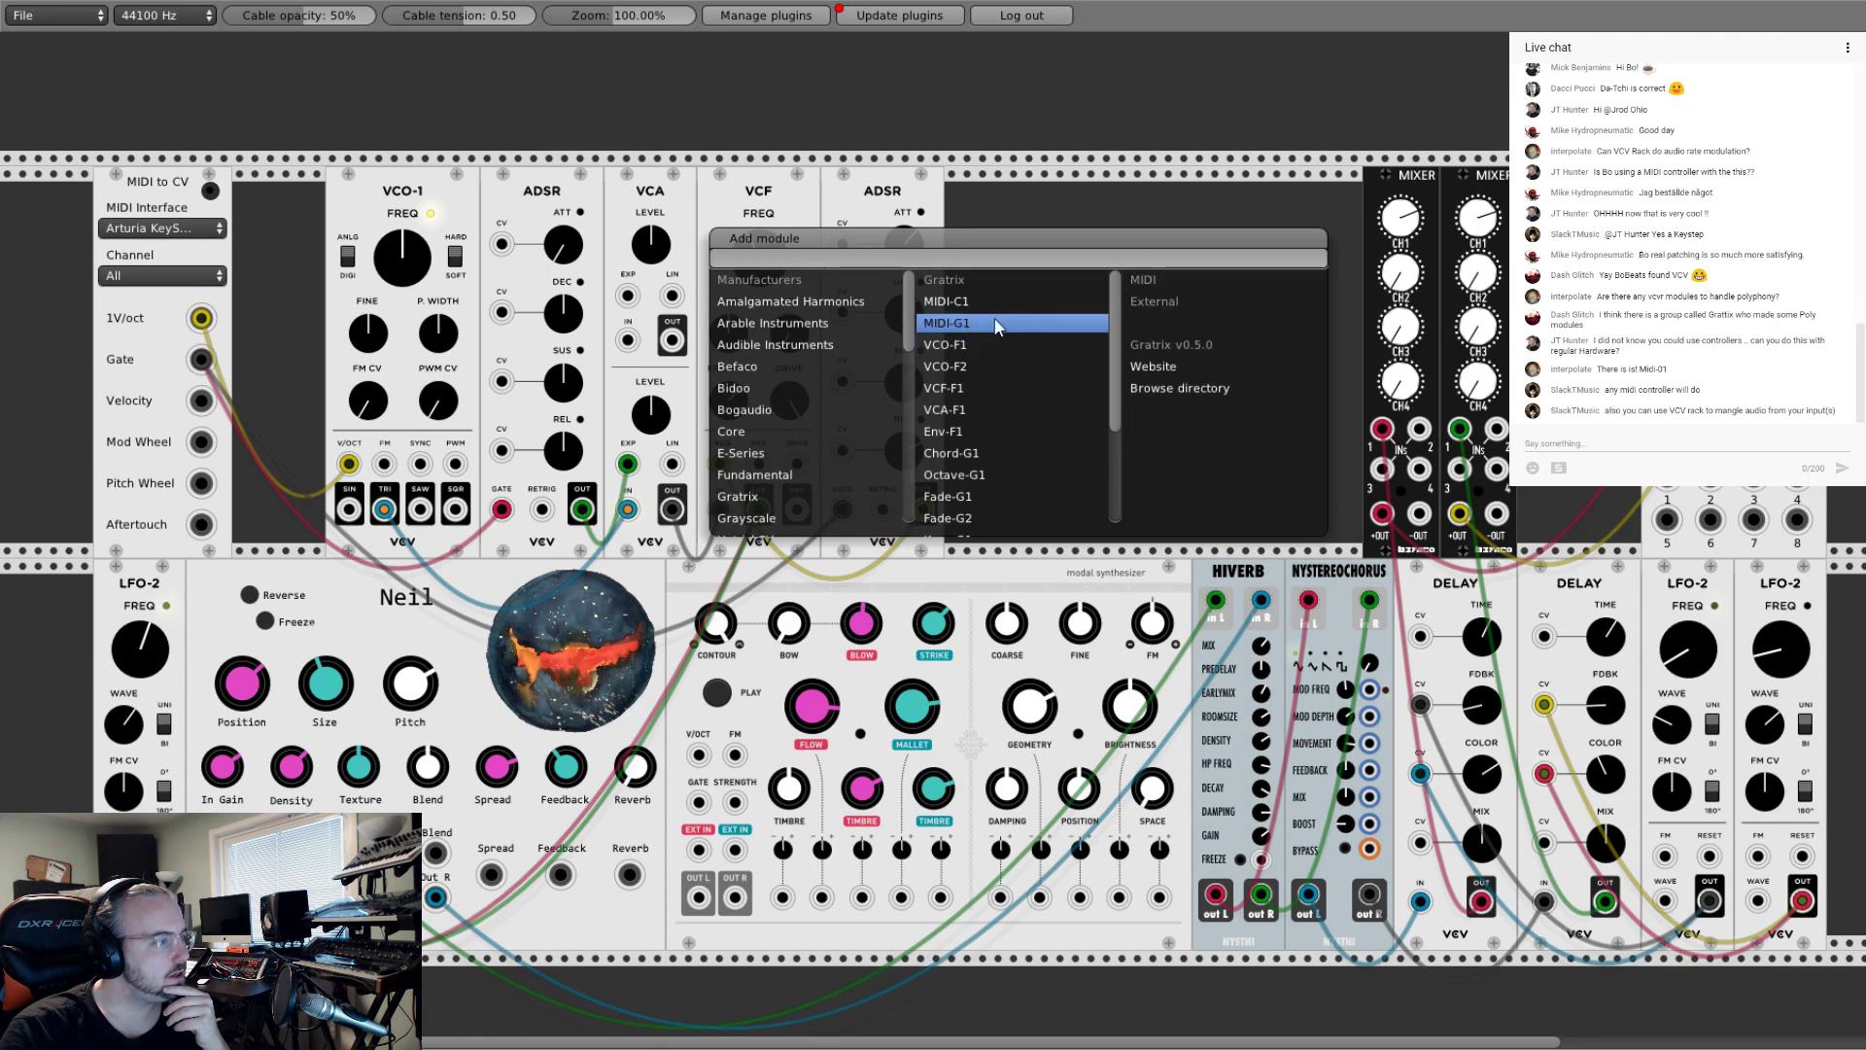
{"action": "scroll", "coordinate": [1041, 348], "scroll_direction": "down", "scroll_amount": 1}
{"action": "scroll", "coordinate": [1040, 356], "scroll_direction": "down", "scroll_amount": 1}
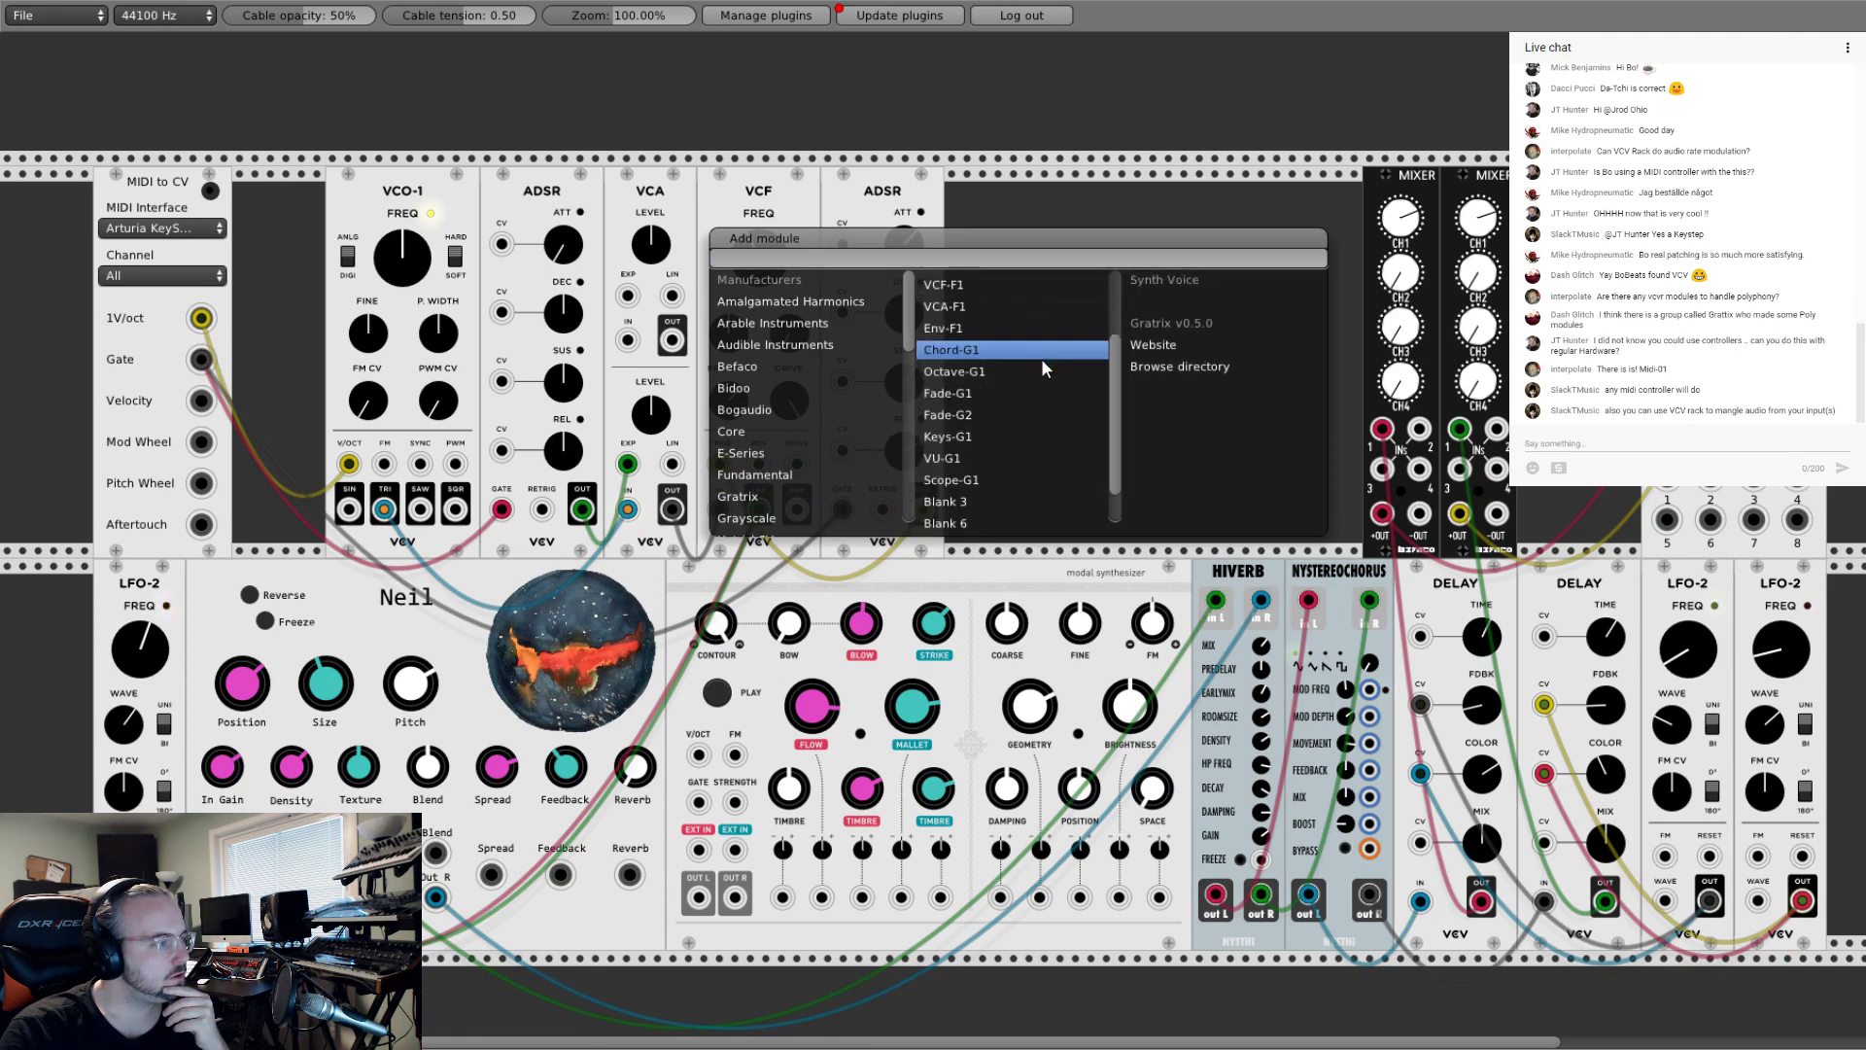
{"action": "scroll", "coordinate": [1038, 418], "scroll_direction": "down", "scroll_amount": 1}
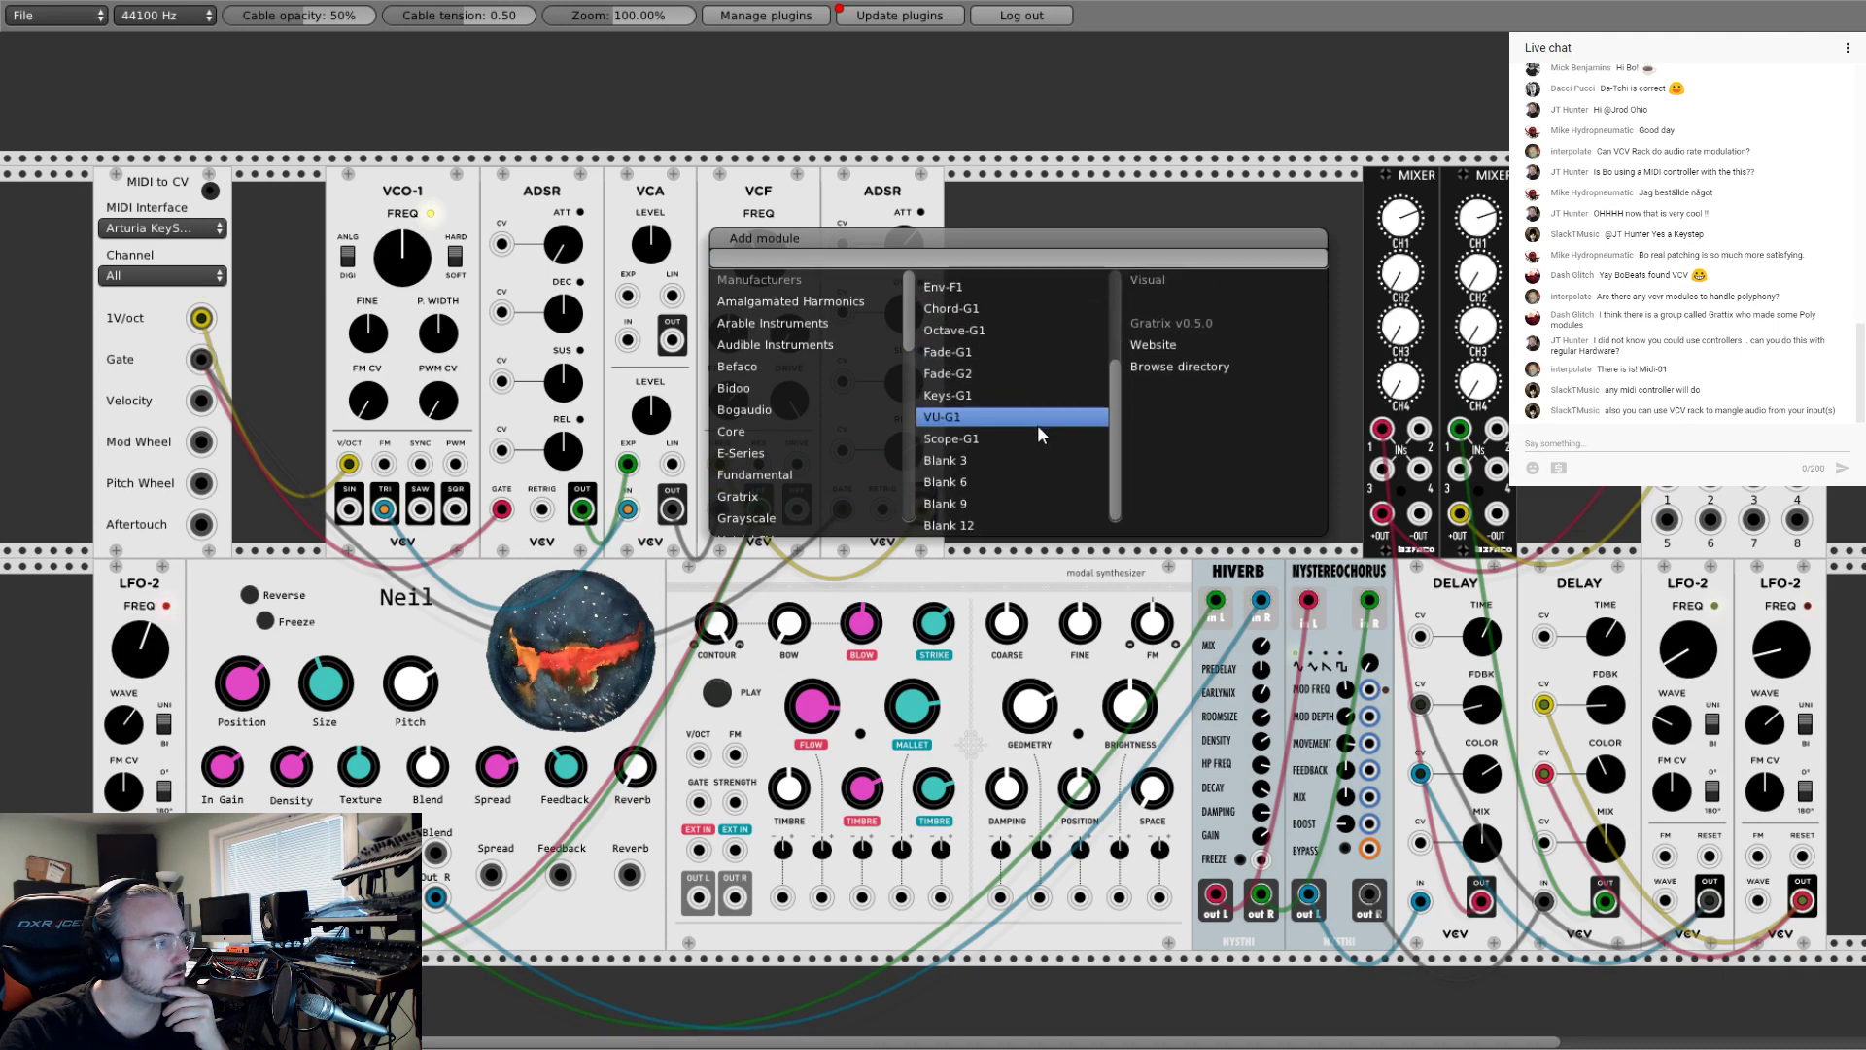
{"action": "left_click", "coordinate": [1106, 196]}
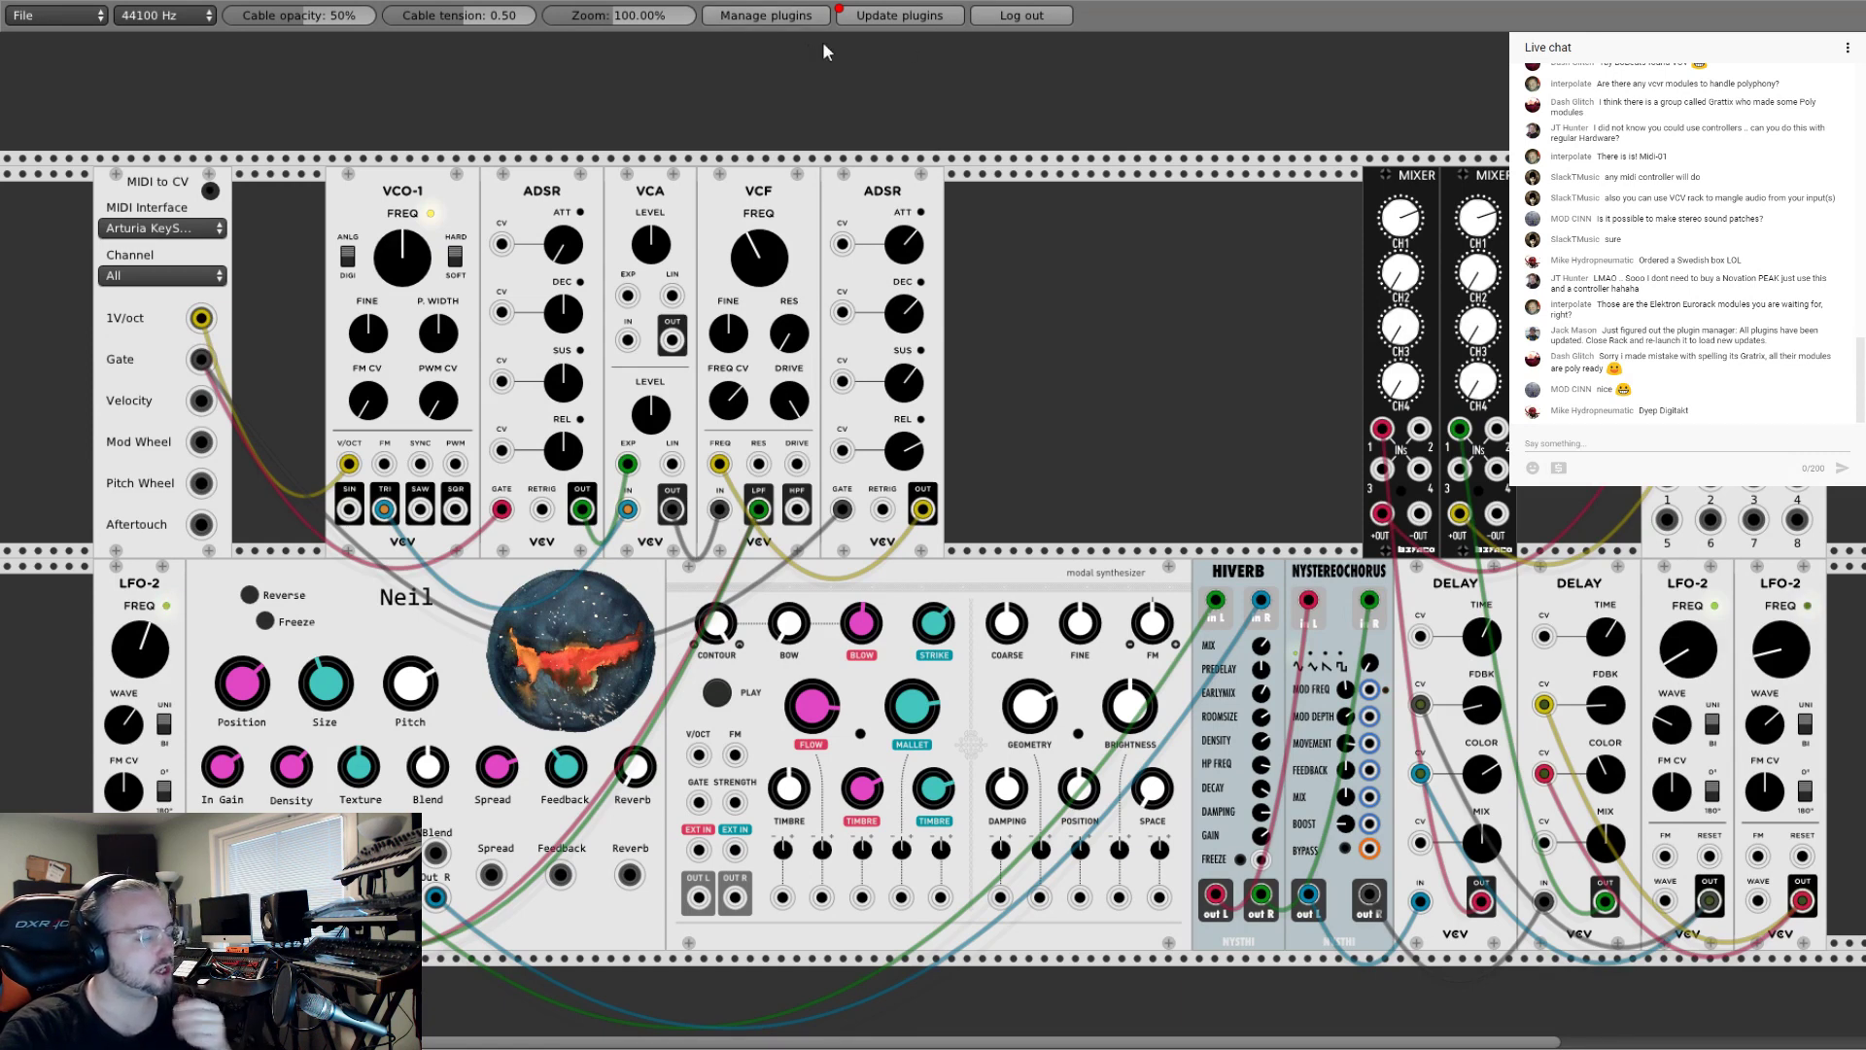
{"action": "right_click", "coordinate": [1020, 254]}
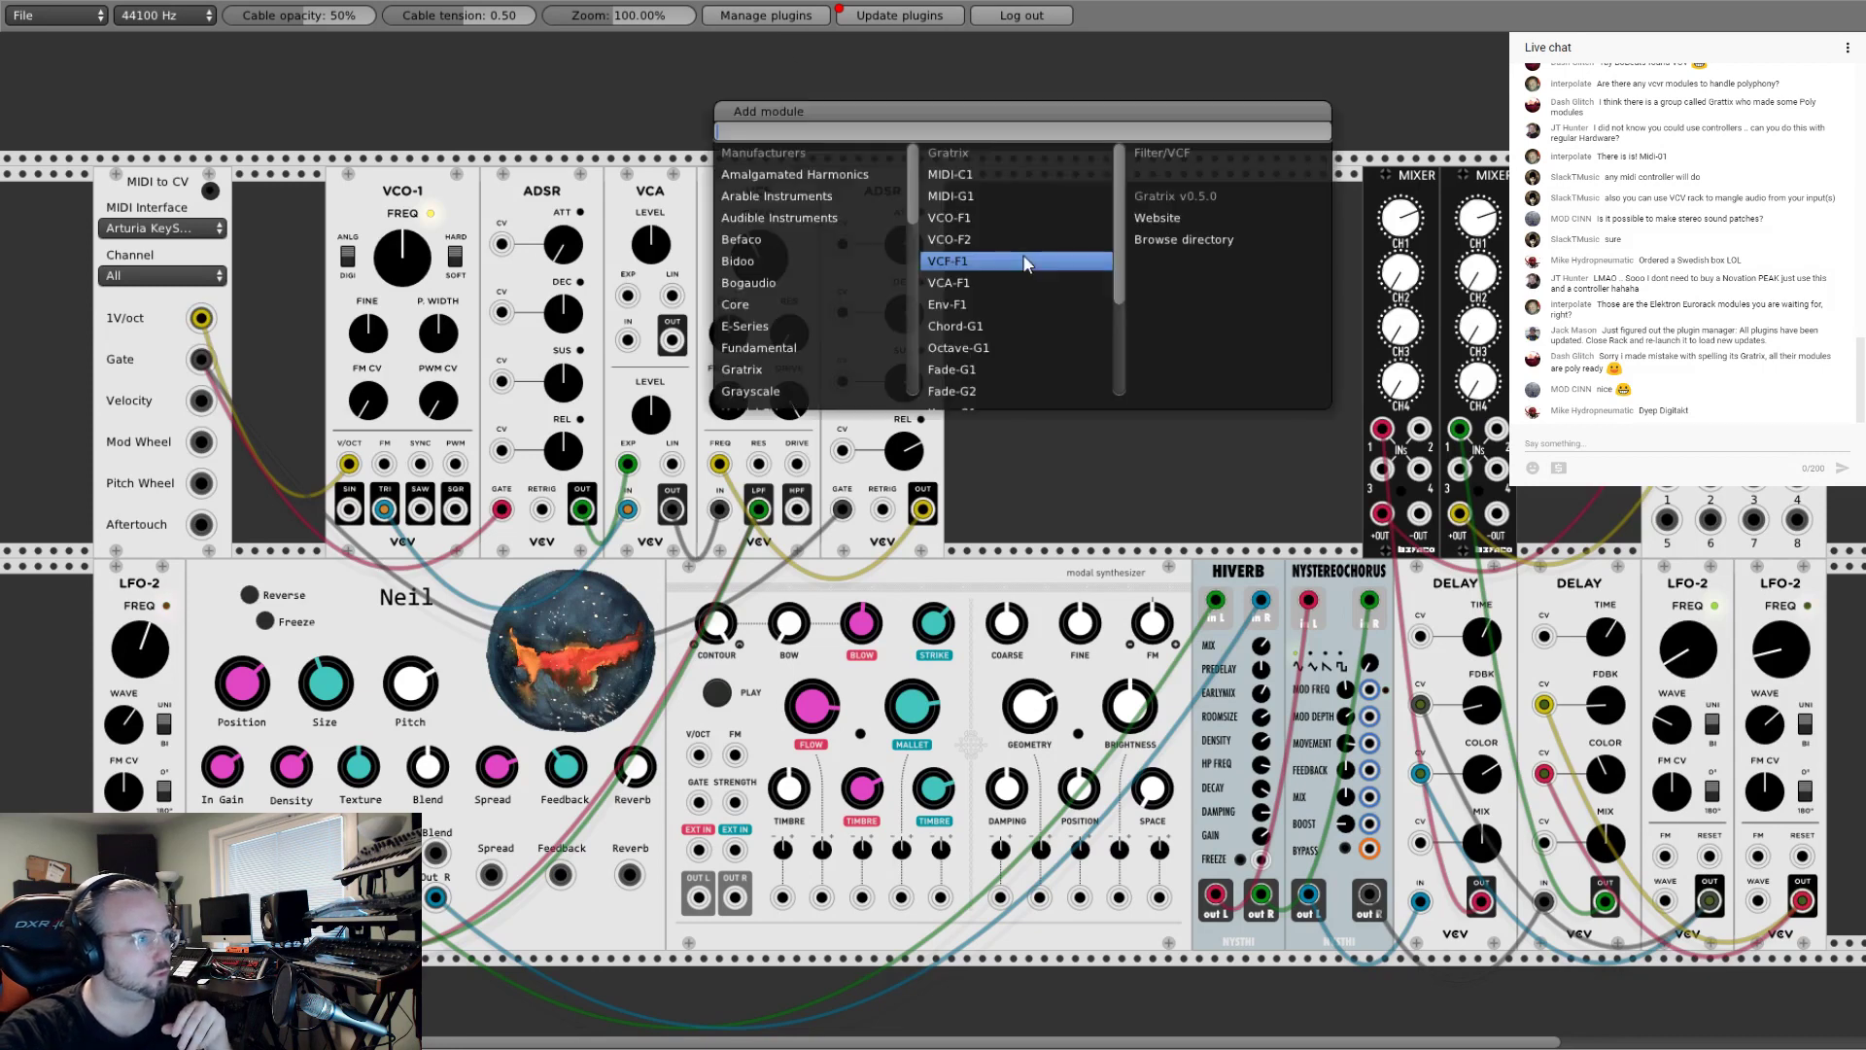
{"action": "left_click", "coordinate": [888, 54]}
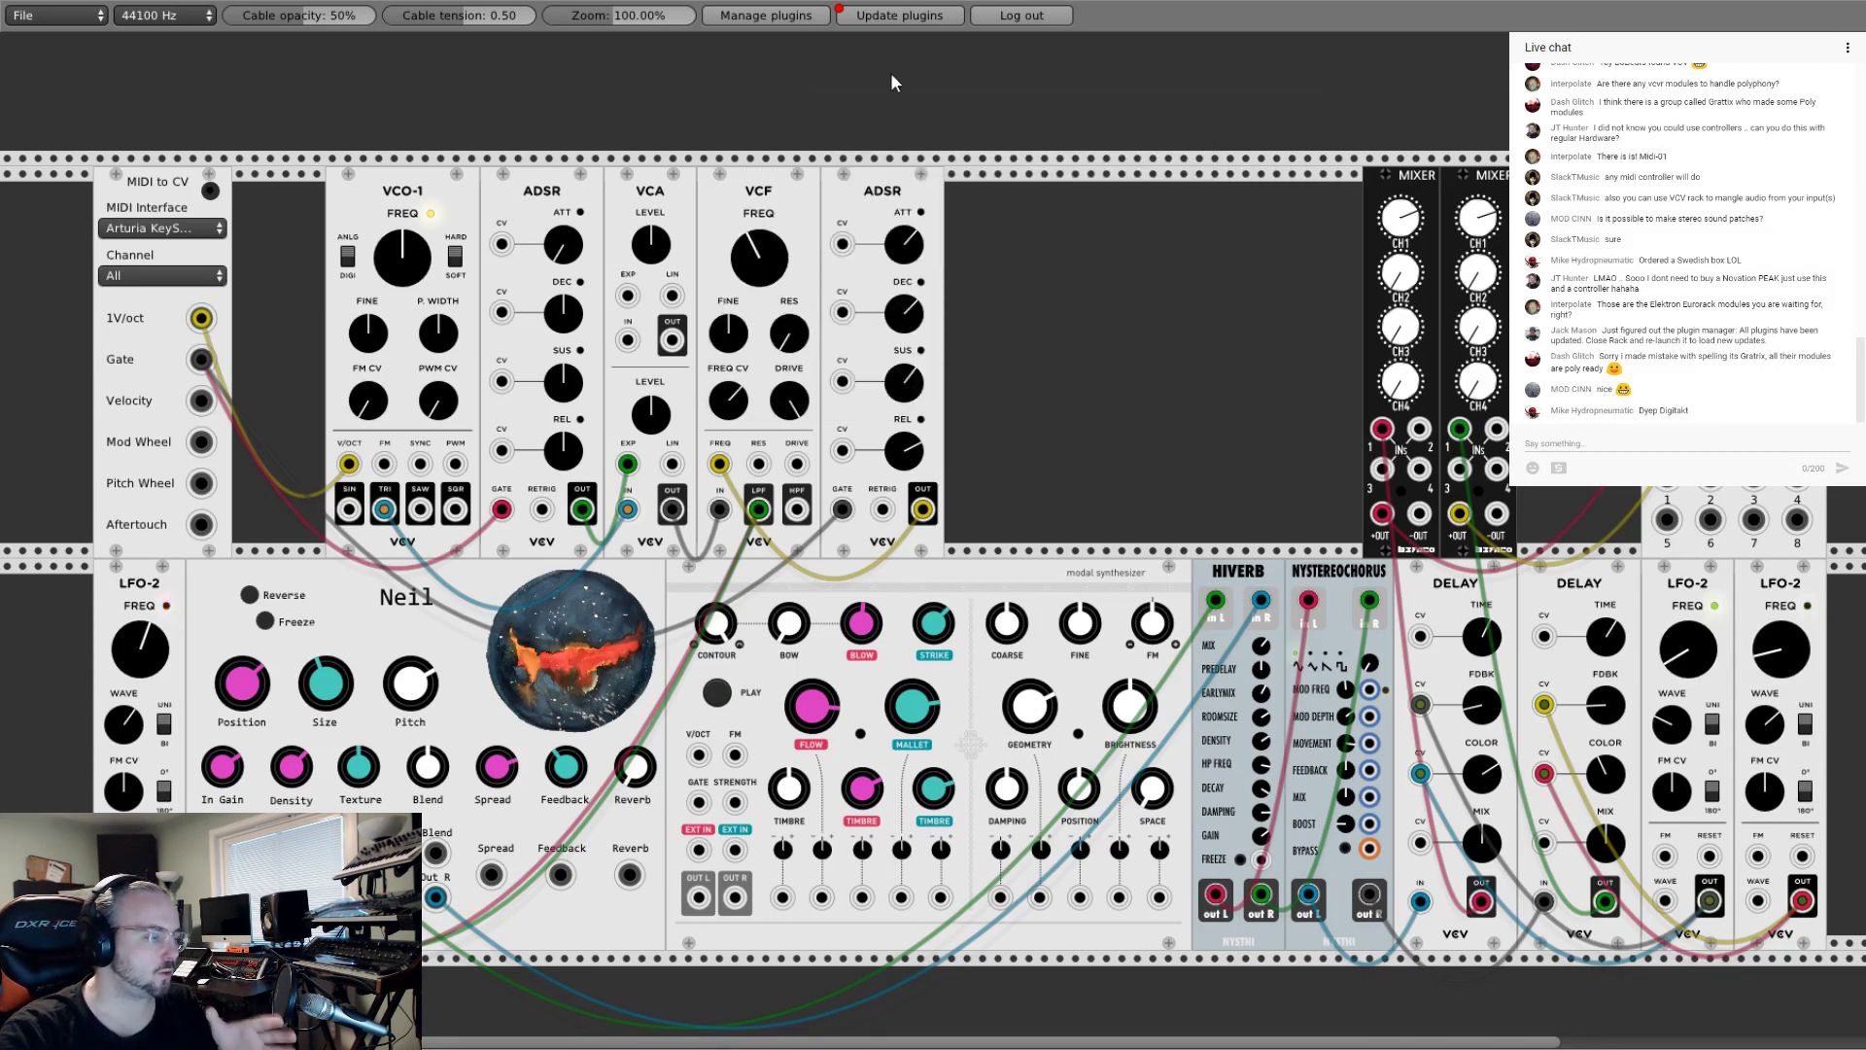
{"action": "right_click", "coordinate": [889, 71]}
{"action": "left_click", "coordinate": [920, 29]}
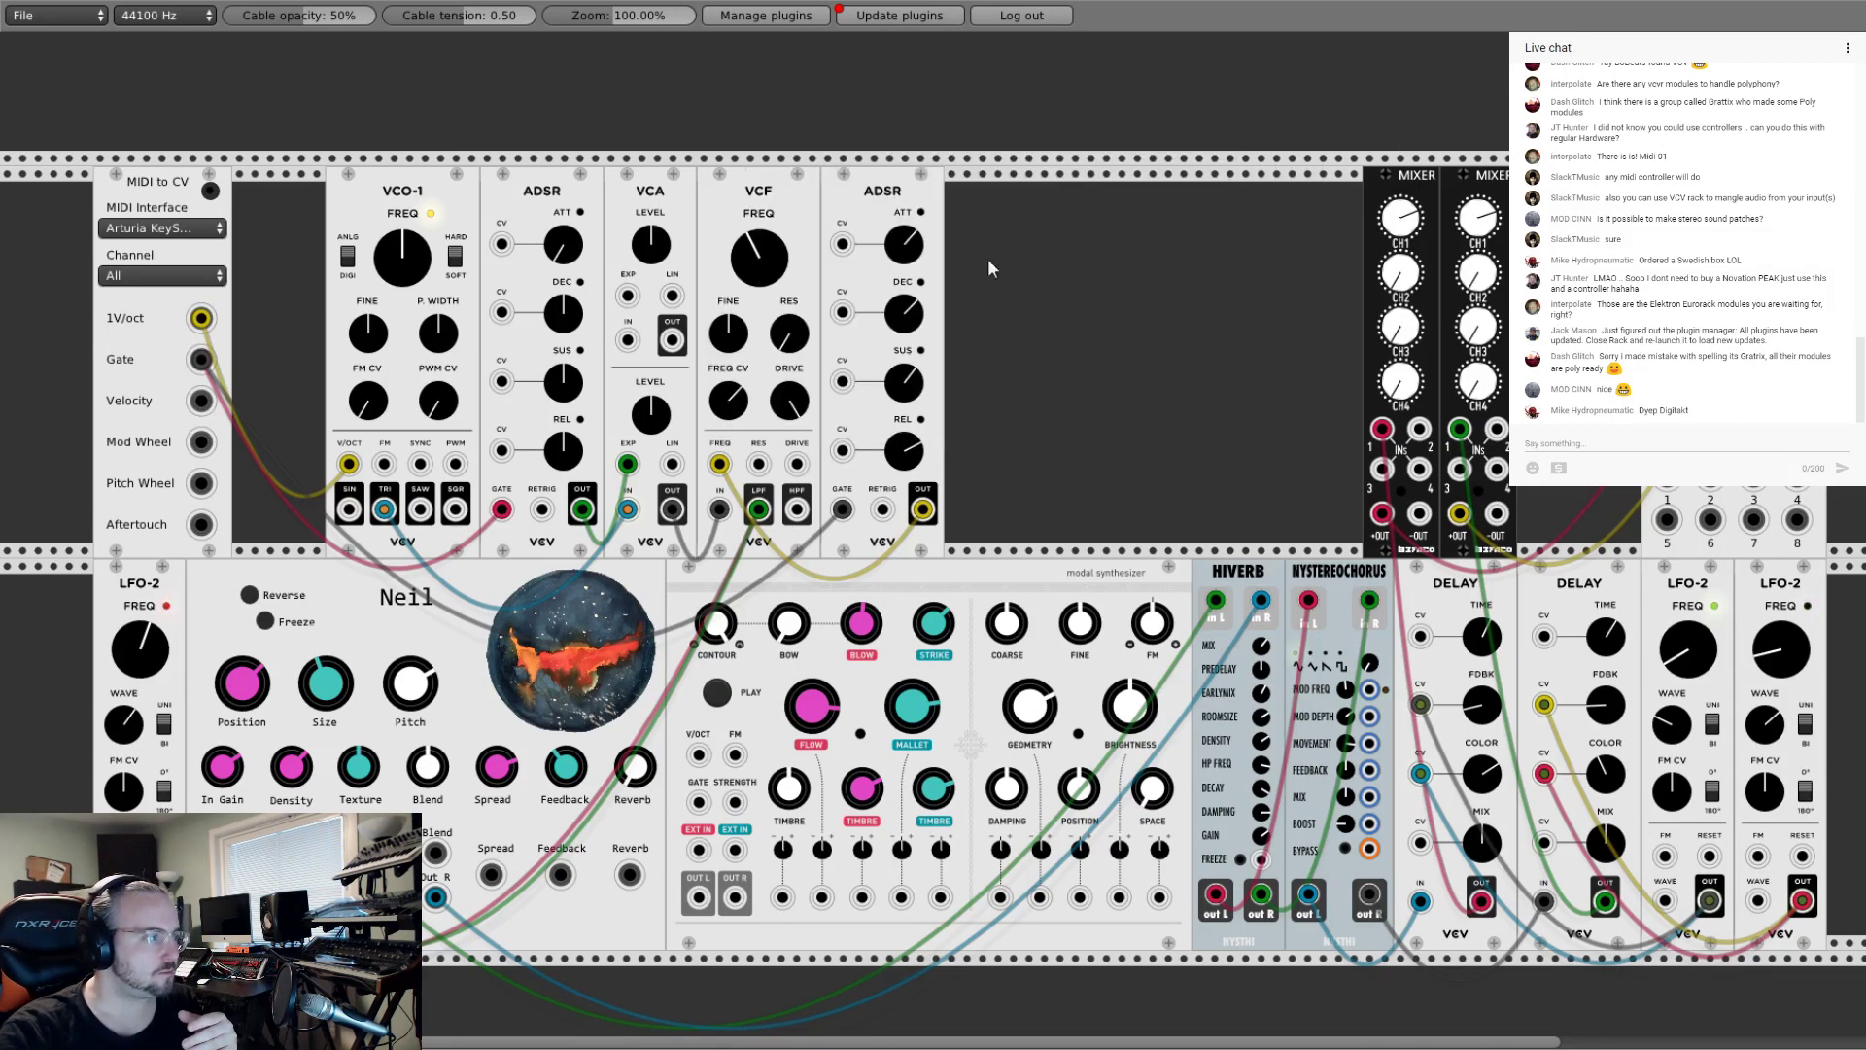
Step: Look through the full manufacturer list for a module to add to the empty space in the upper row
{"action": "right_click", "coordinate": [1009, 486]}
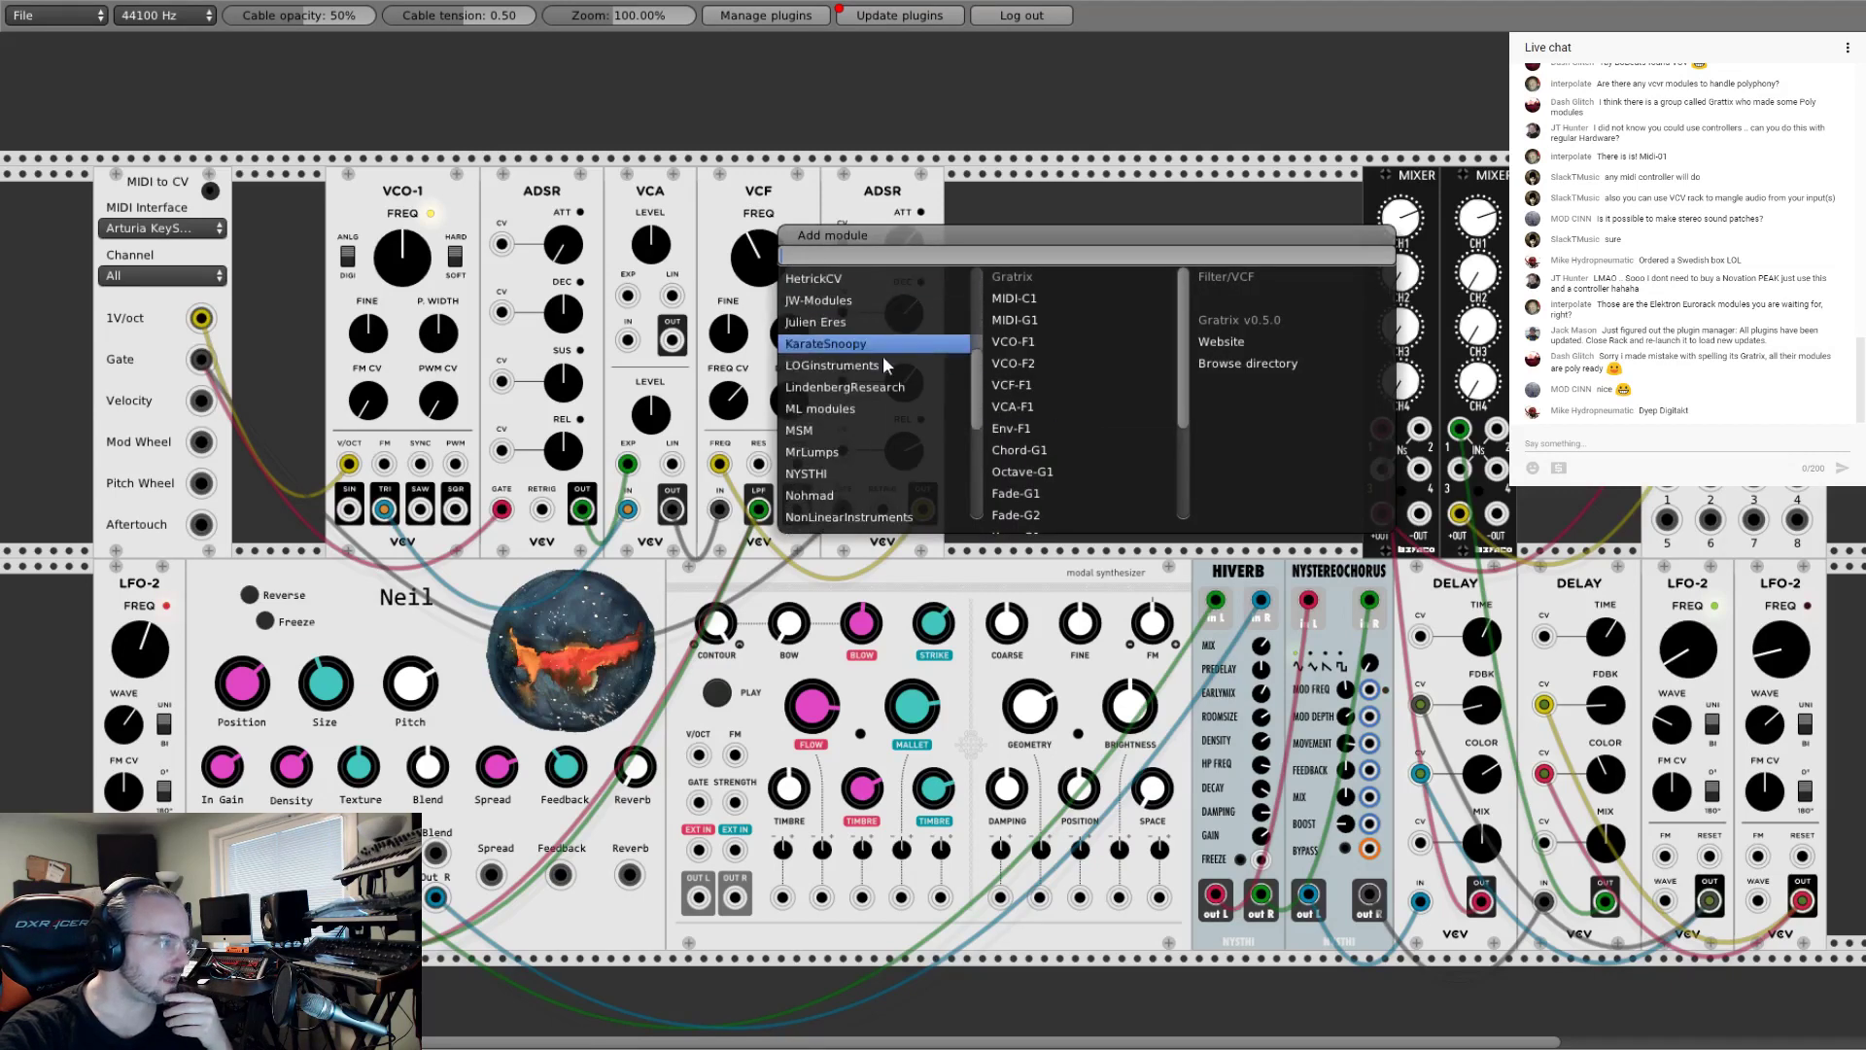
{"action": "scroll", "coordinate": [875, 388], "scroll_direction": "down", "scroll_amount": 5}
{"action": "scroll", "coordinate": [861, 400], "scroll_direction": "up", "scroll_amount": 6}
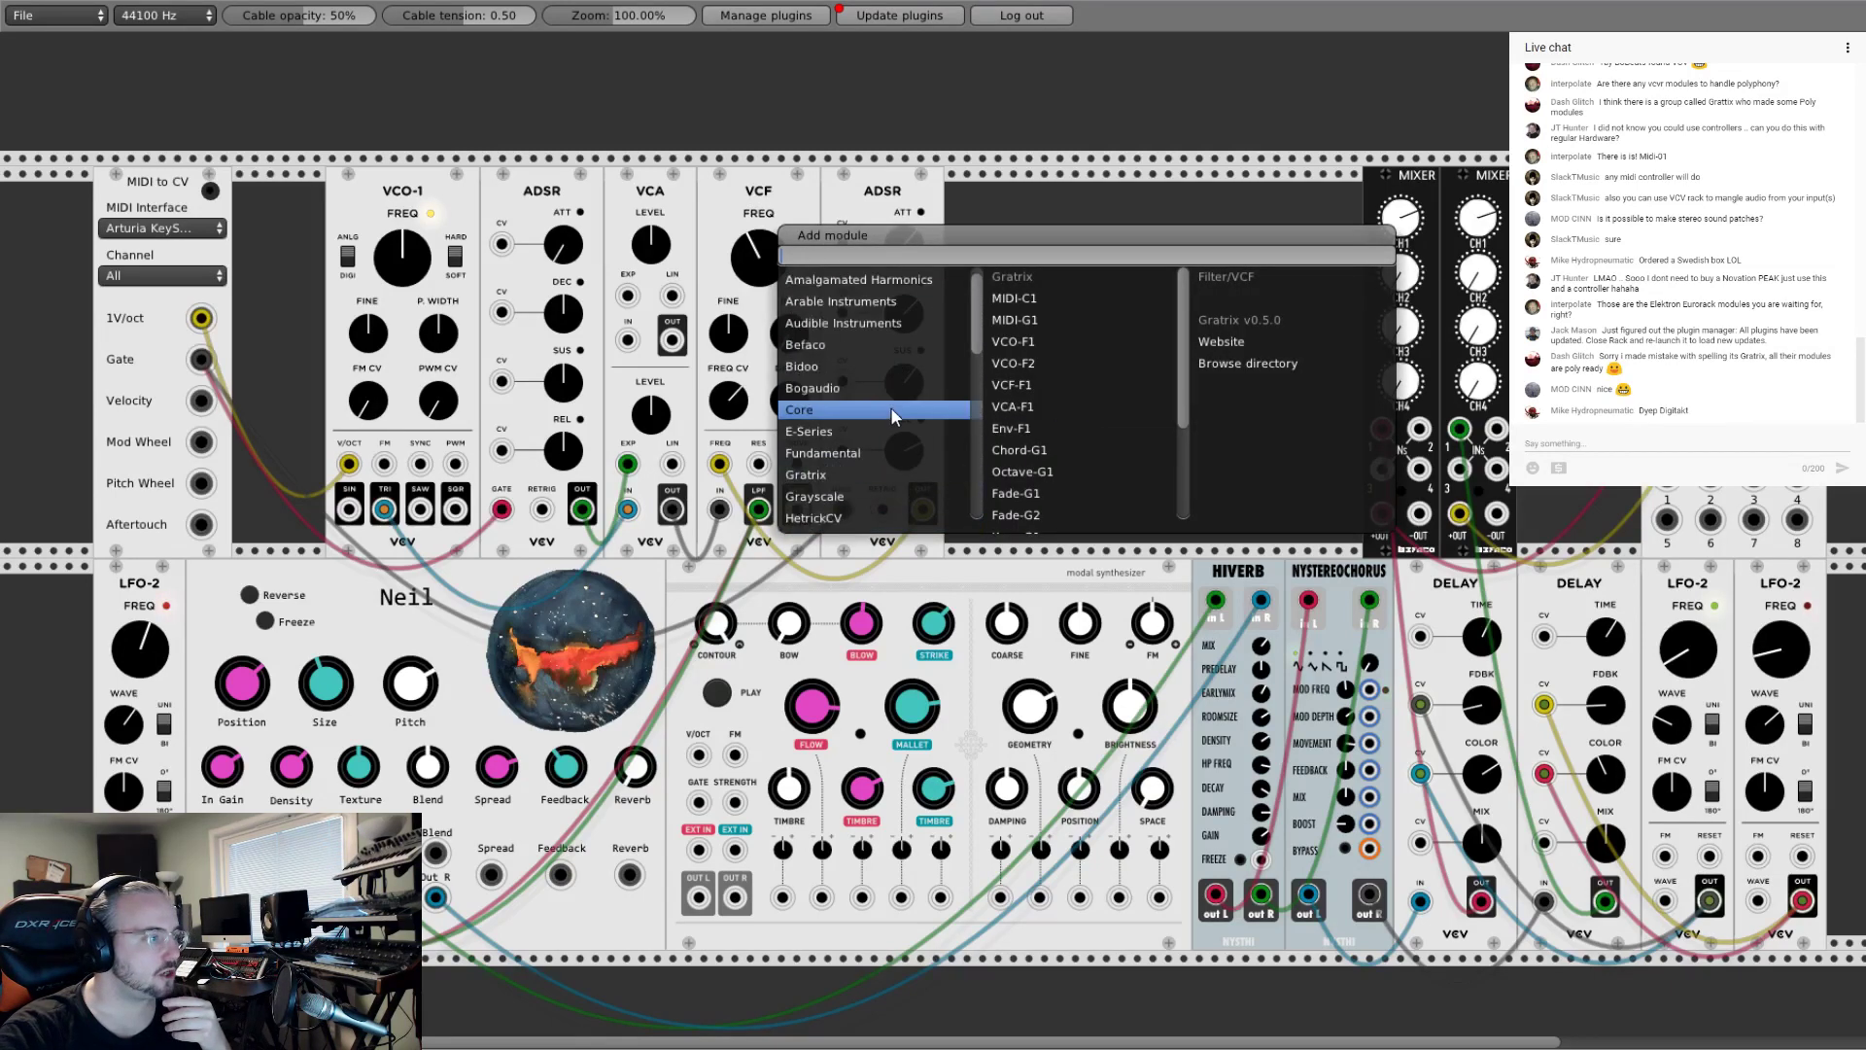
{"action": "scroll", "coordinate": [845, 413], "scroll_direction": "down", "scroll_amount": 4}
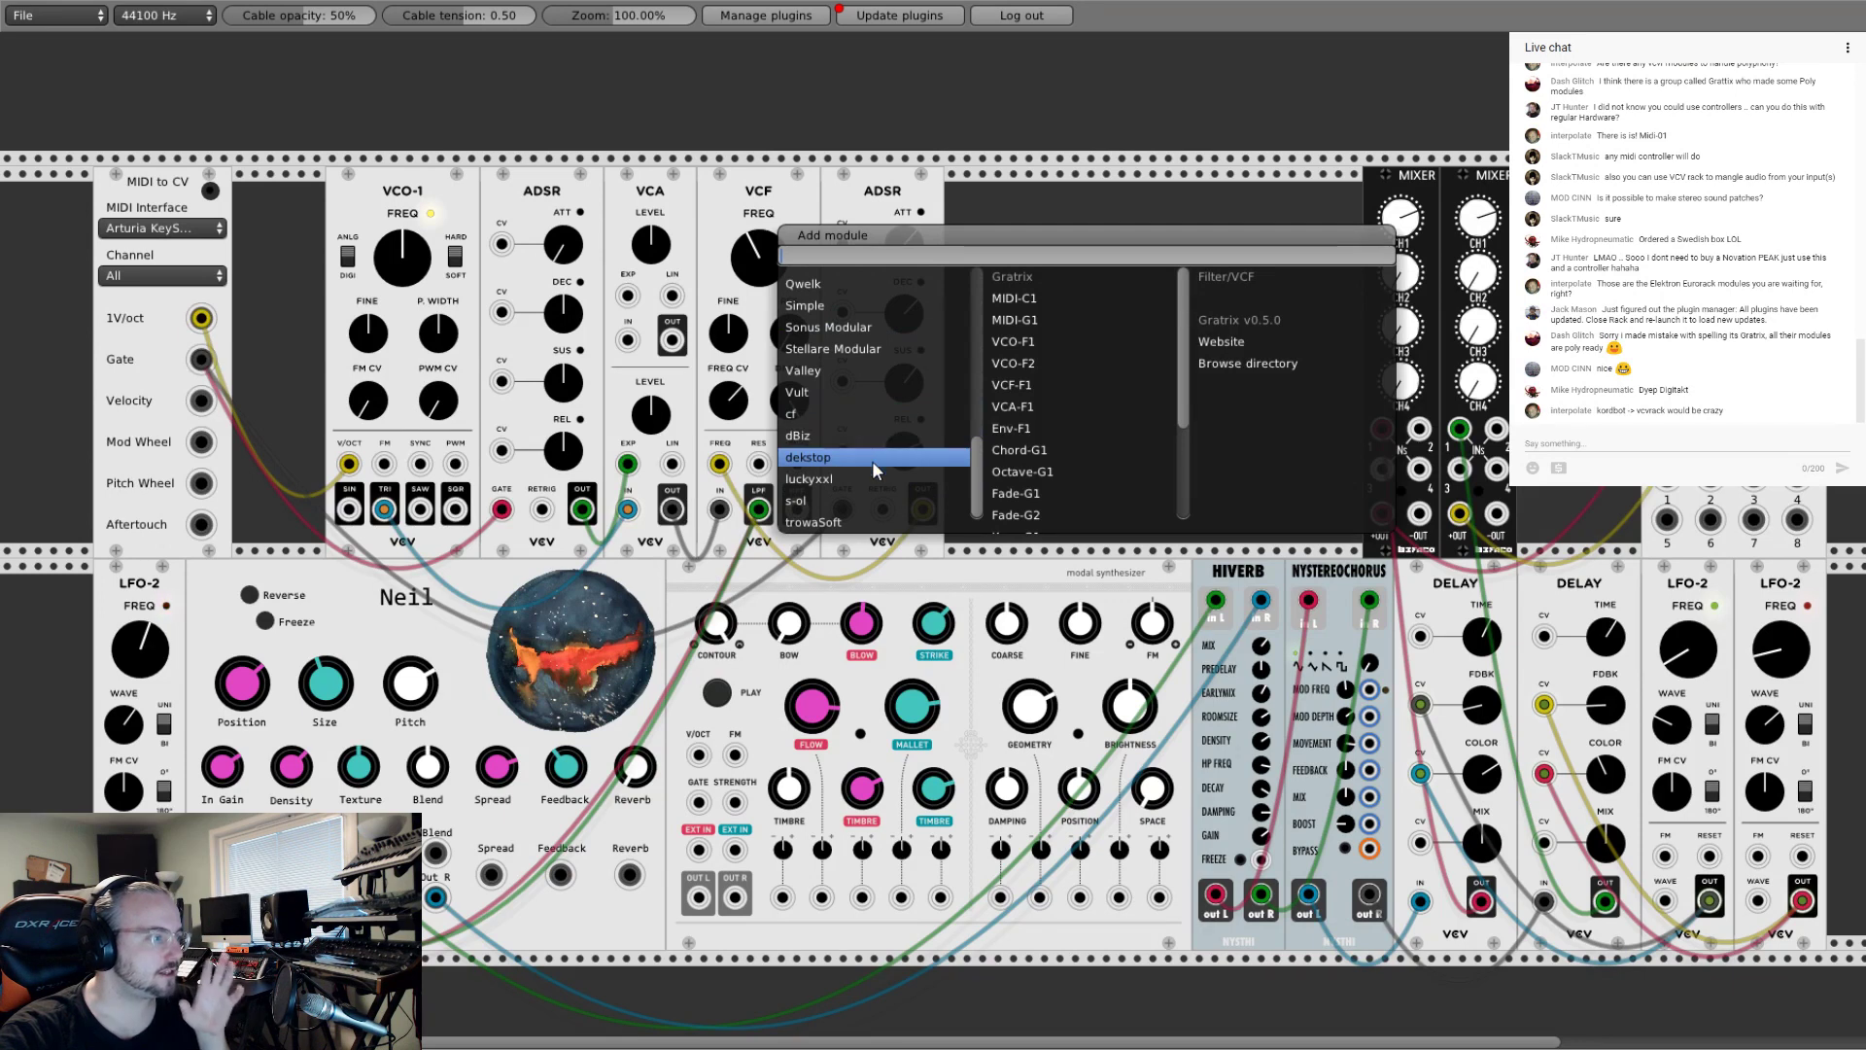
{"action": "scroll", "coordinate": [875, 467], "scroll_direction": "up", "scroll_amount": 4}
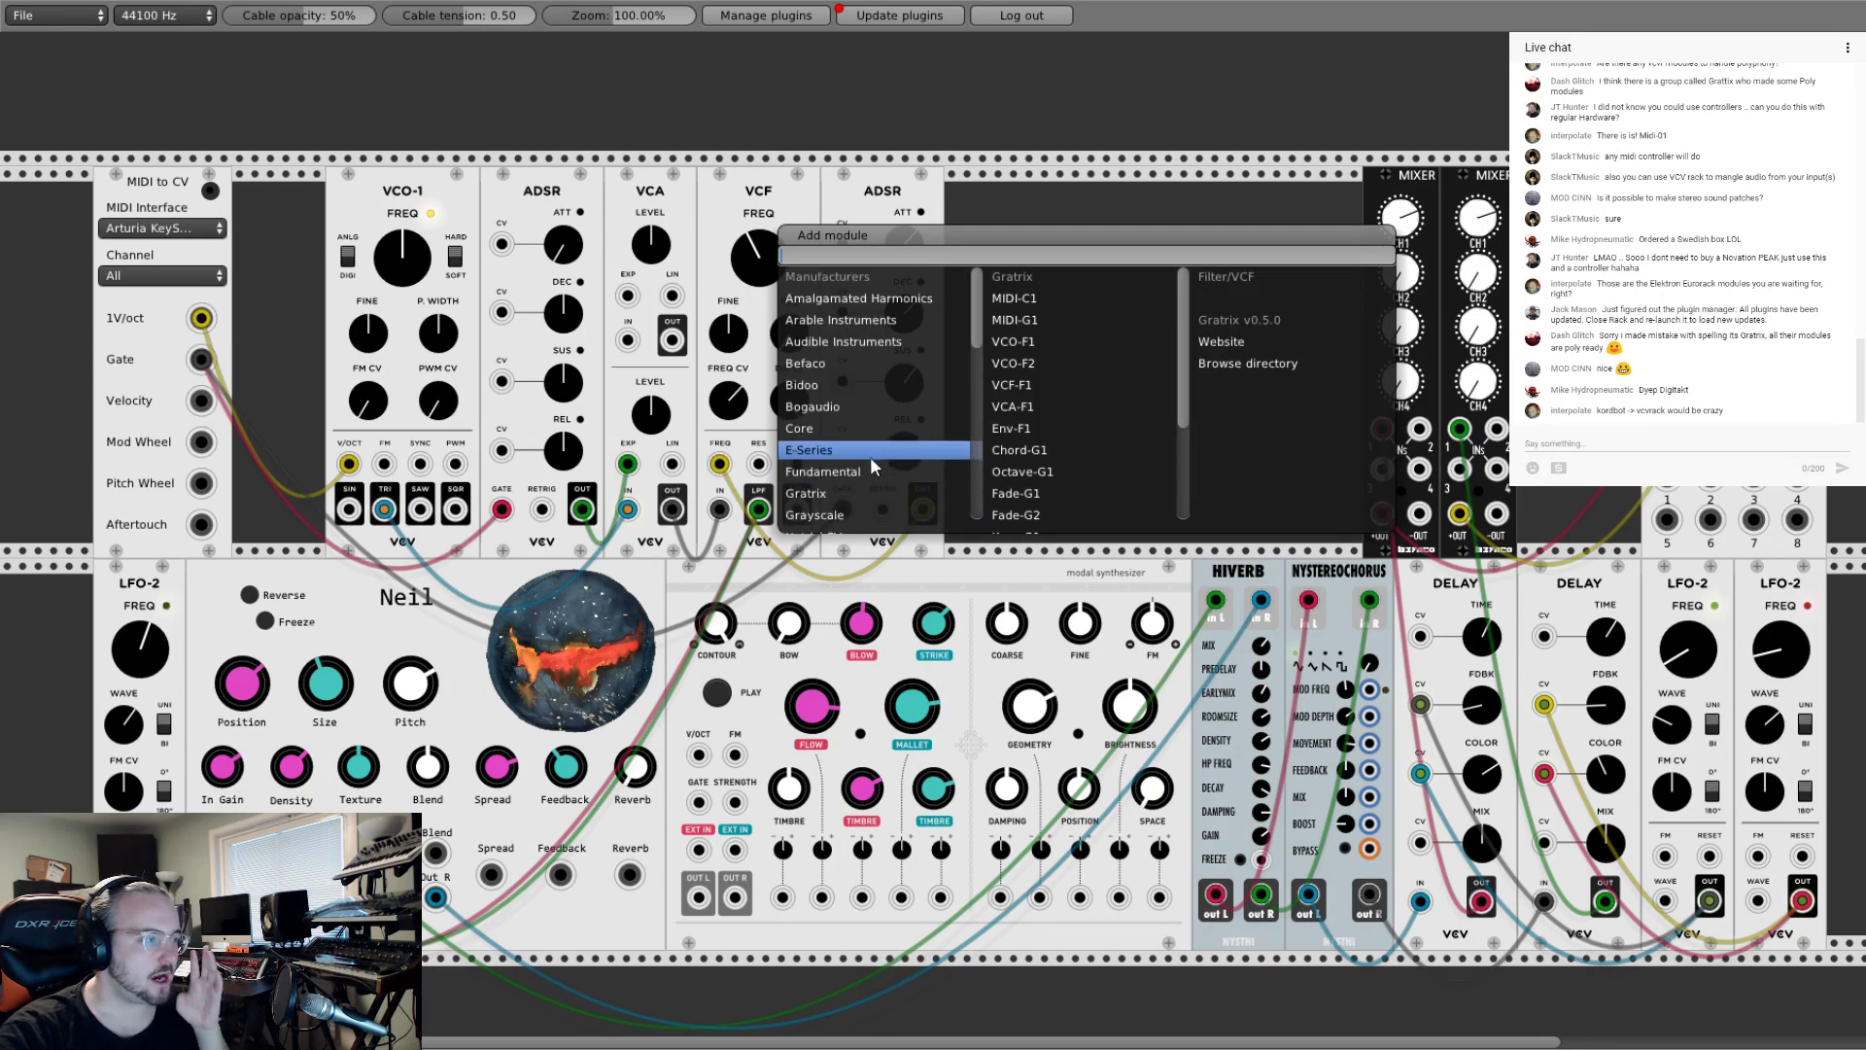
Step: Close the module browser without adding a module
{"action": "left_click", "coordinate": [991, 194]}
{"action": "scroll", "coordinate": [1023, 324], "scroll_direction": "up", "scroll_amount": 1}
{"action": "scroll", "coordinate": [1022, 334], "scroll_direction": "down", "scroll_amount": 1}
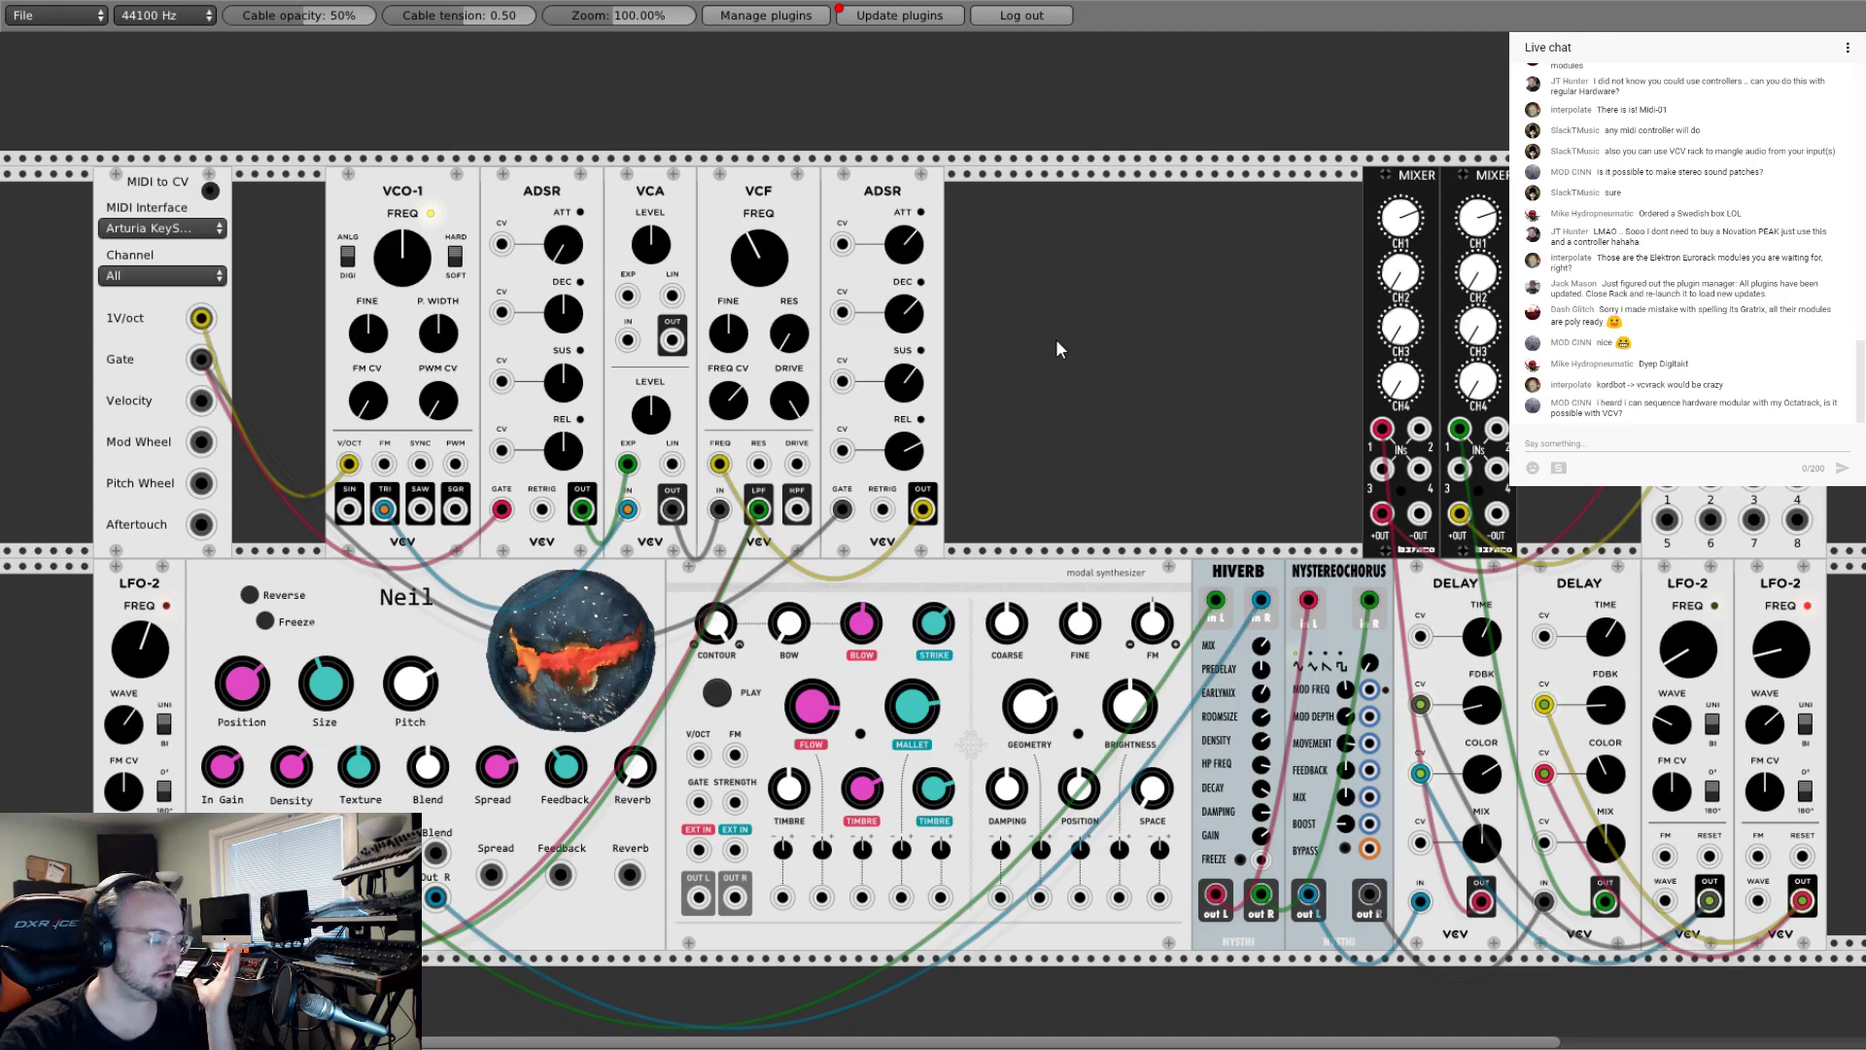
{"action": "scroll", "coordinate": [1057, 346], "scroll_direction": "up", "scroll_amount": 1}
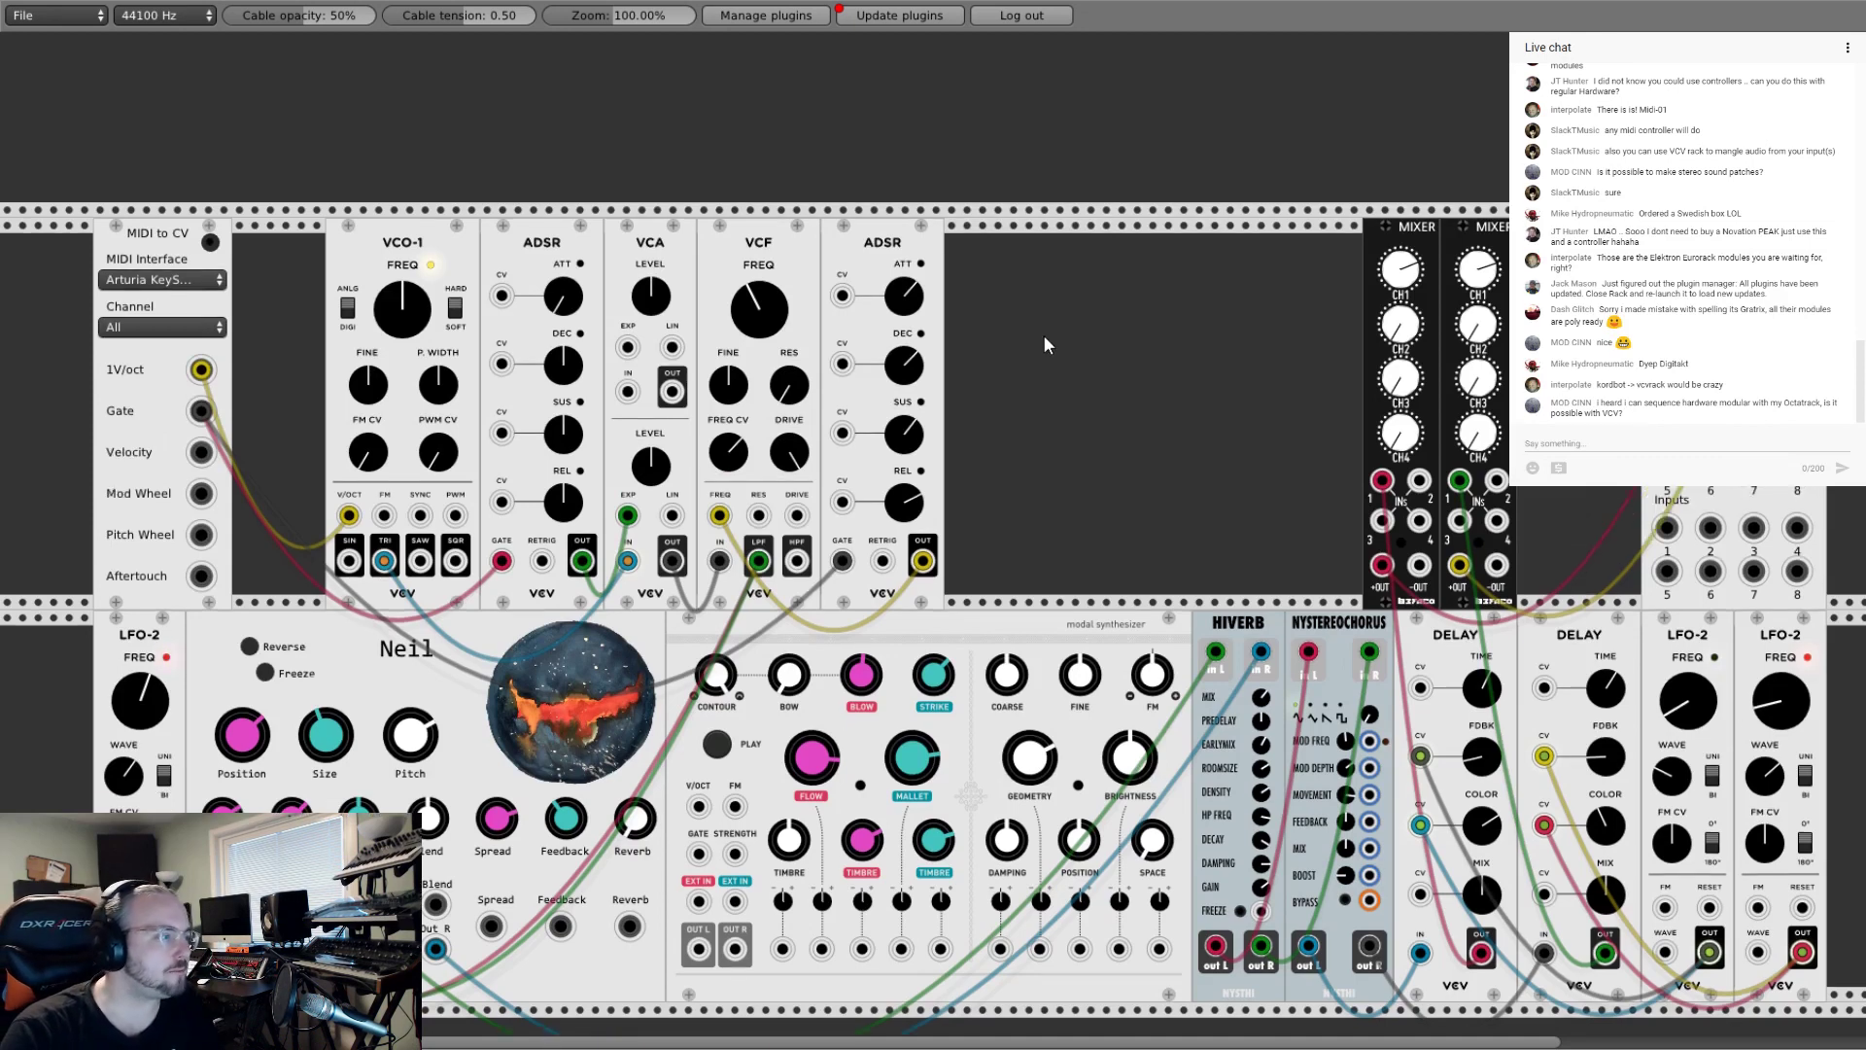
{"action": "scroll", "coordinate": [1043, 350], "scroll_direction": "down", "scroll_amount": 2}
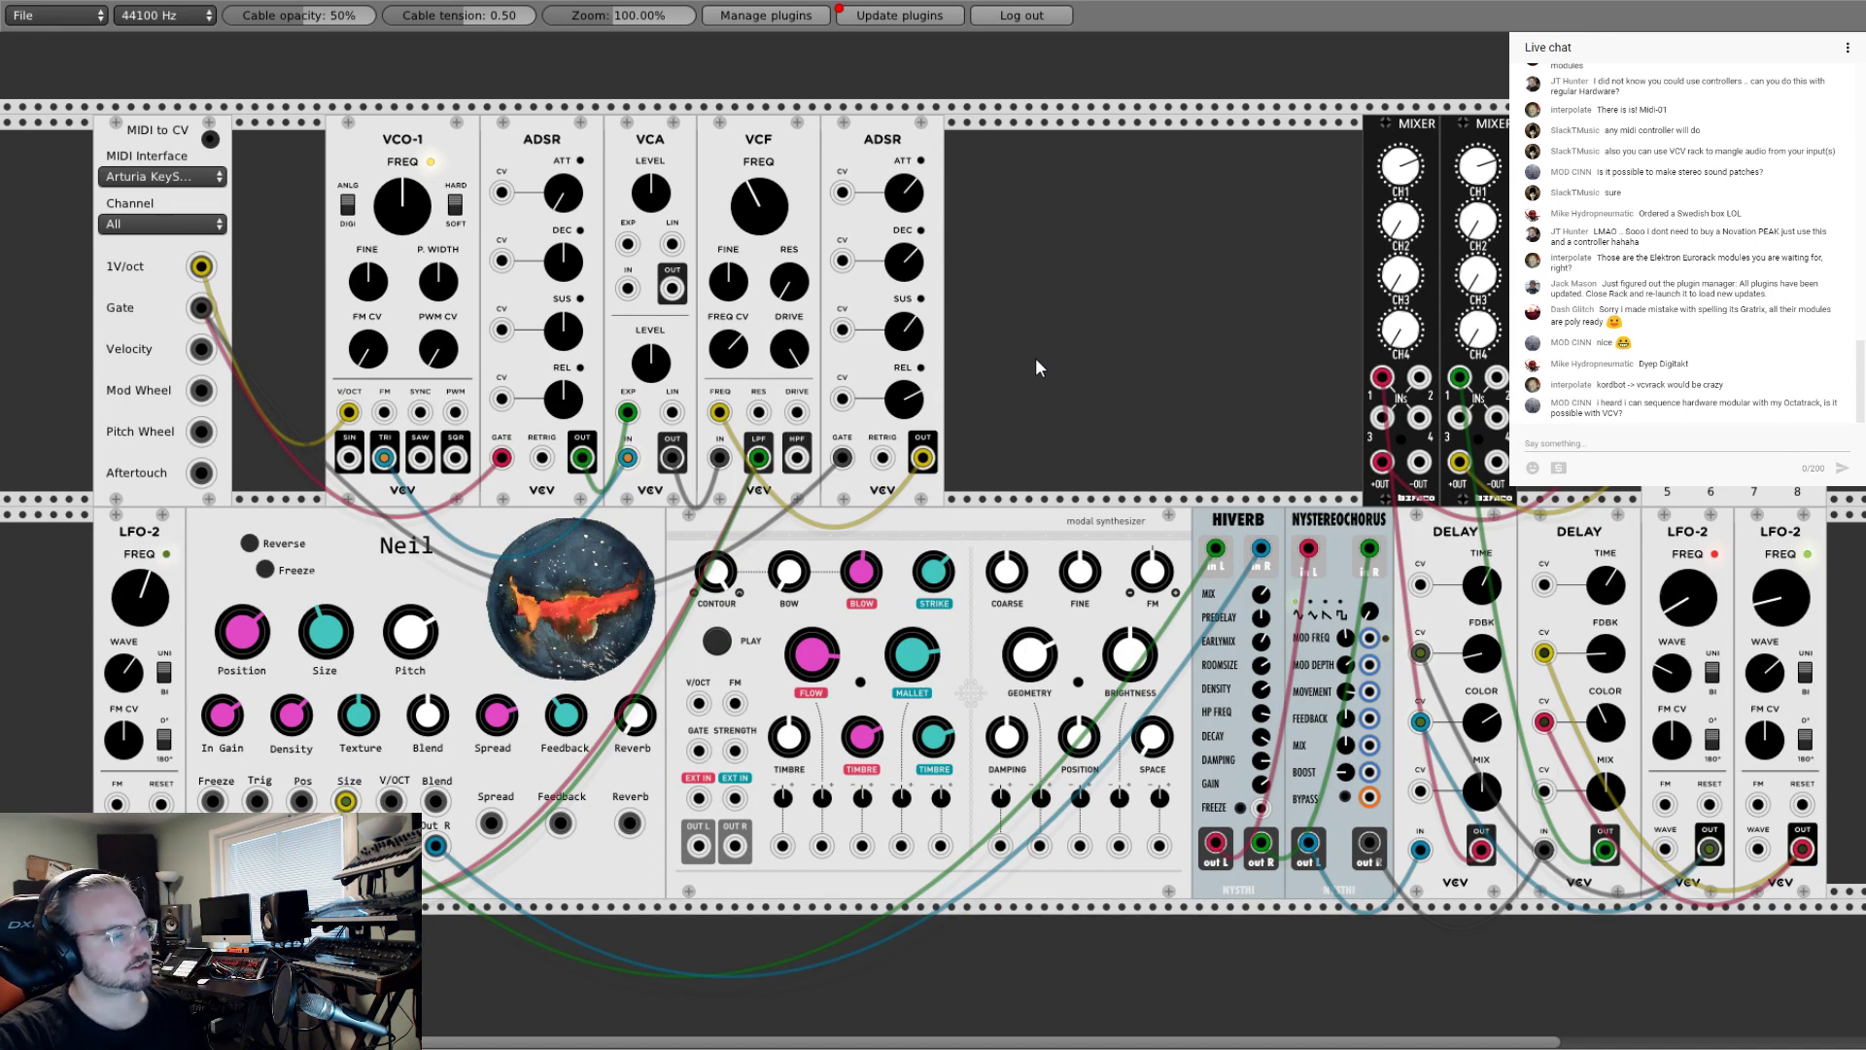
{"action": "scroll", "coordinate": [1036, 359], "scroll_direction": "down", "scroll_amount": 1}
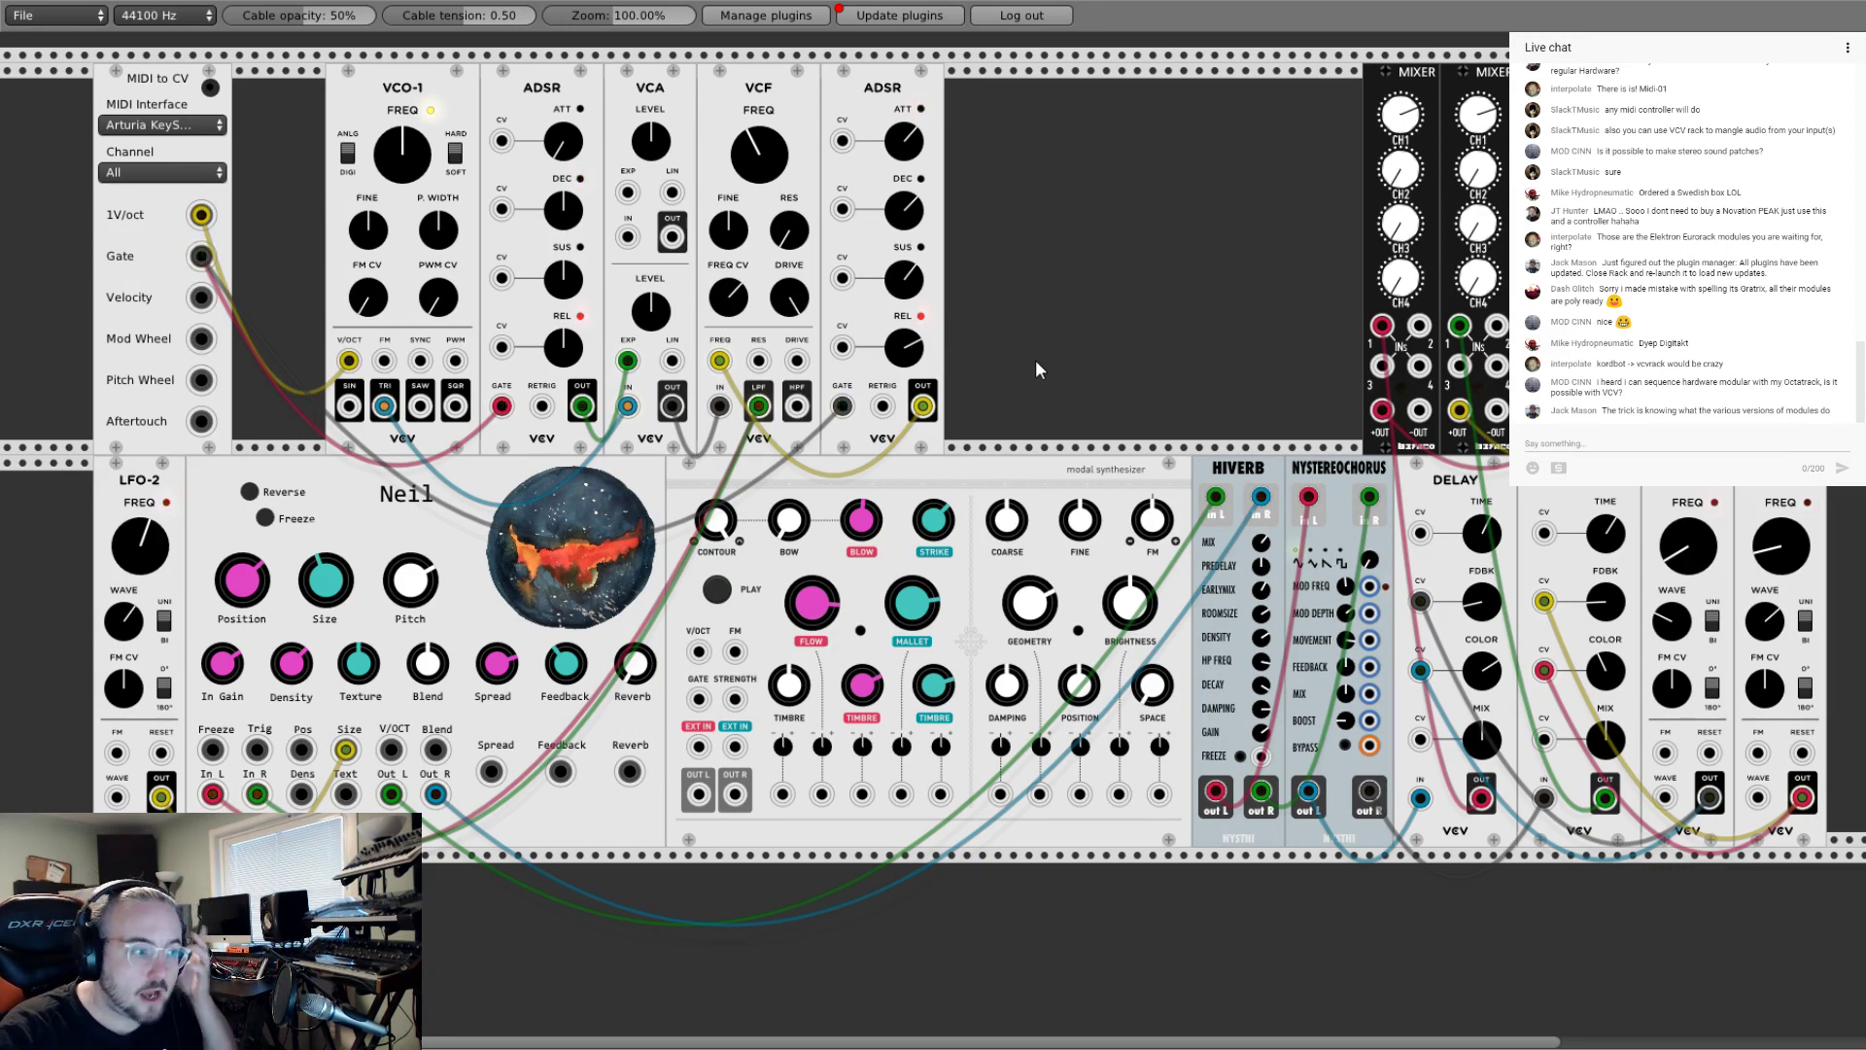
{"action": "scroll", "coordinate": [1098, 355], "scroll_direction": "up", "scroll_amount": 2}
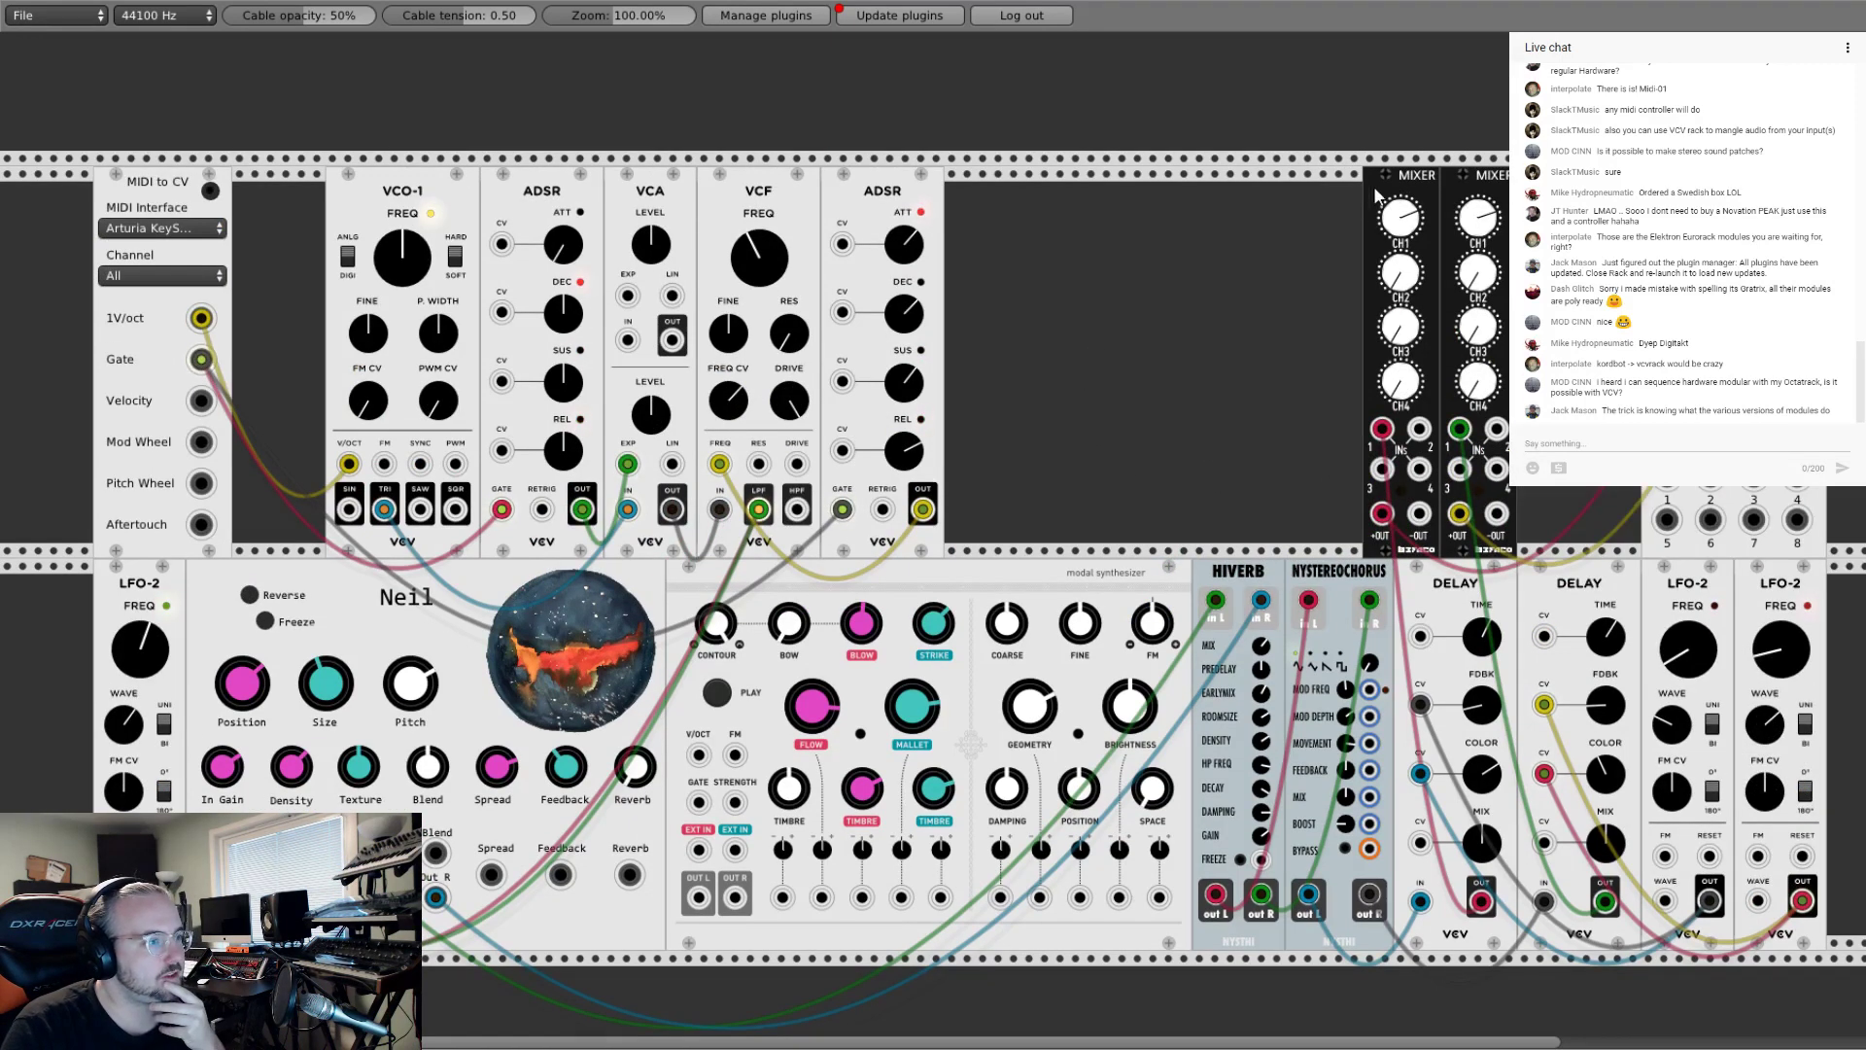
Step: Shift both black Mixer modules slightly left along their row, keeping them side by side
{"action": "left_click_drag", "start_coordinate": [1429, 190], "coordinate": [1351, 192]}
{"action": "left_click_drag", "start_coordinate": [1469, 184], "coordinate": [1390, 195]}
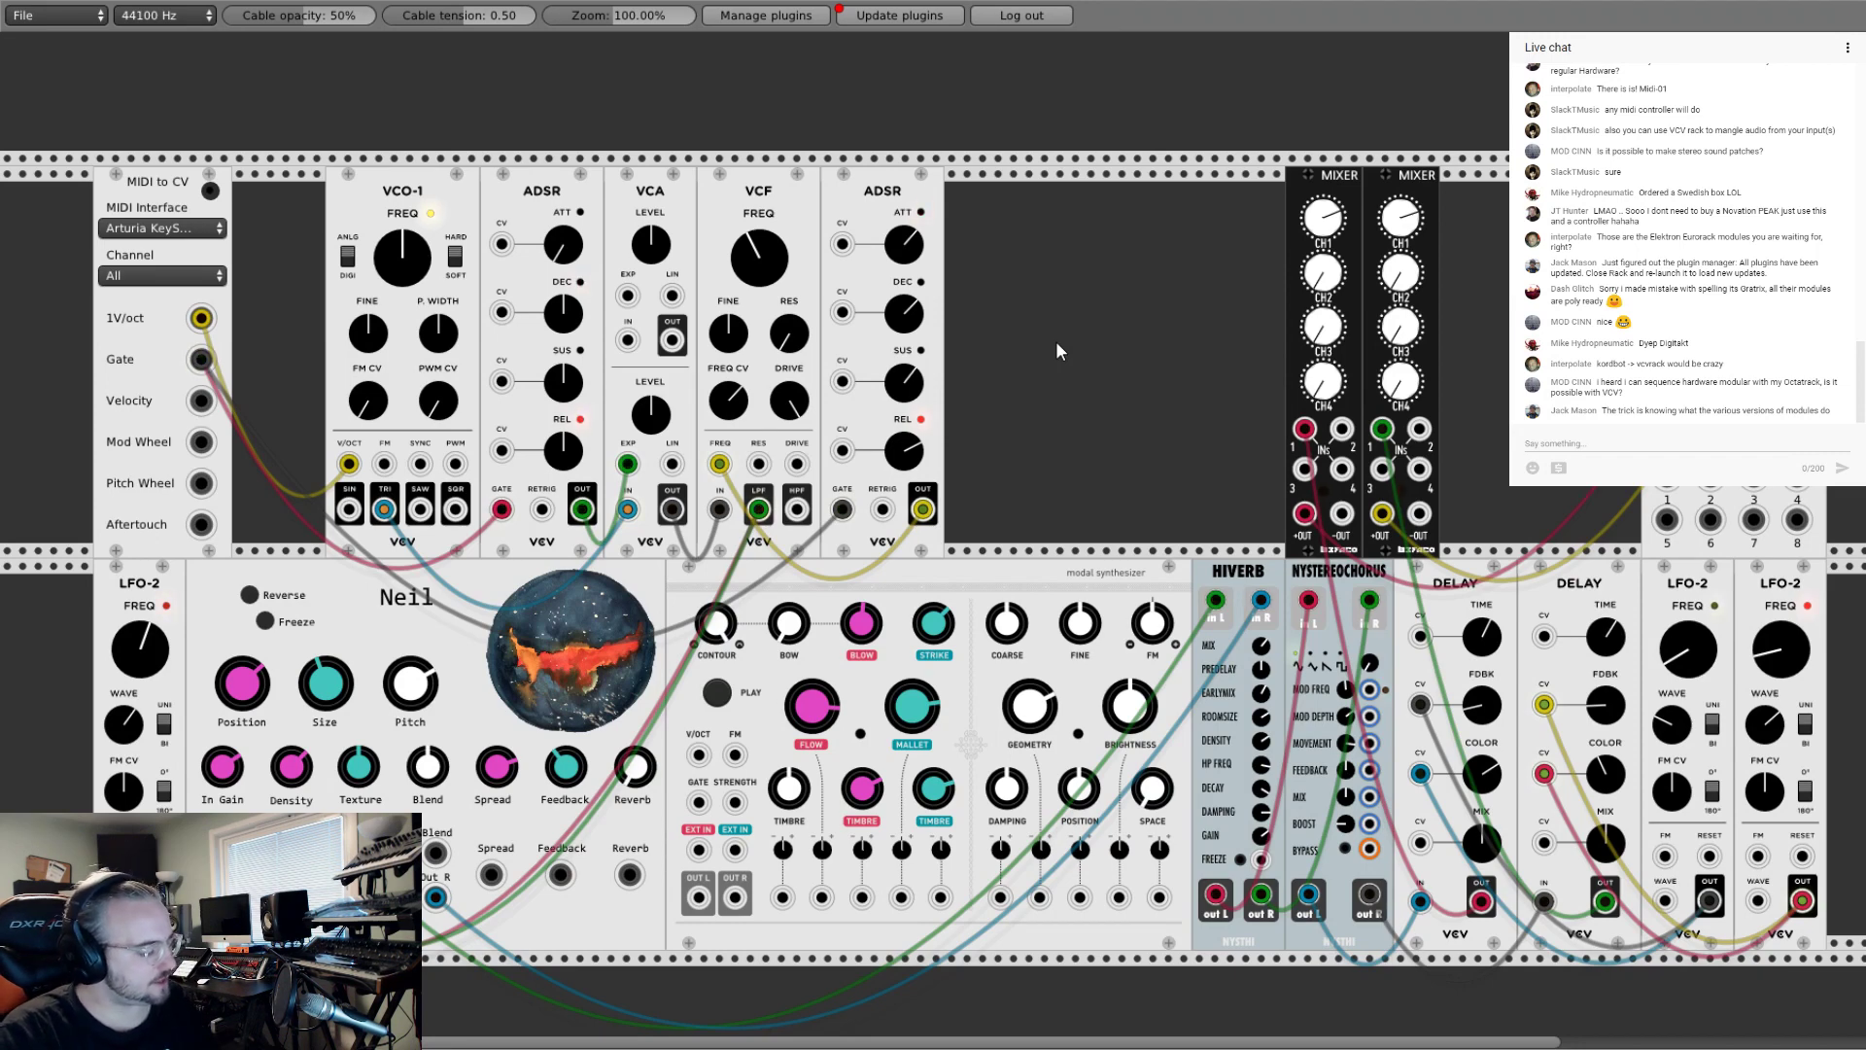
Step: Add a Fundamental SEQ-3 module in the row above MIDI to CV and align their left edges
{"action": "scroll", "coordinate": [1081, 334], "scroll_direction": "down", "scroll_amount": 3}
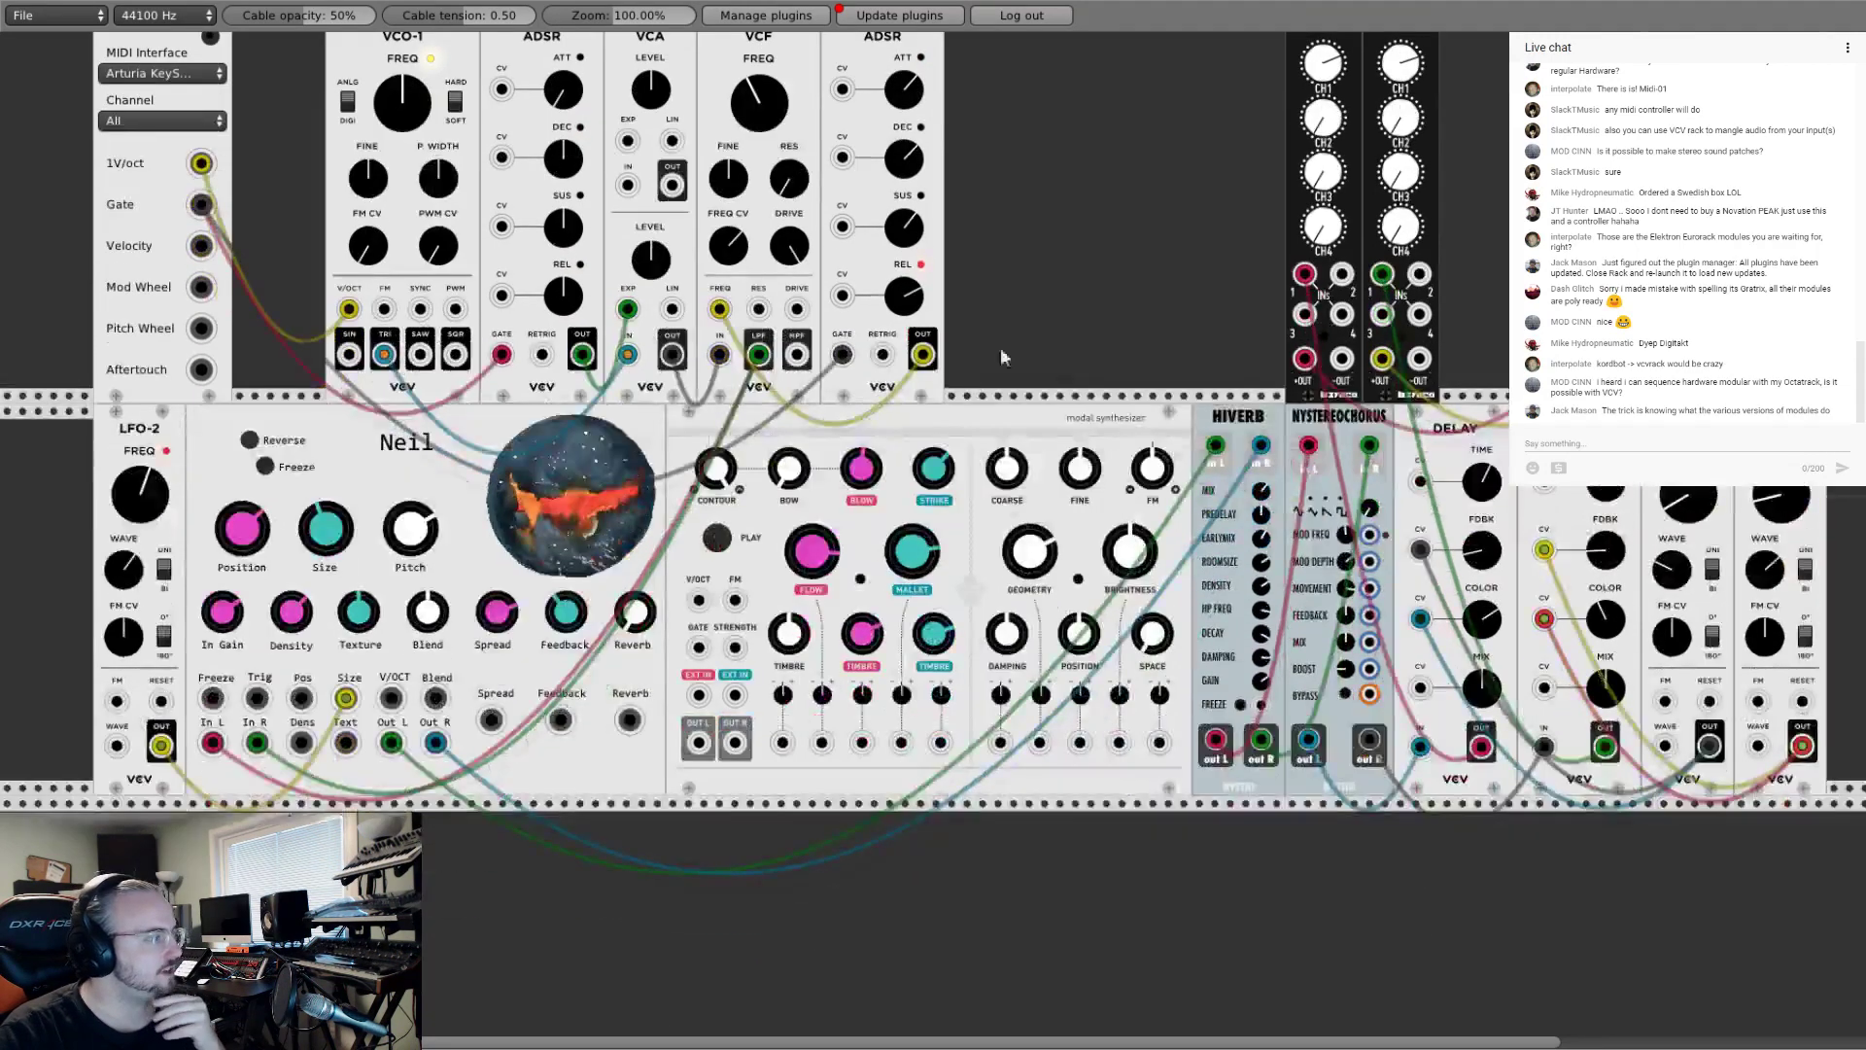
{"action": "scroll", "coordinate": [1000, 347], "scroll_direction": "up", "scroll_amount": 5}
{"action": "right_click", "coordinate": [956, 231]}
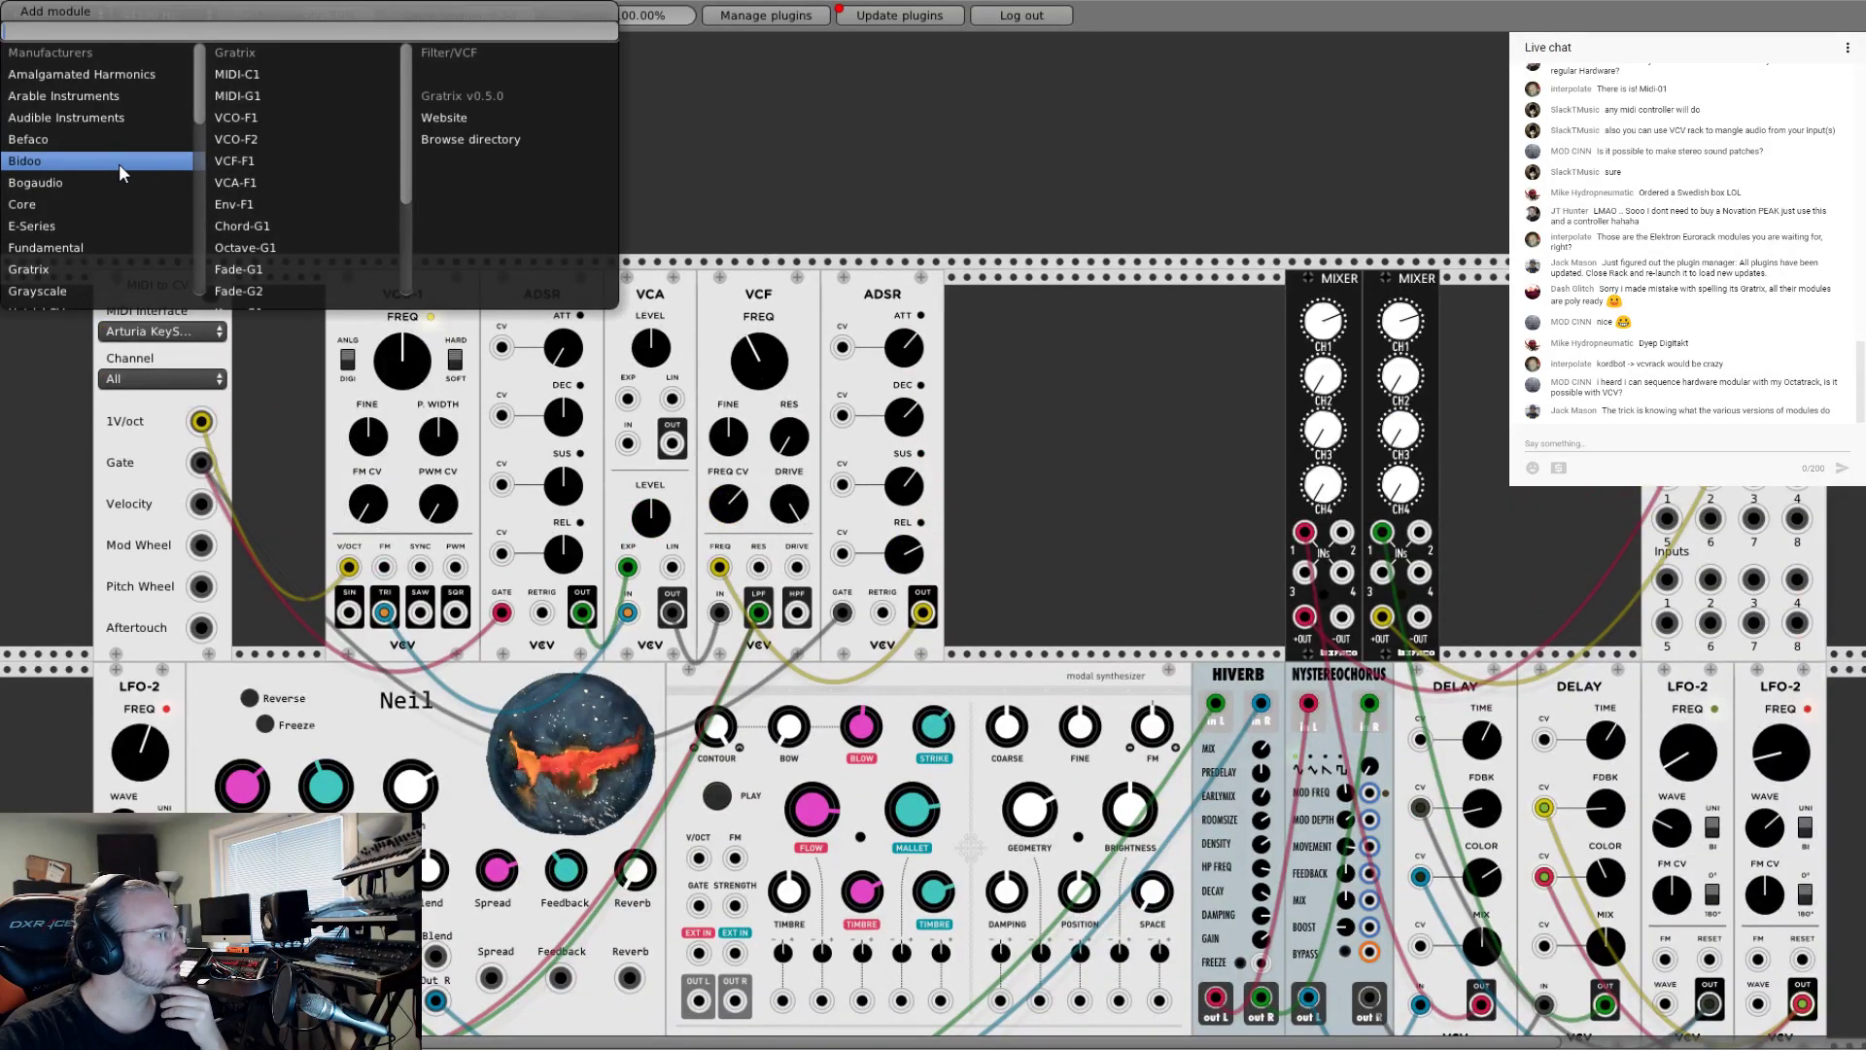
{"action": "scroll", "coordinate": [321, 182], "scroll_direction": "down", "scroll_amount": 3}
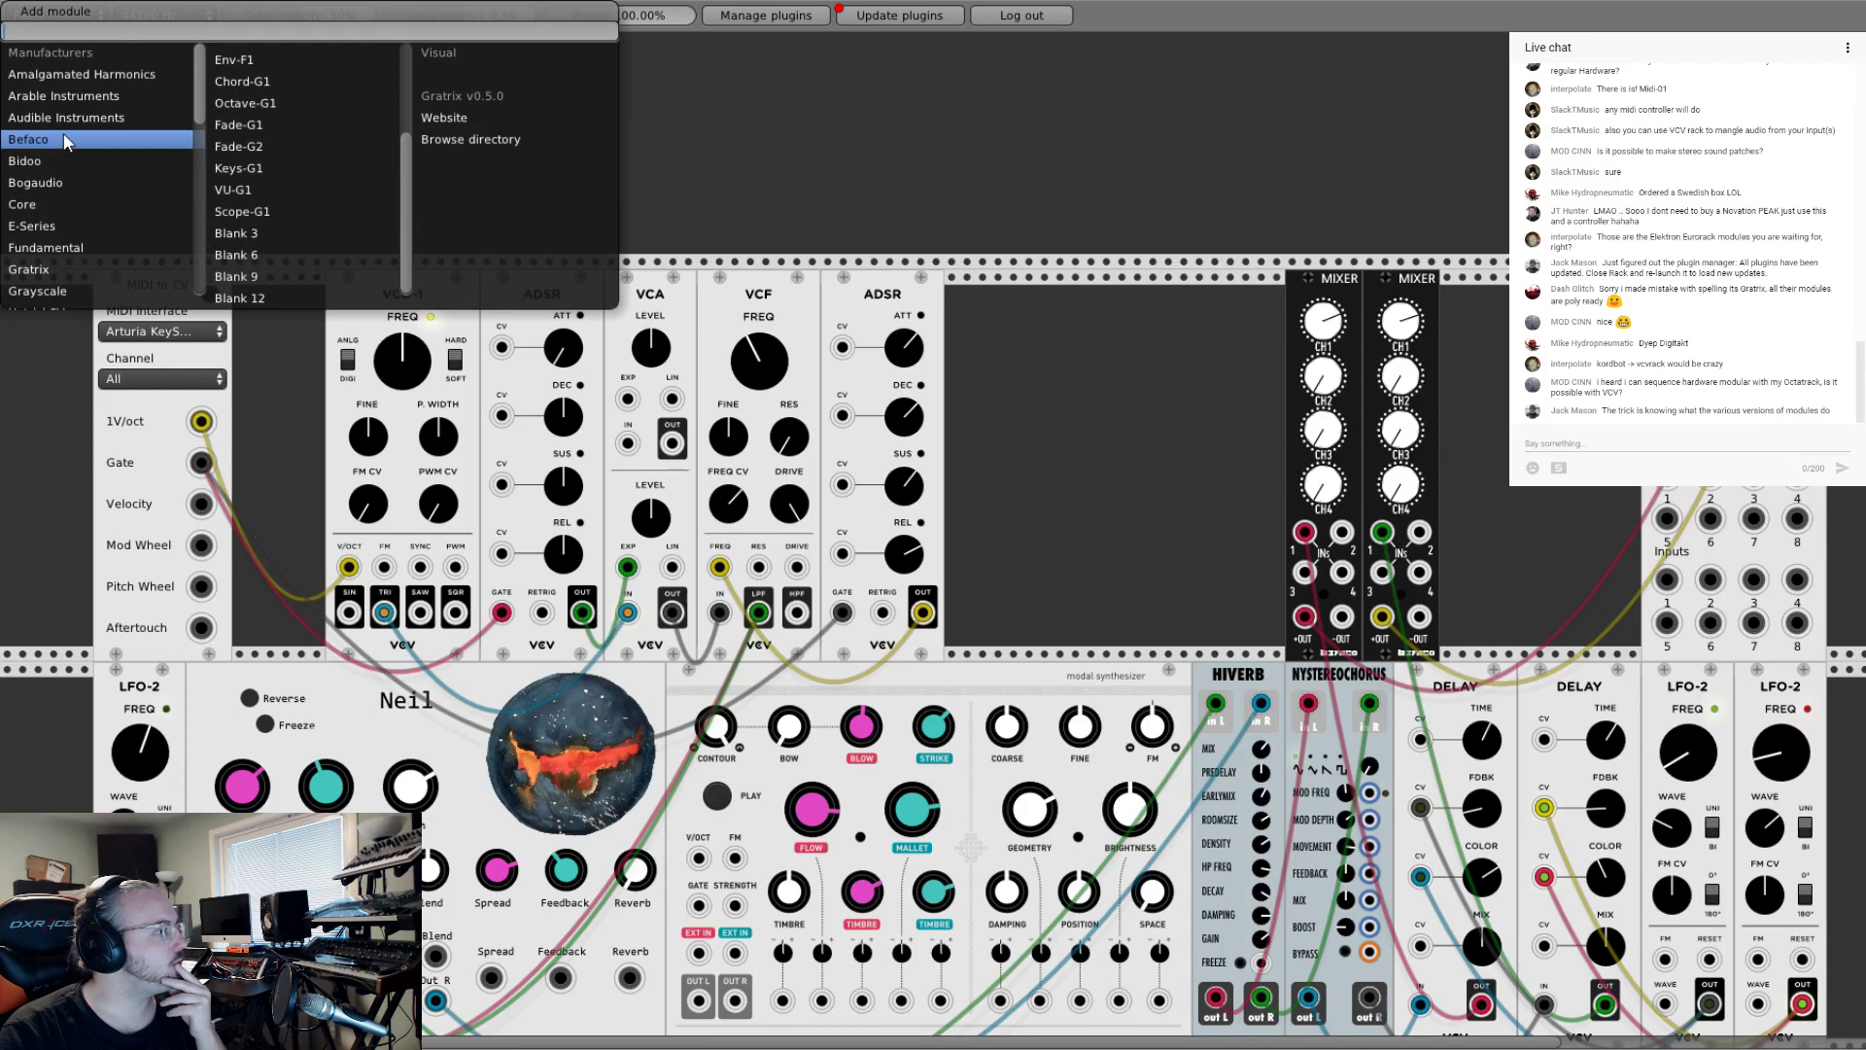
{"action": "left_click", "coordinate": [82, 249]}
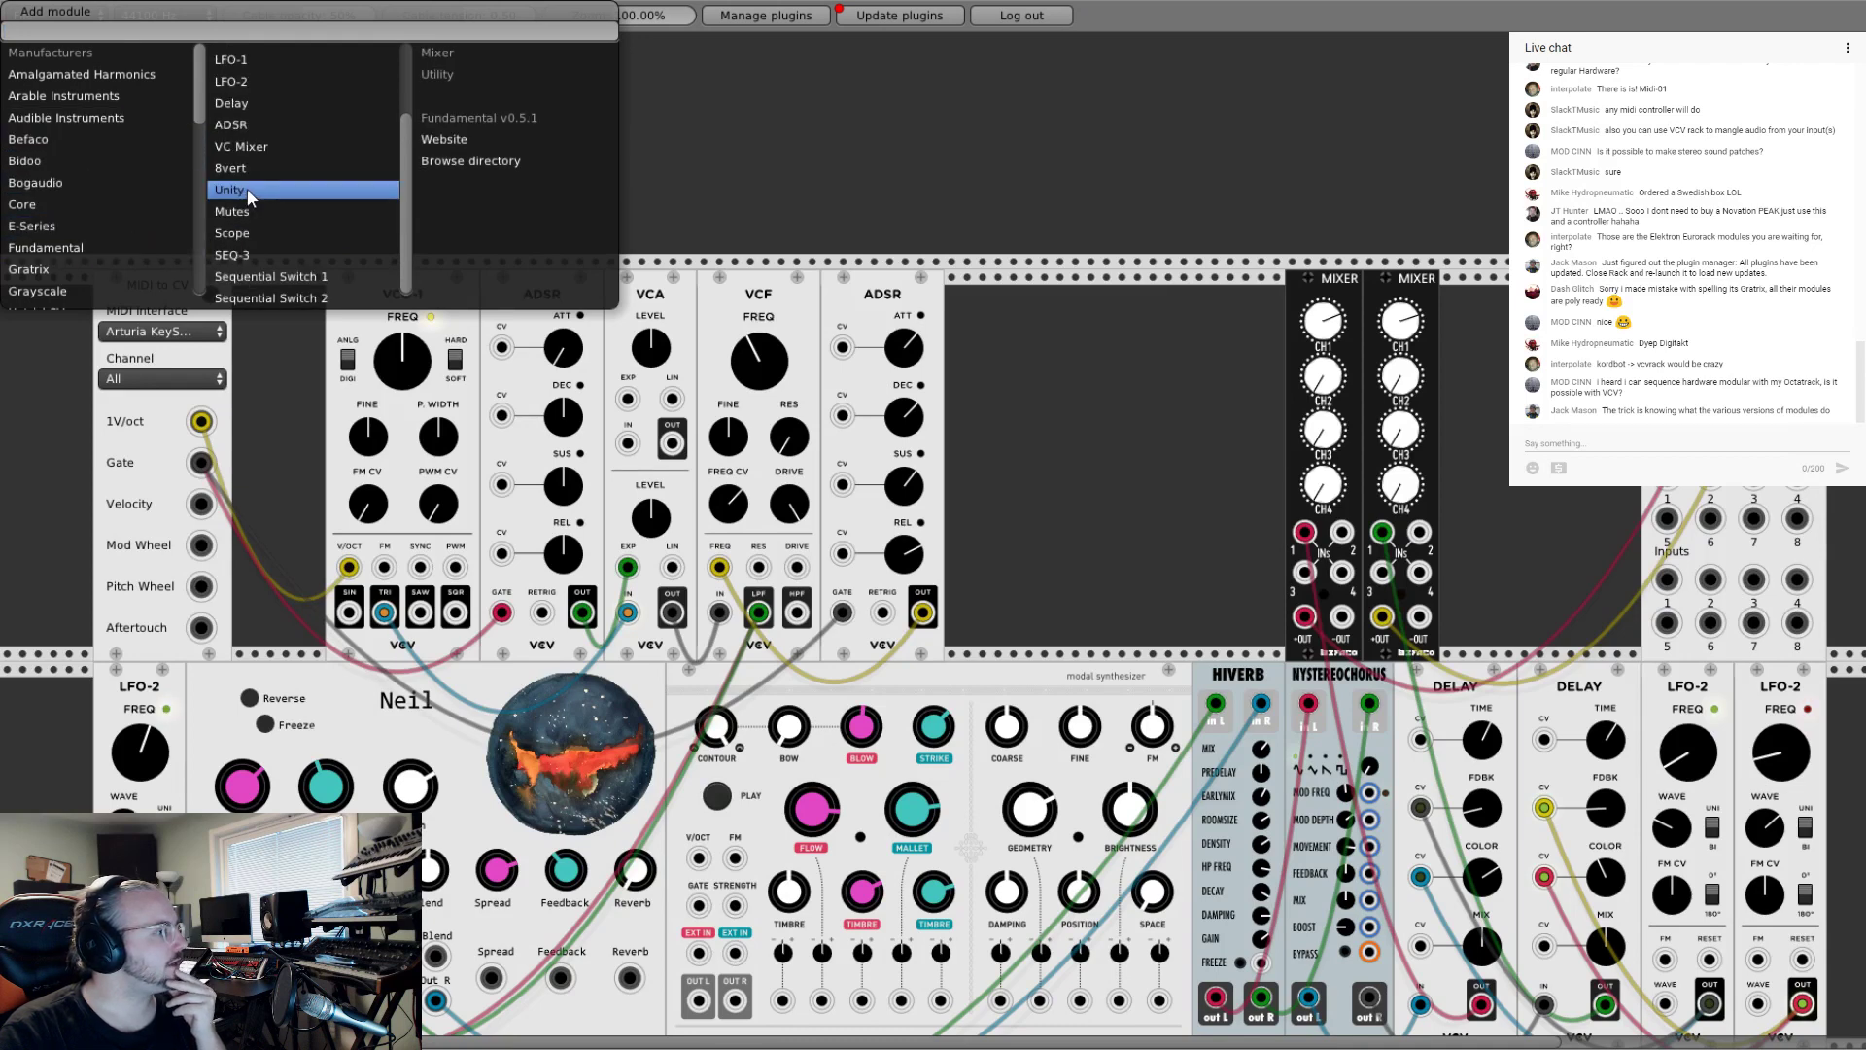
{"action": "left_click", "coordinate": [266, 253]}
{"action": "scroll", "coordinate": [418, 146], "scroll_direction": "up", "scroll_amount": 3}
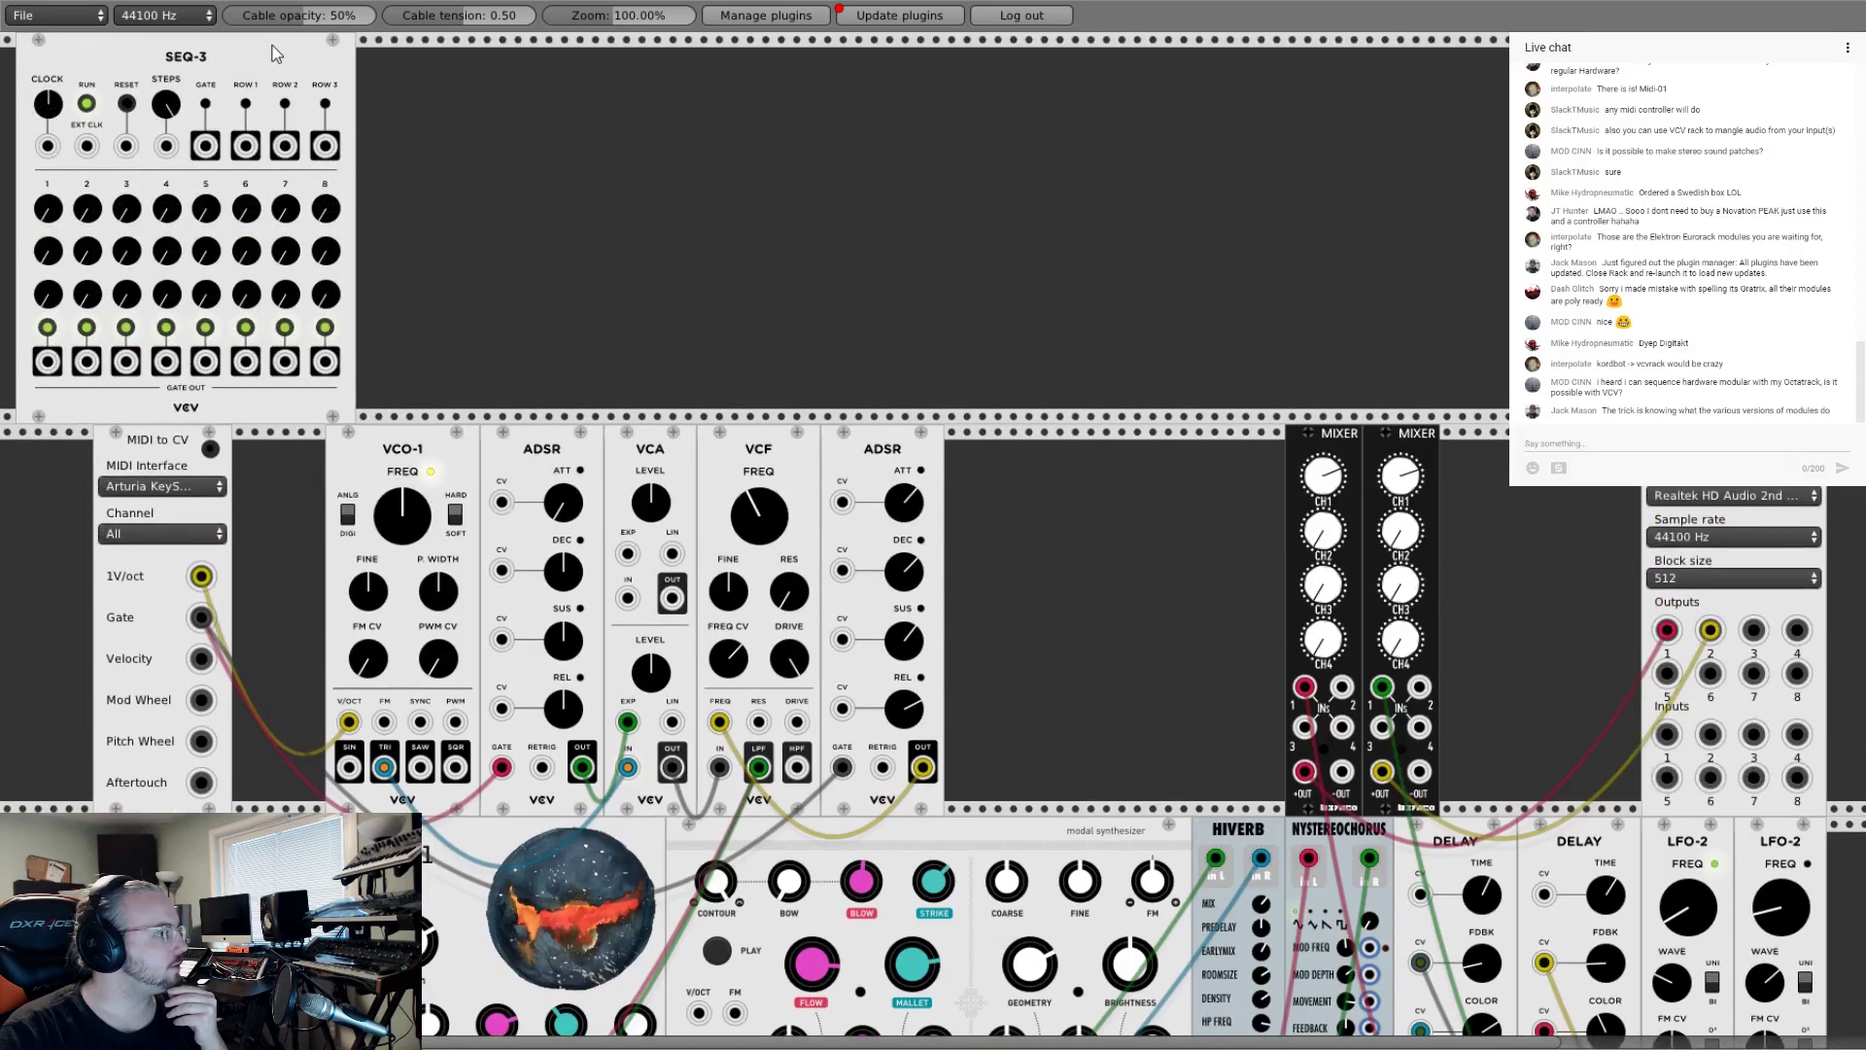
{"action": "left_click_drag", "start_coordinate": [272, 54], "coordinate": [350, 55]}
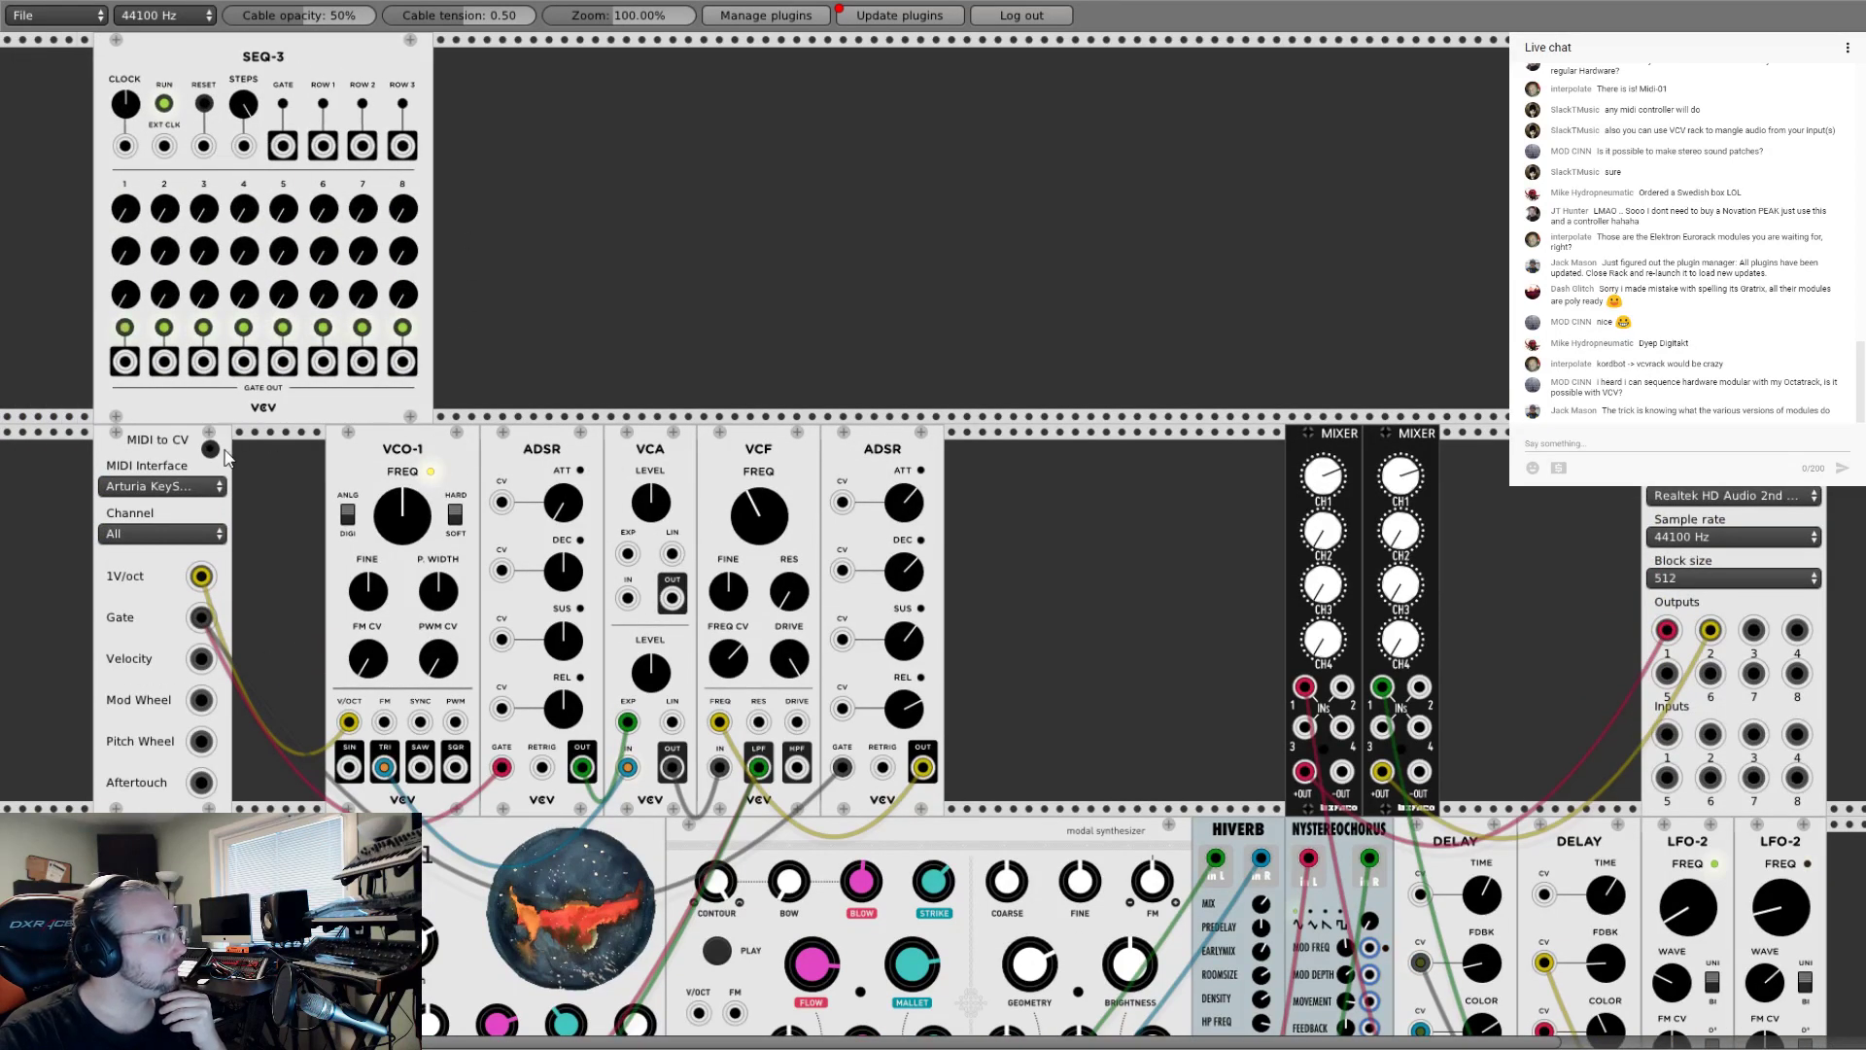
Step: Disconnect the MIDI to CV module's 1V/oct and Gate cables from VCO-1 and both ADSR modules
{"action": "left_click_drag", "start_coordinate": [340, 729], "coordinate": [236, 622]}
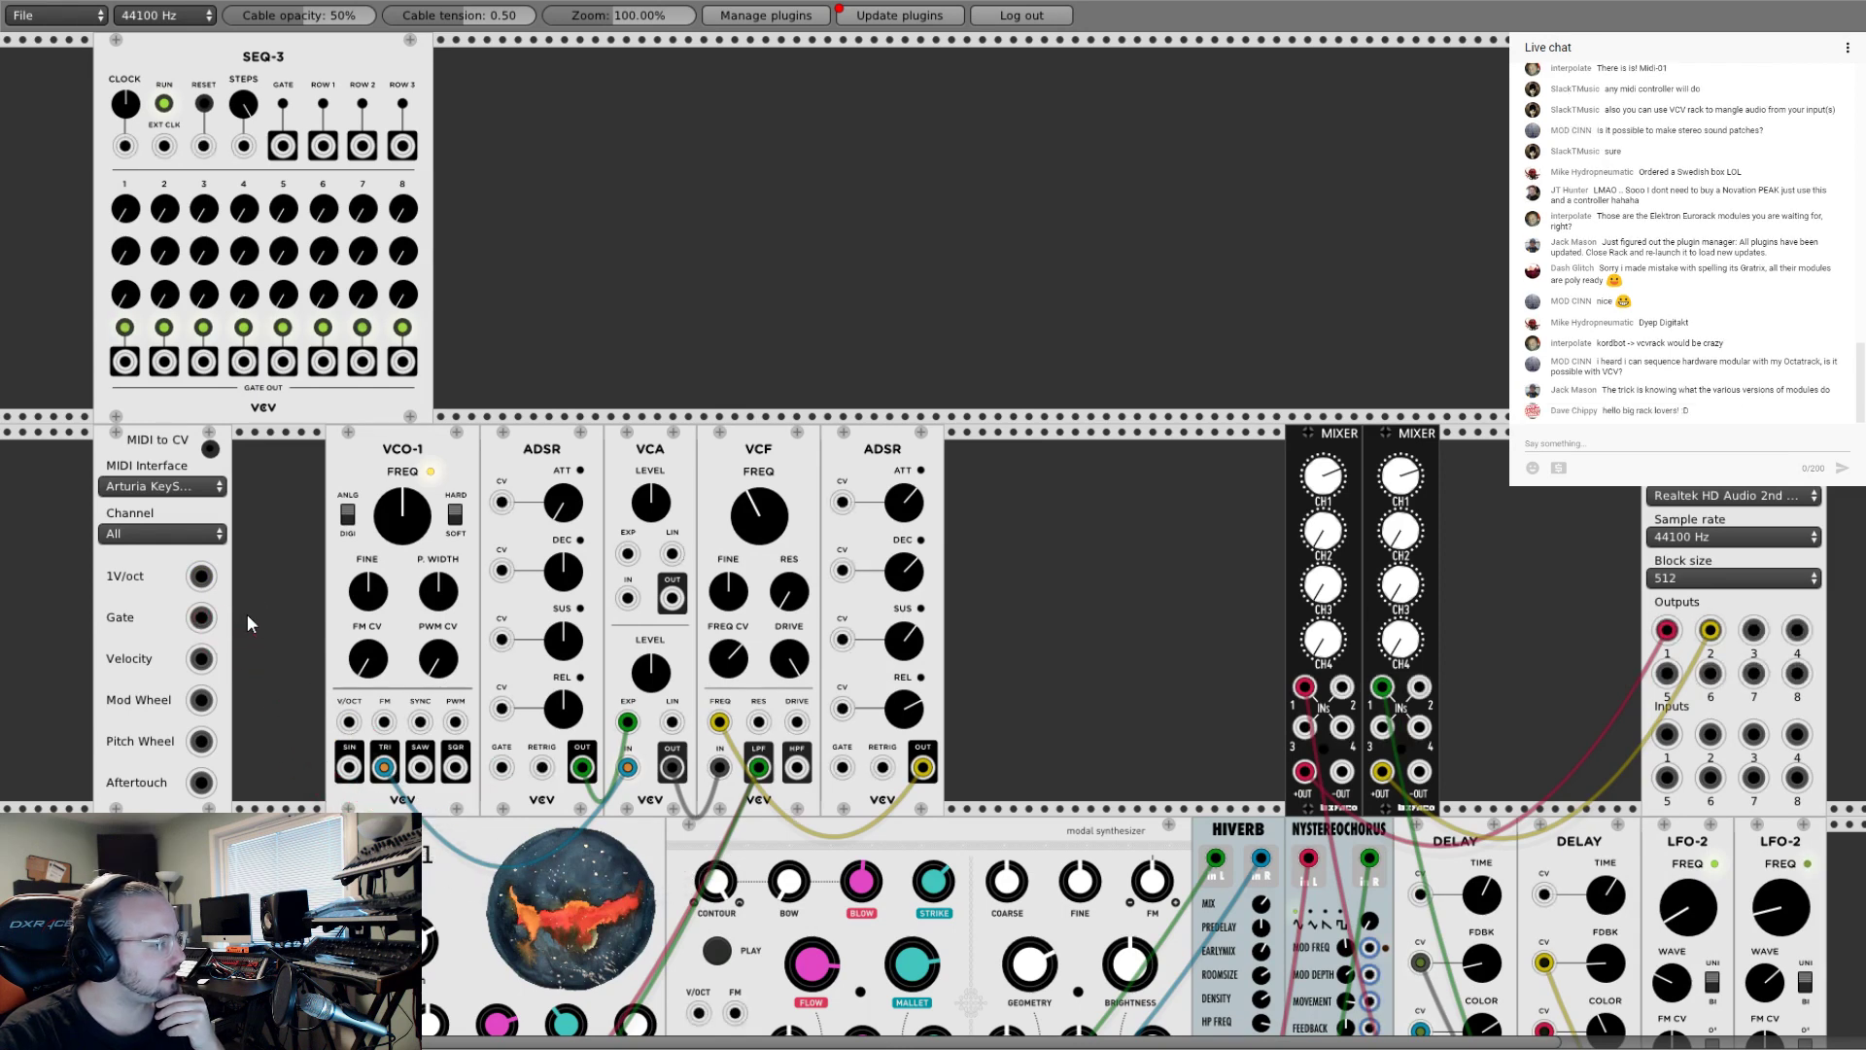
{"action": "right_click", "coordinate": [161, 431]}
{"action": "left_click", "coordinate": [144, 448]}
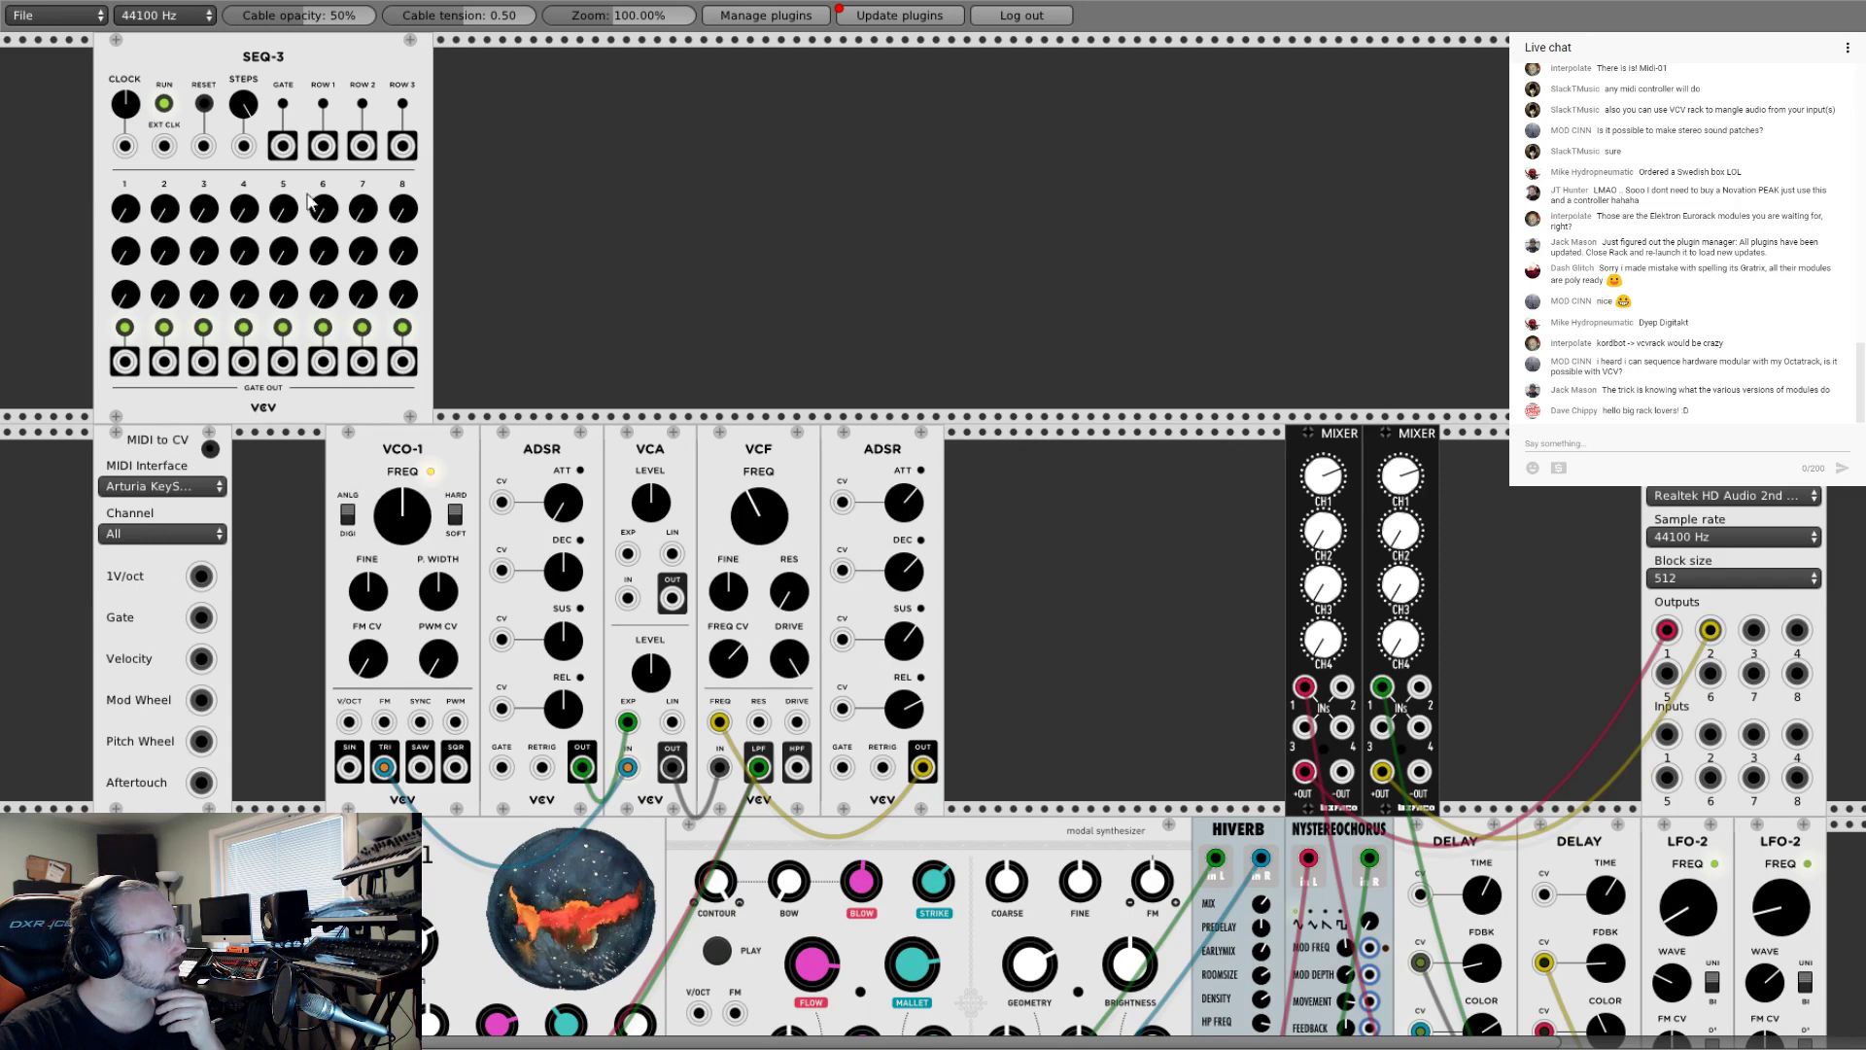
Step: Patch SEQ-3's Gate output to the Gate inputs of both ADSR modules
{"action": "left_click_drag", "start_coordinate": [283, 146], "coordinate": [501, 767]}
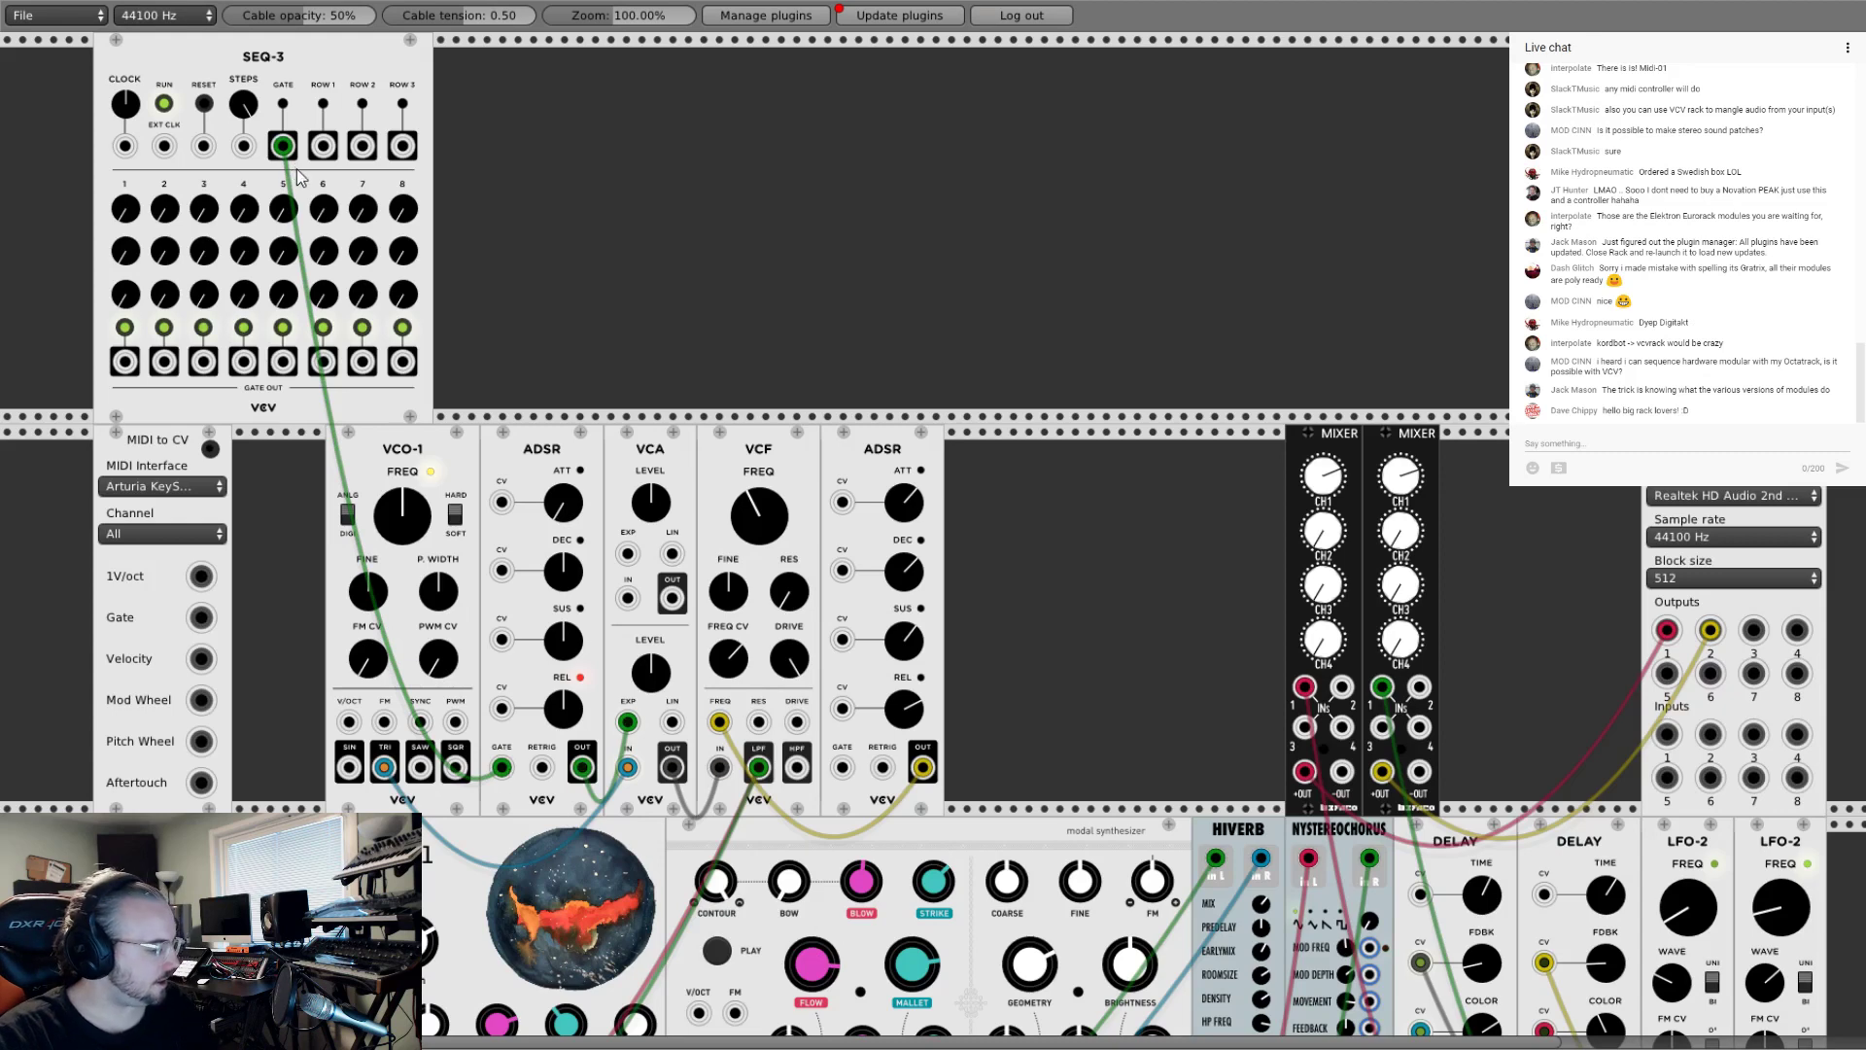
{"action": "left_click_drag", "start_coordinate": [283, 145], "coordinate": [841, 767]}
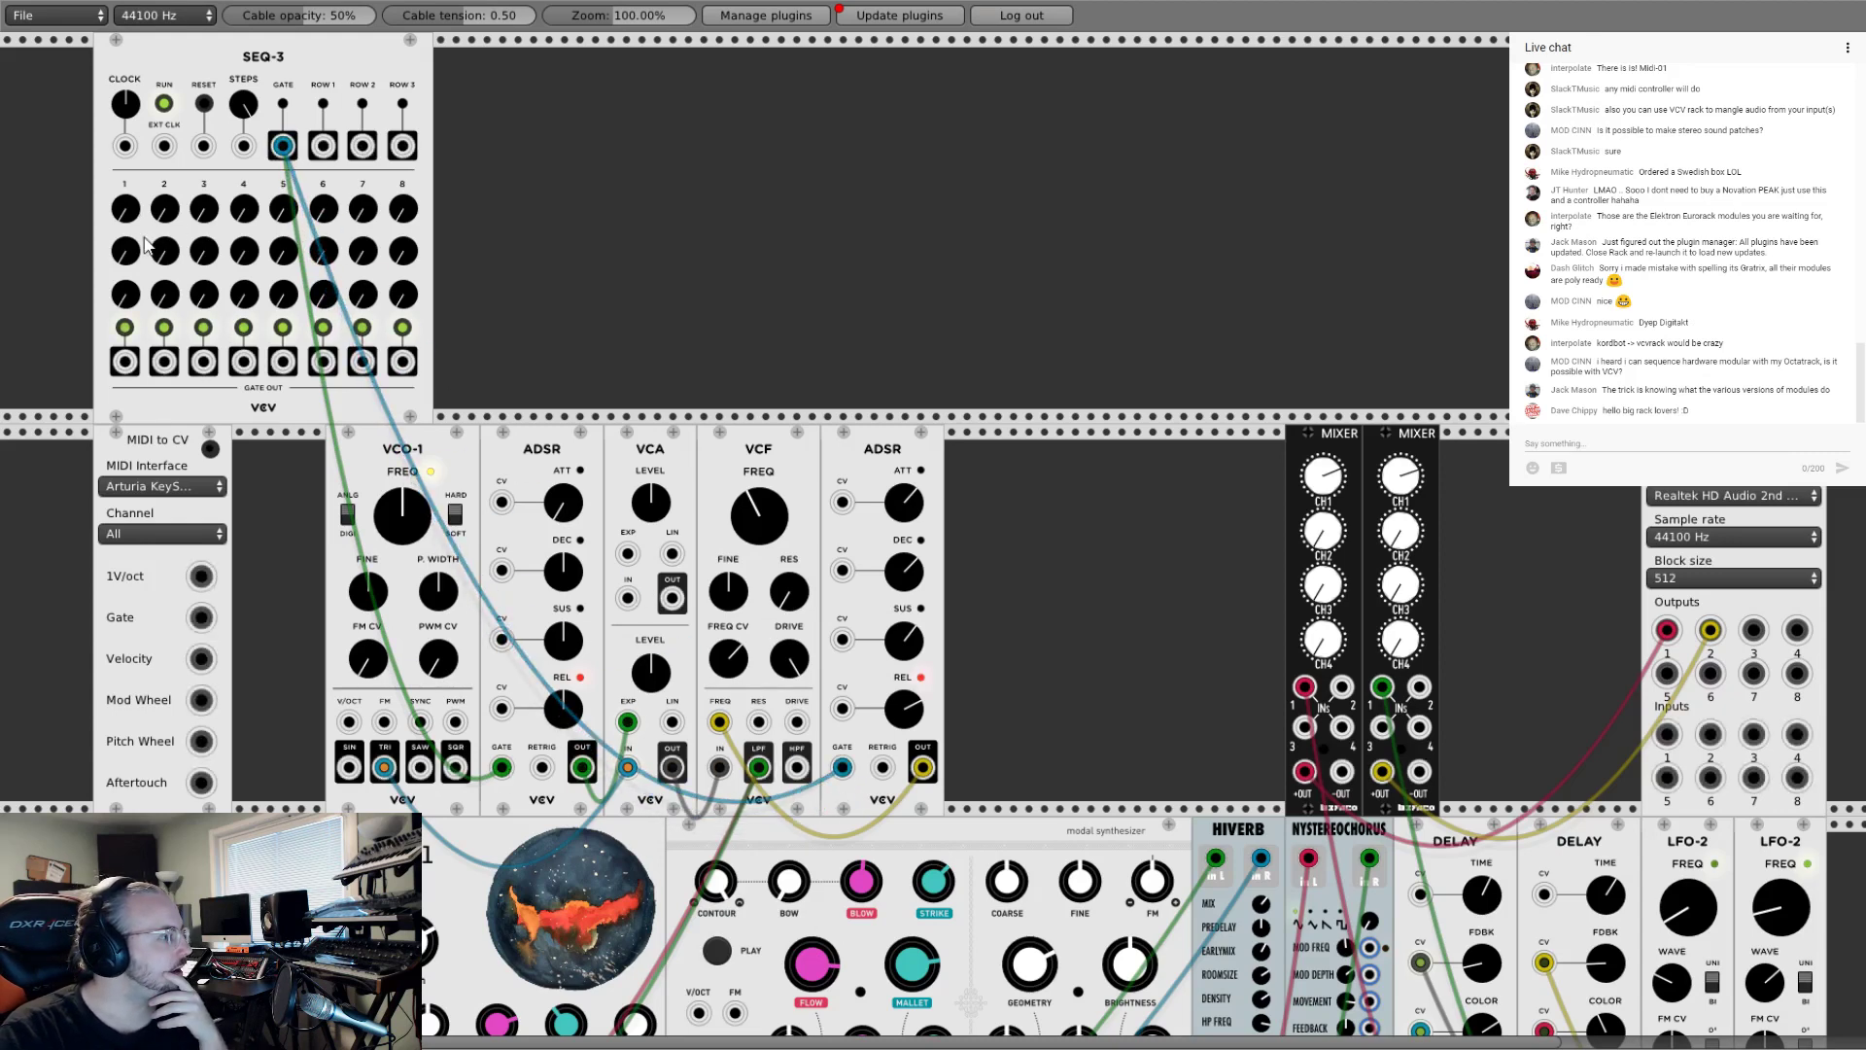
Step: Switch off SEQ-3's step 2 gate and adjust the first-row knobs of steps 1 and 3
{"action": "left_click_drag", "start_coordinate": [187, 333], "coordinate": [172, 333]}
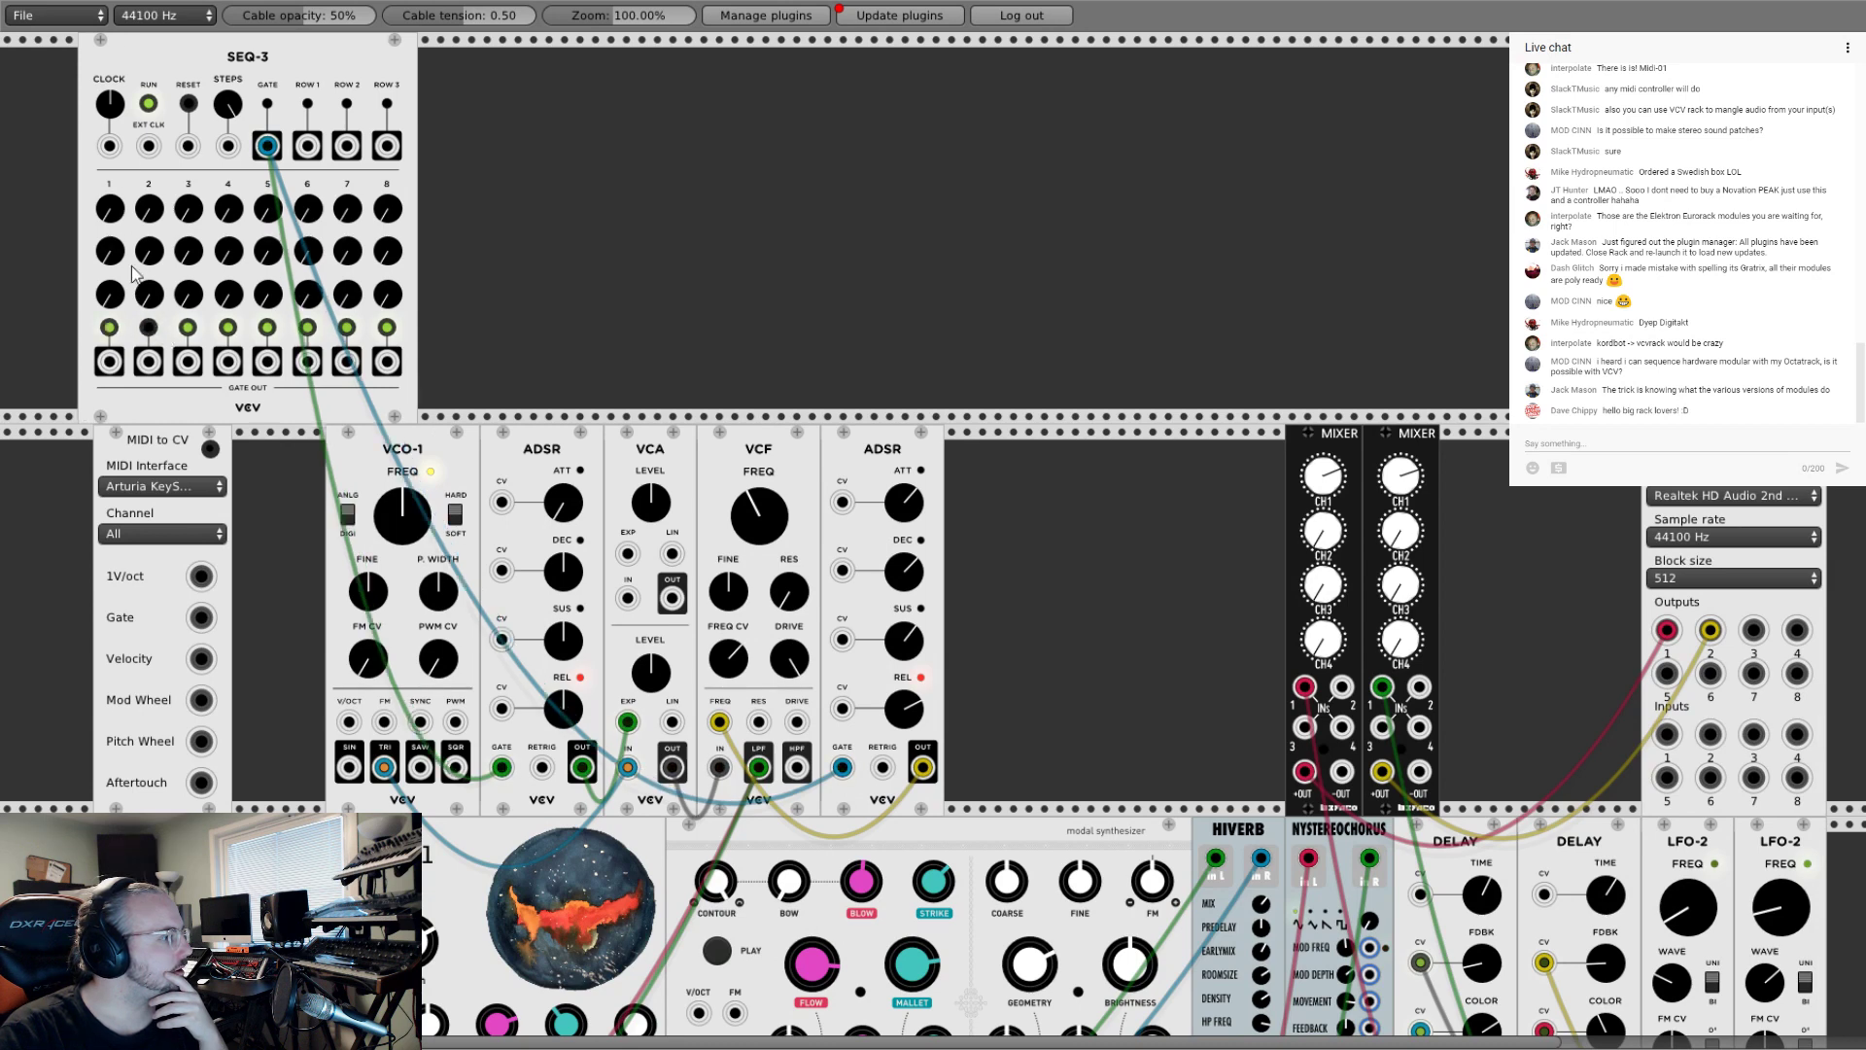
{"action": "left_click_drag", "start_coordinate": [223, 60], "coordinate": [239, 61]}
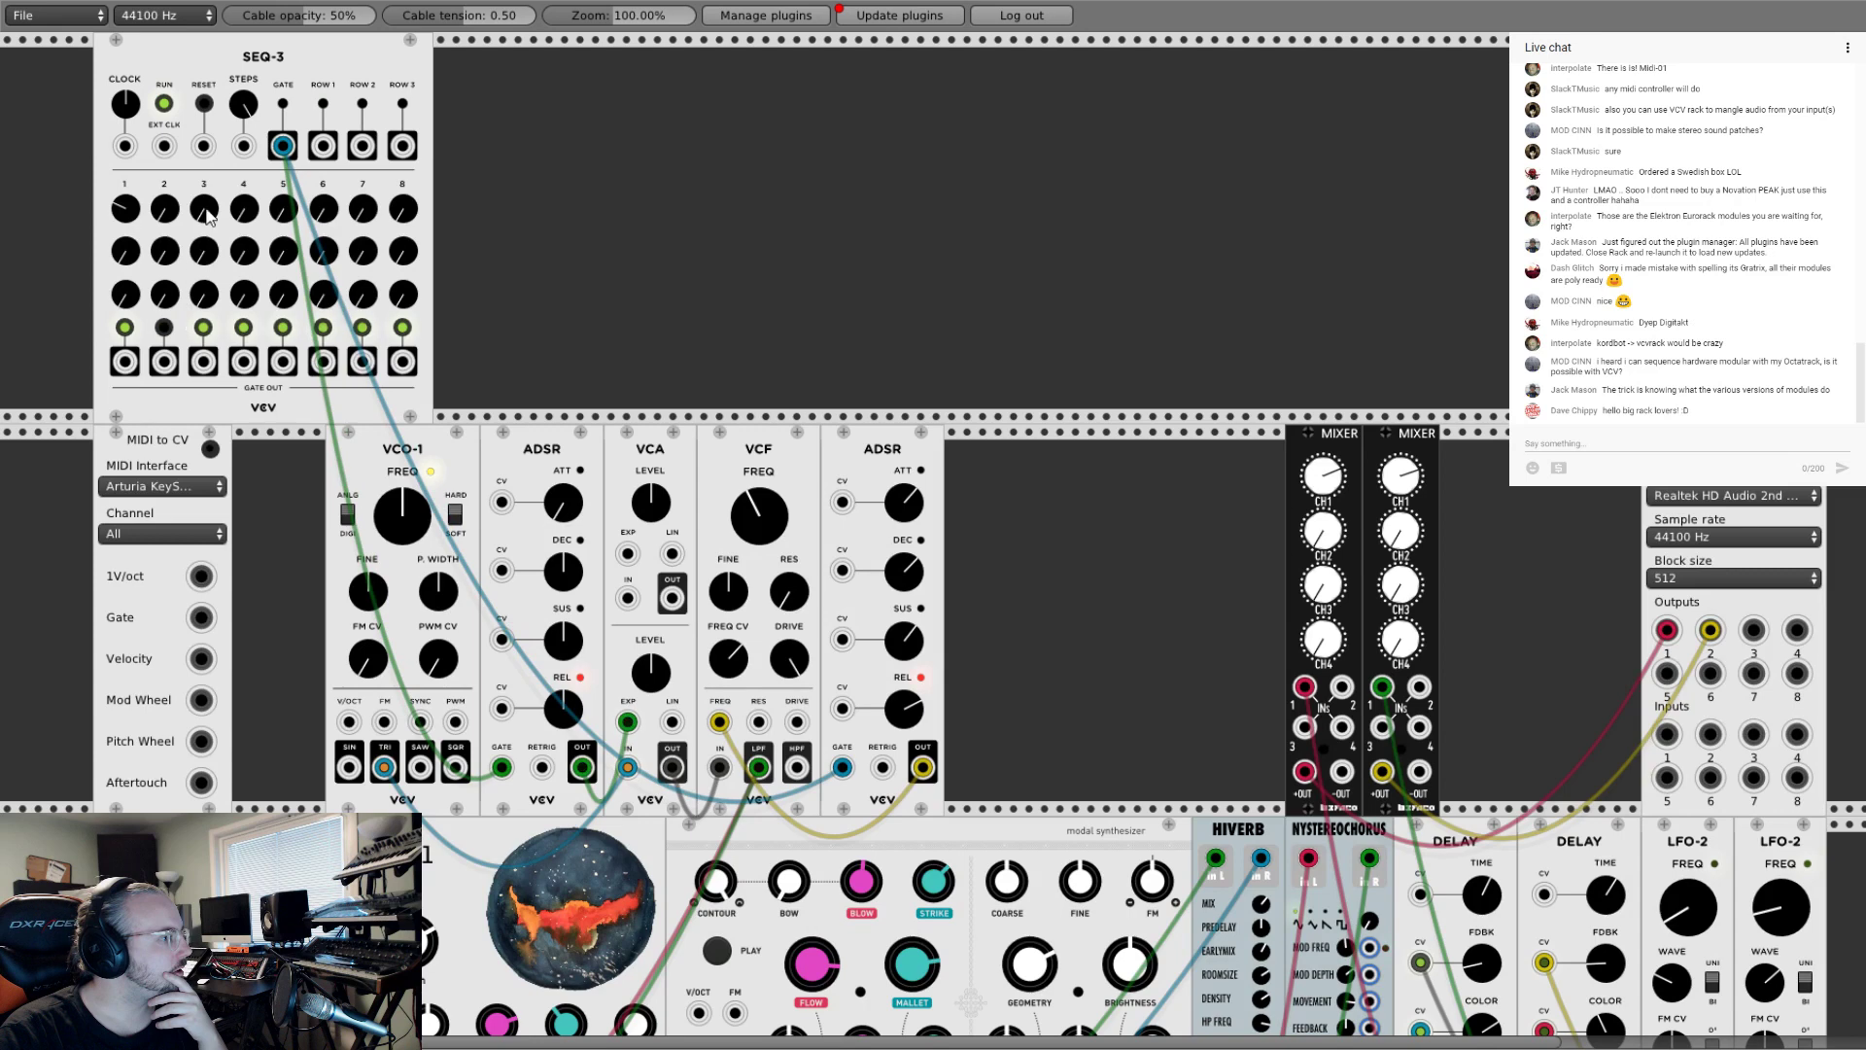
{"action": "left_click_drag", "start_coordinate": [206, 211], "coordinate": [210, 241]}
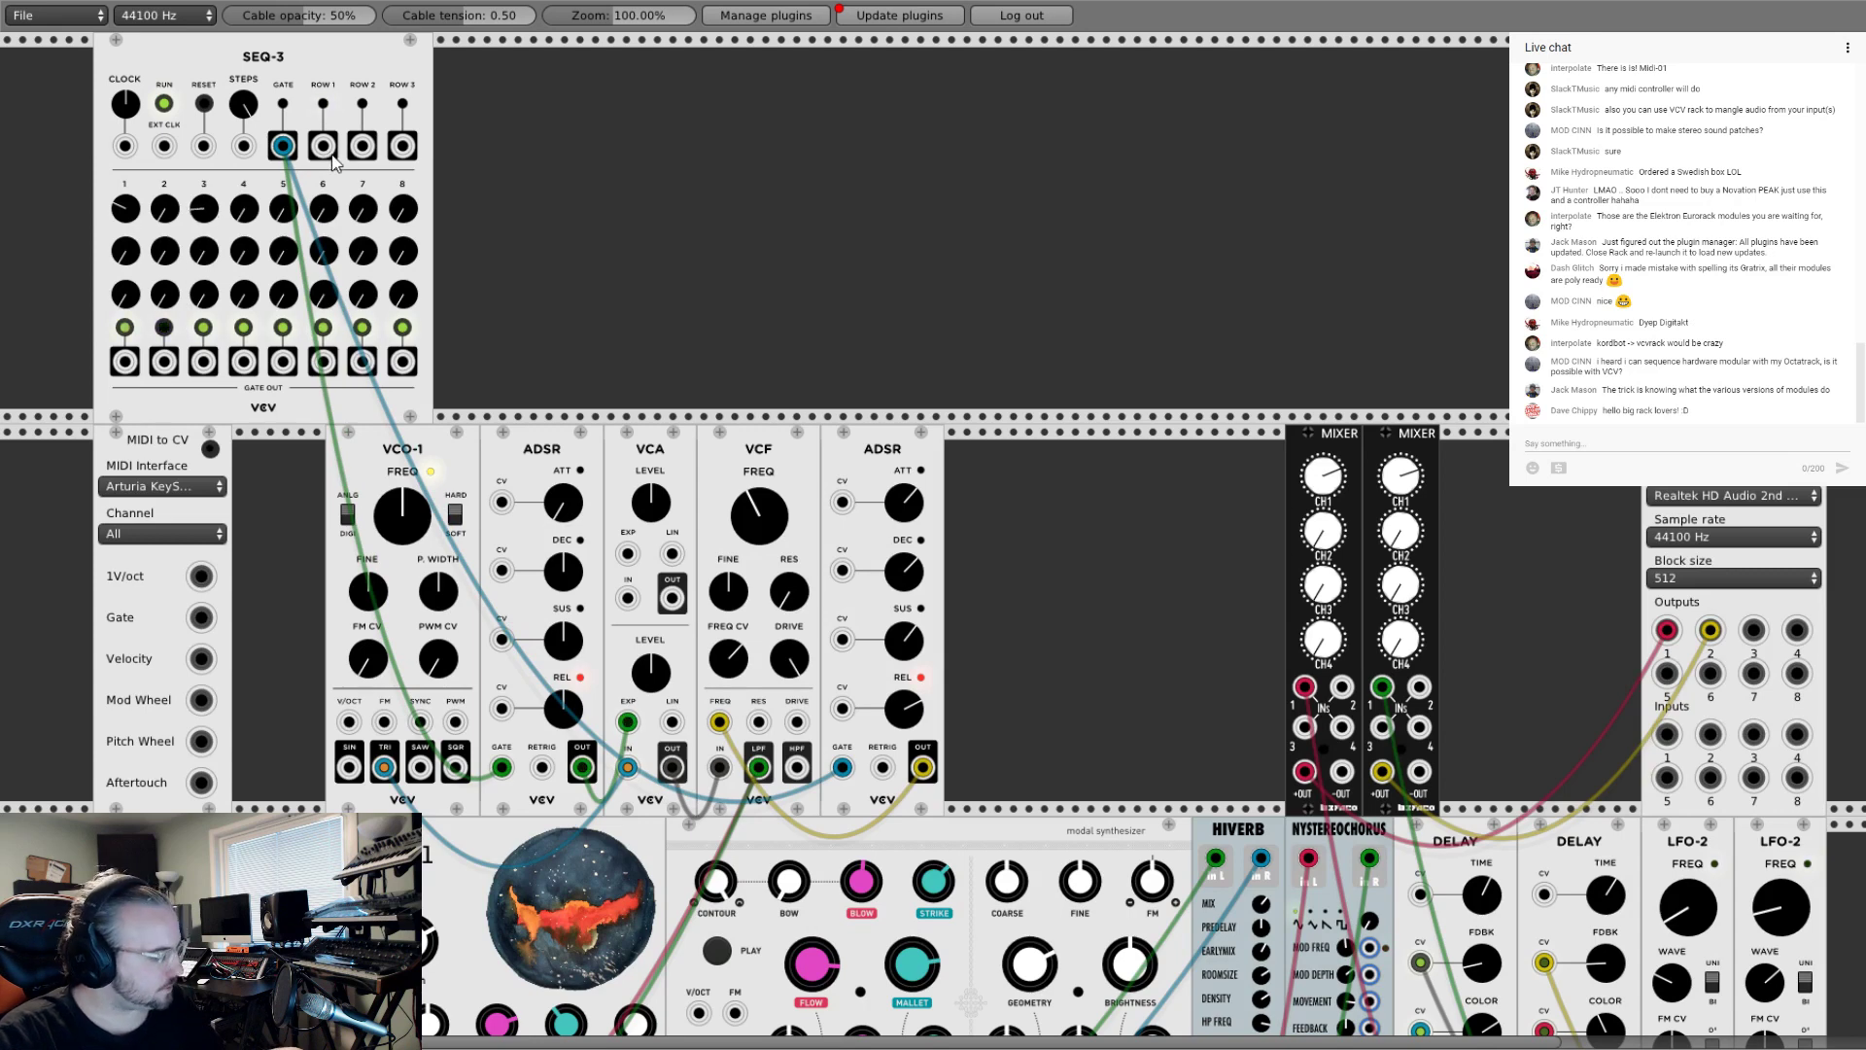
Step: Patch SEQ-3's Row 1 output to VCO-1's V/OCT input and adjust the first-row knob of step 5
{"action": "left_click_drag", "start_coordinate": [322, 146], "coordinate": [345, 722]}
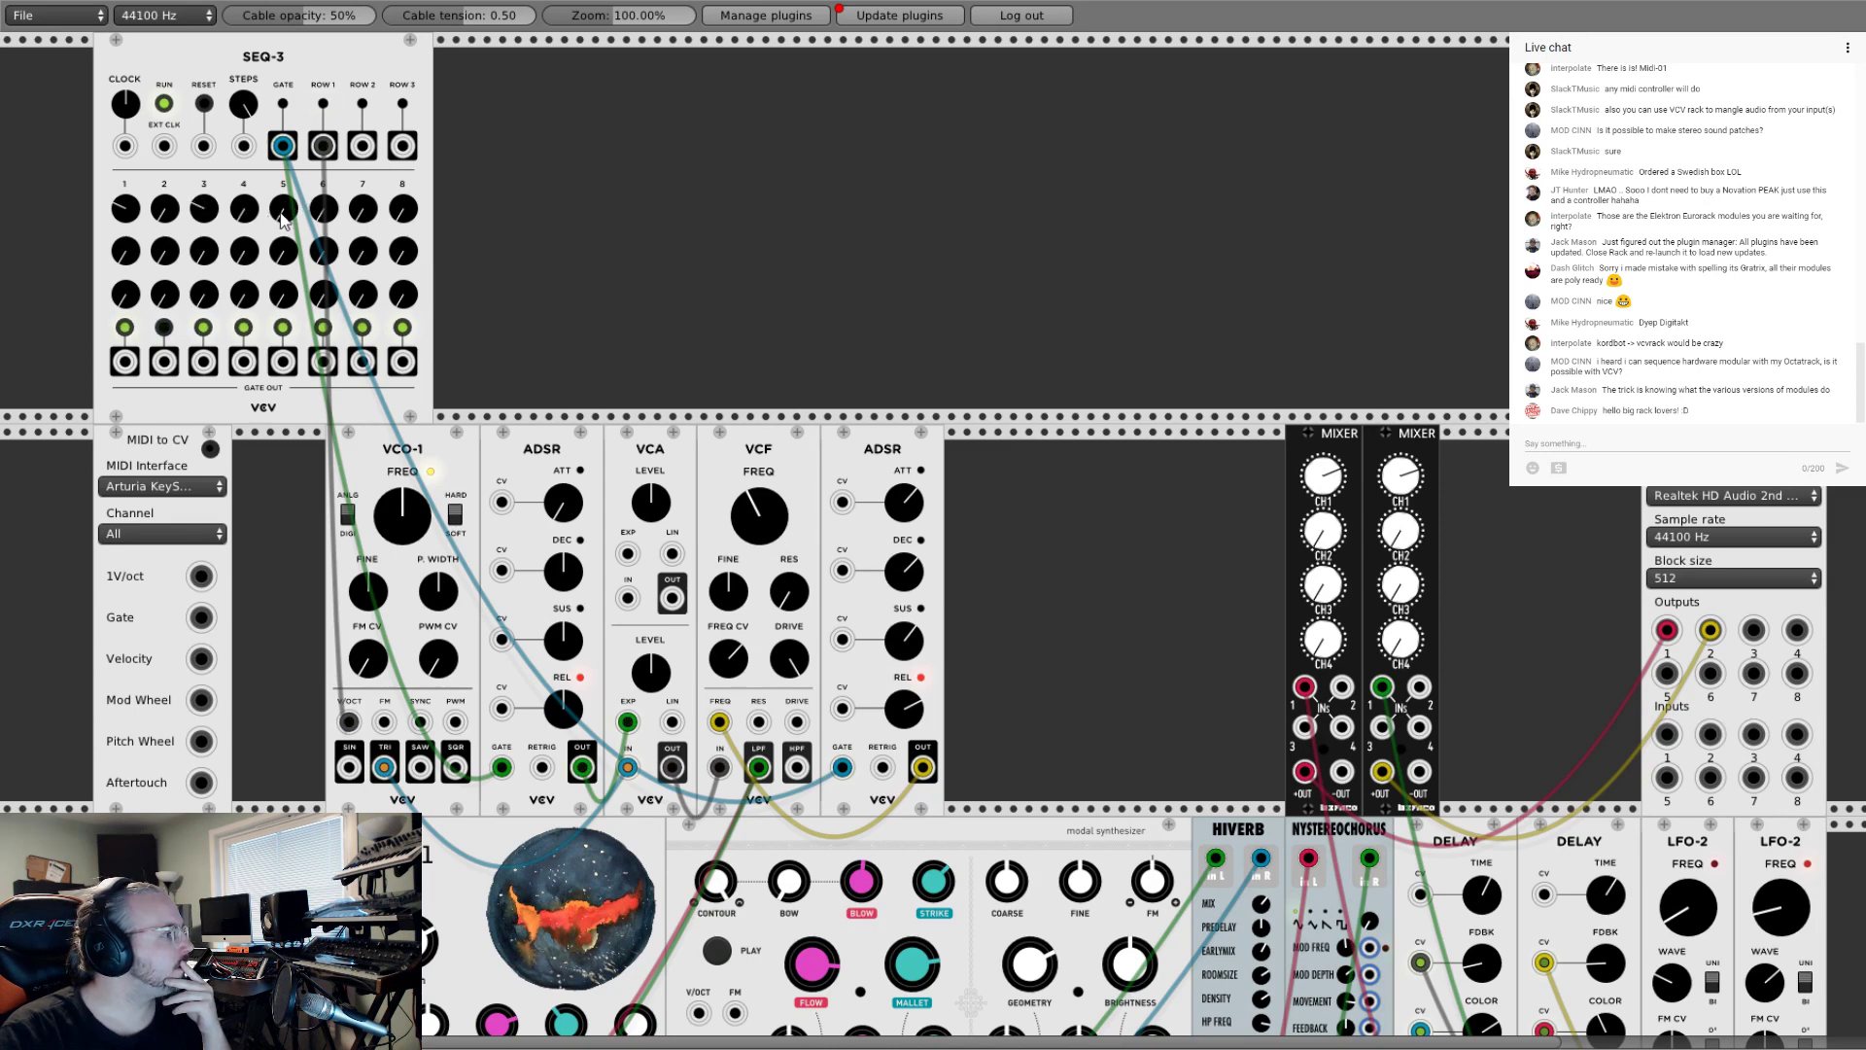
{"action": "left_click_drag", "start_coordinate": [283, 220], "coordinate": [283, 262]}
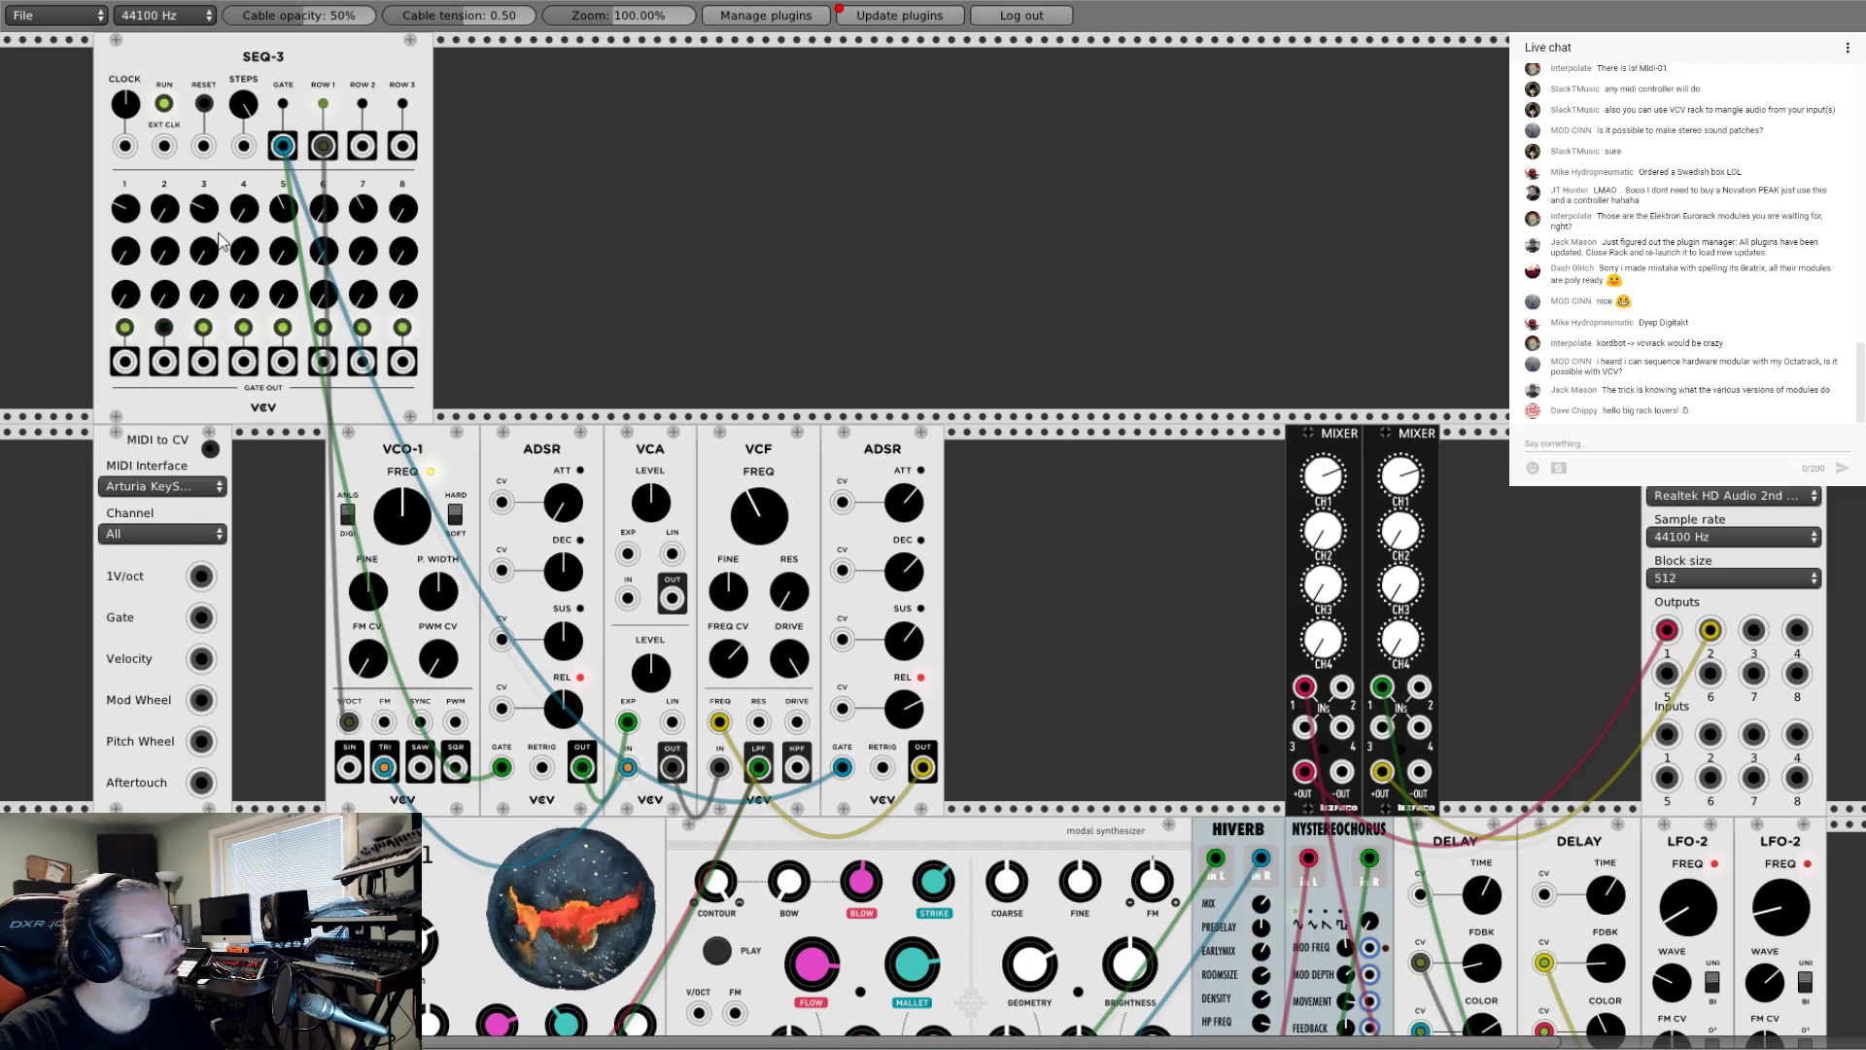
Step: Switch SEQ-3's step 2 gate back on, and toggle the step 1 gate off and on again
{"action": "left_click", "coordinate": [164, 328]}
{"action": "left_click", "coordinate": [126, 328]}
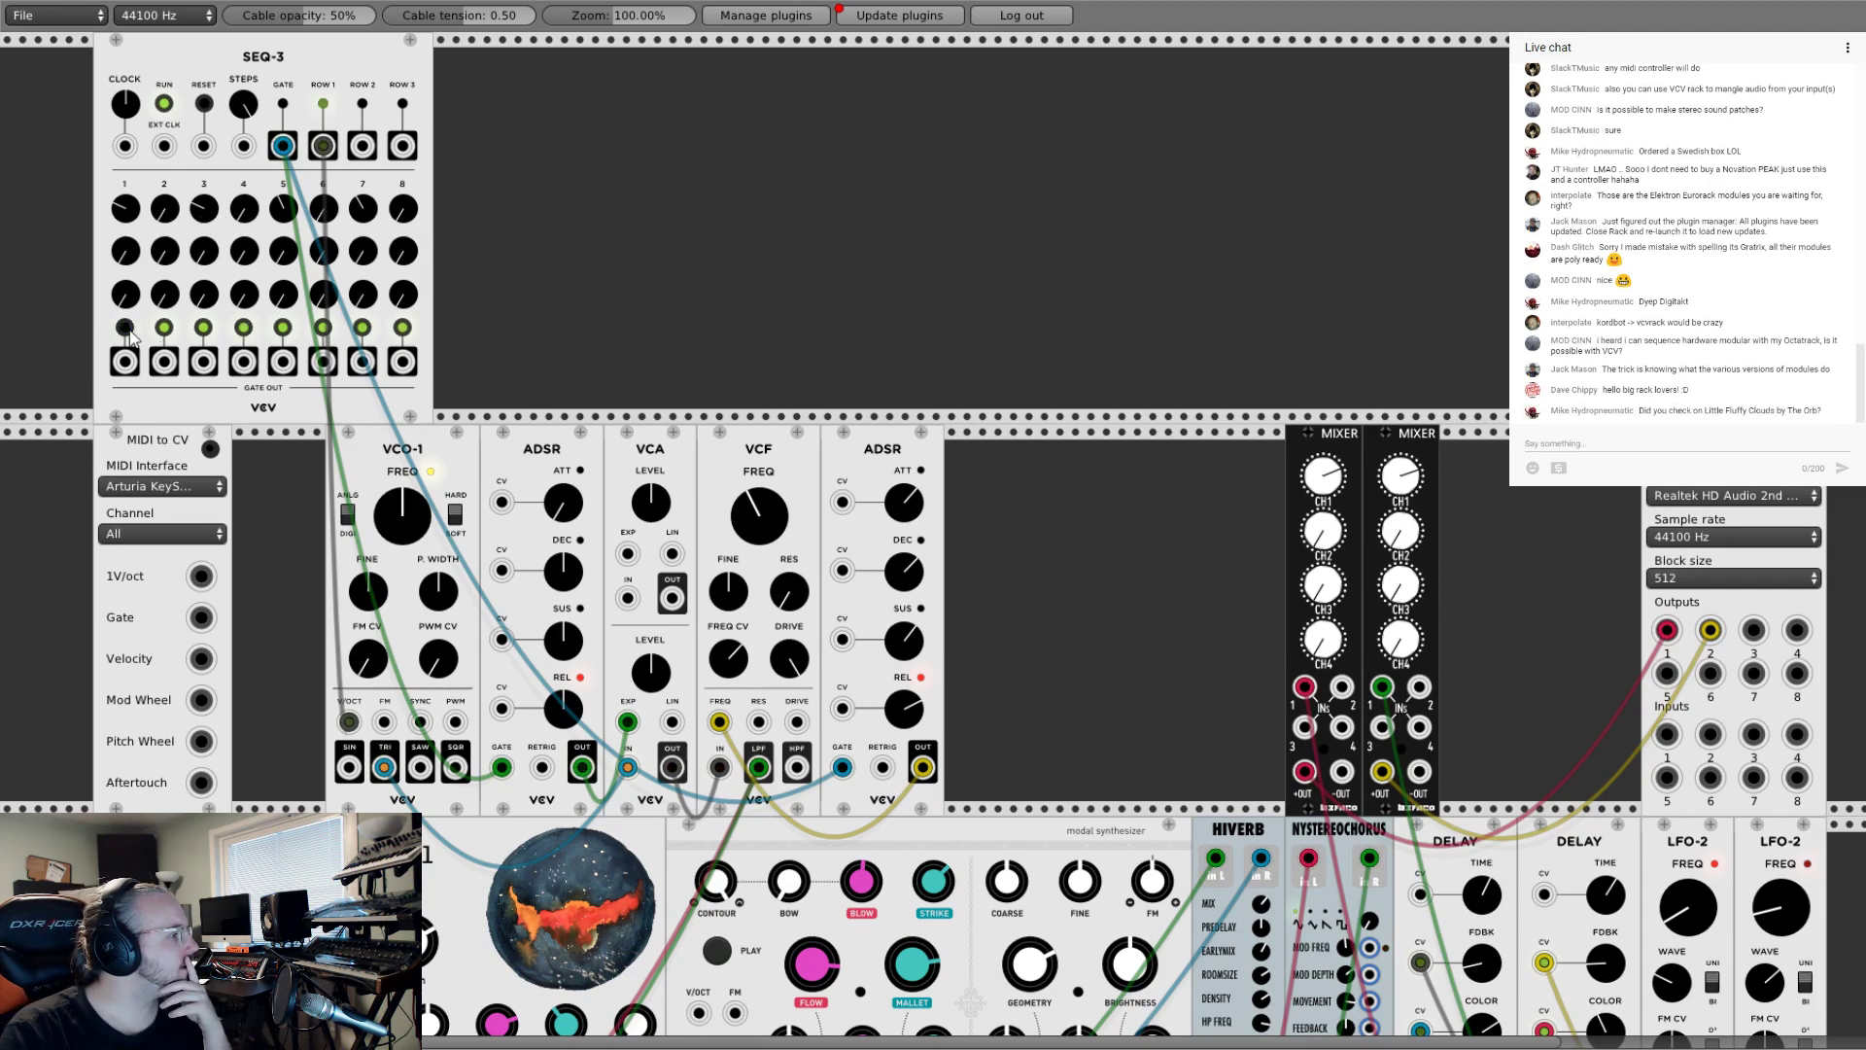
{"action": "left_click", "coordinate": [125, 327]}
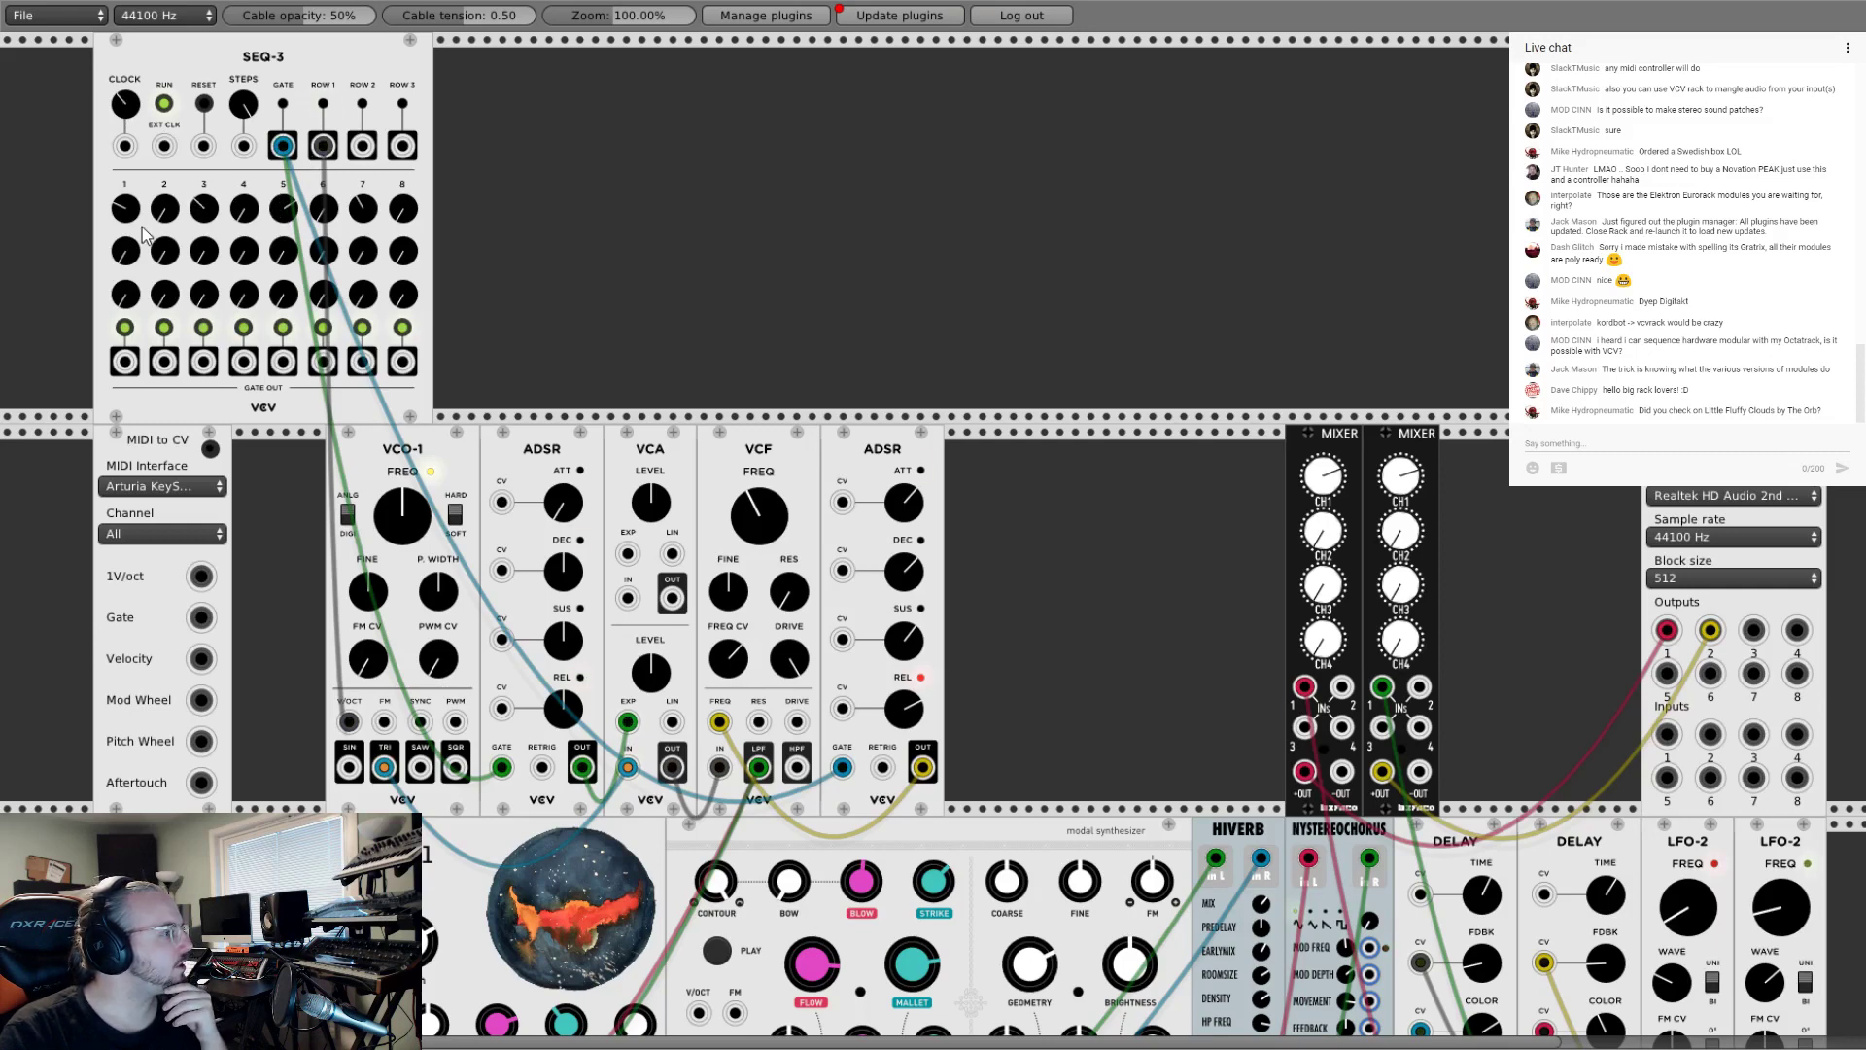
Step: Shift the SEQ-3 module along its row and delete it from the rack
{"action": "left_click_drag", "start_coordinate": [198, 221], "coordinate": [156, 122]}
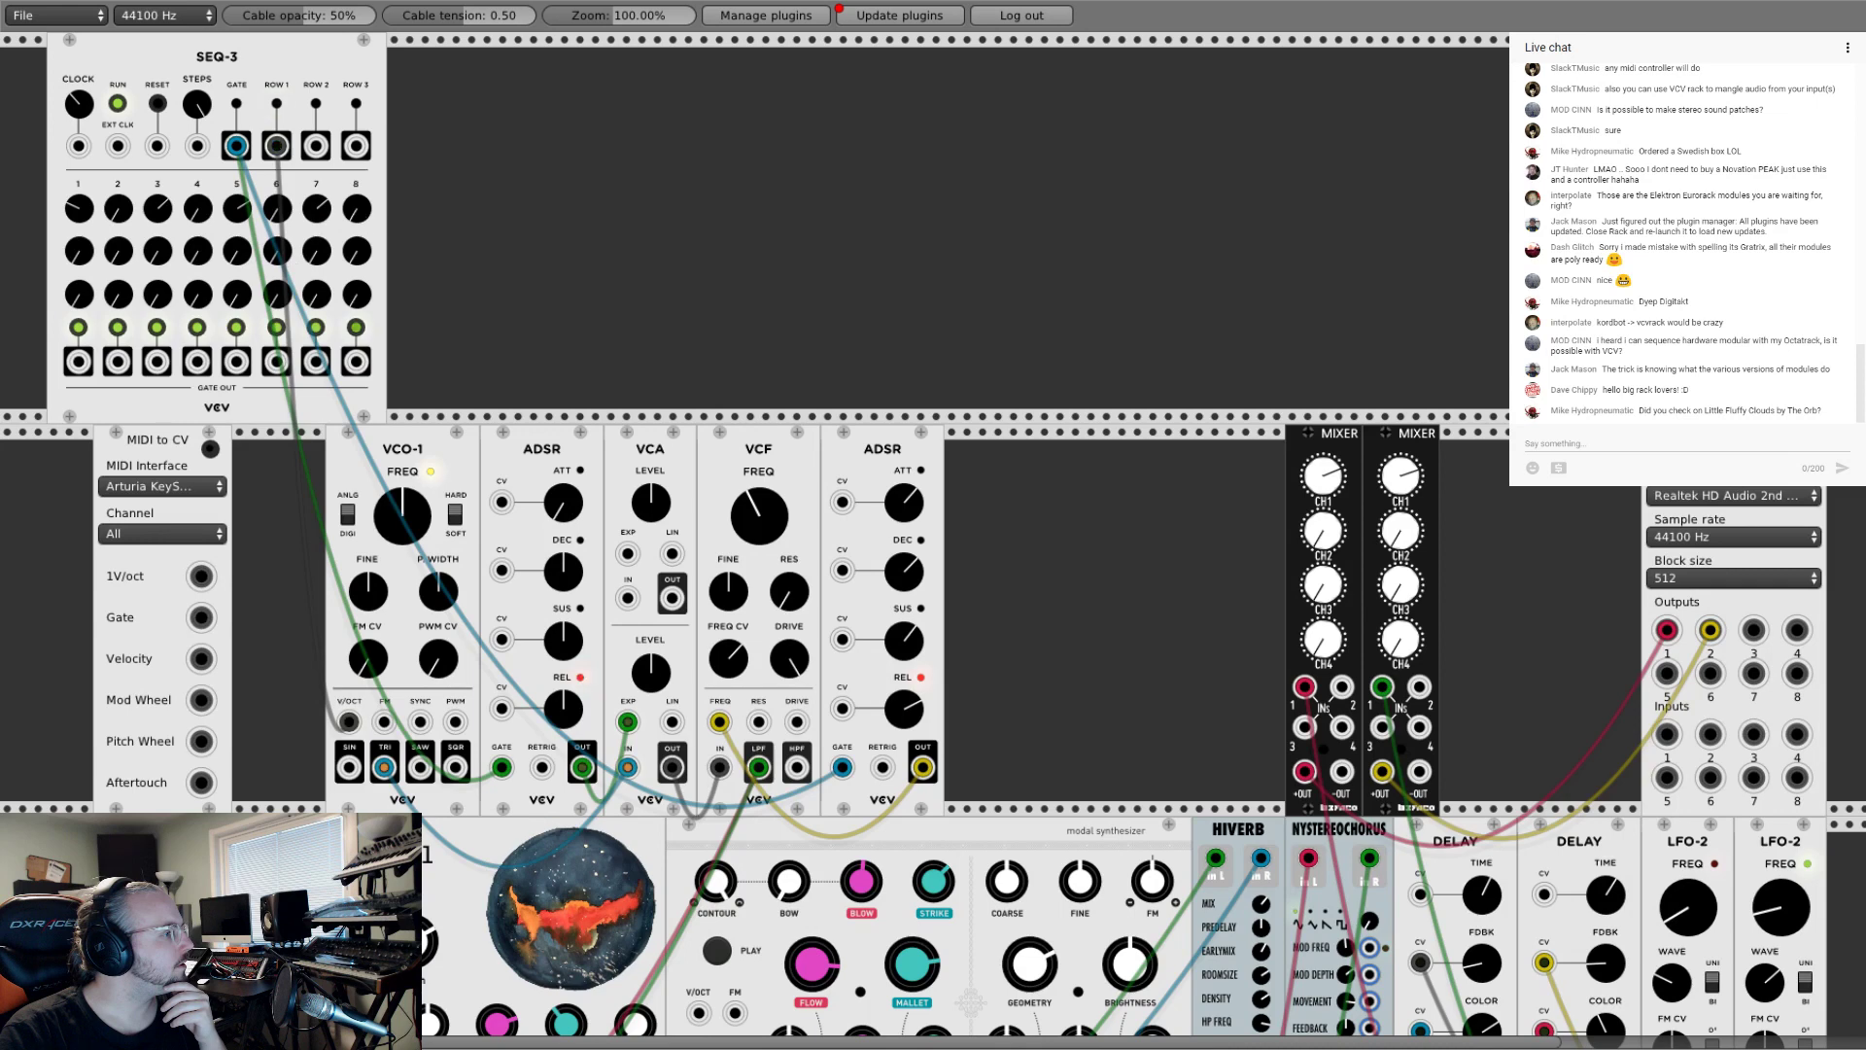
{"action": "left_click_drag", "start_coordinate": [292, 59], "coordinate": [369, 76]}
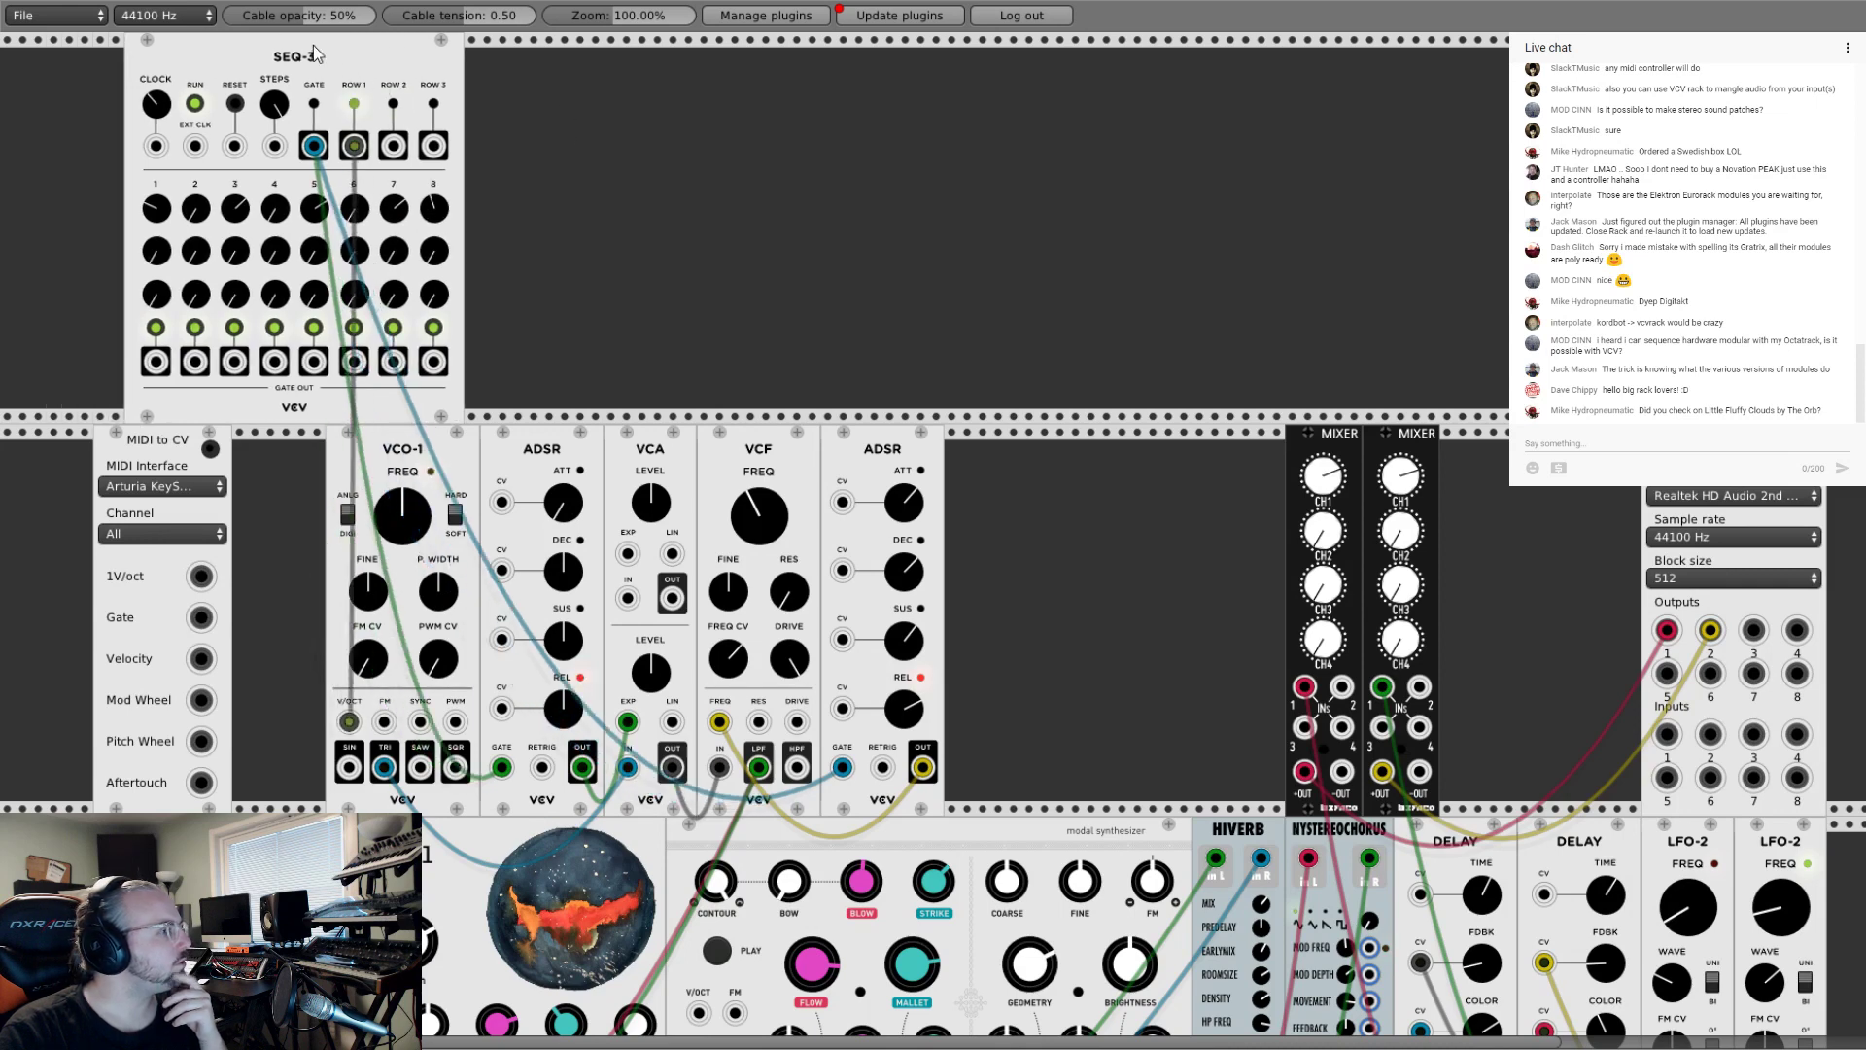
{"action": "right_click", "coordinate": [337, 63]}
{"action": "left_click", "coordinate": [416, 177]}
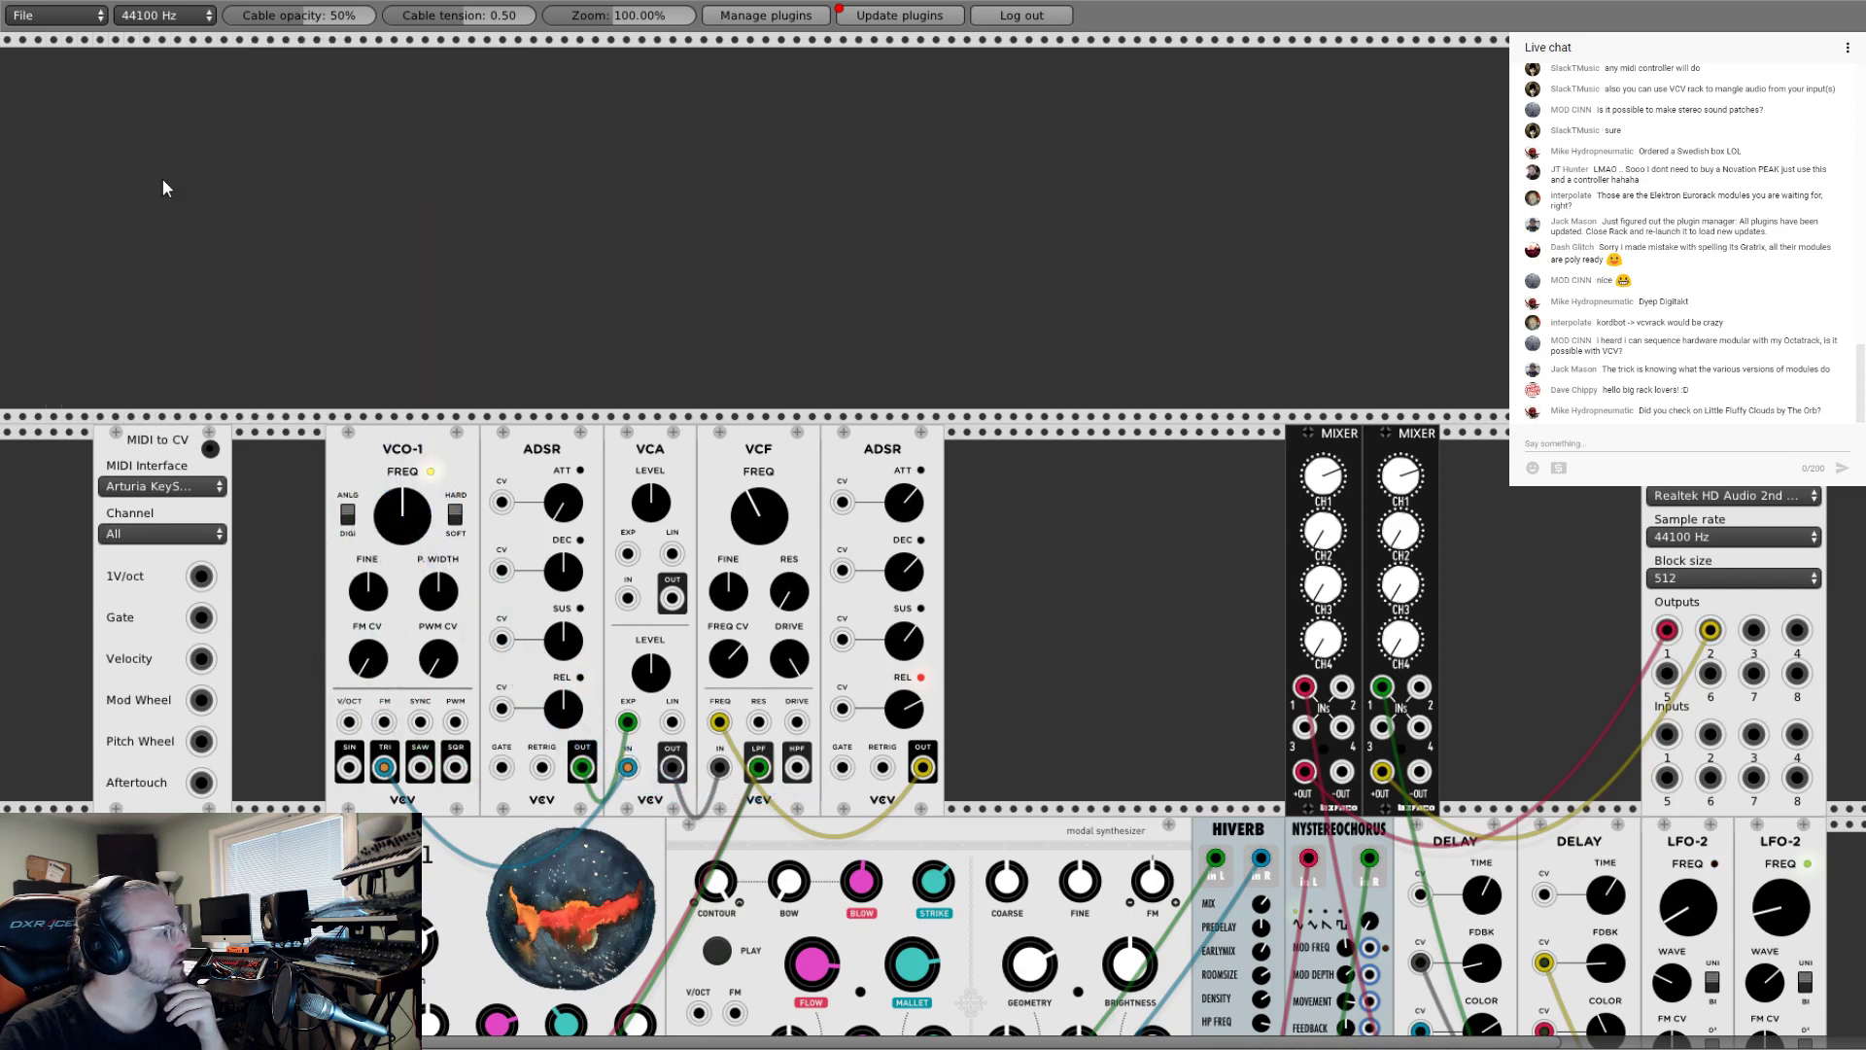
Step: Browse the Fundamental, Core and Gratrix module lists for a replacement sequencer
{"action": "right_click", "coordinate": [161, 178]}
{"action": "scroll", "coordinate": [242, 266], "scroll_direction": "down", "scroll_amount": 2}
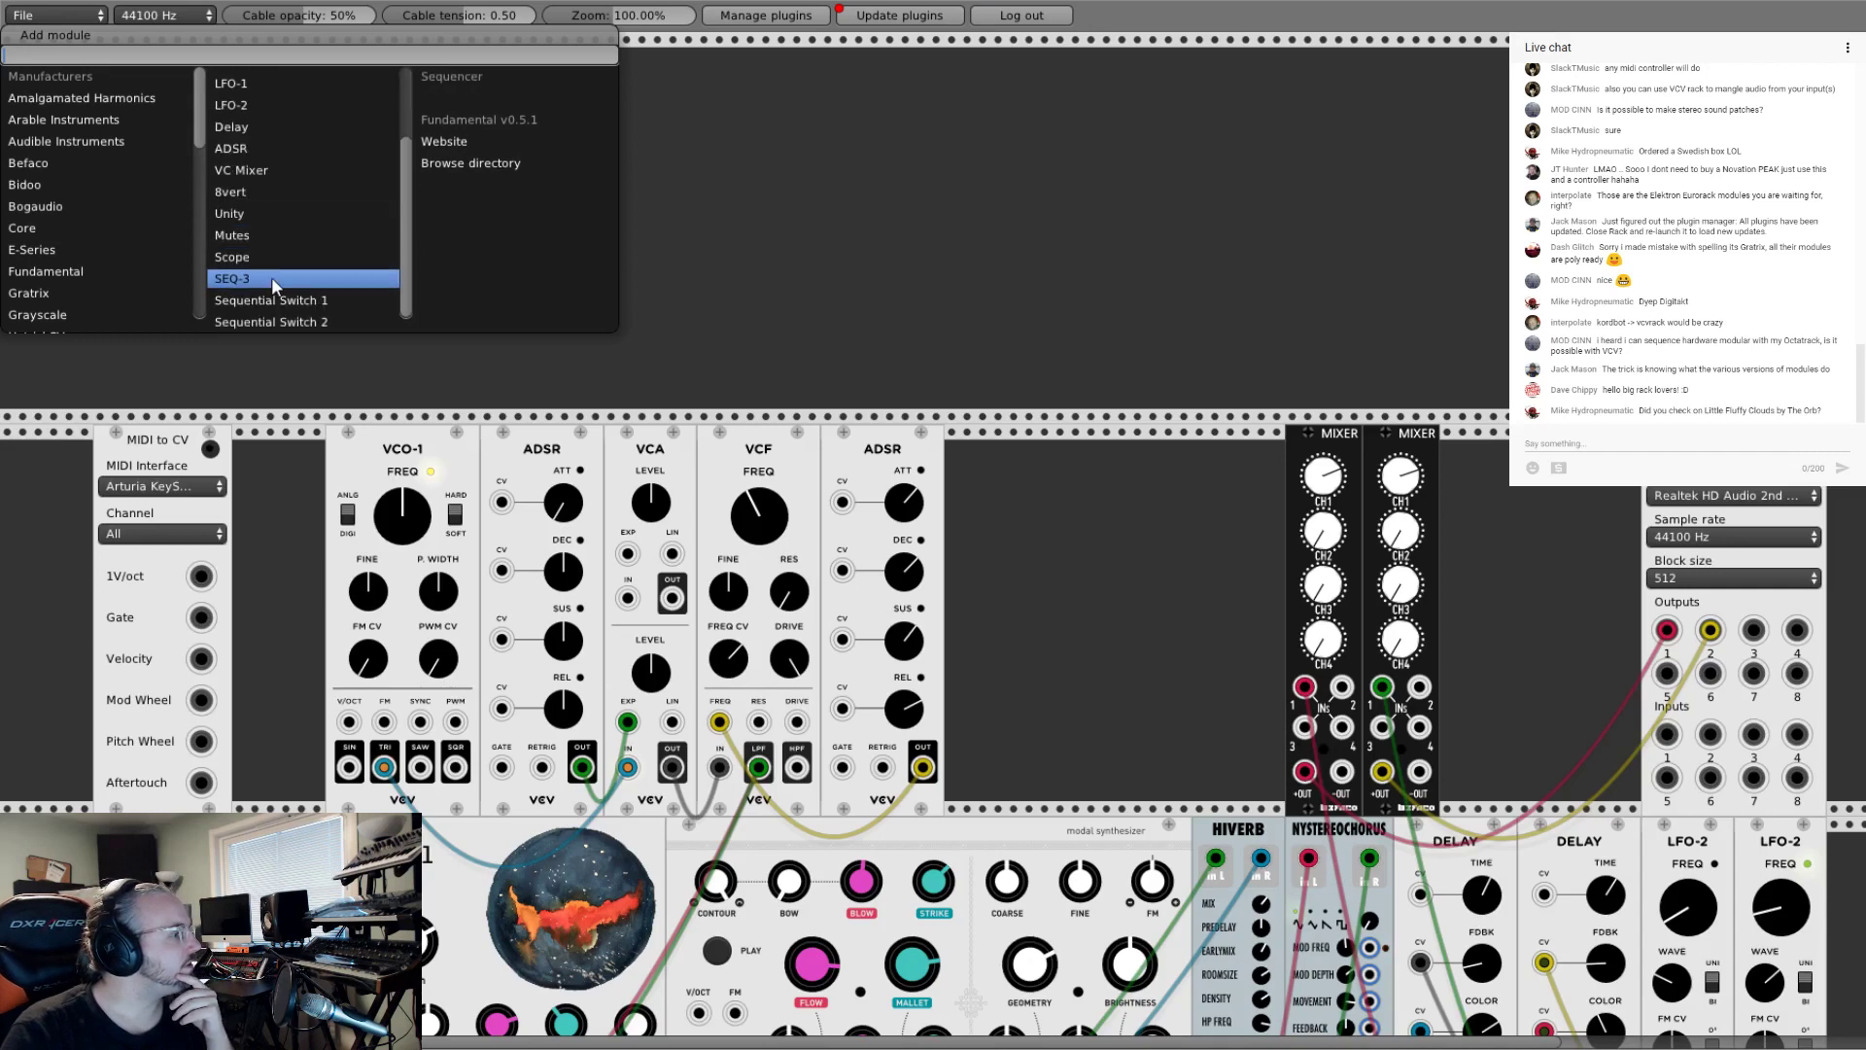
{"action": "scroll", "coordinate": [272, 288], "scroll_direction": "up", "scroll_amount": 2}
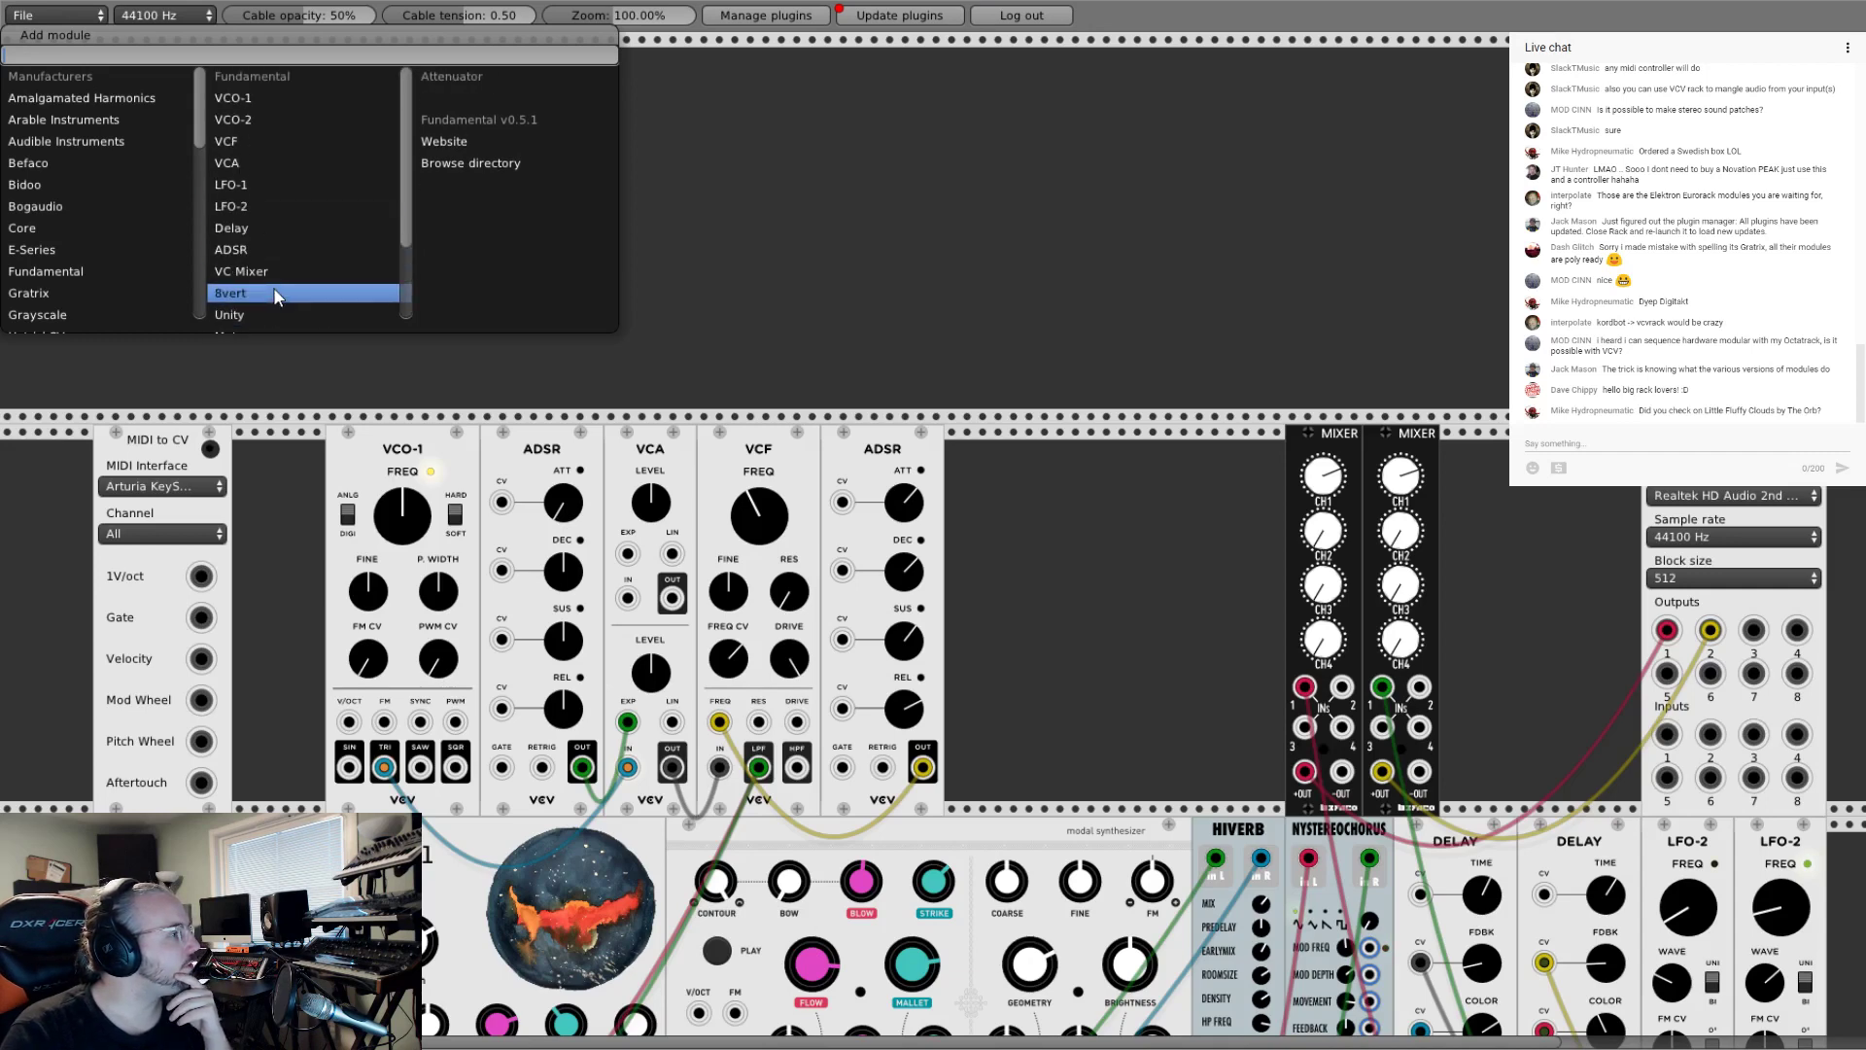
{"action": "left_click", "coordinate": [59, 189]}
{"action": "left_click", "coordinate": [72, 204]}
{"action": "left_click", "coordinate": [82, 226]}
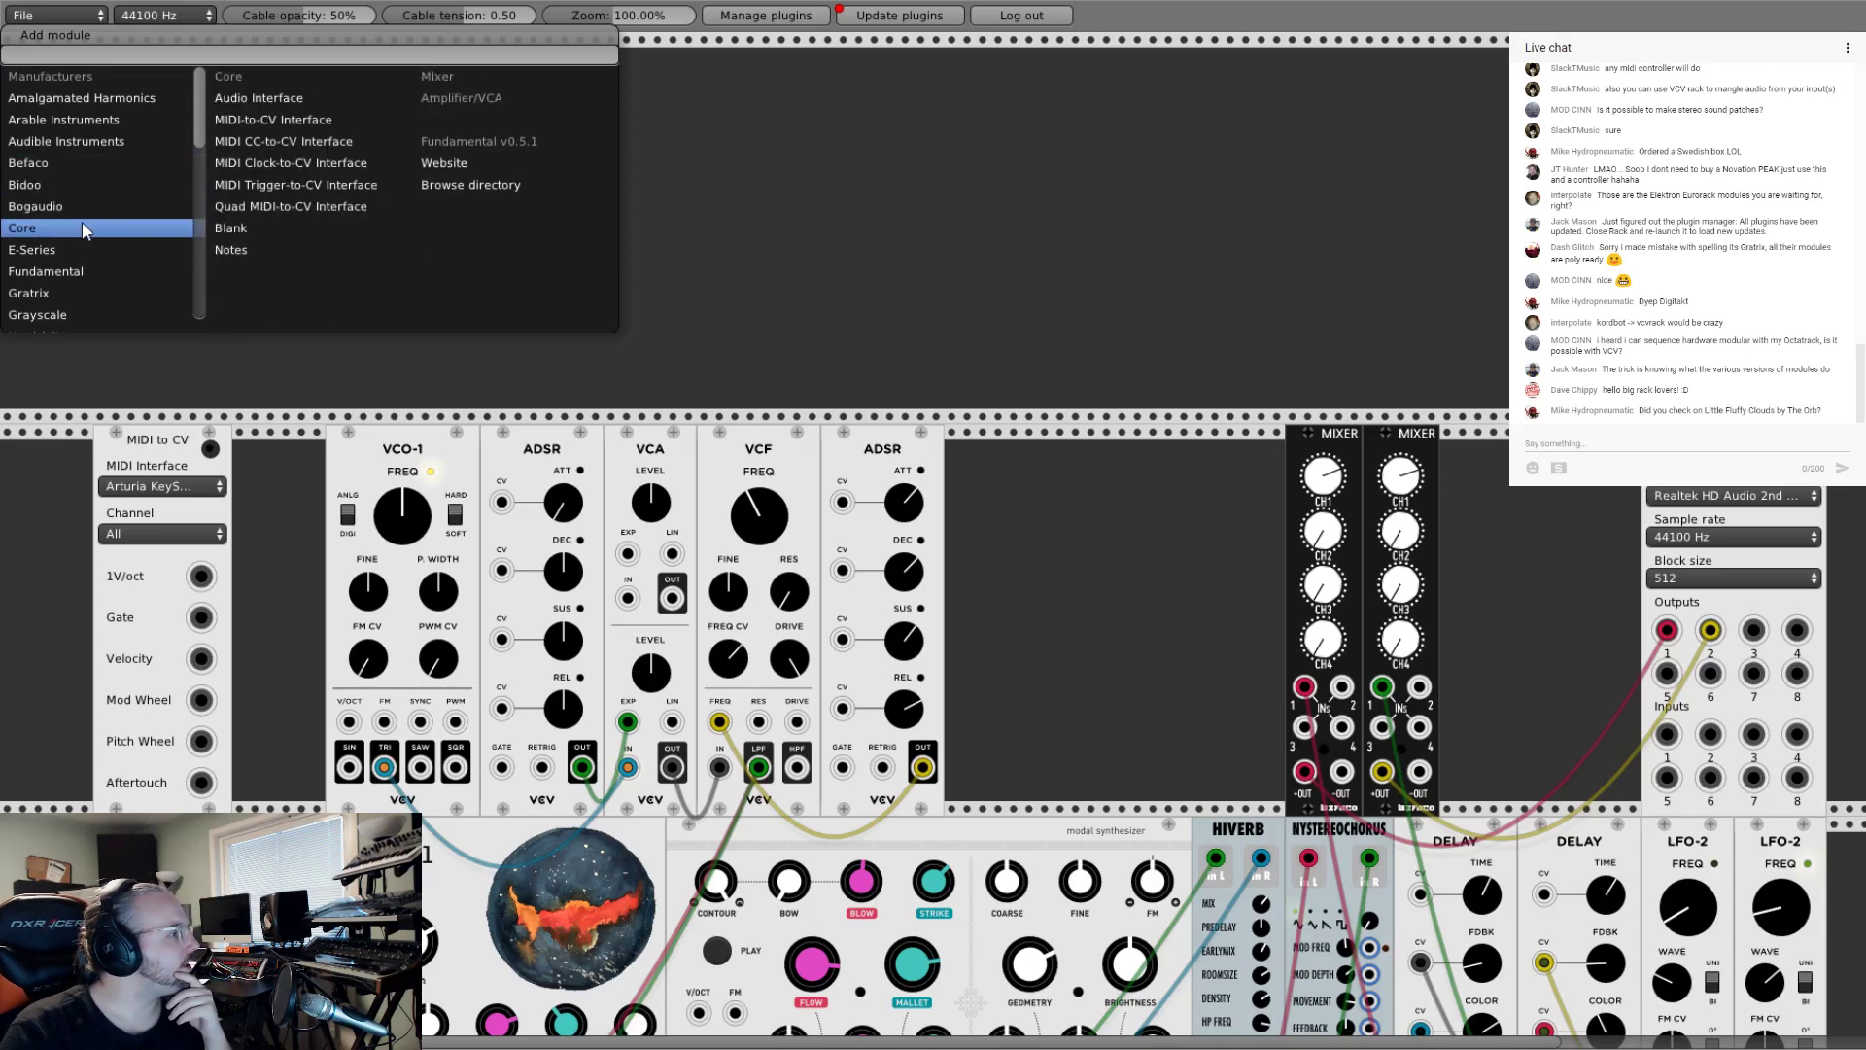
{"action": "left_click", "coordinate": [80, 248]}
{"action": "left_click", "coordinate": [78, 270]}
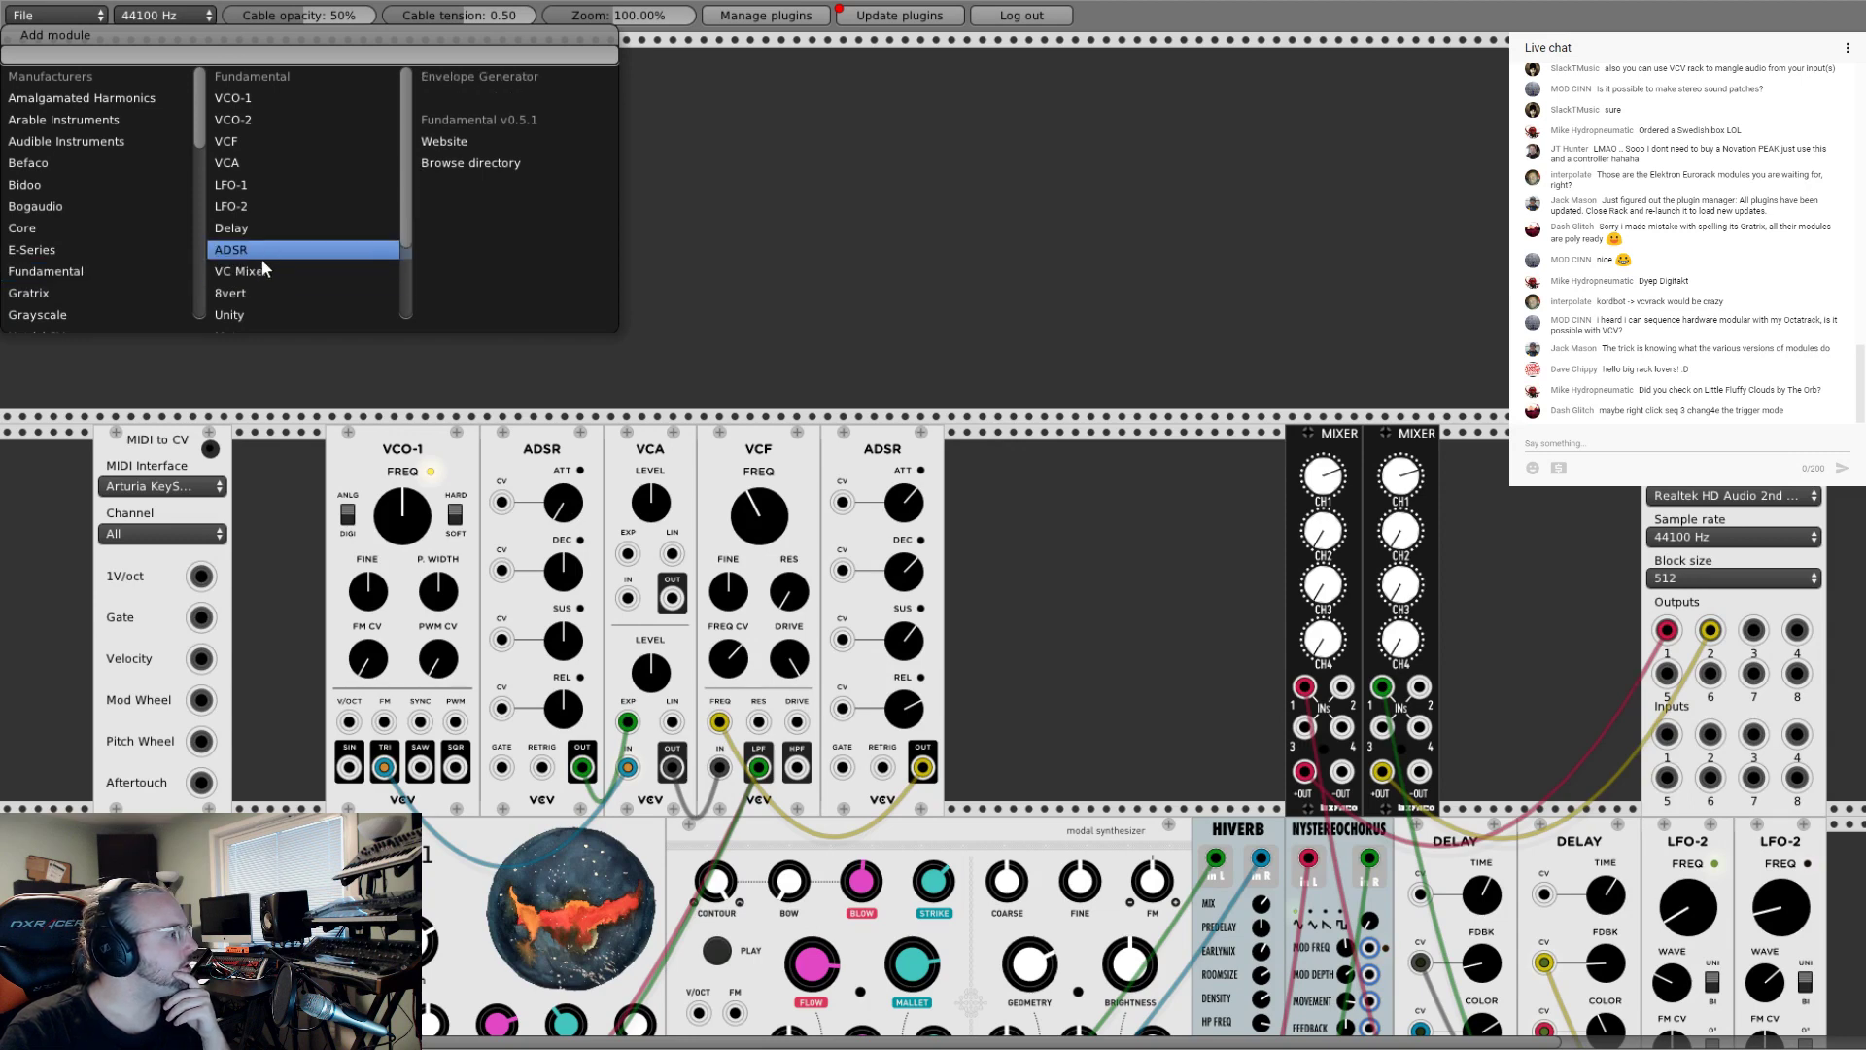
{"action": "scroll", "coordinate": [230, 262], "scroll_direction": "down", "scroll_amount": 3}
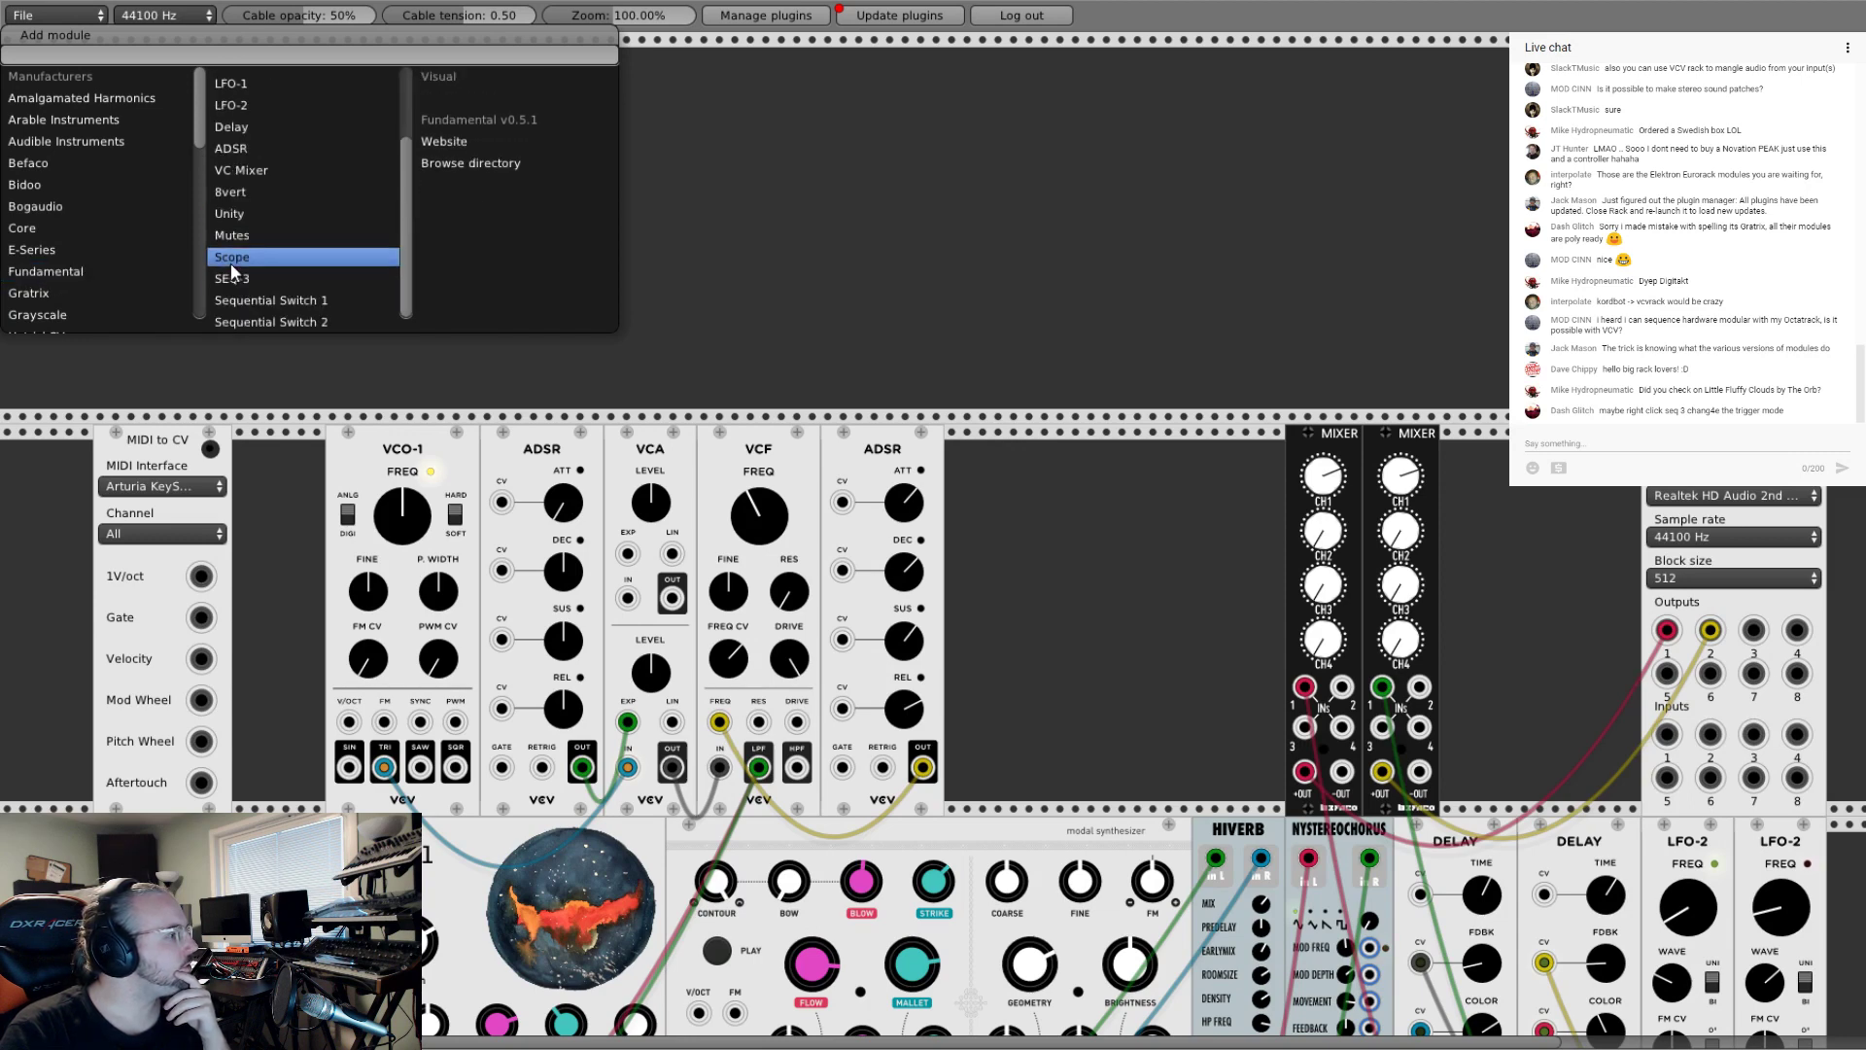
{"action": "left_click", "coordinate": [151, 291]}
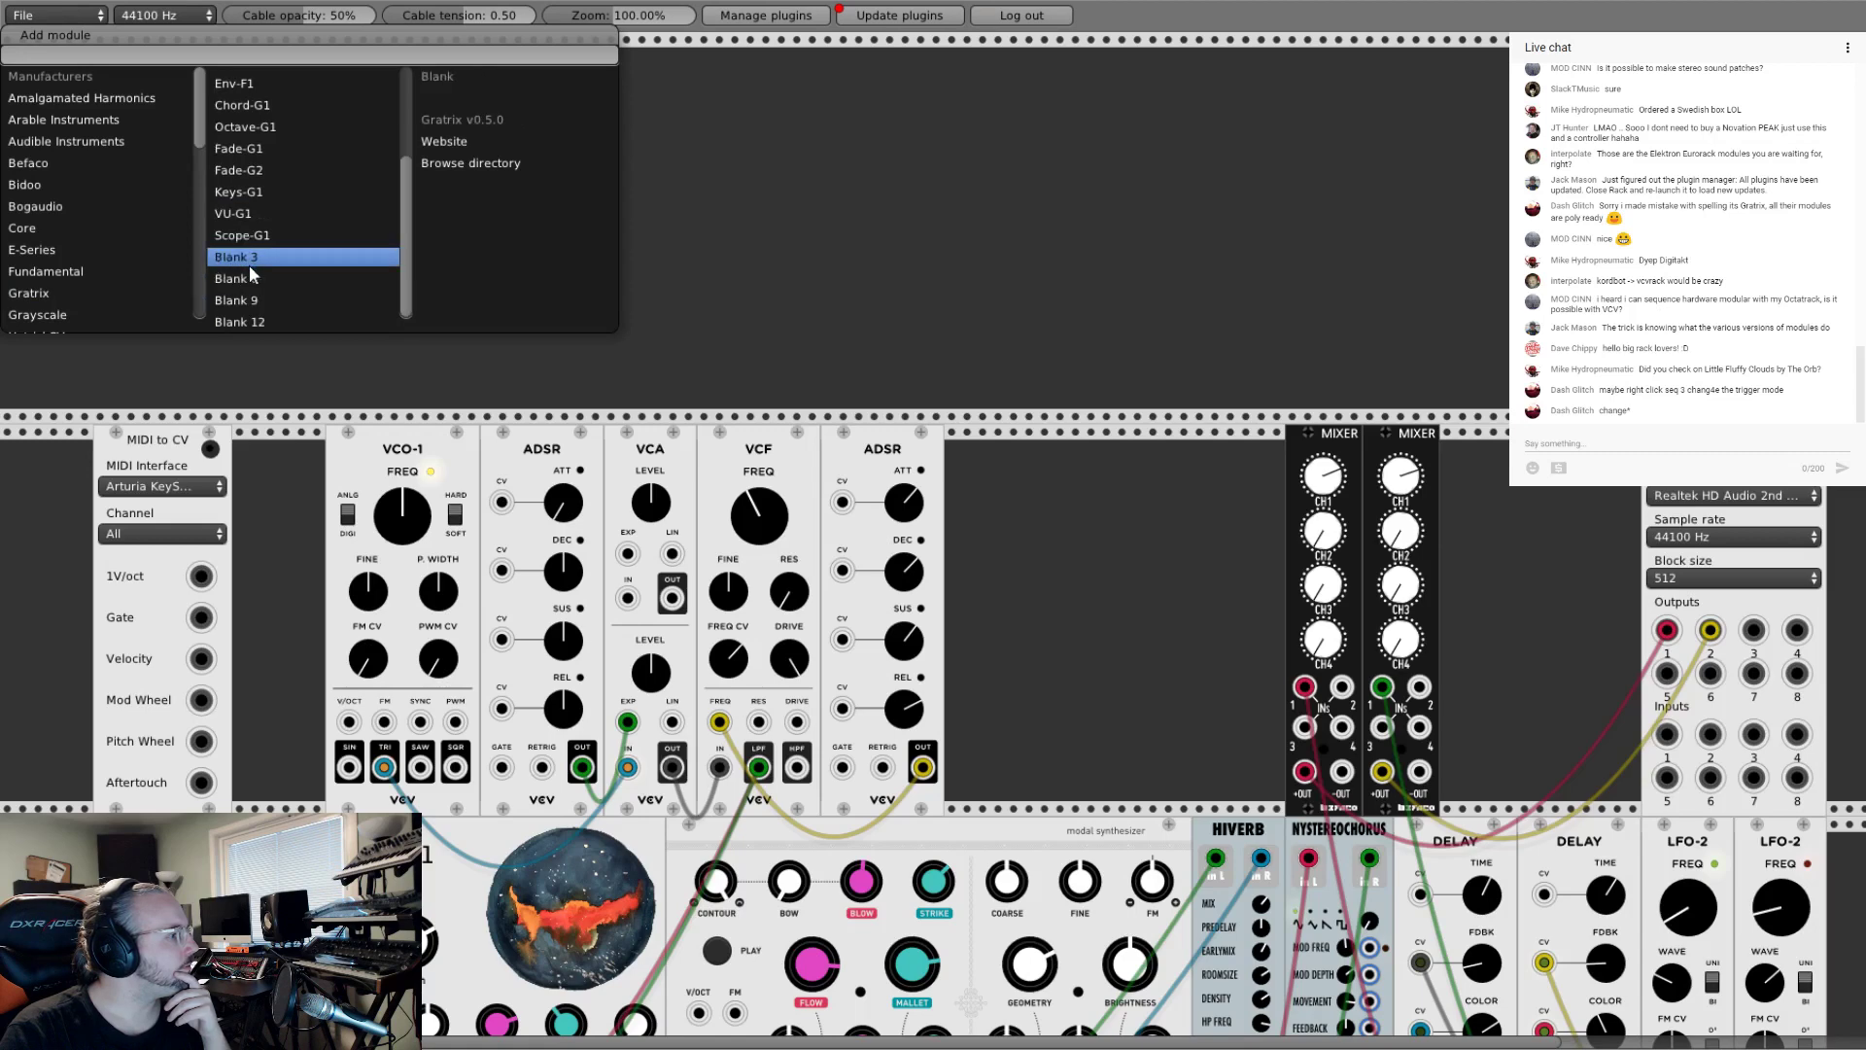
{"action": "left_click", "coordinate": [134, 276]}
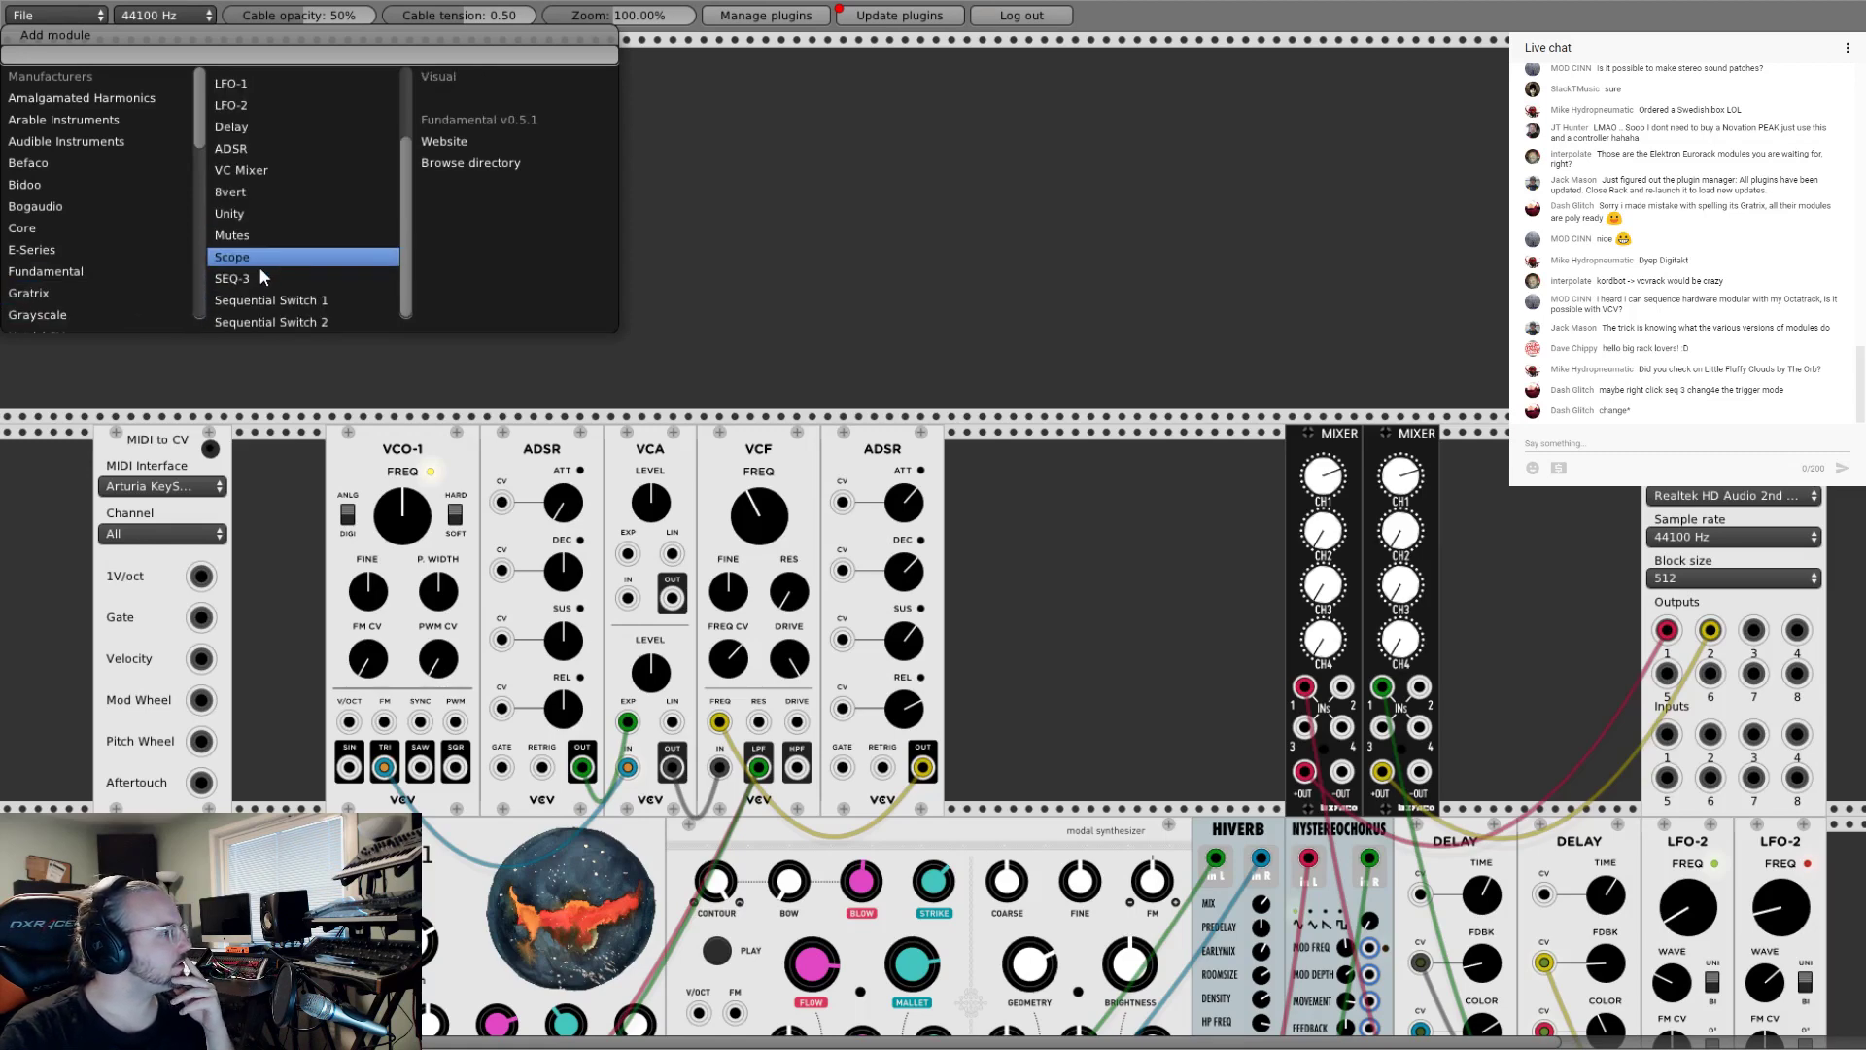
Step: Try the MrLumps SEQ-Euclid sequencer in the empty row above VCO-1, and delete it from the rack
{"action": "left_click", "coordinate": [153, 292]}
{"action": "scroll", "coordinate": [152, 291], "scroll_direction": "down", "scroll_amount": 3}
{"action": "left_click", "coordinate": [150, 297]}
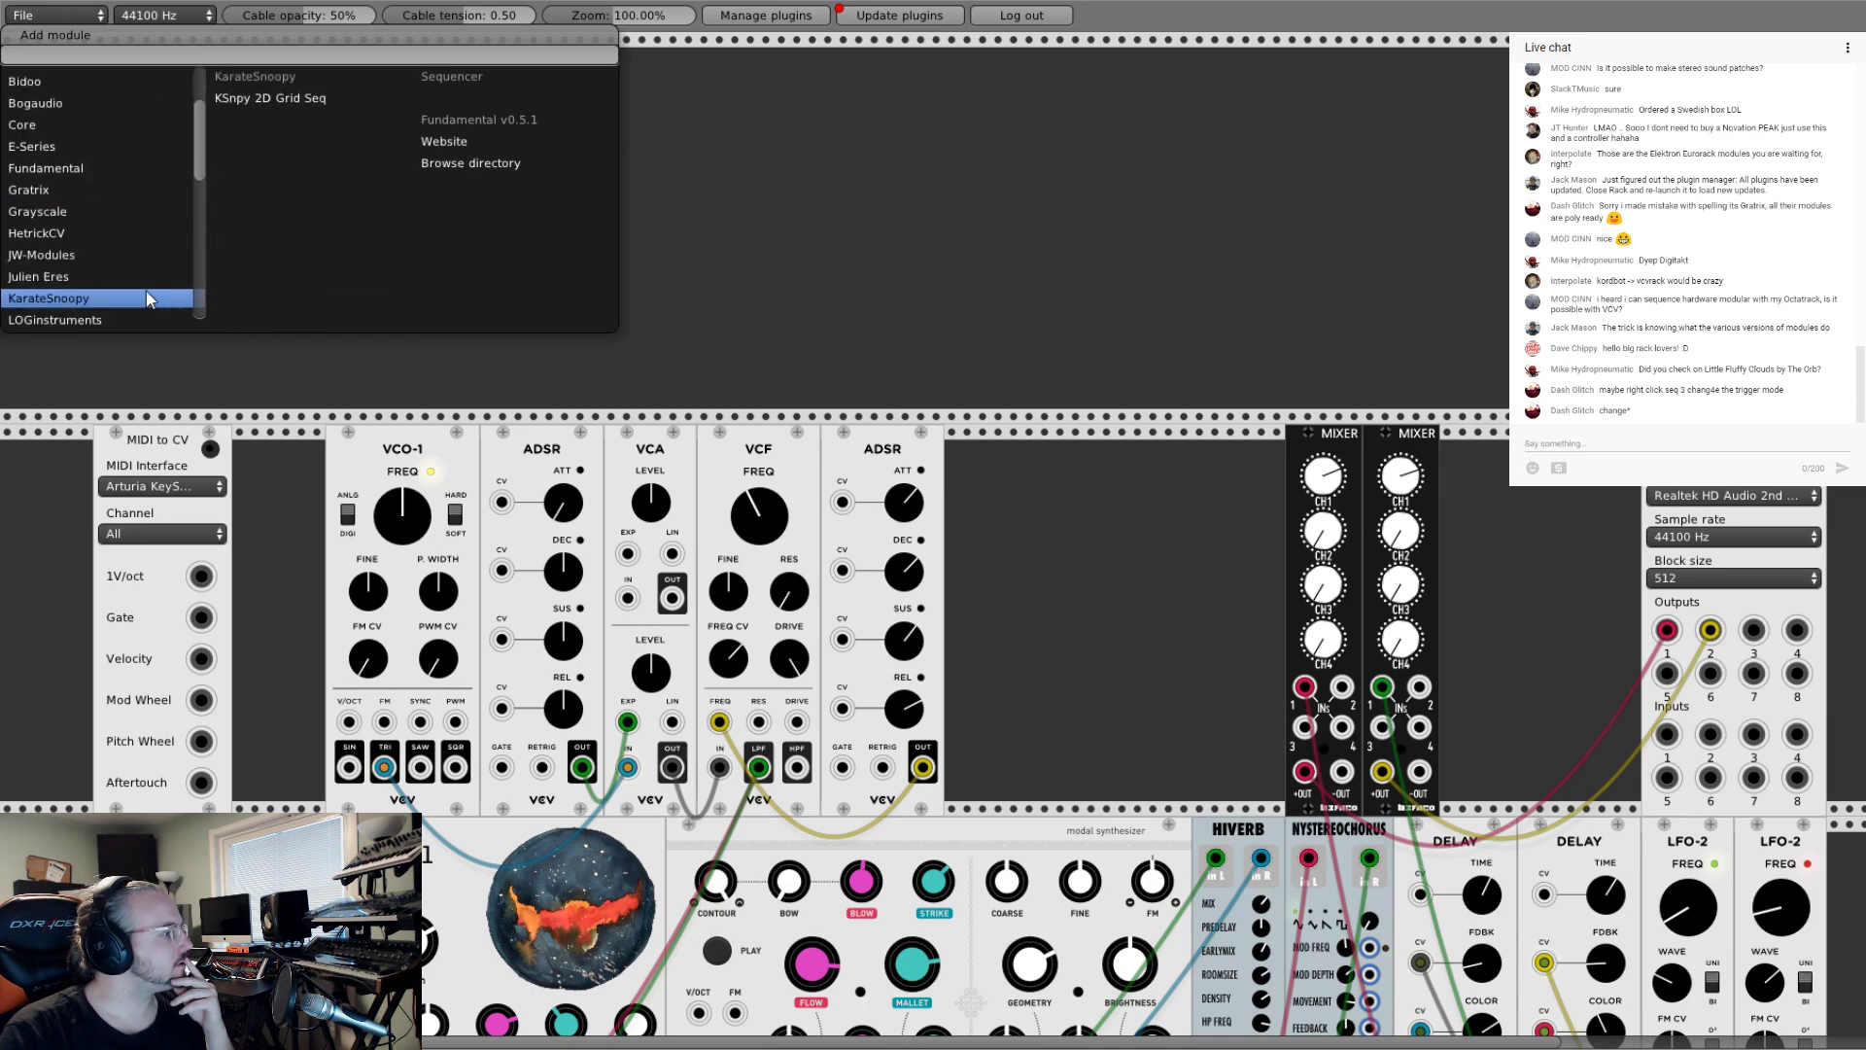
{"action": "left_click", "coordinate": [136, 282]}
{"action": "scroll", "coordinate": [136, 282], "scroll_direction": "down", "scroll_amount": 3}
{"action": "left_click", "coordinate": [136, 282]}
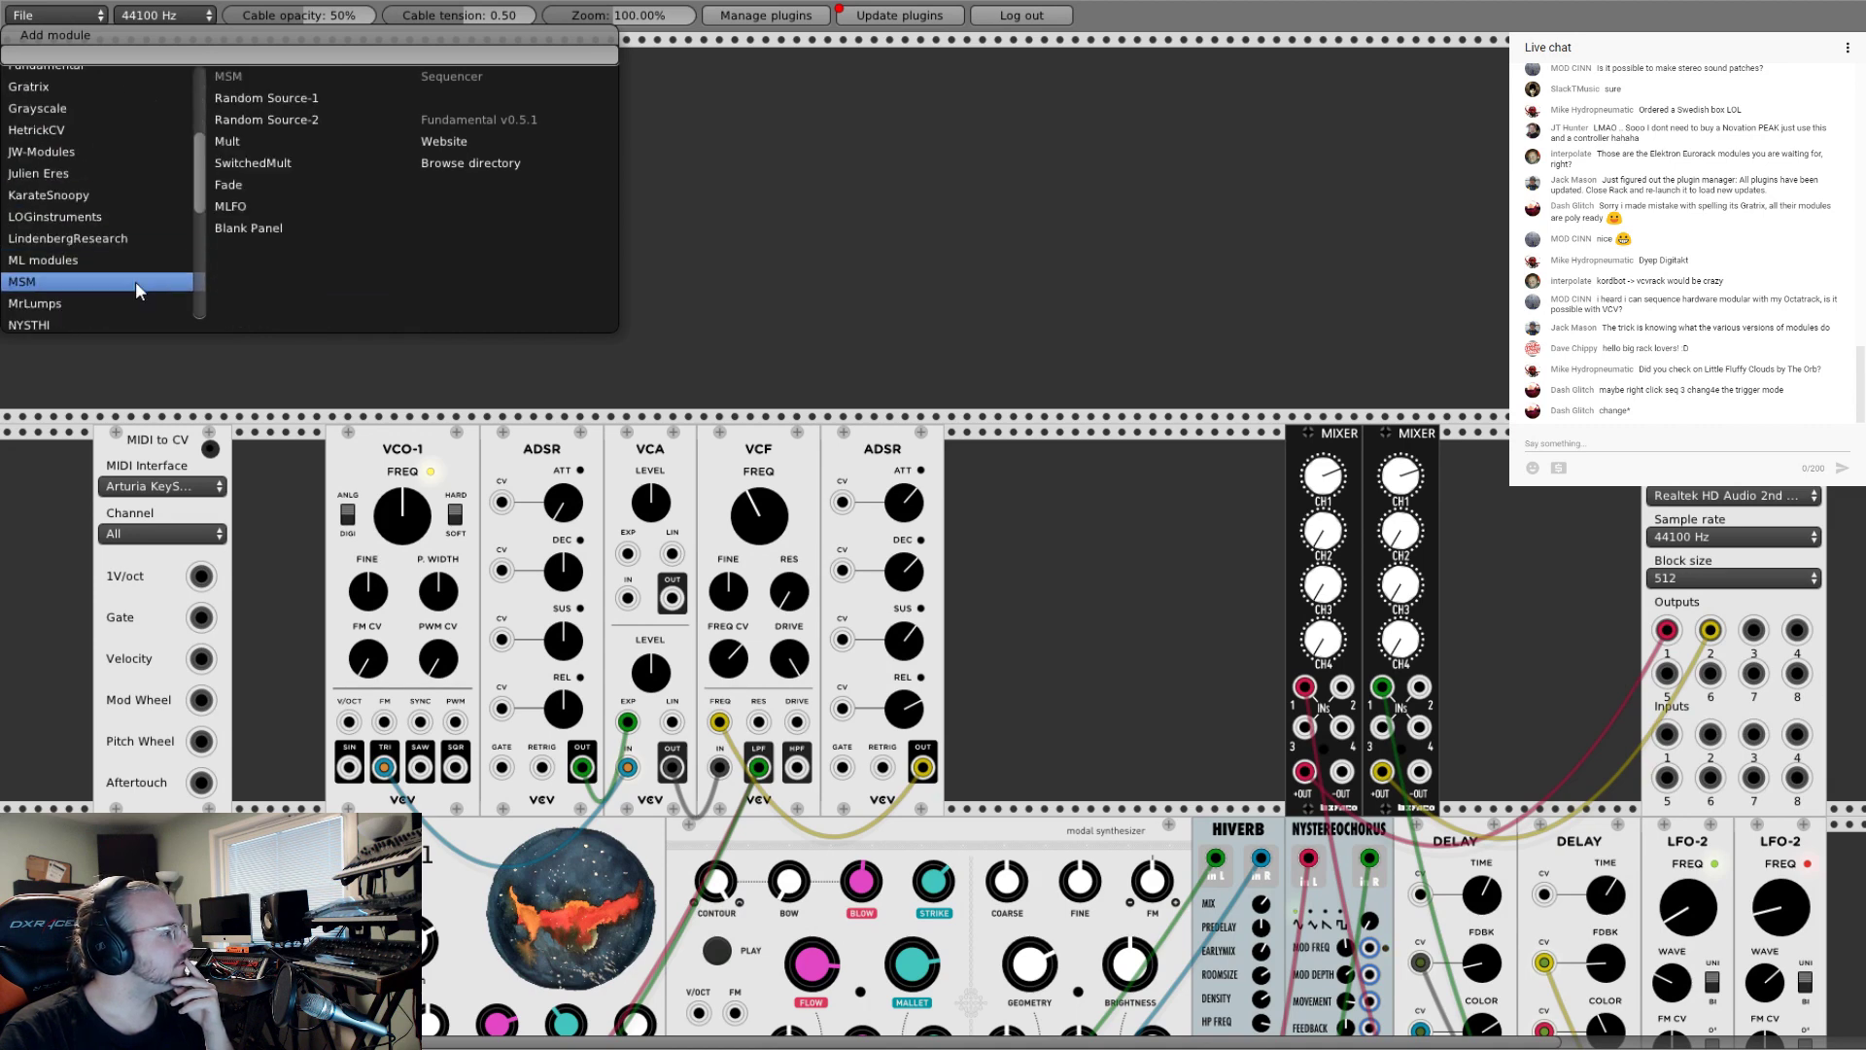
{"action": "left_click", "coordinate": [124, 307]}
{"action": "scroll", "coordinate": [136, 299], "scroll_direction": "down", "scroll_amount": 2}
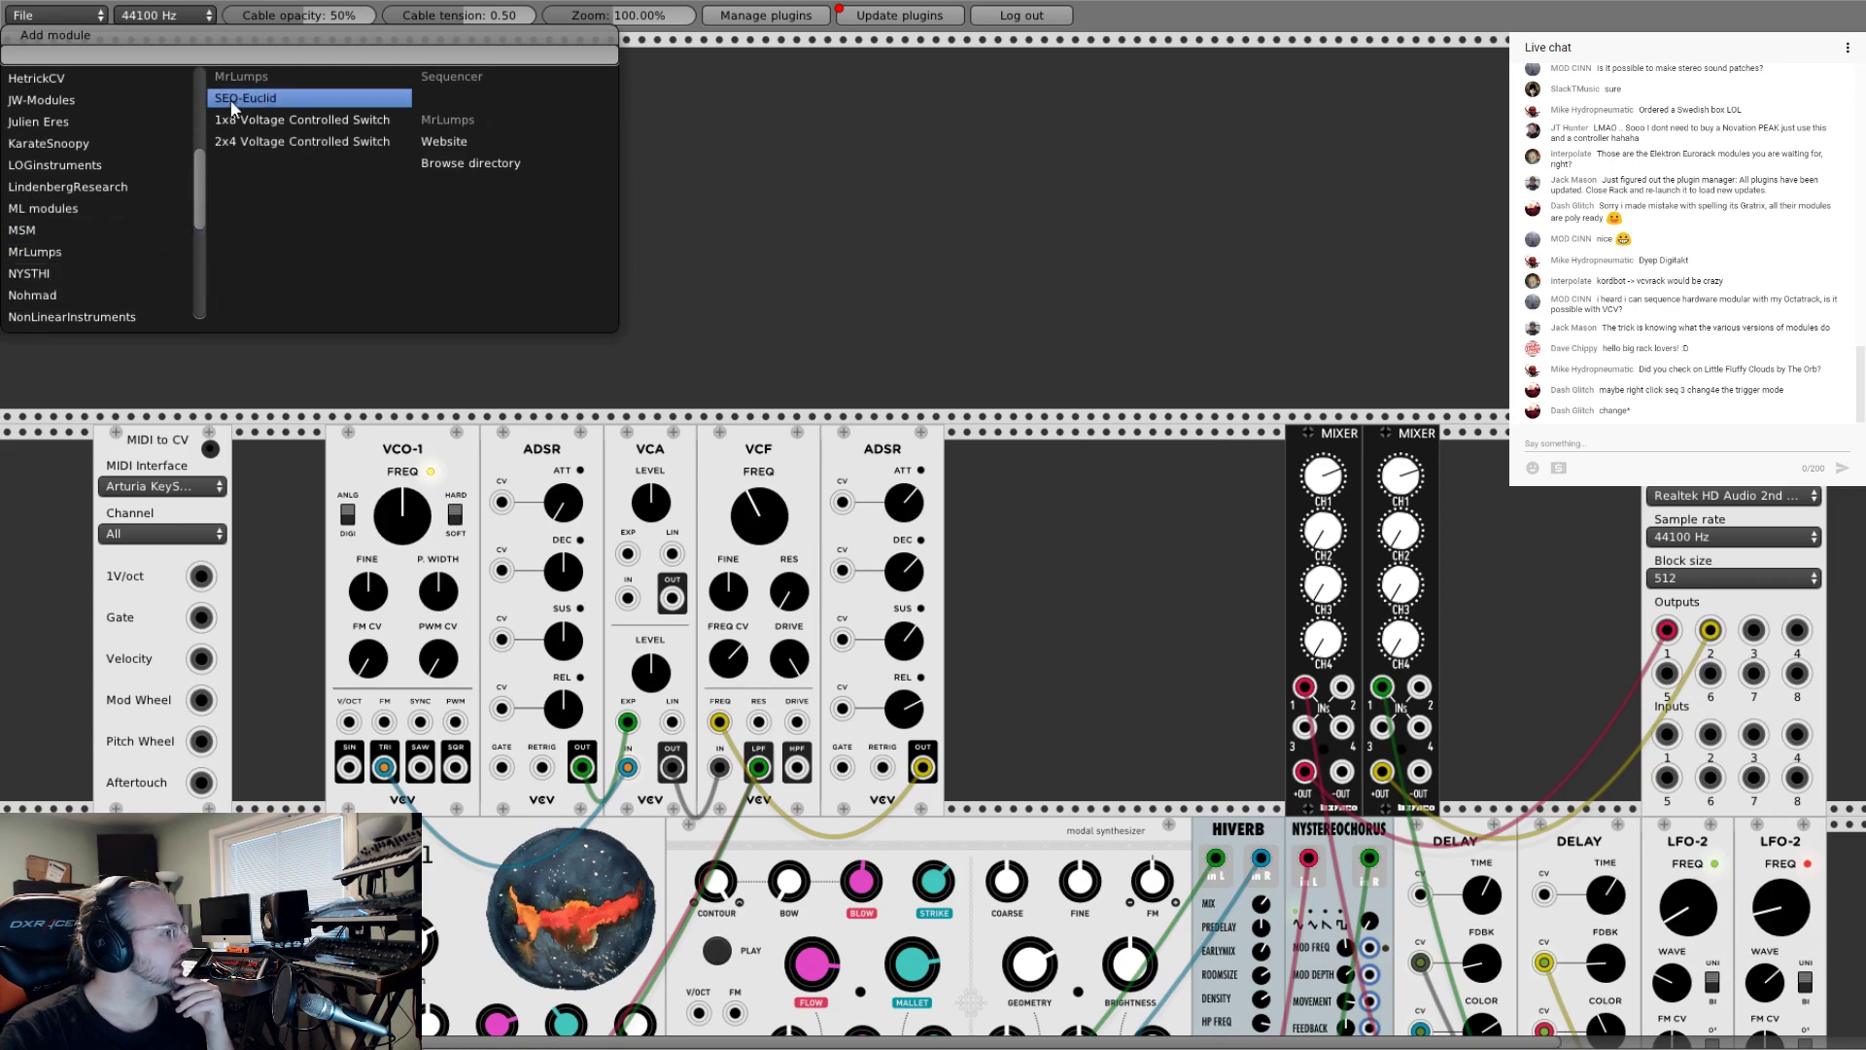
{"action": "left_click", "coordinate": [255, 98]}
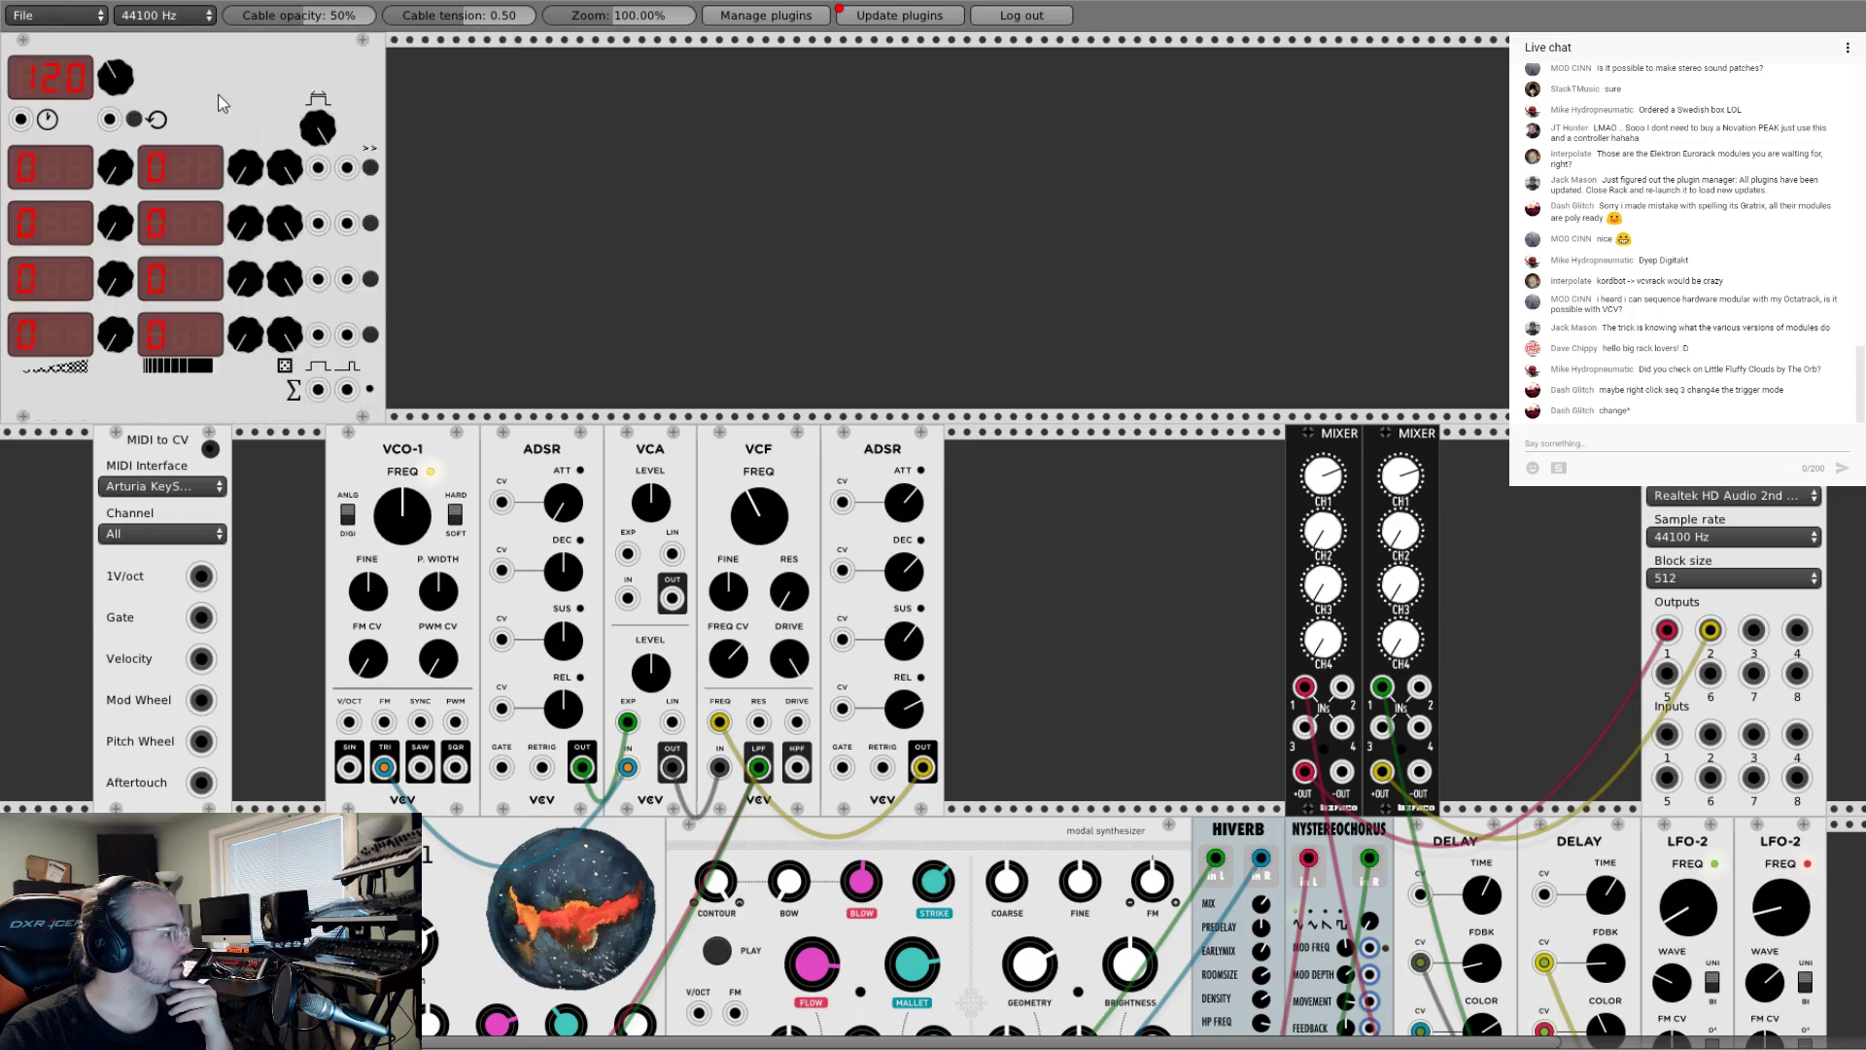
{"action": "right_click", "coordinate": [214, 85]}
{"action": "left_click", "coordinate": [245, 195]}
Step: Add the dekstop Tri-state SEQ-3 sequencer and place it in the empty row directly above VCO-1
{"action": "right_click", "coordinate": [236, 171]}
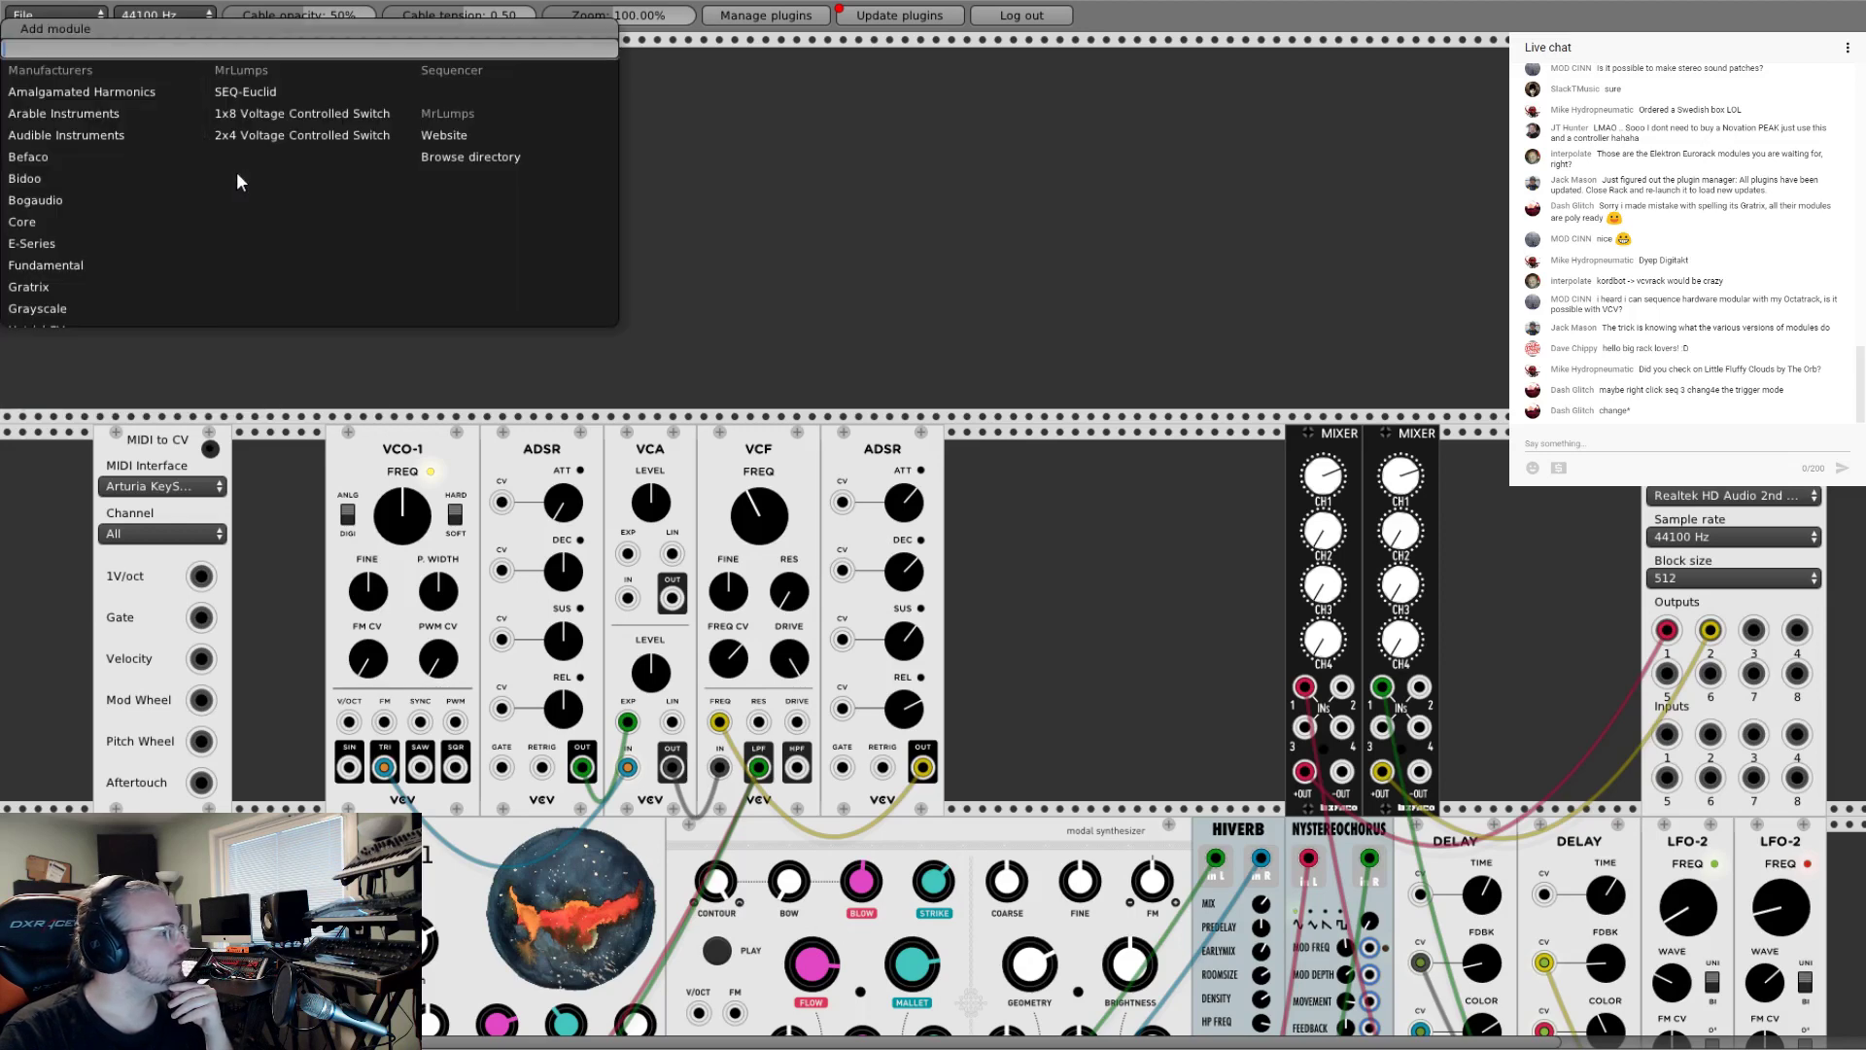
{"action": "scroll", "coordinate": [124, 249], "scroll_direction": "down", "scroll_amount": 10}
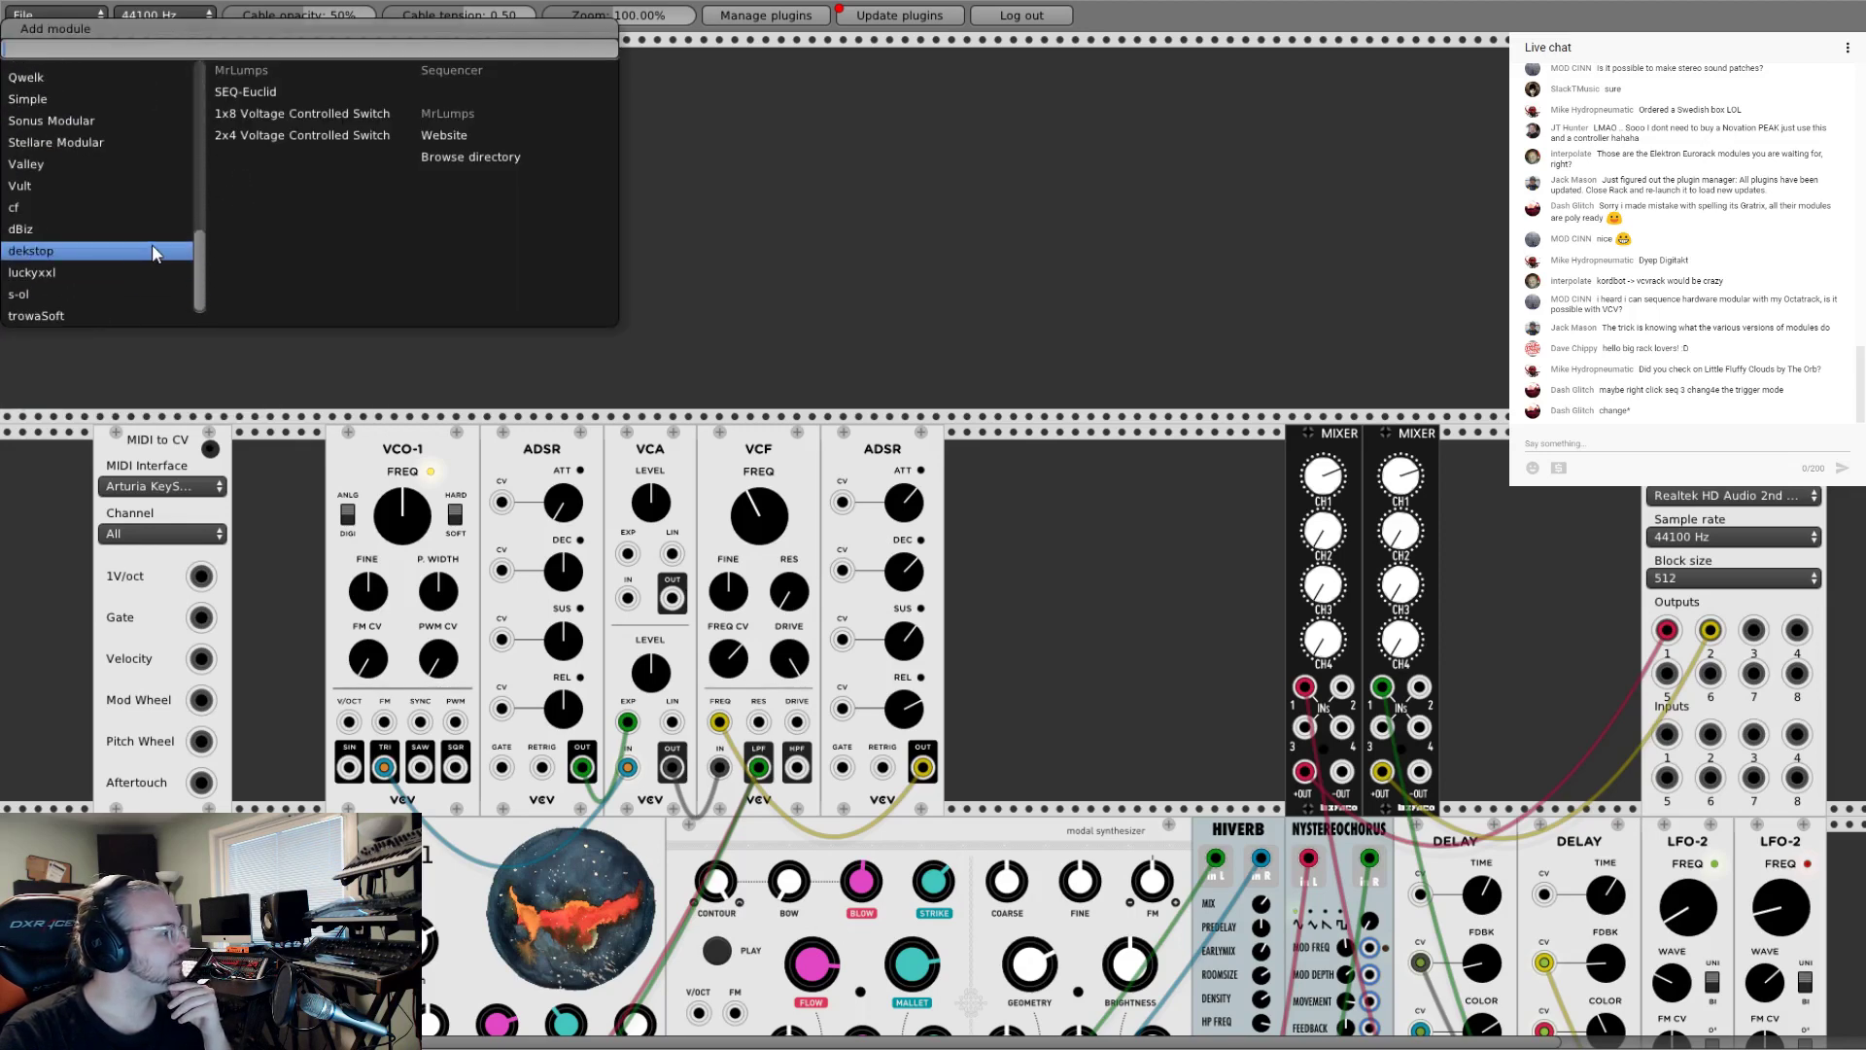
{"action": "mouse_move", "coordinate": [102, 290]}
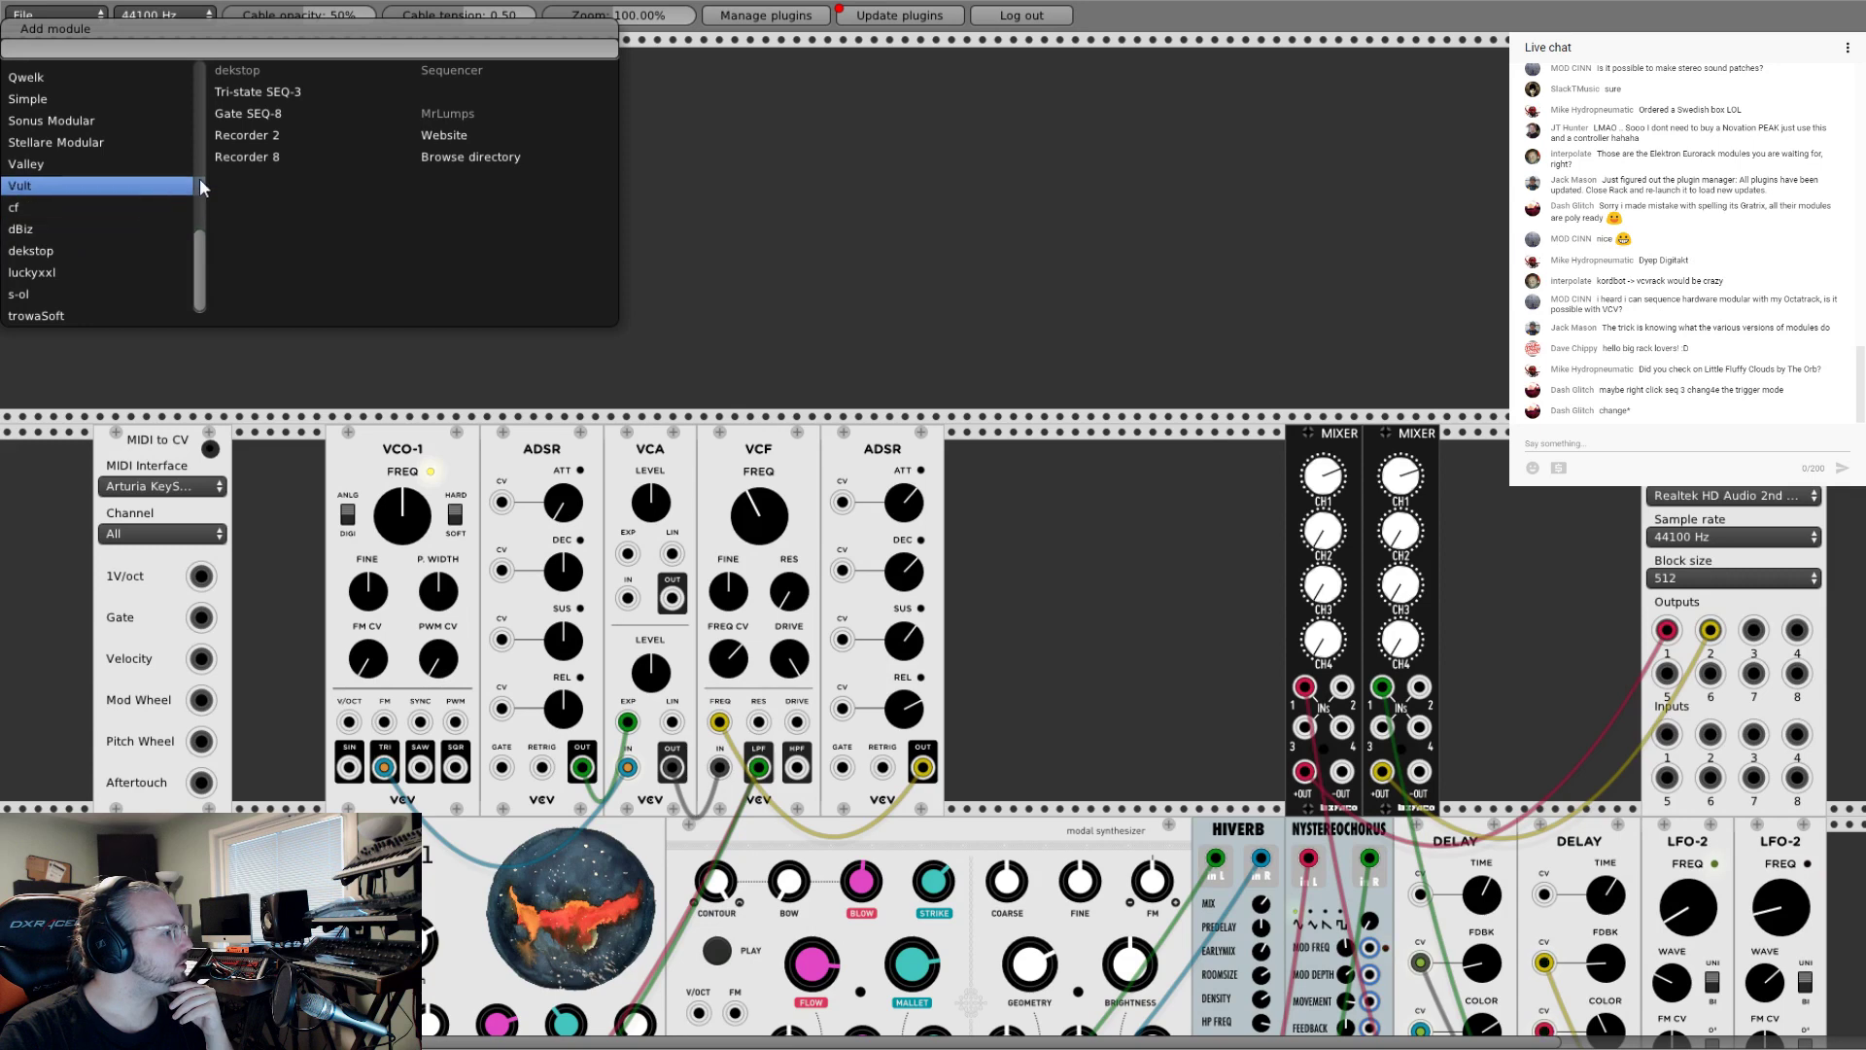
{"action": "left_click", "coordinate": [258, 92]}
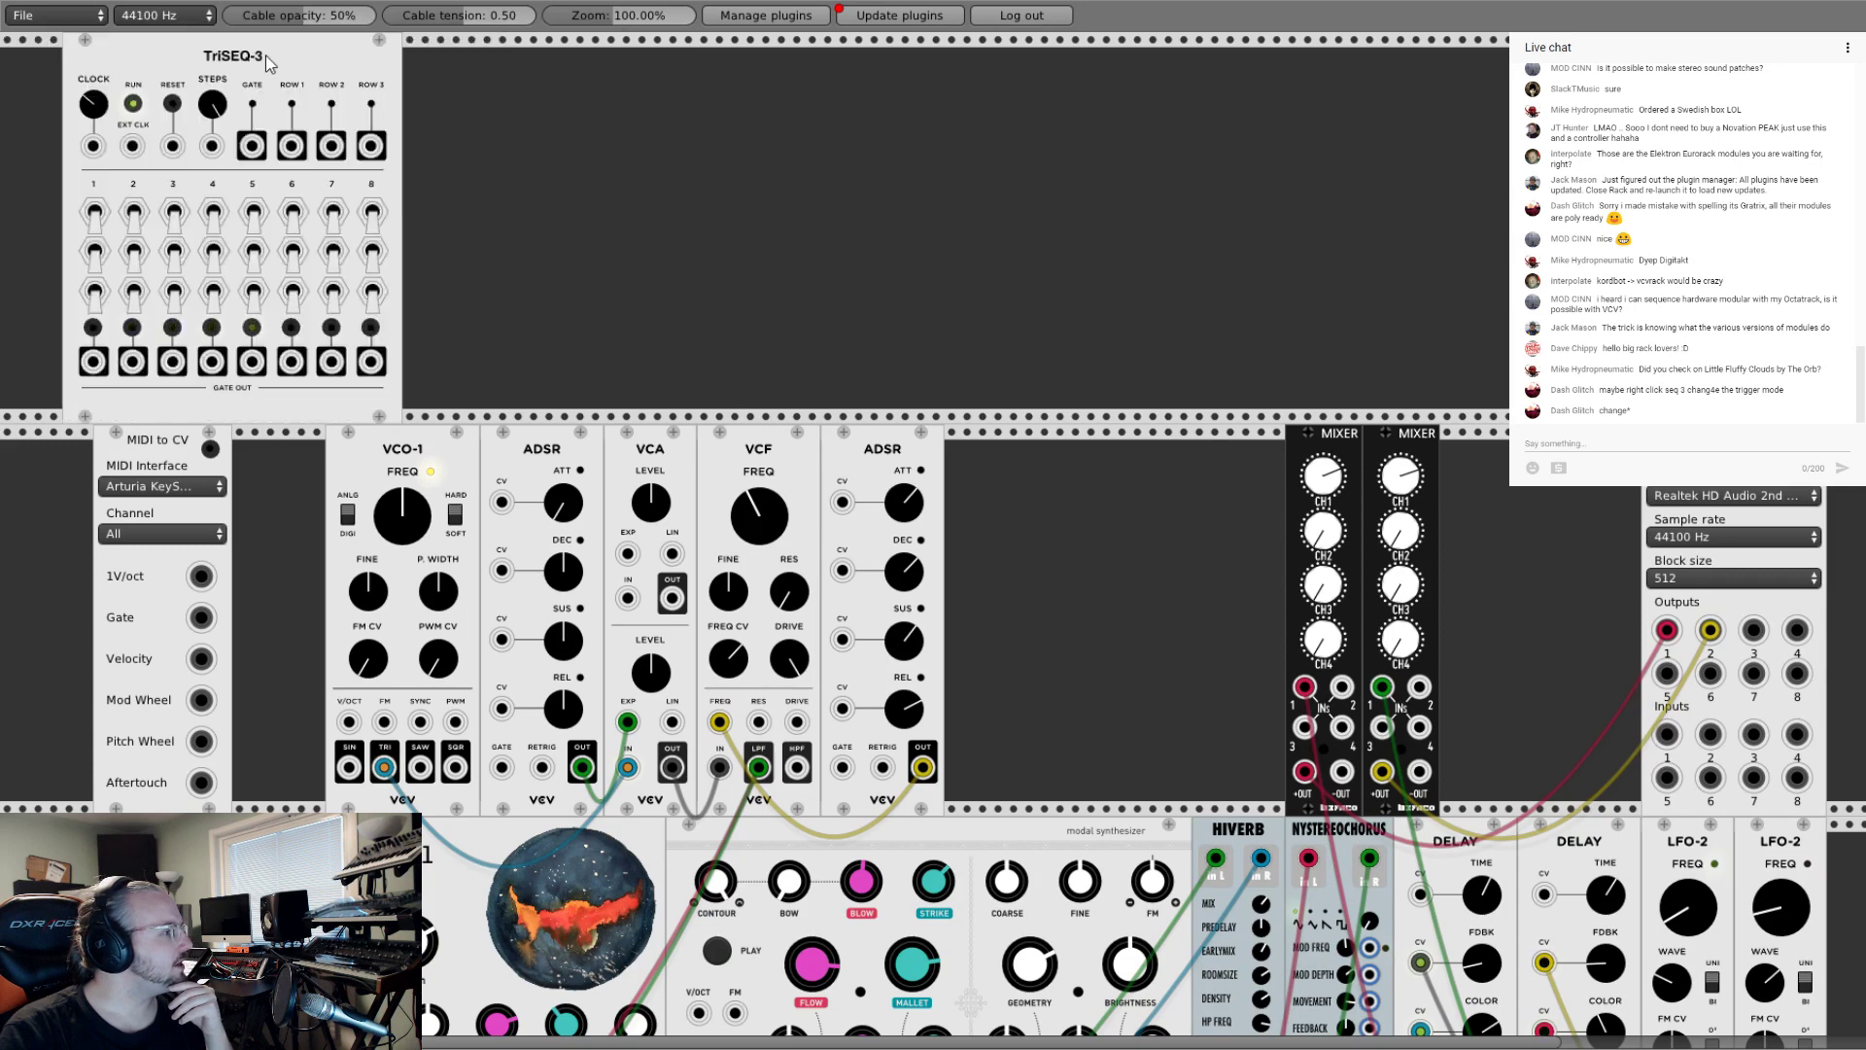
{"action": "left_click_drag", "start_coordinate": [268, 61], "coordinate": [528, 87]}
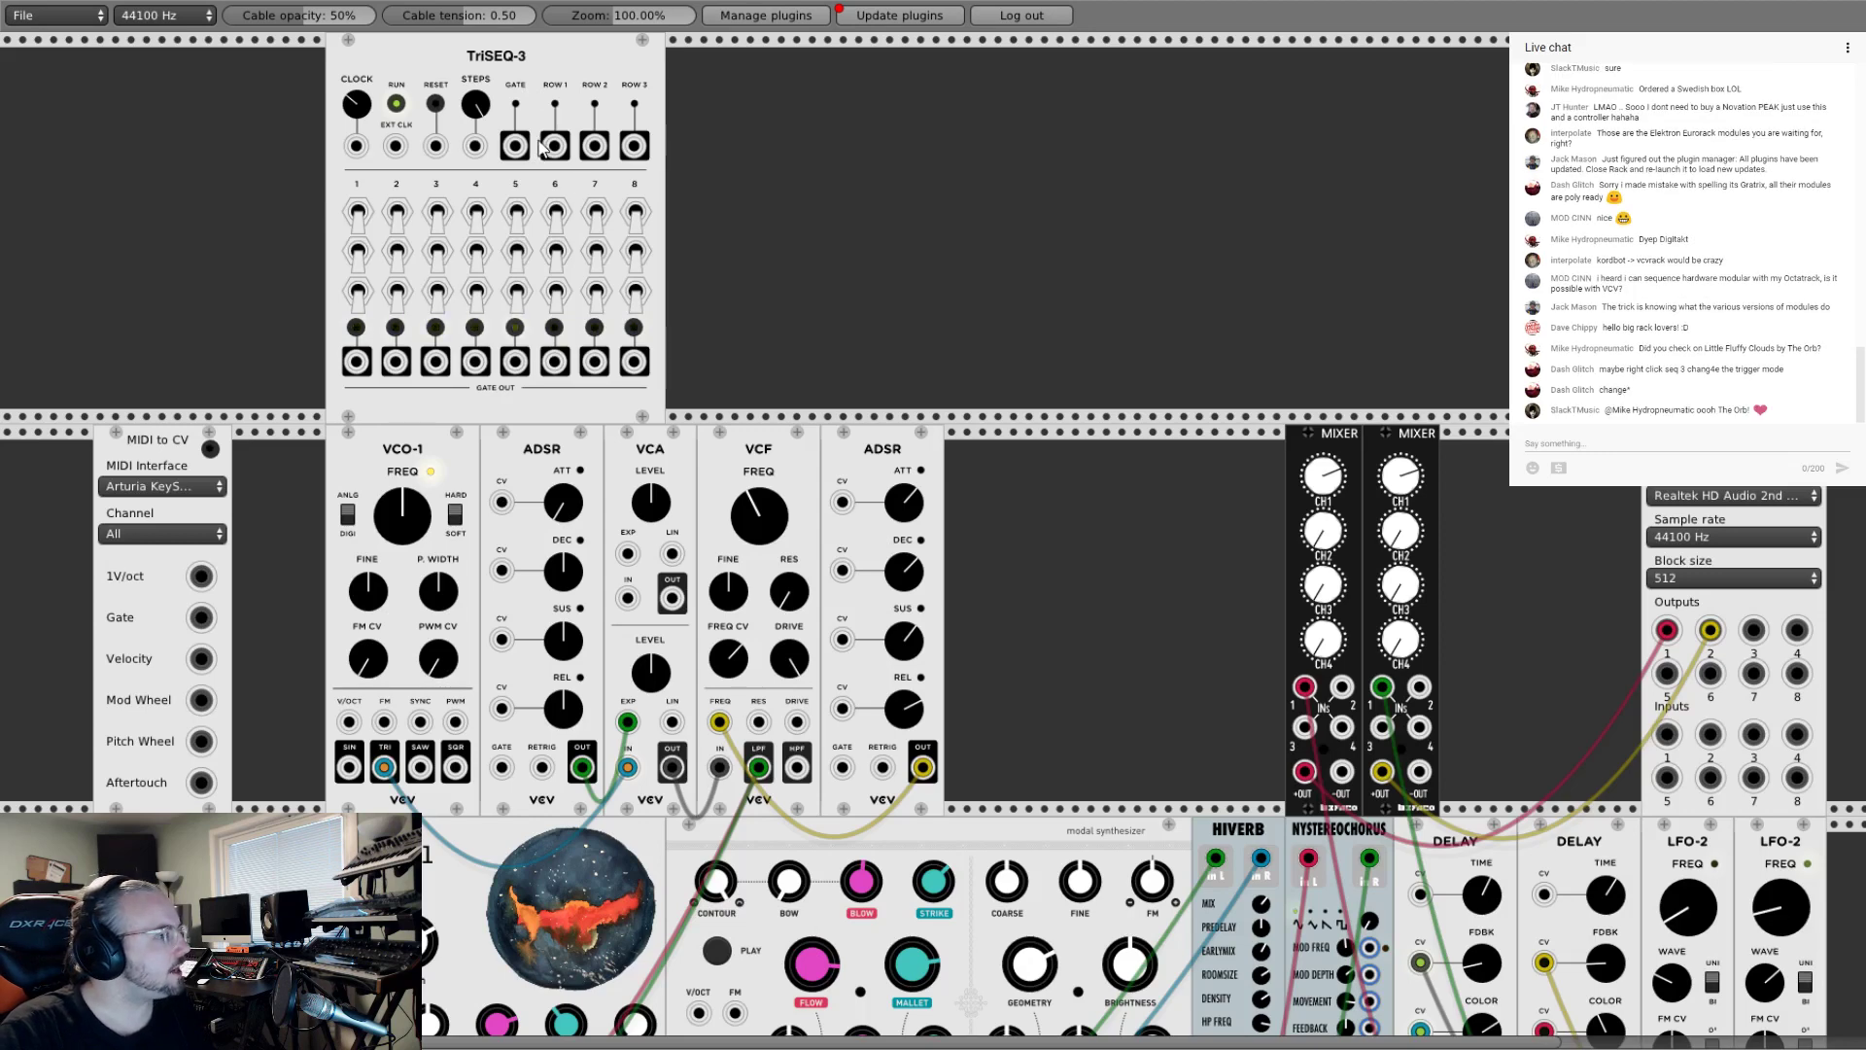
Step: Patch TriSEQ-3's Gate output to the GATE inputs of both ADSRs and its Row 1 output to VCO-1's V/OCT input
{"action": "left_click_drag", "start_coordinate": [523, 145], "coordinate": [501, 767]}
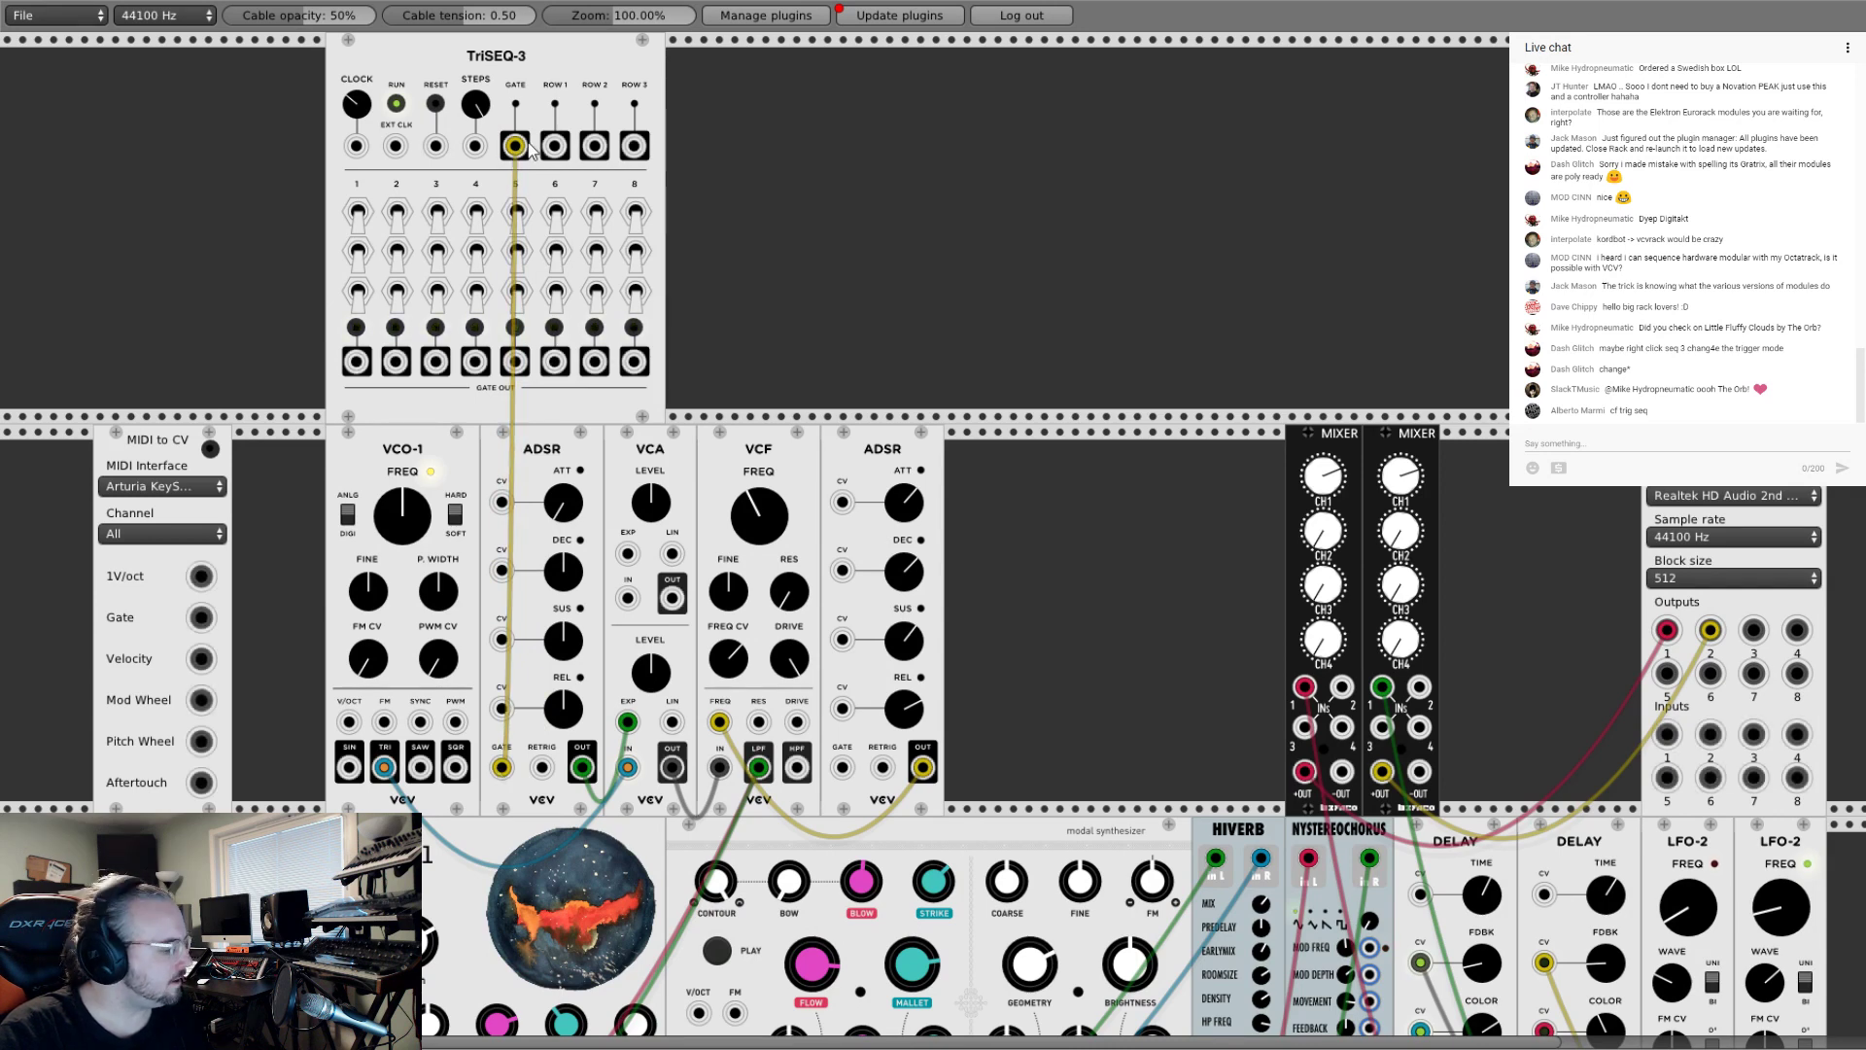
{"action": "left_click_drag", "start_coordinate": [525, 146], "coordinate": [842, 767]}
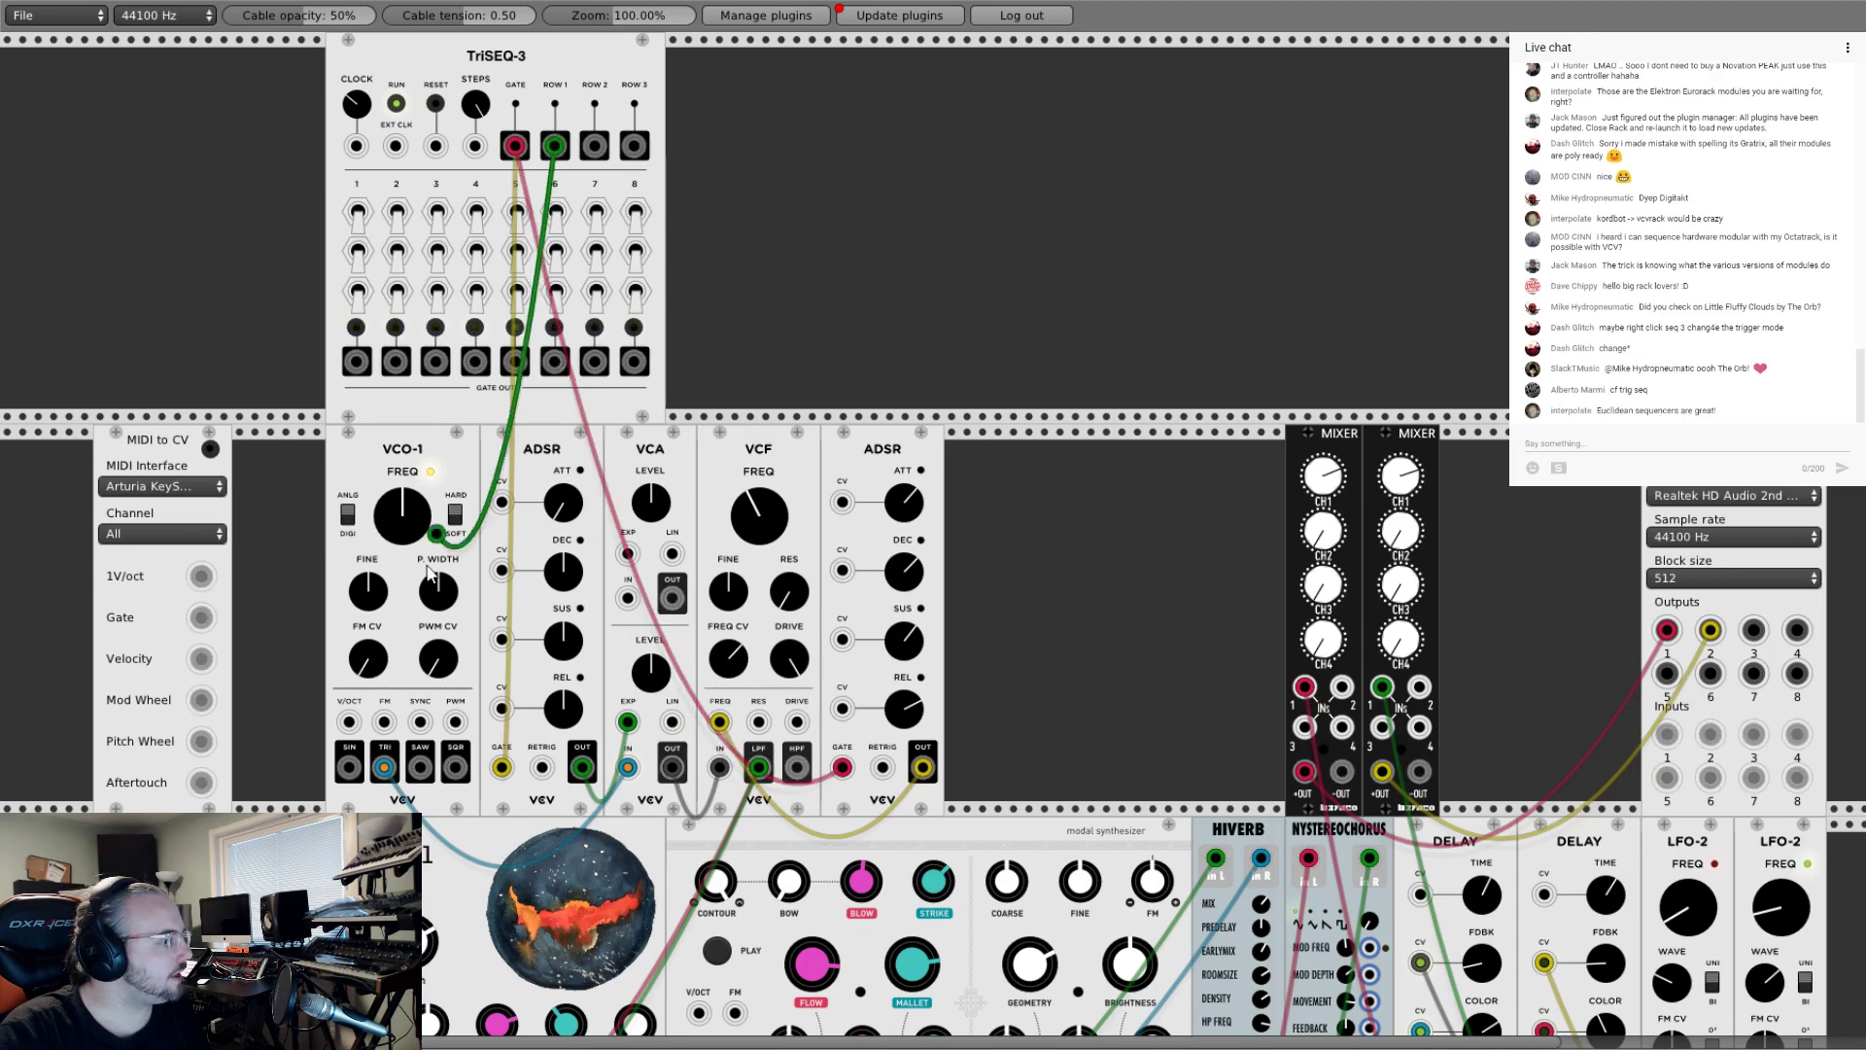
{"action": "left_click_drag", "start_coordinate": [554, 146], "coordinate": [347, 721]}
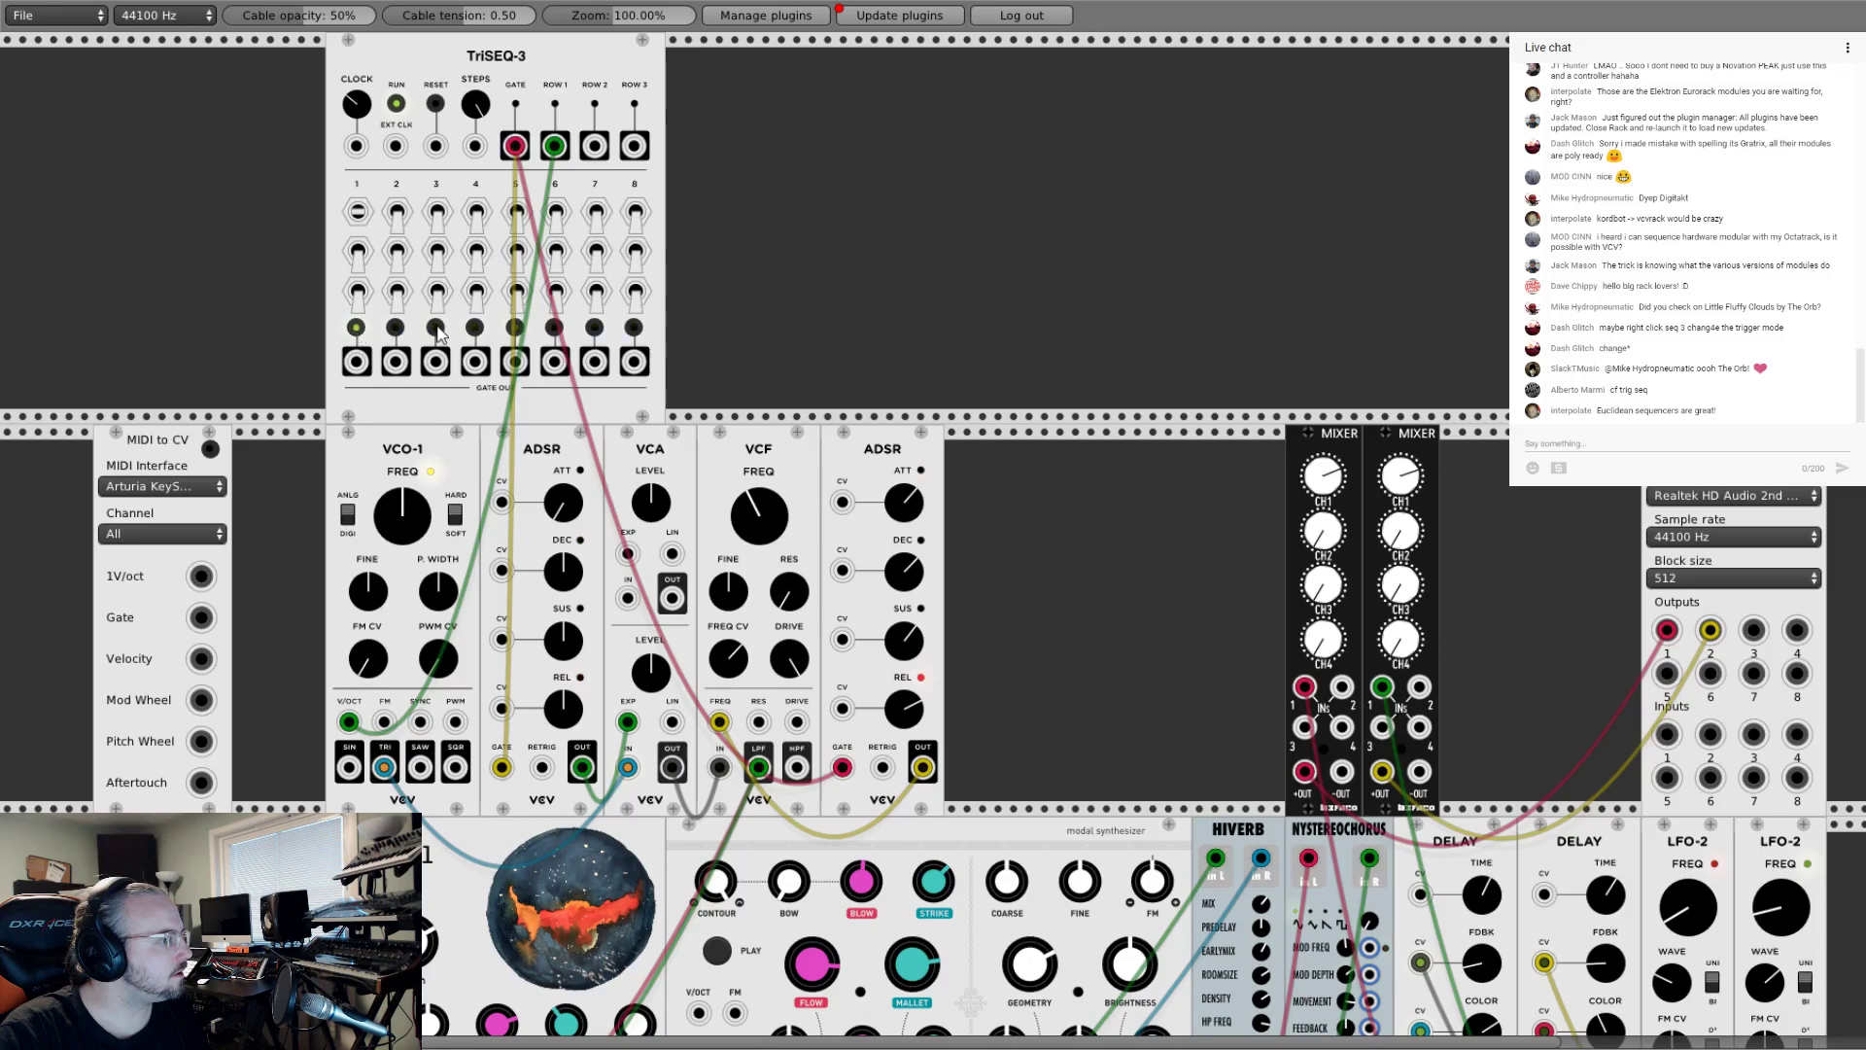
Step: On TriSEQ-3, flip the first-row switches of steps 3 and 7 up and set step 7's second-row switch to its middle position
{"action": "left_click", "coordinate": [434, 222]}
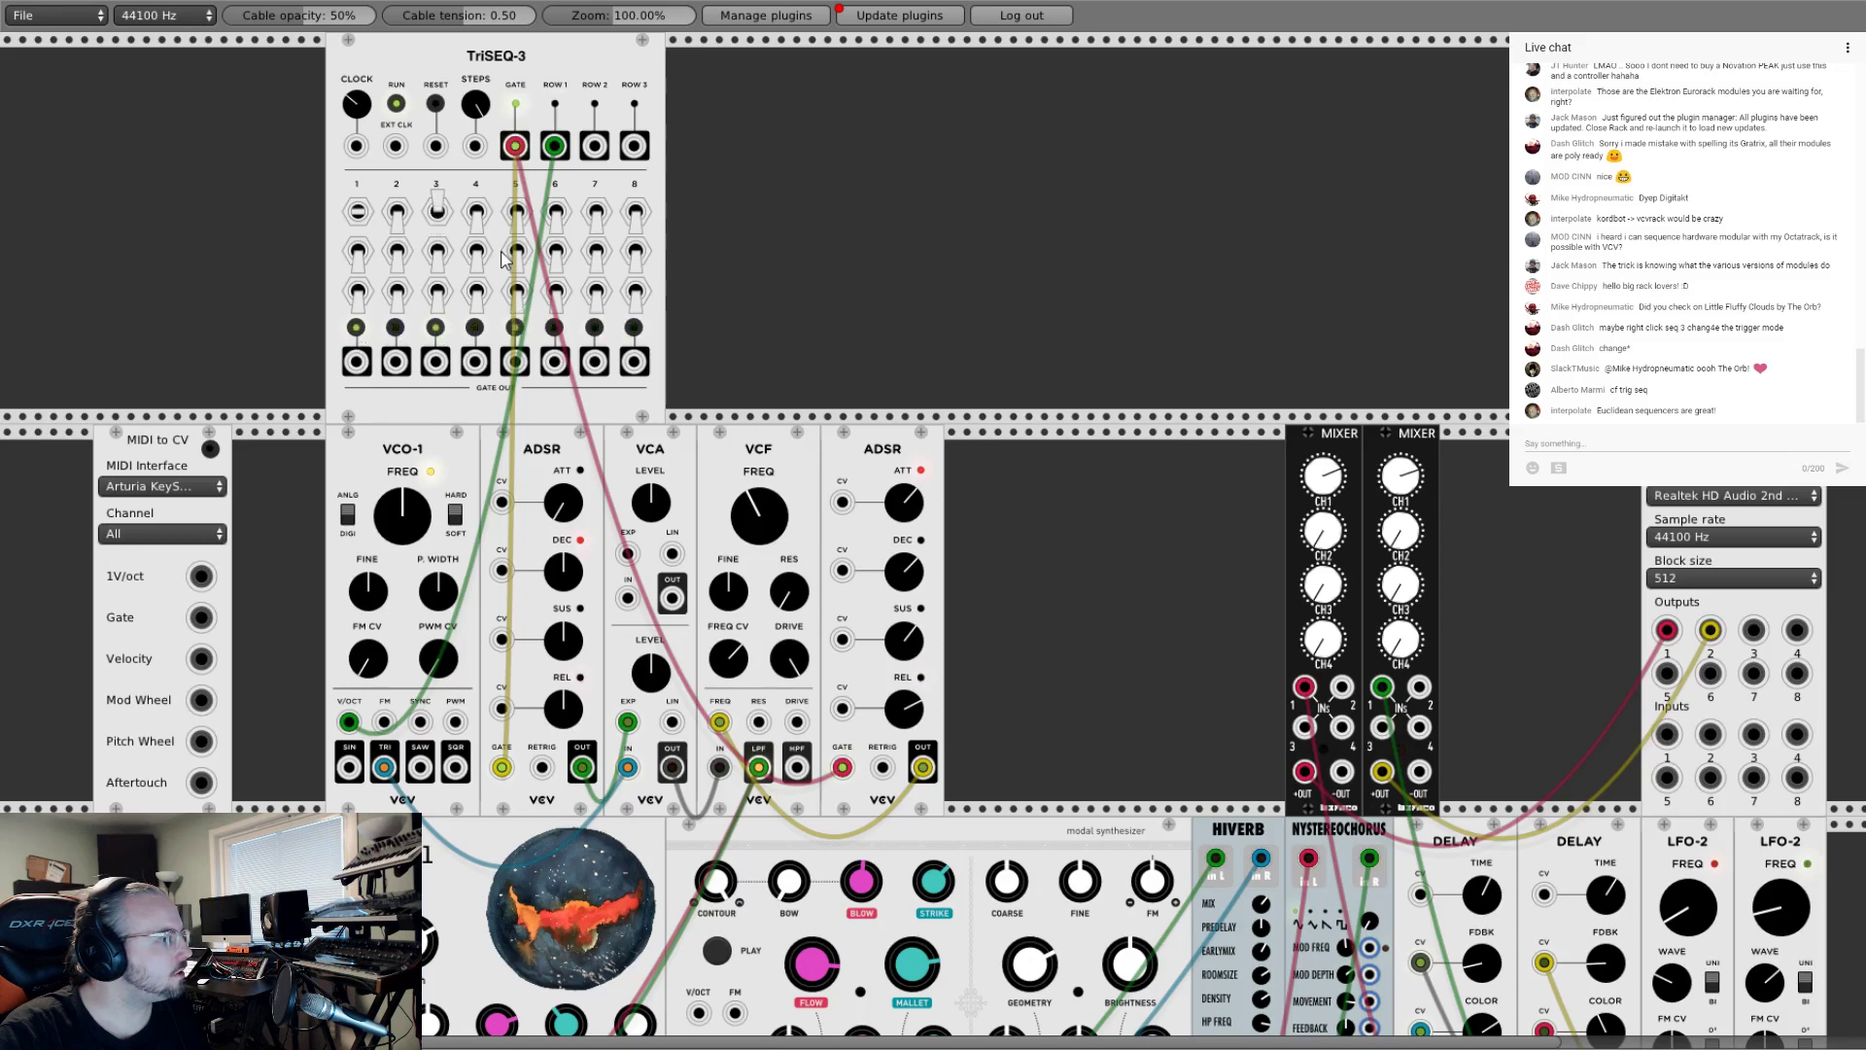
{"action": "left_click", "coordinate": [594, 251]}
{"action": "left_click", "coordinate": [595, 211]}
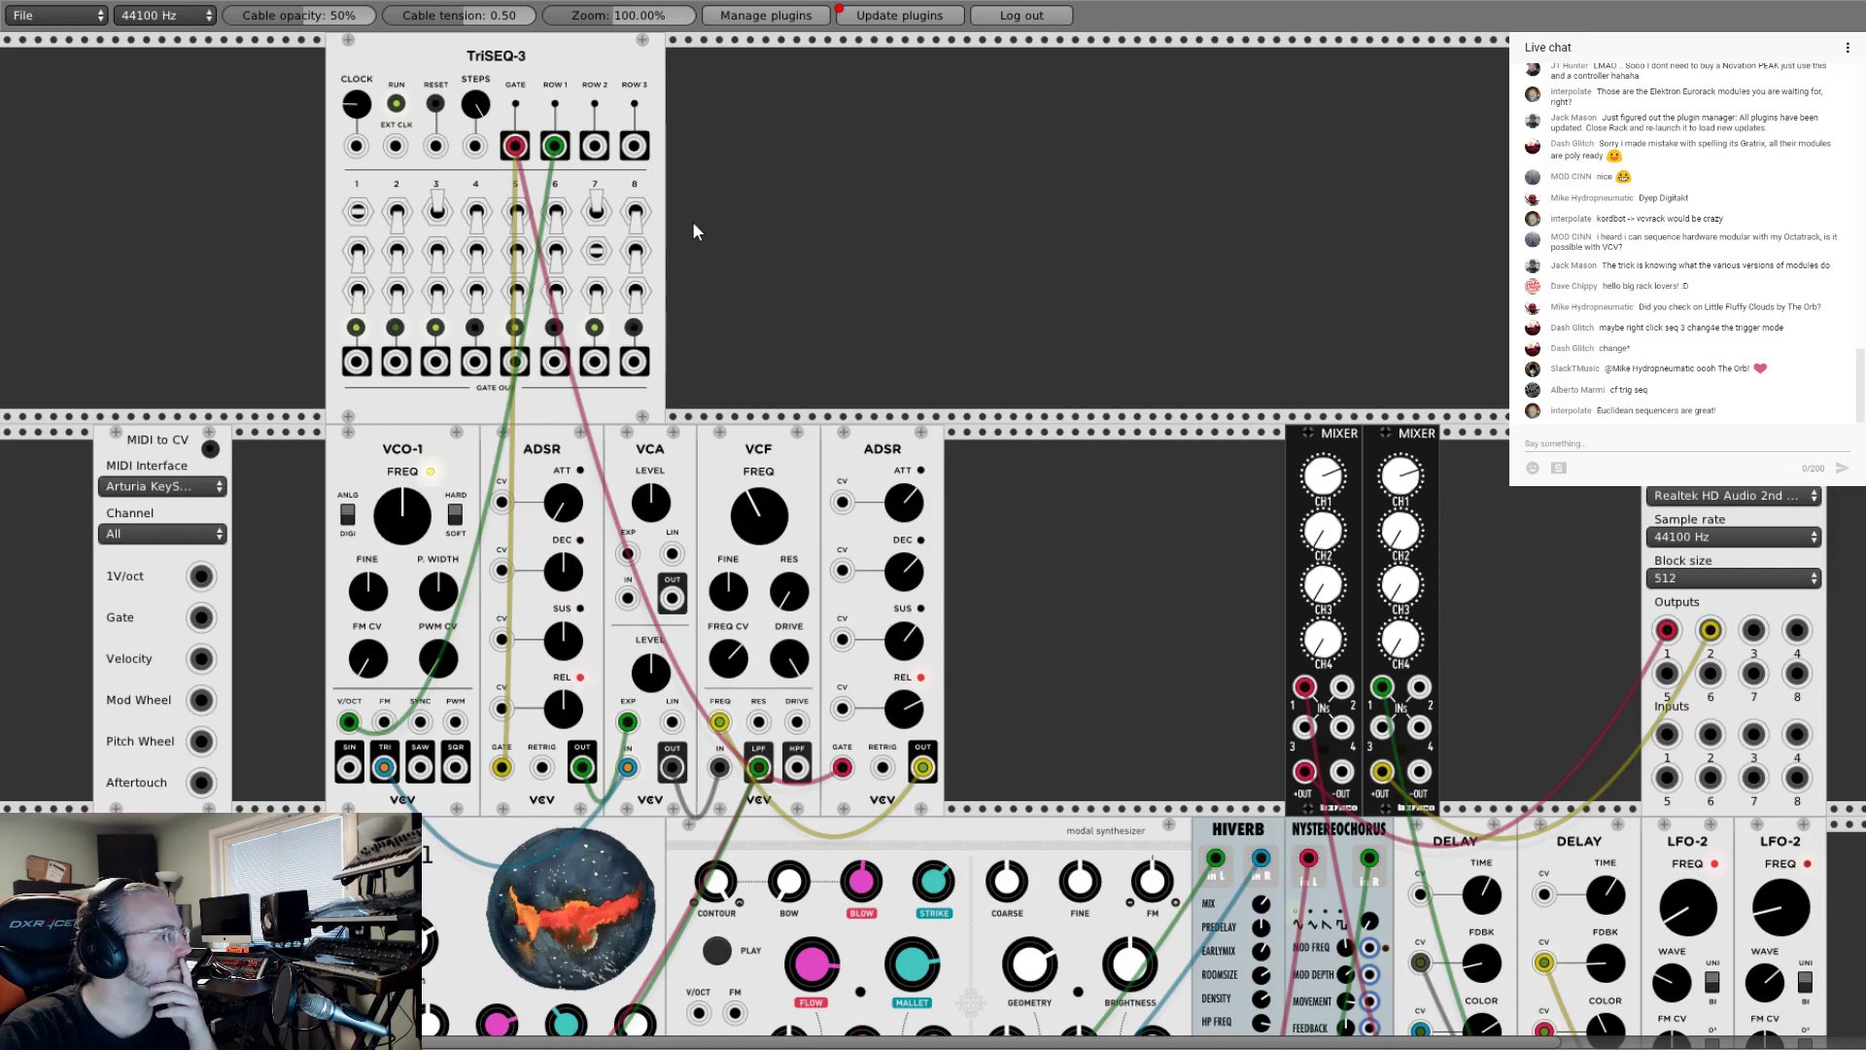
{"action": "scroll", "coordinate": [1110, 686], "scroll_direction": "down", "scroll_amount": 10}
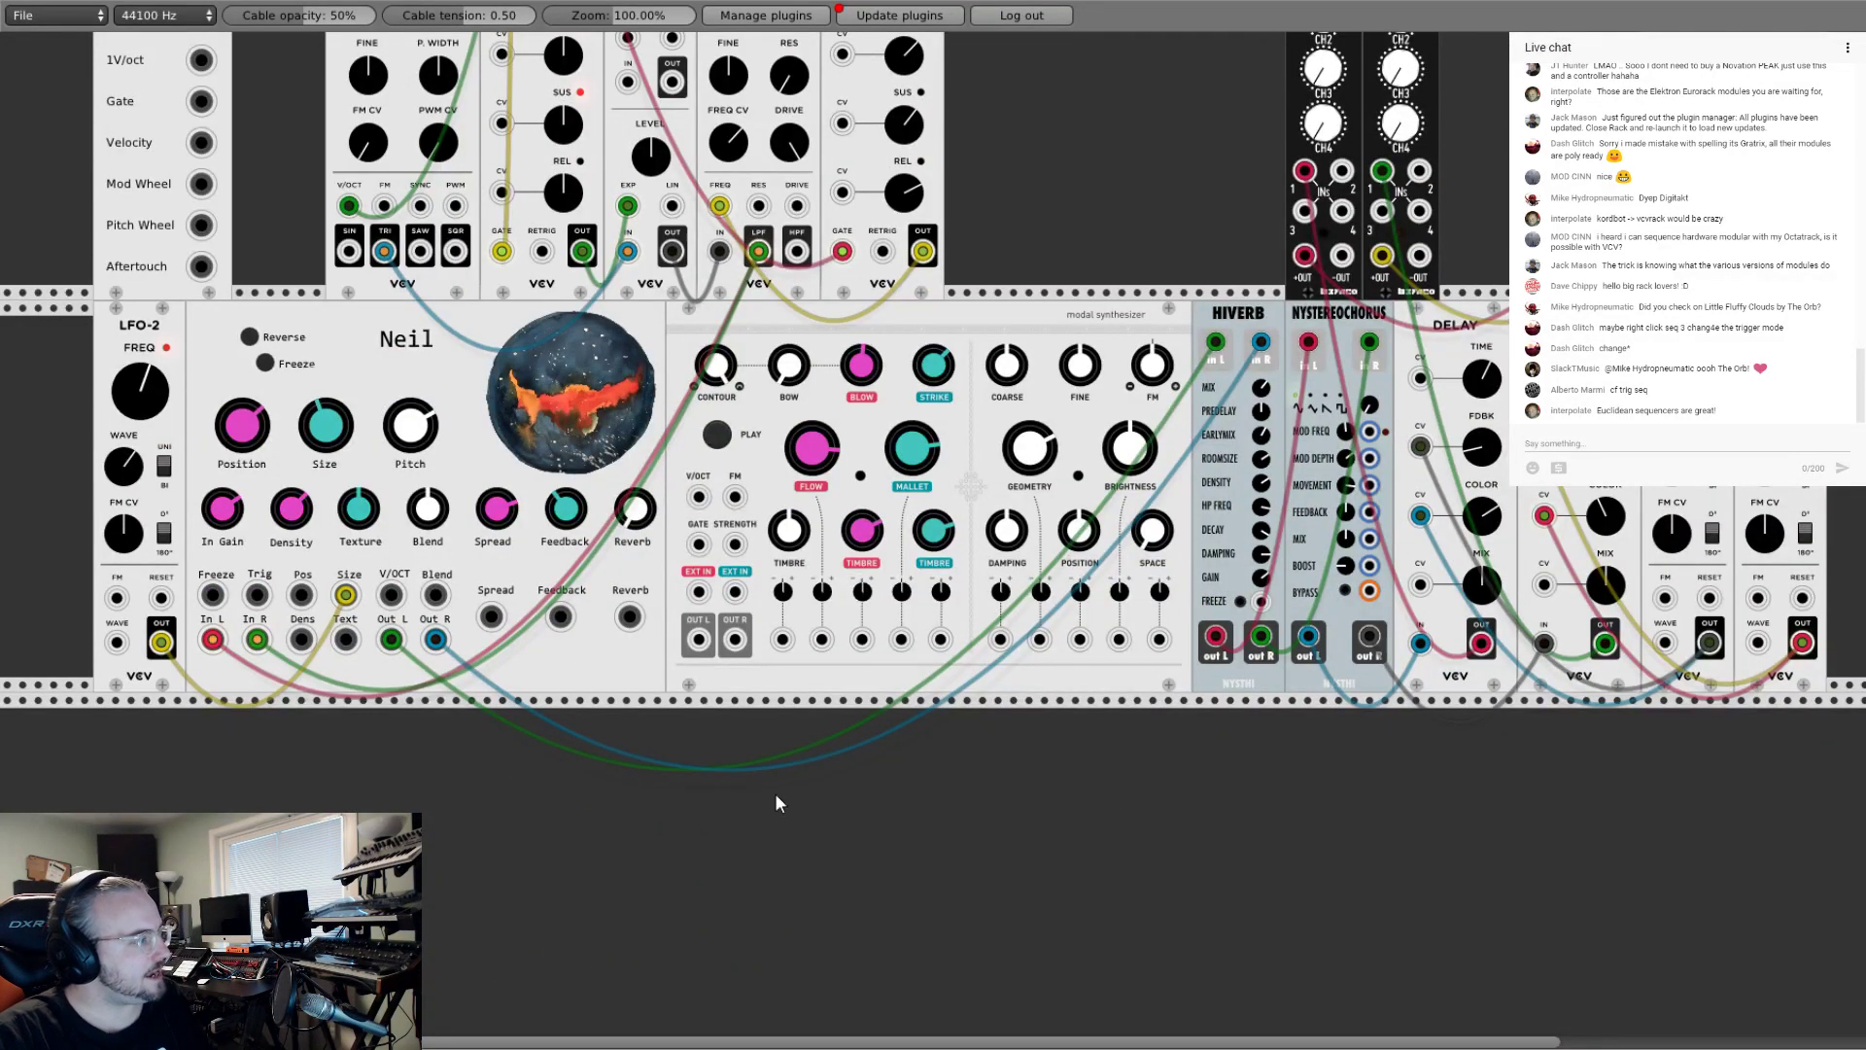
{"action": "right_click", "coordinate": [262, 827]}
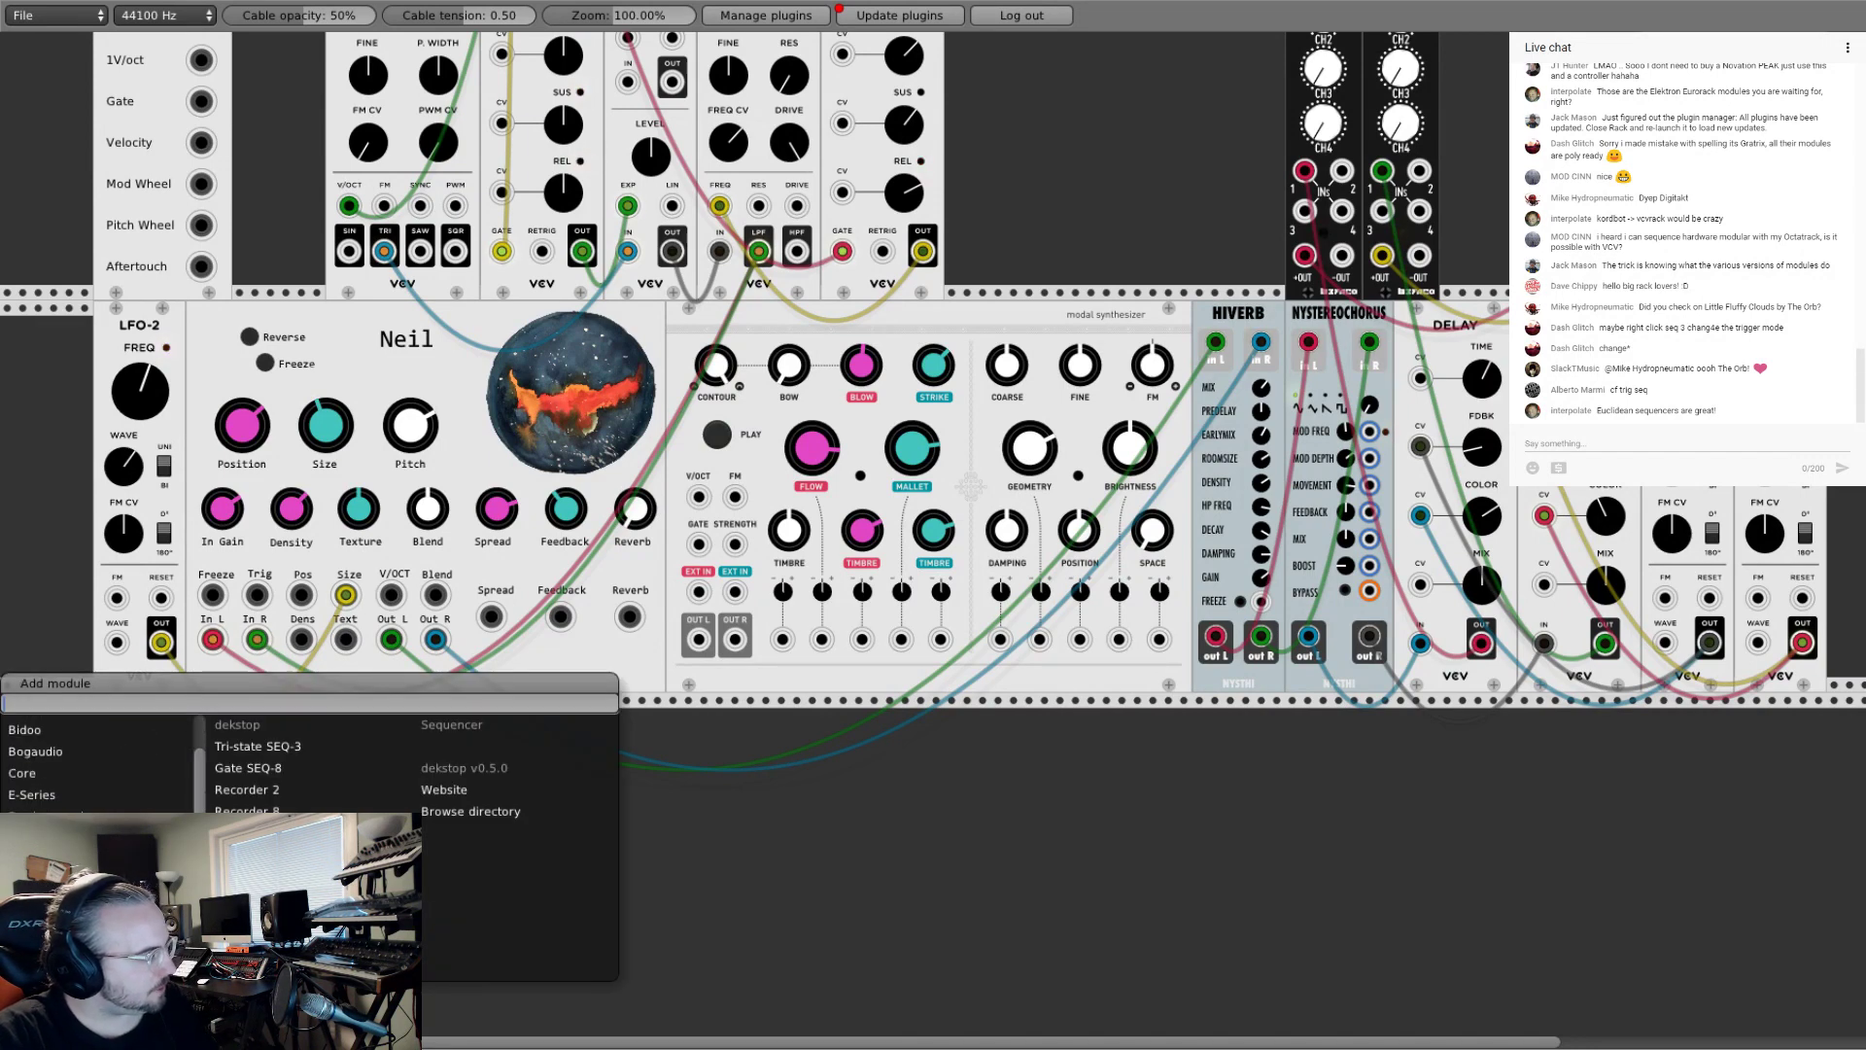
{"action": "scroll", "coordinate": [116, 808], "scroll_direction": "down", "scroll_amount": 3}
{"action": "scroll", "coordinate": [122, 808], "scroll_direction": "up", "scroll_amount": 3}
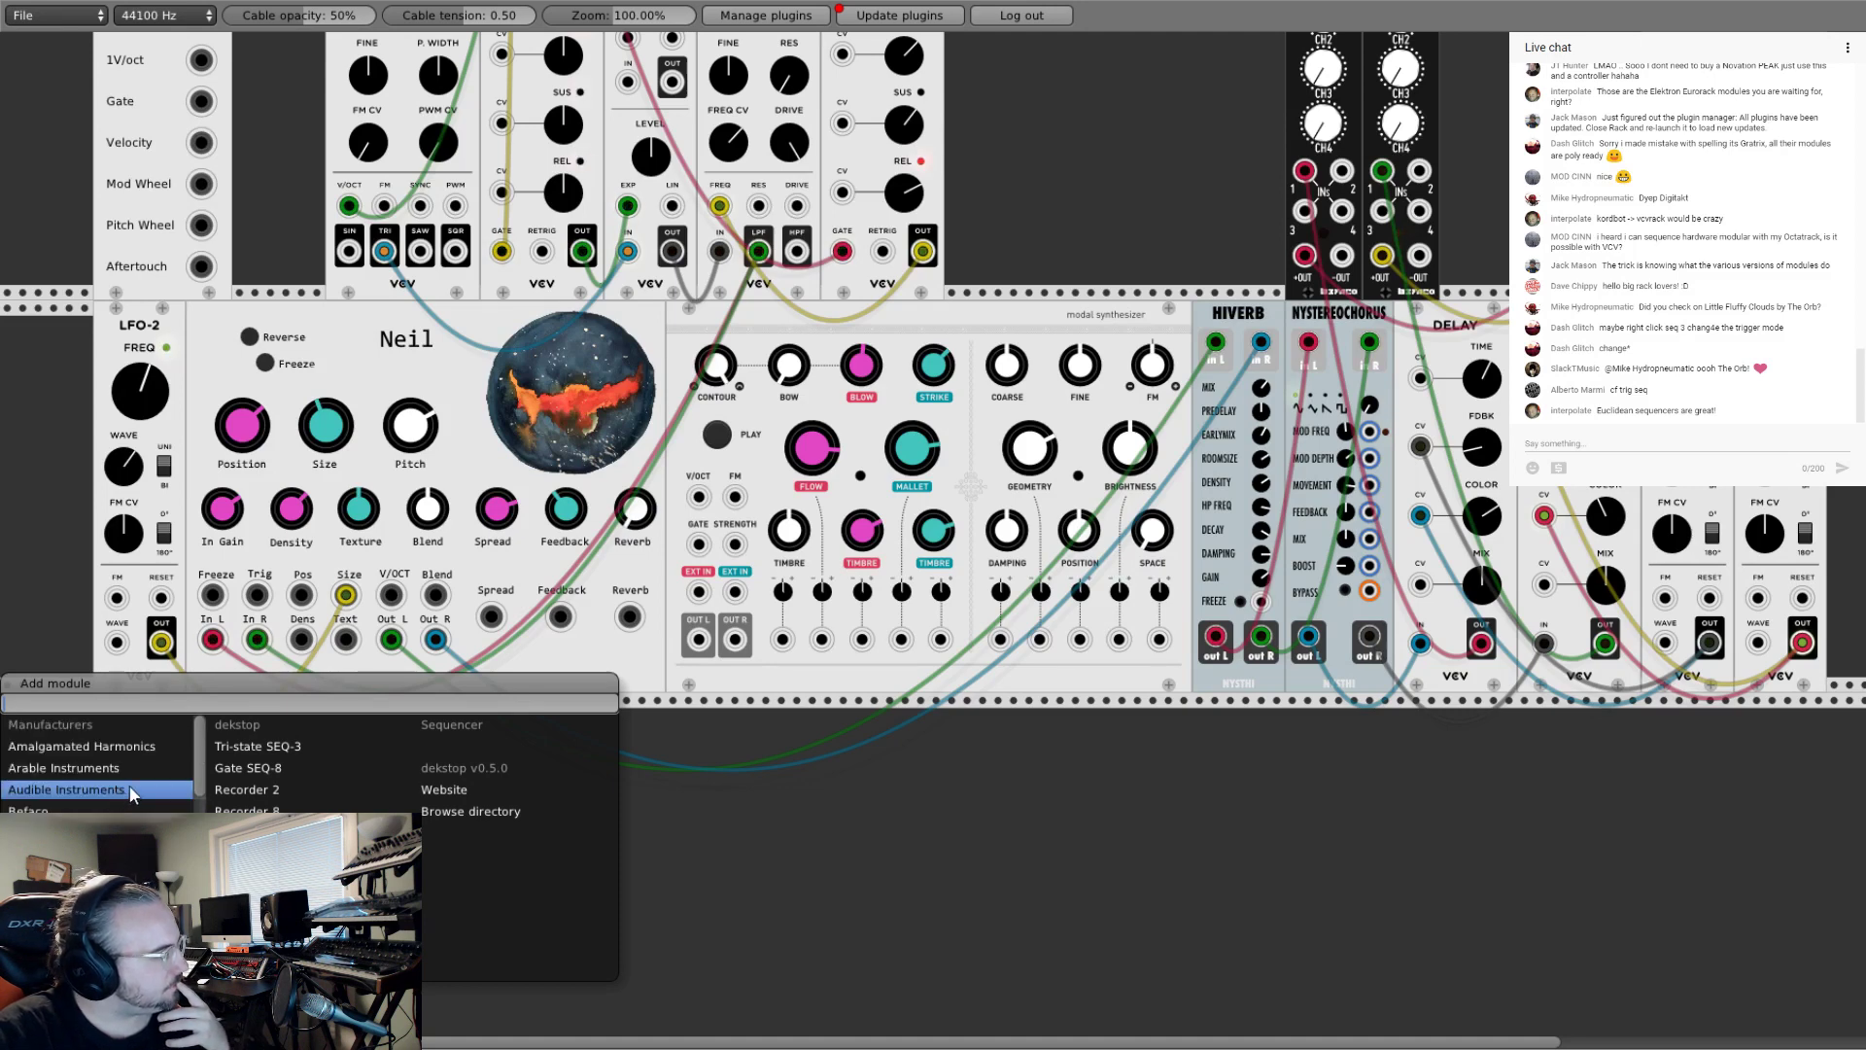
{"action": "left_click", "coordinate": [951, 838]}
{"action": "scroll", "coordinate": [969, 793], "scroll_direction": "up", "scroll_amount": 2}
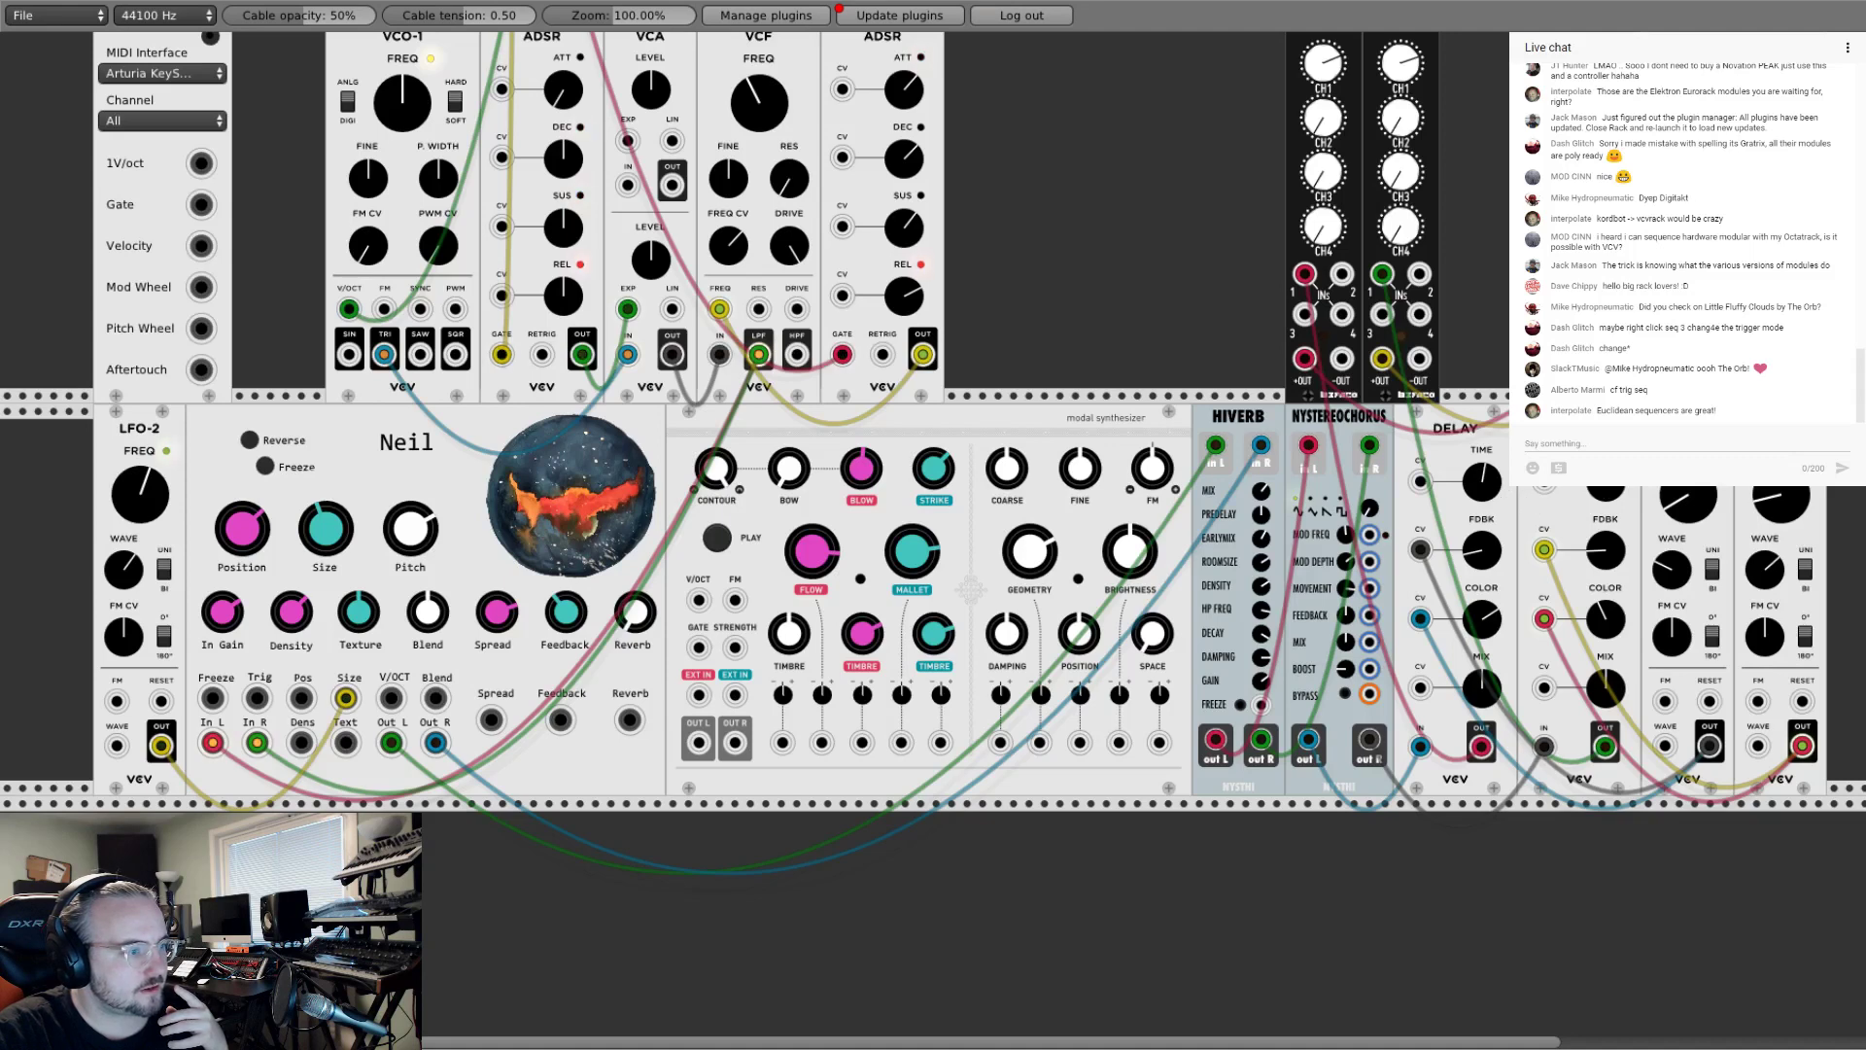
{"action": "left_click_drag", "start_coordinate": [1483, 480], "coordinate": [1484, 491]}
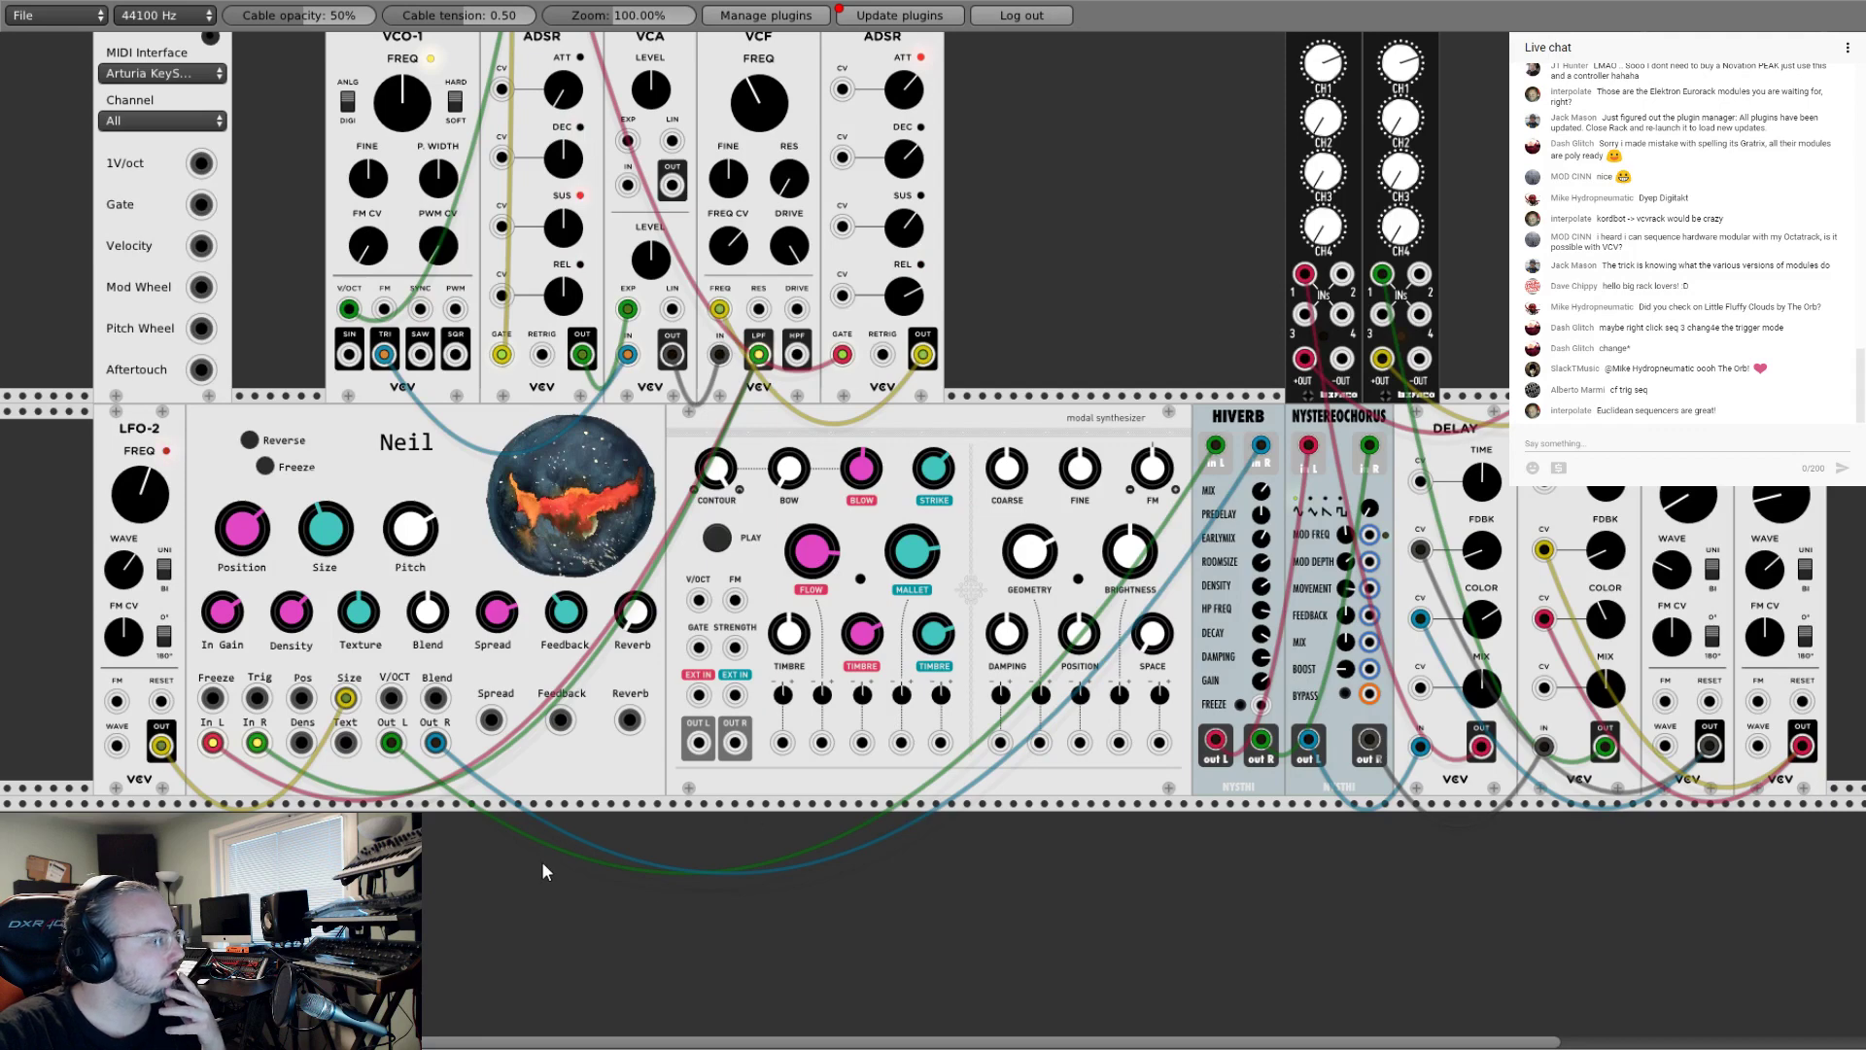
{"action": "scroll", "coordinate": [614, 878], "scroll_direction": "down", "scroll_amount": 1}
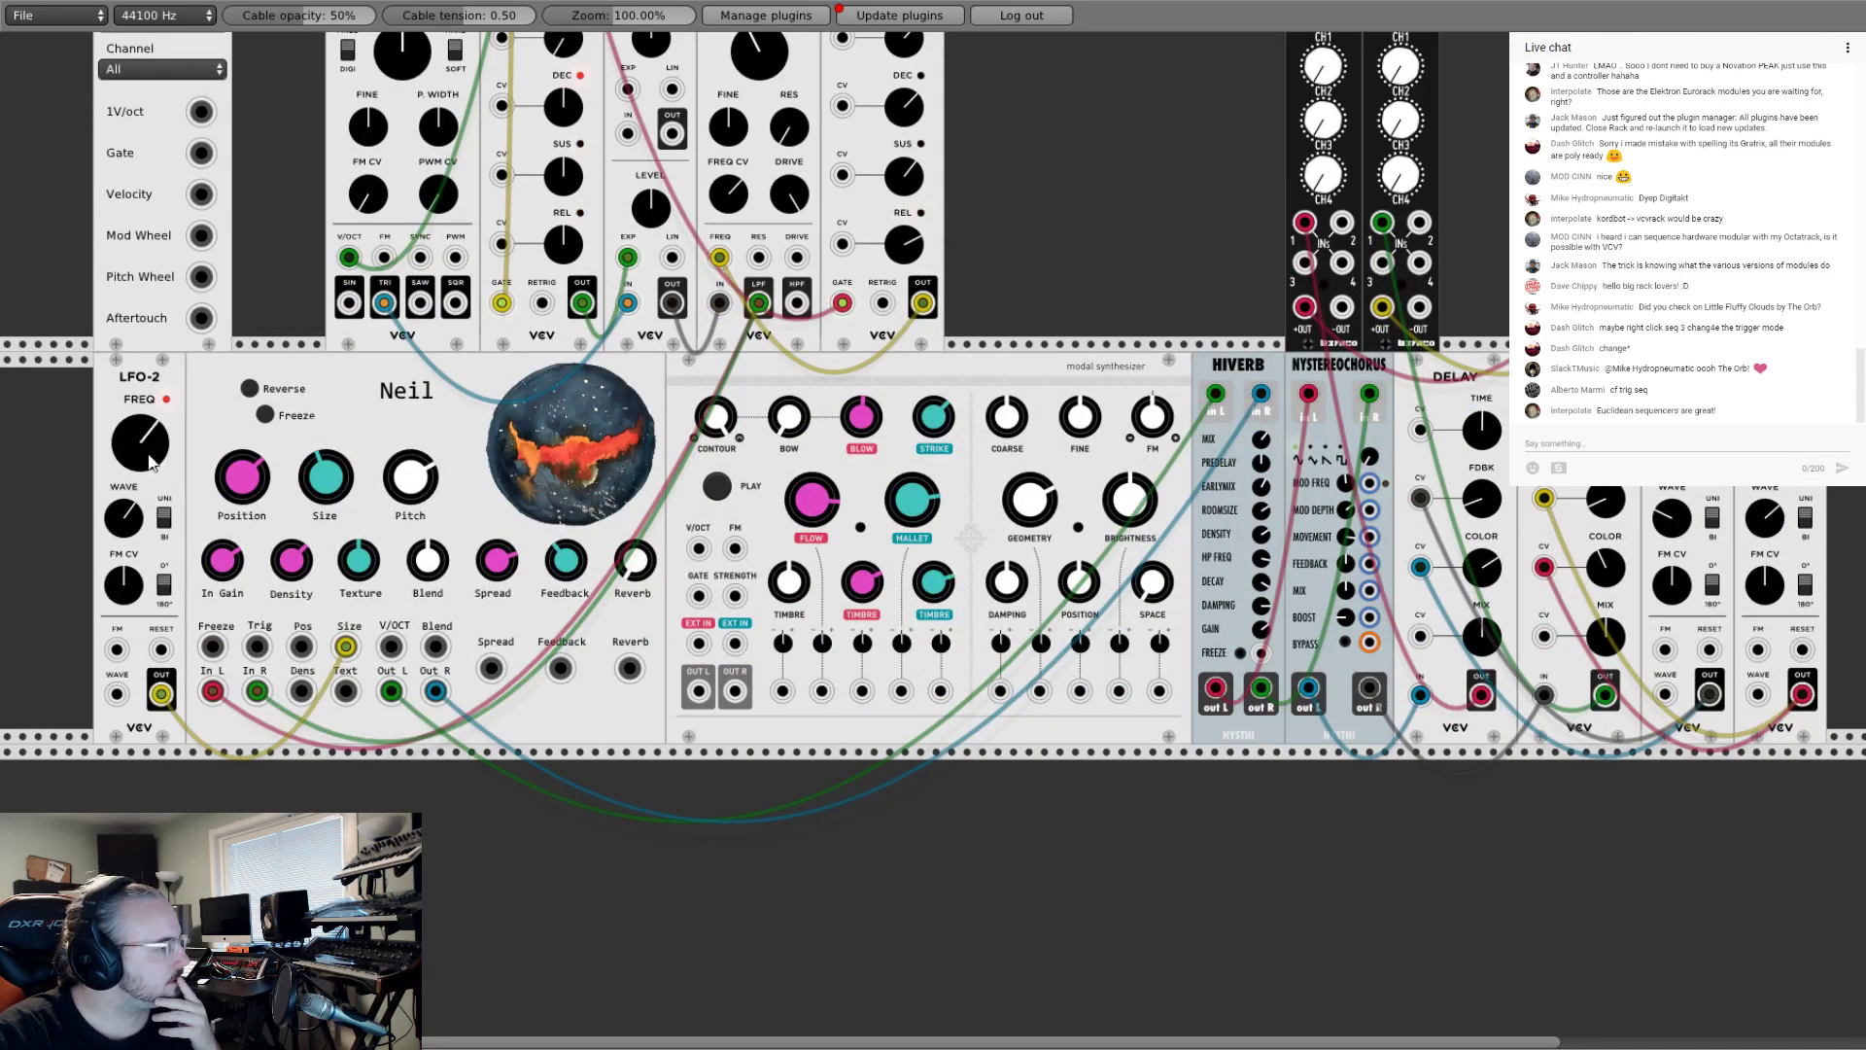
Step: Browse the Core, Befaco, Arable Instruments, Bidoo and Bogaudio module lists for another module to add
{"action": "key", "text": "Return"}
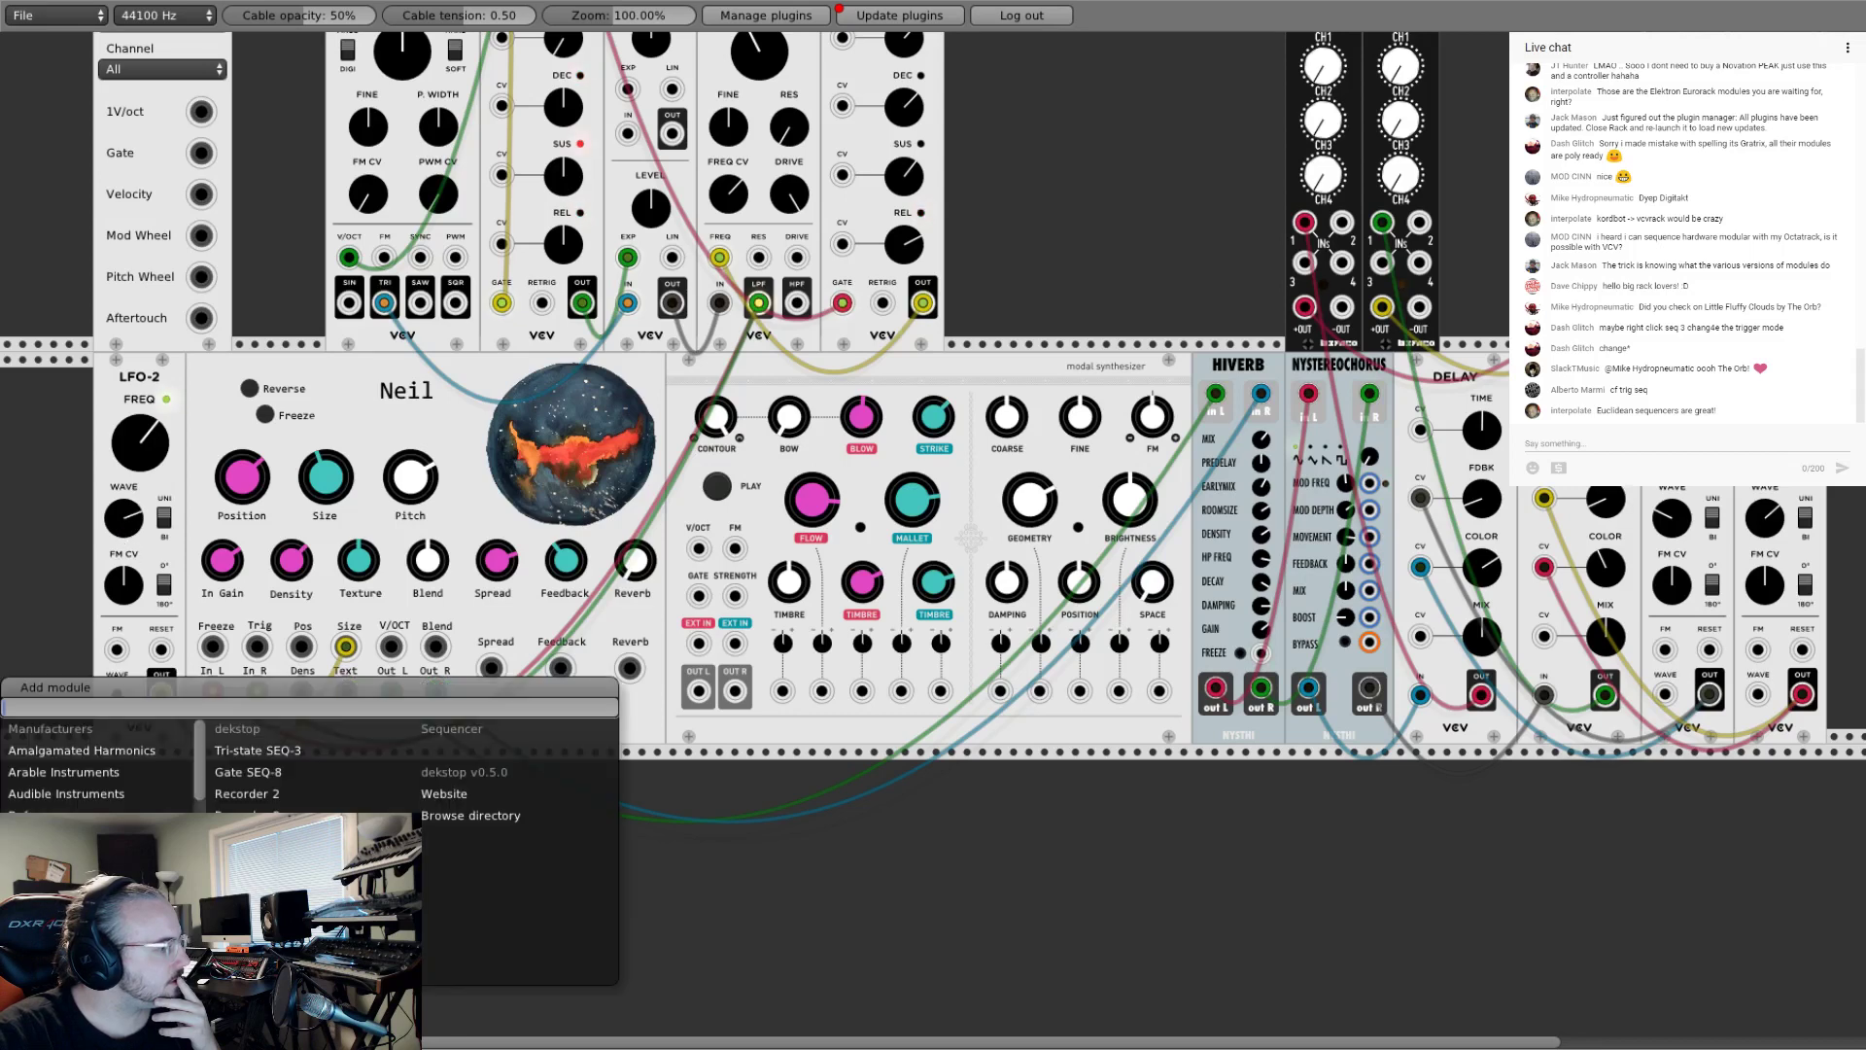
{"action": "left_click", "coordinate": [39, 881]}
{"action": "left_click", "coordinate": [39, 859]}
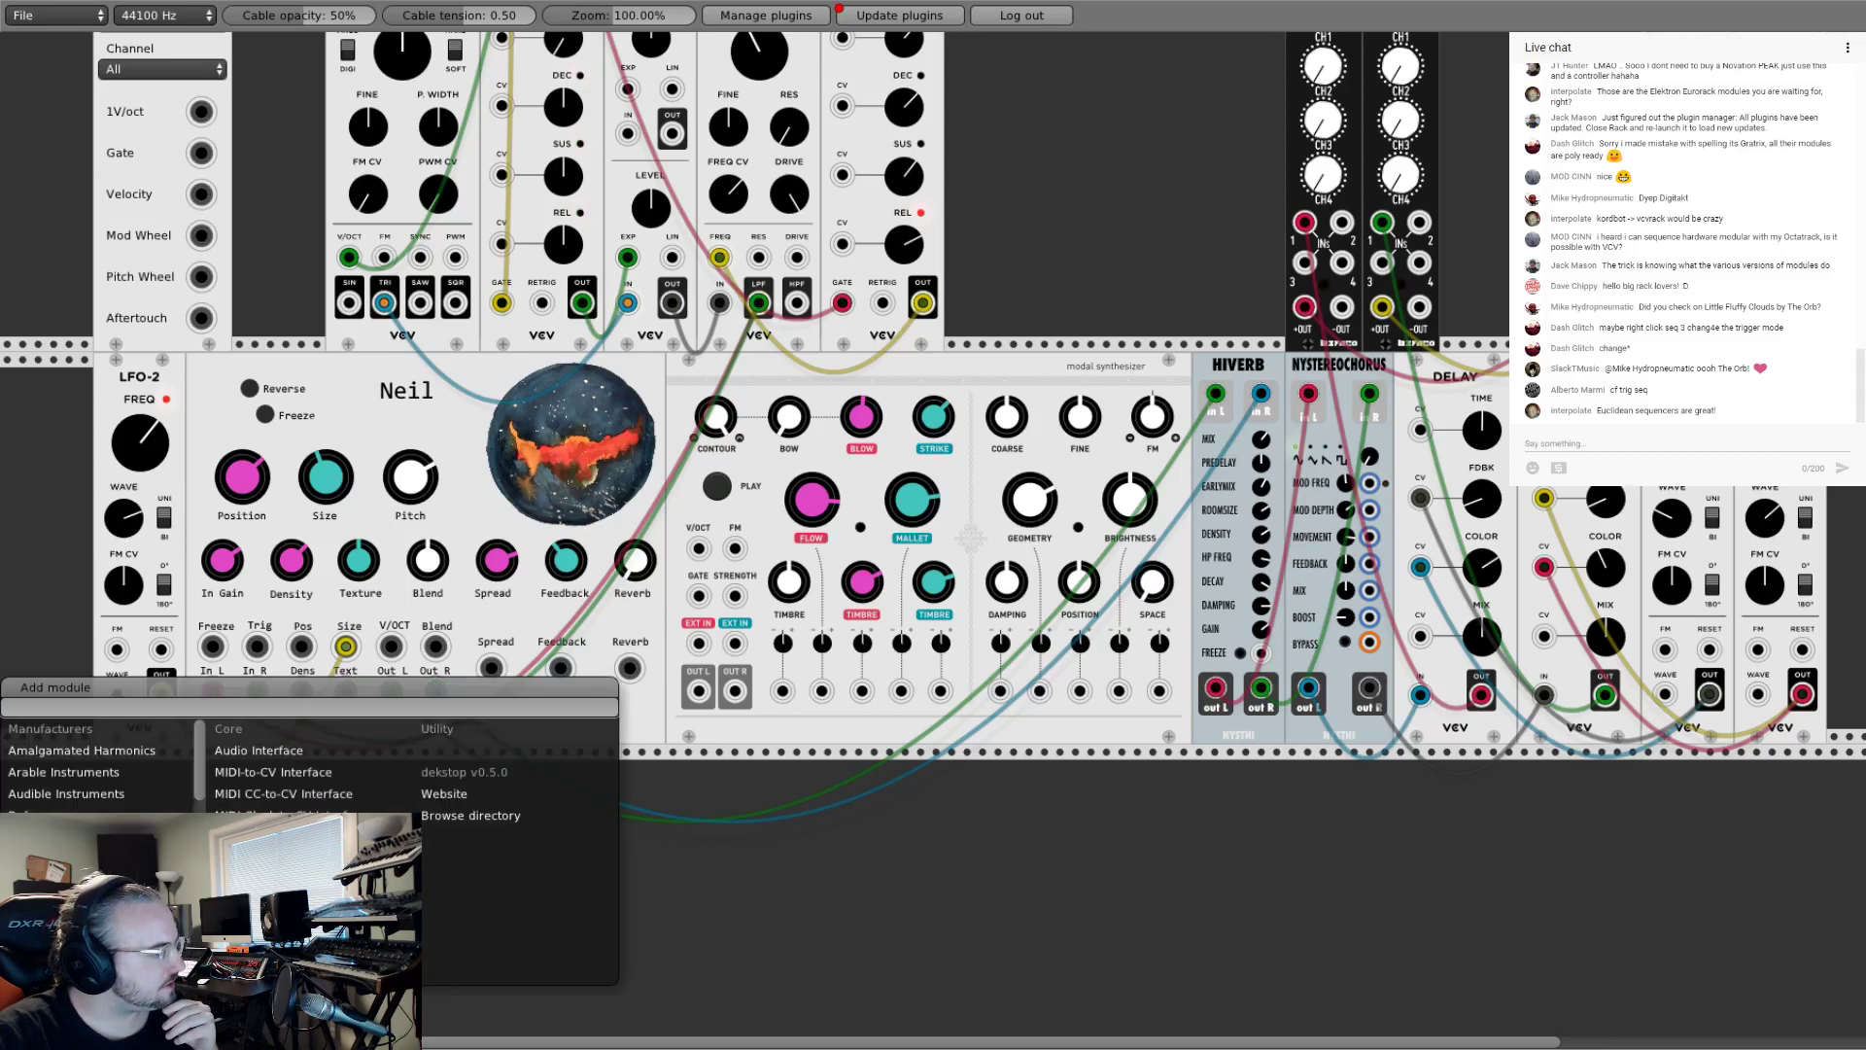
{"action": "left_click", "coordinate": [39, 836]}
{"action": "left_click", "coordinate": [39, 815]}
{"action": "left_click", "coordinate": [63, 793]}
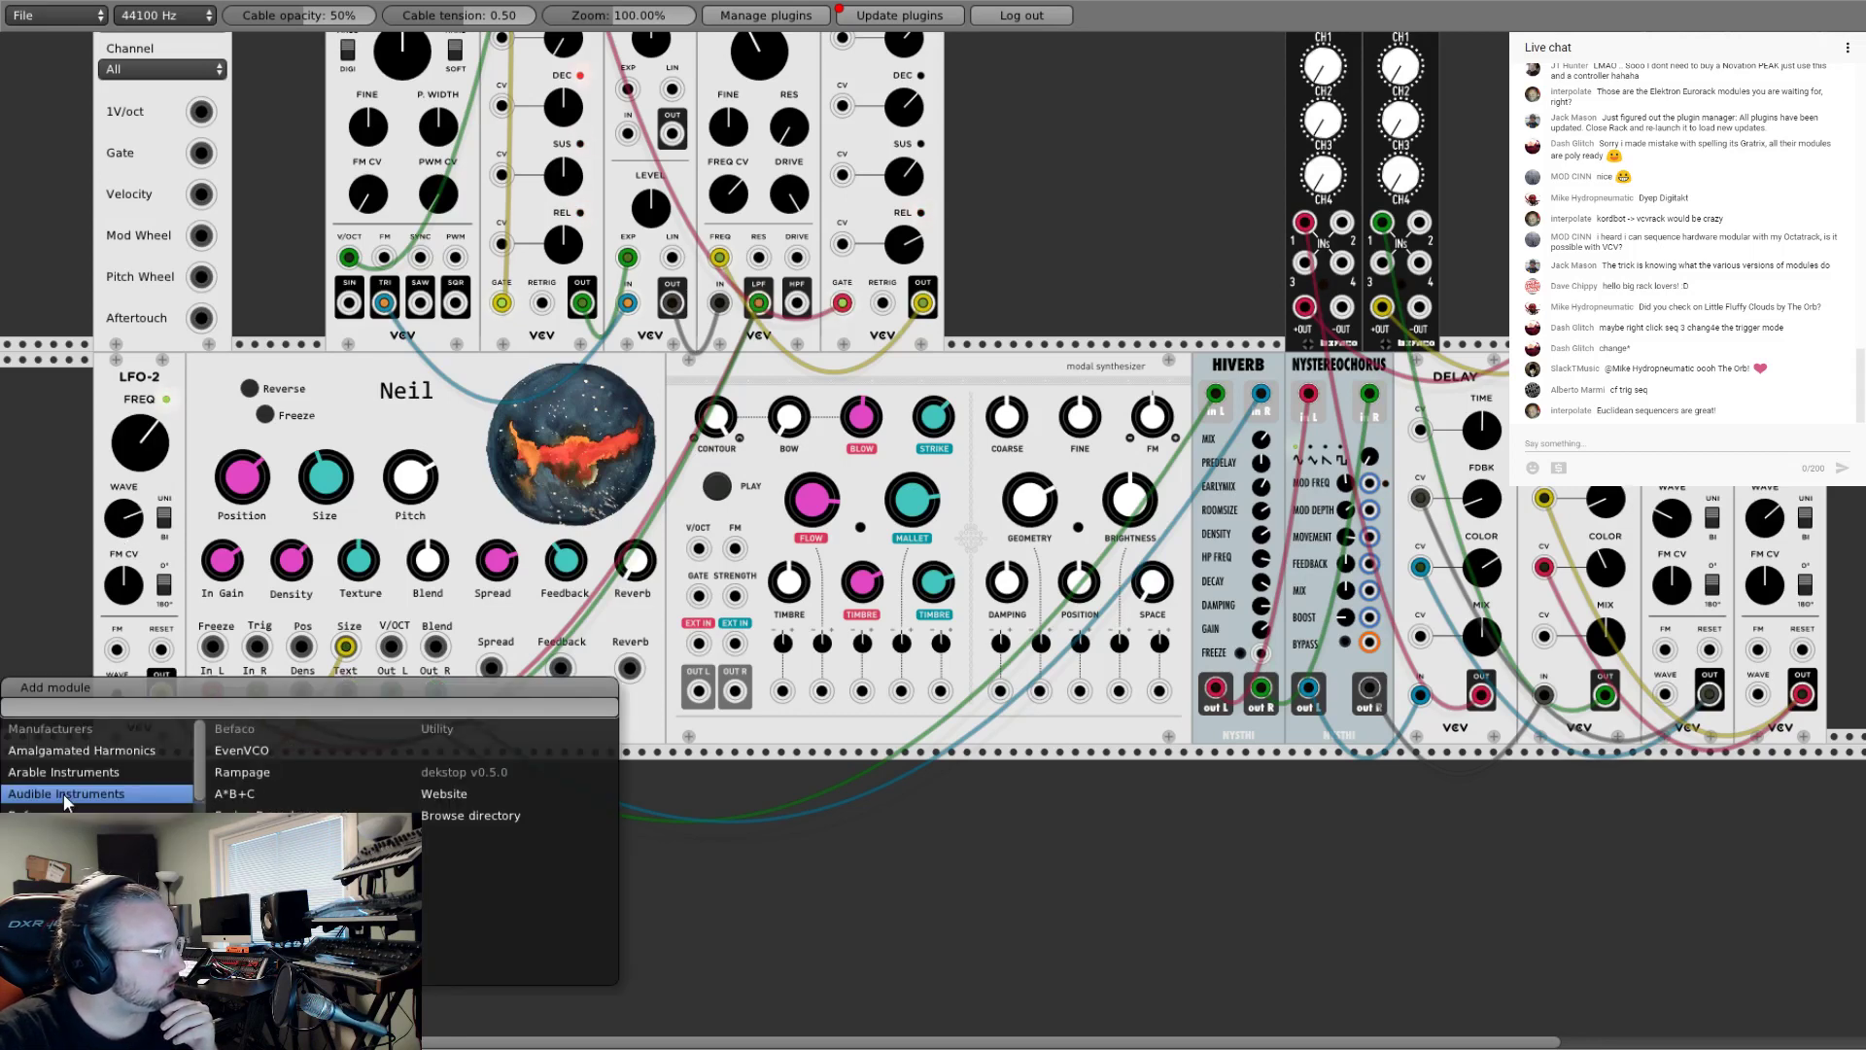
{"action": "left_click", "coordinate": [74, 777]}
{"action": "left_click", "coordinate": [72, 754]}
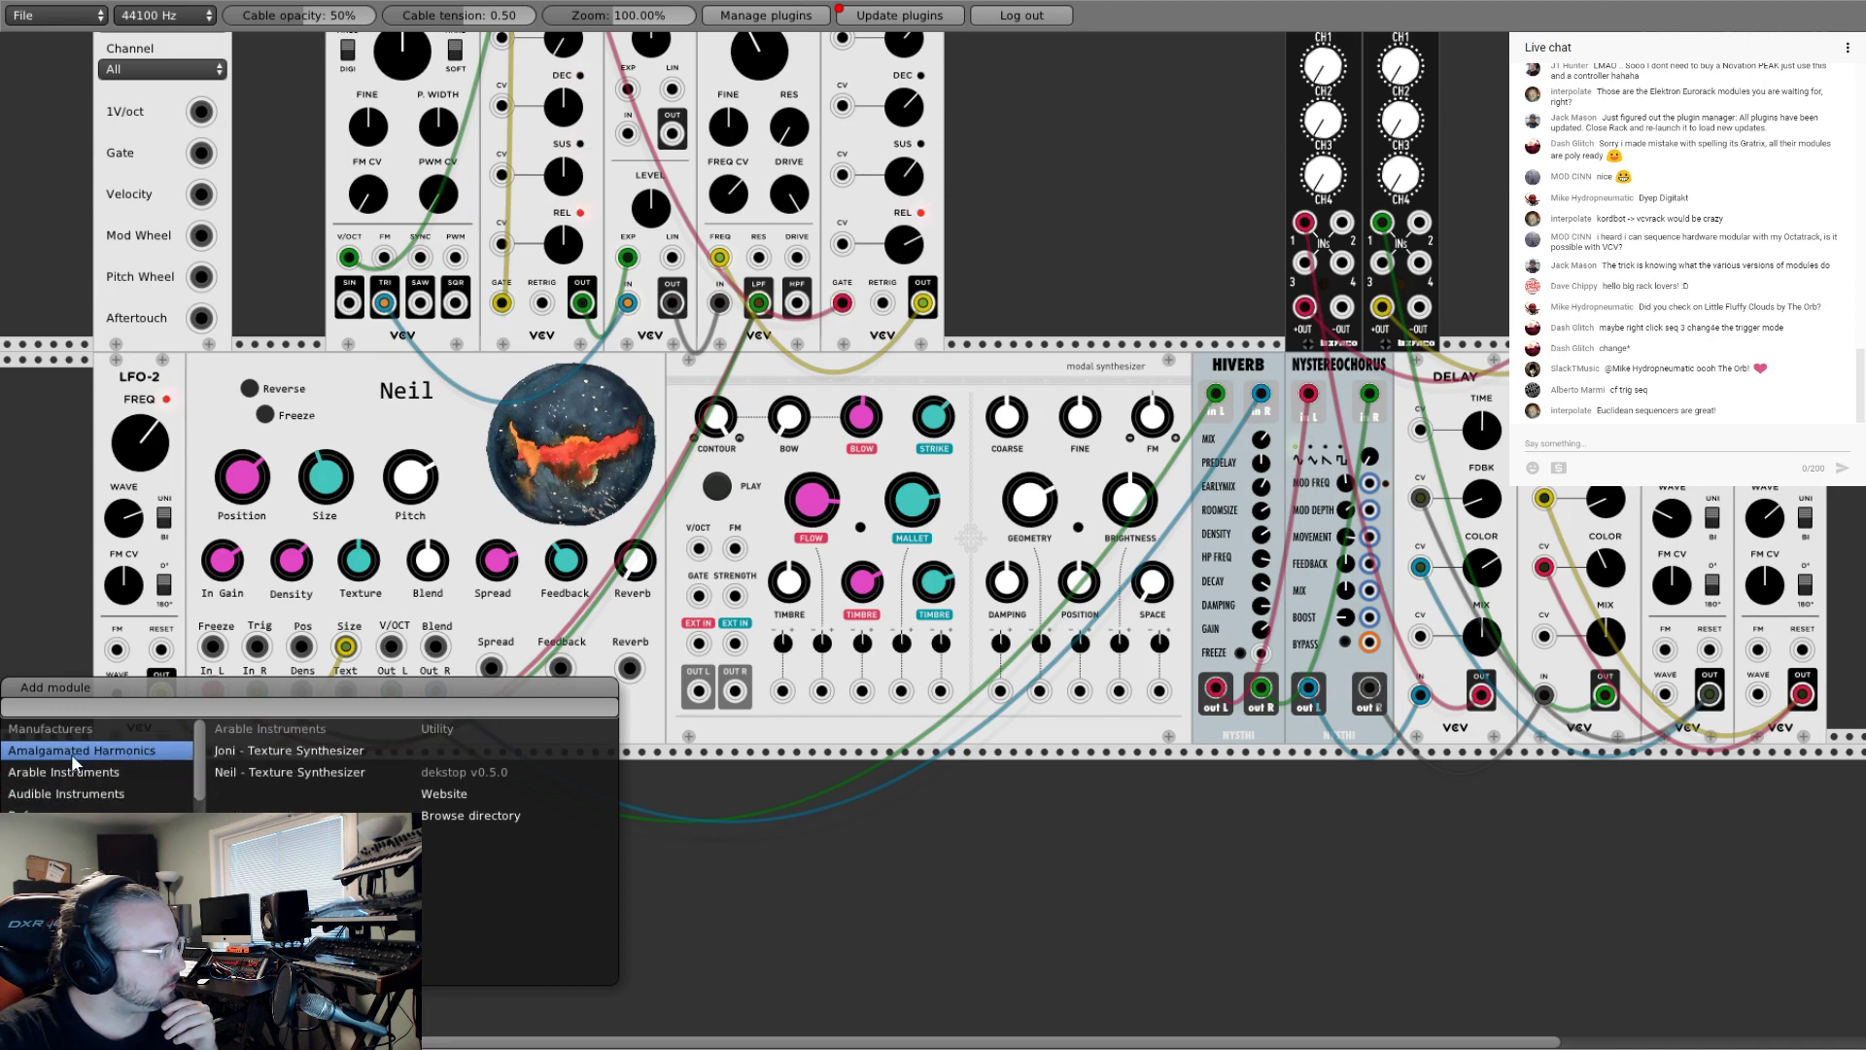
{"action": "left_click", "coordinate": [68, 814]}
{"action": "left_click", "coordinate": [68, 836]}
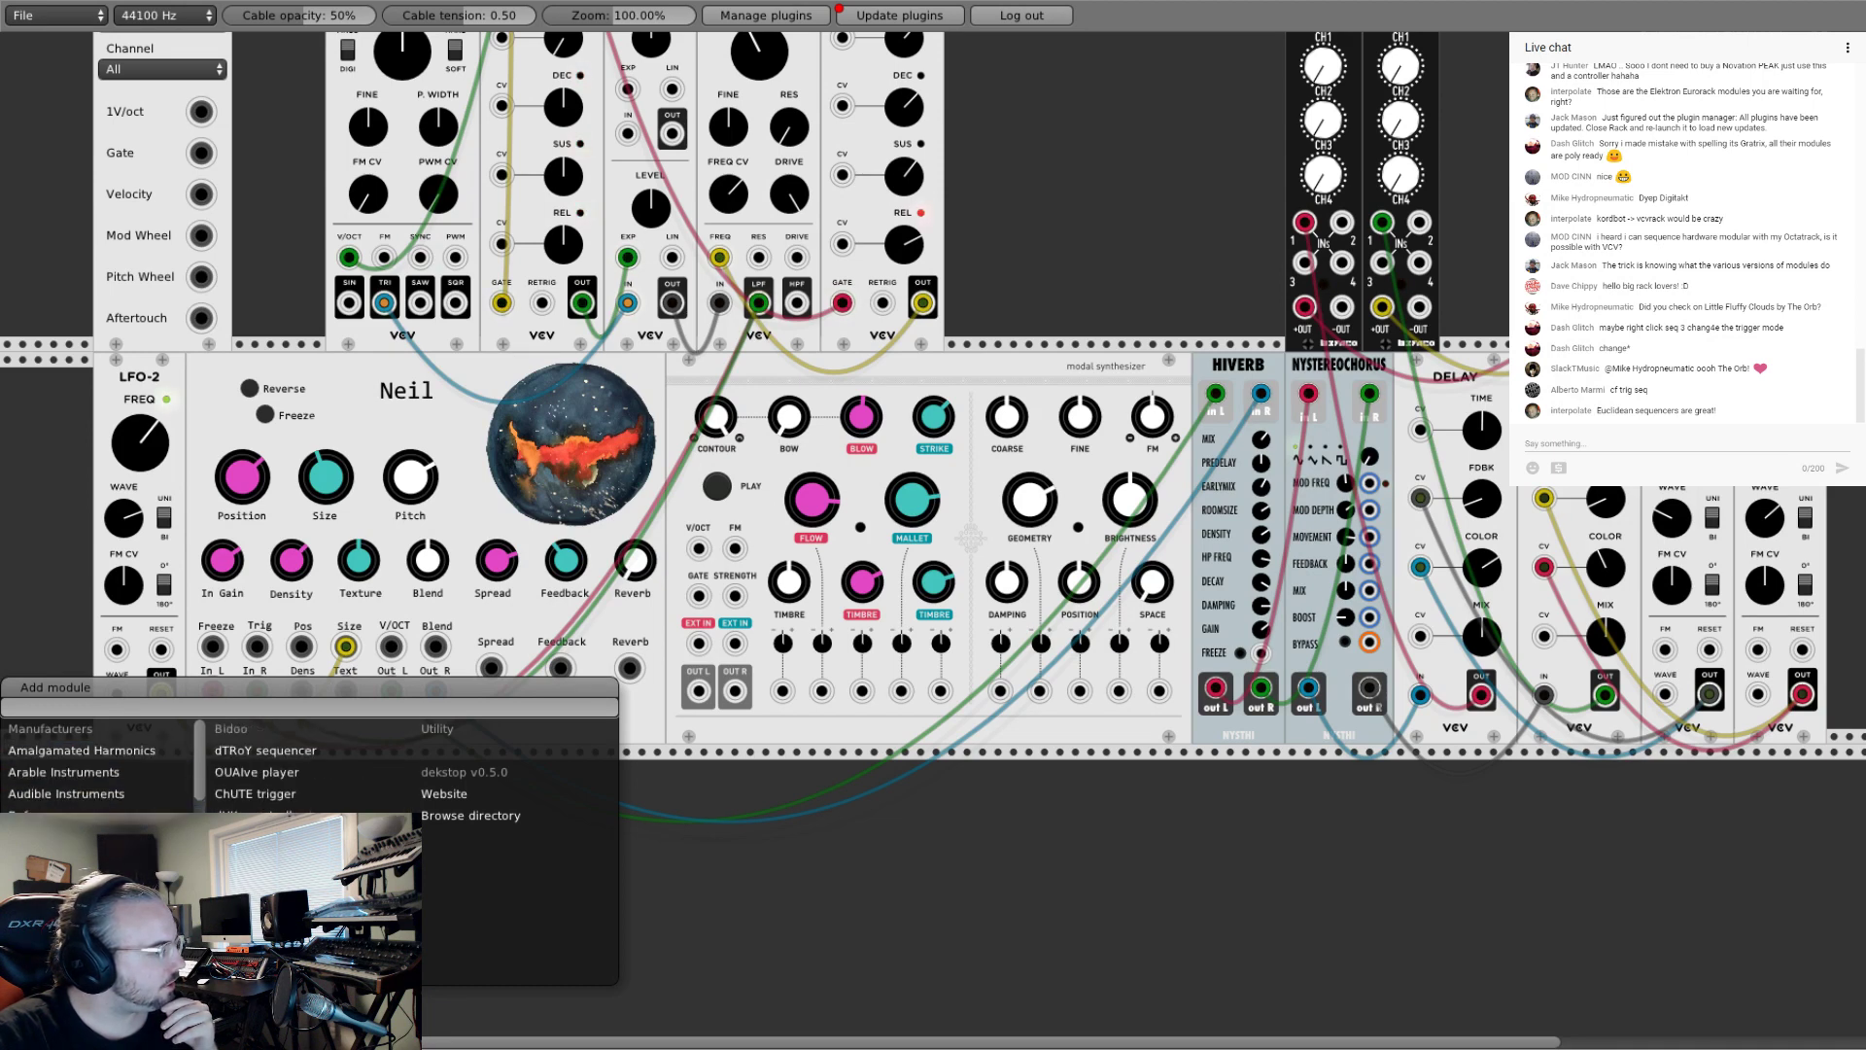
{"action": "left_click", "coordinate": [68, 857]}
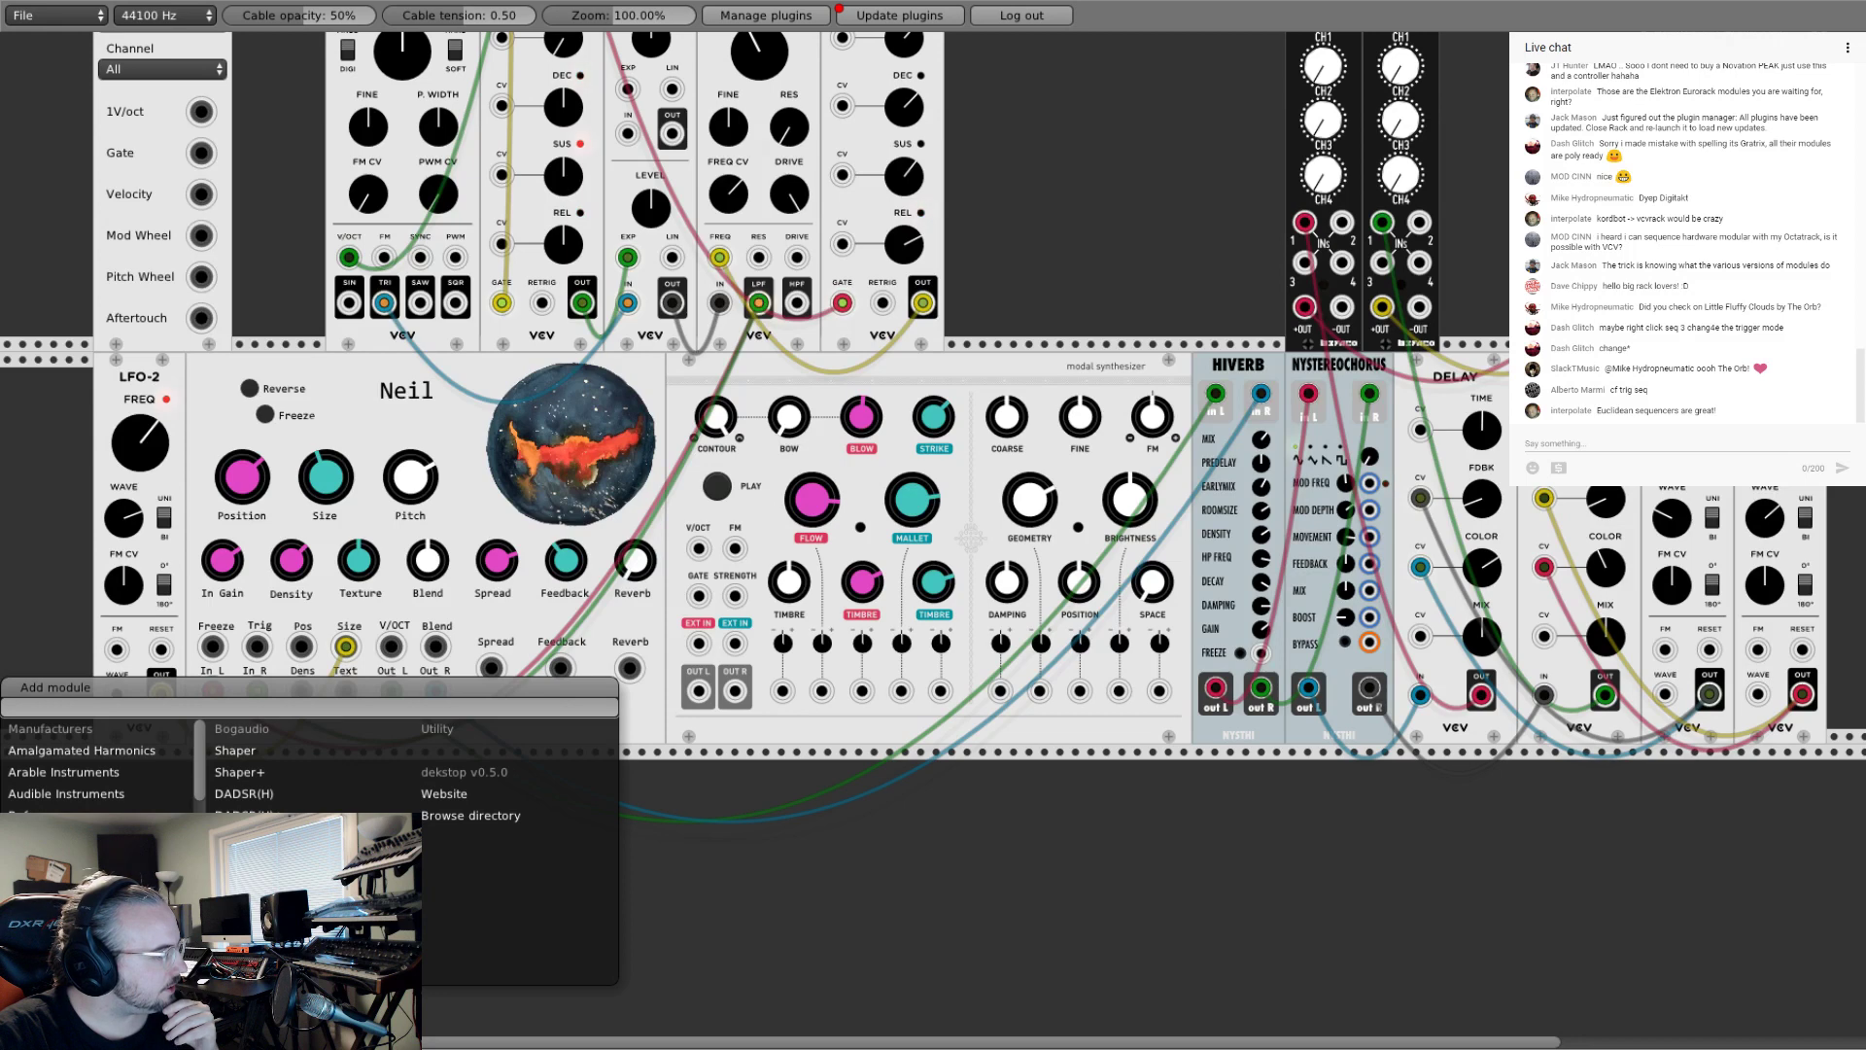
Step: Add a Fundamental LFO-1 module in the empty row below the Neil texture synthesizer
{"action": "key", "text": "Down"}
{"action": "key", "text": "Down"}
{"action": "key", "text": "Down"}
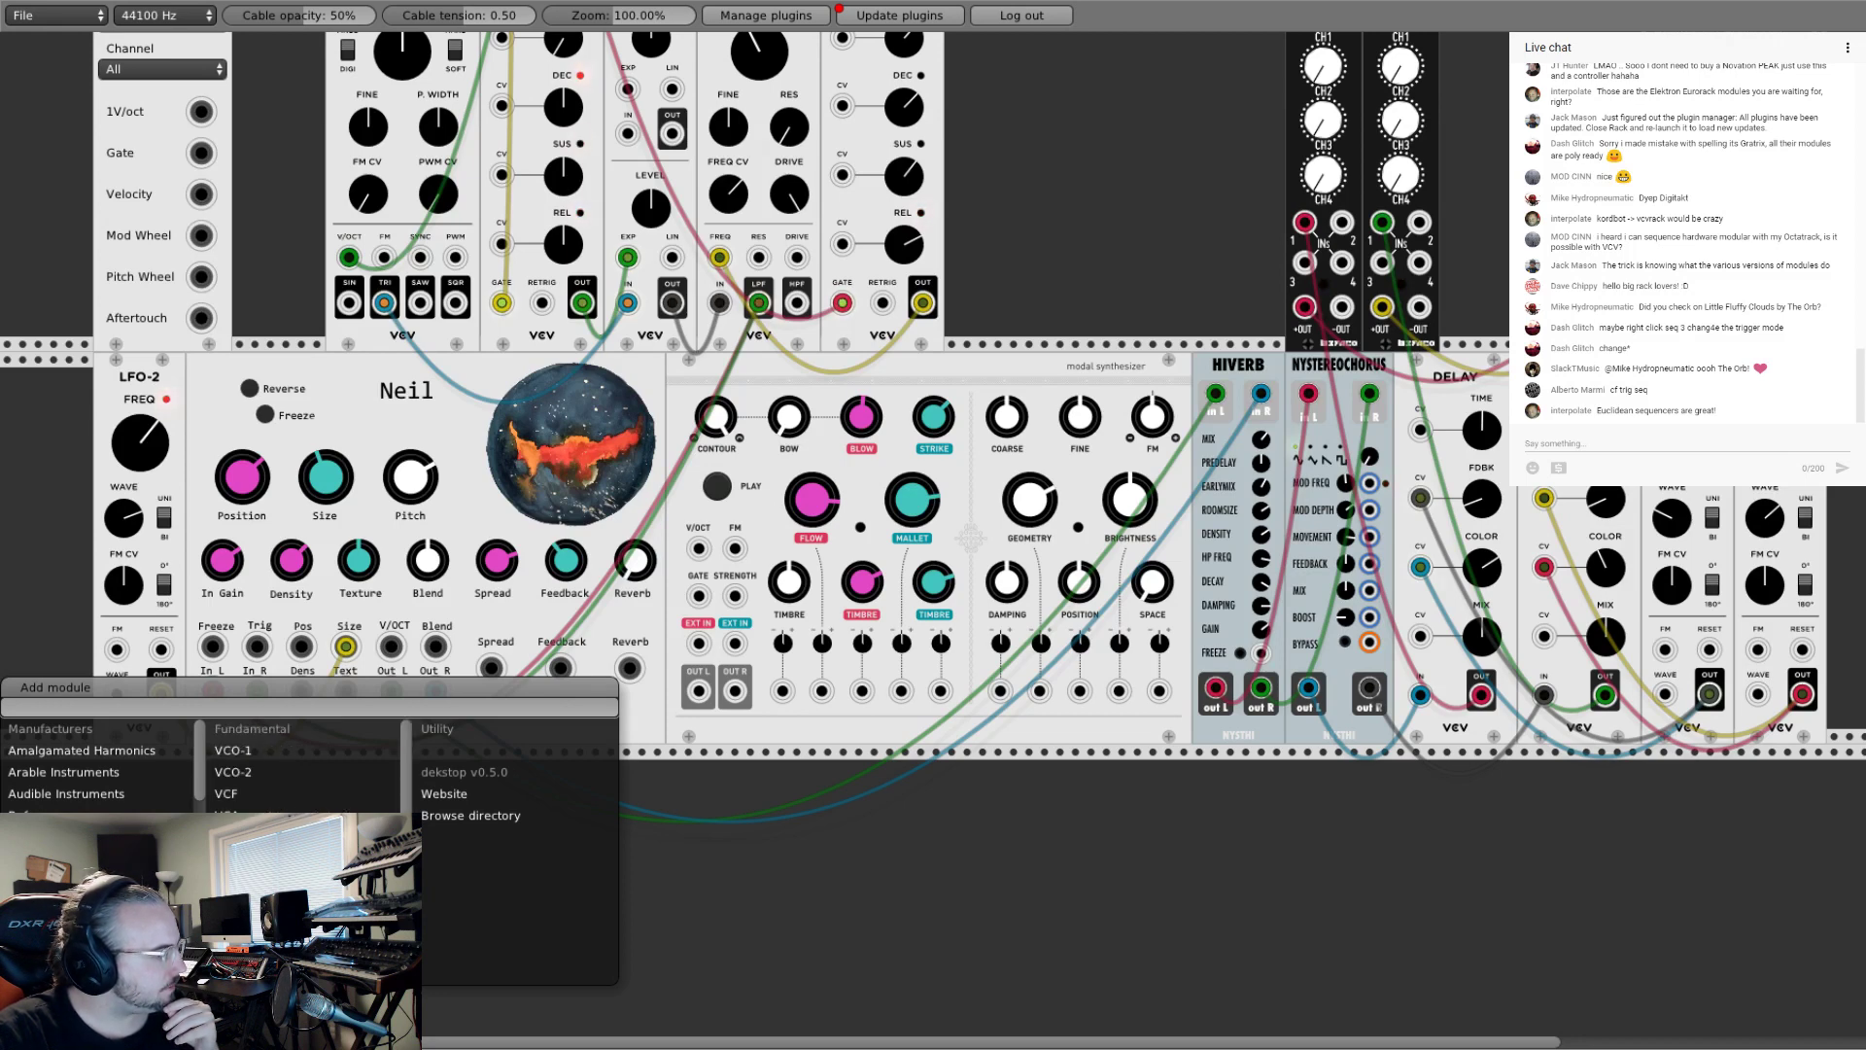
{"action": "key", "text": "Down"}
{"action": "key", "text": "Return"}
{"action": "left_click_drag", "start_coordinate": [225, 784], "coordinate": [300, 785]}
{"action": "scroll", "coordinate": [428, 831], "scroll_direction": "down", "scroll_amount": 2}
{"action": "scroll", "coordinate": [428, 832], "scroll_direction": "down", "scroll_amount": 1}
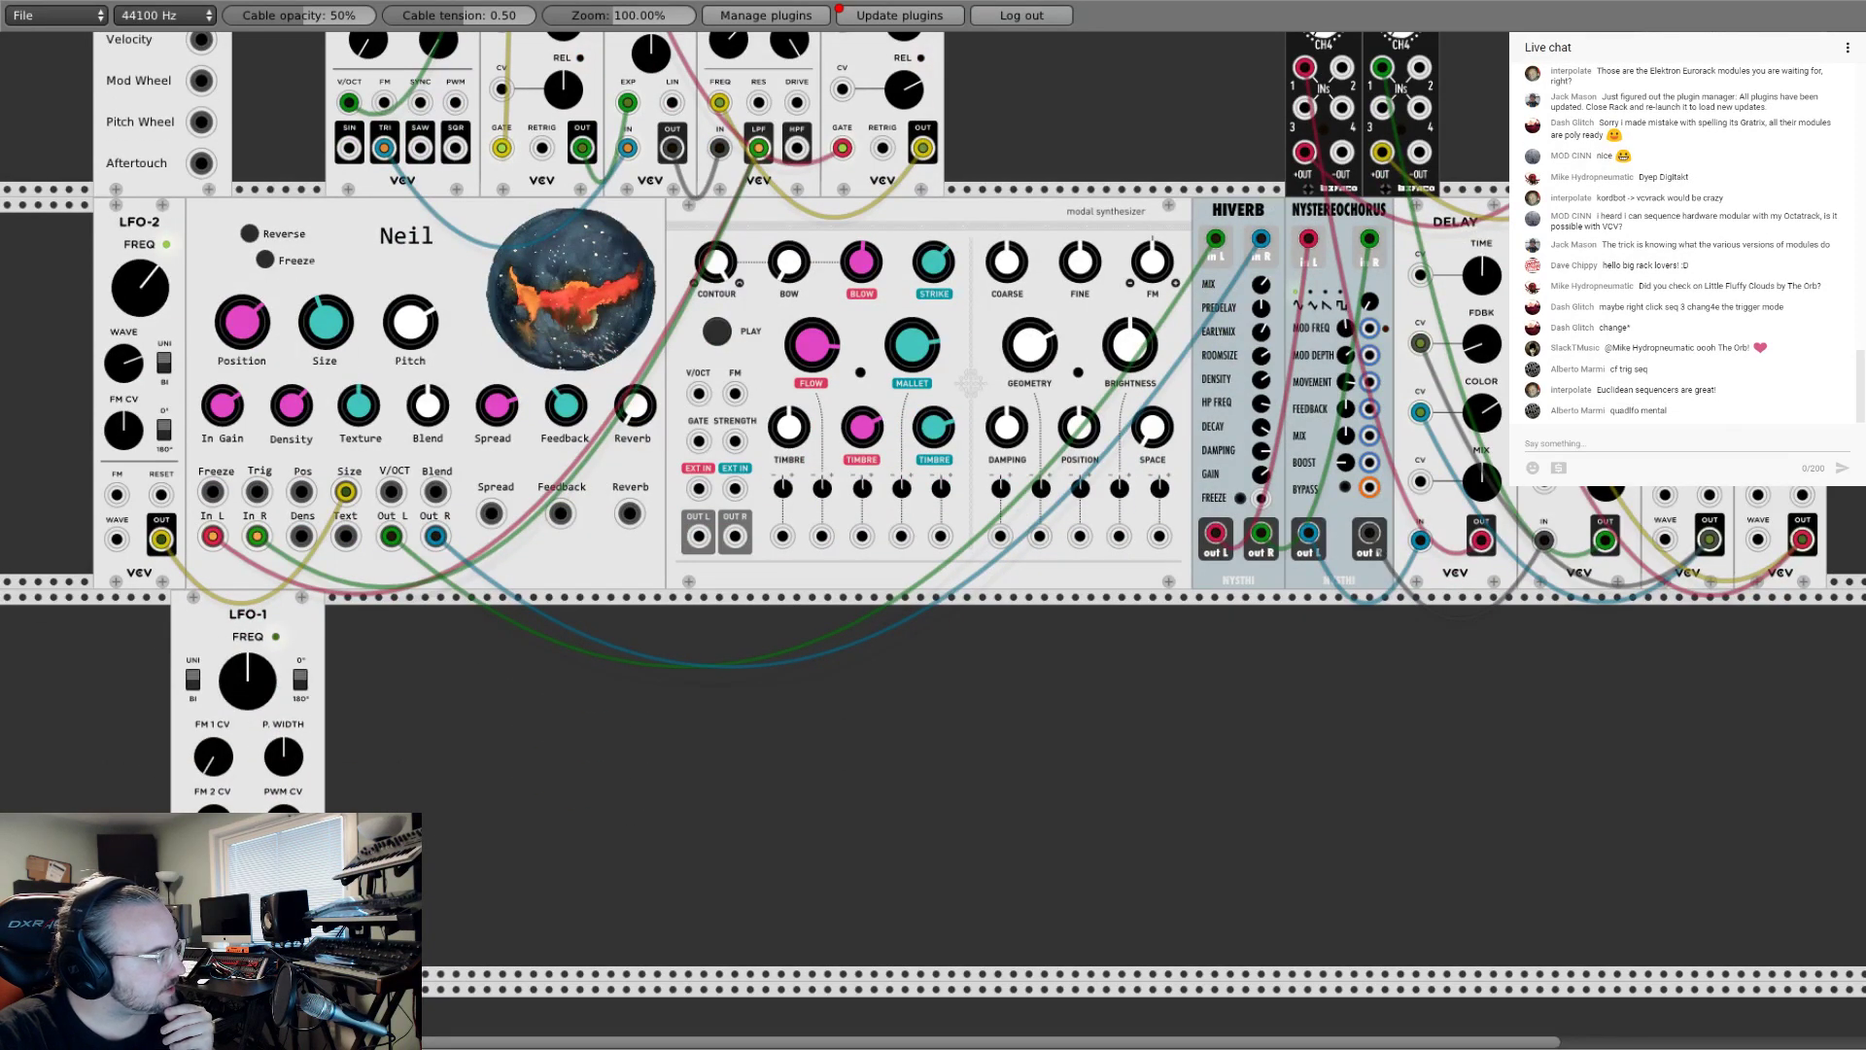
Step: Try LFO-1 as a modulator on Neil's Dens input with its FREQ knob turned down, and unplug the cable
{"action": "left_click_drag", "start_coordinate": [306, 919], "coordinate": [302, 540]}
{"action": "left_click_drag", "start_coordinate": [278, 664], "coordinate": [250, 716]}
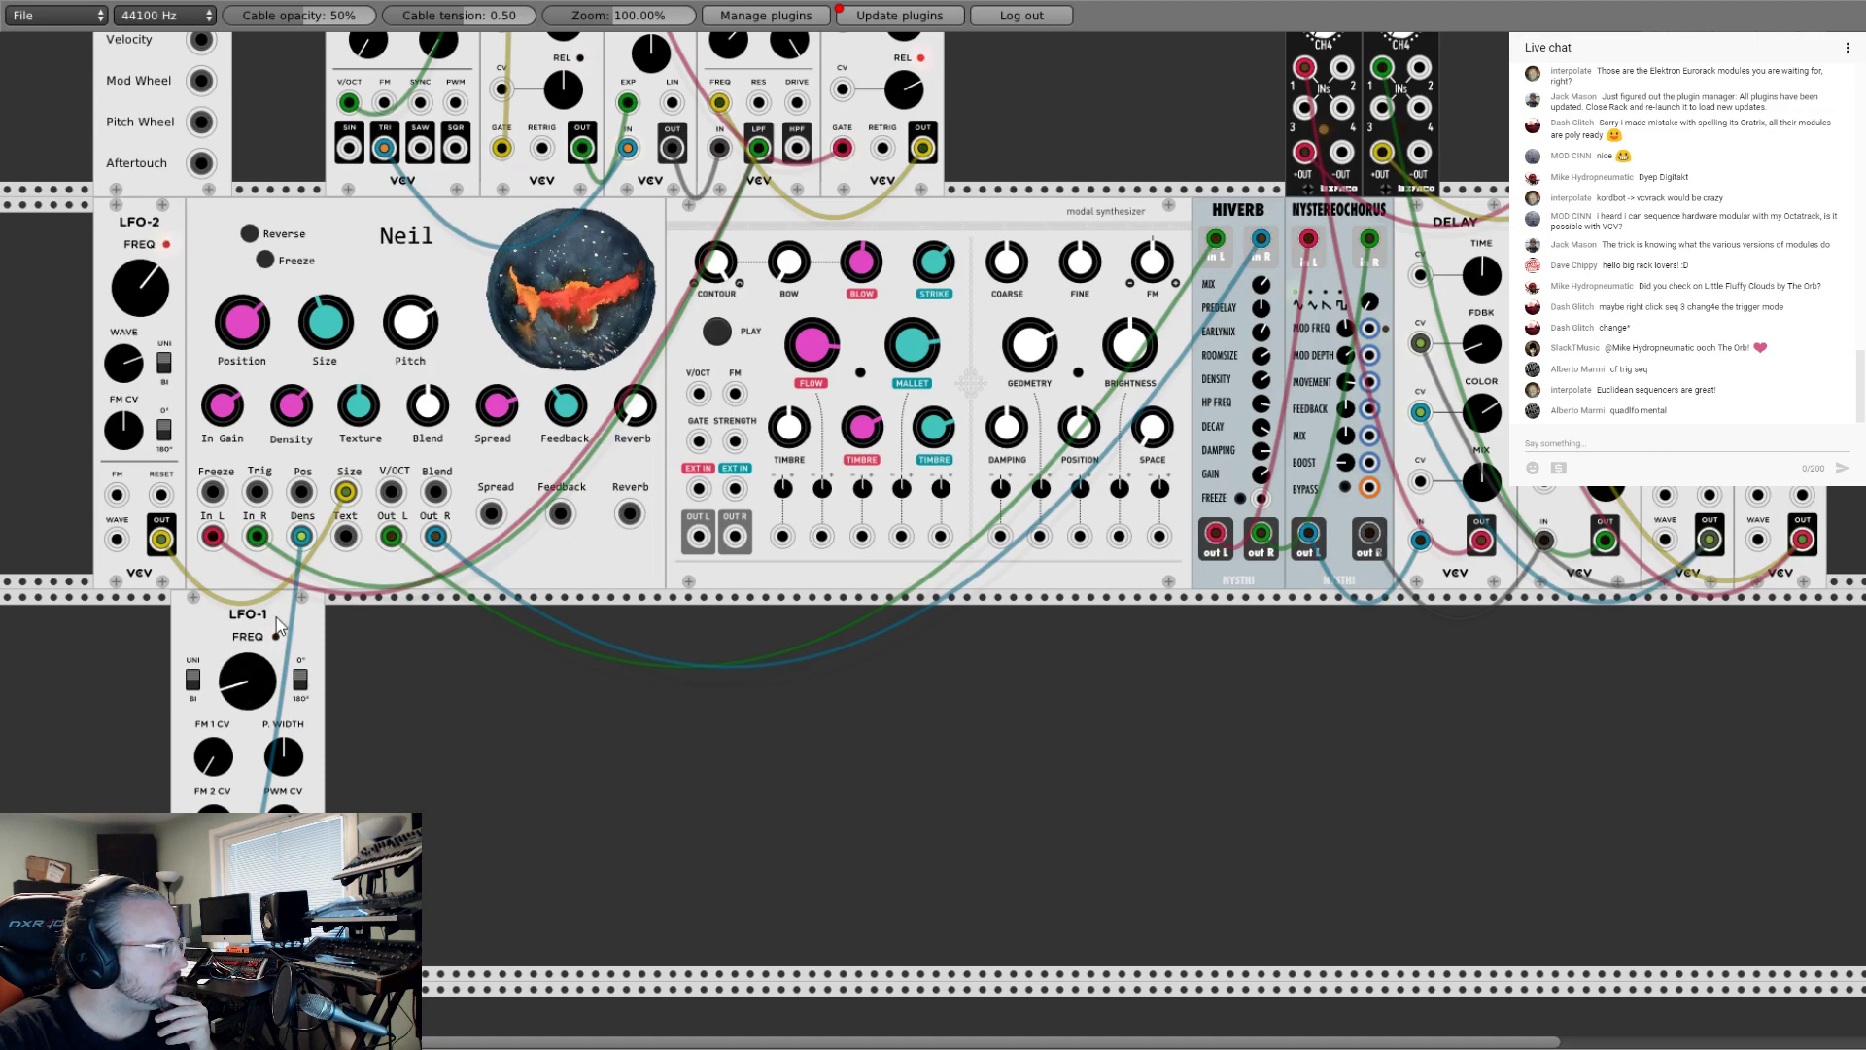
{"action": "left_click_drag", "start_coordinate": [302, 537], "coordinate": [389, 712]}
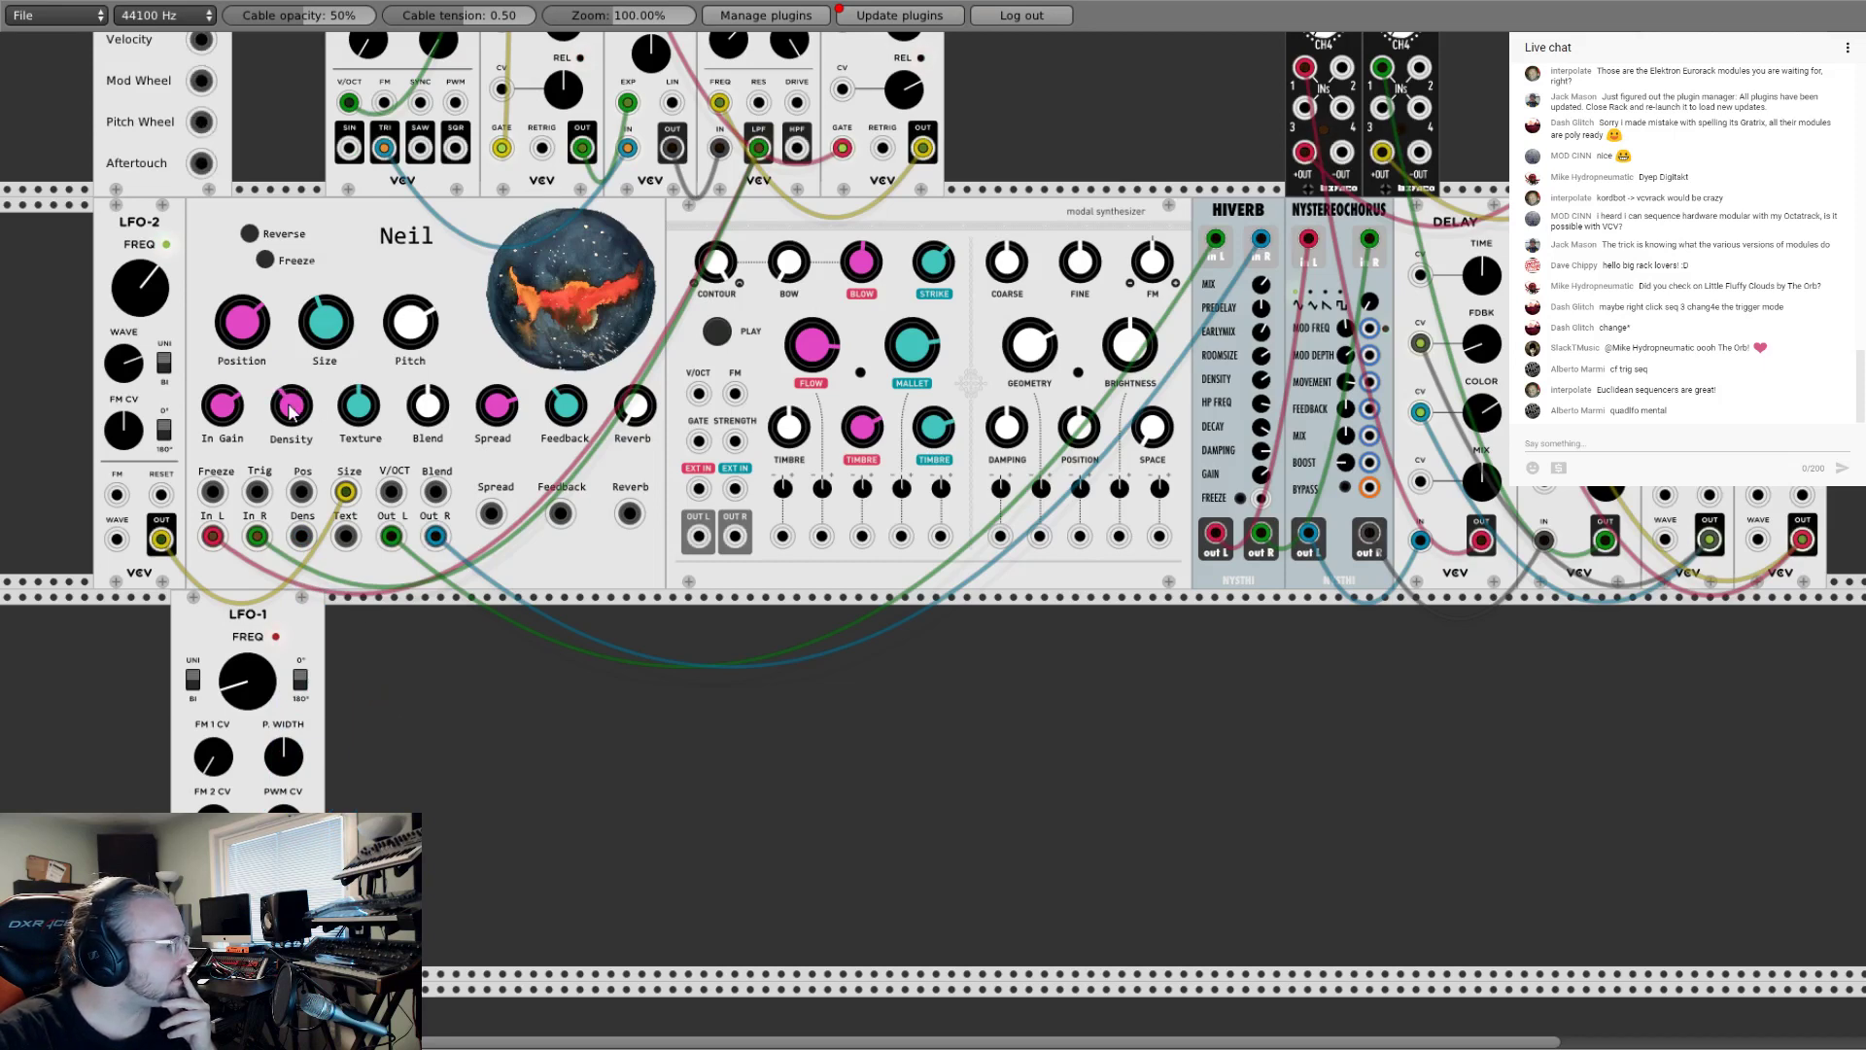
Step: Shift LFO-1 slightly along its row and patch its output to Neil's Blend input
{"action": "left_click_drag", "start_coordinate": [262, 597], "coordinate": [278, 598]}
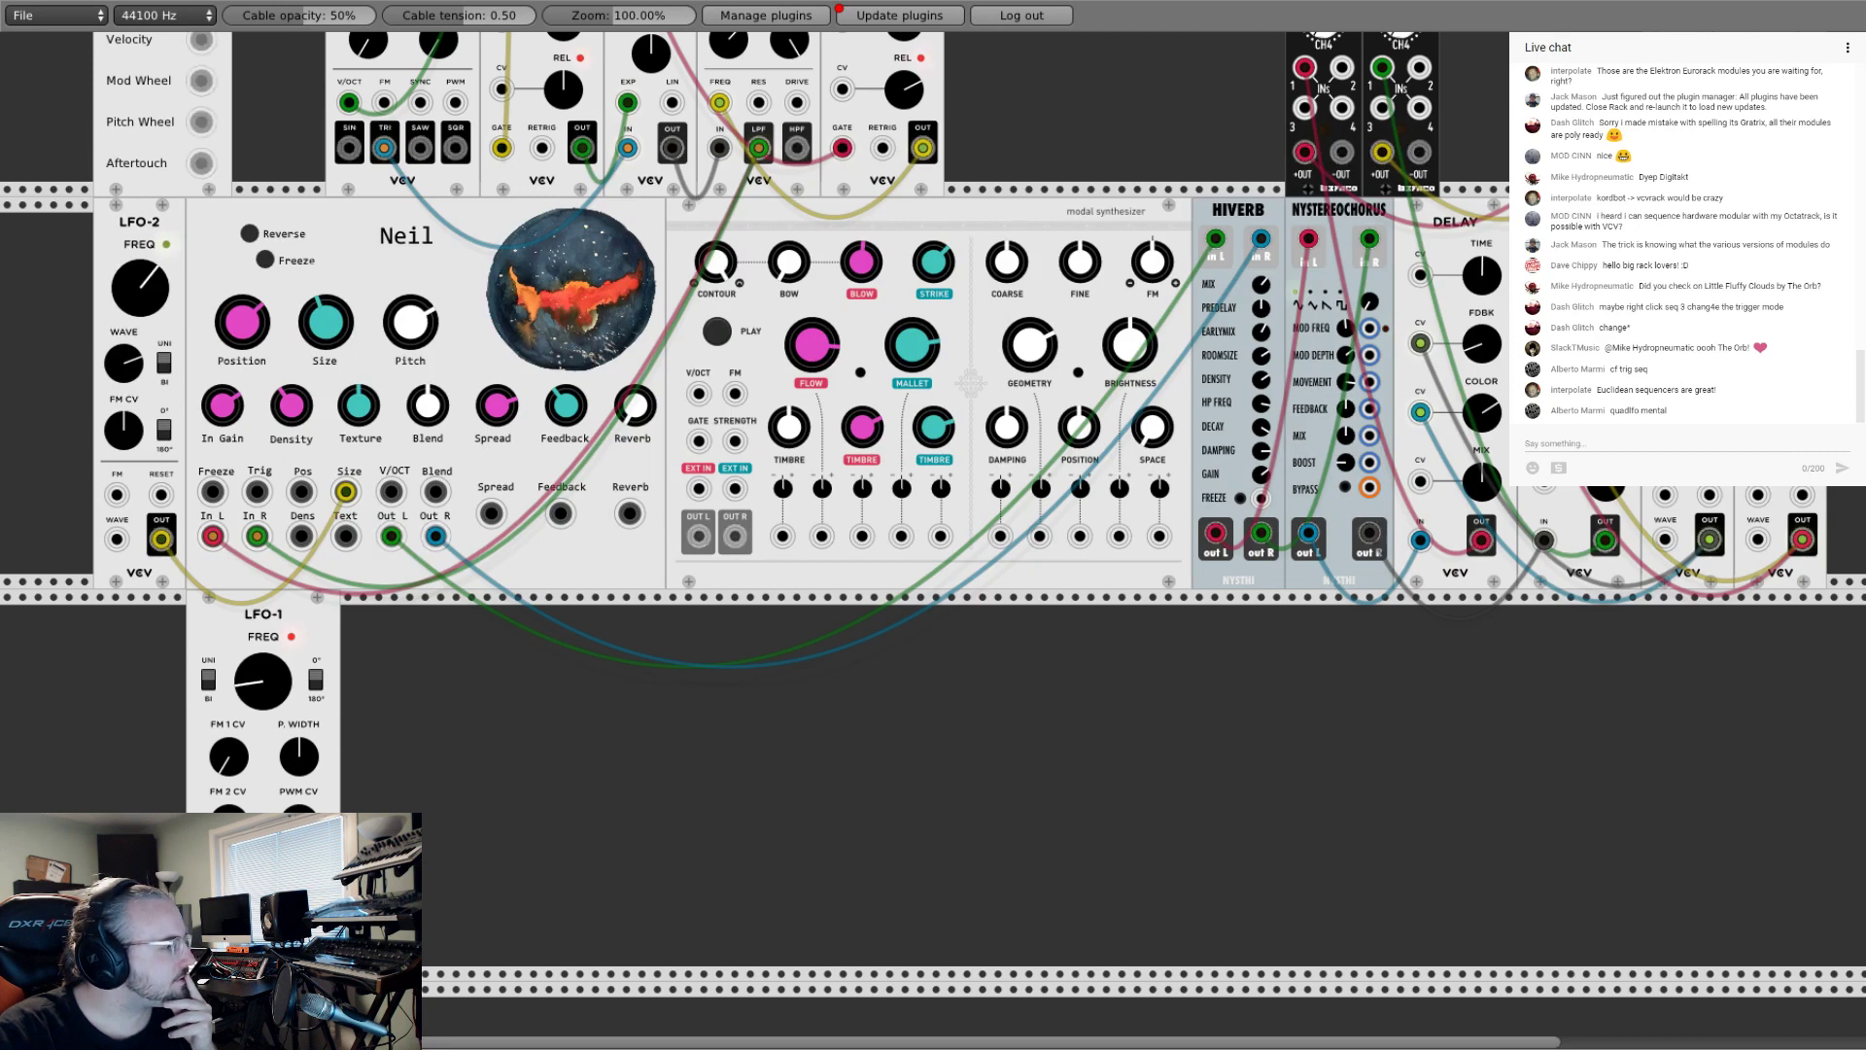
{"action": "left_click_drag", "start_coordinate": [280, 799], "coordinate": [433, 603]}
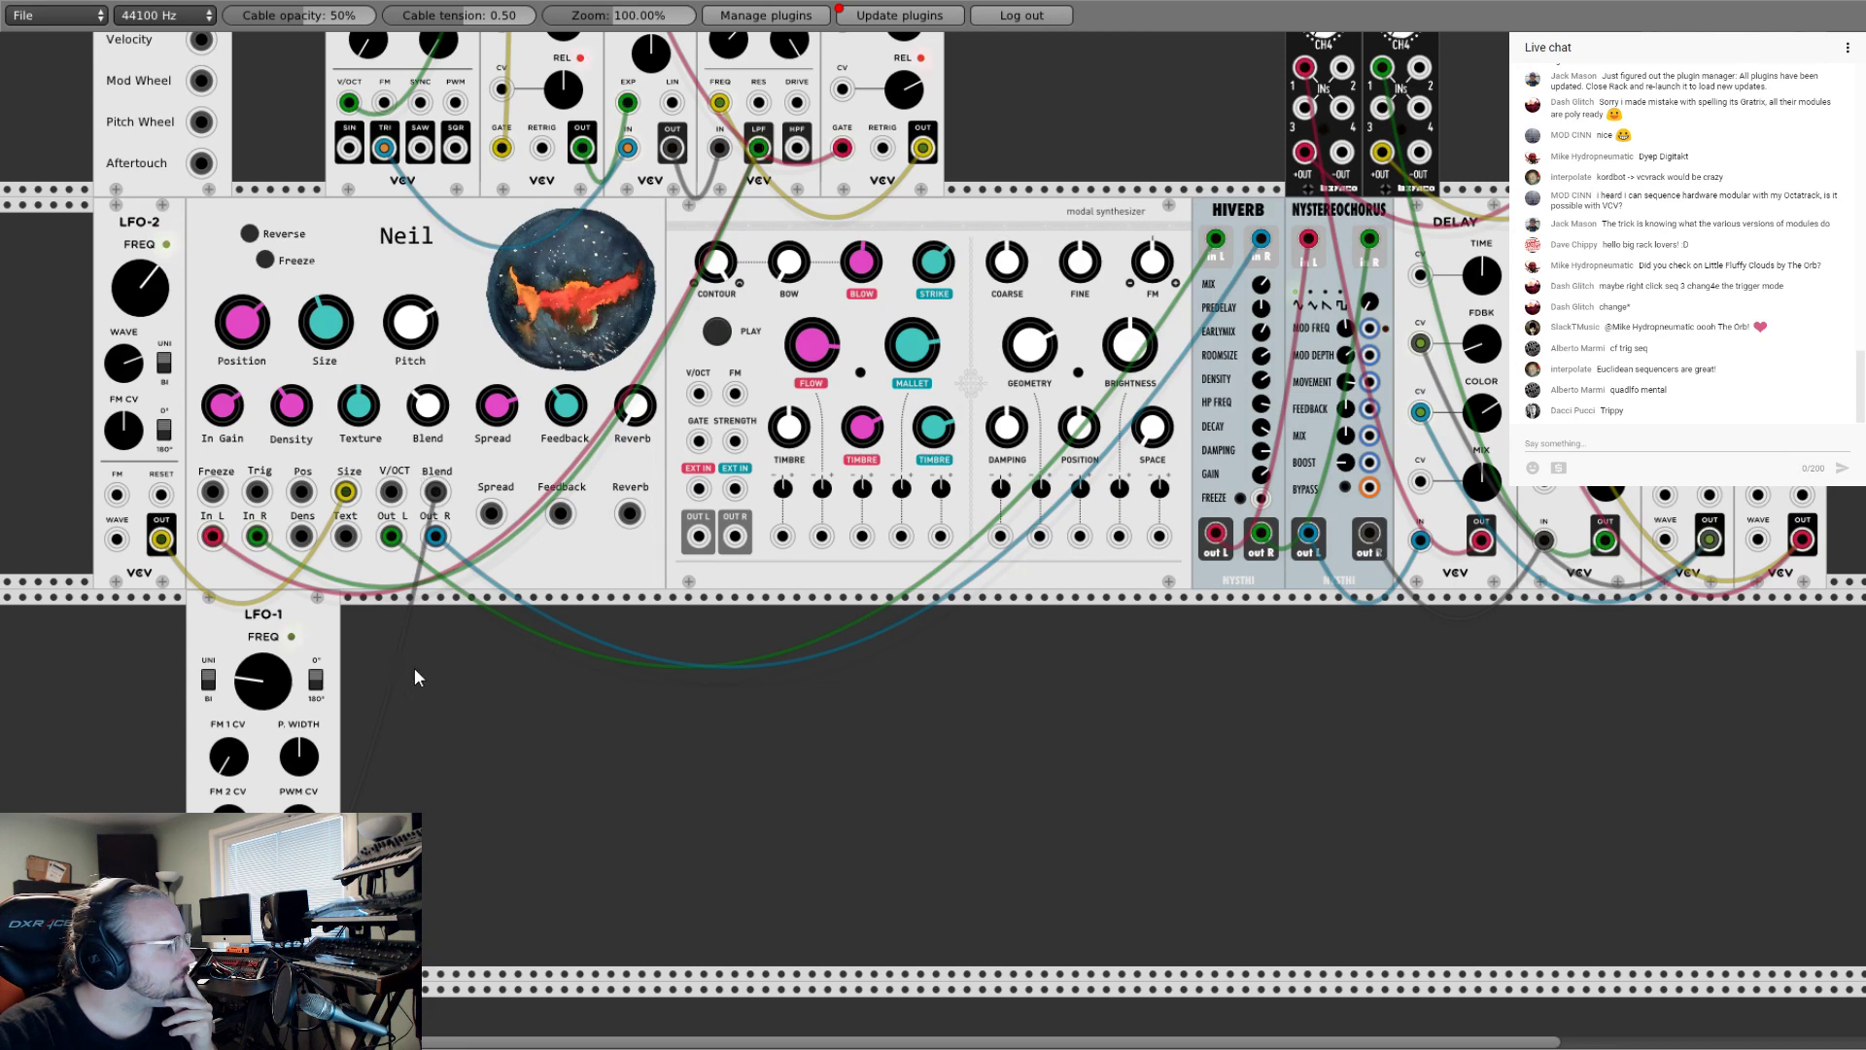
Step: Move the LFO-1 cable from Neil's Blend input to its V/OCT input
{"action": "right_click", "coordinate": [484, 724]}
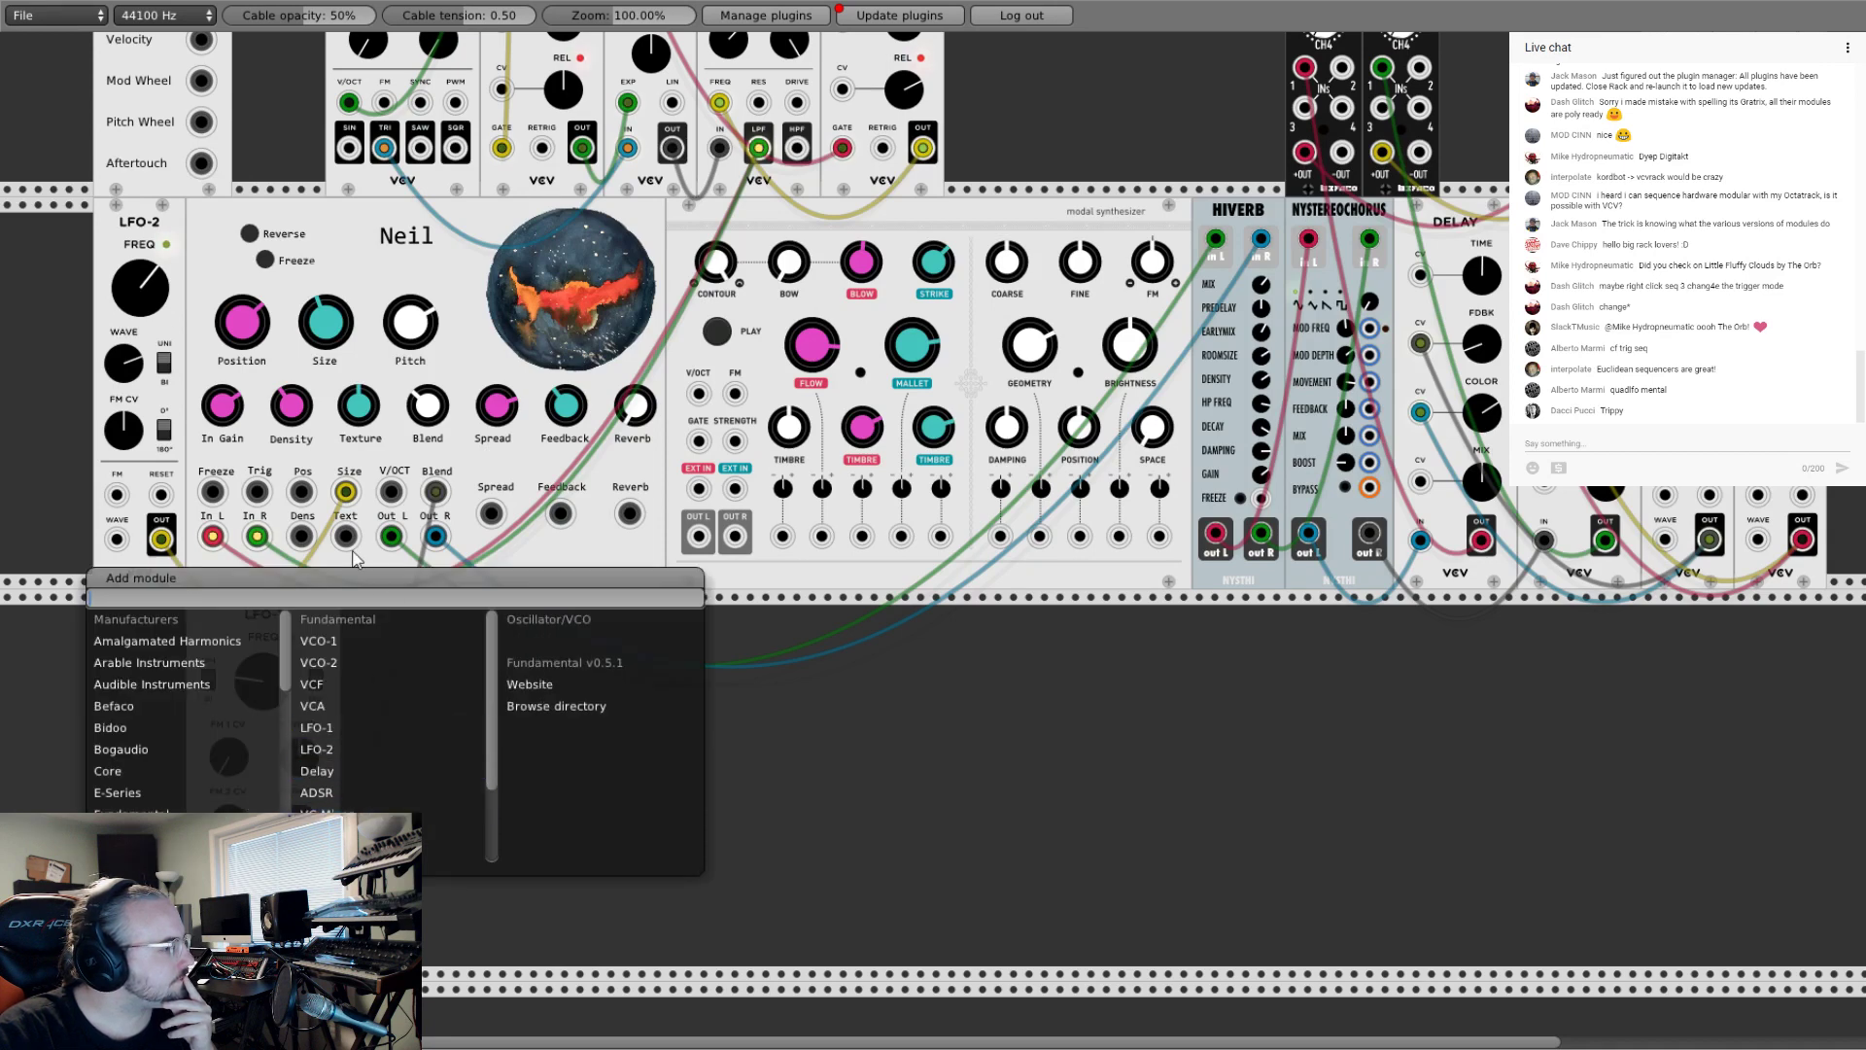
{"action": "left_click", "coordinate": [320, 727]}
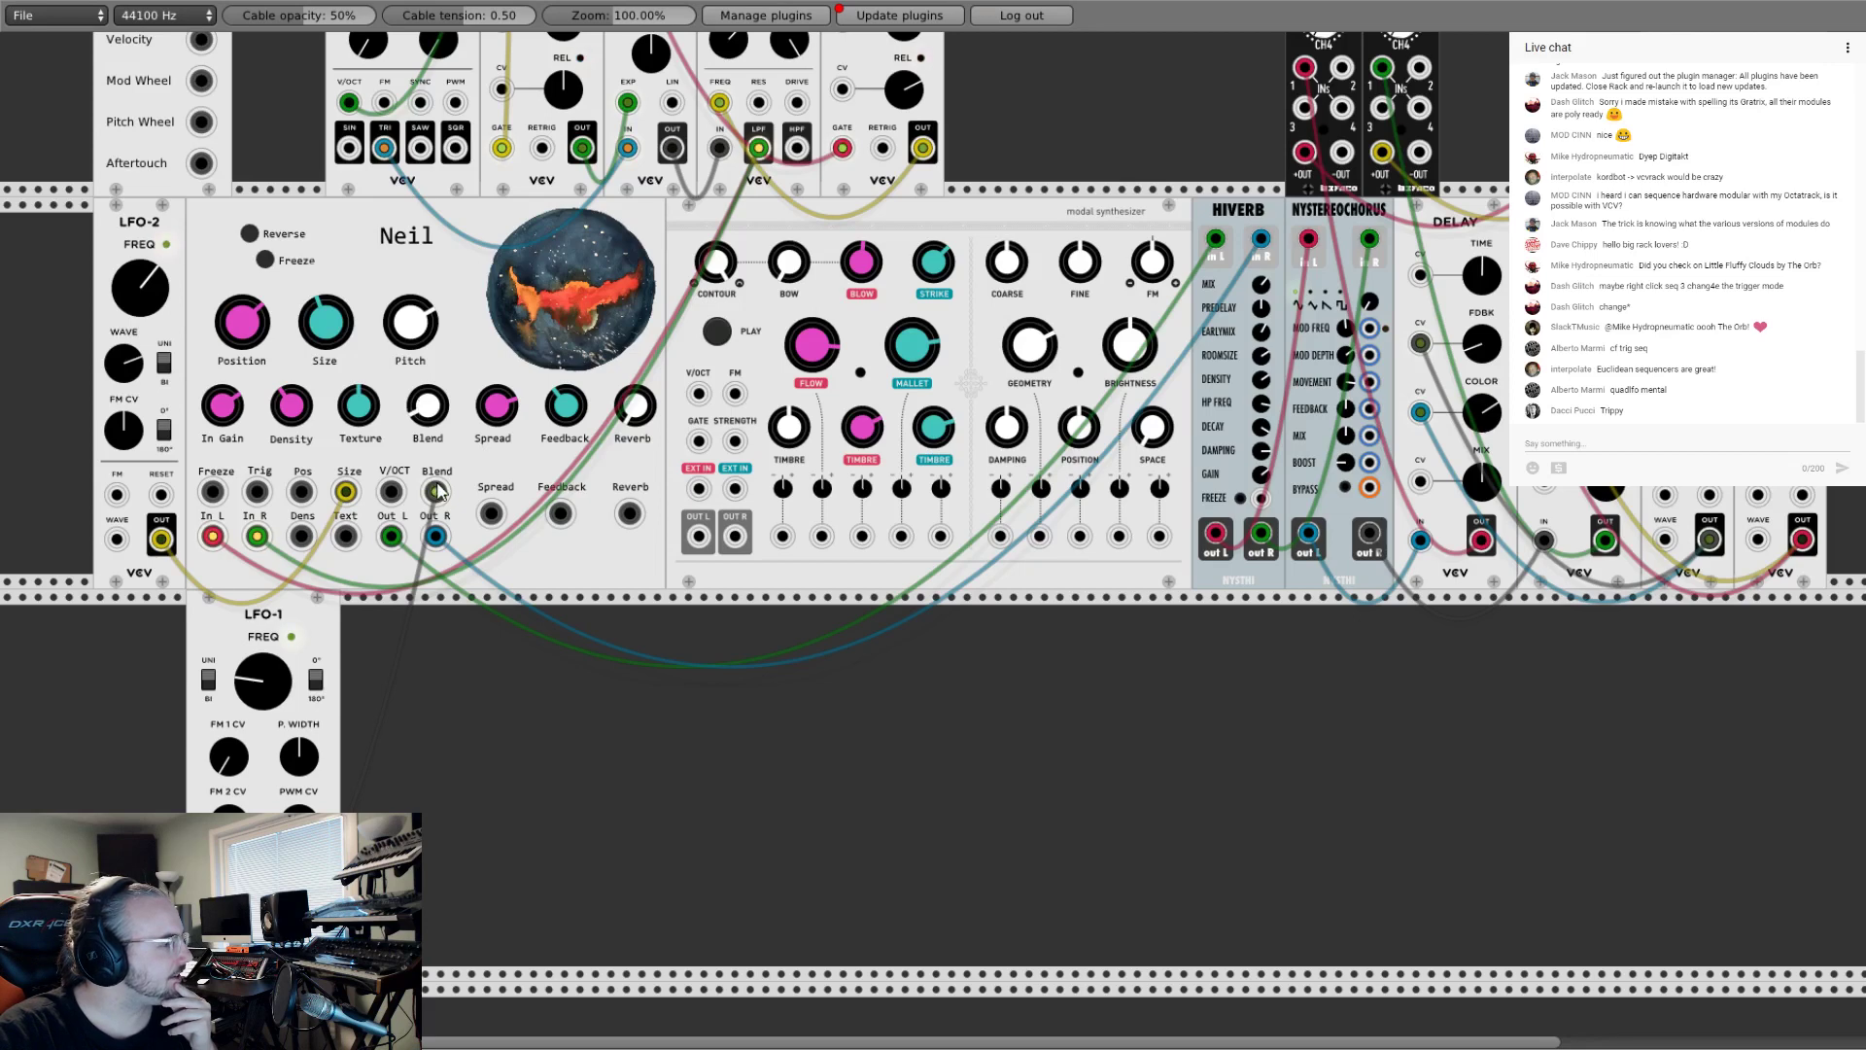
{"action": "left_click_drag", "start_coordinate": [435, 491], "coordinate": [392, 492]}
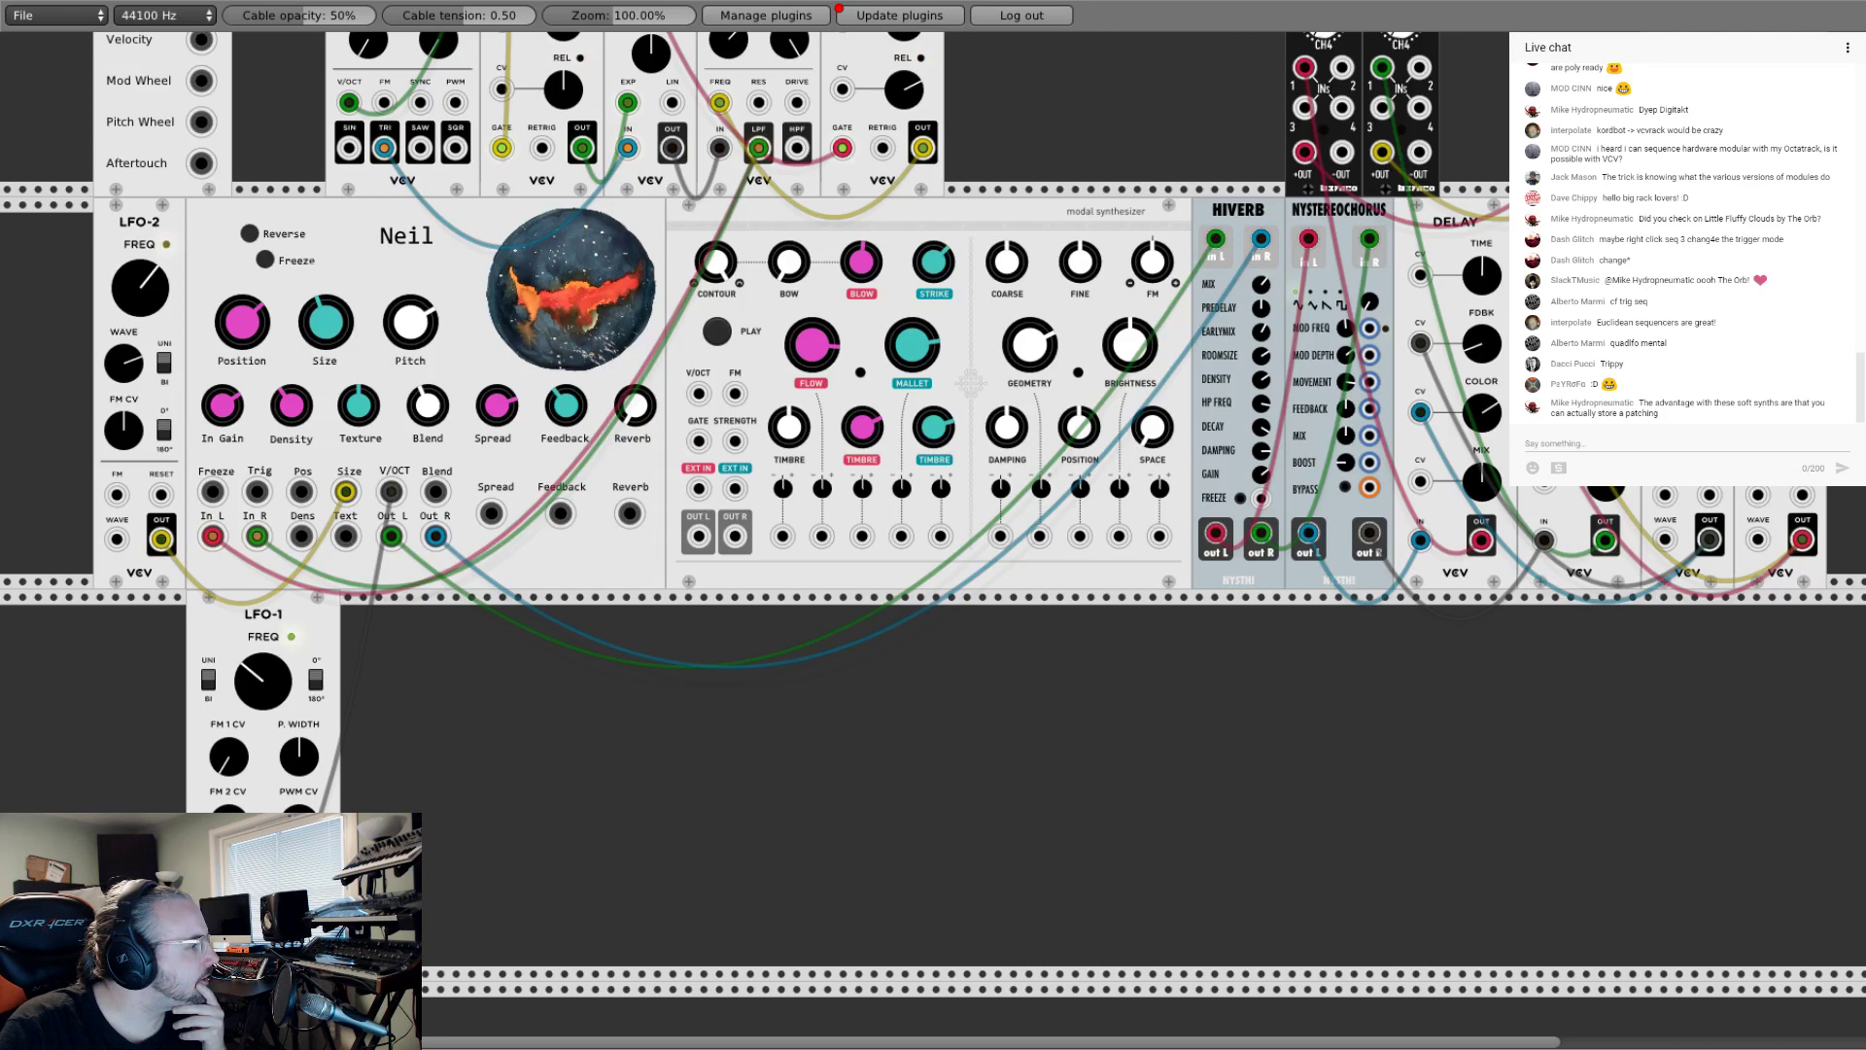
Step: Fine-tune the Blend and Pitch knobs on the Neil texture synthesizer
{"action": "left_click_drag", "start_coordinate": [432, 424], "coordinate": [432, 416]}
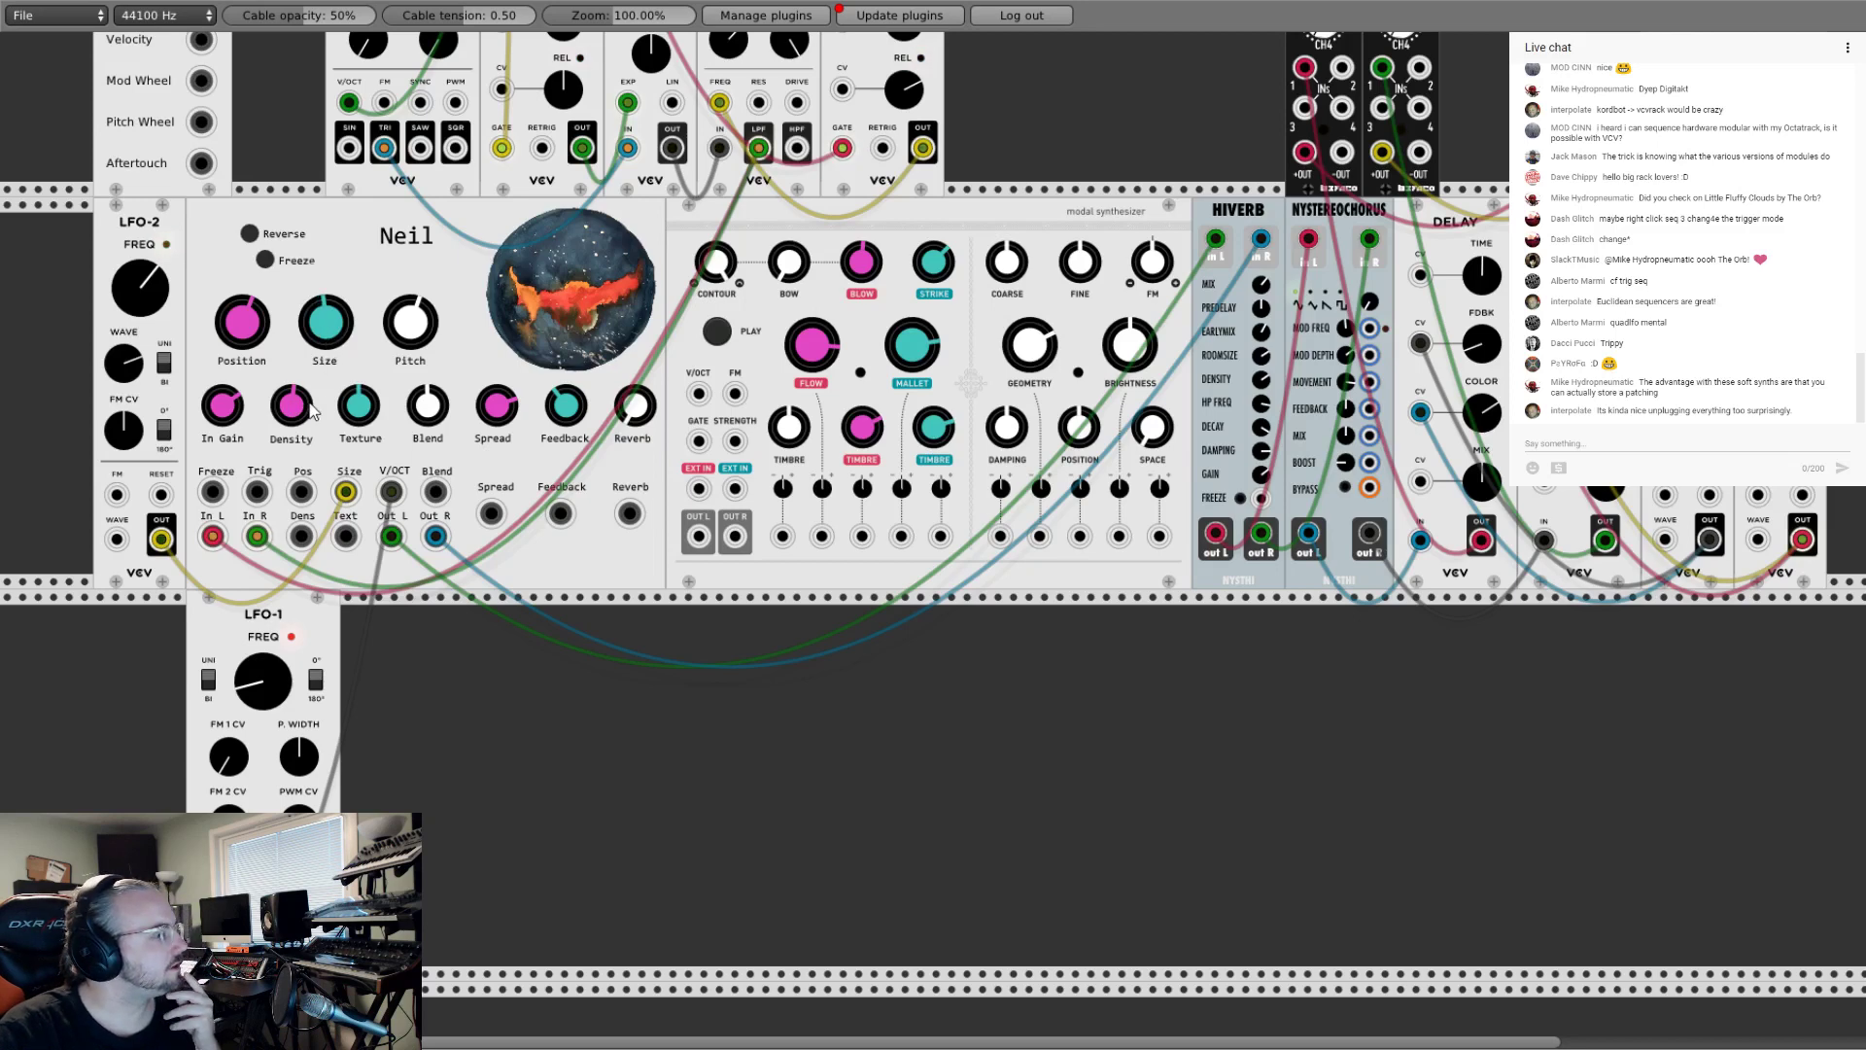
{"action": "mouse_move", "coordinate": [415, 324]}
{"action": "left_mouse_down"}
{"action": "mouse_move", "coordinate": [419, 254]}
{"action": "mouse_move", "coordinate": [415, 334]}
{"action": "left_mouse_up"}
Step: Move the LFO-1 cable from Neil's V/OCT input to its Pos input and readjust LFO-1's FREQ and Neil's Feedback knobs
{"action": "left_click_drag", "start_coordinate": [406, 486], "coordinate": [311, 489]}
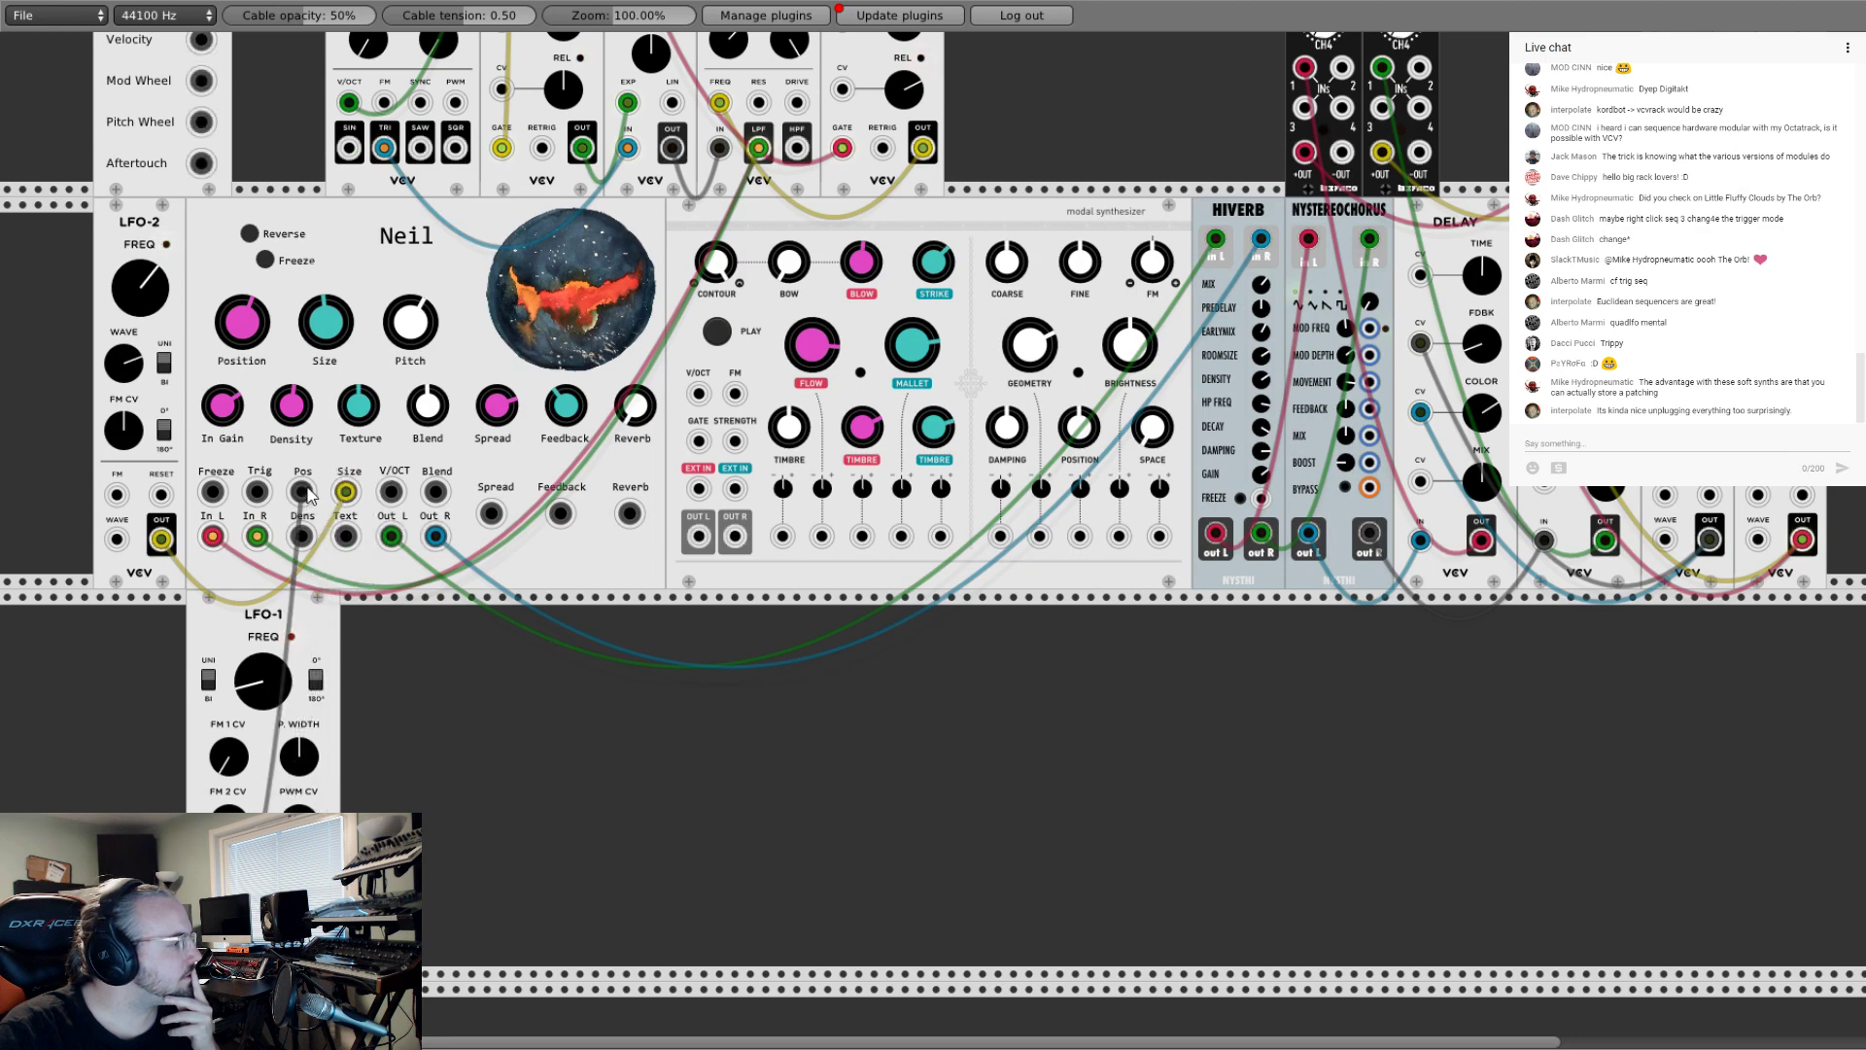
{"action": "left_click_drag", "start_coordinate": [288, 685], "coordinate": [292, 671]}
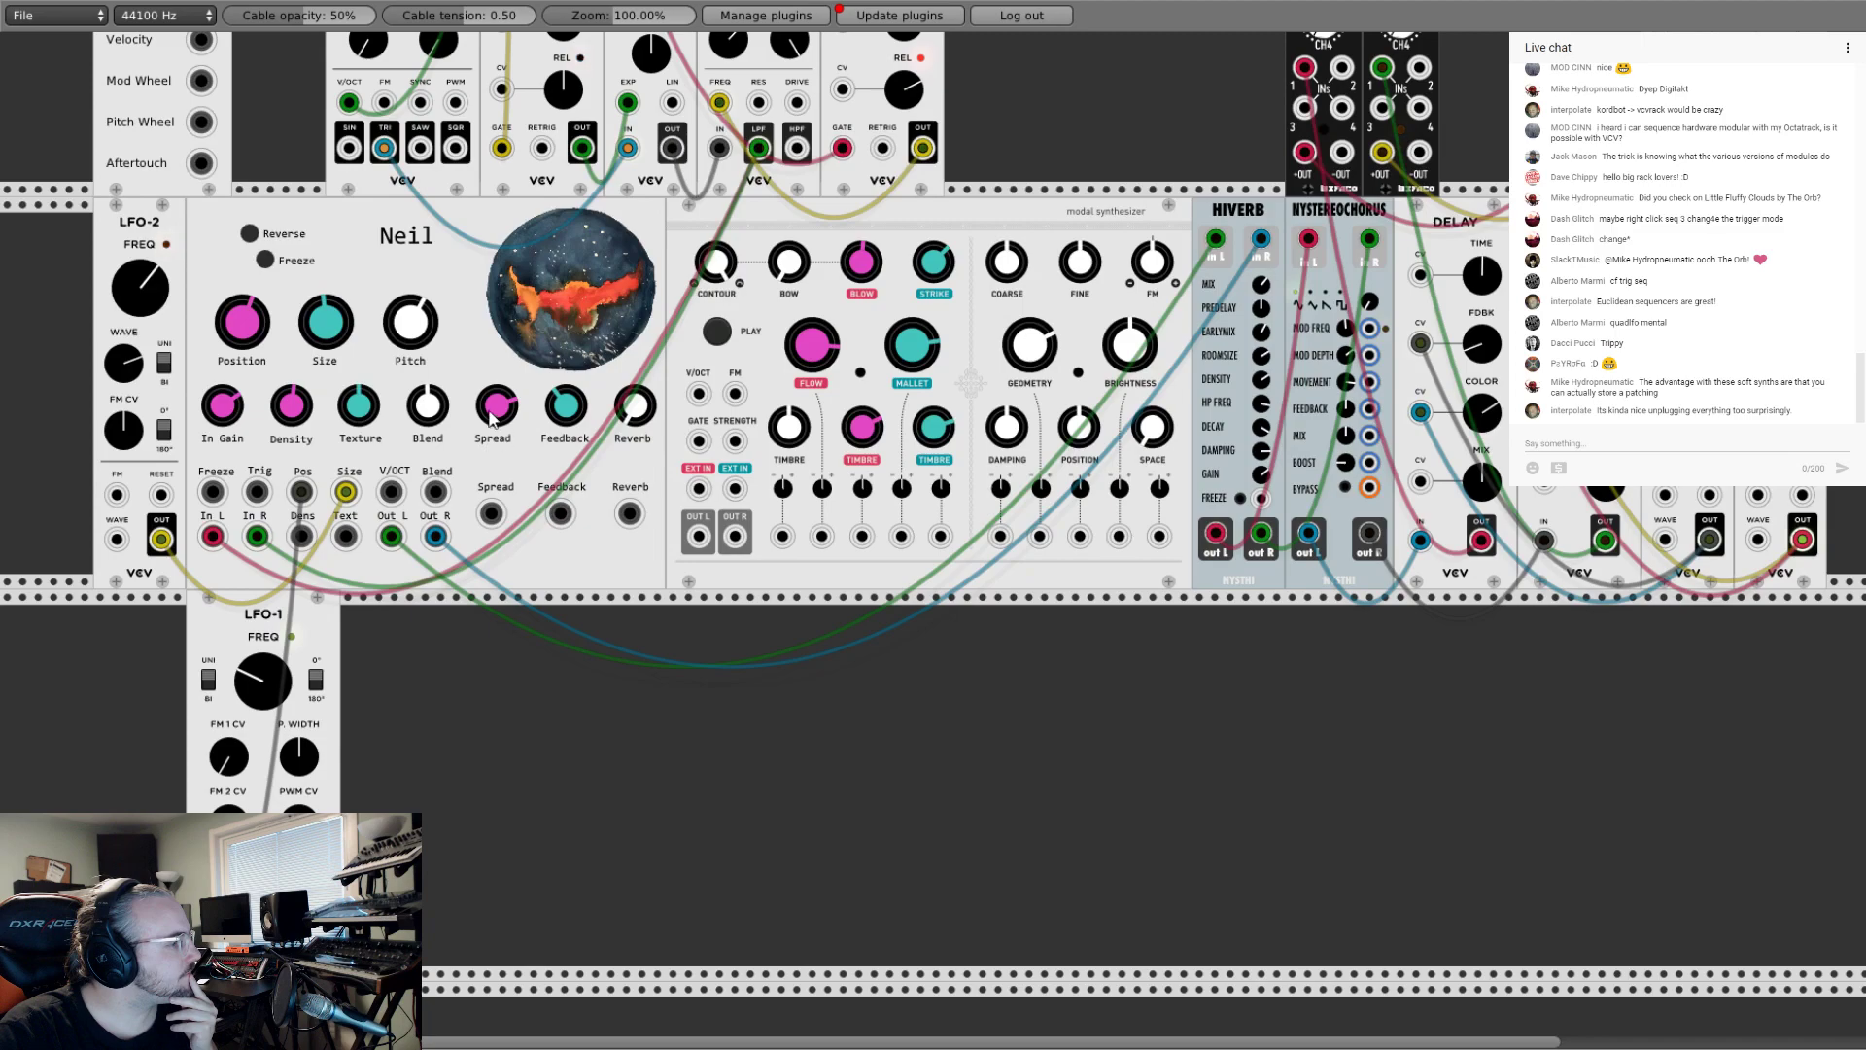
{"action": "scroll", "coordinate": [889, 748], "scroll_direction": "up", "scroll_amount": 10}
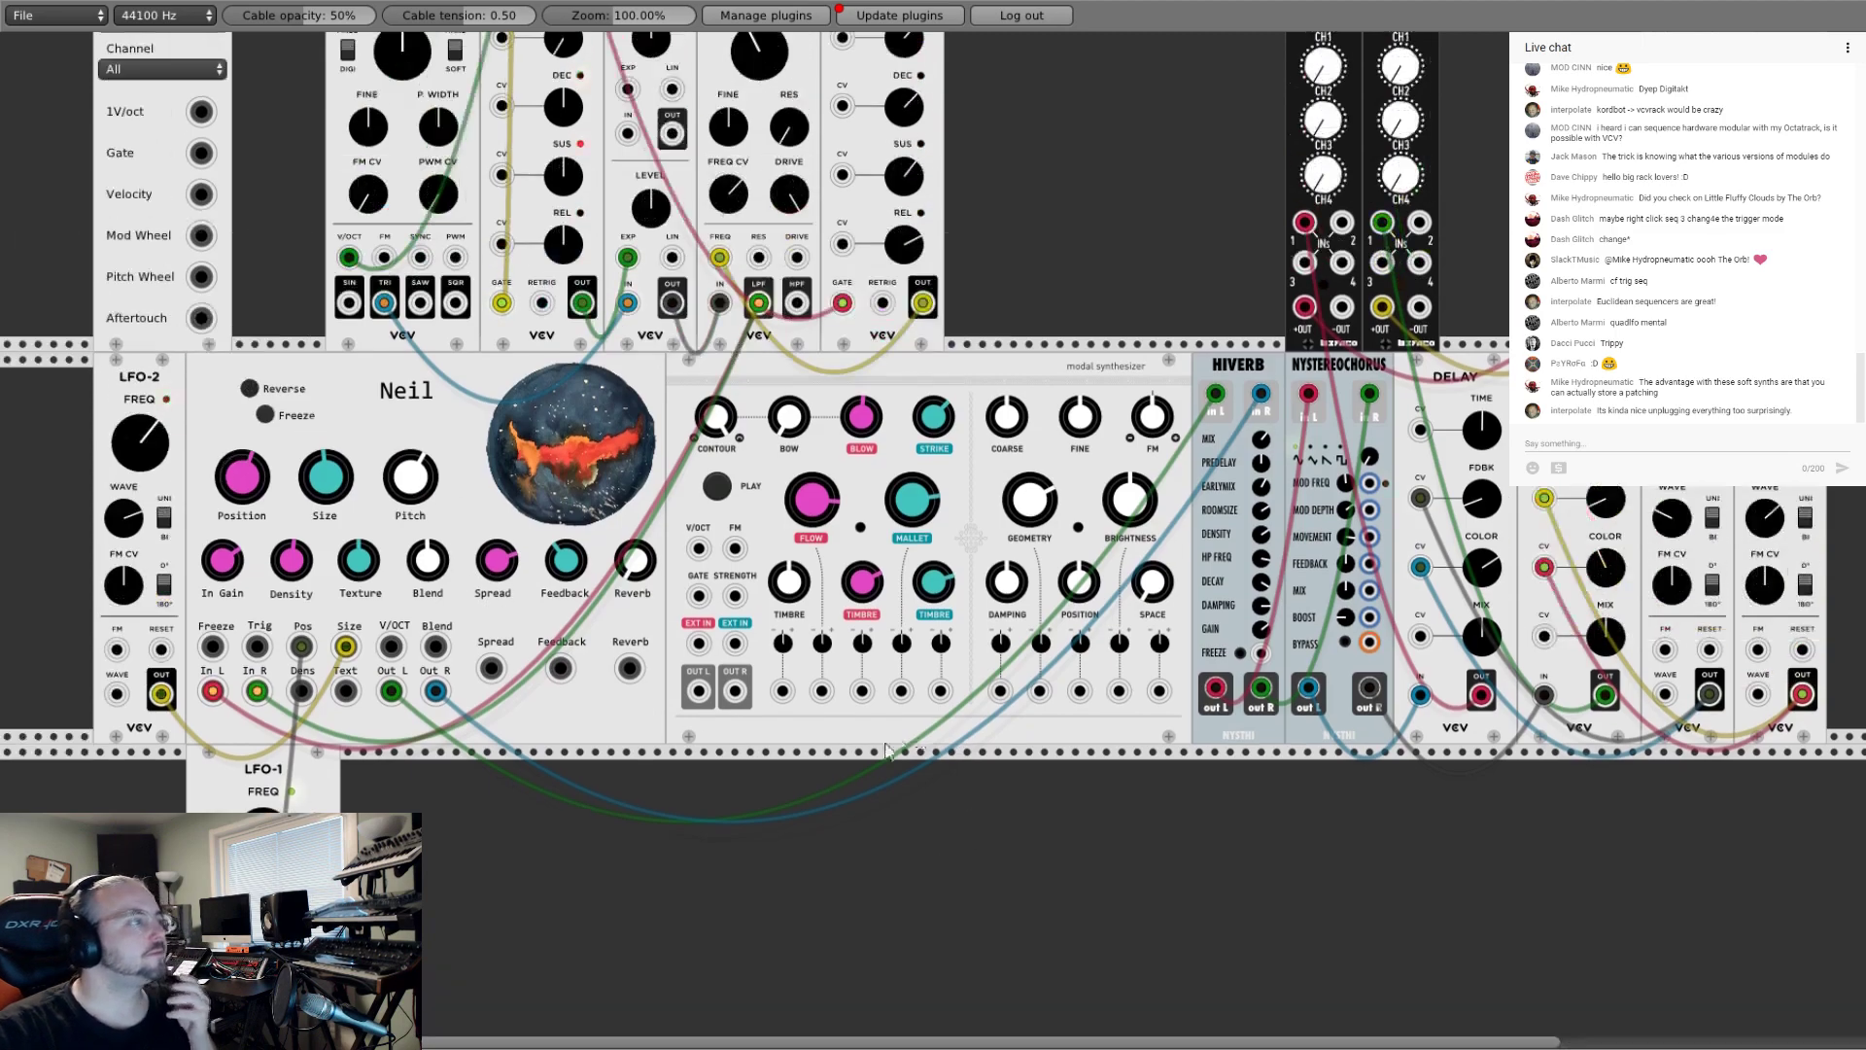
{"action": "scroll", "coordinate": [912, 559], "scroll_direction": "down", "scroll_amount": 9}
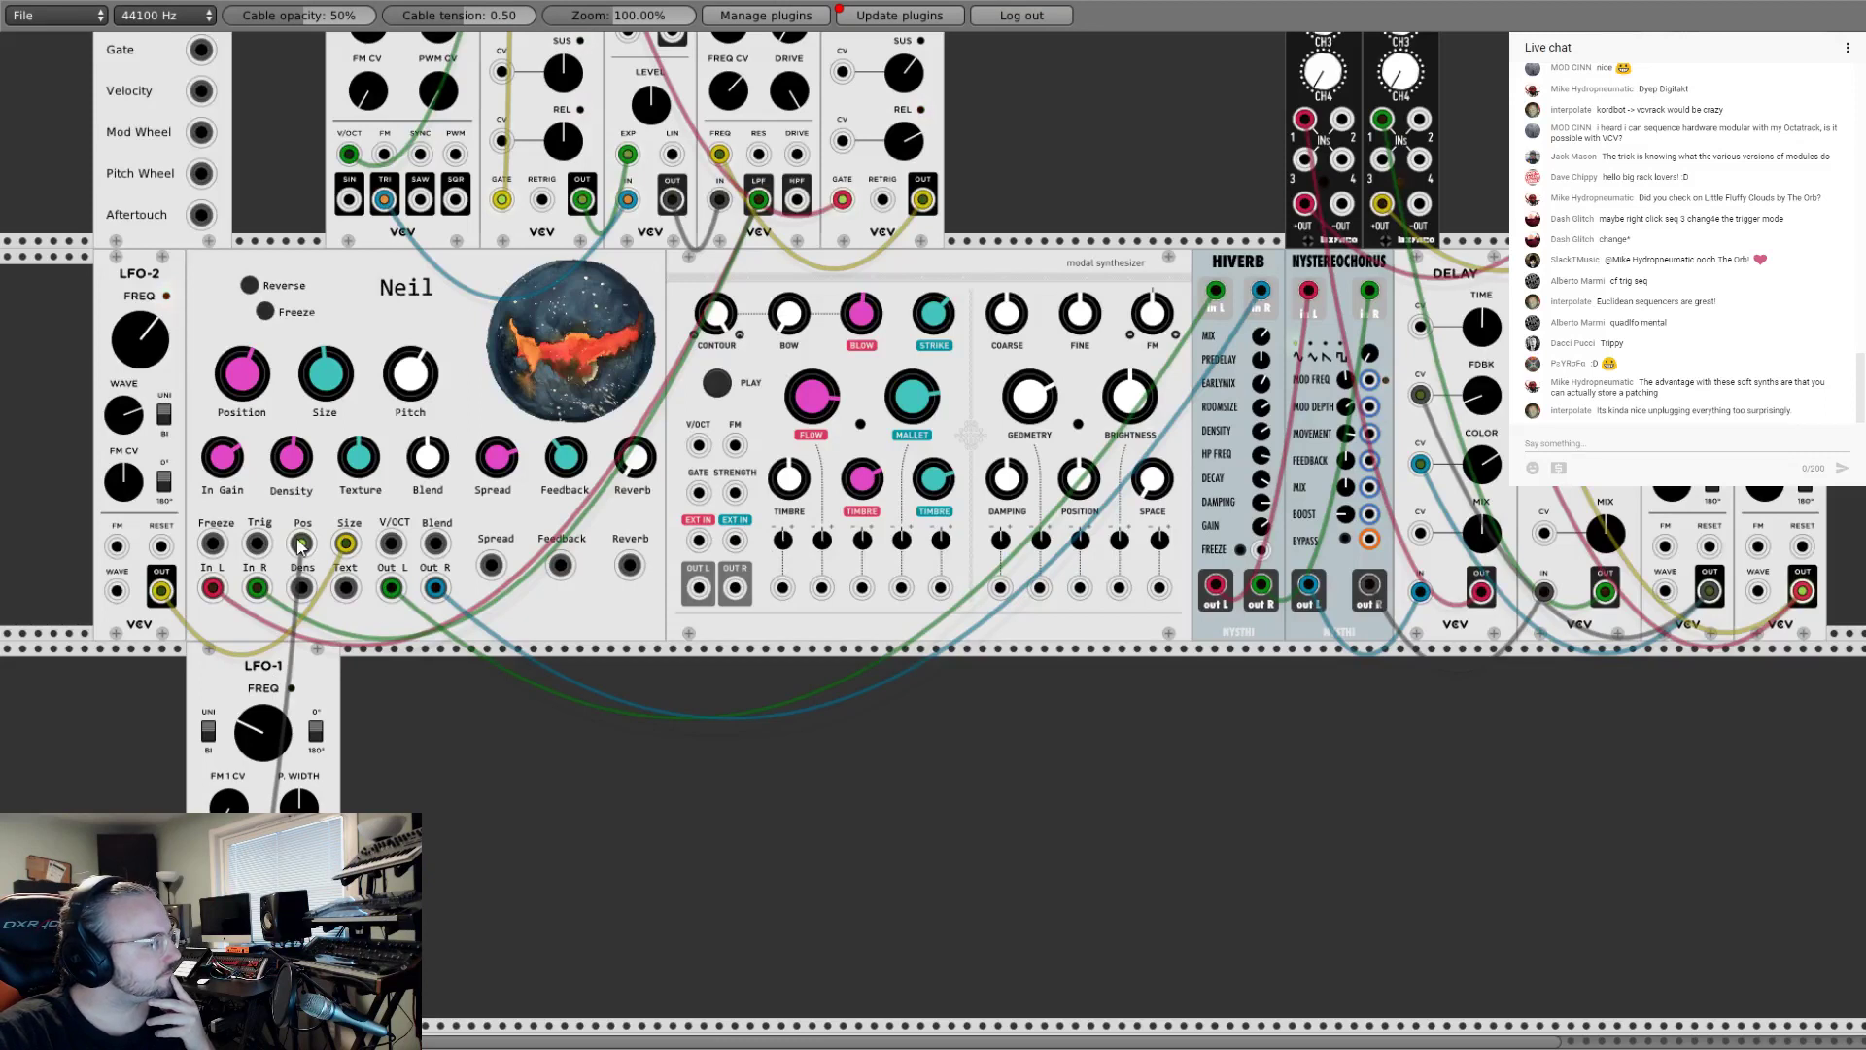
{"action": "left_click_drag", "start_coordinate": [571, 466], "coordinate": [571, 494]}
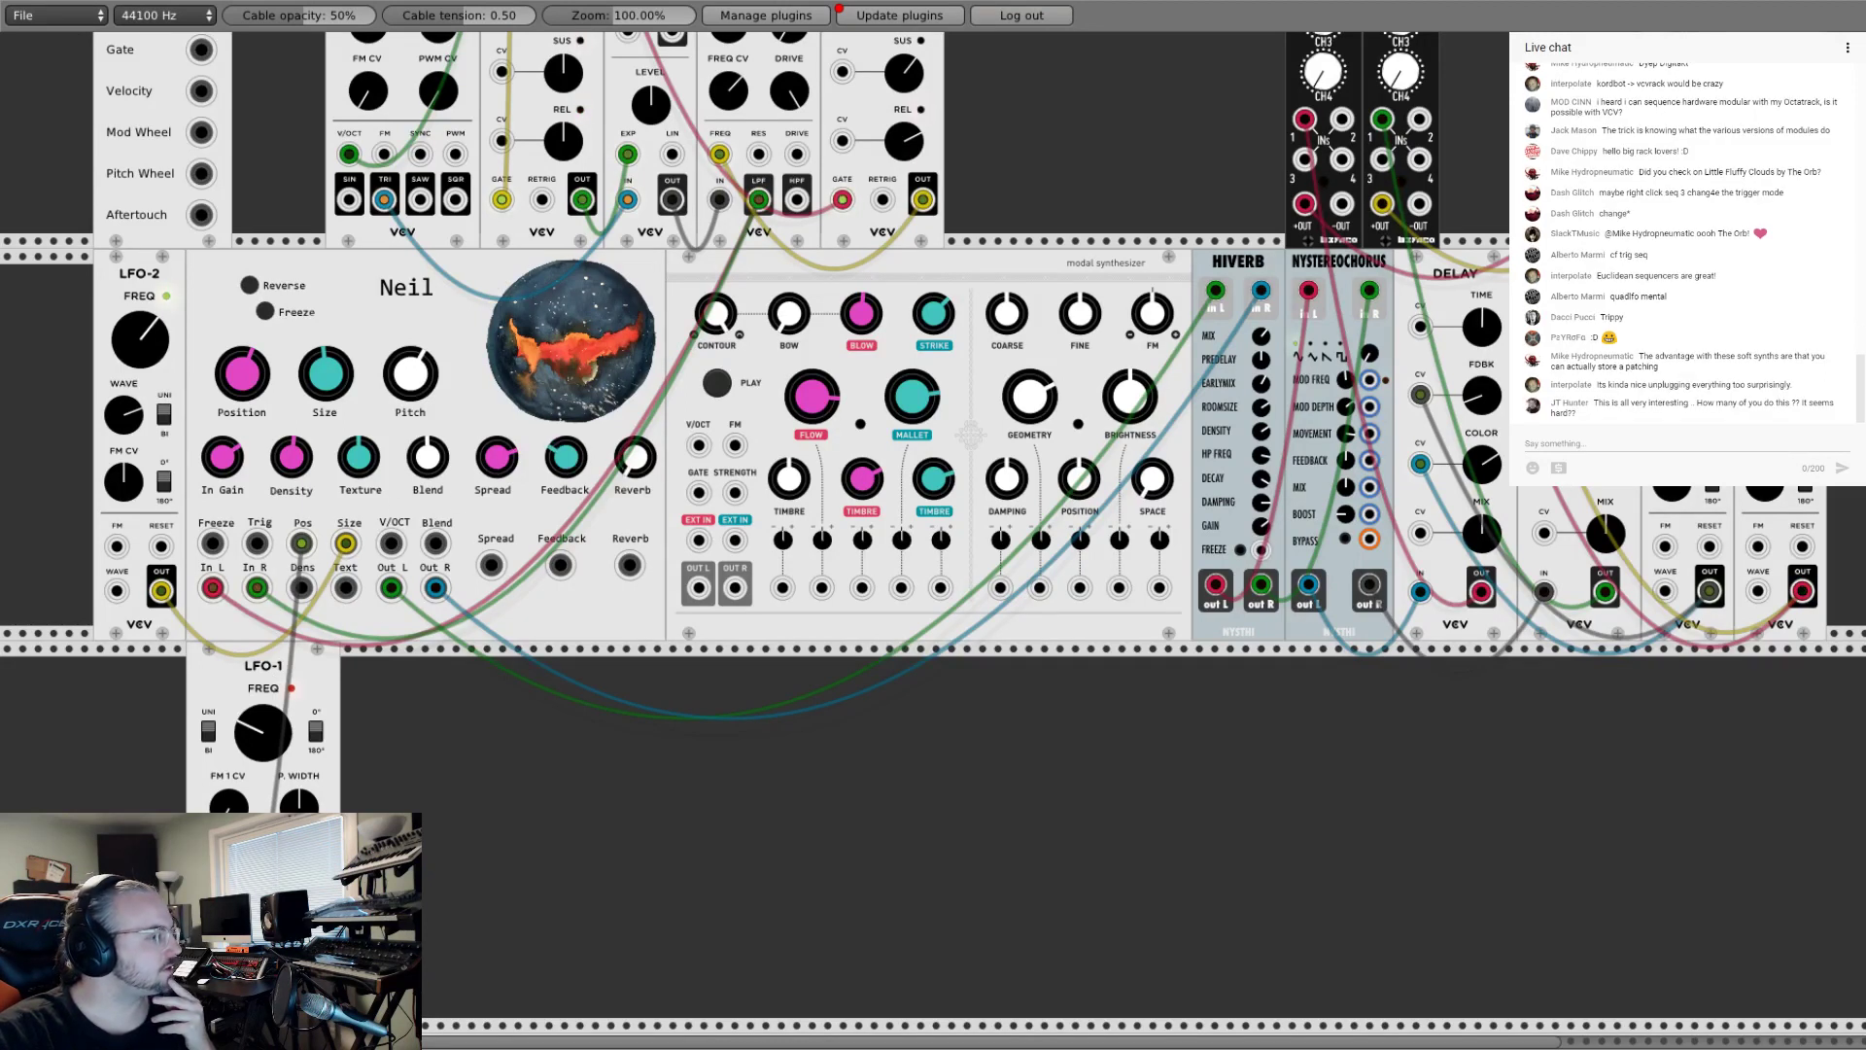
{"action": "right_click", "coordinate": [307, 673]}
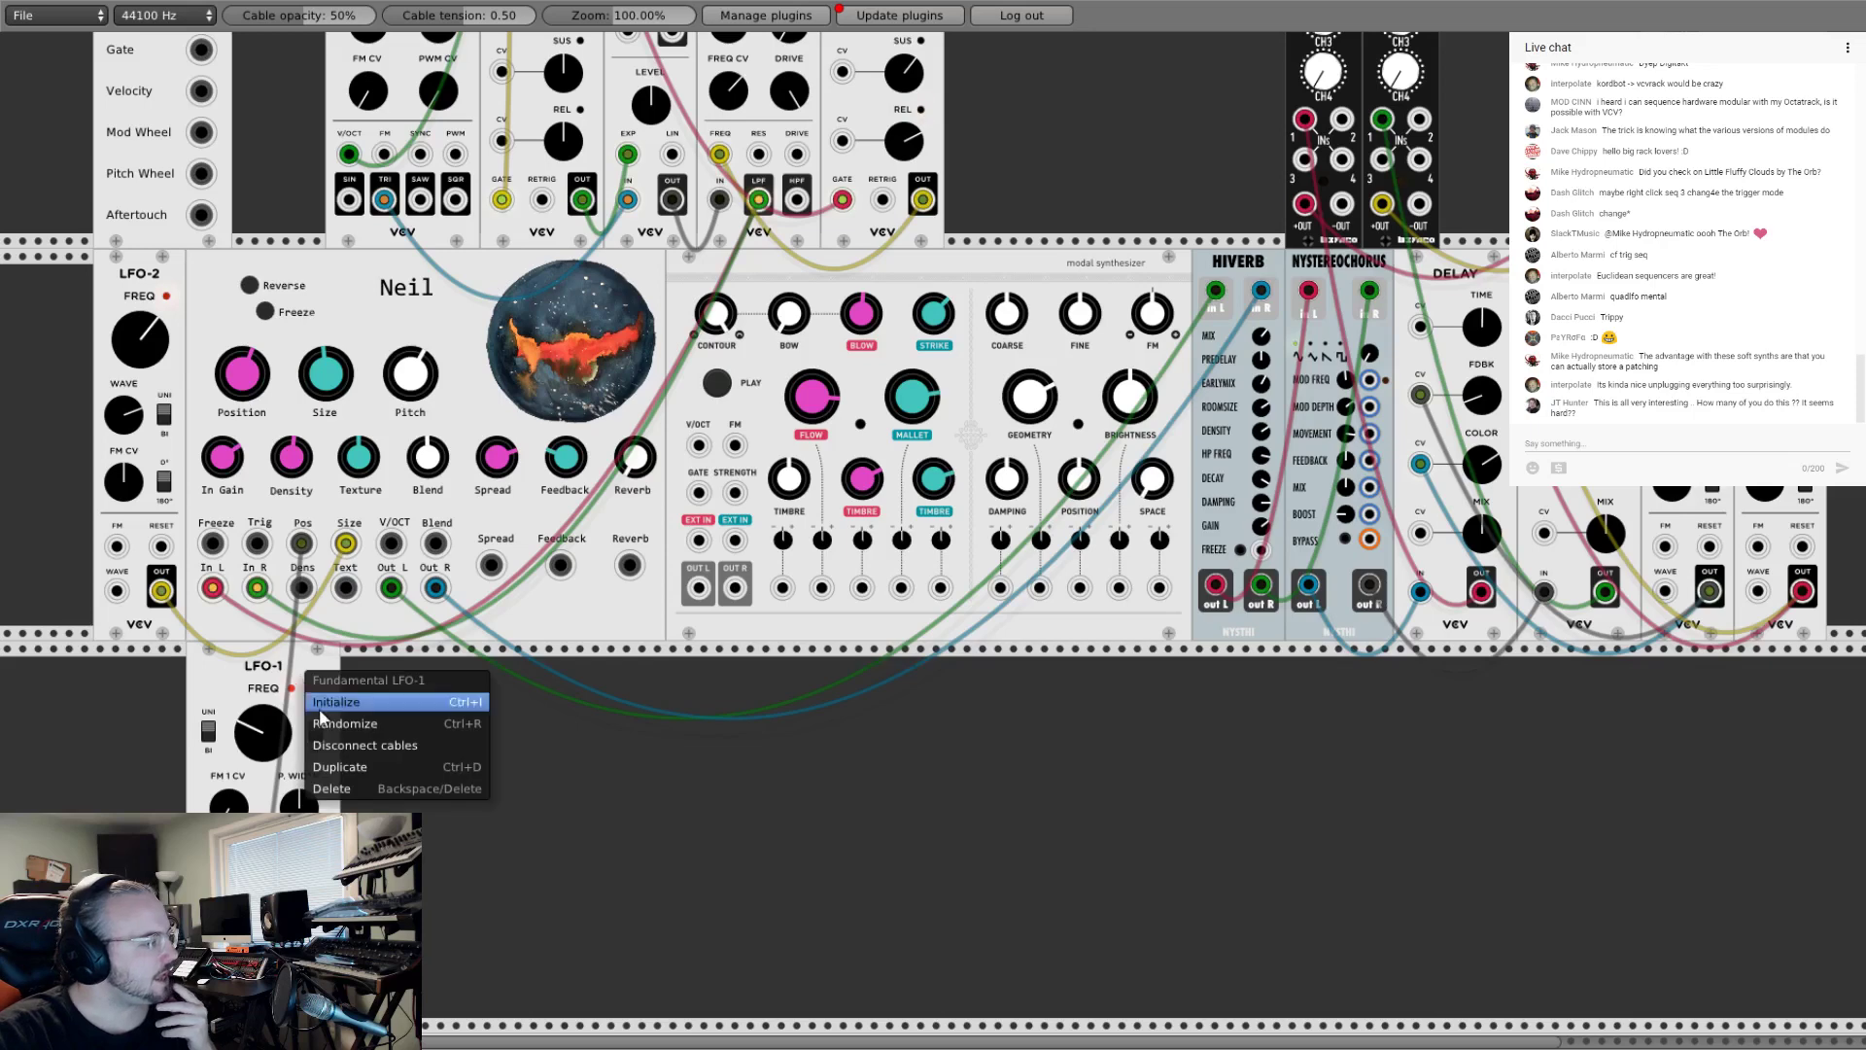
{"action": "left_click", "coordinate": [639, 778]}
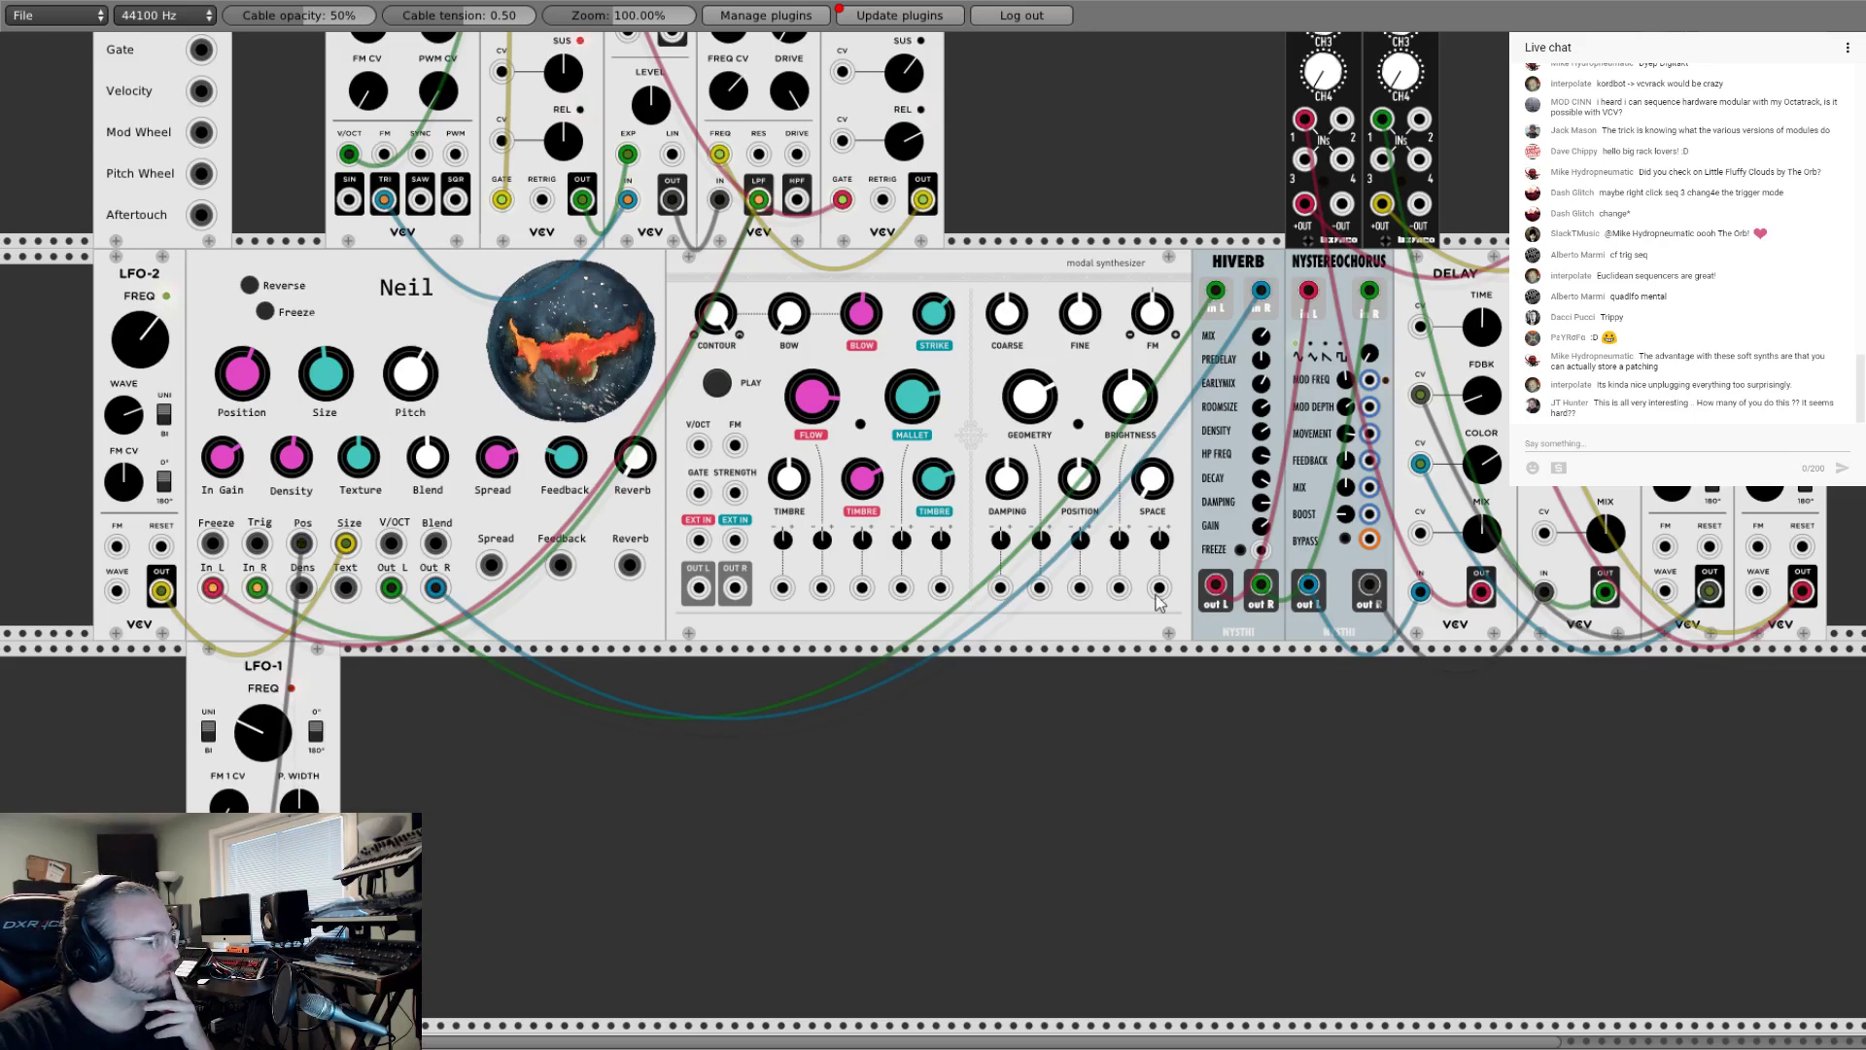
{"action": "right_click", "coordinate": [1056, 885]}
{"action": "left_click", "coordinate": [1332, 720]}
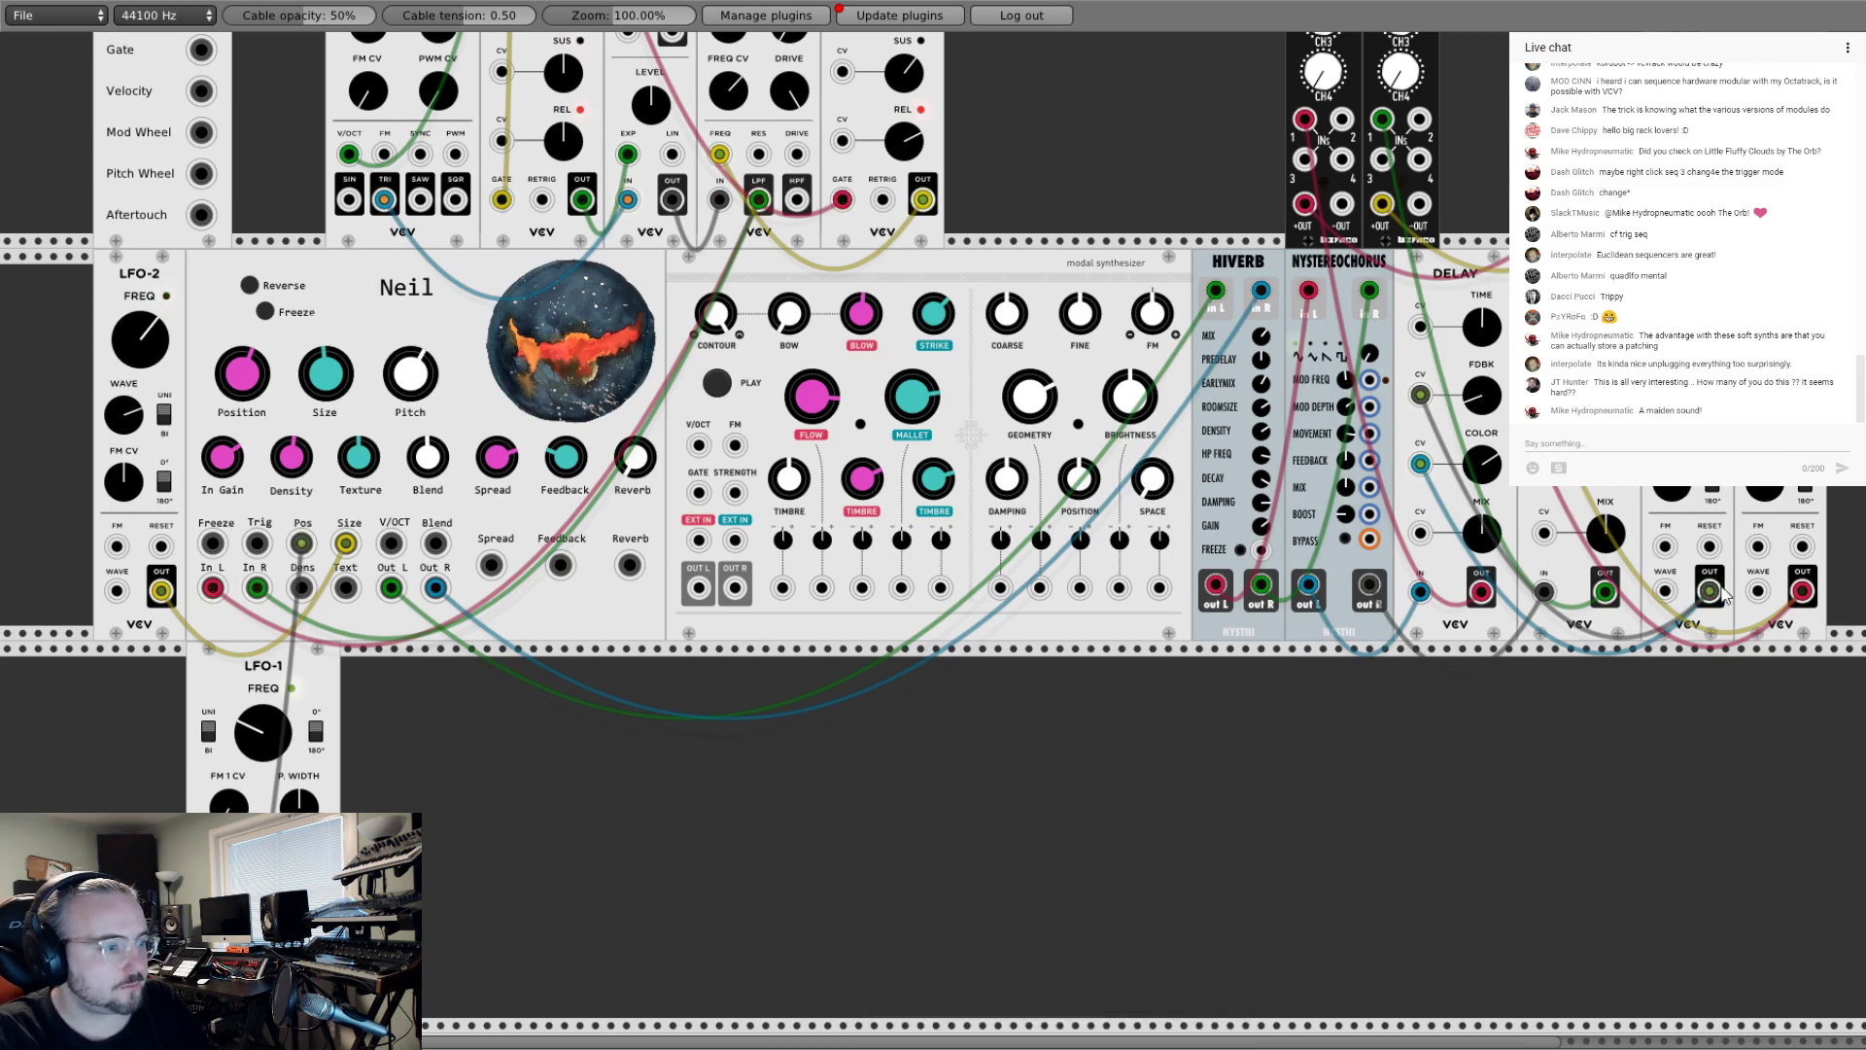
Step: Patch the output of the LFO-2 next to the DELAY modules into the first DELAY's TIME CV input
{"action": "left_click_drag", "start_coordinate": [1709, 589], "coordinate": [1420, 326]}
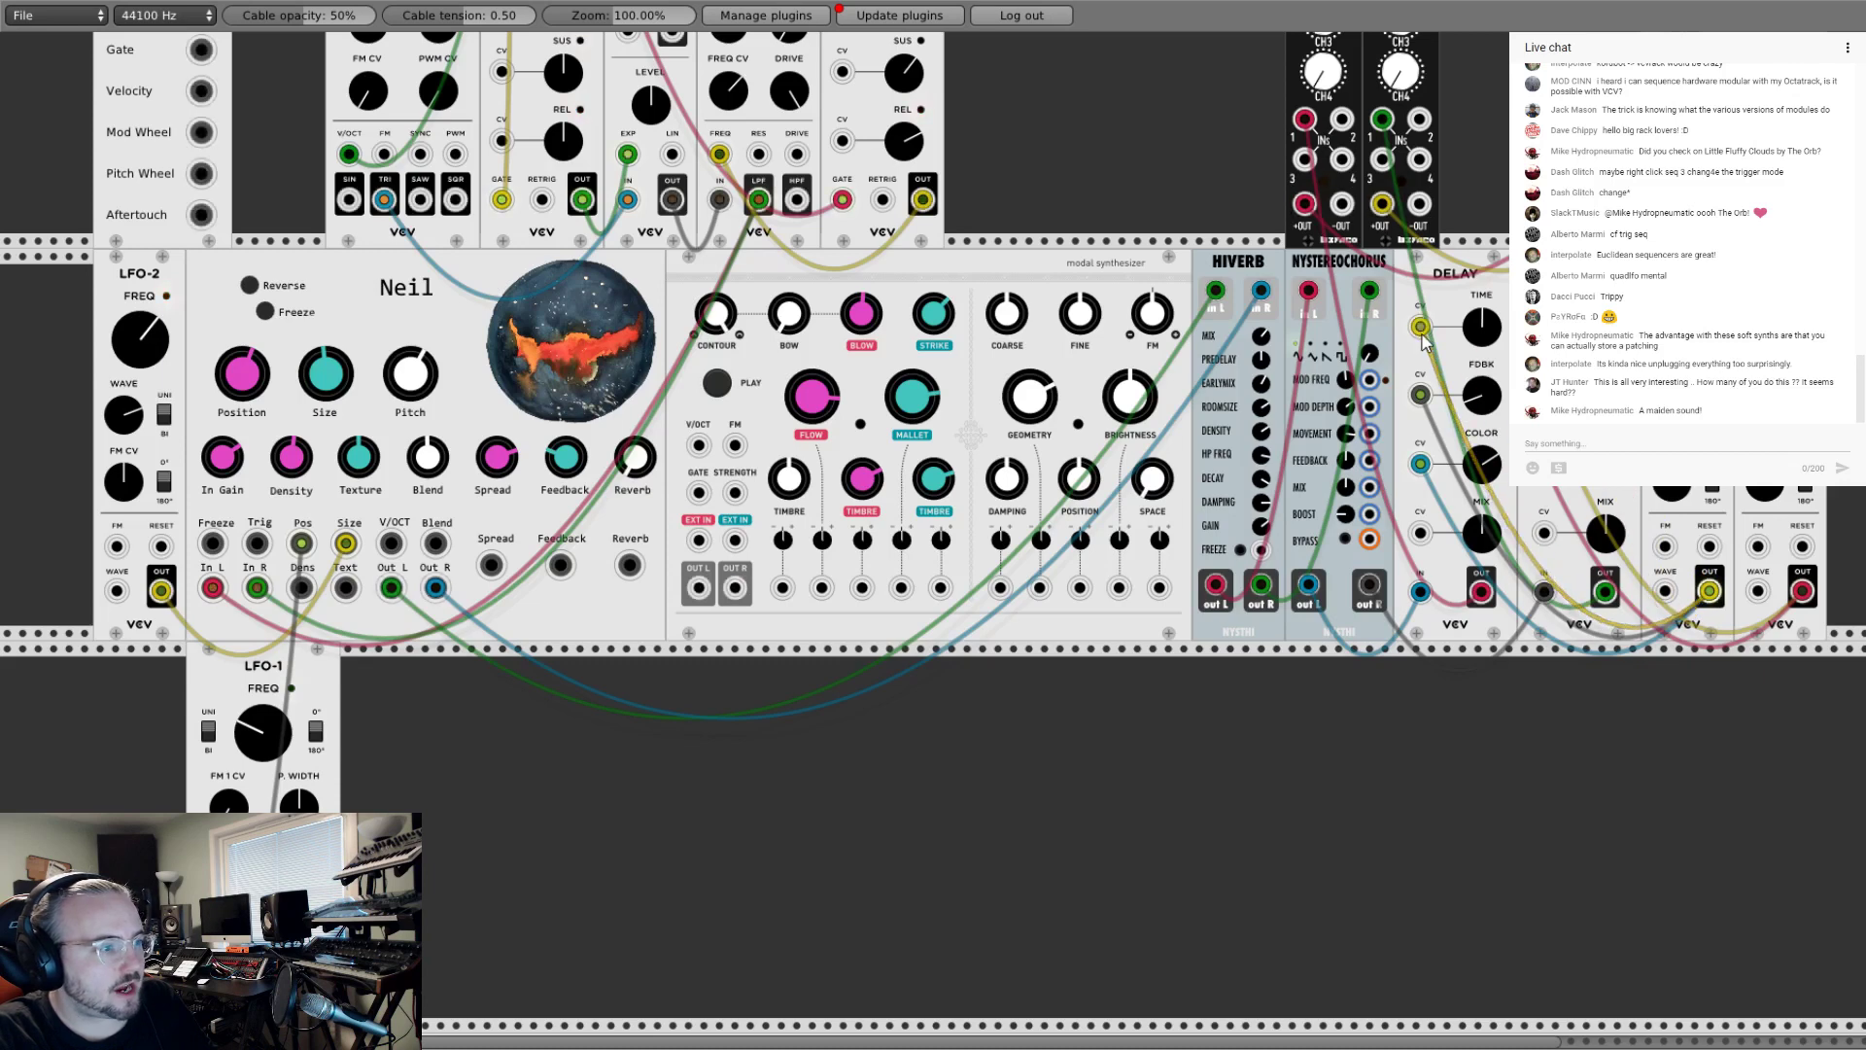
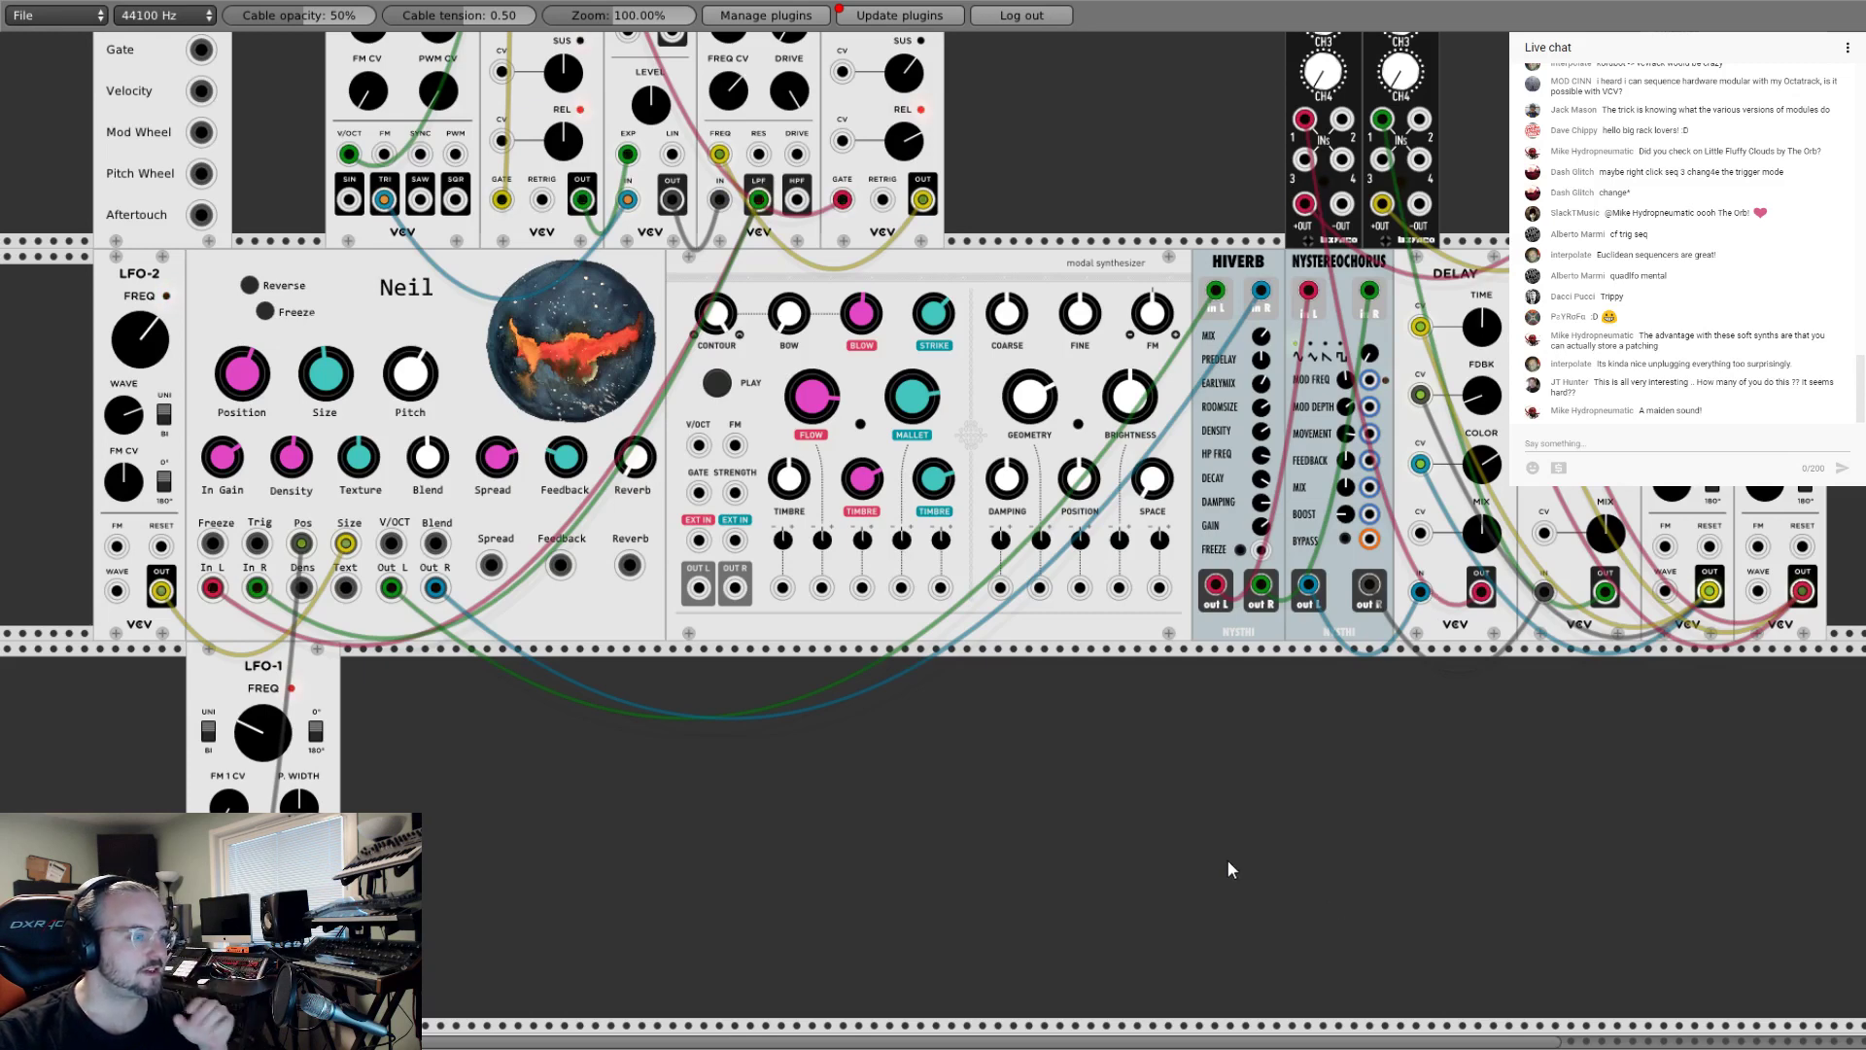
Step: Delete the unused Audible Instruments Modal Synthesizer module from the rack
{"action": "scroll", "coordinate": [1283, 853], "scroll_direction": "up", "scroll_amount": 6}
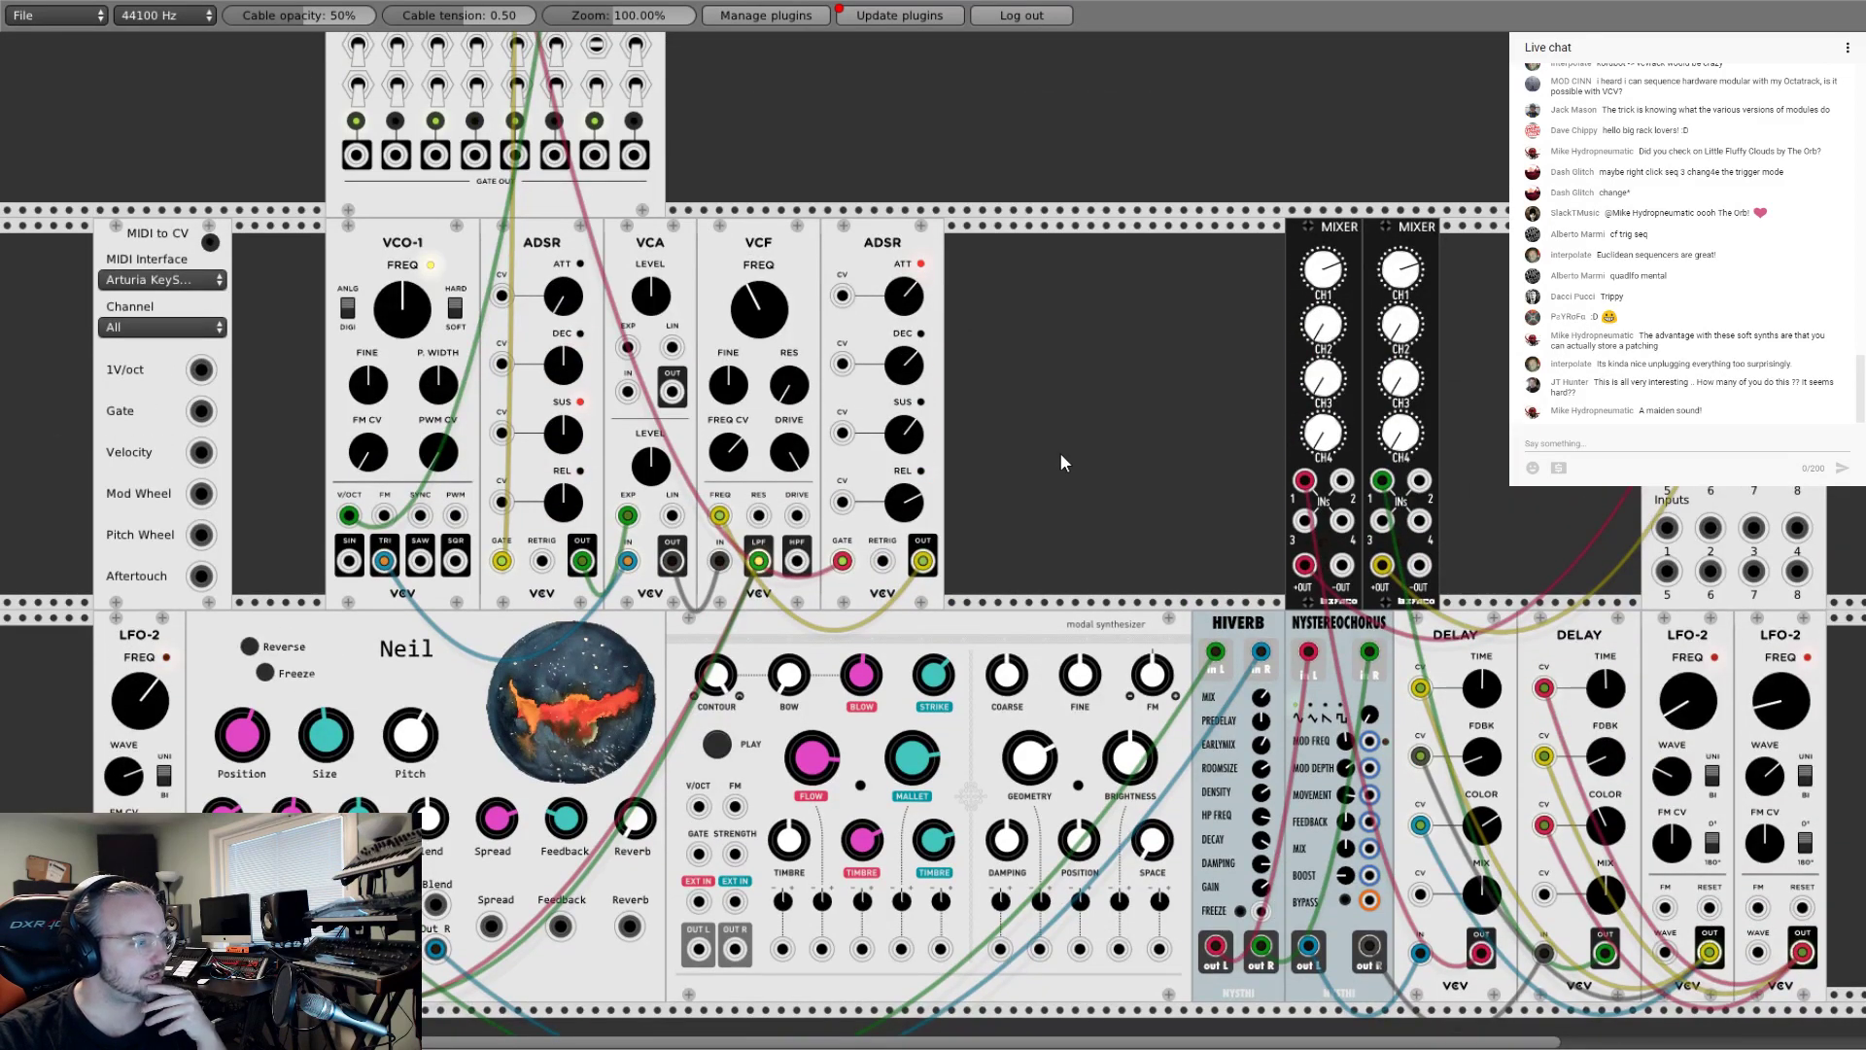
{"action": "right_click", "coordinate": [941, 638]}
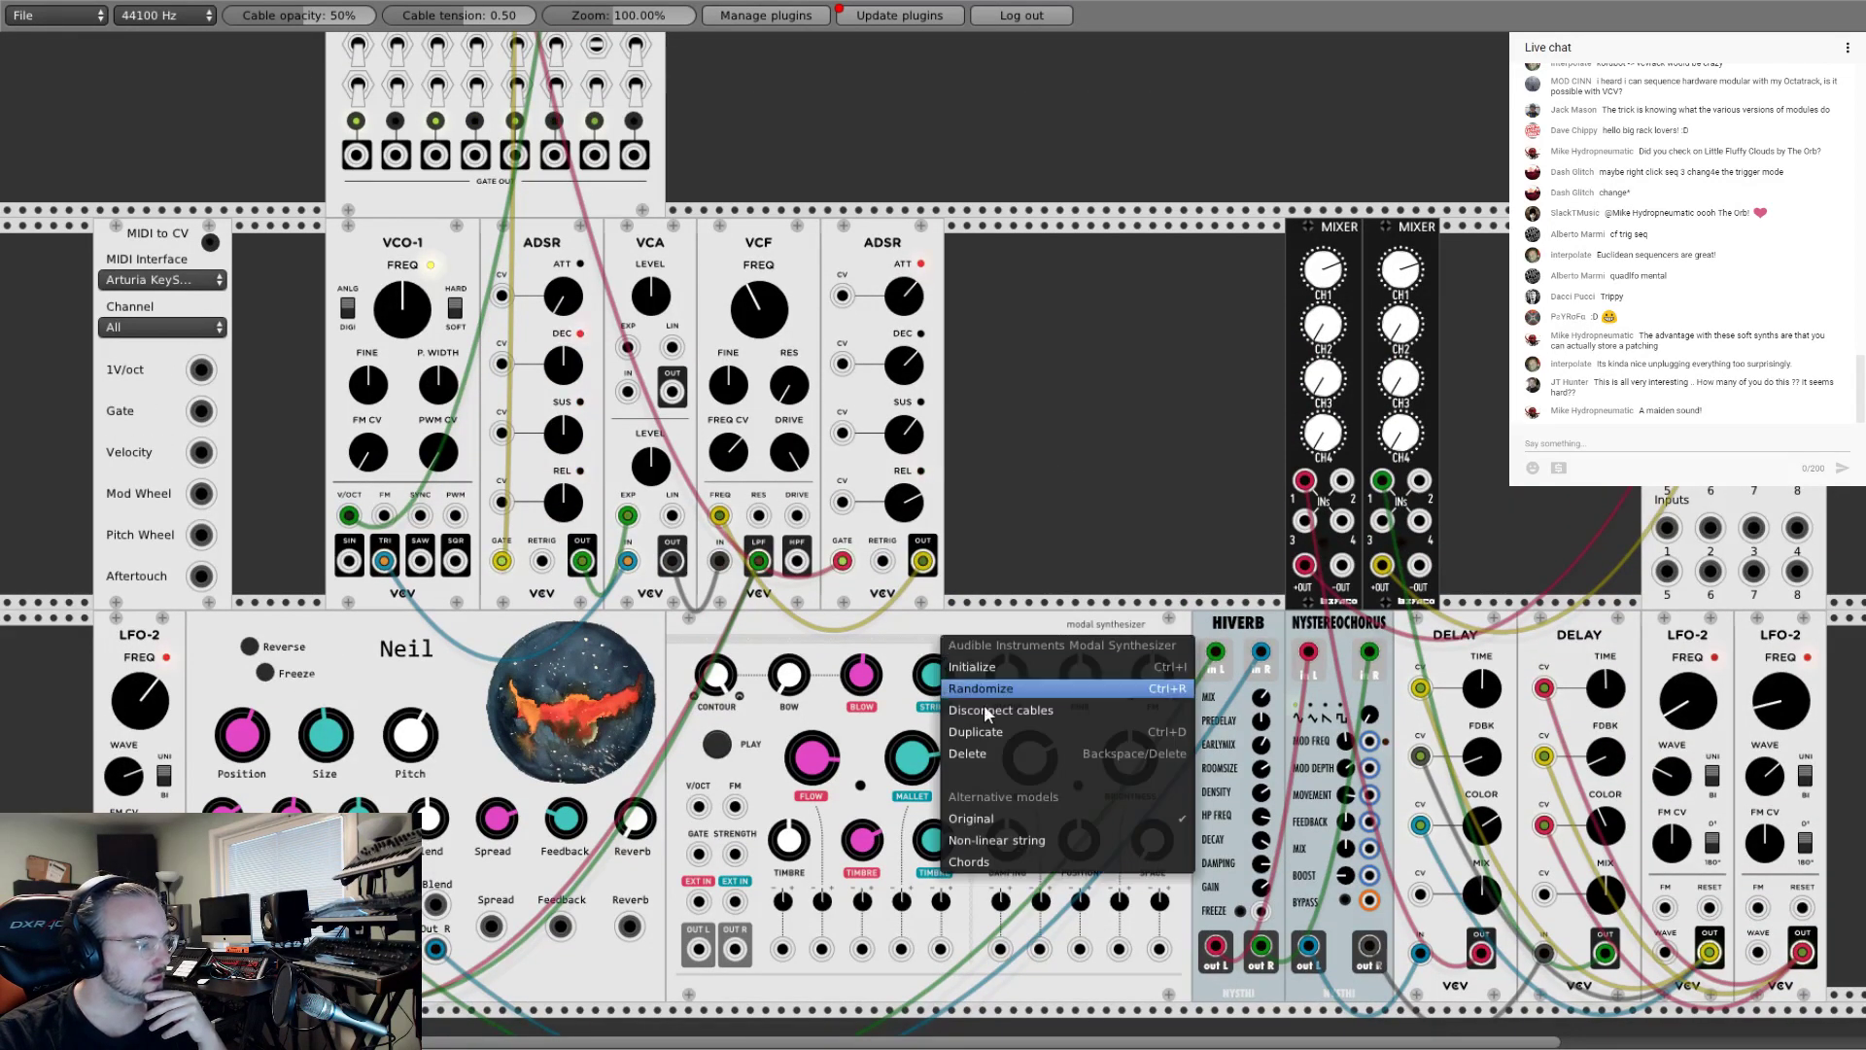
{"action": "left_click", "coordinate": [993, 757]}
{"action": "scroll", "coordinate": [1069, 758], "scroll_direction": "down", "scroll_amount": 4}
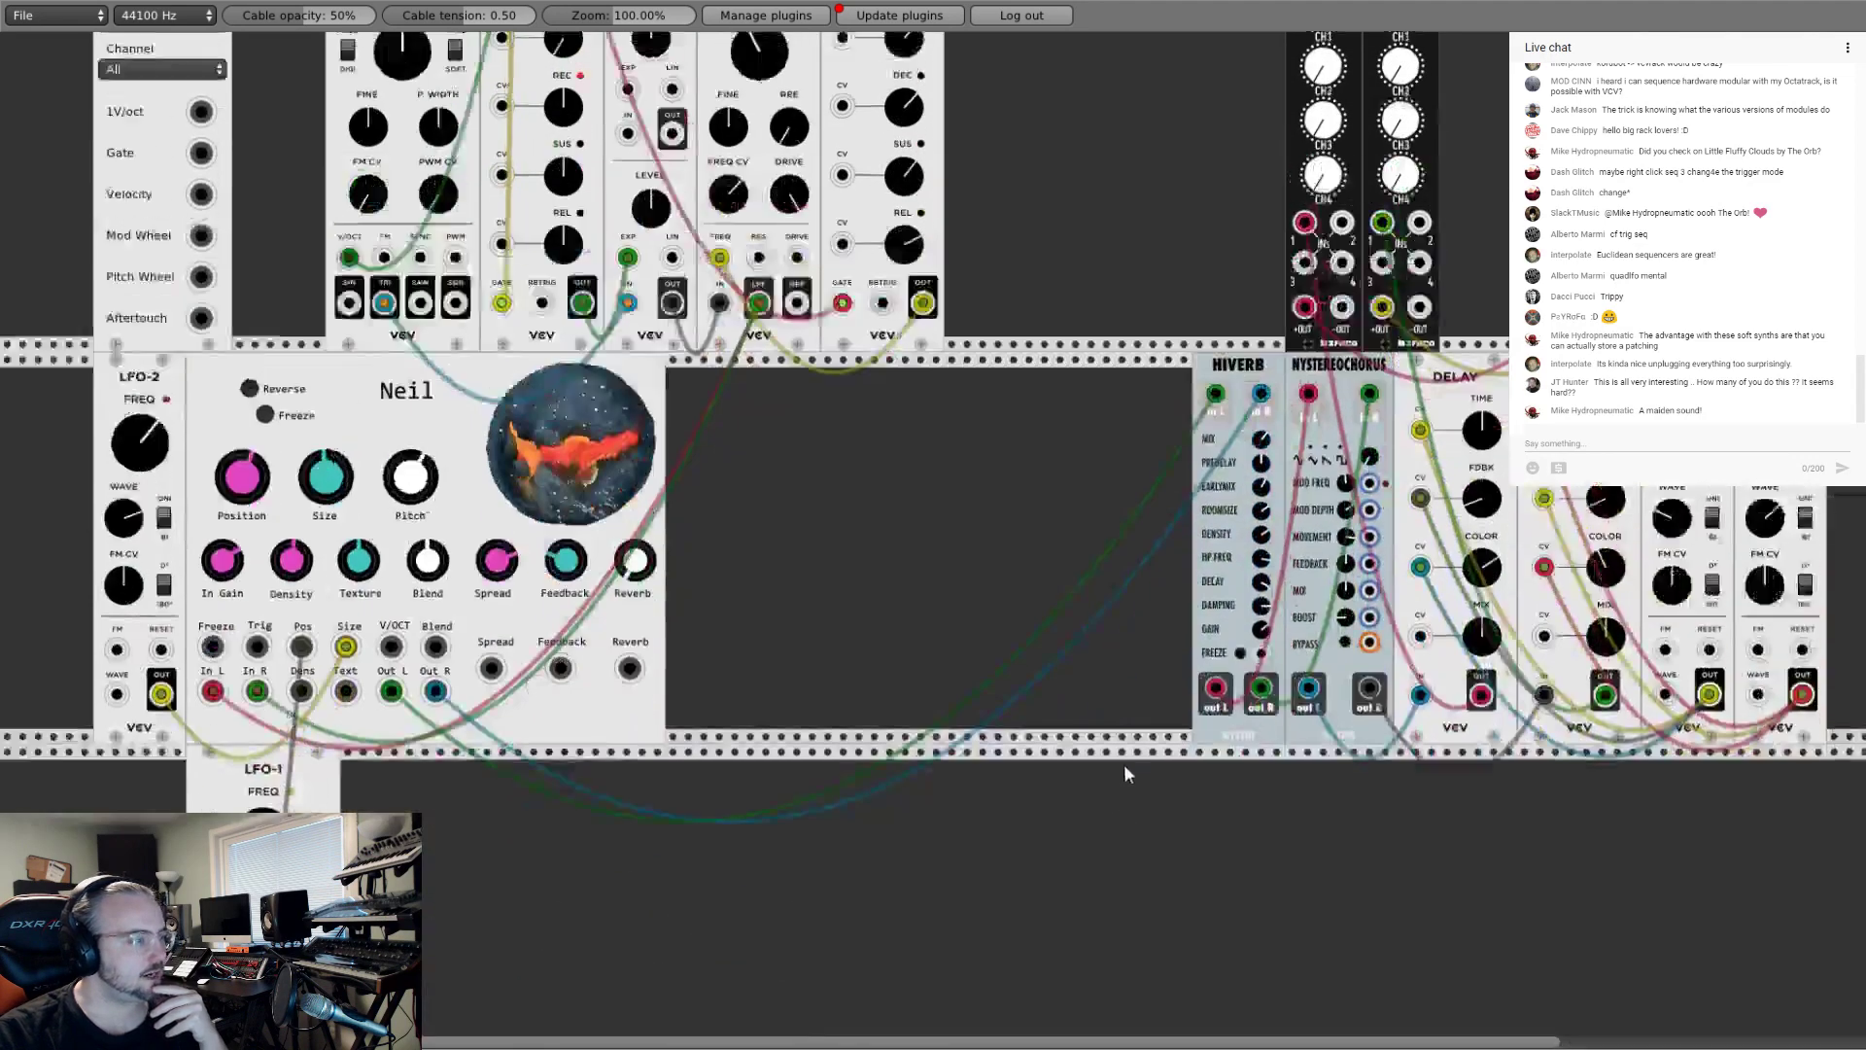
{"action": "scroll", "coordinate": [1124, 768], "scroll_direction": "up", "scroll_amount": 7}
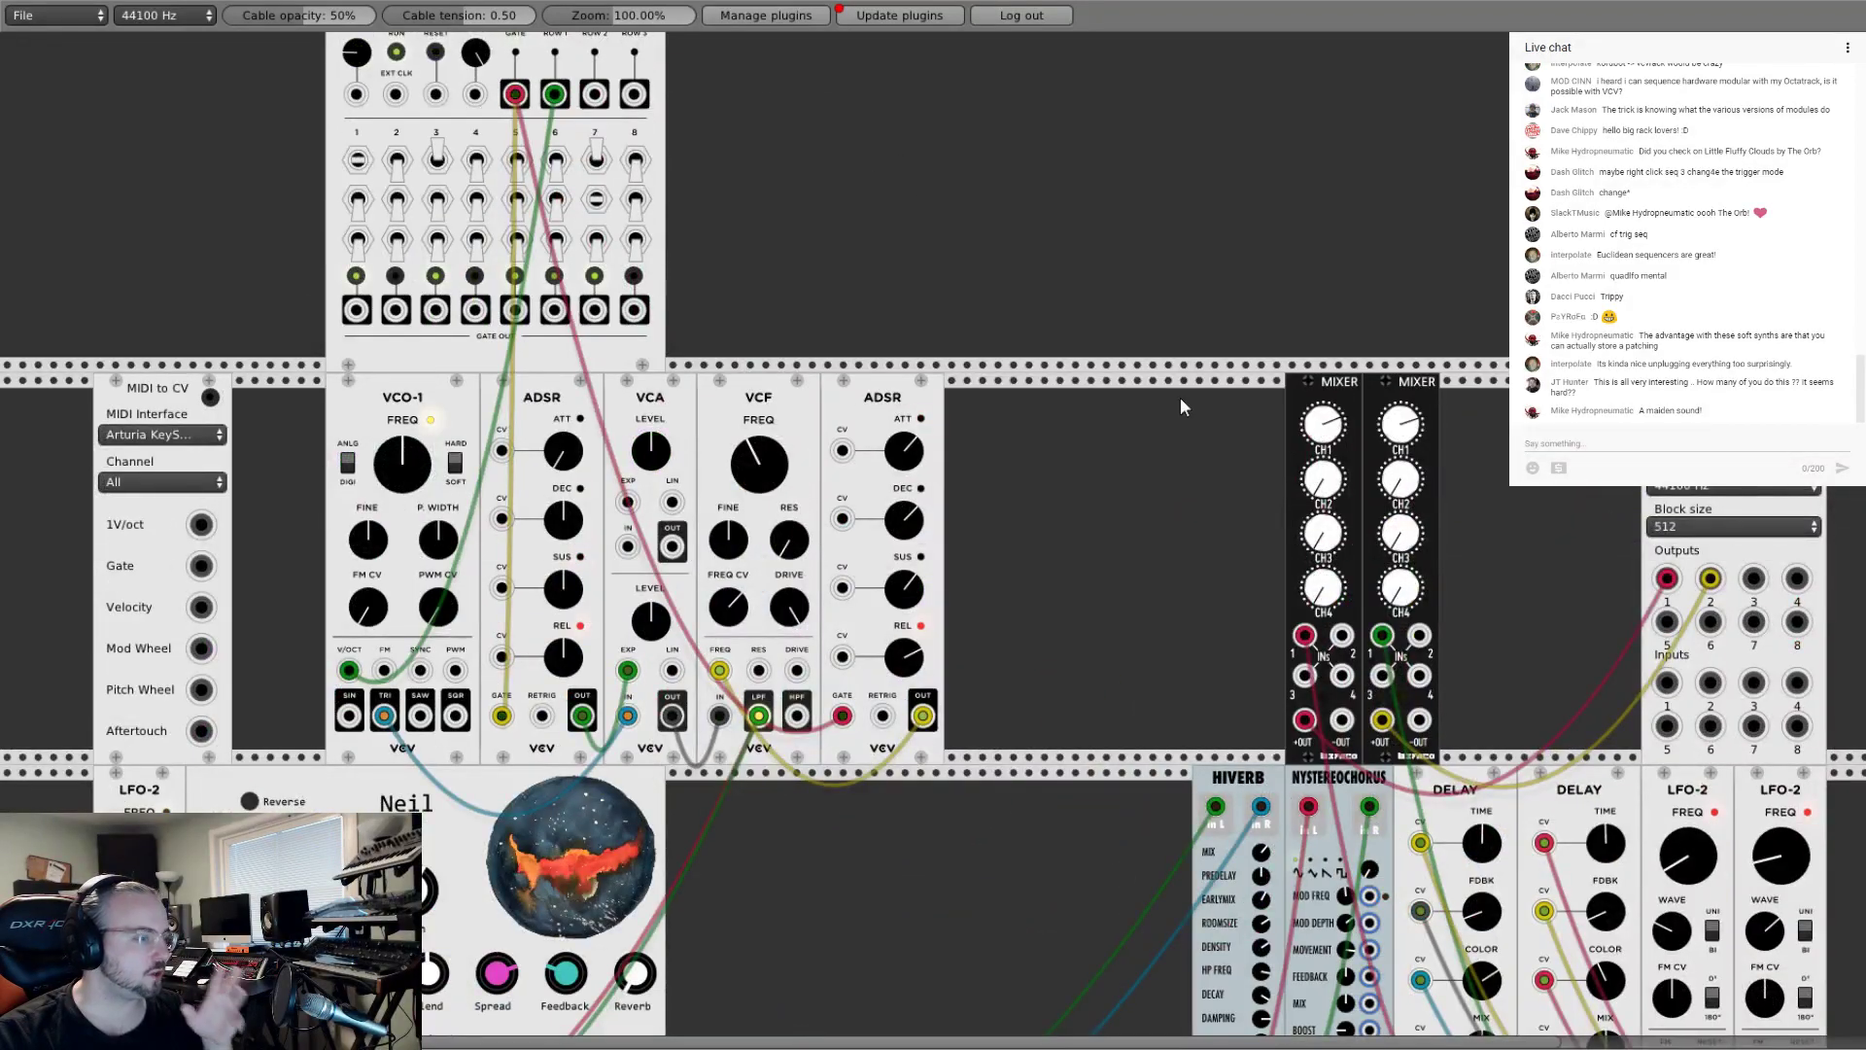
{"action": "scroll", "coordinate": [1118, 452], "scroll_direction": "down", "scroll_amount": 4}
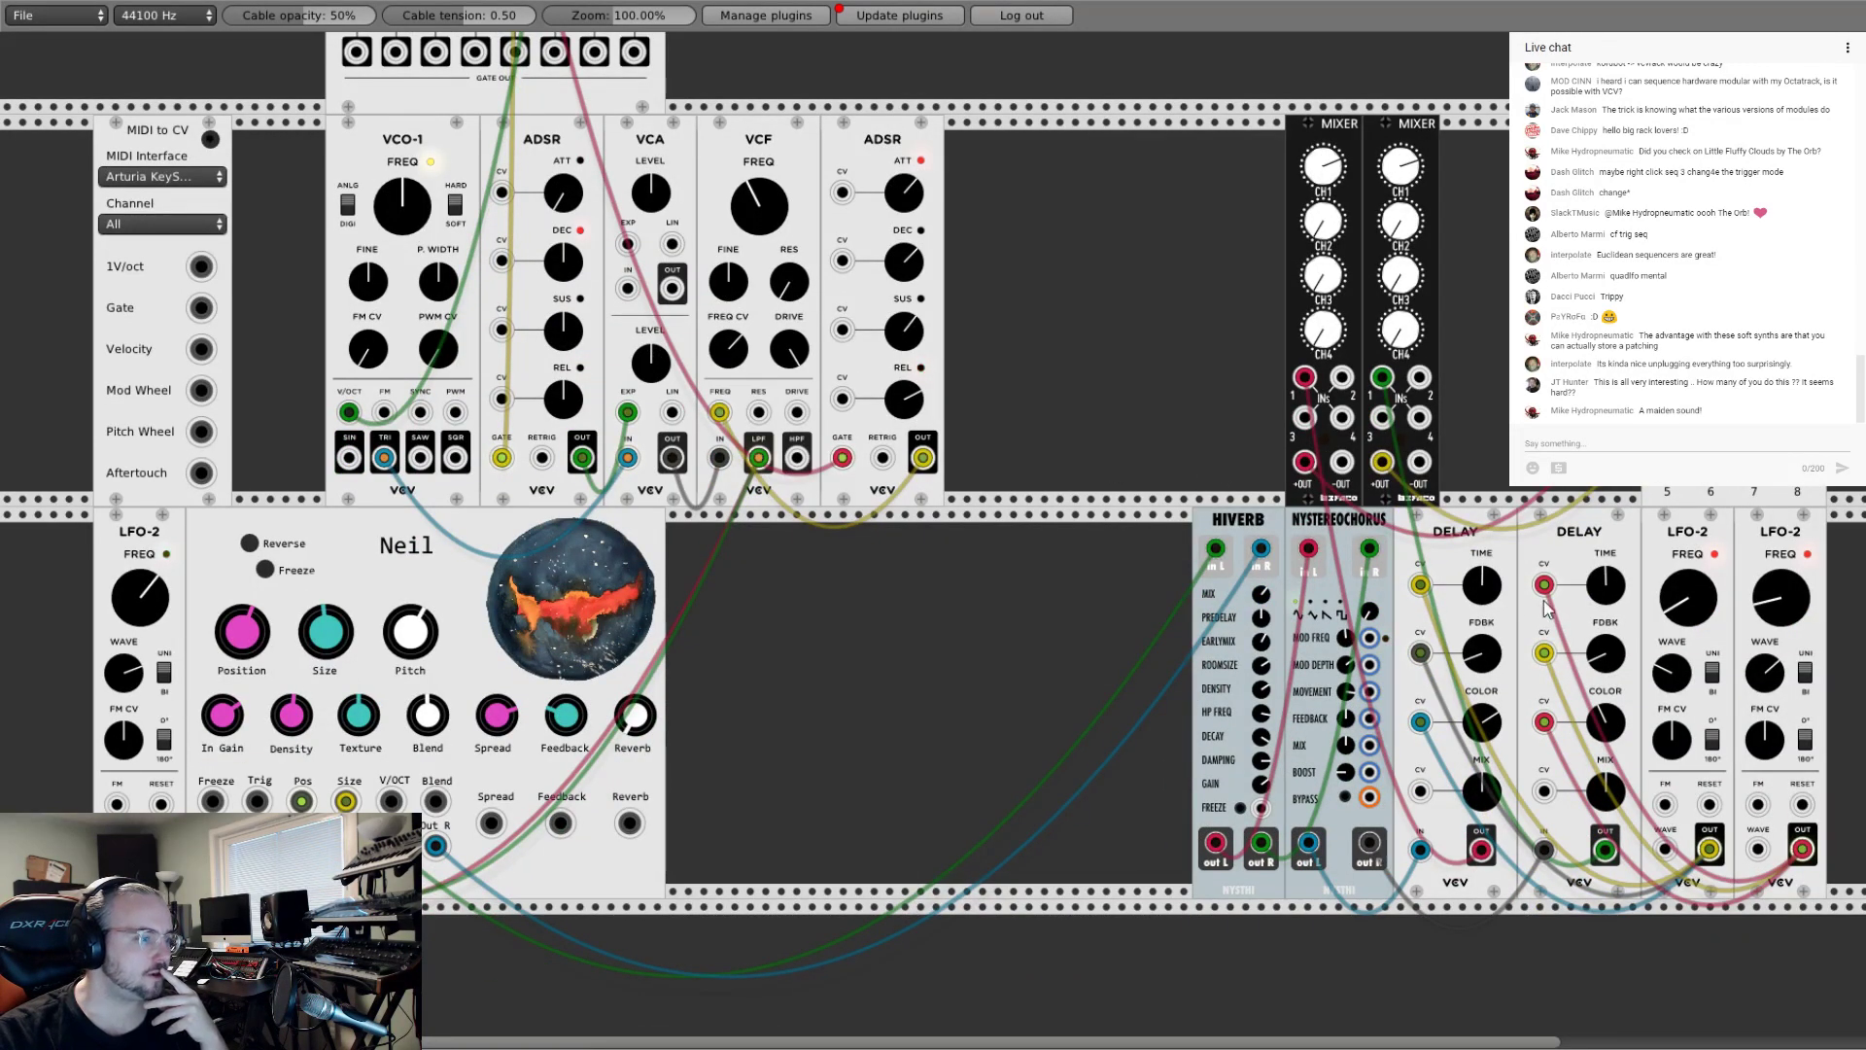
{"action": "scroll", "coordinate": [1279, 670], "scroll_direction": "down", "scroll_amount": 4}
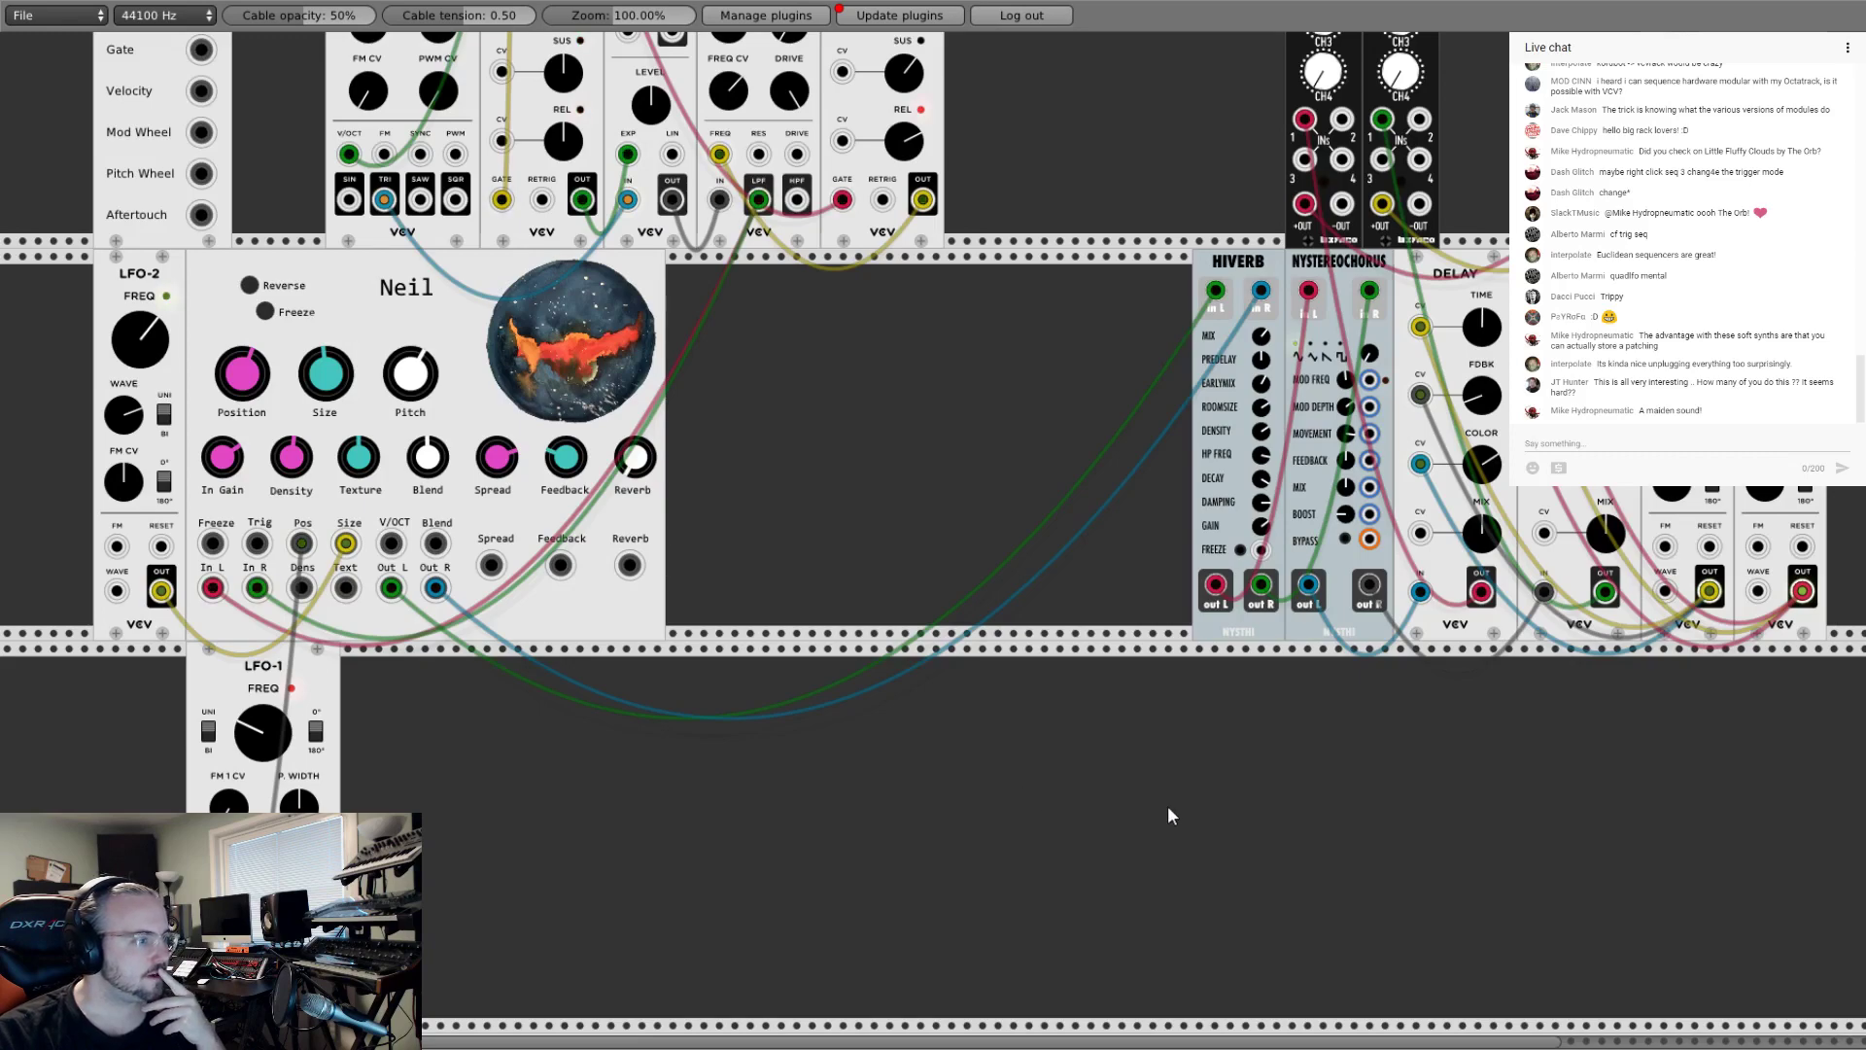
{"action": "scroll", "coordinate": [1166, 816], "scroll_direction": "up", "scroll_amount": 6}
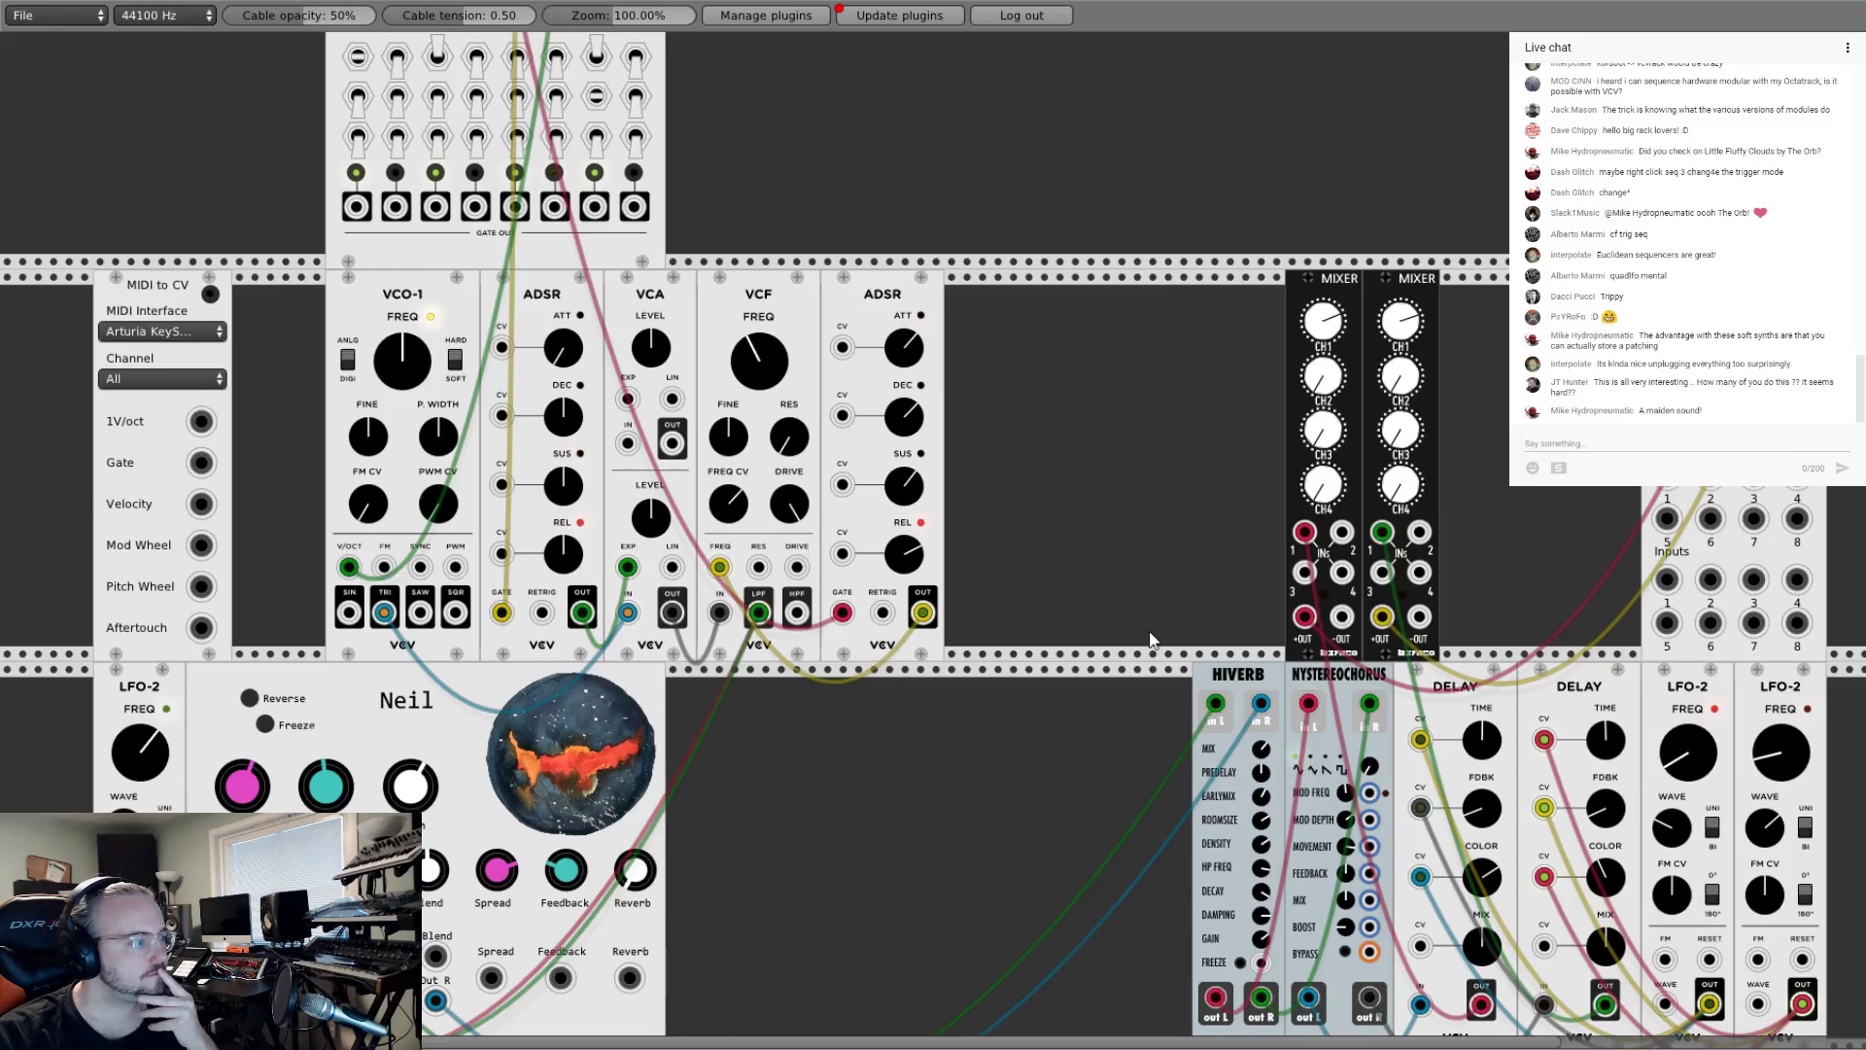
{"action": "scroll", "coordinate": [1152, 638], "scroll_direction": "up", "scroll_amount": 2}
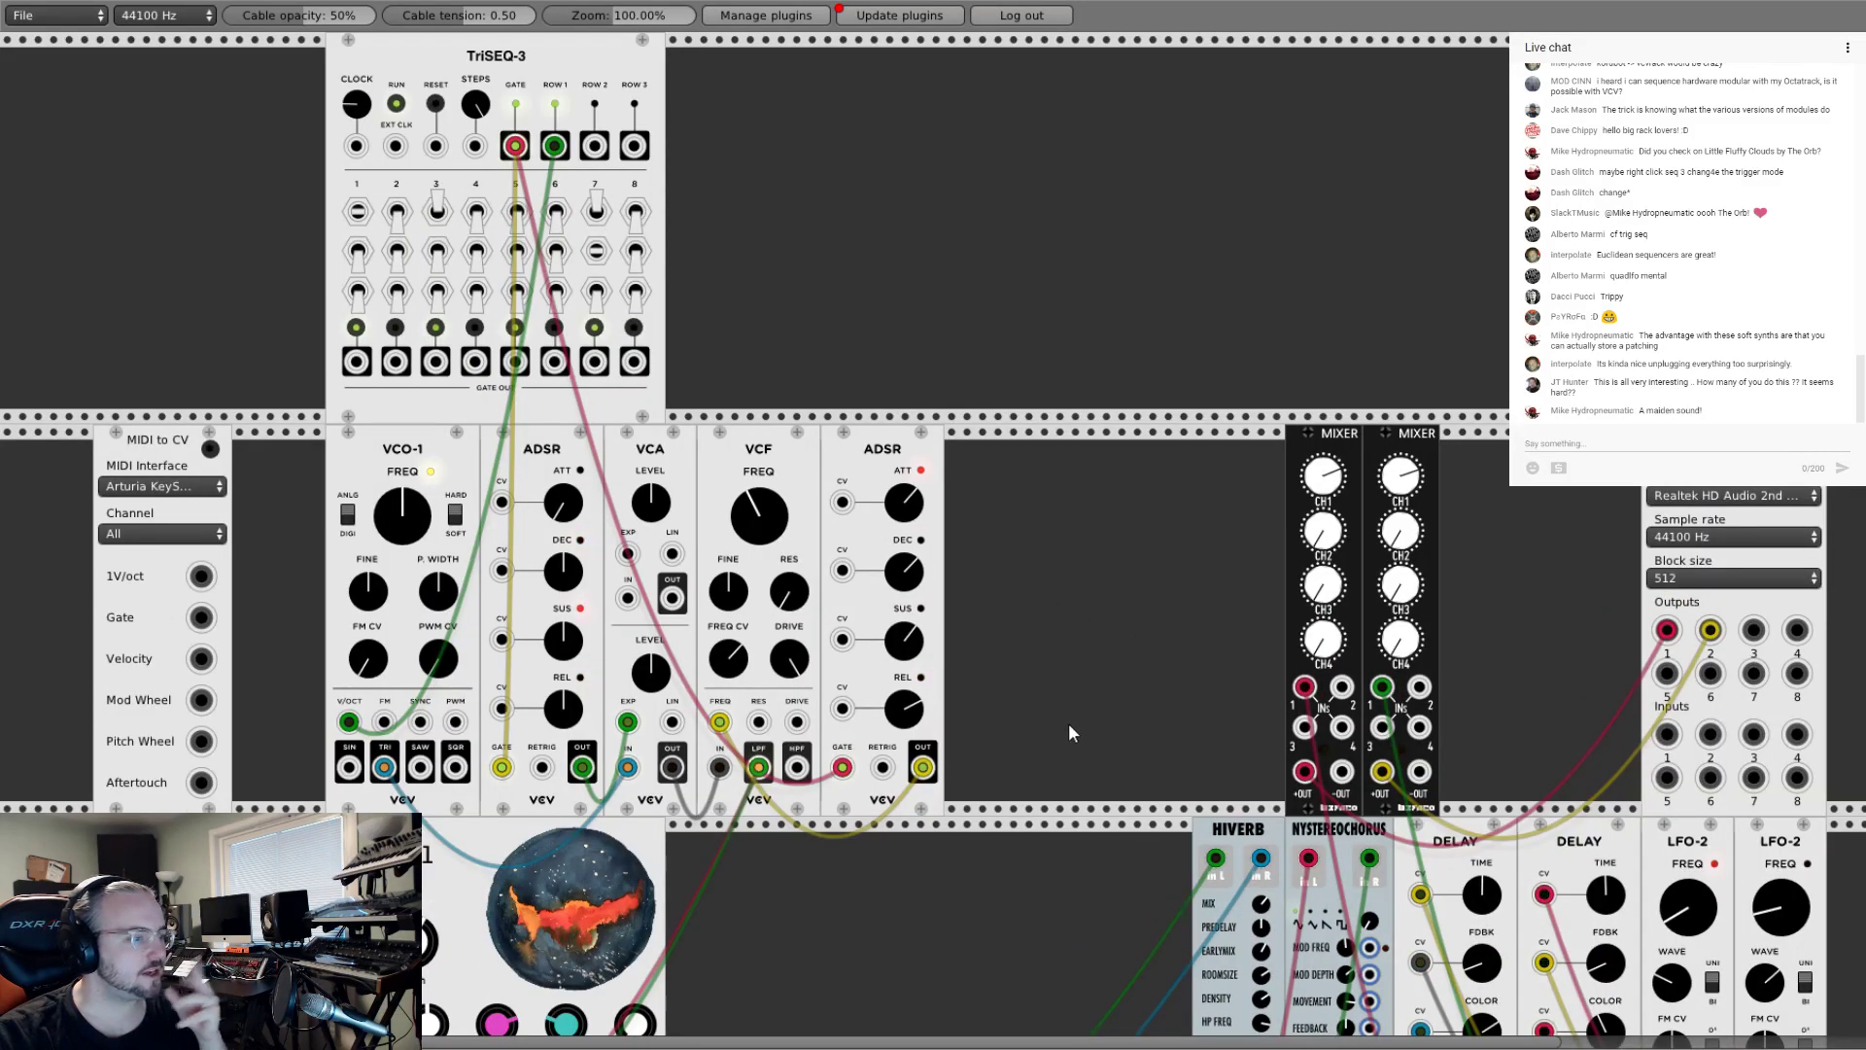
Step: Add a second LFO-1 module in the gap beside Neil and move it directly against the Hiverb module
{"action": "scroll", "coordinate": [1069, 734], "scroll_direction": "down", "scroll_amount": 5}
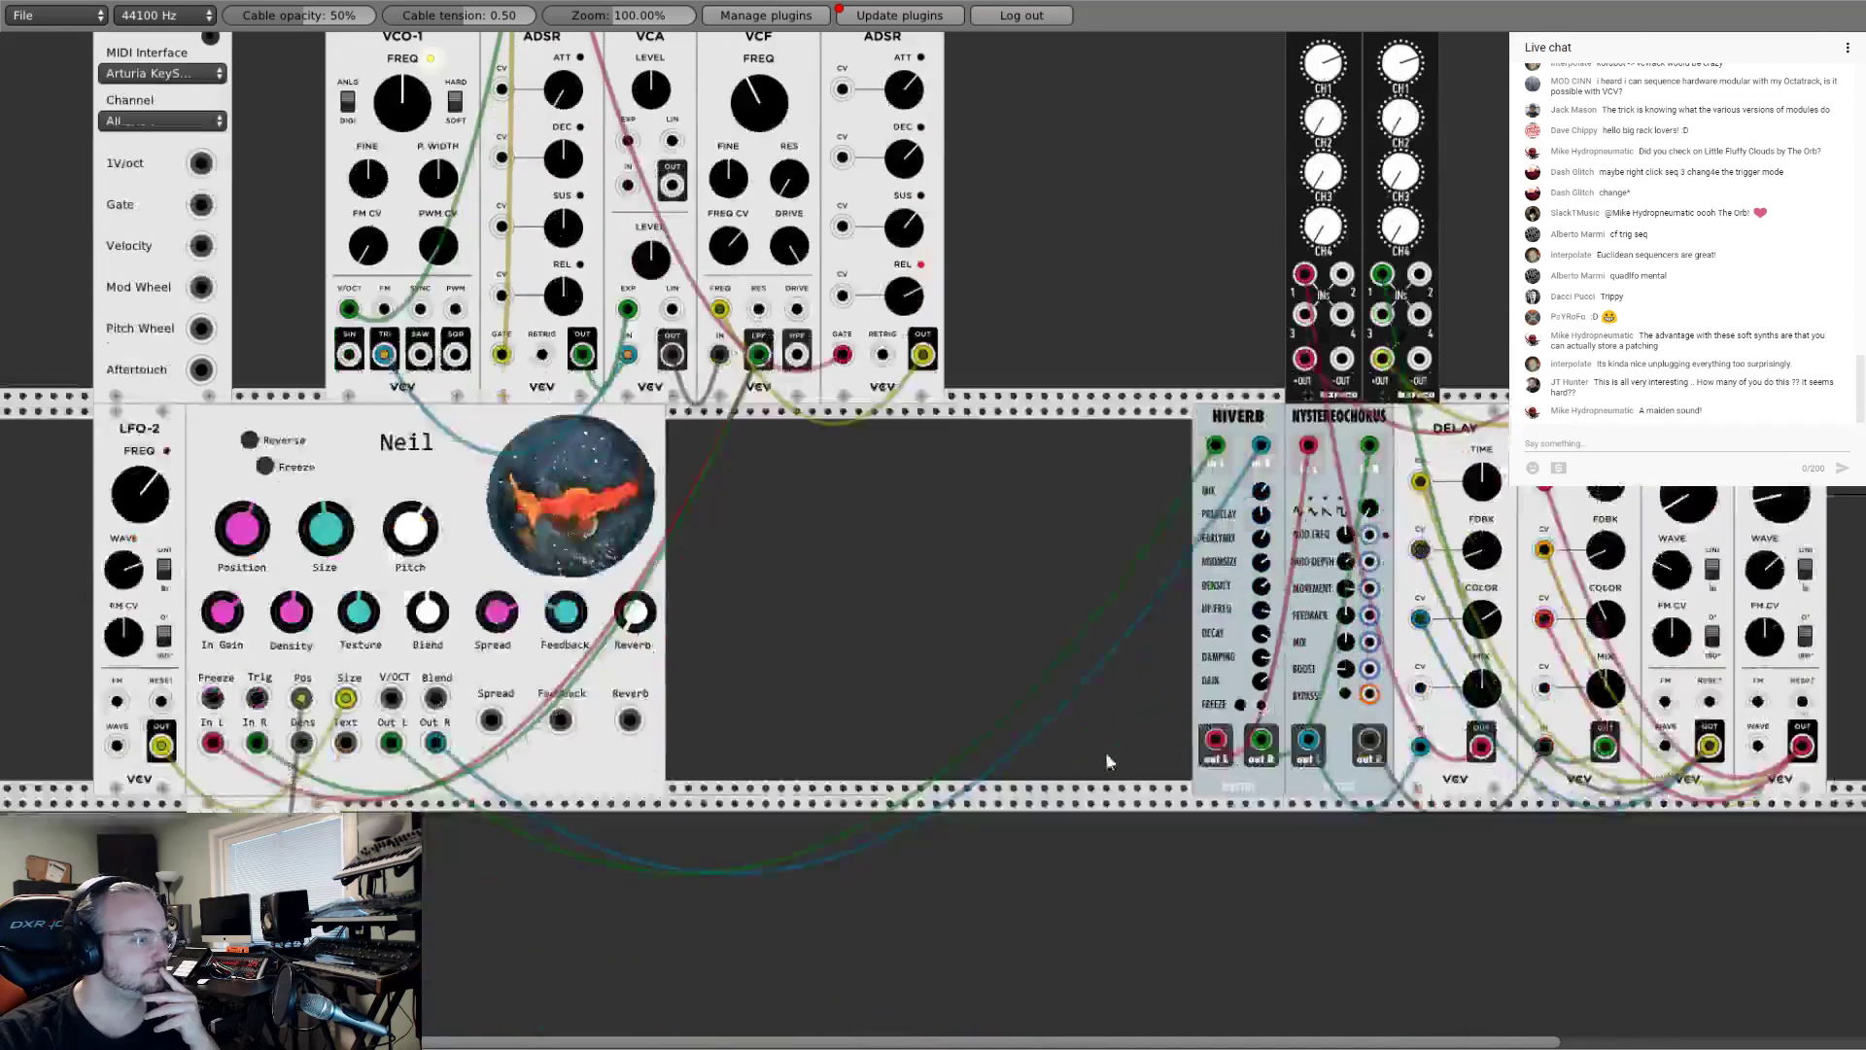
{"action": "scroll", "coordinate": [1108, 863], "scroll_direction": "down", "scroll_amount": 1}
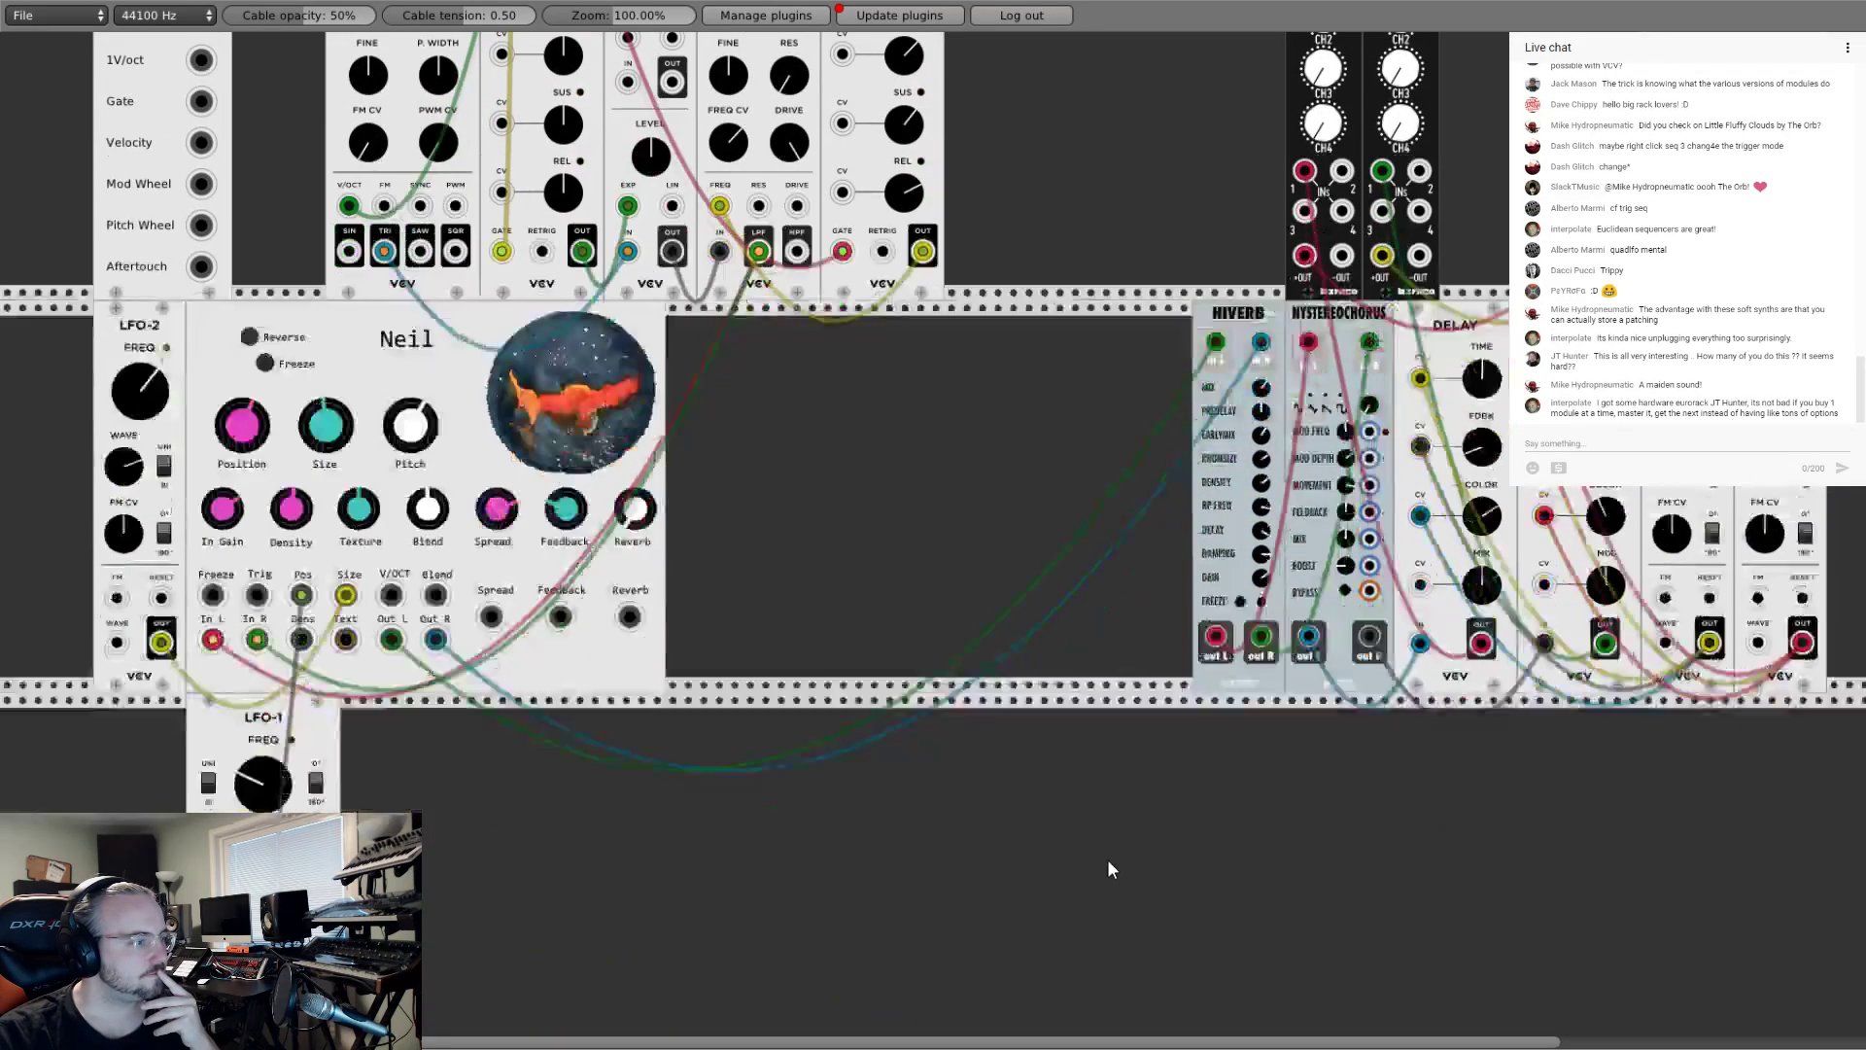
{"action": "right_click", "coordinate": [954, 560]}
{"action": "left_click", "coordinate": [936, 570]}
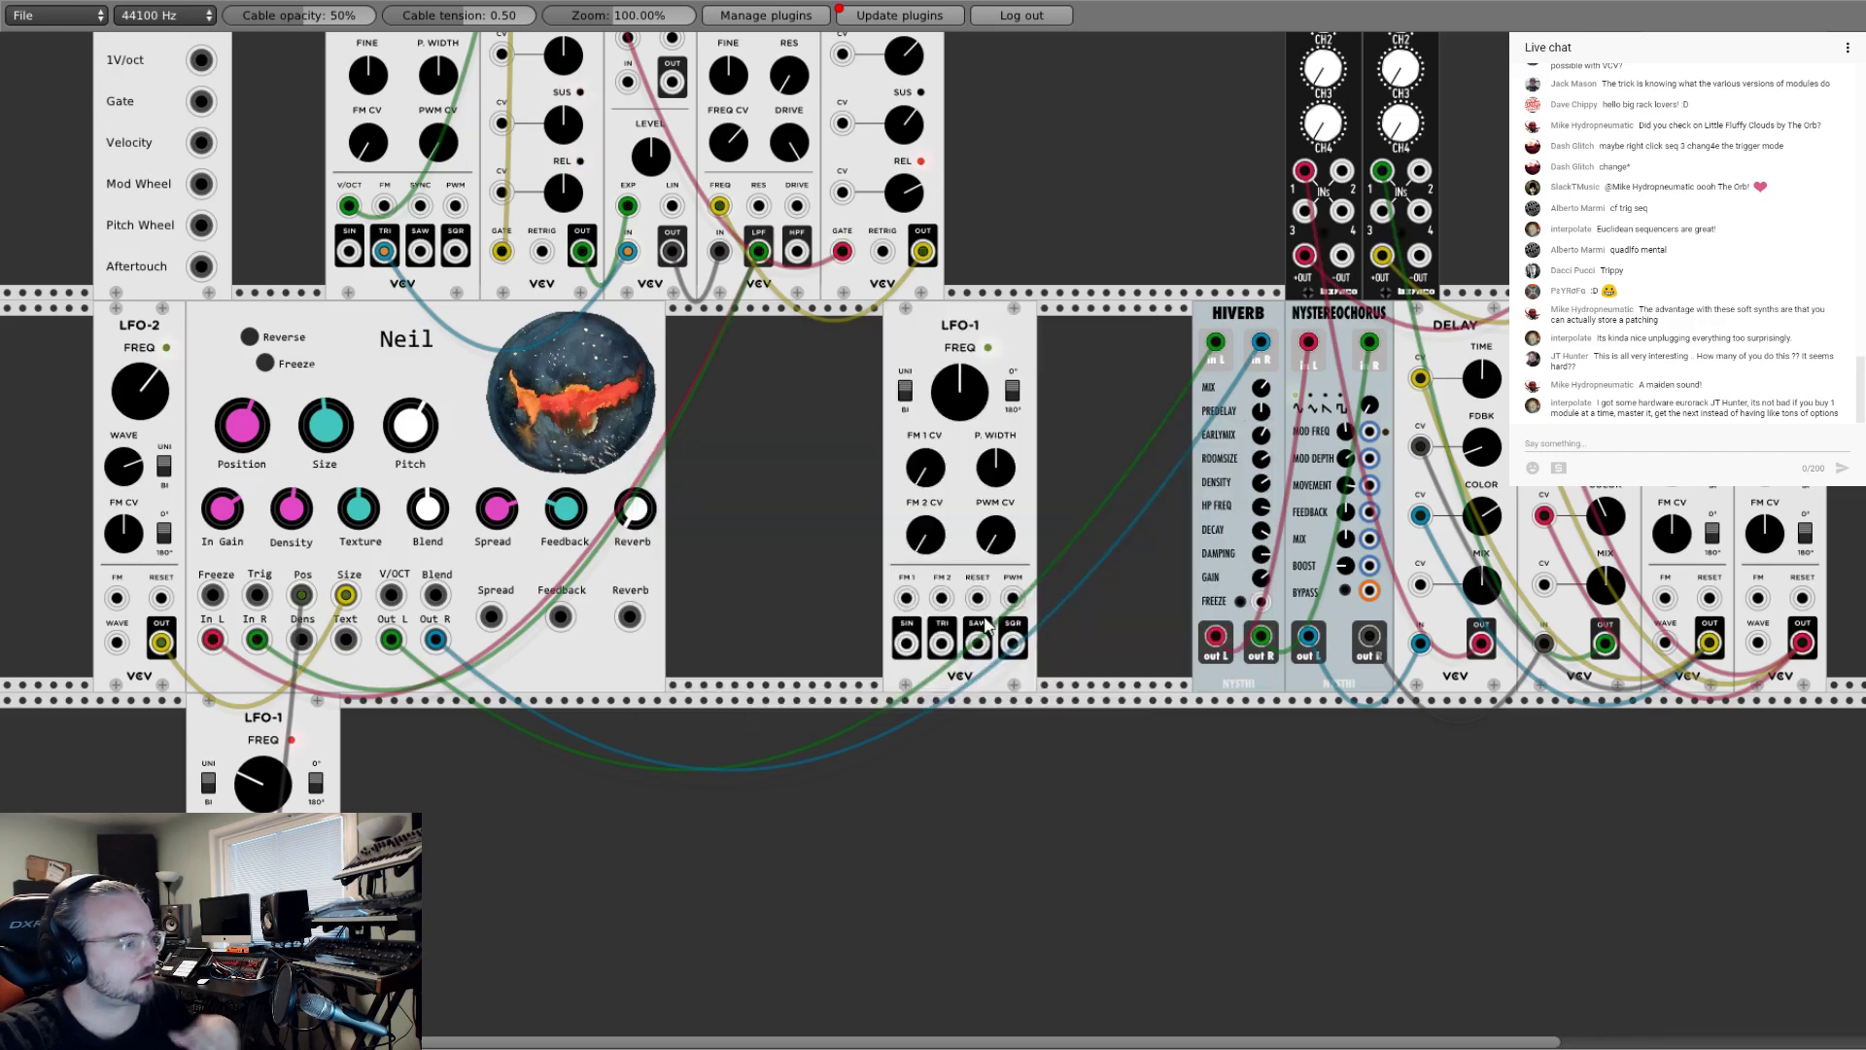
{"action": "left_click_drag", "start_coordinate": [1009, 353], "coordinate": [1165, 348]}
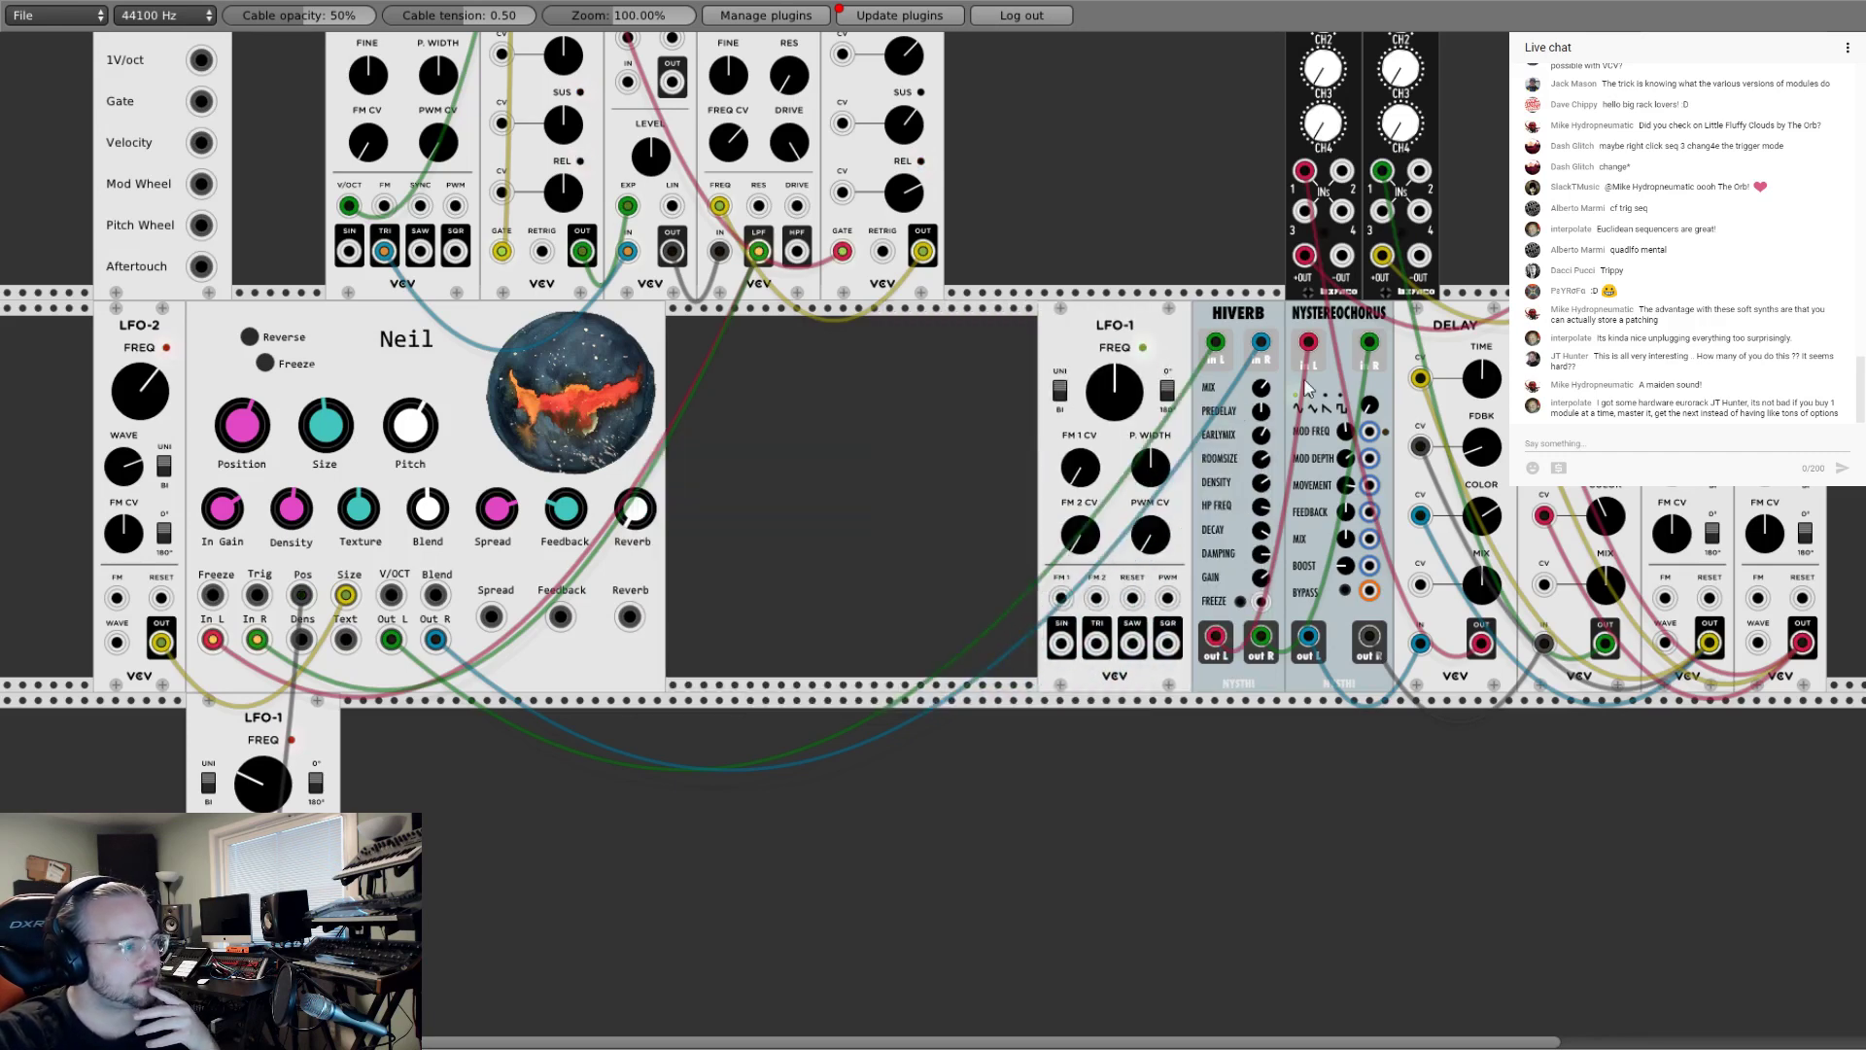
Step: Patch the new LFO-1's SIN, TRI, SAW and SQR outputs to Nystereochorus's Mod Depth, Movement, Feedback and Mod Freq inputs respectively
{"action": "mouse_move", "coordinate": [1061, 641]}
{"action": "left_mouse_down"}
{"action": "mouse_move", "coordinate": [1194, 591]}
{"action": "mouse_move", "coordinate": [1220, 541]}
{"action": "mouse_move", "coordinate": [1302, 515]}
{"action": "mouse_move", "coordinate": [1369, 458]}
{"action": "left_mouse_up"}
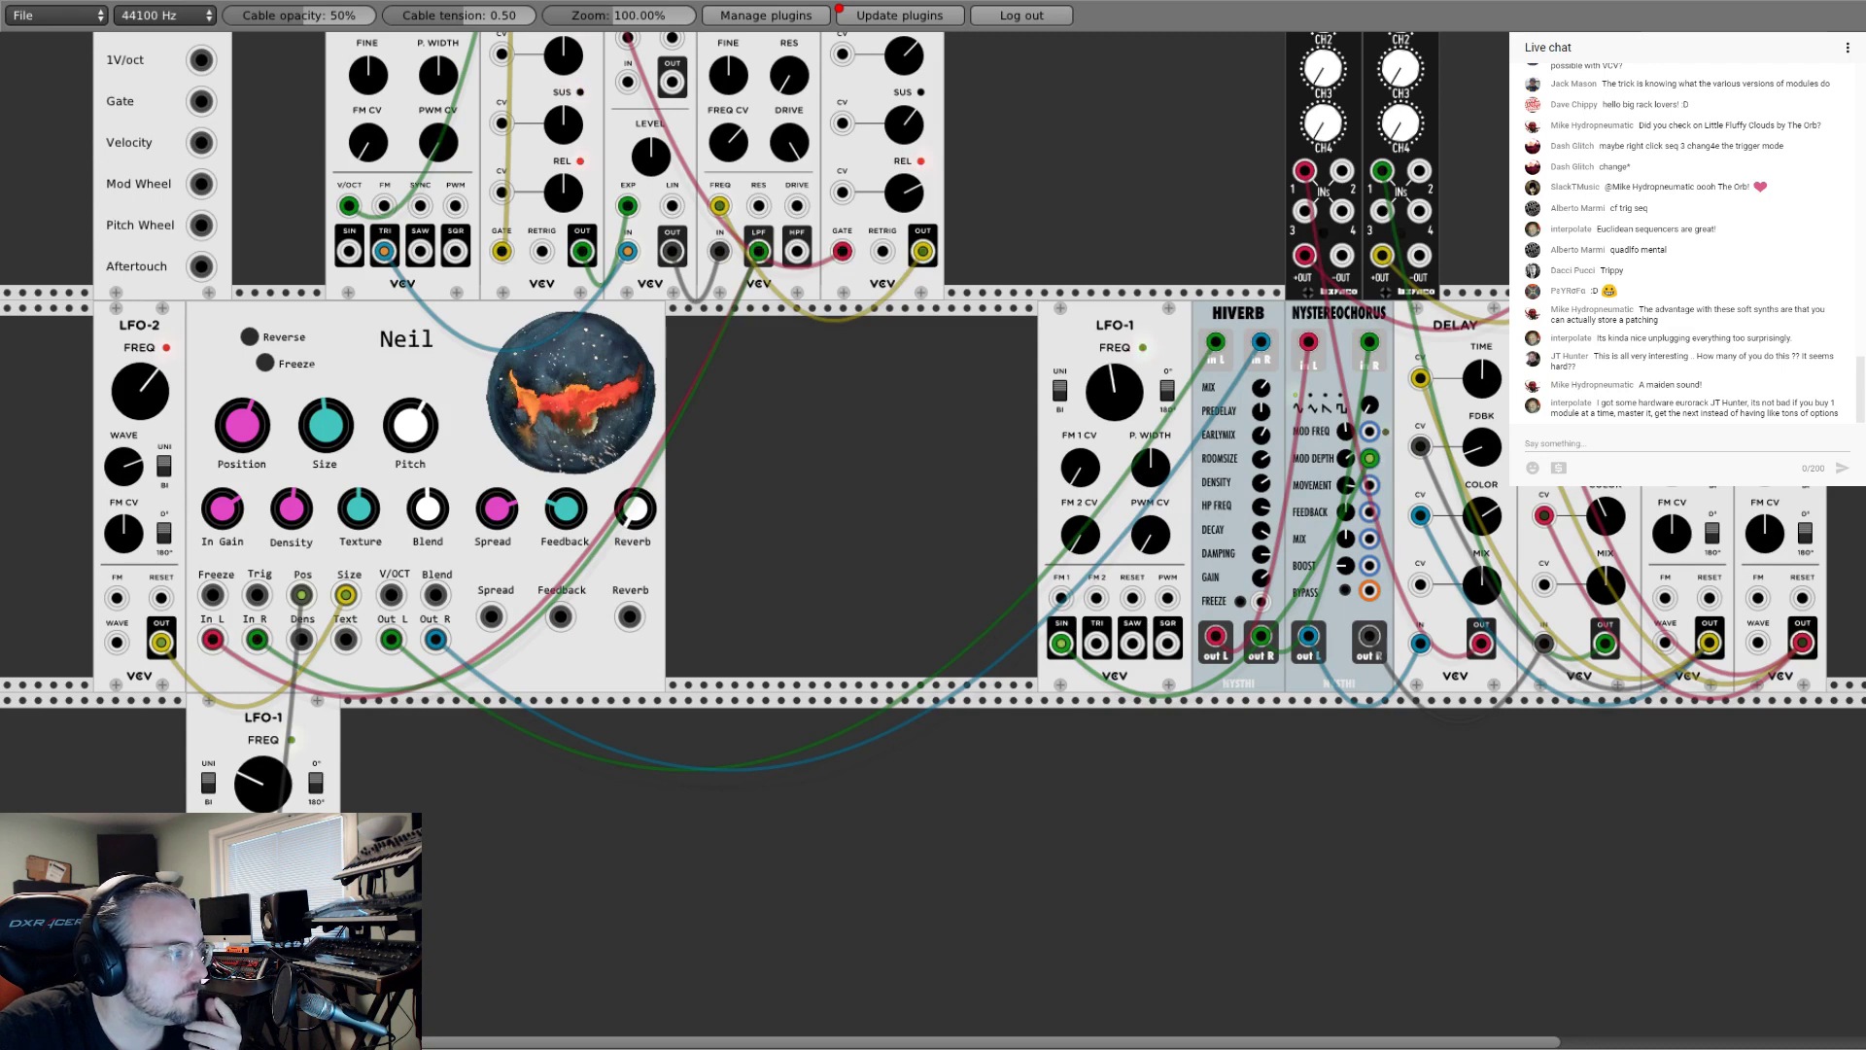
{"action": "left_click_drag", "start_coordinate": [1097, 642], "coordinate": [1384, 488]}
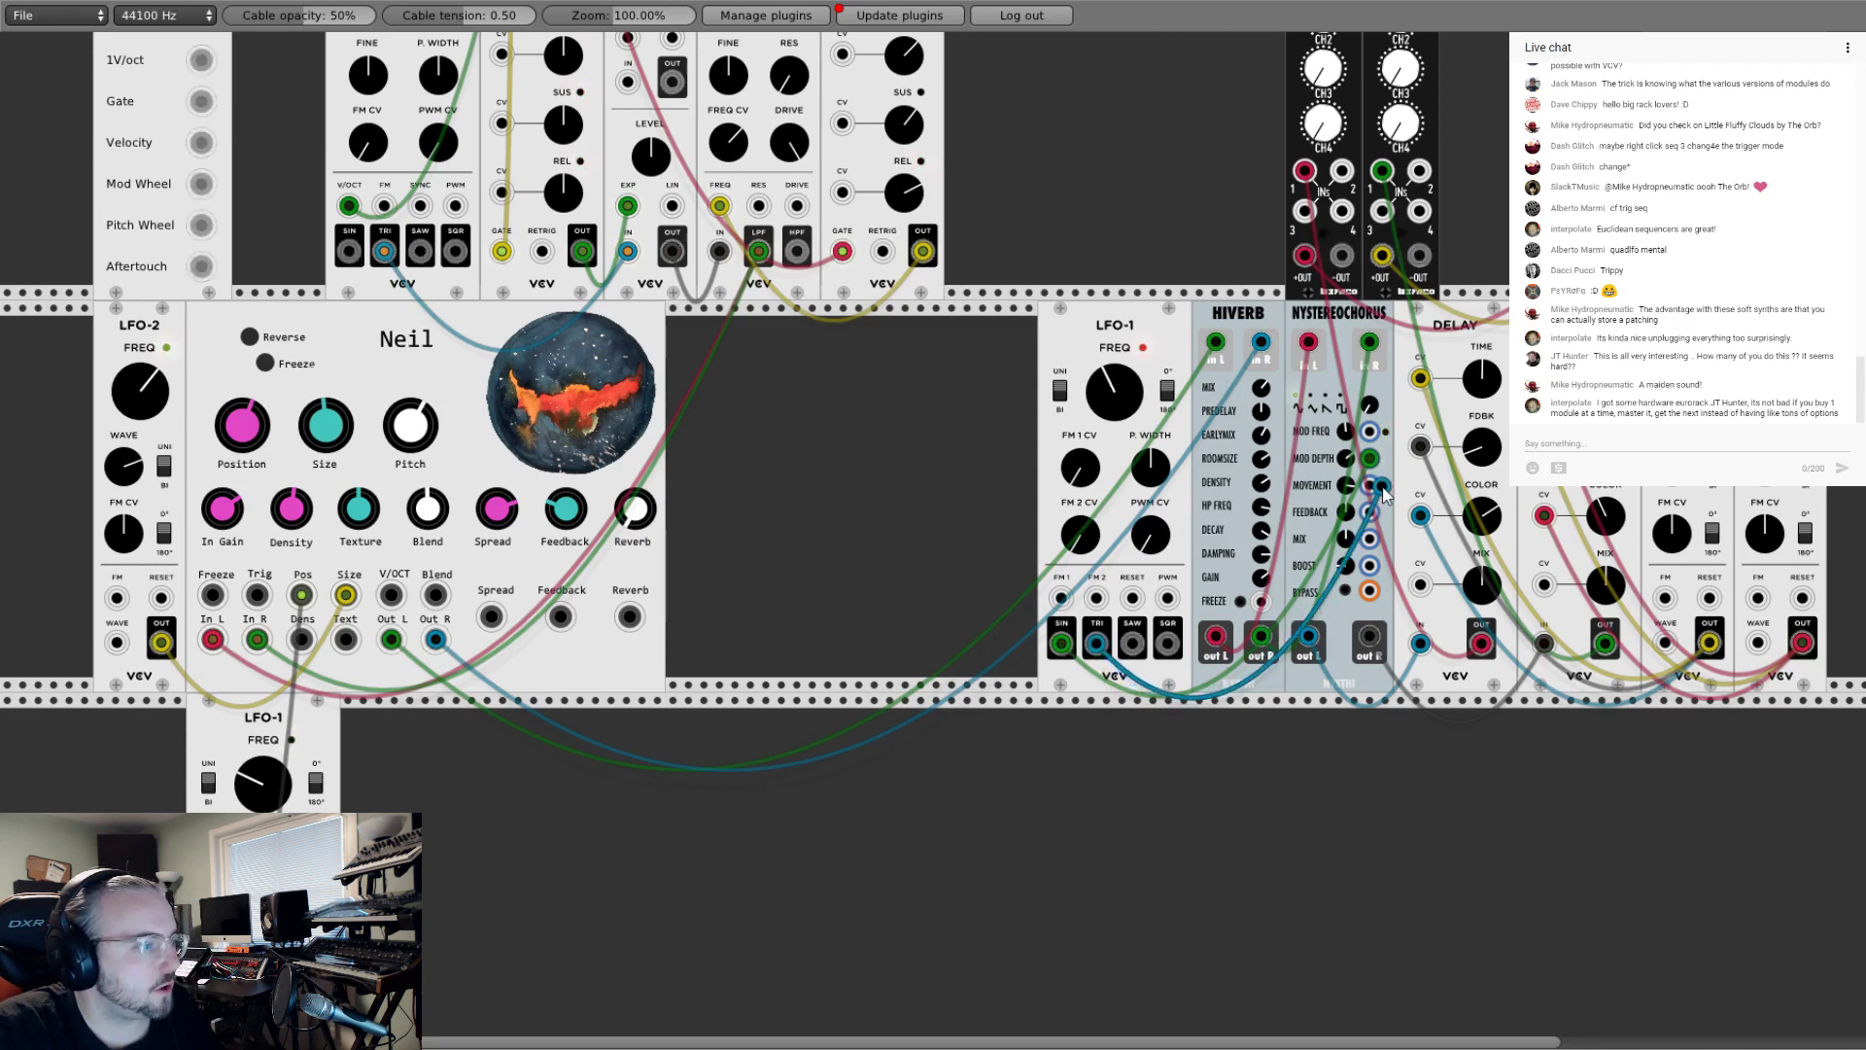
{"action": "left_click_drag", "start_coordinate": [1132, 641], "coordinate": [1369, 513]}
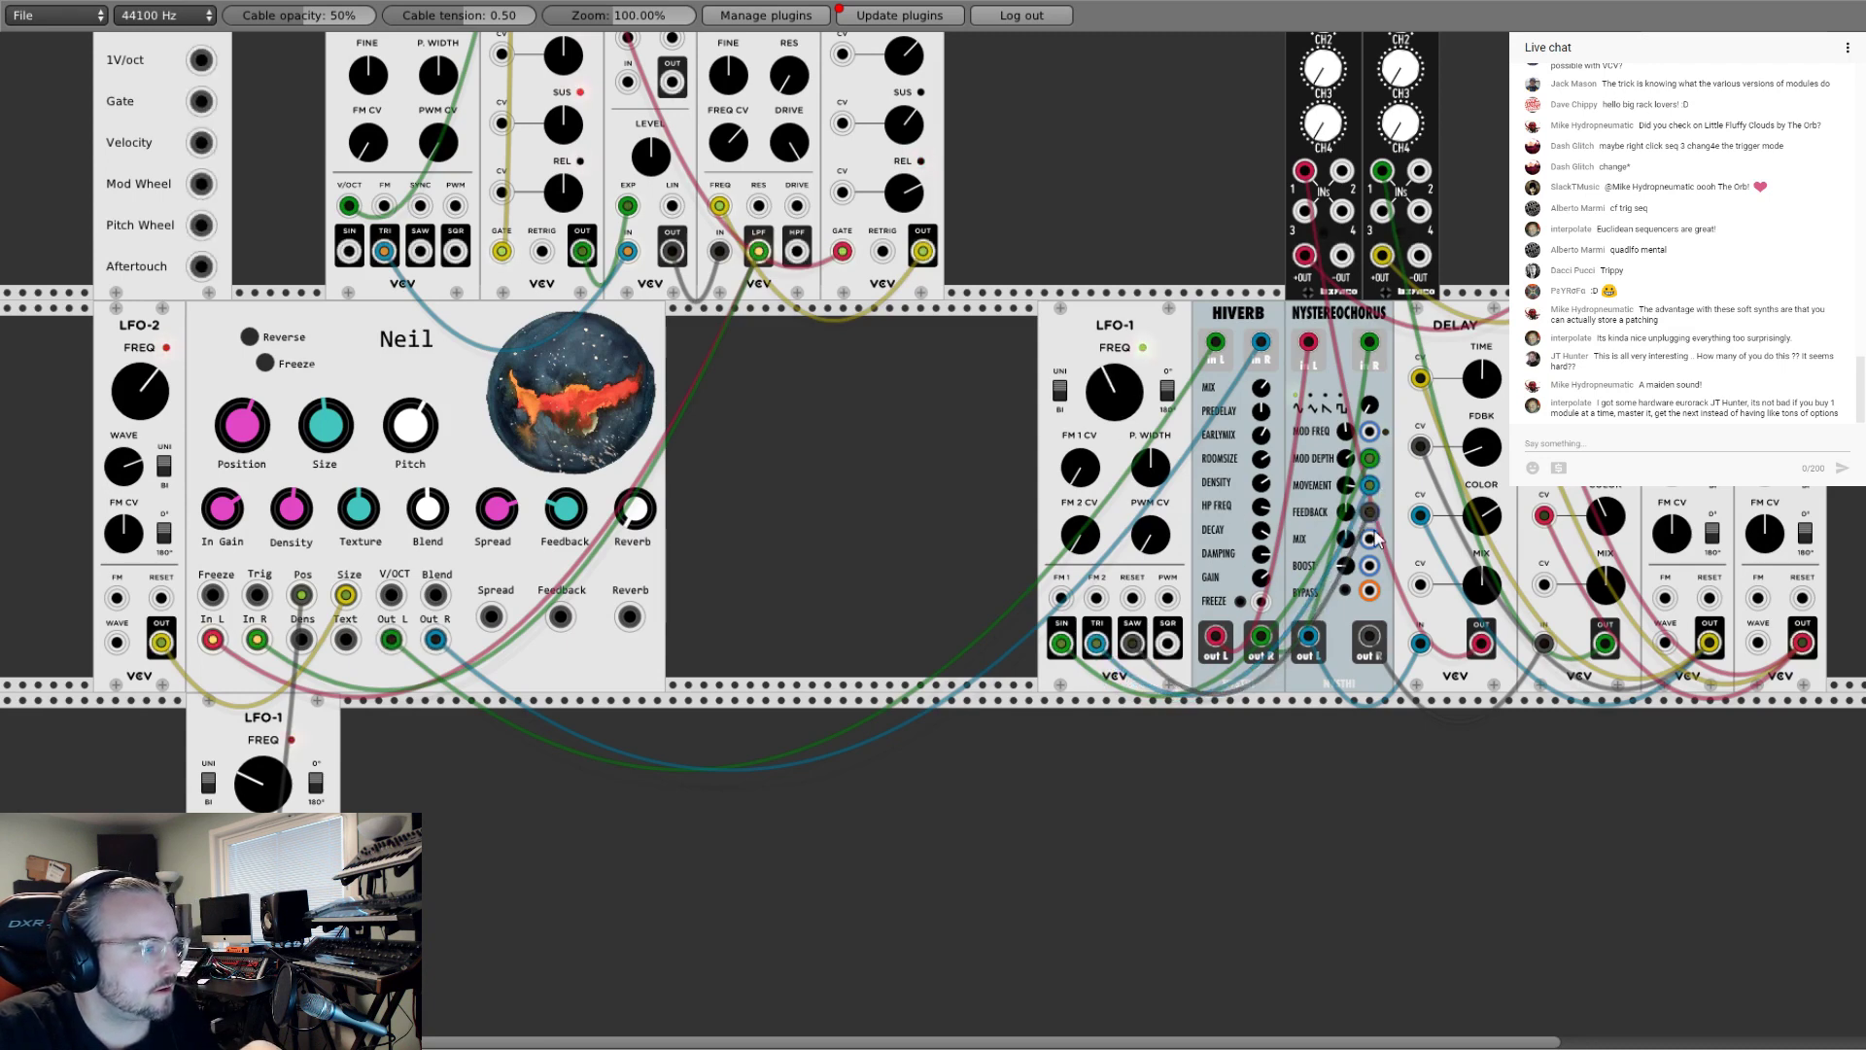
{"action": "left_click_drag", "start_coordinate": [1167, 641], "coordinate": [1369, 430]}
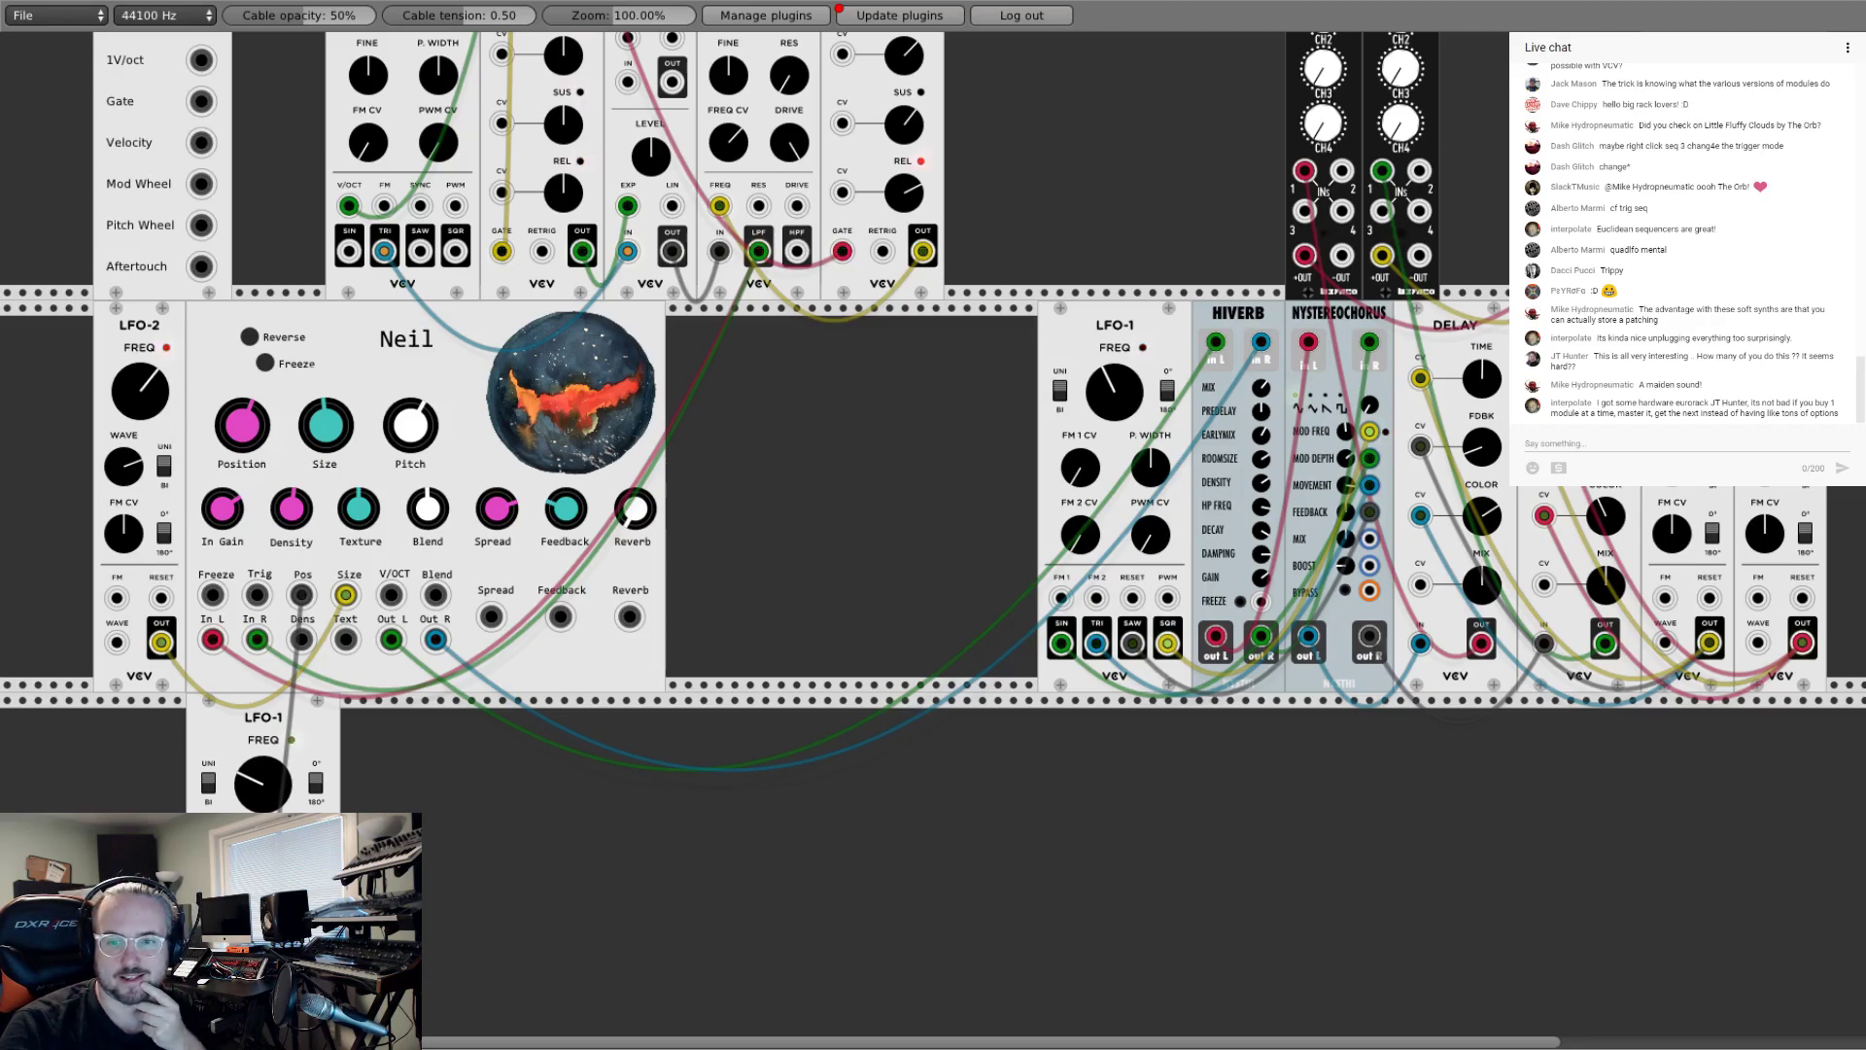
{"action": "scroll", "coordinate": [933, 535], "scroll_direction": "up", "scroll_amount": 10}
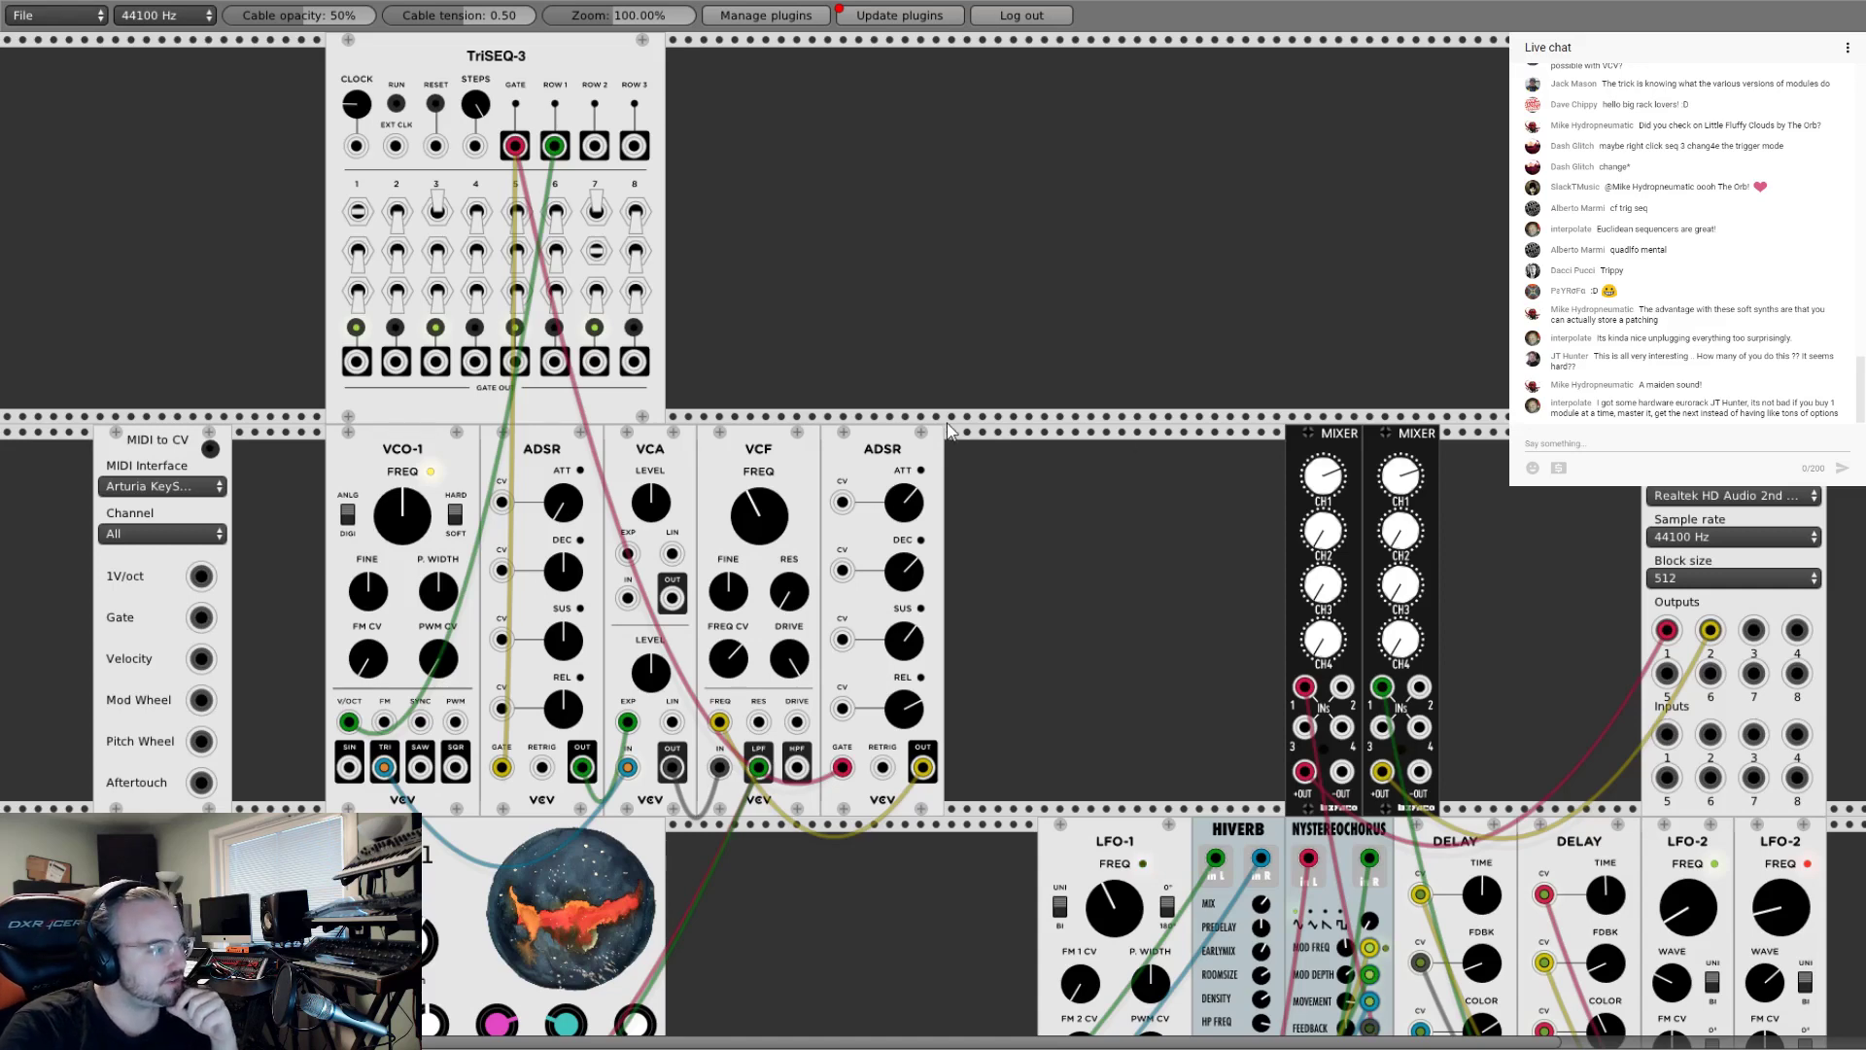
{"action": "scroll", "coordinate": [1075, 532], "scroll_direction": "down", "scroll_amount": 3}
{"action": "scroll", "coordinate": [1057, 565], "scroll_direction": "down", "scroll_amount": 1}
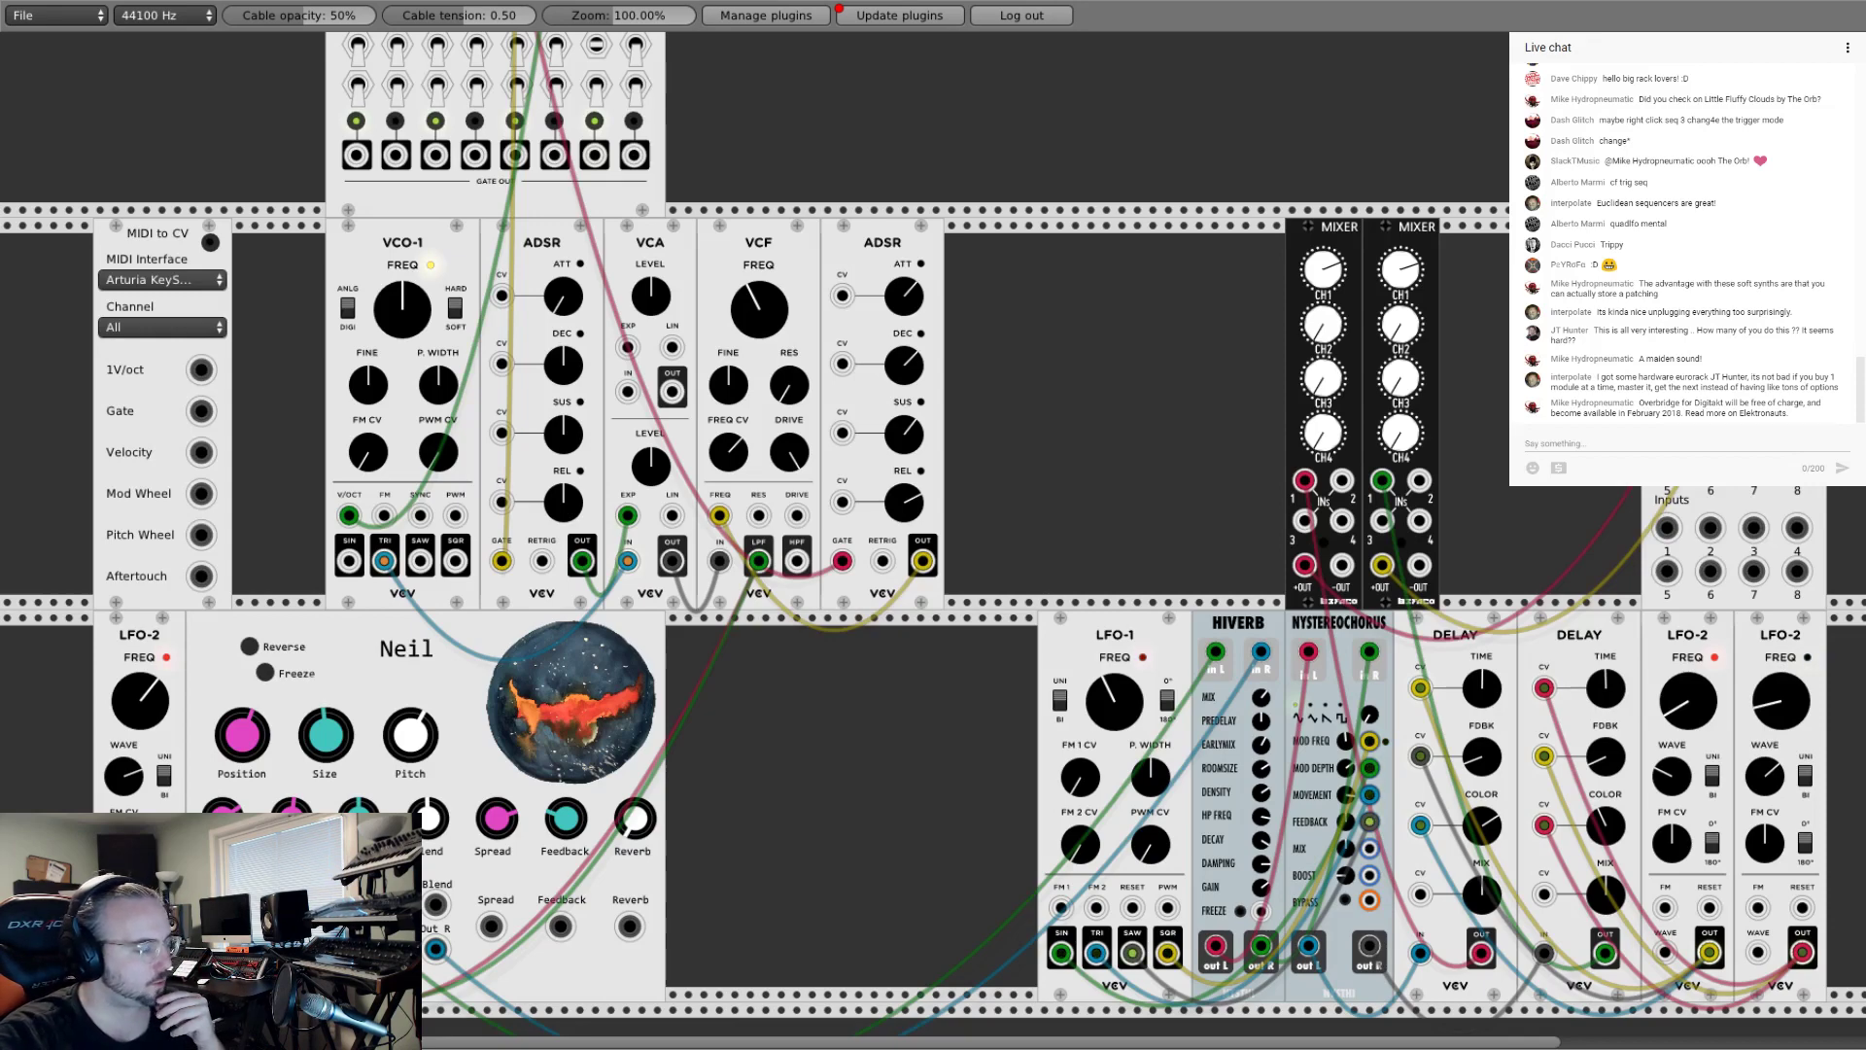
{"action": "scroll", "coordinate": [933, 534], "scroll_direction": "down", "scroll_amount": 3}
{"action": "scroll", "coordinate": [933, 535], "scroll_direction": "up", "scroll_amount": 5}
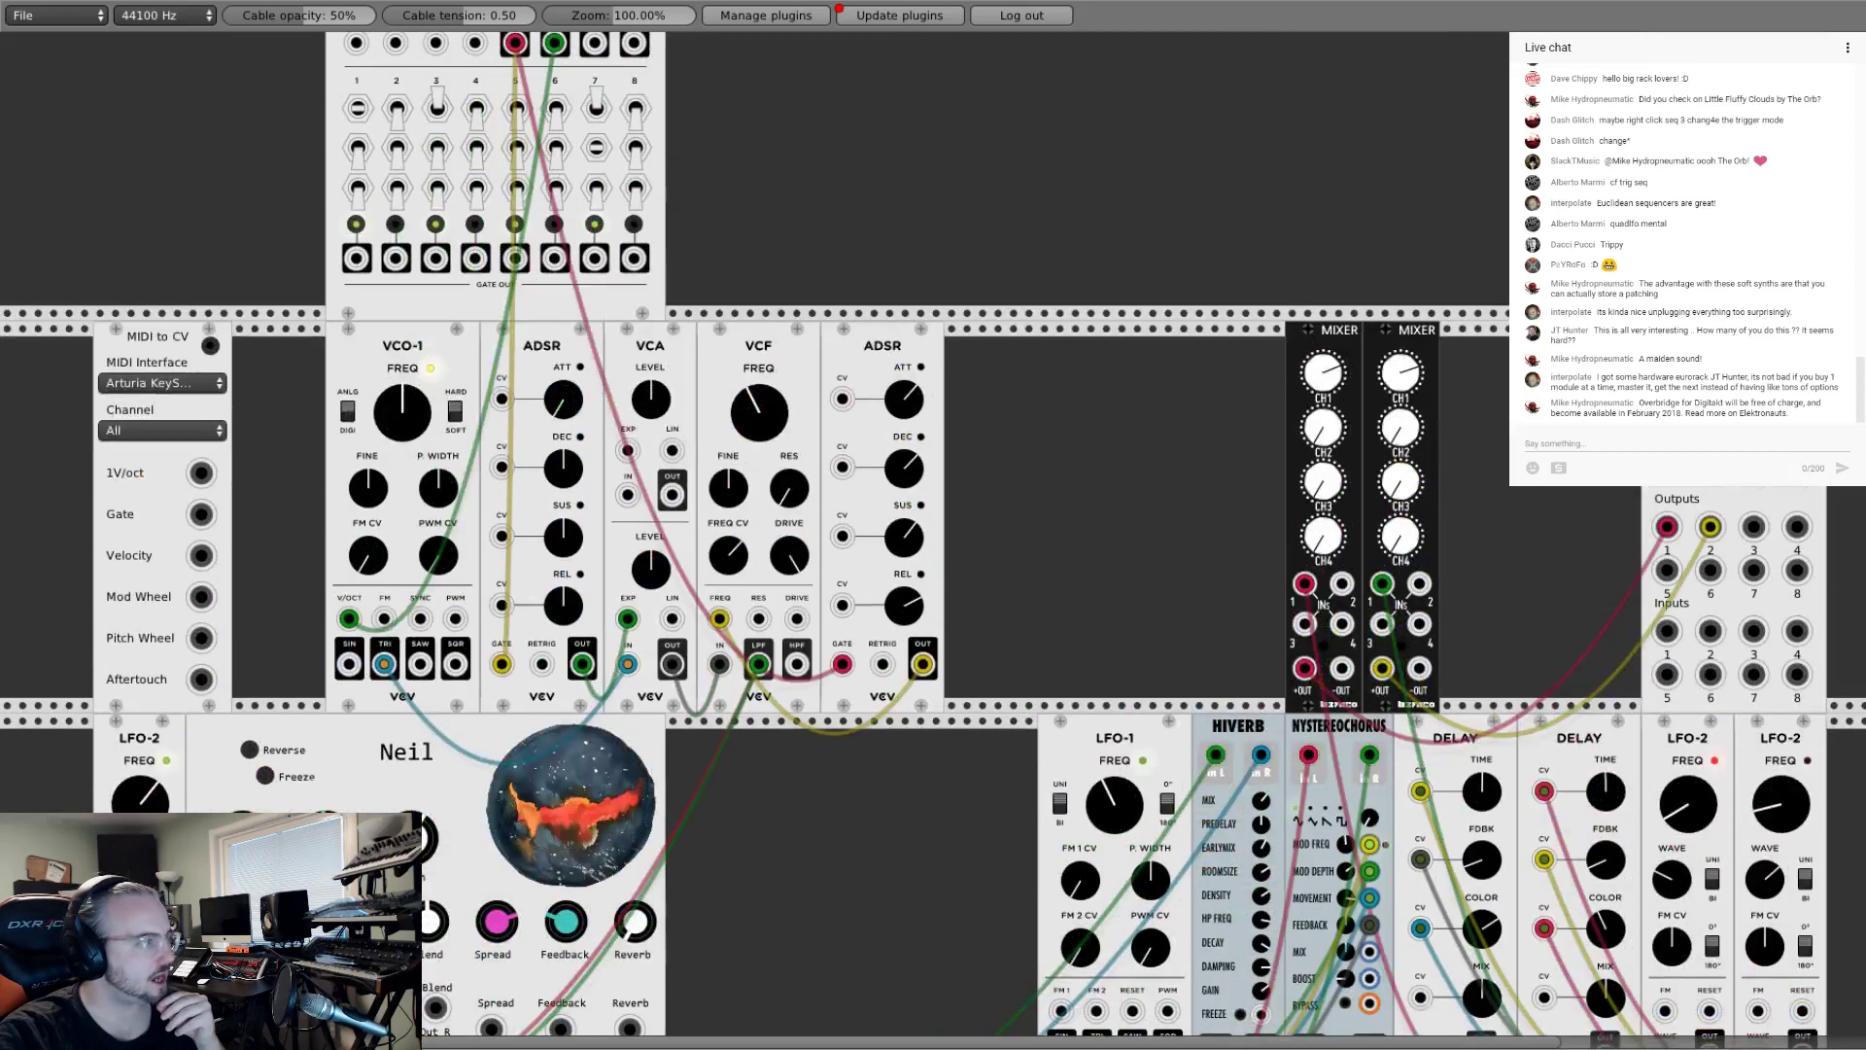
{"action": "scroll", "coordinate": [972, 296], "scroll_direction": "up", "scroll_amount": 2}
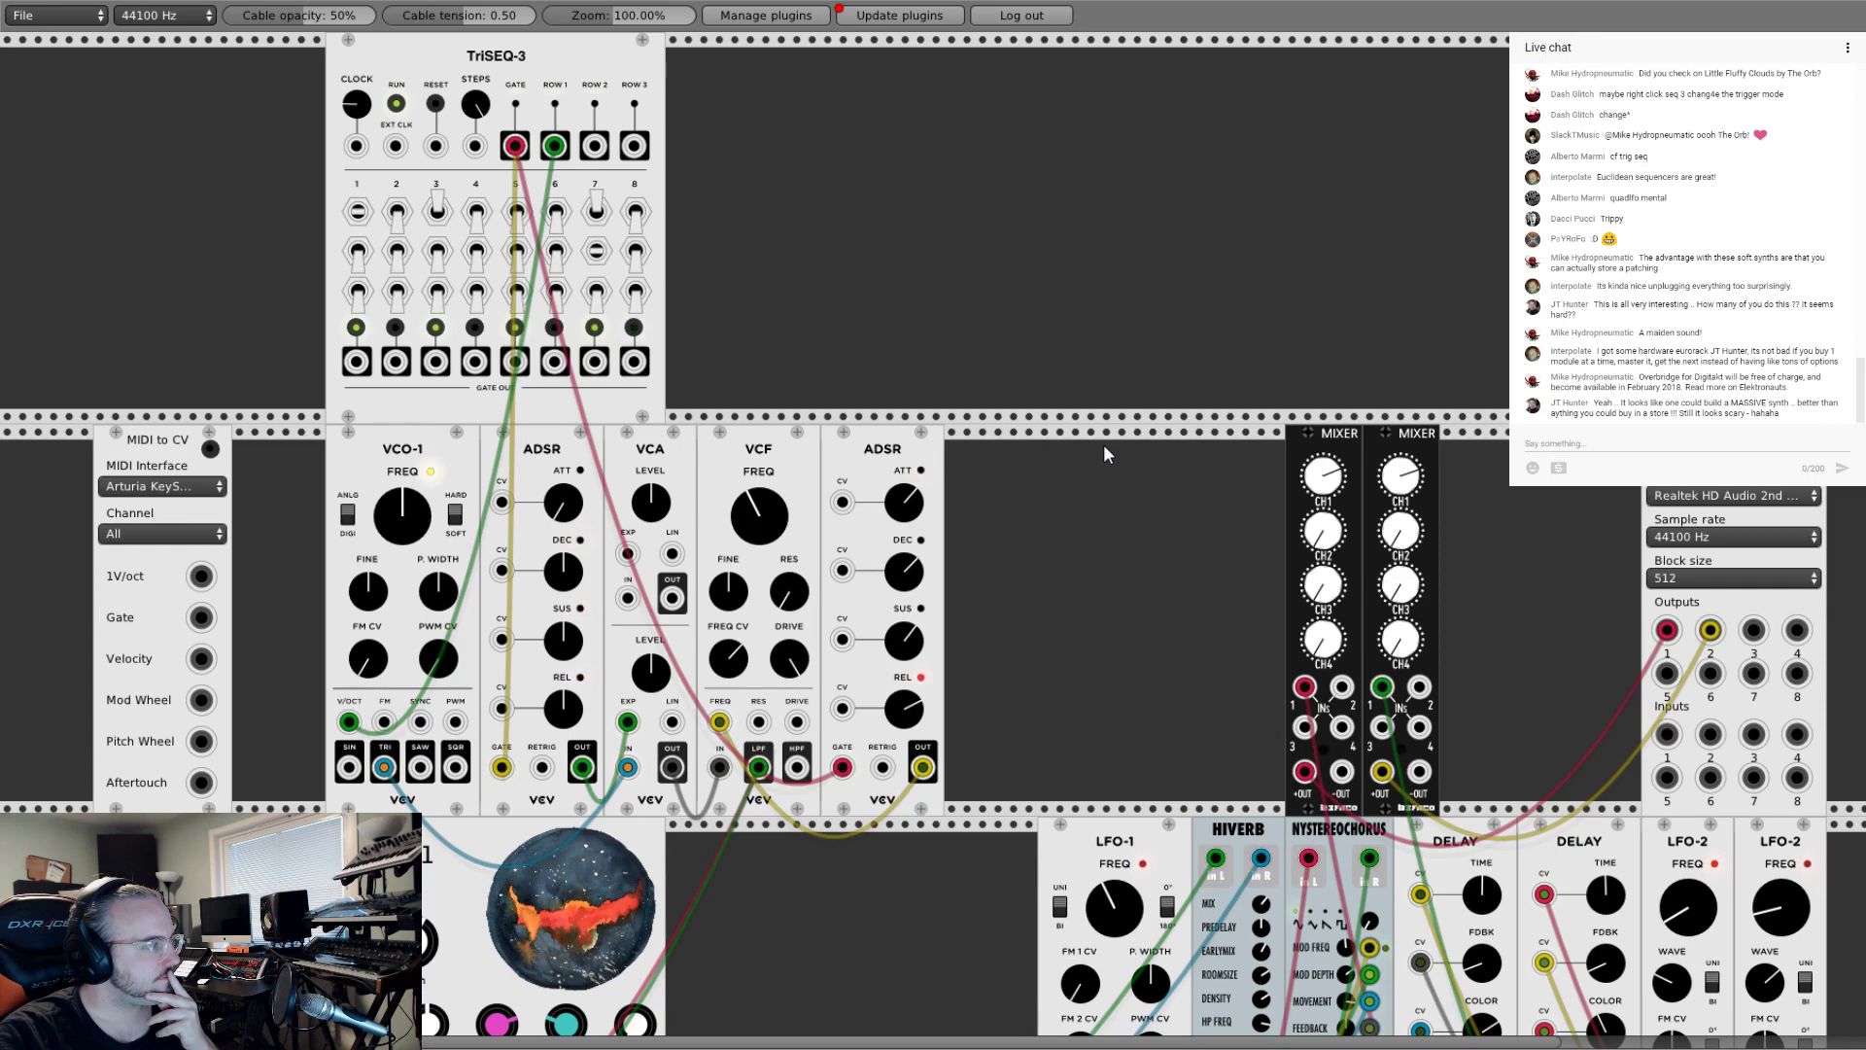
Step: Stop the TriSEQ-3 sequencer and unplug the mixer cables from outputs 1 and 2 of the audio interface
{"action": "left_click", "coordinate": [394, 105]}
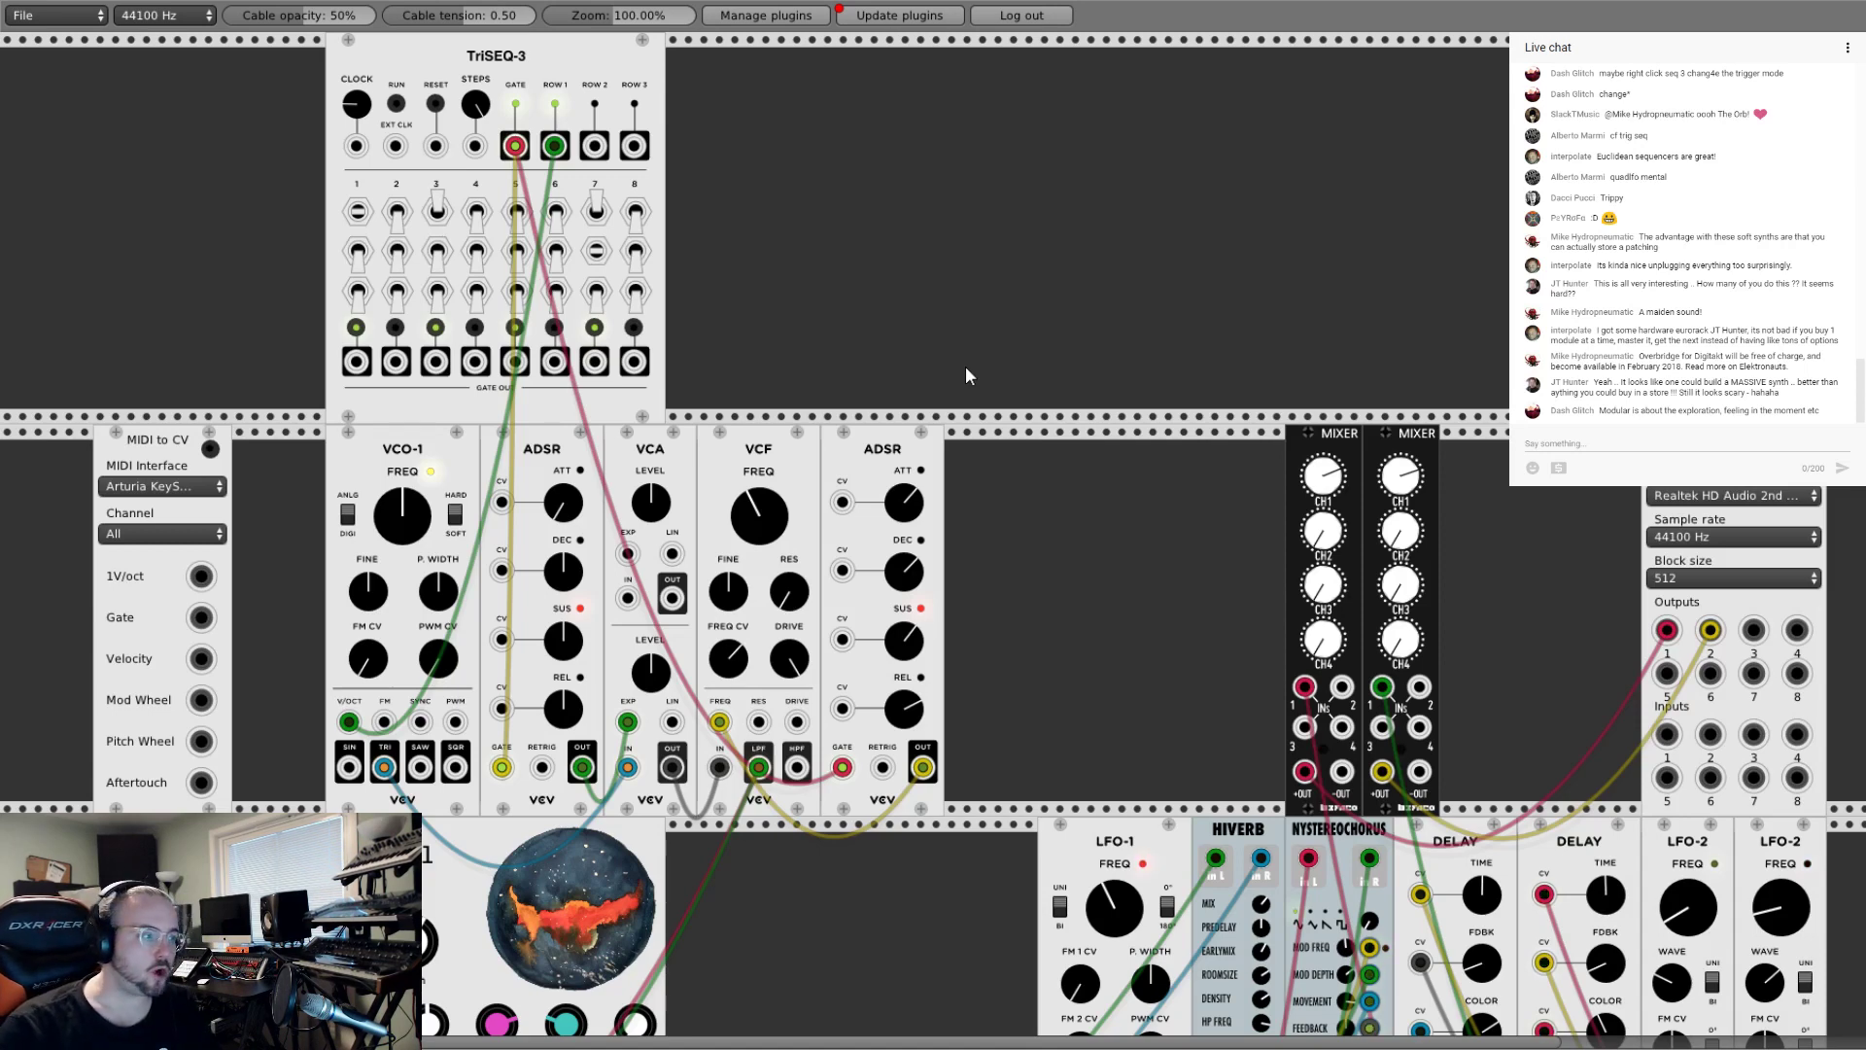
{"action": "left_click_drag", "start_coordinate": [1666, 635], "coordinate": [1616, 601]}
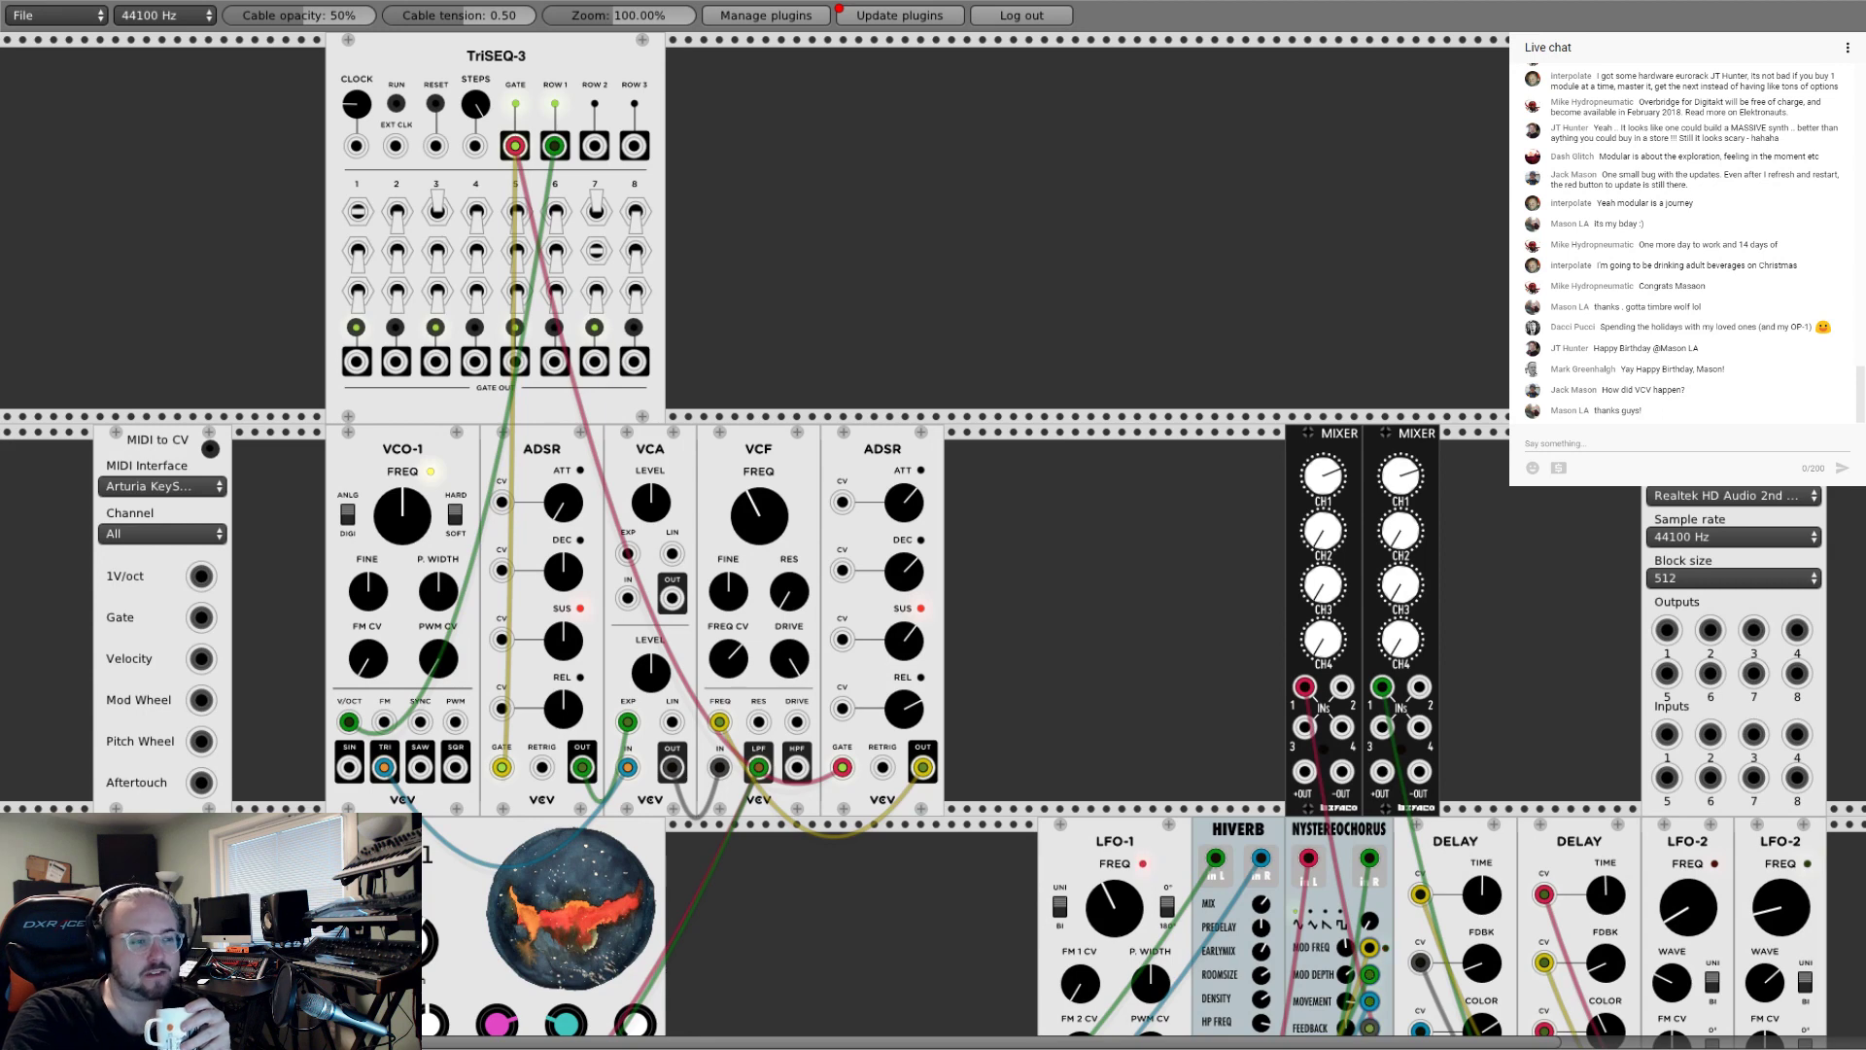
{"action": "left_click", "coordinate": [68, 16]}
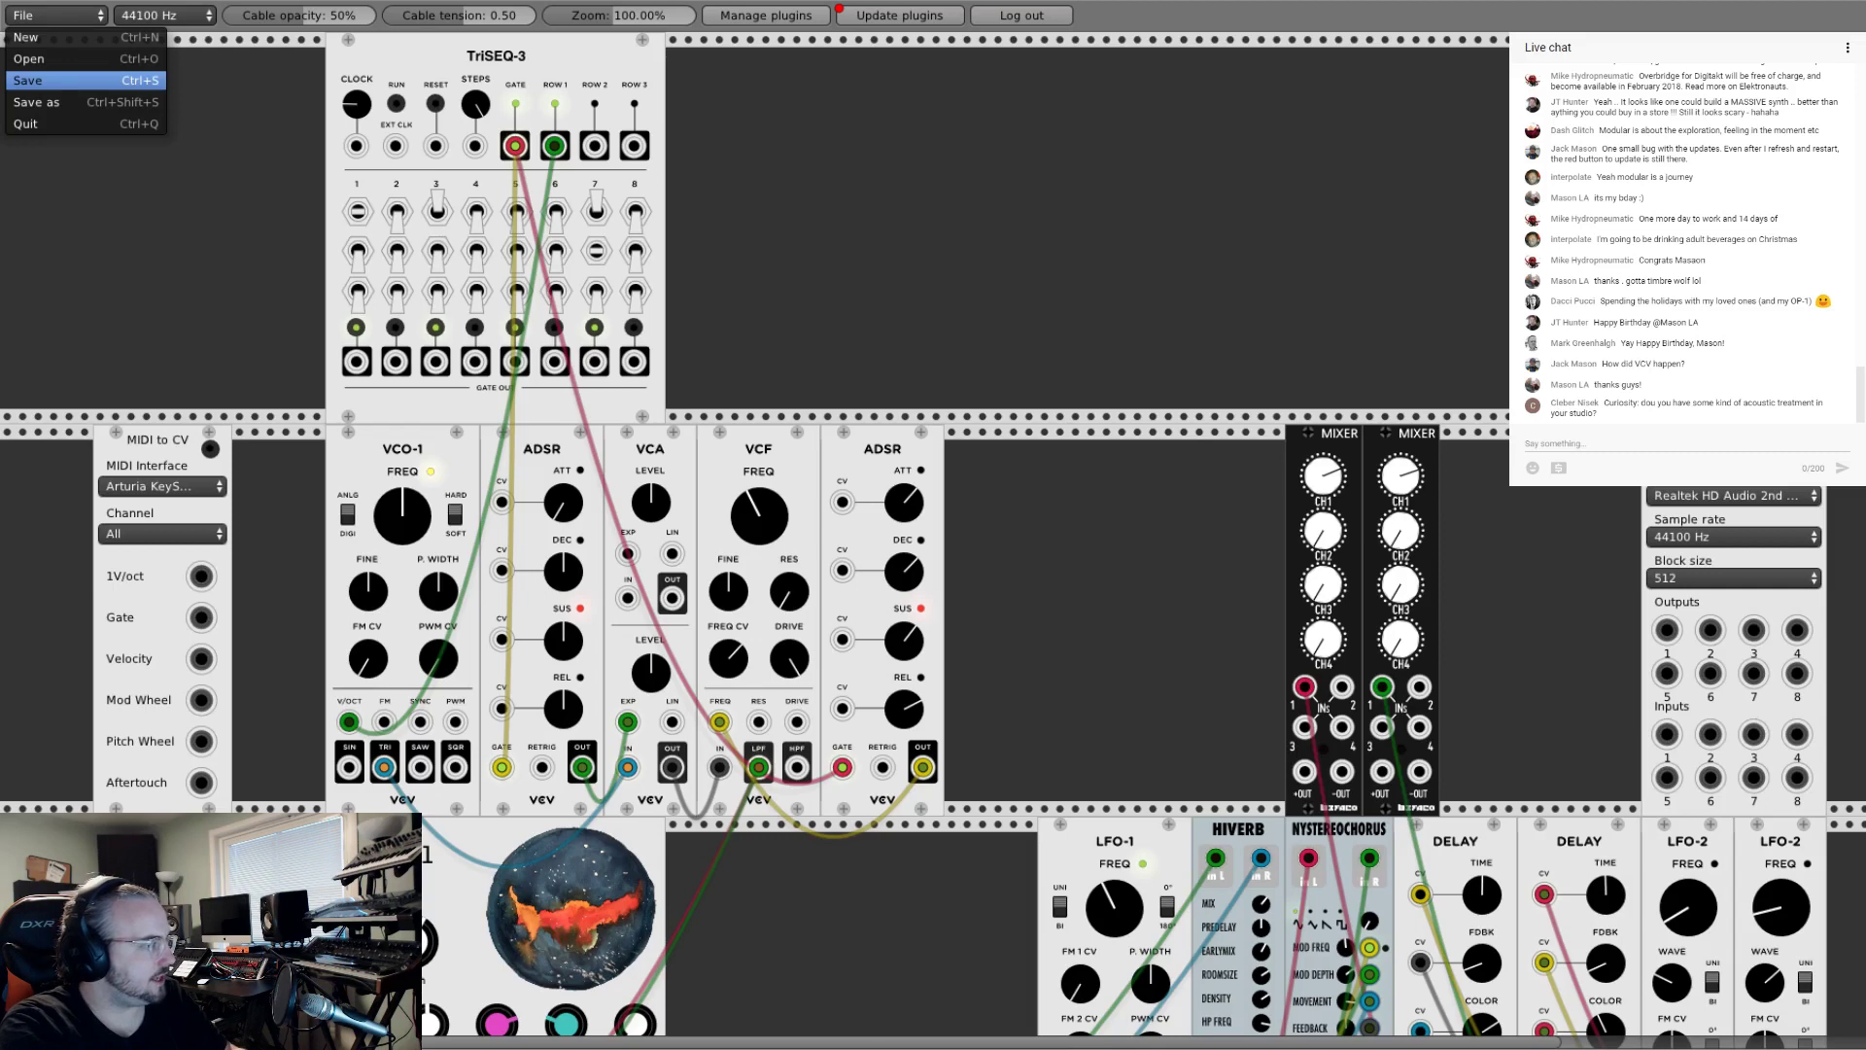
{"action": "left_click", "coordinate": [35, 442]}
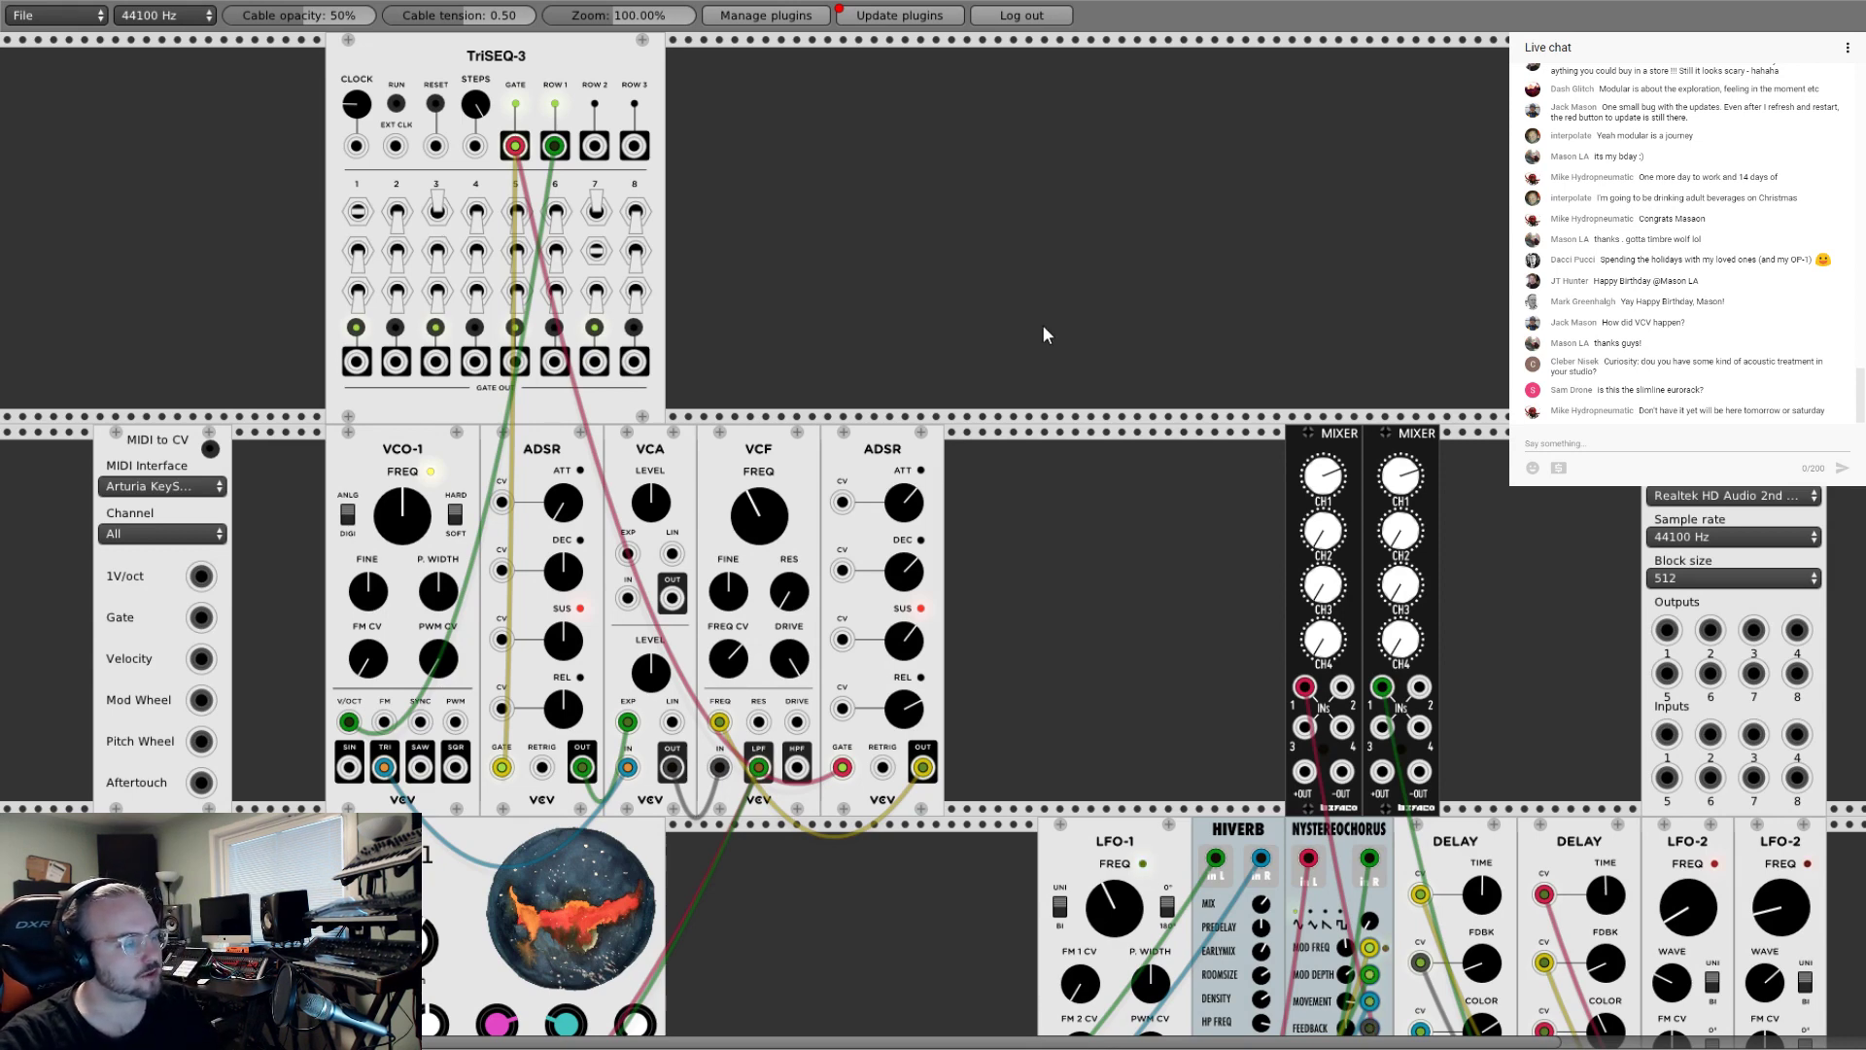
Step: Move the LFO-1 module in the row below Neil so it sits directly under LFO-2
{"action": "scroll", "coordinate": [1024, 345], "scroll_direction": "down", "scroll_amount": 5}
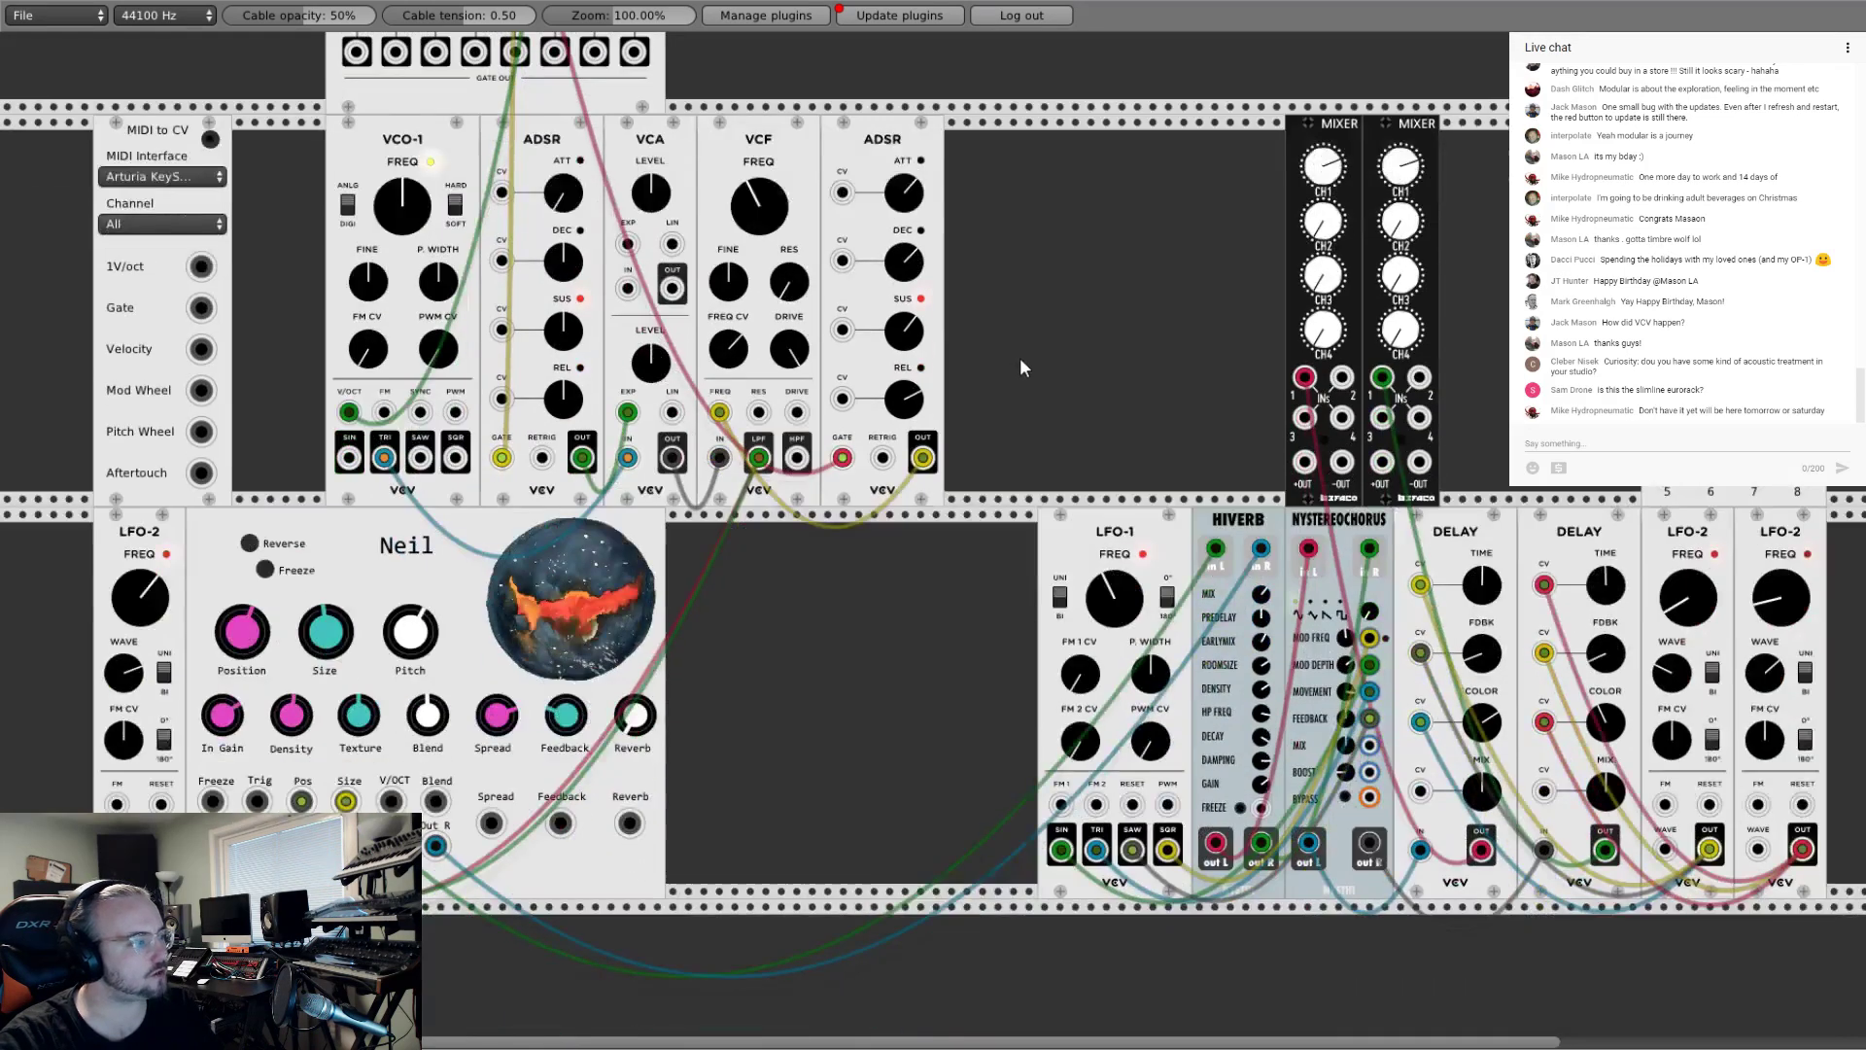
{"action": "scroll", "coordinate": [1020, 361], "scroll_direction": "up", "scroll_amount": 5}
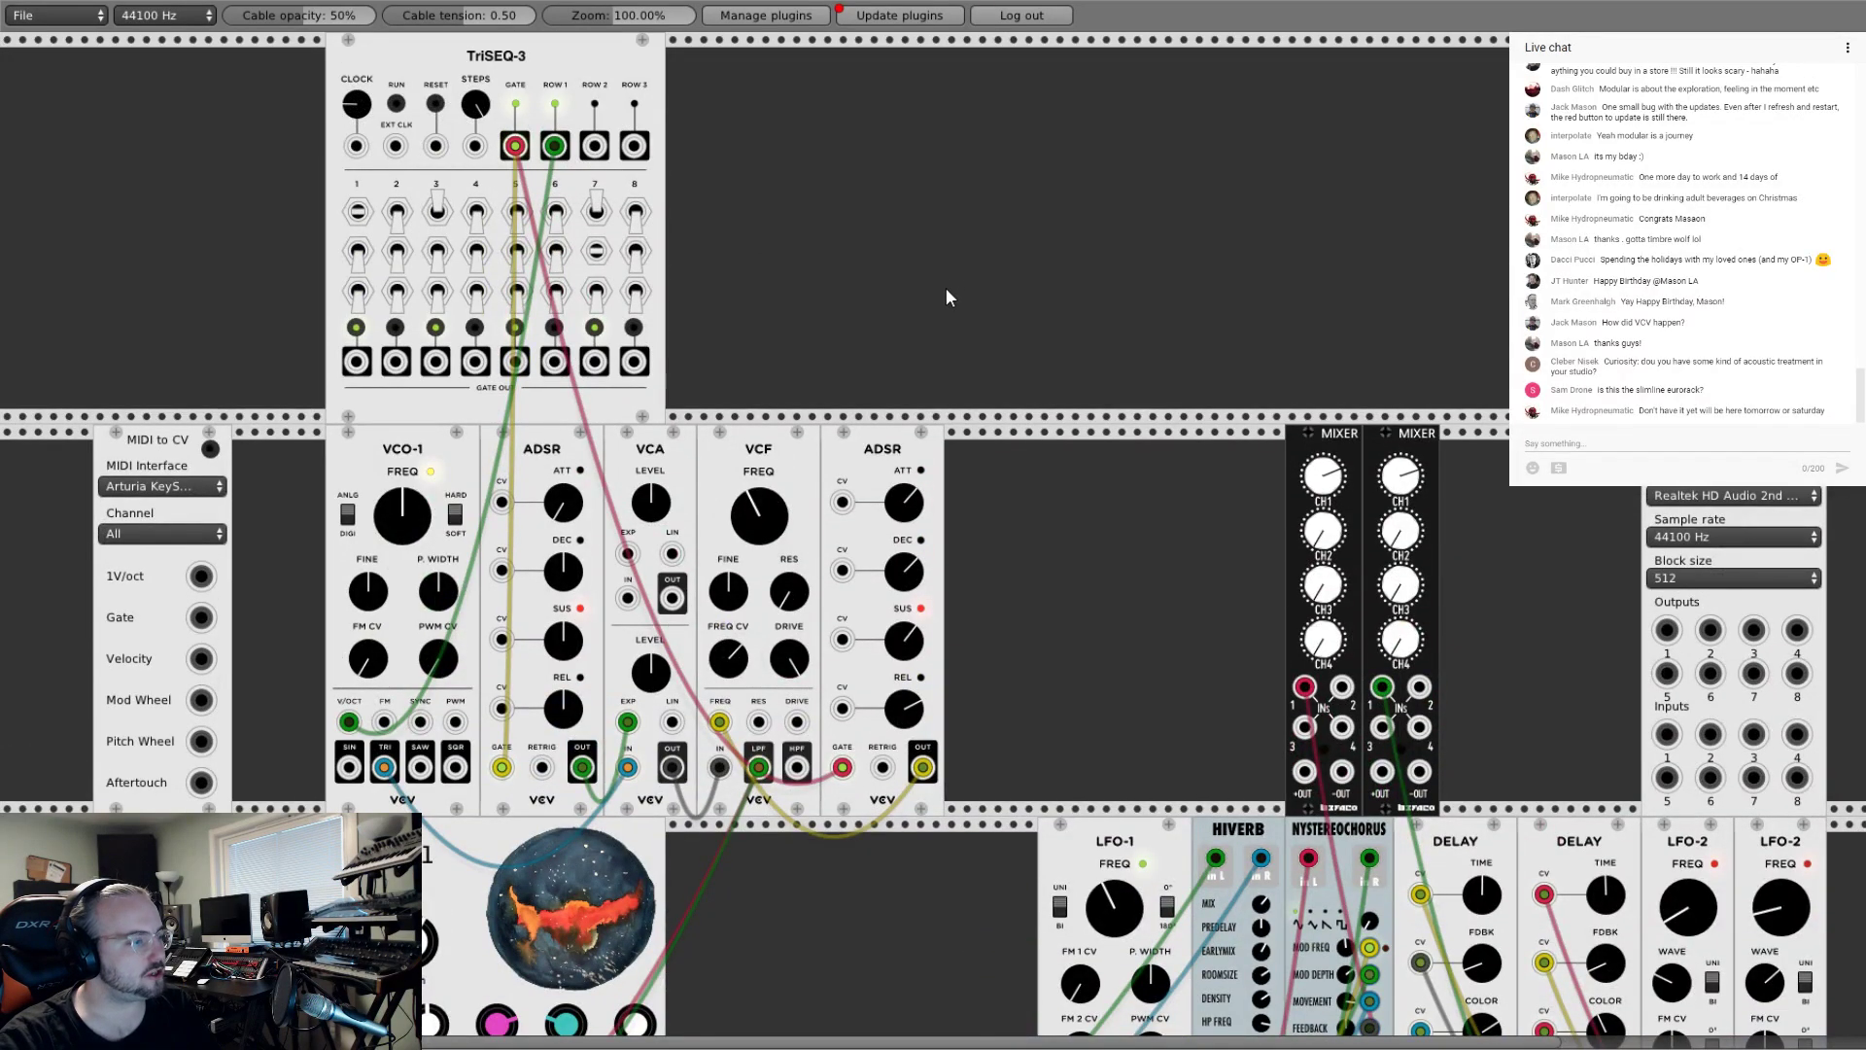
{"action": "scroll", "coordinate": [946, 288], "scroll_direction": "down", "scroll_amount": 7}
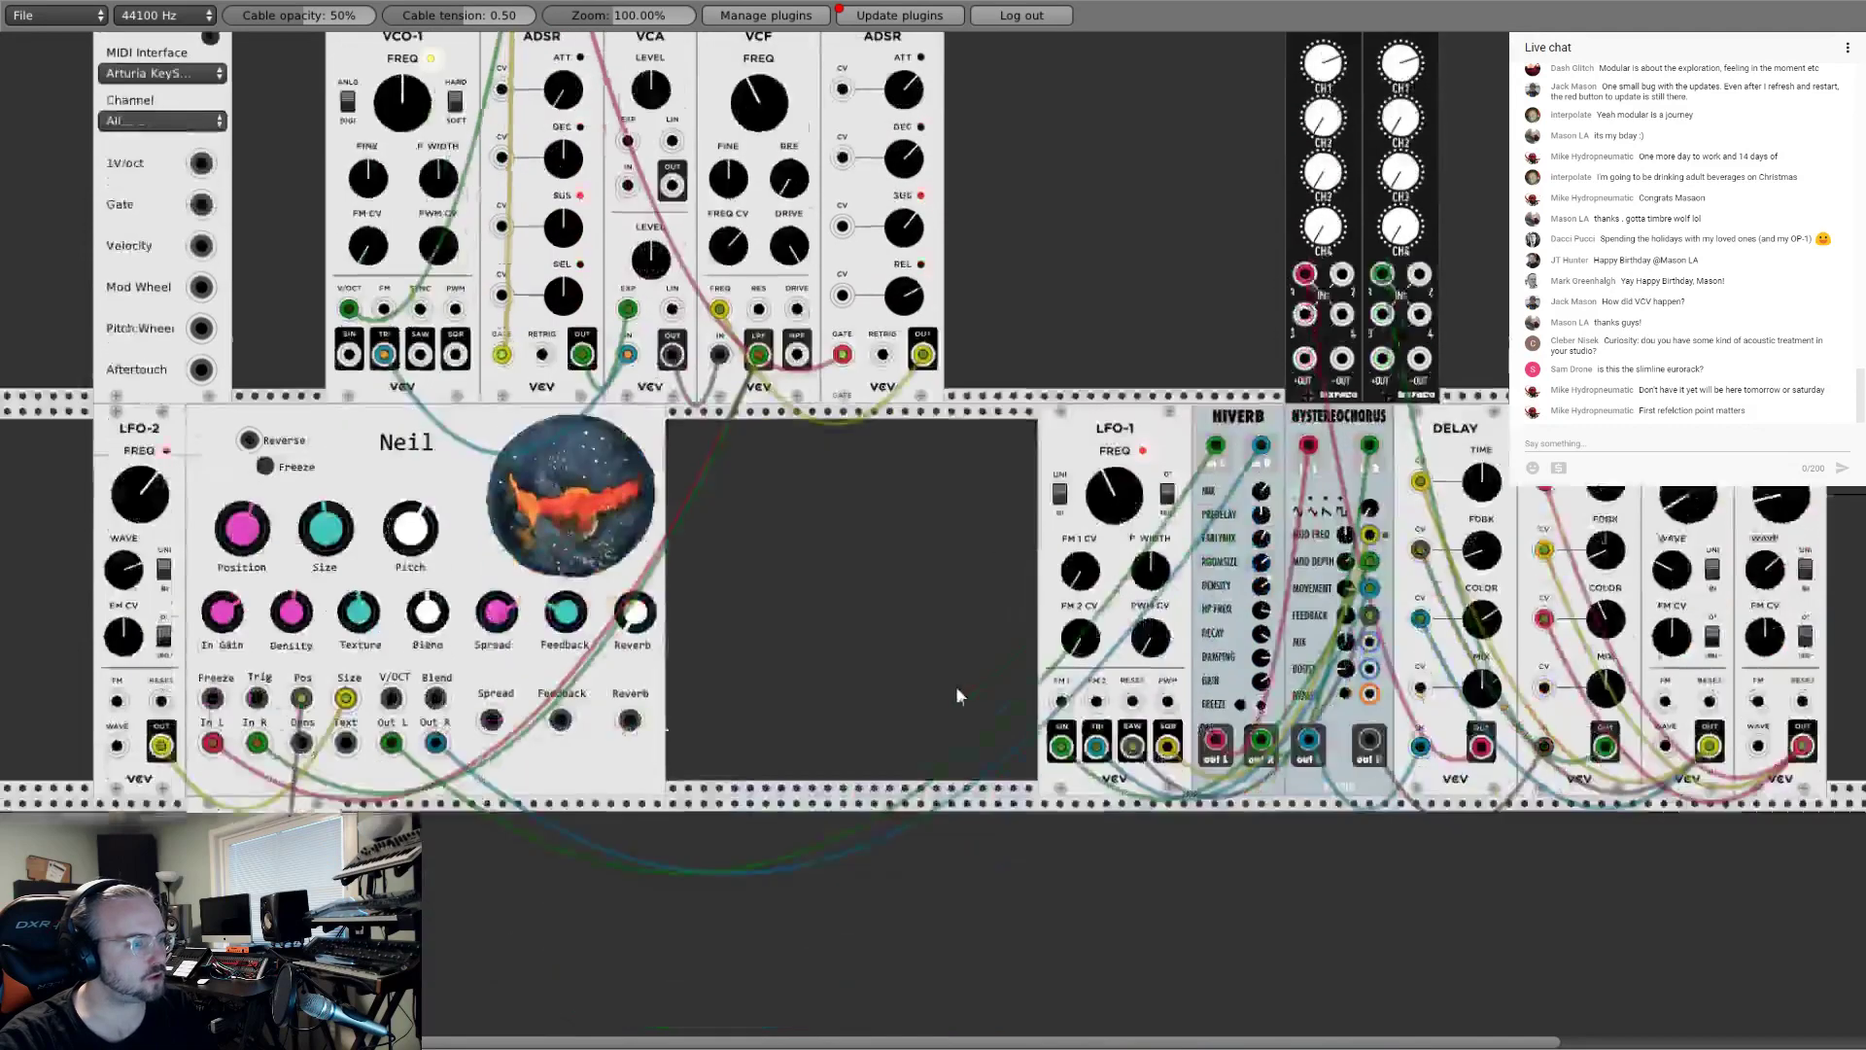
{"action": "scroll", "coordinate": [971, 729], "scroll_direction": "down", "scroll_amount": 1}
{"action": "scroll", "coordinate": [864, 819], "scroll_direction": "down", "scroll_amount": 4}
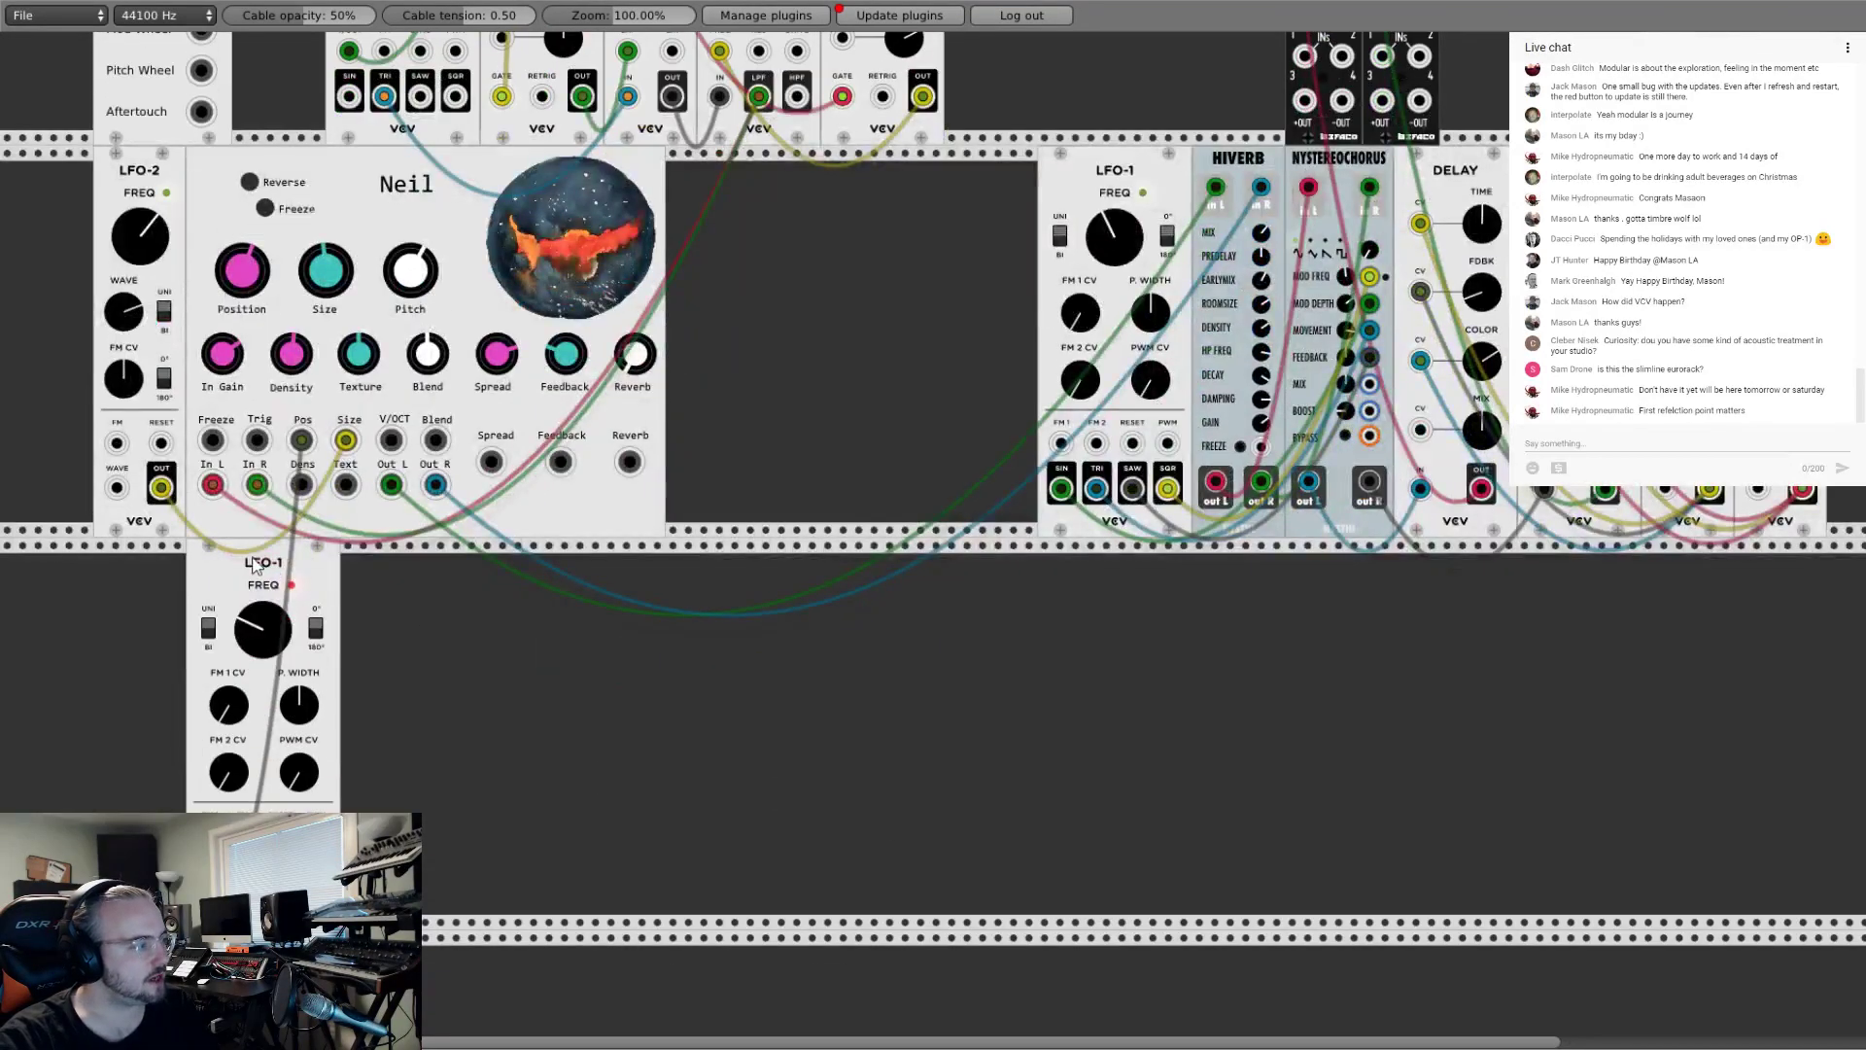
{"action": "left_click_drag", "start_coordinate": [258, 569], "coordinate": [175, 556]}
Step: Reconnect the two mixers' +OUT jacks to outputs 1 and 2 of the audio interface and start the TriSEQ-3 sequencer
{"action": "scroll", "coordinate": [762, 674], "scroll_direction": "up", "scroll_amount": 3}
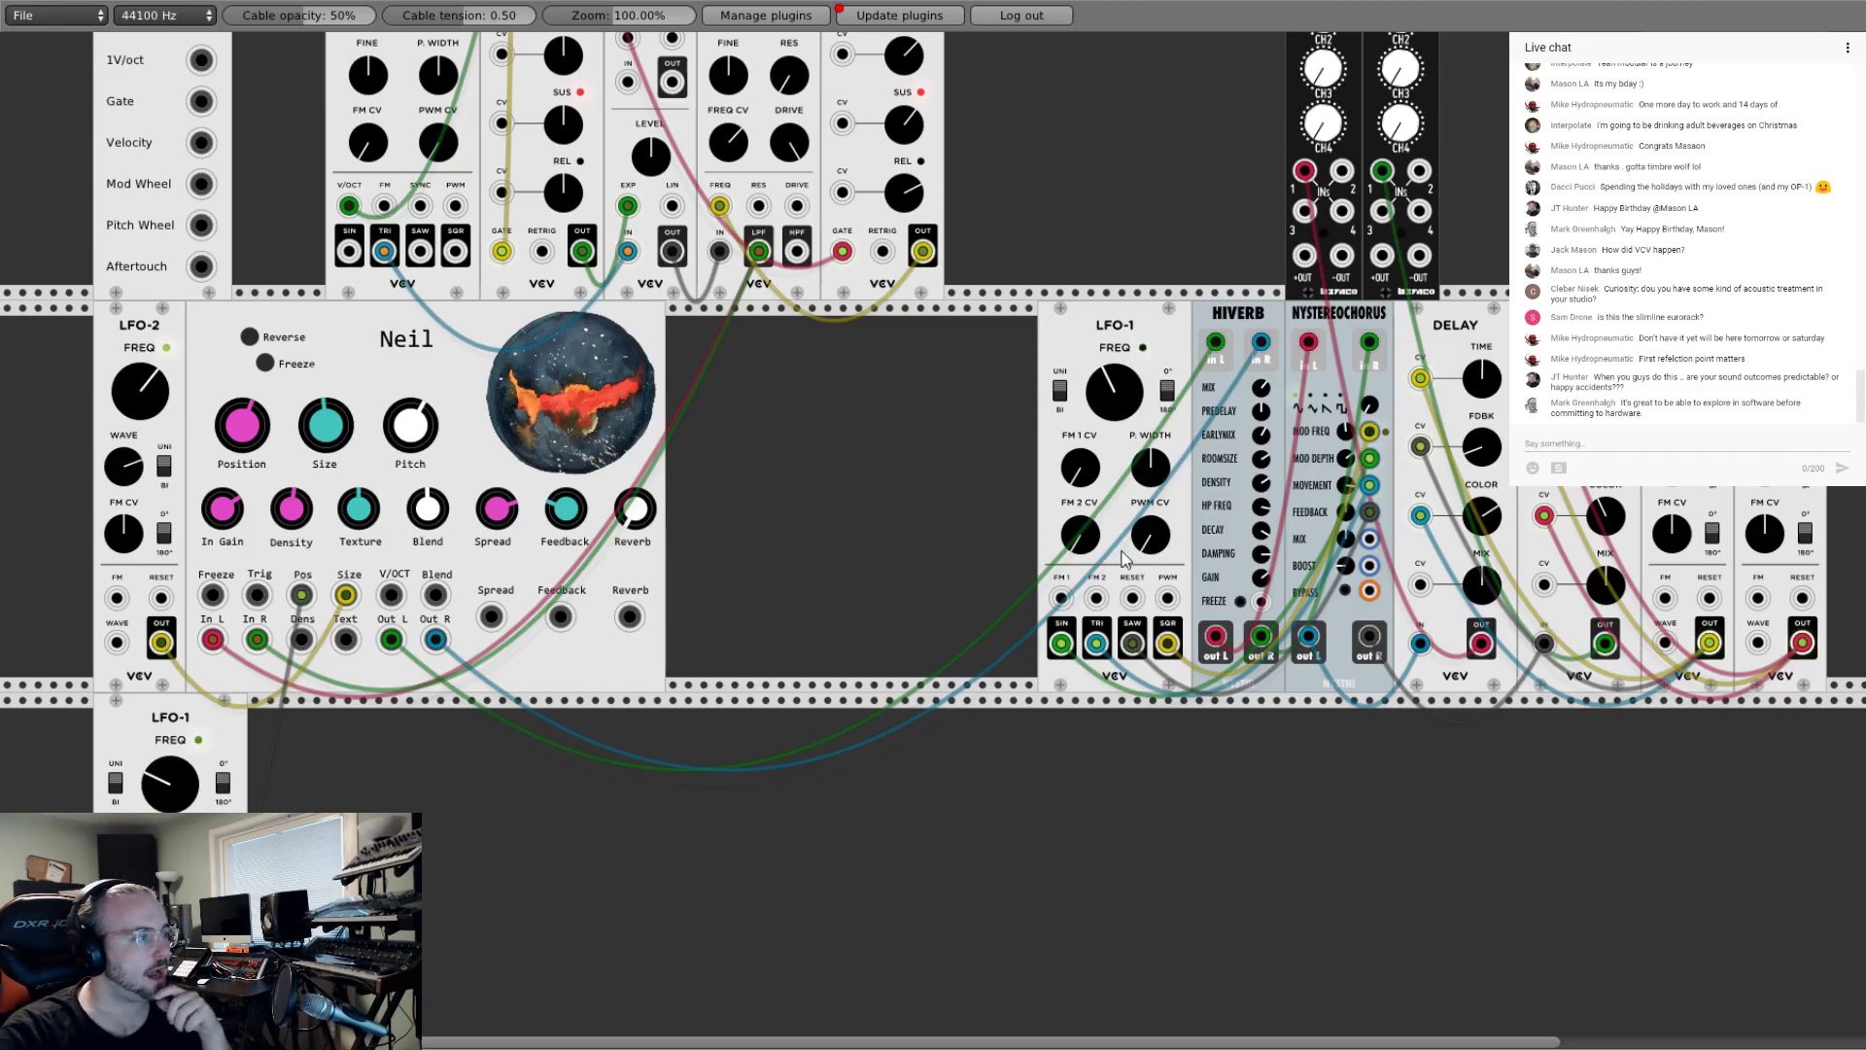
{"action": "scroll", "coordinate": [1010, 578], "scroll_direction": "up", "scroll_amount": 3}
{"action": "scroll", "coordinate": [926, 630], "scroll_direction": "up", "scroll_amount": 2}
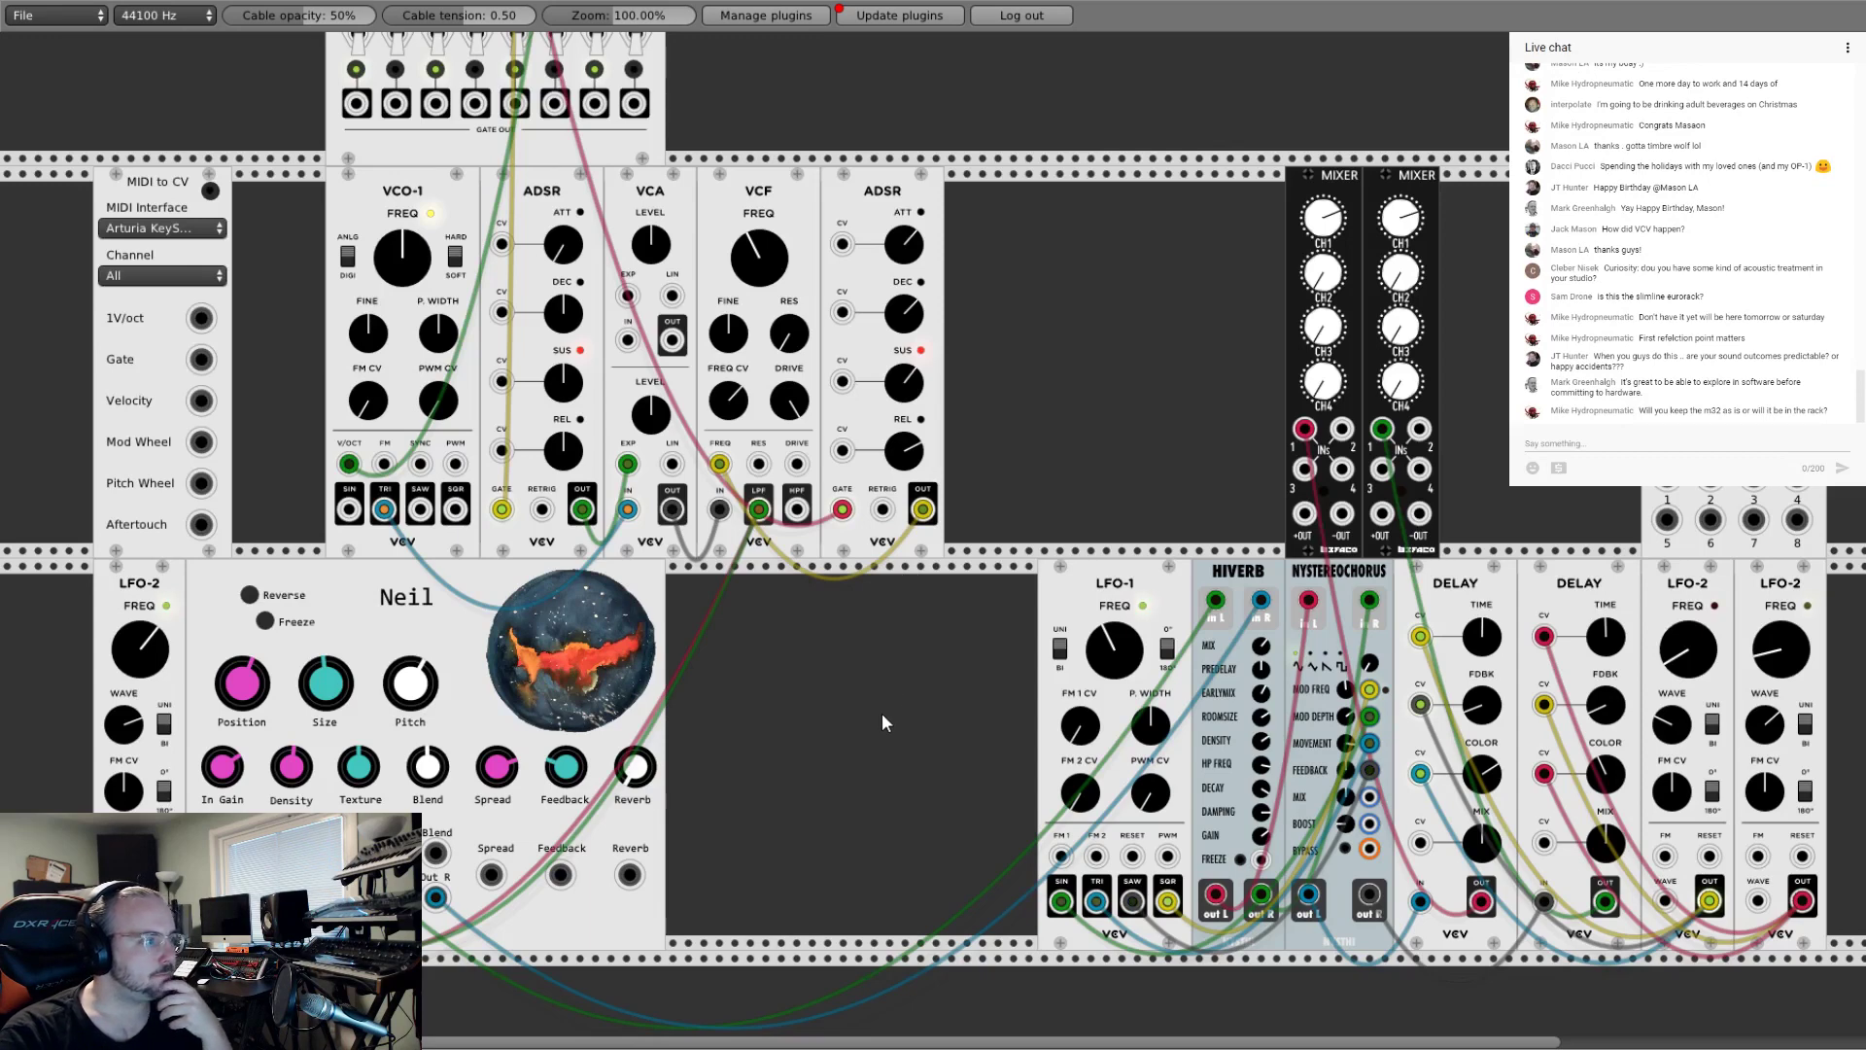
{"action": "scroll", "coordinate": [871, 733], "scroll_direction": "down", "scroll_amount": 1}
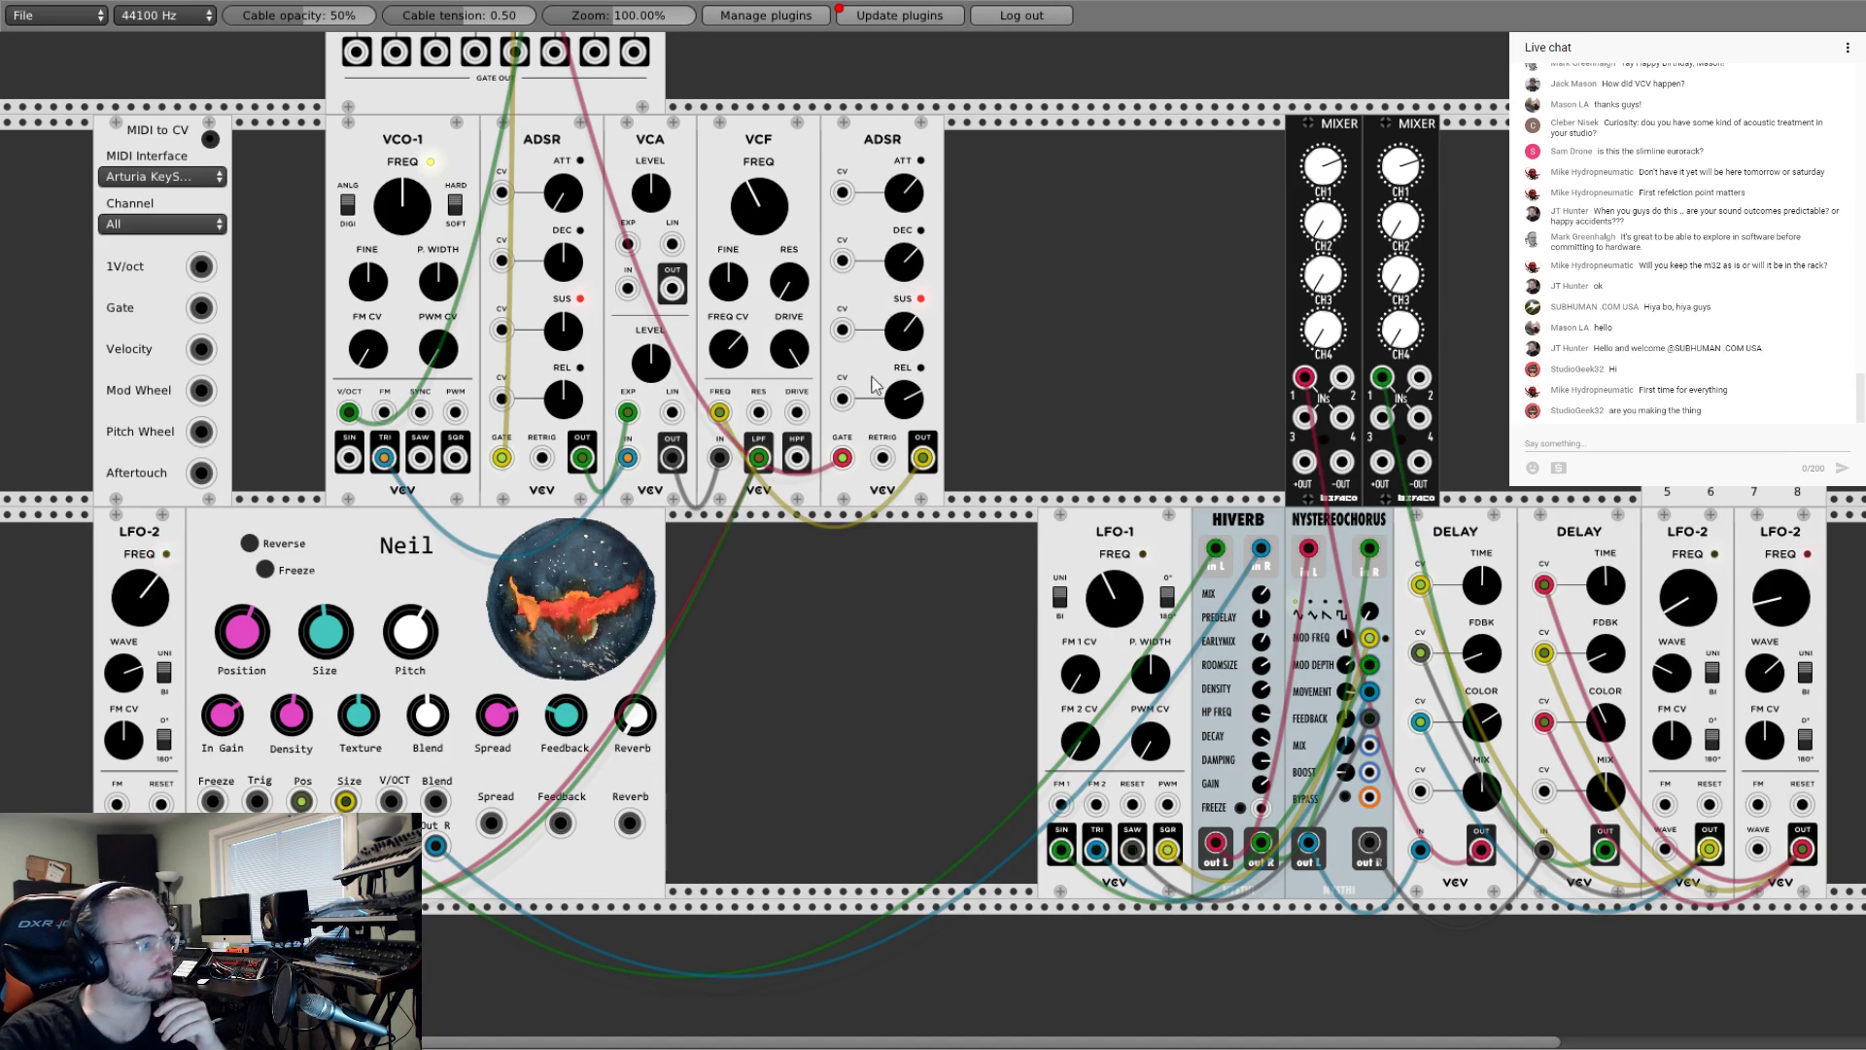
{"action": "scroll", "coordinate": [1018, 352], "scroll_direction": "up", "scroll_amount": 2}
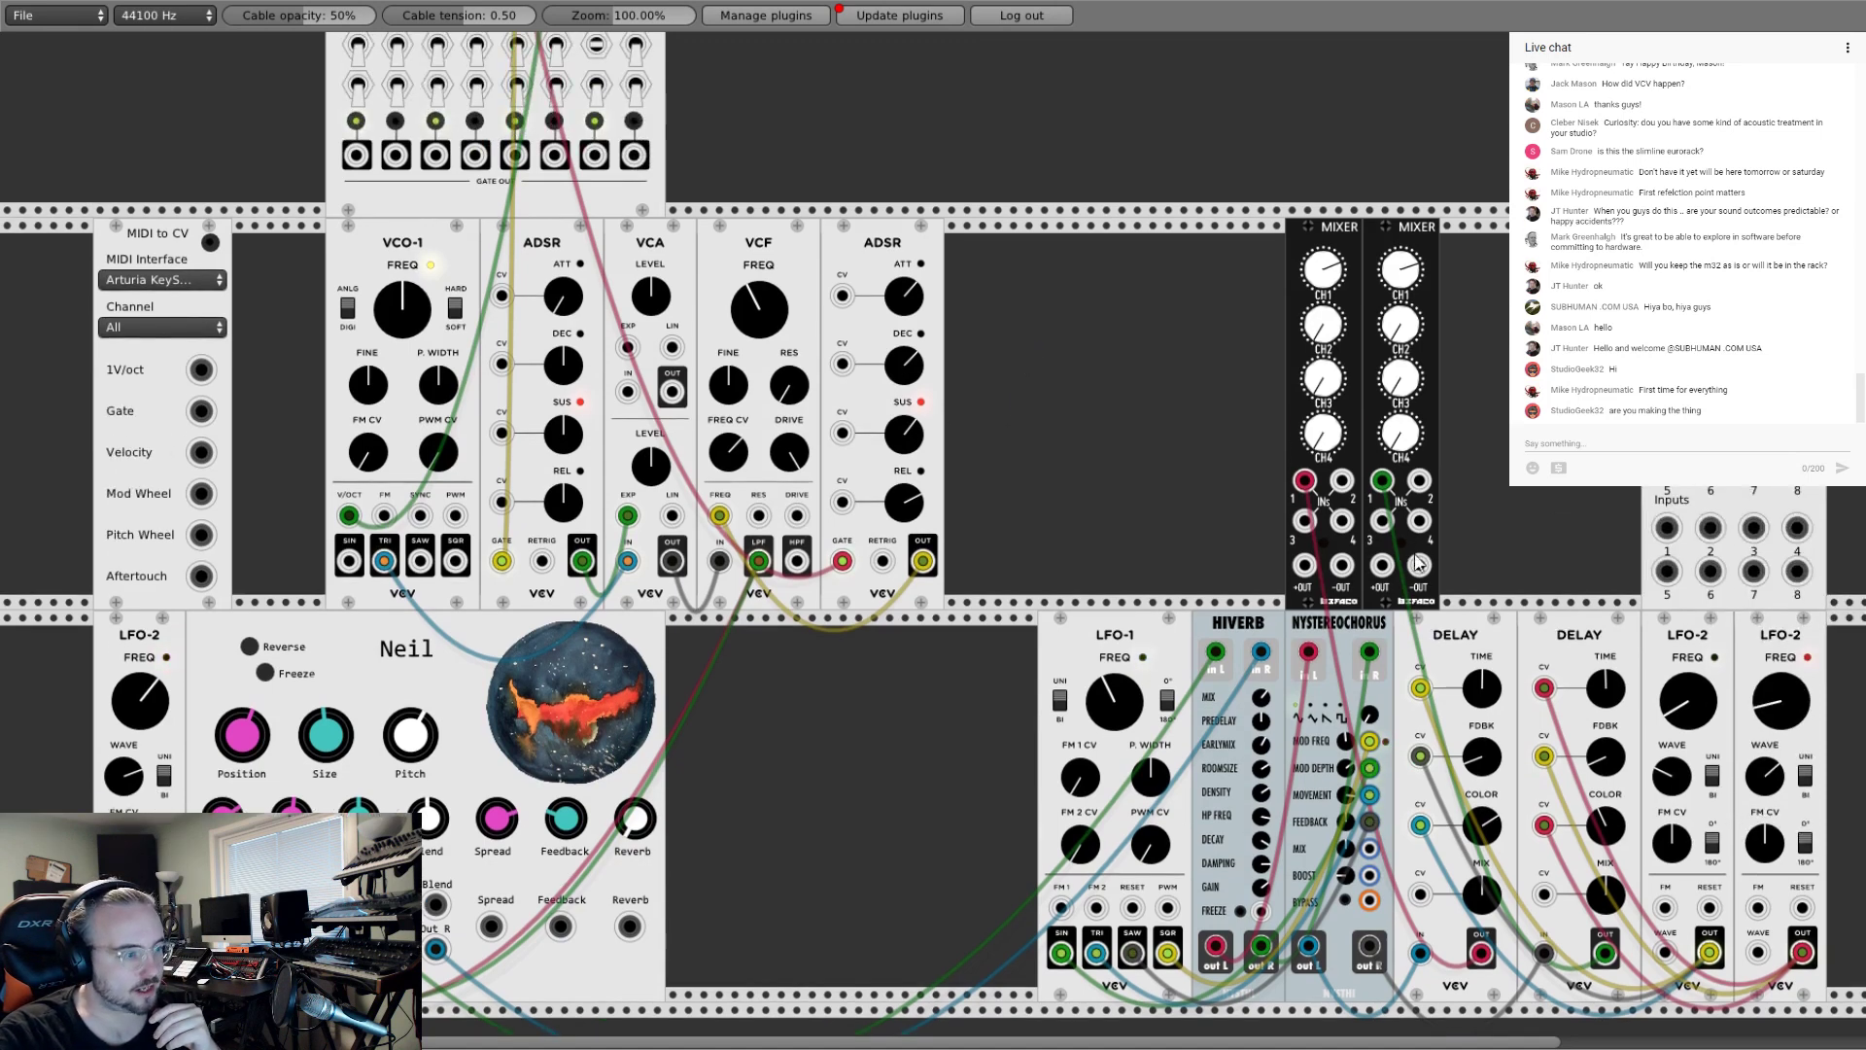
{"action": "left_click_drag", "start_coordinate": [1304, 565], "coordinate": [1667, 432]}
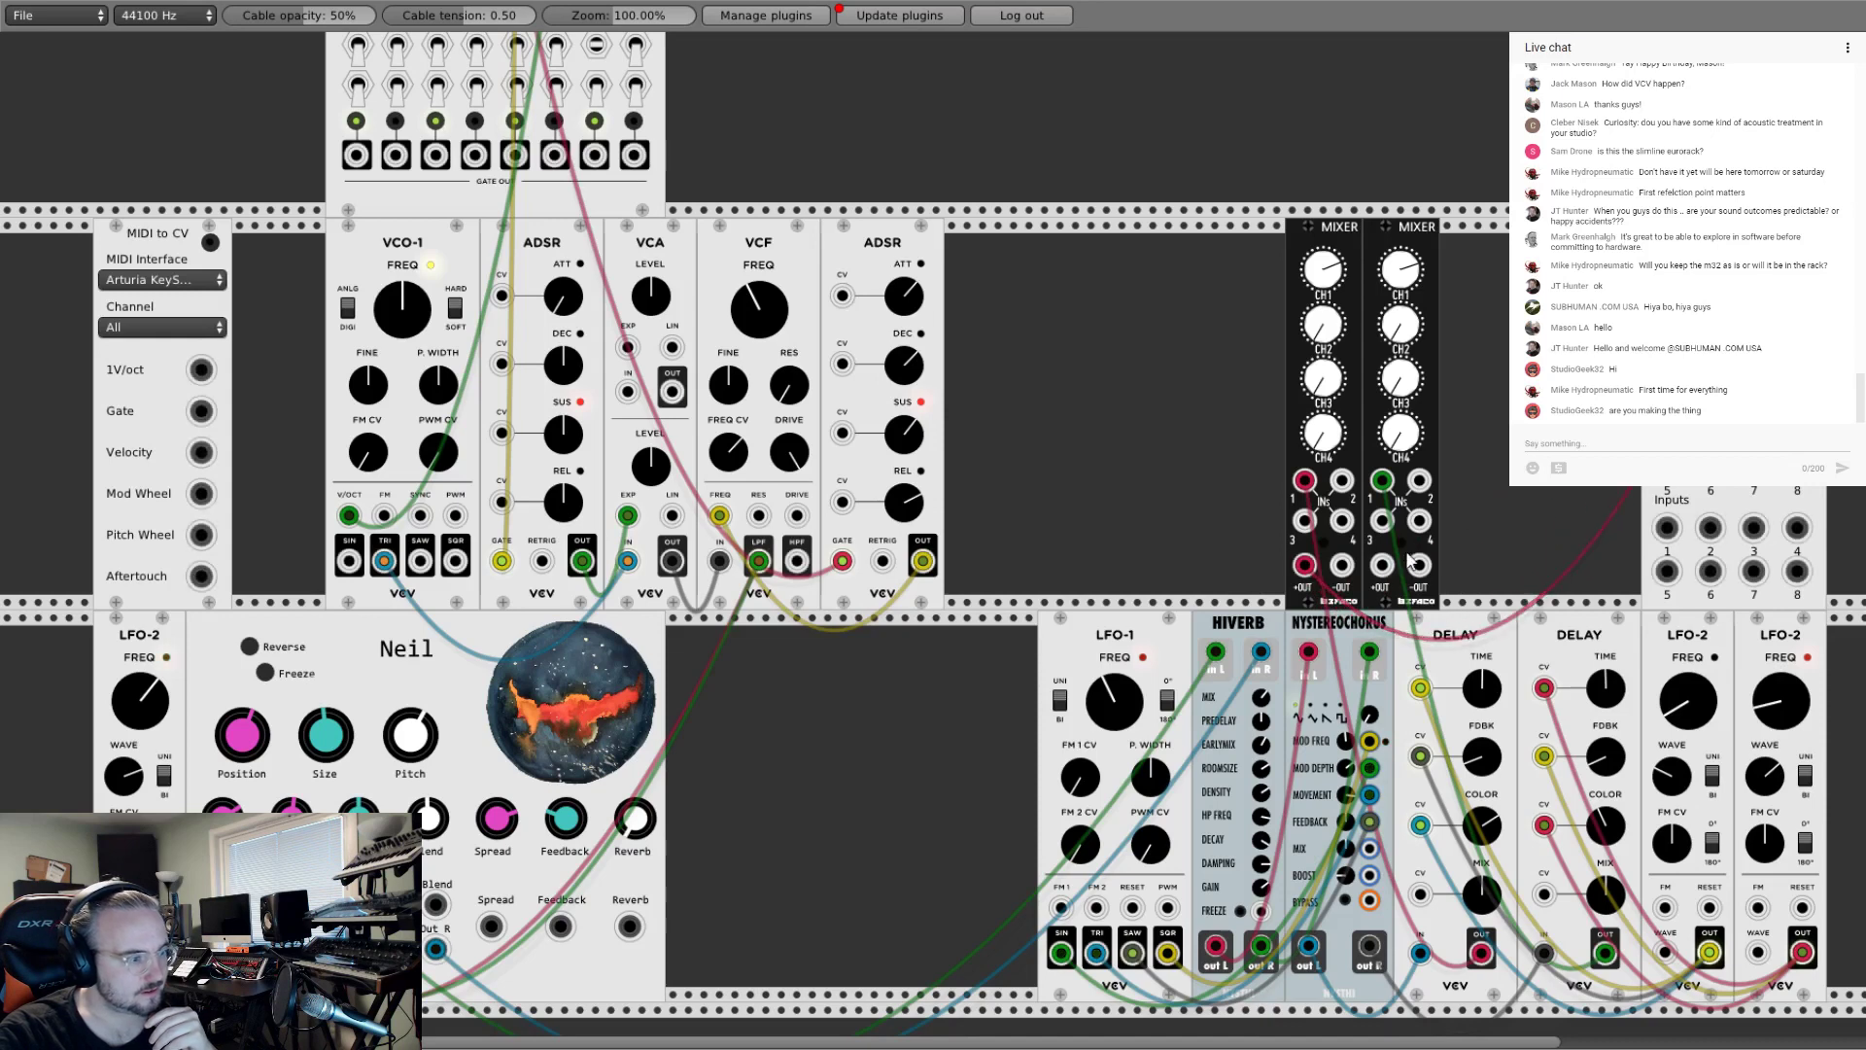
{"action": "left_click_drag", "start_coordinate": [1380, 565], "coordinate": [1711, 433]}
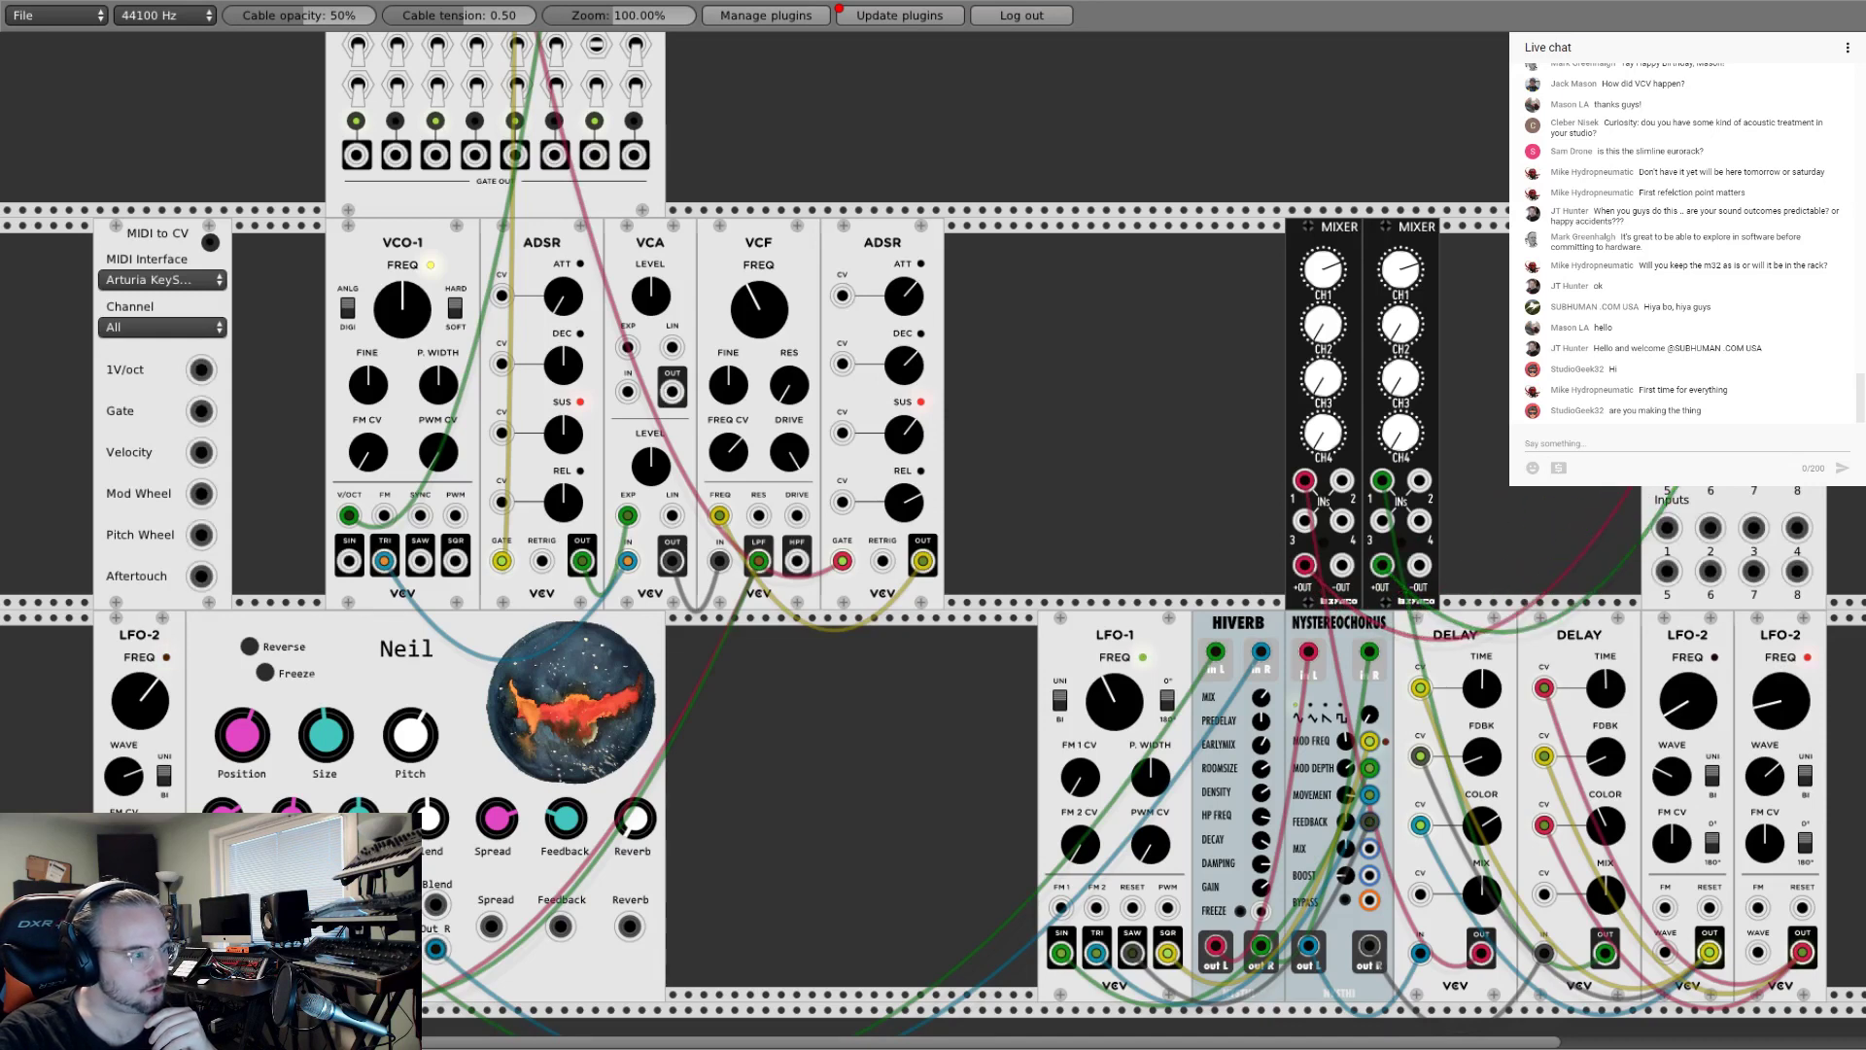
{"action": "scroll", "coordinate": [683, 324], "scroll_direction": "up", "scroll_amount": 4}
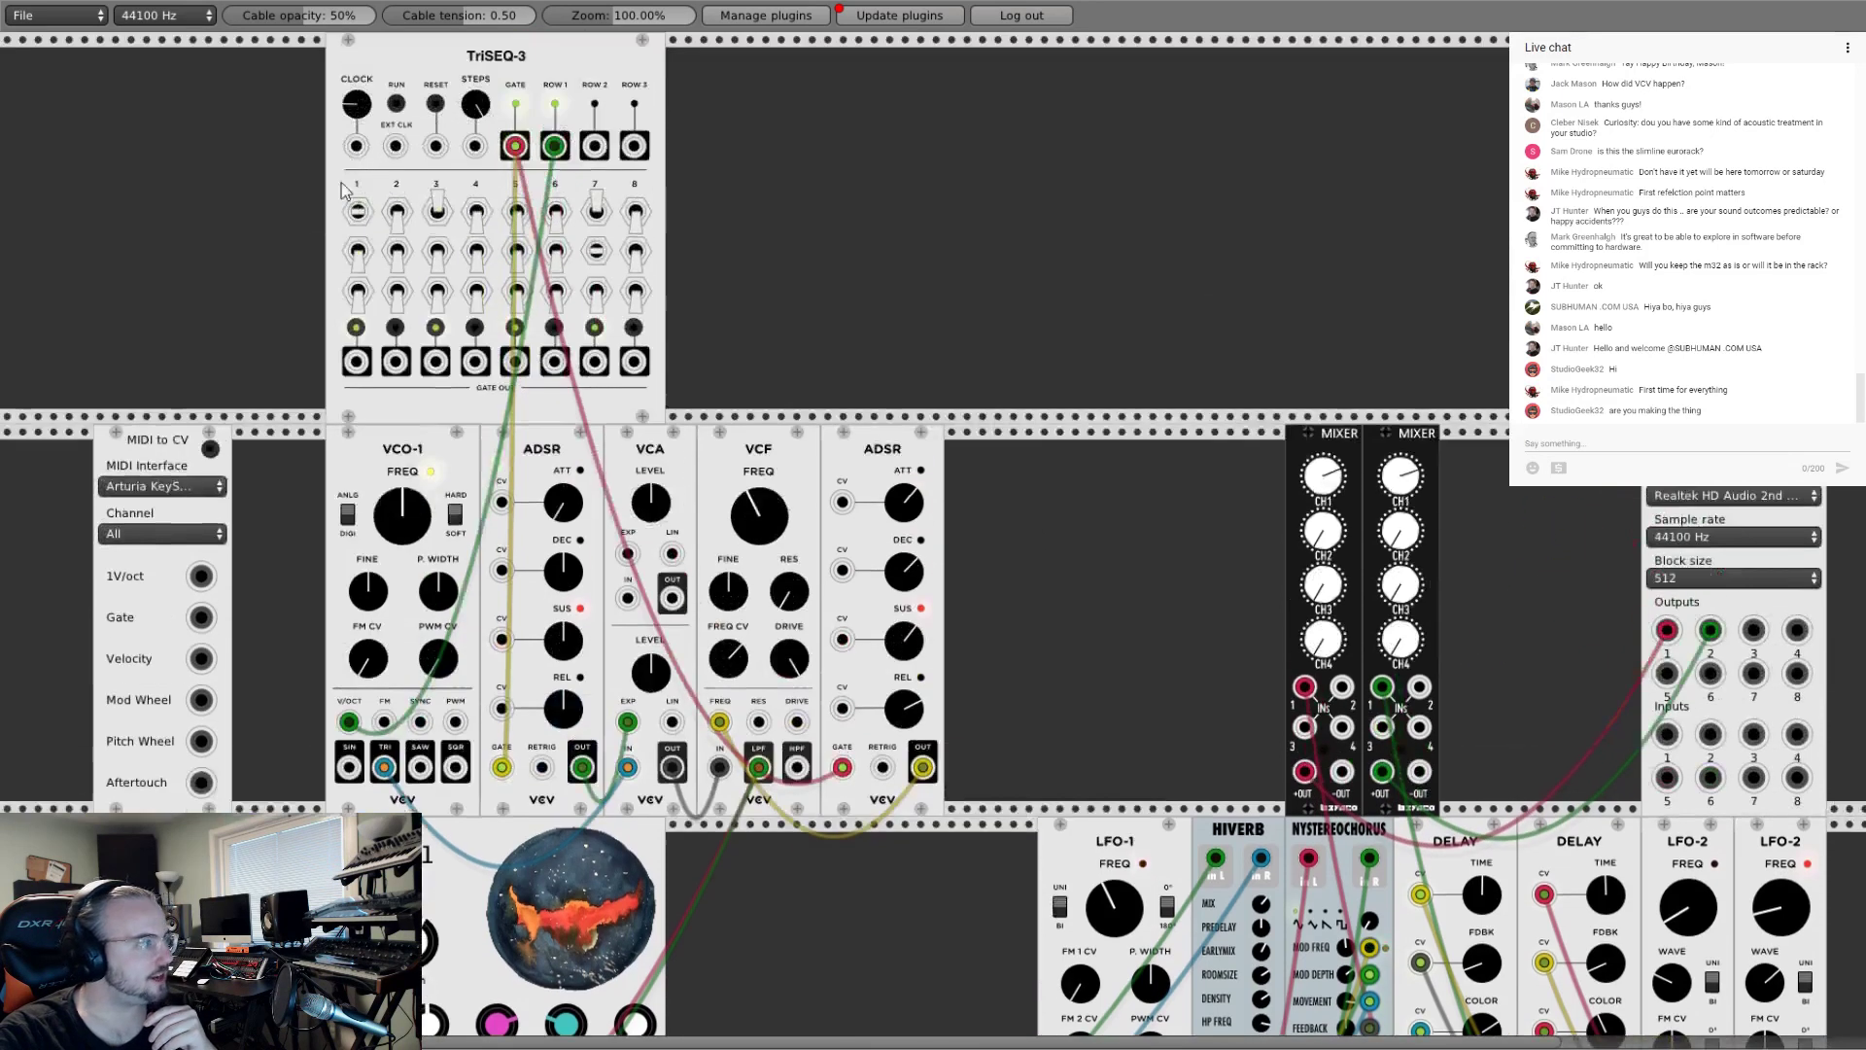
{"action": "left_click", "coordinate": [403, 107]}
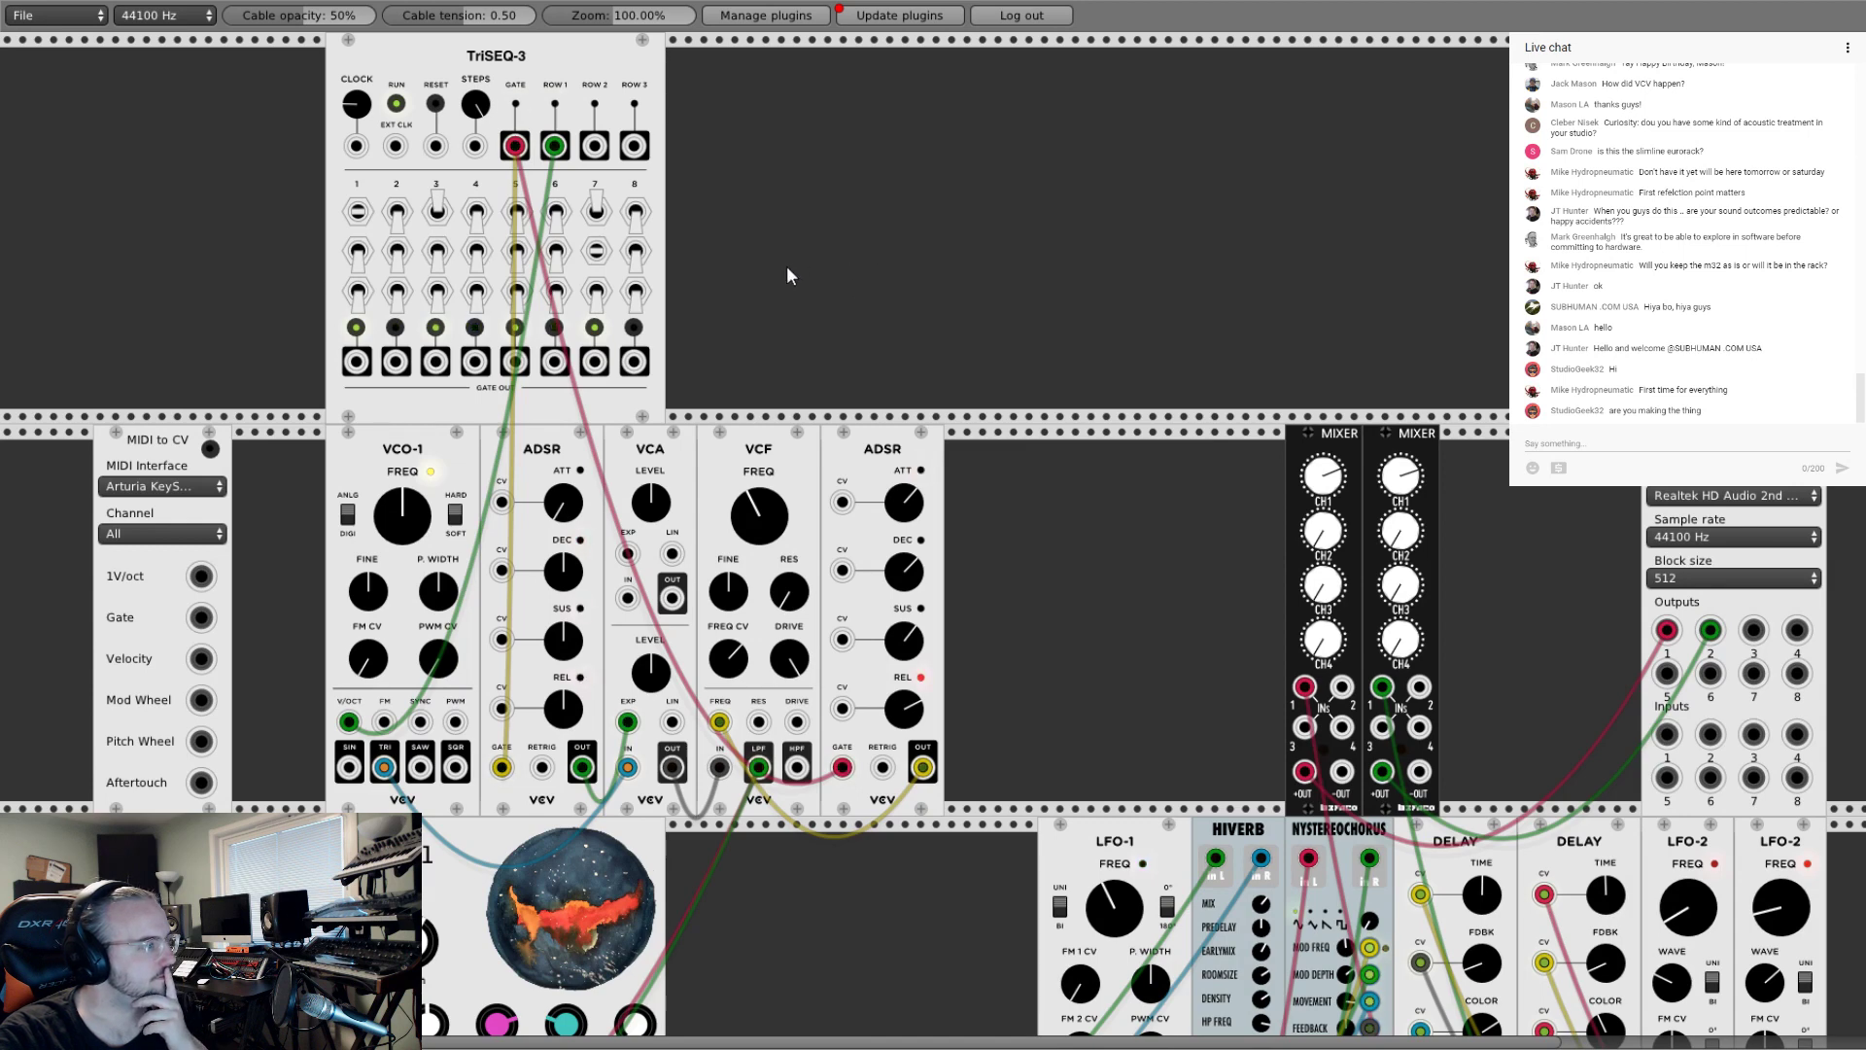
Step: Add Fundamental VCA, ADSR and VCF modules side by side in the row of the TriSEQ-3
{"action": "right_click", "coordinate": [855, 172]}
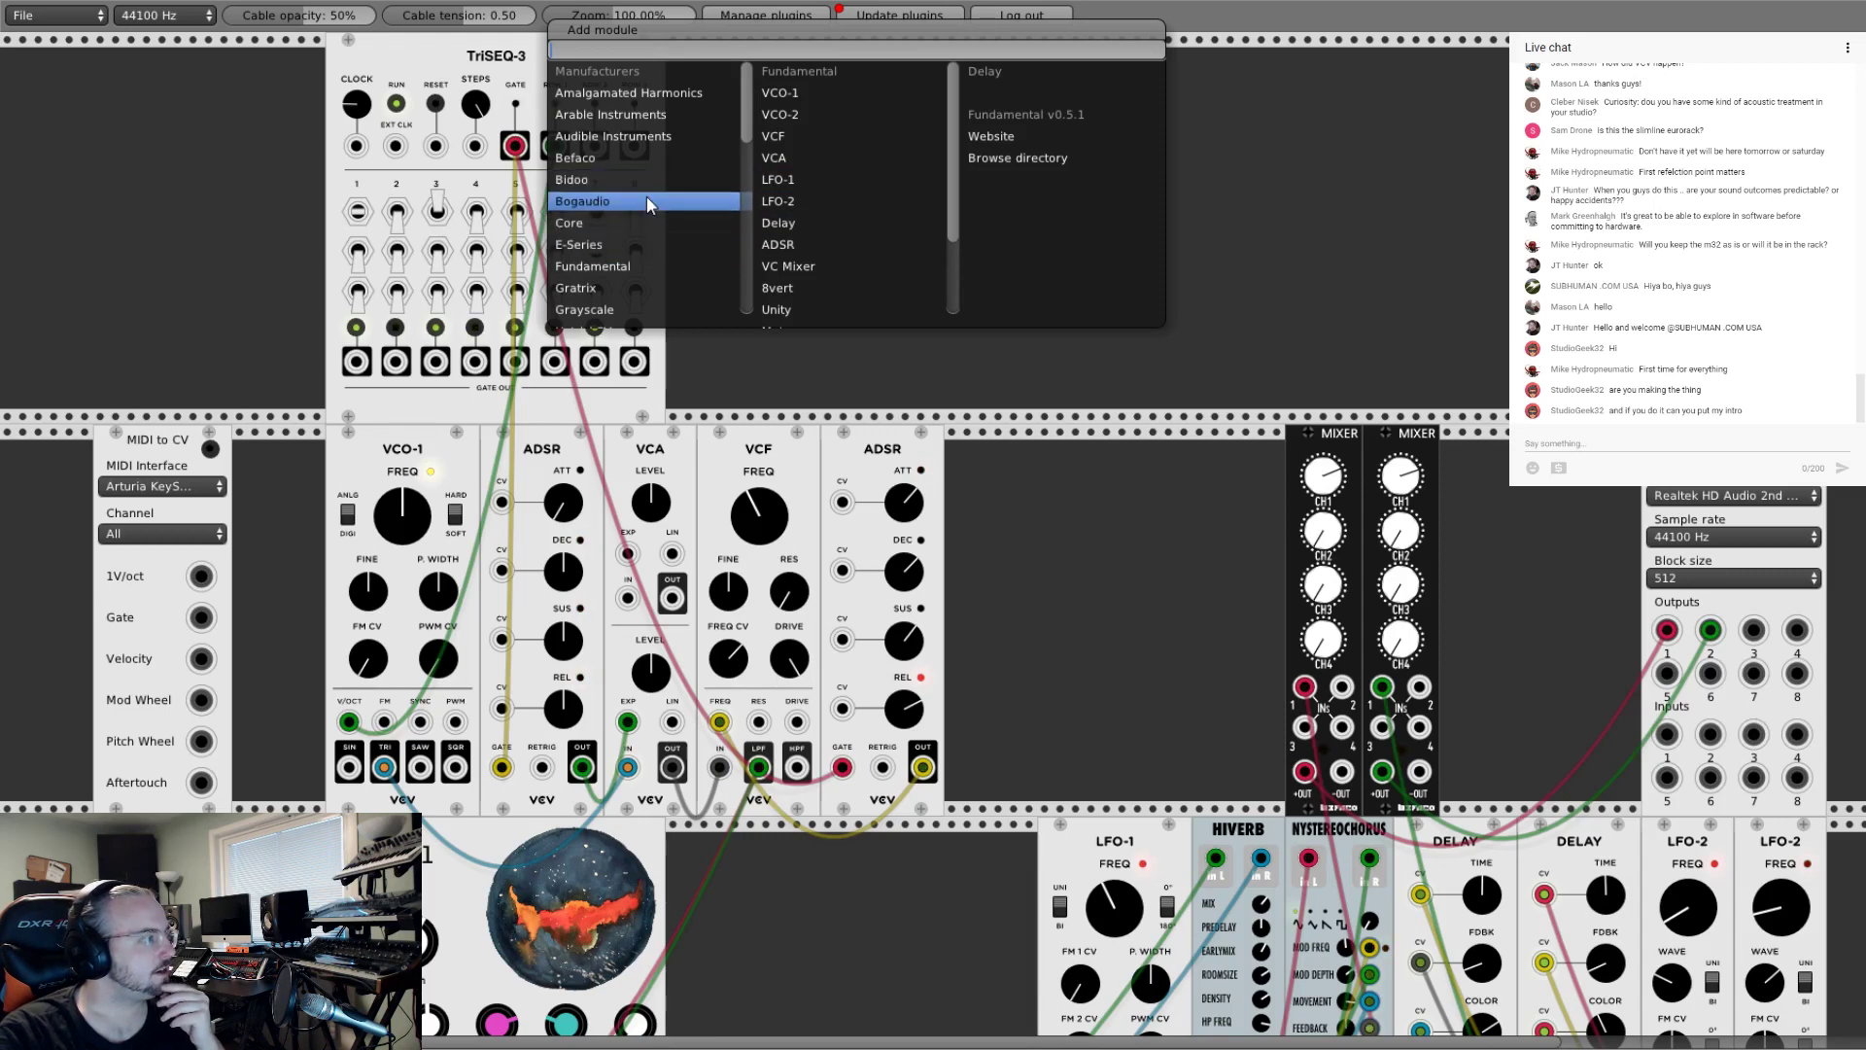
{"action": "left_click", "coordinate": [789, 154]}
{"action": "right_click", "coordinate": [966, 146]}
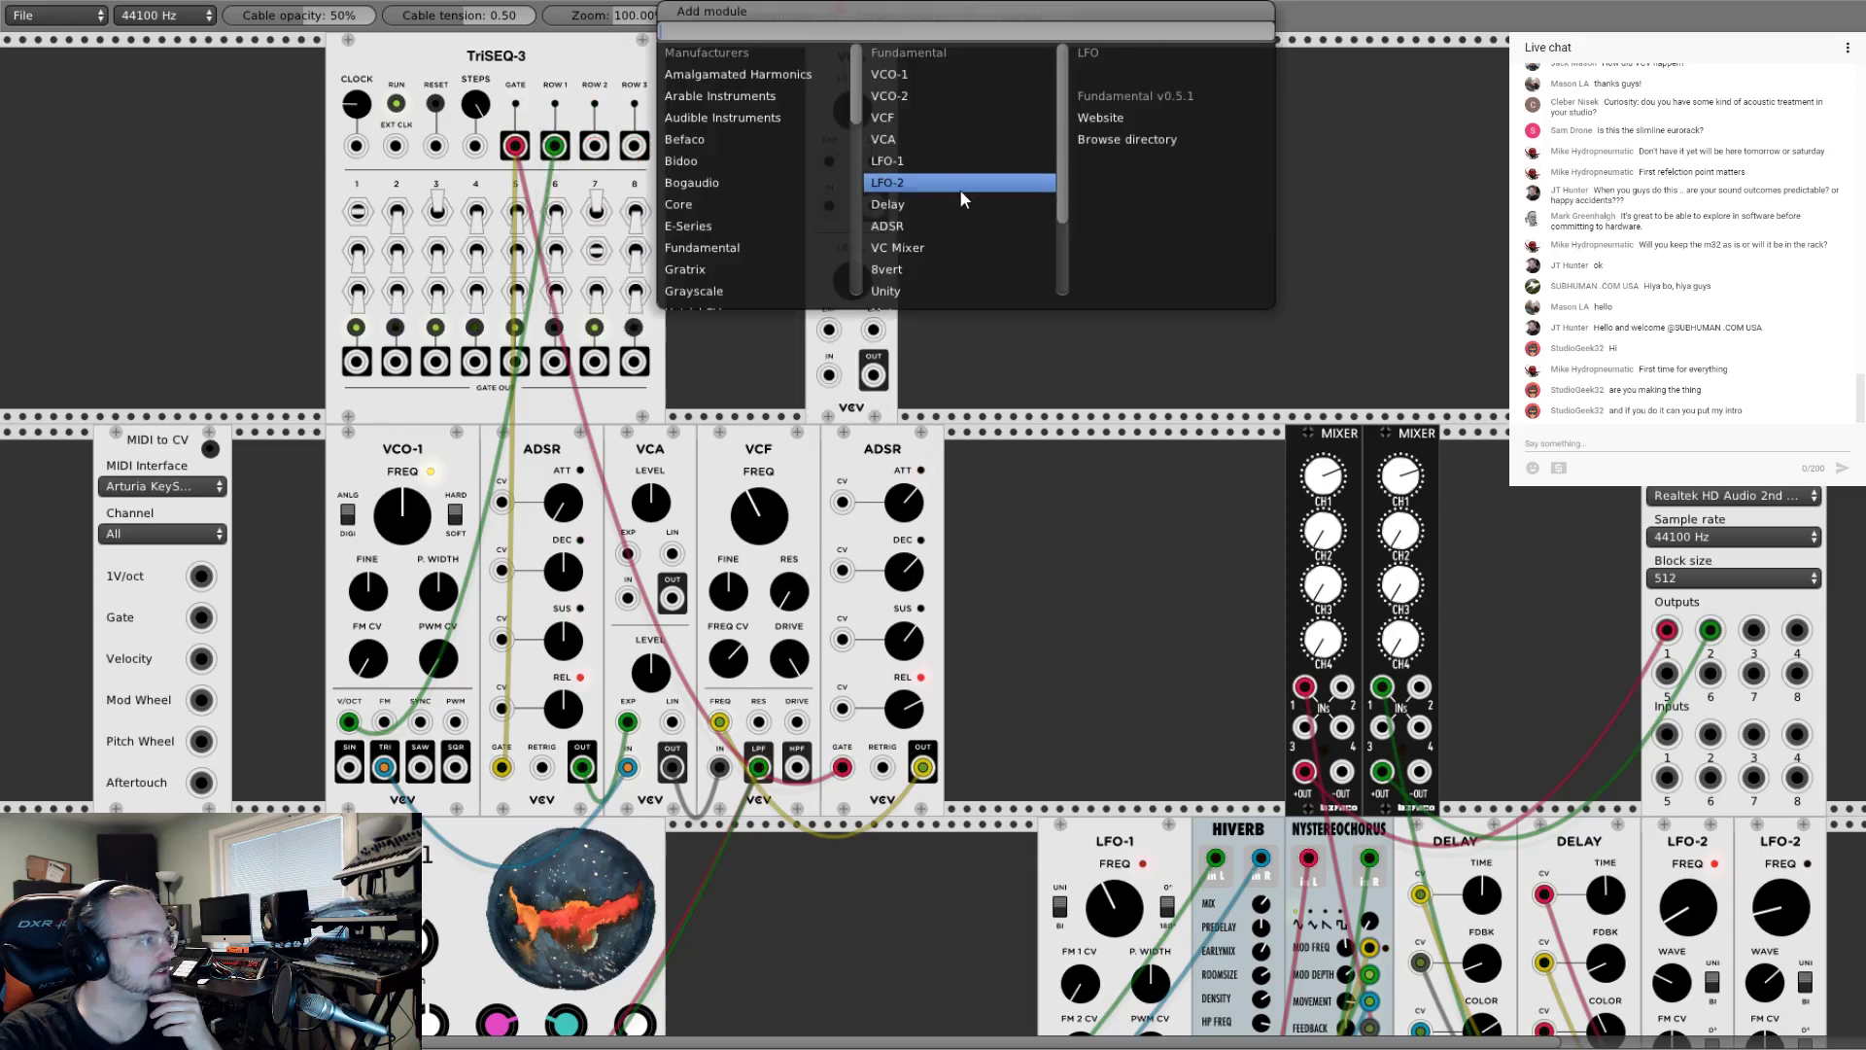
{"action": "left_click", "coordinate": [924, 230]}
{"action": "right_click", "coordinate": [1067, 233]}
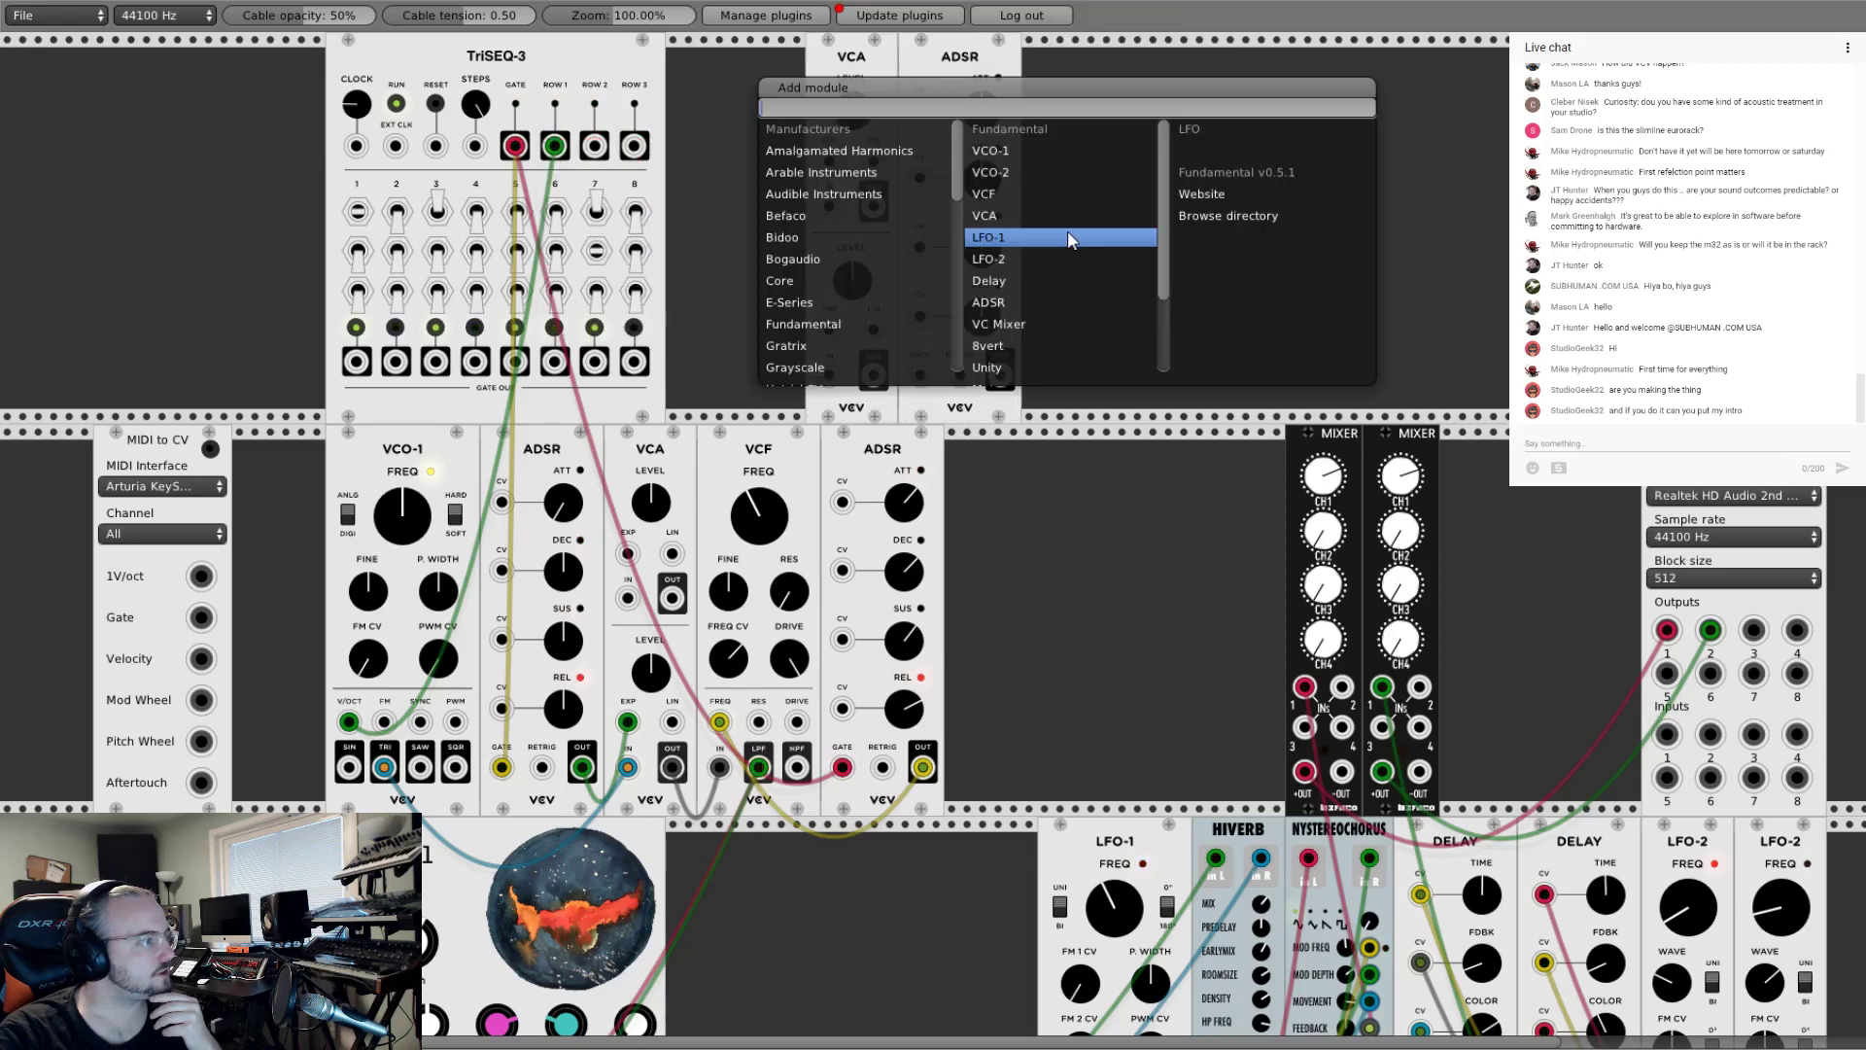
{"action": "left_click", "coordinate": [1030, 189]}
Step: Lower the channel 1 level on the mixers
{"action": "right_click", "coordinate": [1202, 188]}
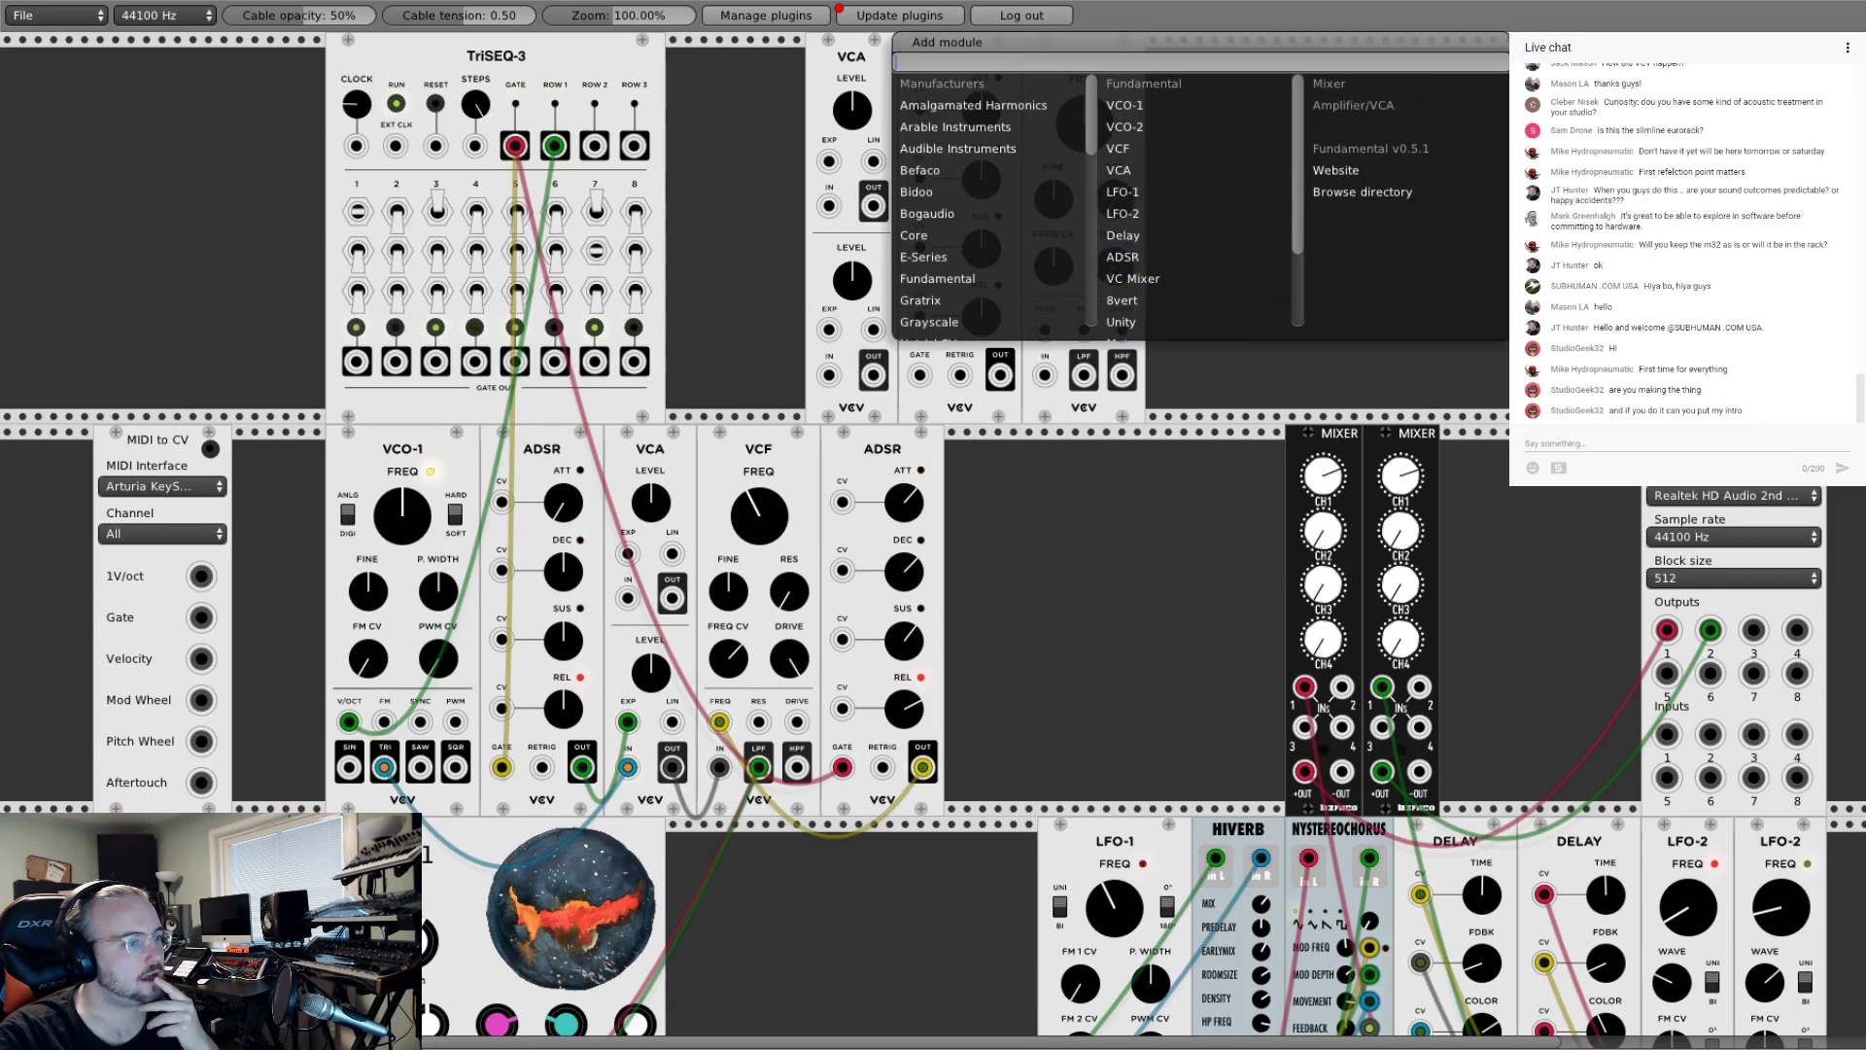
{"action": "left_click", "coordinate": [1455, 500]}
{"action": "left_click_drag", "start_coordinate": [1331, 478], "coordinate": [1331, 470]}
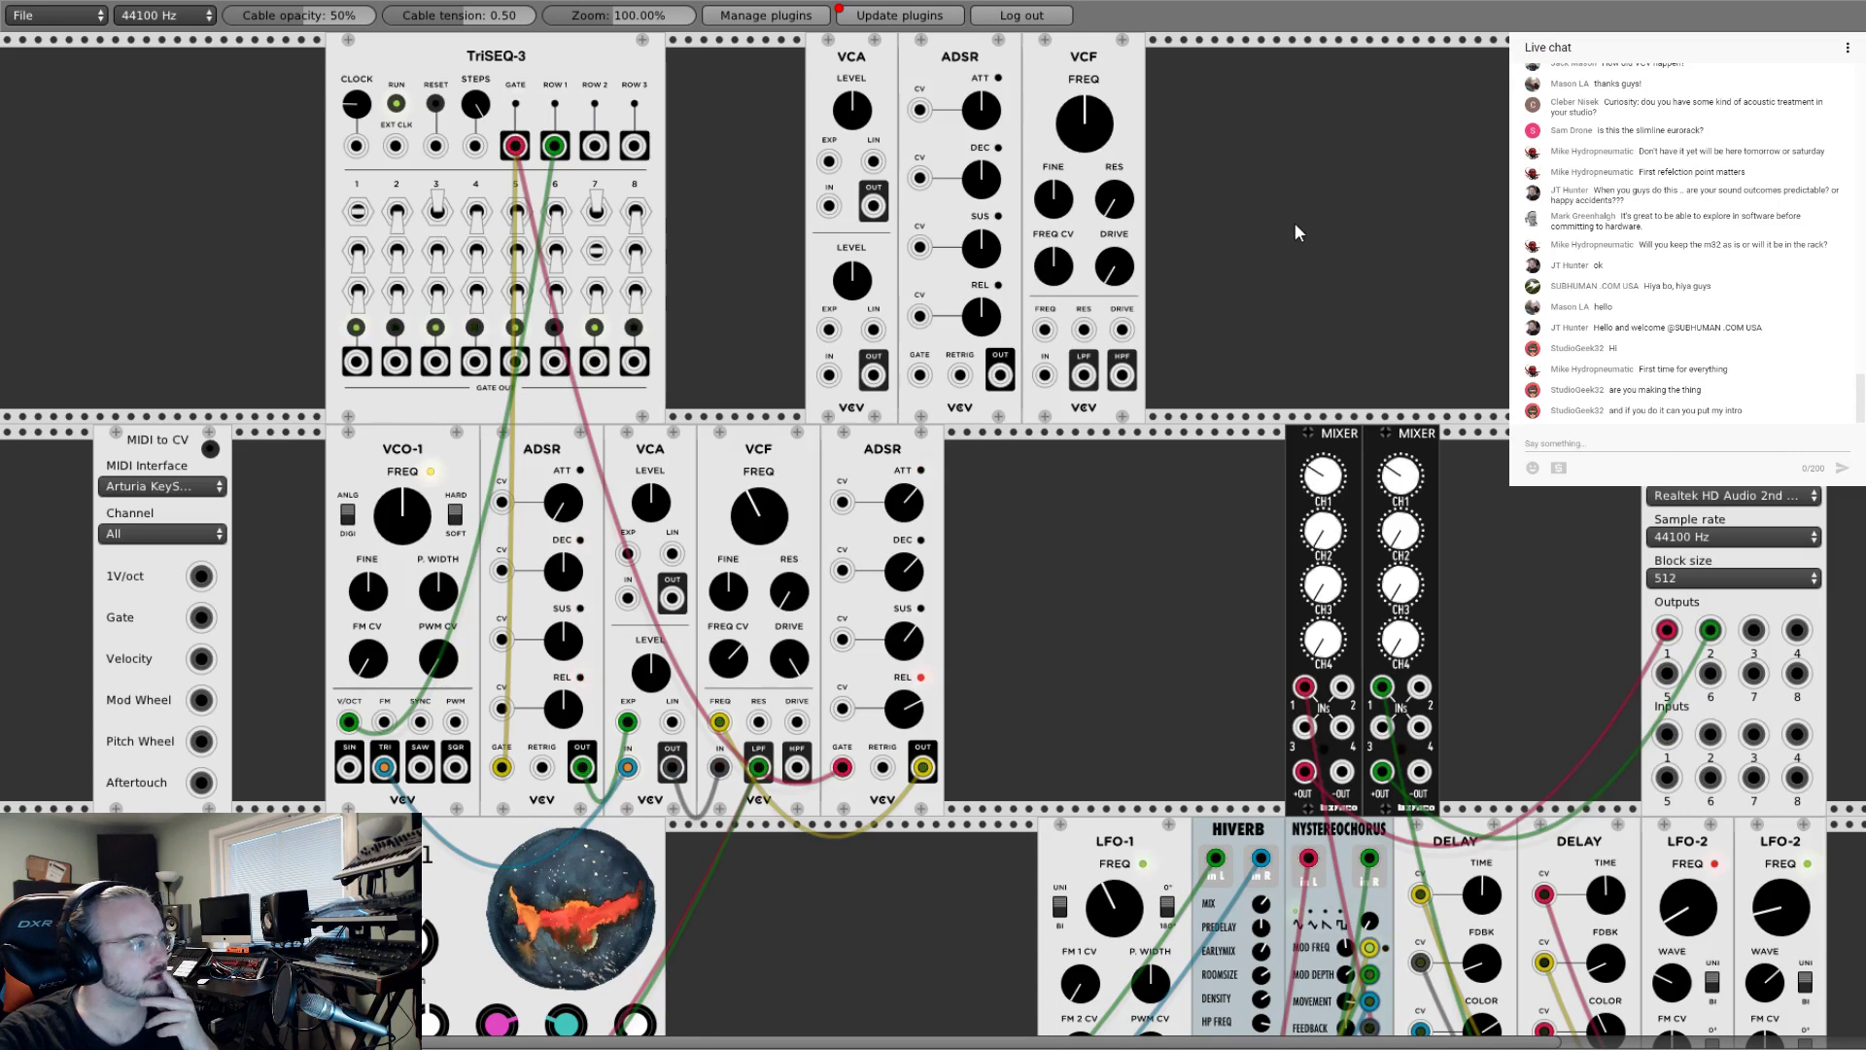
Step: Shift the new VCF, ADSR and VCA farther from the TriSEQ-3, keeping them adjacent, to widen the gap for an oscillator
{"action": "left_click_drag", "start_coordinate": [1149, 132], "coordinate": [1255, 78]}
{"action": "left_click_drag", "start_coordinate": [988, 83], "coordinate": [1096, 82]}
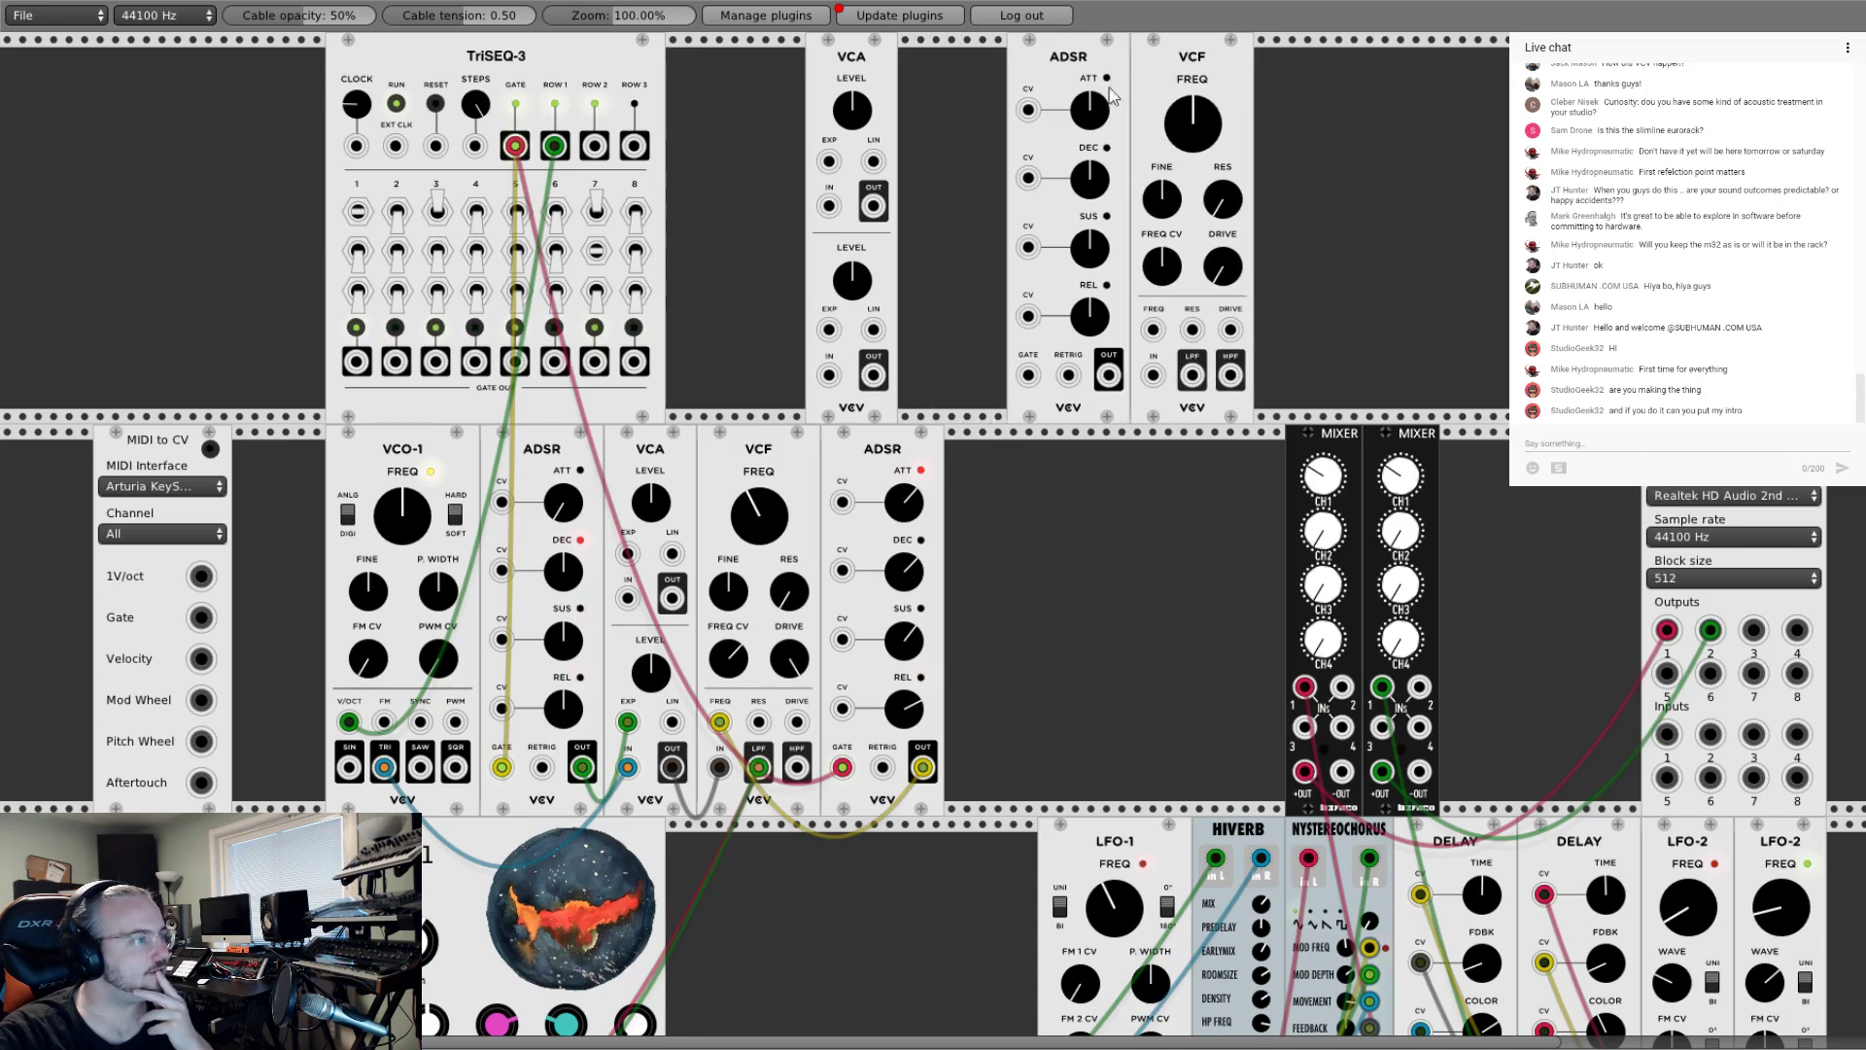
{"action": "left_click_drag", "start_coordinate": [846, 73], "coordinate": [955, 73]}
{"action": "right_click", "coordinate": [1305, 127]}
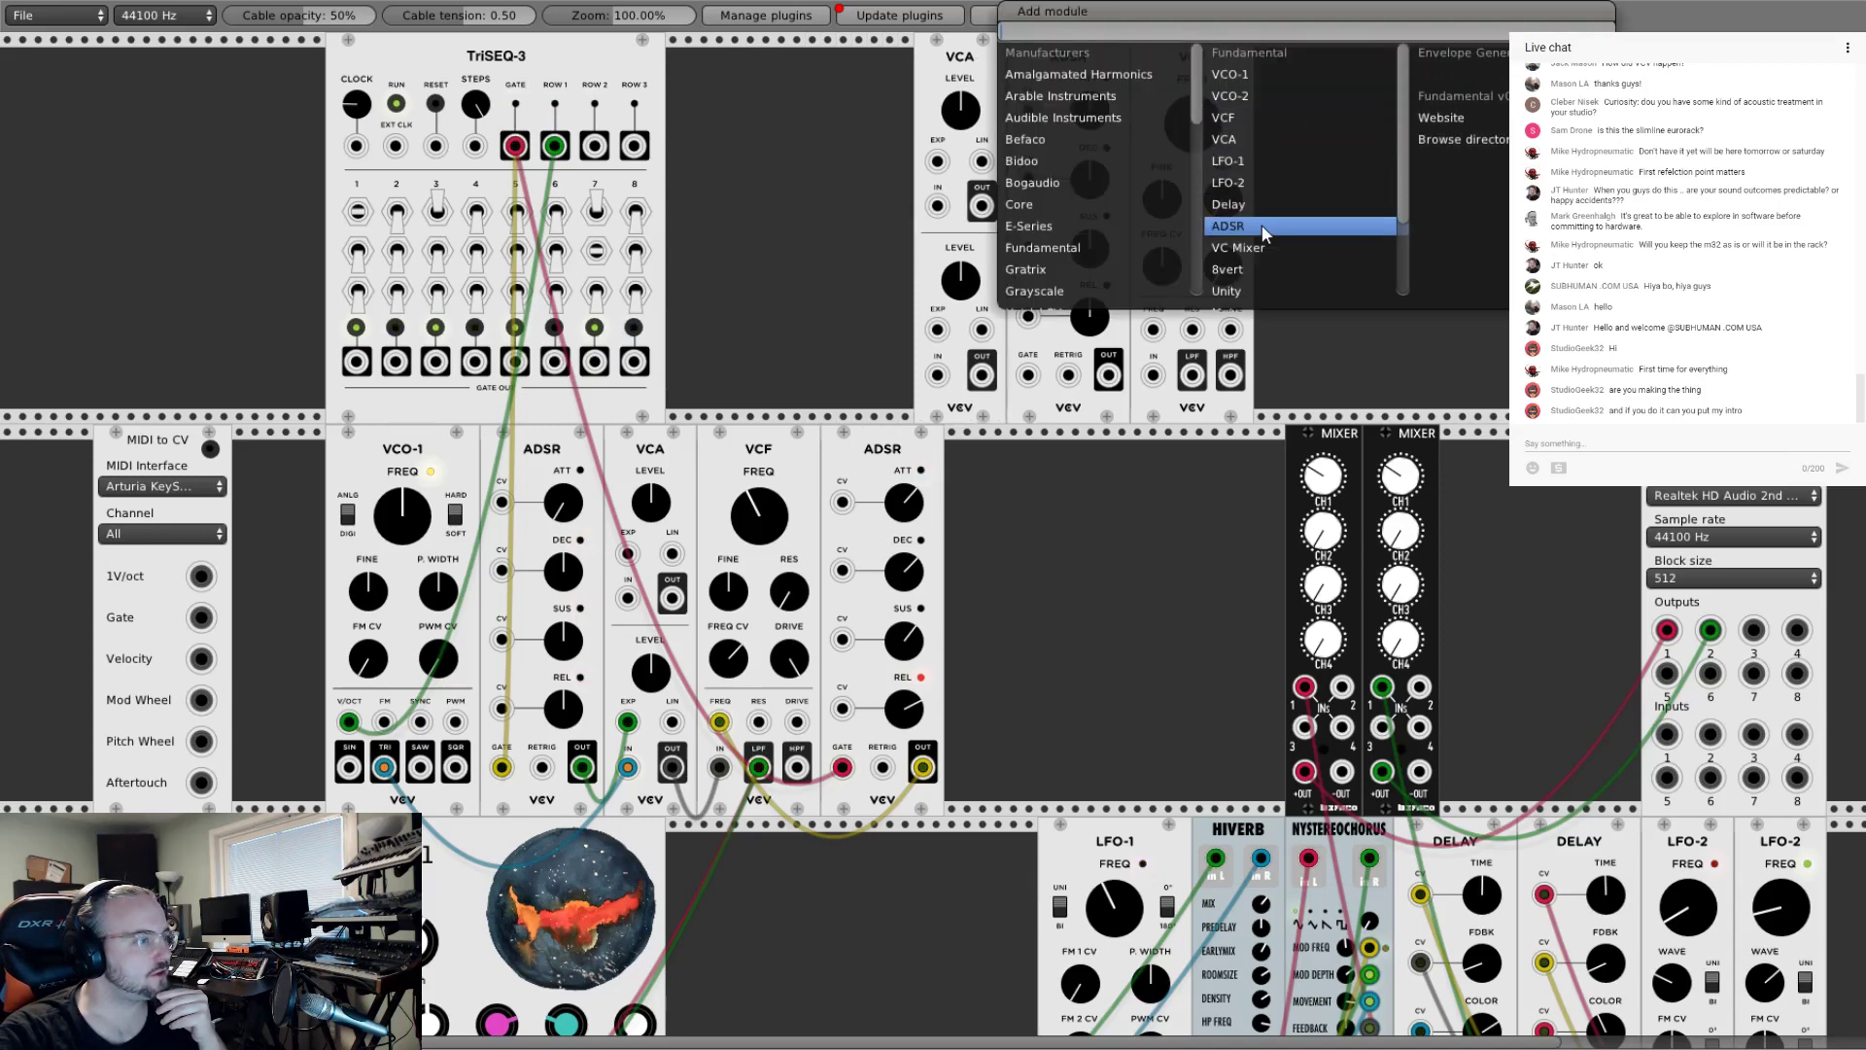
{"action": "left_click", "coordinate": [1413, 337]}
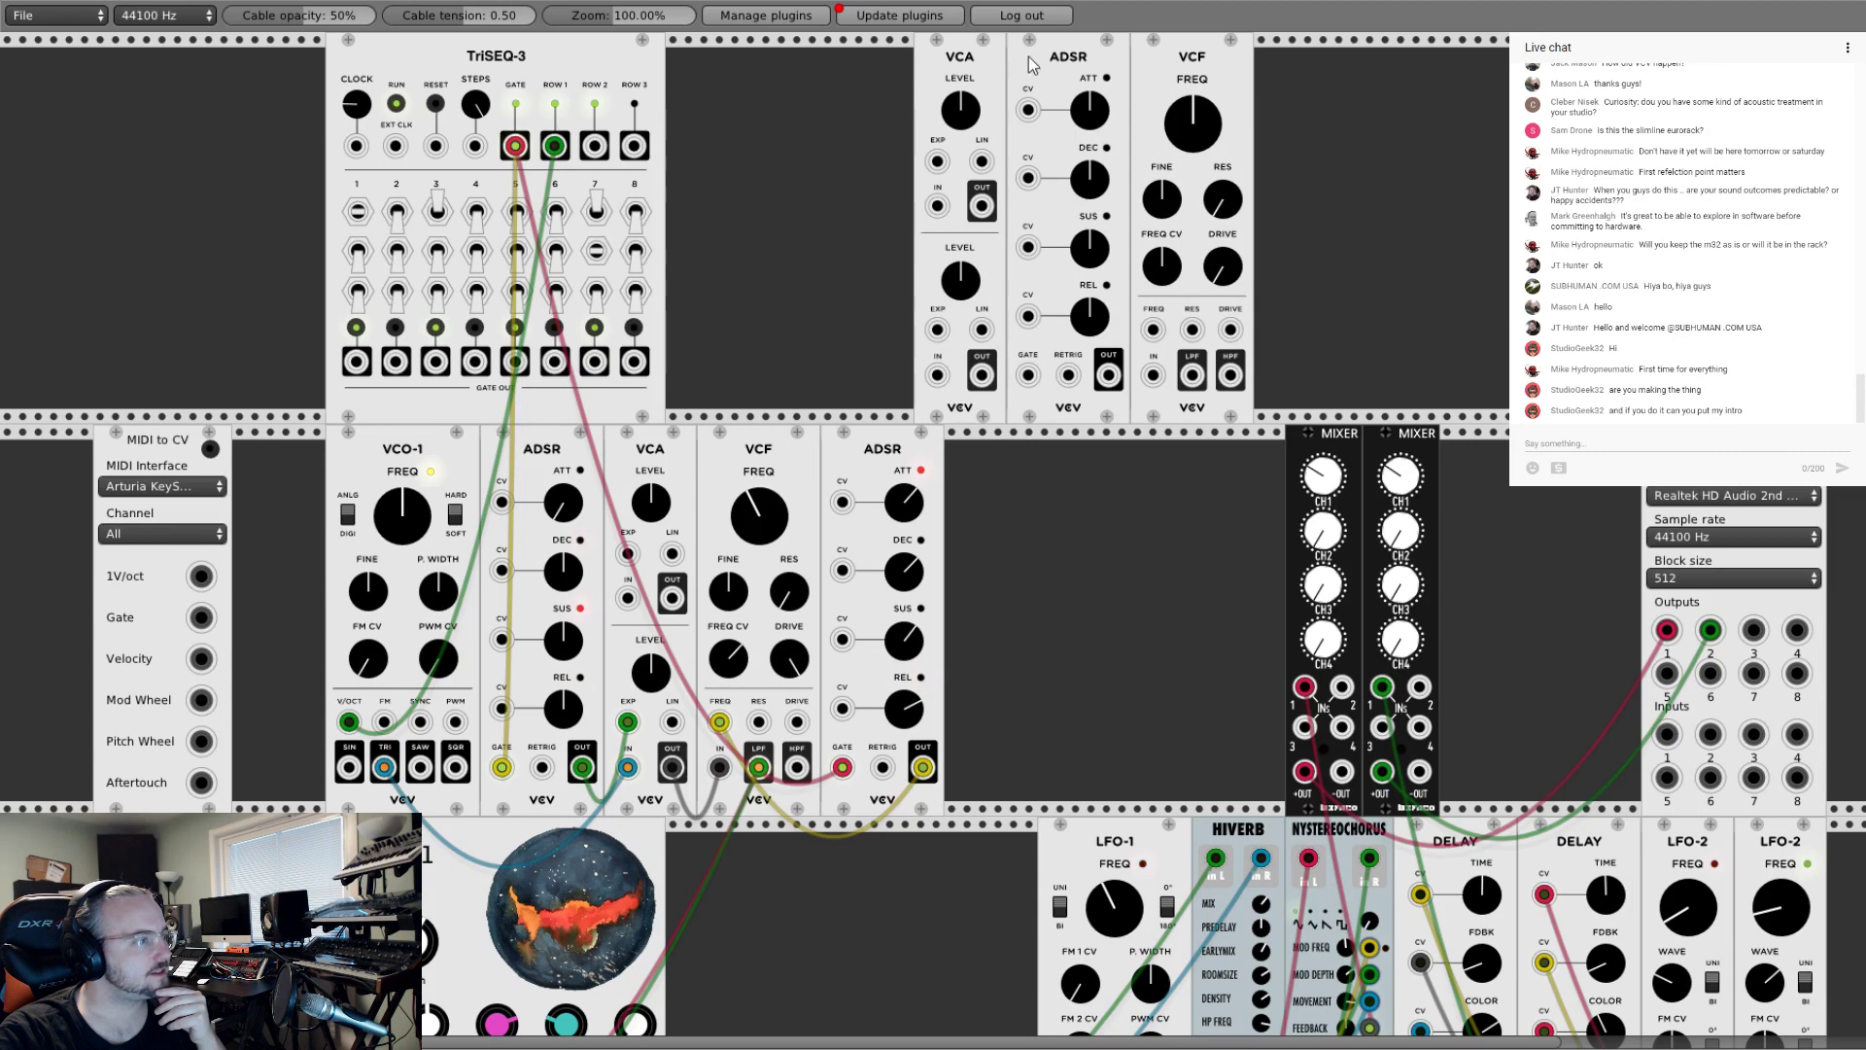
{"action": "mouse_move", "coordinate": [1029, 56]}
{"action": "left_mouse_down"}
{"action": "mouse_move", "coordinate": [1283, 68]}
{"action": "mouse_move", "coordinate": [1041, 85]}
{"action": "left_mouse_up"}
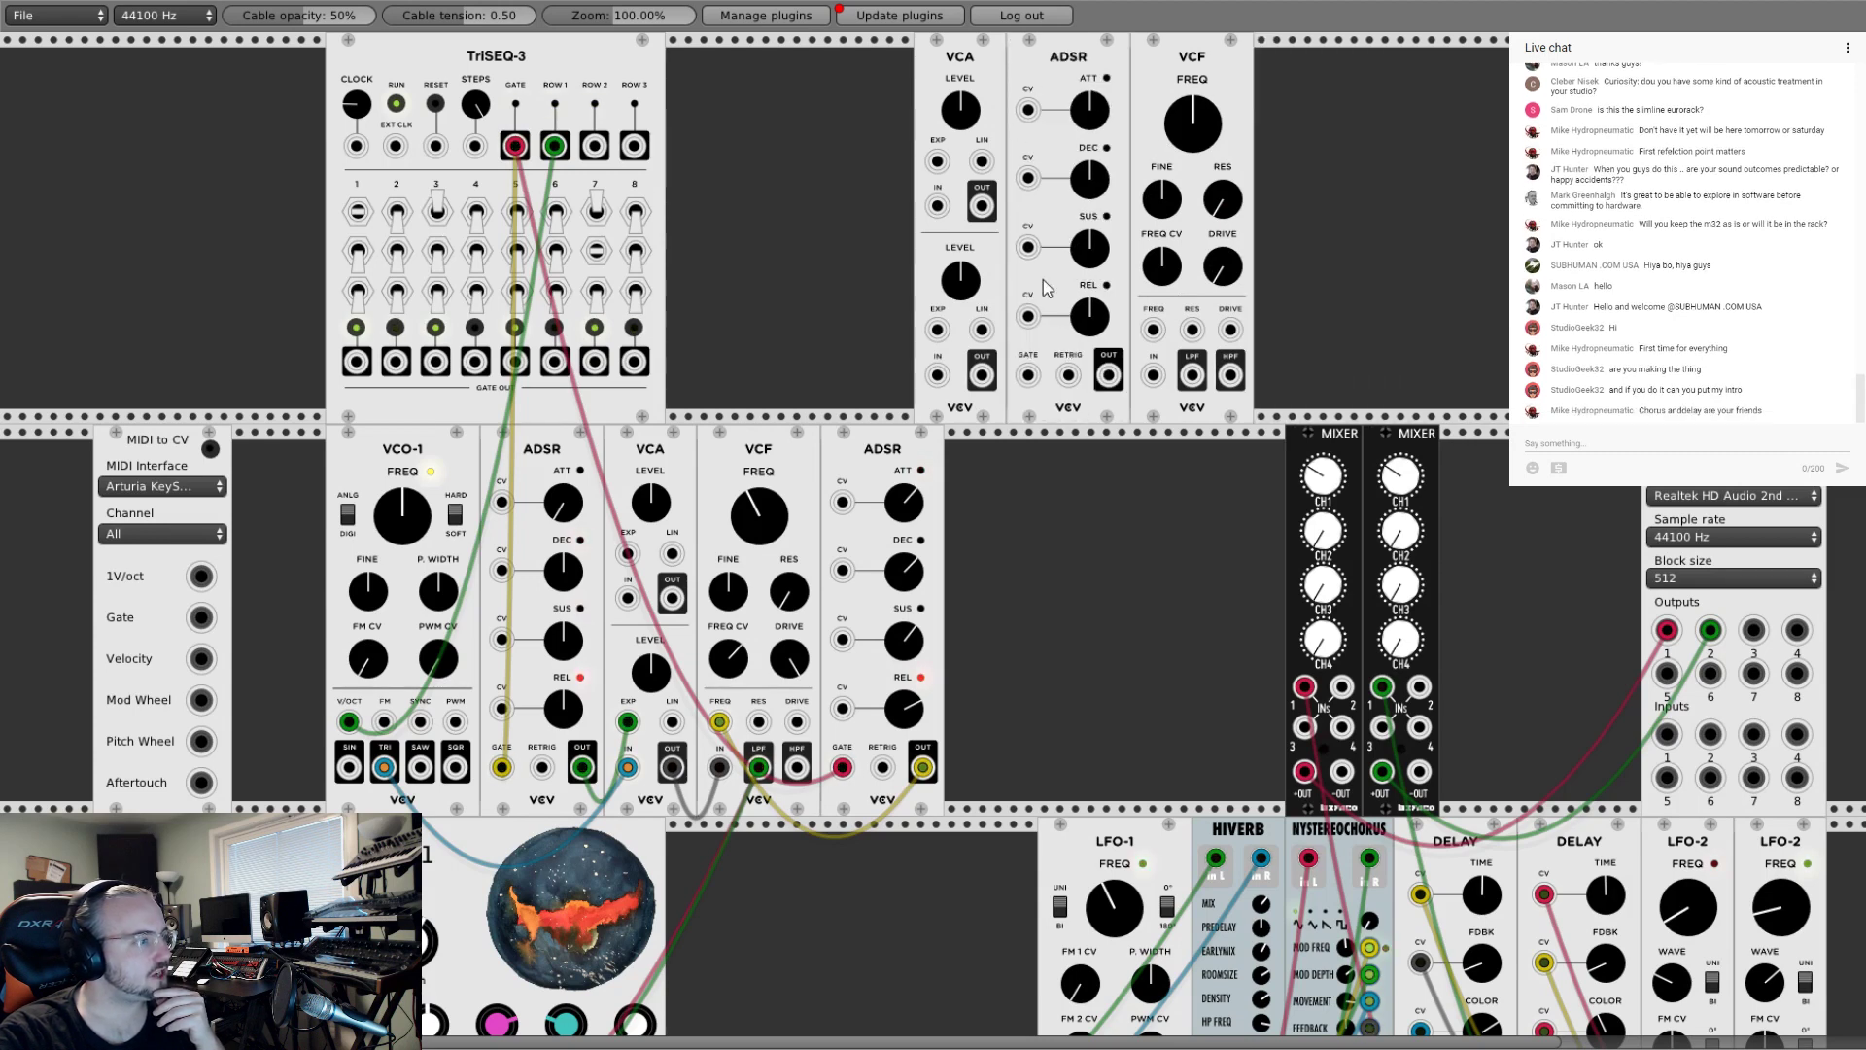
Step: Patch the new ADSR's OUT to the VCA's lower EXP input and the TriSEQ-3's GATE output to the ADSR's GATE input
{"action": "left_click_drag", "start_coordinate": [1114, 384], "coordinate": [947, 337]}
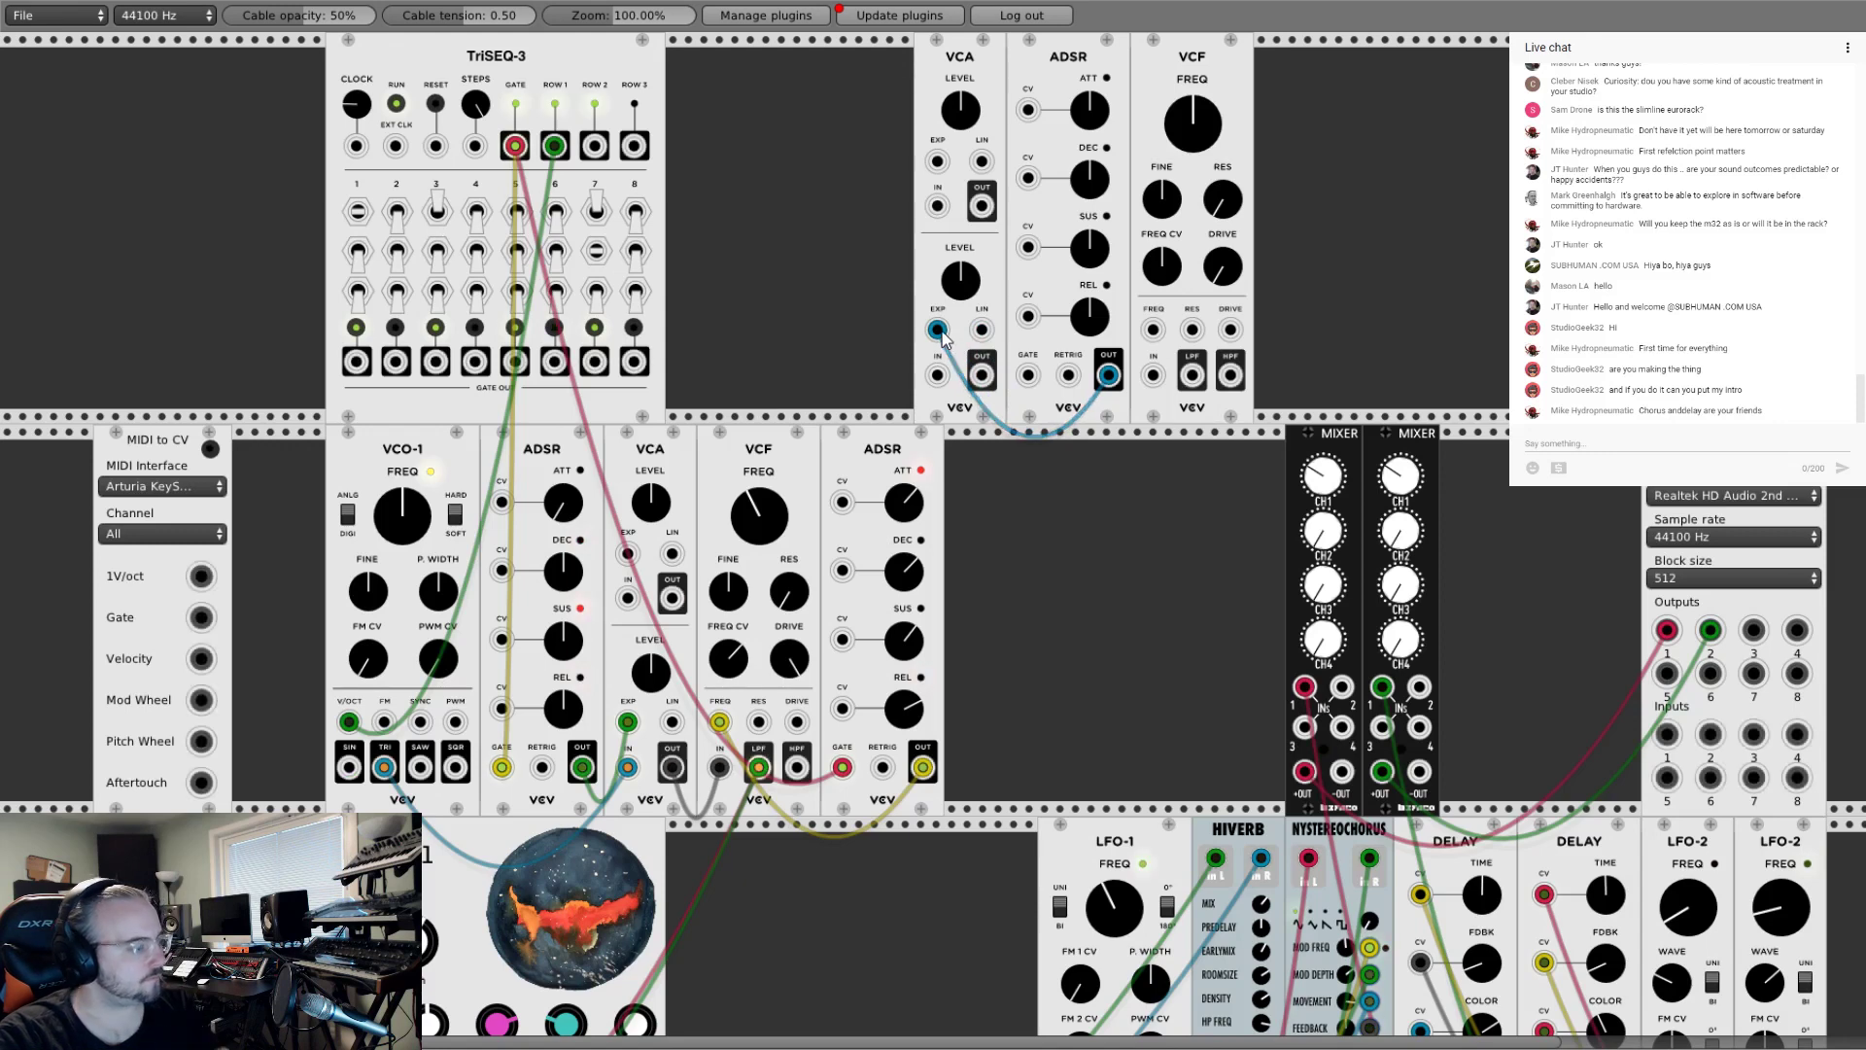
{"action": "left_click_drag", "start_coordinate": [515, 146], "coordinate": [1028, 376]}
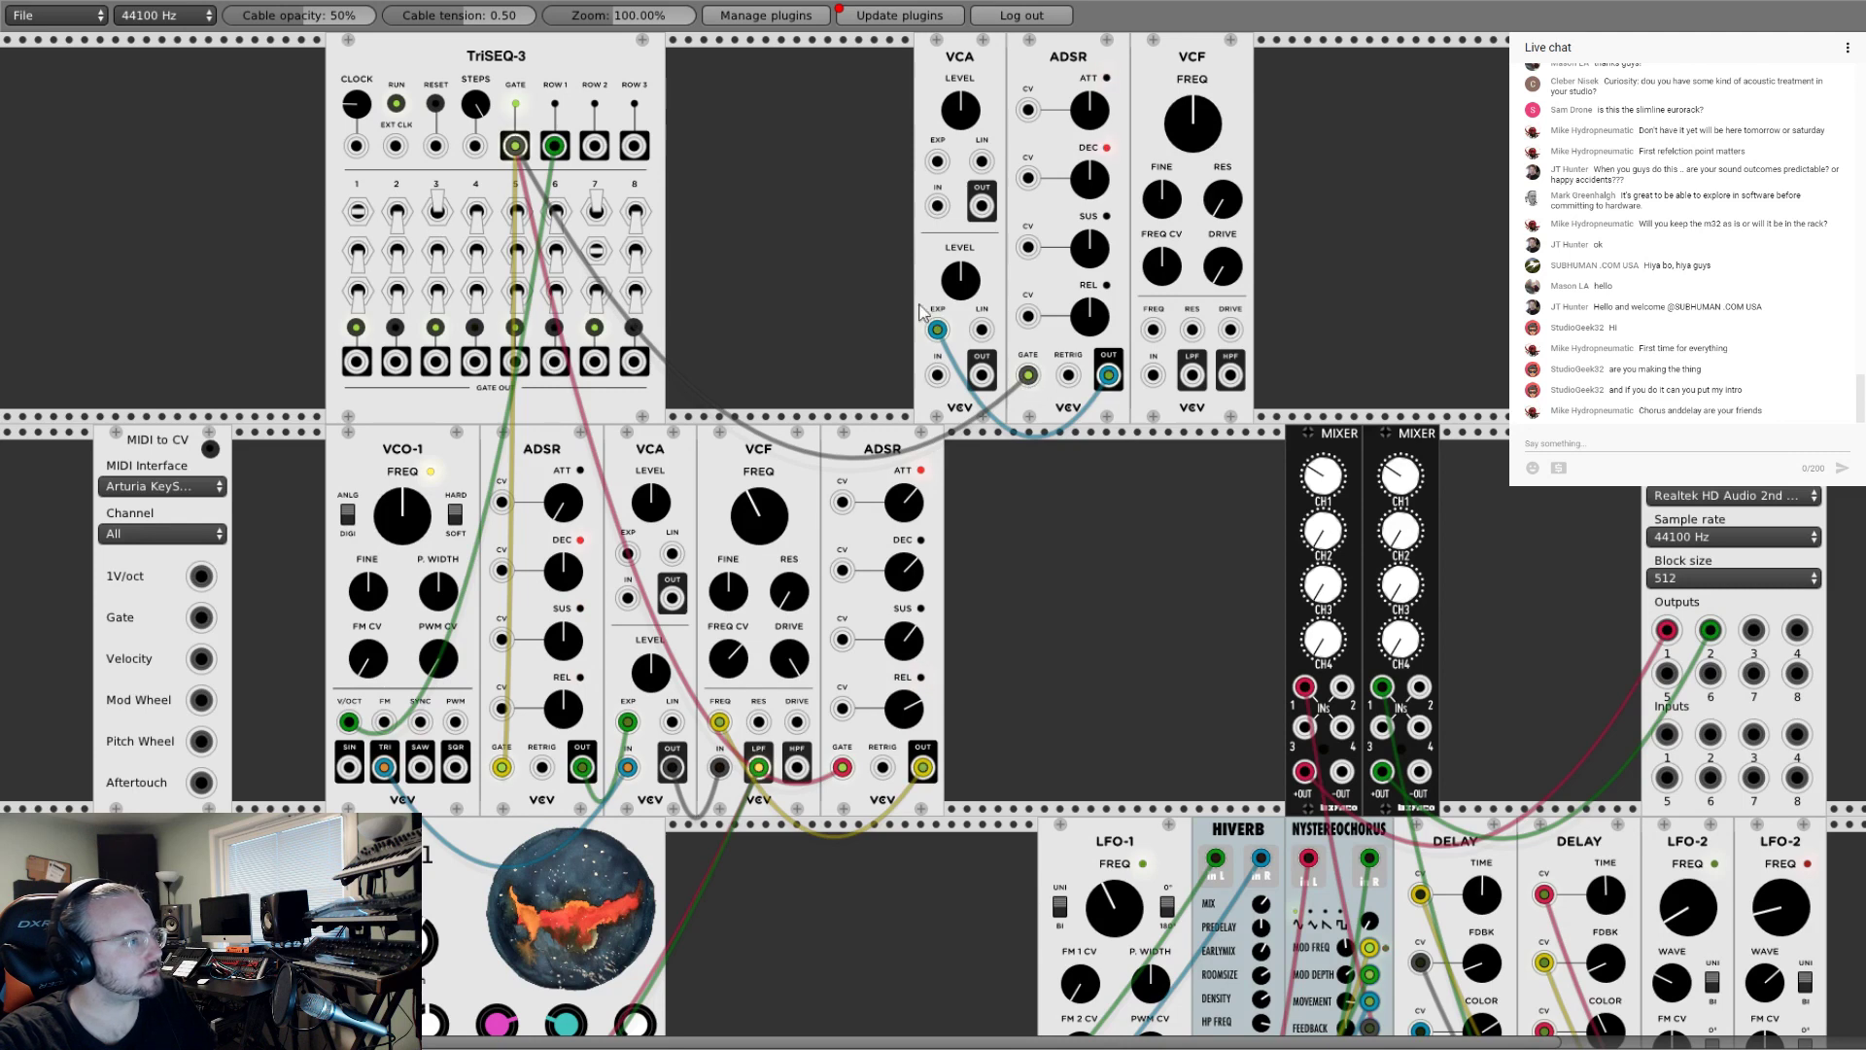
{"action": "right_click", "coordinate": [806, 251]}
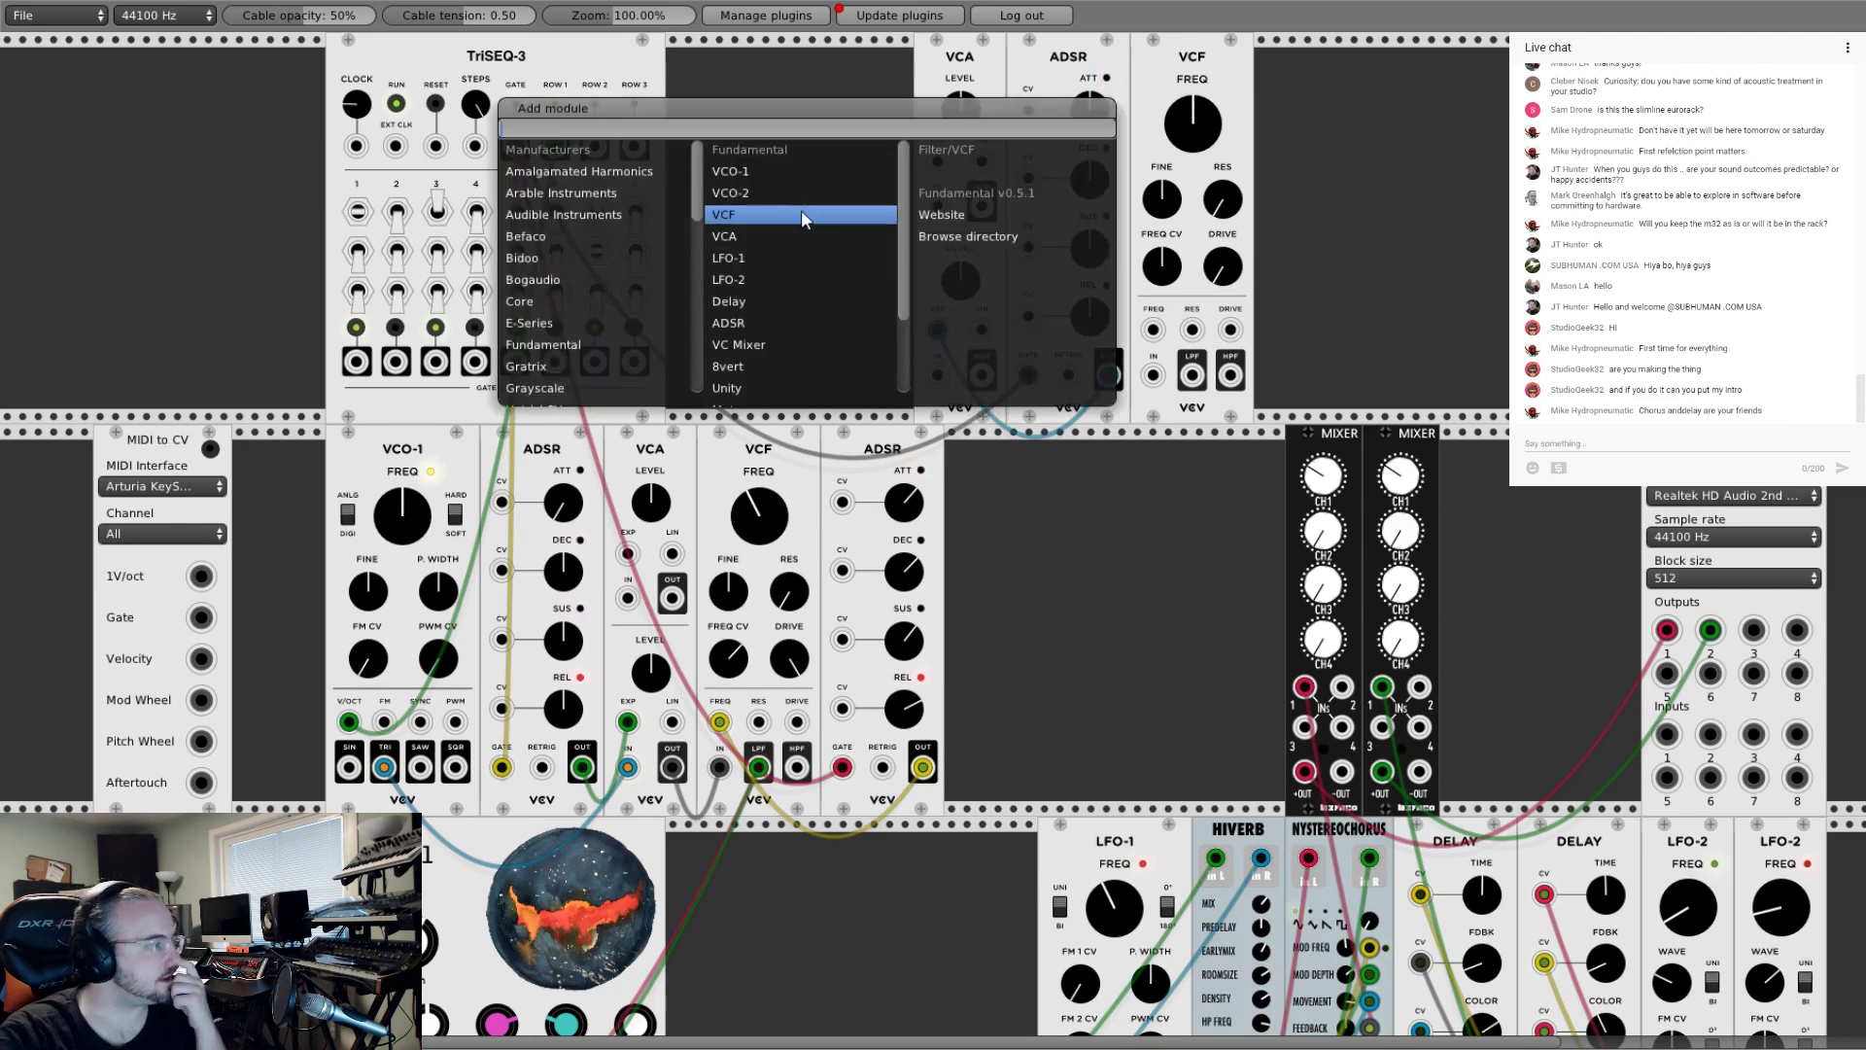
{"action": "left_click", "coordinate": [764, 175]}
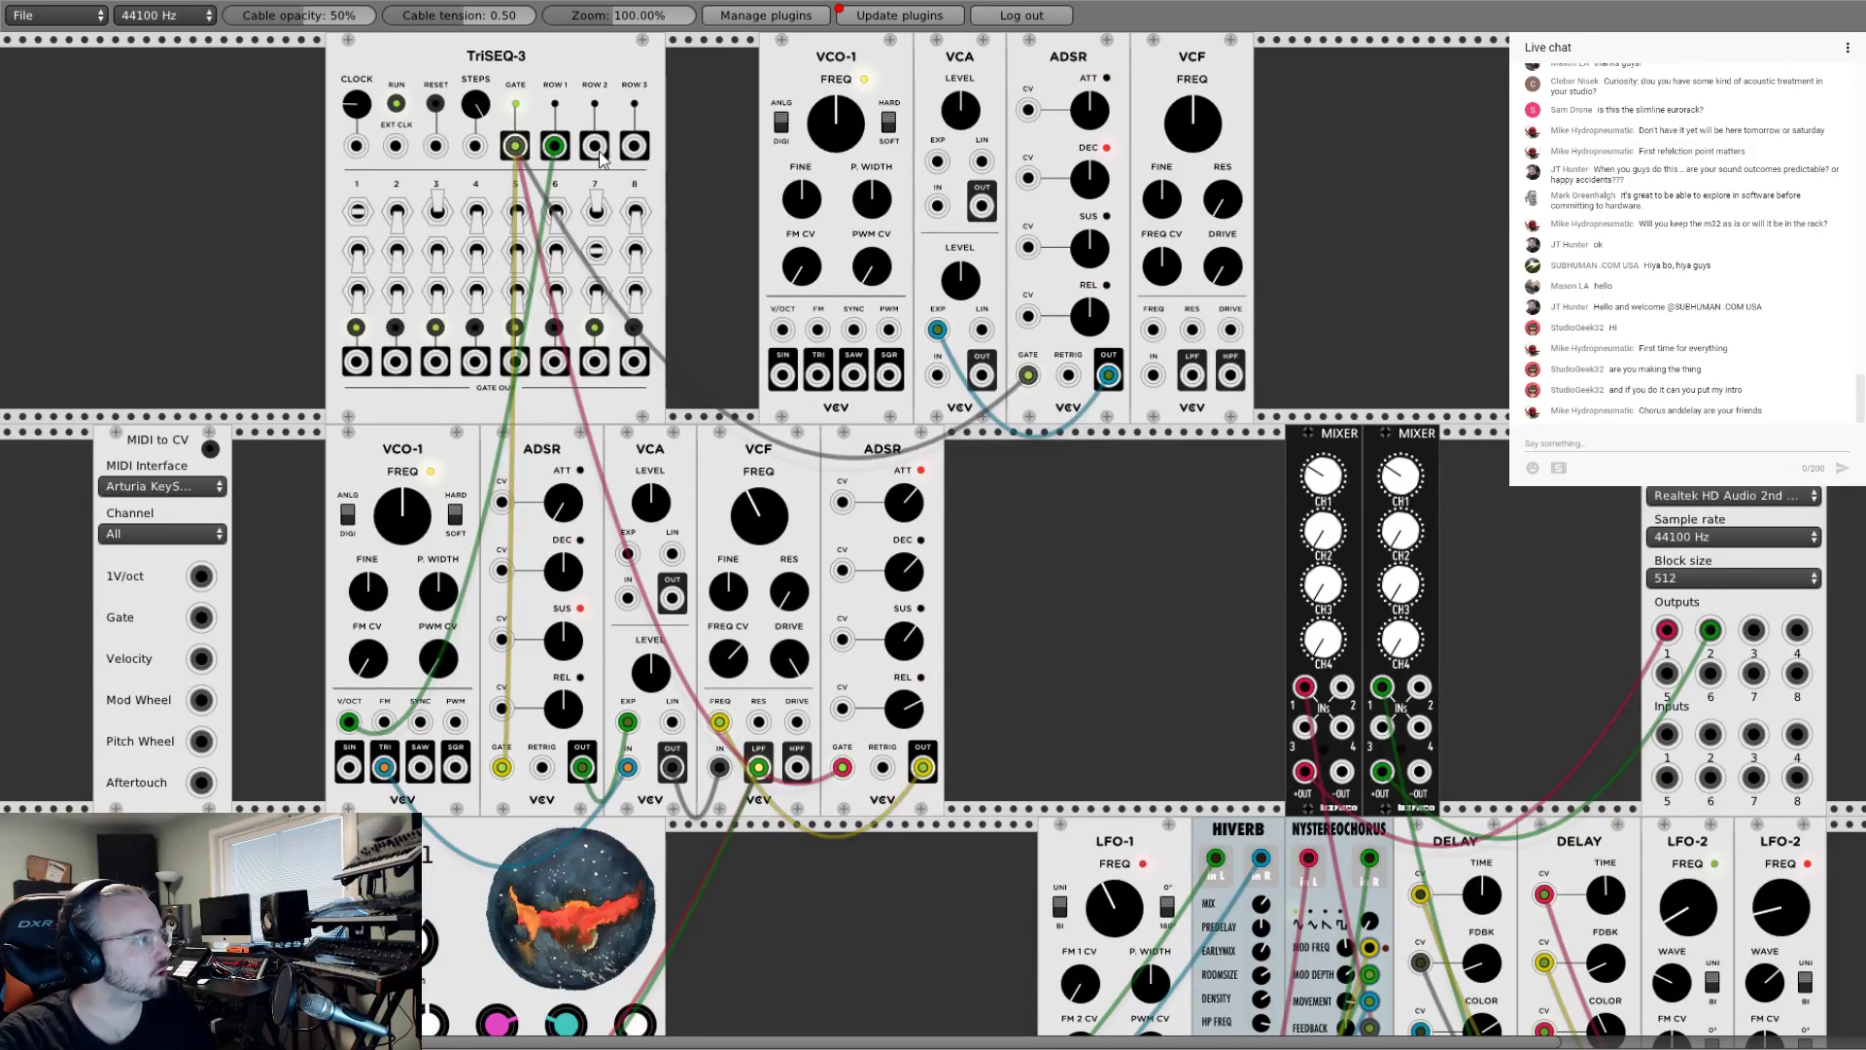
{"action": "left_click_drag", "start_coordinate": [600, 158], "coordinate": [680, 254]}
{"action": "right_click", "coordinate": [767, 175]}
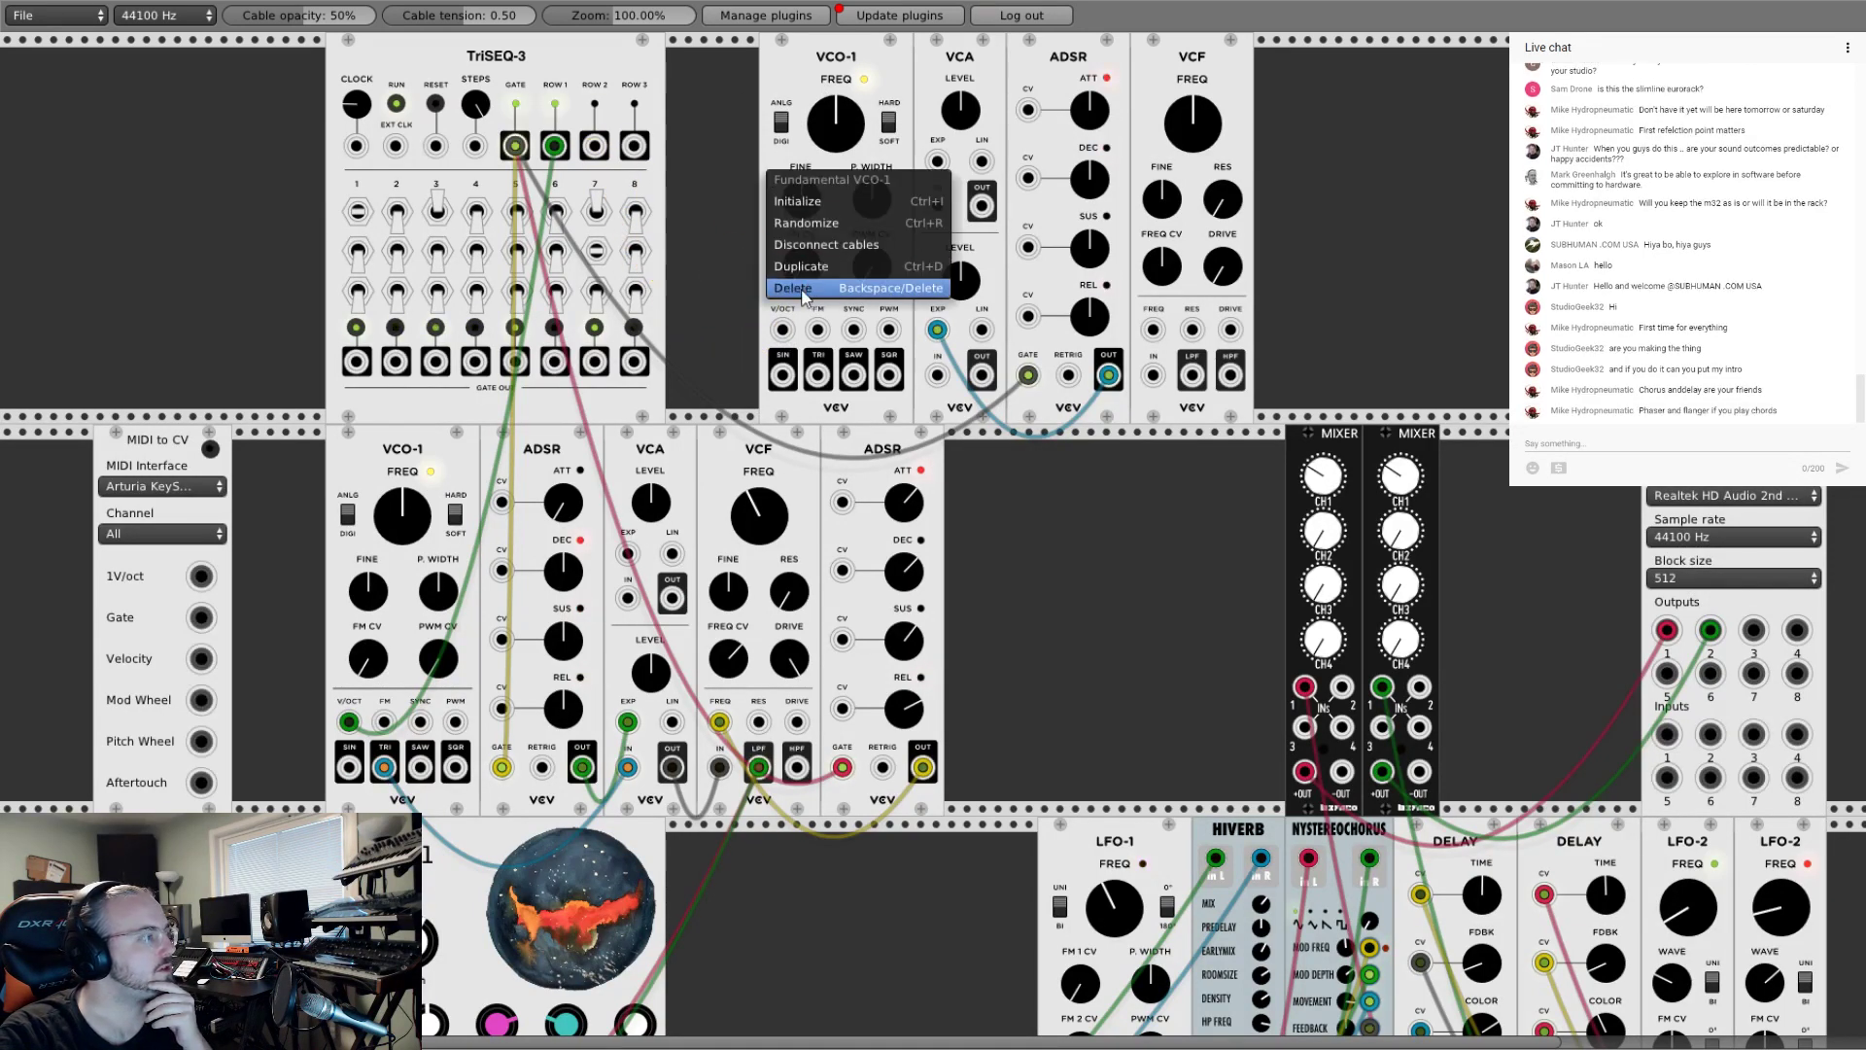
{"action": "left_click", "coordinate": [793, 288]}
Step: Add a Befaco EvenVCO beside the TriSEQ-3 and move it directly against the new VCA
{"action": "right_click", "coordinate": [735, 218]}
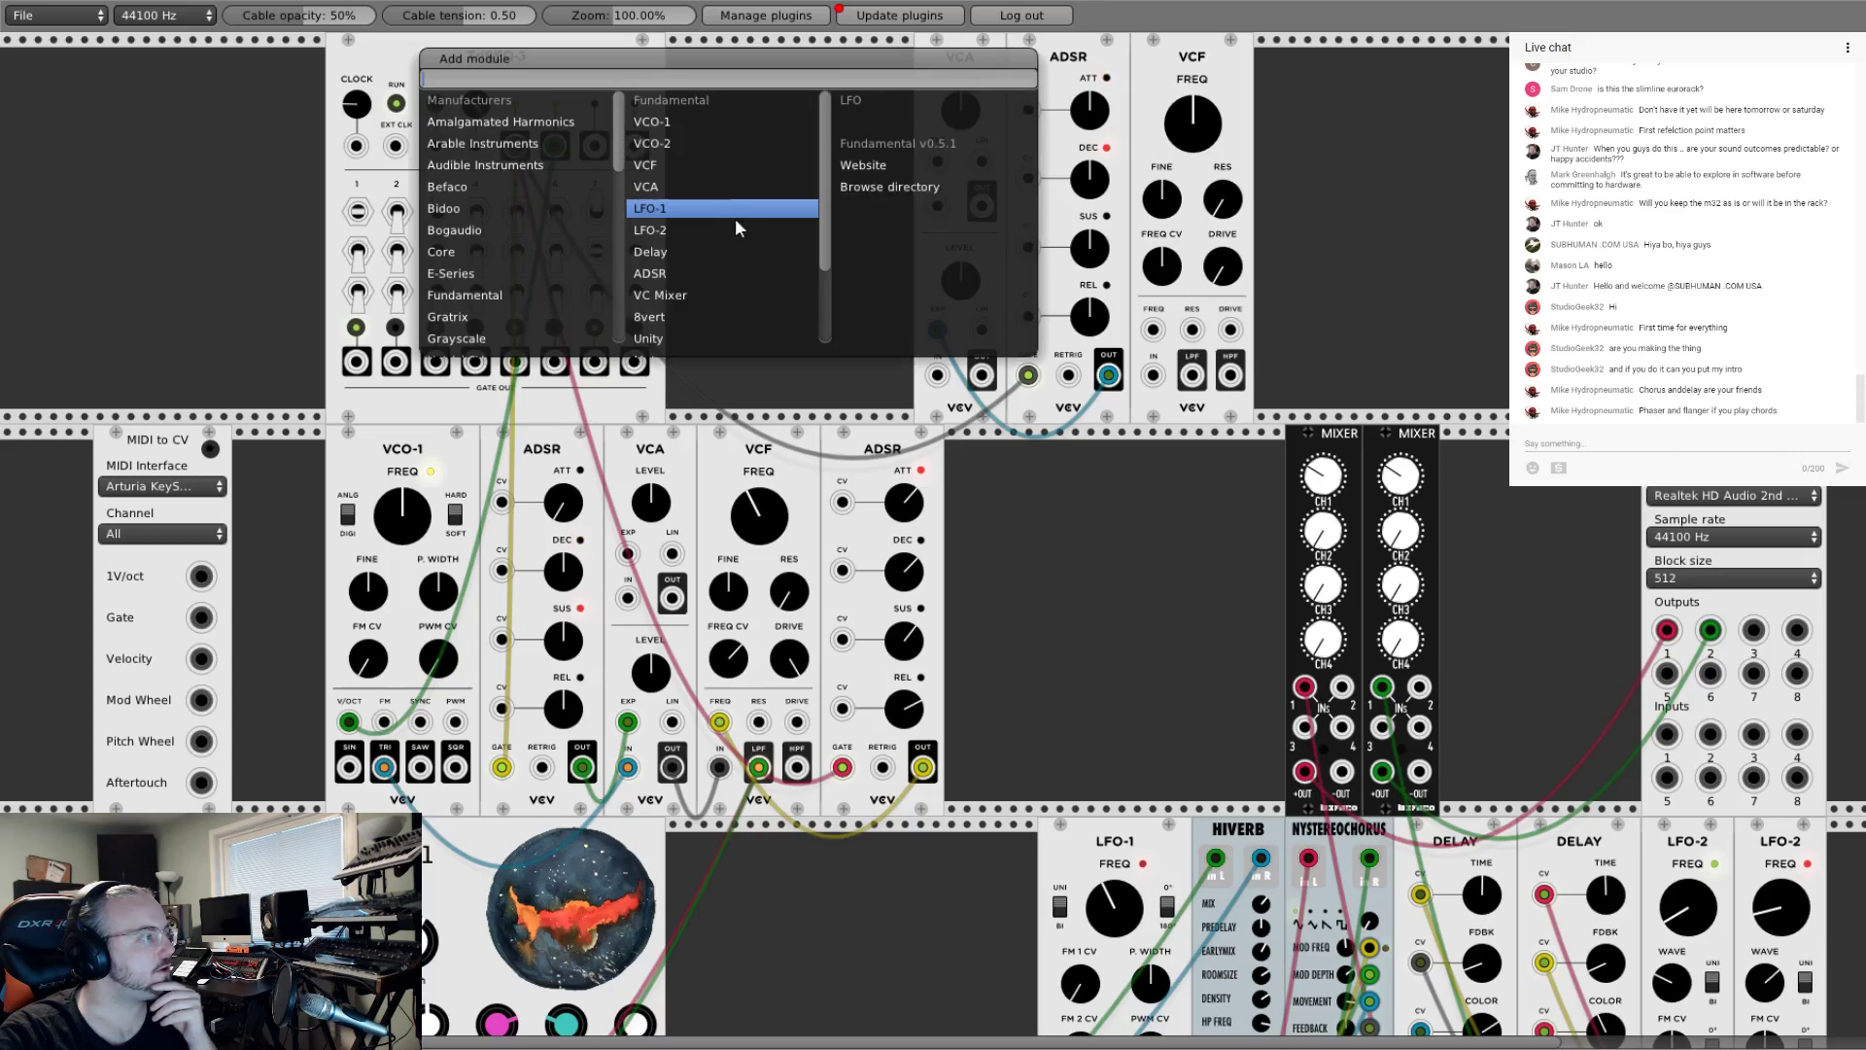
{"action": "left_click", "coordinate": [526, 189]}
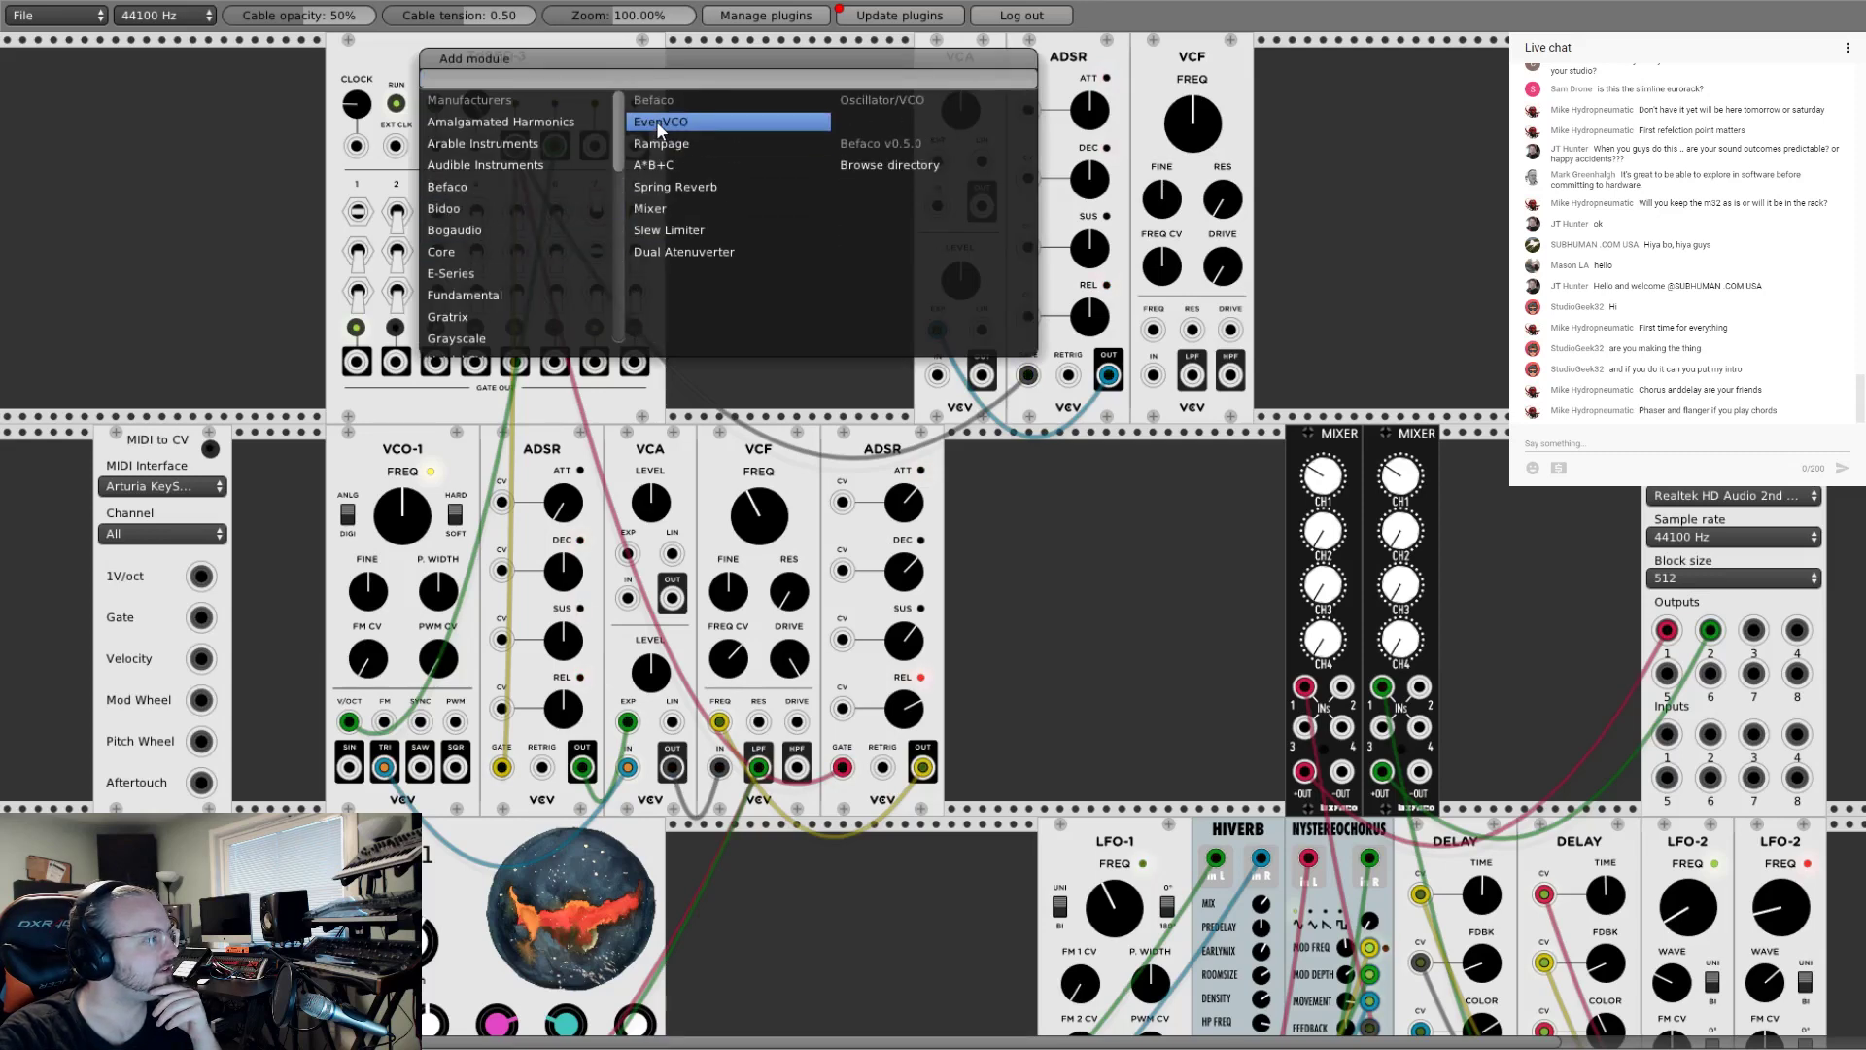
{"action": "left_click", "coordinate": [658, 121]}
{"action": "left_click_drag", "start_coordinate": [760, 48], "coordinate": [821, 48]}
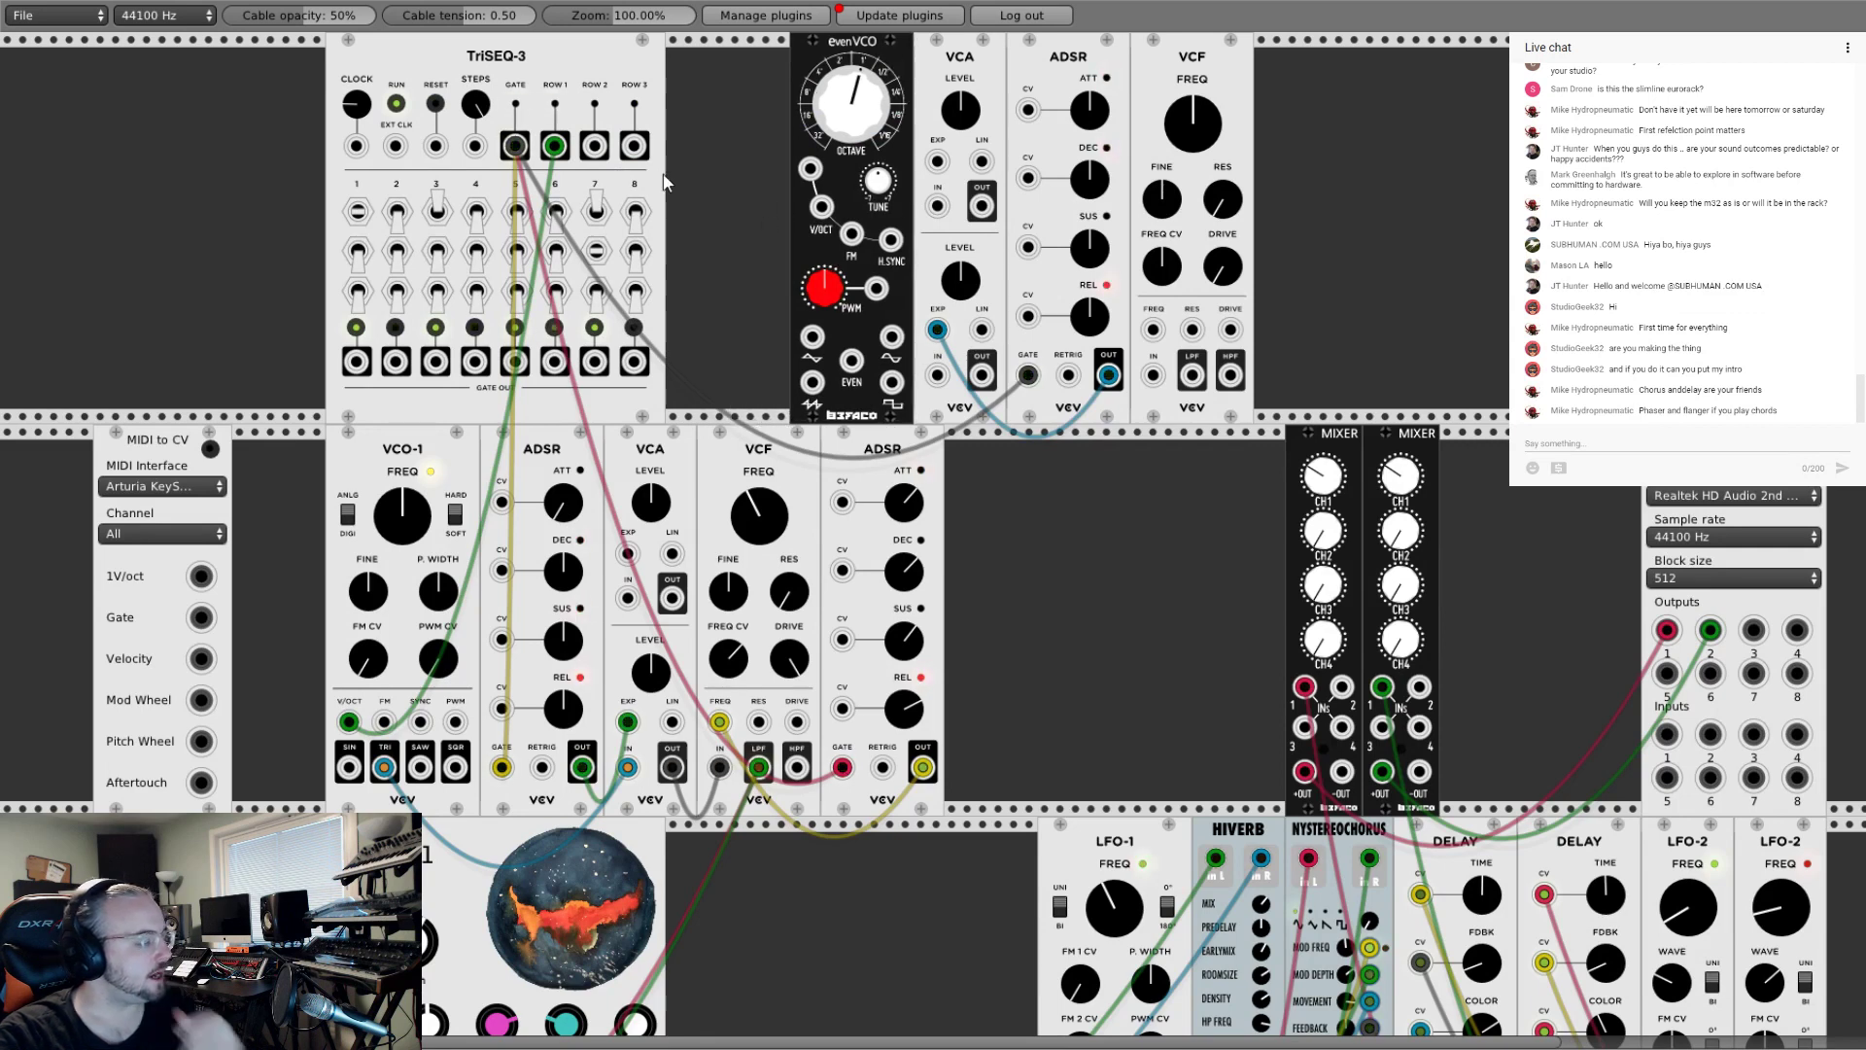
Step: Patch TriSEQ-3's ROW 2 into the EvenVCO's V/OCT and route its EVEN output through the VCA and VCF low-pass to input 2 of the first mixer
{"action": "left_click_drag", "start_coordinate": [594, 146], "coordinate": [821, 206]}
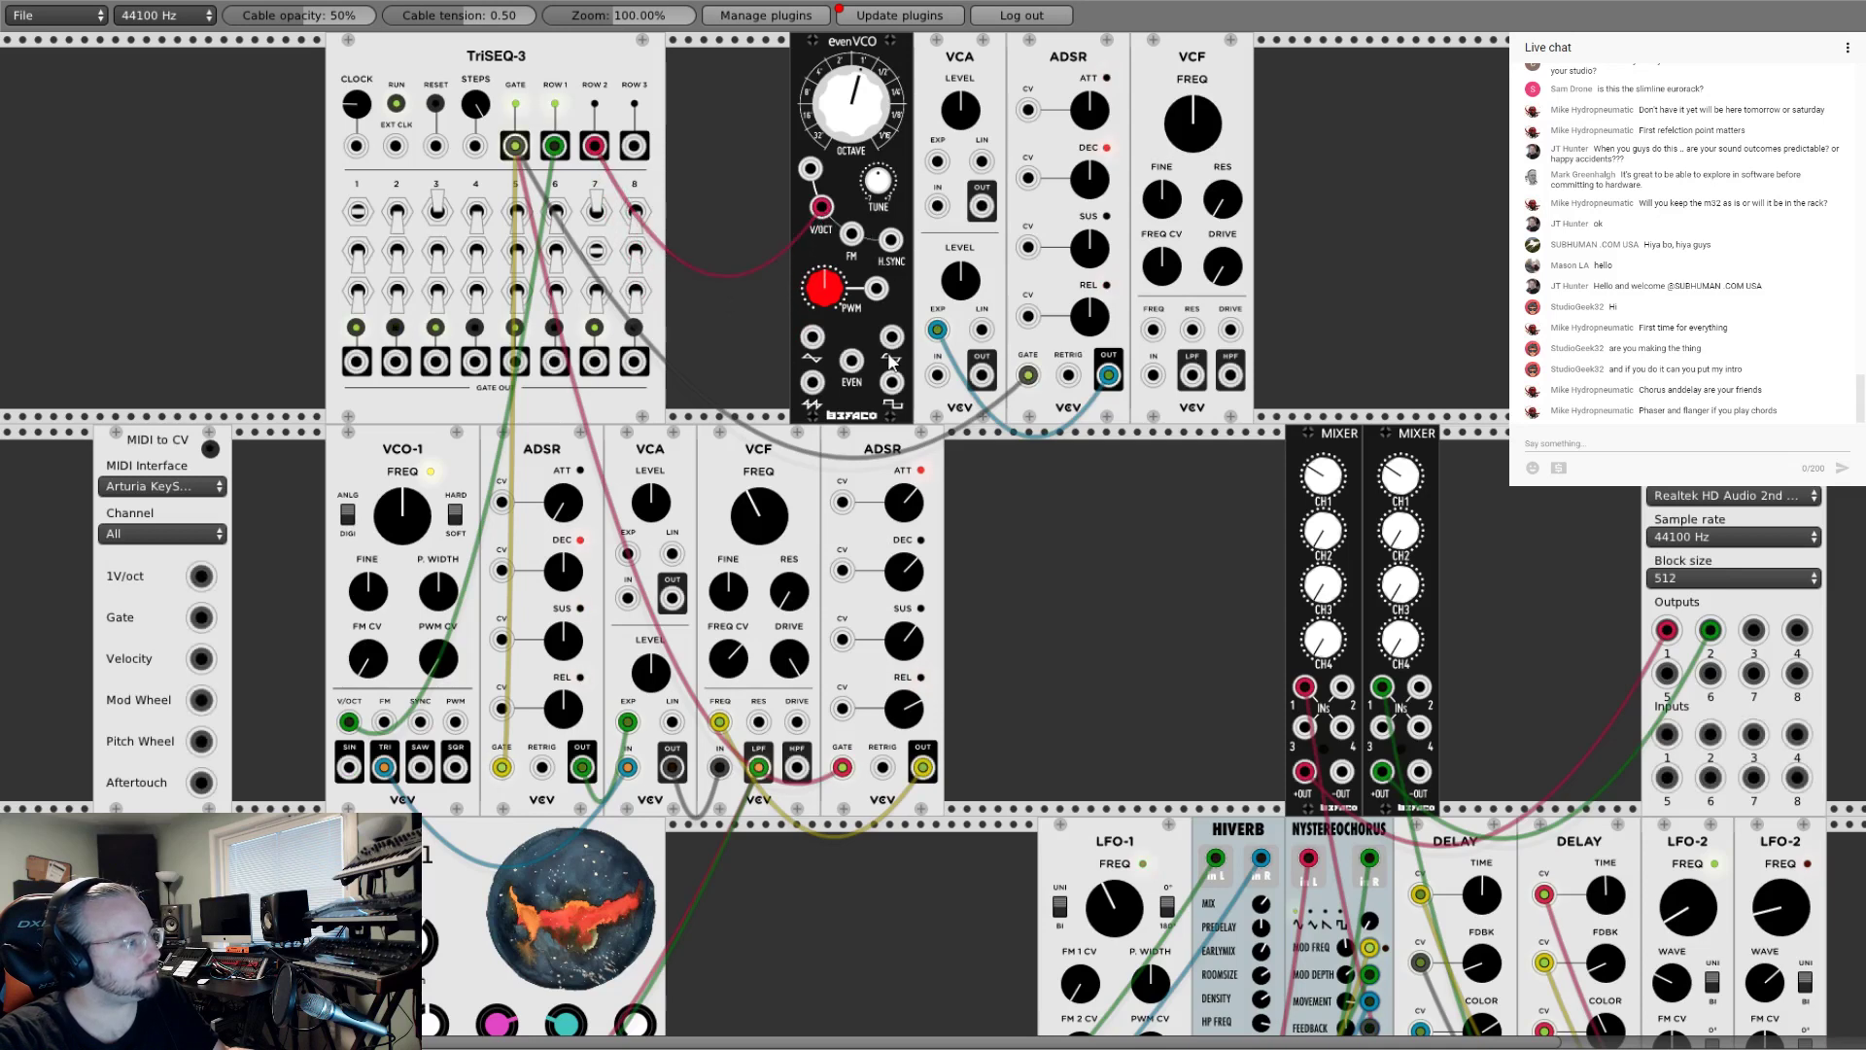
{"action": "left_click_drag", "start_coordinate": [851, 360], "coordinate": [1341, 686]}
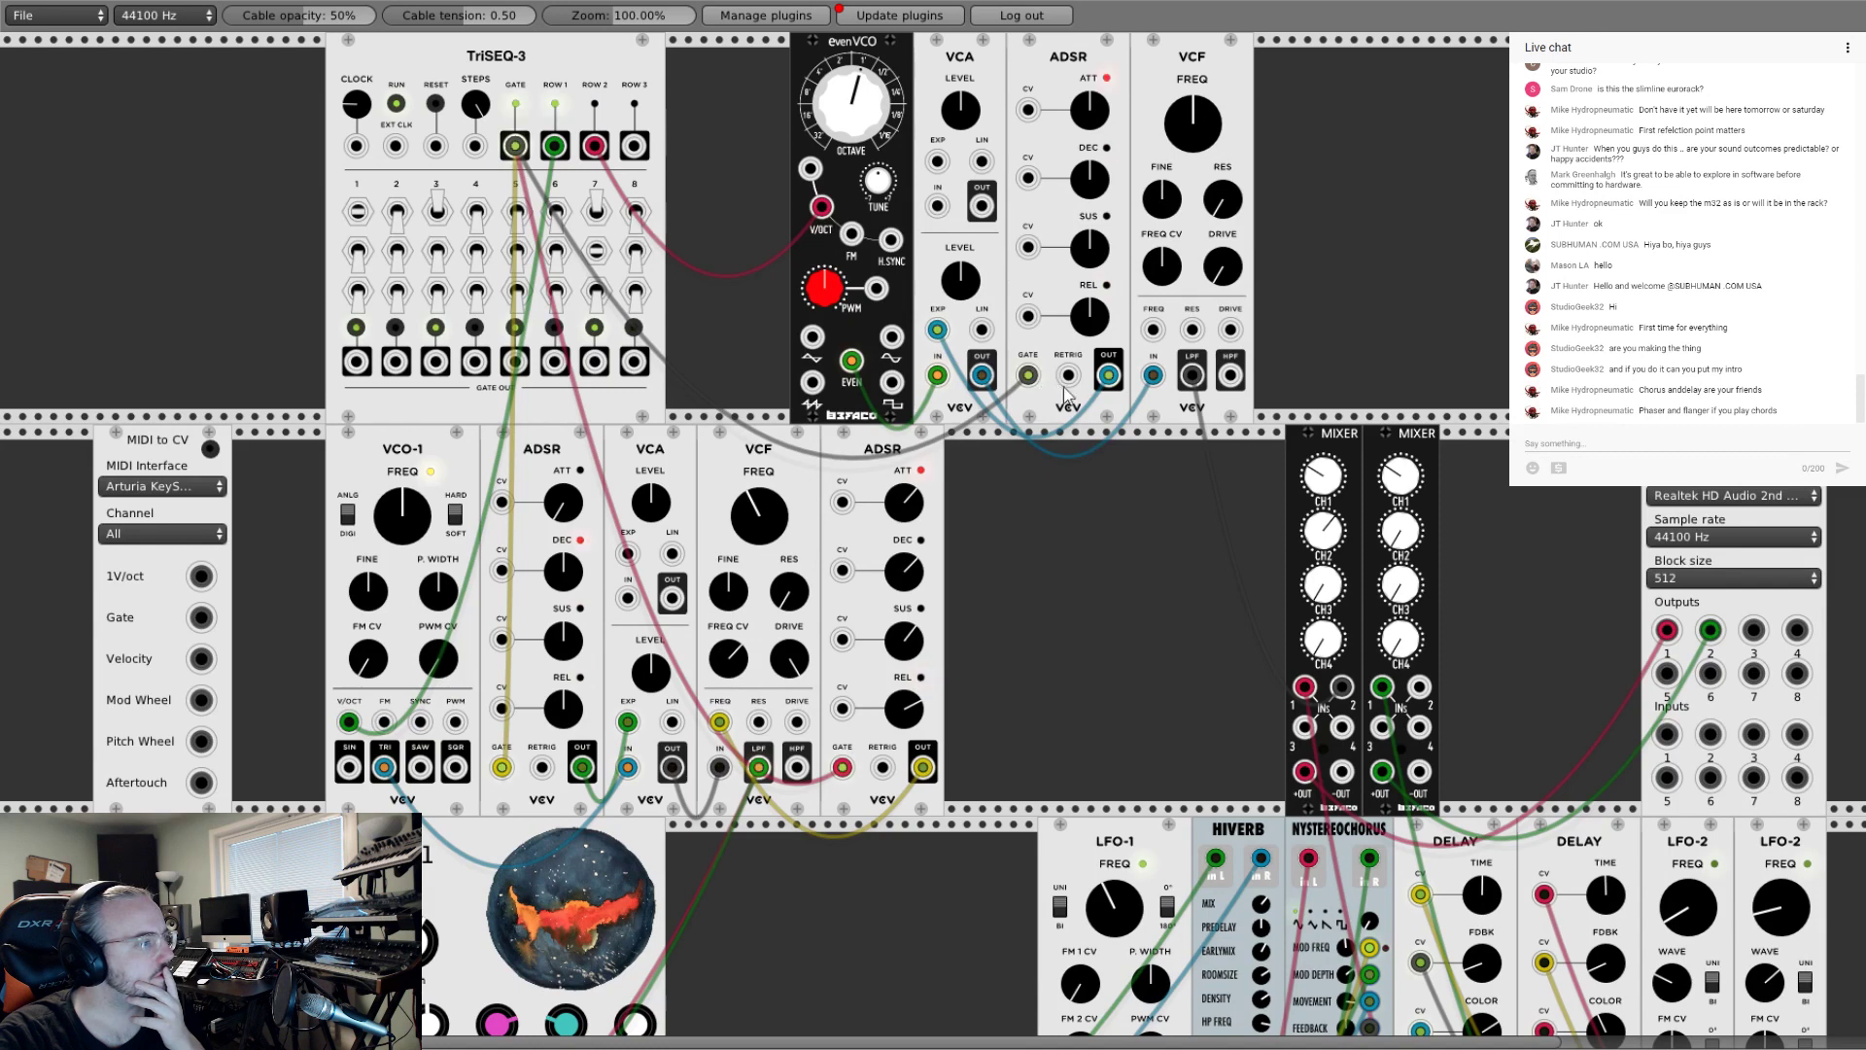
Step: Shape the second voice by varying TriSEQ-3's row 2 step values, lowering the EvenVCO octave and adjusting the new envelope and filter knobs
{"action": "left_click", "coordinate": [364, 255]}
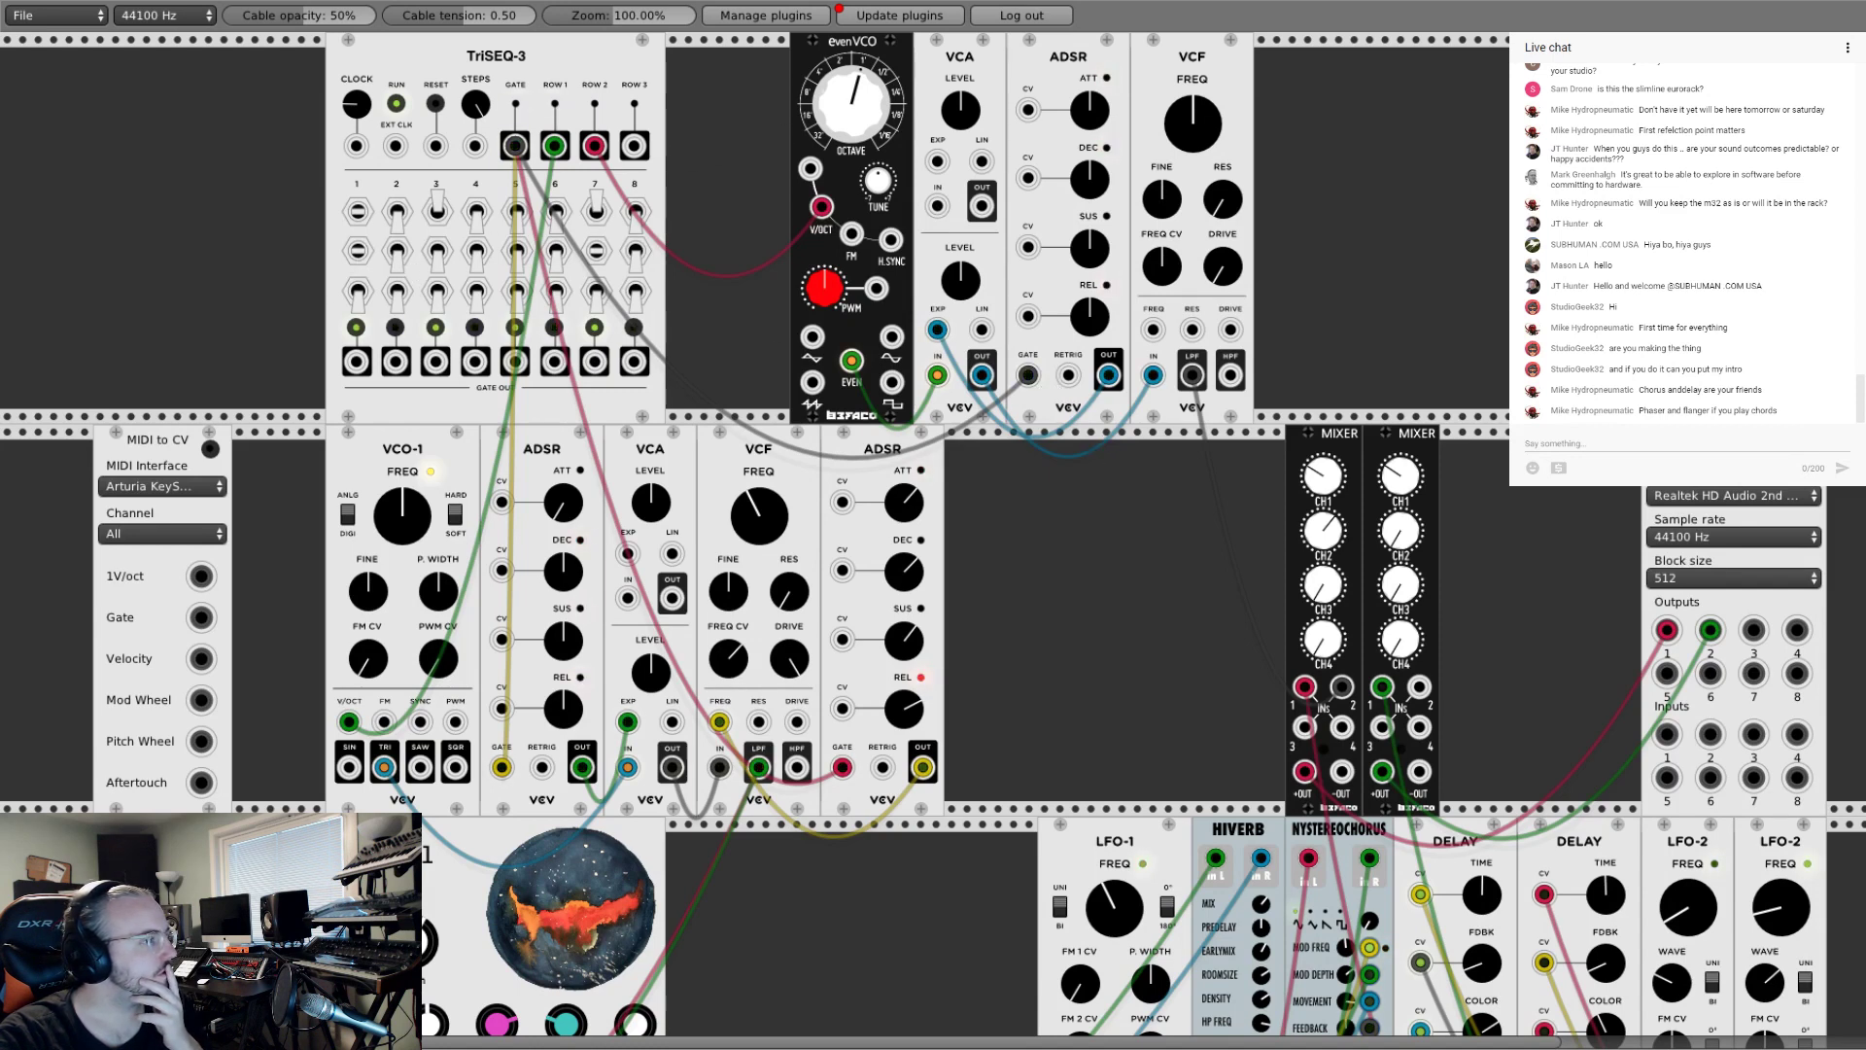
{"action": "left_click_drag", "start_coordinate": [855, 84], "coordinate": [858, 97]}
{"action": "left_click", "coordinate": [439, 254]}
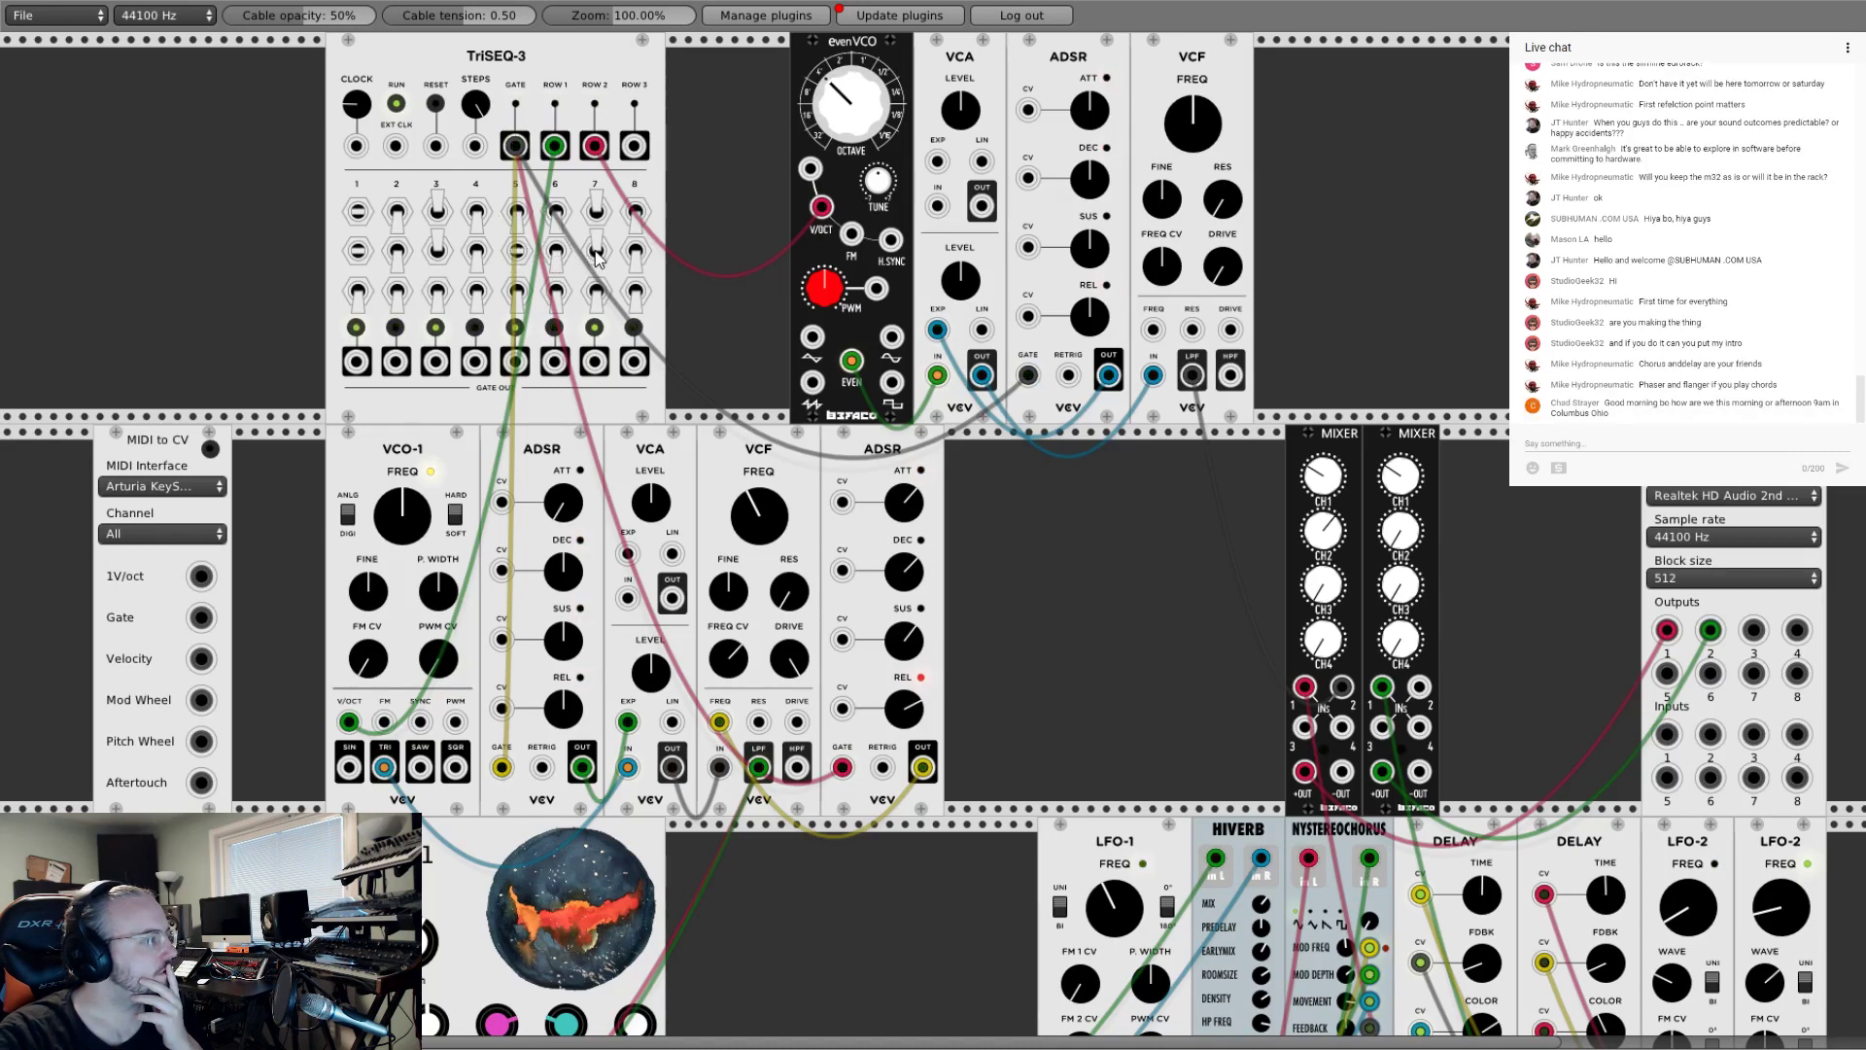
{"action": "mouse_move", "coordinate": [851, 361]}
{"action": "left_mouse_down"}
{"action": "mouse_move", "coordinate": [894, 385]}
{"action": "mouse_move", "coordinate": [852, 360]}
{"action": "left_mouse_up"}
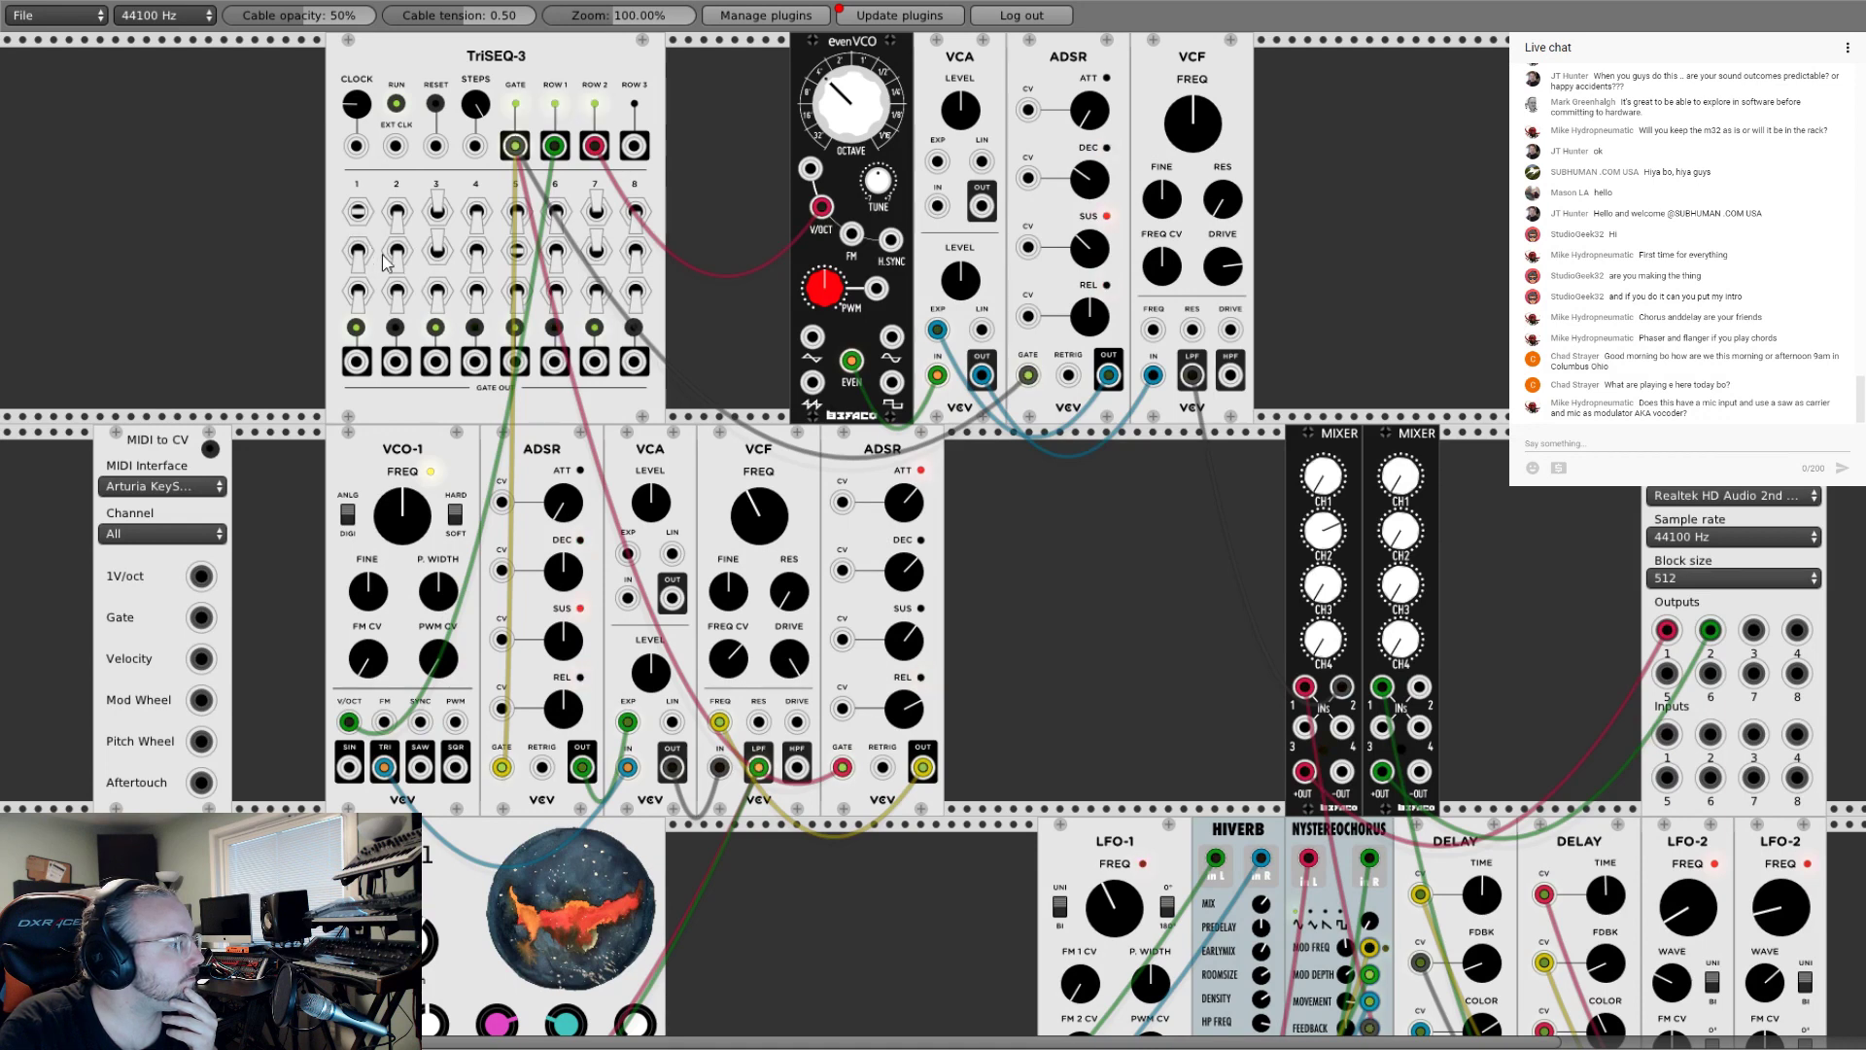
{"action": "left_click", "coordinate": [433, 255]}
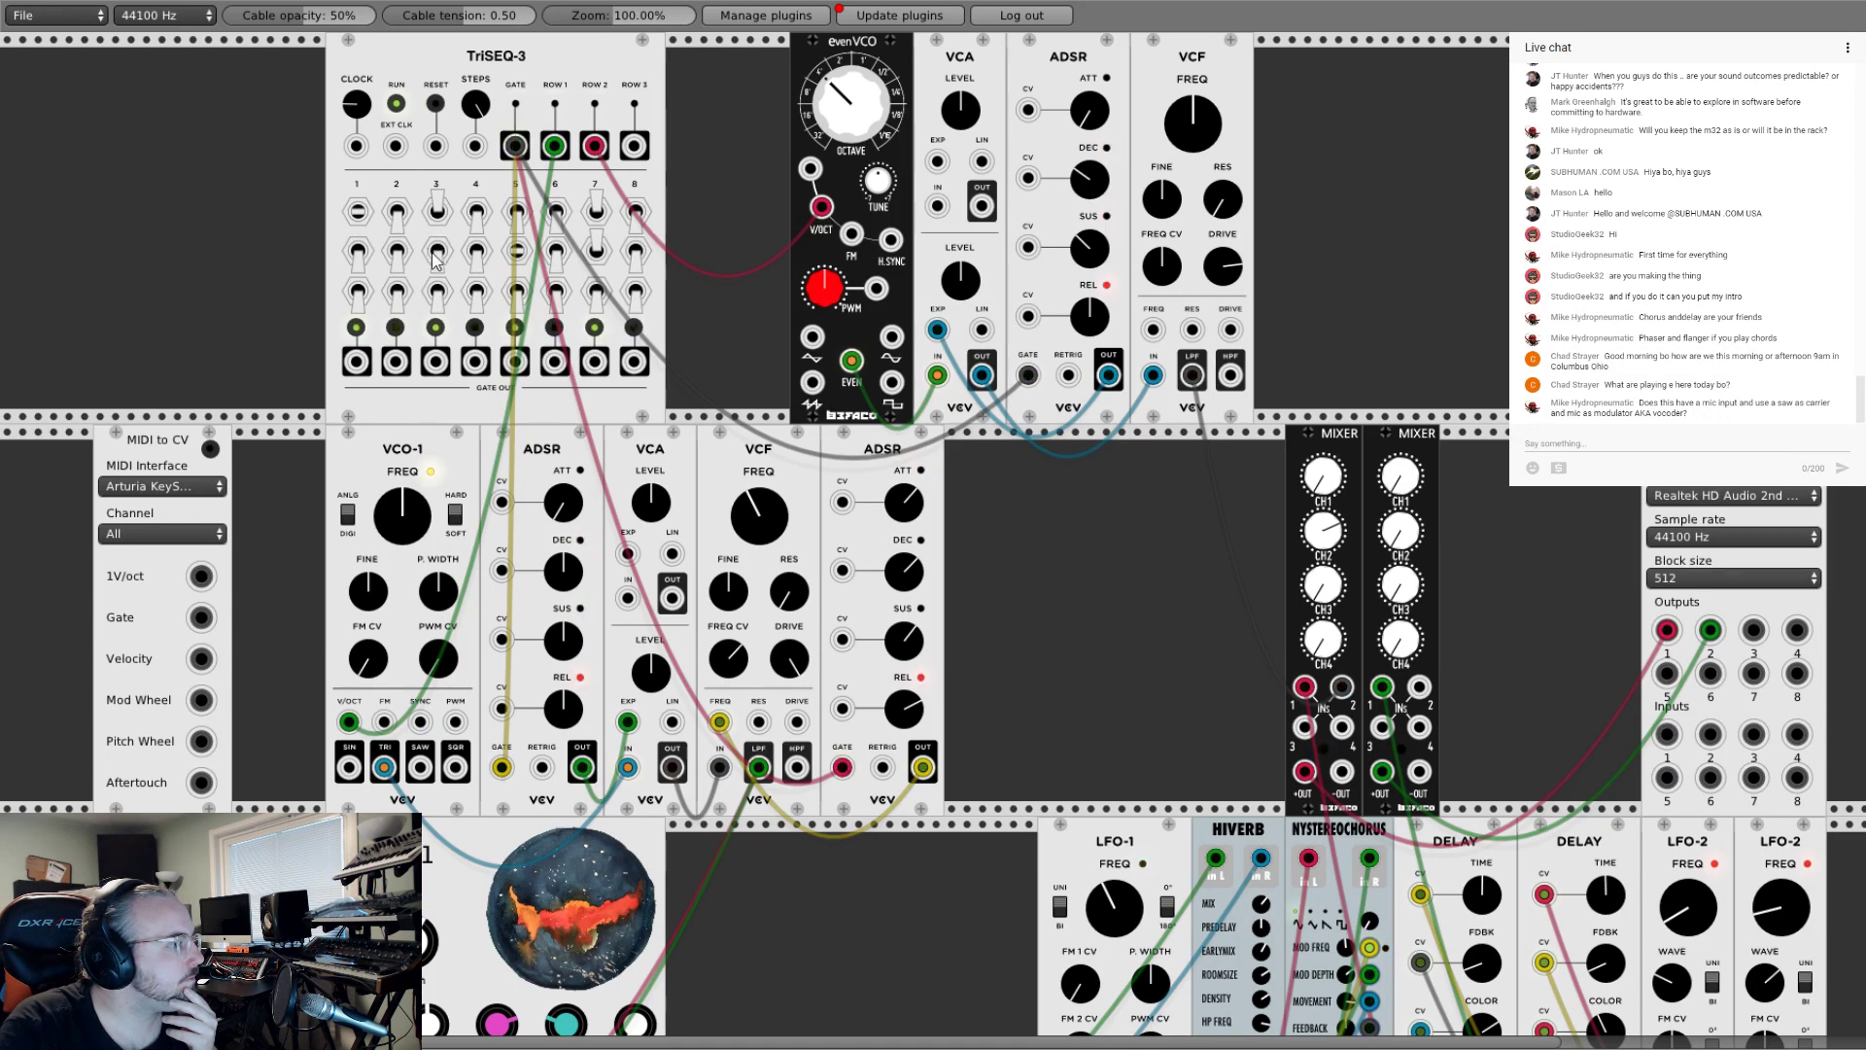
Step: Vary TriSEQ-3's row 2 values at steps 5 and 7 and patch the second voice's VCF low-pass output to input 2 of the second mixer
{"action": "left_click", "coordinate": [516, 255]}
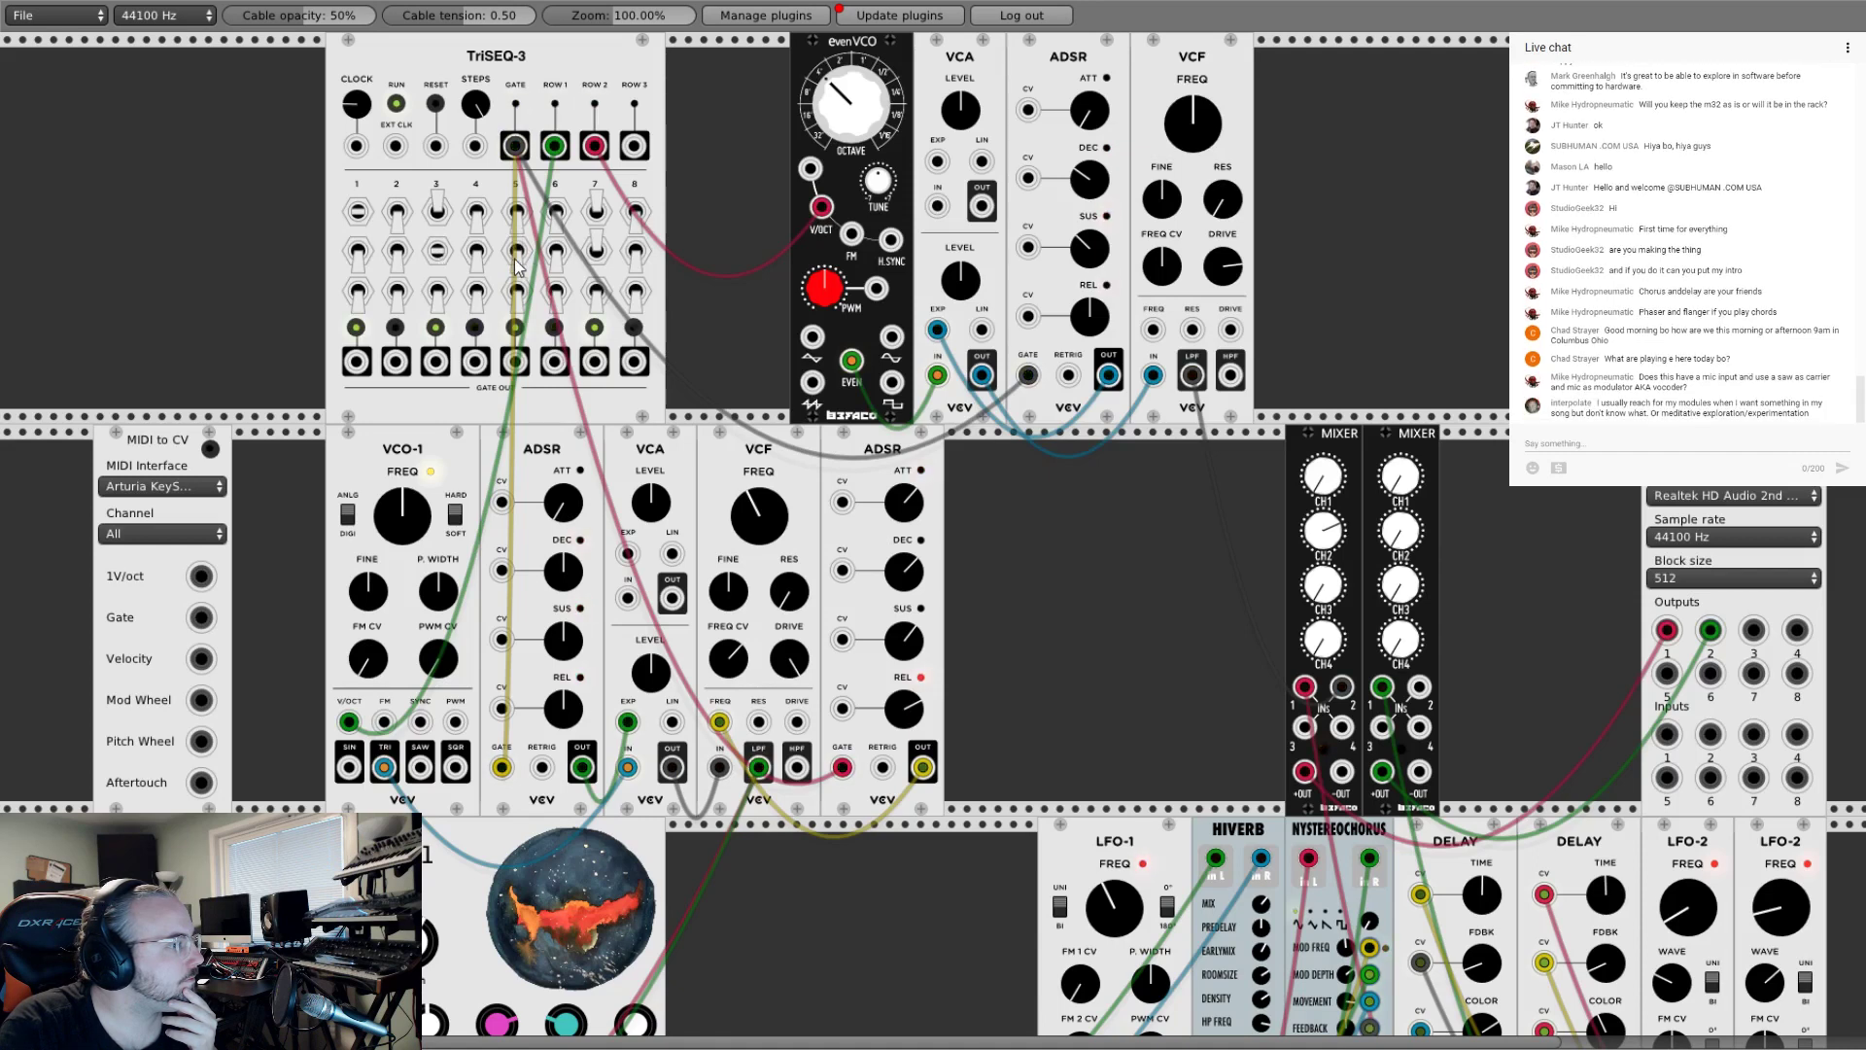
{"action": "left_click", "coordinate": [596, 251]}
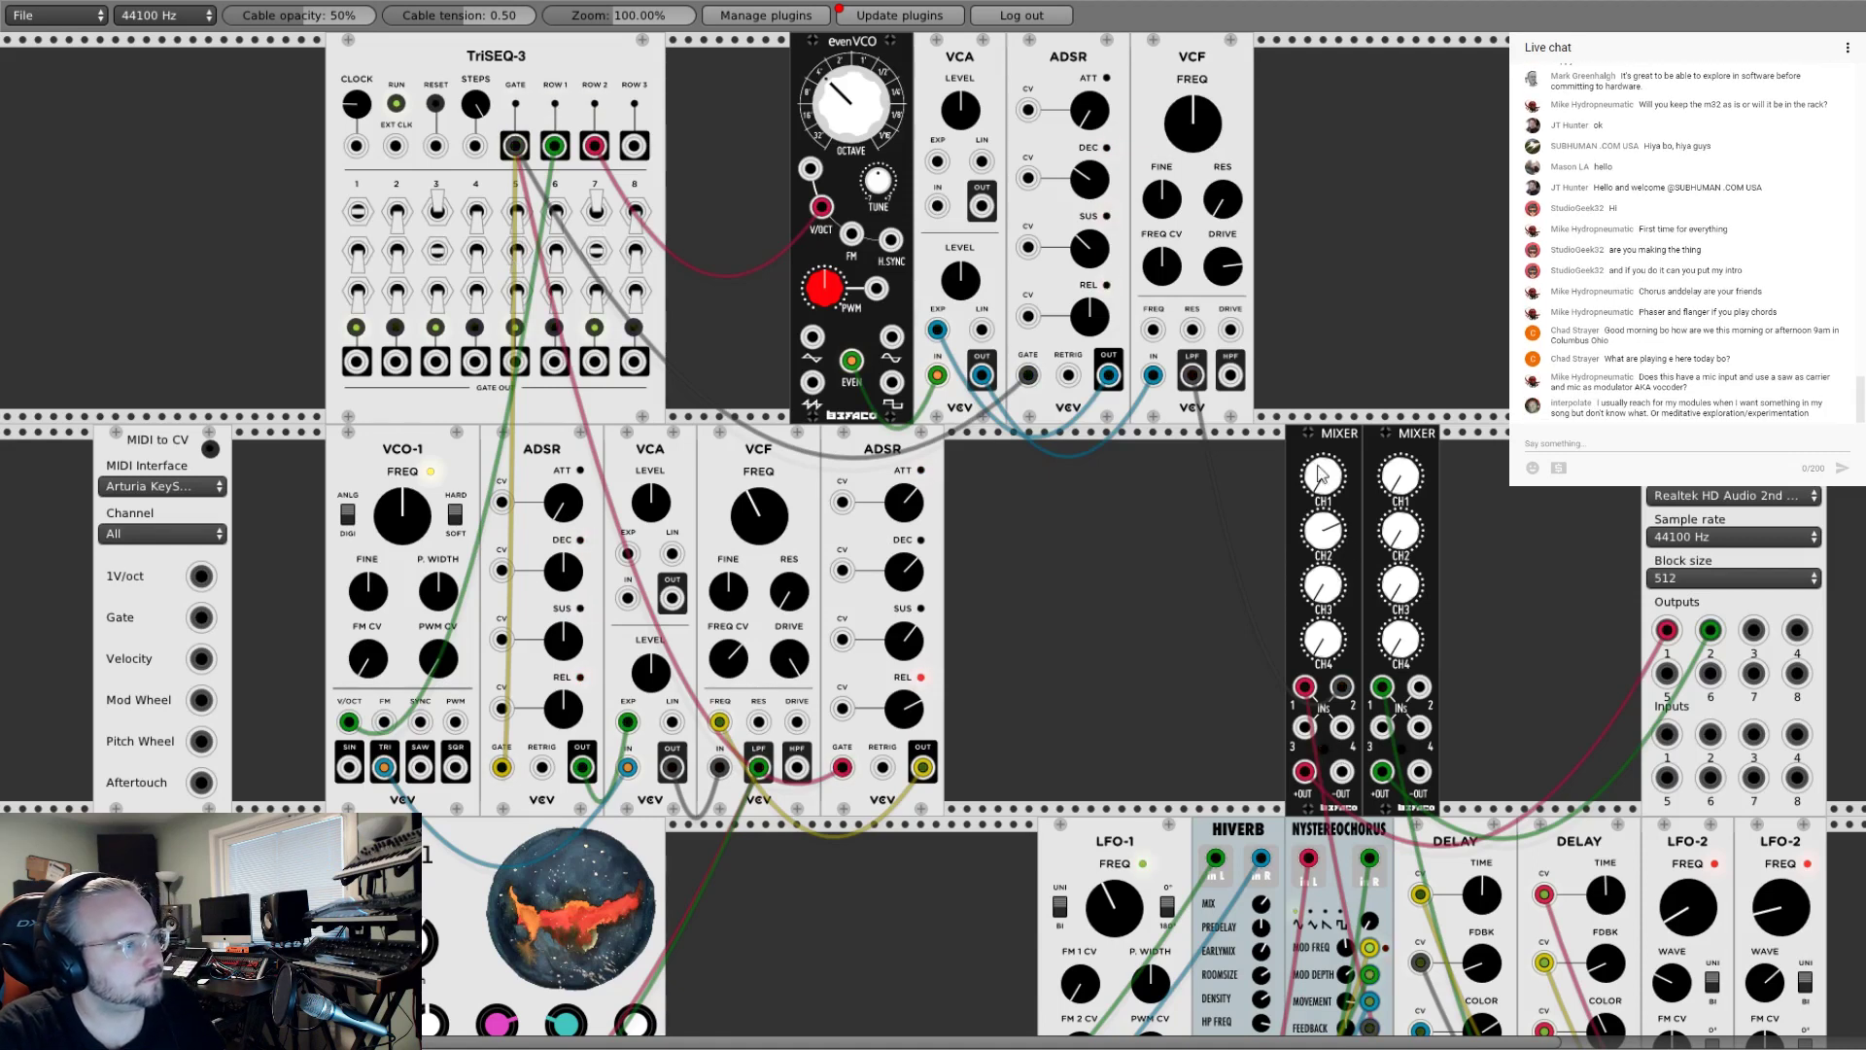
{"action": "left_click_drag", "start_coordinate": [1191, 375], "coordinate": [1418, 686]}
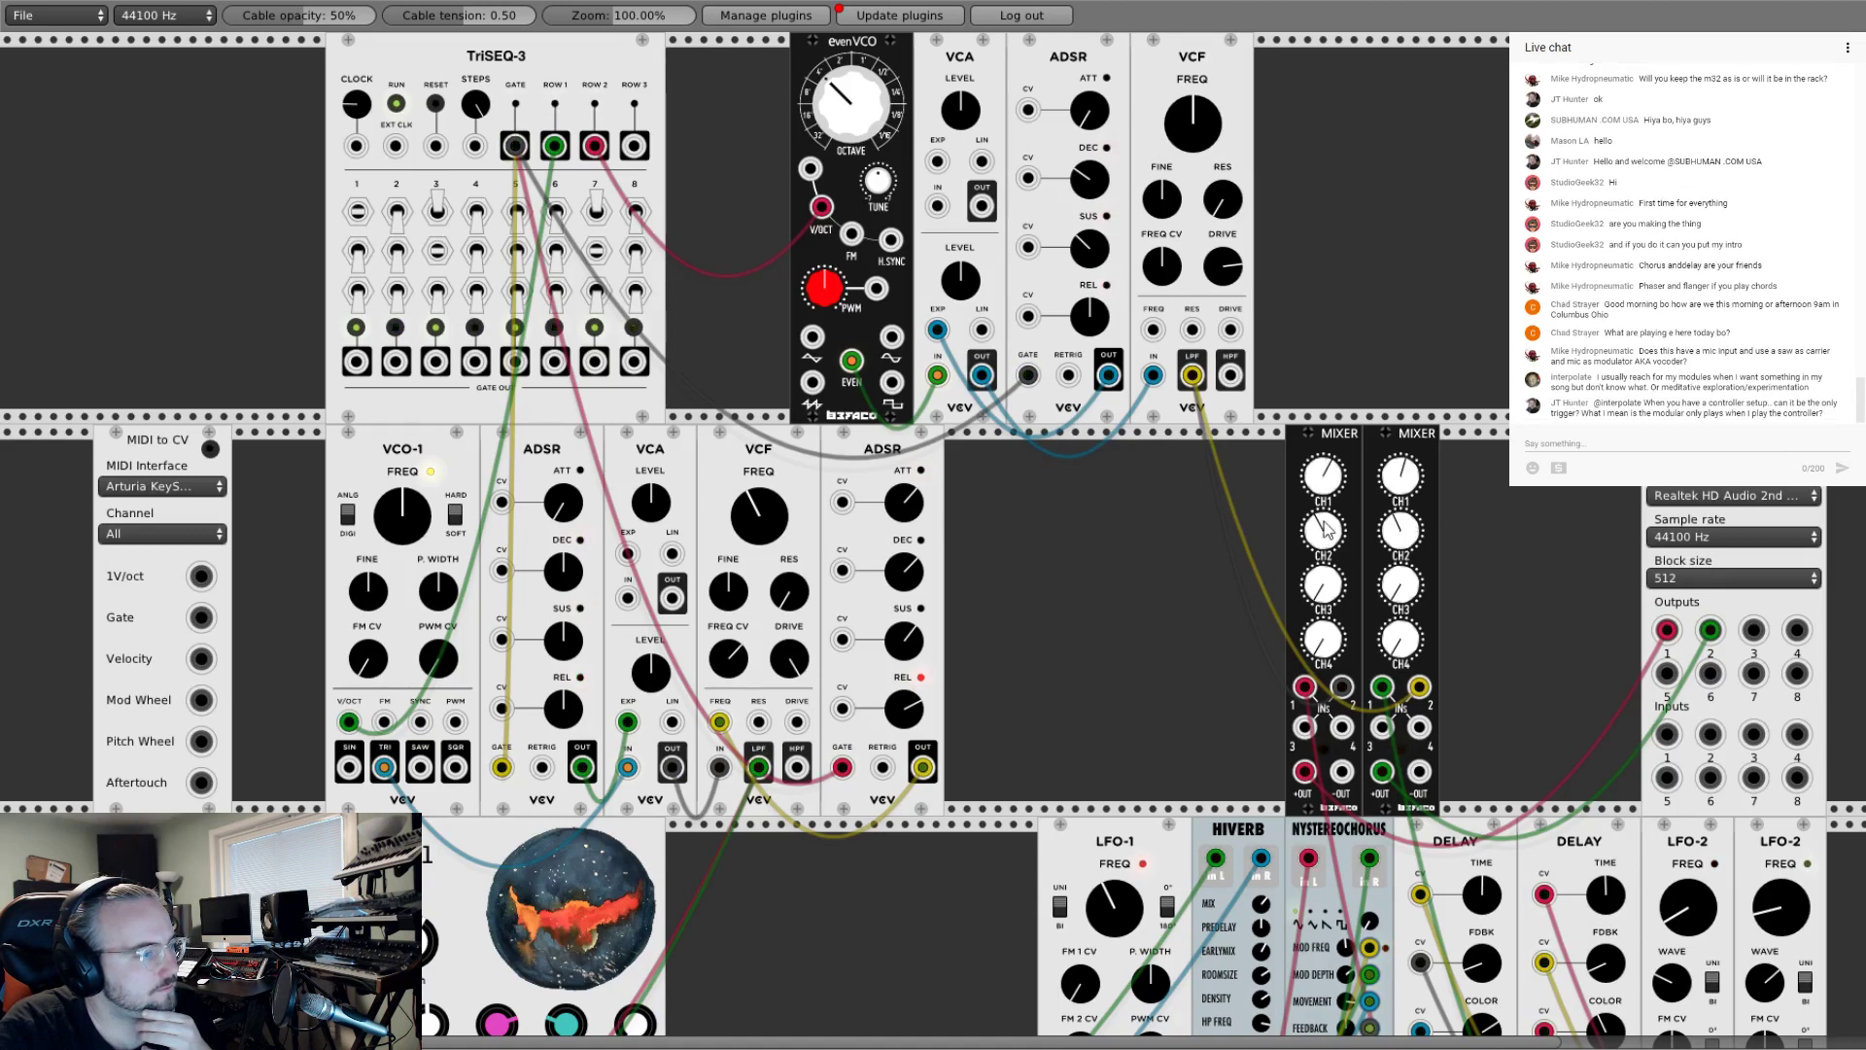
Step: Add an Audible Instruments Macro Oscillator to the upper row and set its model to KICK
{"action": "right_click", "coordinate": [1425, 216]}
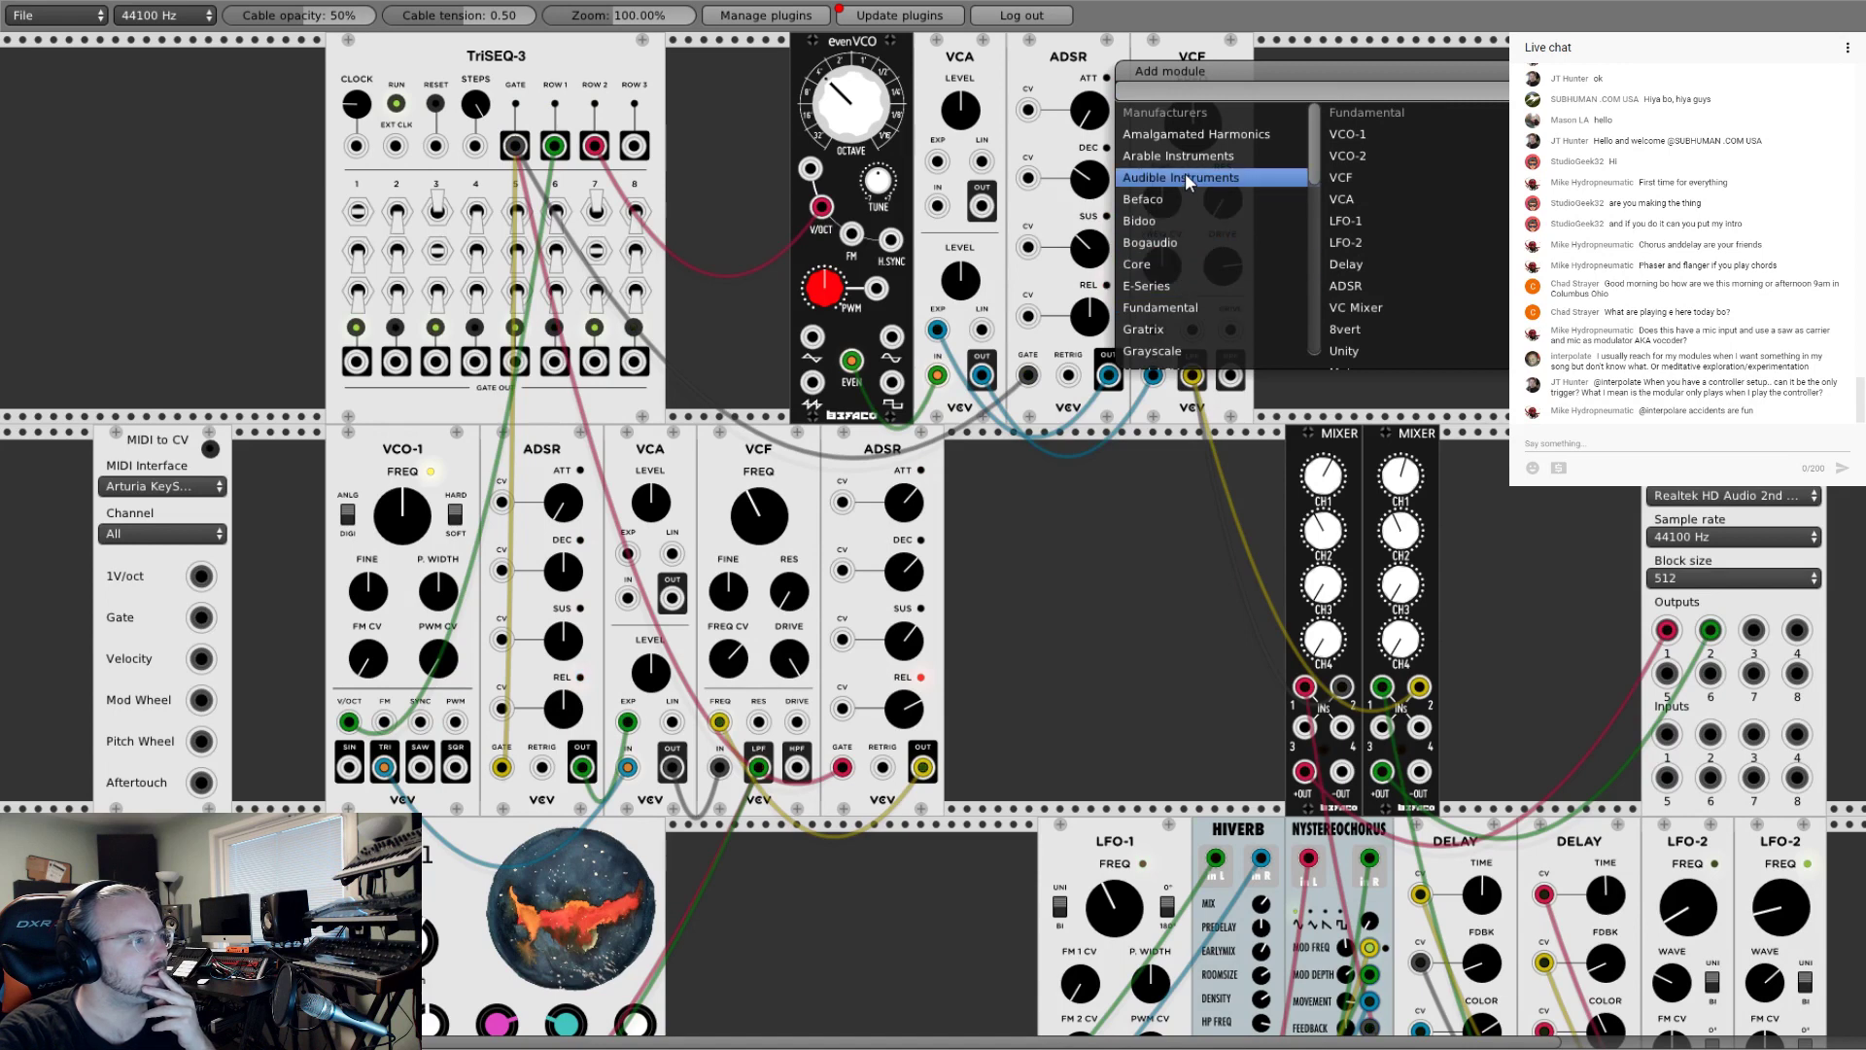
{"action": "mouse_move", "coordinate": [1186, 173]}
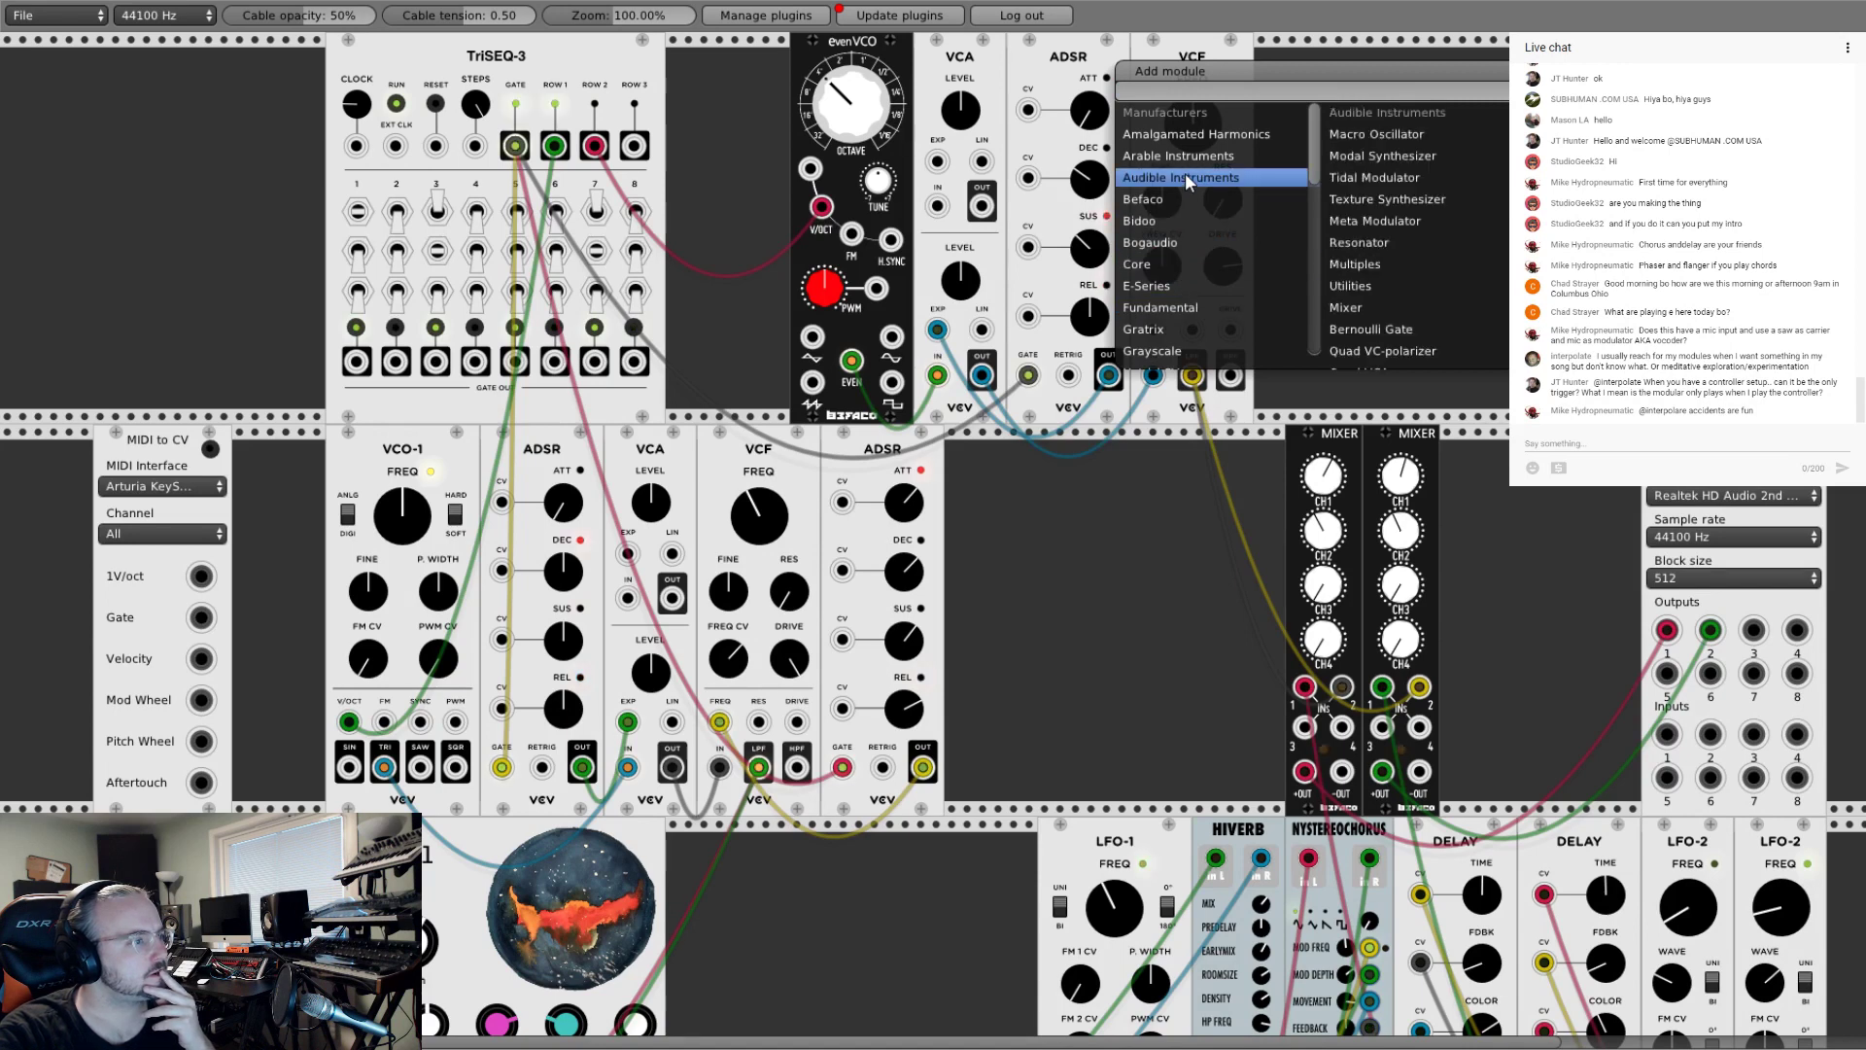
{"action": "left_click", "coordinate": [1345, 130]}
{"action": "left_click_drag", "start_coordinate": [1493, 116], "coordinate": [1494, 21]}
{"action": "left_click_drag", "start_coordinate": [1500, 117], "coordinate": [1530, 117]}
{"action": "right_click", "coordinate": [1314, 39]}
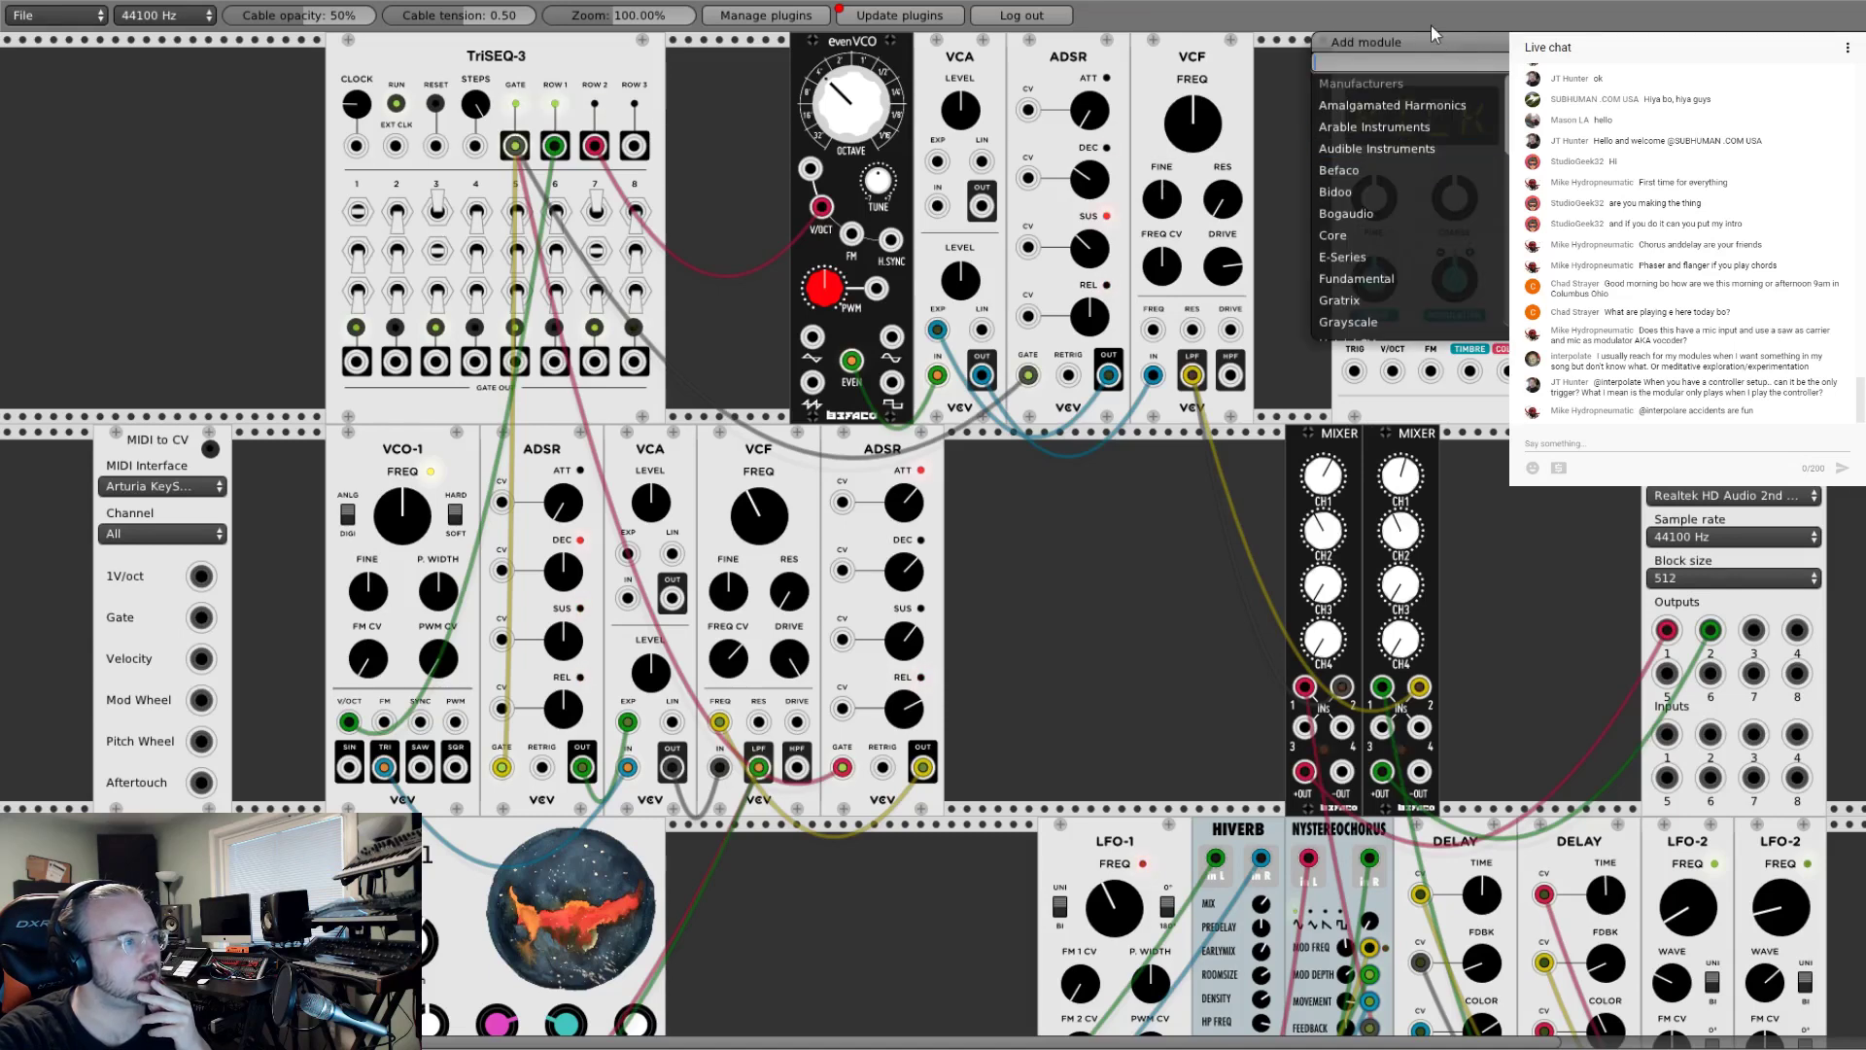
{"action": "left_click", "coordinate": [1267, 47]}
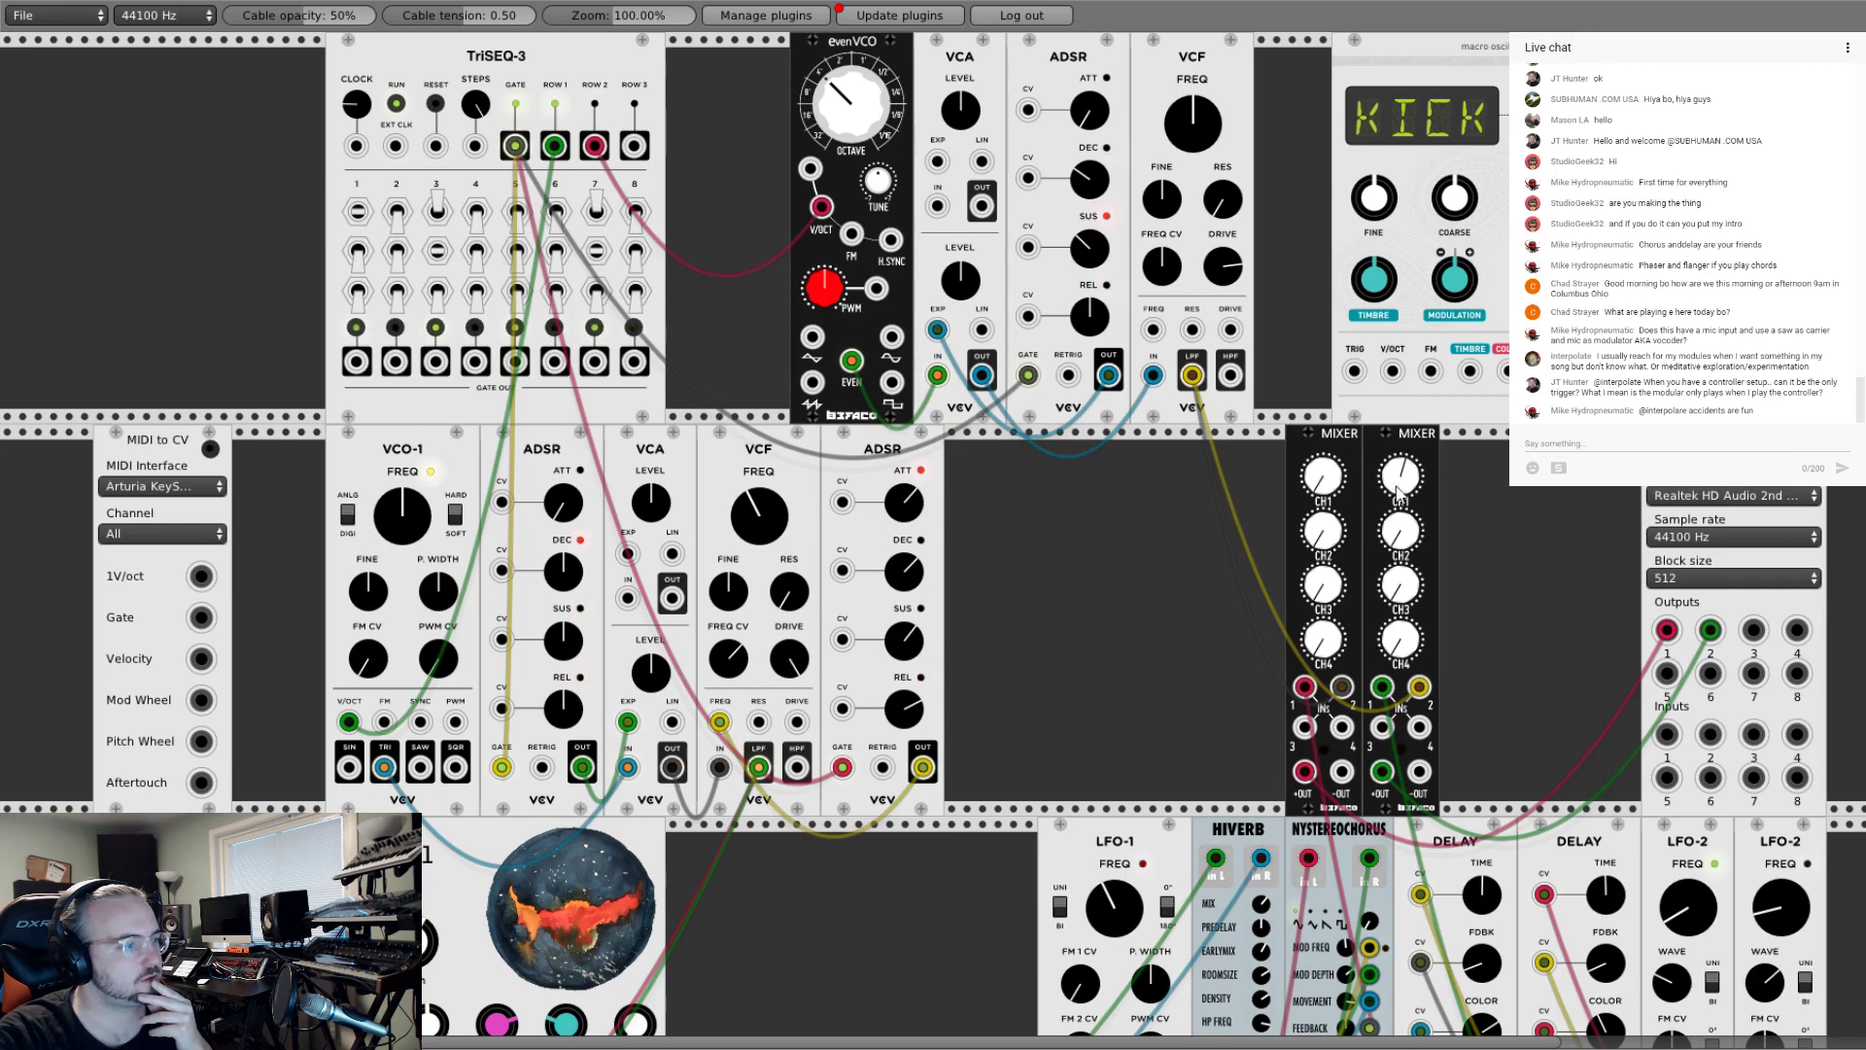
Step: Close the gaps in the upper row by moving the EvenVCO, VCA, ADSR and VCF against the TriSEQ-3 and shifting the macro oscillator closer
{"action": "left_click_drag", "start_coordinate": [856, 44], "coordinate": [731, 44]}
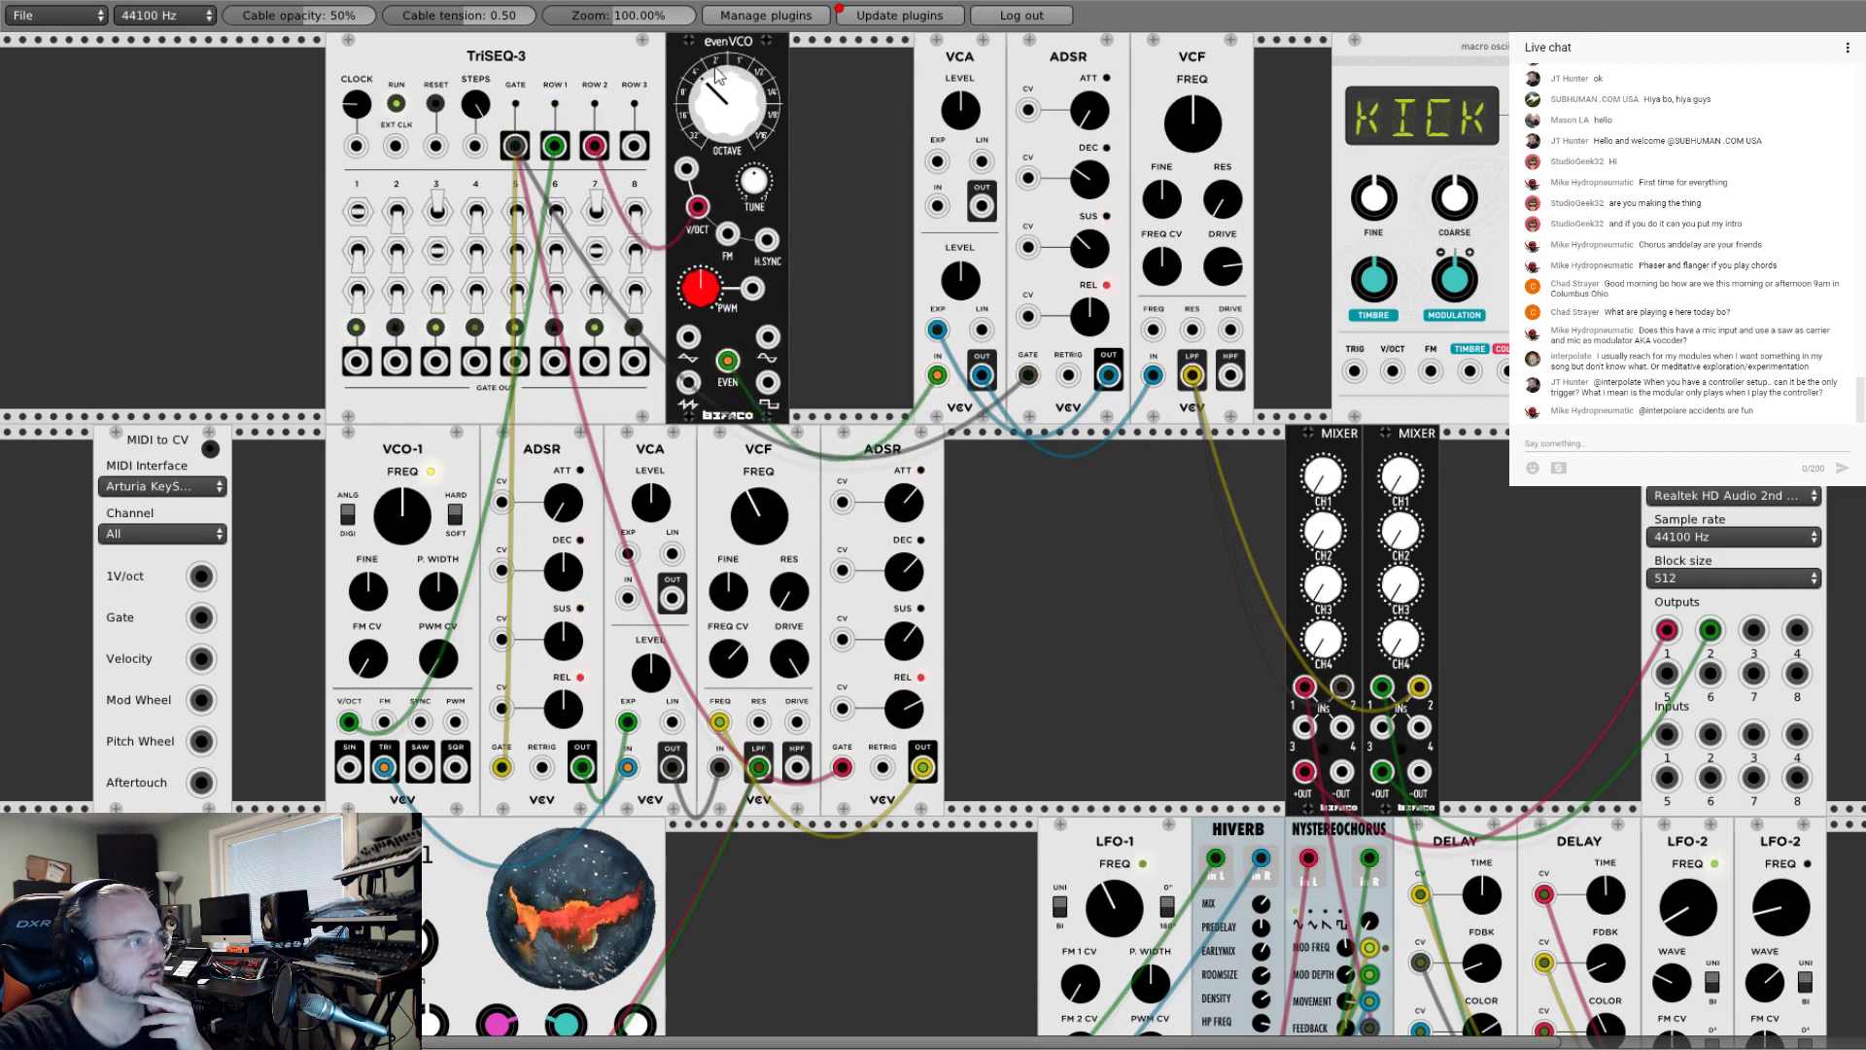
{"action": "left_click_drag", "start_coordinate": [941, 53], "coordinate": [817, 53]}
{"action": "left_click_drag", "start_coordinate": [1086, 76], "coordinate": [960, 76]}
{"action": "left_click_drag", "start_coordinate": [1165, 73], "coordinate": [1039, 73]}
{"action": "left_click_drag", "start_coordinate": [1444, 50], "coordinate": [1397, 49]}
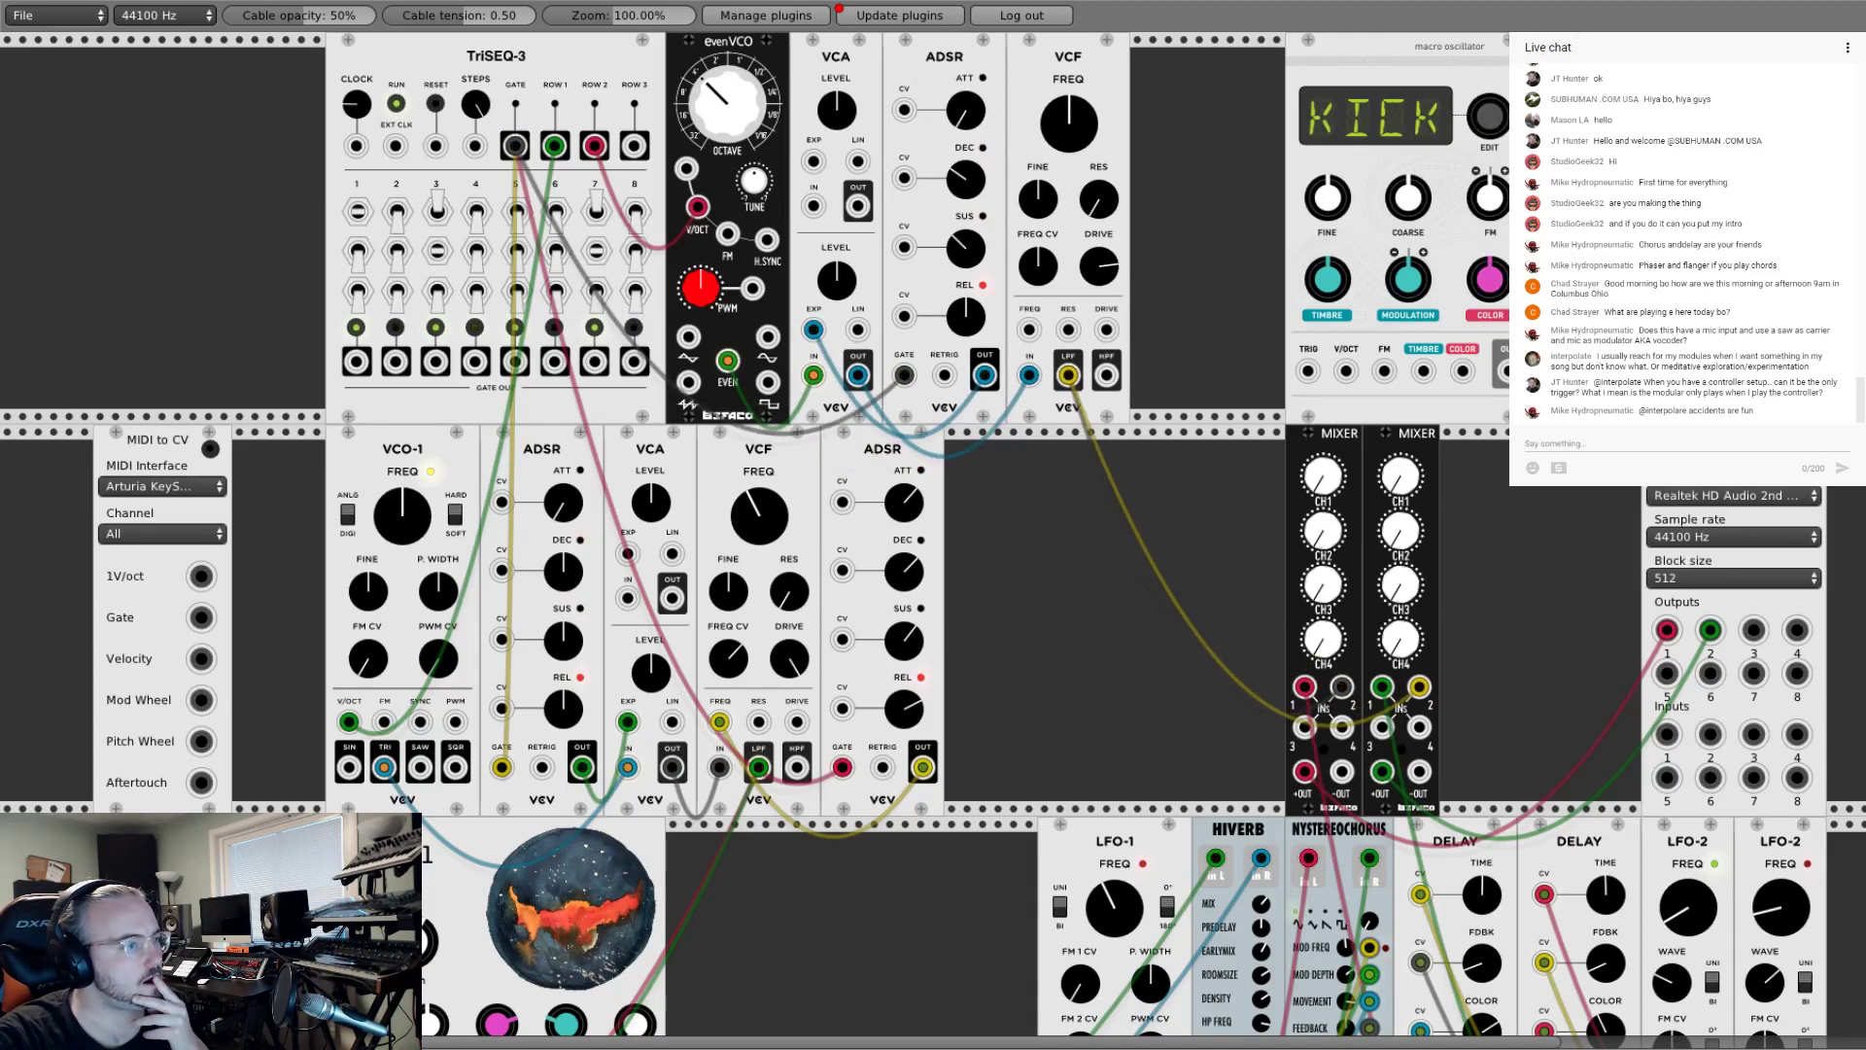
Step: Add a trowaSoft trigSeq module to the upper row near the macro oscillator
{"action": "left_click_drag", "start_coordinate": [1360, 167], "coordinate": [1516, 167]}
{"action": "right_click", "coordinate": [1360, 167]}
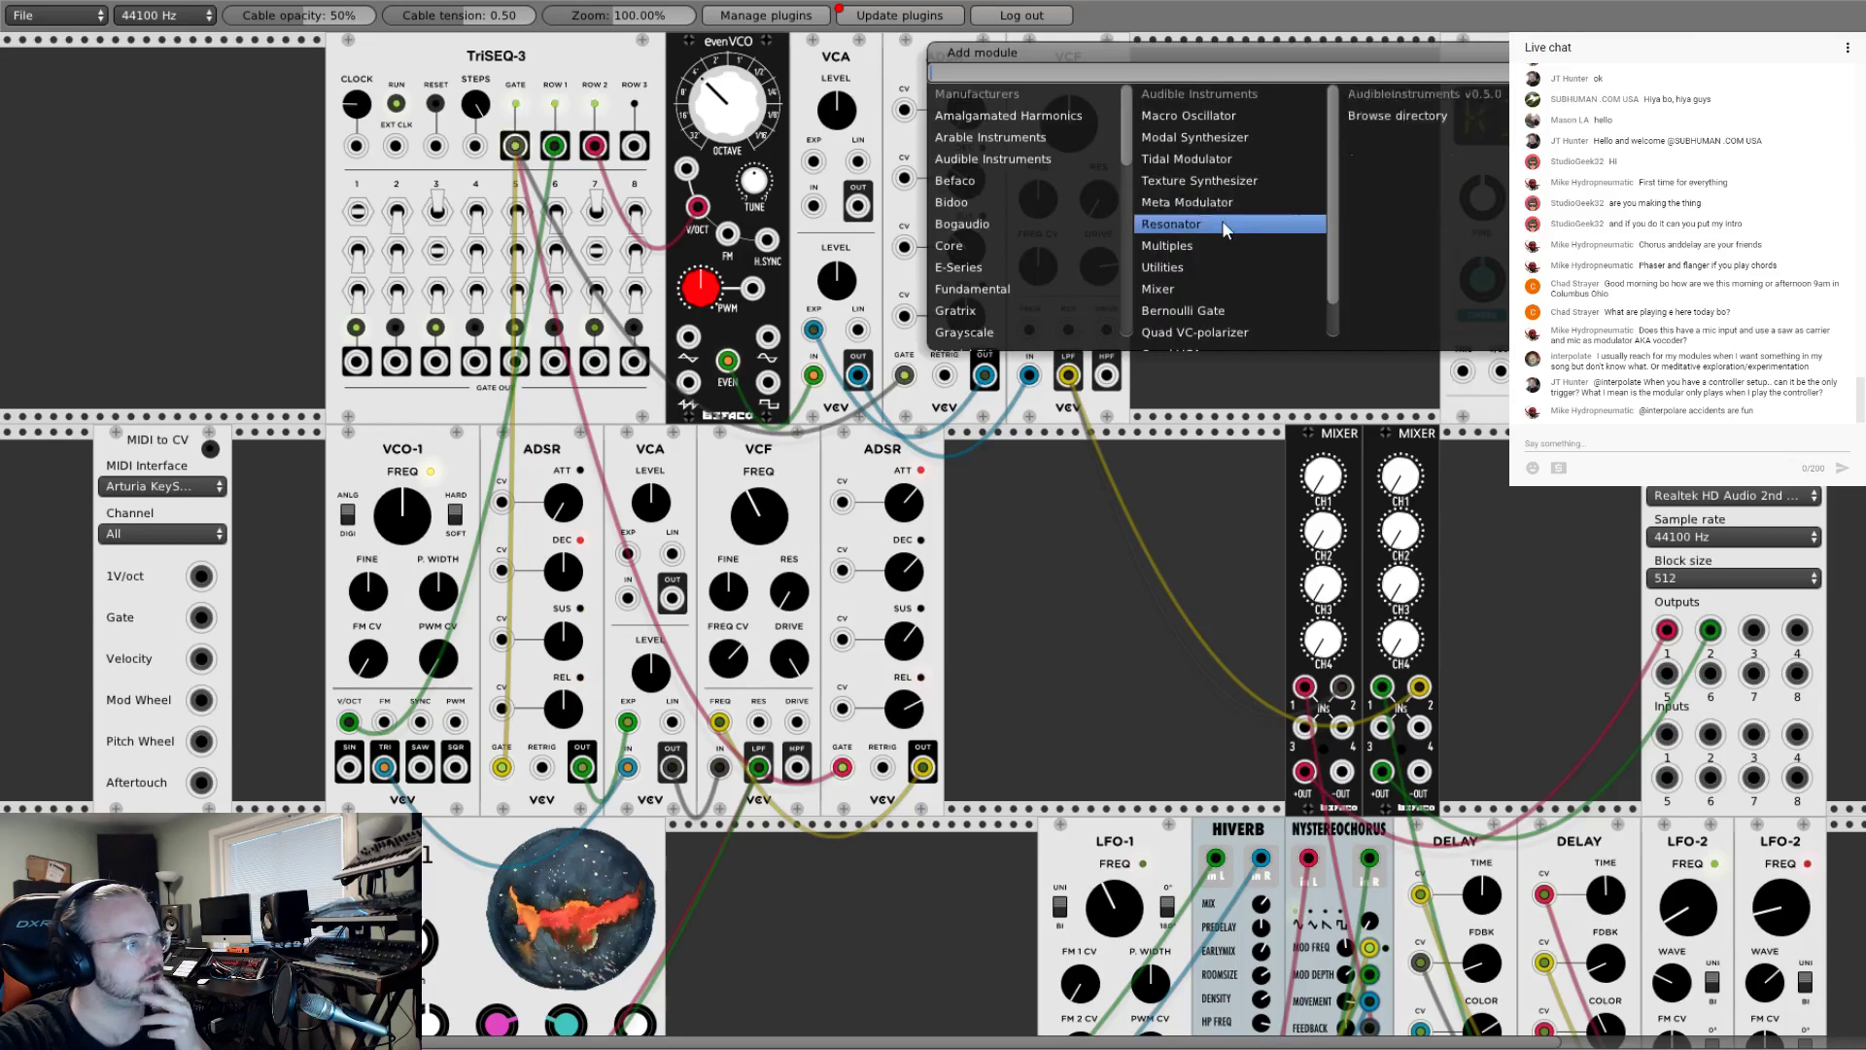
{"action": "left_click", "coordinate": [974, 291]}
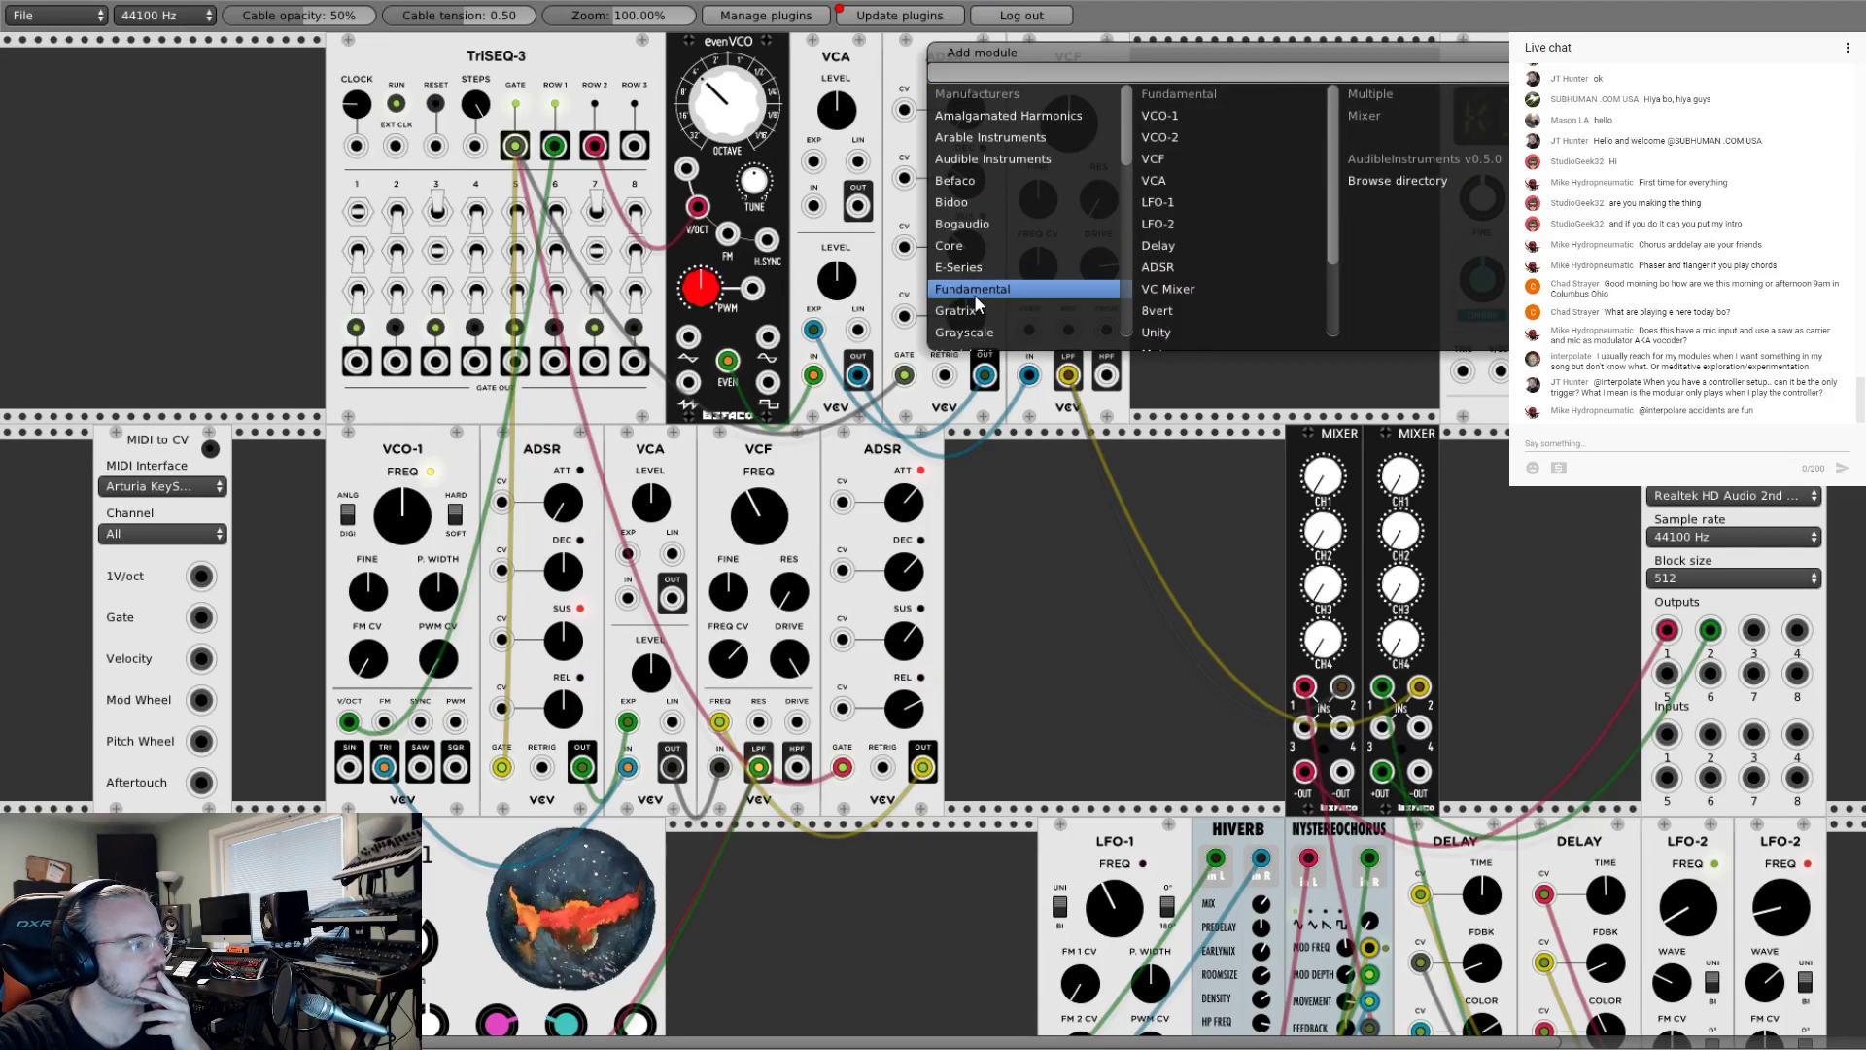
{"action": "left_click", "coordinate": [984, 251]}
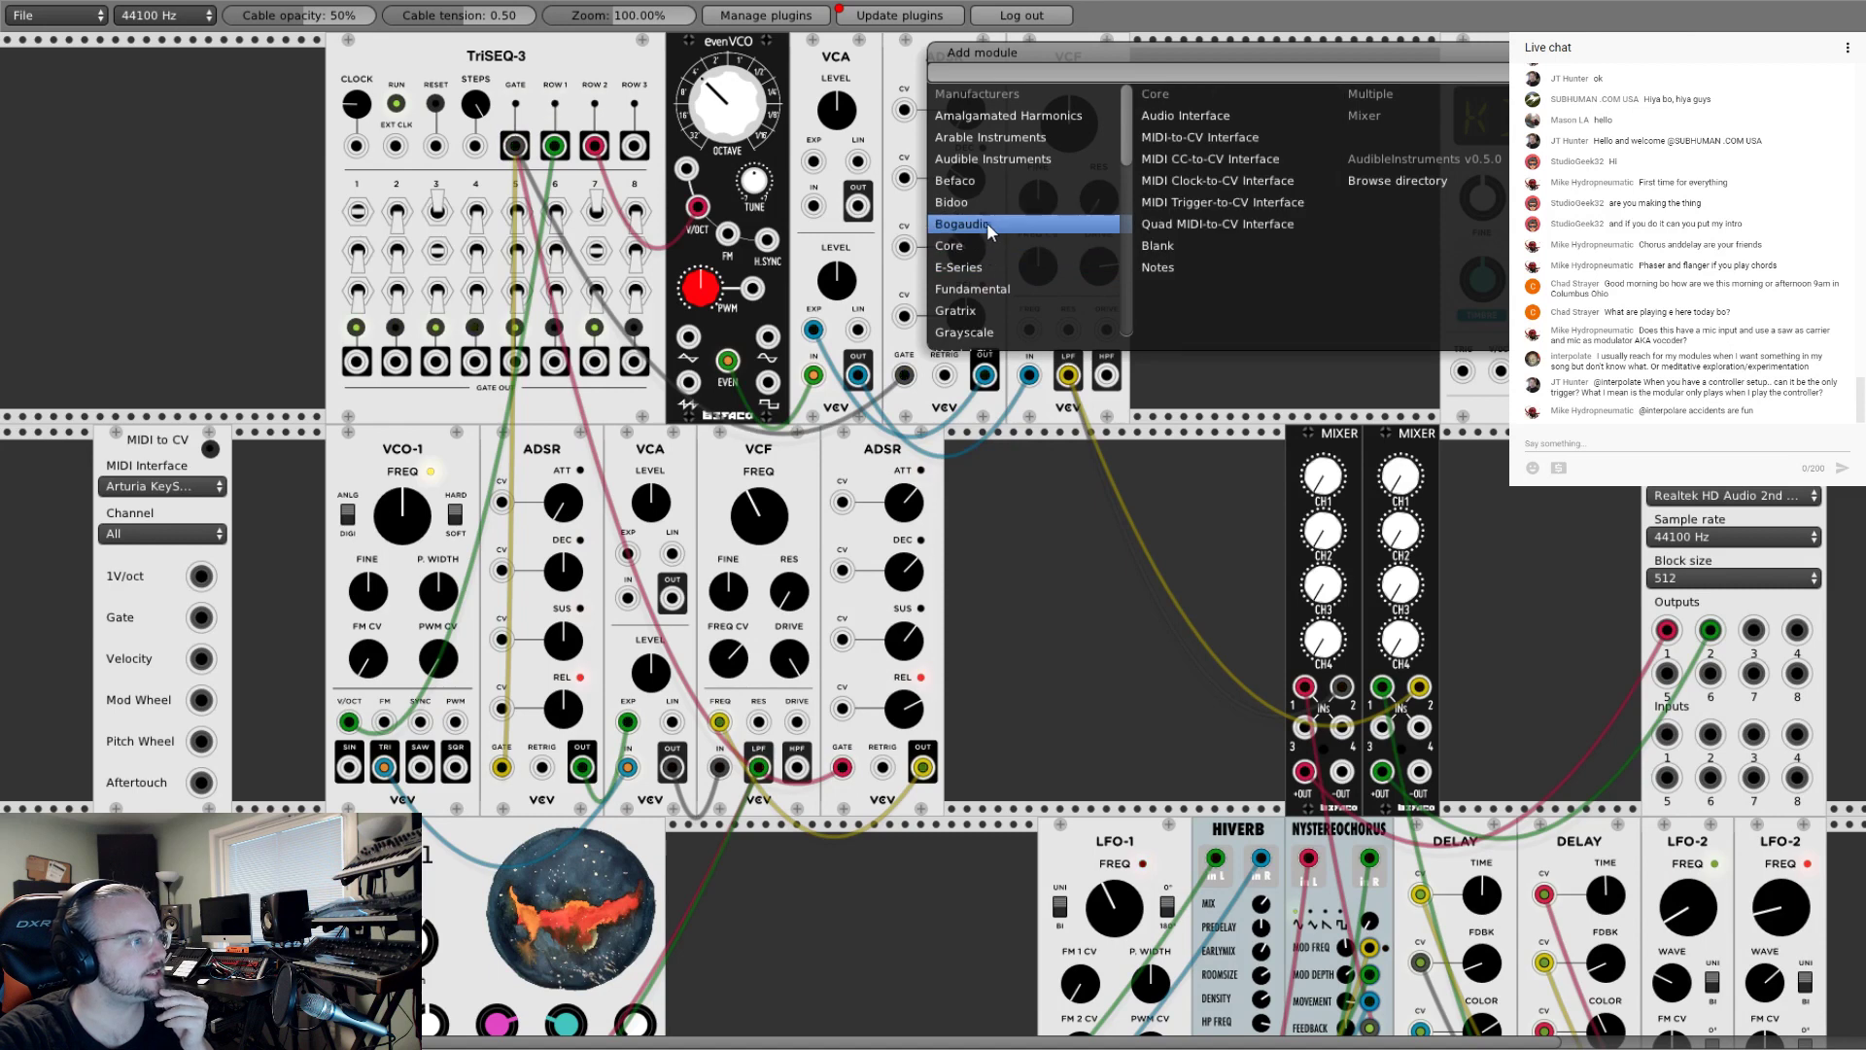
{"action": "left_click", "coordinate": [984, 224]}
{"action": "left_click", "coordinate": [970, 199]}
{"action": "left_click", "coordinate": [960, 180]}
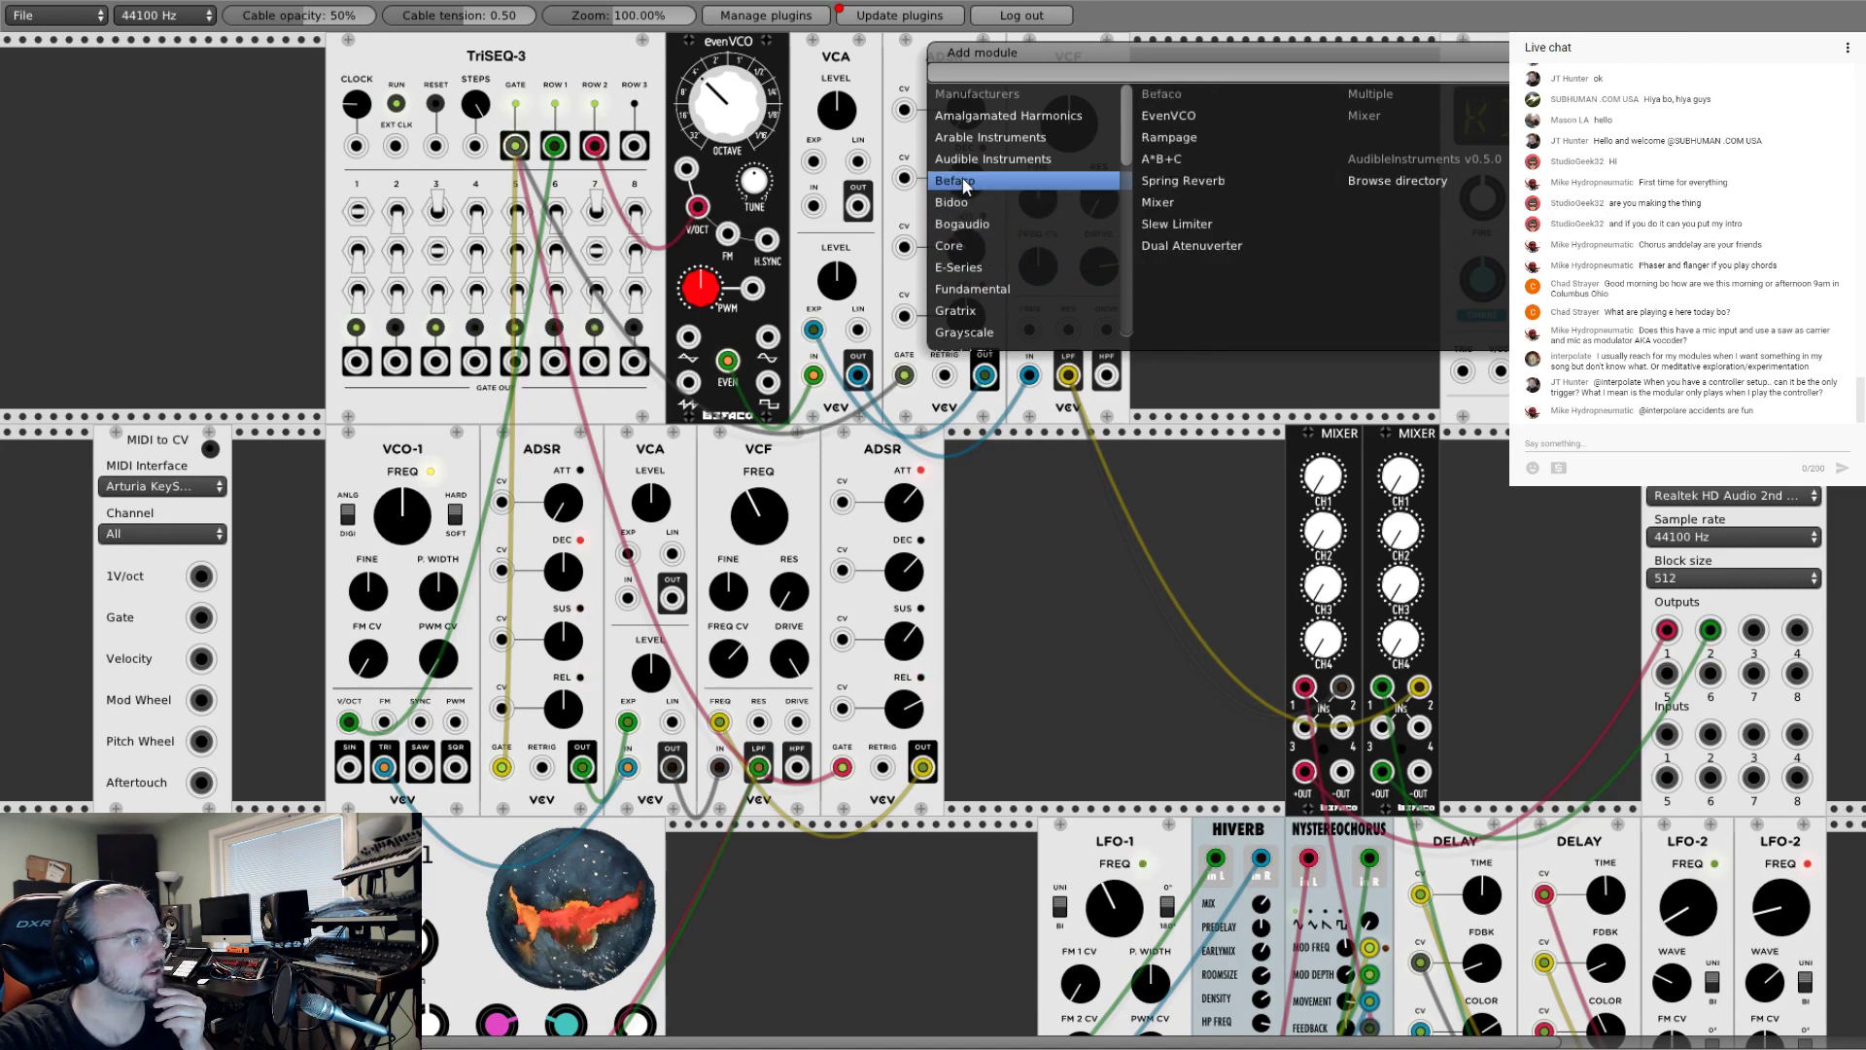
{"action": "left_click", "coordinate": [968, 158]}
{"action": "left_click", "coordinate": [970, 144]}
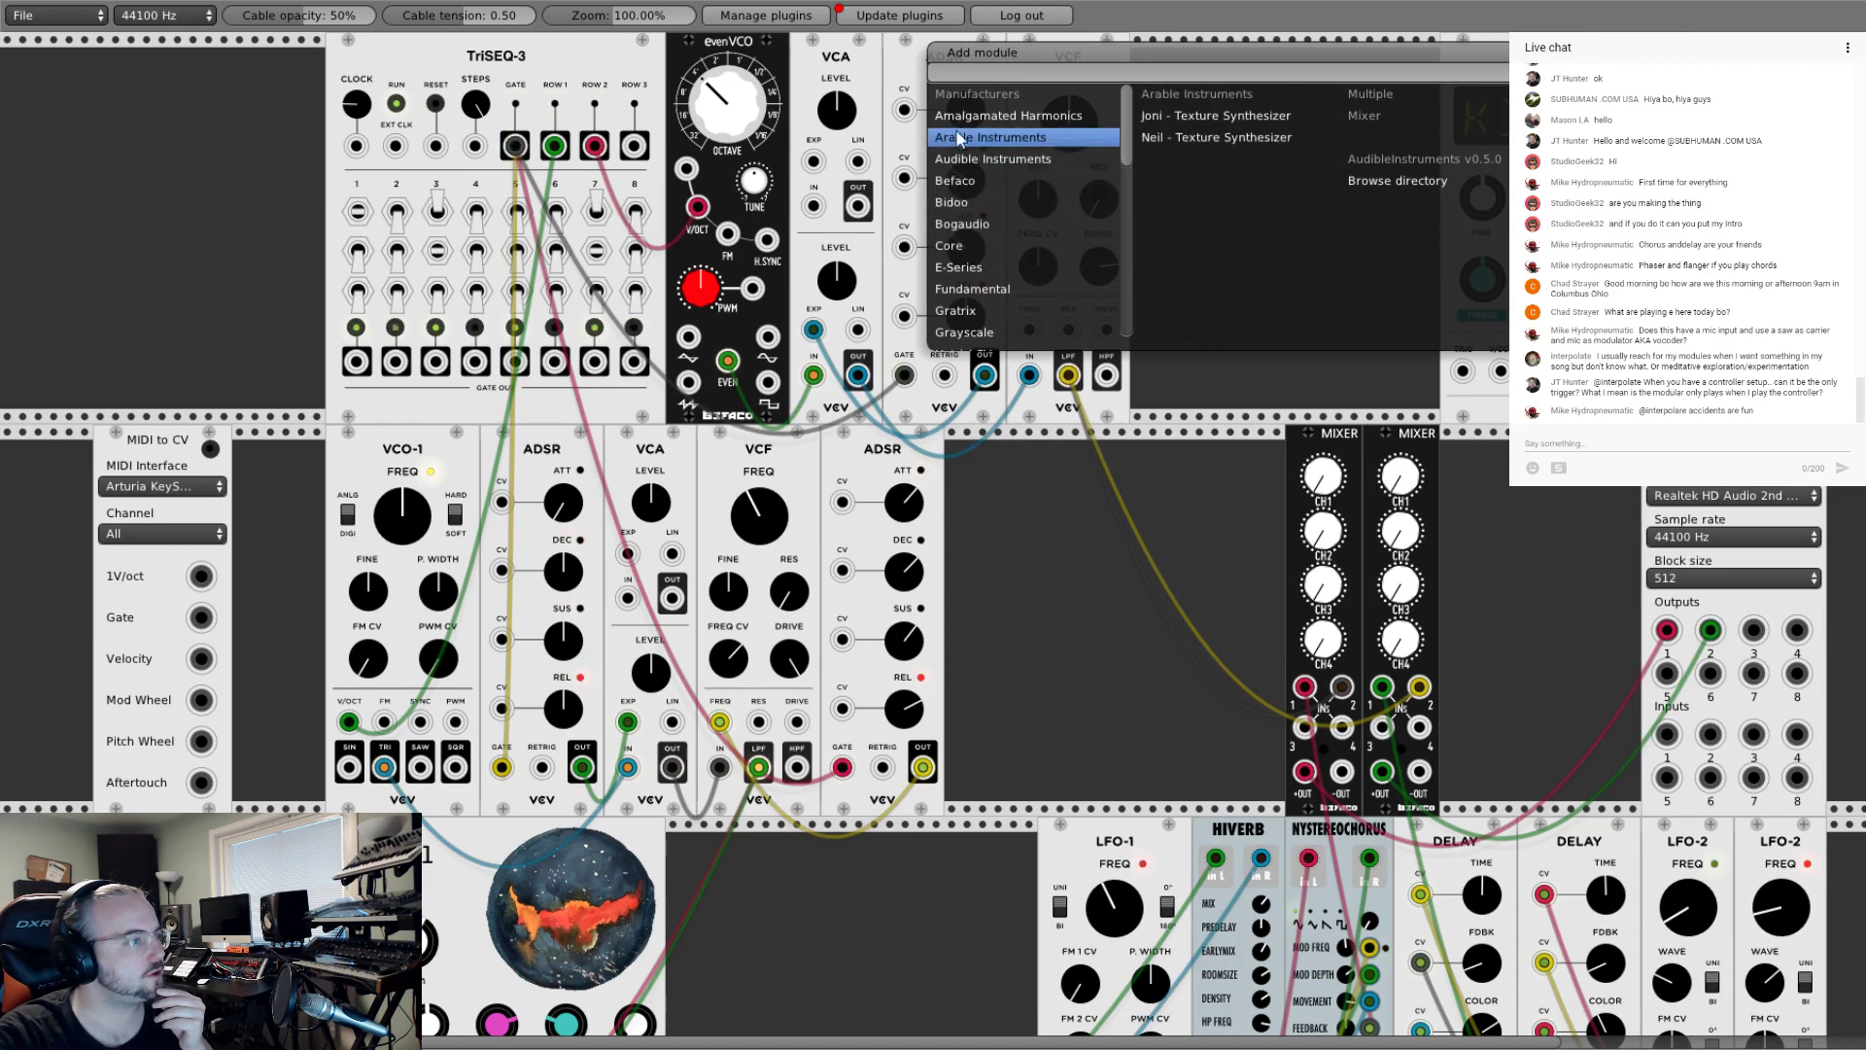
{"action": "left_click", "coordinate": [948, 119]}
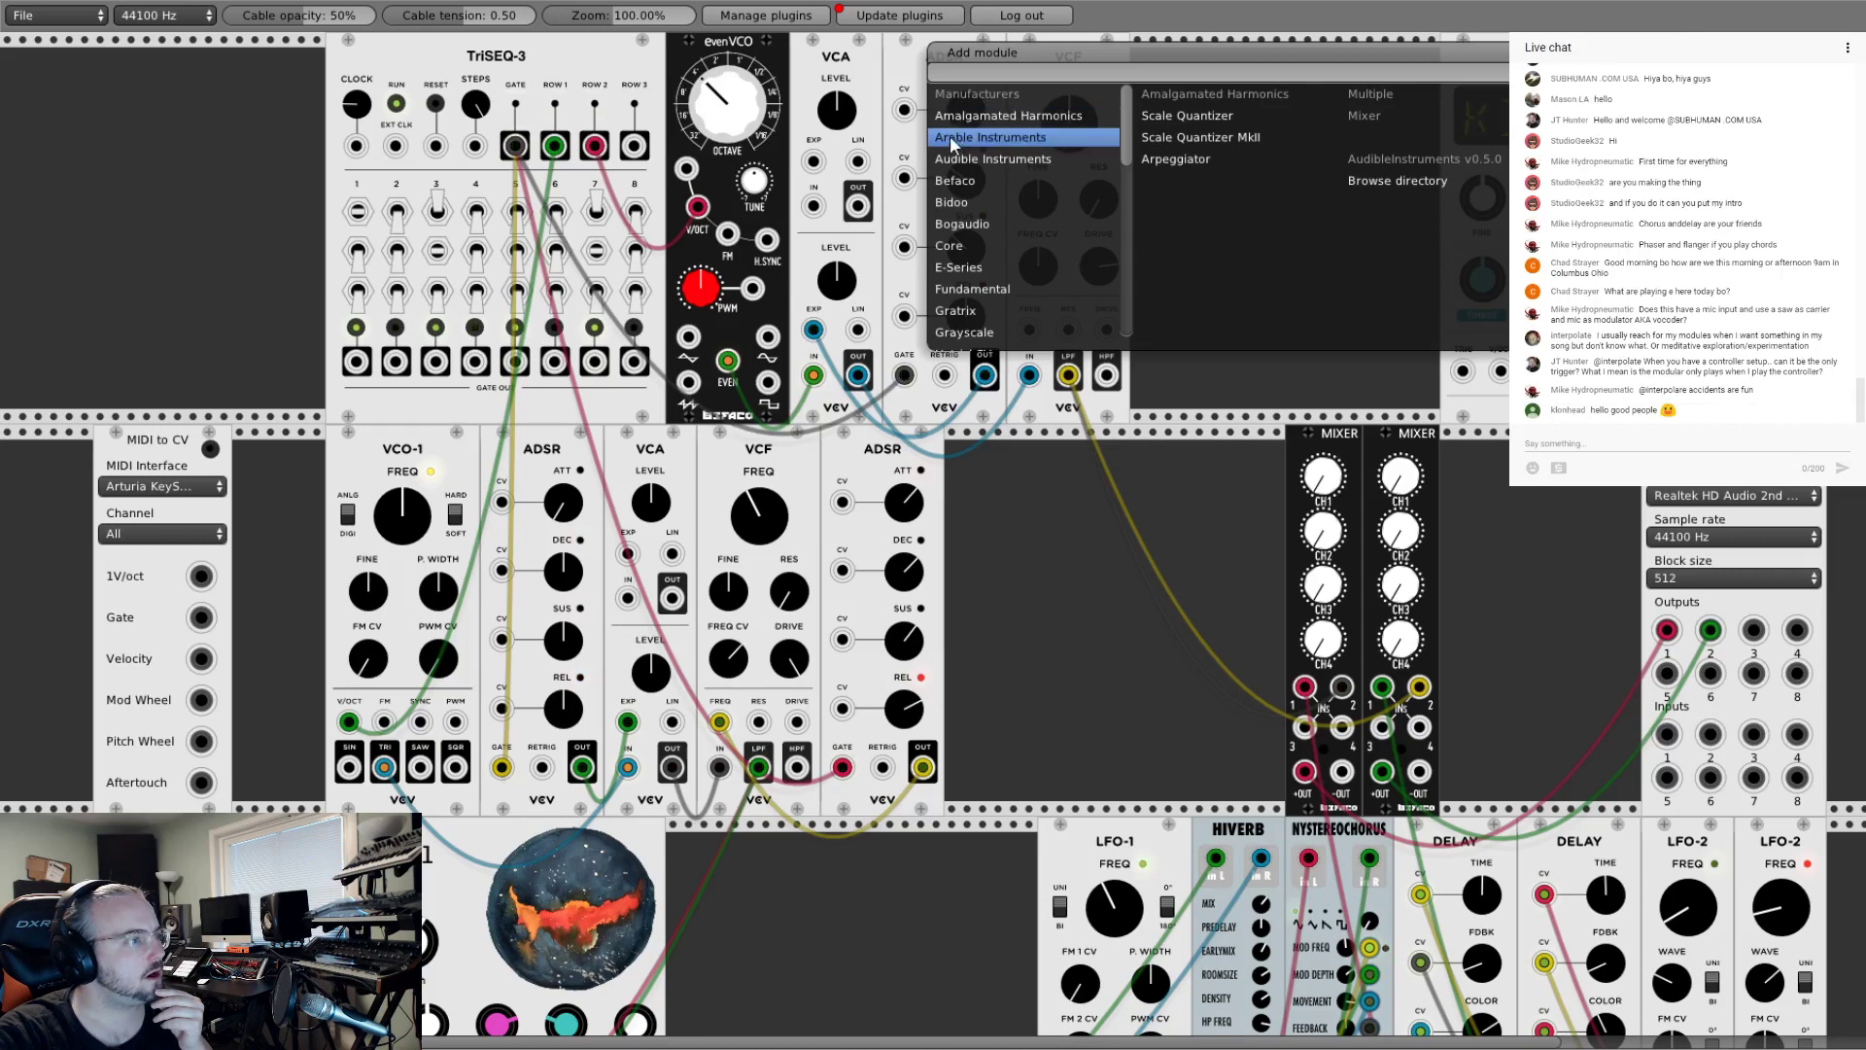
{"action": "scroll", "coordinate": [970, 165], "scroll_direction": "down", "scroll_amount": 10}
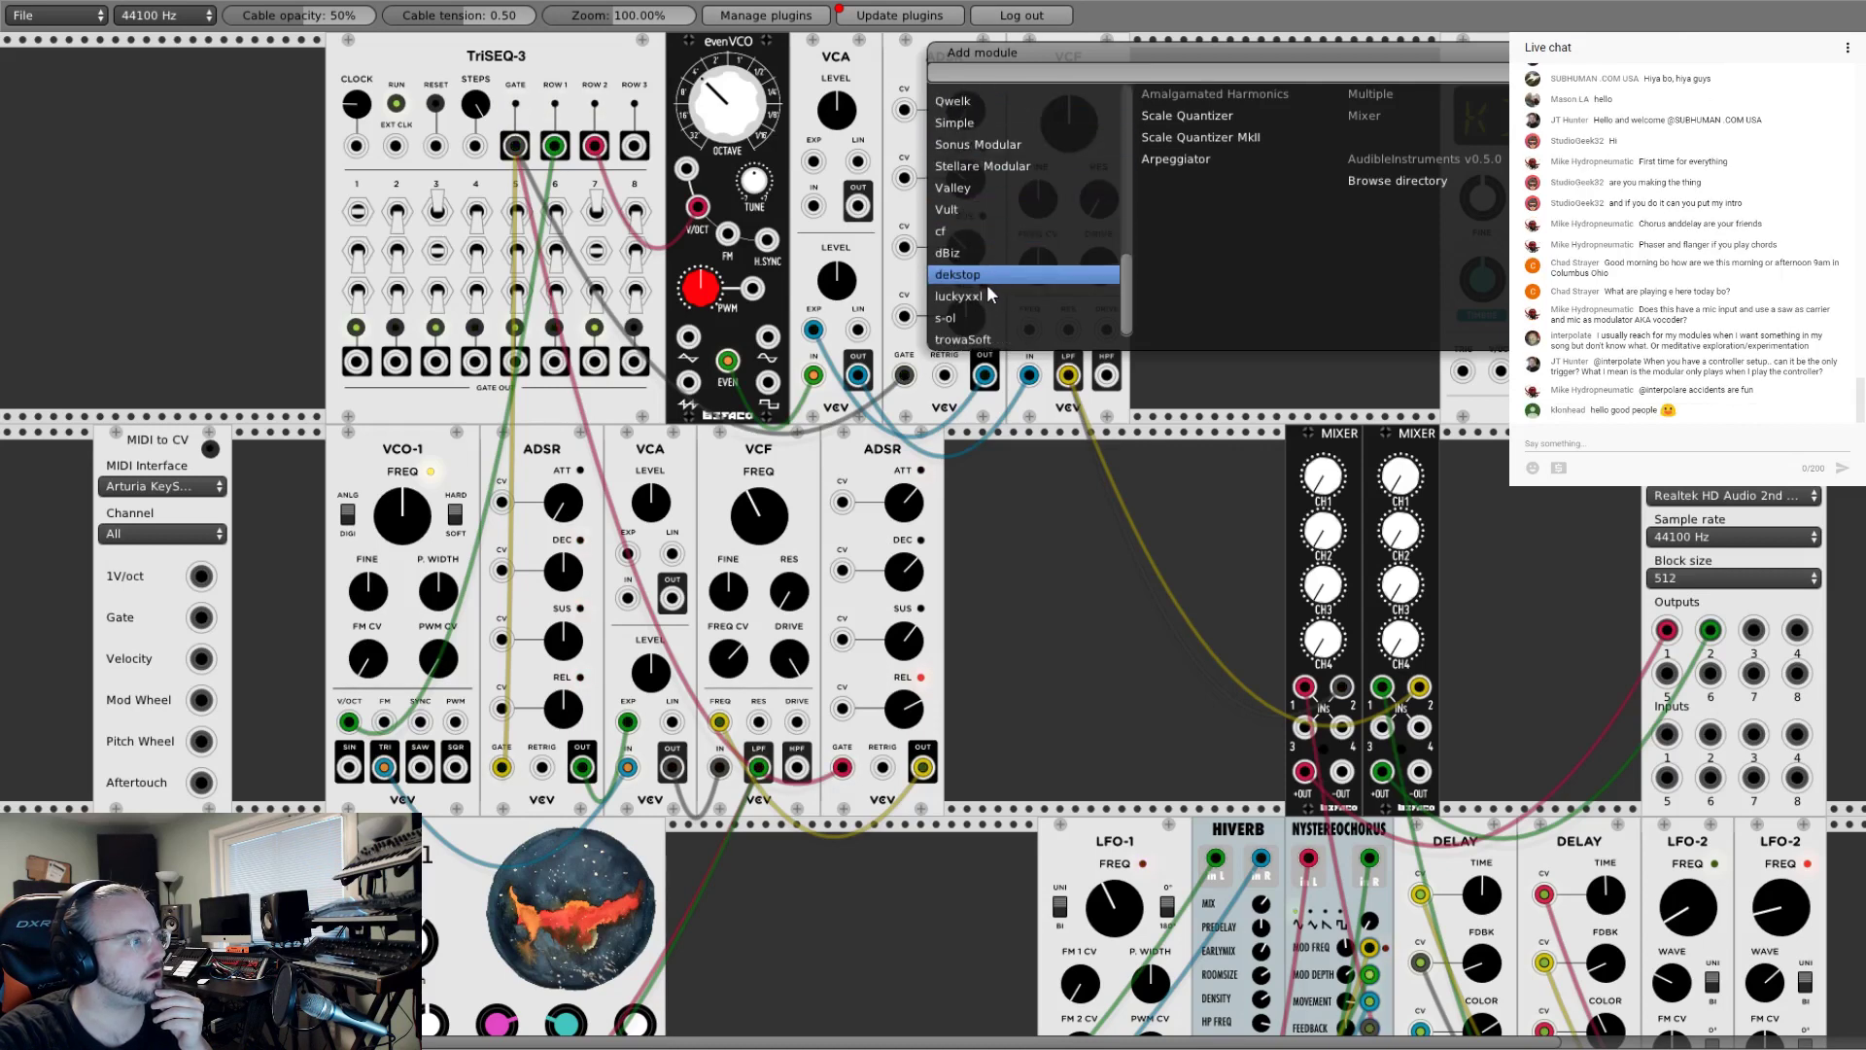
{"action": "left_click", "coordinate": [964, 340]}
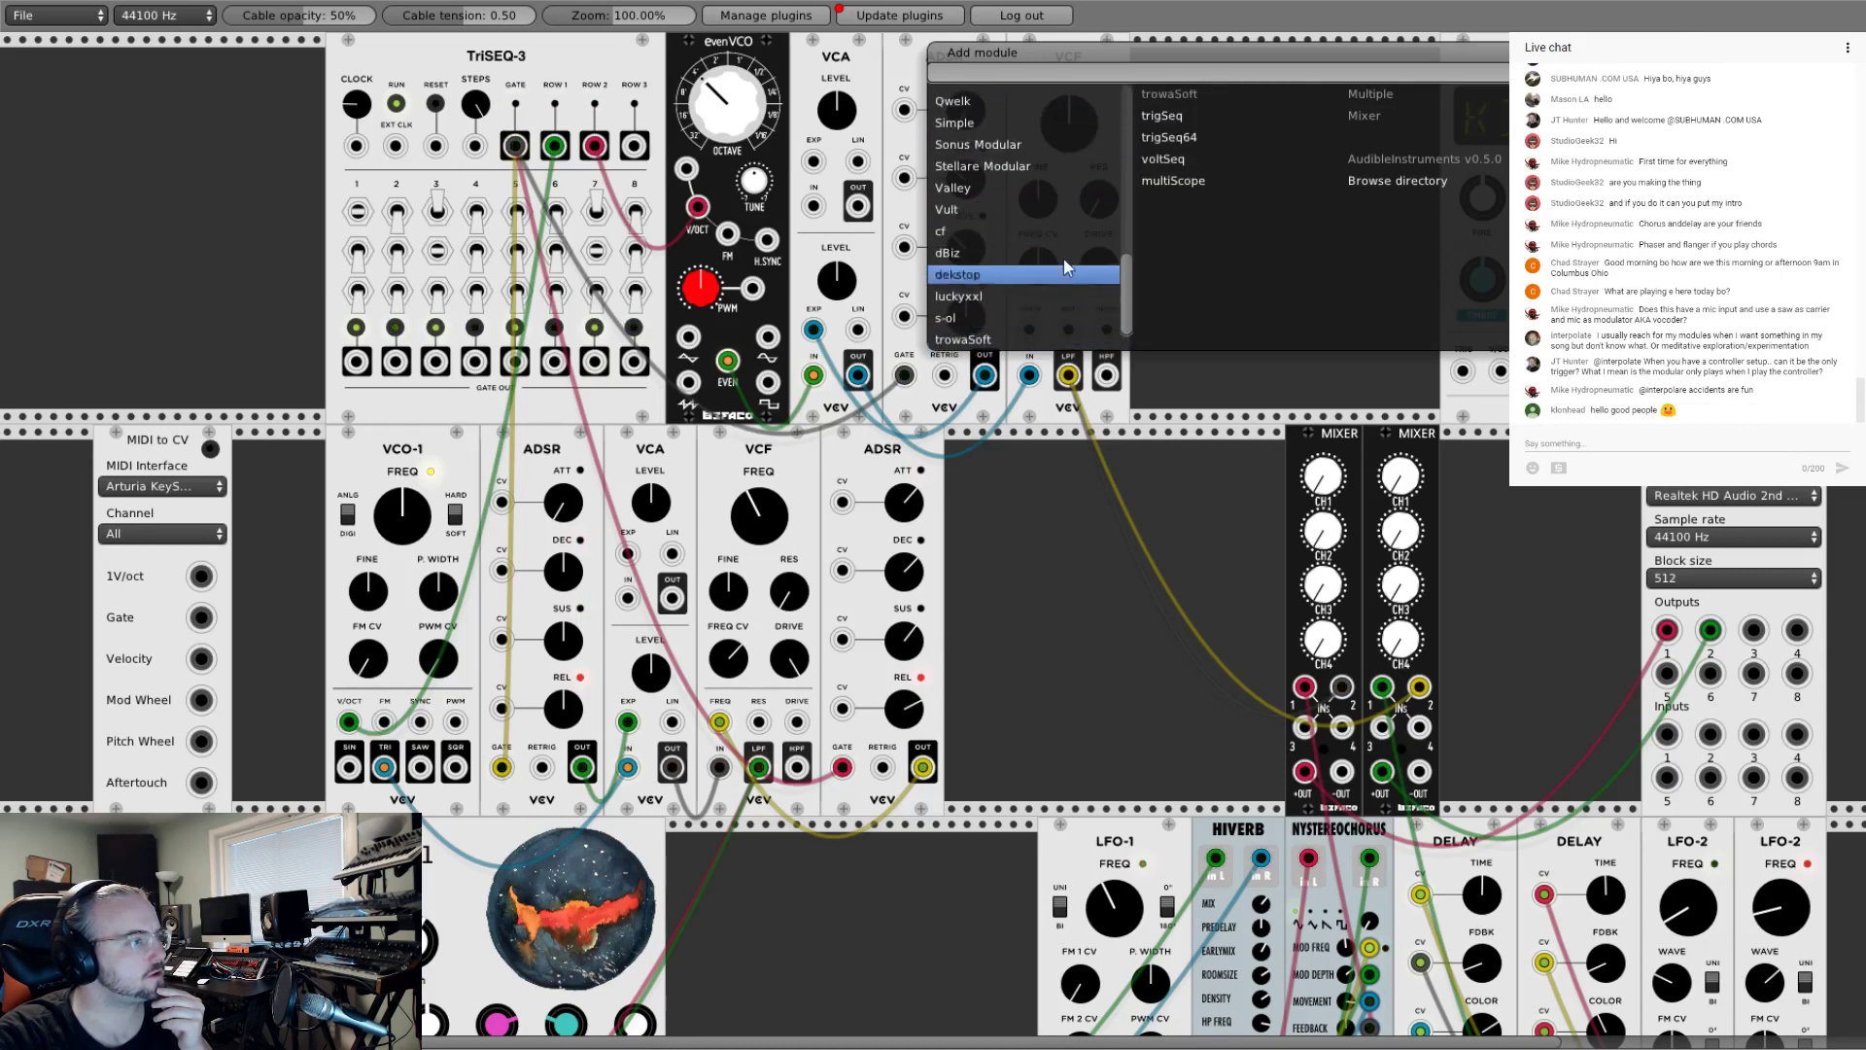
{"action": "left_click", "coordinate": [1182, 117]}
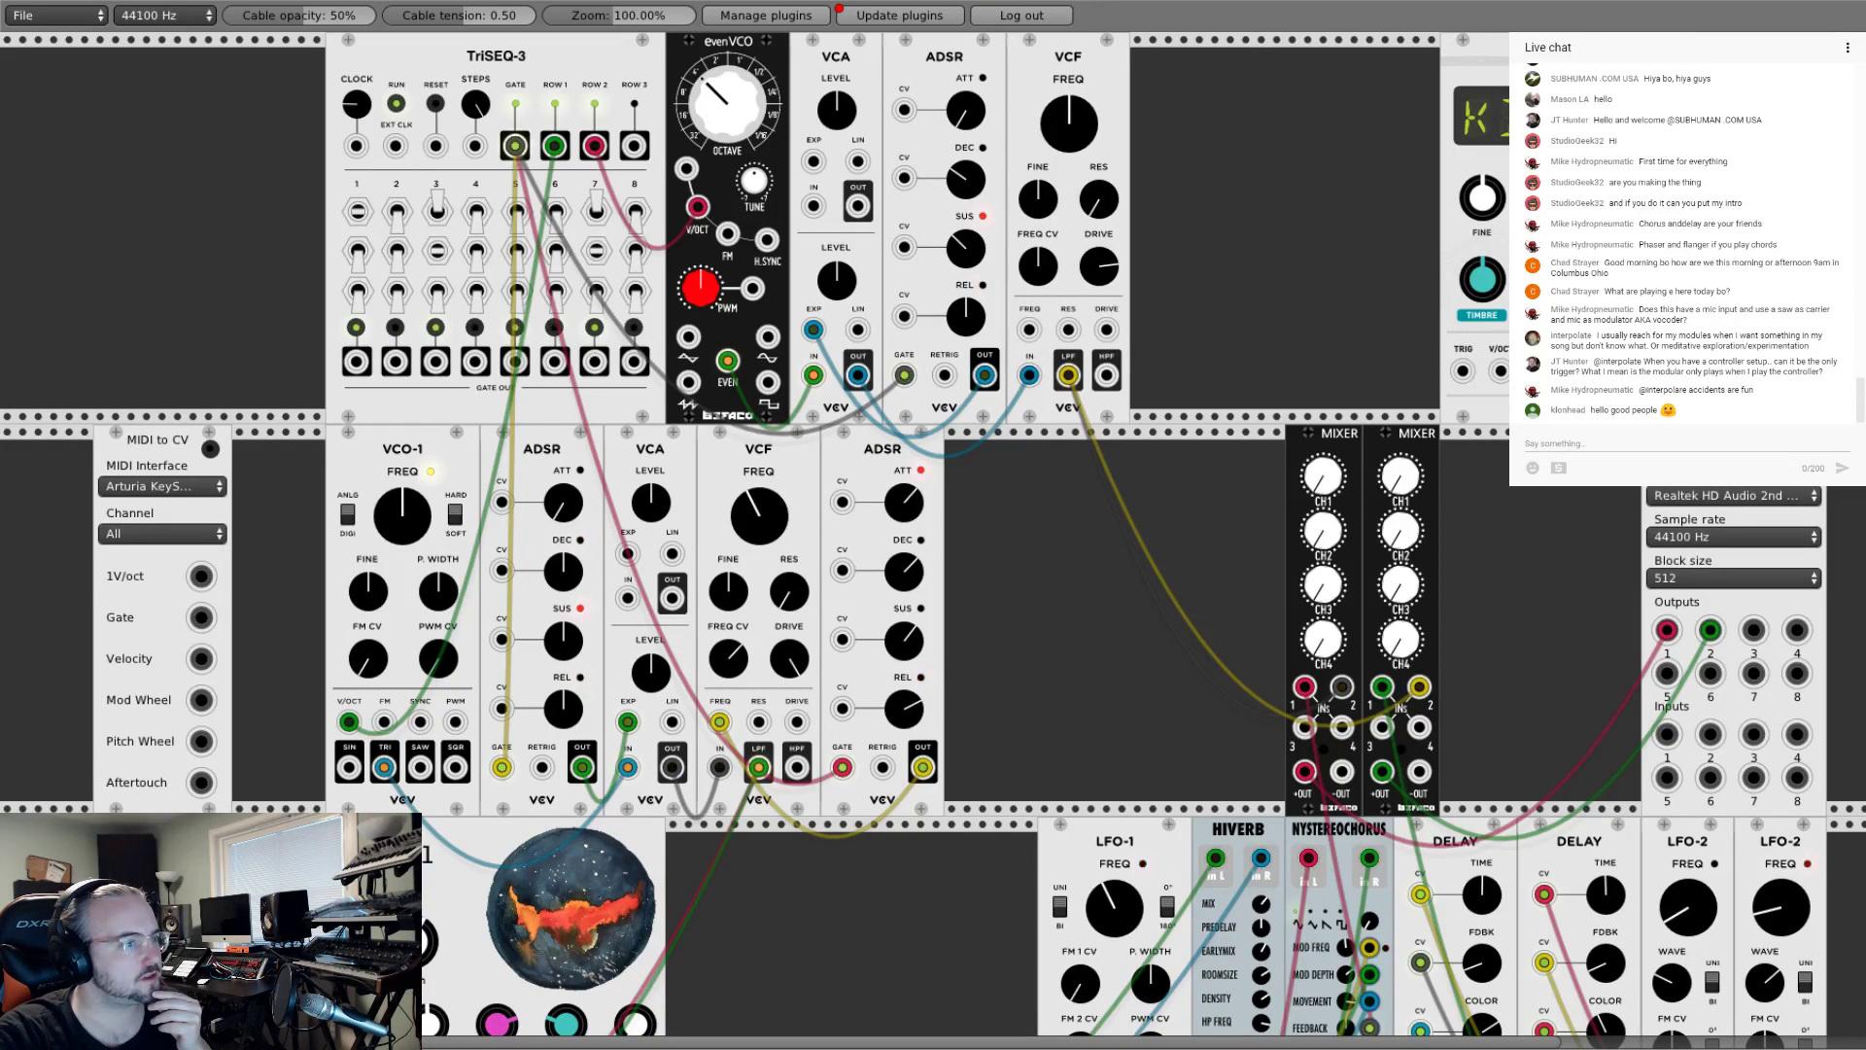
Step: Try placing the macro oscillator and trigSeq together near the VCF, and remove the trigSeq
{"action": "left_click_drag", "start_coordinate": [1487, 58], "coordinate": [1208, 58]}
{"action": "left_click_drag", "start_coordinate": [1711, 58], "coordinate": [1438, 59]}
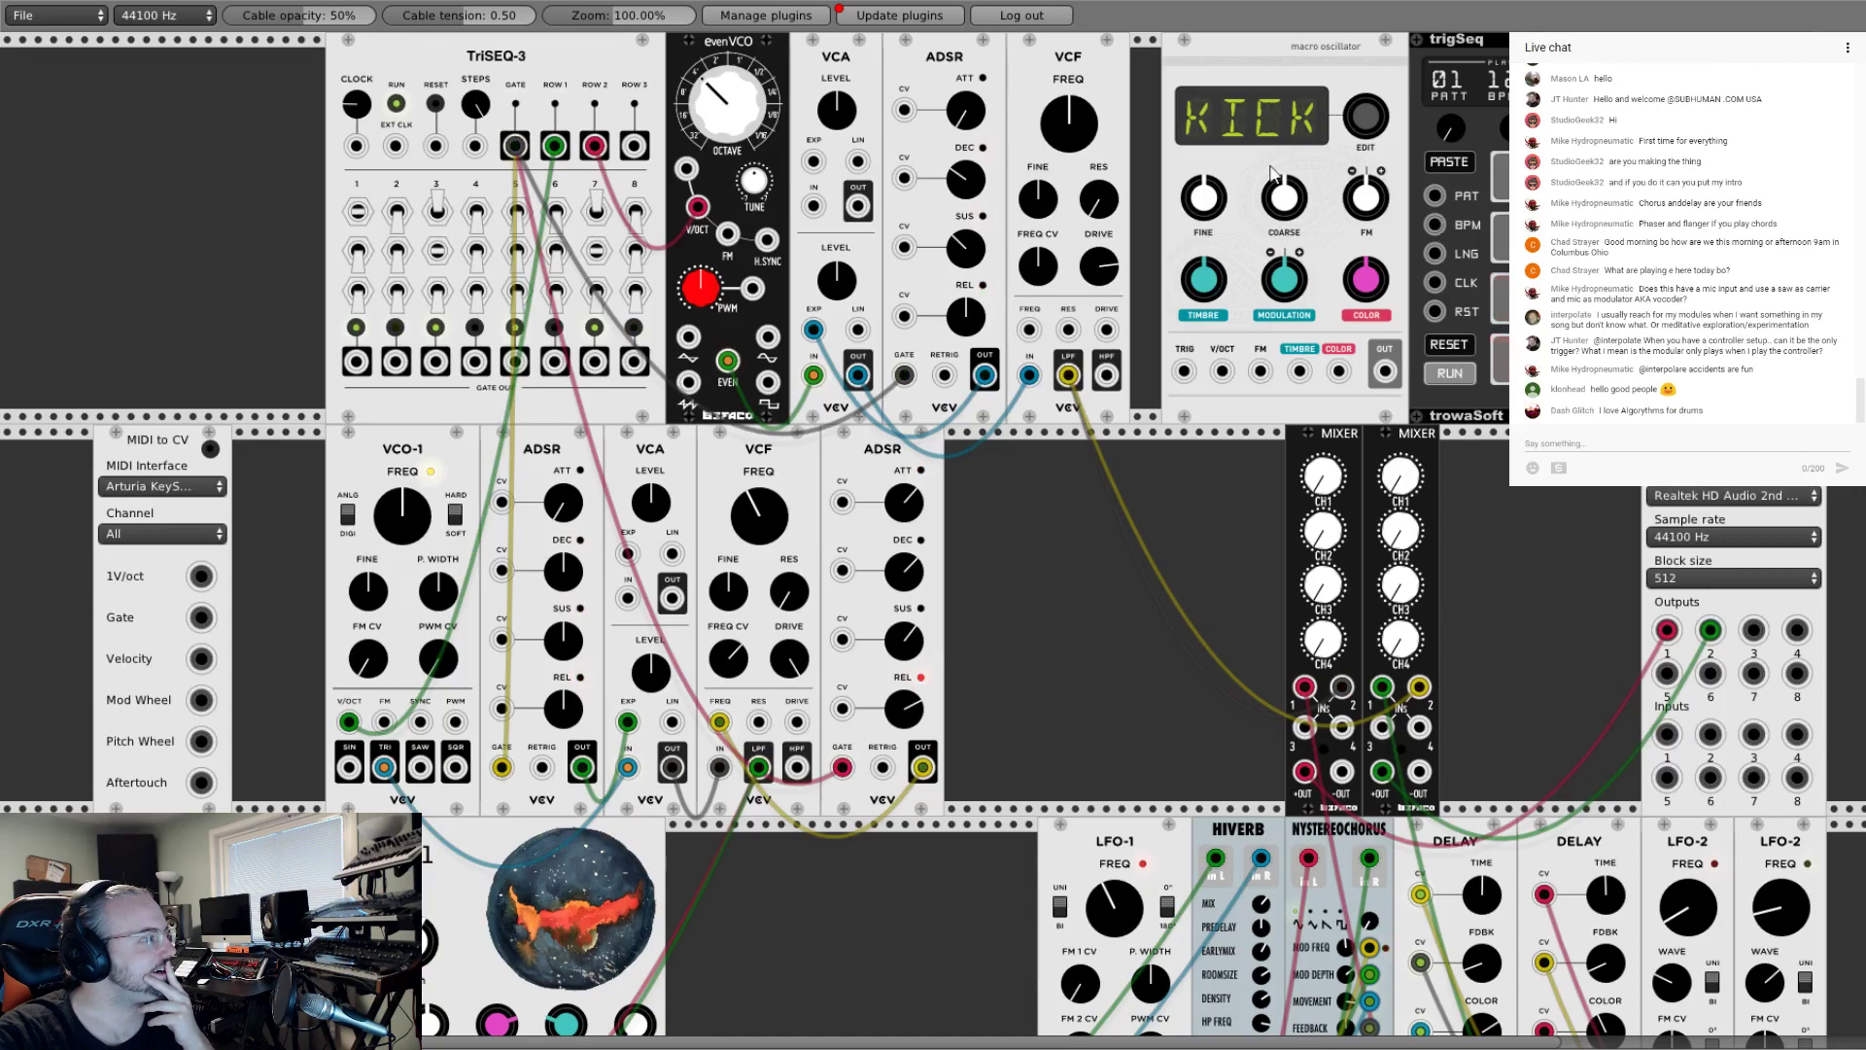
{"action": "left_click_drag", "start_coordinate": [356, 146], "coordinate": [1472, 229]}
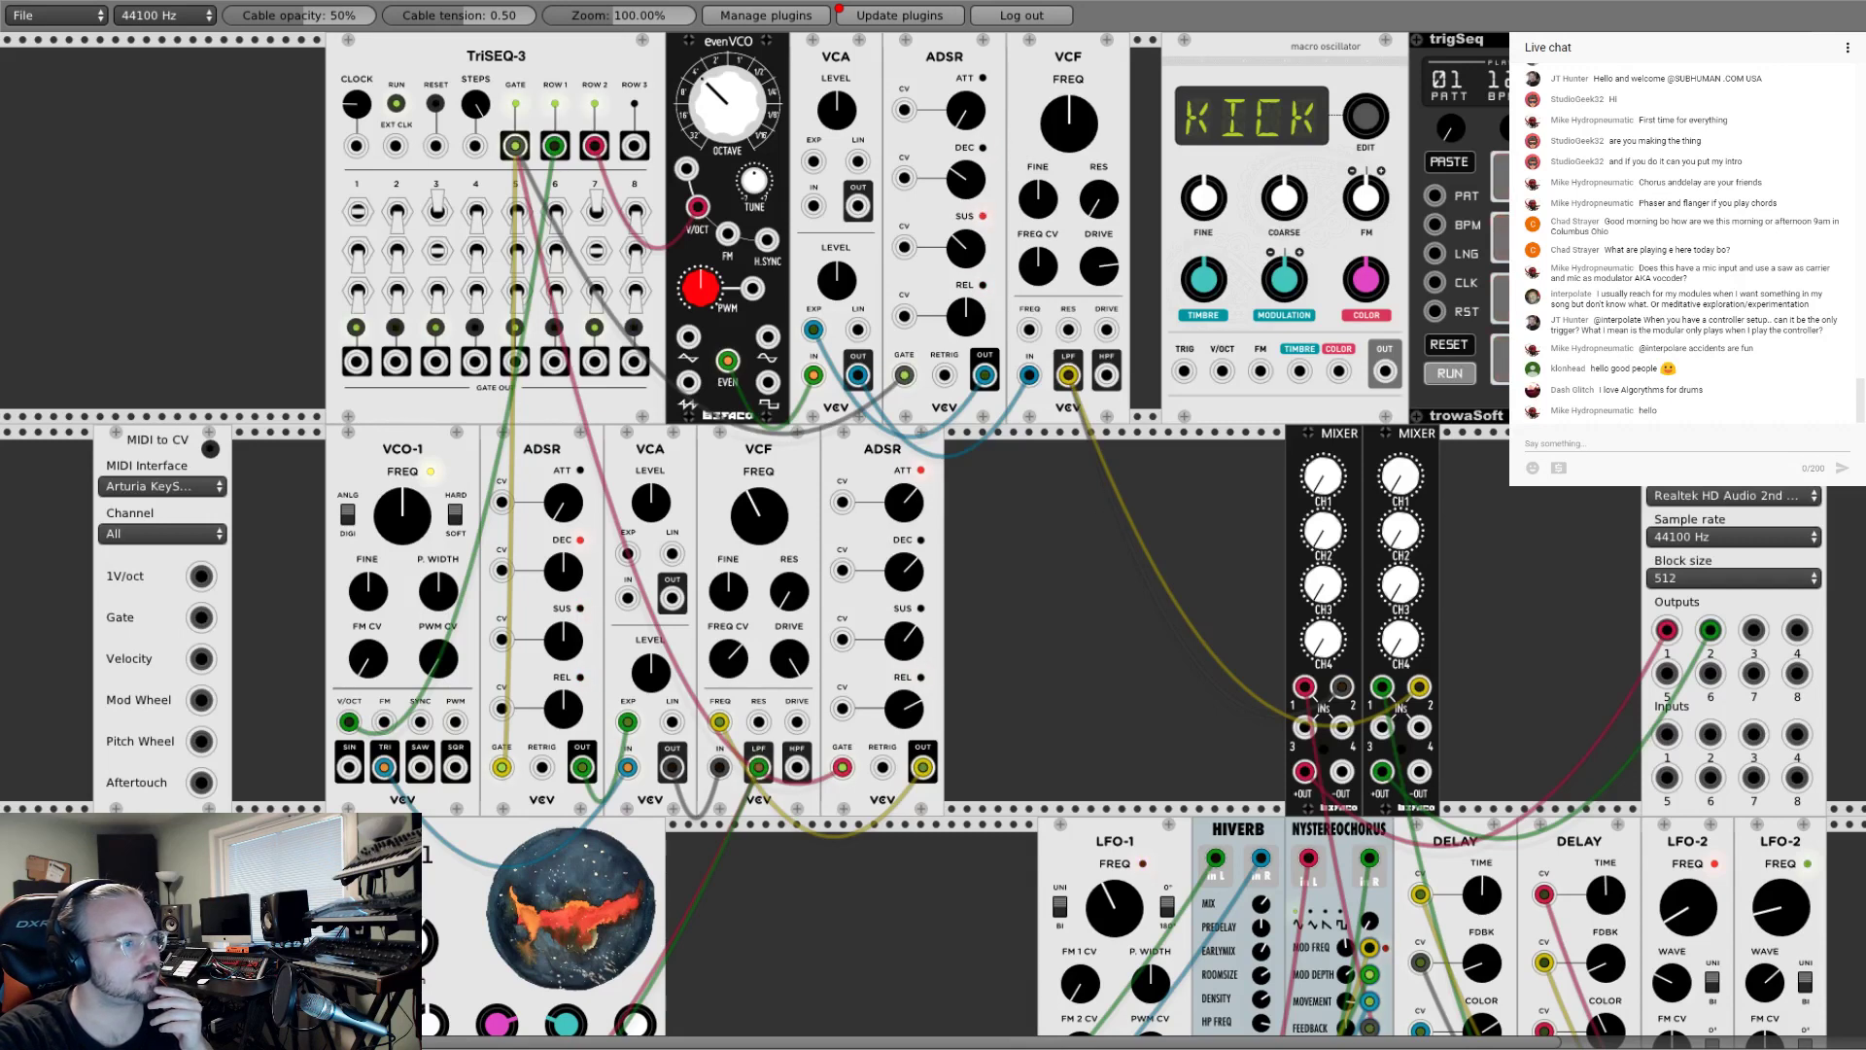
{"action": "key", "text": "Delete"}
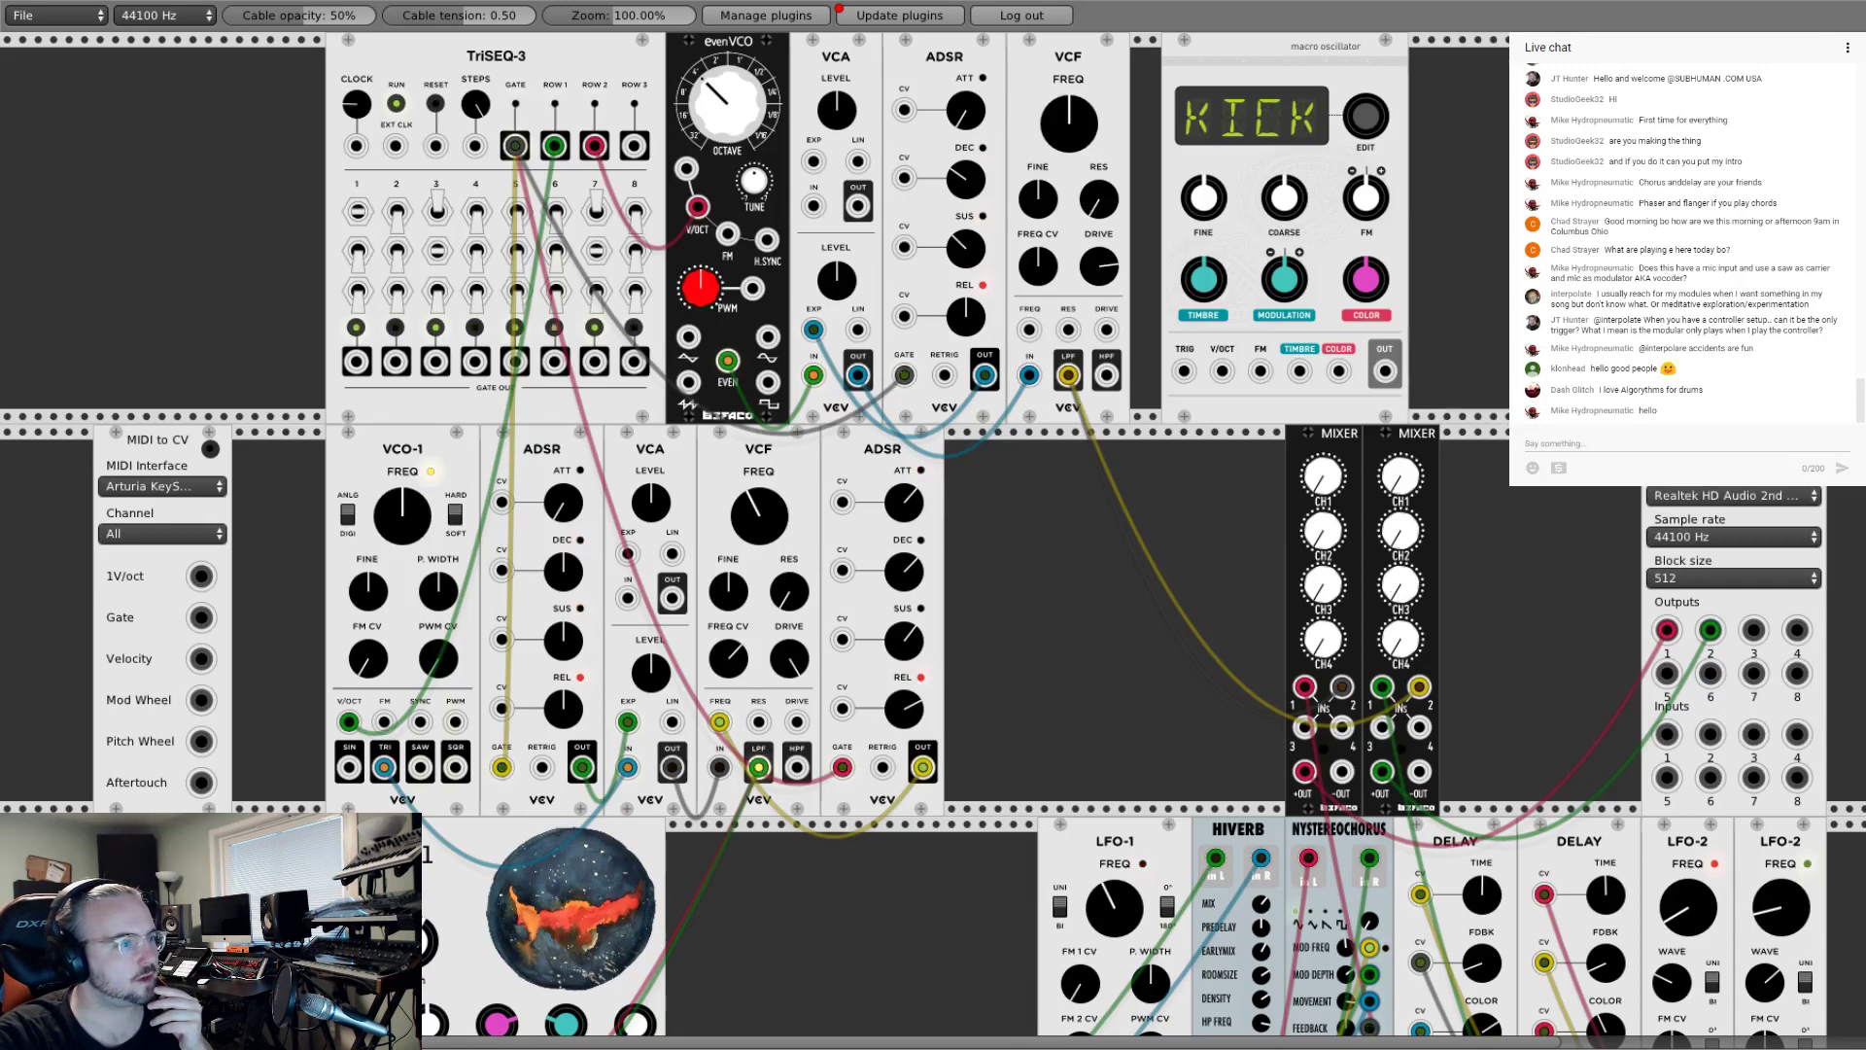
Step: Move the macro oscillator directly against the second voice's VCF and patch TriSEQ-3's ROW 3 into its V/OCT
{"action": "left_click_drag", "start_coordinate": [1344, 58], "coordinate": [1299, 77]}
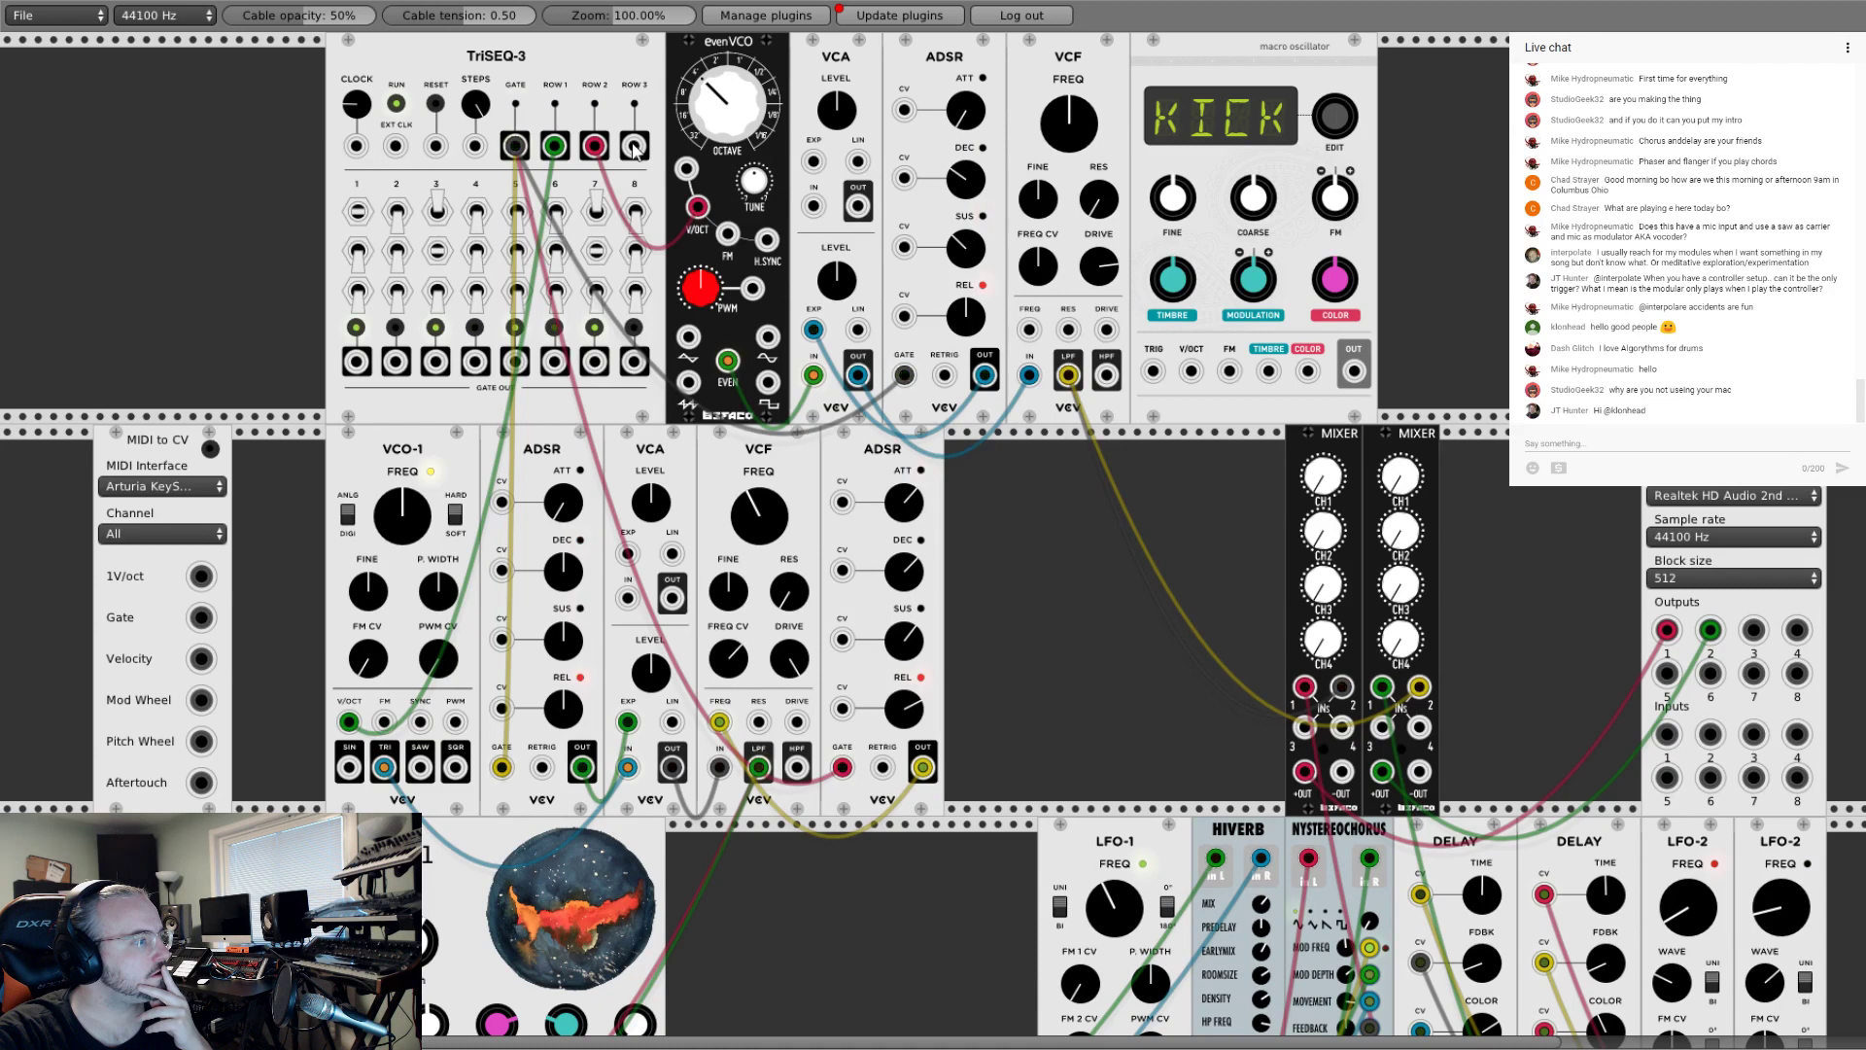
{"action": "left_click_drag", "start_coordinate": [636, 147], "coordinate": [1191, 379]}
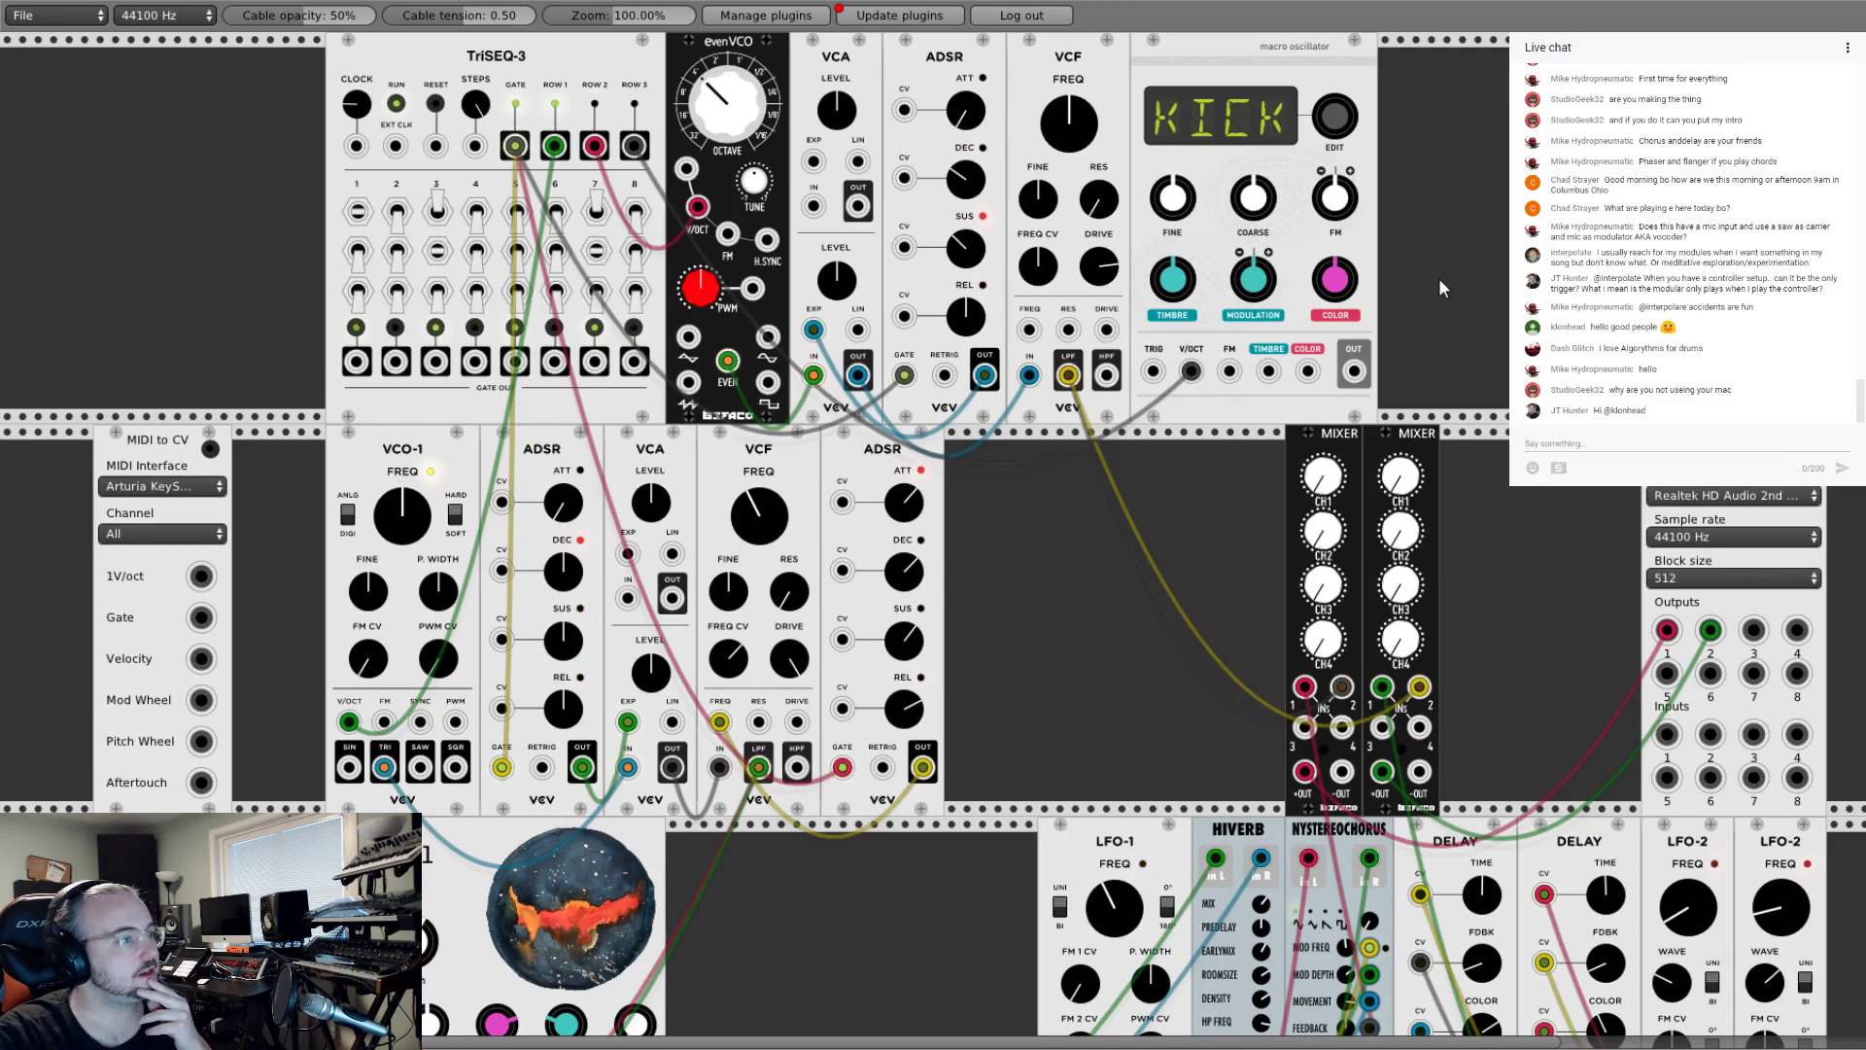
Step: Add a Fundamental VCA and an ADSR beside the macro oscillator
{"action": "right_click", "coordinate": [1408, 236]}
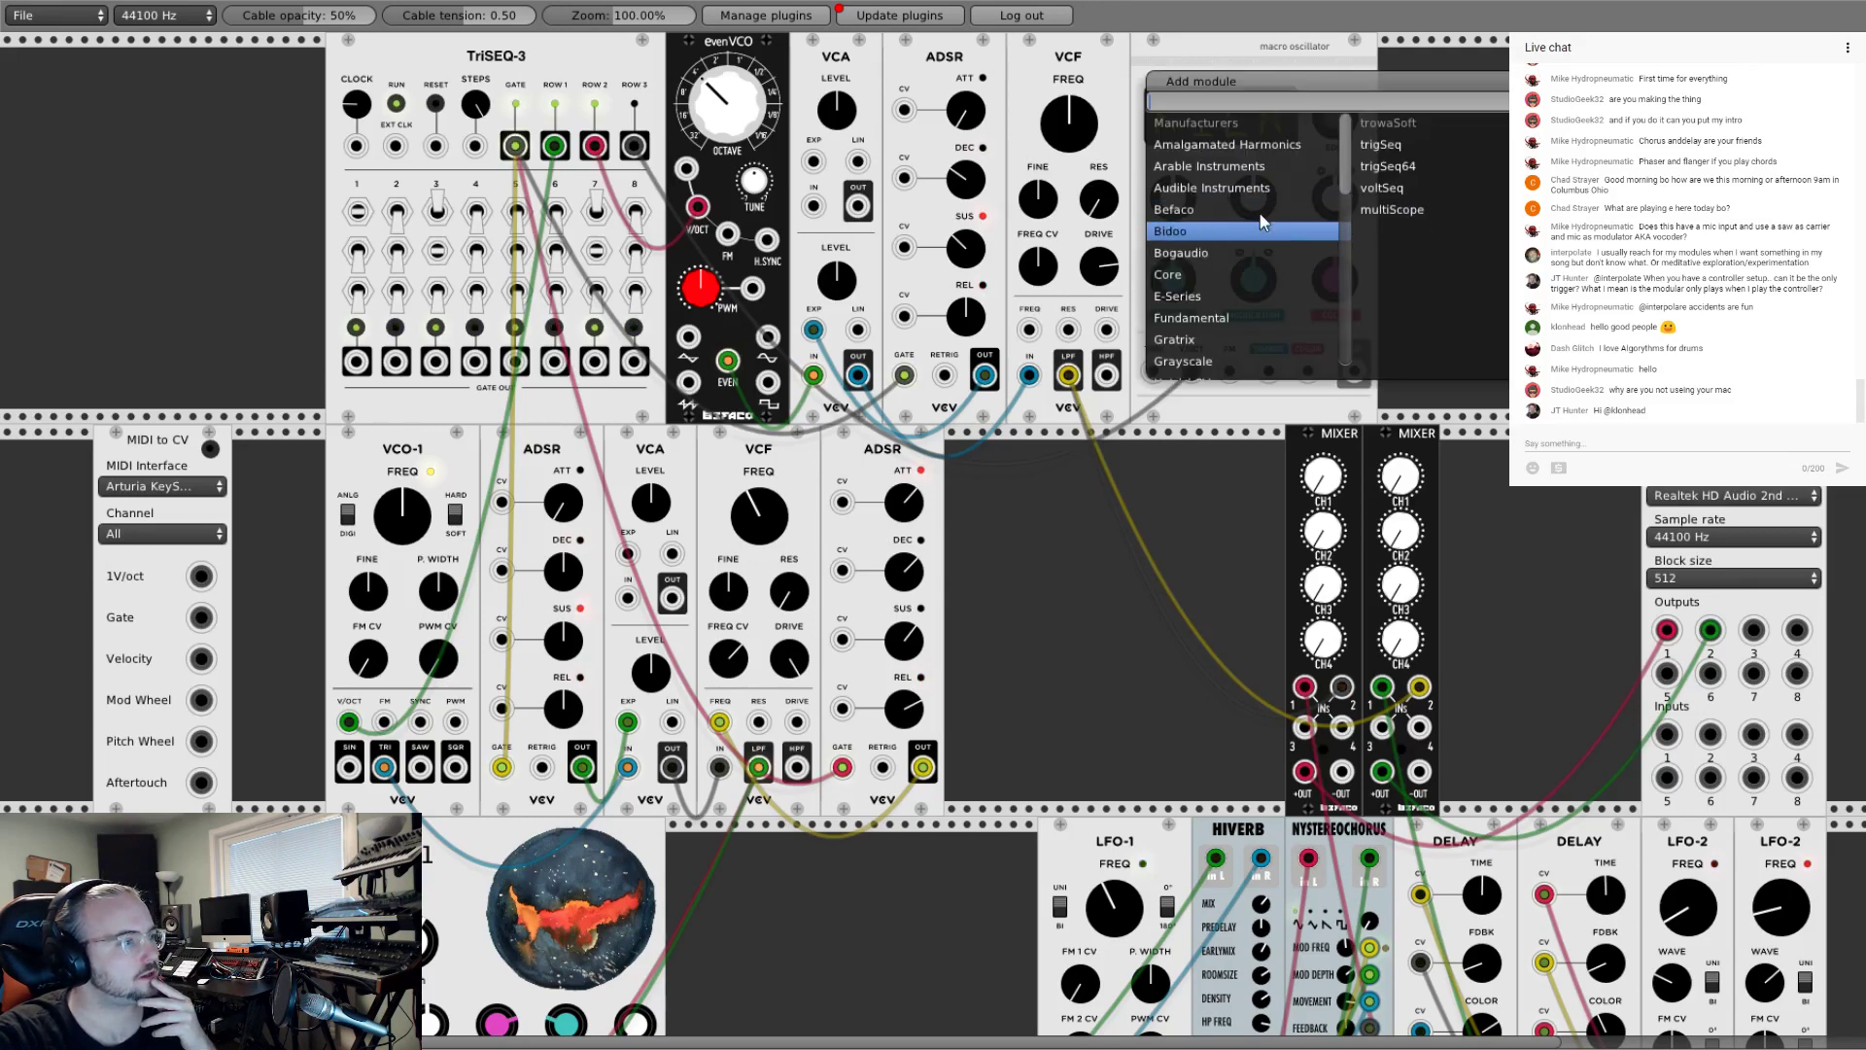
{"action": "left_click", "coordinate": [1238, 312]}
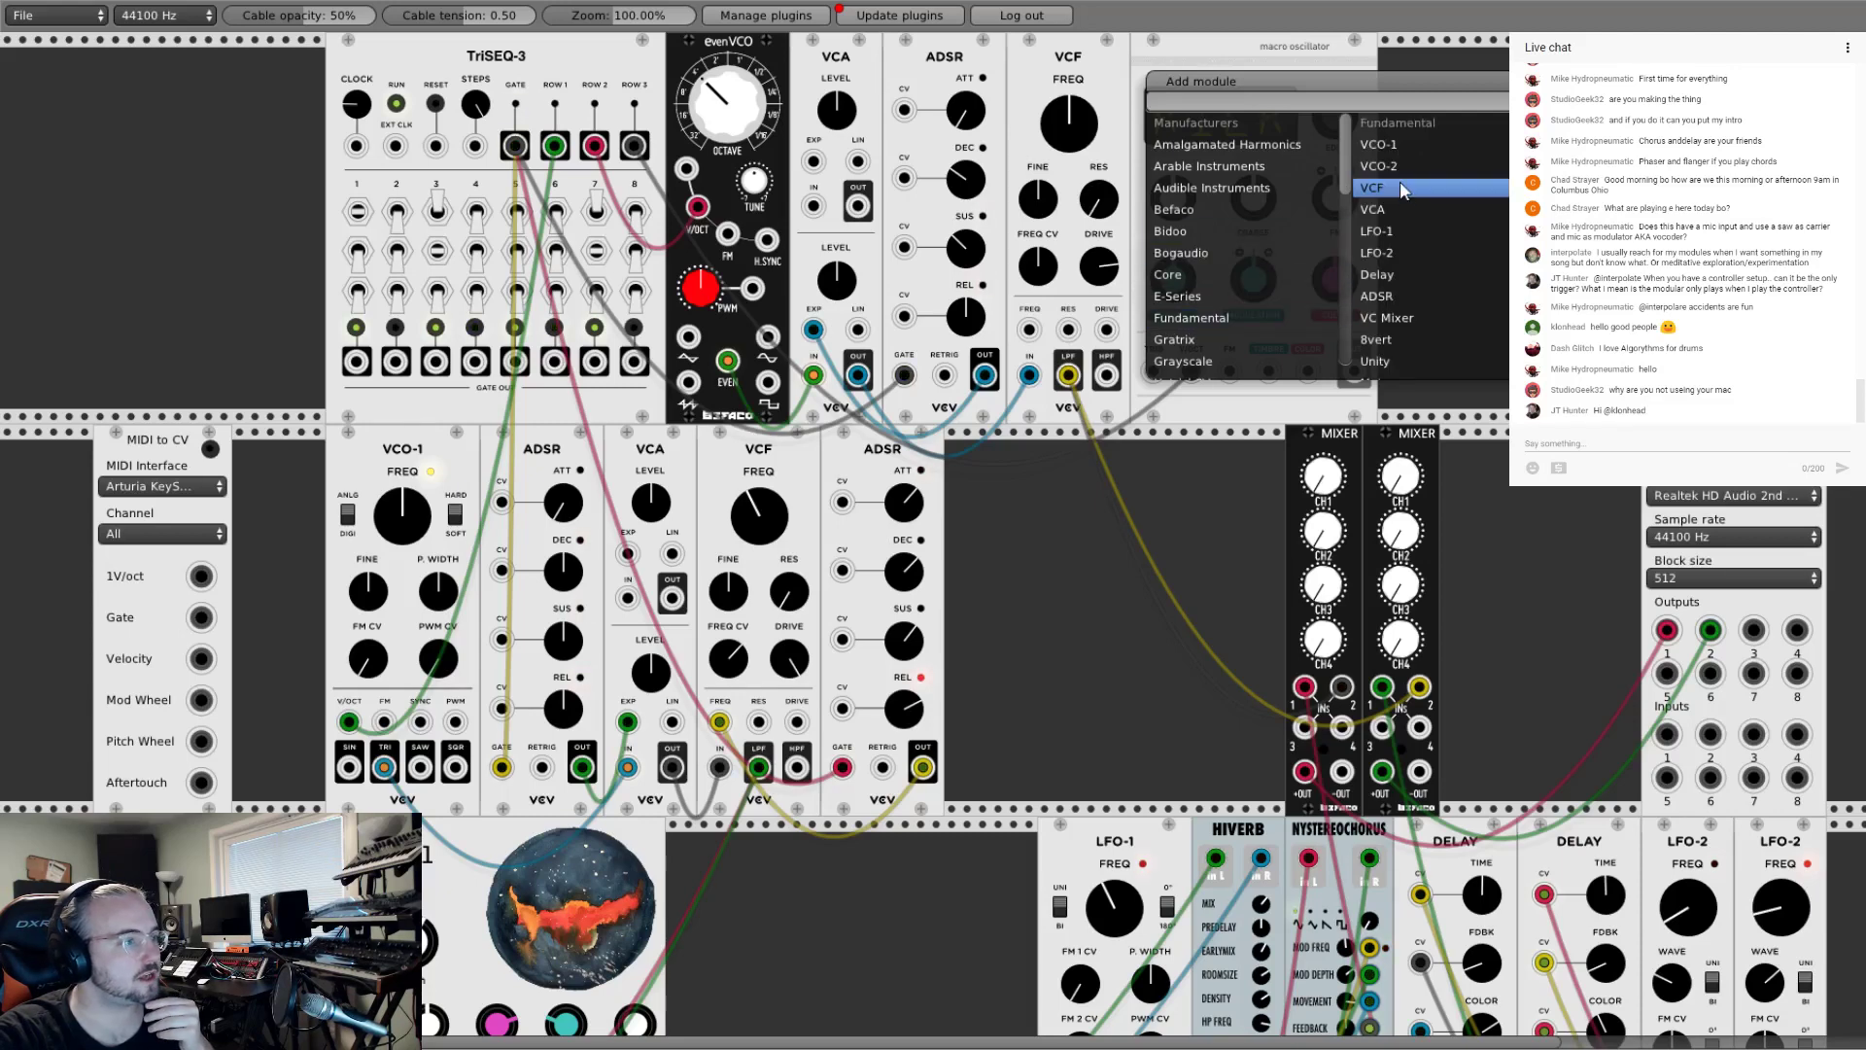
{"action": "left_click", "coordinate": [1380, 206]}
{"action": "right_click", "coordinate": [1394, 206]}
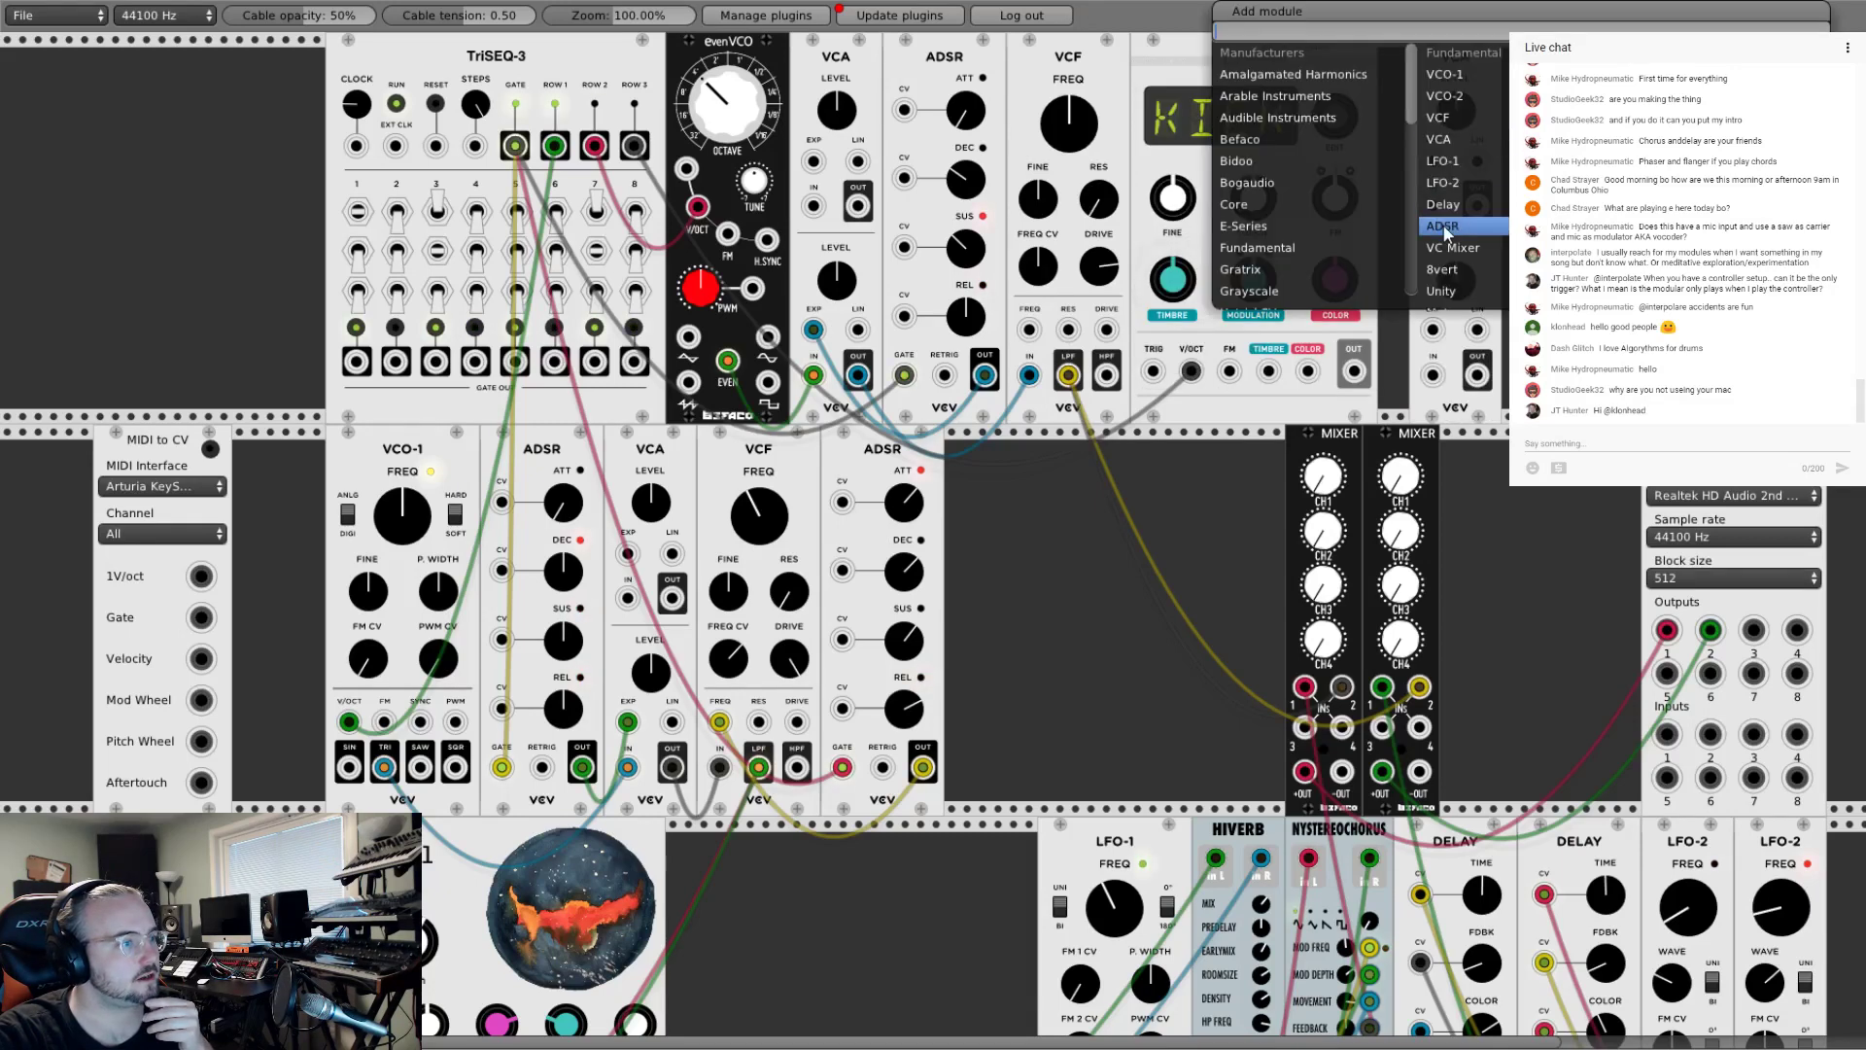
{"action": "left_click", "coordinate": [1467, 115]}
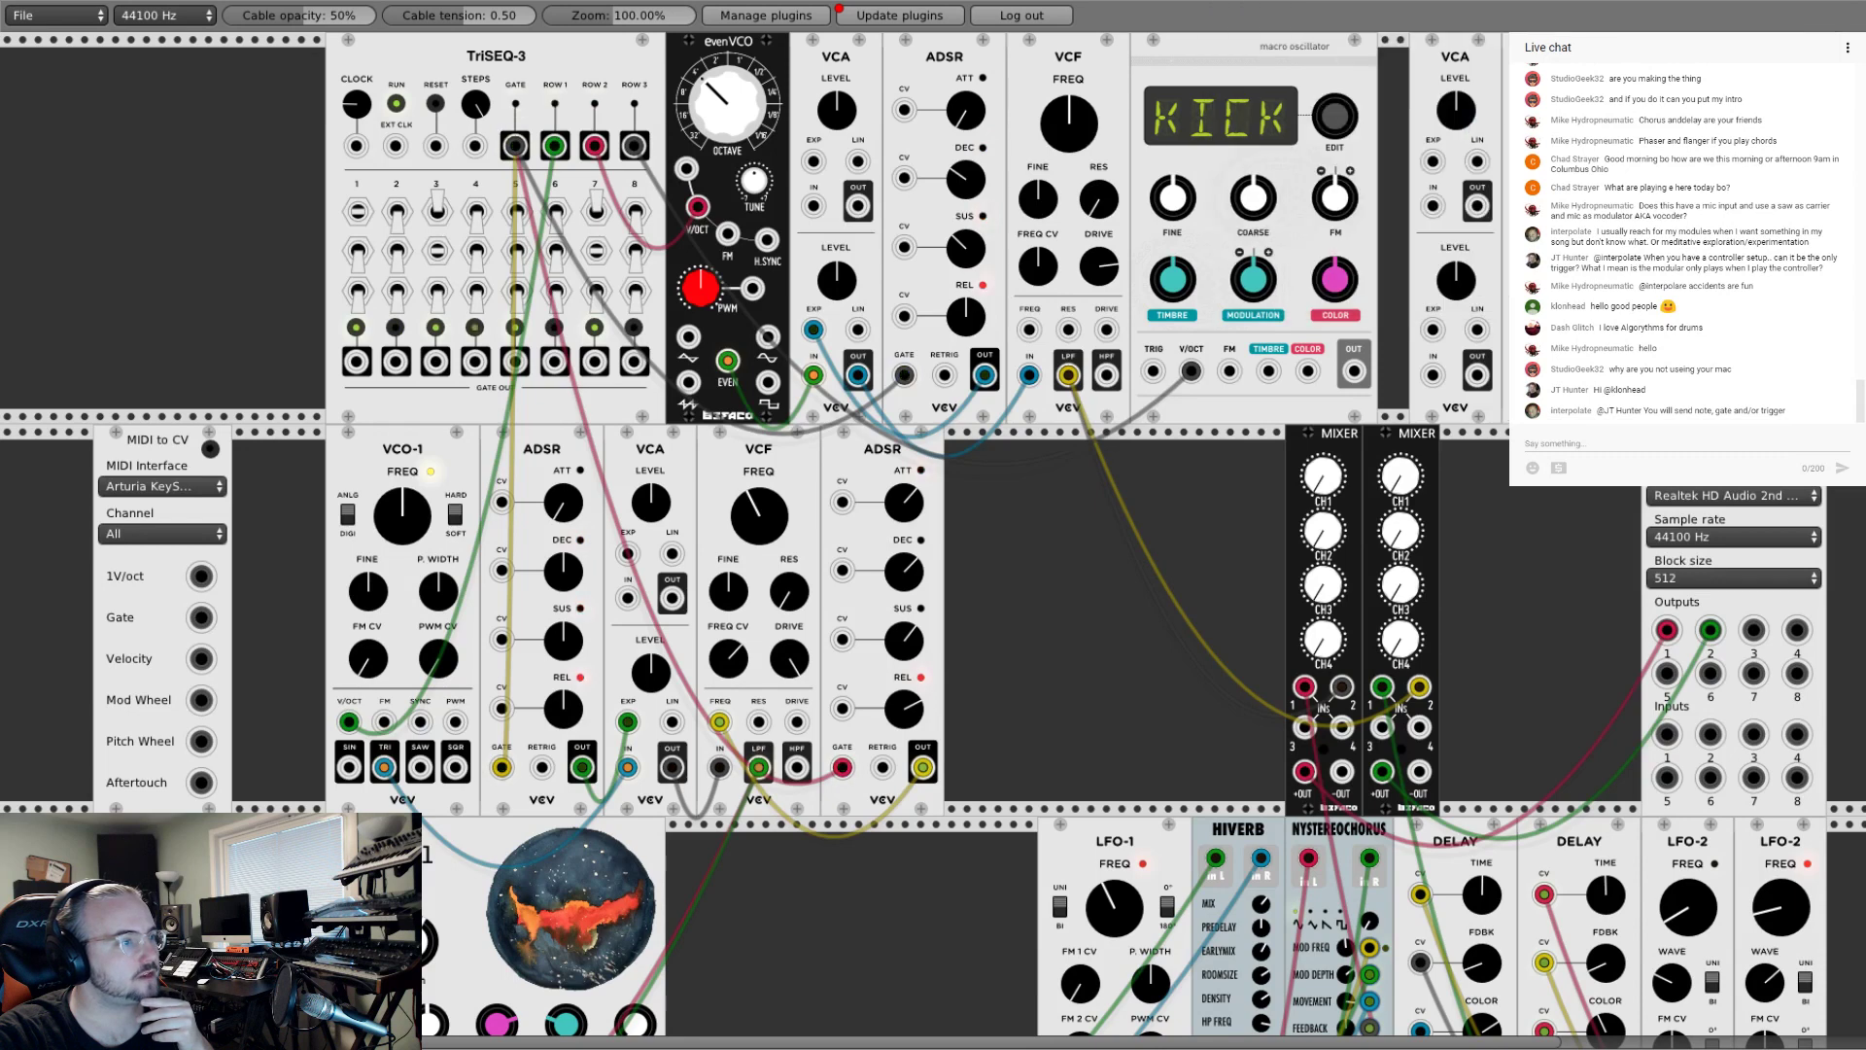
{"action": "right_click", "coordinate": [1366, 204]}
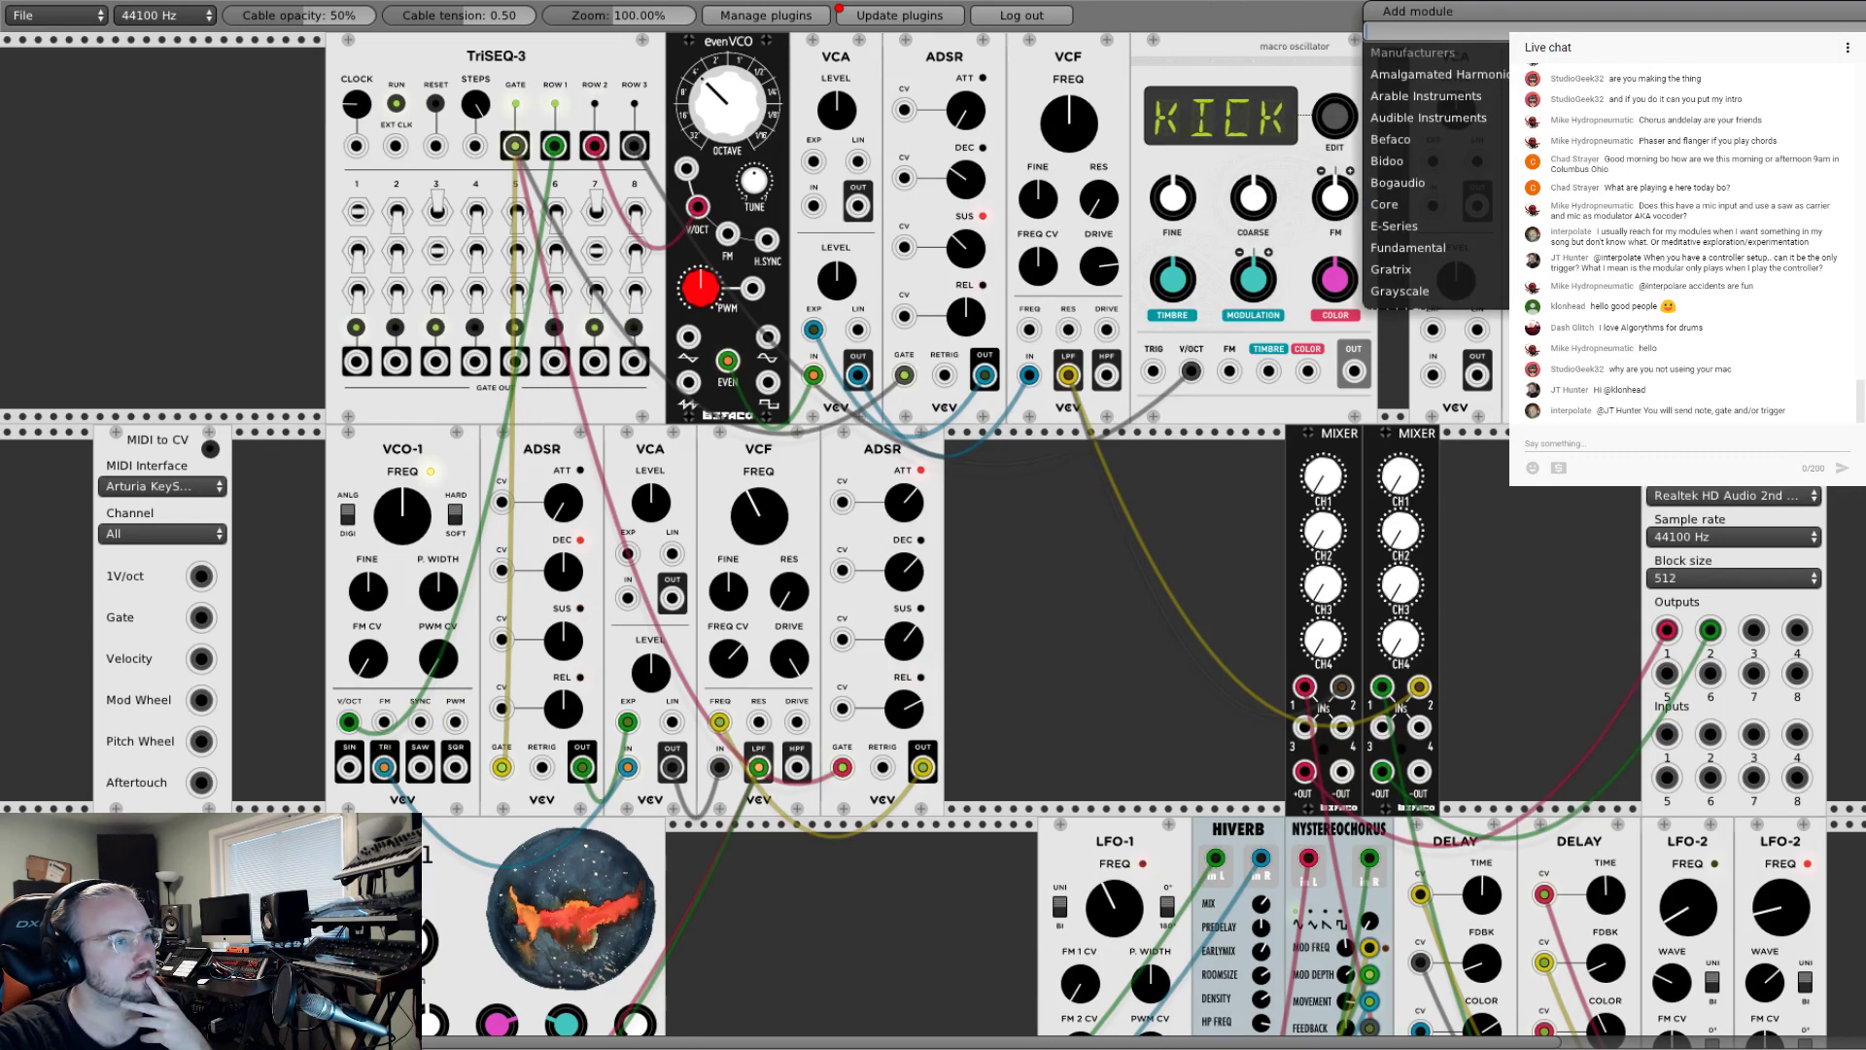
{"action": "key", "text": "Escape"}
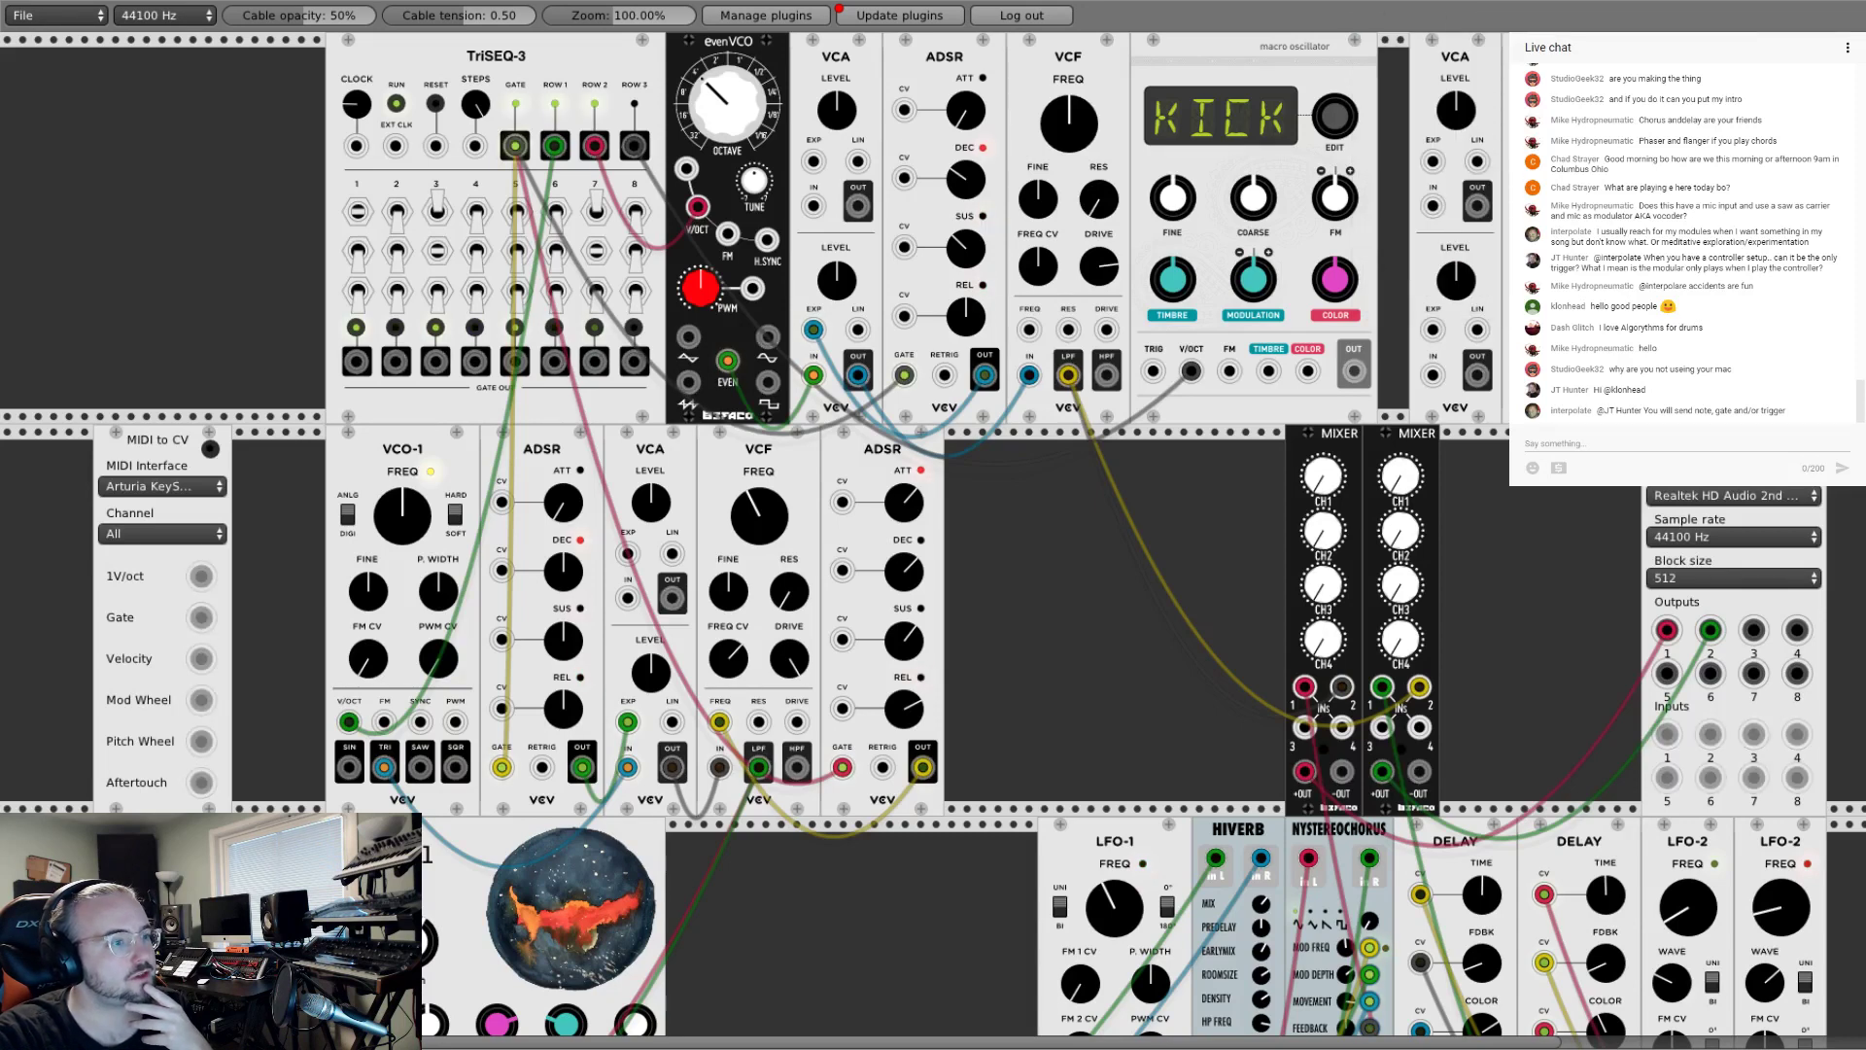
Step: Wire the macro oscillator's OUT into the new VCA, with the new ADSR gated by TriSEQ-3's GATE output and driving the VCA's lower EXP input
{"action": "left_click_drag", "start_coordinate": [1604, 376], "coordinate": [1432, 329]}
{"action": "left_click_drag", "start_coordinate": [1341, 687], "coordinate": [1555, 466]}
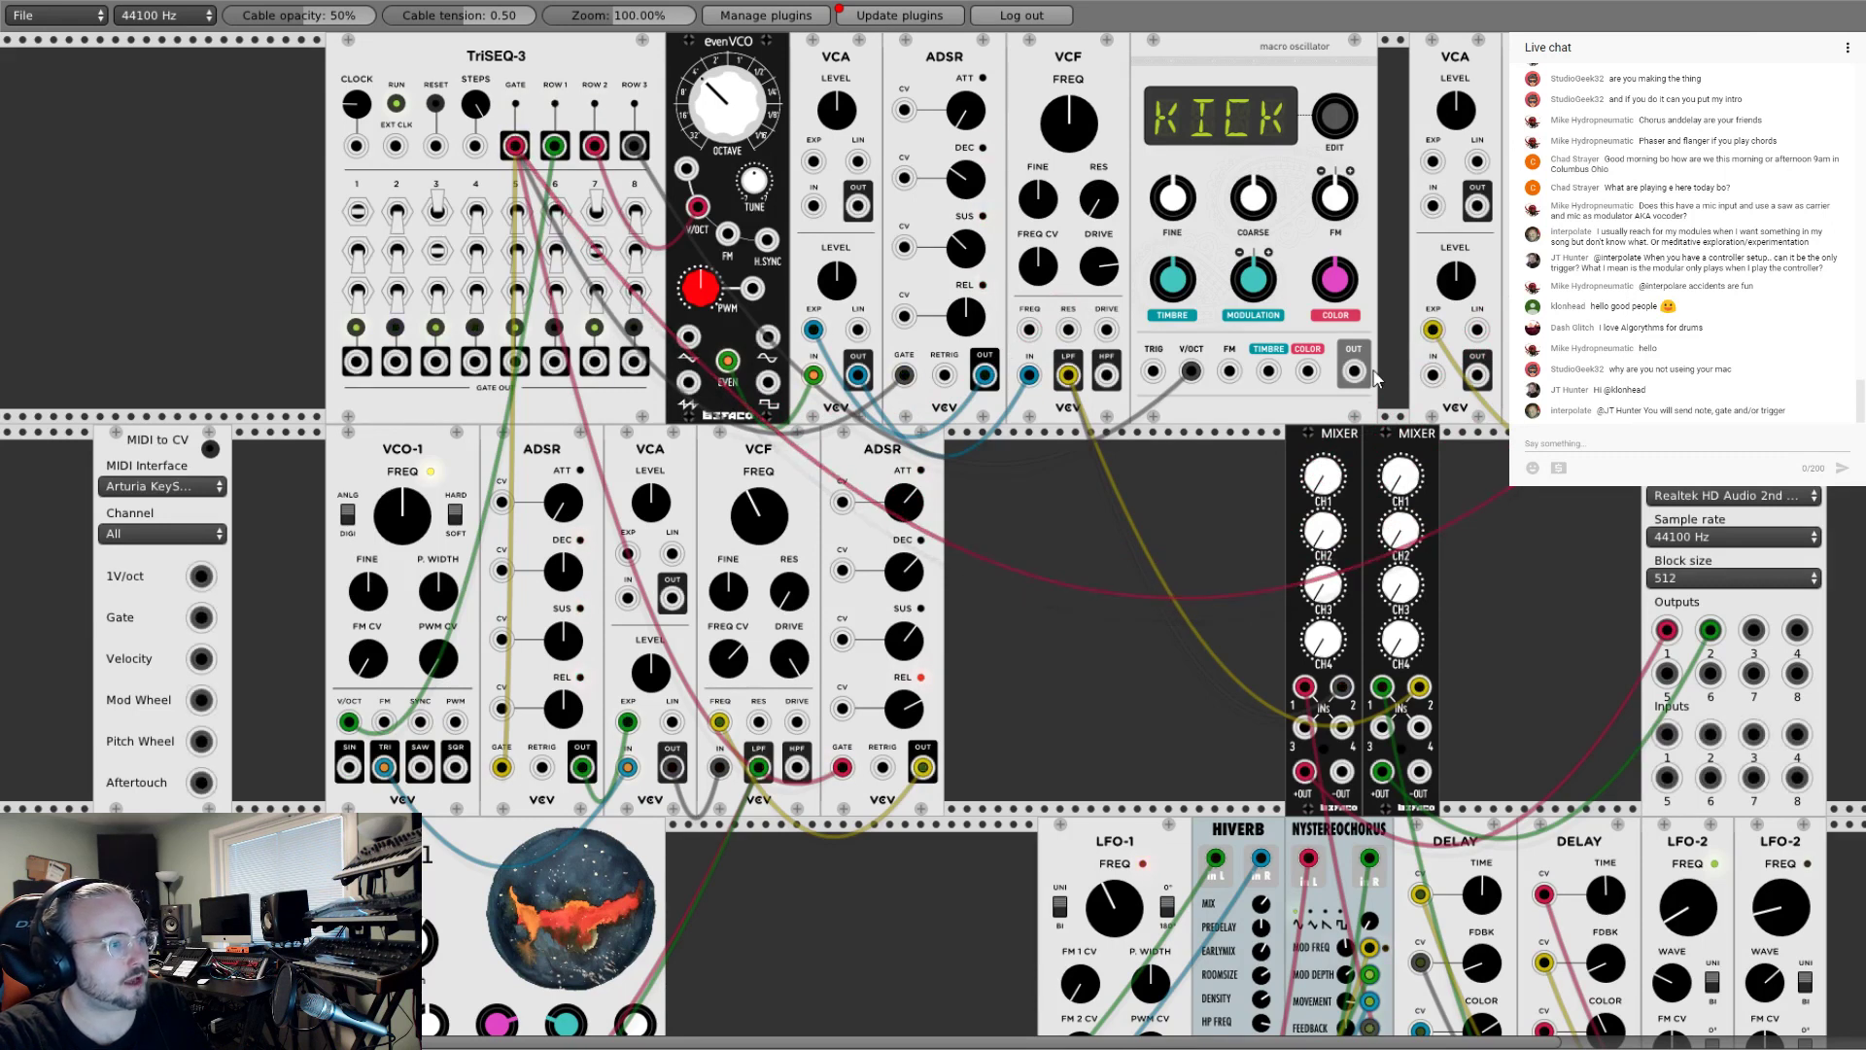
{"action": "left_click_drag", "start_coordinate": [1353, 372], "coordinate": [1555, 389]}
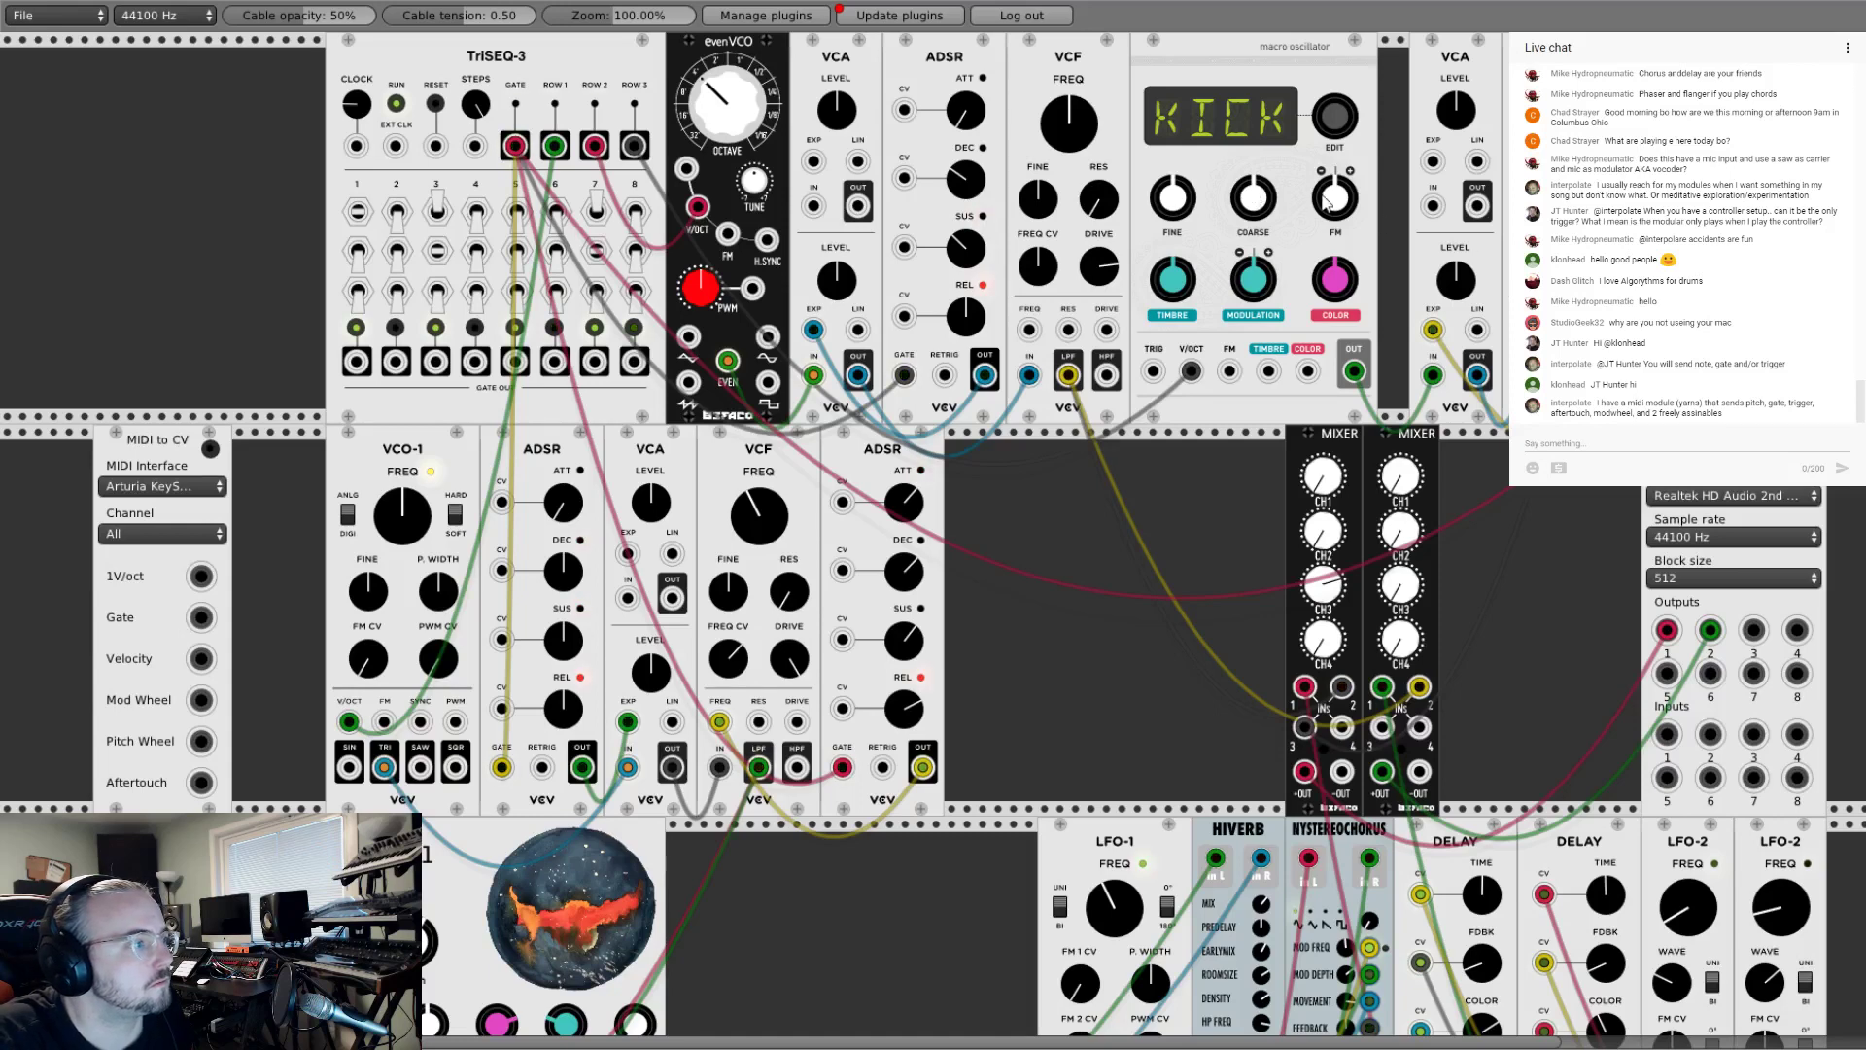
{"action": "mouse_move", "coordinate": [1190, 370]}
{"action": "left_mouse_down"}
{"action": "mouse_move", "coordinate": [1152, 372]}
{"action": "mouse_move", "coordinate": [1190, 371]}
{"action": "left_mouse_up"}
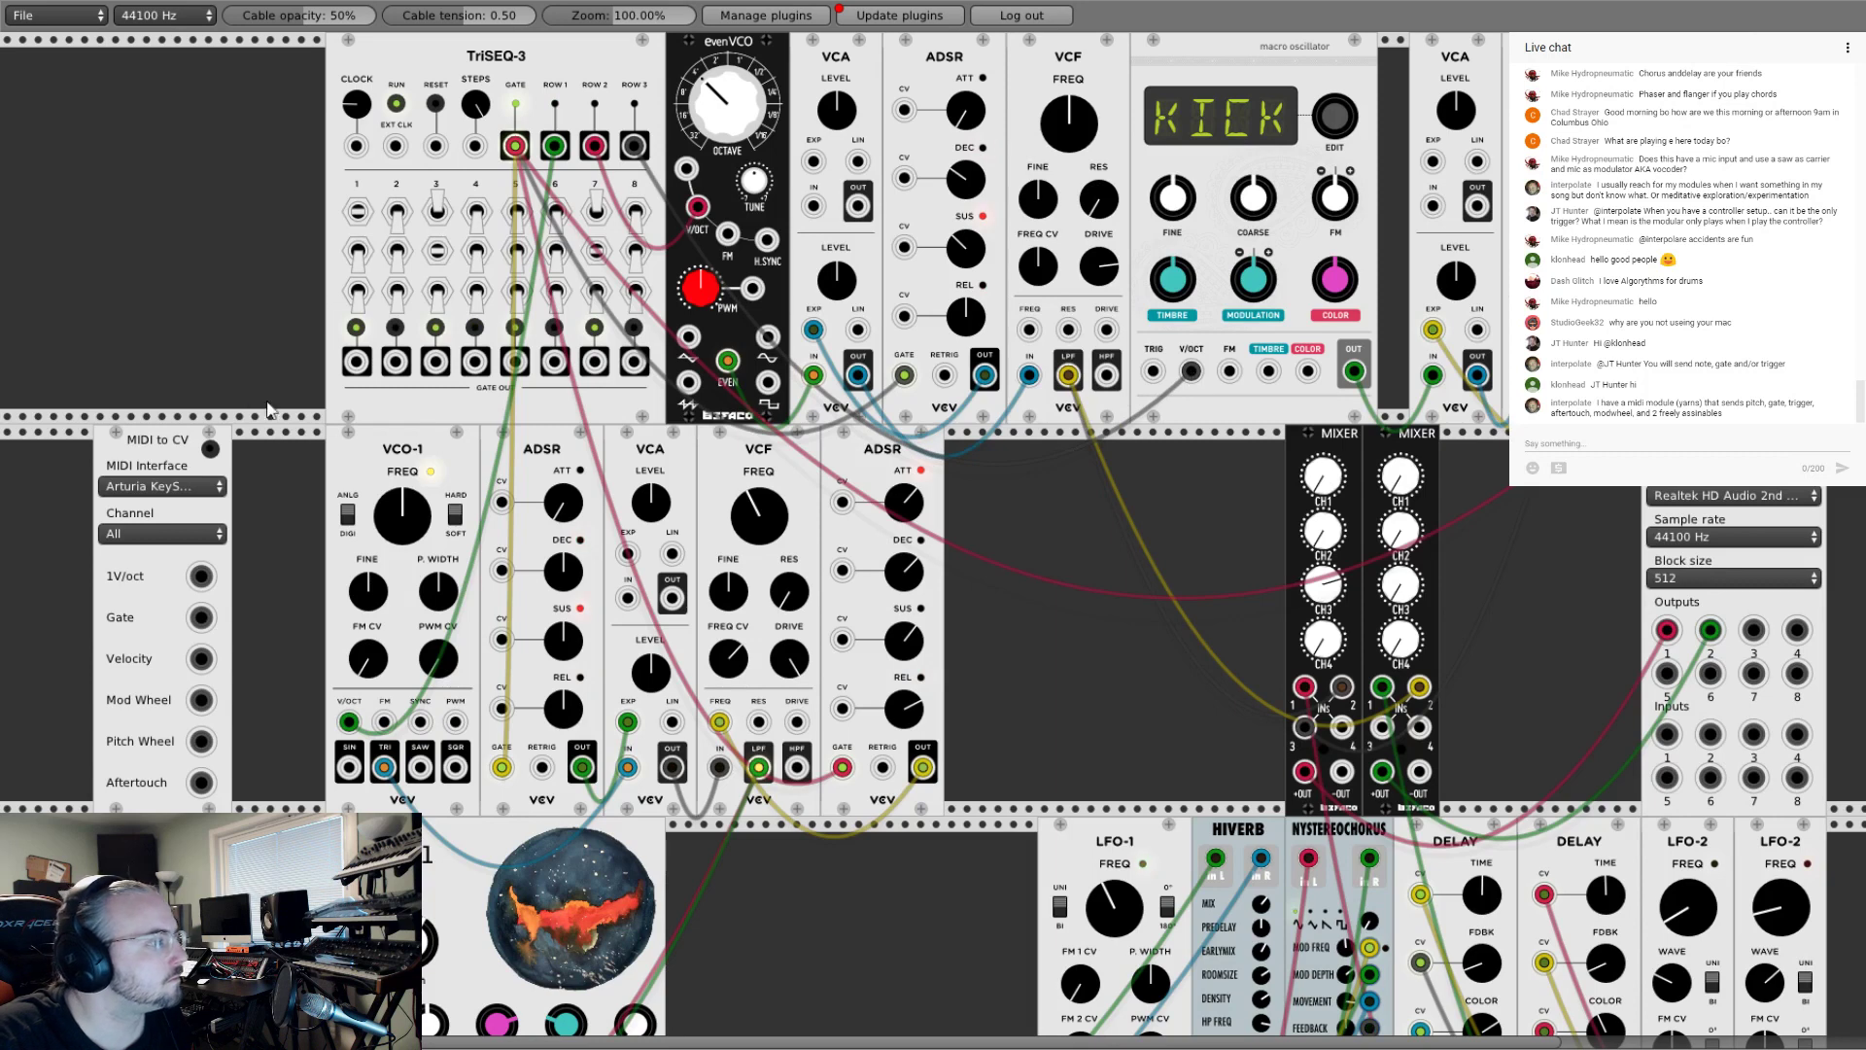
Step: Vary TriSEQ-3's row 3 values at steps 1 to 5 and 7 to give the macro oscillator its own sequence
{"action": "left_click", "coordinate": [357, 294]}
{"action": "left_click", "coordinate": [398, 292]}
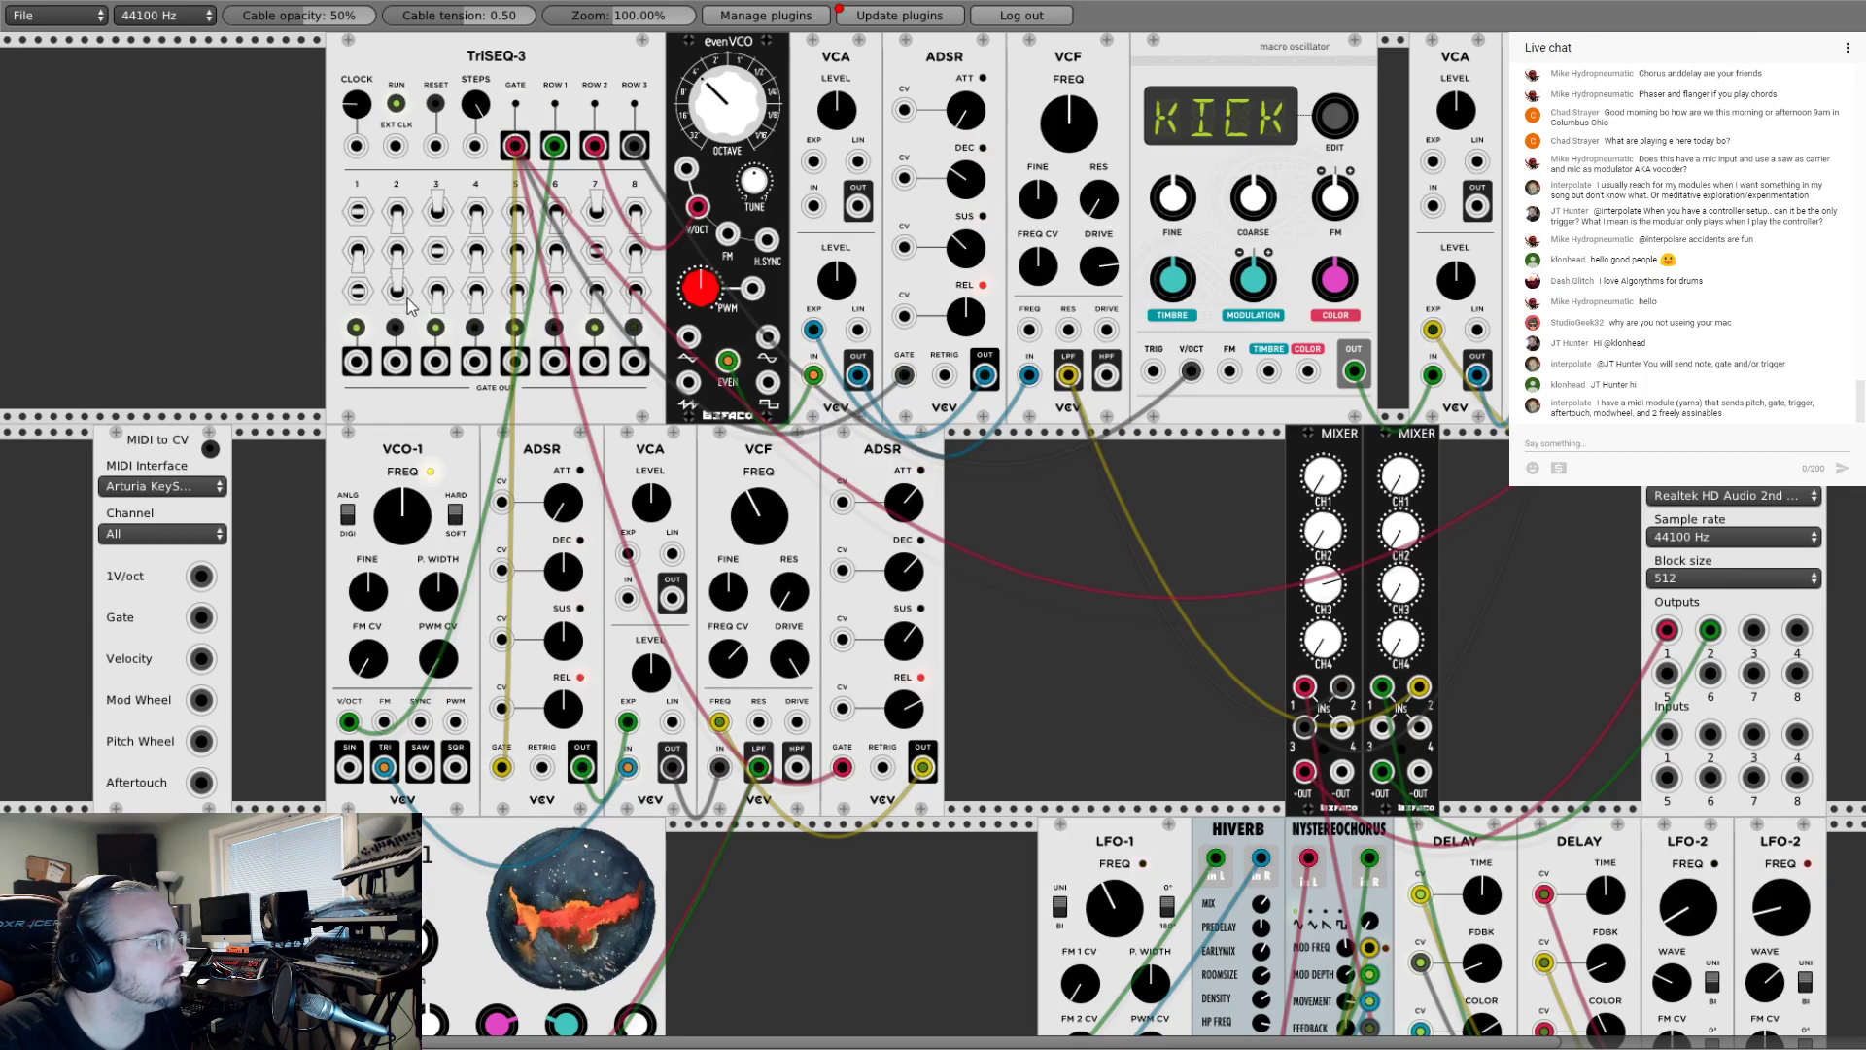
{"action": "left_click", "coordinate": [397, 292]}
{"action": "left_click", "coordinate": [437, 291]}
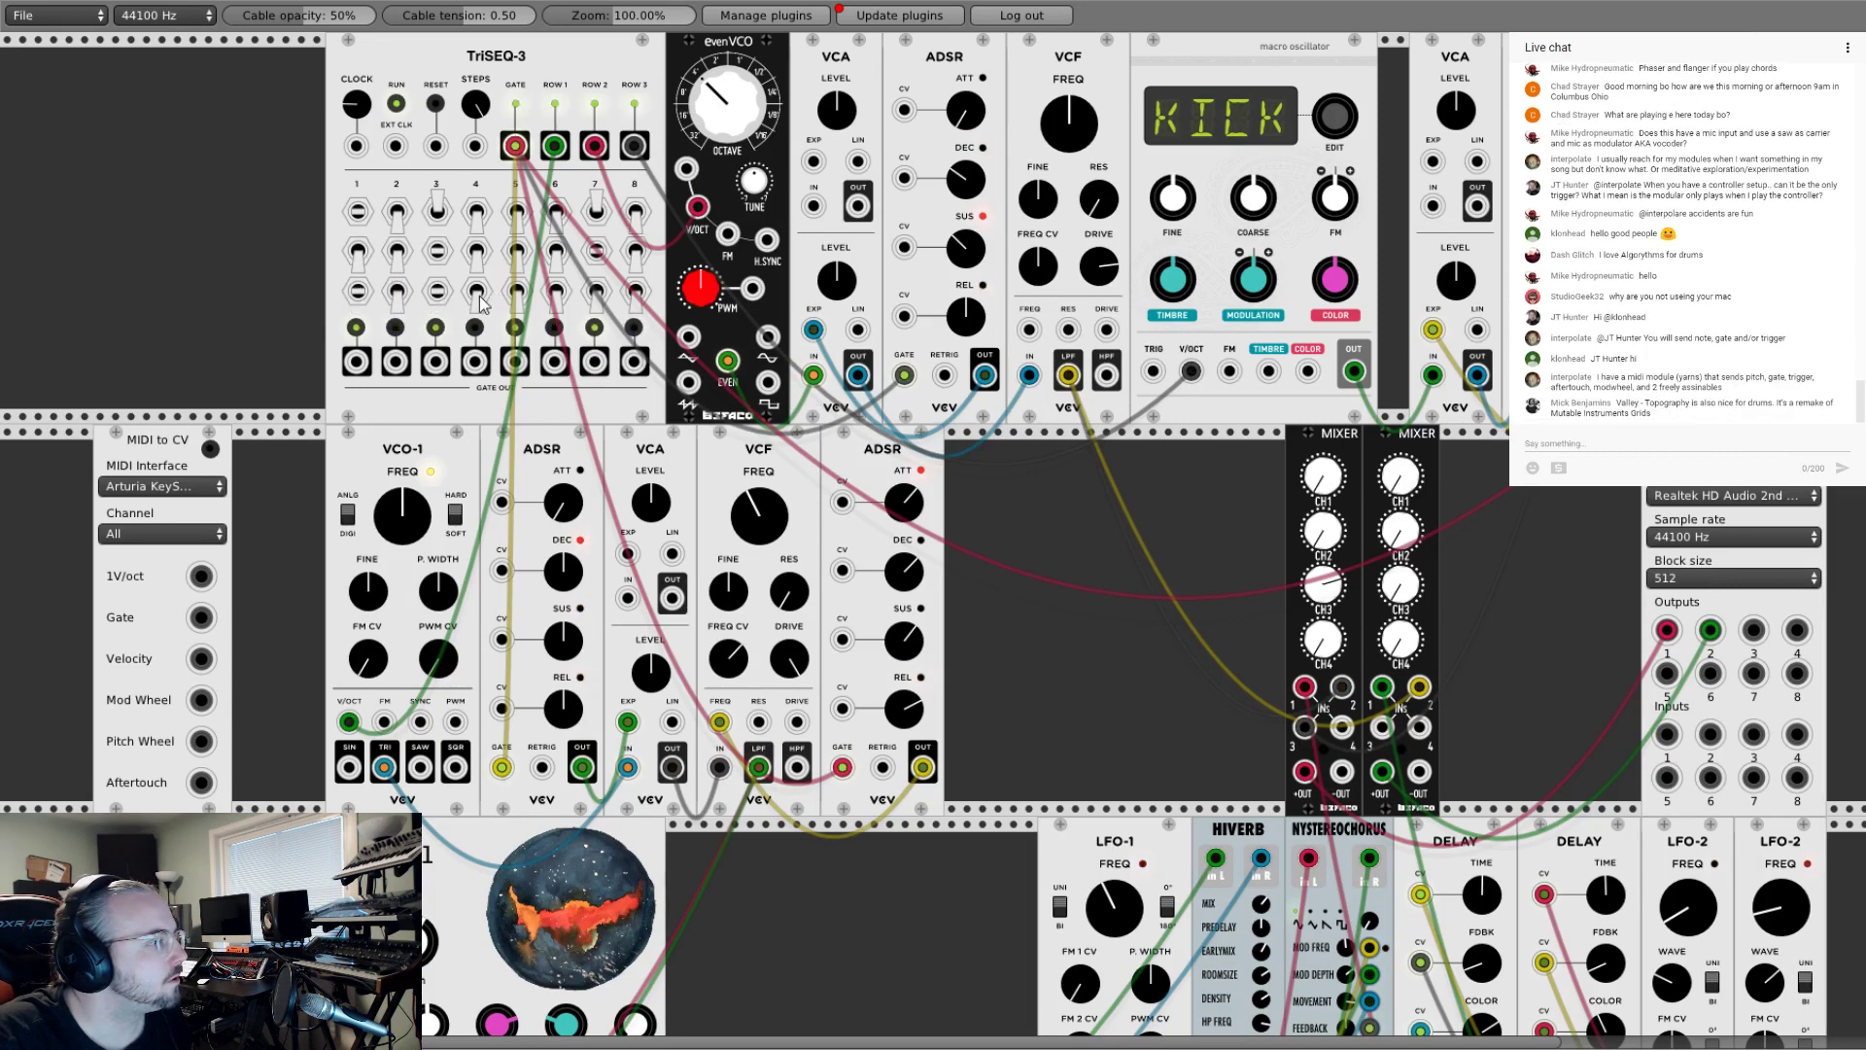
{"action": "left_click", "coordinate": [476, 291]}
{"action": "left_click", "coordinate": [516, 292]}
{"action": "left_click", "coordinate": [591, 292]}
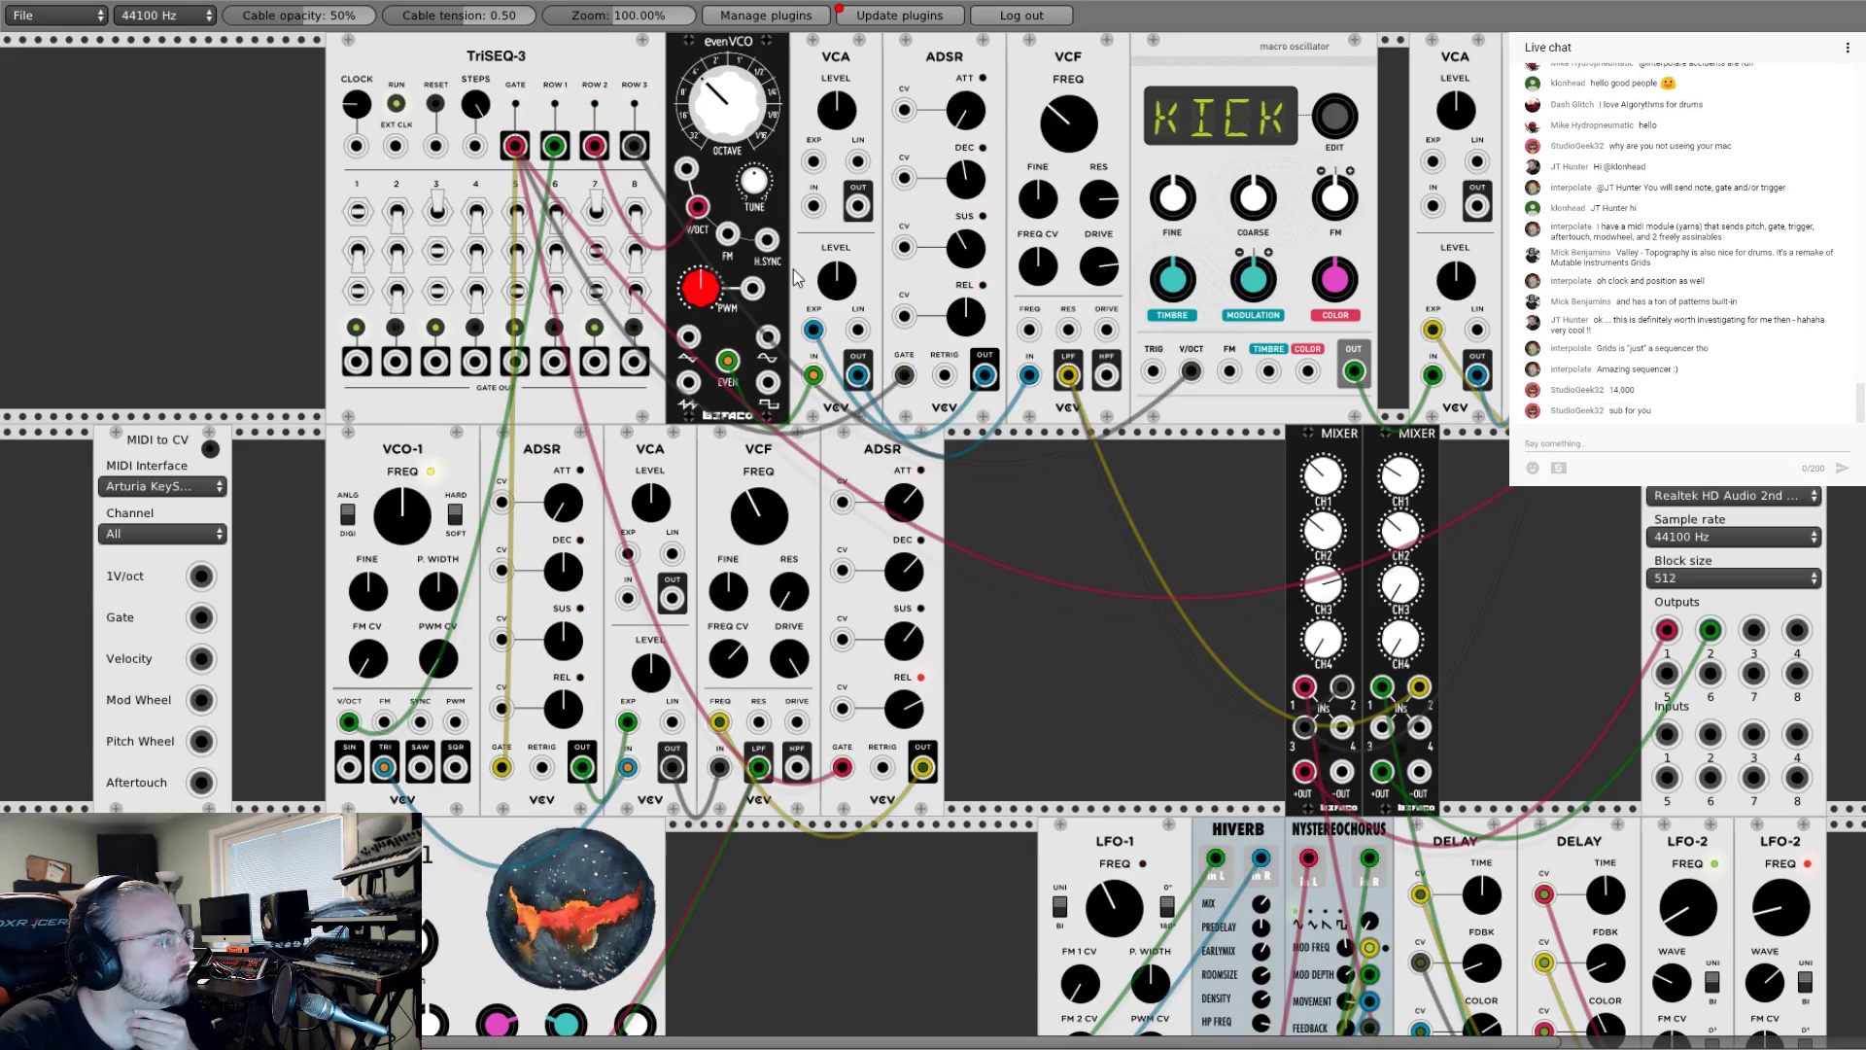
Step: Close the gap after the macro oscillator by moving its VCA and the VCF that follows directly against it
{"action": "mouse_move", "coordinate": [714, 365]}
{"action": "left_mouse_down"}
{"action": "mouse_move", "coordinate": [769, 382]}
{"action": "mouse_move", "coordinate": [692, 386]}
{"action": "mouse_move", "coordinate": [727, 361]}
{"action": "left_mouse_up"}
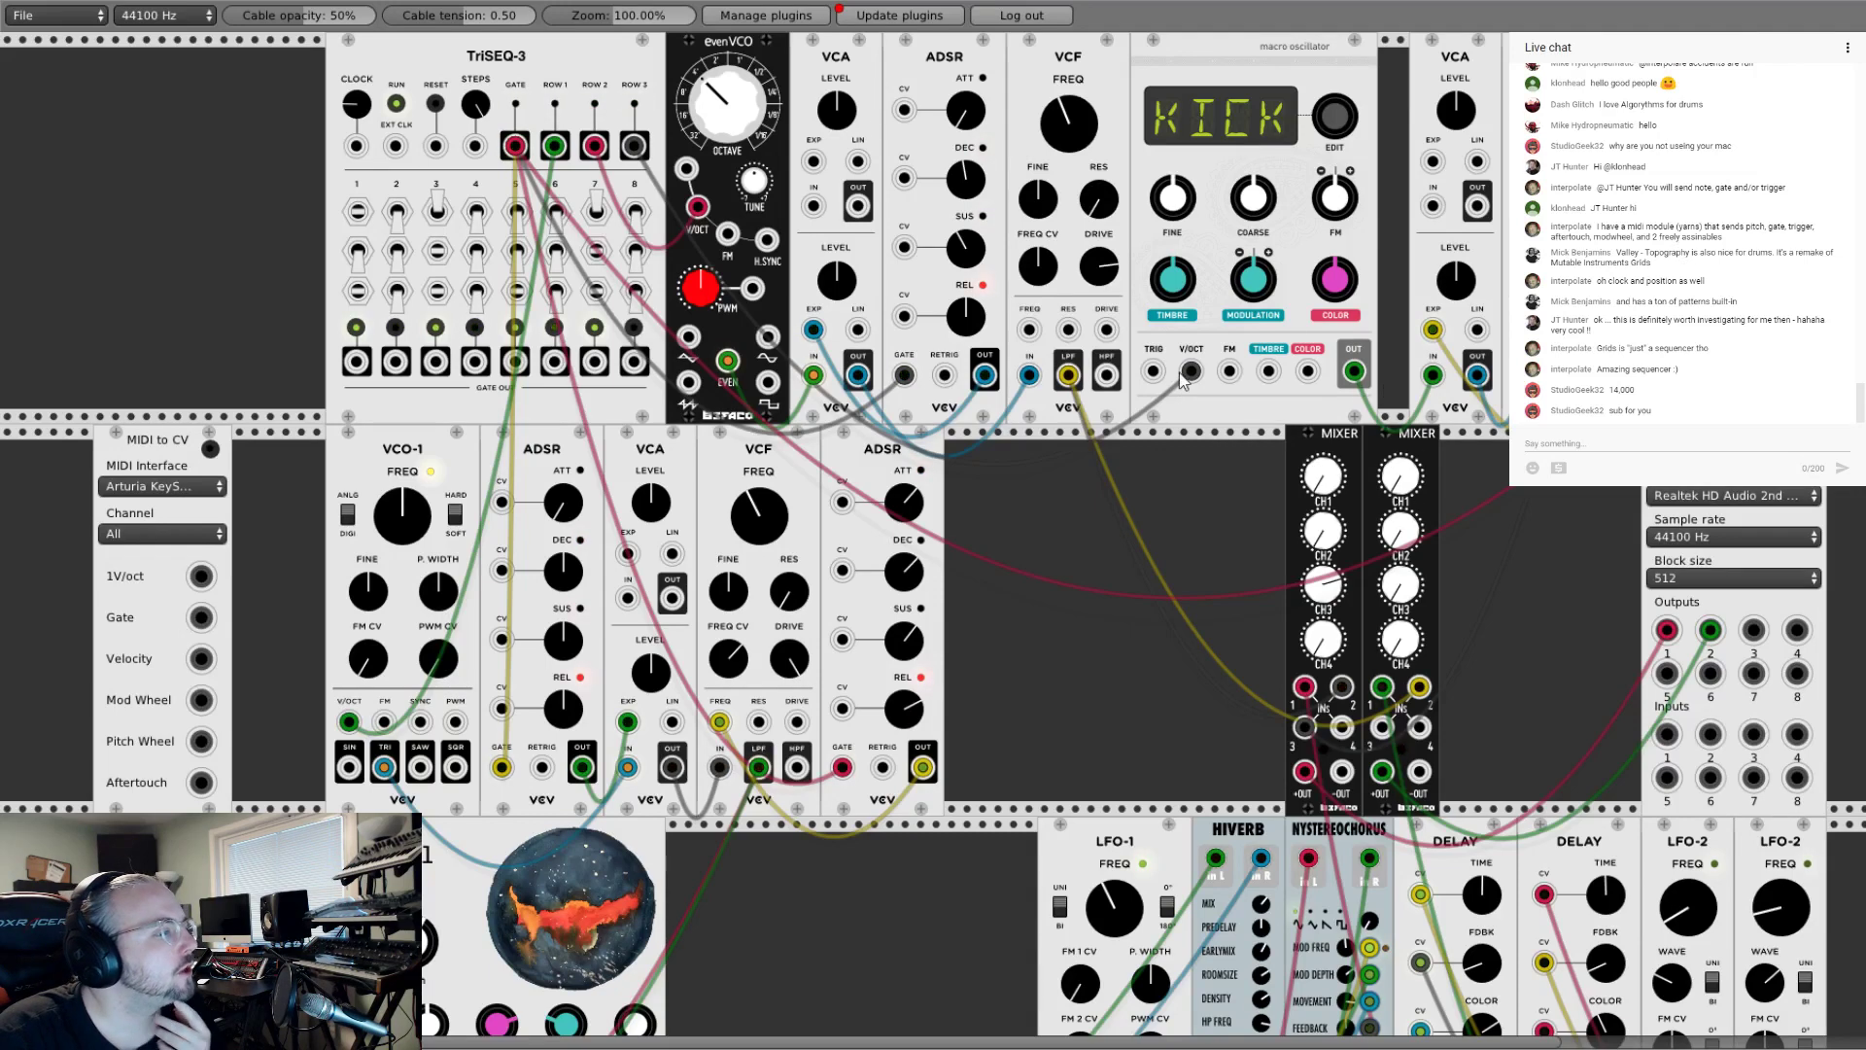
{"action": "mouse_move", "coordinate": [1190, 371]}
{"action": "left_mouse_down"}
{"action": "mouse_move", "coordinate": [1202, 468]}
{"action": "mouse_move", "coordinate": [990, 569]}
{"action": "mouse_move", "coordinate": [1180, 417]}
{"action": "mouse_move", "coordinate": [1192, 373]}
{"action": "left_mouse_up"}
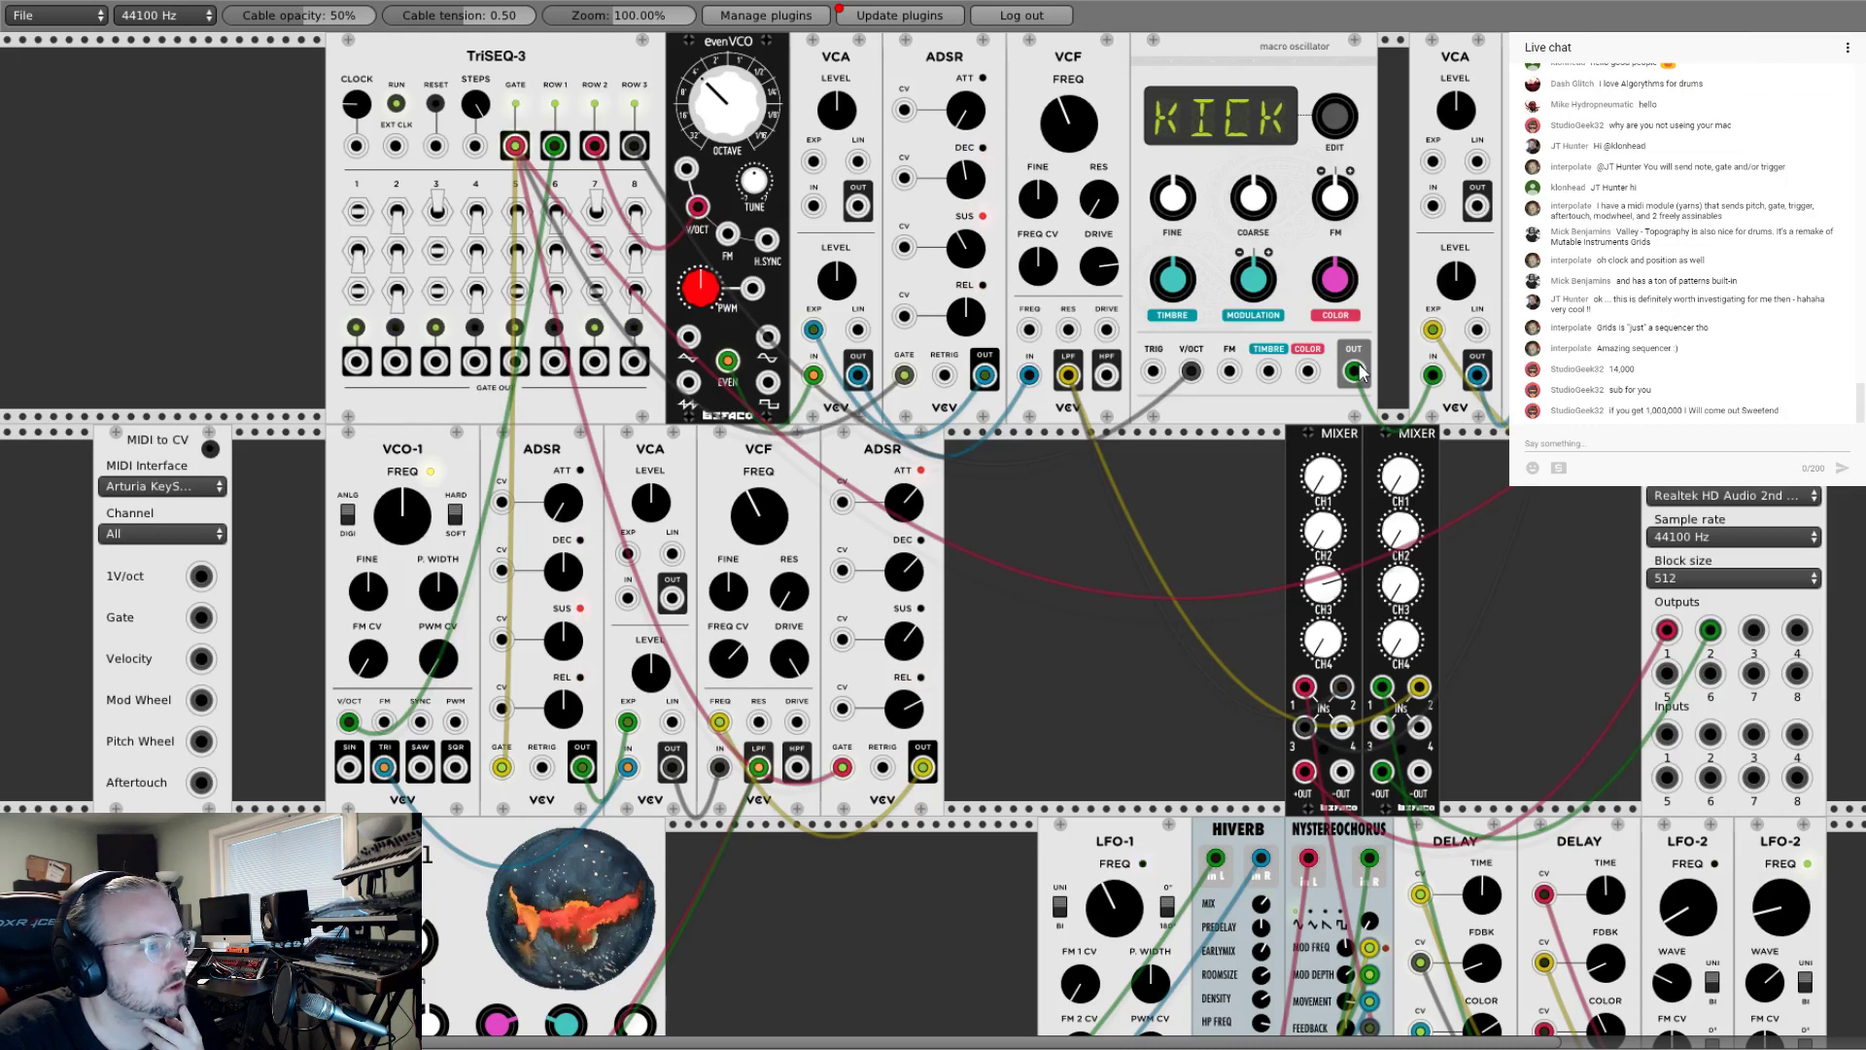
{"action": "left_click_drag", "start_coordinate": [1485, 379], "coordinate": [1533, 388]}
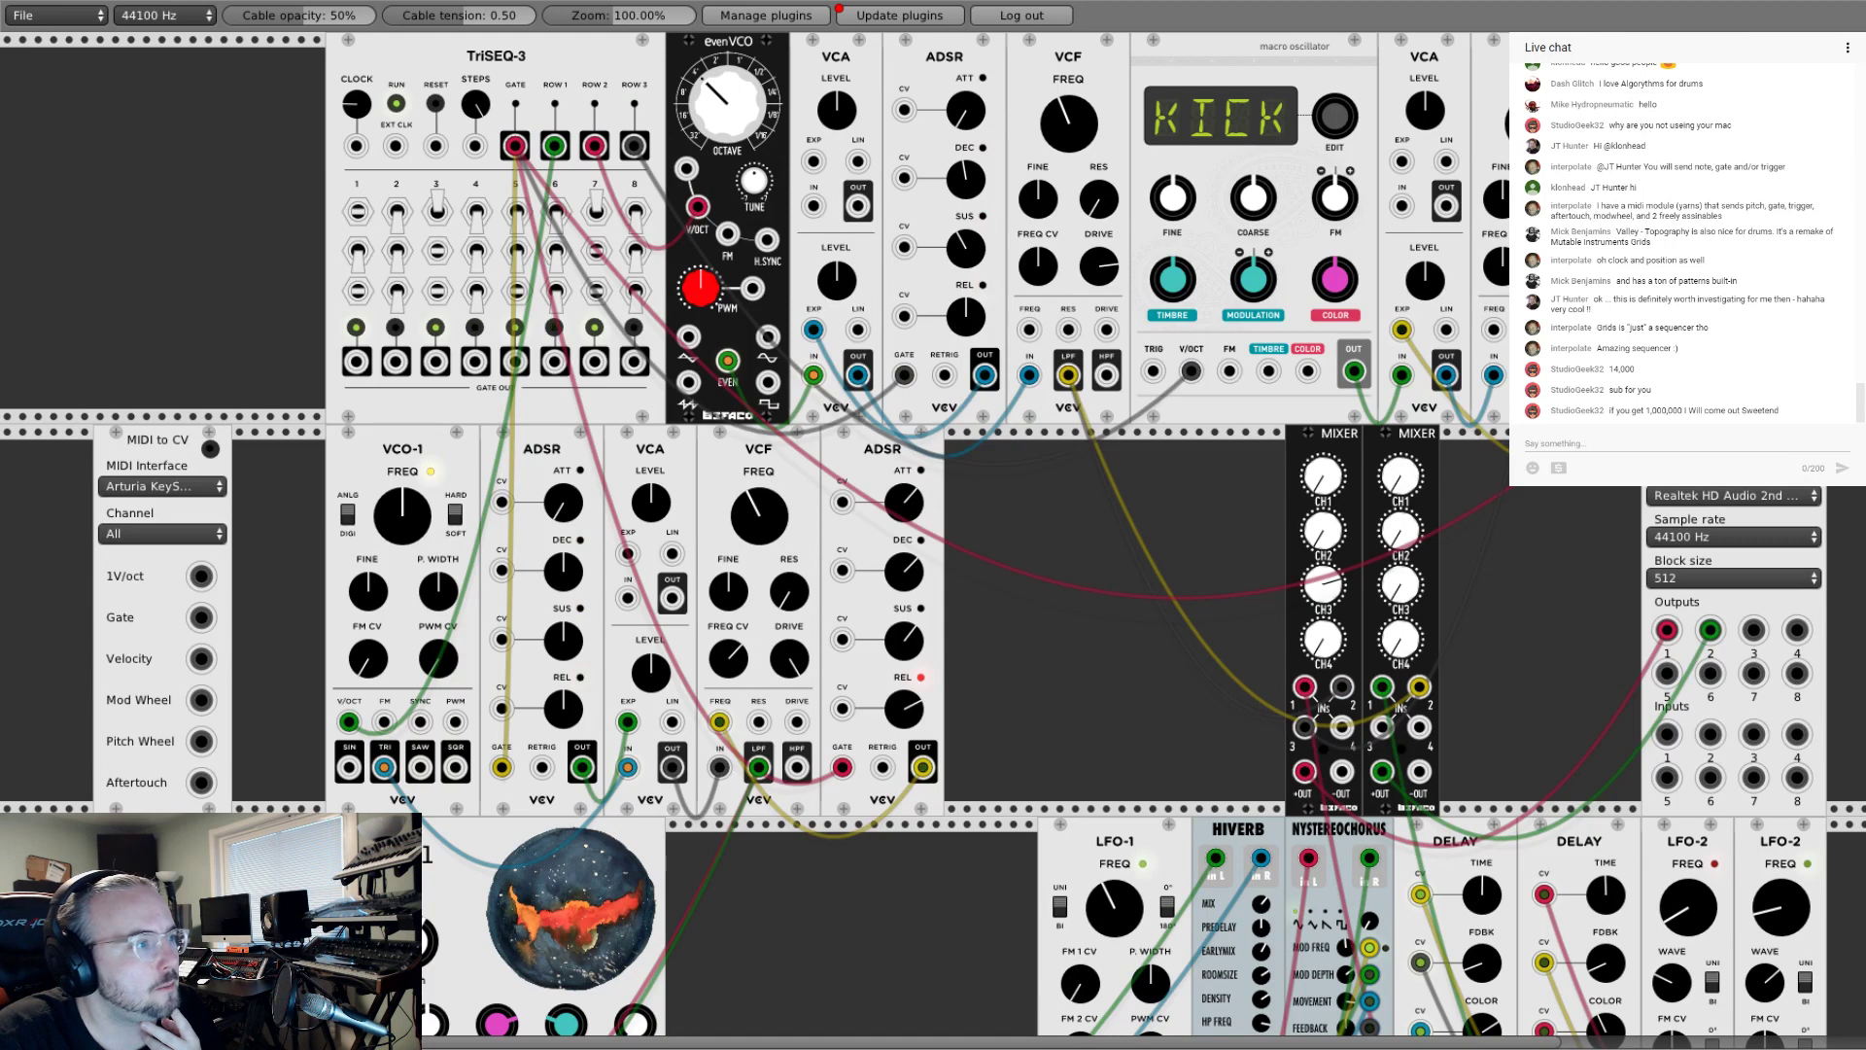
{"action": "left_click", "coordinate": [359, 292]}
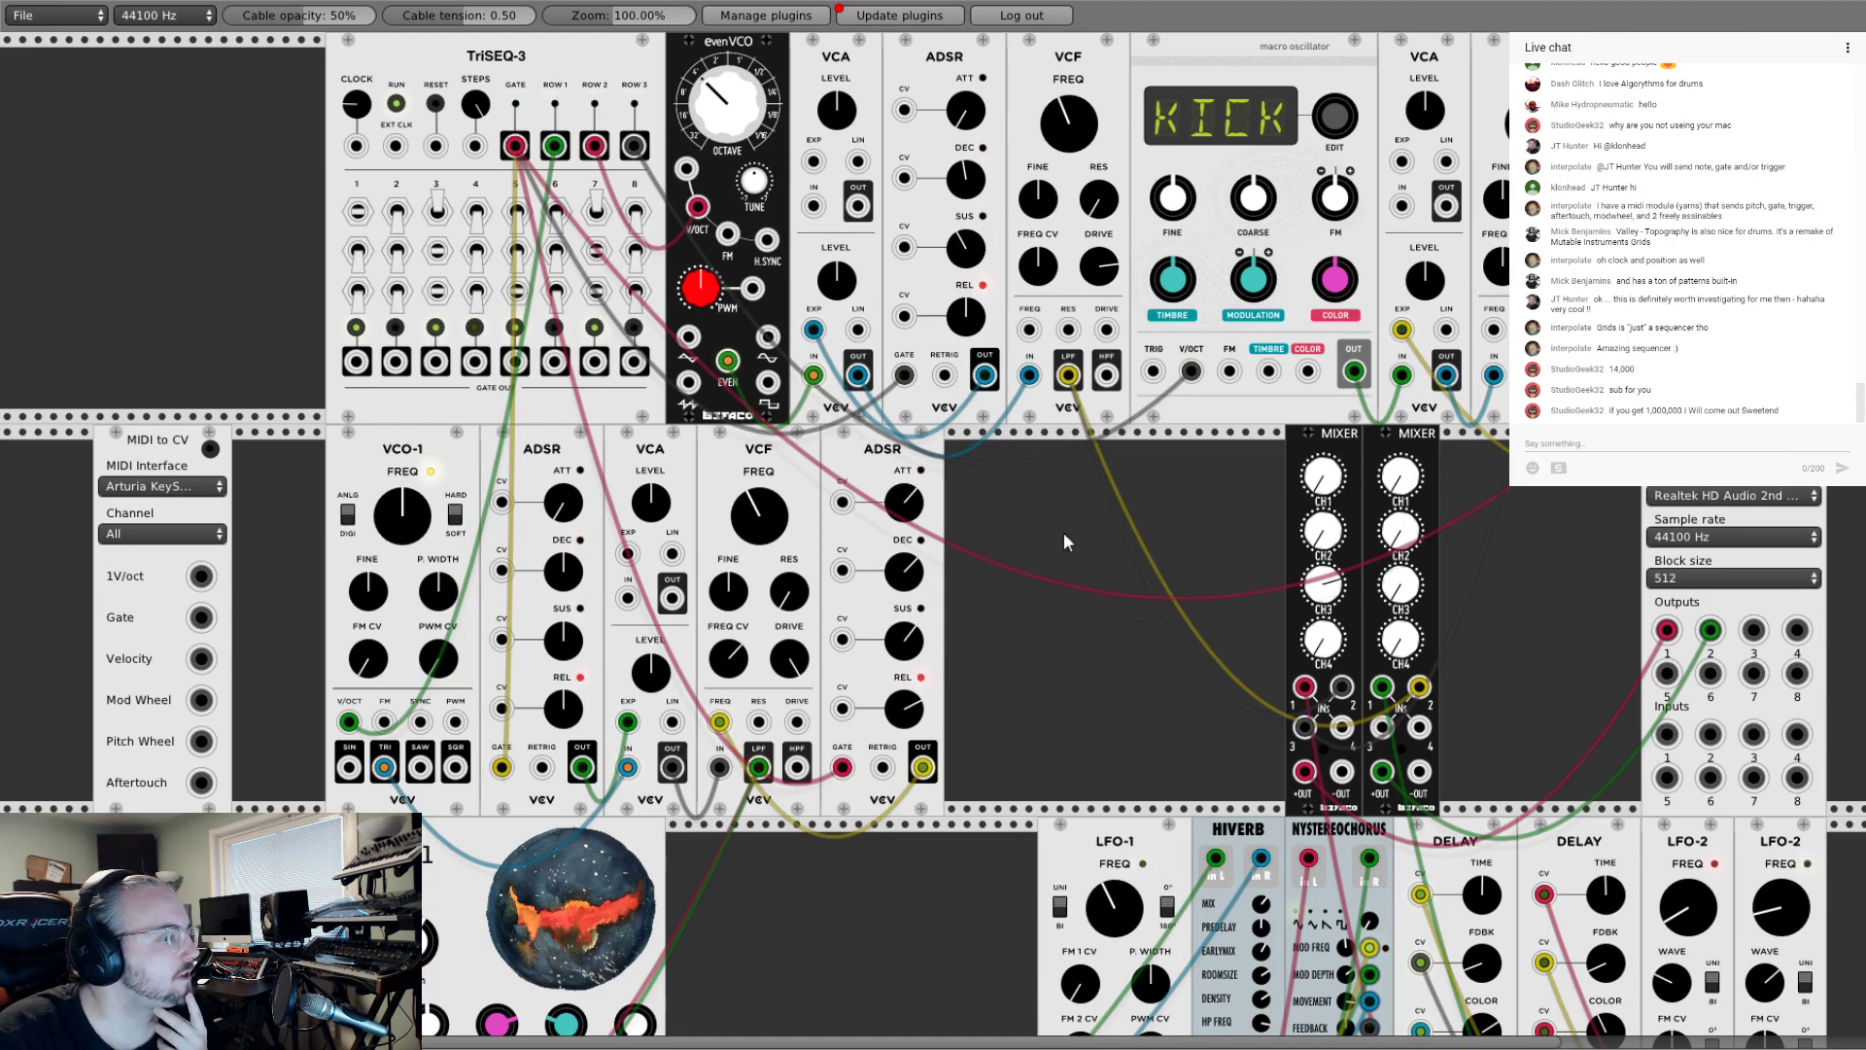
Step: Move TriSEQ-3 away from the evenVCO and unplug its ROW 2 and ROW 3 cables from the evenVCO's and macro oscillator's V/OCT inputs
{"action": "left_click_drag", "start_coordinate": [531, 68], "coordinate": [234, 68]}
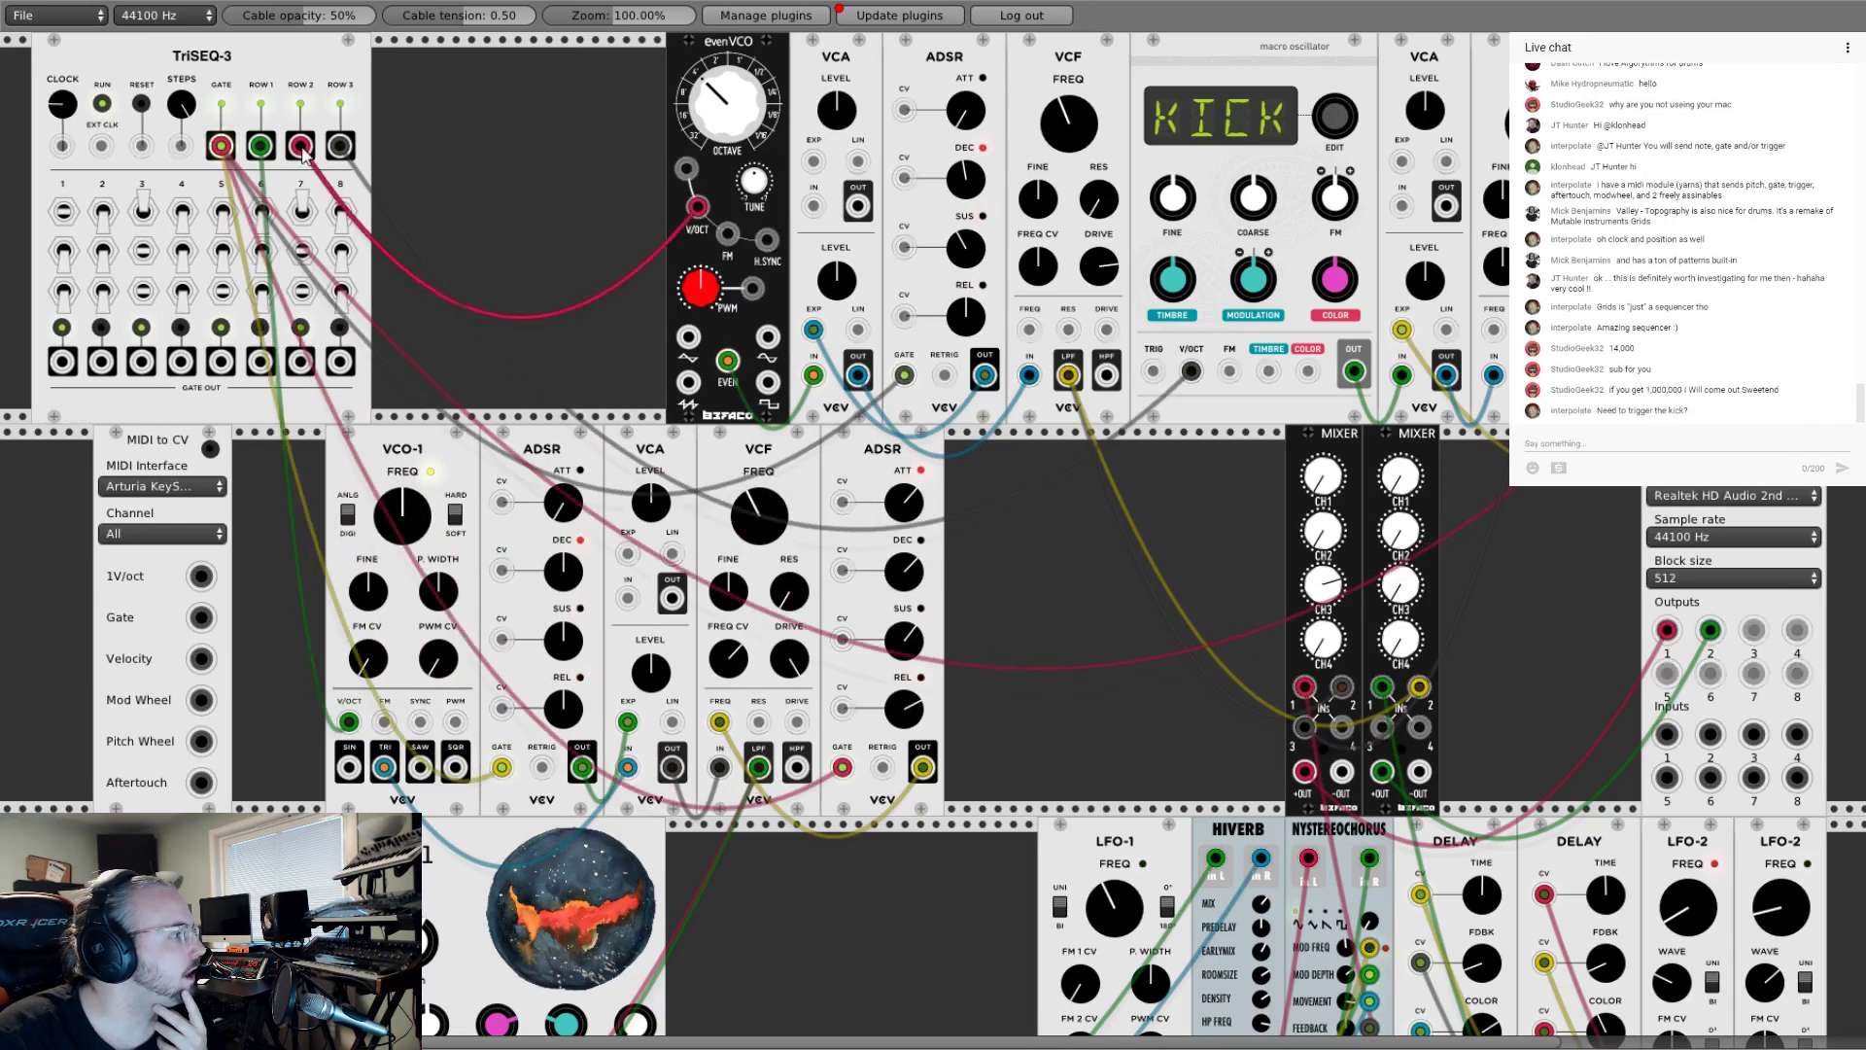
{"action": "left_click_drag", "start_coordinate": [302, 148], "coordinate": [434, 125]}
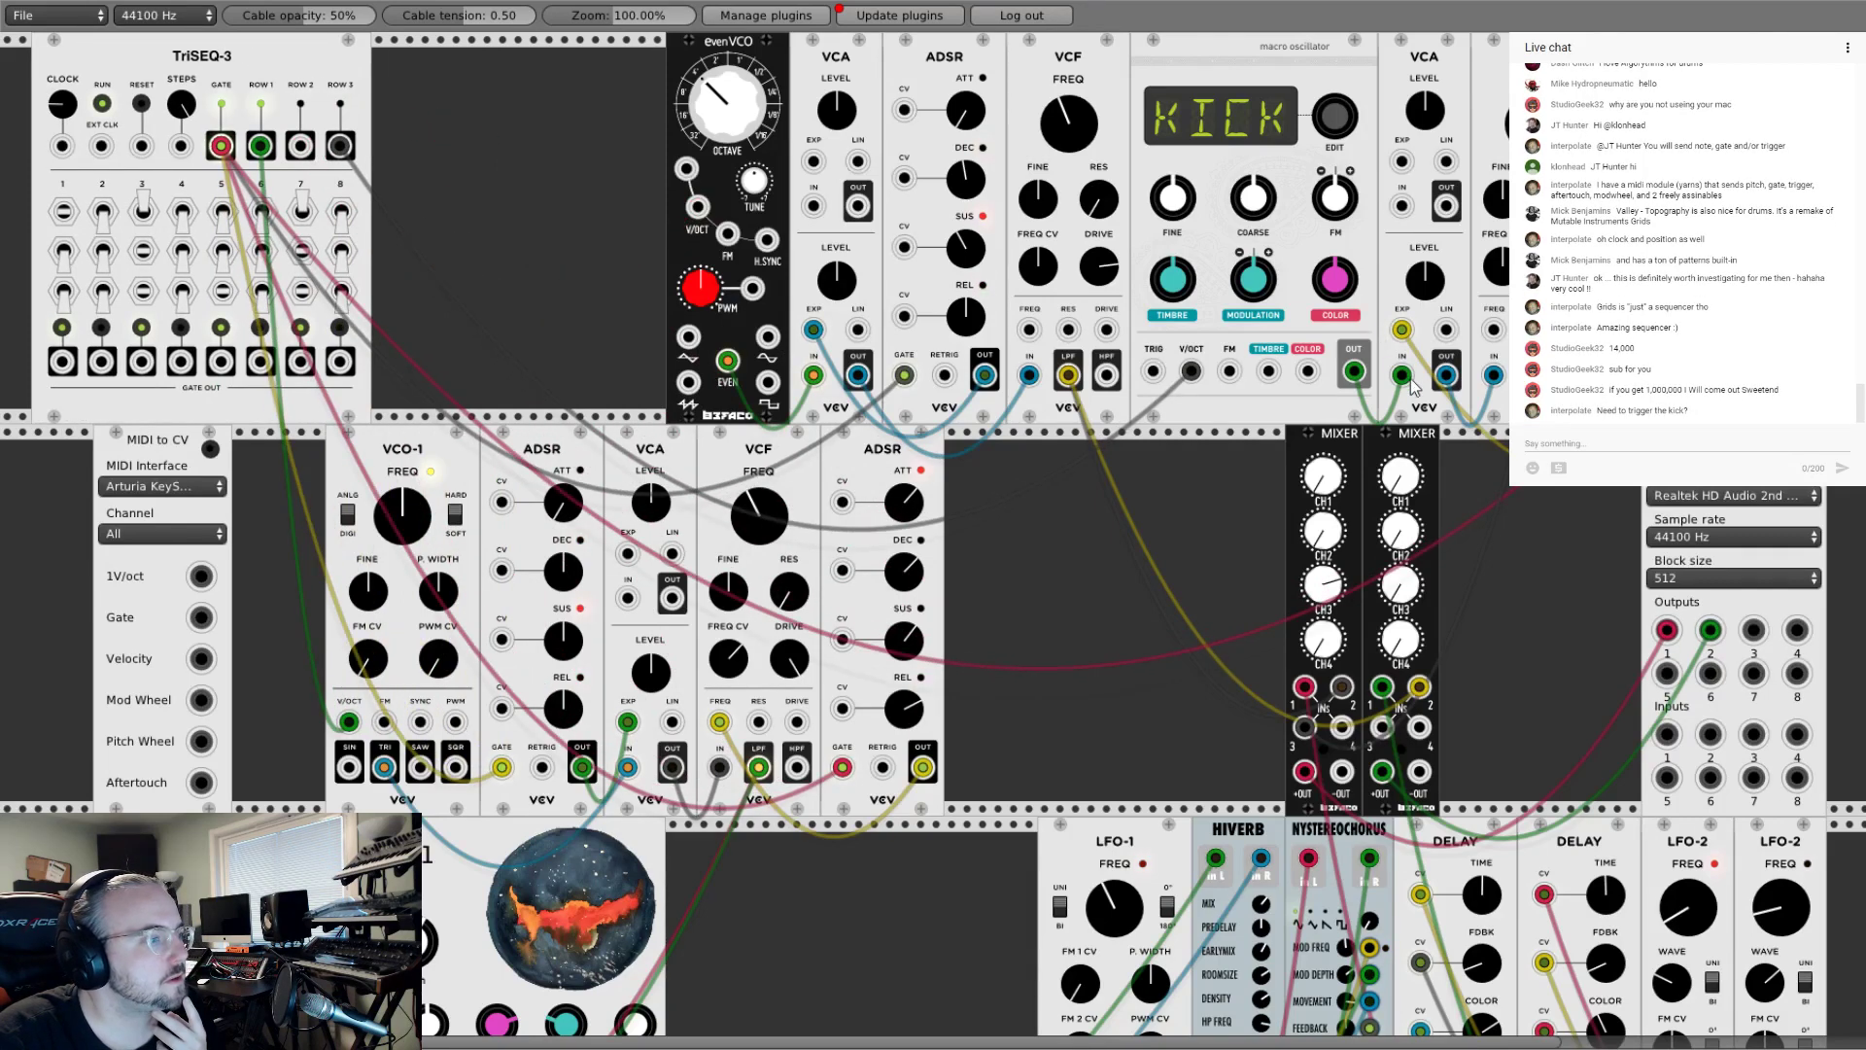
{"action": "left_click_drag", "start_coordinate": [1192, 371], "coordinate": [470, 230]}
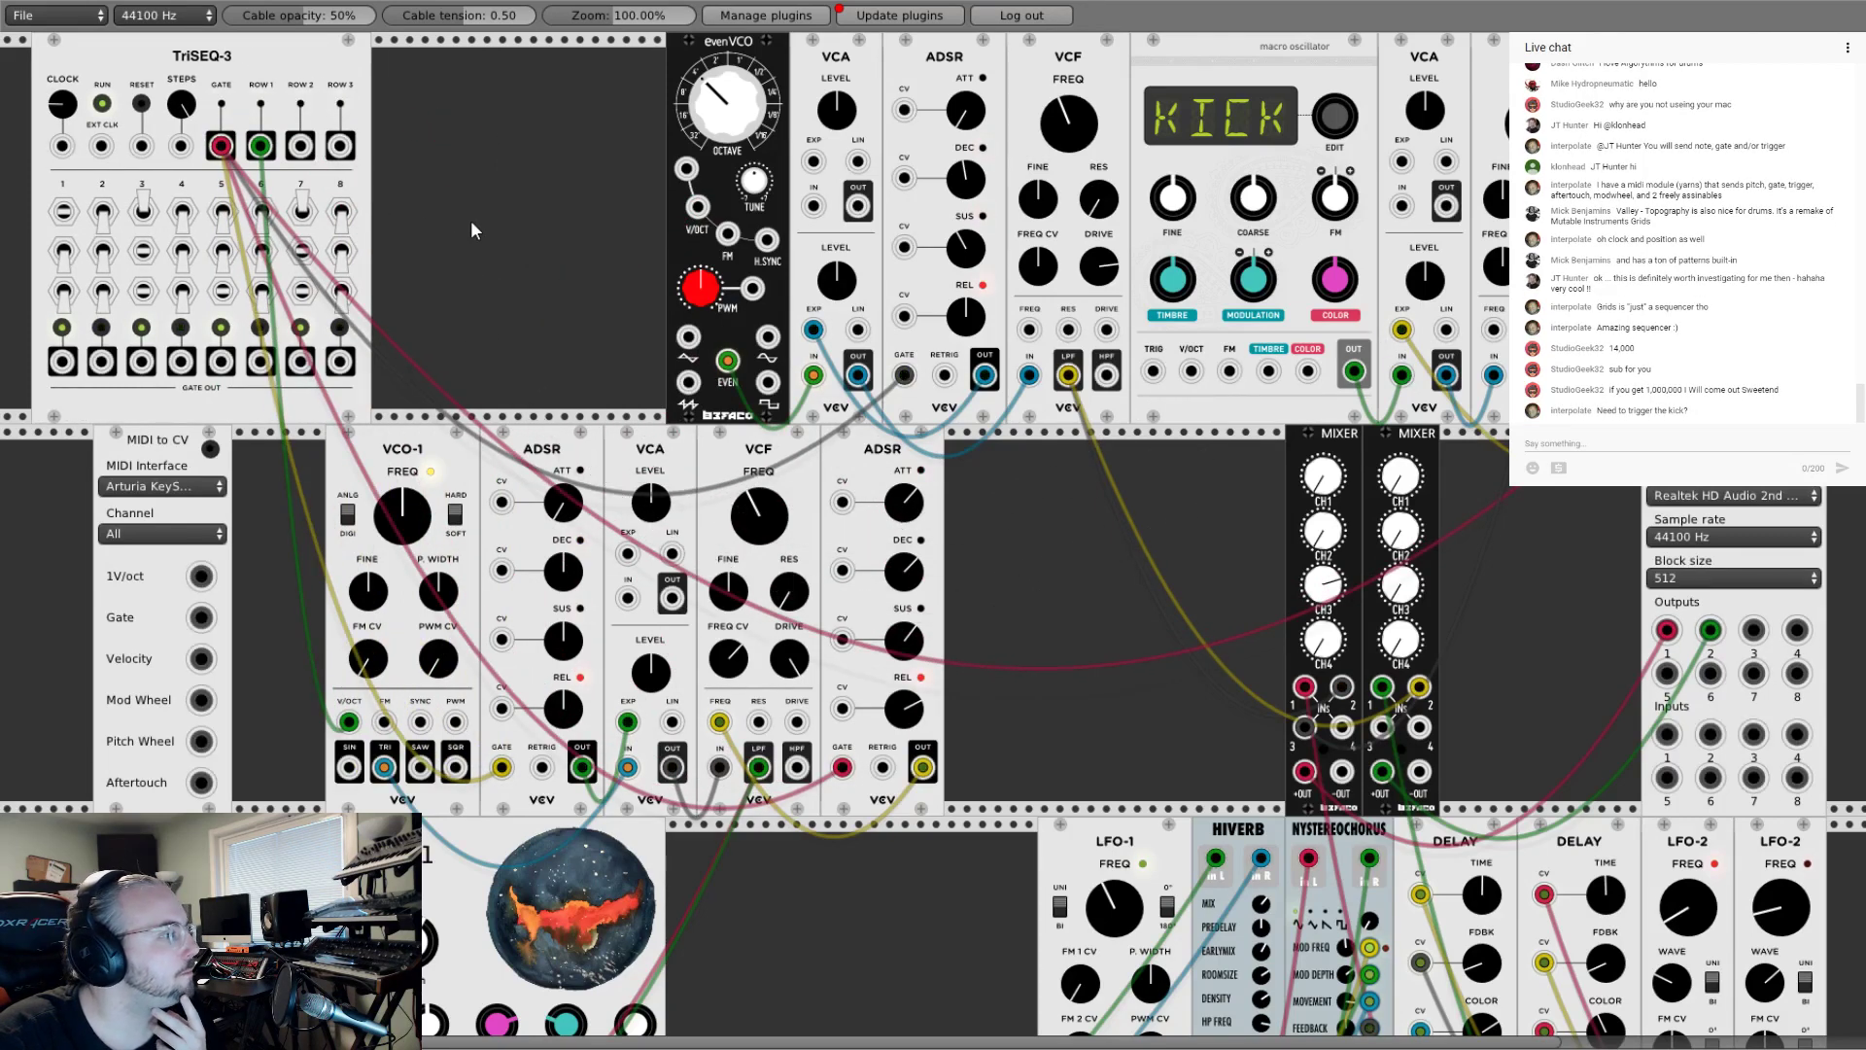
{"action": "right_click", "coordinate": [433, 126]}
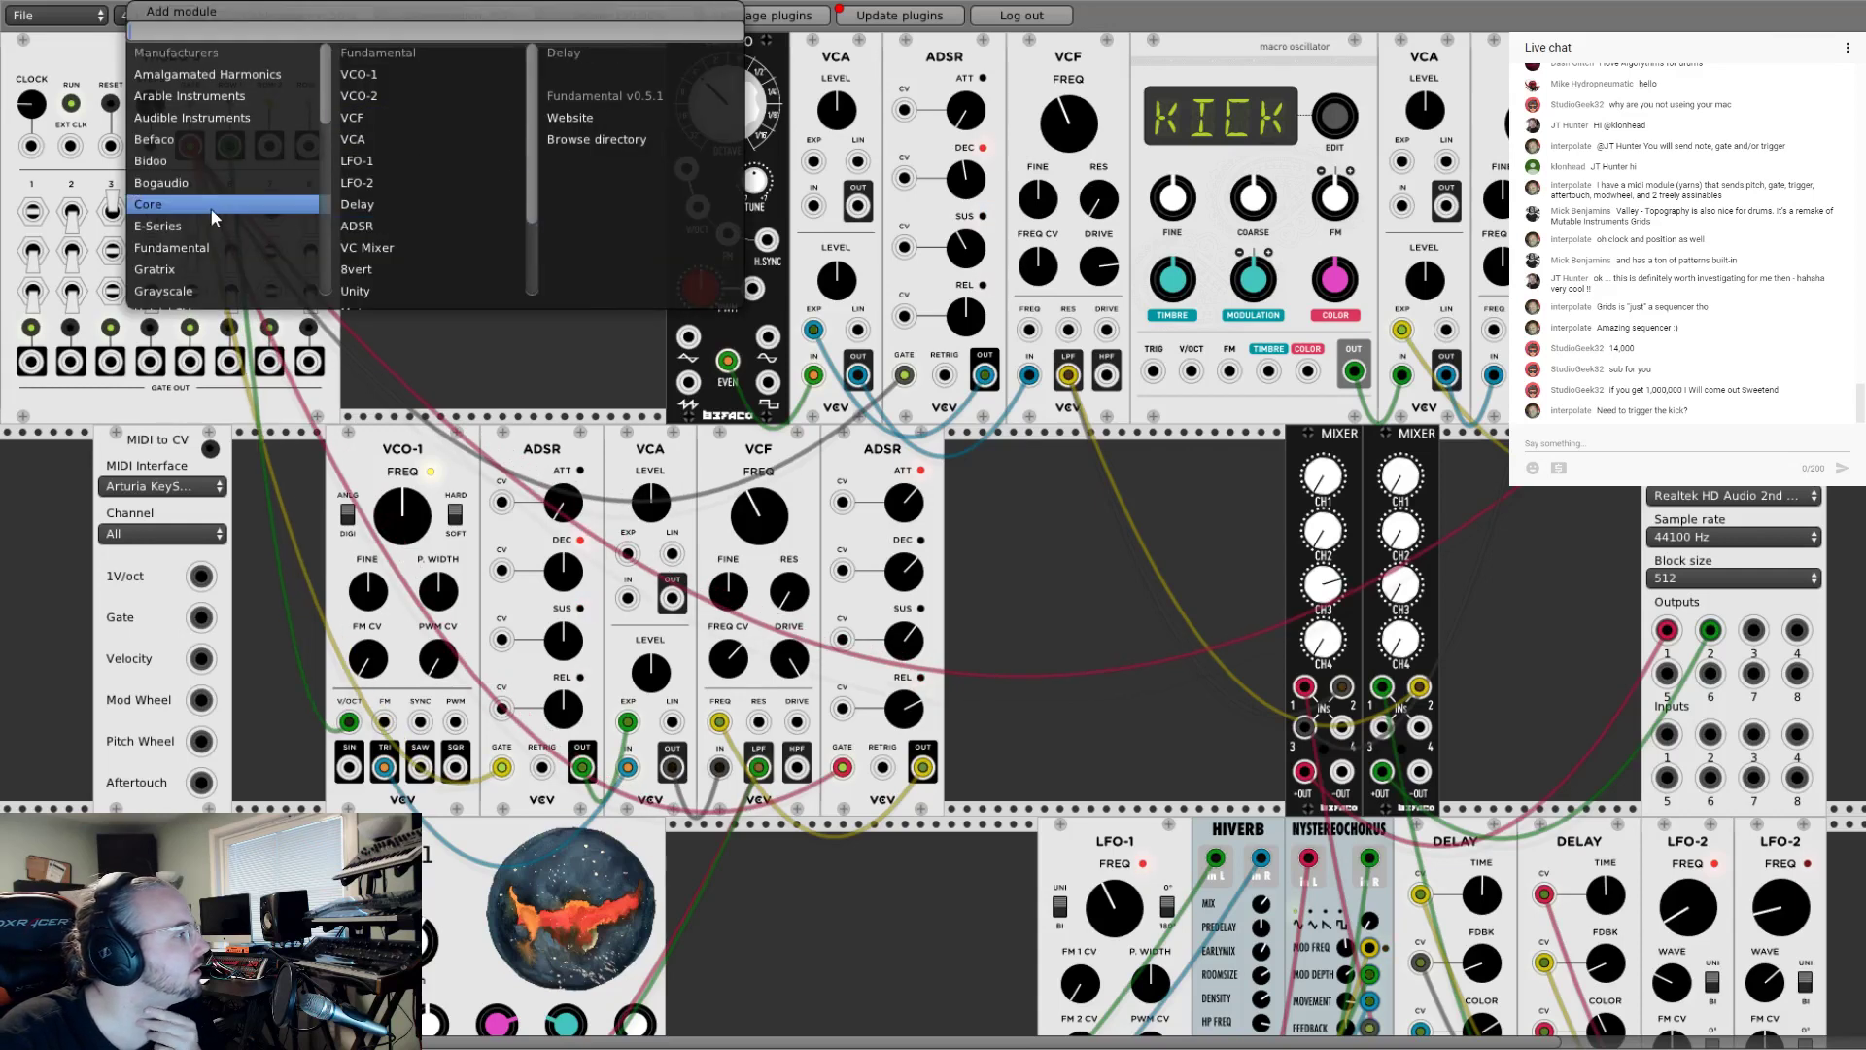
{"action": "scroll", "coordinate": [239, 216], "scroll_direction": "down", "scroll_amount": 5}
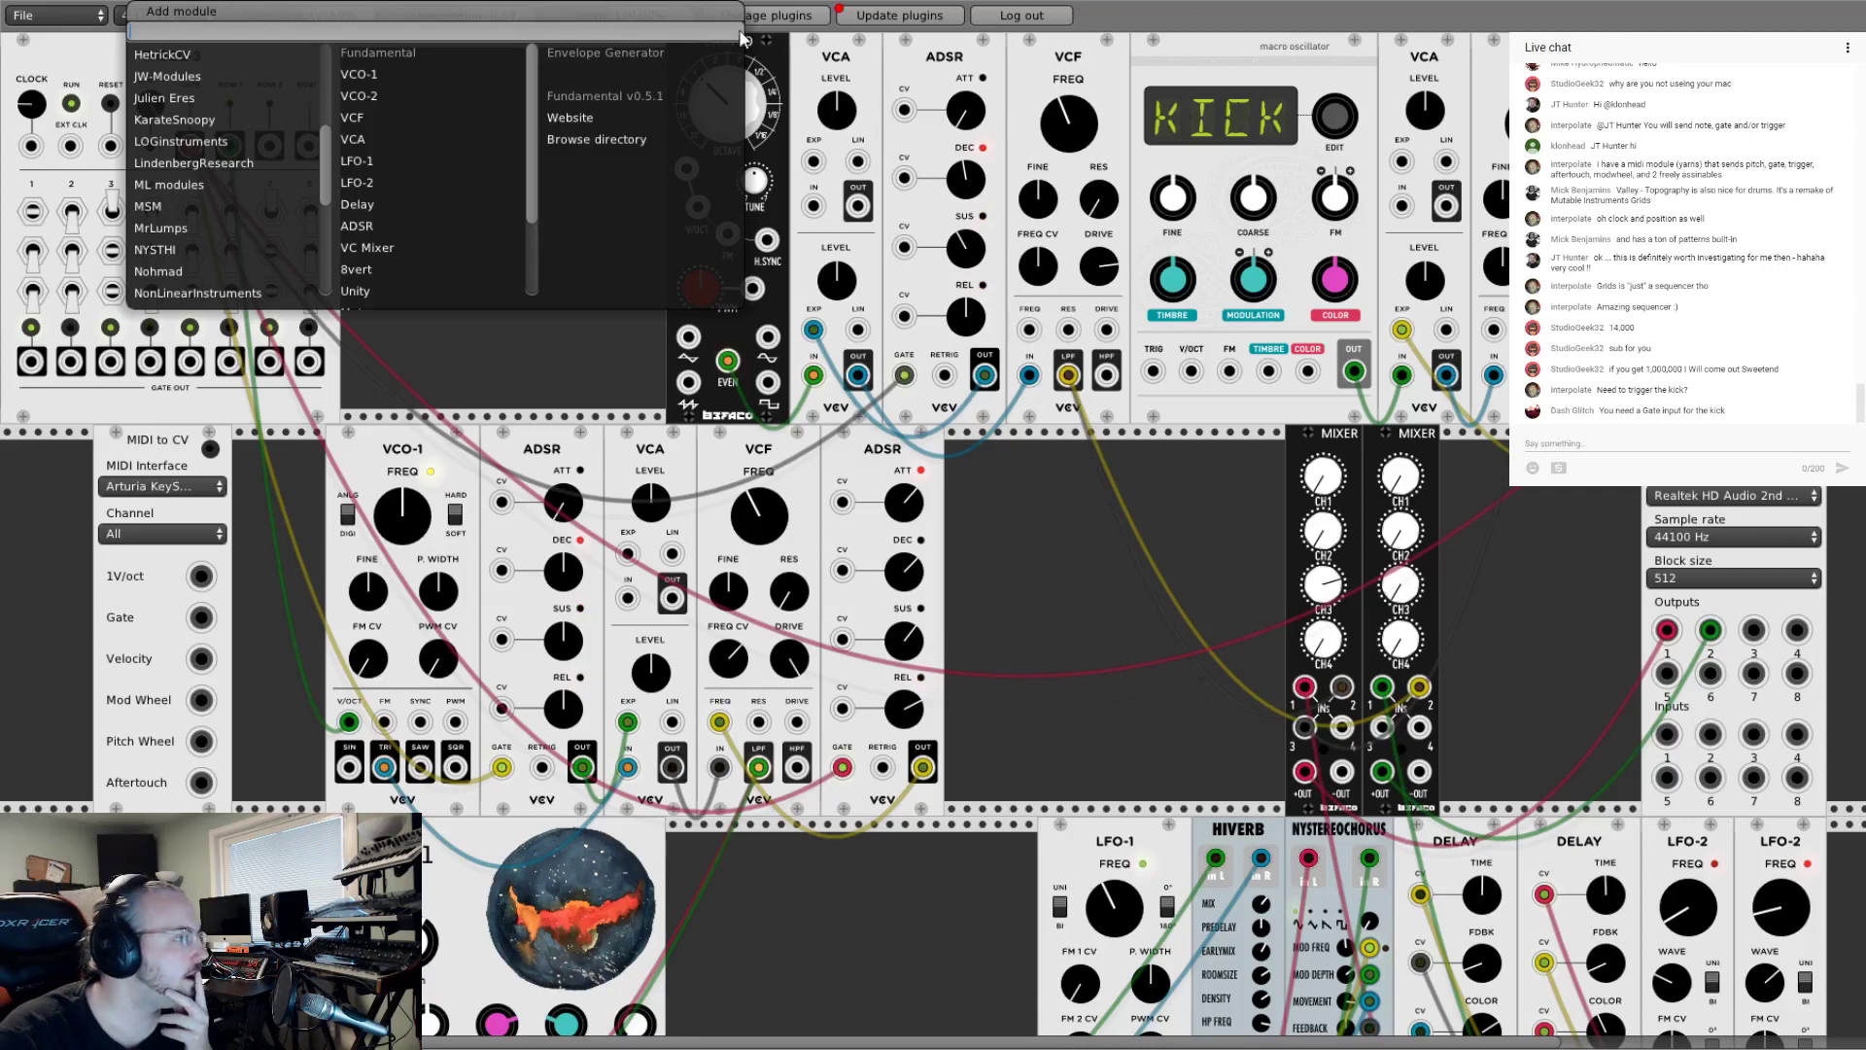
{"action": "left_click", "coordinate": [542, 365]}
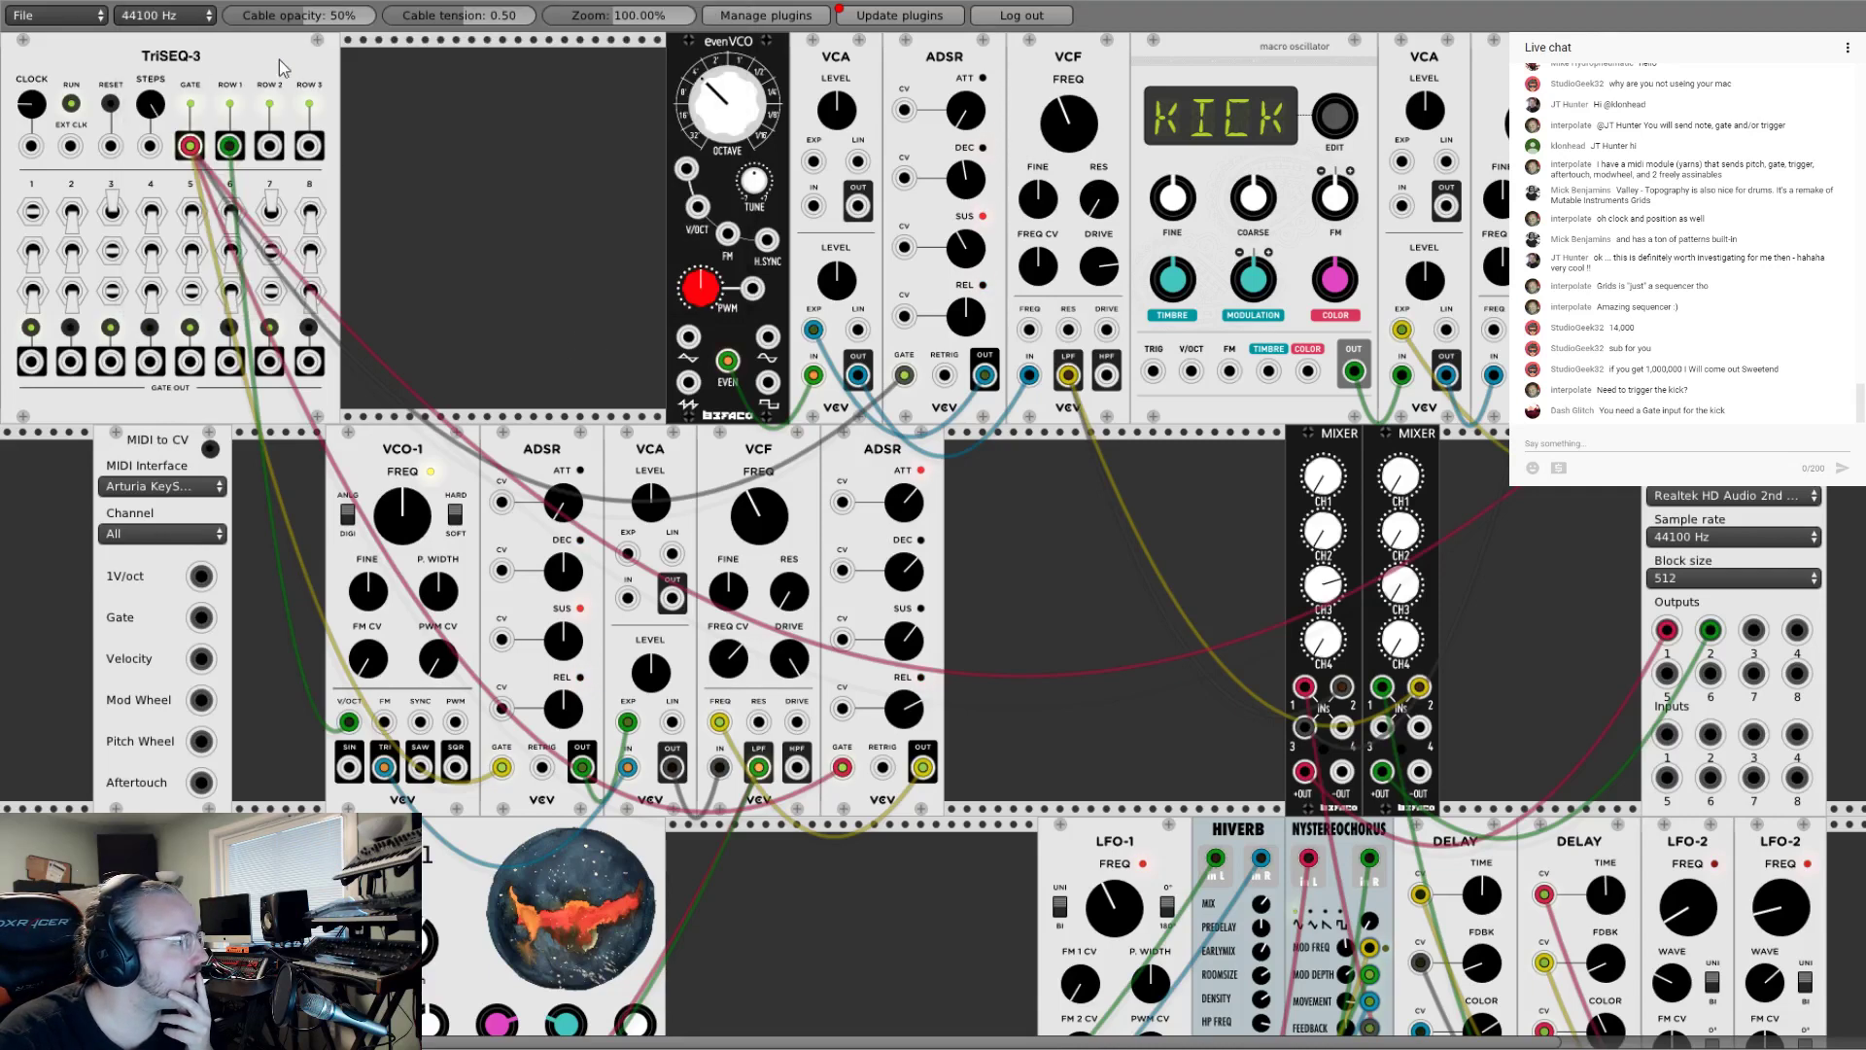
Step: Return TriSEQ-3 beside the evenVCO, patching its GATE into the macro oscillator's TRIG and ROW 2 into the evenVCO's V/OCT
{"action": "left_click_drag", "start_coordinate": [278, 60], "coordinate": [683, 87]}
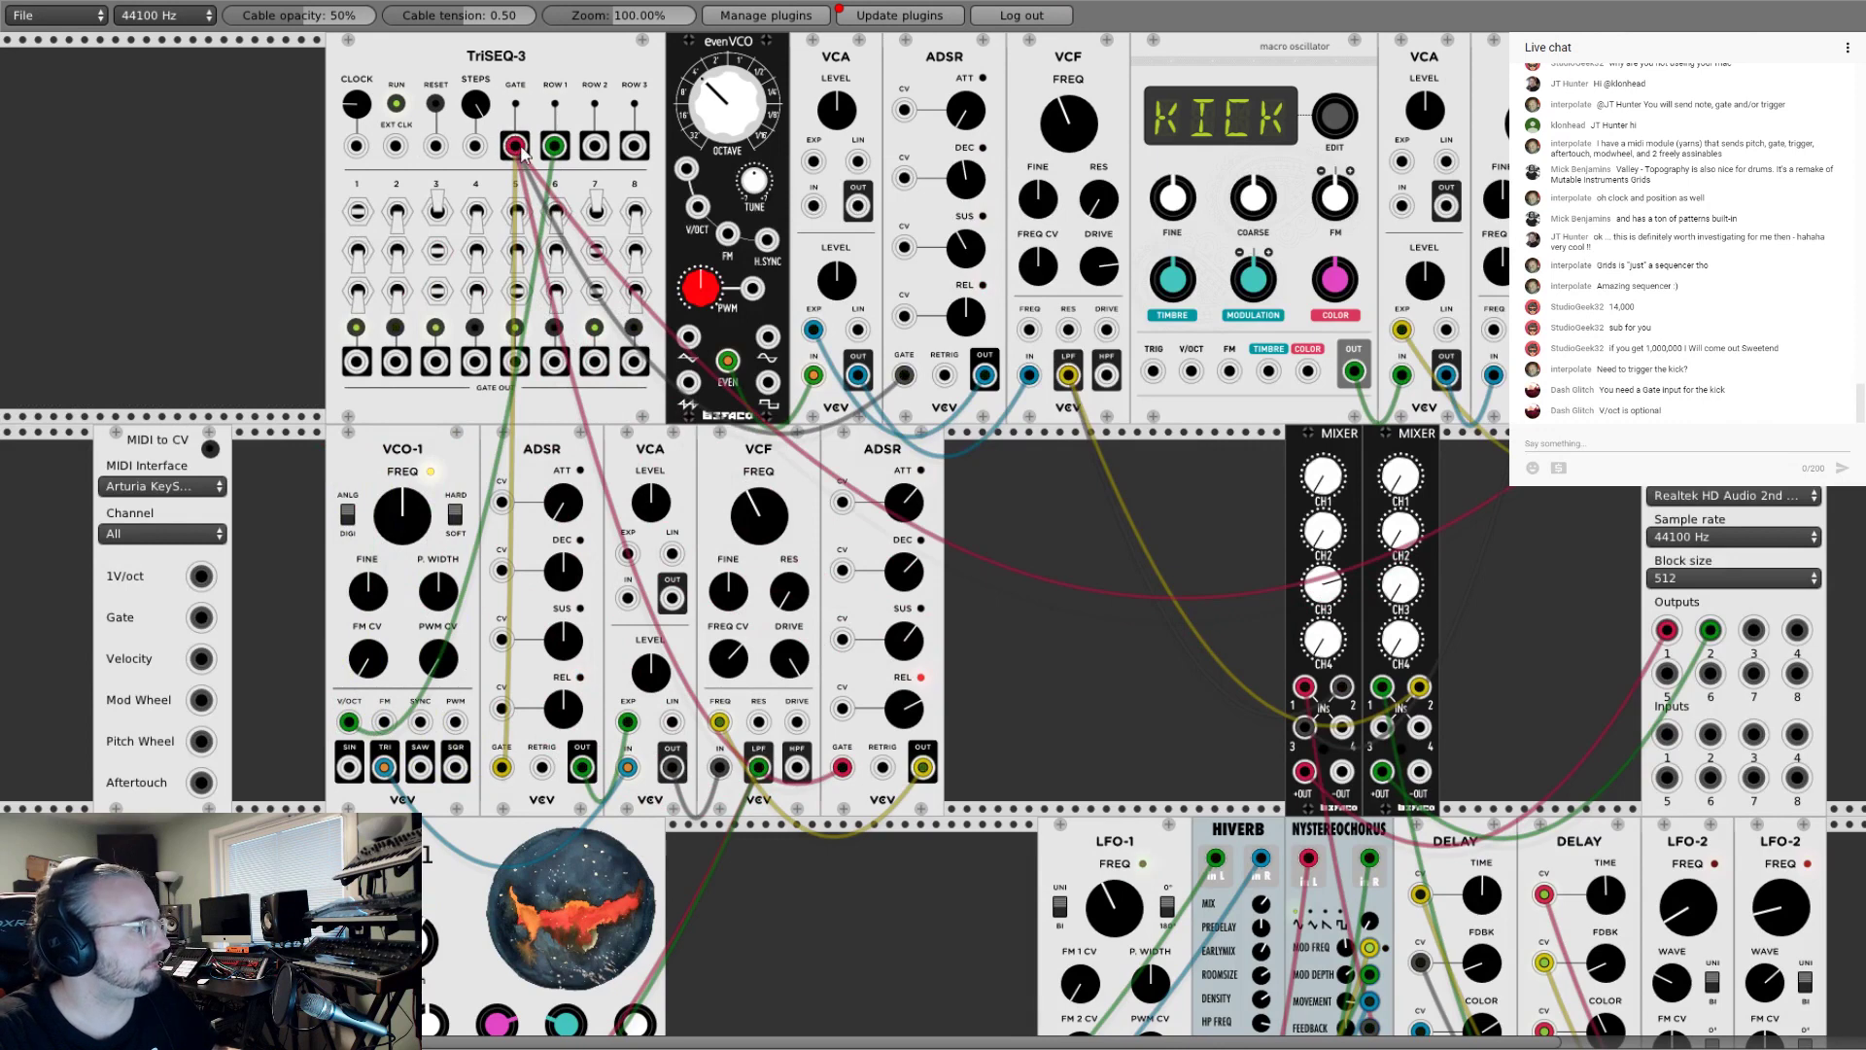
{"action": "left_click_drag", "start_coordinate": [515, 146], "coordinate": [1195, 372]}
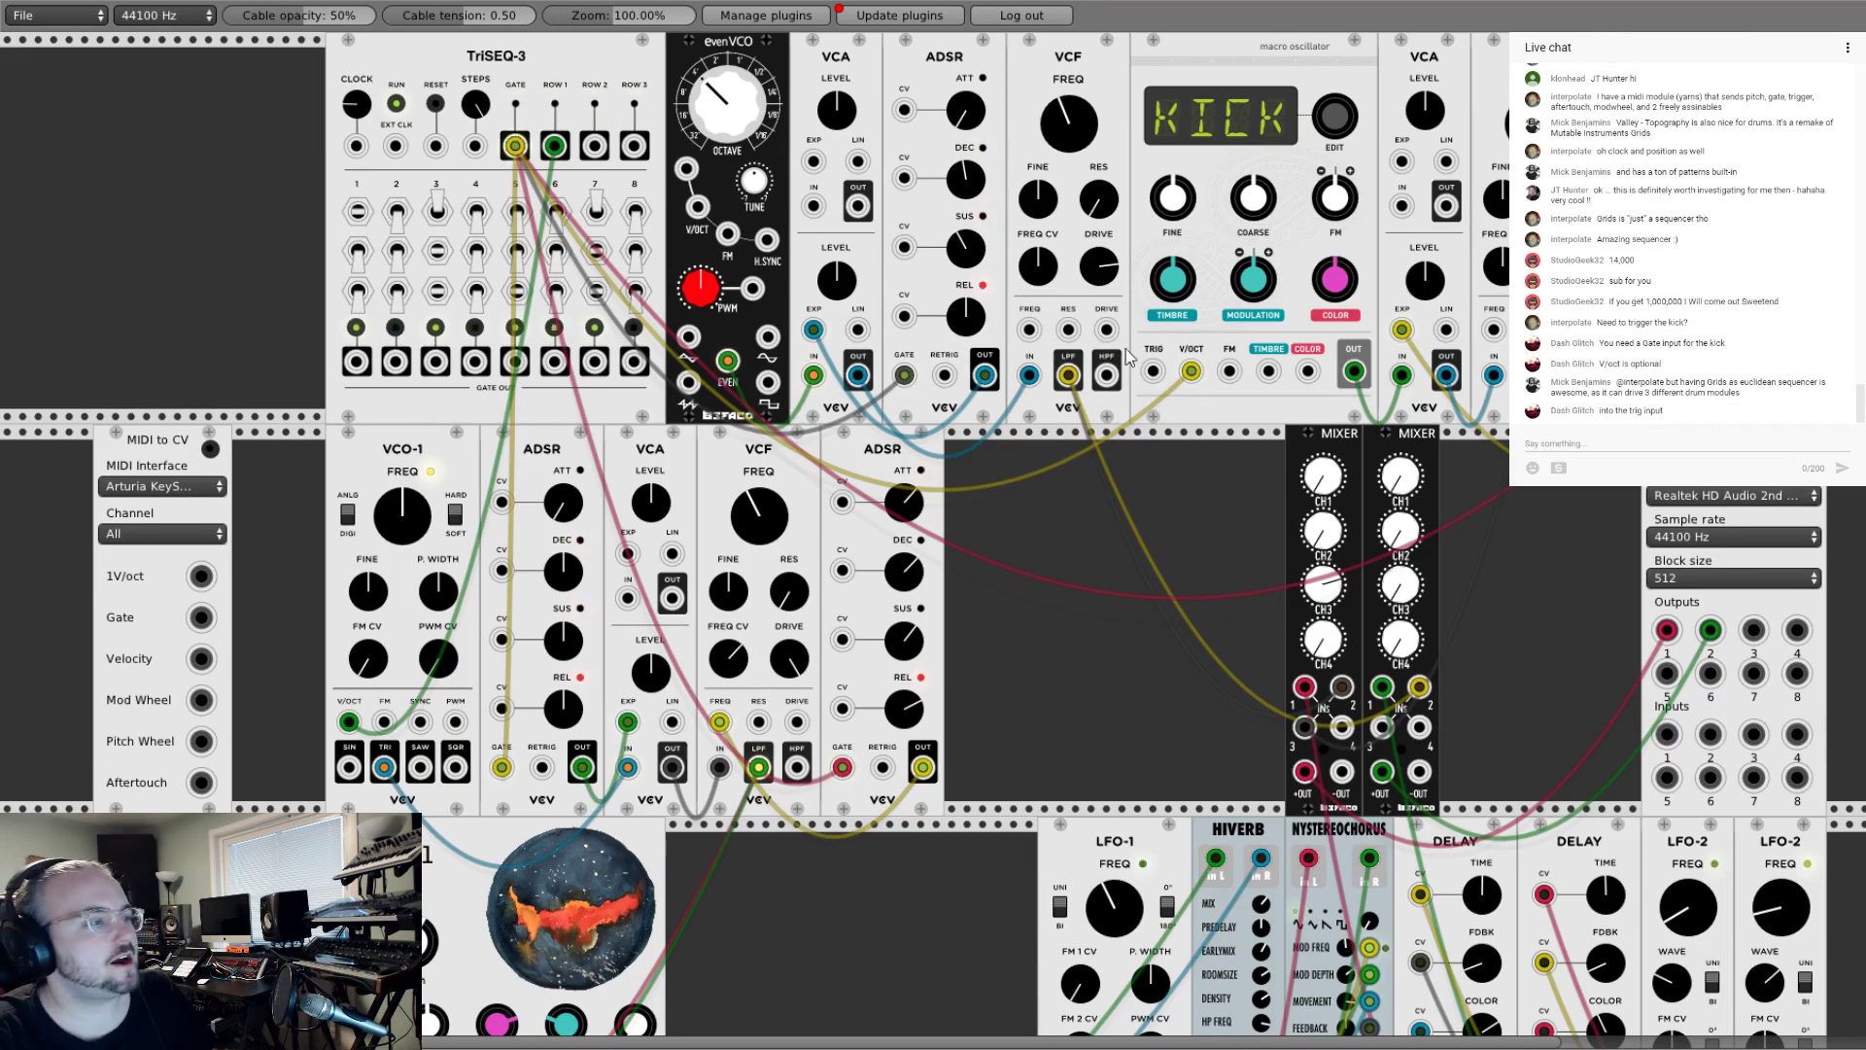
{"action": "left_click_drag", "start_coordinate": [1190, 371], "coordinate": [1152, 371]}
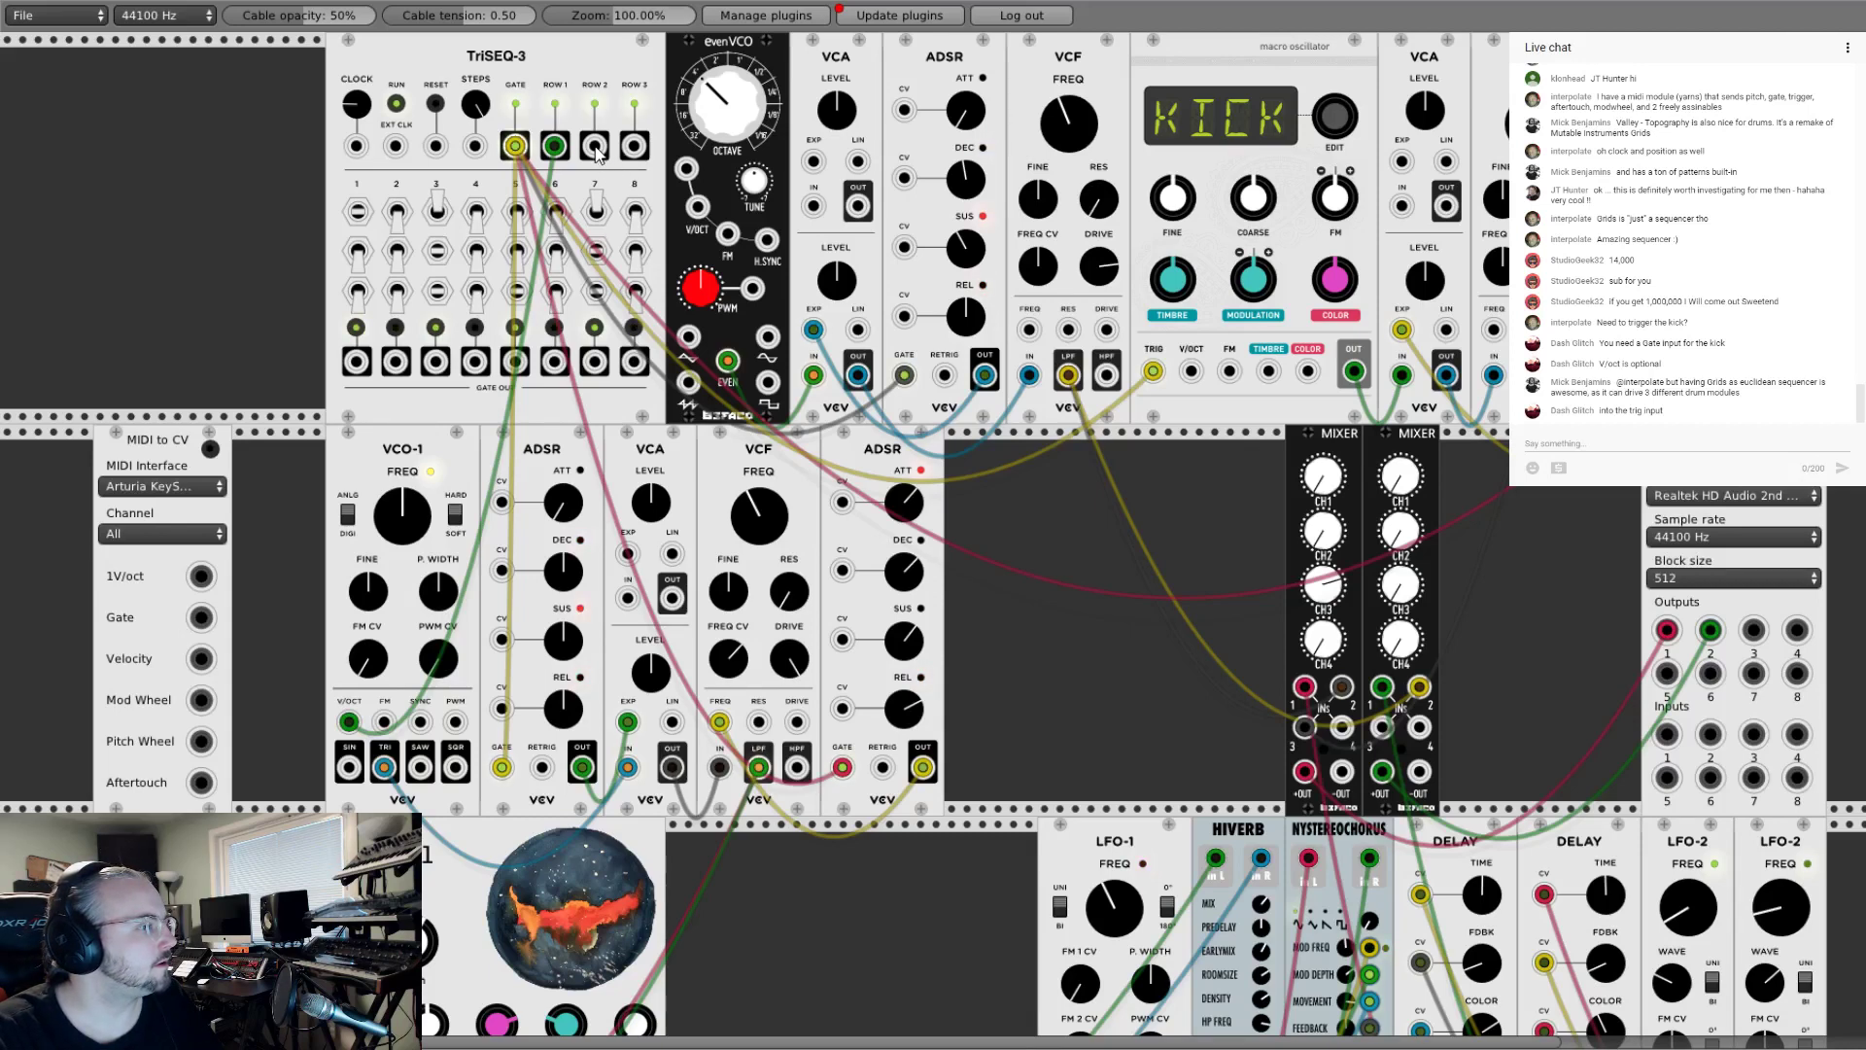
{"action": "left_click_drag", "start_coordinate": [595, 148], "coordinate": [698, 207]}
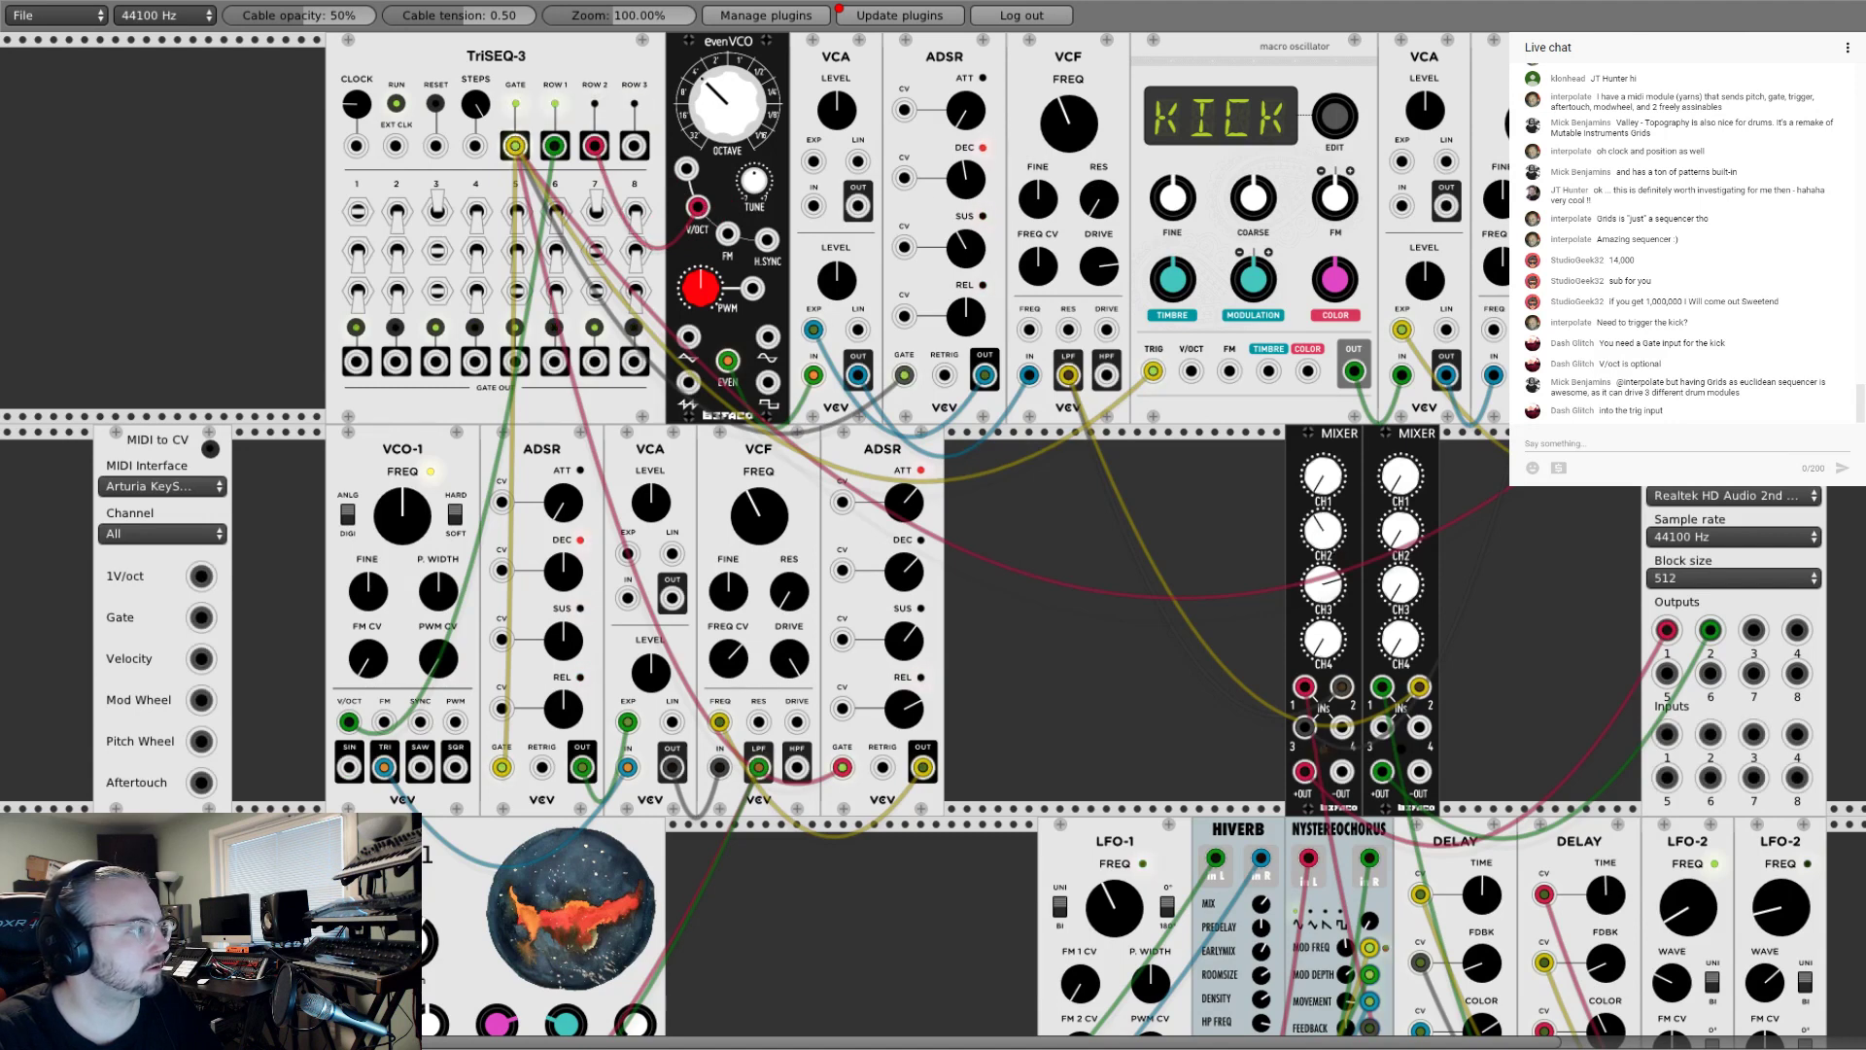
Step: Try TriSEQ-3's ROW 3 output in the macro oscillator's V/OCT input and unplug it again
{"action": "left_click_drag", "start_coordinate": [634, 145], "coordinate": [1209, 488]}
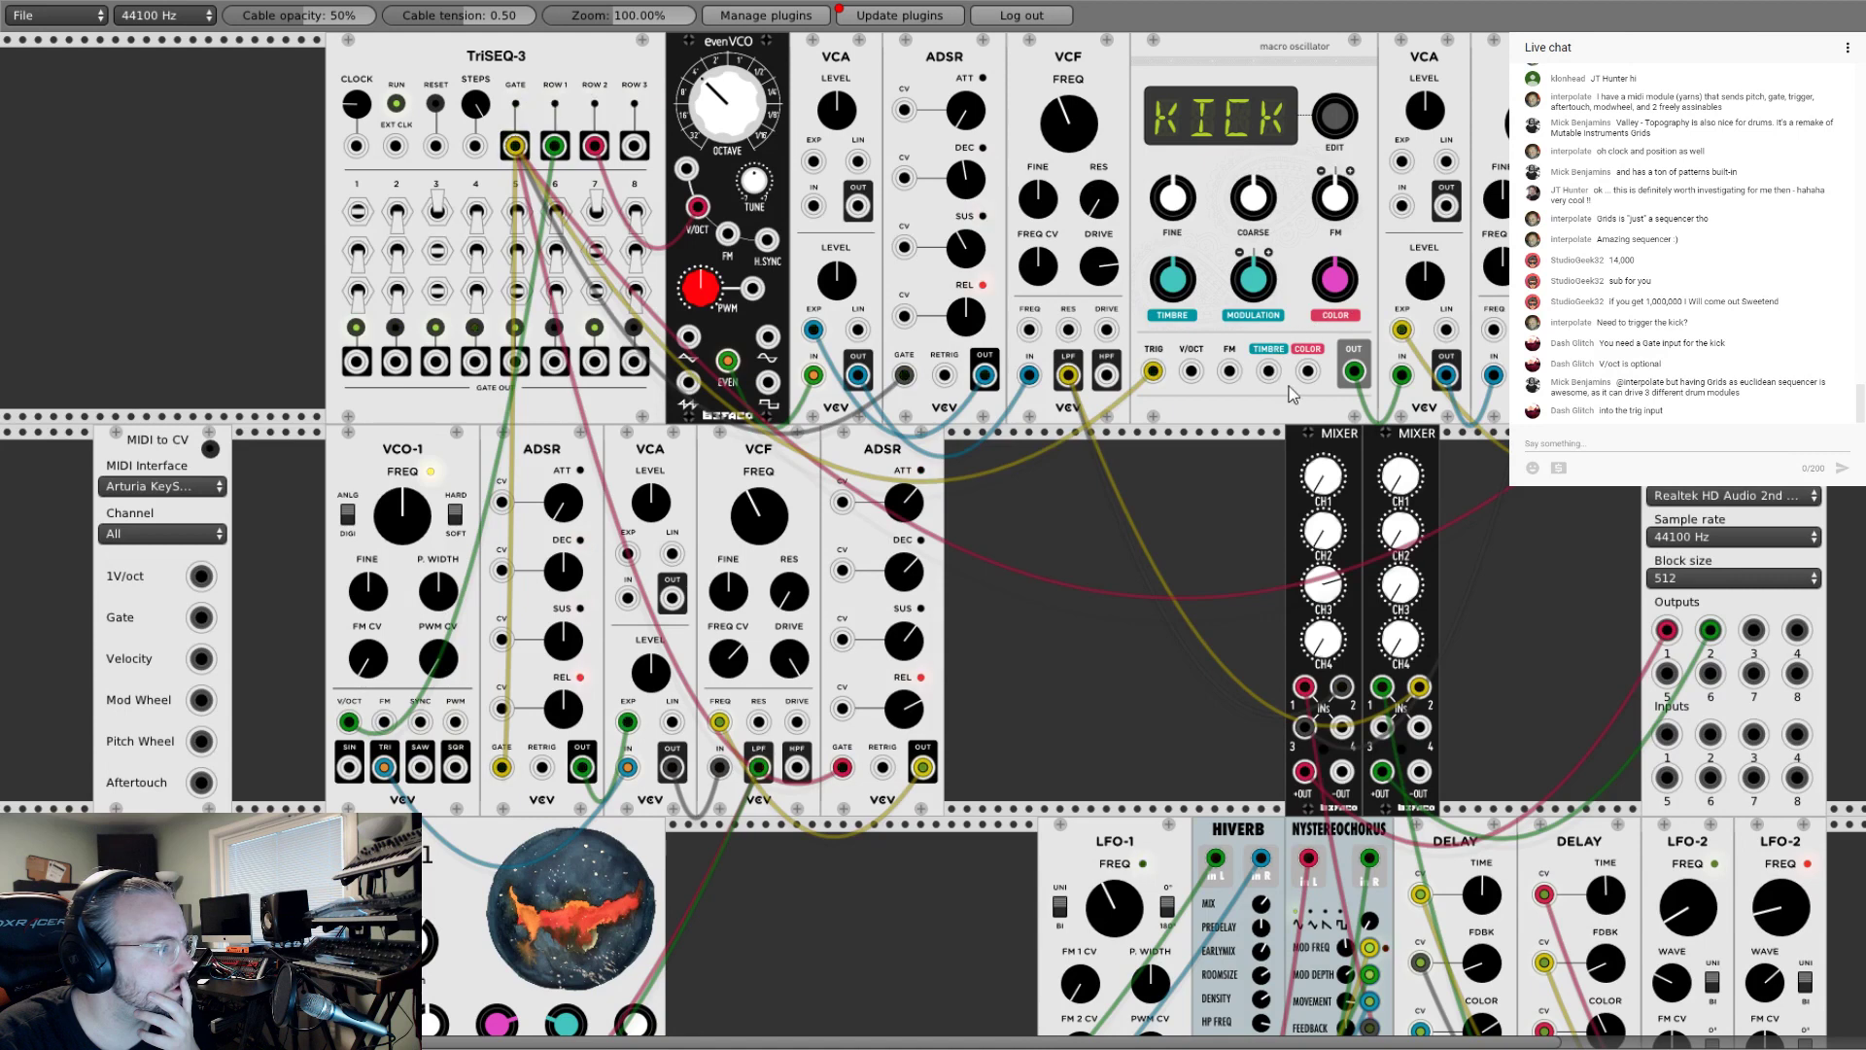
{"action": "left_click_drag", "start_coordinate": [1354, 371], "coordinate": [1365, 427]}
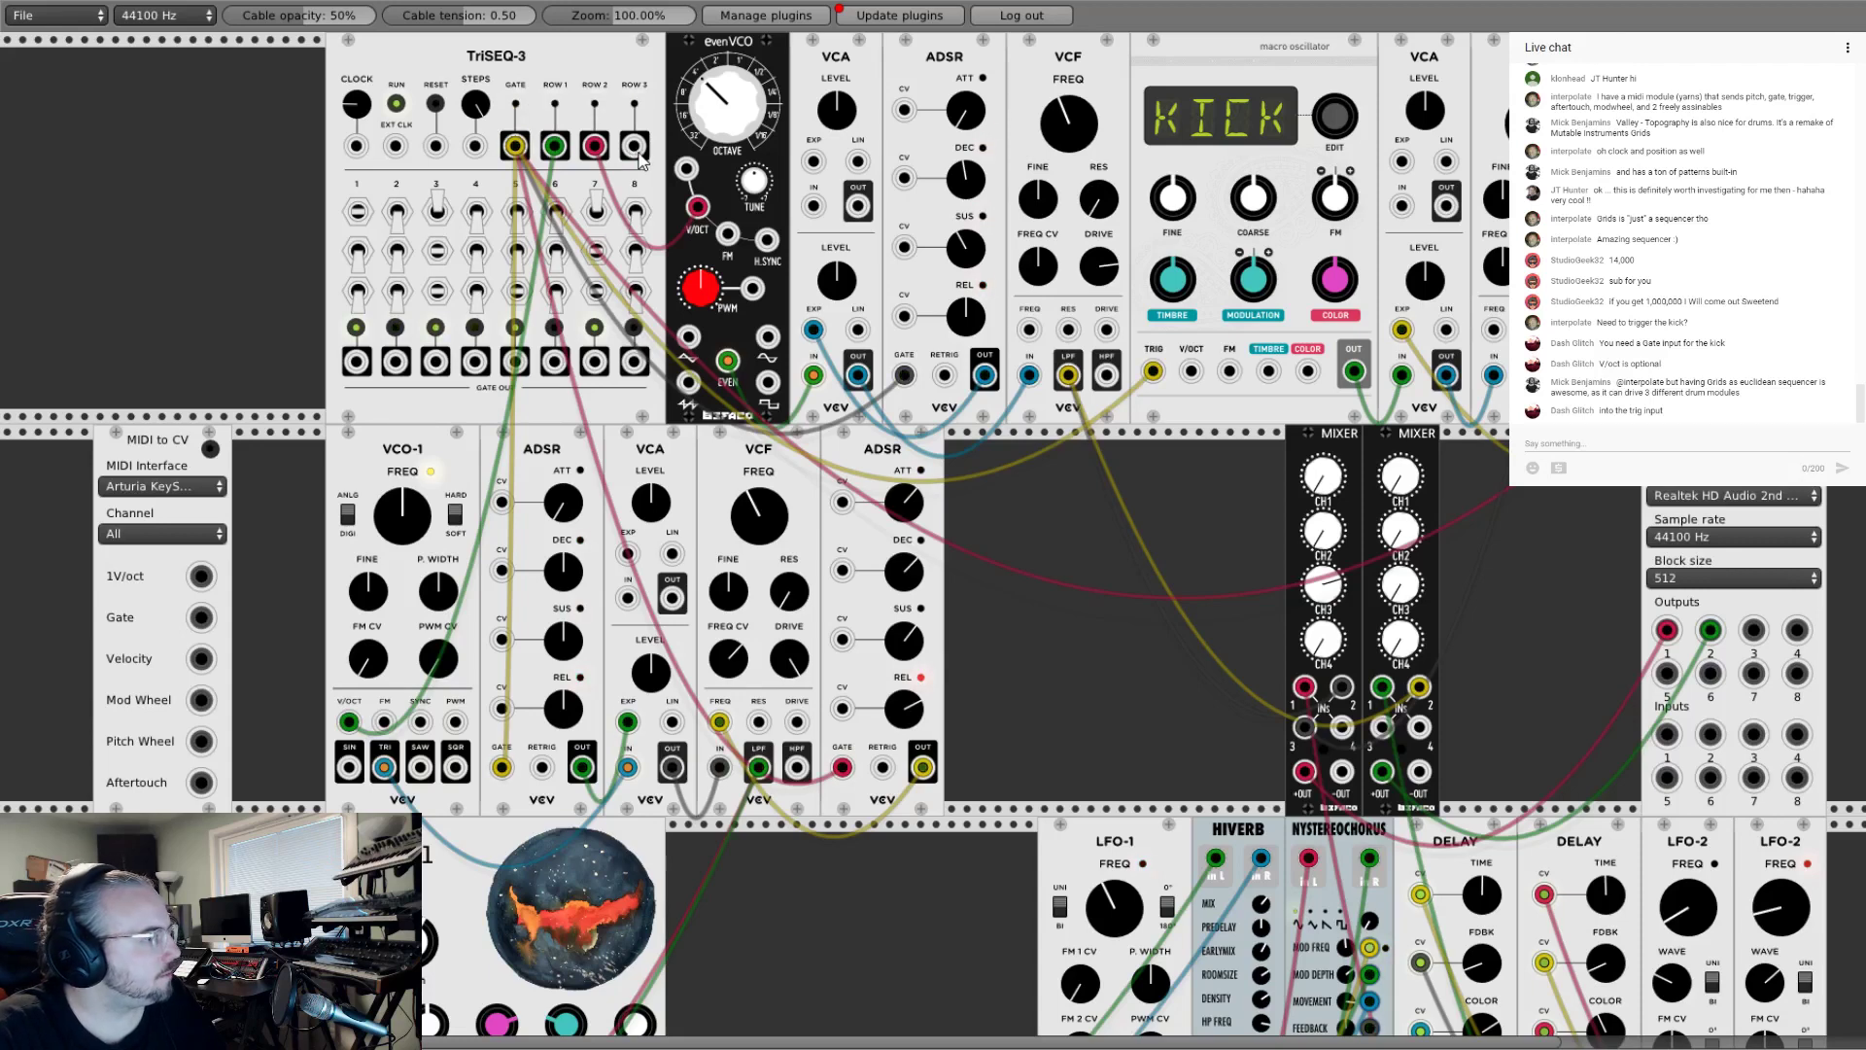
{"action": "left_click_drag", "start_coordinate": [636, 148], "coordinate": [1193, 374]}
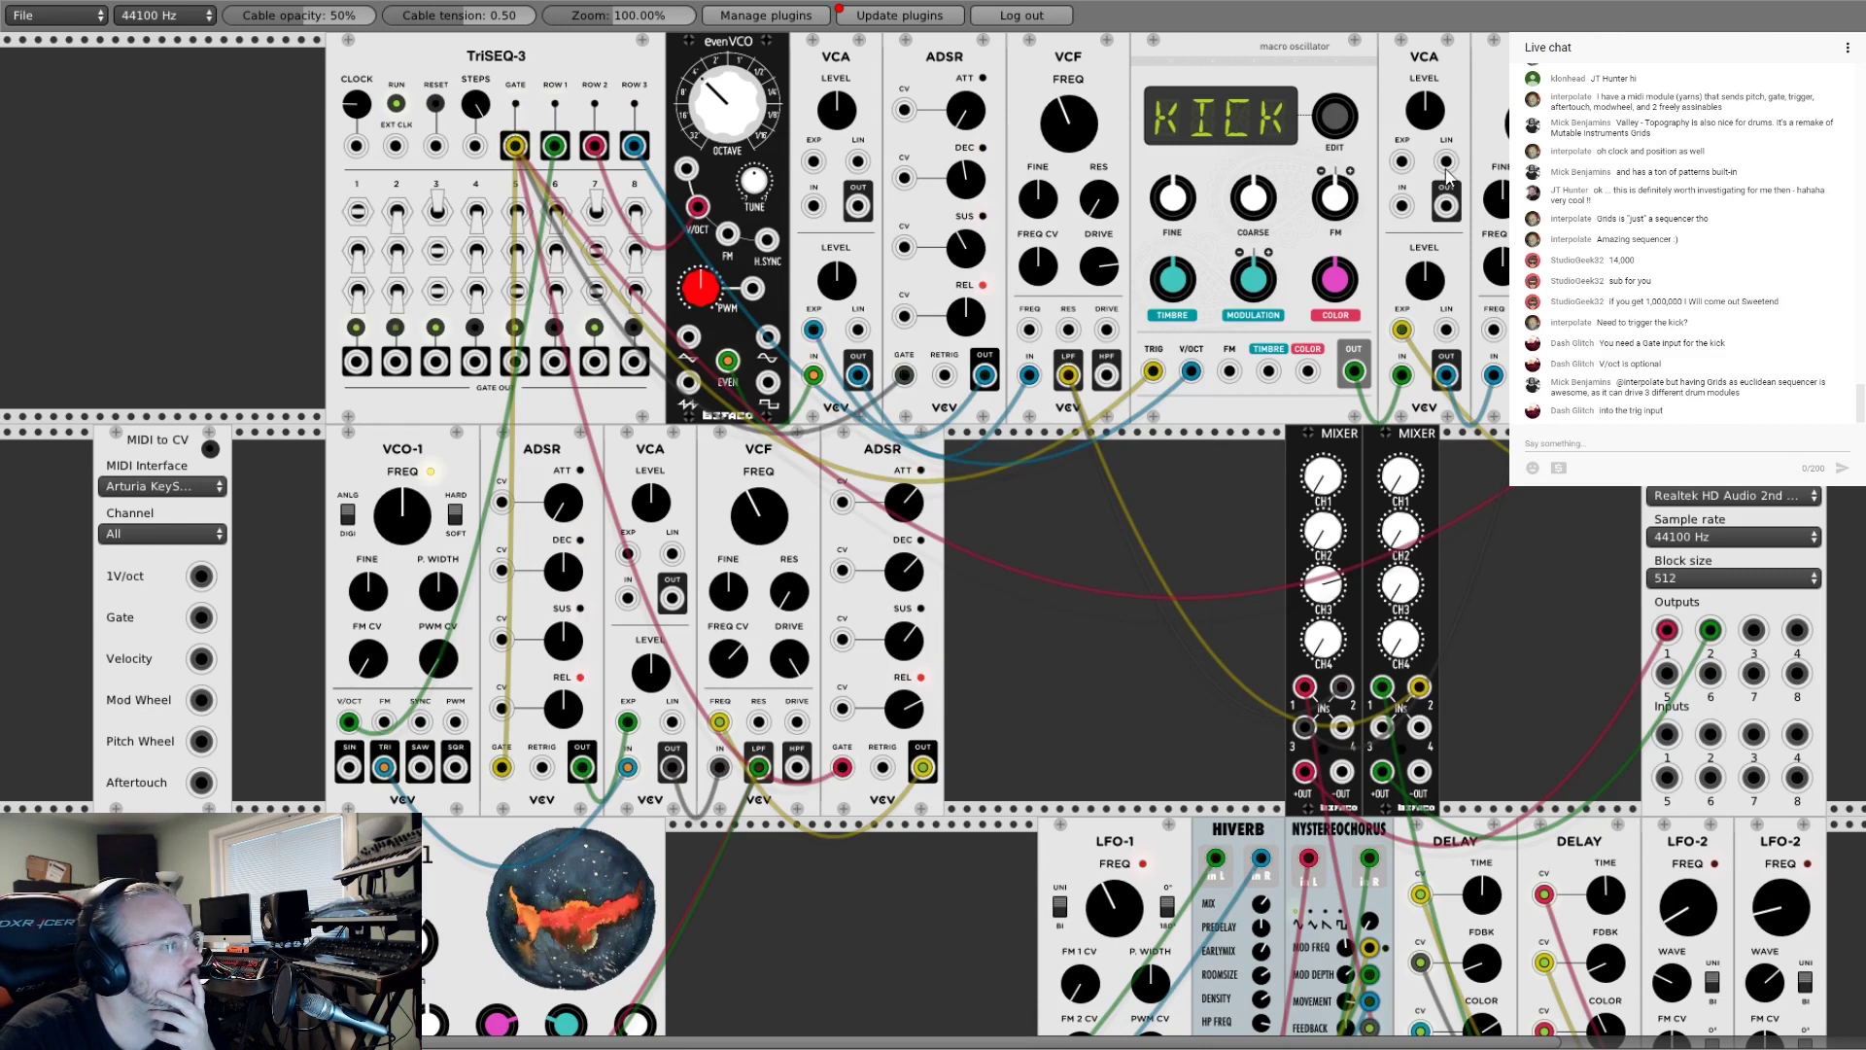
{"action": "left_click_drag", "start_coordinate": [1193, 370], "coordinate": [1118, 389]}
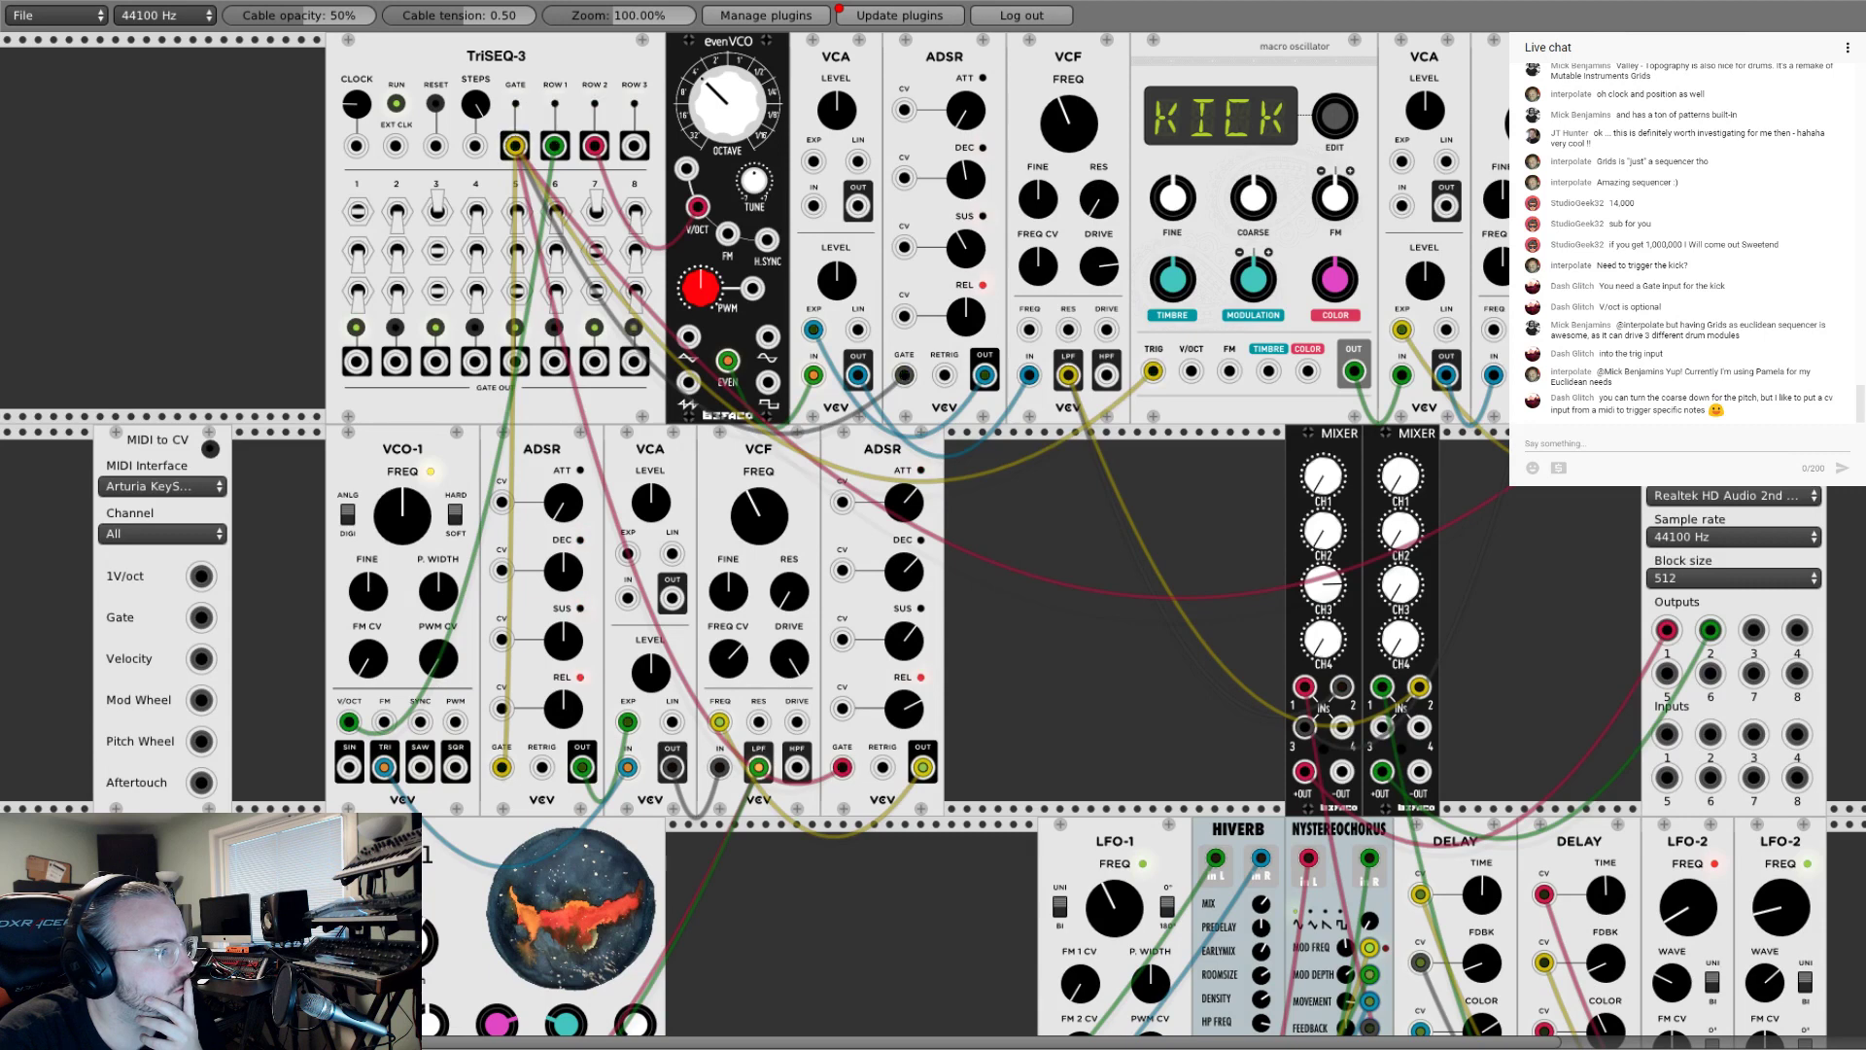
Step: Retune the macro oscillator's kick with its COARSE and FINE knobs
{"action": "left_click_drag", "start_coordinate": [1335, 132], "coordinate": [1336, 186]}
{"action": "left_click_drag", "start_coordinate": [1336, 120], "coordinate": [1333, 114]}
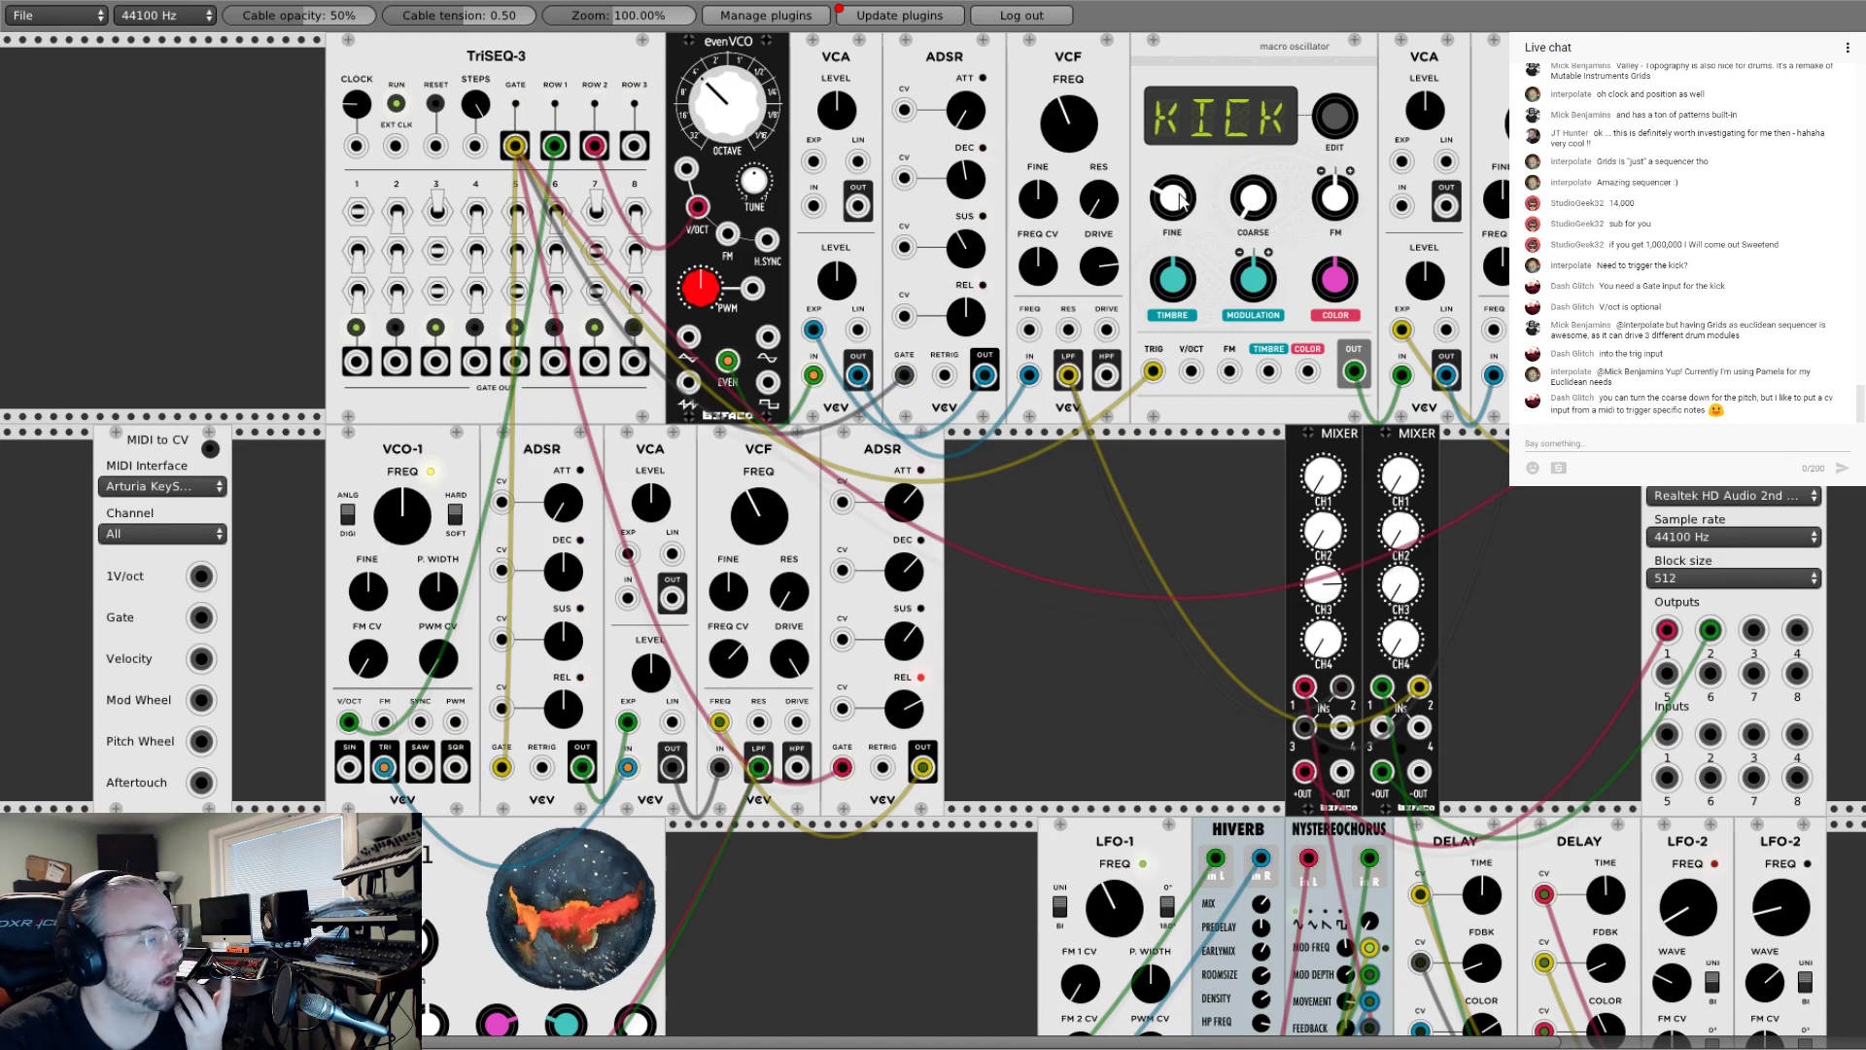
{"action": "left_click_drag", "start_coordinate": [1183, 201], "coordinate": [1183, 219]}
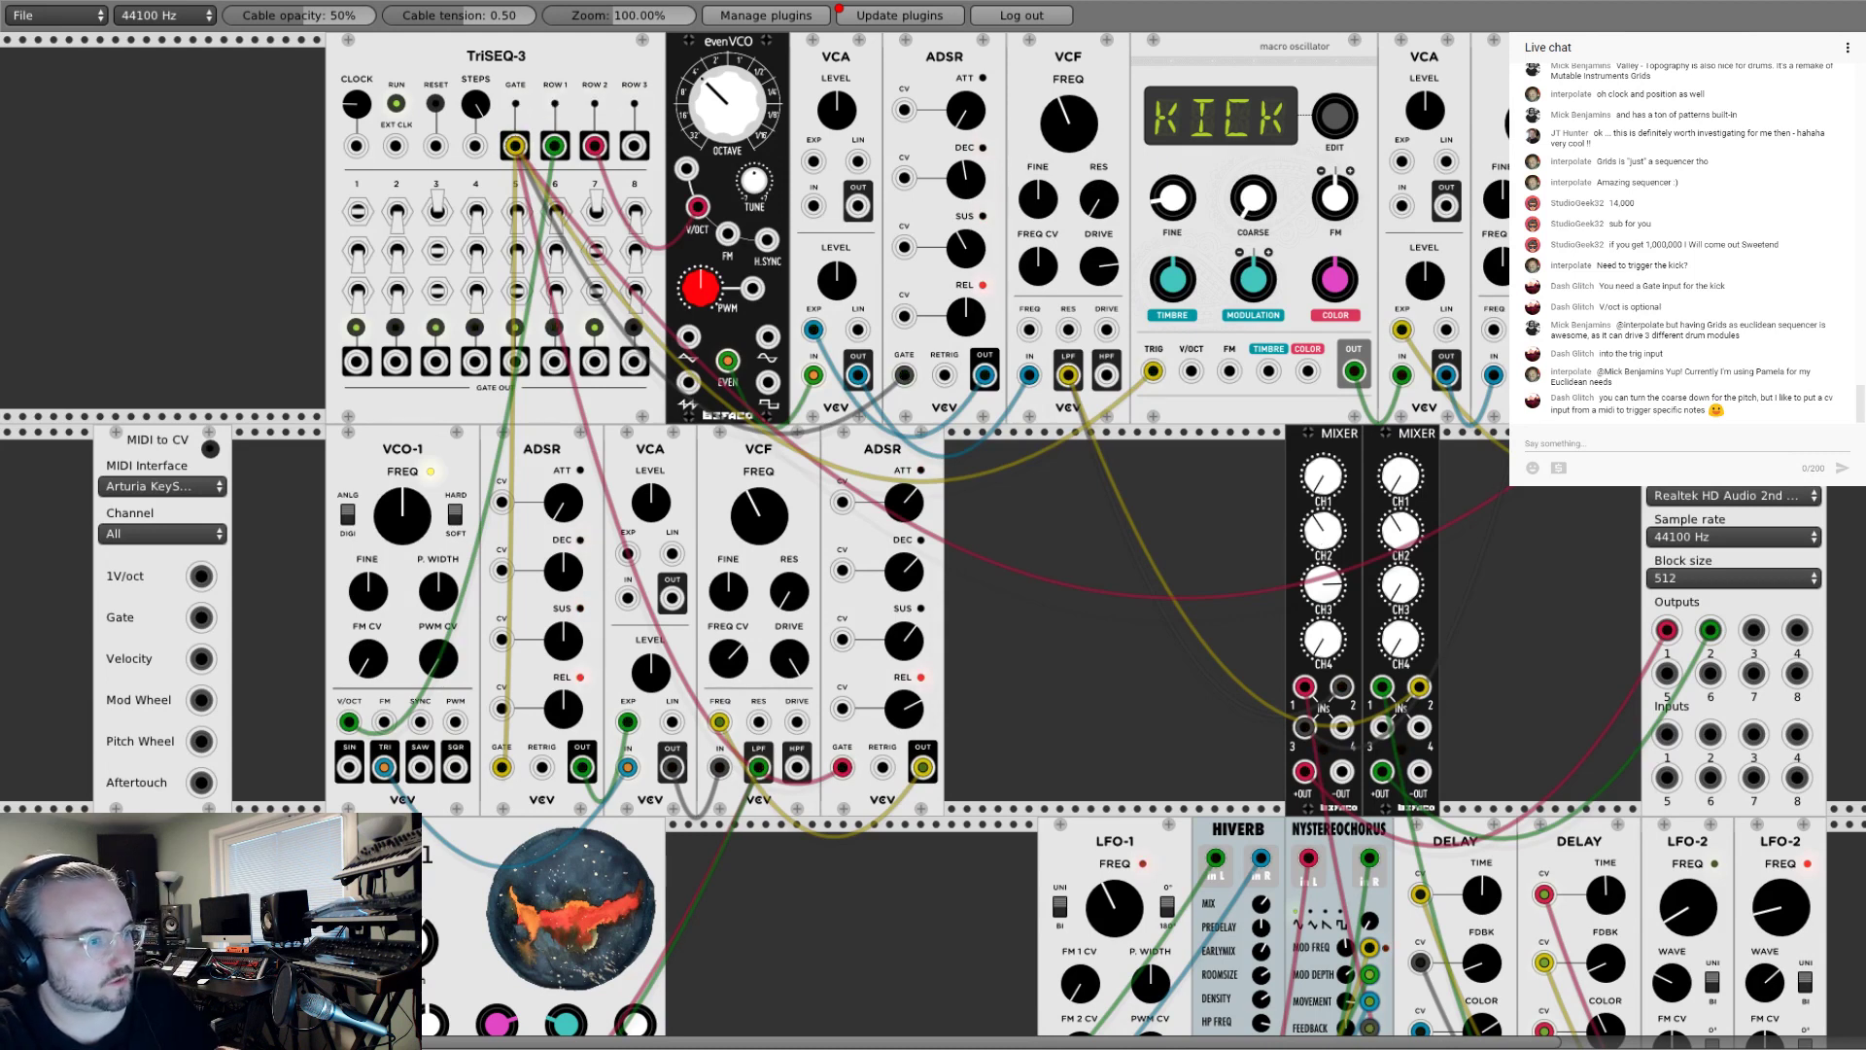
Step: Patch the third voice's VCF LPF output into input 3 of the second mixer and adjust both mixers' channel levels
{"action": "left_click_drag", "start_coordinate": [1533, 375], "coordinate": [1390, 725]}
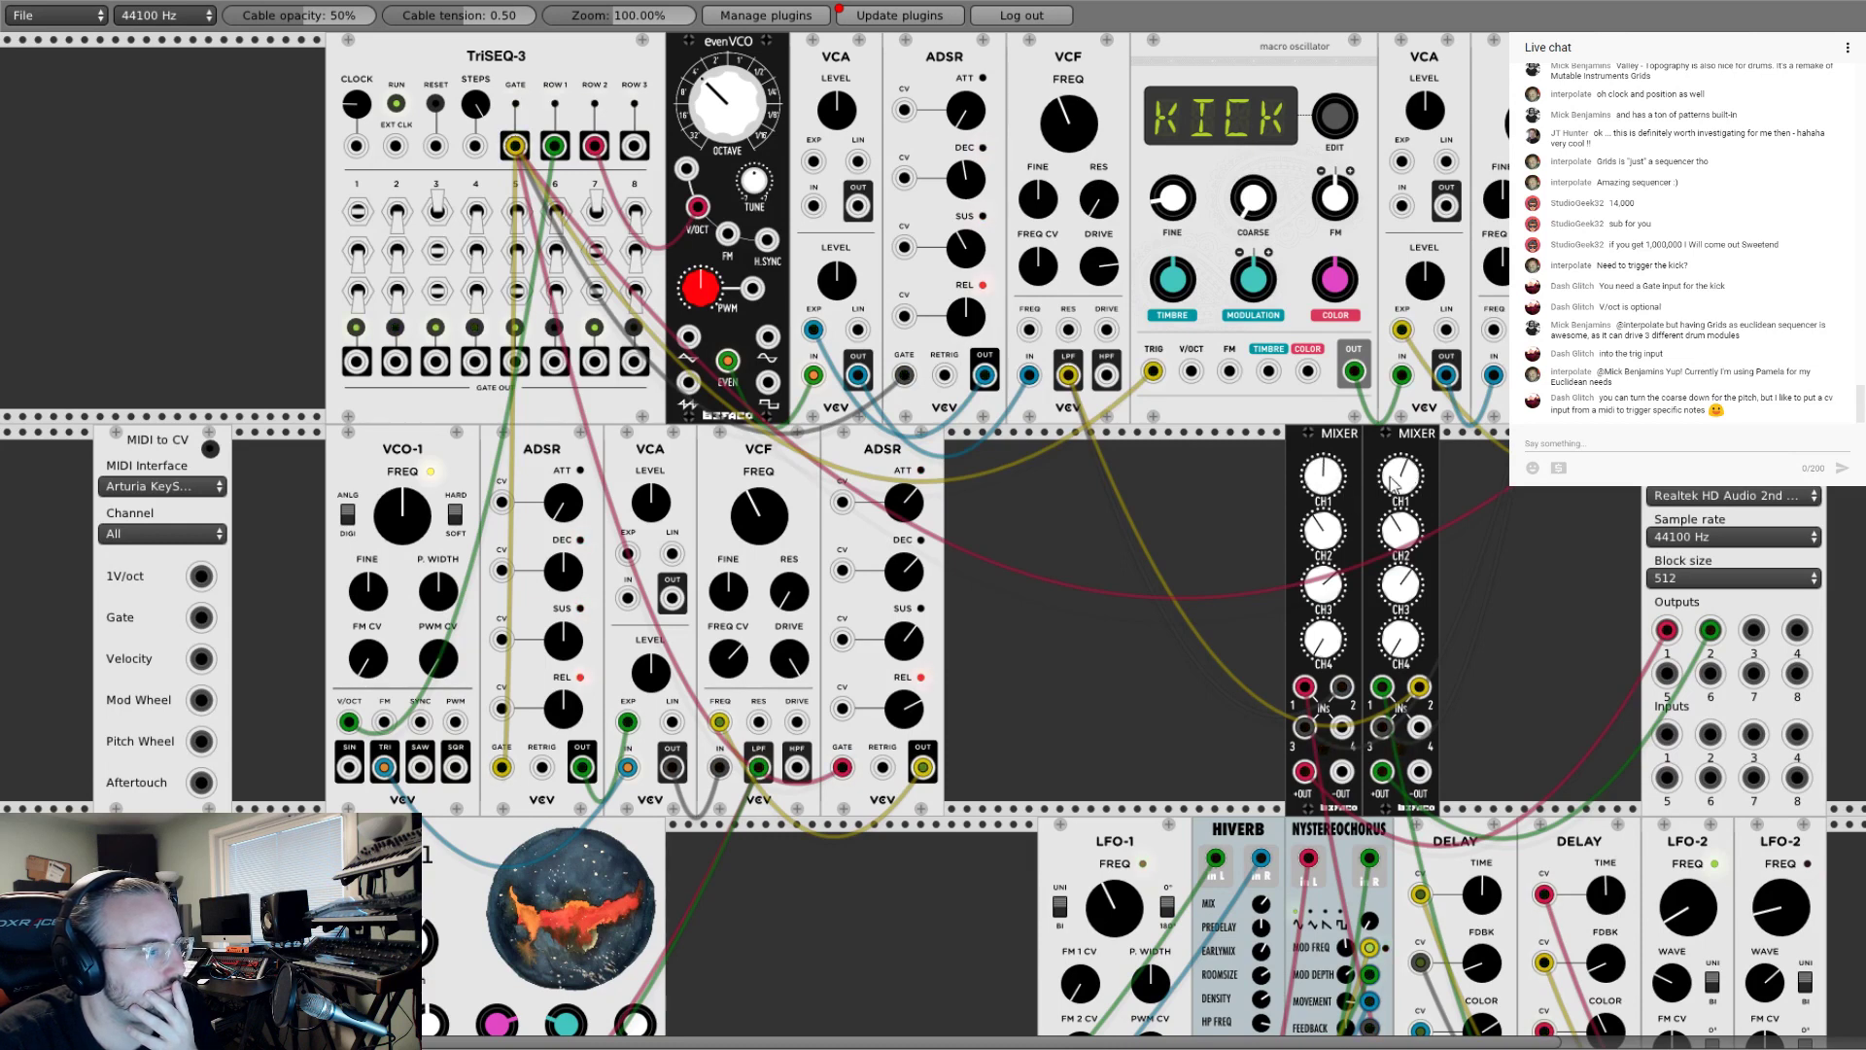
{"action": "left_click_drag", "start_coordinate": [1317, 490], "coordinate": [1323, 490]}
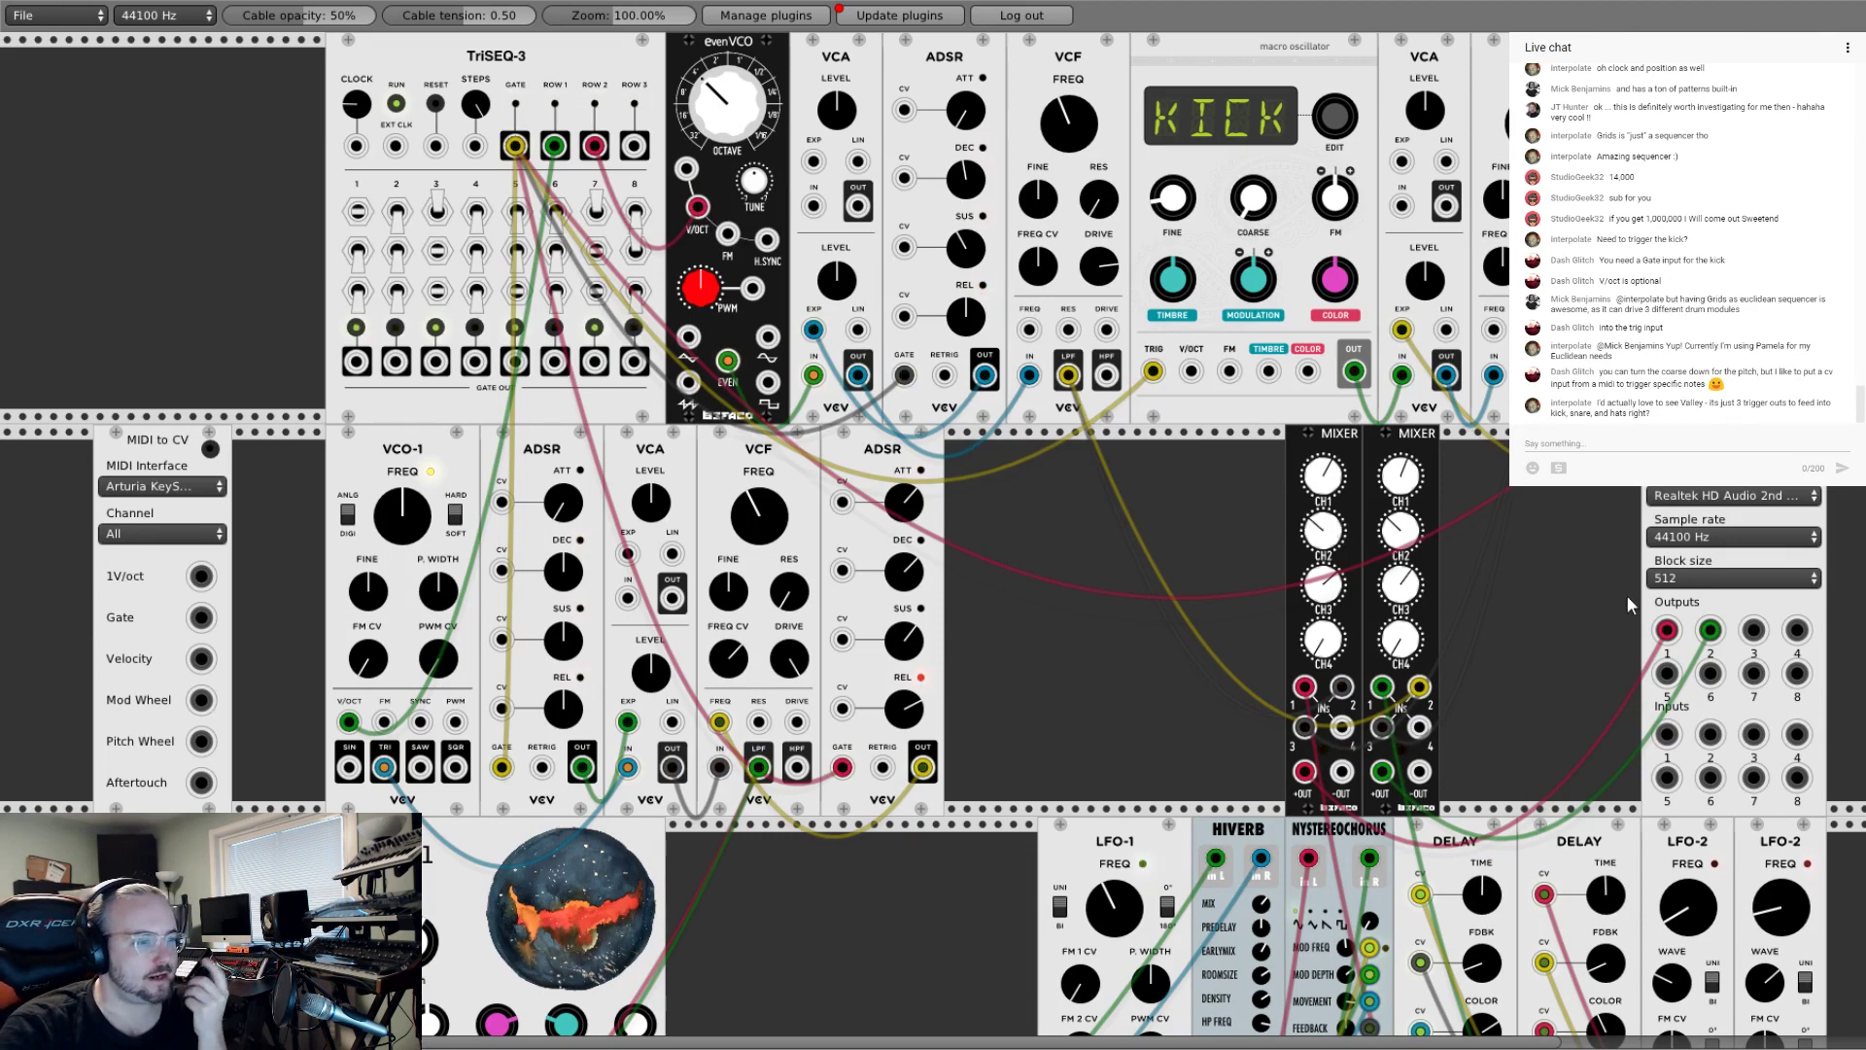
Step: Disconnect both mixer cables from audio interface outputs 1 and 2 to silence the patch
{"action": "left_click_drag", "start_coordinate": [1666, 629], "coordinate": [1605, 632]}
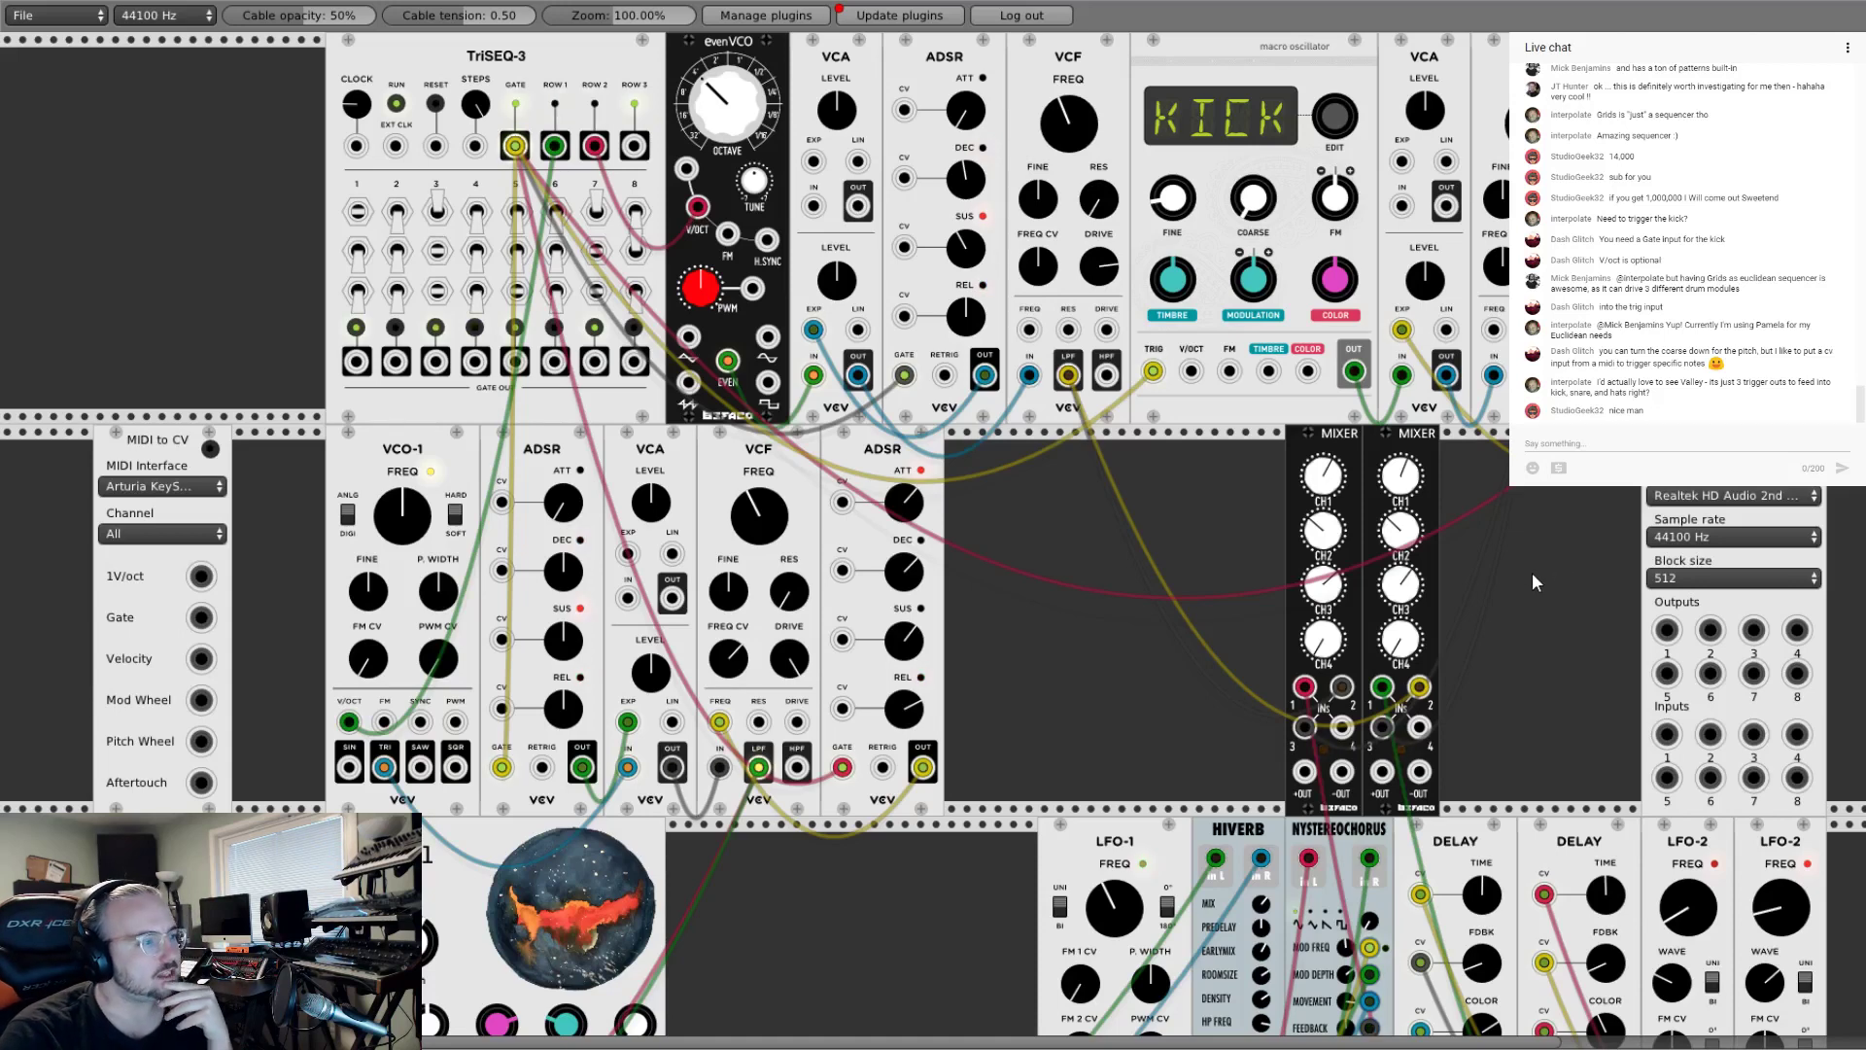
{"action": "scroll", "coordinate": [1544, 585], "scroll_direction": "down", "scroll_amount": 2}
{"action": "scroll", "coordinate": [1545, 593], "scroll_direction": "up", "scroll_amount": 2}
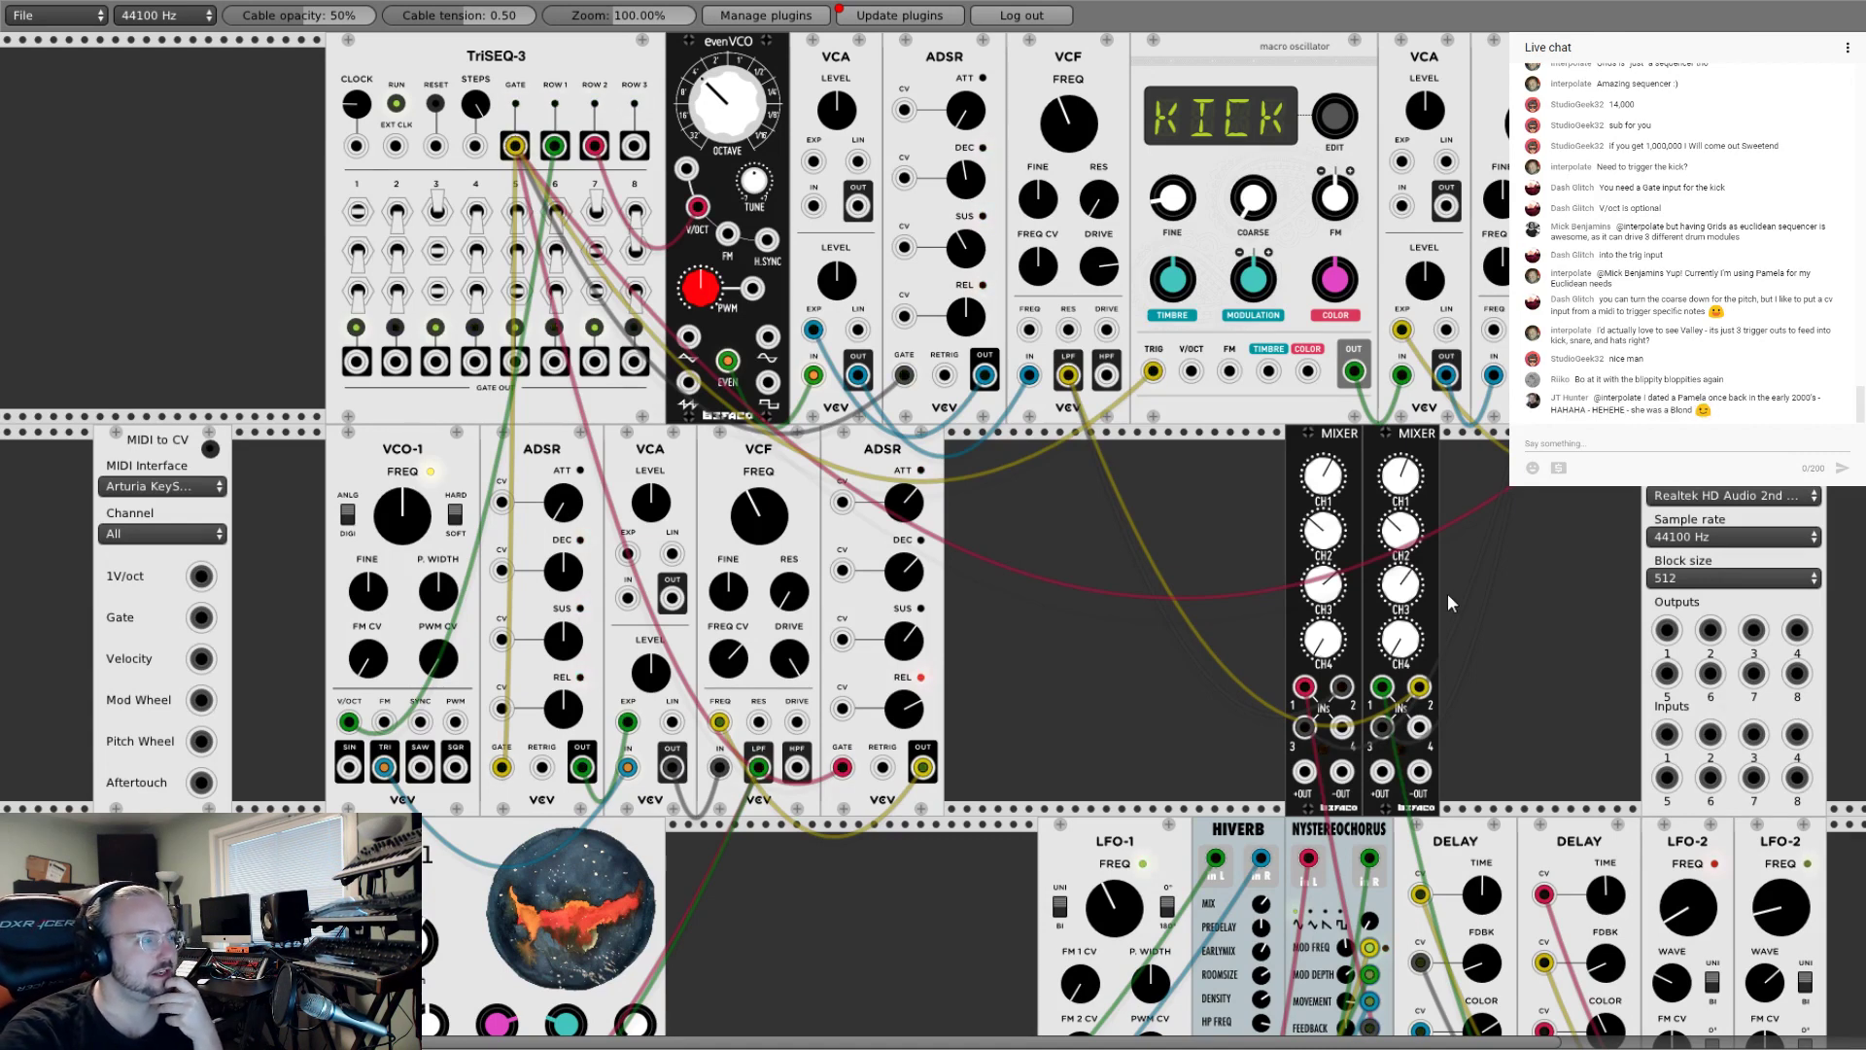
Step: Shift the whole top row left, from TriSEQ-3 and the evenVCO through the third voice's VCF and ADSR, keeping the modules packed together
{"action": "left_click_drag", "start_coordinate": [614, 126], "coordinate": [350, 88]}
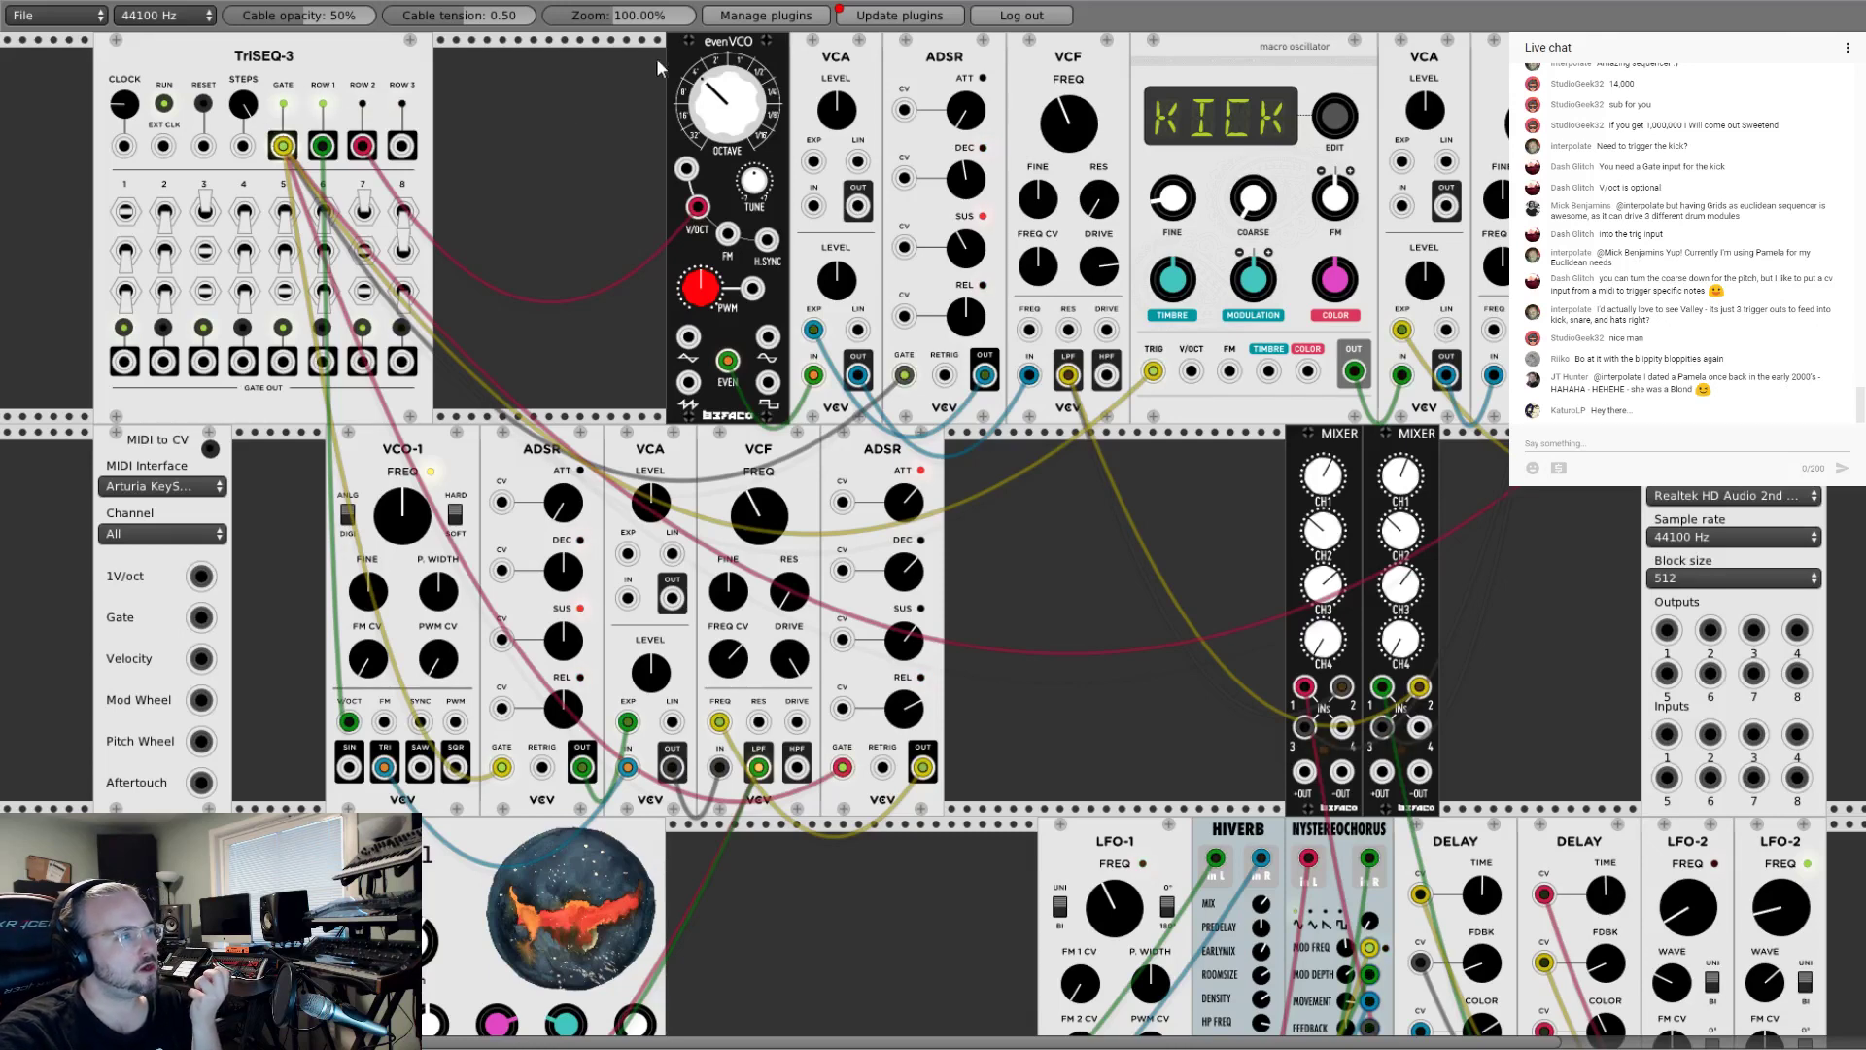
{"action": "left_click_drag", "start_coordinate": [748, 60], "coordinate": [515, 92]}
{"action": "left_click_drag", "start_coordinate": [797, 61], "coordinate": [564, 61]}
{"action": "left_click_drag", "start_coordinate": [917, 80], "coordinate": [669, 108]}
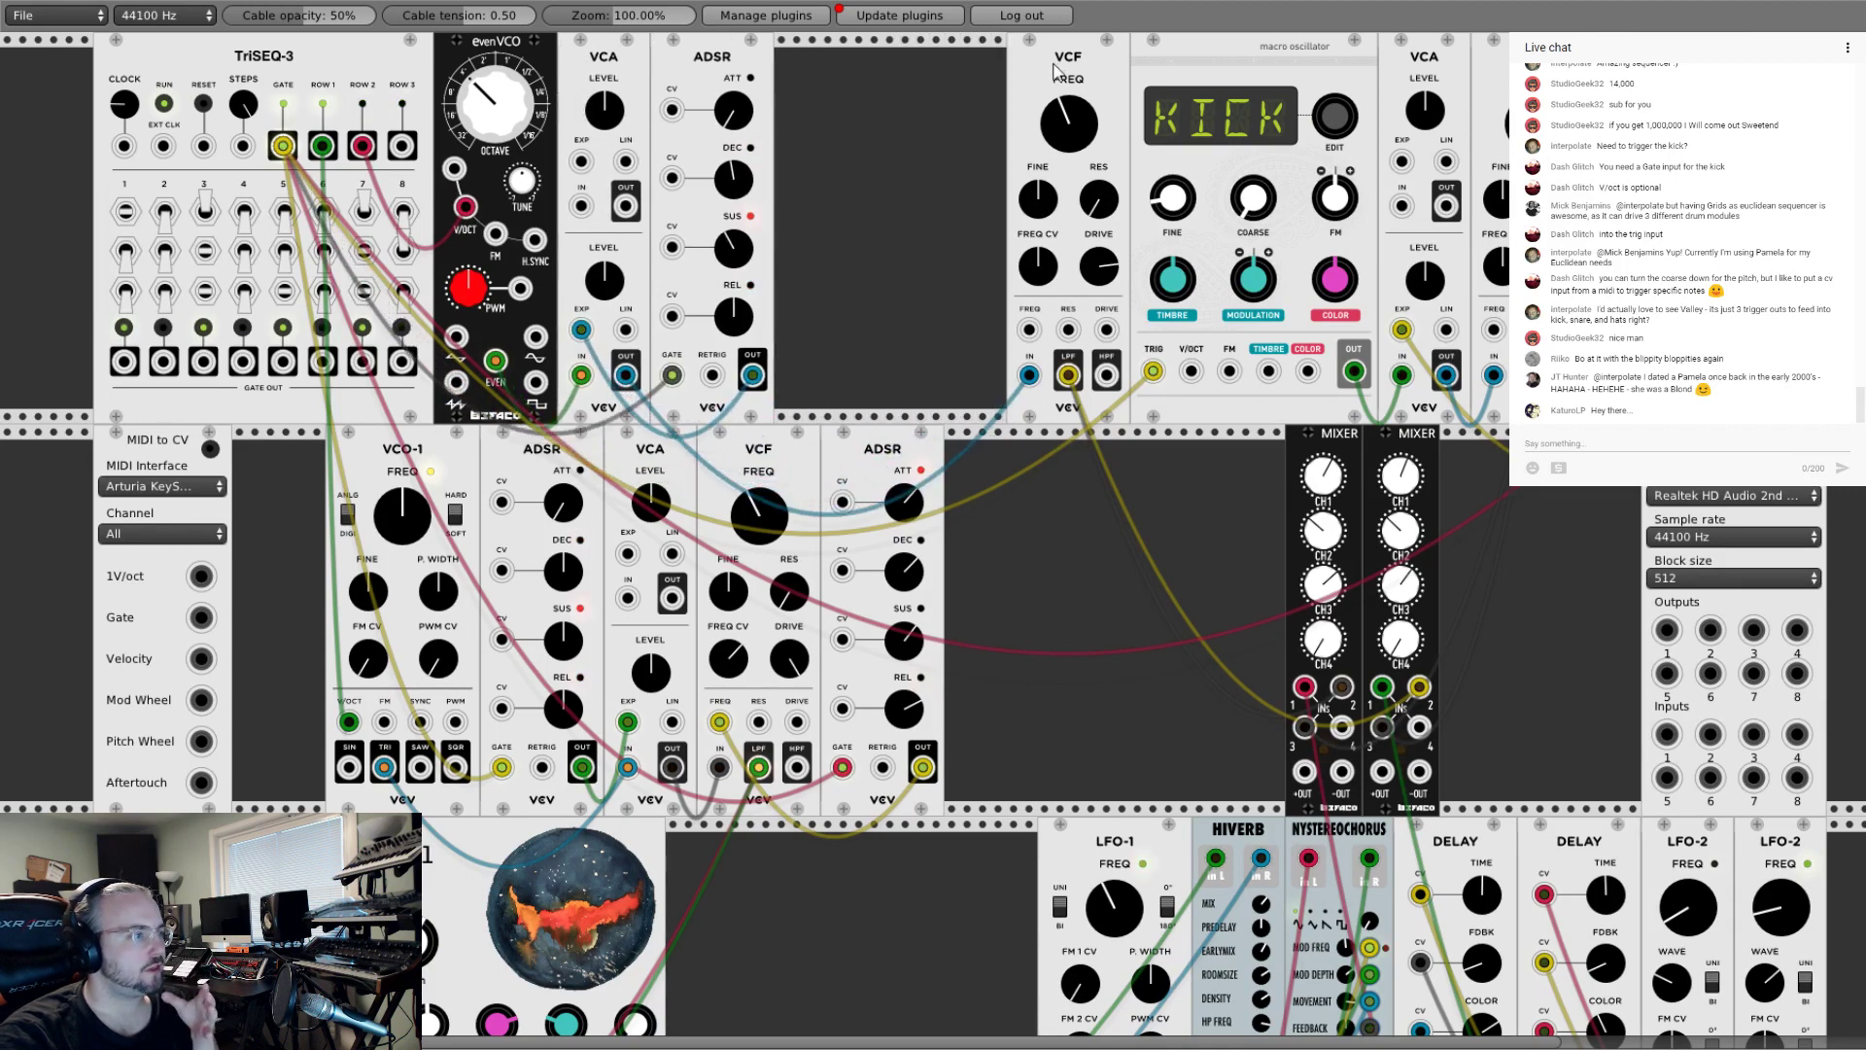
{"action": "left_click_drag", "start_coordinate": [1056, 73], "coordinate": [824, 76]}
{"action": "left_click_drag", "start_coordinate": [1195, 56], "coordinate": [962, 58]}
{"action": "left_click_drag", "start_coordinate": [1425, 66], "coordinate": [1186, 94]}
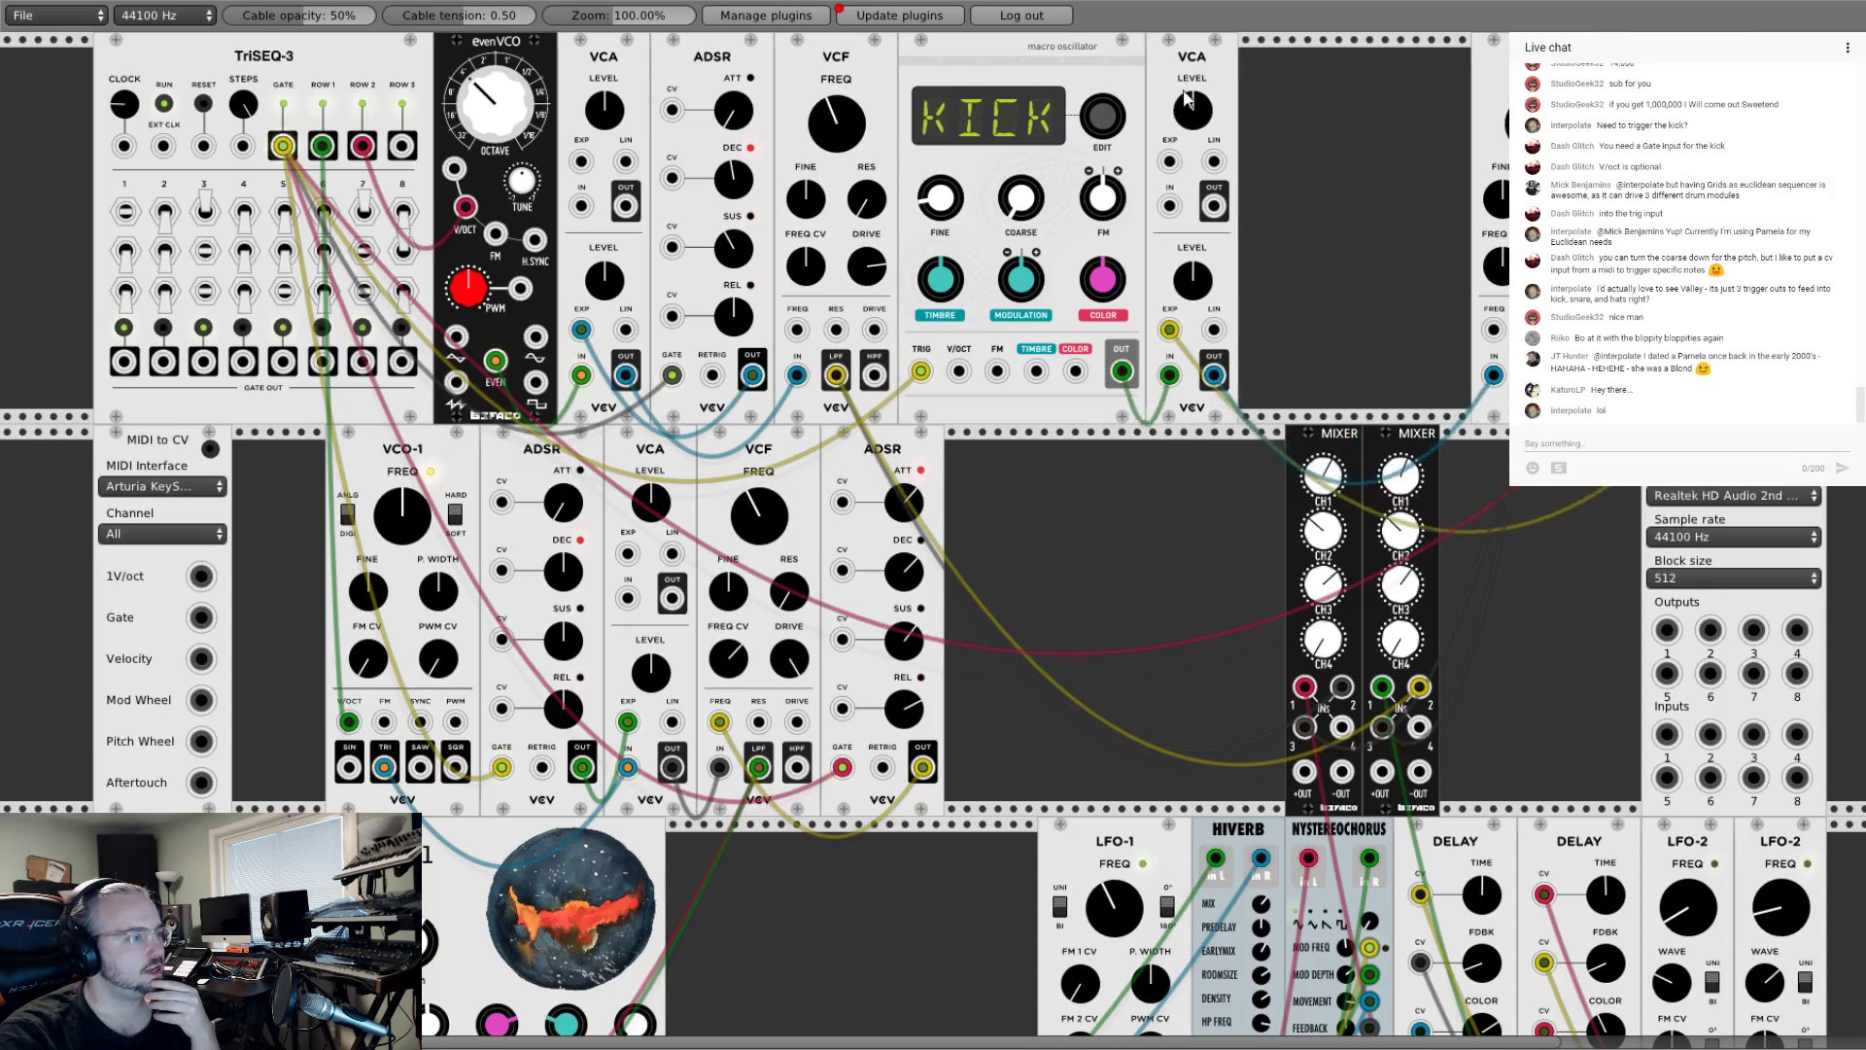
{"action": "left_click_drag", "start_coordinate": [1475, 88], "coordinate": [1287, 102]}
{"action": "left_click_drag", "start_coordinate": [1695, 59], "coordinate": [1424, 58]}
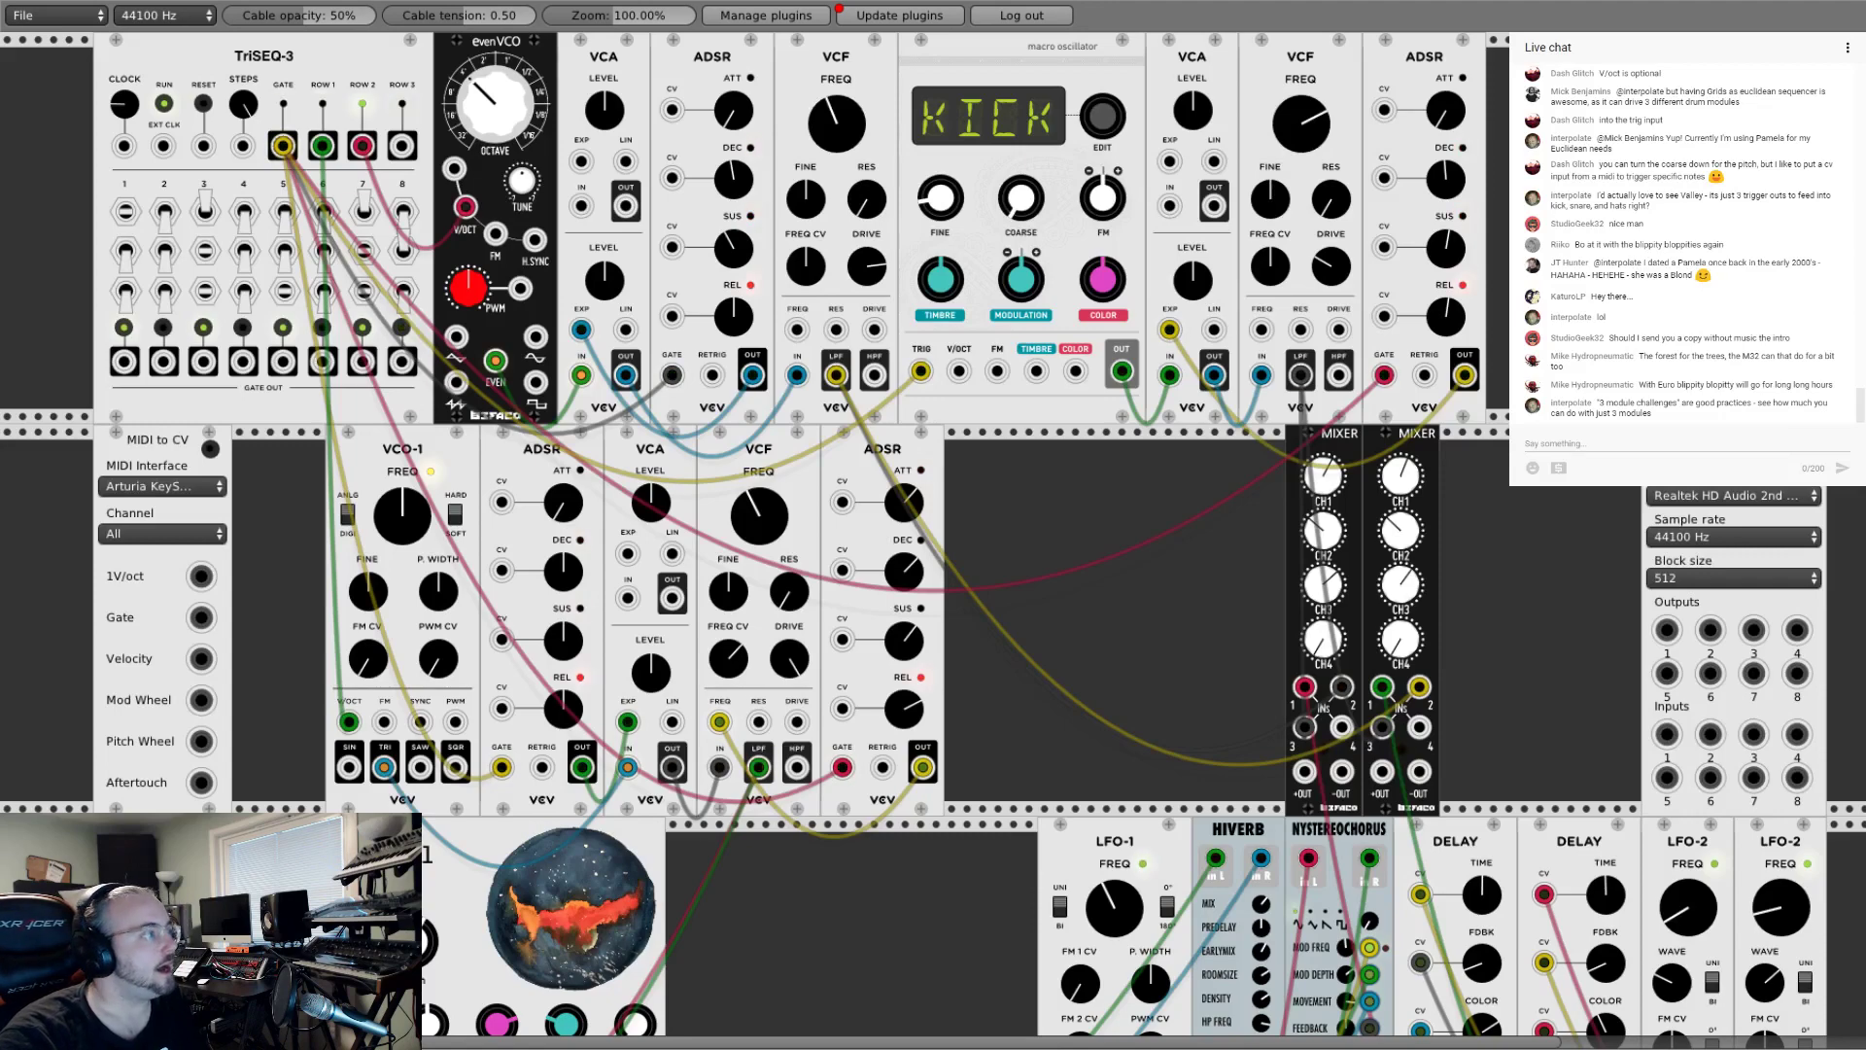
Step: Save the patch and shift both mixers a little left along the second row
{"action": "scroll", "coordinate": [933, 541], "scroll_direction": "down", "scroll_amount": 2}
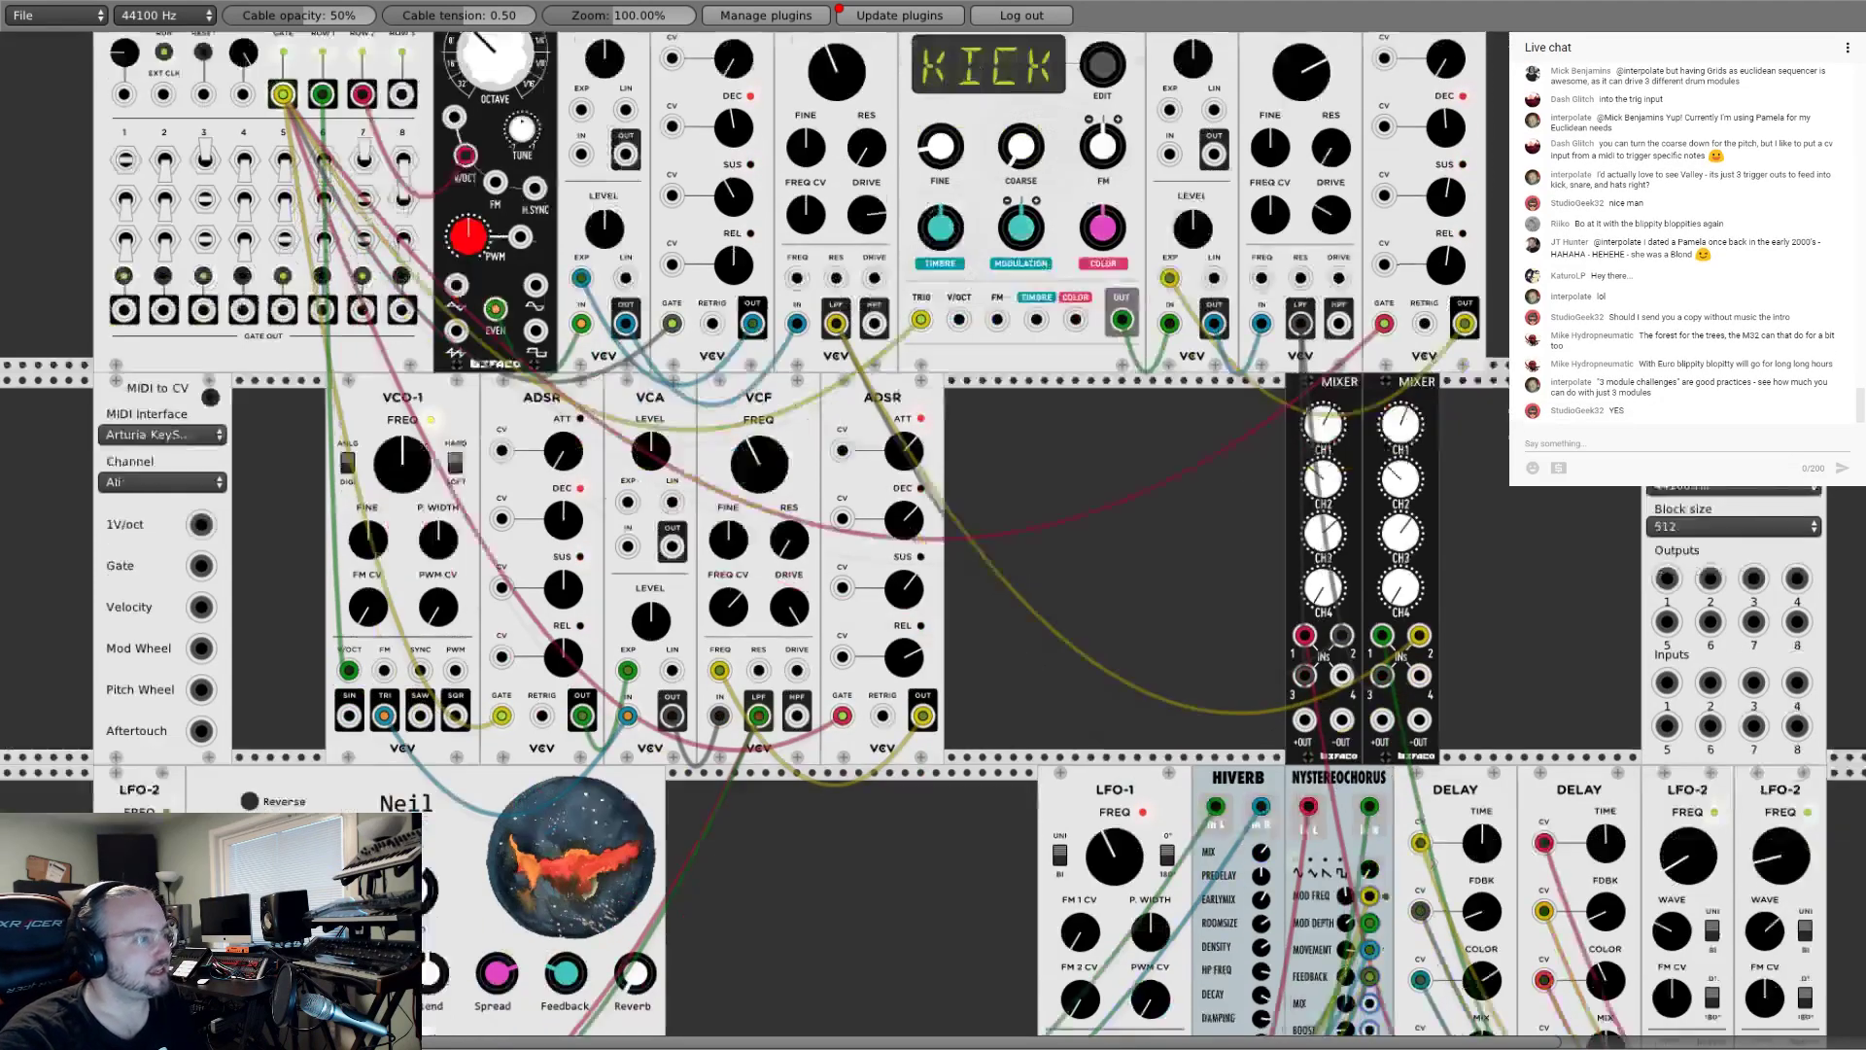
{"action": "scroll", "coordinate": [933, 540], "scroll_direction": "up", "scroll_amount": 2}
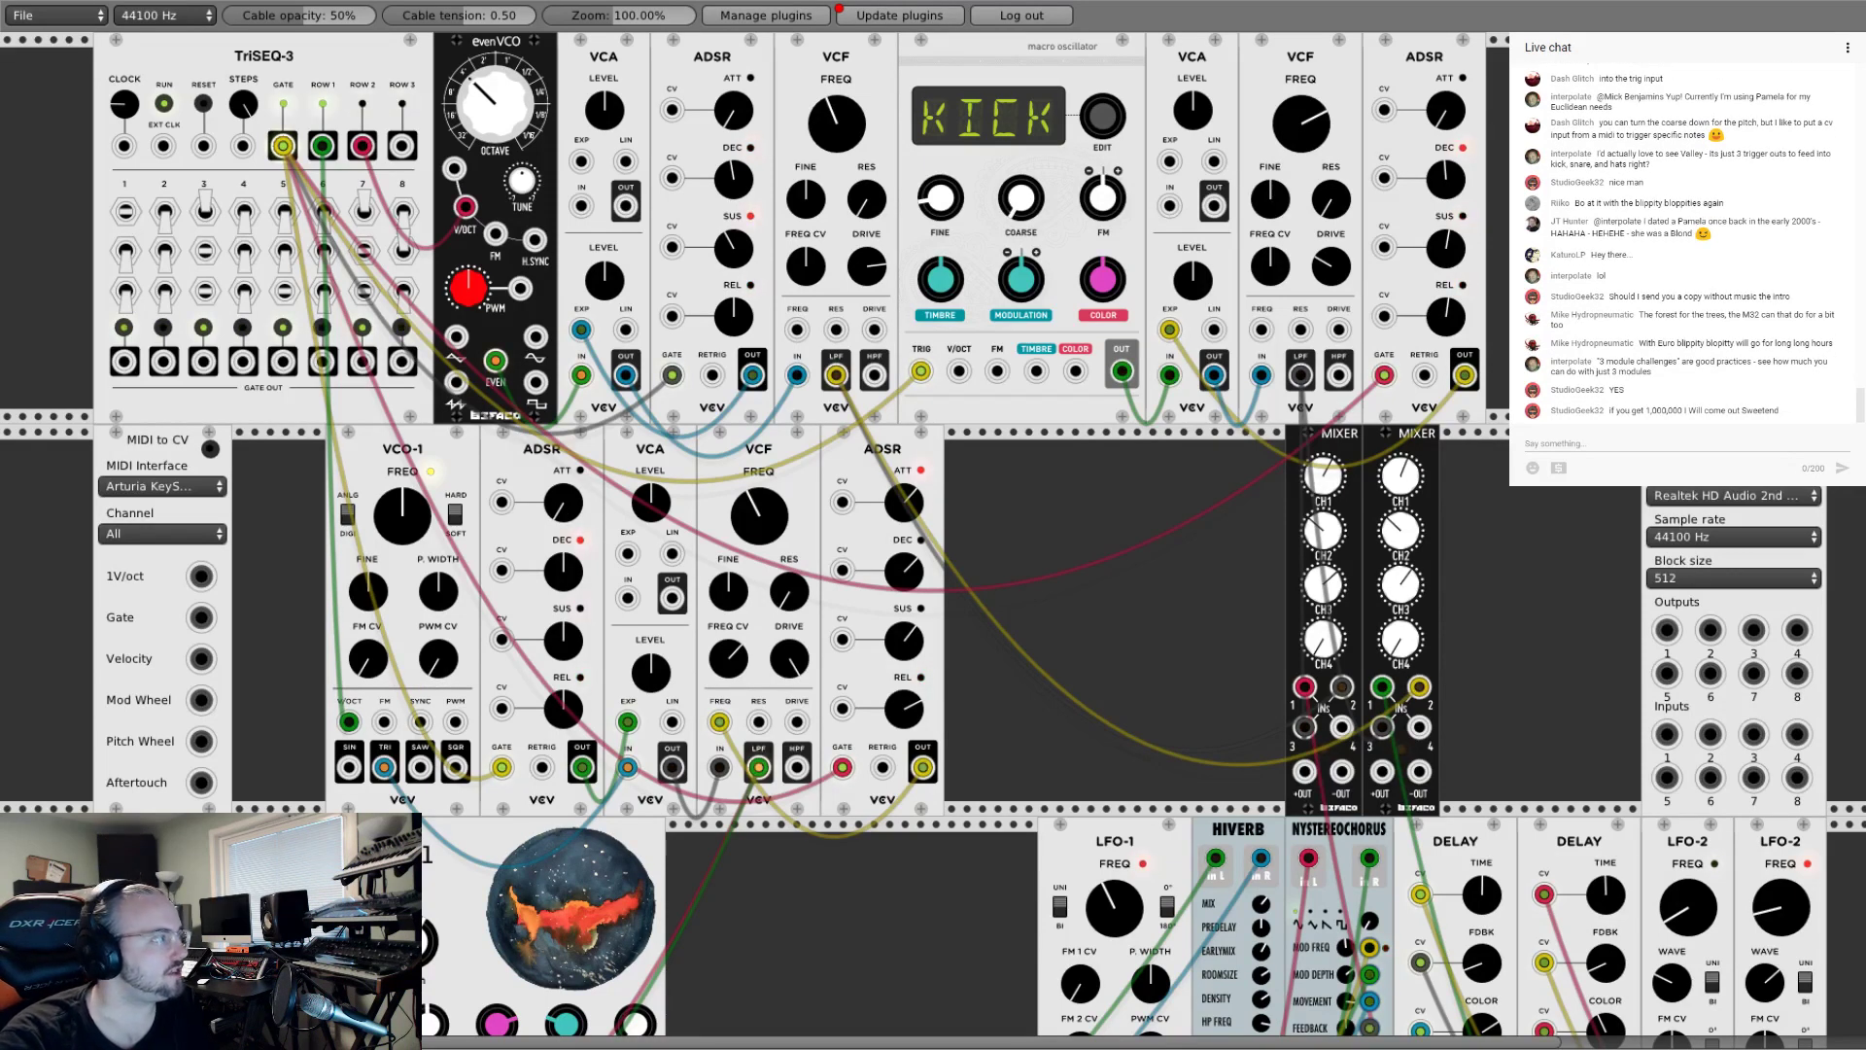
{"action": "left_click", "coordinate": [78, 15]}
{"action": "left_click", "coordinate": [88, 80]}
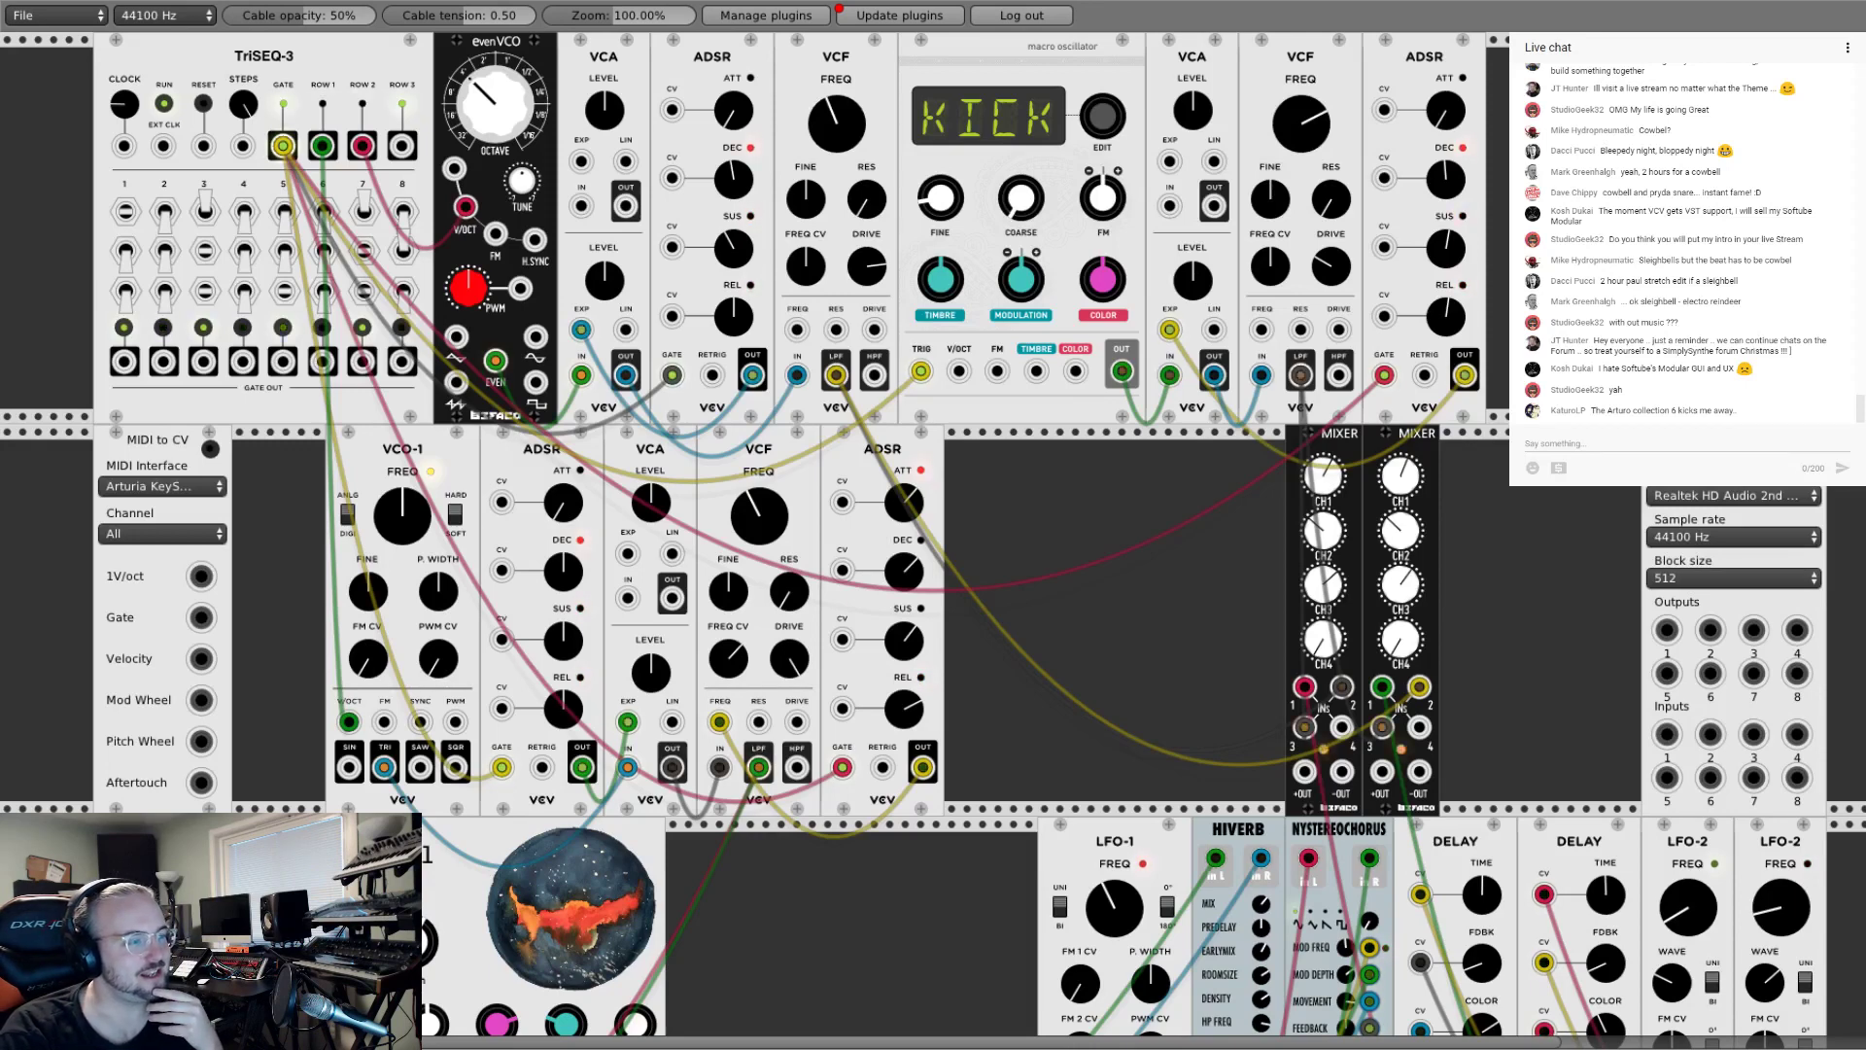
{"action": "left_click_drag", "start_coordinate": [1340, 441], "coordinate": [1262, 446]}
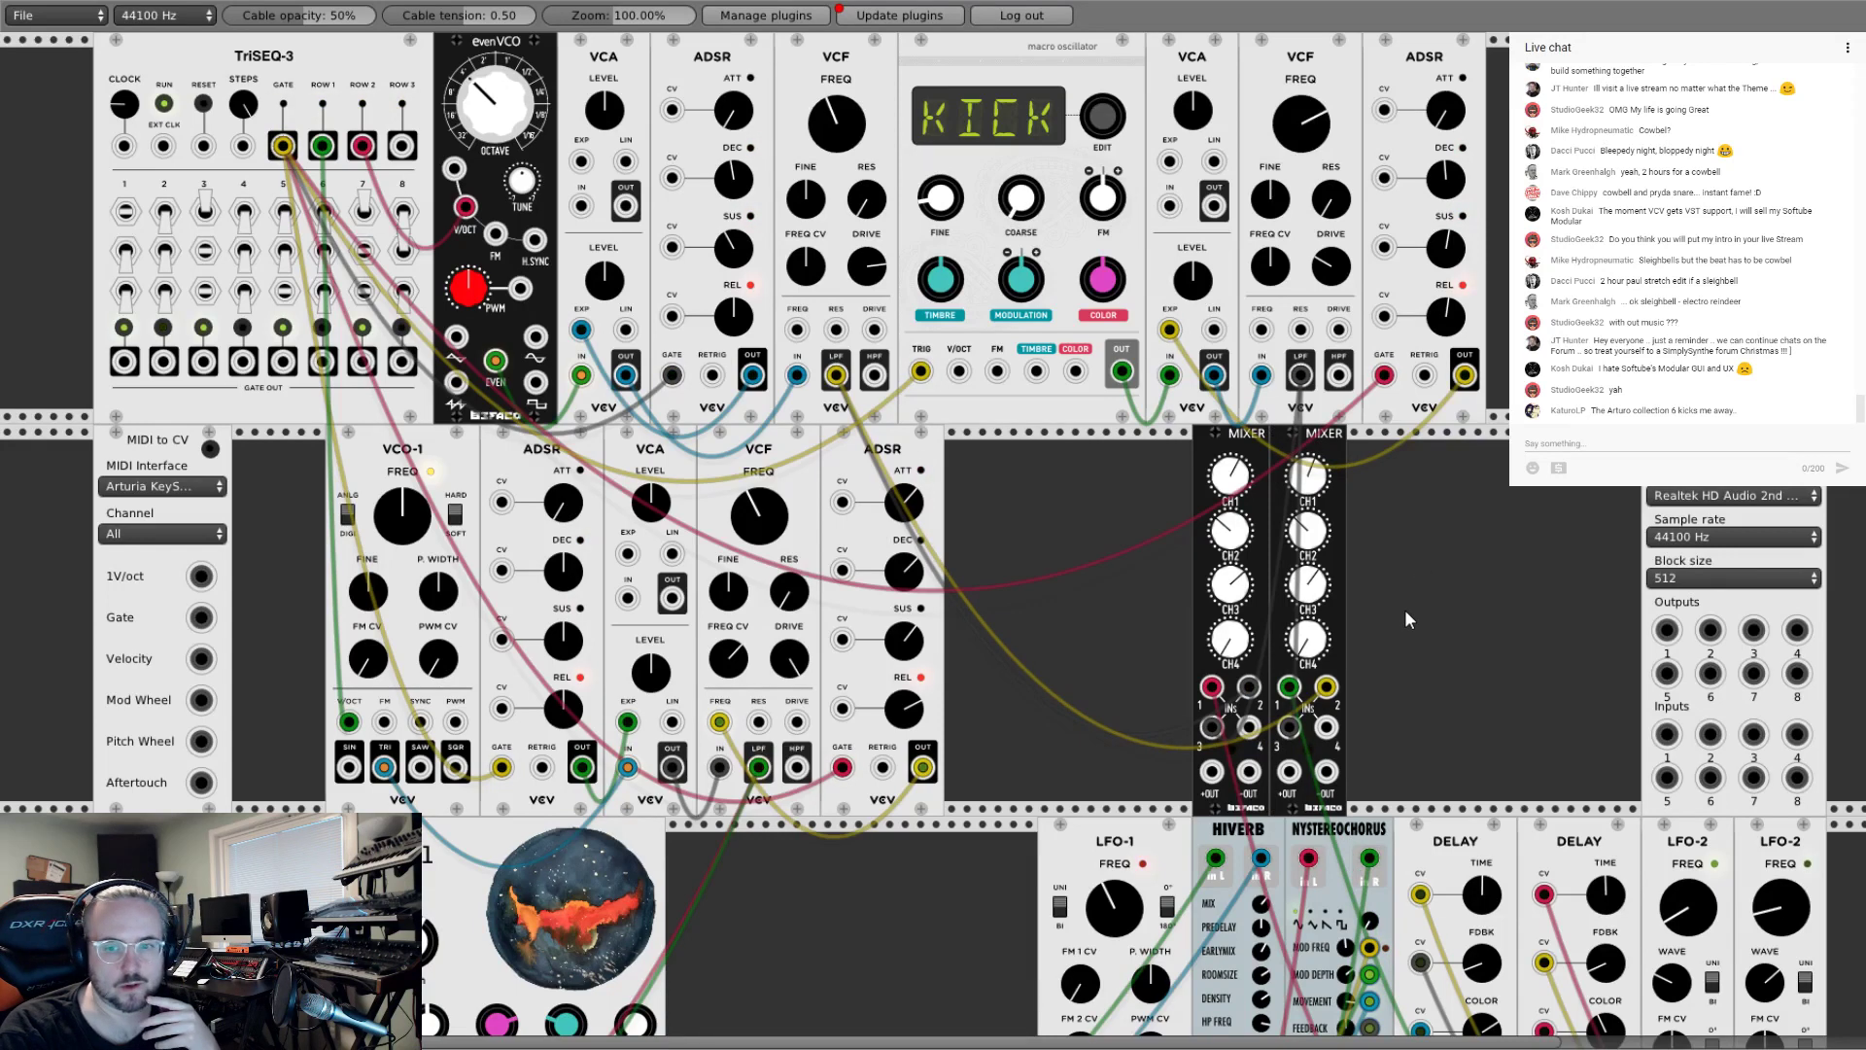
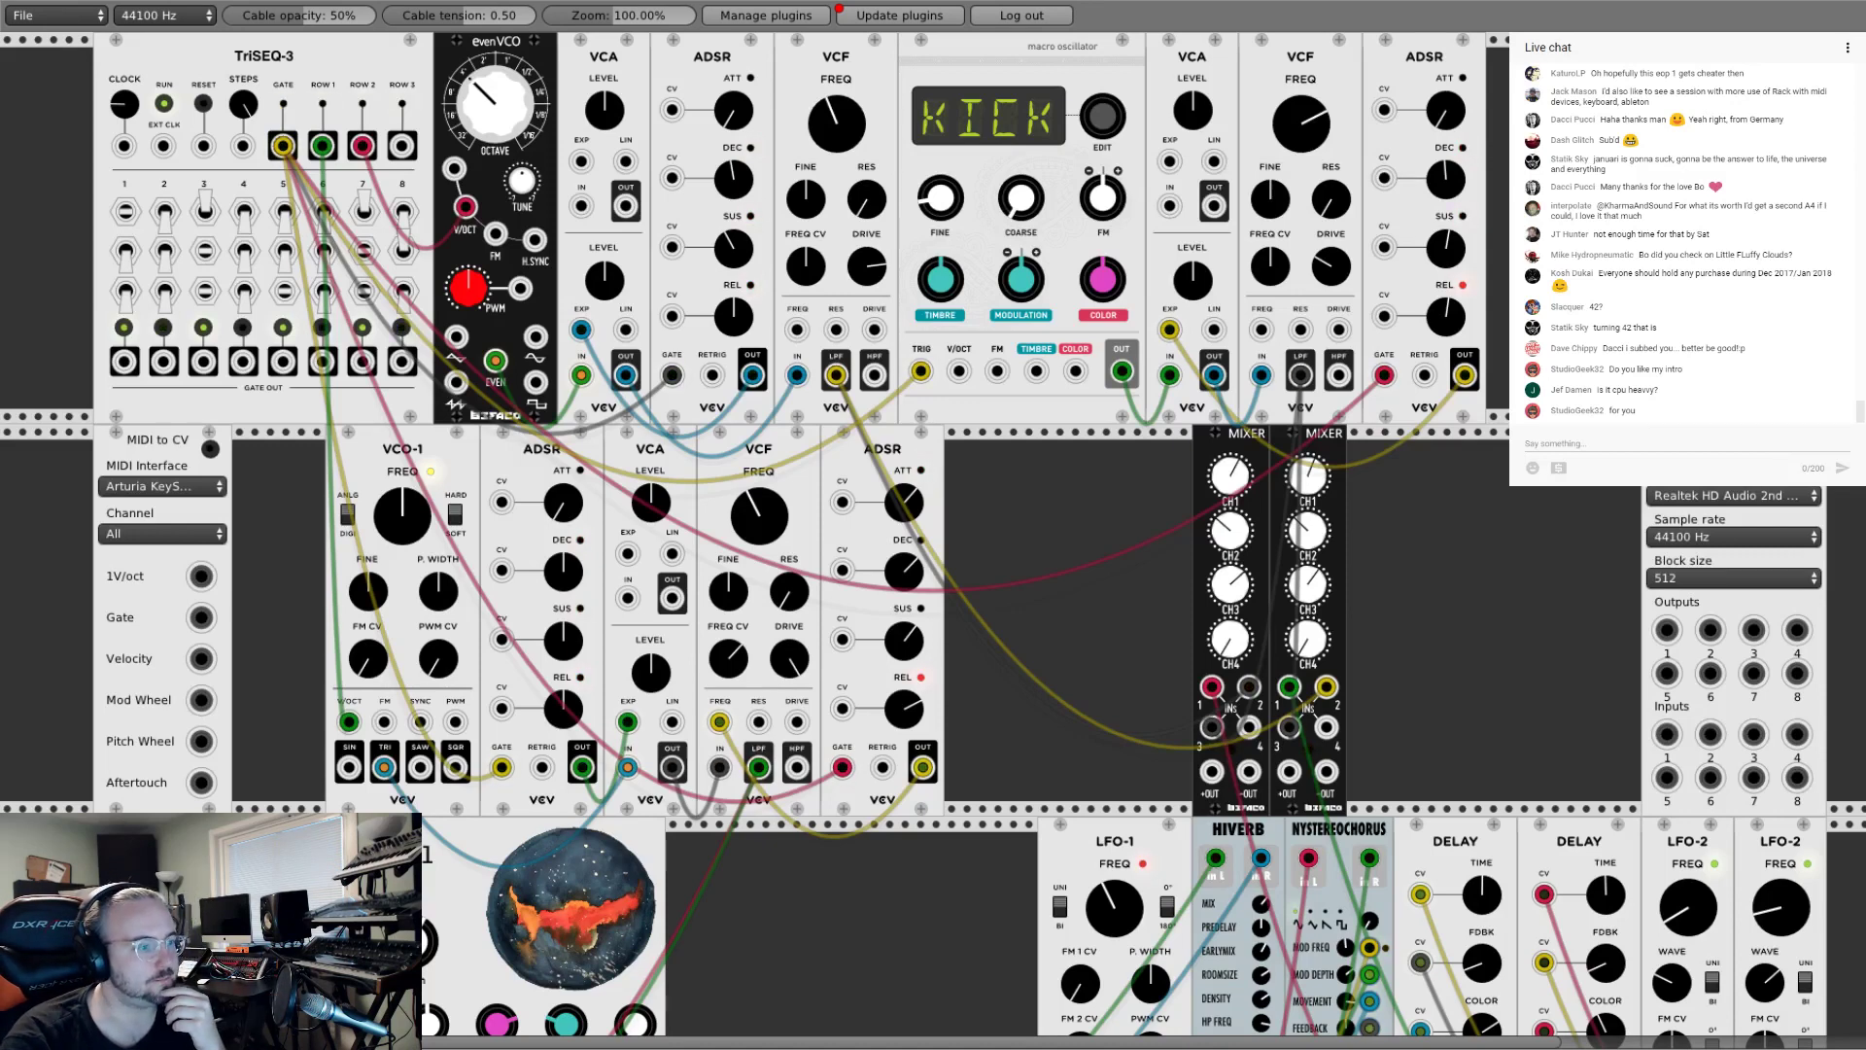
Step: Patch the two mixers' +OUT jacks into audio outputs 1 and 2 and disconnect them again
{"action": "left_click_drag", "start_coordinate": [1211, 771], "coordinate": [1666, 629]}
{"action": "left_click_drag", "start_coordinate": [1289, 770], "coordinate": [1710, 630]}
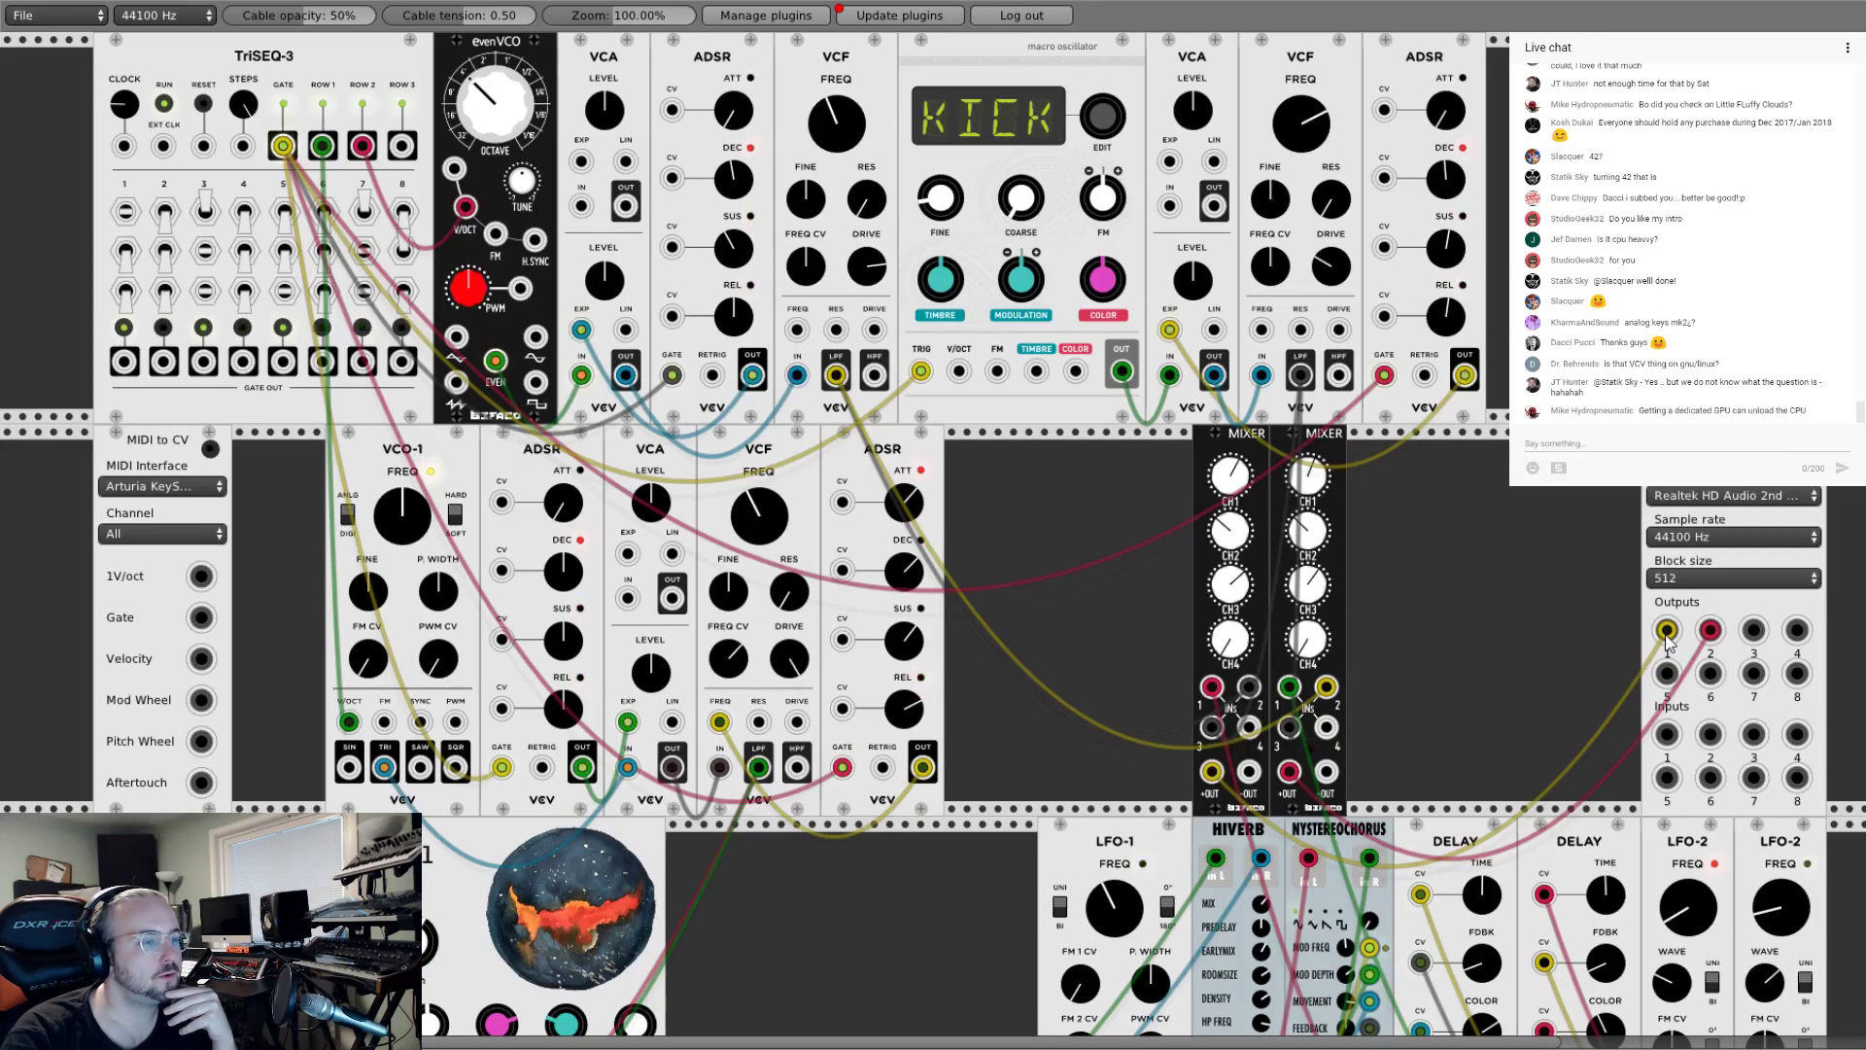
{"action": "left_click_drag", "start_coordinate": [1666, 631], "coordinate": [1590, 634]}
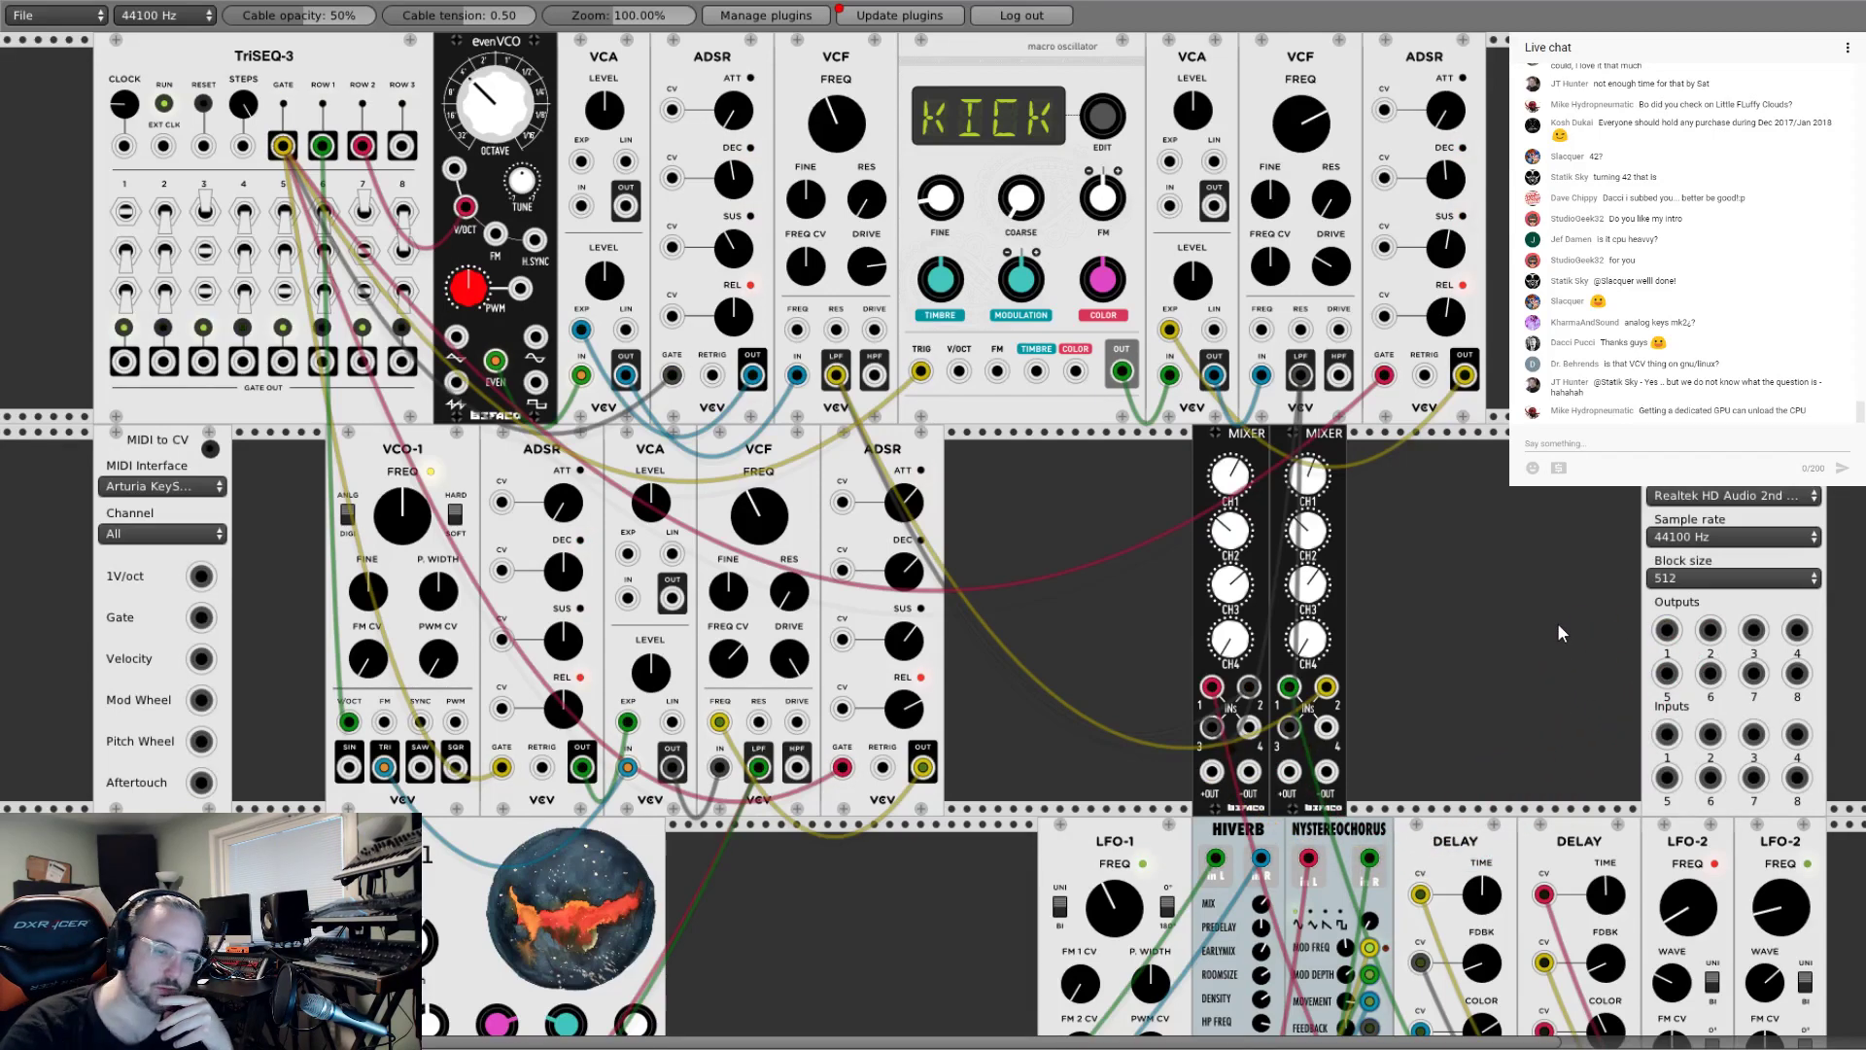